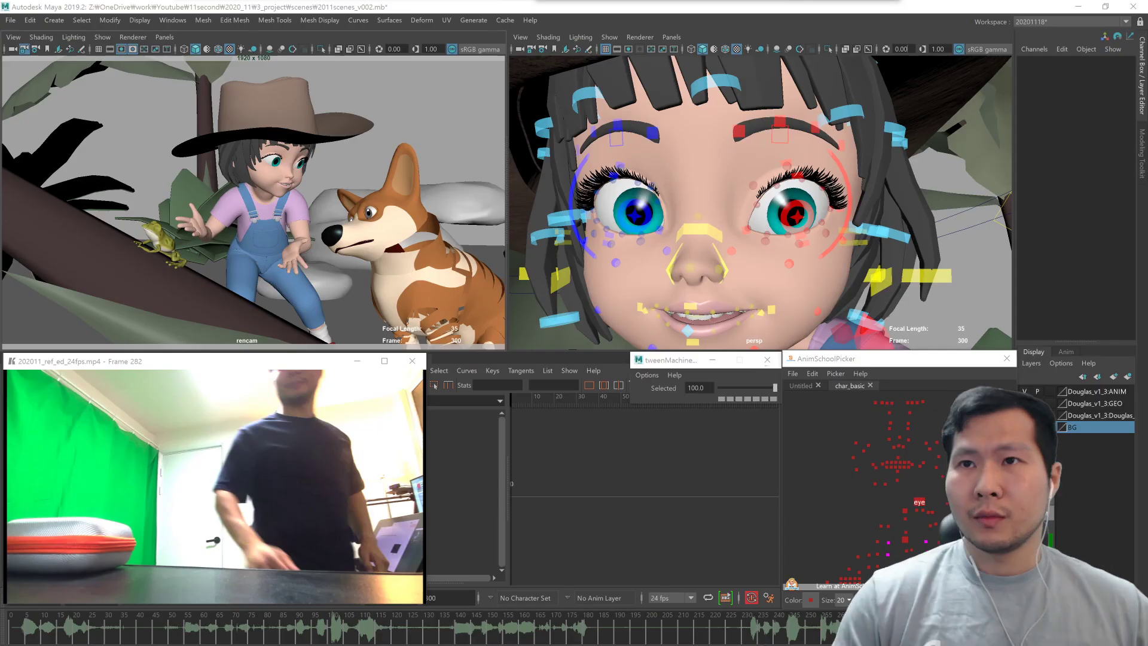
Step: Scrub through the animation alongside the reference video and stop at frame 201
click(18, 628)
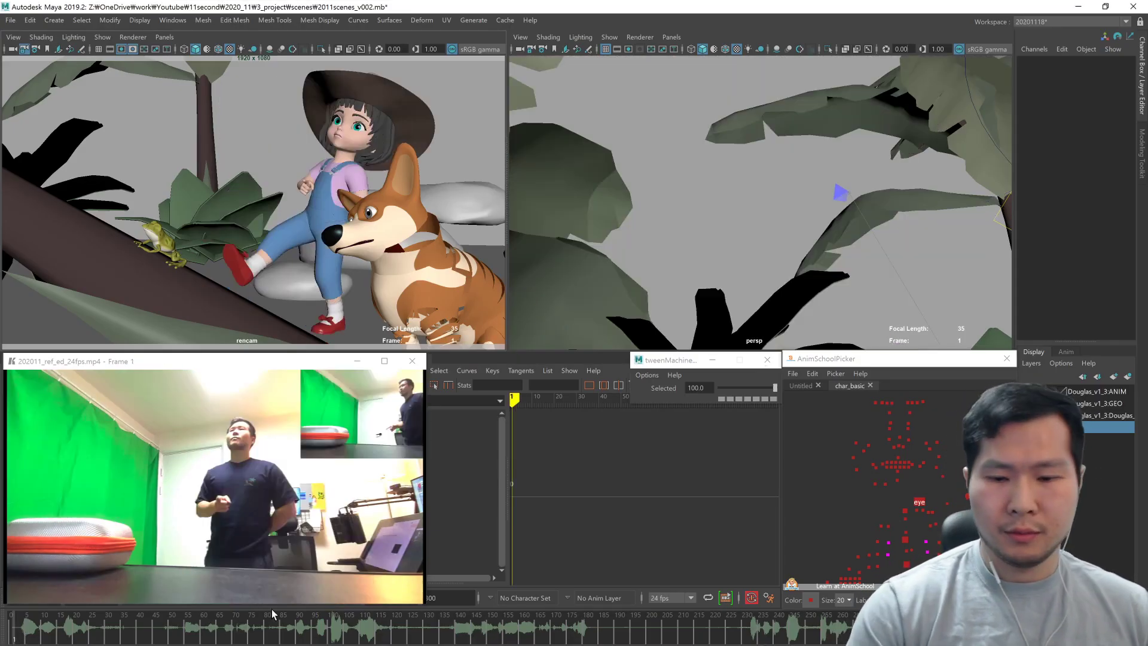
click(573, 637)
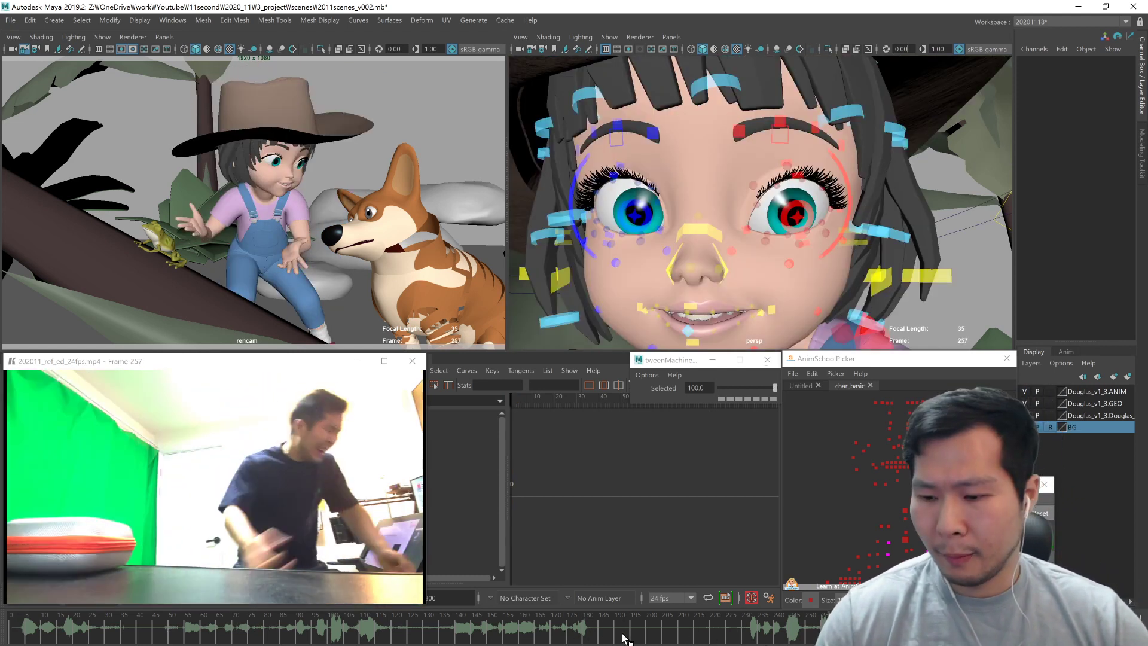
mouse_move(686, 632)
mouse_down()
mouse_move(710, 625)
mouse_move(629, 635)
mouse_move(640, 639)
mouse_move(528, 635)
mouse_move(594, 630)
mouse_move(536, 643)
mouse_up()
key(.)
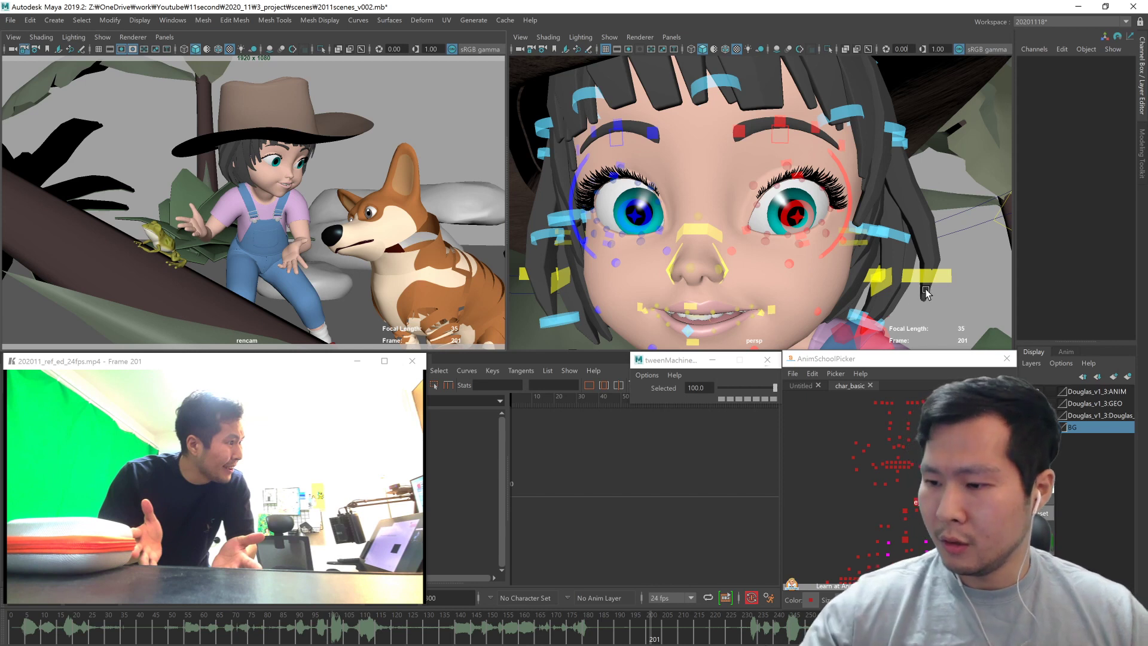
Step: Select the frog's move control and key its position on the log at frames 201 and 181
alt+right_drag(926, 293, 607, 327)
alt+drag(608, 326, 817, 290)
alt+right_drag(816, 290, 776, 292)
alt+drag(776, 292, 669, 293)
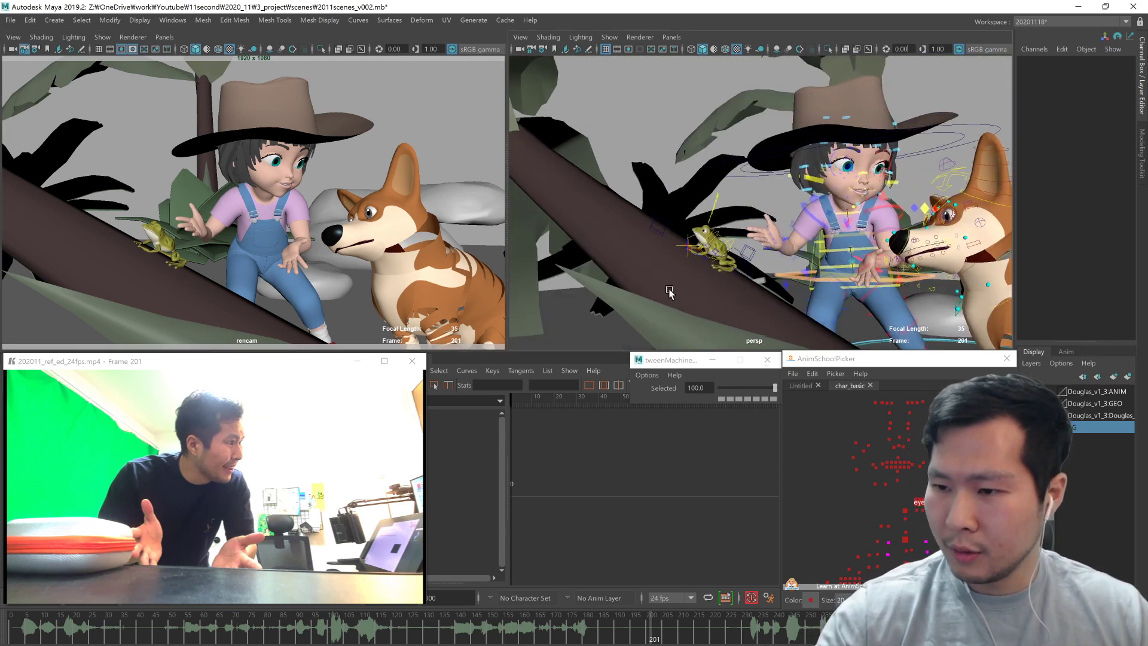
alt+right_drag(669, 291, 759, 318)
mouse_move(758, 318)
alt+mouse_down()
mouse_move(709, 288)
mouse_move(755, 288)
mouse_move(685, 315)
mouse_move(593, 291)
mouse_move(619, 296)
alt+mouse_up()
click(692, 267)
key(4)
click(659, 211)
key(5)
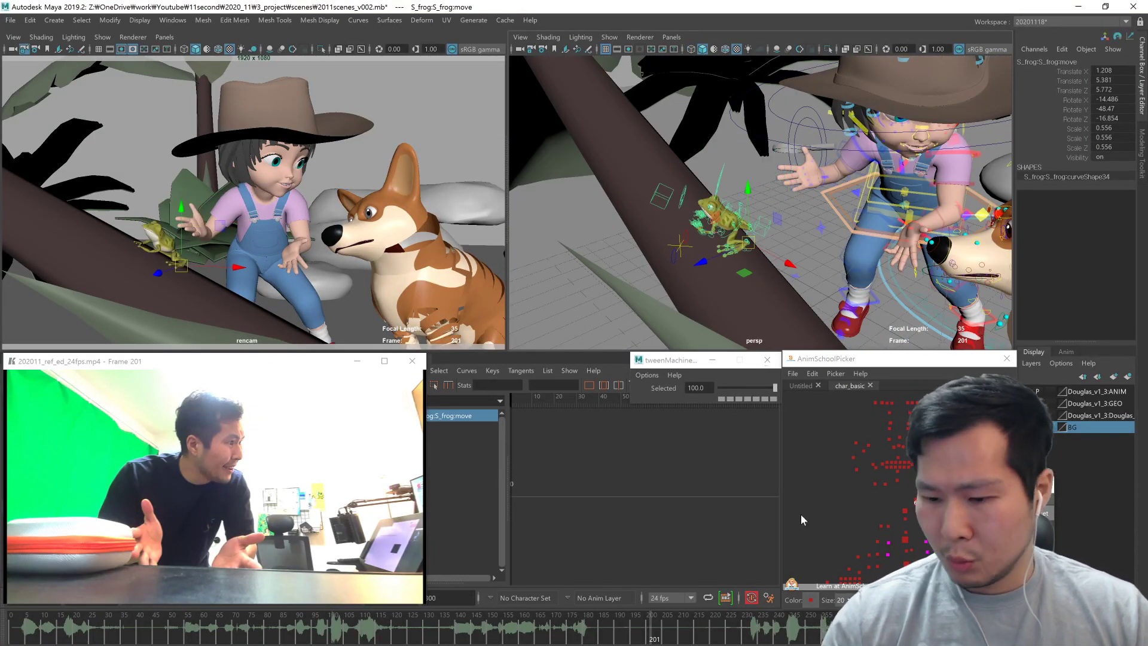
click(585, 640)
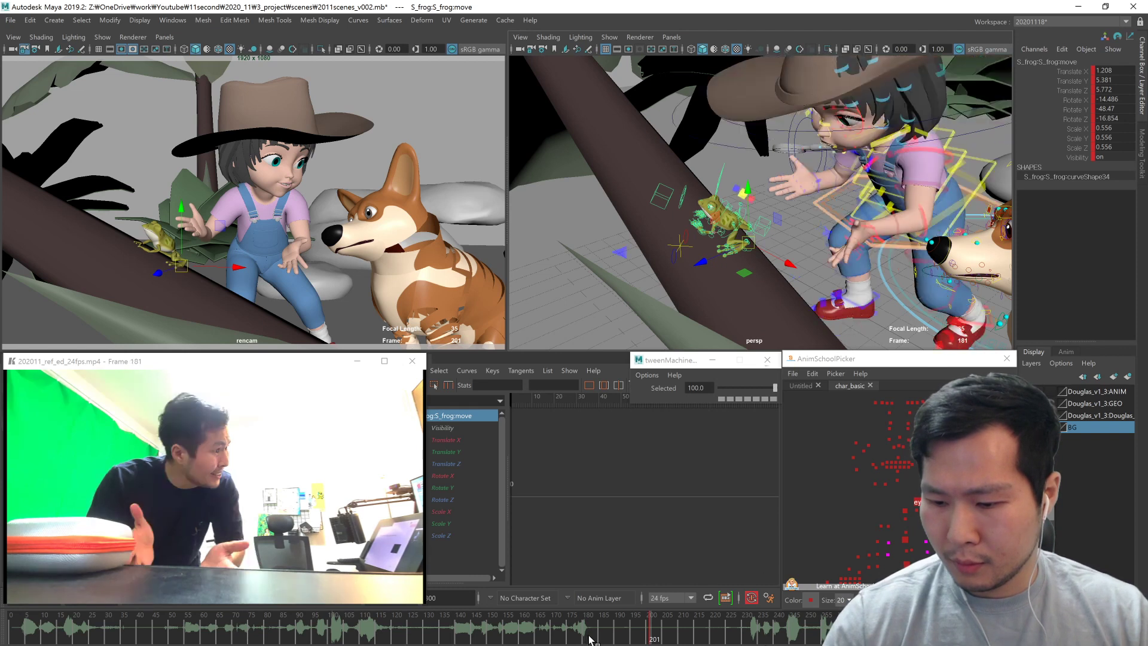
click(649, 641)
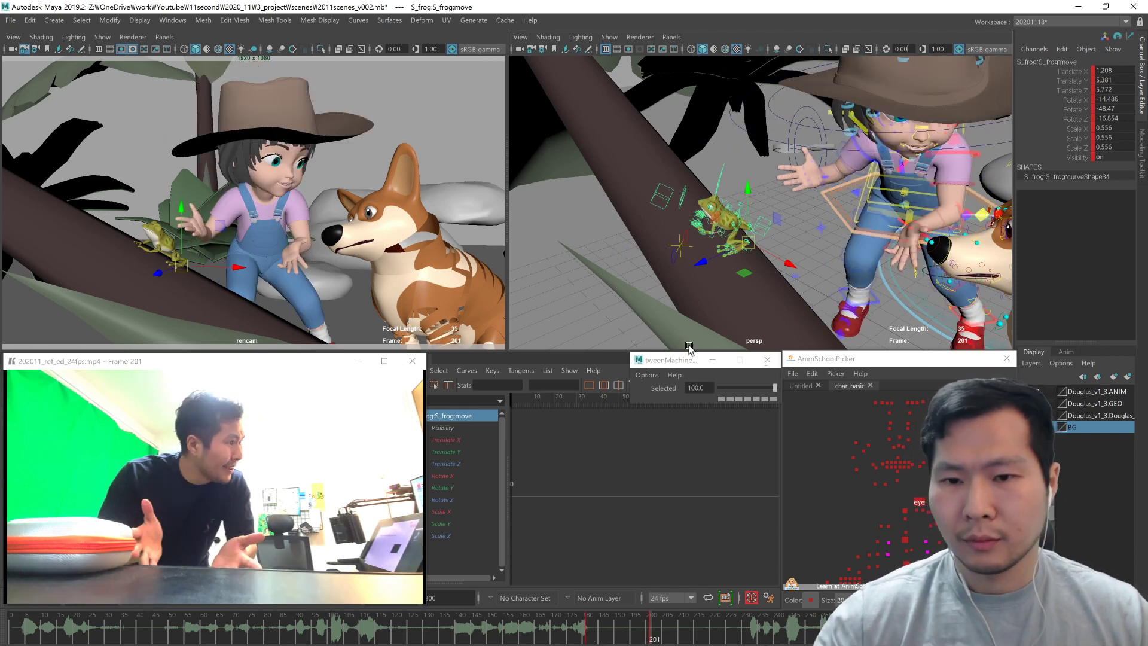
Step: At frame 201, move the frog from the log up onto the front of the girl's hat, to translate 4.79, 9.72, 2.582
middle_drag(630, 329, 660, 292)
alt+drag(739, 266, 825, 266)
middle_drag(825, 266, 849, 272)
alt+drag(849, 272, 800, 287)
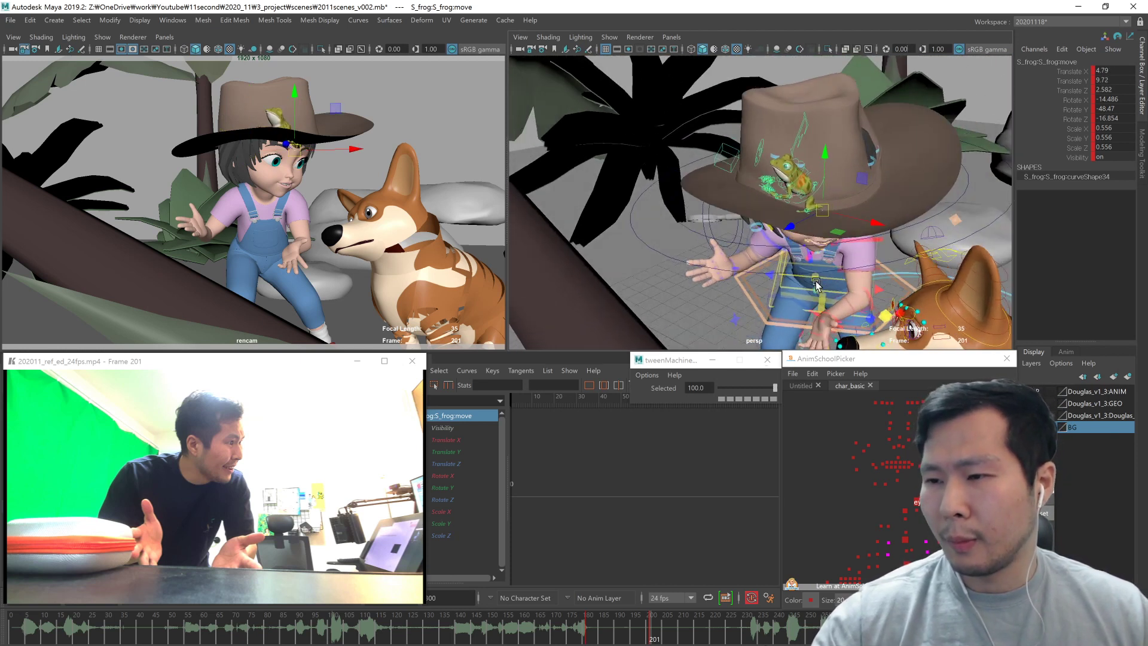
Step: Rotate the frog to 131.742, 32.625, -191.133 and shift it along the hat brim to translate 2.554, 9.679, 4.412
middle_drag(816, 269, 780, 263)
key(e)
drag(795, 251, 747, 257)
mouse_move(748, 286)
middle_down()
mouse_move(745, 301)
mouse_move(734, 296)
mouse_move(737, 242)
mouse_move(728, 279)
middle_up()
key(e)
key(w)
alt+drag(729, 282, 803, 278)
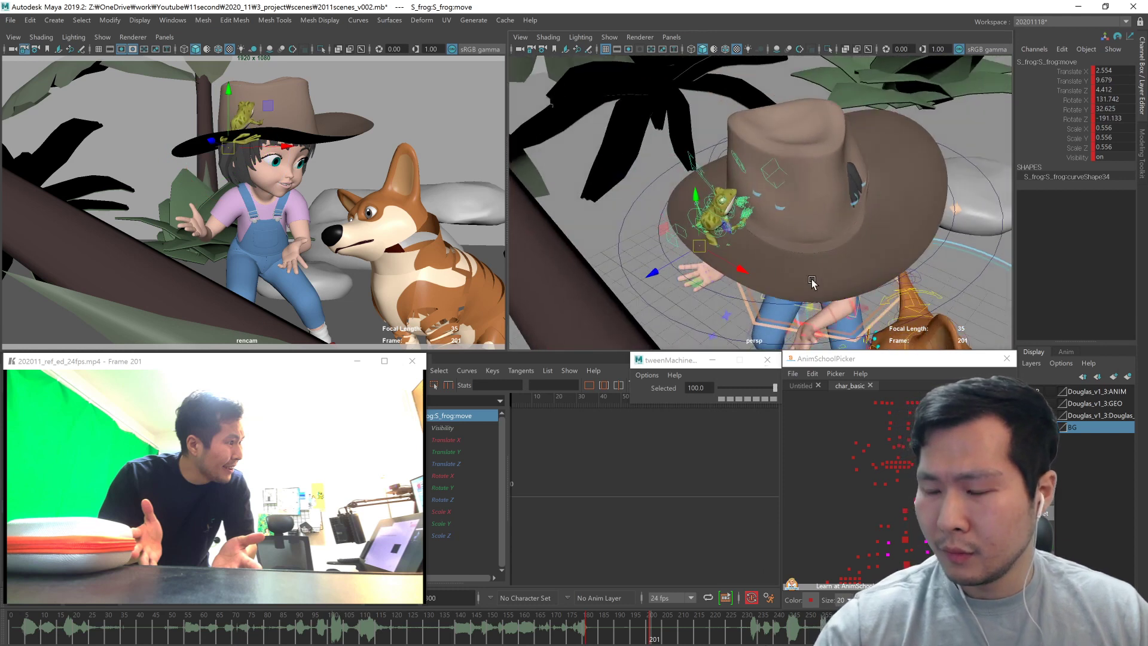
Step: Add a selection button for the frog's move control to the Untitled picker
alt+right_drag(846, 278, 815, 274)
alt+drag(828, 263, 860, 219)
click(858, 228)
alt+drag(727, 258, 746, 276)
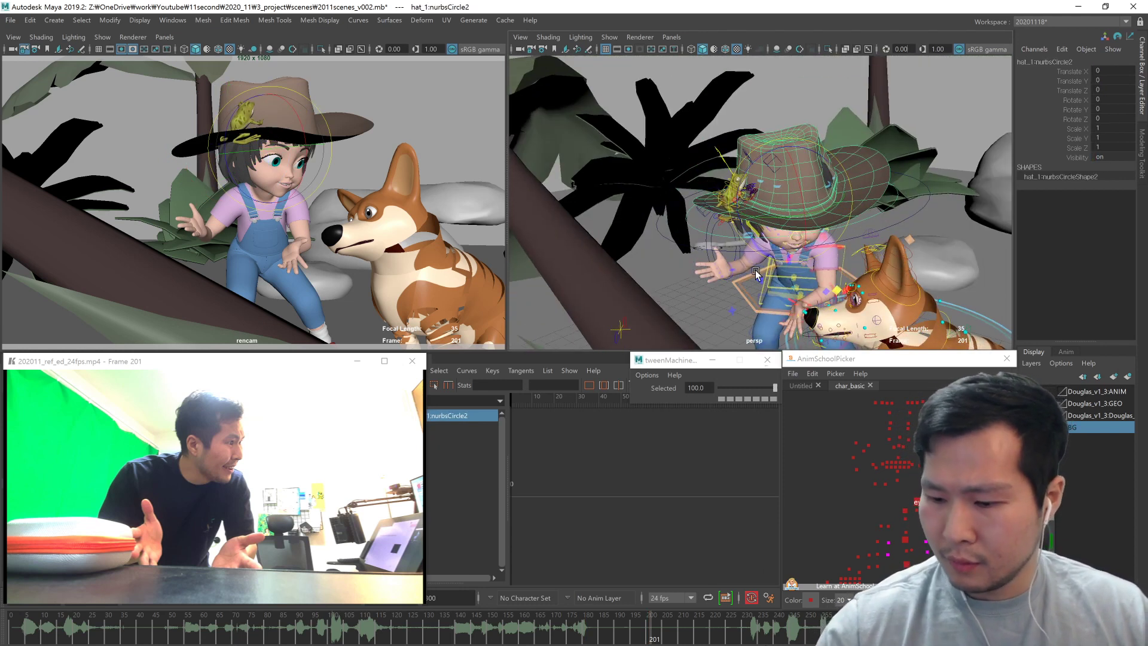
alt+right_drag(714, 279, 784, 267)
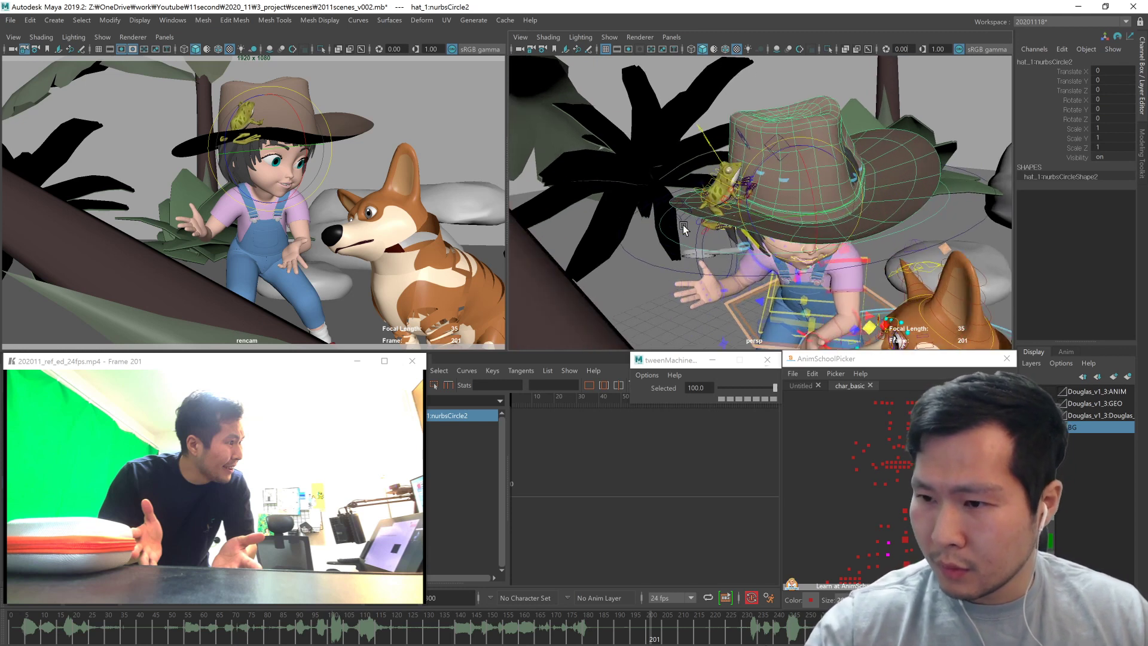
click(721, 191)
alt+drag(720, 191, 735, 256)
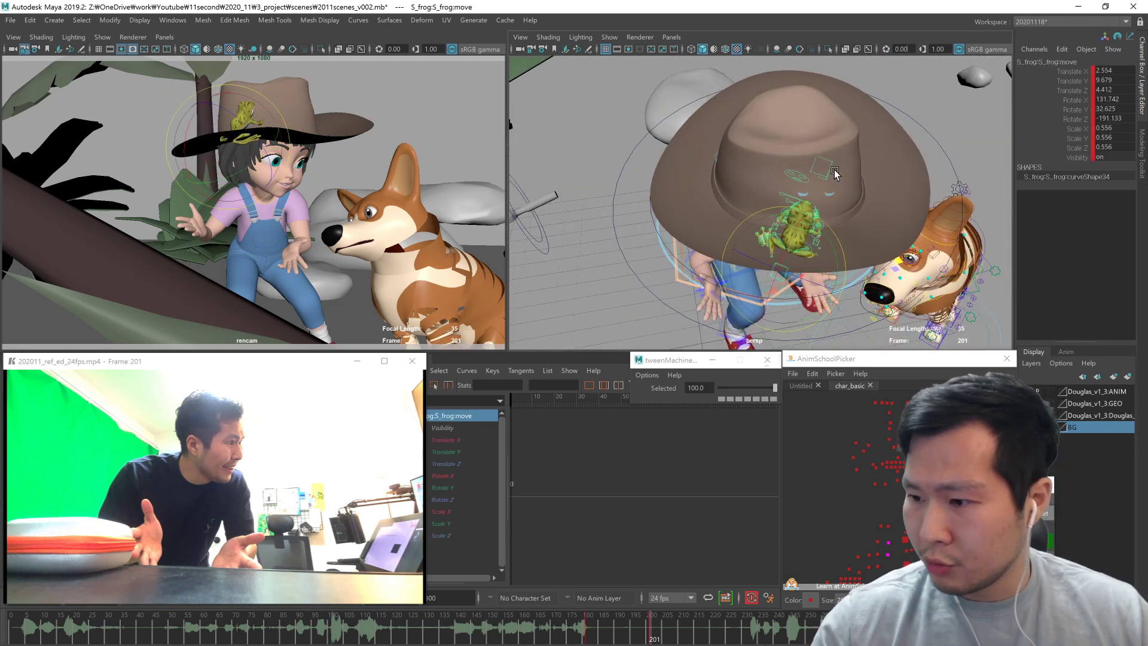
click(800, 385)
right_click(812, 460)
click(846, 470)
Step: Add a second selection button for the hat control to the Untitled picker, beside the frog's button
key(w)
alt+drag(790, 277, 818, 282)
click(819, 285)
right_click(865, 461)
click(881, 464)
Step: Key the frog and hat controls at frame 201 and tilt the hat control to rotation 4.808, 0.953, 8.018
drag(881, 464, 804, 458)
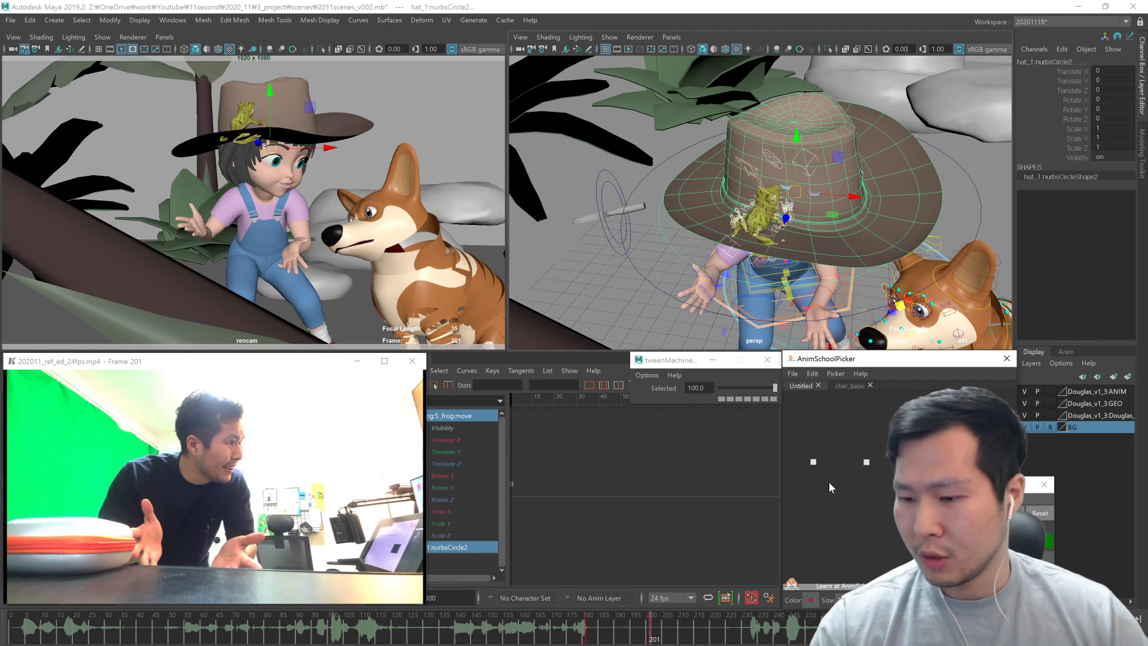
key(s)
click(867, 463)
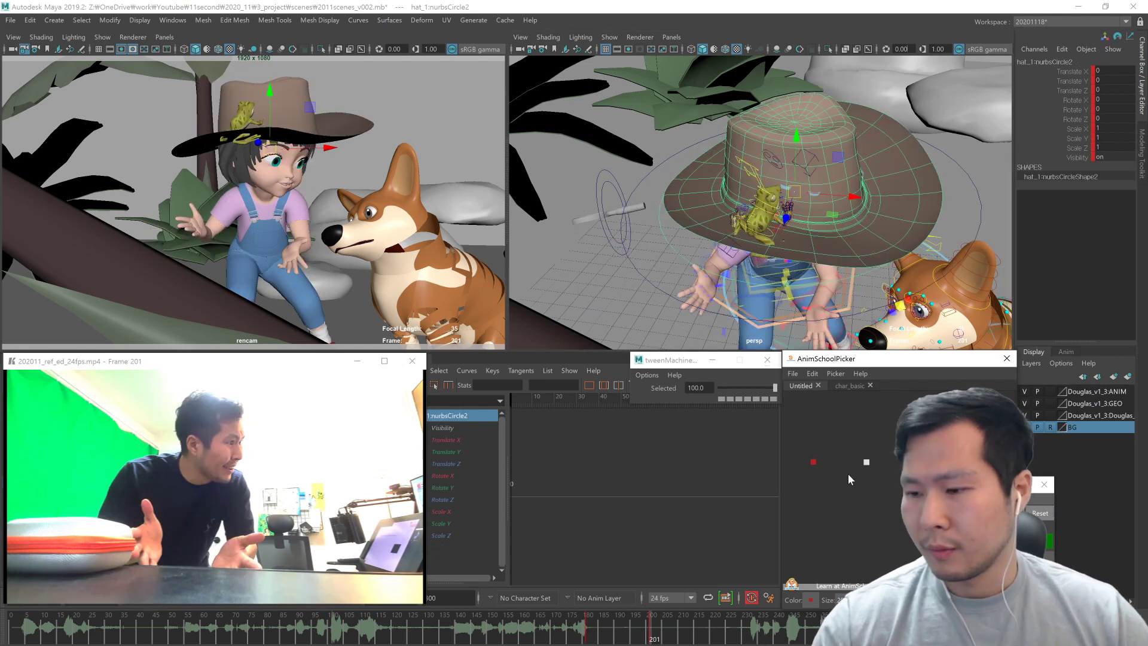
key(e)
drag(770, 192, 757, 208)
drag(823, 190, 829, 208)
key(w)
alt+drag(801, 334, 779, 325)
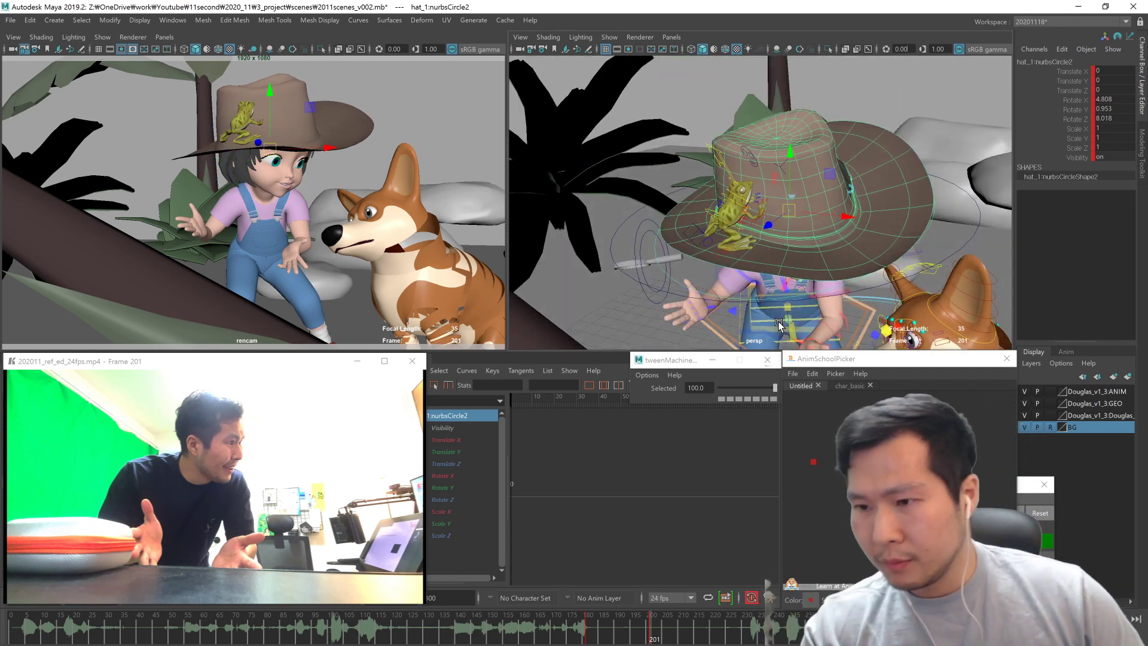
Step: Try to parent-constrain the frog's move control to the hat control with Maintain offset enabled, comparing the neighbouring frames
alt+drag(779, 325, 746, 274)
drag(827, 453, 805, 474)
drag(885, 442, 805, 481)
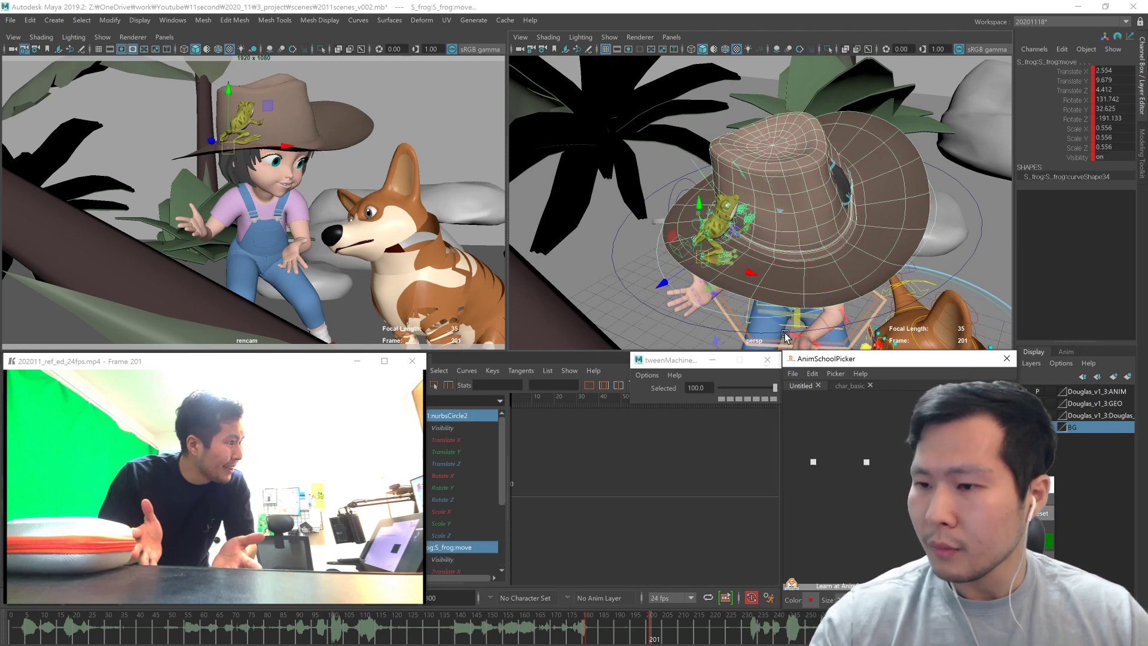
key(space)
click(737, 316)
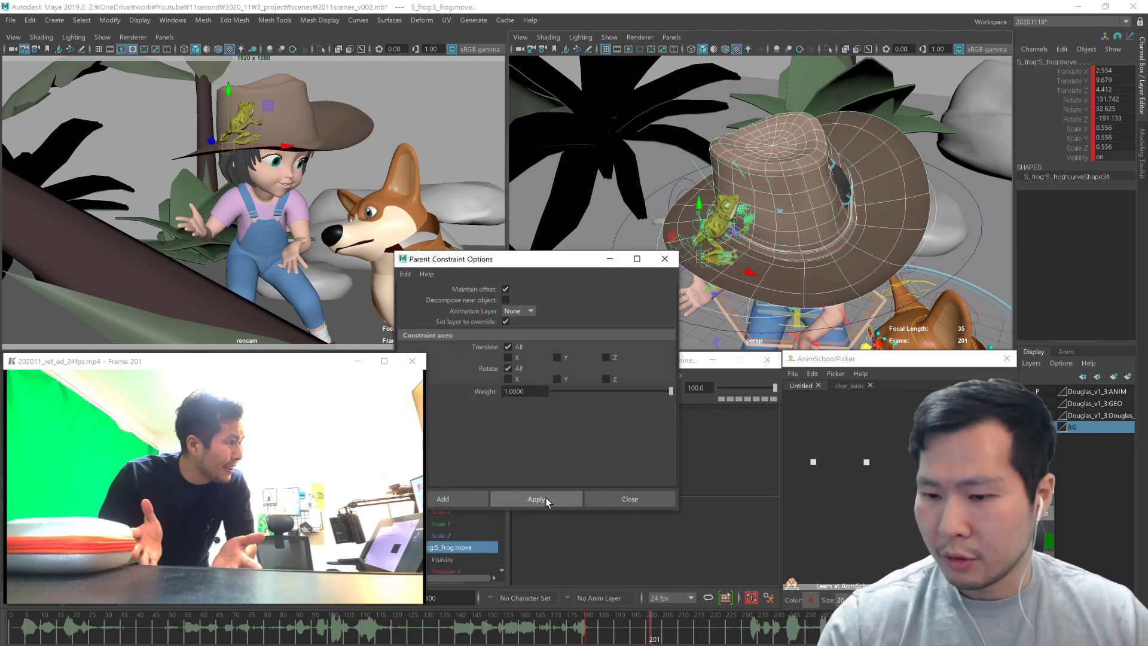
click(618, 505)
drag(827, 452, 795, 477)
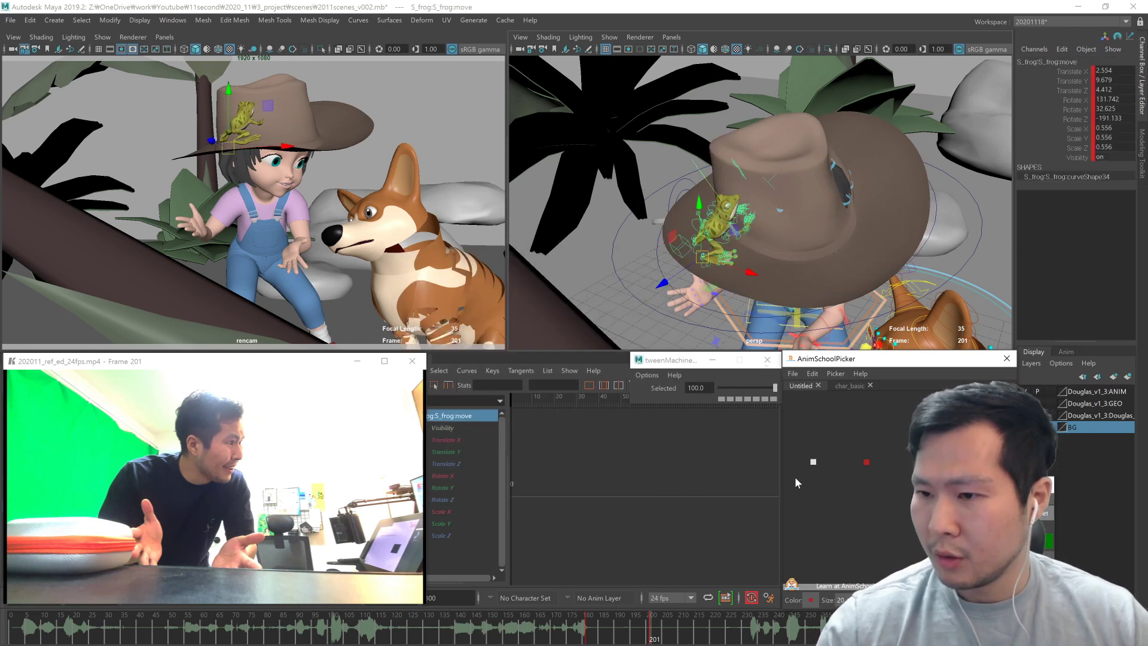
alt+middle_drag(739, 309, 740, 312)
alt+drag(742, 316, 816, 314)
key(comma)
key(period)
click(866, 461)
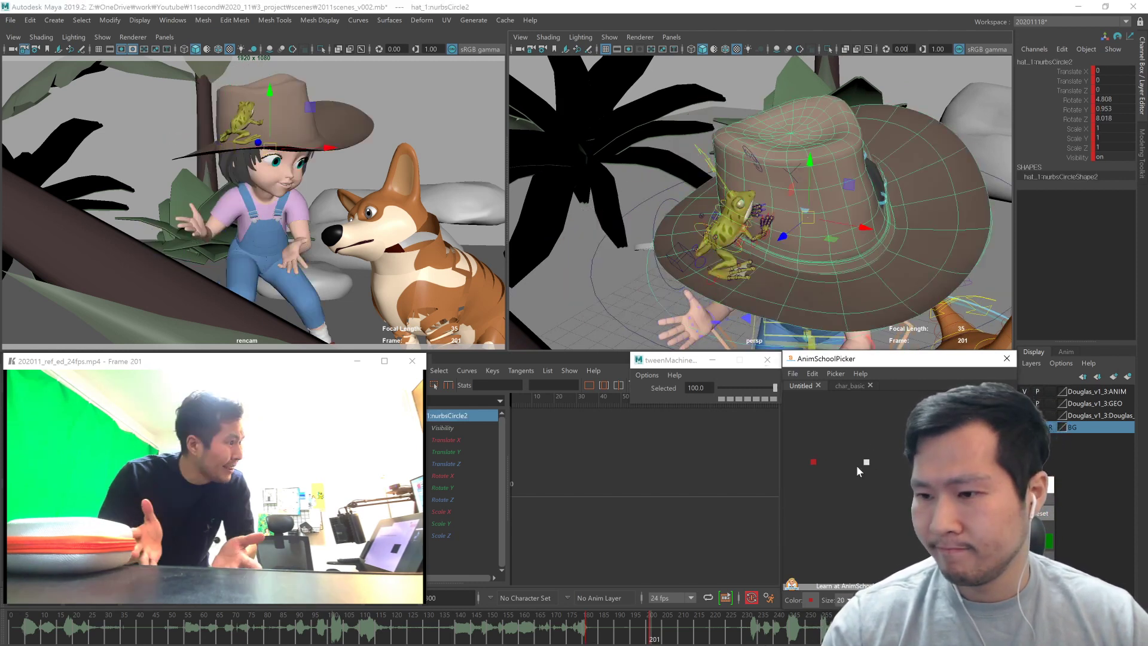
click(717, 310)
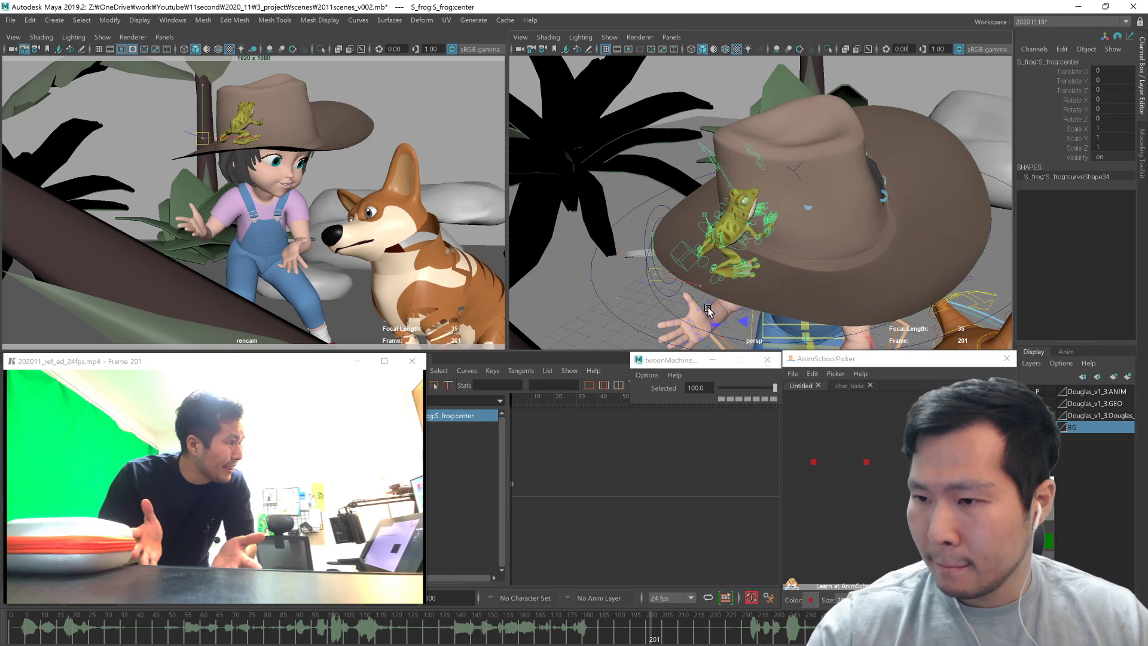
key(ctrl+z)
key(ctrl+z)
key(Up)
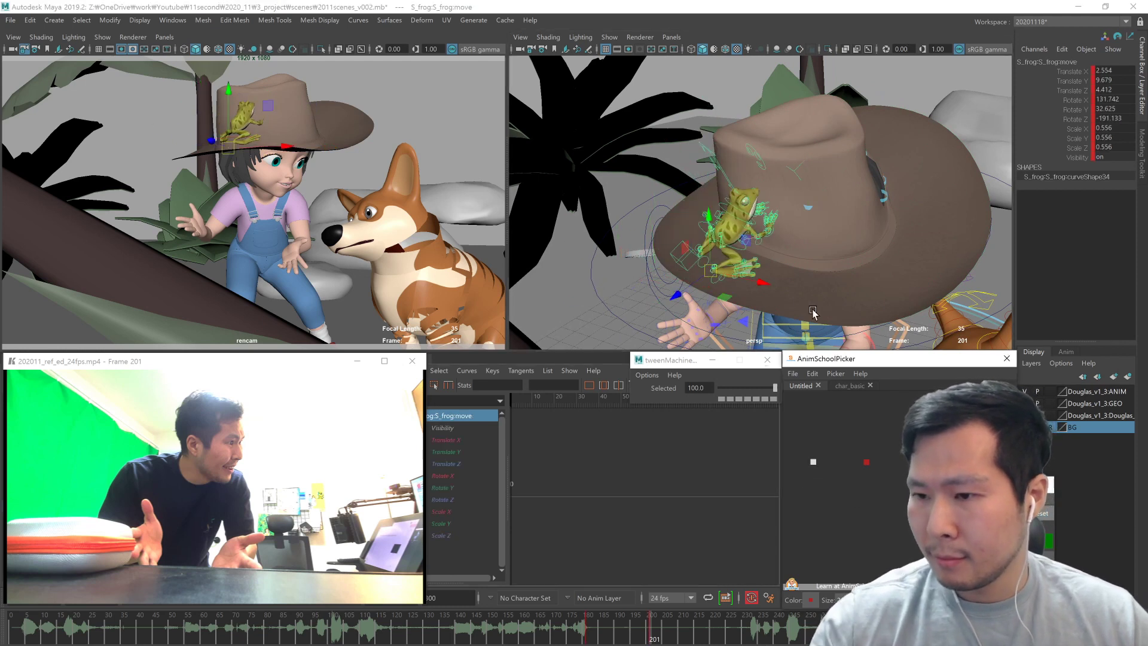
Step: Parent-constrain the frog's center control to the hat control with Maintain offset and compare frames 200 and 201
click(867, 462)
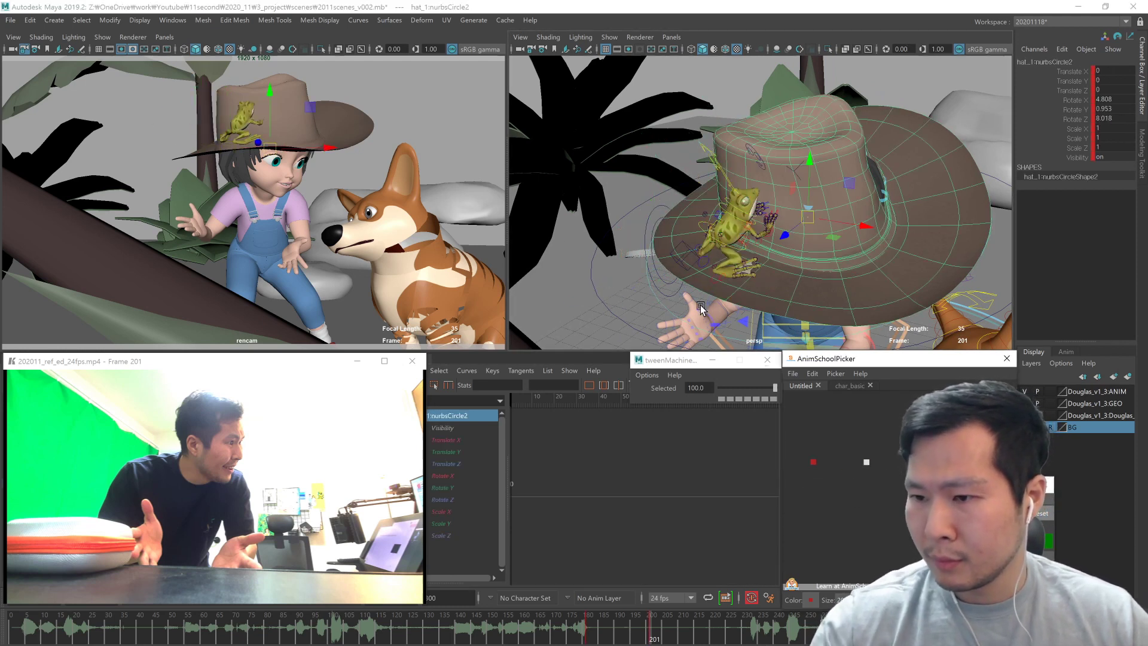
shift+click(686, 255)
drag(720, 332, 730, 392)
click(617, 500)
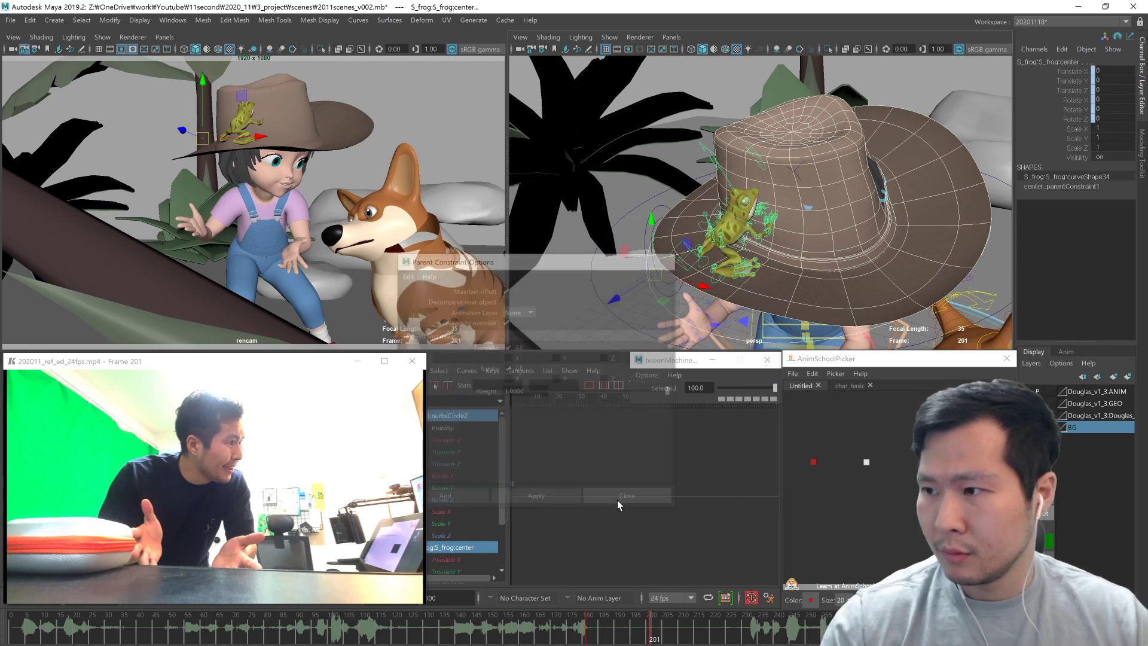
key(alt+comma)
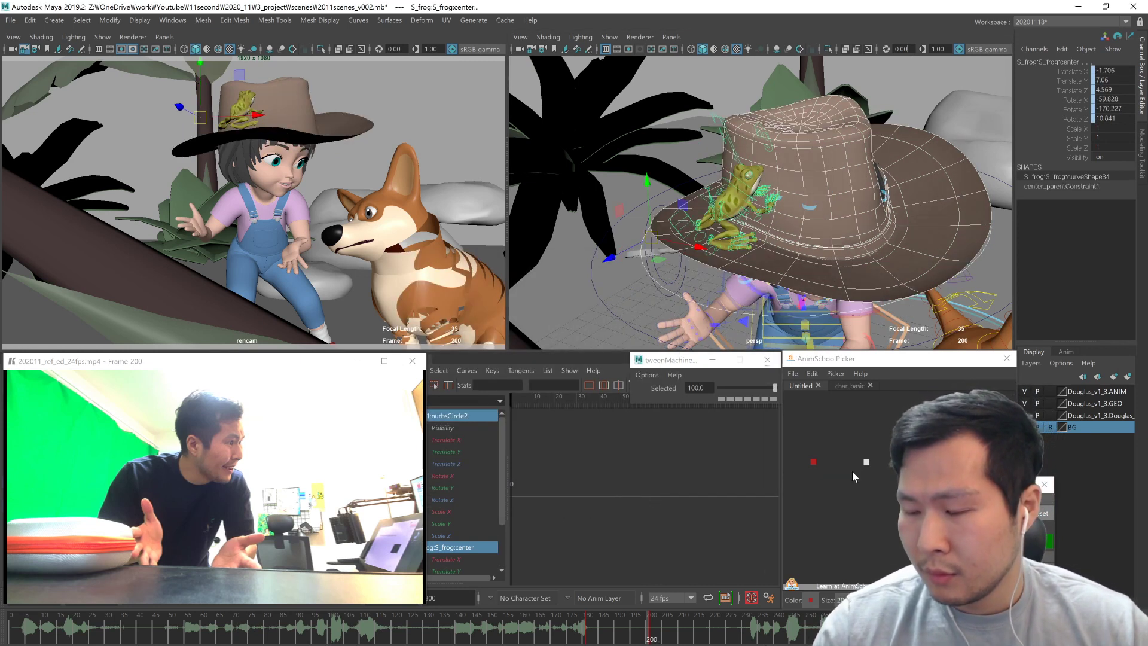
key(alt+period)
Step: Add a selection button for the frog's center control to the Untitled picker
drag(877, 451, 862, 470)
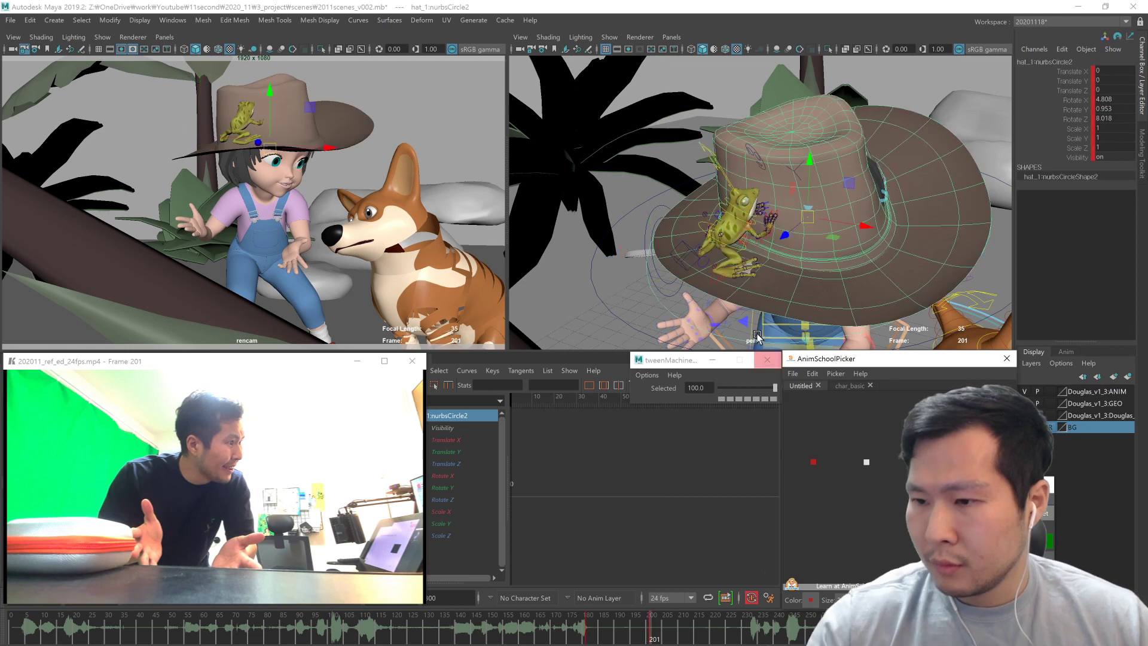
click(694, 264)
right_drag(815, 475, 838, 476)
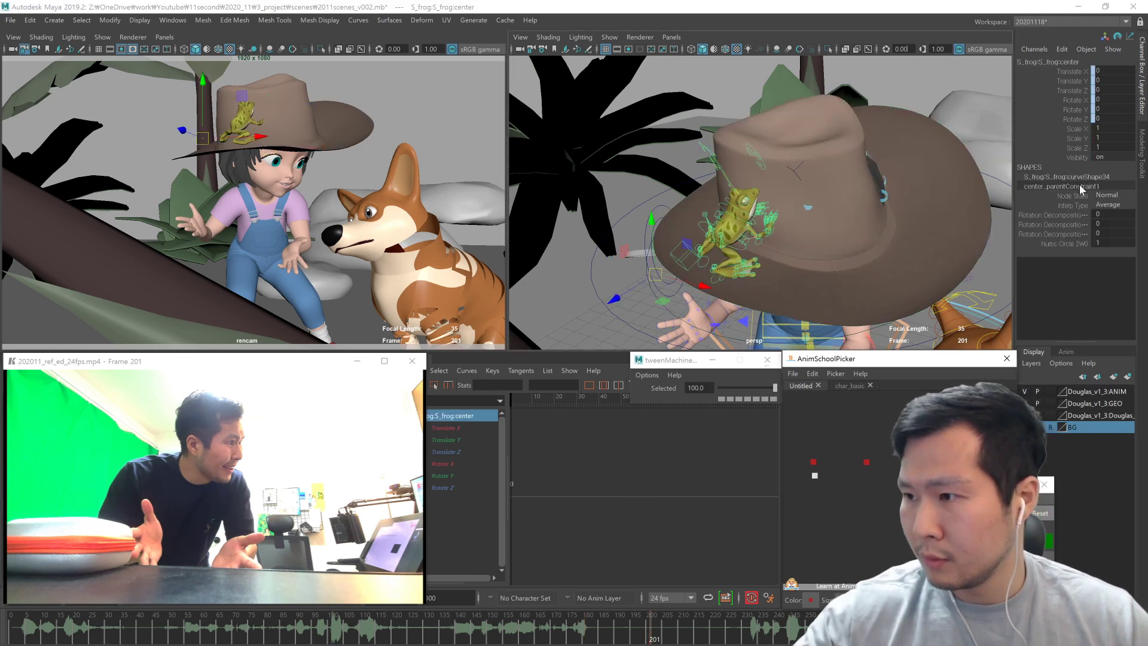
Step: Key the frog center constraint's hat weight around frames 200 and 201 so it switches on with weight 1 at frame 201
click(1070, 243)
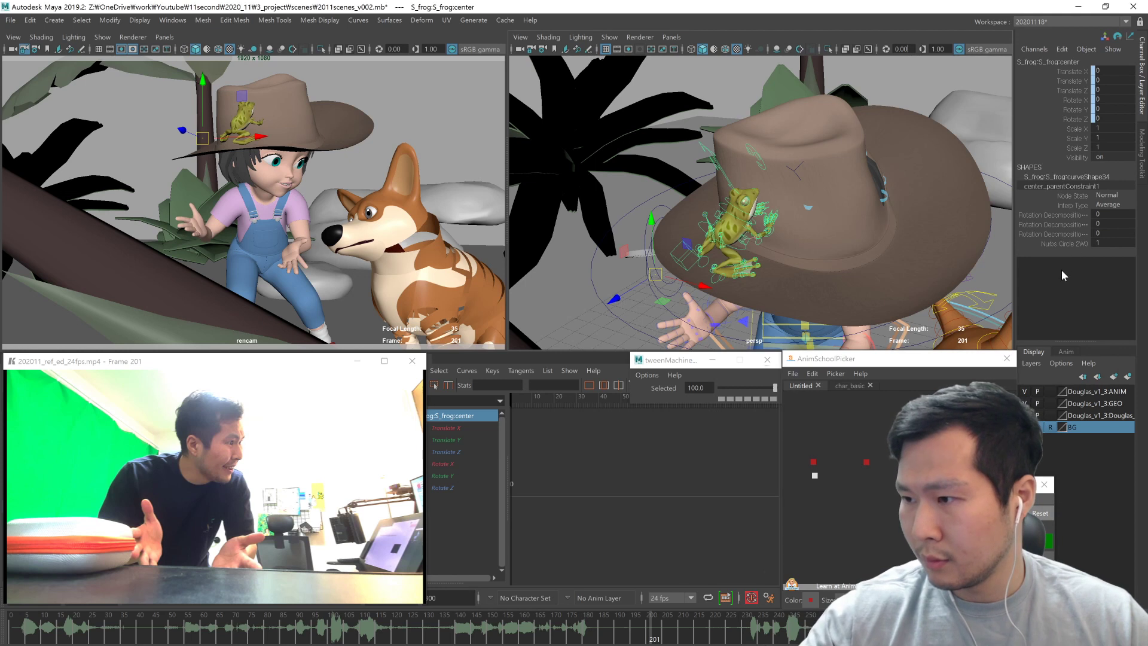
key(alt+comma)
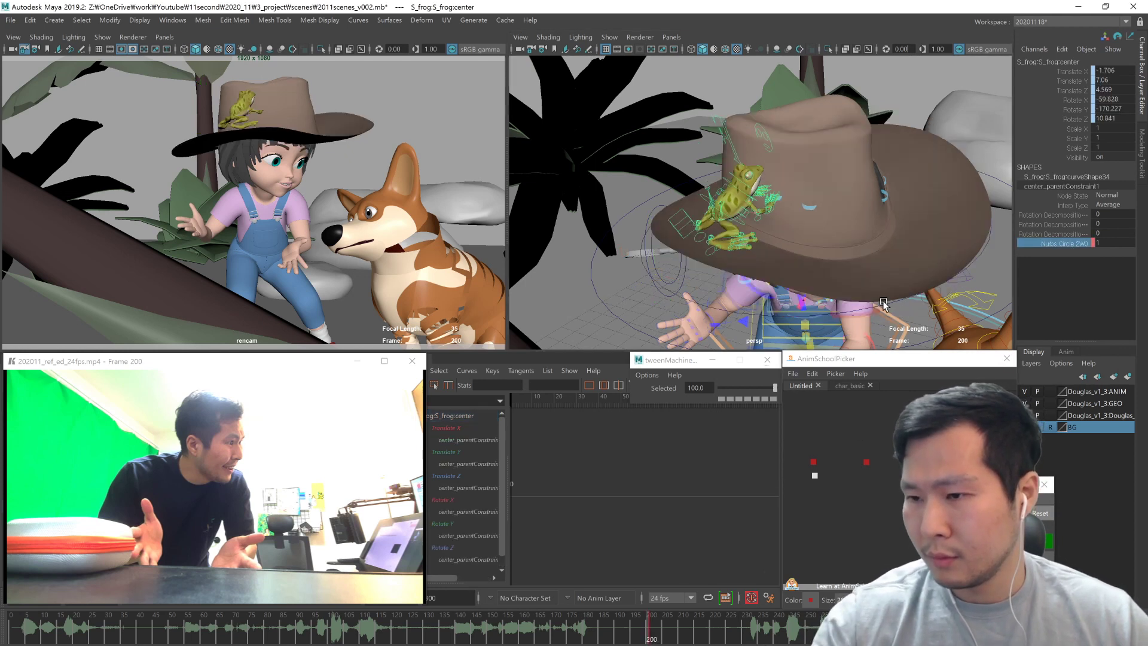
key(alt+period)
click(647, 628)
click(650, 628)
click(682, 631)
drag(683, 630, 650, 627)
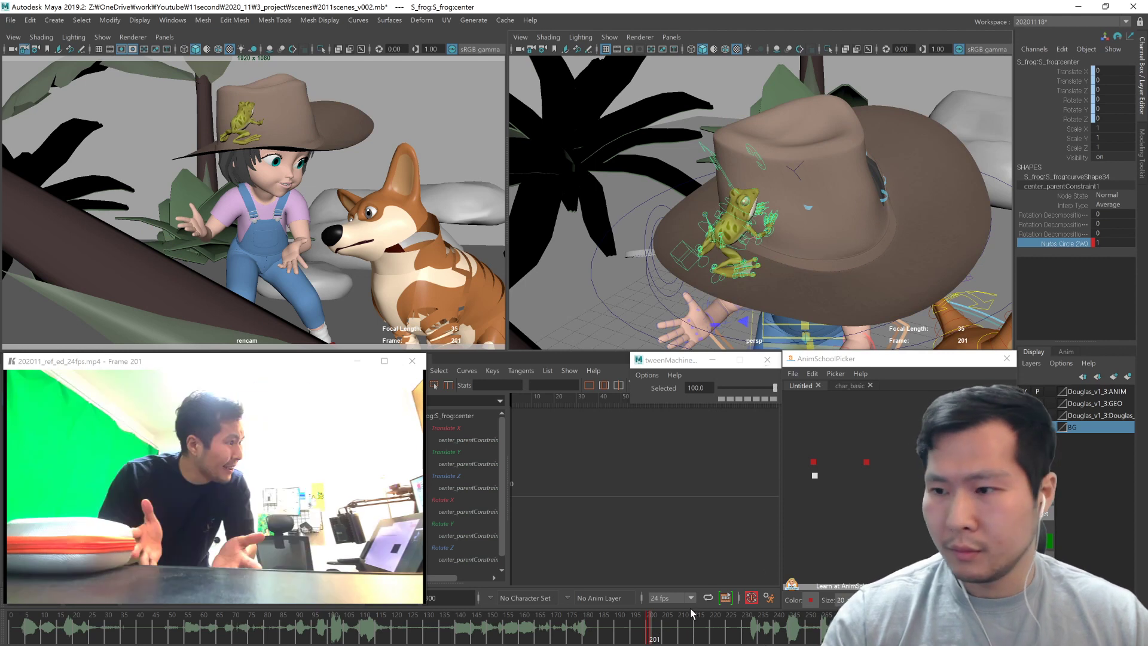
Step: Select all of the girl's body and face controls using the char_basic picker
alt+drag(820, 302, 845, 273)
click(848, 382)
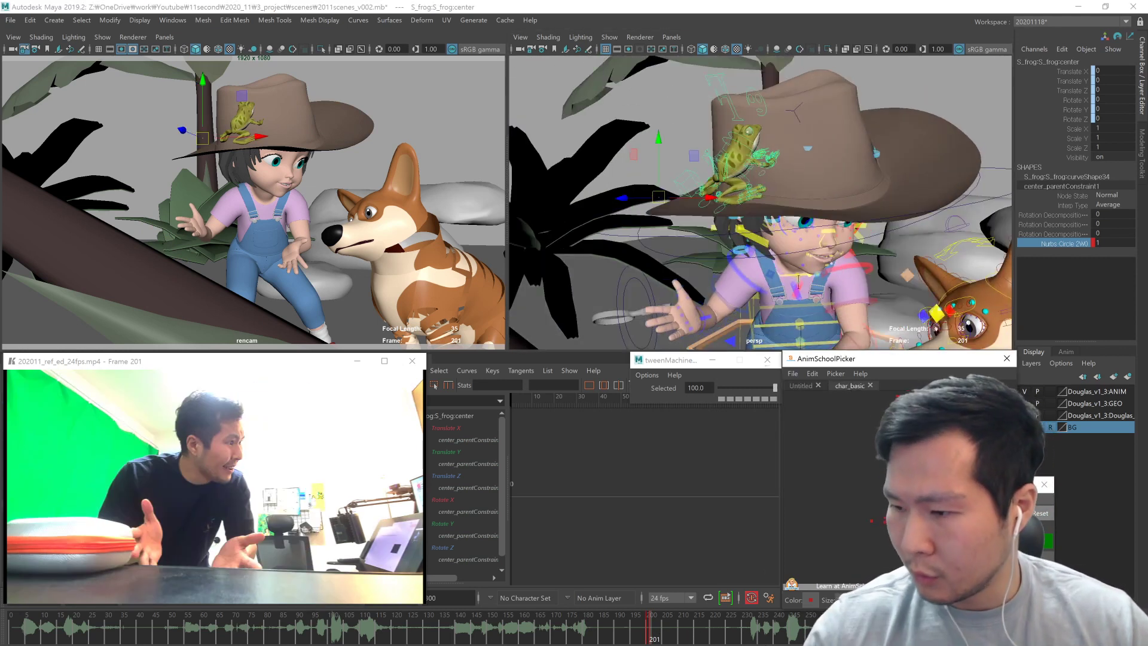
click(875, 492)
drag(793, 469, 981, 583)
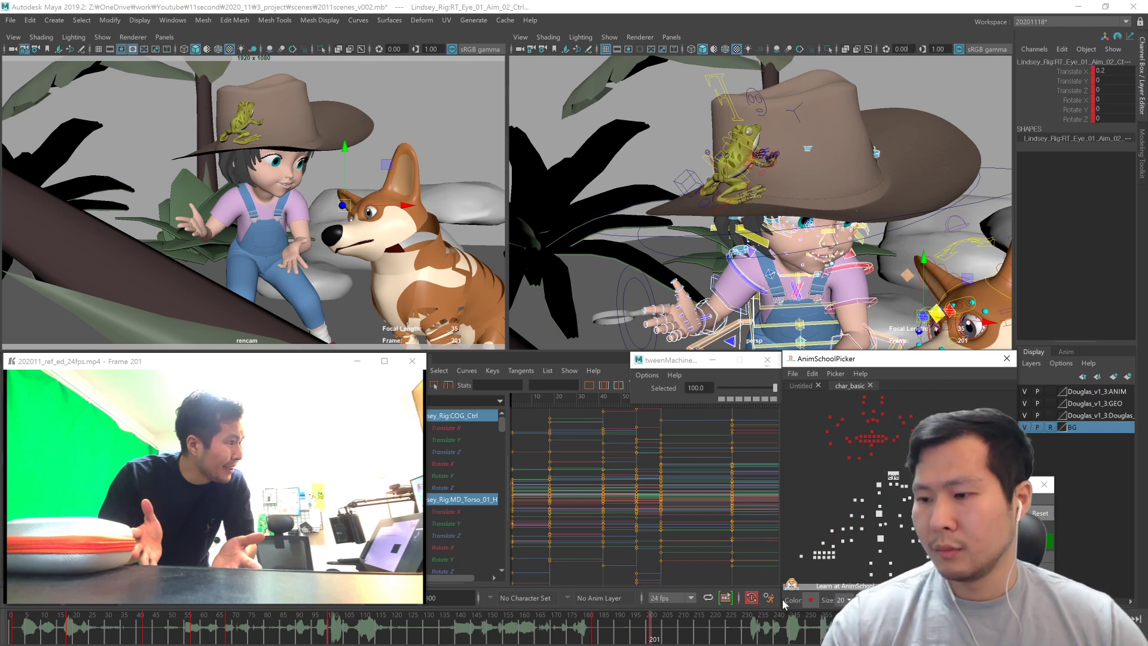
click(895, 491)
click(888, 486)
key(ctrl+z)
click(888, 486)
click(890, 477)
right_click(899, 473)
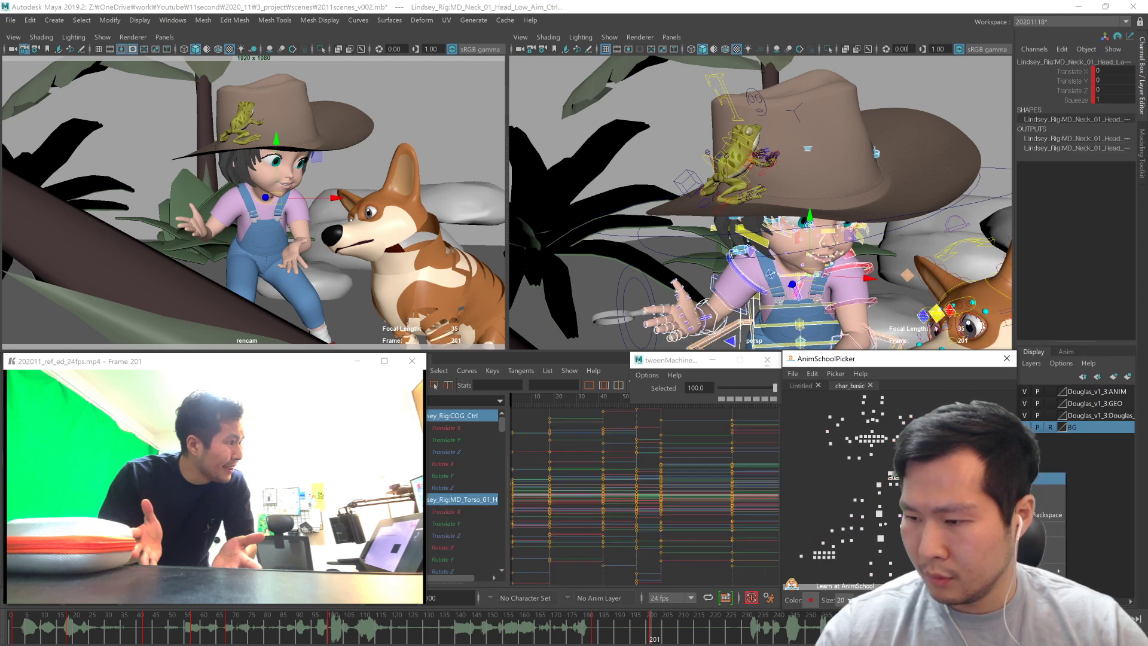
click(867, 512)
key(ctrl+z)
Step: Compare the girl's and frog's poses at the frame 183 and frame 201 keys
key(comma)
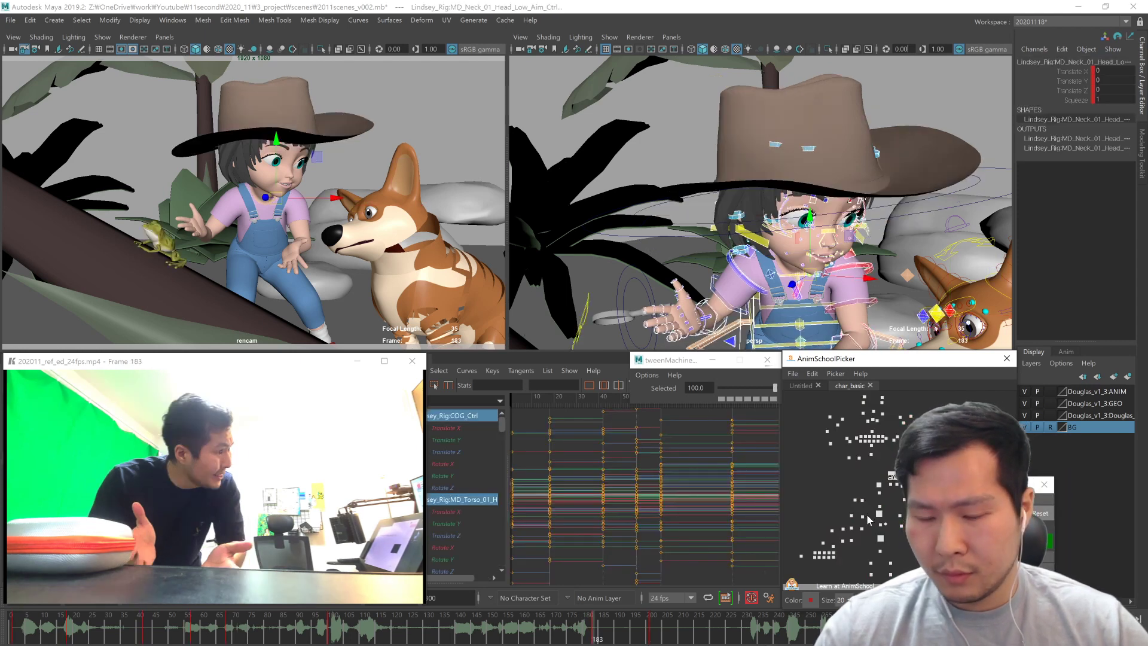
key(period)
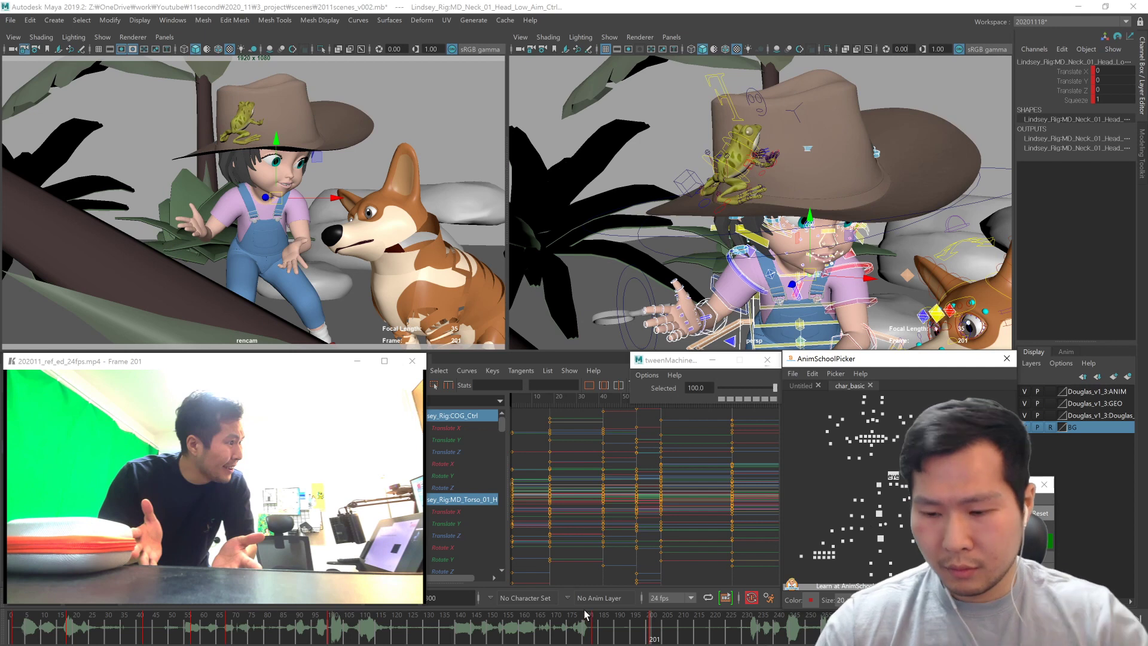
drag(586, 628, 656, 638)
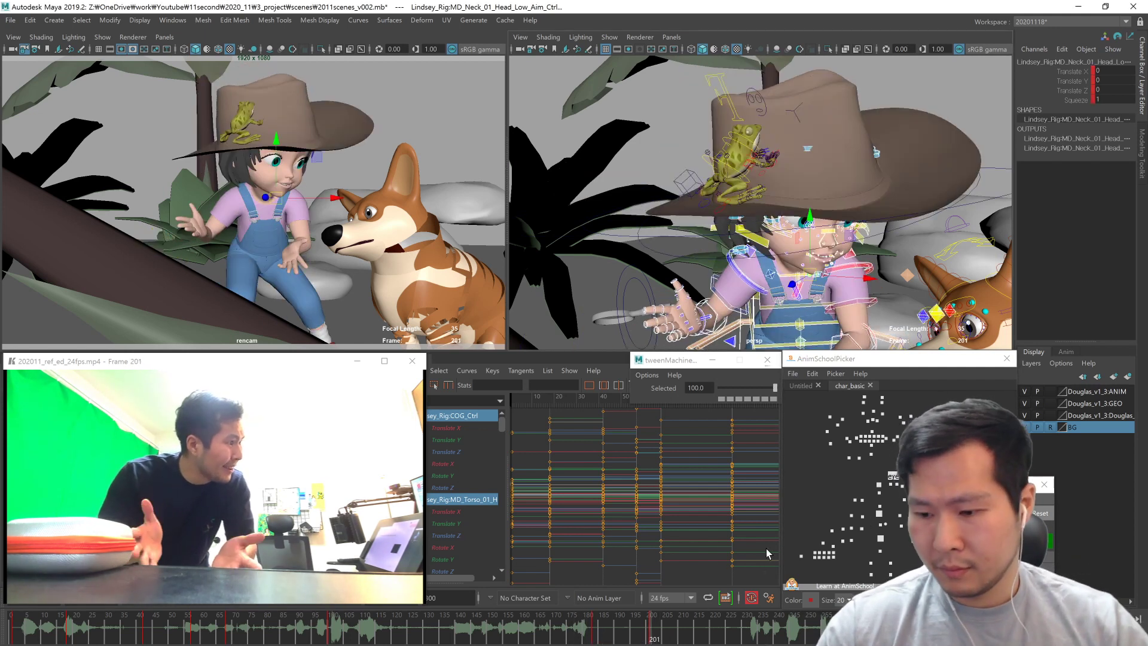
Step: Move the girl's main eye aim control at frame 201 to about X 2.5, Y -4.0, Z 8.2, redirecting her gaze
click(867, 512)
click(891, 483)
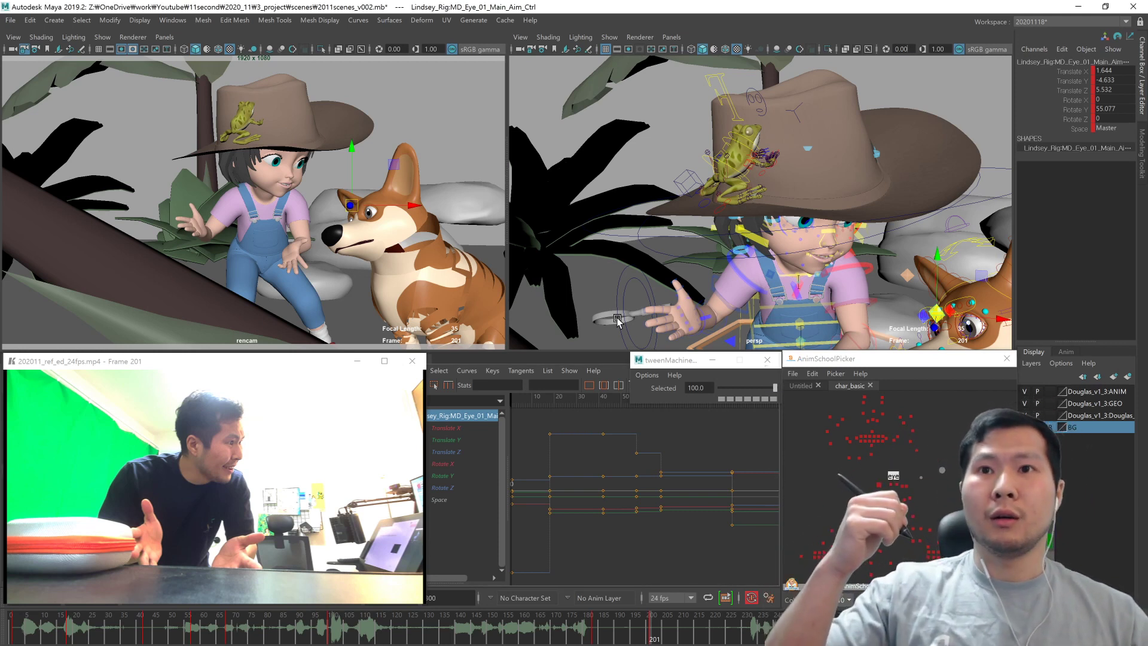
middle_drag(423, 299, 423, 292)
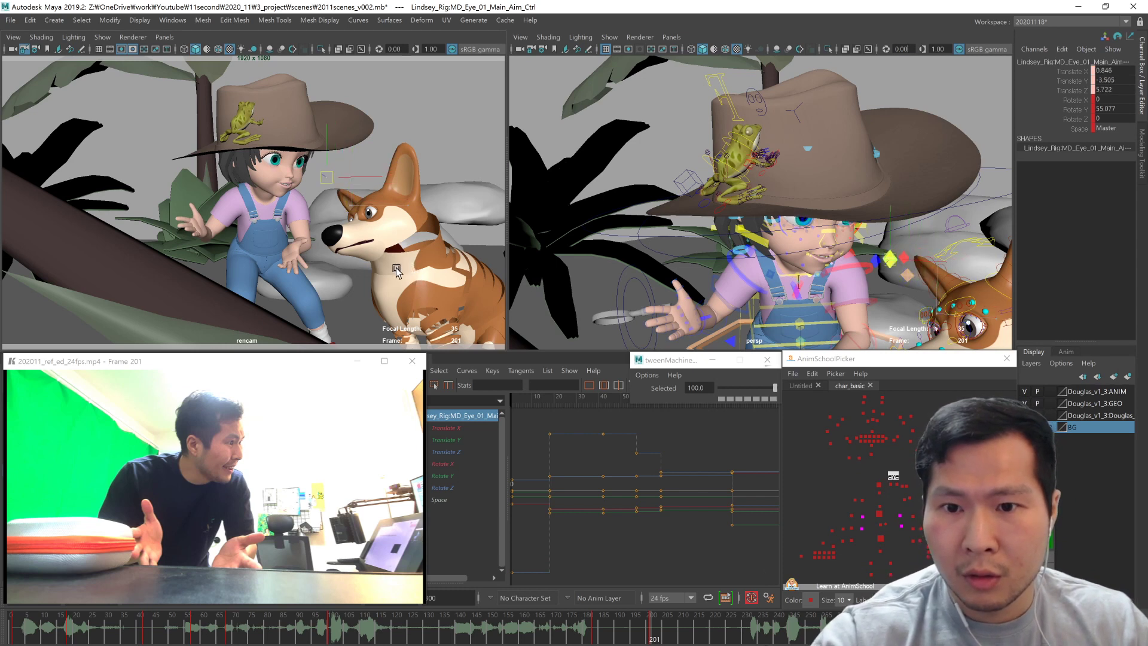
alt+drag(834, 308, 795, 315)
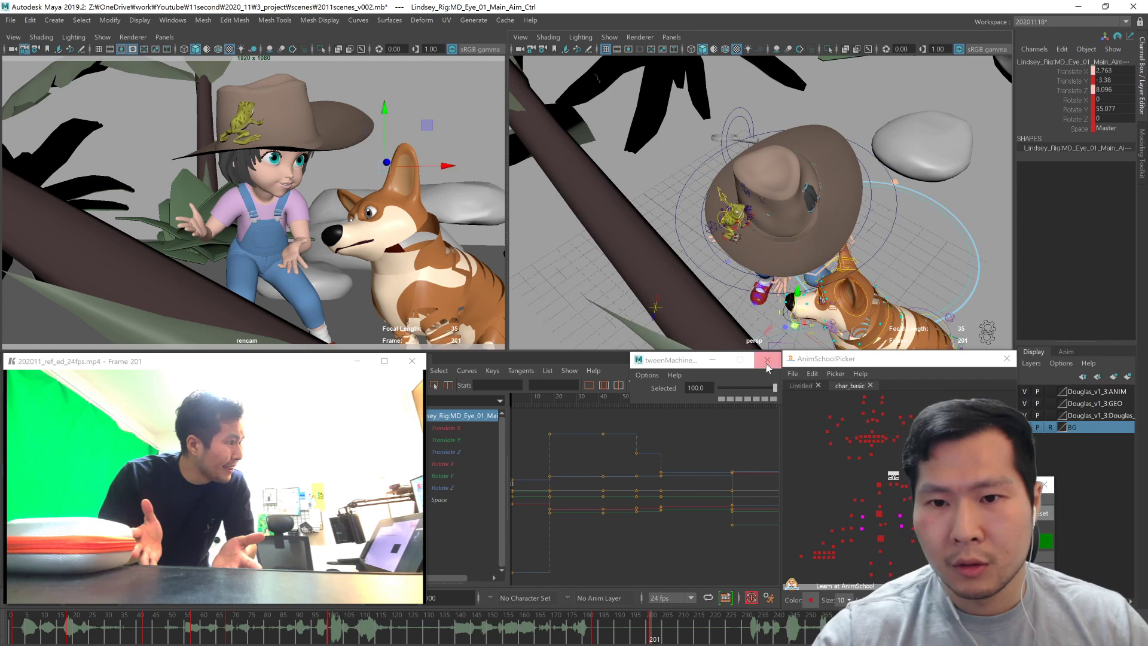
middle_drag(398, 252, 387, 270)
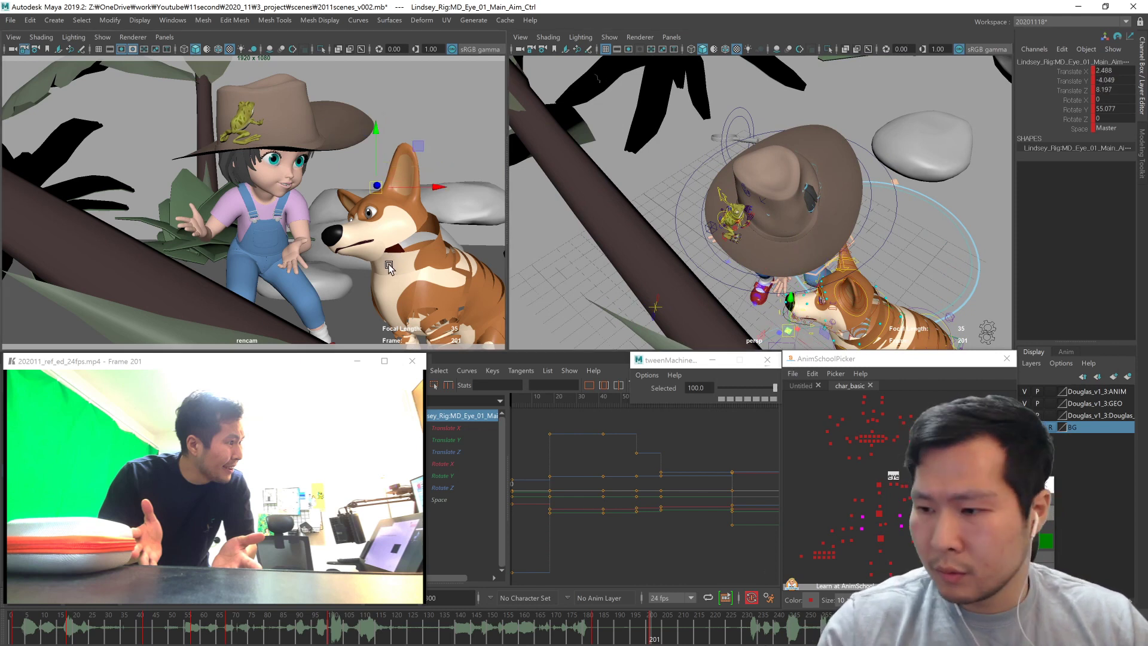
Step: Play back around frame 201 and refine the main eye aim control's position while checking the girl's gaze from the front
key(comma)
key(alt+v)
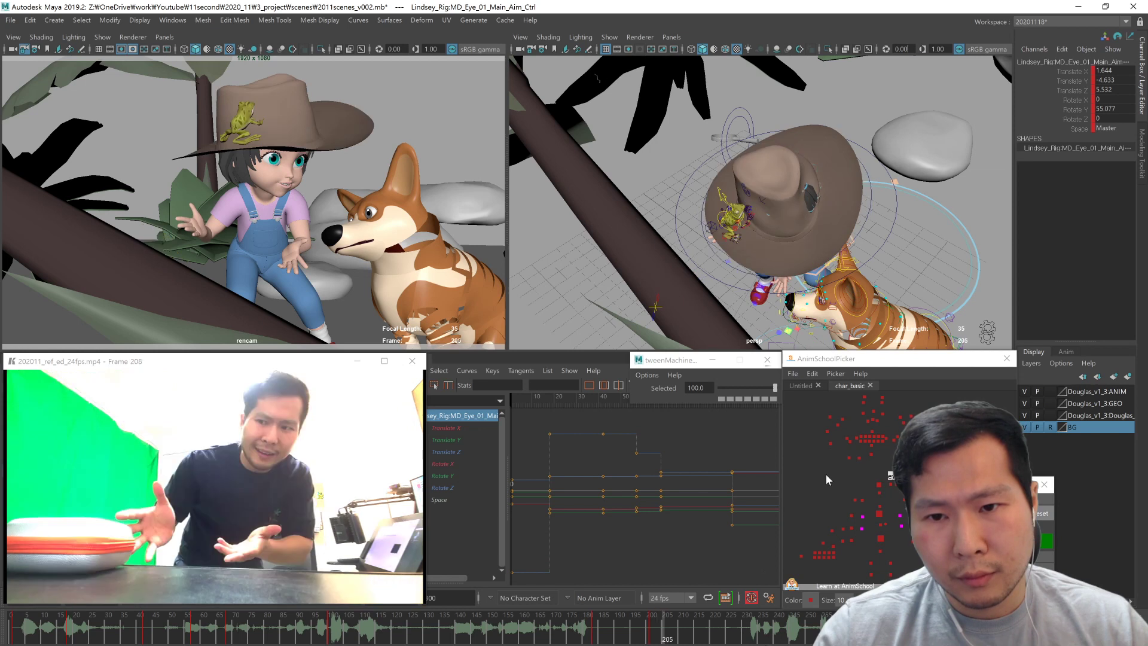
key(alt+v)
key(comma)
alt+drag(766, 305, 777, 263)
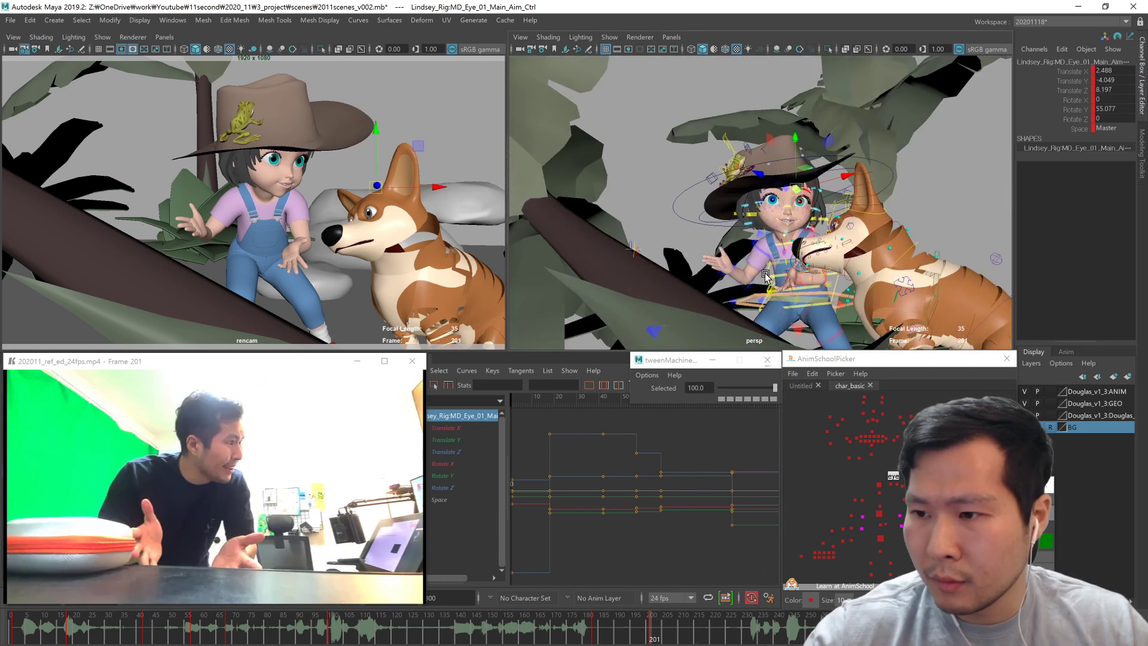
alt+middle_drag(772, 326, 871, 303)
alt+drag(872, 305, 761, 321)
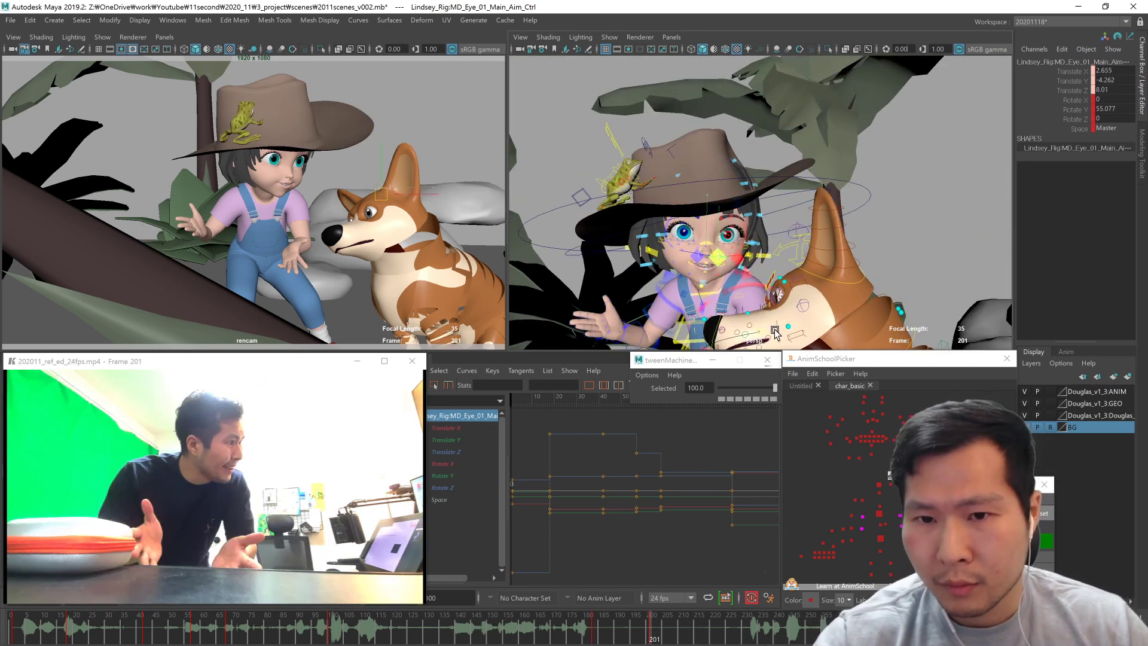
Step: Rotate the girl's neck FK control slightly at frame 201 and compare the head pose with the previous key
click(879, 483)
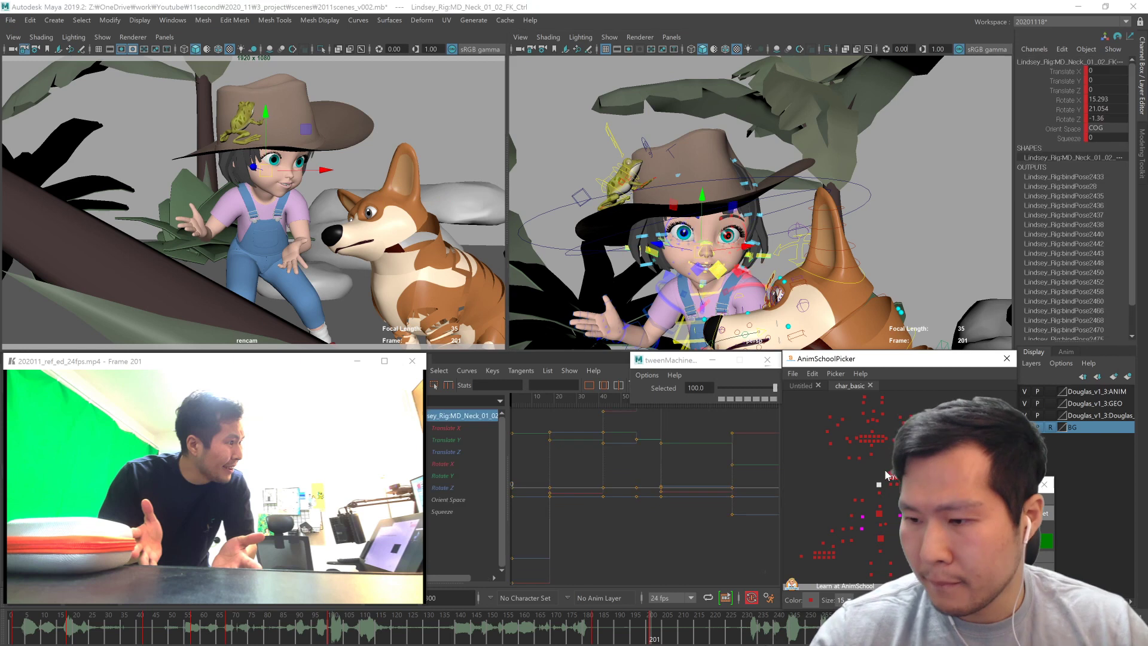
drag(680, 285, 681, 286)
key(comma)
key(period)
key(w)
Step: Rotate the girl's torso FK control at frame 201 to about X 5.2, Y 1.2, Z -0.4 and compare with the previous key
click(879, 513)
key(e)
alt+drag(676, 281, 782, 282)
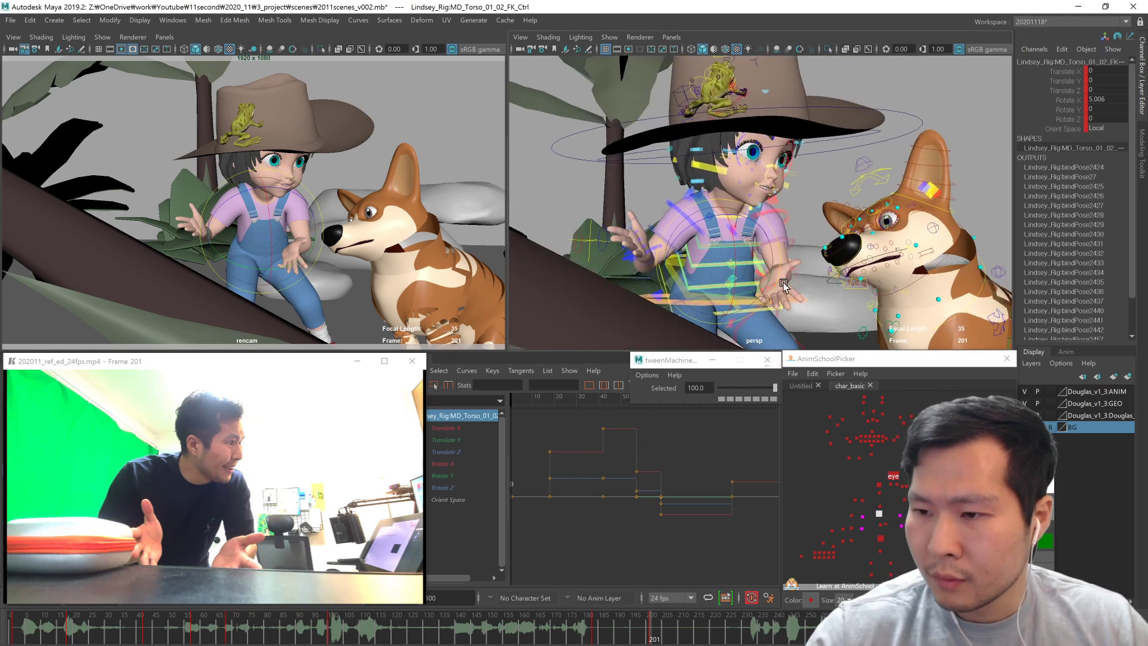
drag(691, 261, 696, 261)
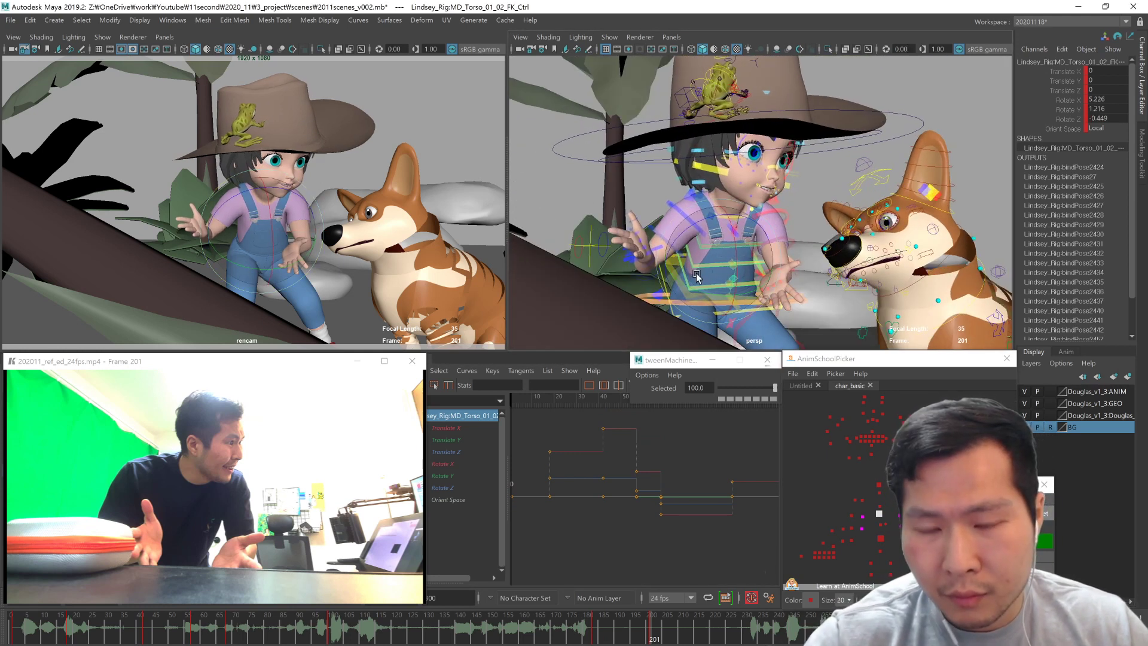
key(comma)
key(period)
Step: Shift the girl's COG control at frame 201 to about X -2.79, Y -1.46, Z 6.58 and compare with the previous key
click(880, 537)
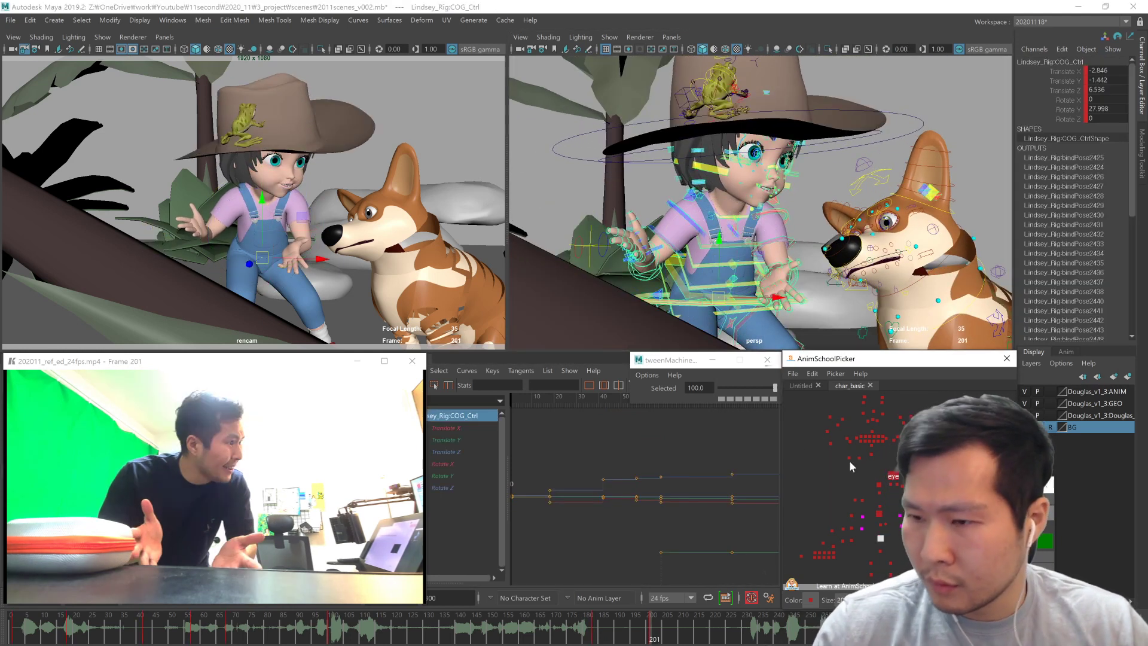
alt+drag(718, 248, 785, 274)
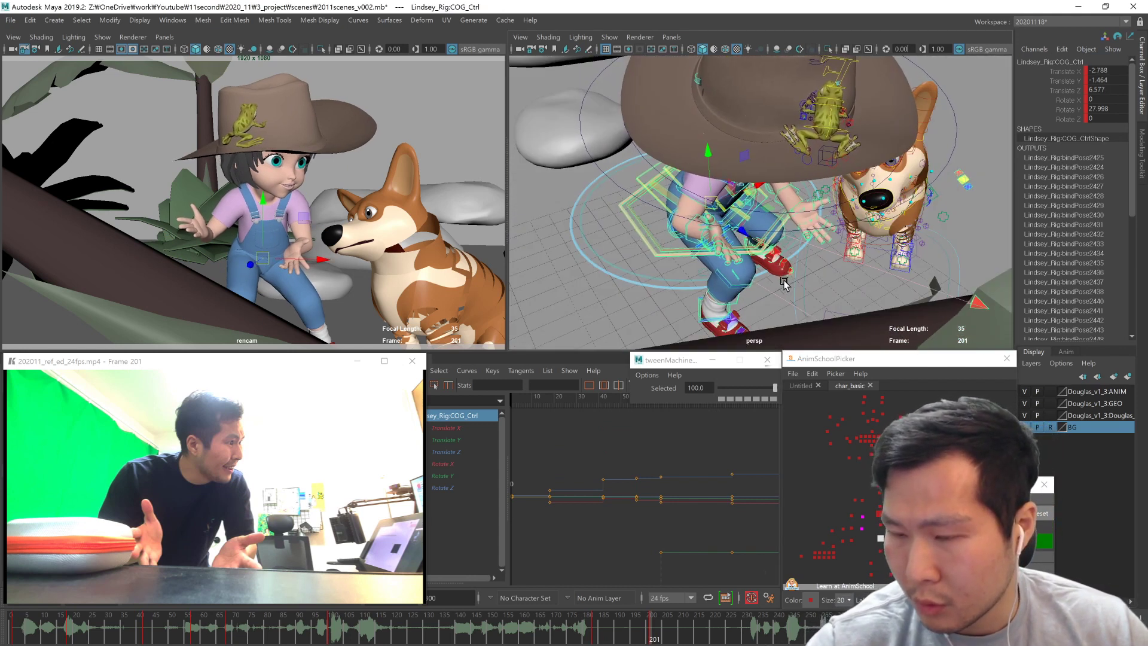
key(comma)
key(period)
alt+drag(766, 305, 699, 306)
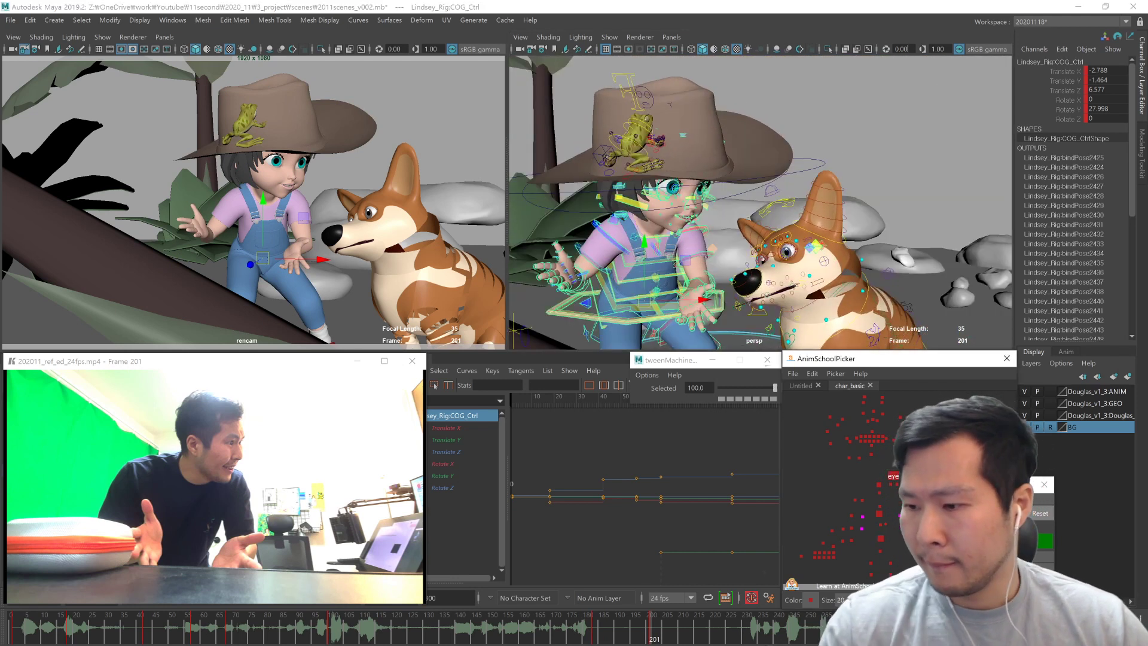
Step: Go to frame 216 with all the girl's controls selected and raise the main eye aim control to about X 1.2, Y -3.0, Z 8.4
key(ctrl+a)
drag(653, 639, 699, 639)
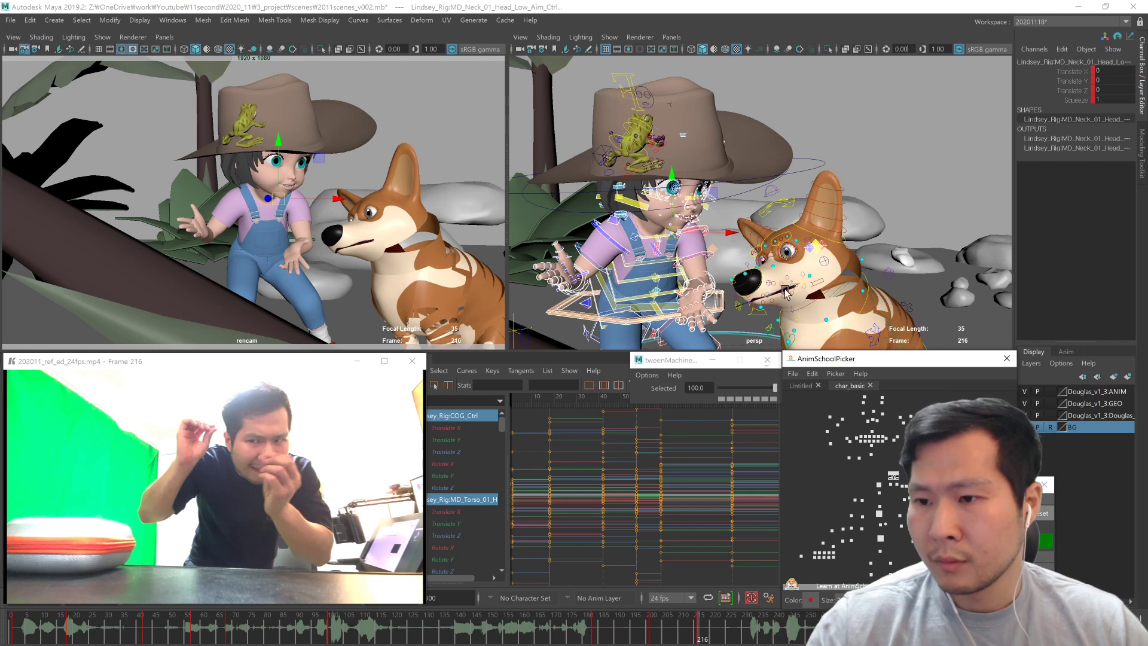
alt+middle_drag(782, 299, 828, 324)
alt+drag(828, 324, 833, 299)
click(893, 476)
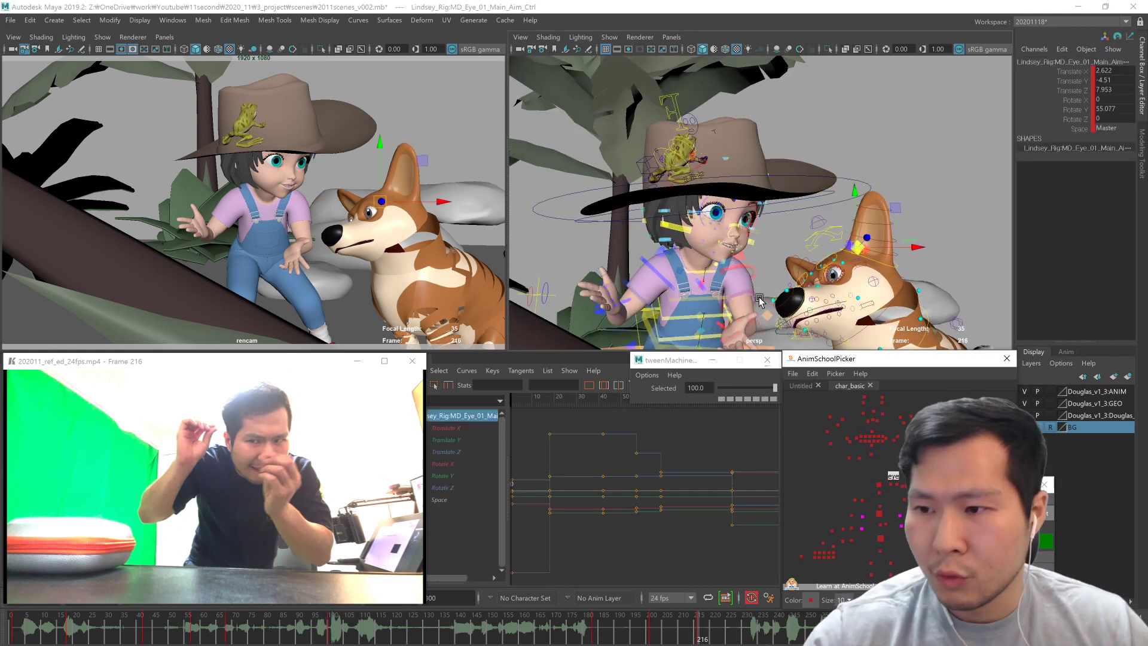
middle_drag(754, 305, 733, 263)
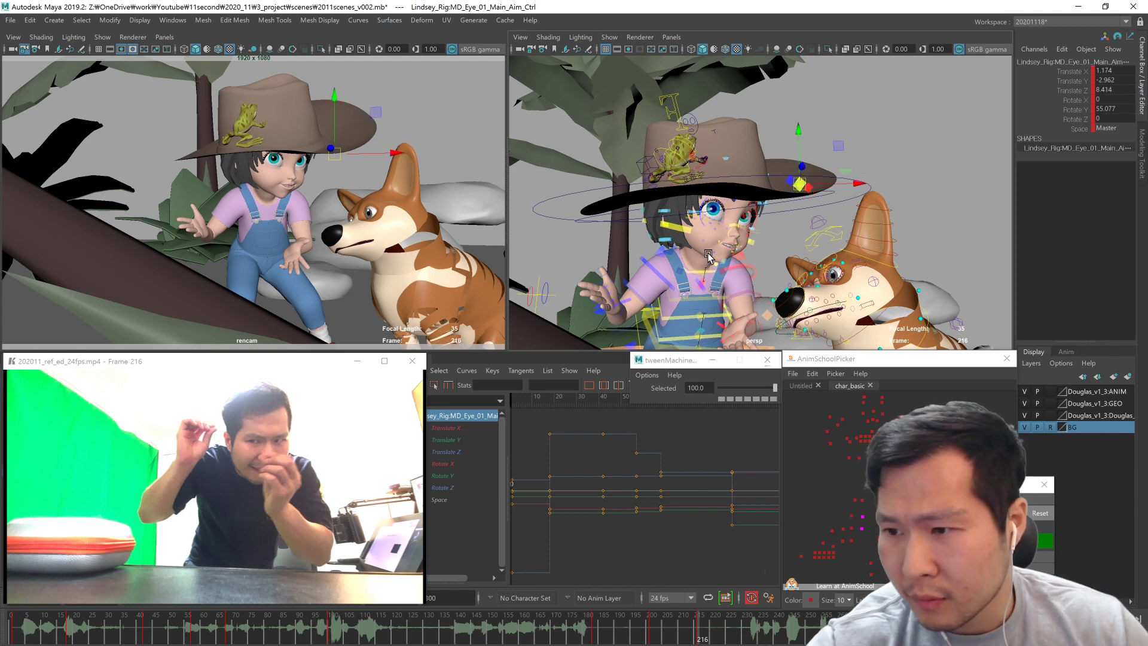
Step: Reposition the main shape controls of both upper eyelids at frame 216, placing the left one at about X -0.21, Y 0.09, Z 0.06
alt+right_drag(708, 257, 966, 281)
alt+drag(967, 281, 739, 292)
alt+middle_drag(739, 292, 793, 289)
alt+right_drag(794, 291, 851, 295)
alt+middle_drag(879, 422, 885, 473)
drag(863, 444, 892, 434)
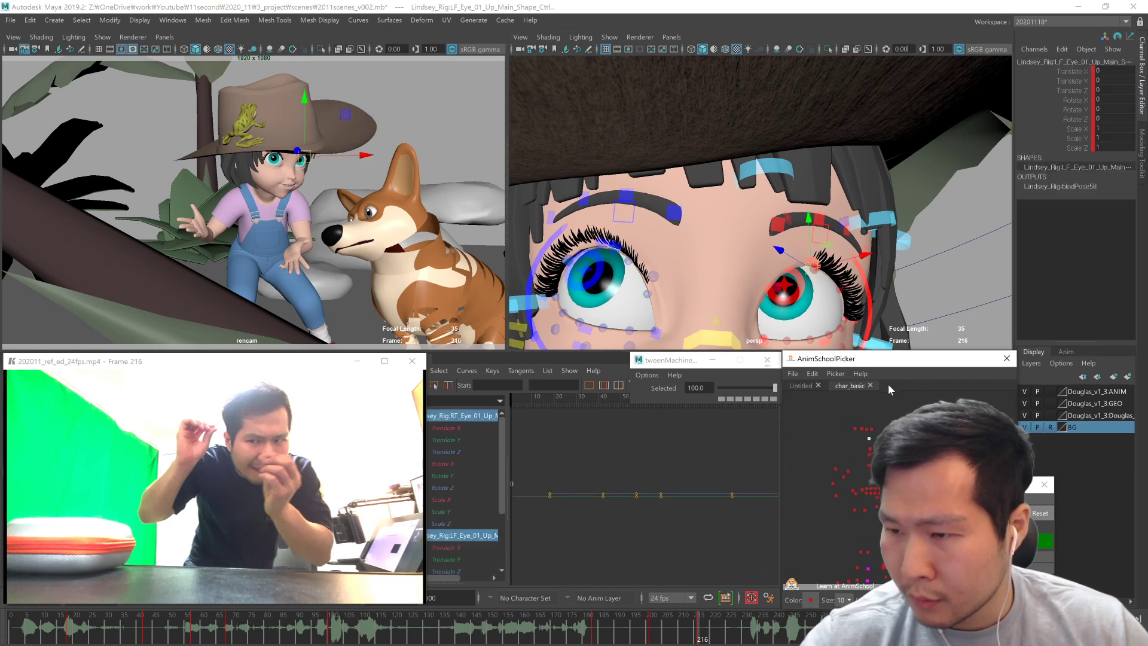
drag(810, 230, 806, 210)
alt+drag(855, 239, 824, 242)
ctrl+shift+right_drag(825, 242, 775, 221)
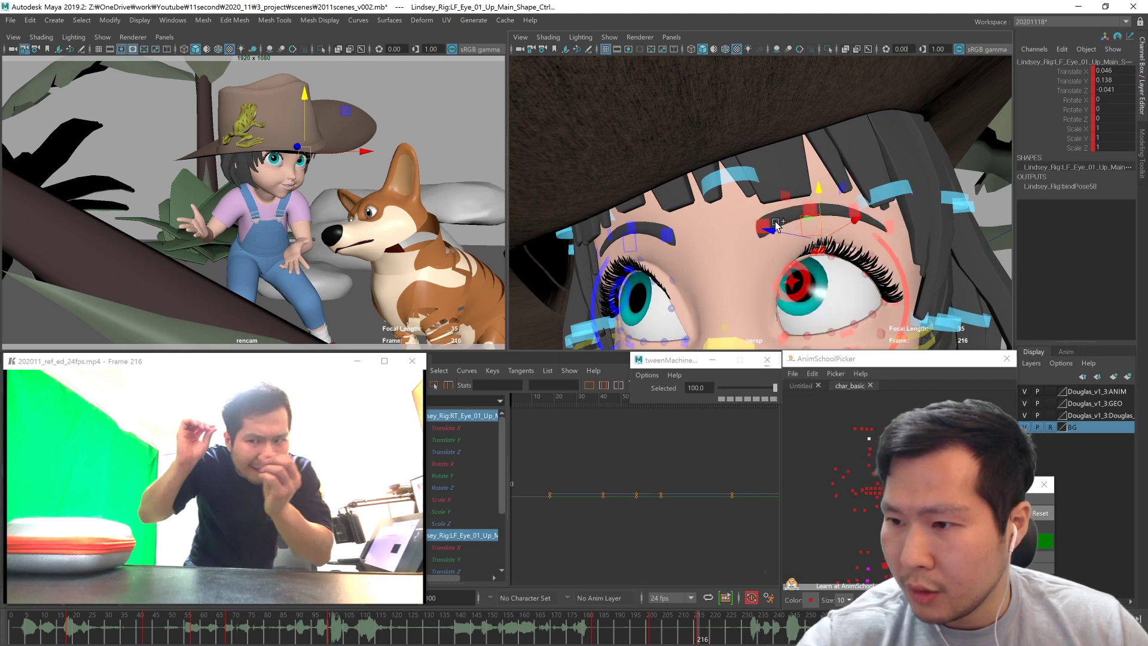
drag(854, 232, 841, 236)
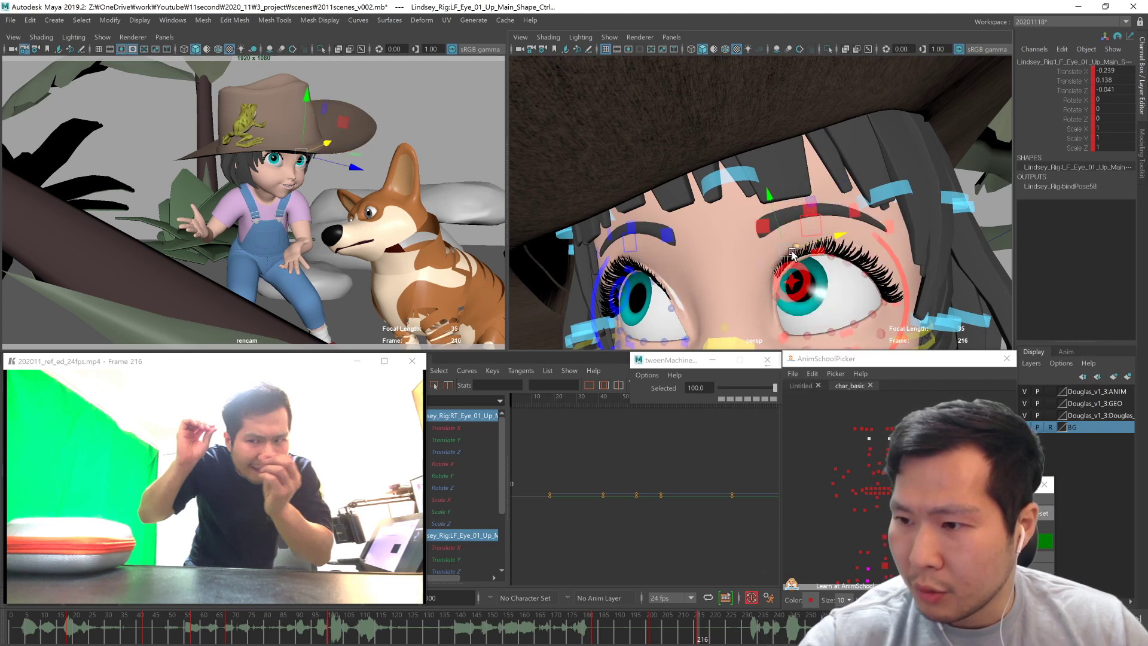
drag(787, 253, 861, 215)
middle_drag(778, 272, 785, 289)
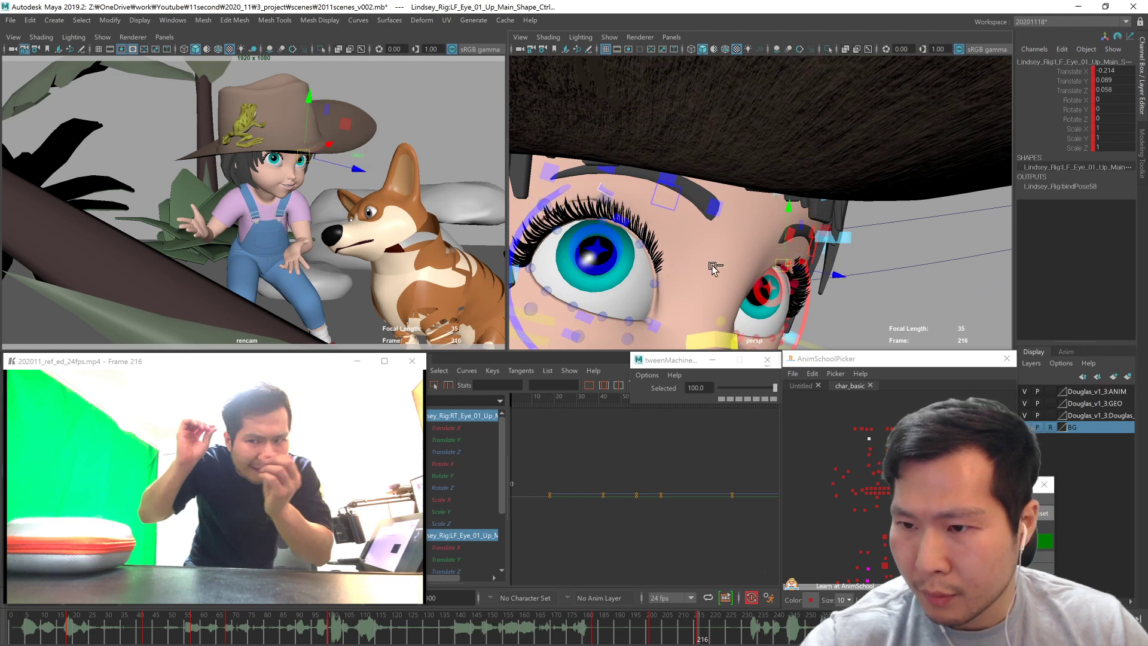
Step: Move the right upper eyelid's main shape control to about X -0.22, Y 0.15, Z -0.01 and compare the eyes with the previous key
alt+drag(712, 267, 876, 285)
alt+right_drag(875, 286, 903, 290)
click(868, 439)
mouse_move(678, 296)
alt+mouse_down()
mouse_move(710, 298)
mouse_move(664, 304)
alt+mouse_up()
drag(710, 270, 855, 301)
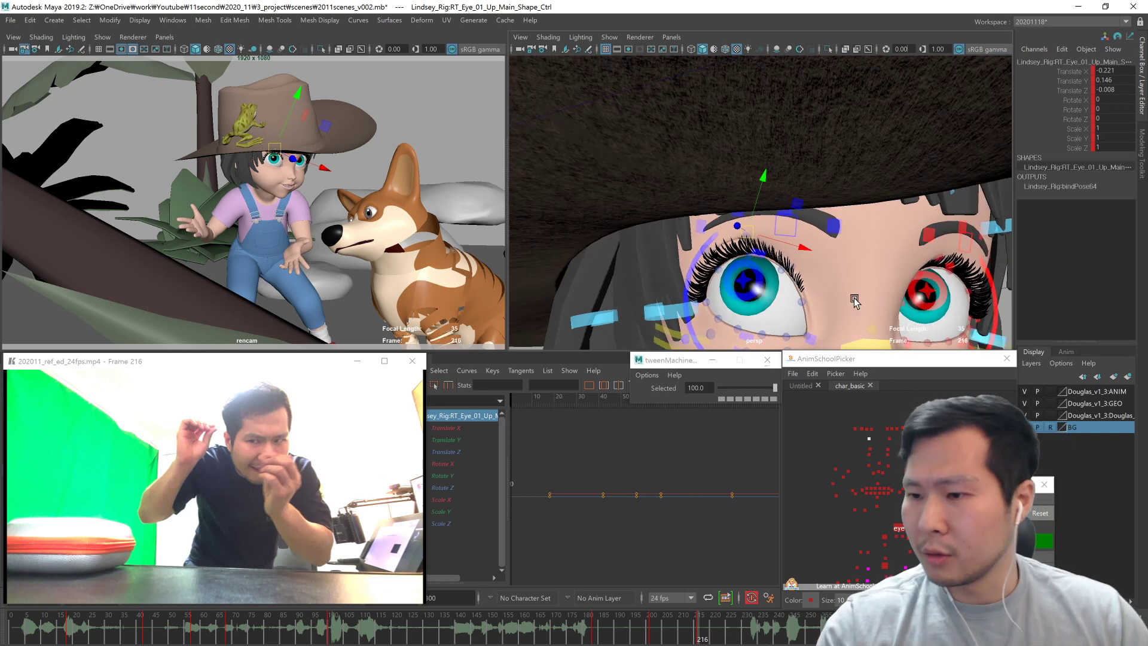
alt+drag(793, 289, 801, 287)
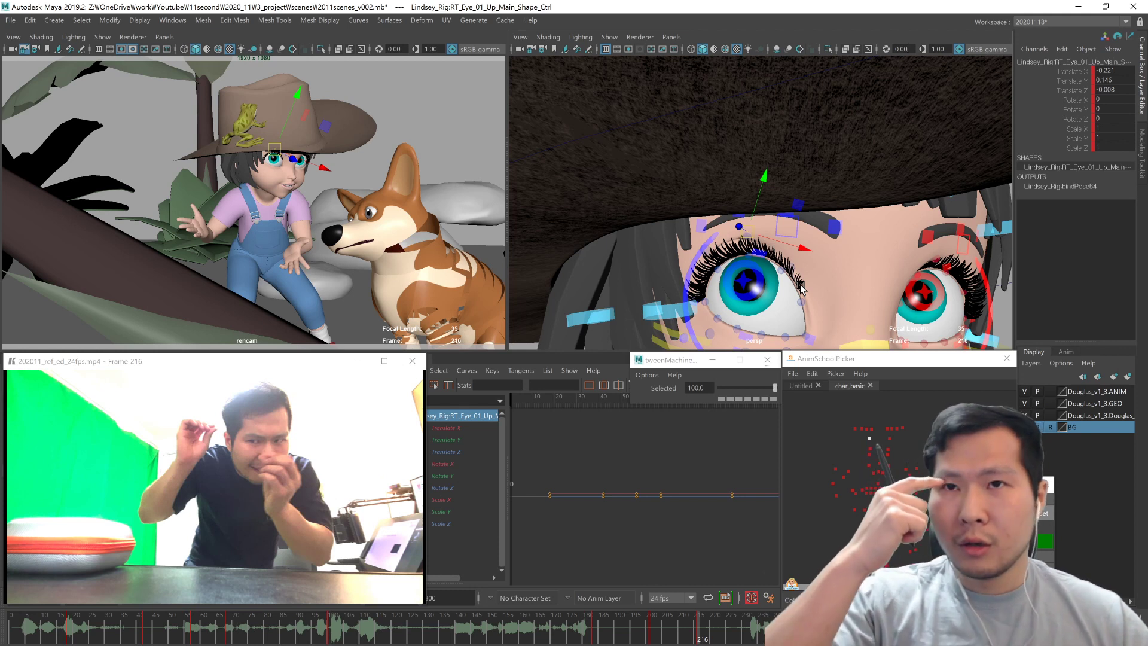
alt+right_drag(829, 309, 798, 306)
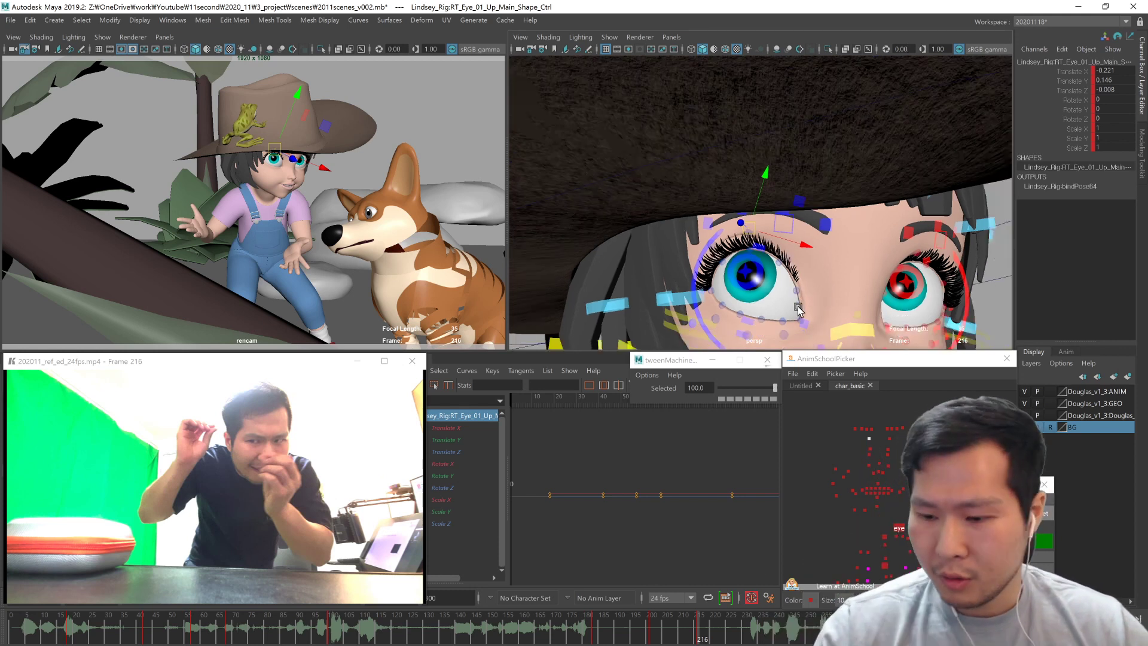
key(comma)
key(period)
scroll(799, 309, down, 4)
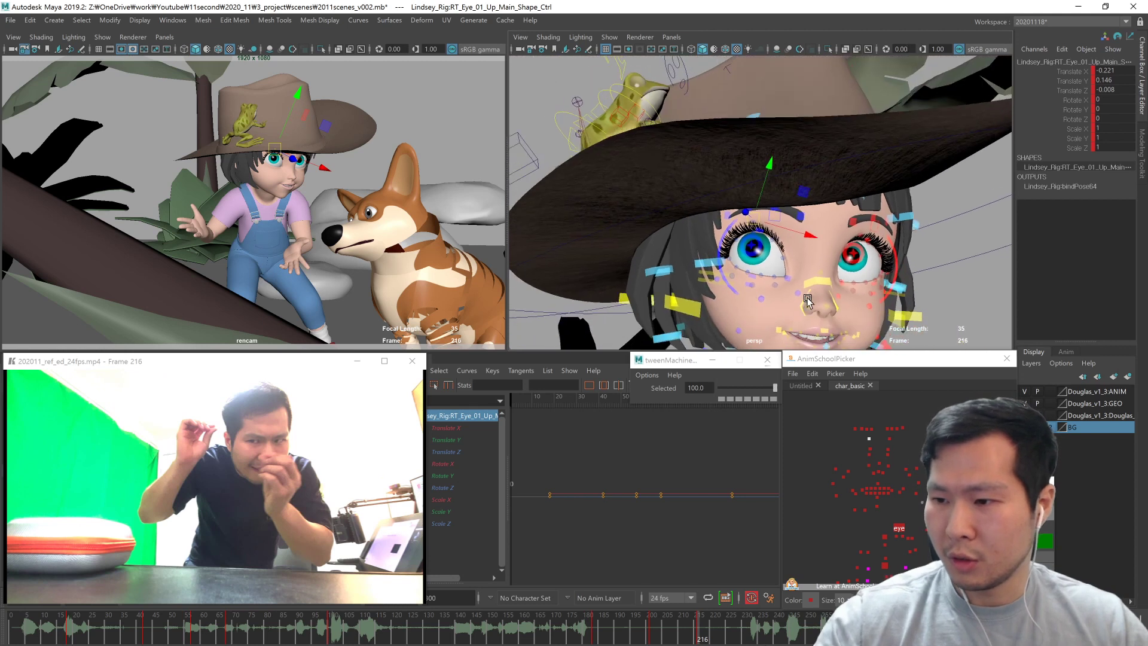
Step: Select the girl's right and left mouth corner controls and lower them at frame 216 to about Y 0.04
click(865, 494)
click(852, 490)
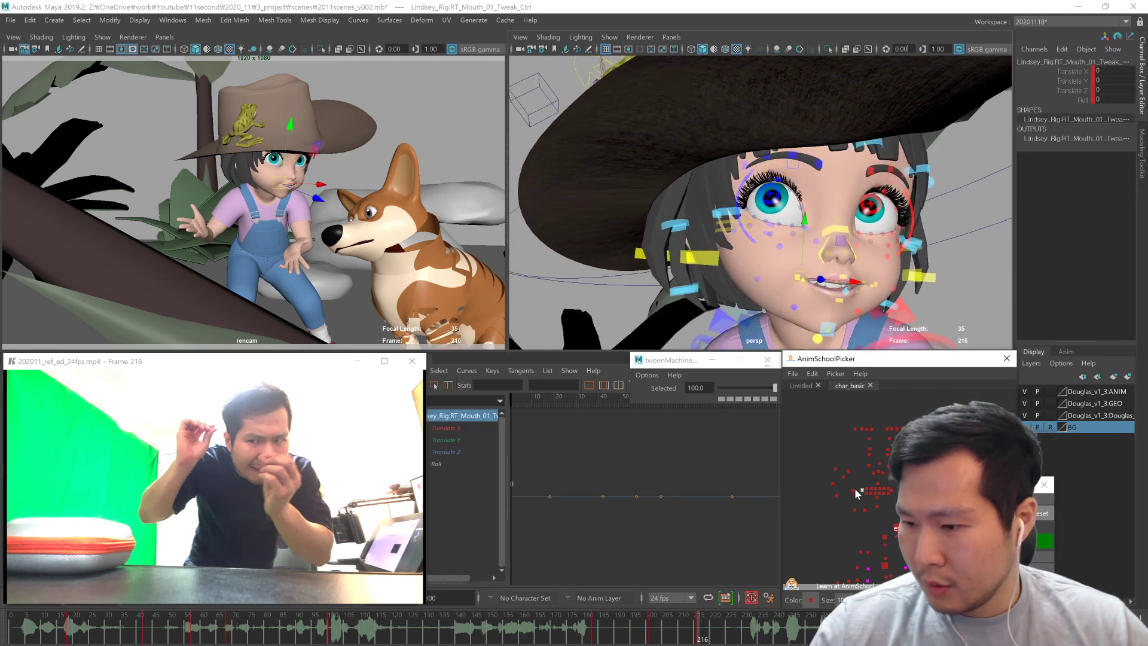
key(q)
shift+click(903, 490)
alt+drag(871, 304, 844, 303)
key(w)
drag(873, 225, 927, 287)
Step: Try resetting the translation of both mouth corner controls to 0, and undo the reset
drag(1105, 71, 1105, 90)
text(0)
key(Return)
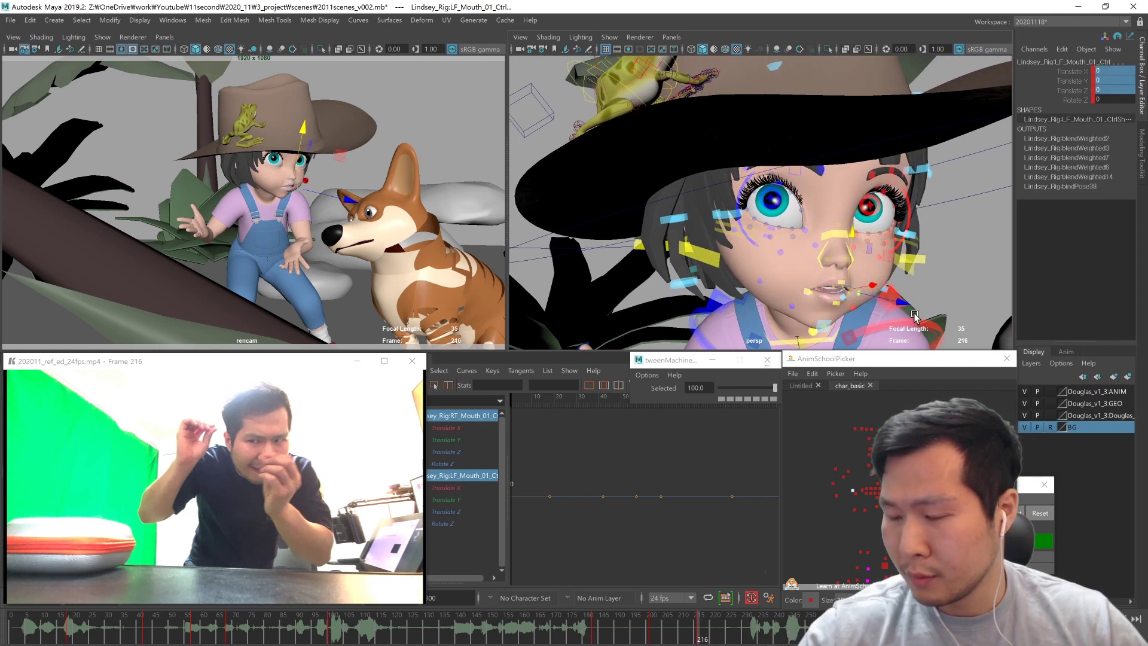
key(ctrl+z)
Step: Compare the girl's facial expression between the frame 201 and frame 216 keys
alt+drag(891, 337, 874, 328)
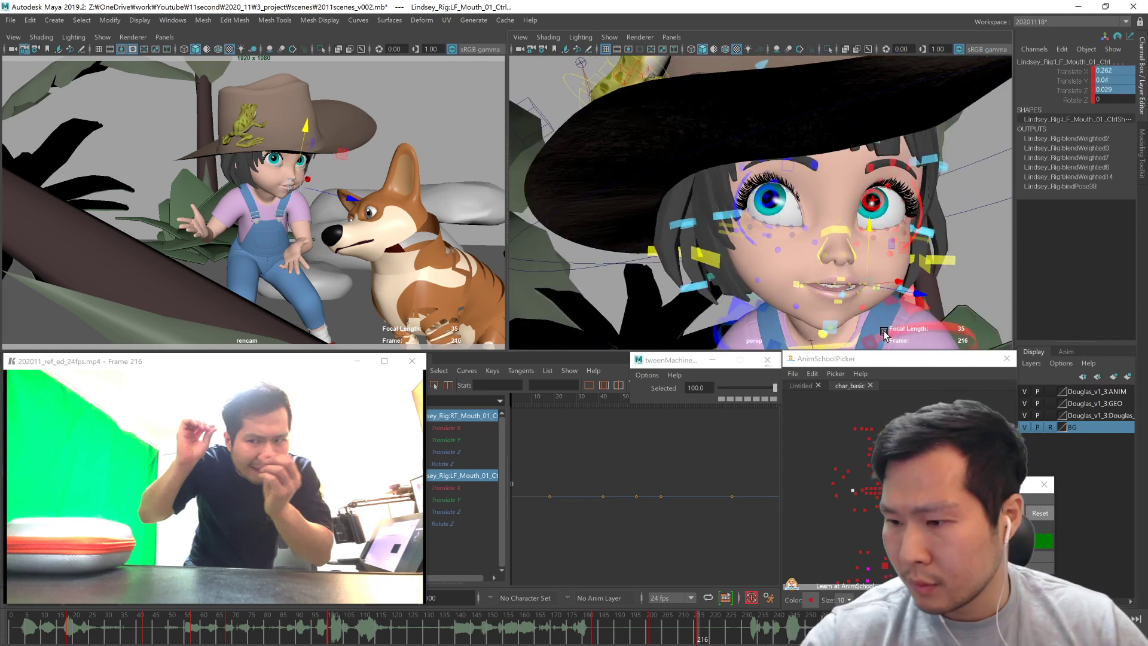
click(651, 628)
key(comma)
key(period)
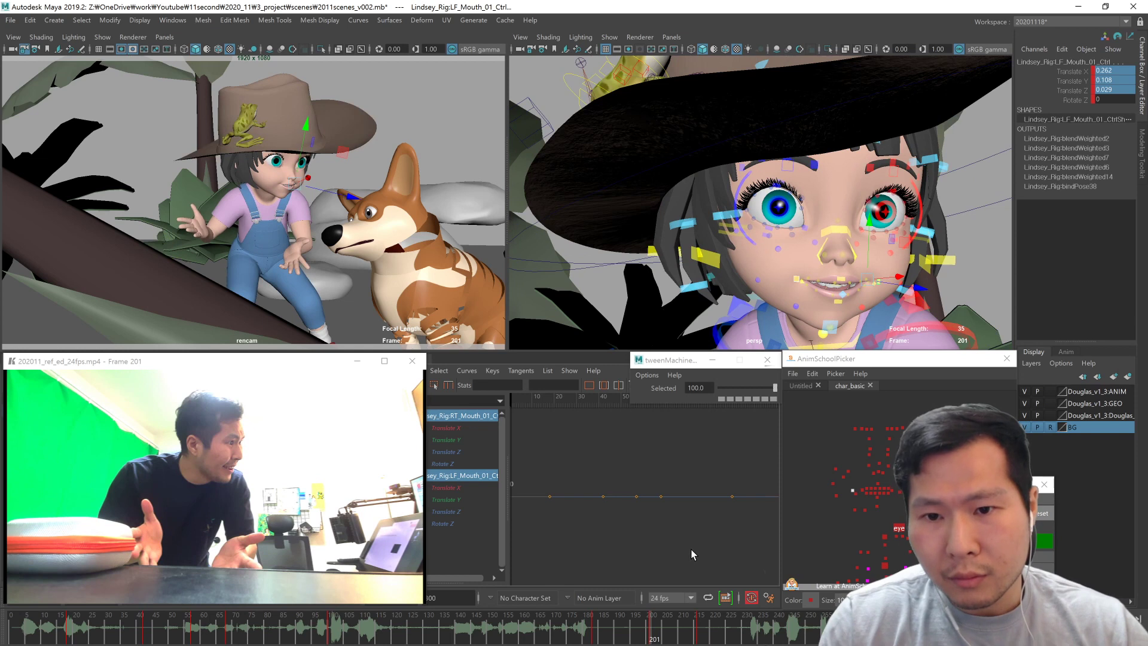
key(period)
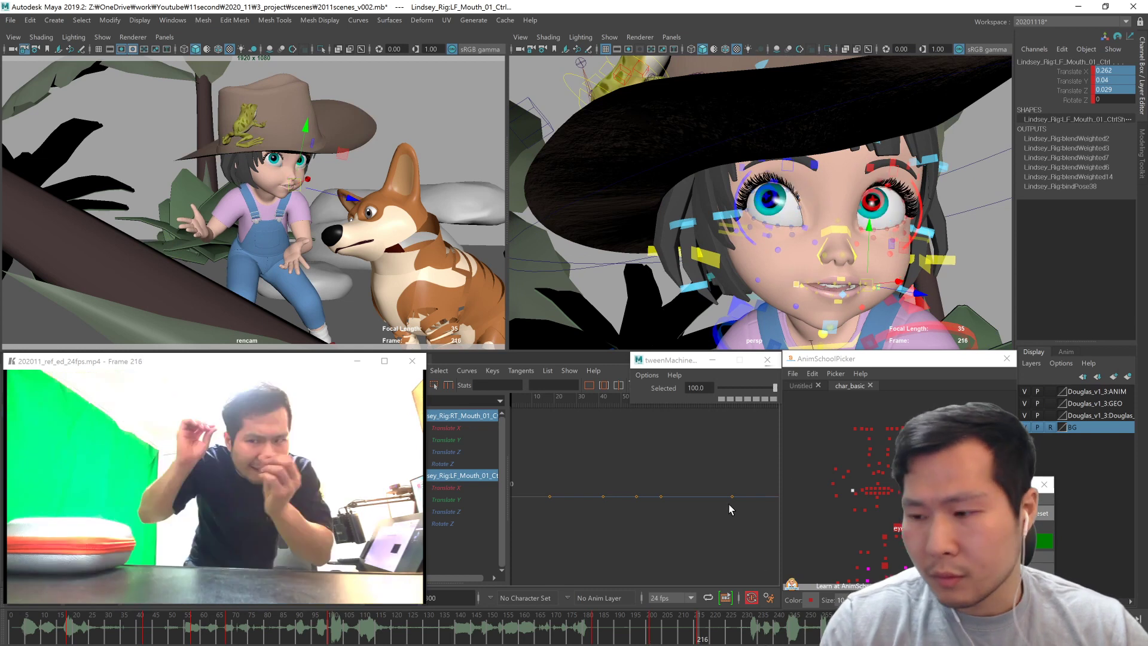
Step: Rotate the girl's neck FK control at frame 216 to about X 15.7, Y 20.9, Z -1.1 and compare with frame 201
click(895, 529)
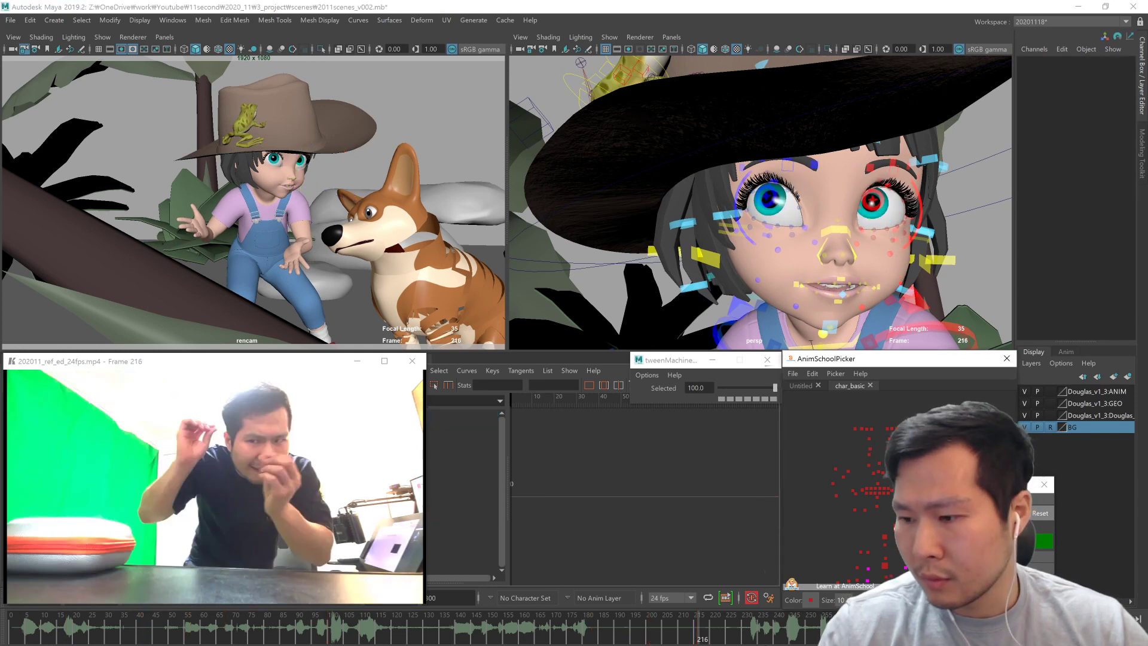
click(885, 537)
drag(794, 282, 795, 284)
key(comma)
key(w)
key(period)
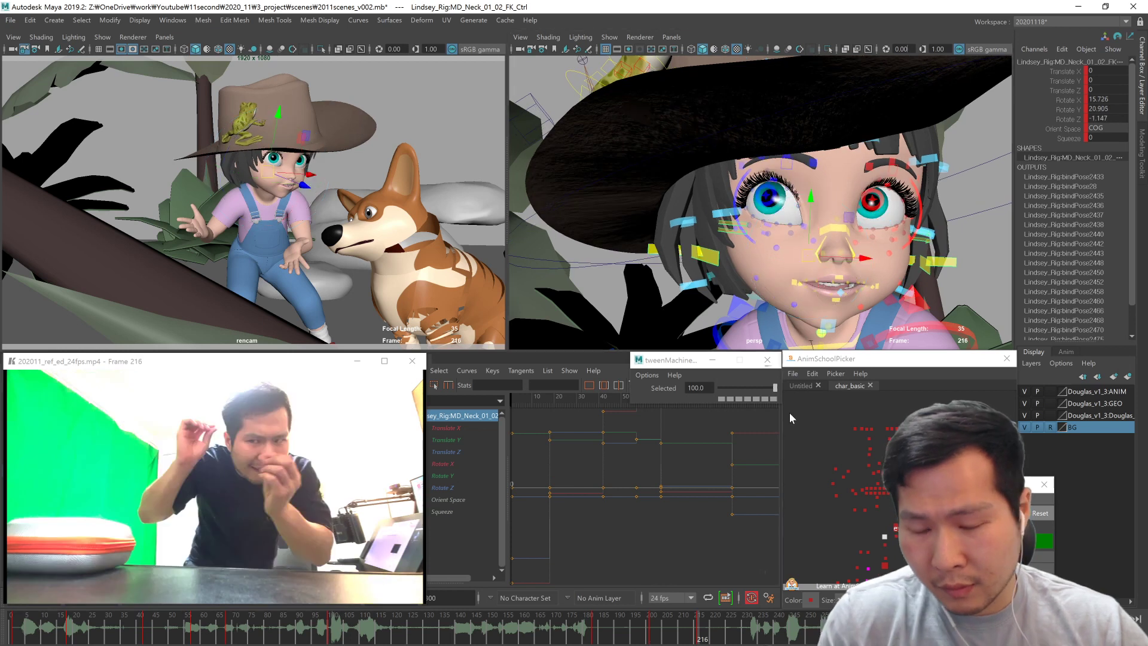
Step: Rotate the girl's right and left arm controls at frame 216 so both hands rise in front of her body
scroll(774, 285, down, 6)
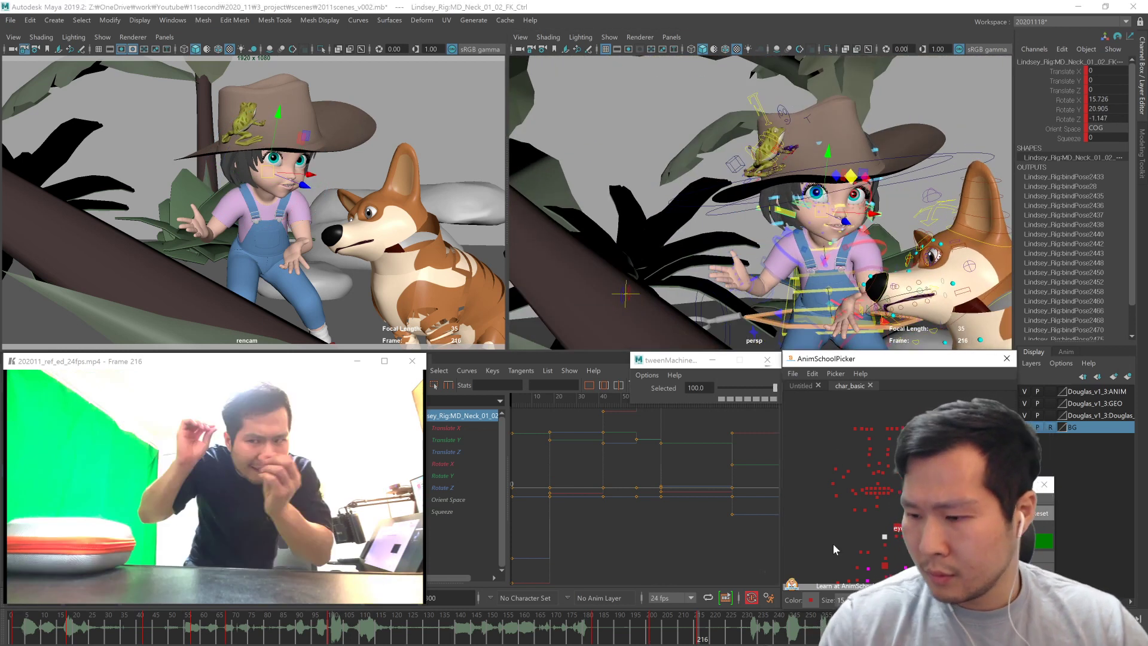
click(834, 544)
alt+middle_drag(877, 539, 879, 483)
click(859, 507)
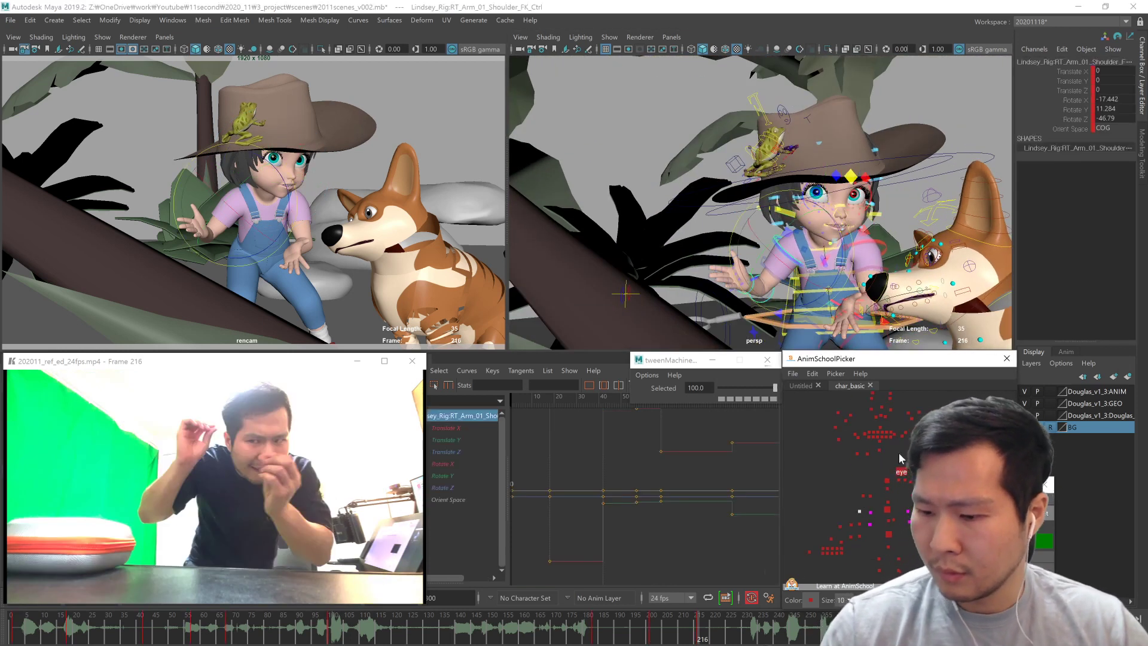
drag(775, 274, 786, 286)
click(916, 510)
alt+drag(915, 326, 901, 247)
Step: Select the master controls of the girl's left-hand fingers and rotate them together at frame 216 to pose the raised hand
drag(963, 539, 933, 558)
drag(874, 255, 883, 251)
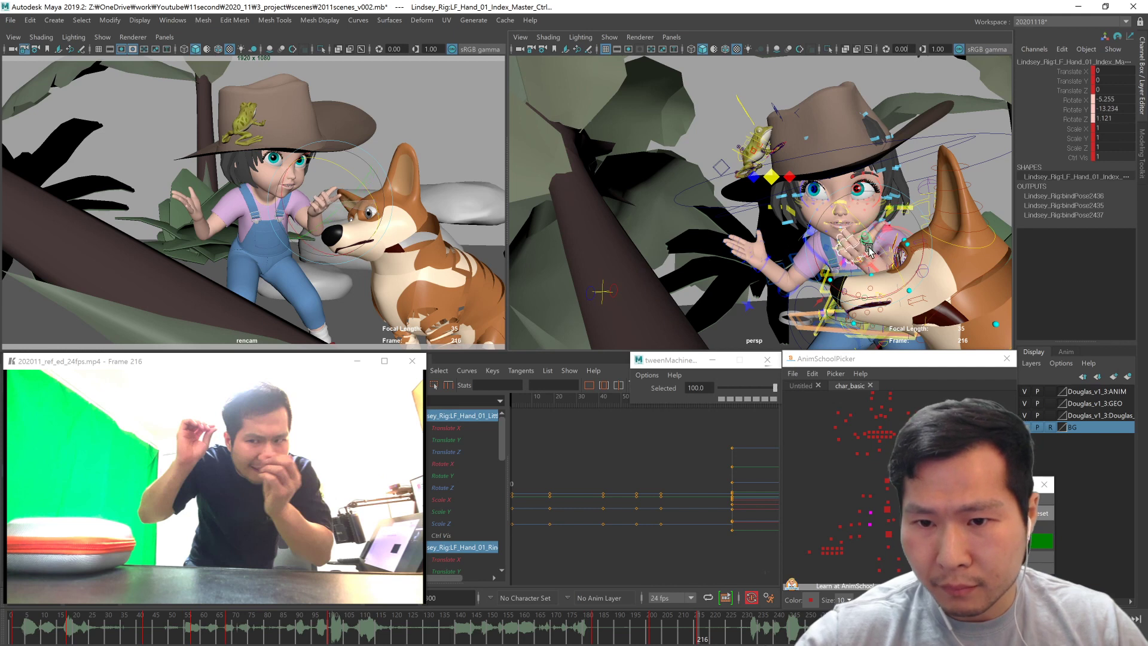
drag(875, 255, 874, 252)
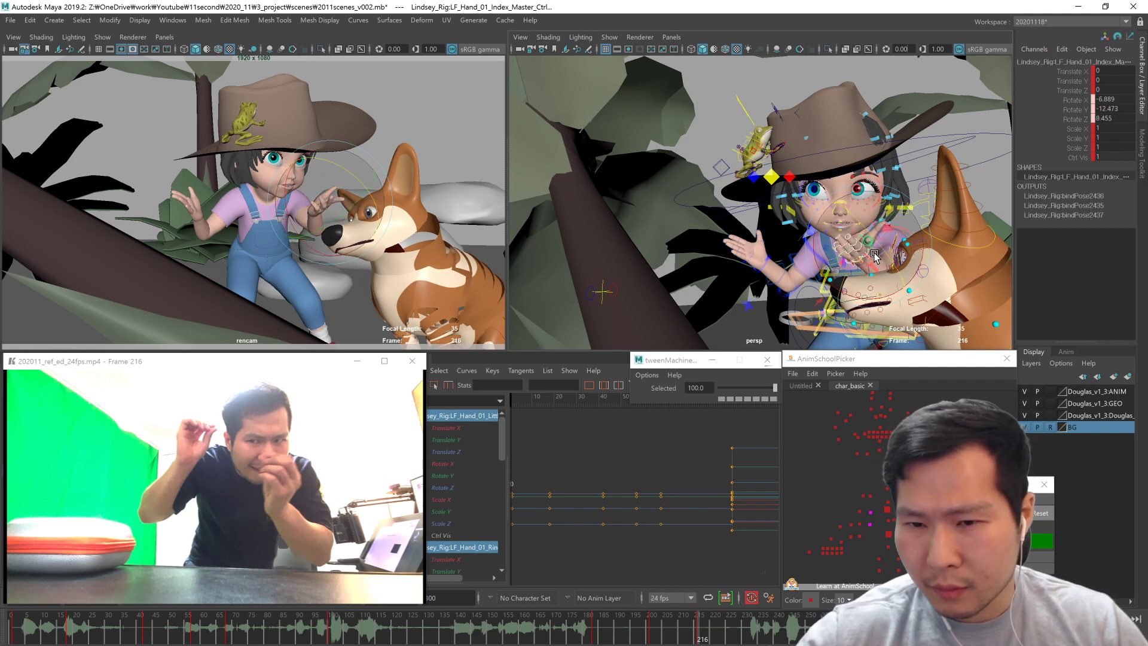
Step: Refine the girl's left index finger at frame 216 and rotate her right-hand finger masters, setting the right index to about X -4.5, Y -13.5, Z -2
click(936, 549)
middle_drag(908, 305, 914, 309)
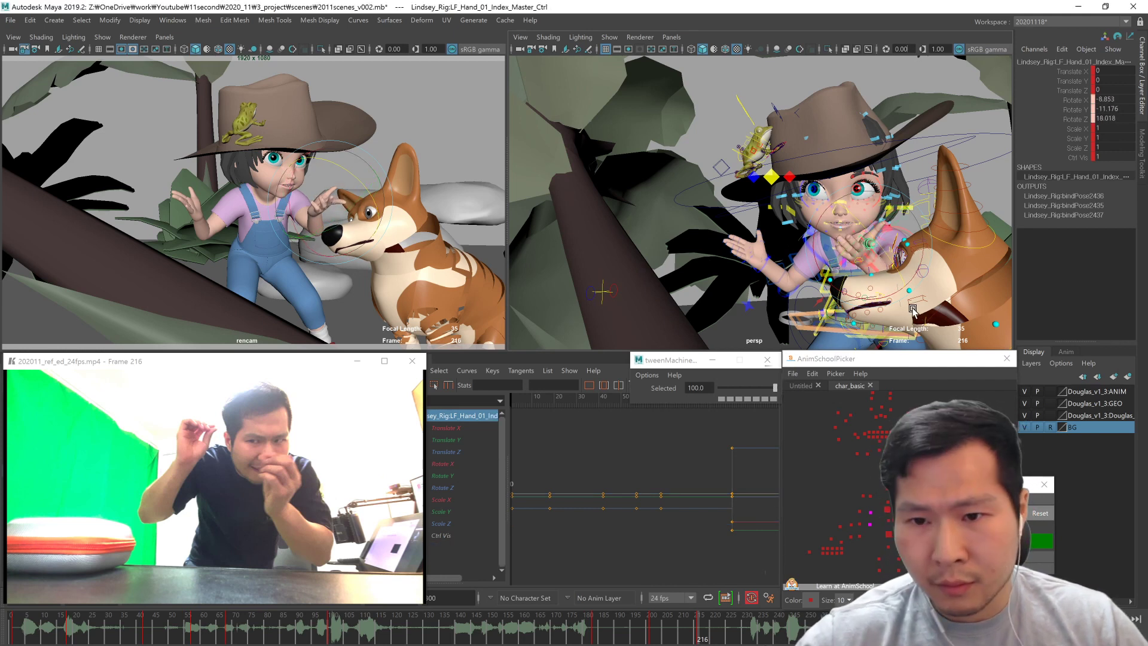
drag(838, 552, 821, 556)
key(ctrl+z)
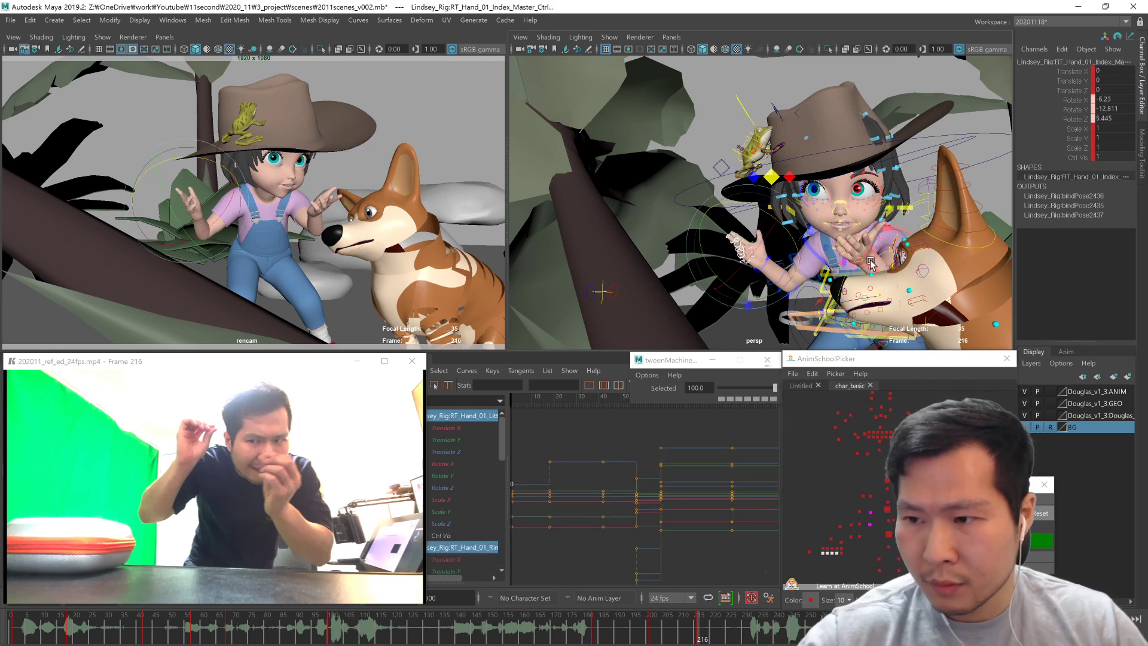
key(ctrl+z)
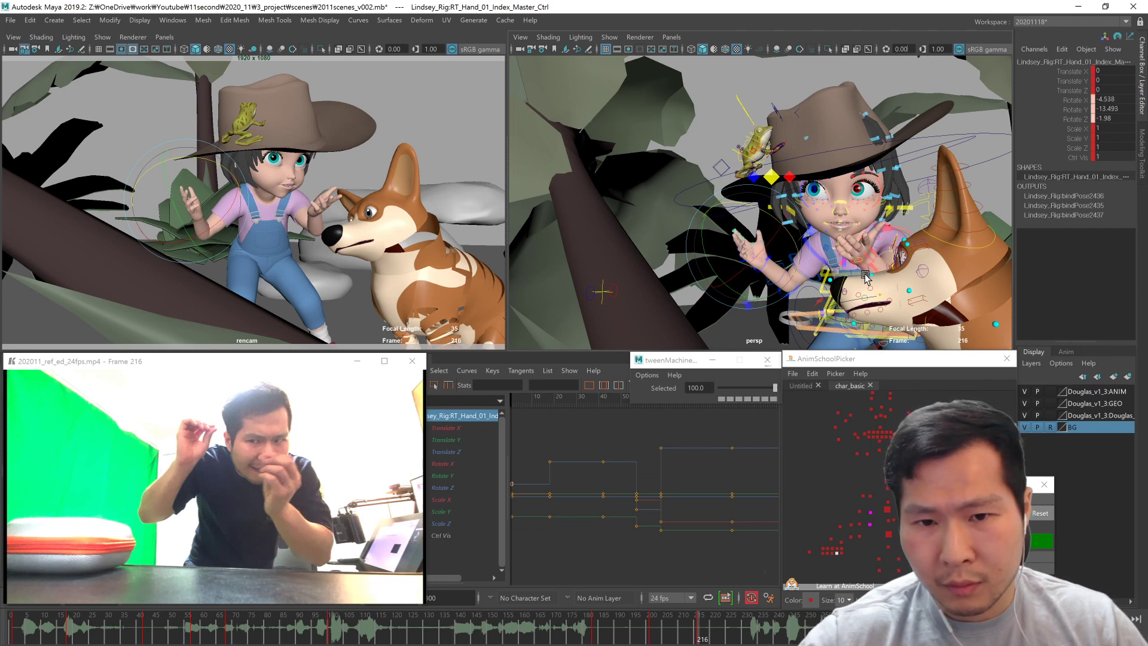
click(790, 301)
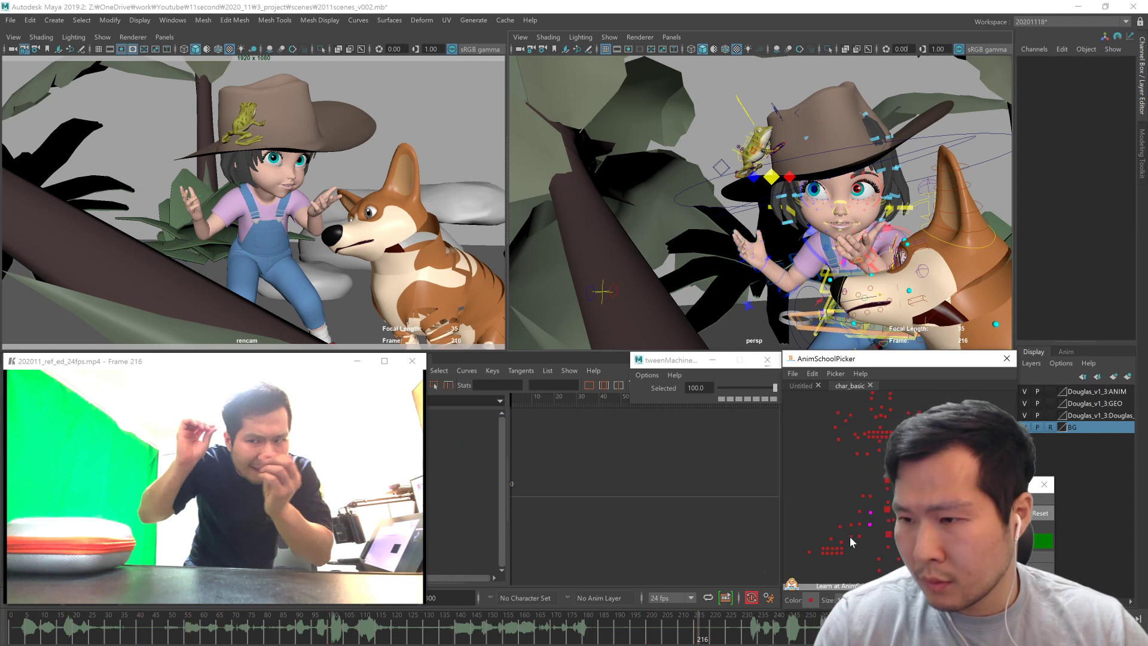
Step: Move the girl's COG control at frame 216 to about X -2.5, Y -2.0, Z 6.5 and rotate it to about Y 23.3
alt+middle_drag(789, 301, 755, 334)
alt+drag(754, 335, 781, 323)
alt+middle_drag(780, 323, 788, 309)
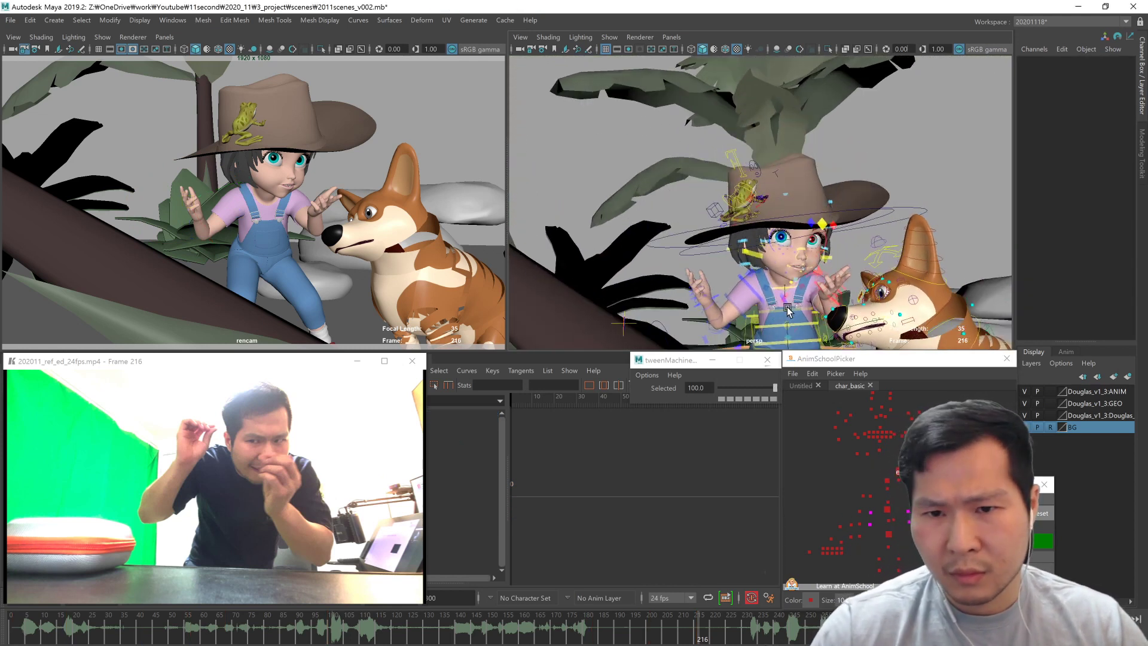
click(888, 510)
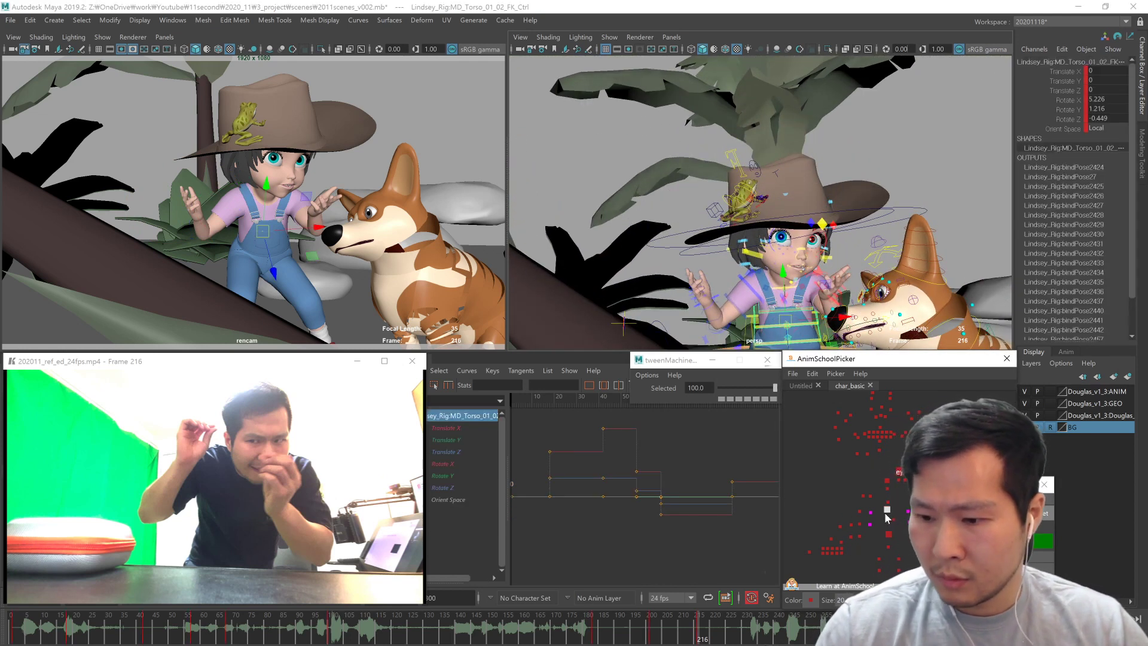
click(887, 535)
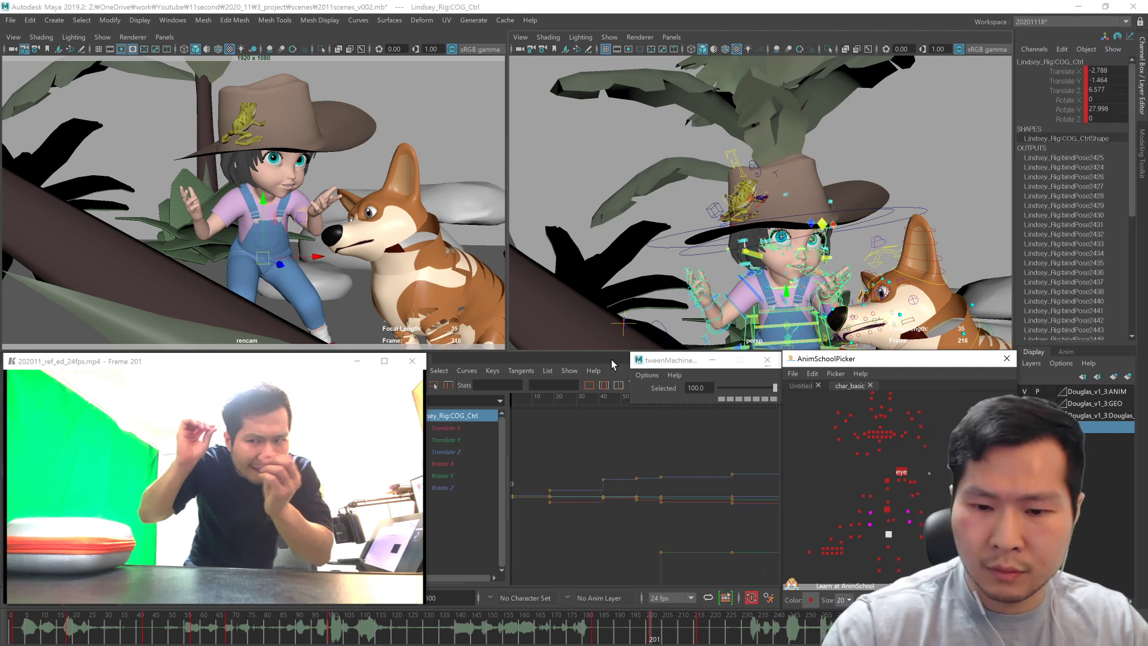
key(period)
middle_drag(367, 267, 375, 280)
key(e)
drag(315, 273, 308, 276)
key(comma)
key(period)
key(w)
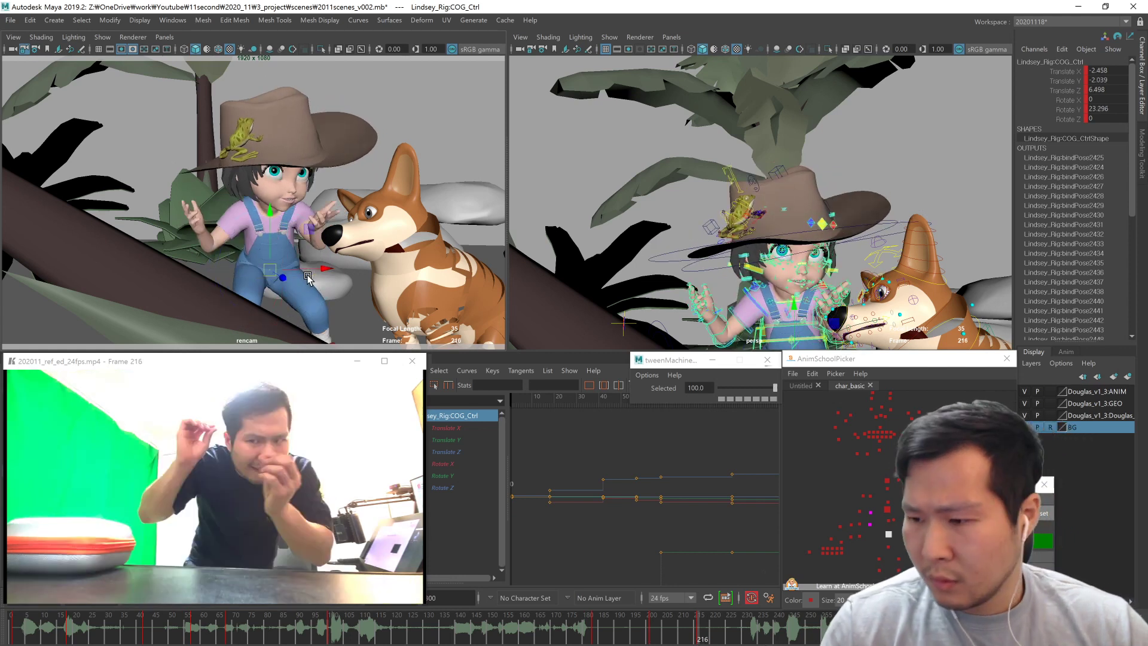
Step: Play back the blocked animation through the frog's landing and compare it with the video reference
click(890, 518)
alt+middle_drag(830, 342, 842, 276)
drag(674, 637, 522, 625)
key(alt+v)
key(alt+v)
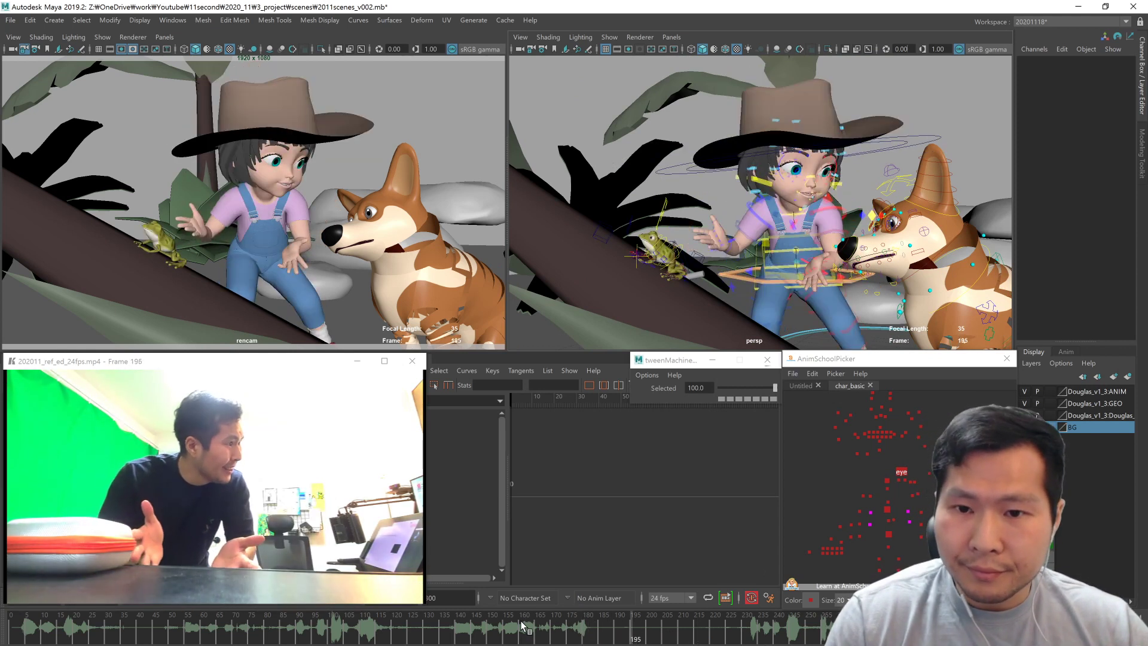
key(alt+v)
Step: Key all of the girl's controls at frame 230 to hold the reaction pose, and compare it with the neighbouring keys
drag(678, 637, 744, 638)
key(alt+comma)
key(alt+period)
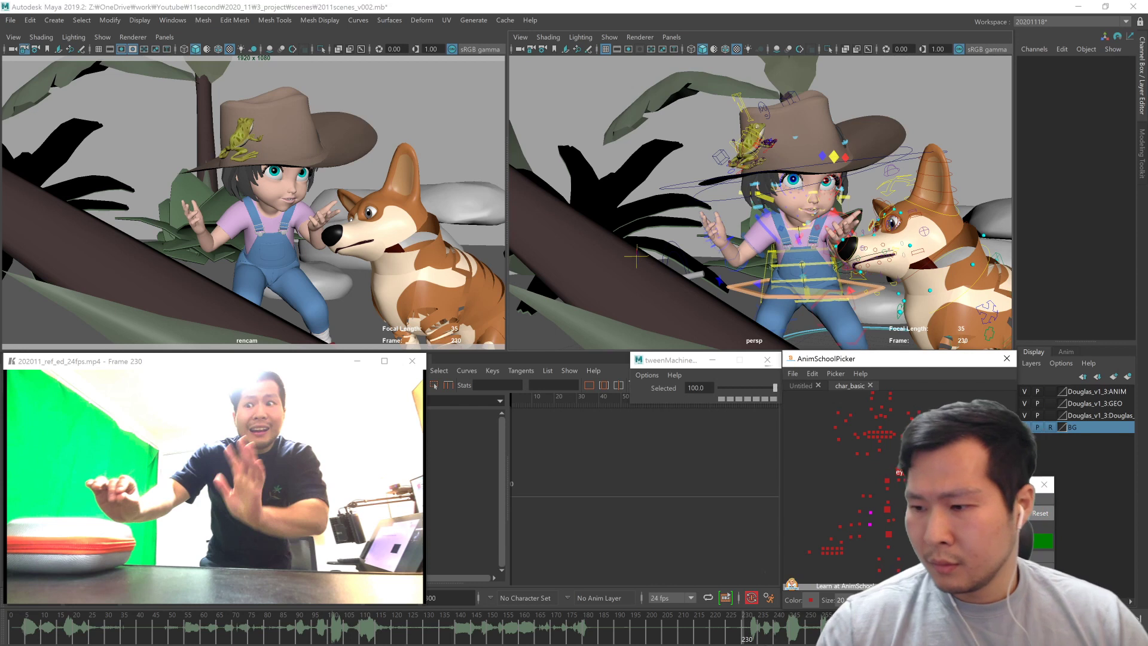
key(ctrl+a)
key(s)
key(comma)
key(period)
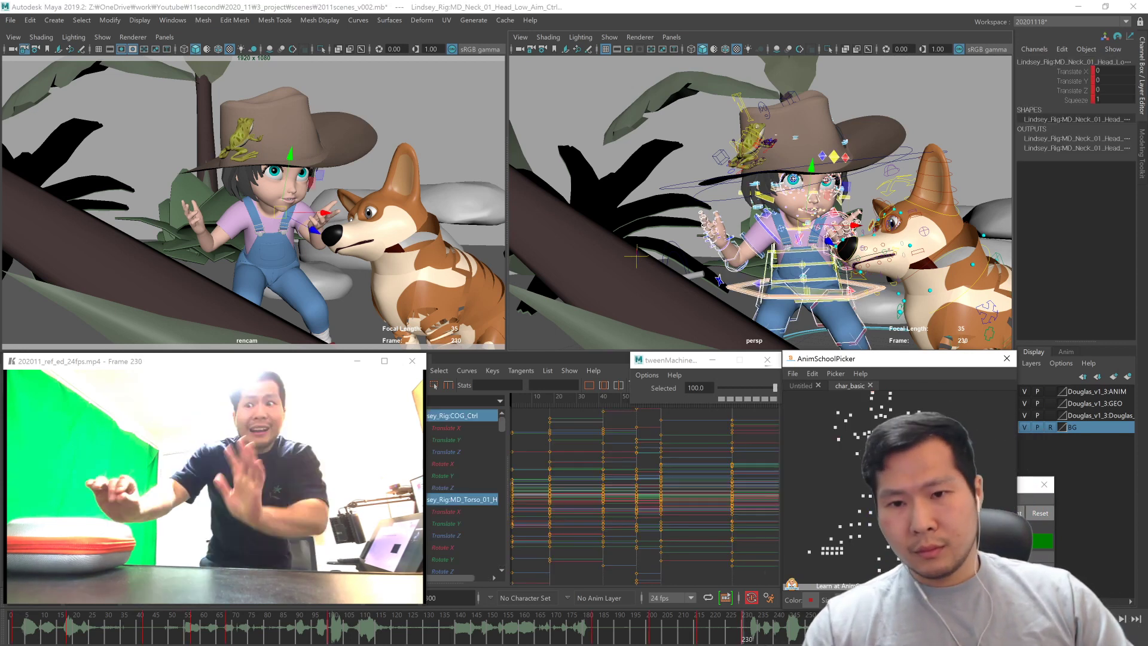
key(comma)
key(period)
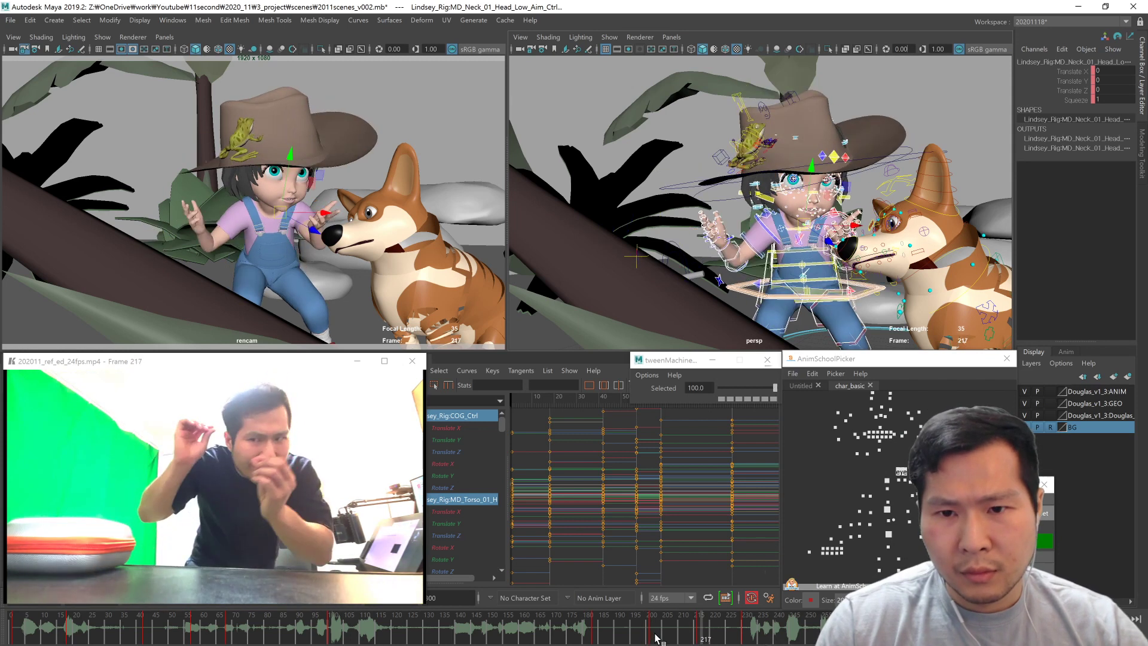
Step: Create a breakdown for all of the girl's controls at frame 164 with tweenMachine at about 77.2
key(comma)
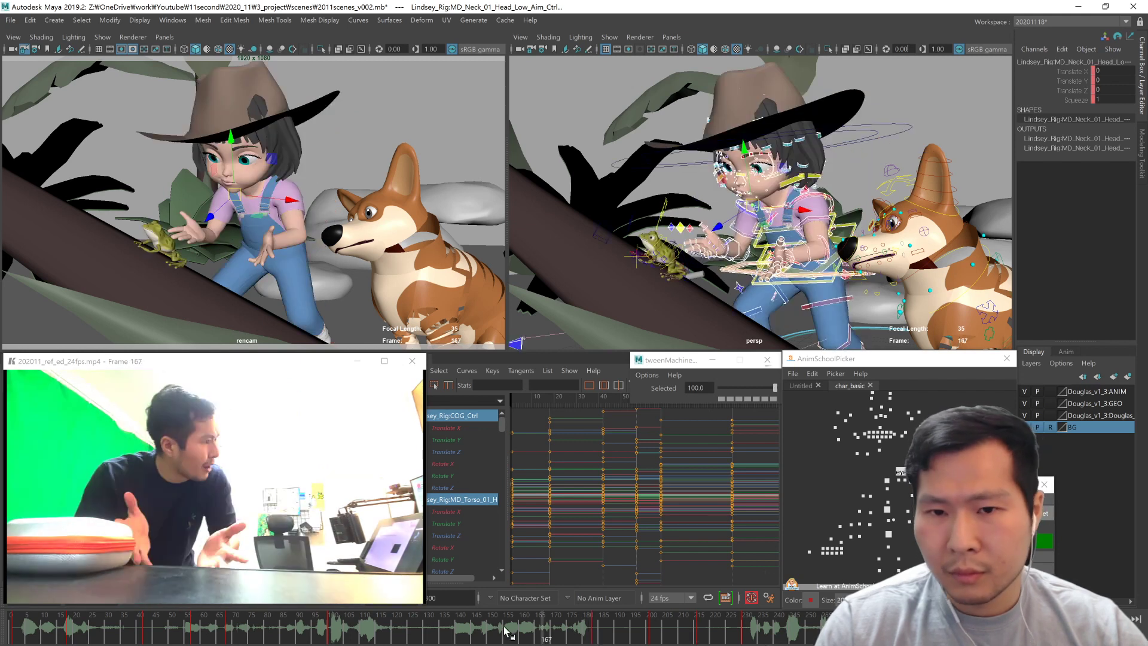
drag(516, 645, 429, 642)
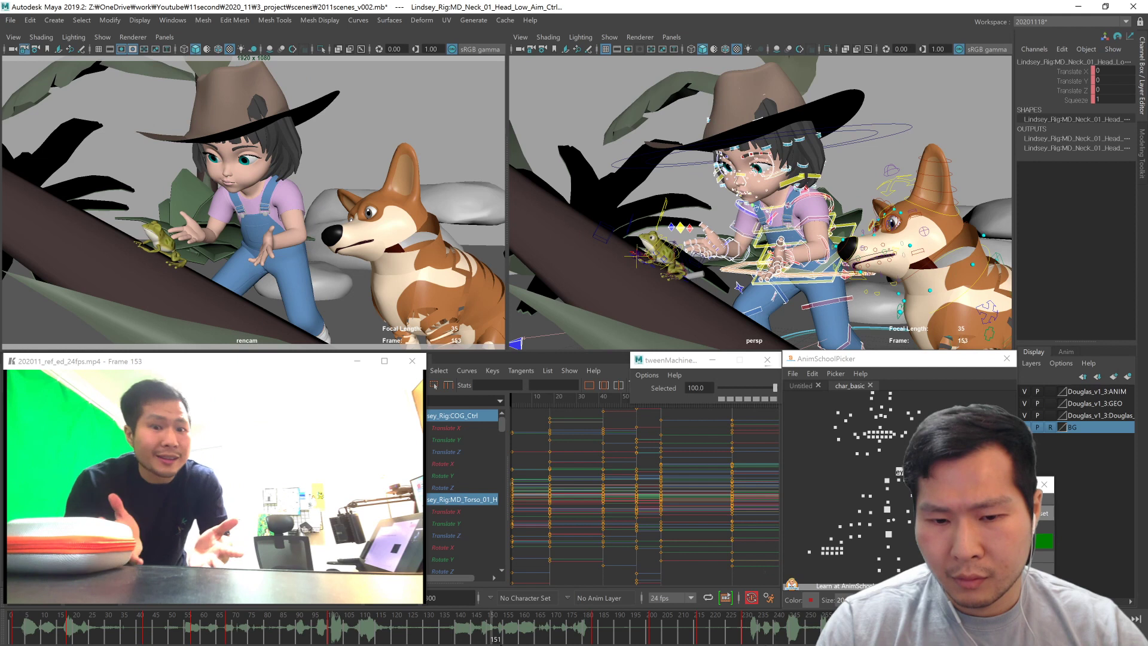
drag(533, 635, 537, 635)
drag(774, 388, 768, 390)
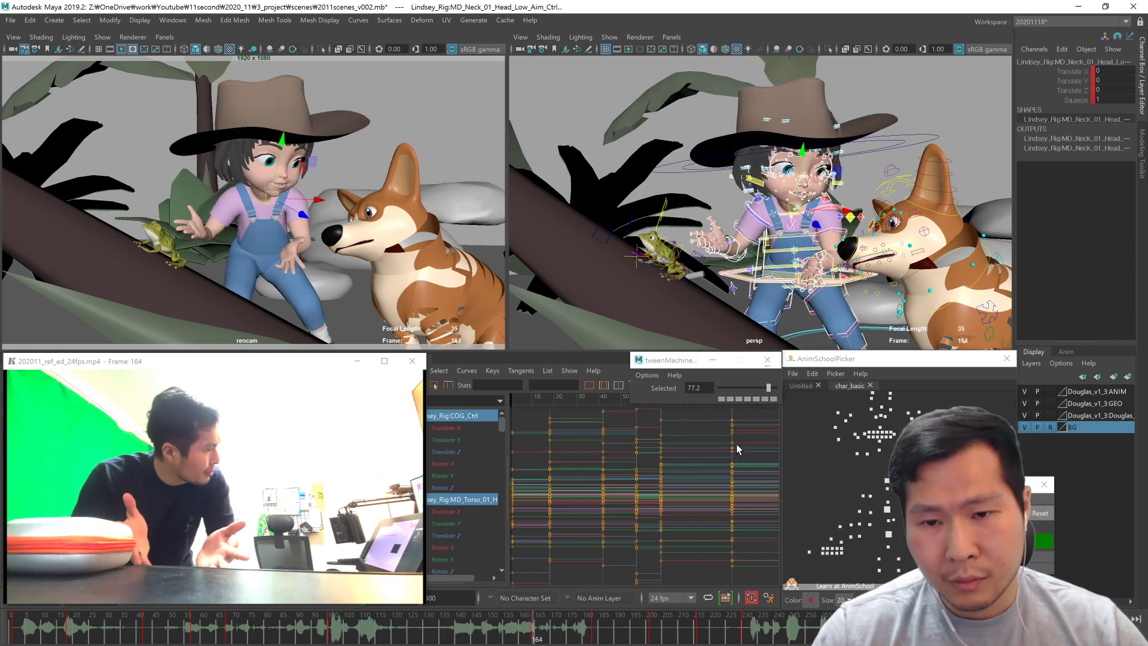
Step: Check the new breakdown against its neighbouring keys and play back the animation
key(period)
key(comma)
key(alt+v)
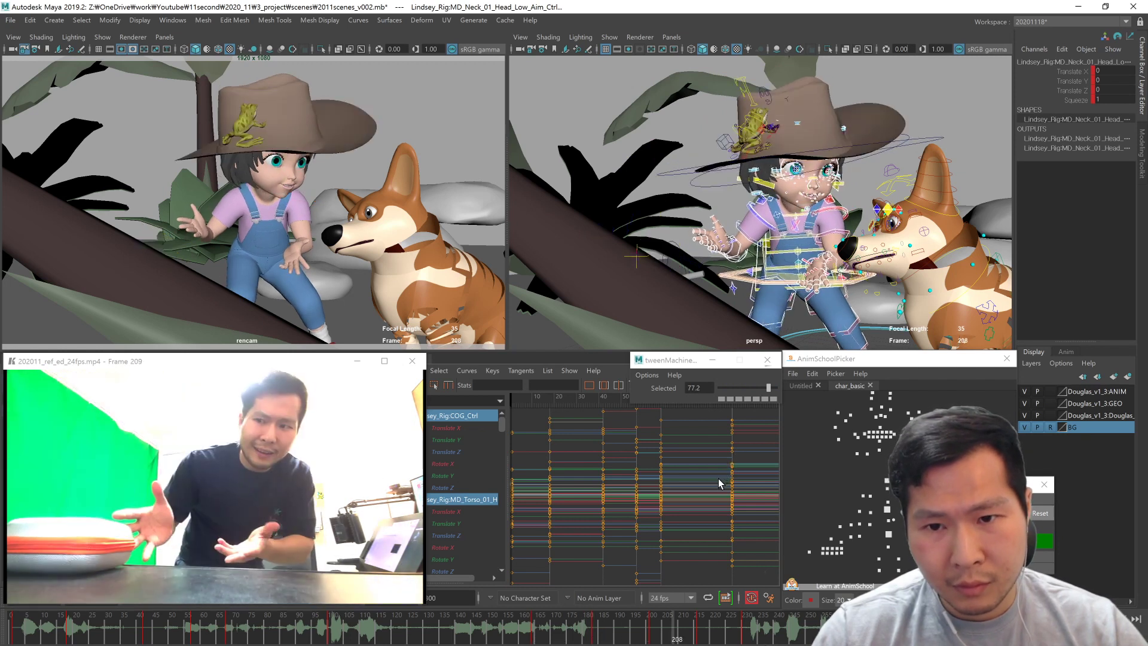
key(alt+v)
Step: Select the frog, hat and all girl controls together and examine their keys from frame 181 to 201 in the Graph Editor
drag(659, 637, 652, 639)
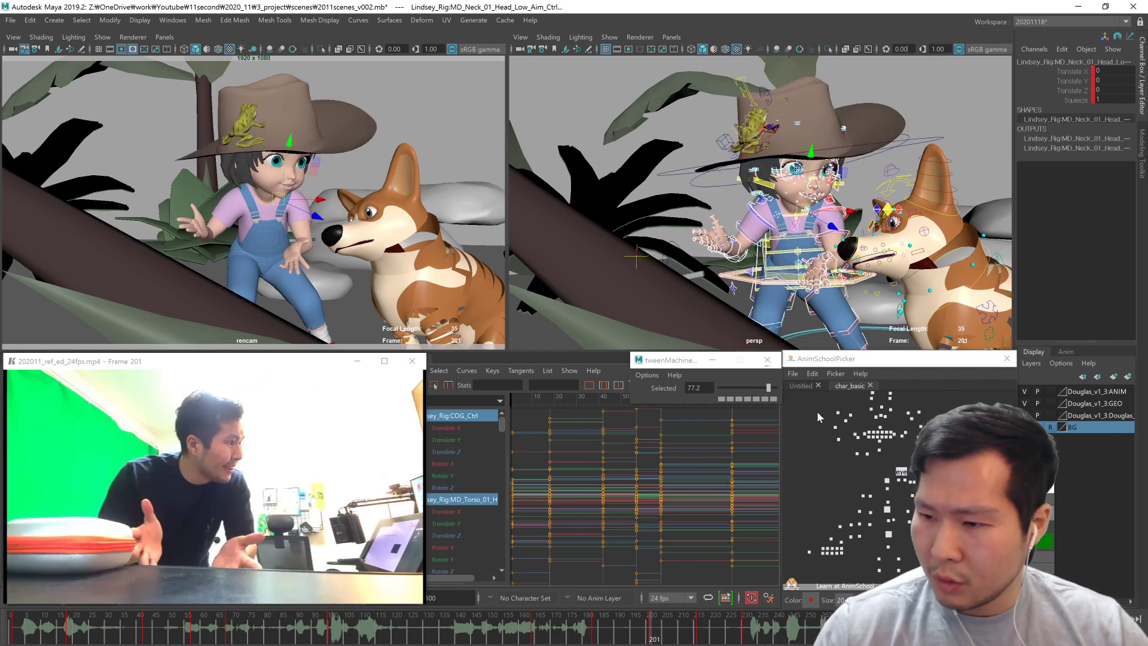
click(823, 387)
drag(873, 447, 801, 485)
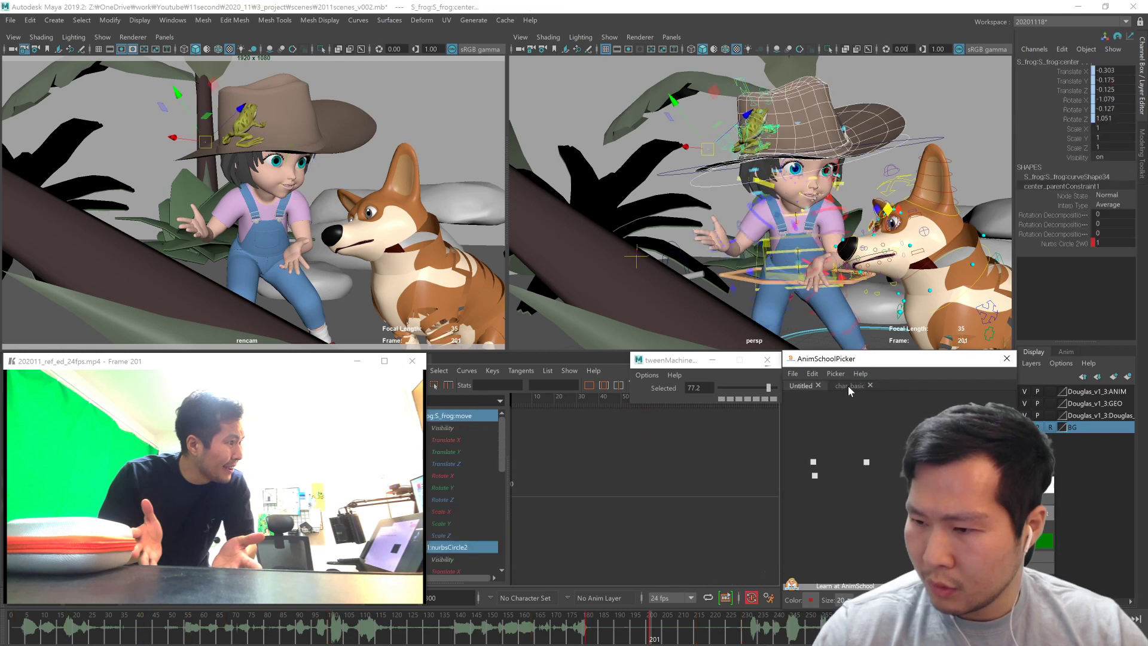
drag(619, 640, 592, 641)
key(a)
alt+middle_drag(713, 530, 686, 537)
key(period)
key(comma)
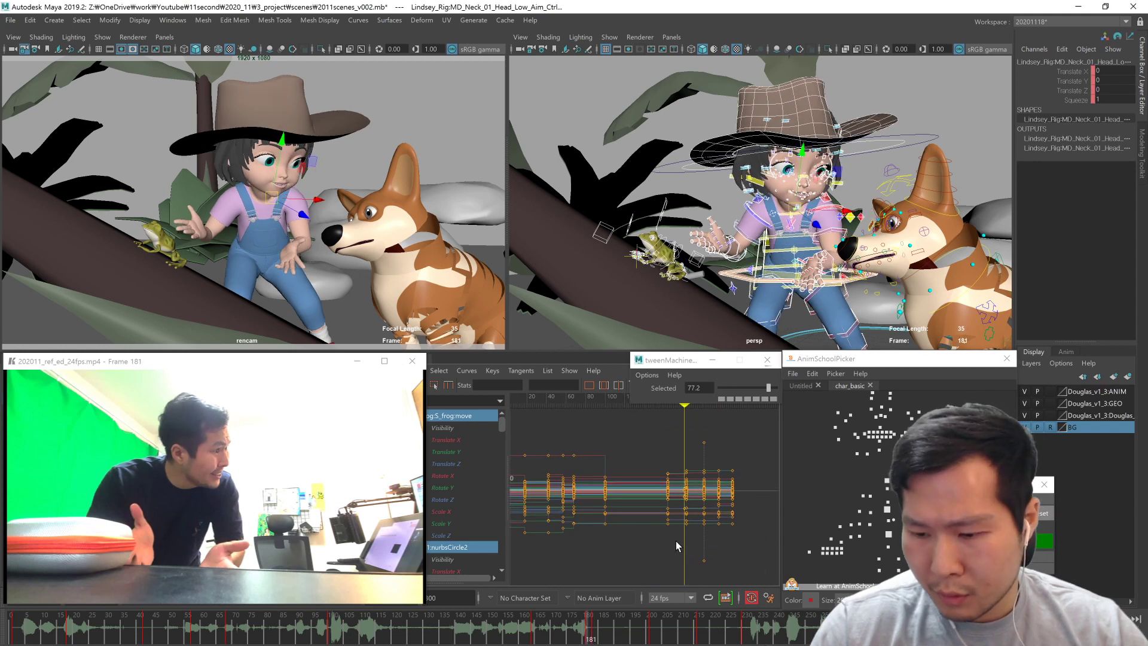
key(period)
key(period)
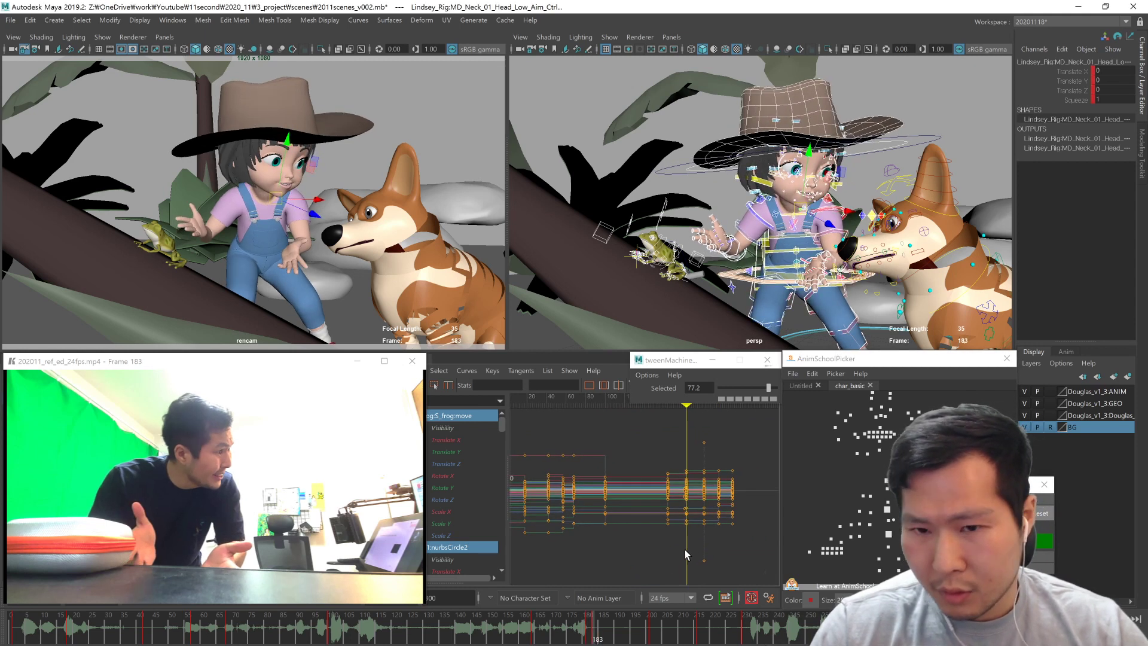
Step: Shift the selected girl, hat and frog keys from frame 201 to frame 191 and step through the result
click(650, 637)
drag(651, 638, 611, 640)
key(period)
key(period)
key(period)
key(period)
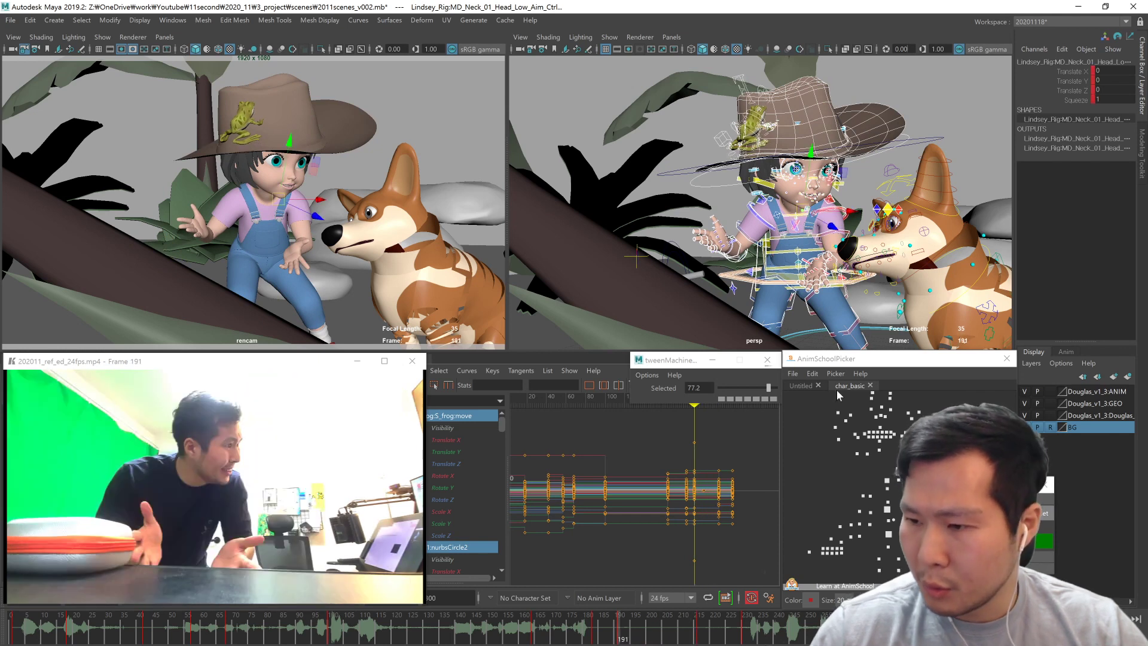
Step: Move the frog center control's constraint weight keys from around frame 200 to frame 191 and scrub to check the landing
click(817, 384)
click(861, 469)
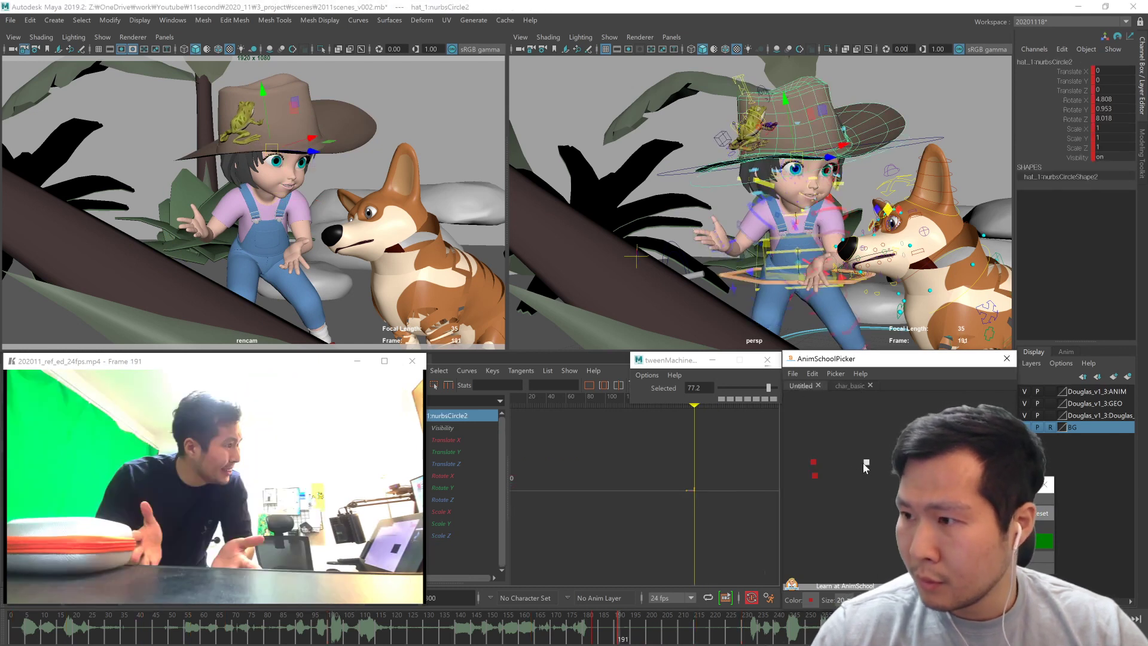
click(814, 462)
click(815, 475)
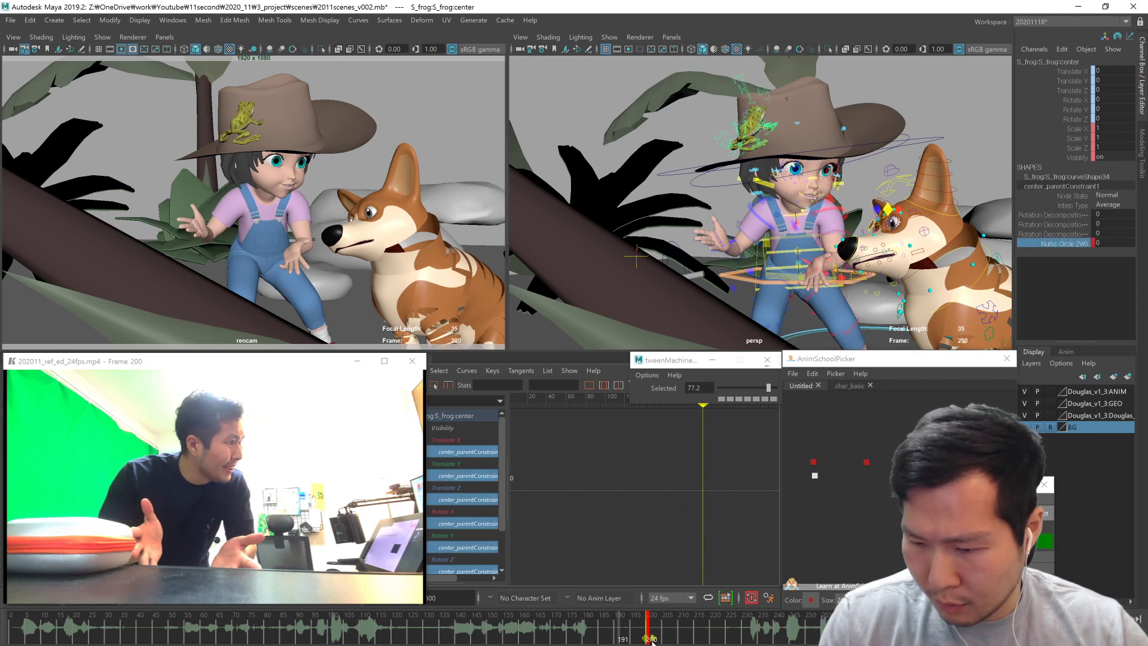
click(618, 640)
click(649, 632)
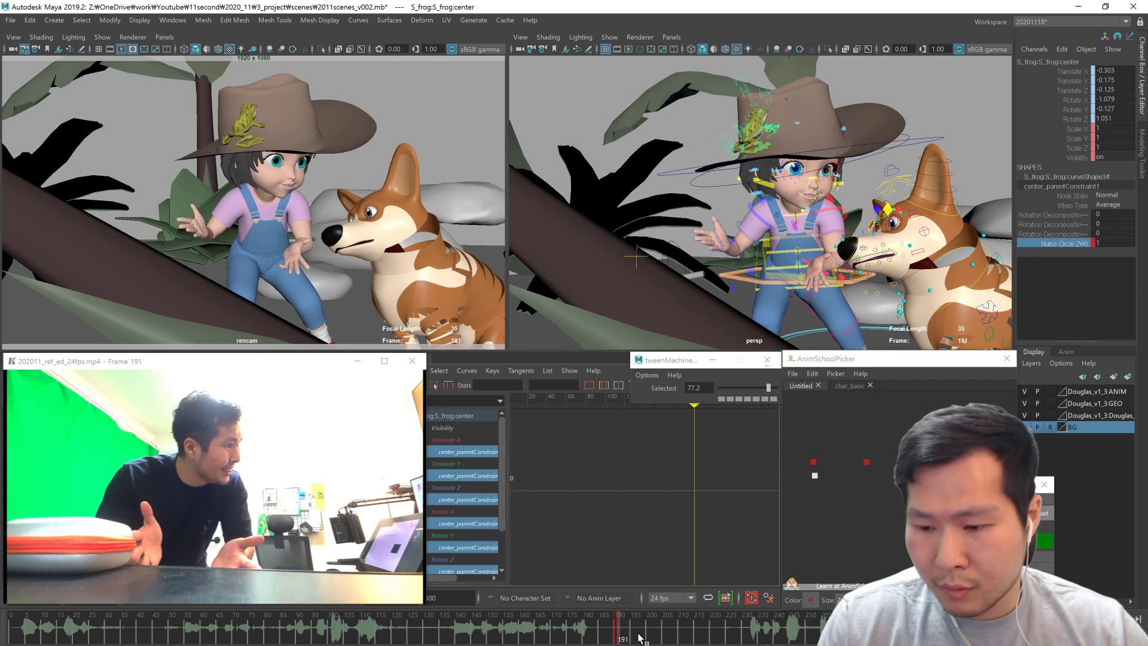
mouse_move(649, 629)
mouse_down()
mouse_move(697, 624)
mouse_move(667, 628)
mouse_up()
Step: Bring the girl's full reaction pose from frame 216 forward to about frame 204 and play back the new timing
click(851, 414)
click(850, 386)
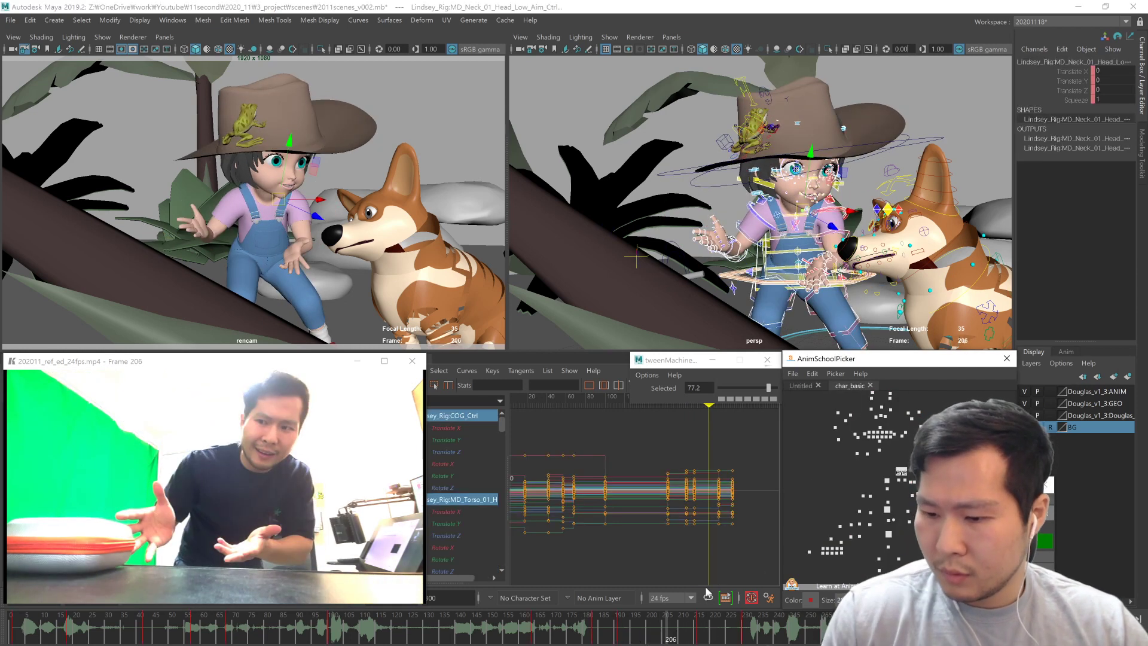
key(comma)
middle_drag(697, 635, 658, 641)
drag(595, 631, 494, 626)
key(alt+v)
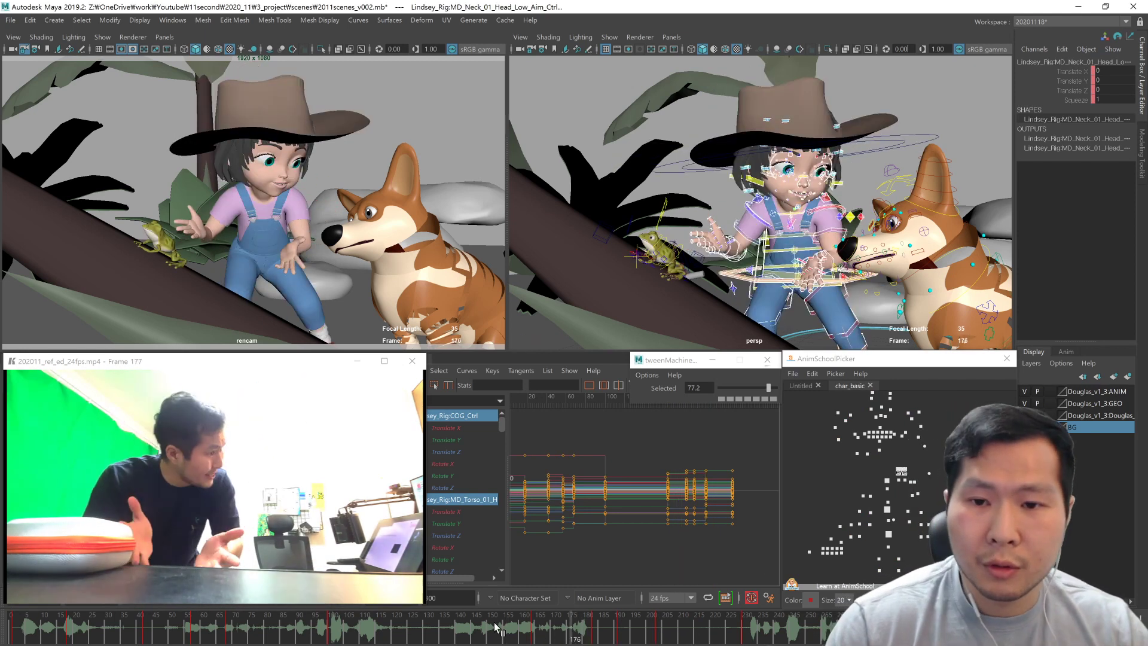
key(alt+v)
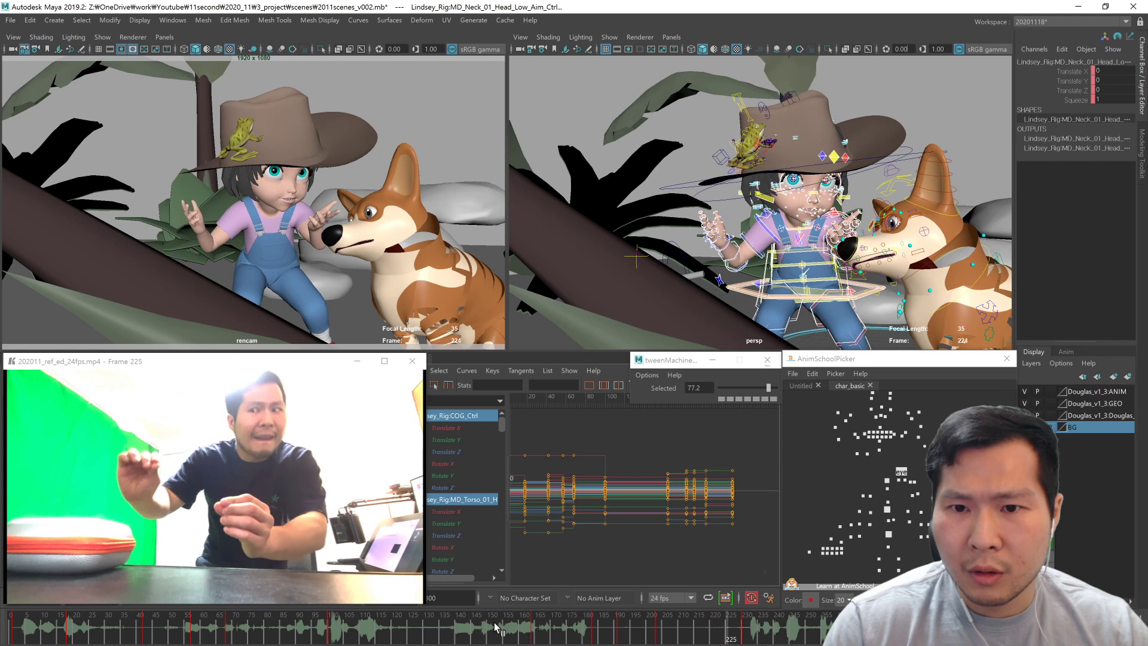
click(658, 639)
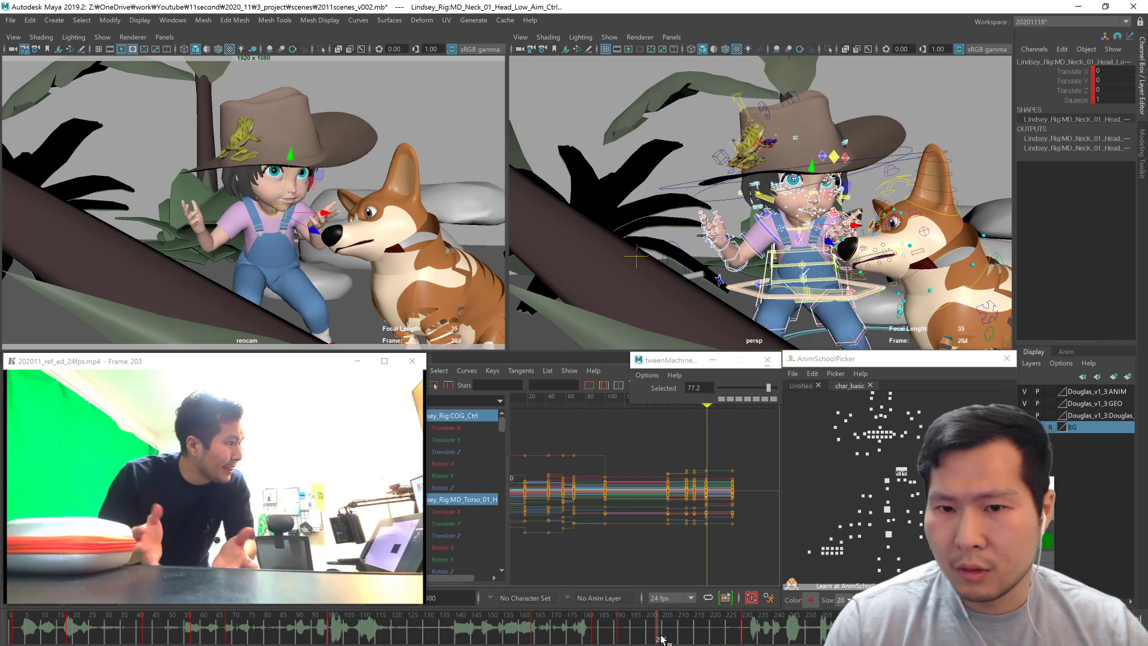
Step: Set the IKFKSwitch of the girl's right and left arms to 1 at frame 215
click(693, 637)
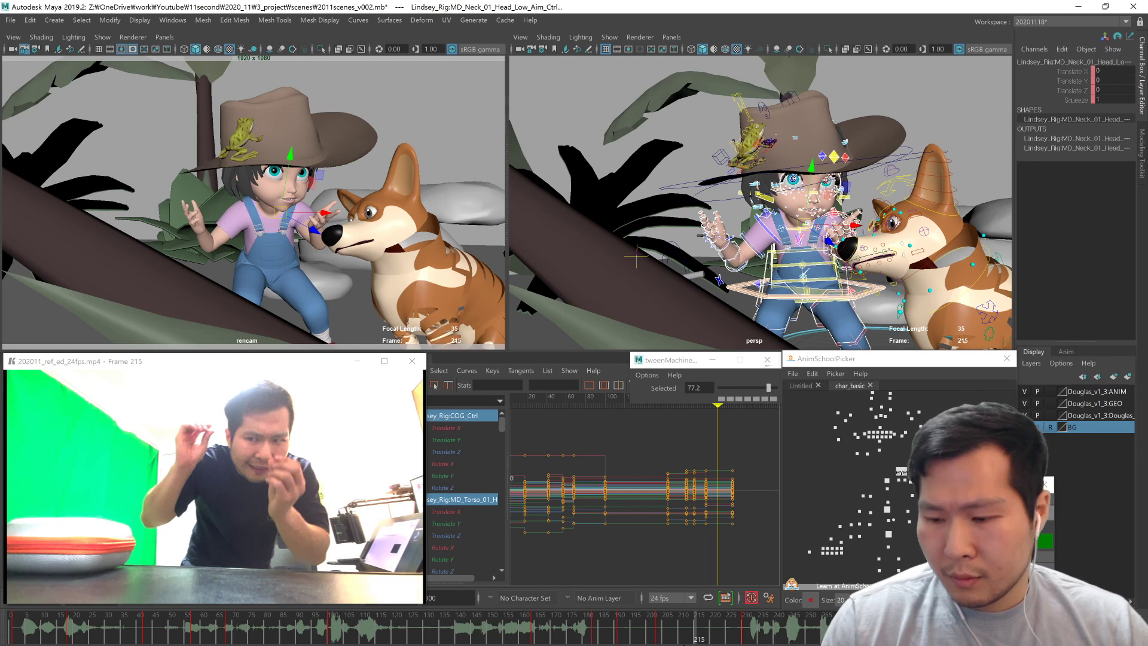
click(848, 544)
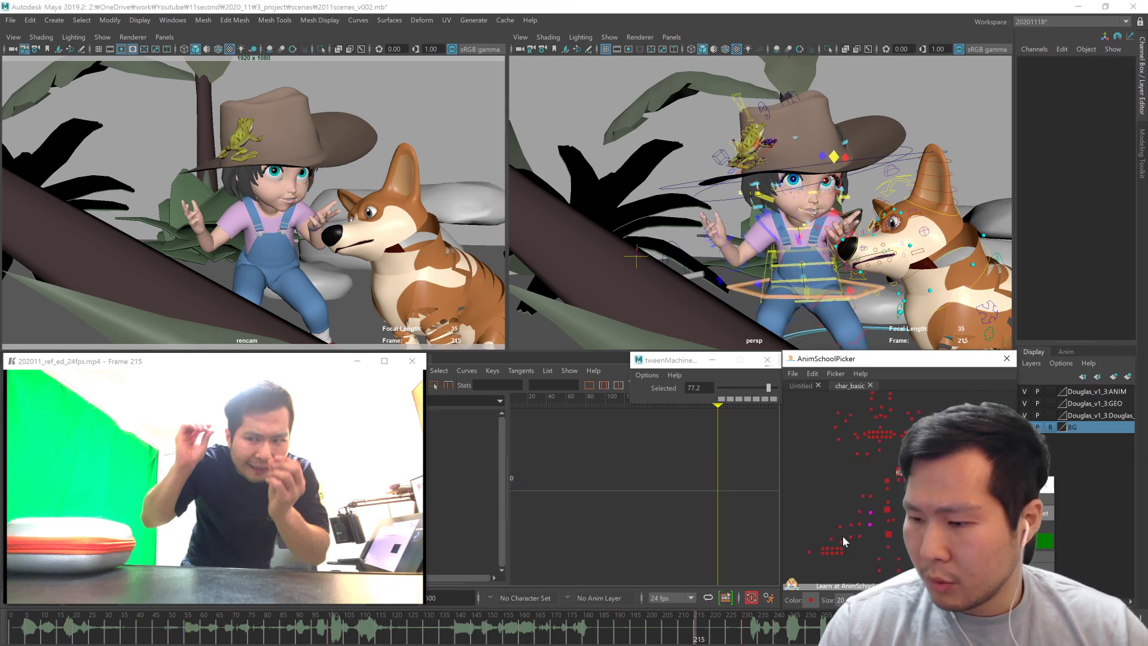
click(839, 527)
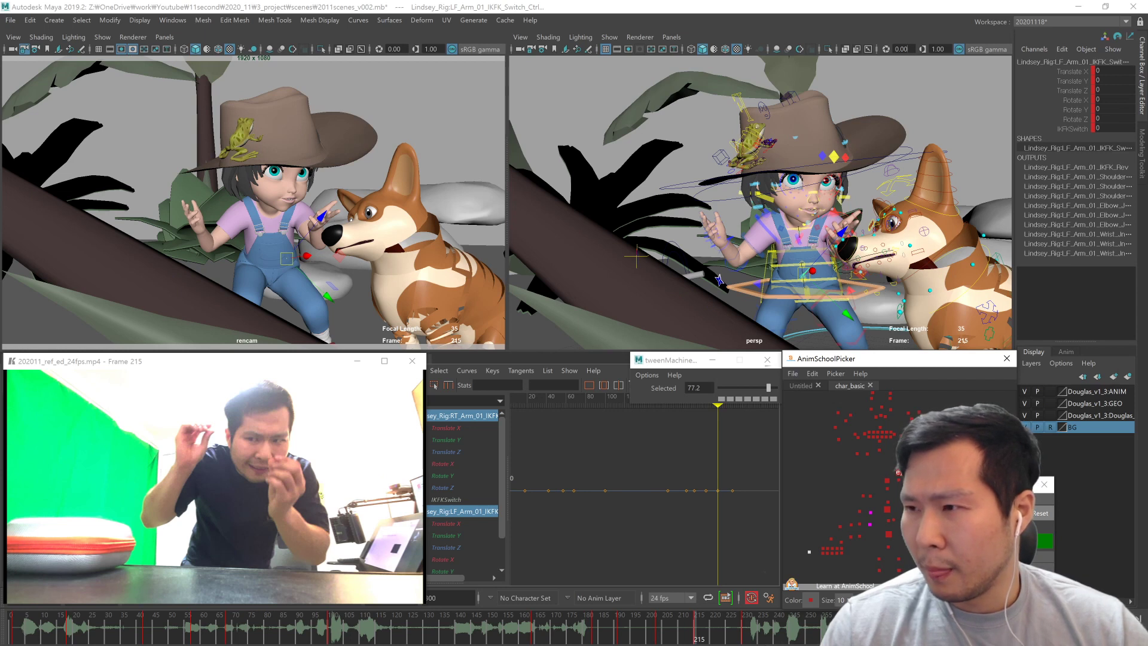
click(1069, 128)
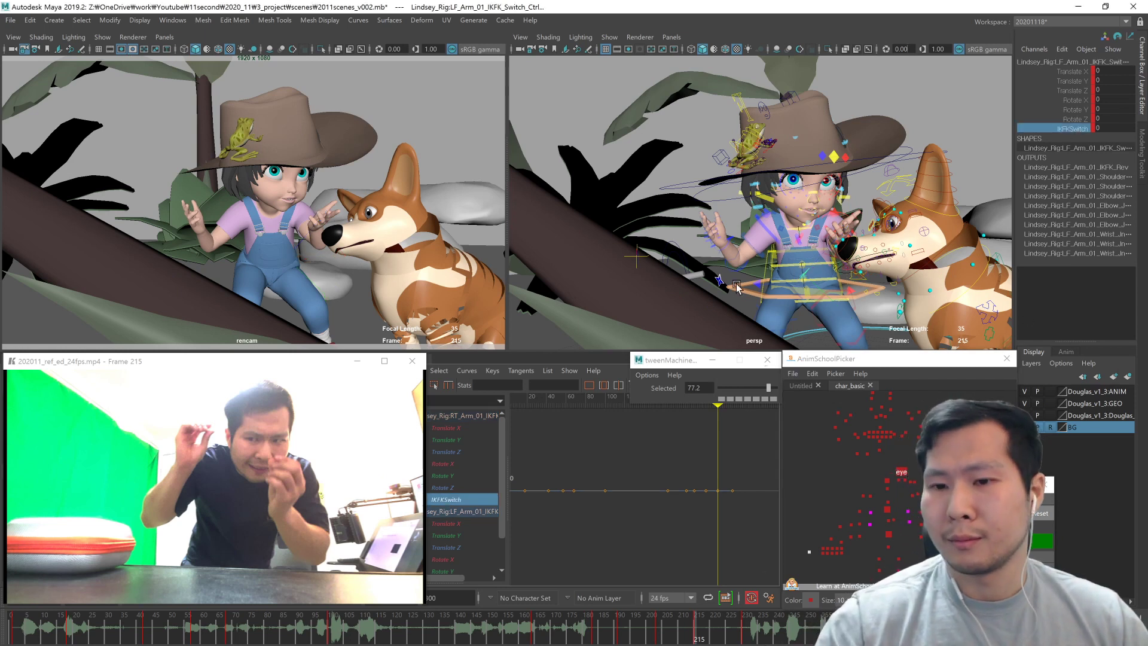
middle_drag(709, 288, 873, 276)
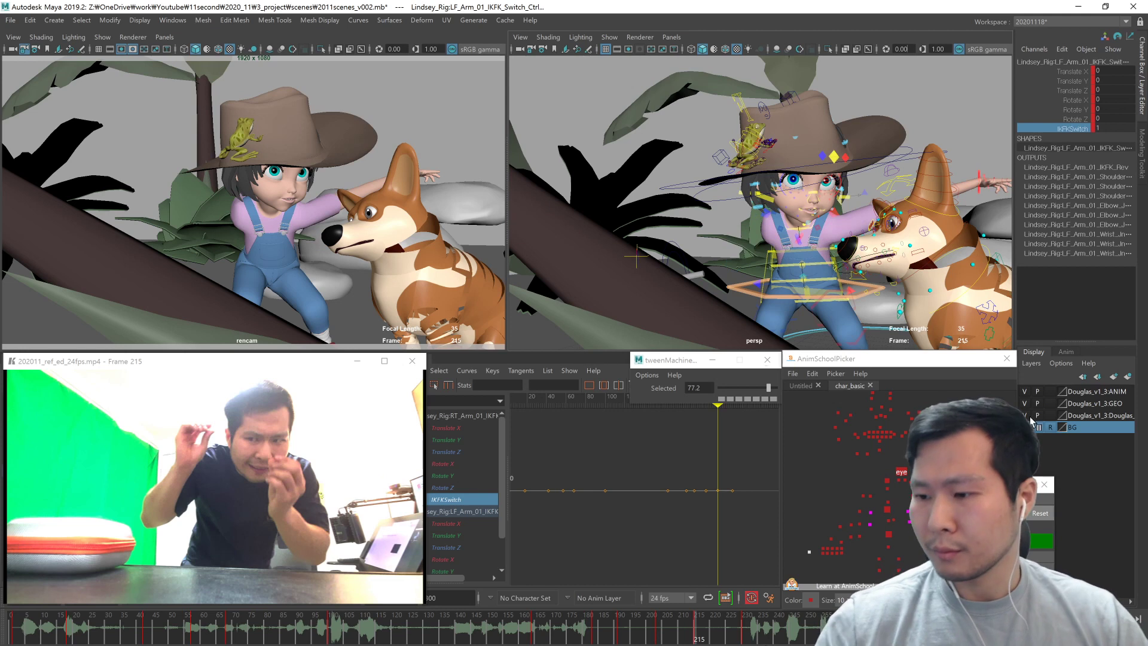
Step: Adjust the girl's right and left arm IK controls at frame 215 to rough in the raised hands
click(853, 535)
drag(726, 179, 726, 183)
click(925, 537)
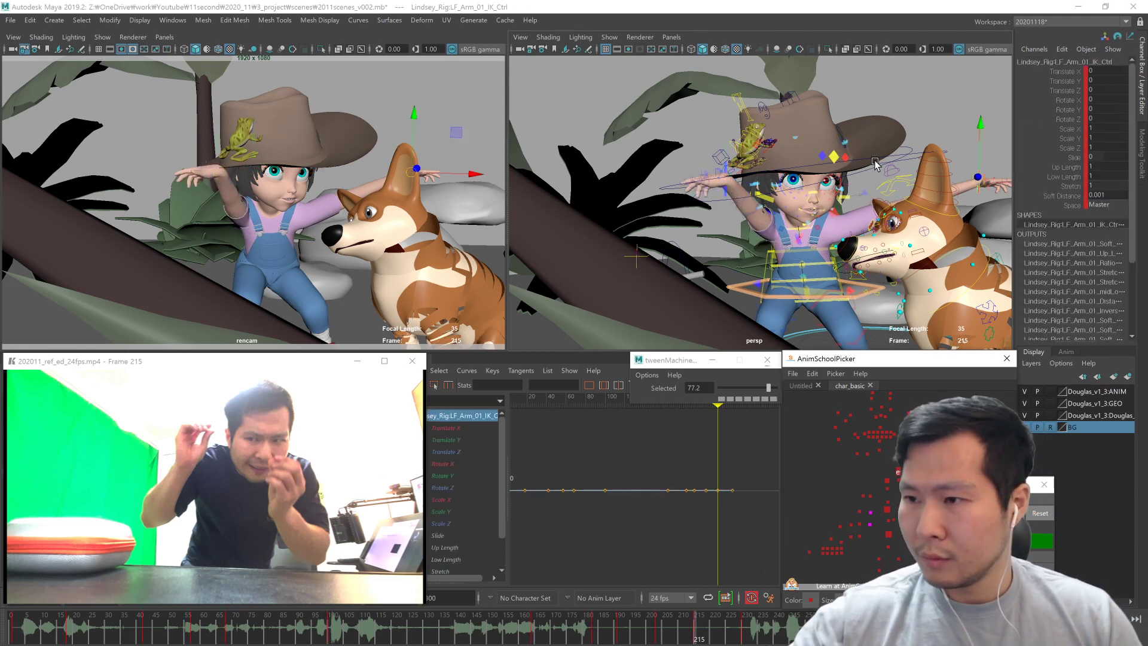
middle_drag(873, 168, 880, 183)
Step: Rotate and move the girl's right arm IK control at frame 215 so her hand is raised under the hat brim
click(851, 537)
key(e)
drag(706, 194, 763, 181)
key(w)
middle_drag(762, 203, 755, 260)
alt+drag(679, 238, 783, 278)
mouse_move(781, 280)
middle_down()
mouse_move(806, 281)
mouse_move(792, 269)
middle_up()
alt+drag(885, 272, 788, 281)
key(e)
key(w)
Step: Move the girl's right arm pole vector control to about Translate Y -6.3 and Translate Z 16.9
click(852, 525)
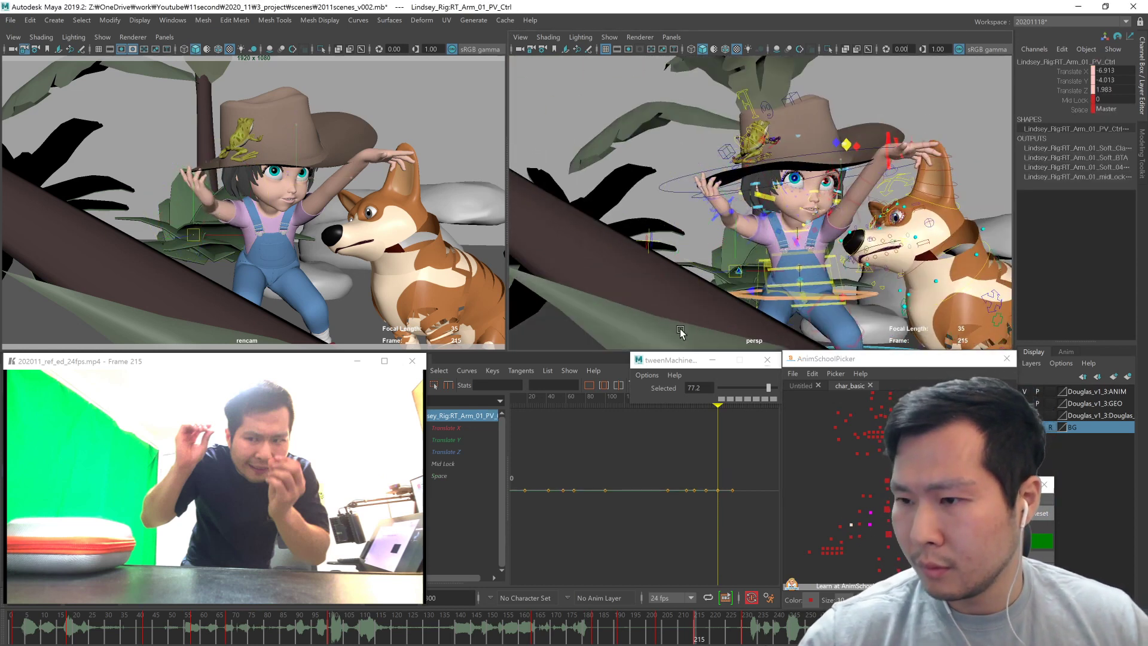
alt+drag(742, 314, 805, 326)
alt+drag(819, 332, 725, 303)
alt+right_drag(725, 302, 620, 297)
alt+drag(772, 310, 831, 263)
alt+right_drag(831, 263, 879, 269)
alt+drag(879, 269, 822, 299)
middle_drag(822, 299, 766, 289)
alt+drag(699, 293, 850, 291)
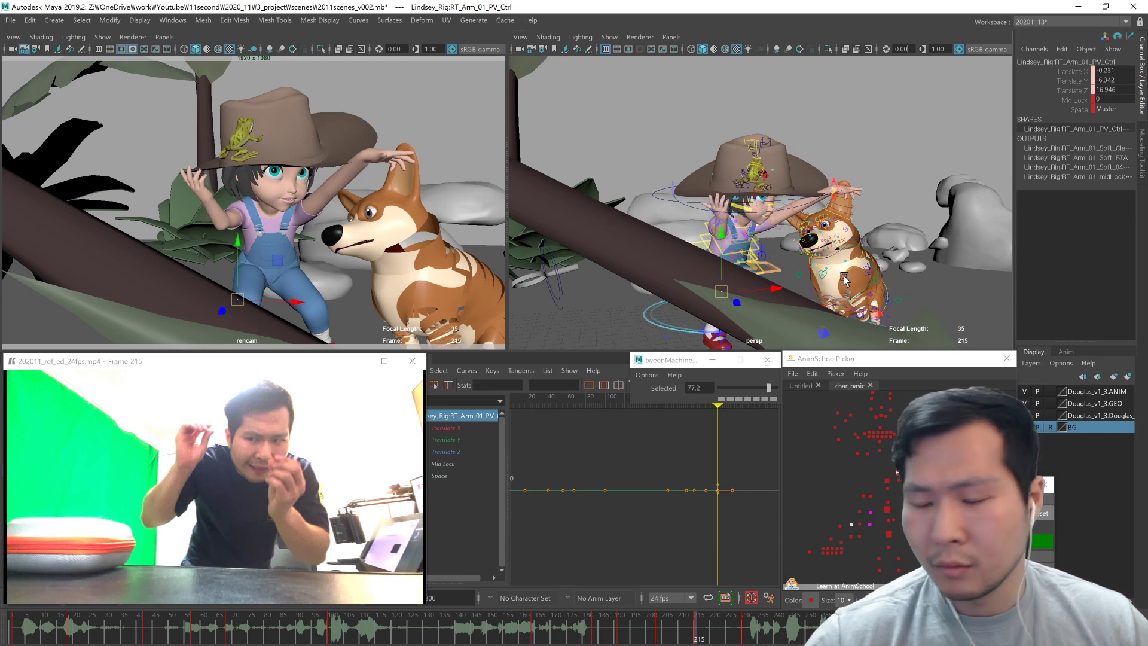
Step: Adjust the girl's left arm IK control to raise her hand beside the hat at frame 215
click(836, 190)
alt+drag(885, 299, 827, 304)
middle_drag(827, 304, 819, 340)
key(e)
drag(796, 245, 764, 184)
Step: Undo the last moves and rotations of the girl's left arm IK control
key(ctrl+z)
key(ctrl+z)
key(ctrl+z)
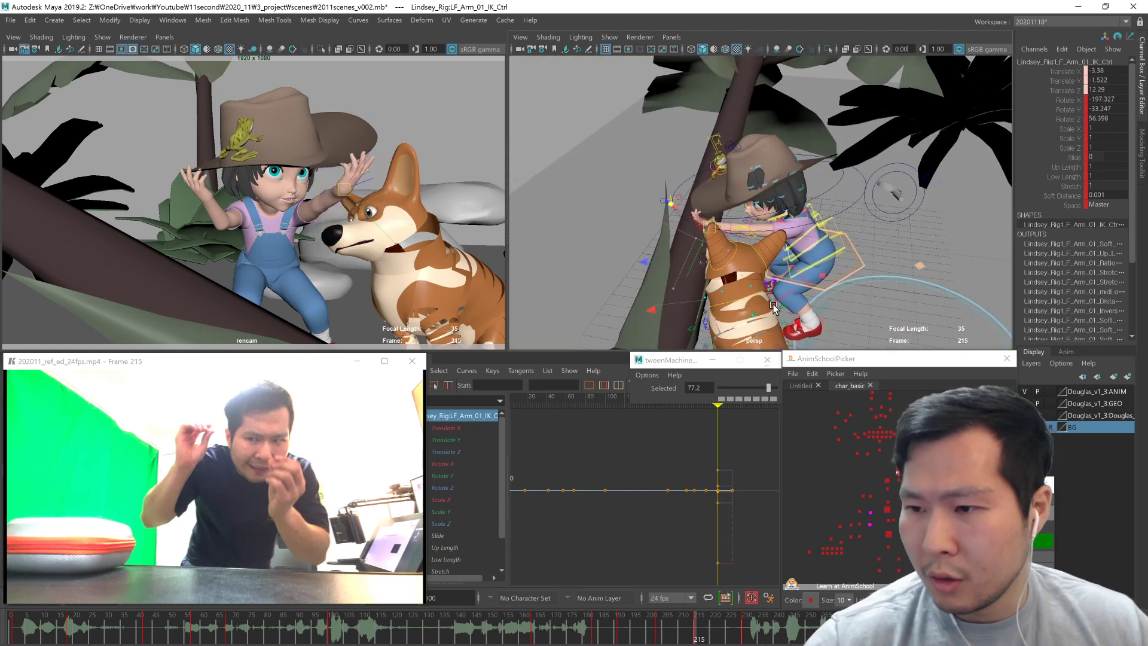
alt+drag(768, 315, 812, 300)
alt+middle_drag(812, 300, 782, 320)
key(ctrl+z)
key(ctrl+z)
key(ctrl+z)
key(ctrl+z)
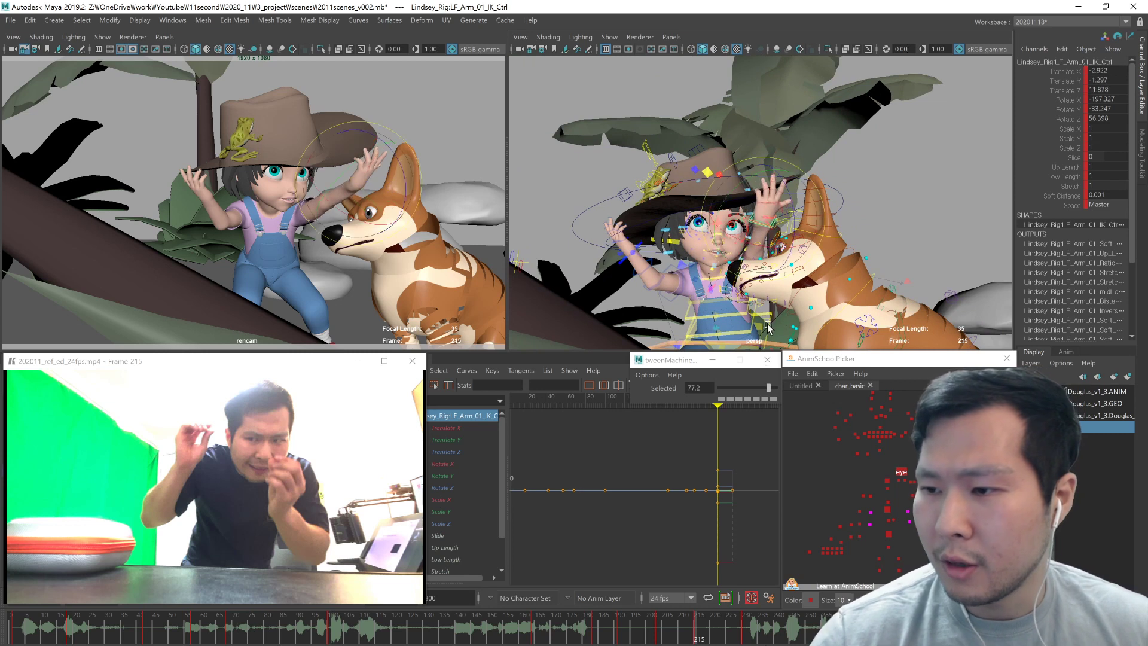
key(ctrl+z)
key(ctrl+z)
key(ctrl+z)
key(ctrl+z)
key(ctrl+z)
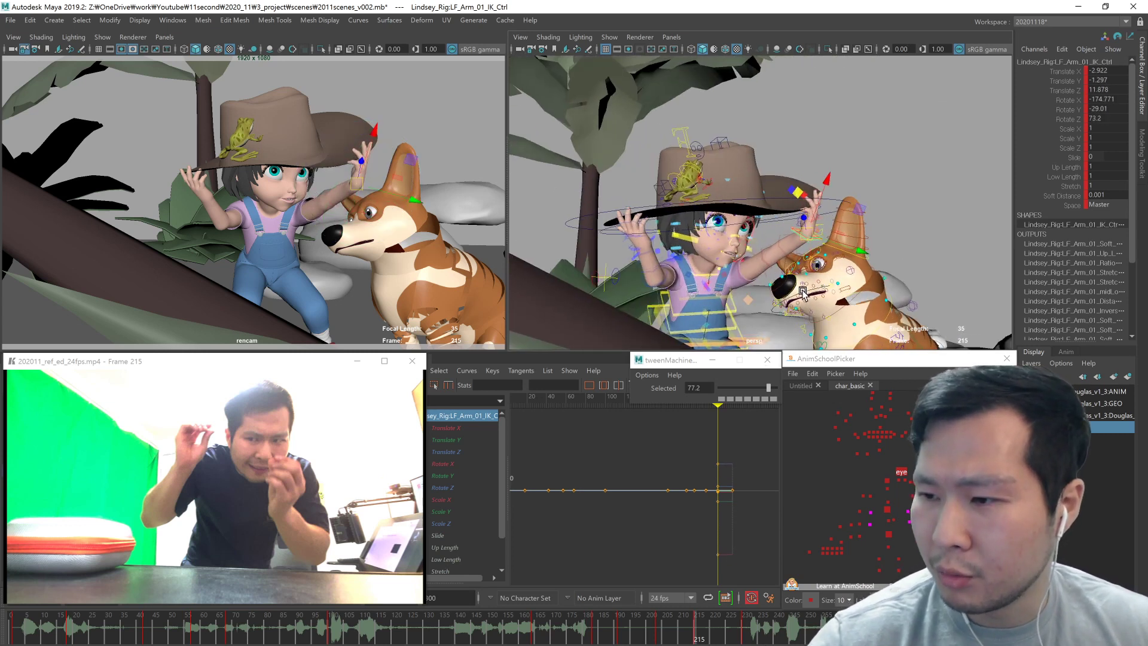
Step: Move and rotate the girl's left arm IK control to bring her hand in under the hat brim
middle_drag(807, 304, 798, 331)
alt+drag(797, 331, 705, 323)
middle_drag(766, 326, 741, 293)
key(e)
key(w)
alt+drag(718, 302, 794, 320)
middle_drag(794, 320, 780, 310)
alt+drag(780, 310, 717, 287)
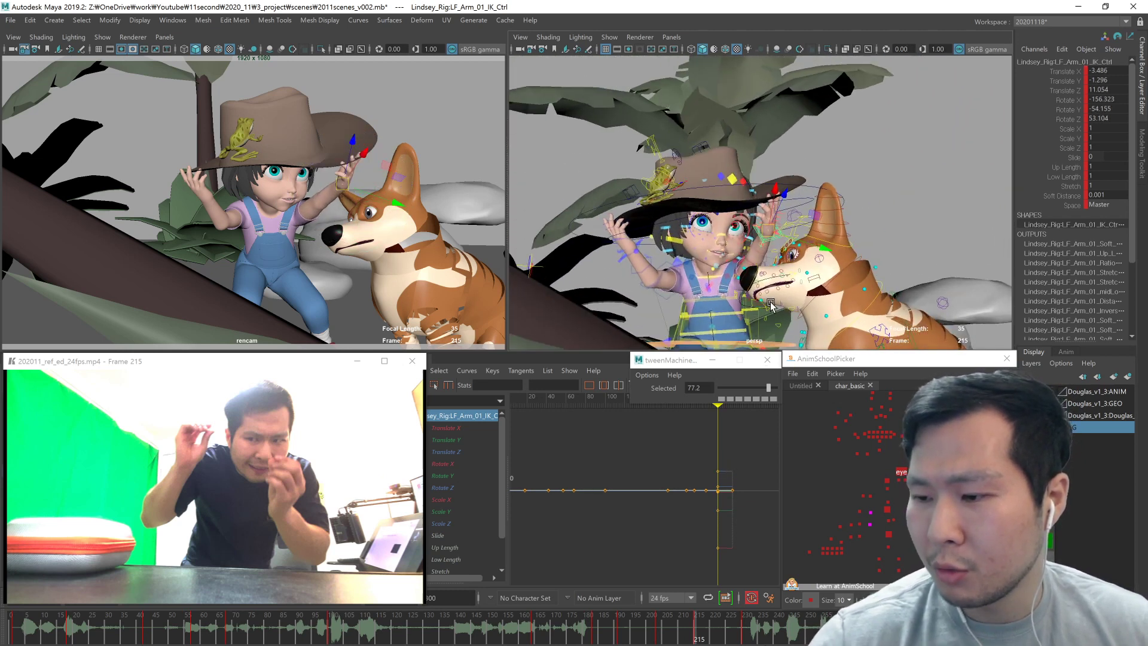
Step: Rotate the girl's right and left clavicle controls to lift her shoulders into the raised-arms pose at frame 215
click(870, 493)
click(871, 495)
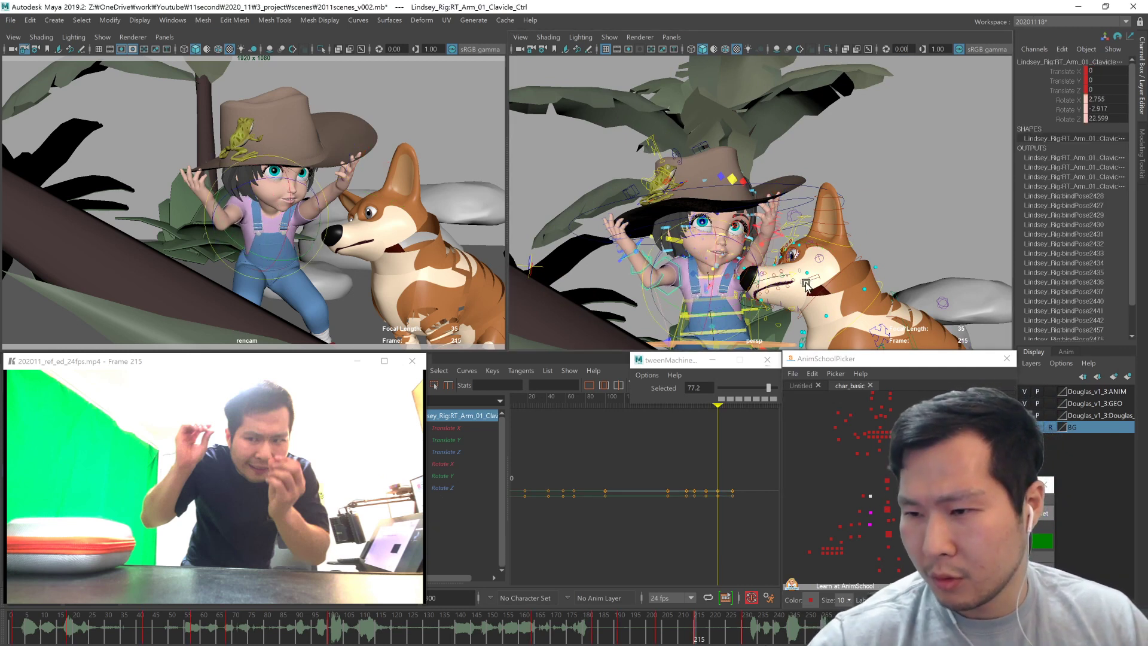
middle_drag(692, 291, 693, 263)
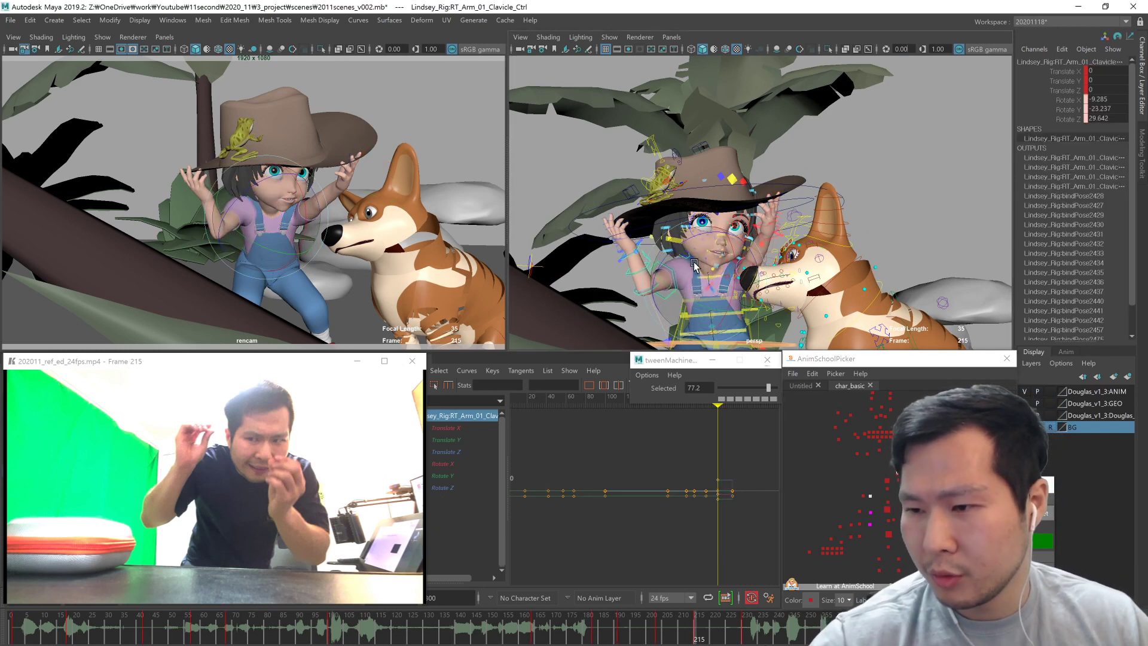
key(w)
click(904, 495)
key(e)
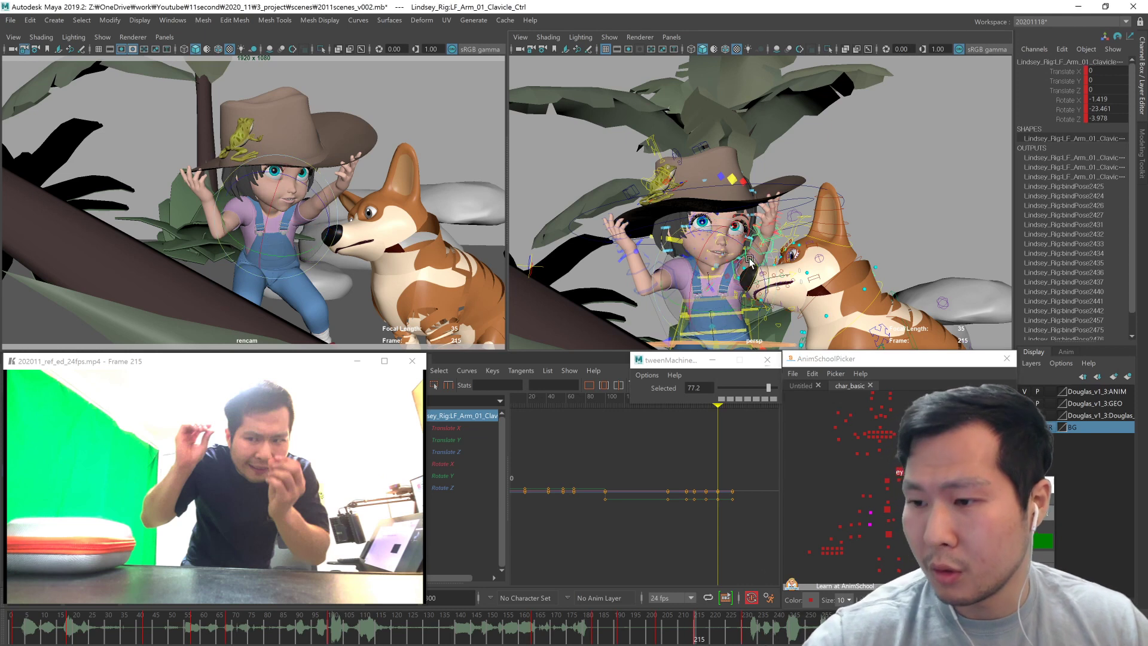
alt+drag(790, 297, 870, 309)
middle_drag(870, 309, 852, 323)
alt+drag(784, 302, 903, 251)
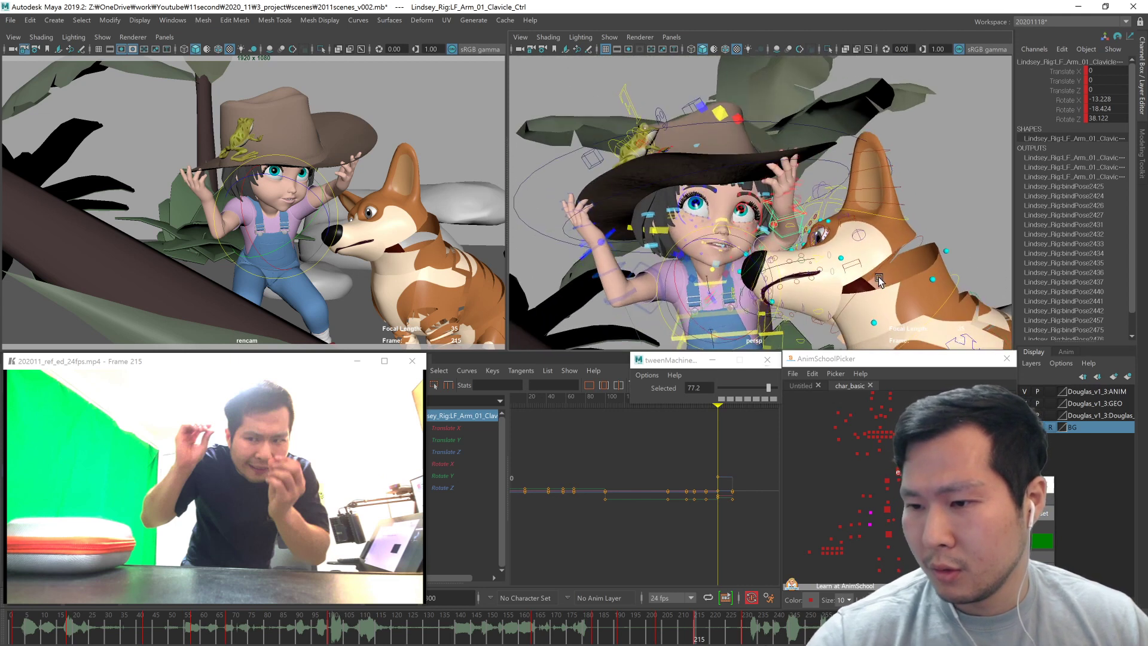
Step: Refine the left arm IK control to about translate -3.7, -1, 10.5 and rotate -137, -38, 29, bringing the hand closer to the brim
click(904, 496)
click(907, 512)
middle_drag(804, 288, 812, 277)
alt+drag(828, 279, 748, 299)
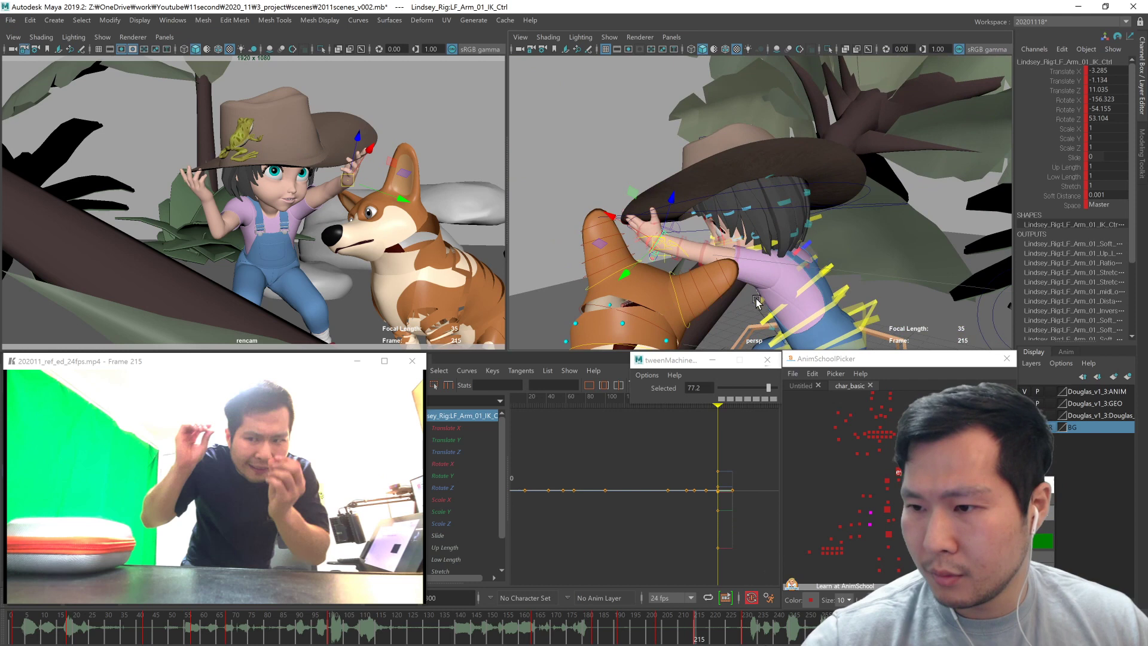
middle_drag(761, 304, 782, 296)
drag(726, 282, 714, 266)
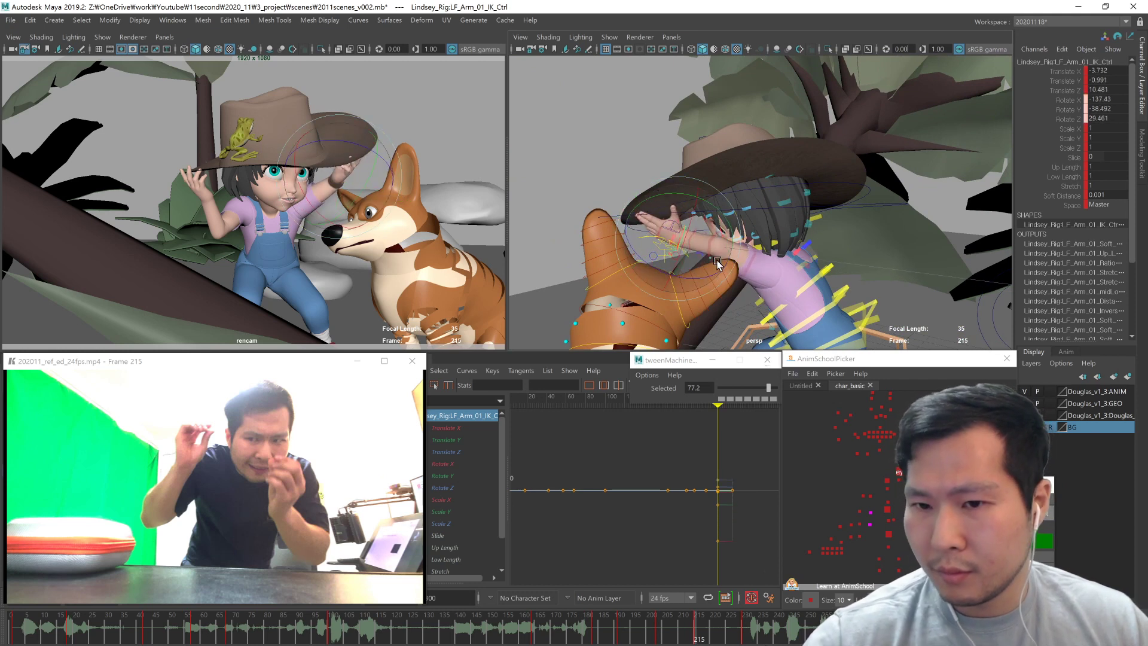
key(w)
Step: Move the girl's left arm pole vector control to about -2.9, -4.6, 16.5 and key the pose at frame 215
click(903, 496)
click(909, 522)
alt+drag(735, 281, 775, 338)
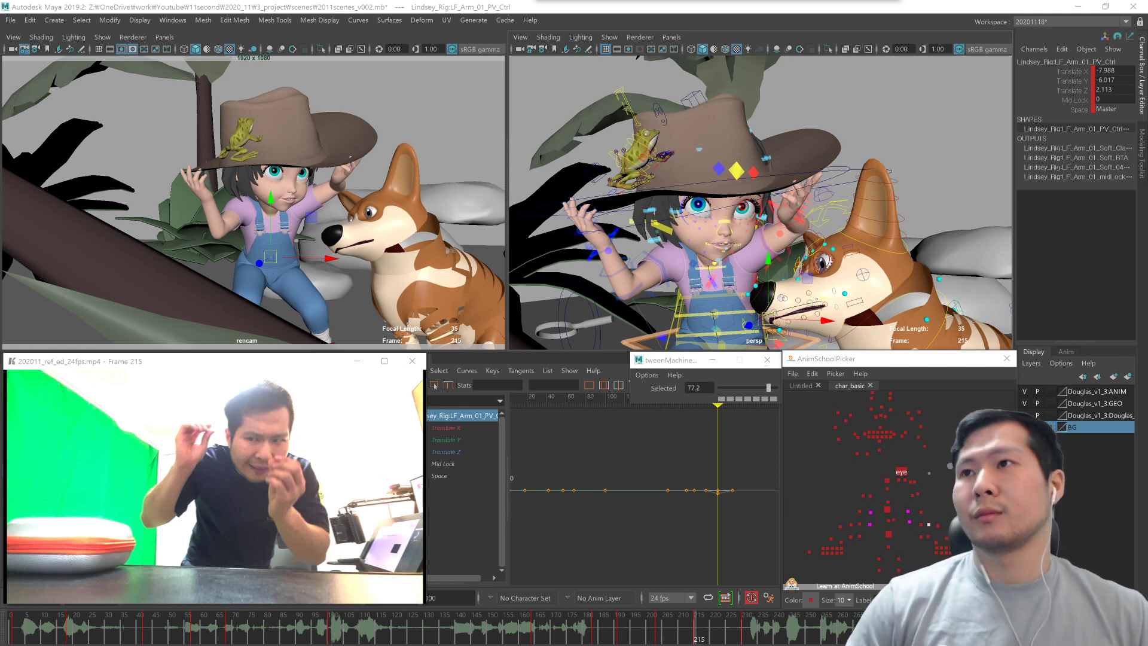
alt+drag(837, 285, 722, 312)
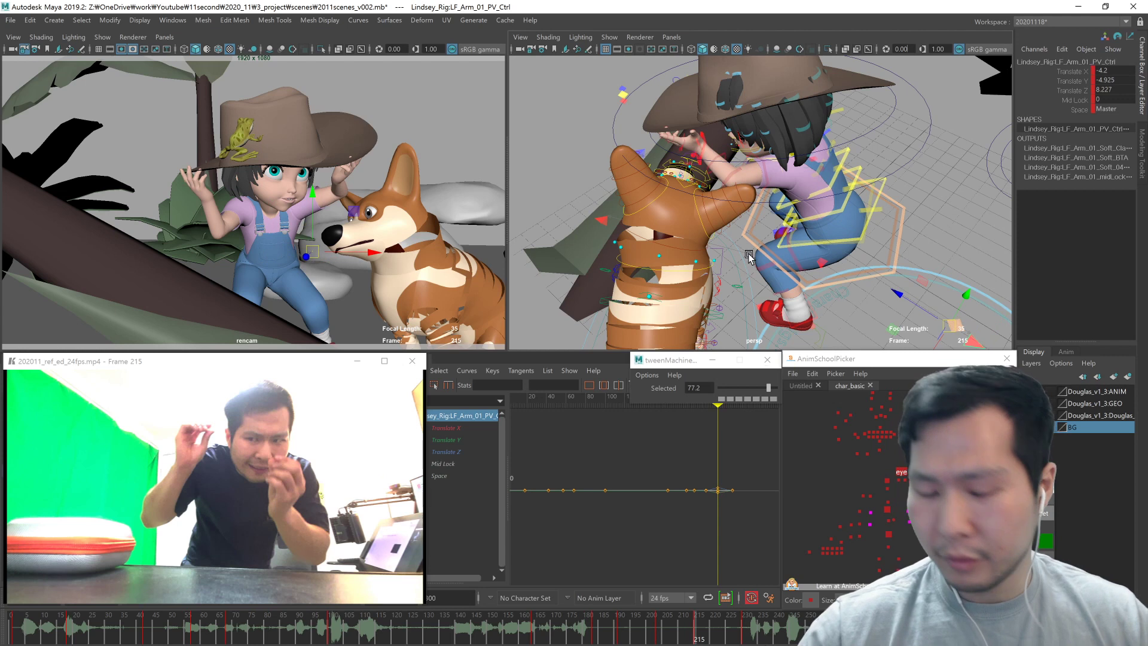
middle_drag(767, 246, 747, 266)
alt+drag(739, 271, 849, 260)
middle_drag(766, 257, 739, 328)
alt+right_drag(740, 328, 688, 299)
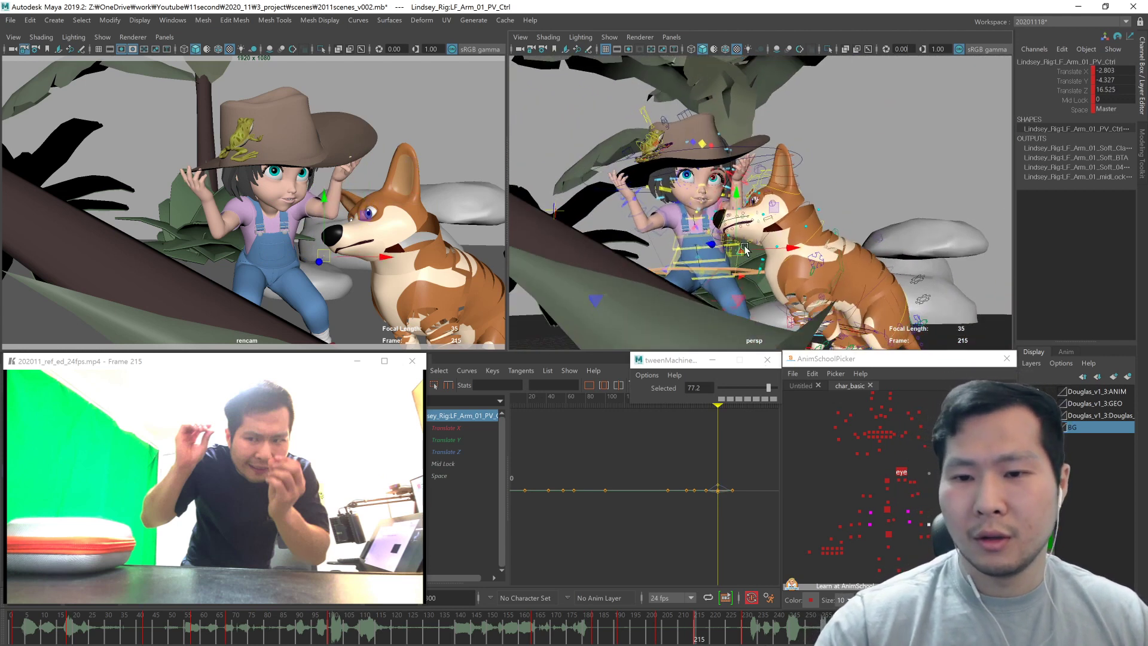
alt+drag(742, 299, 759, 281)
alt+middle_drag(760, 281, 836, 263)
middle_drag(836, 263, 818, 276)
key(s)
Step: Set both mouth corner controls to Translate X 0, Translate Y about 0.019 and Translate Z 0
click(871, 471)
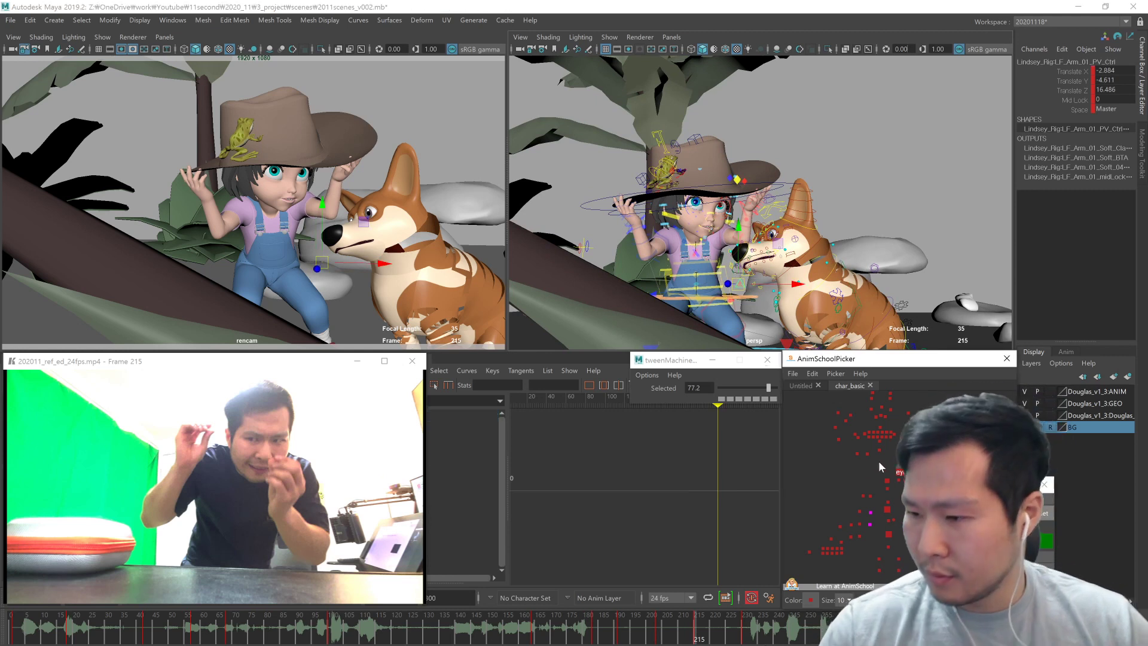
click(905, 432)
shift+click(906, 432)
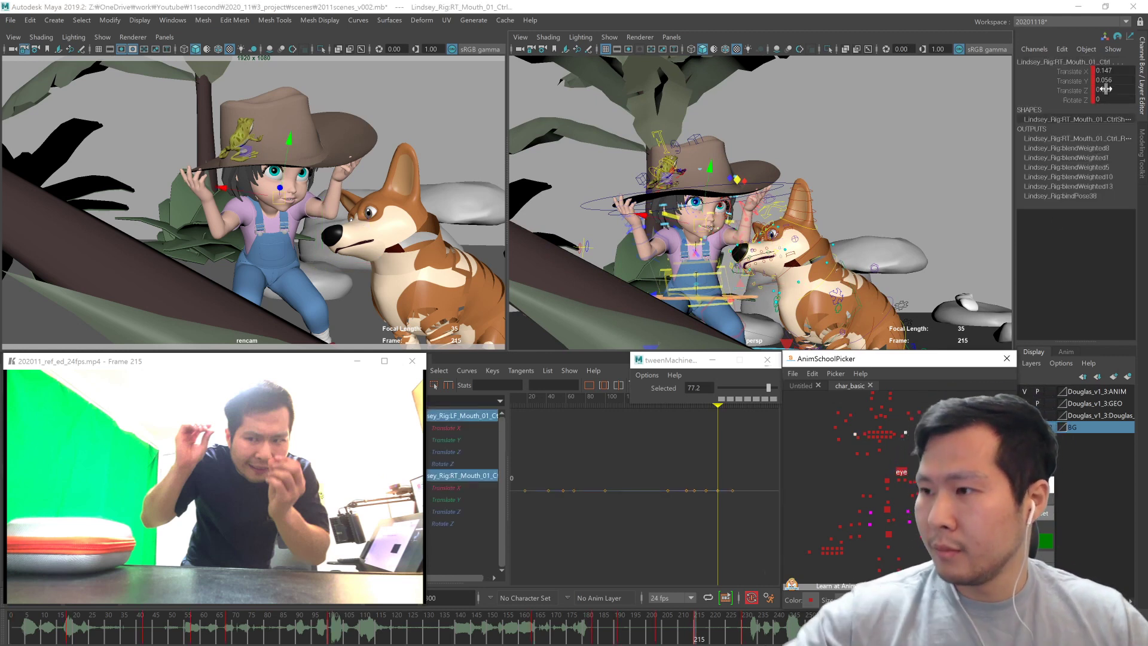
alt+right_drag(702, 305, 796, 281)
alt+drag(795, 281, 760, 251)
alt+right_drag(718, 258, 802, 257)
alt+middle_drag(759, 287, 789, 275)
alt+drag(730, 204, 692, 178)
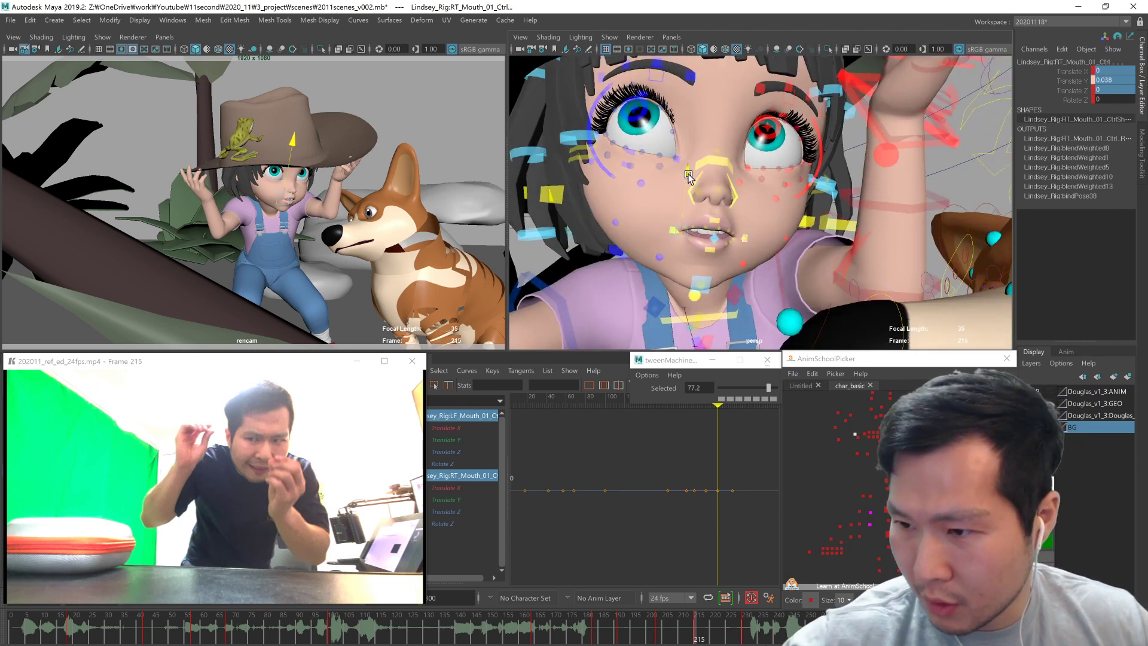
scroll(764, 302, down, 8)
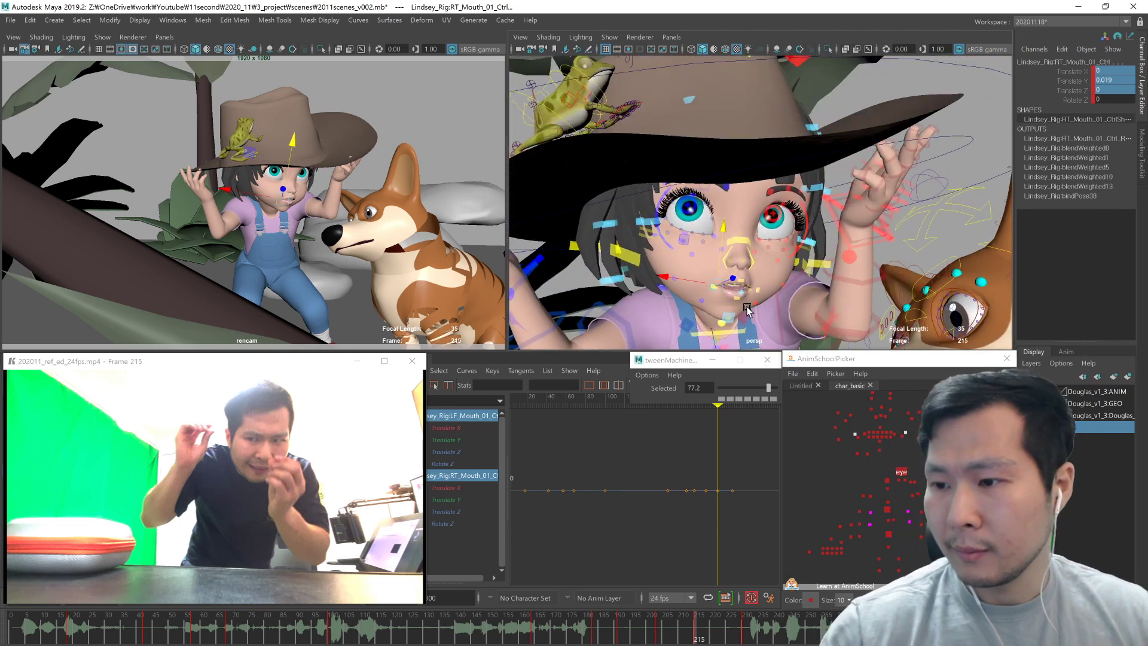
Step: Move the girl's main eye aim control to redirect her gaze, and compare the pose with the neighbouring key
click(888, 480)
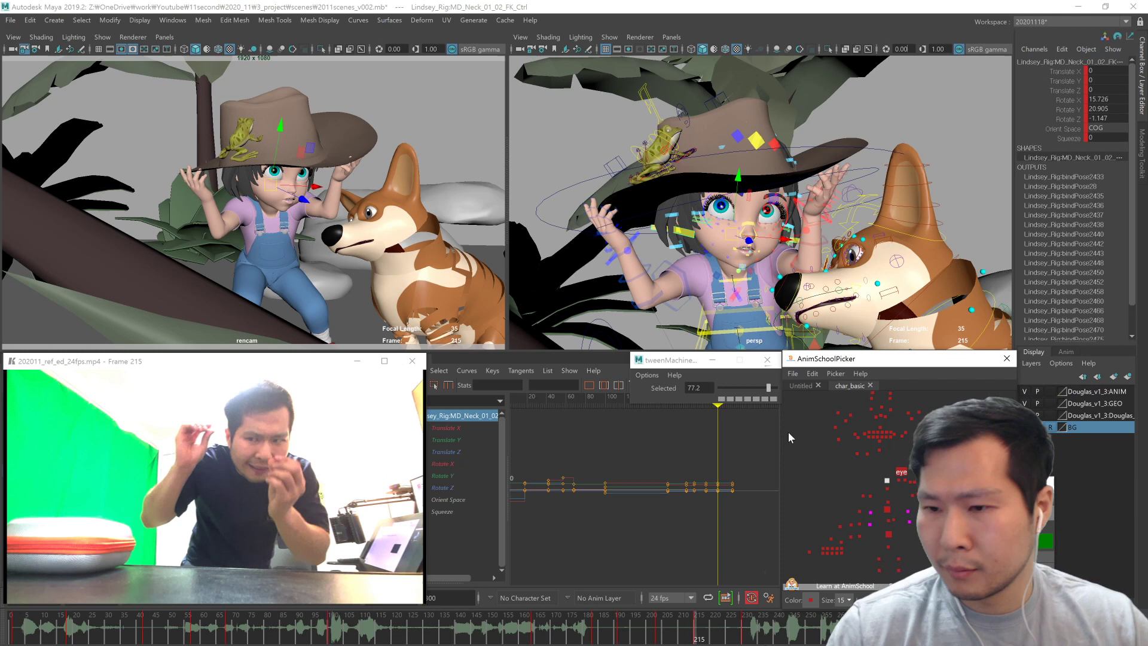
click(897, 471)
middle_drag(766, 317, 717, 343)
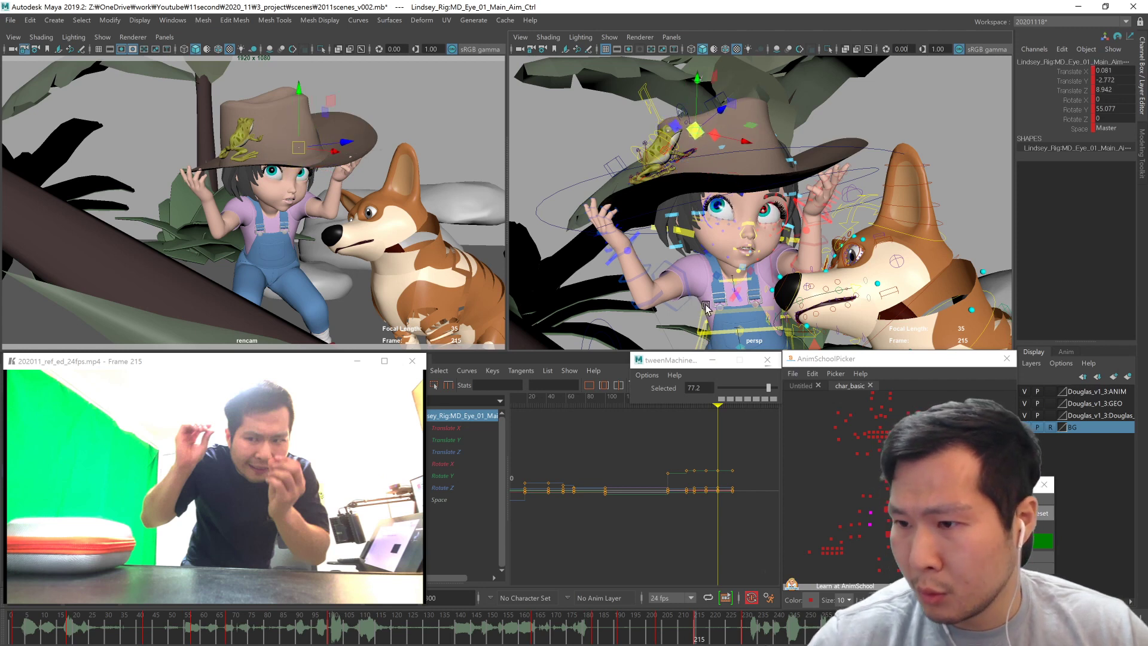
click(887, 480)
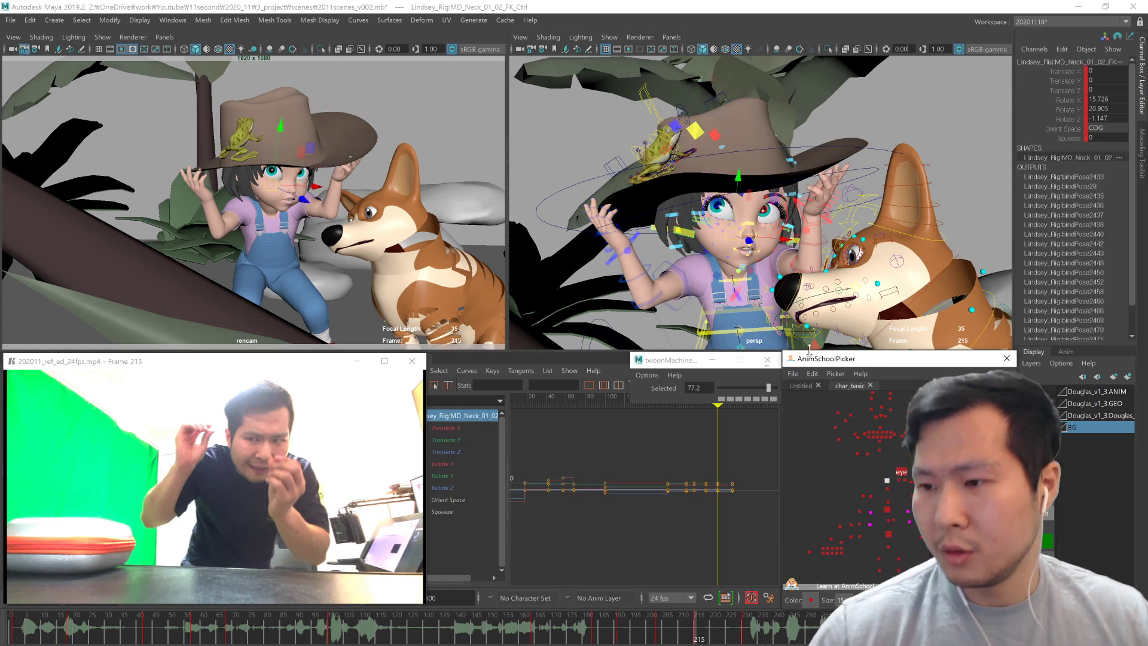
key(comma)
key(period)
Step: Try to parent-constrain the girl's left arm IK control to the hat control with Maintain offset enabled
alt+right_drag(784, 300, 702, 284)
mouse_move(702, 283)
alt+mouse_down()
mouse_move(688, 296)
mouse_move(703, 275)
mouse_move(696, 283)
alt+mouse_up()
alt+right_drag(696, 287, 830, 281)
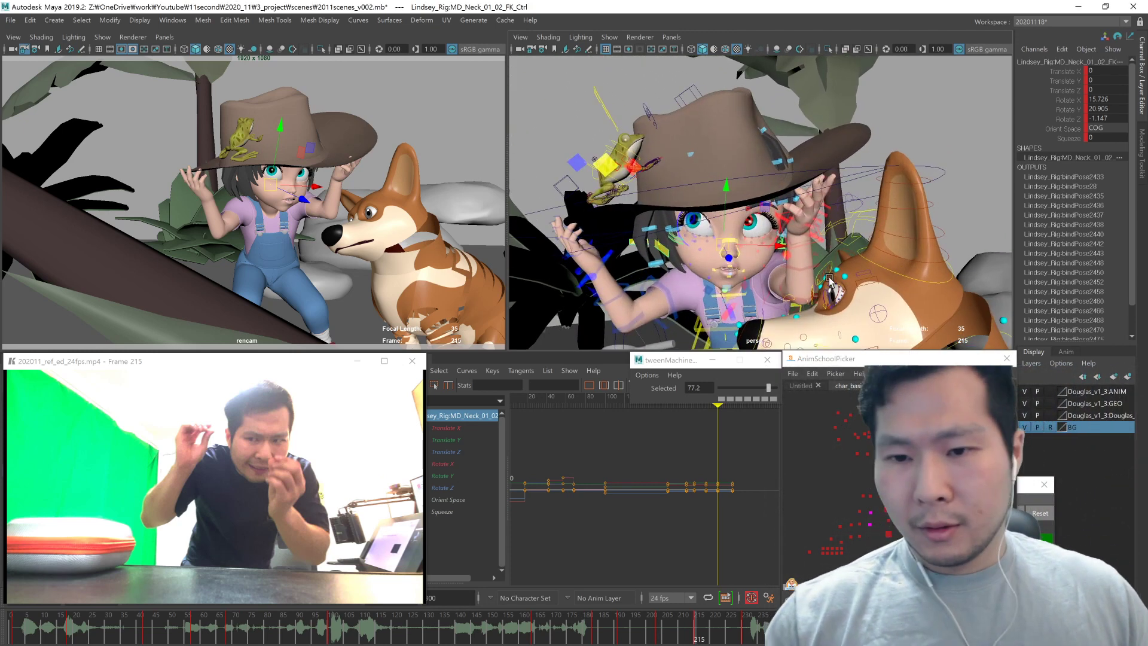
mouse_move(801, 285)
alt+mouse_down()
mouse_move(786, 266)
mouse_move(801, 280)
alt+mouse_up()
click(825, 210)
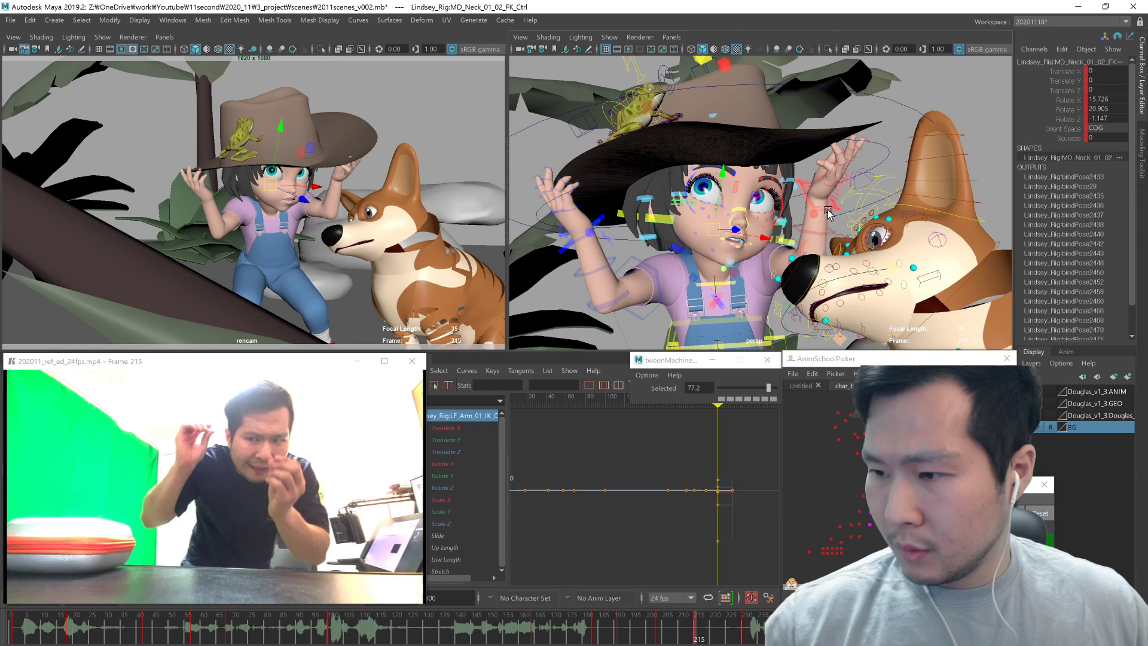
key(w)
alt+drag(723, 228, 722, 247)
alt+right_drag(722, 244, 829, 208)
click(848, 169)
shift+click(832, 215)
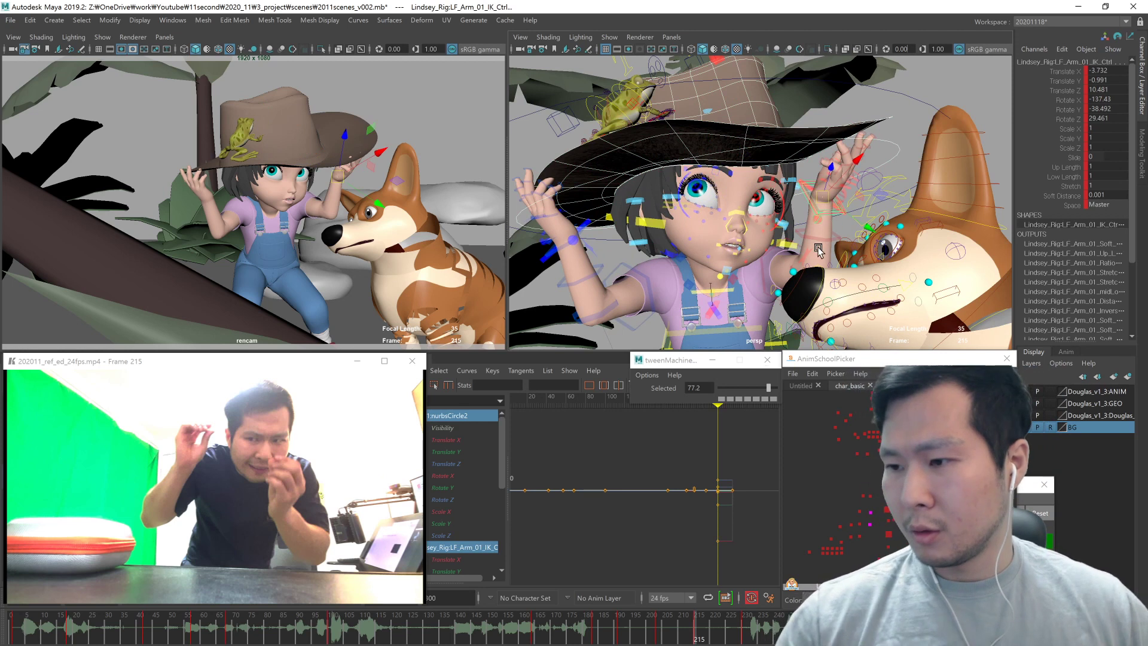
key(space)
click(828, 294)
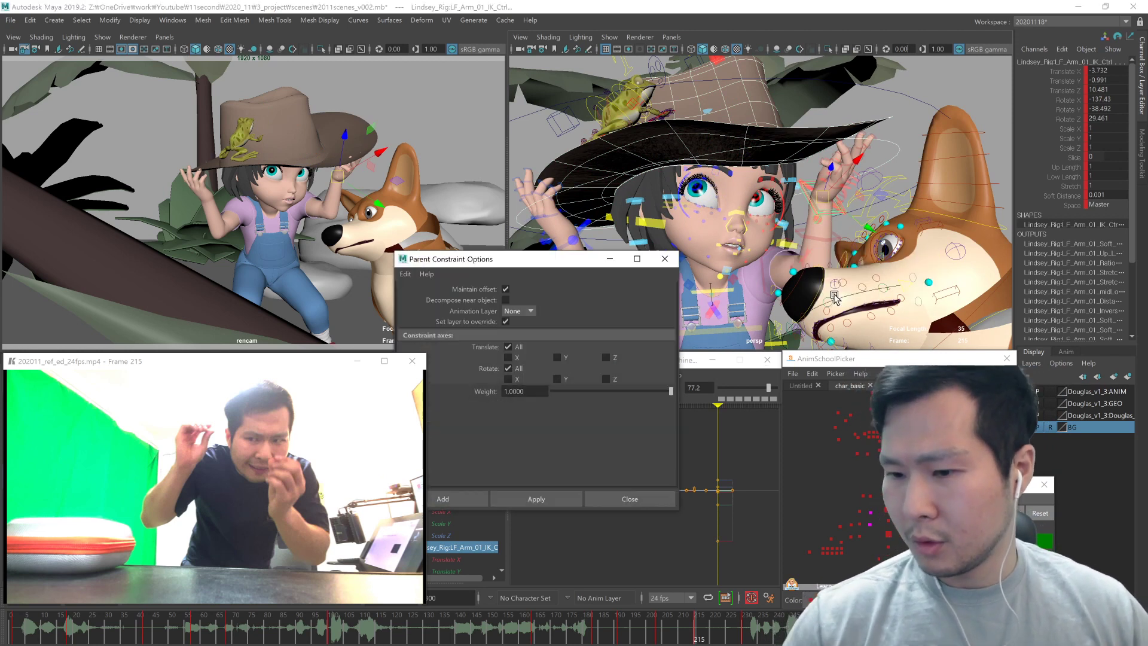
click(651, 499)
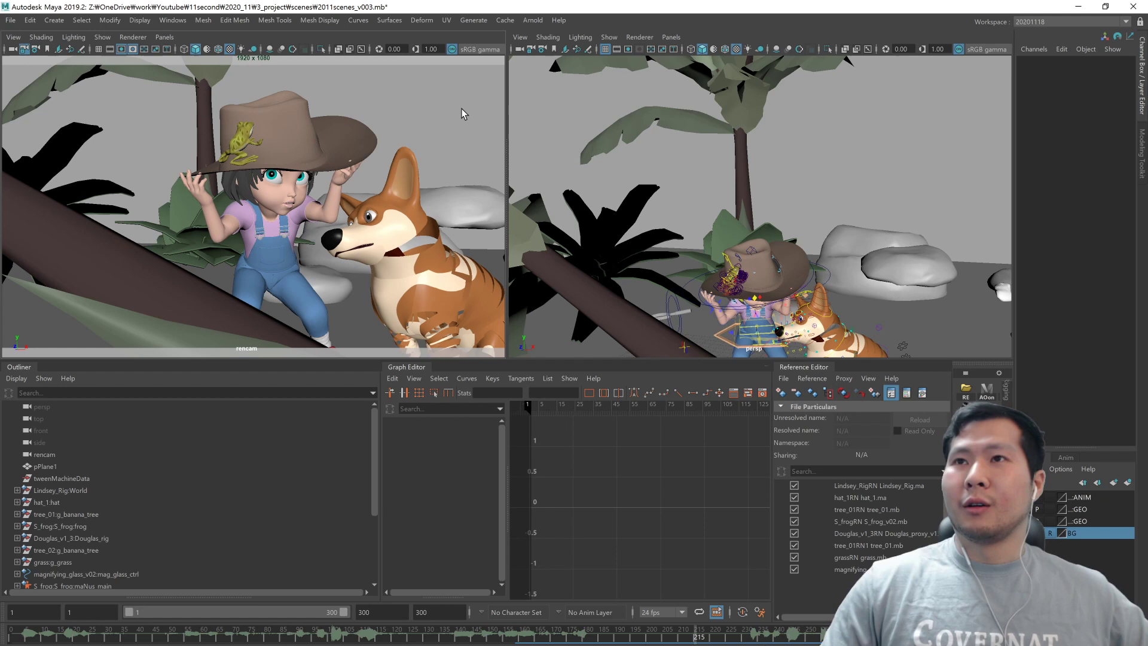
Step: Switch to the browser and read the Autodesk forum reply about deleting userPrefs.mel for the missing blend parent issue
drag(718, 0, 652, 75)
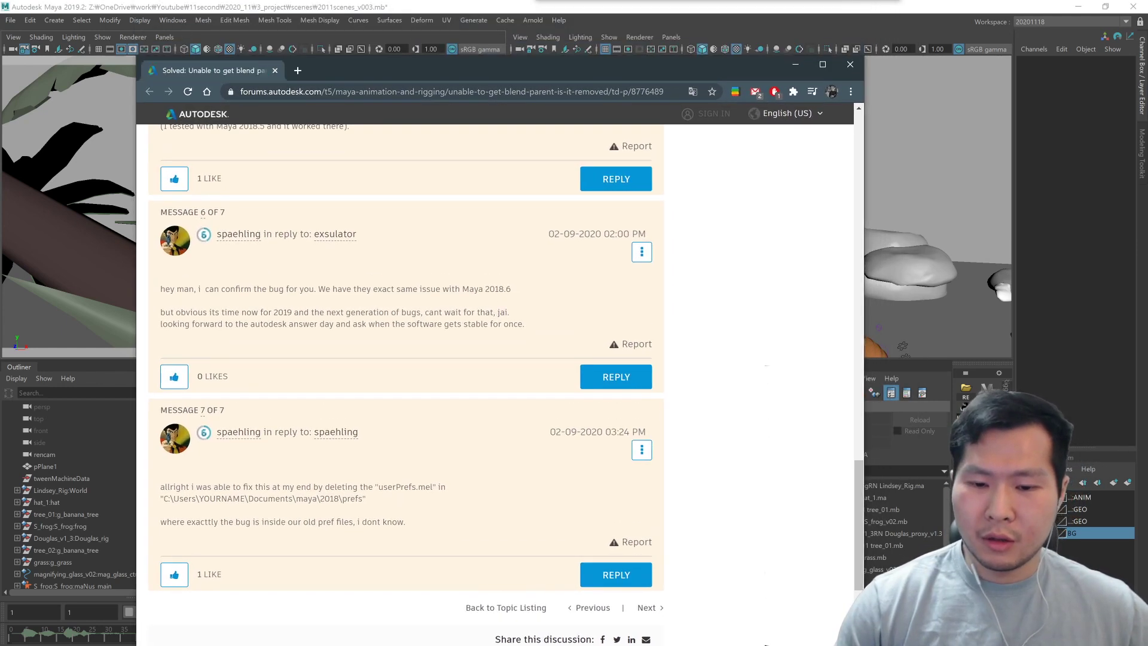
drag(367, 499, 179, 498)
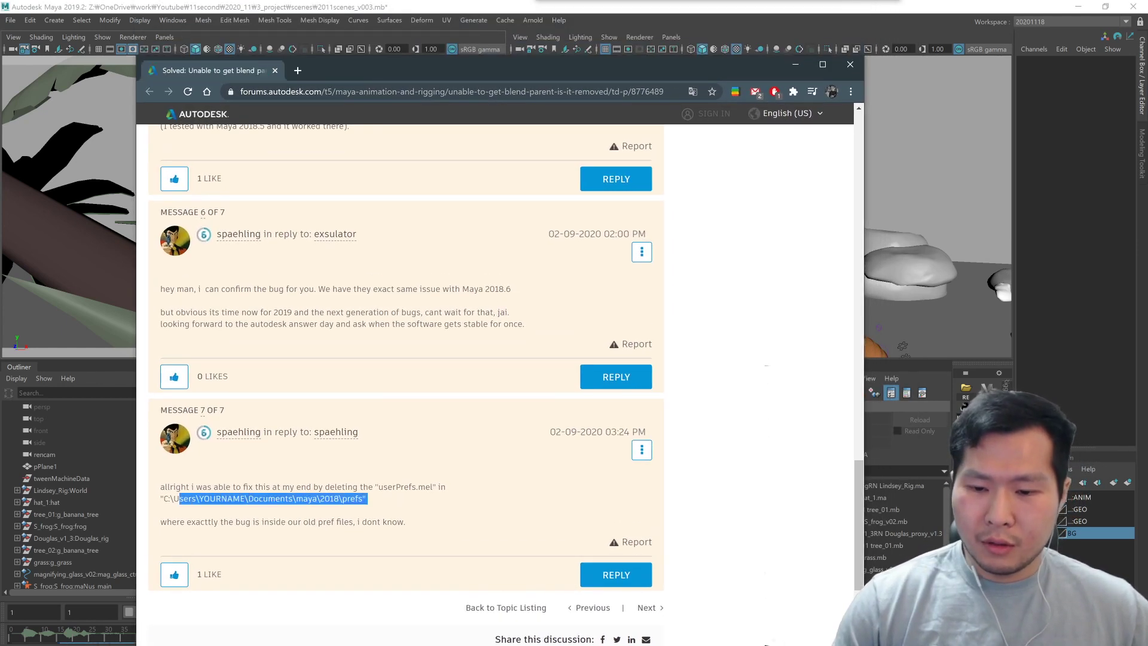
click(376, 505)
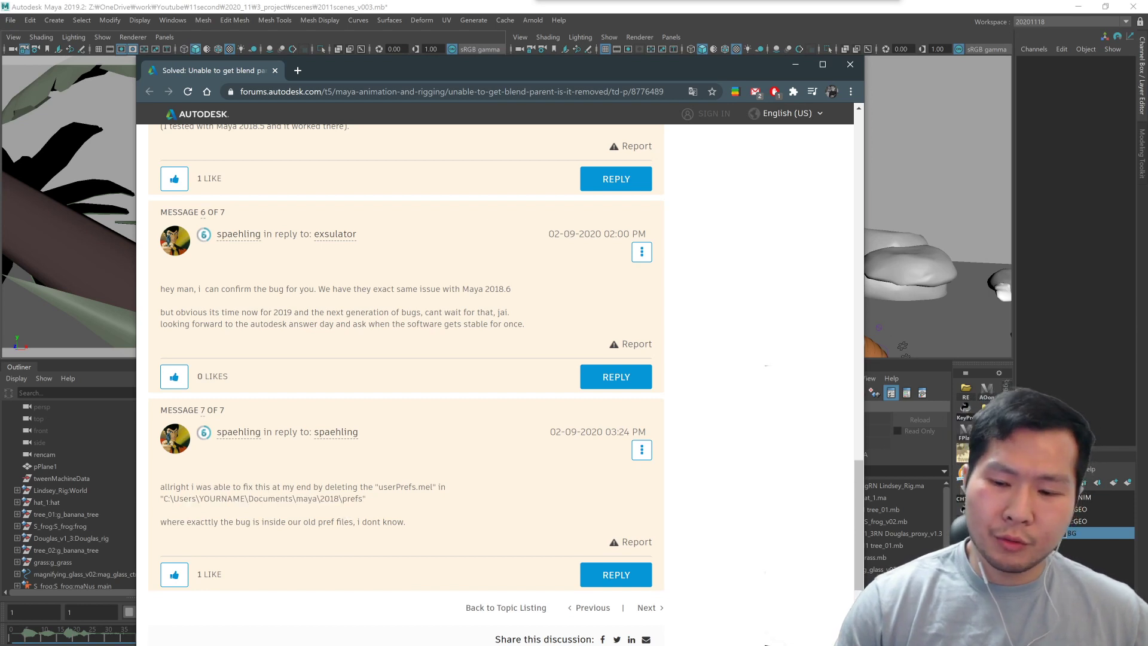
drag(261, 73, 1147, 0)
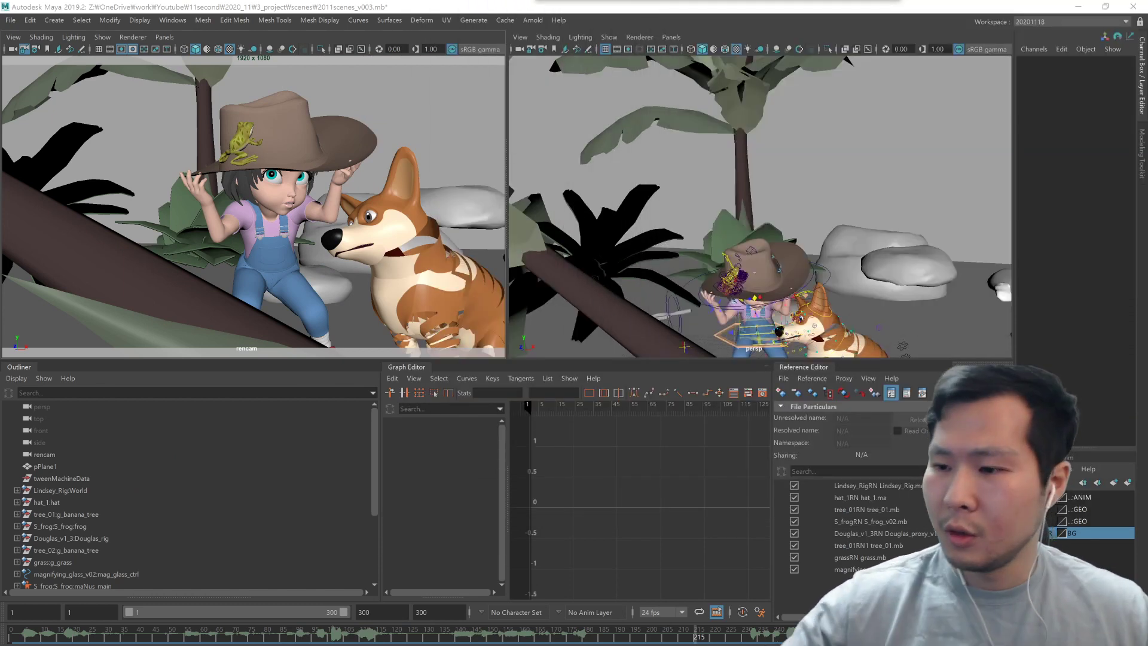
Step: Parent-constrain the girl's left arm IK control to the inner hat control with Maintain offset on, and select the arm's Blend Parent 1 channel
alt+middle_drag(791, 245, 755, 140)
key(space)
click(870, 262)
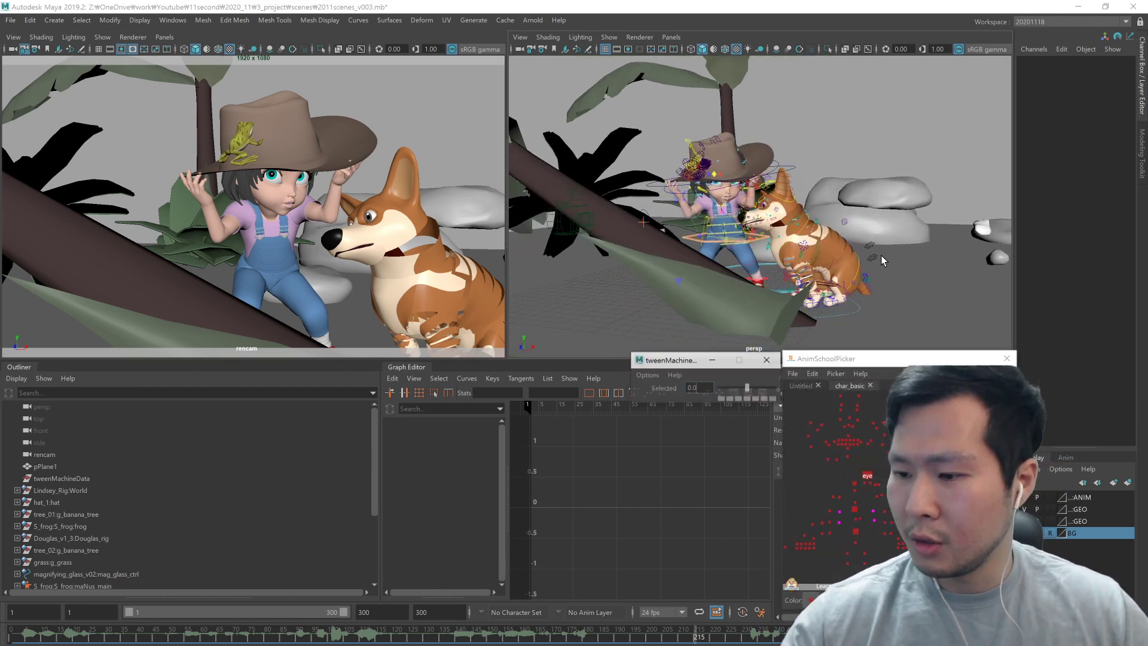
alt+right_drag(795, 281, 861, 264)
alt+middle_drag(766, 104, 831, 153)
click(832, 153)
alt+drag(802, 263, 800, 236)
click(791, 210)
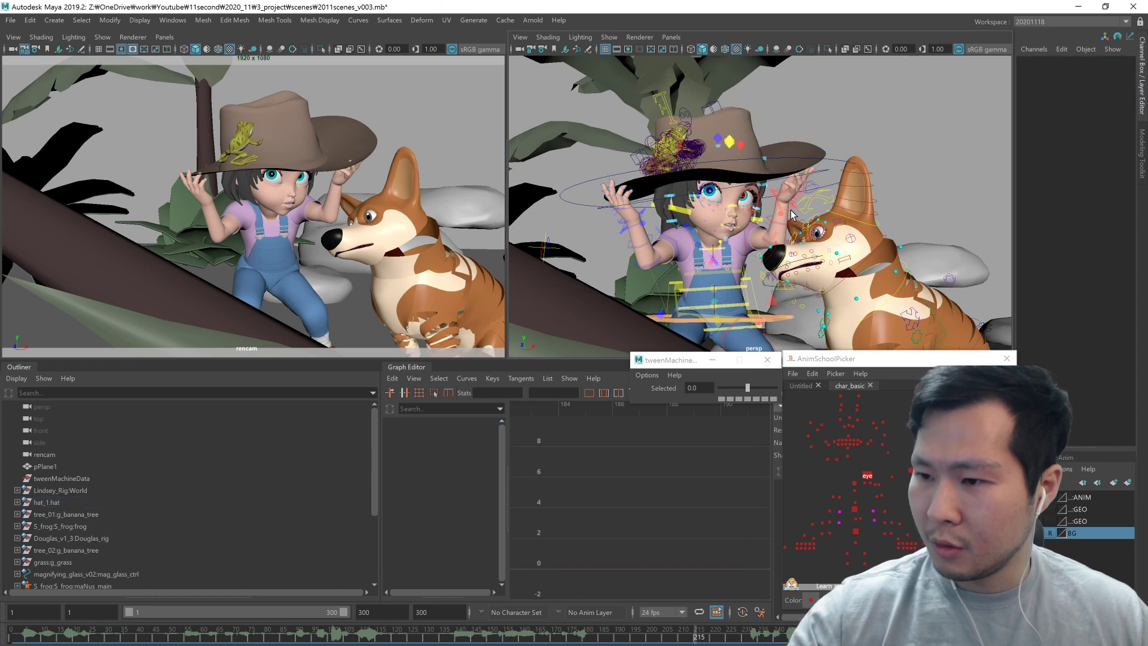
scroll(814, 192, up, 3)
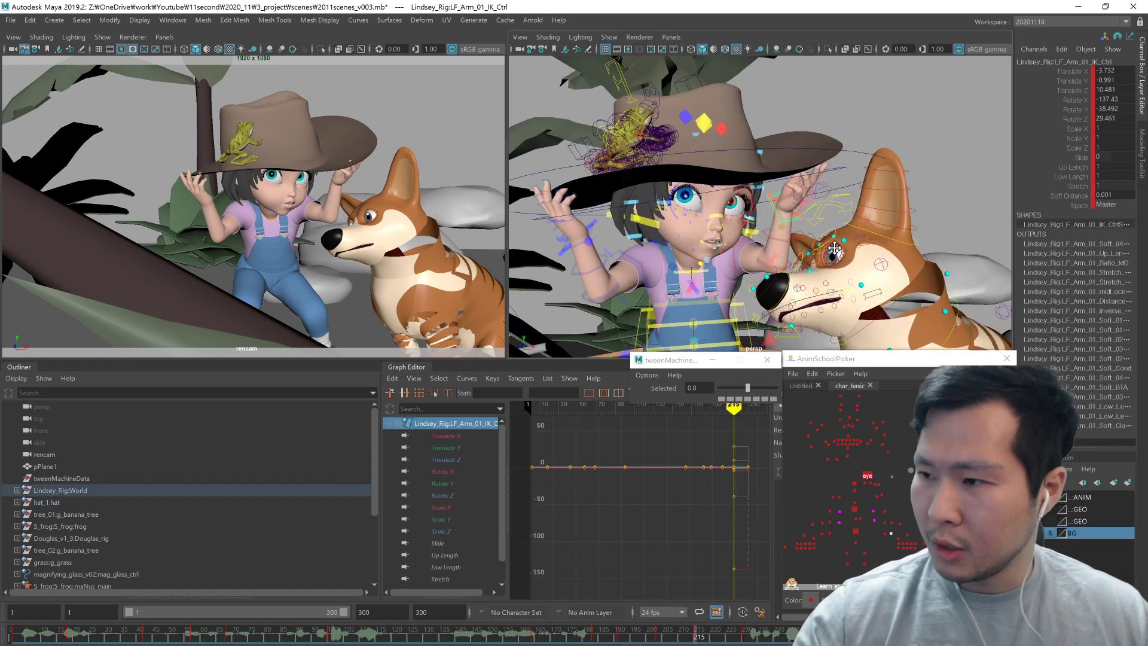
click(828, 186)
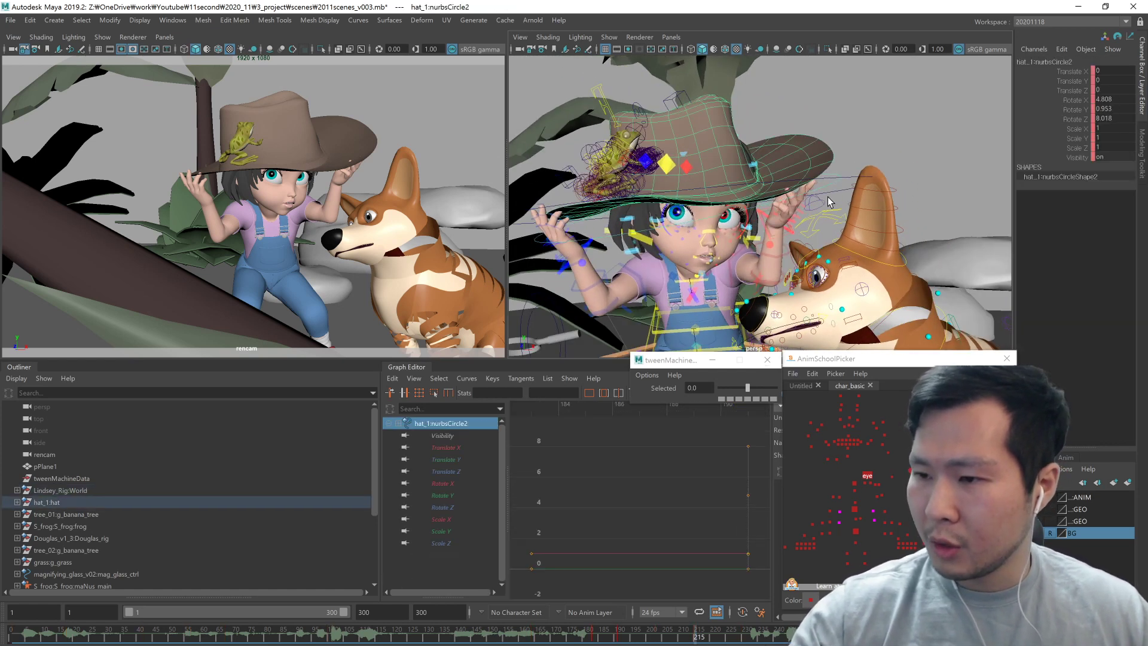
shift+click(788, 242)
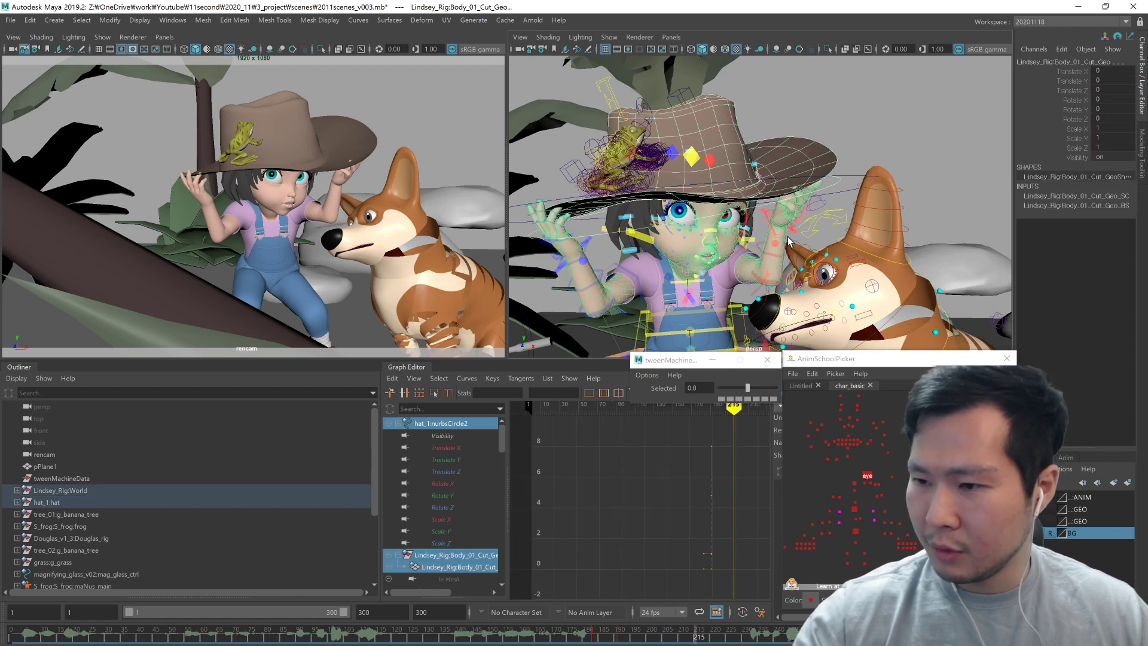
key(ctrl+z)
shift+click(785, 230)
drag(851, 296, 784, 348)
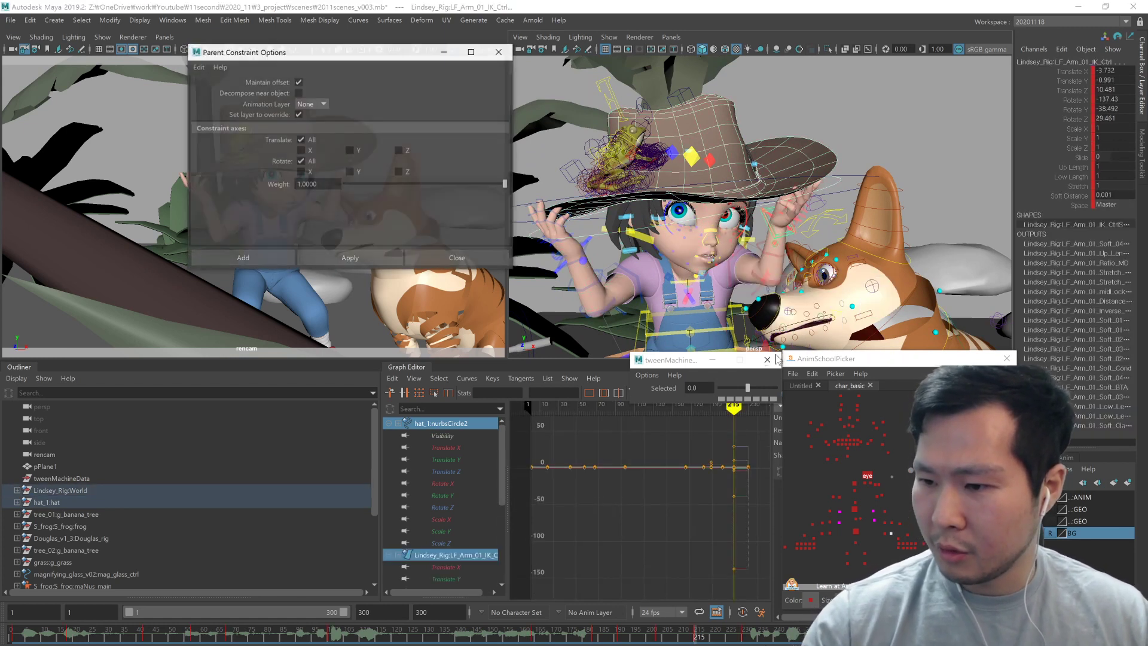
click(375, 260)
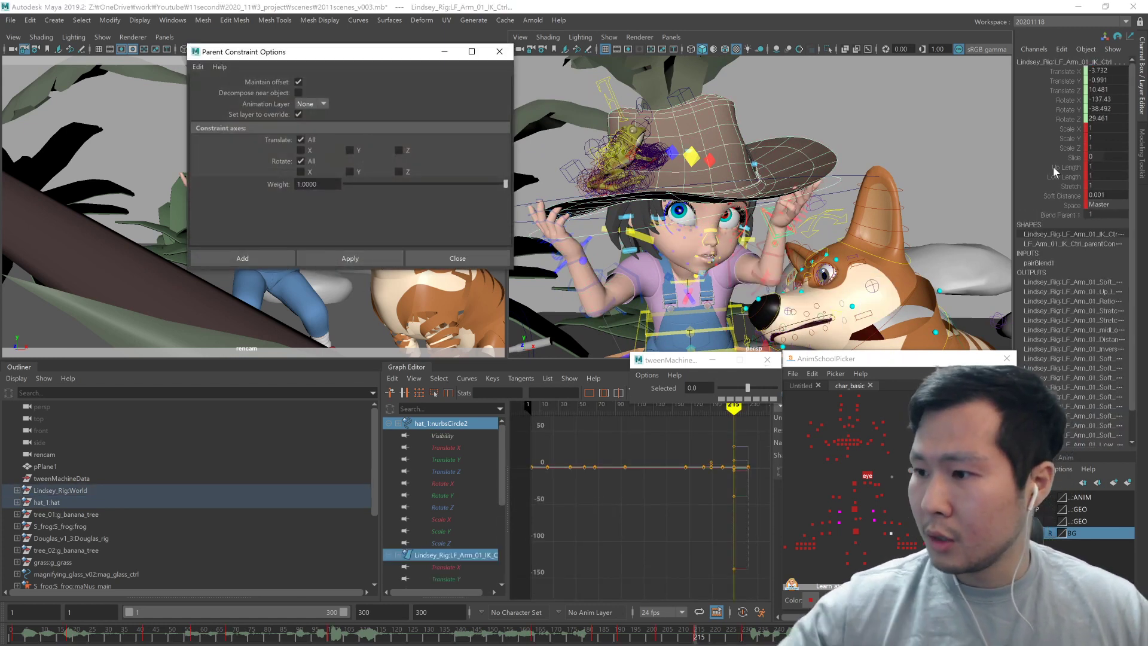
click(1062, 215)
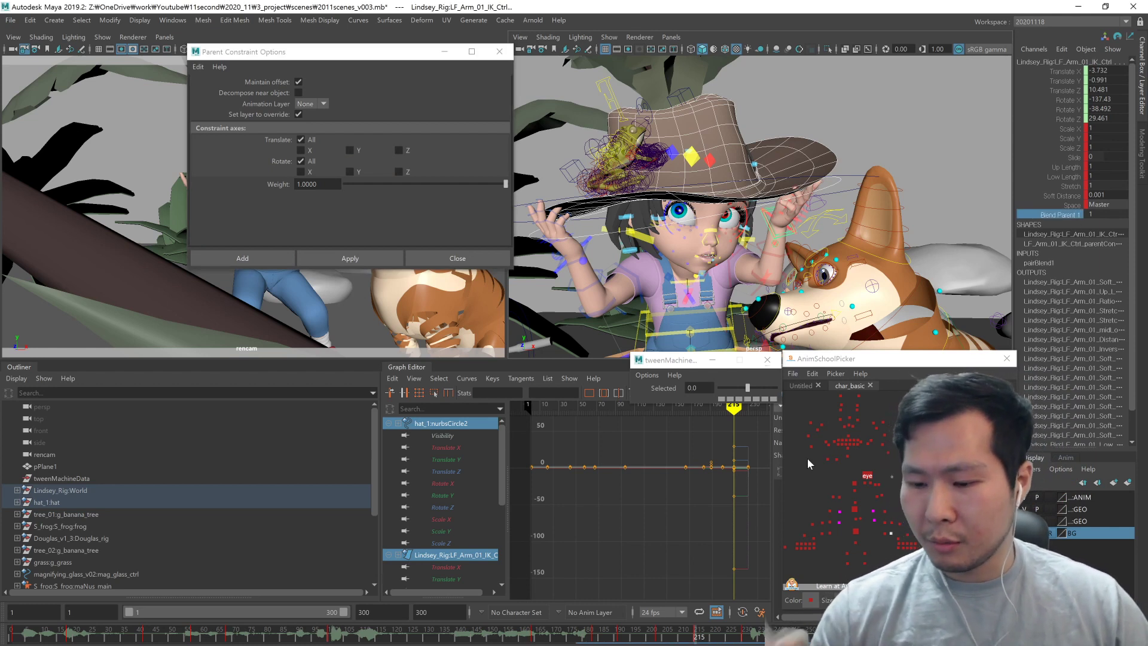
Step: Try moving the inner hat control to test the left hand constraint, and pick the girl's right arm IK control
alt+drag(811, 266, 839, 172)
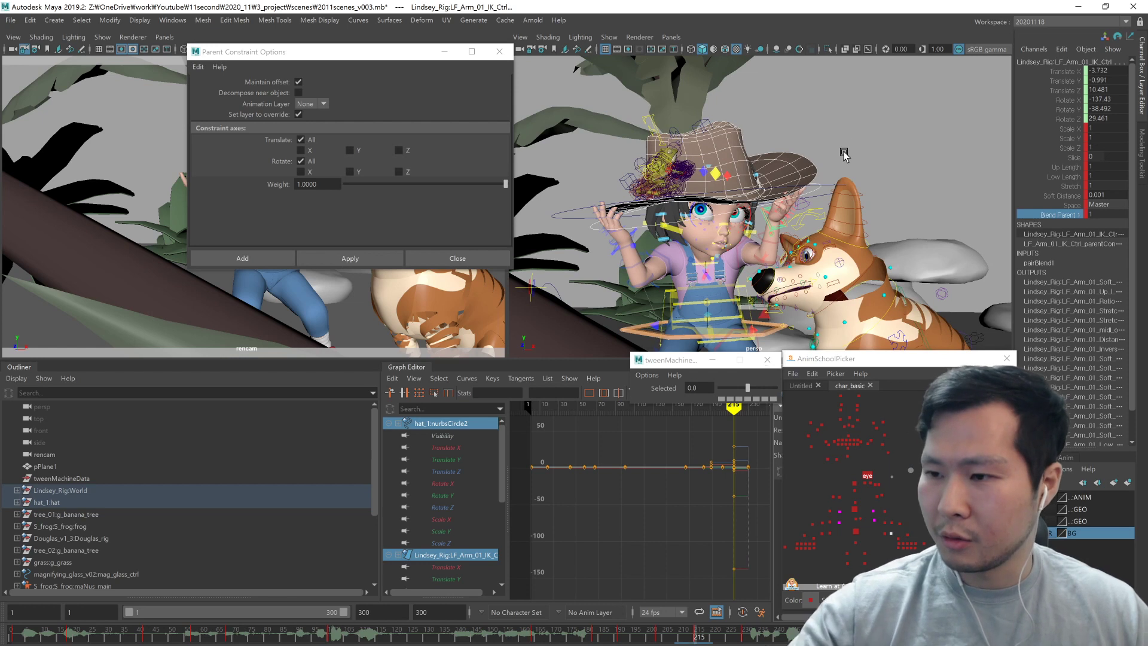
click(839, 172)
click(812, 185)
mouse_move(776, 277)
middle_down()
mouse_move(768, 238)
mouse_move(783, 280)
middle_up()
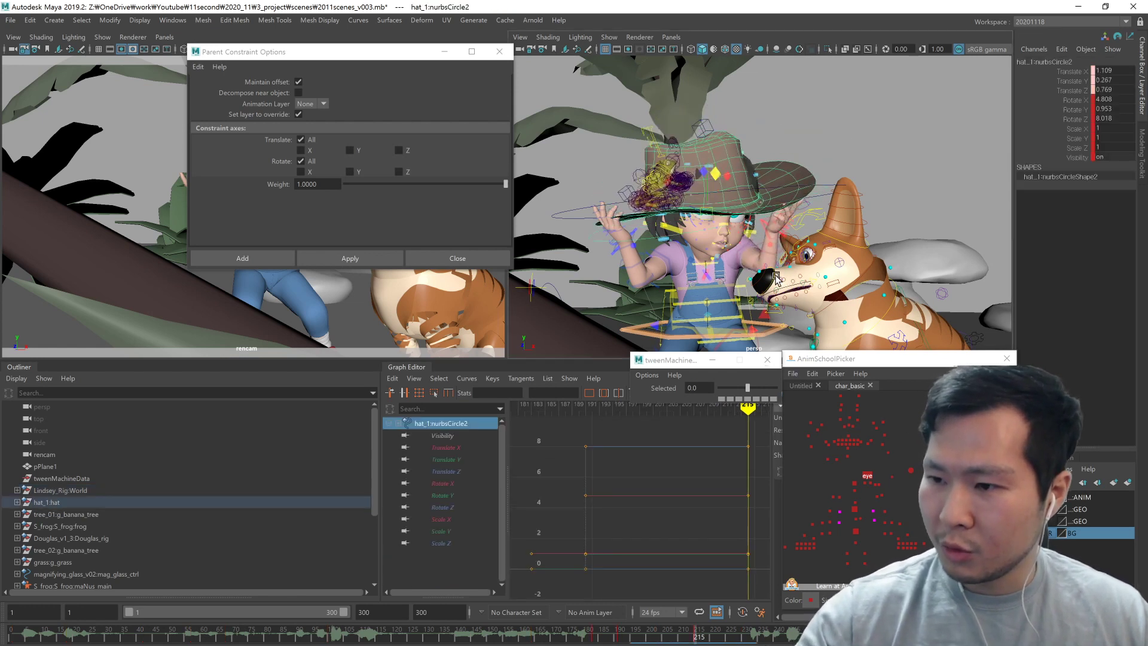
click(636, 231)
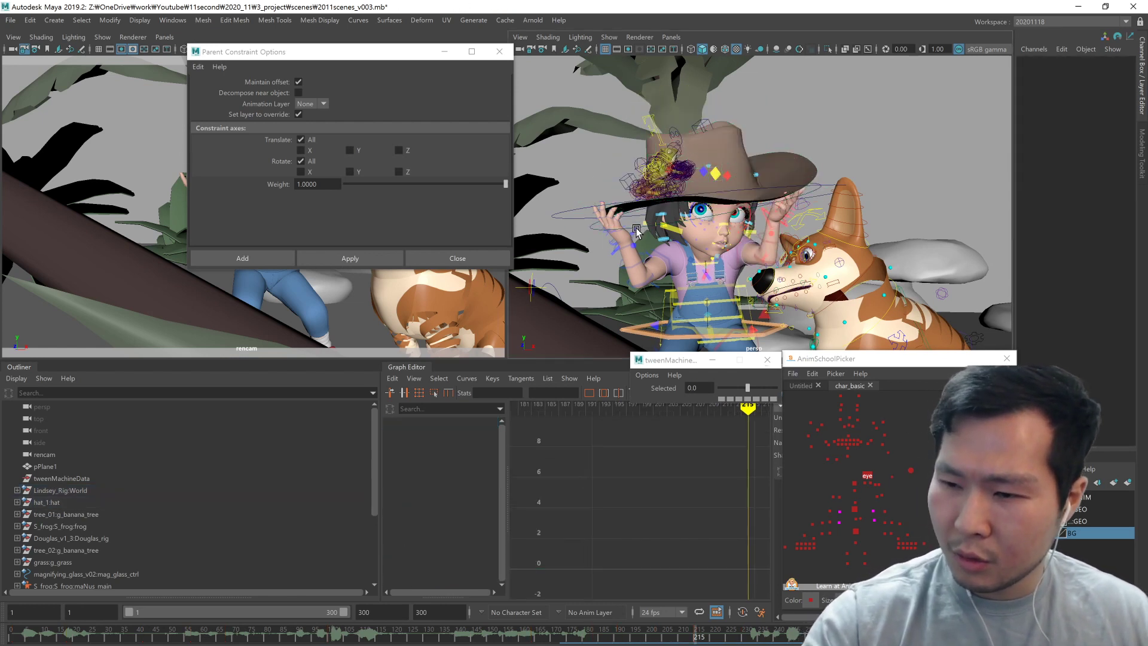
drag(636, 232, 633, 253)
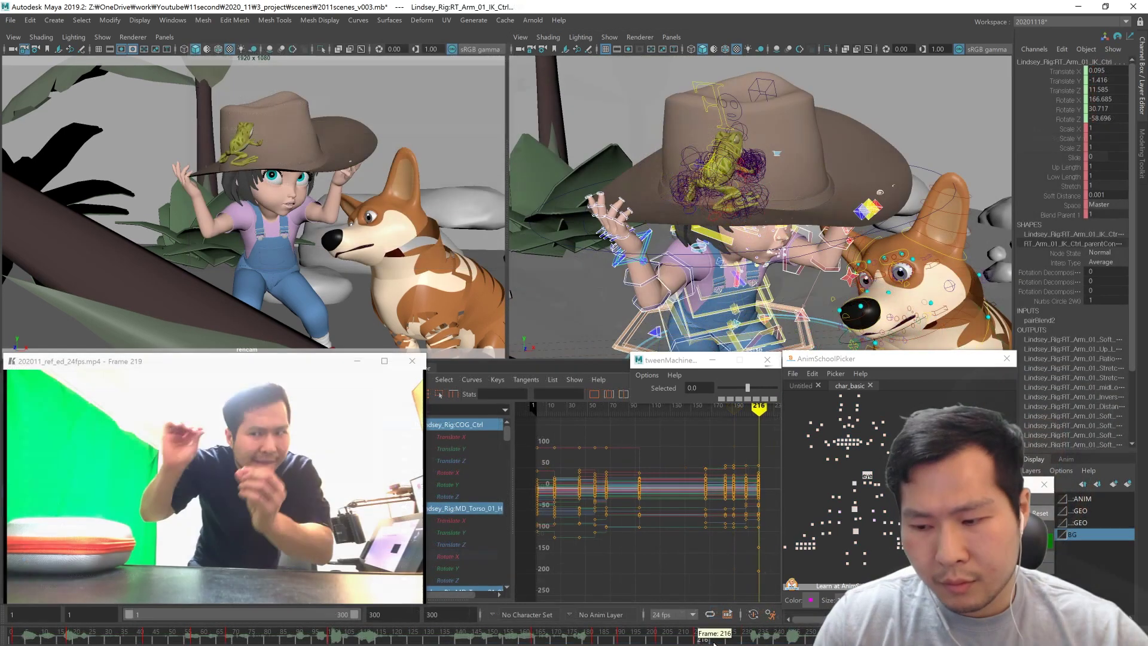
Step: Advance to frame 231 of the reference and key the girl's selected controls in the held pose
mouse_move(714, 642)
mouse_down()
mouse_move(757, 643)
mouse_move(747, 643)
mouse_up()
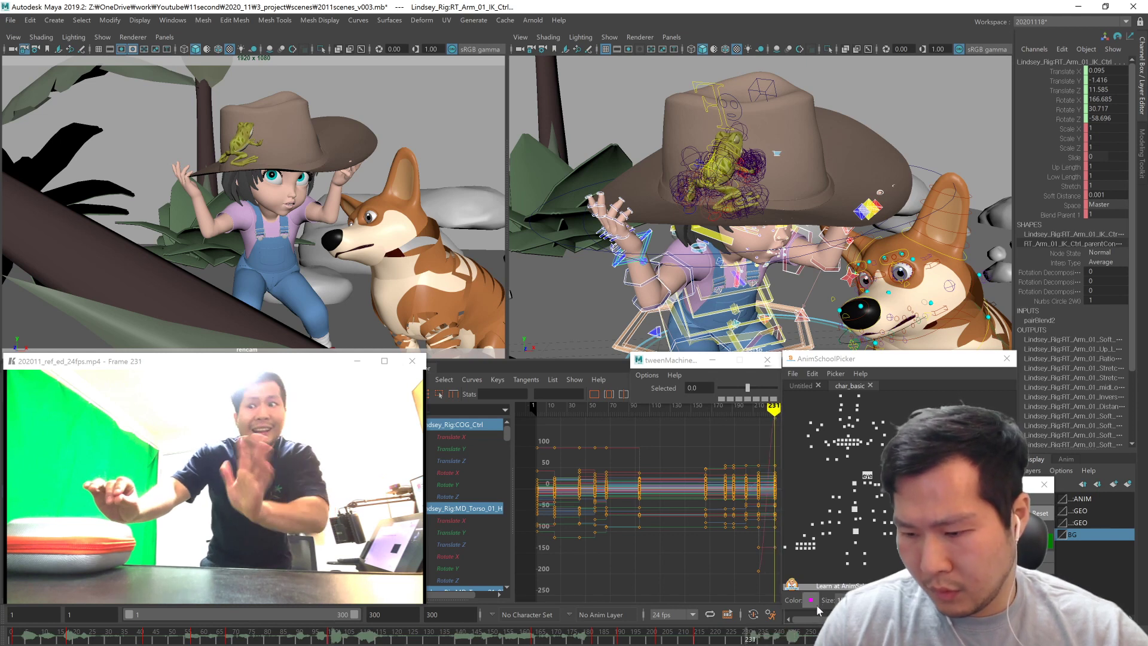
key(comma)
key(period)
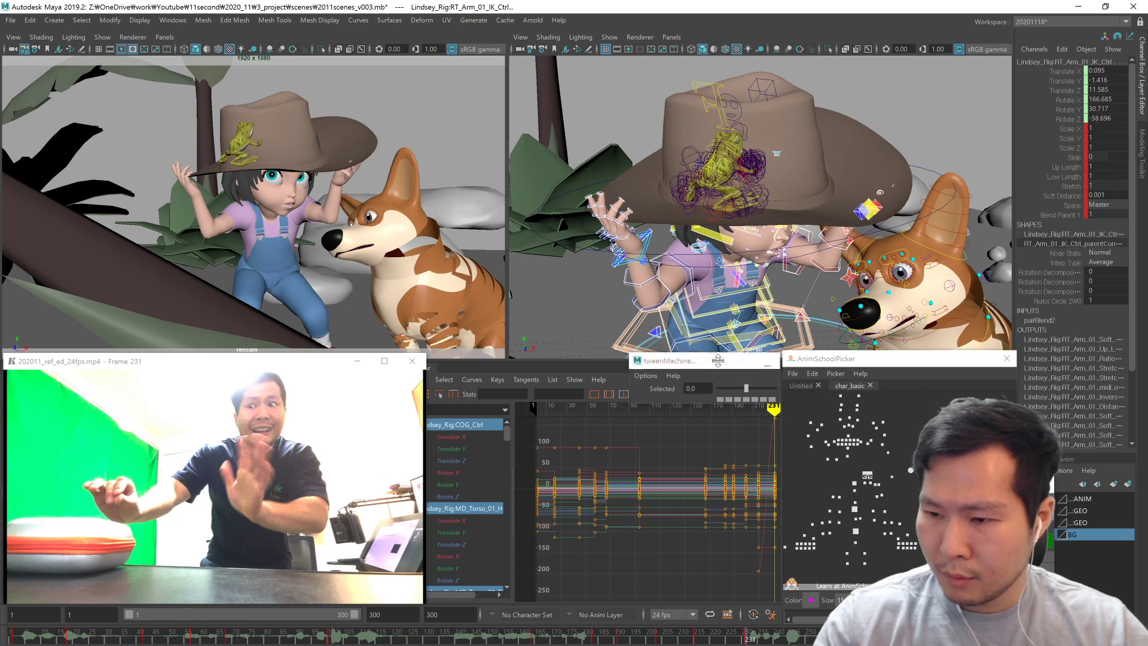
Step: Check the default tangent and animation blending settings in the animation preferences, and leave without saving
click(767, 365)
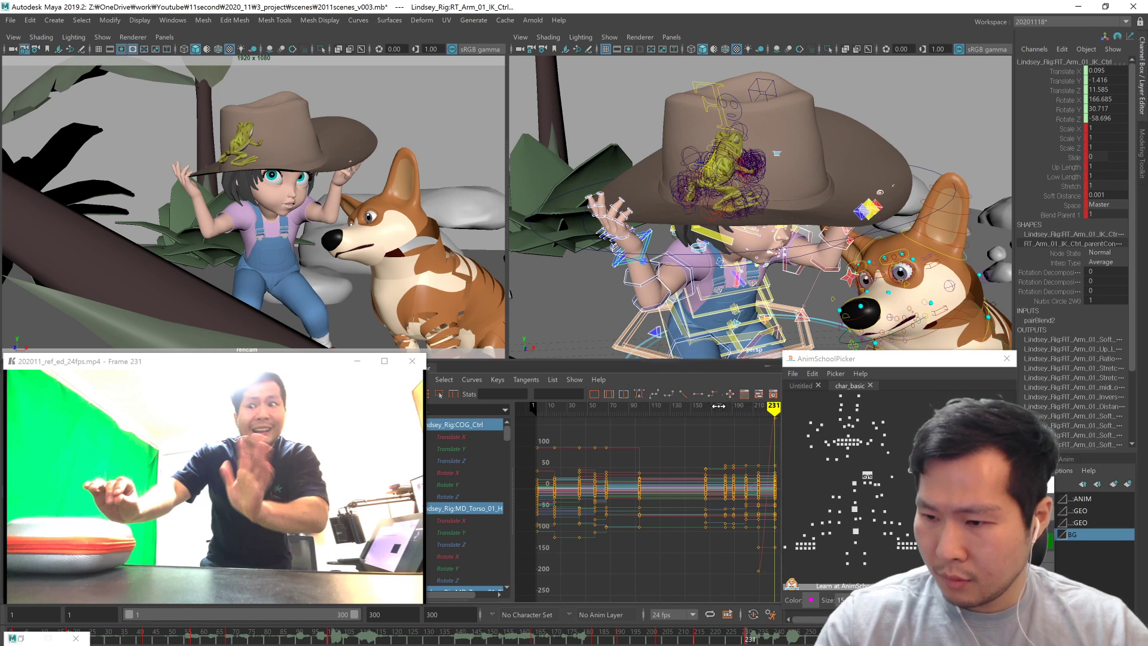
click(772, 615)
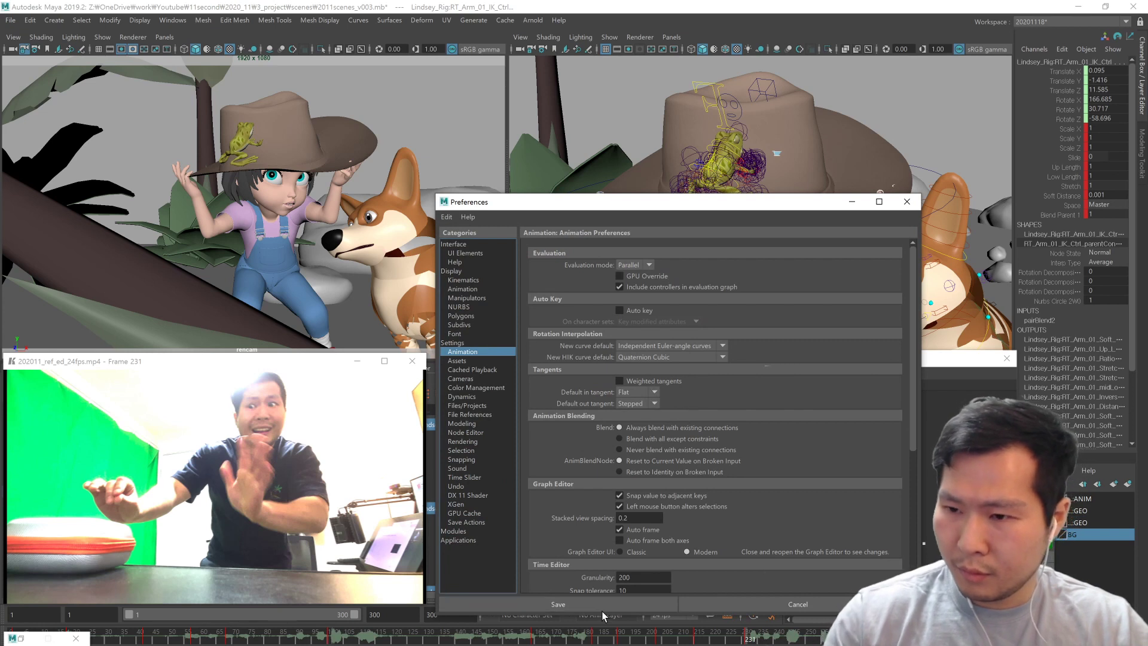
click(757, 603)
click(28, 638)
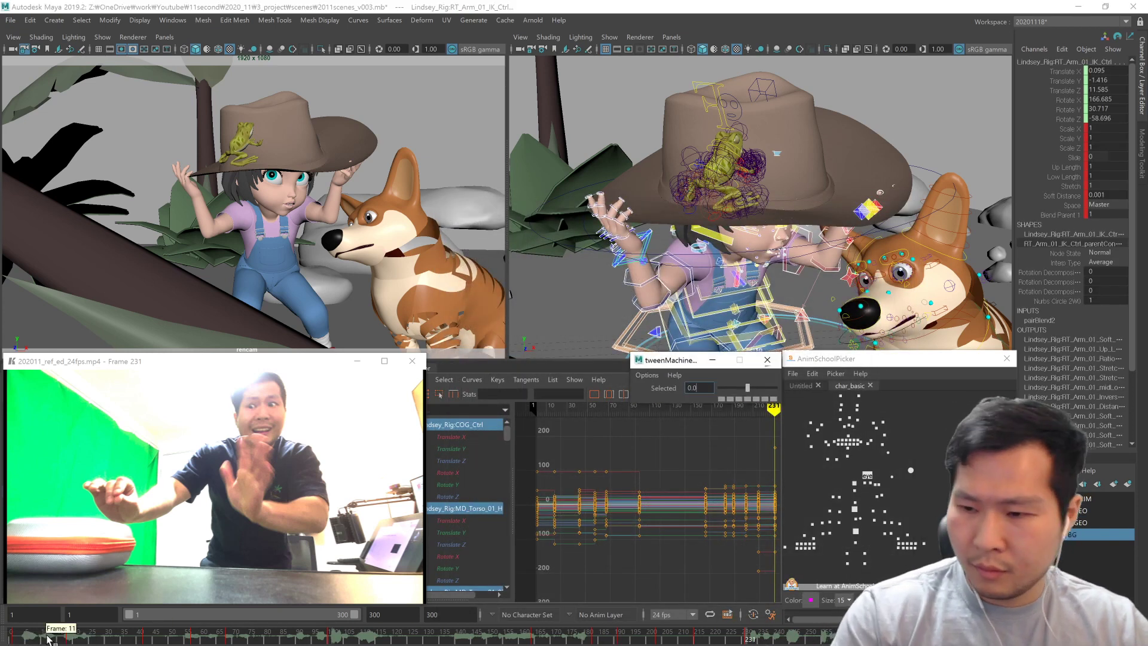
Step: Inspect the channels of the inner and outer hat controls to find which one carries the head constraint
click(871, 376)
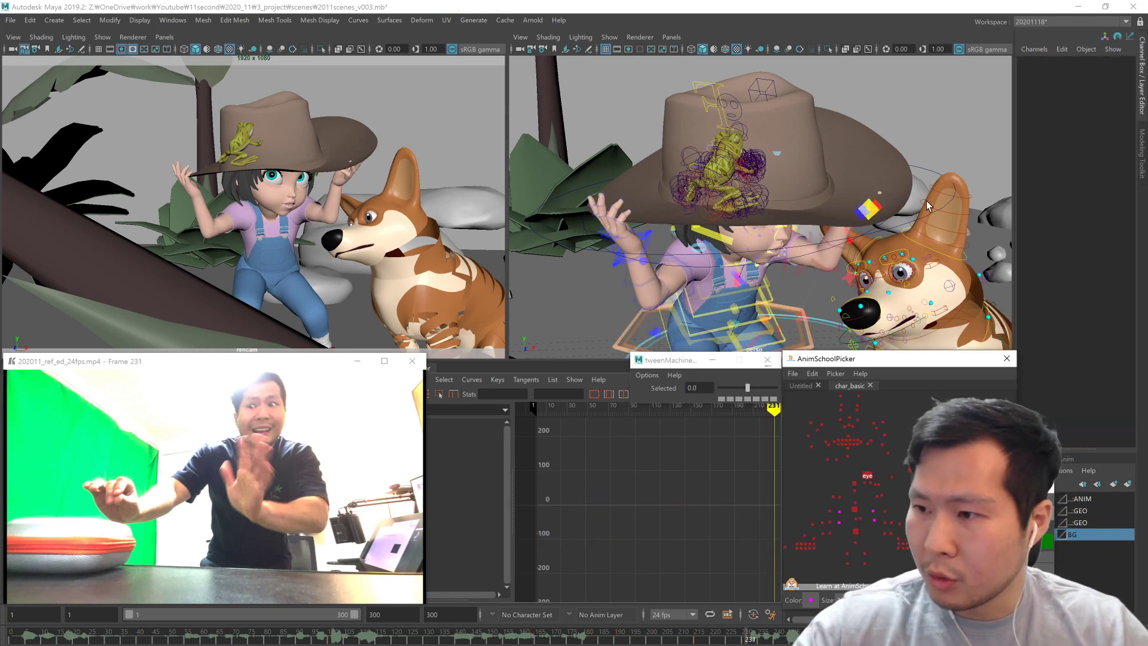
click(927, 222)
click(842, 246)
key(ctrl+z)
key(w)
alt+drag(831, 267, 826, 273)
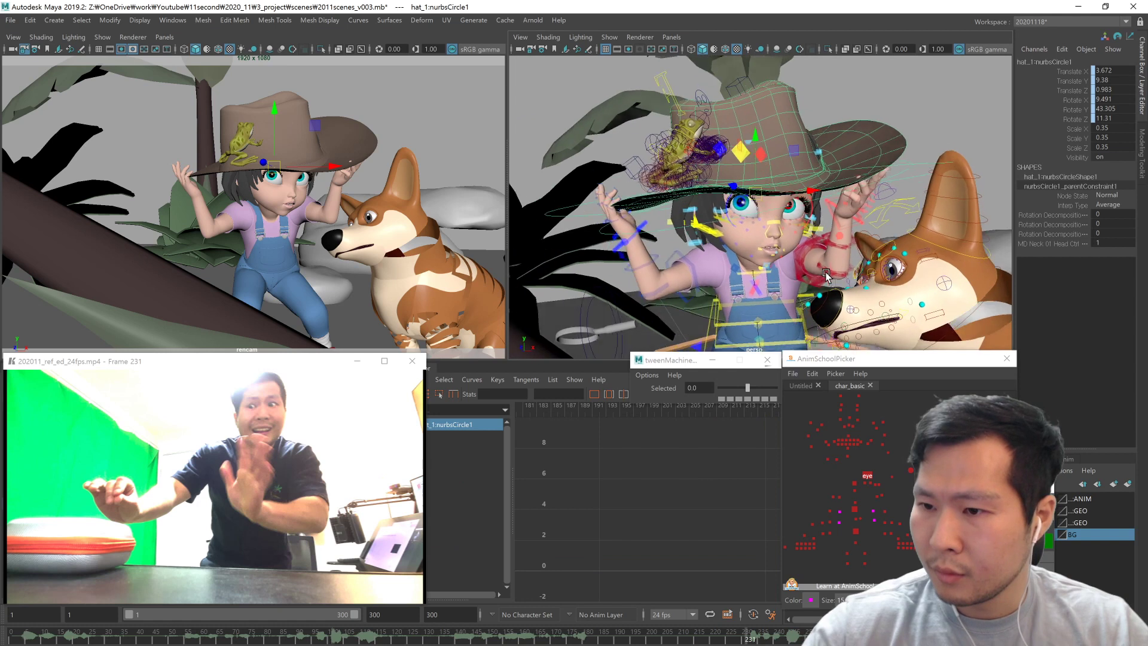
click(675, 230)
click(676, 229)
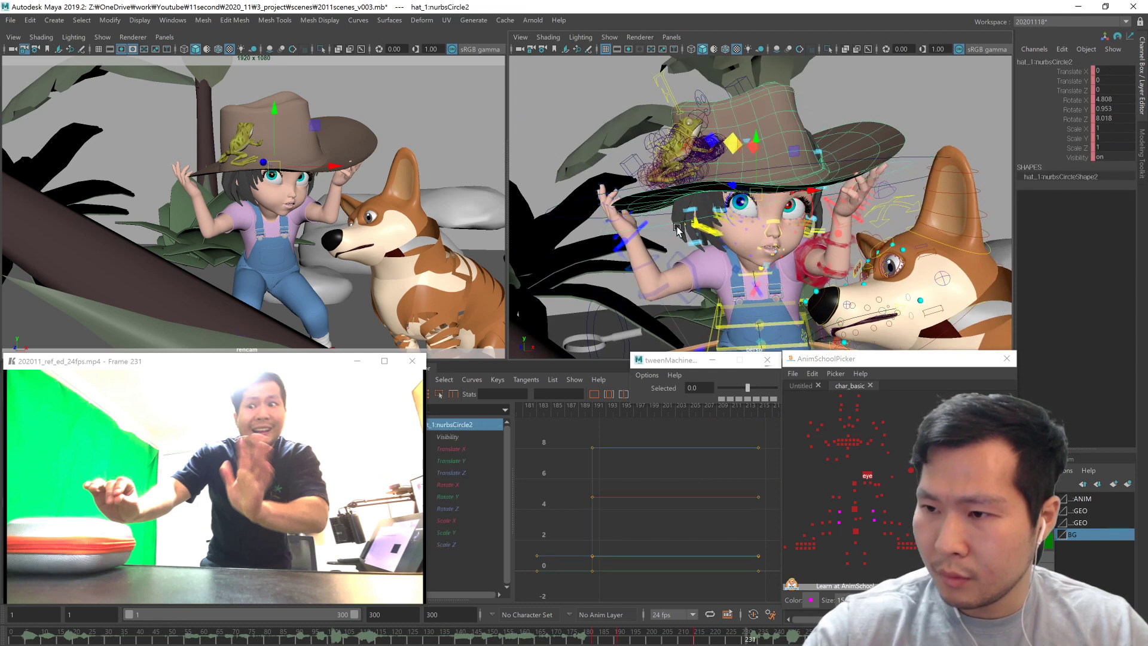
click(921, 161)
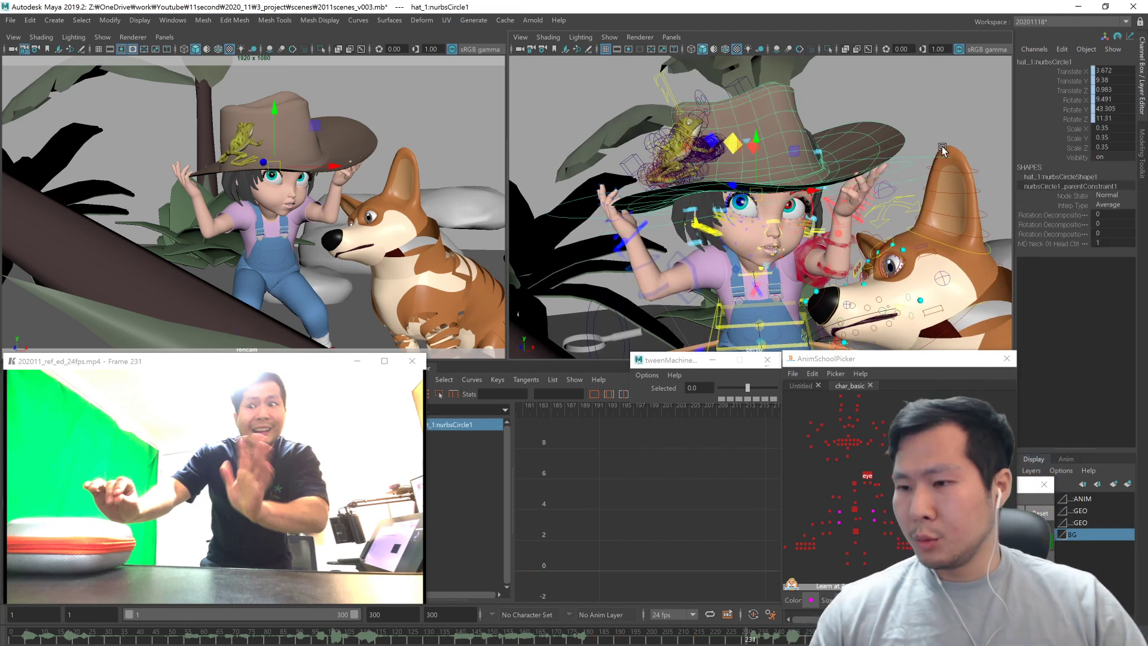
Step: Try lowering the outer hat control's MD Neck 01 Head Ctrl constraint weight to 0, and undo the change
alt+drag(942, 146, 805, 275)
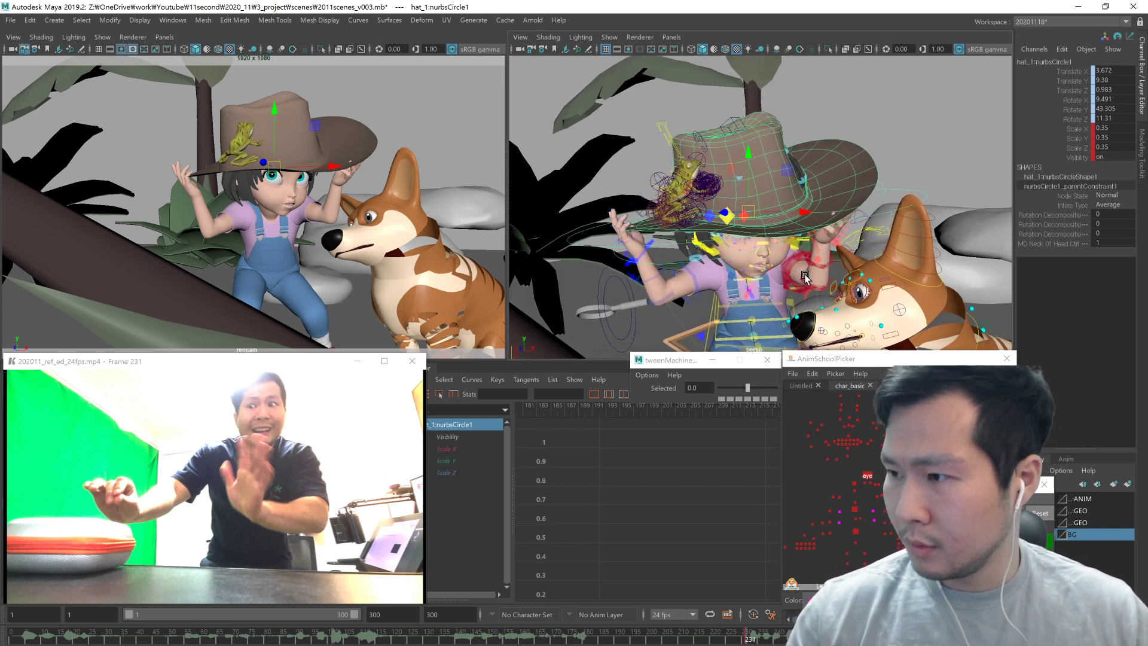
alt+drag(821, 320, 792, 295)
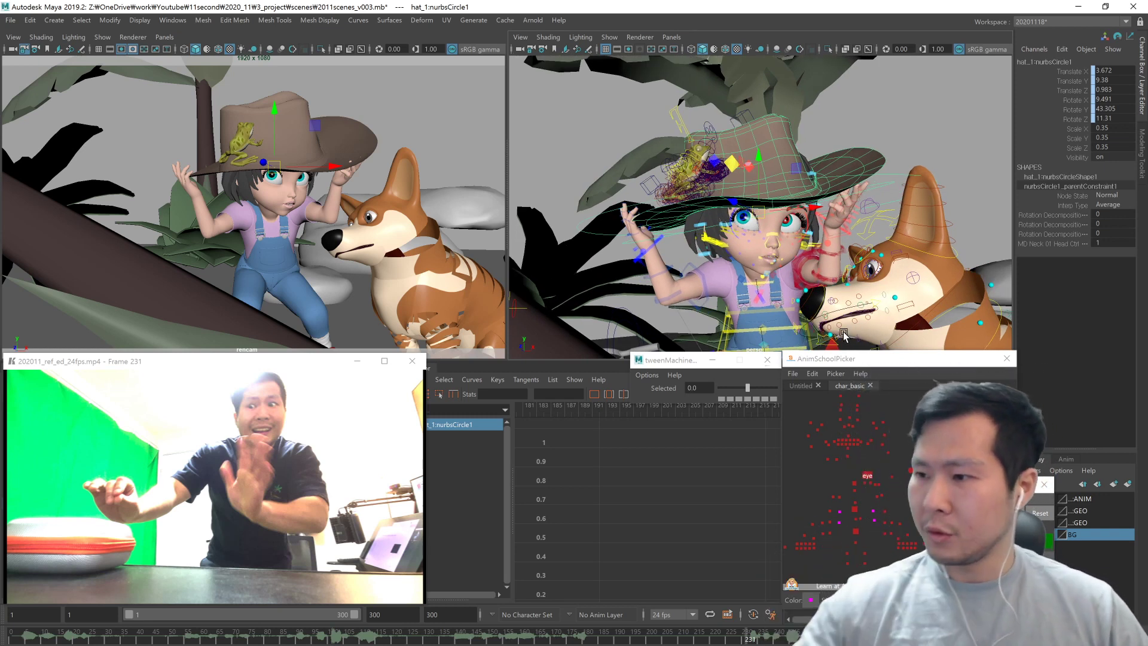
alt+drag(824, 244, 841, 258)
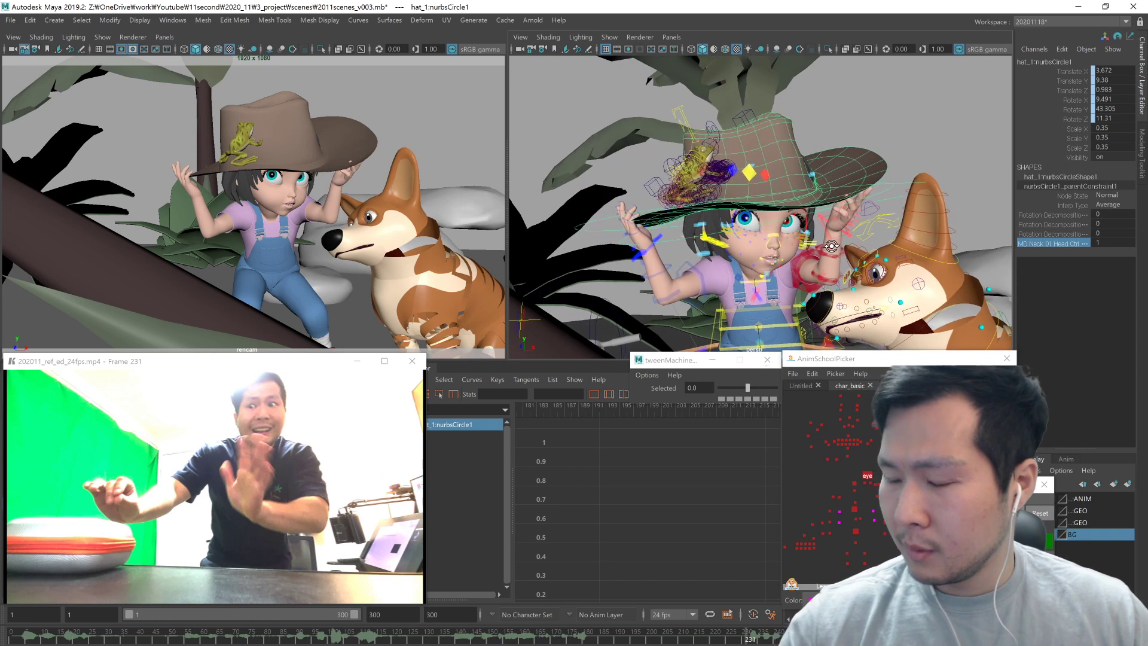
middle_drag(843, 291, 807, 293)
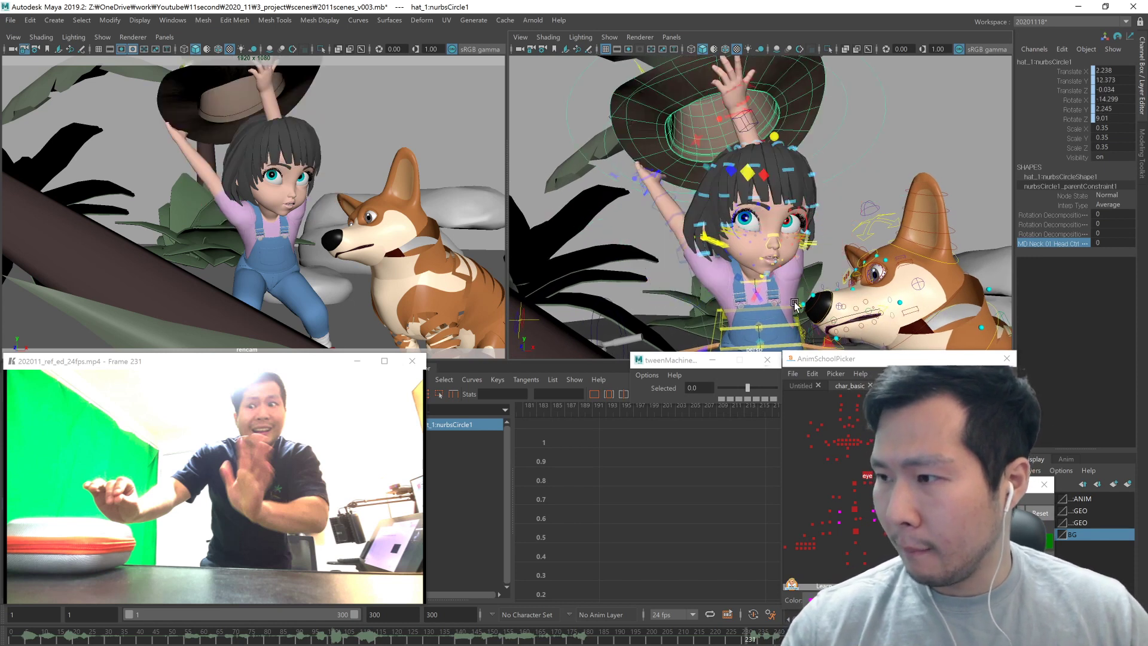
key(ctrl+z)
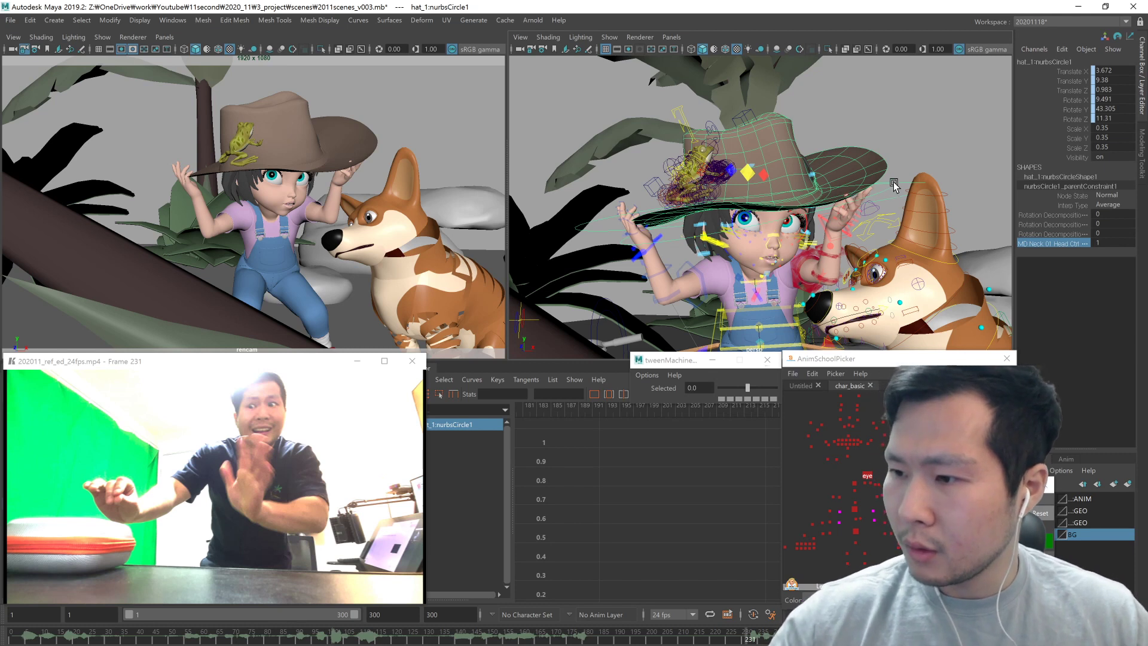
Step: Expand the hat_1:hat hierarchy and delete nurbsCircle1_parentConstraint1 from the outer hat control
click(360, 366)
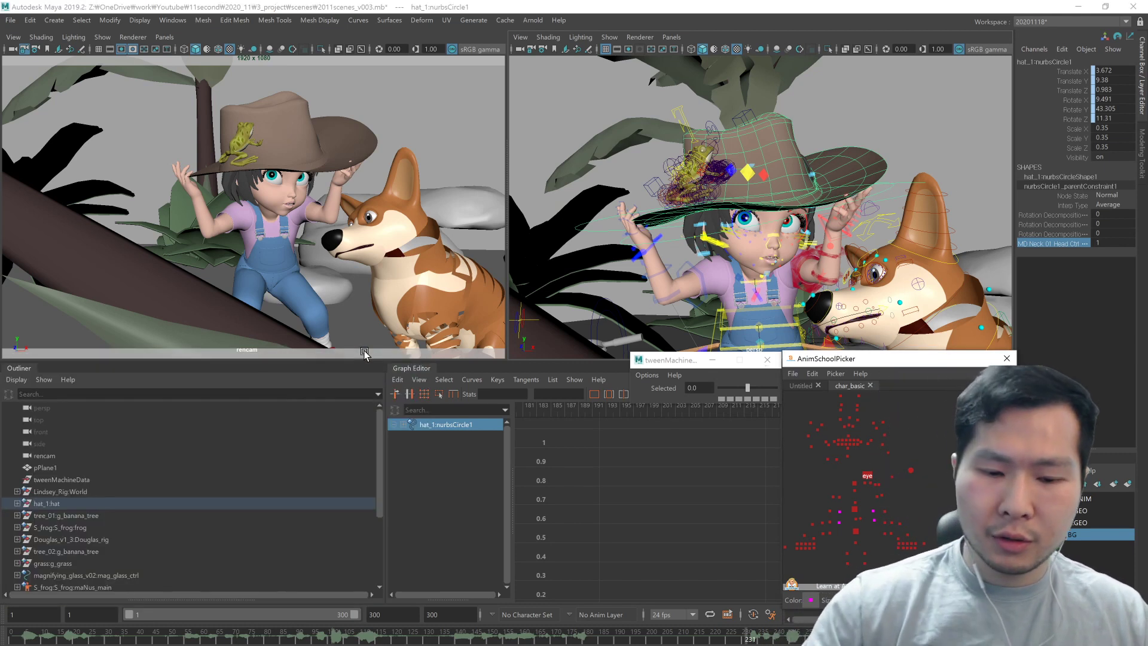
click(17, 504)
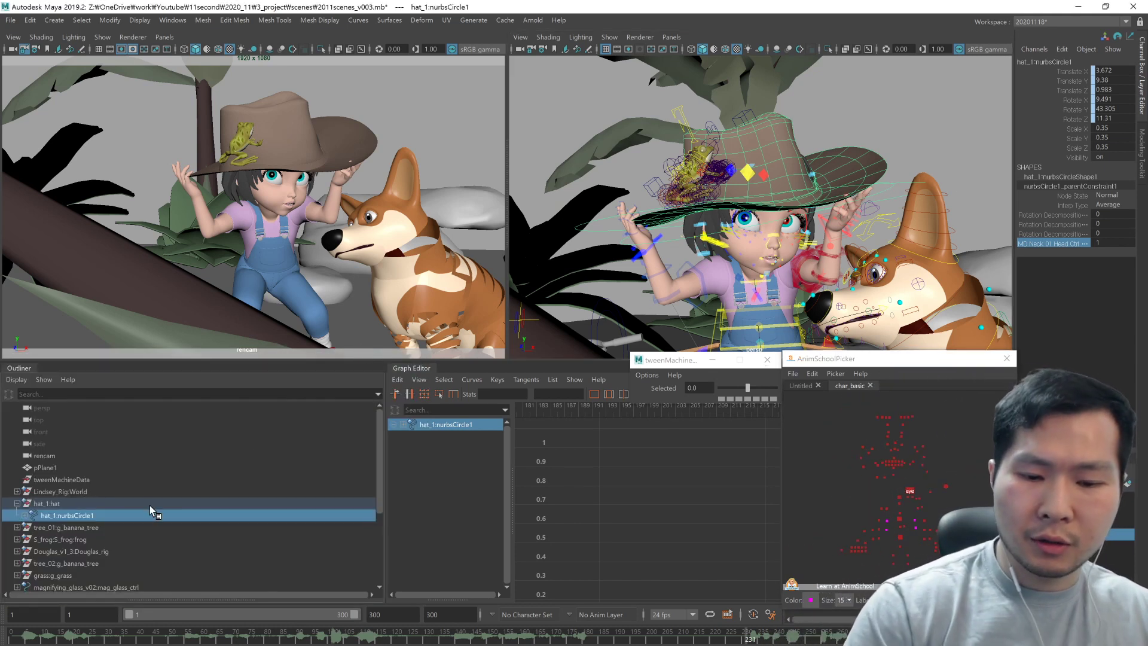
click(90, 563)
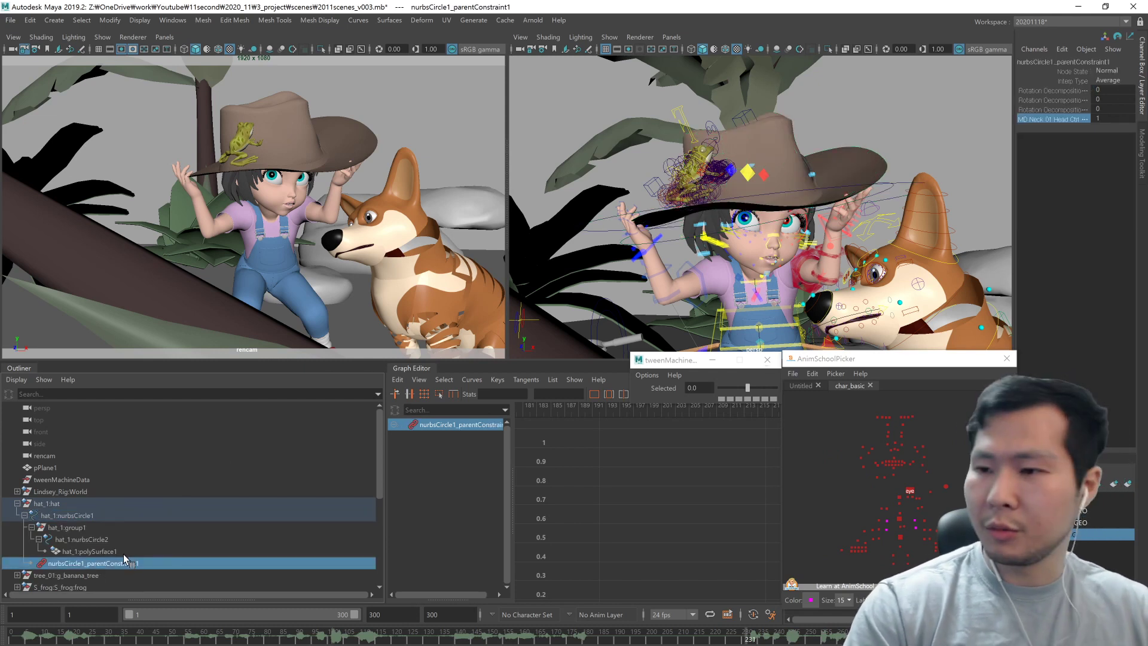
key(Delete)
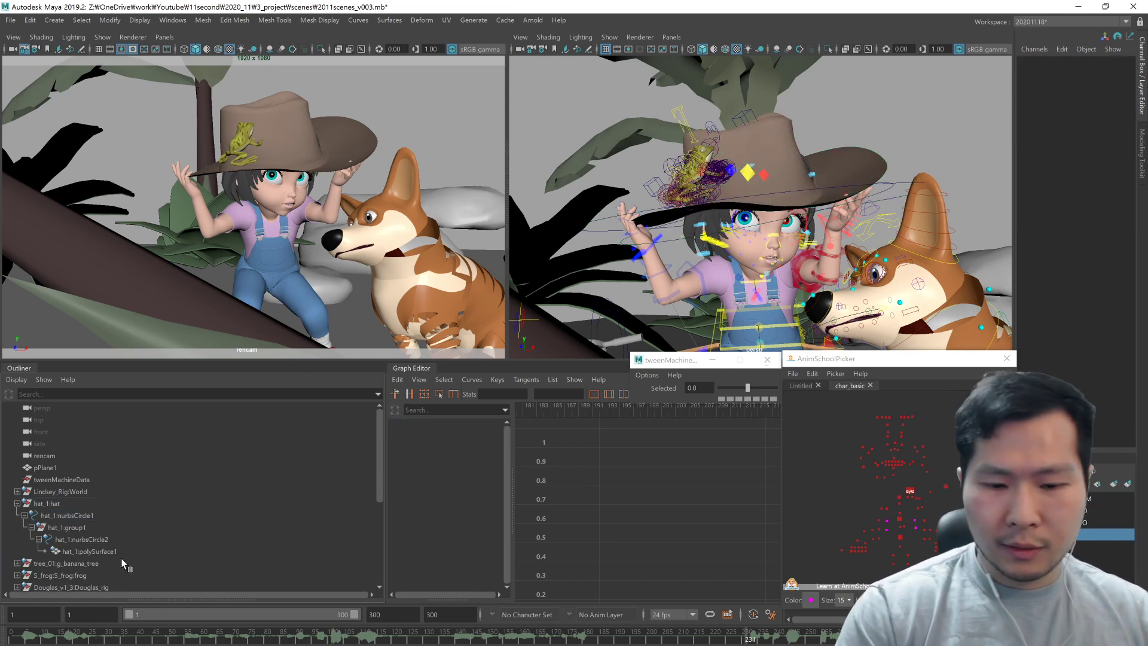
Step: Select the outer hat control hat_1:nurbsCircle1 and key all its channels at frame 231
click(107, 537)
click(107, 516)
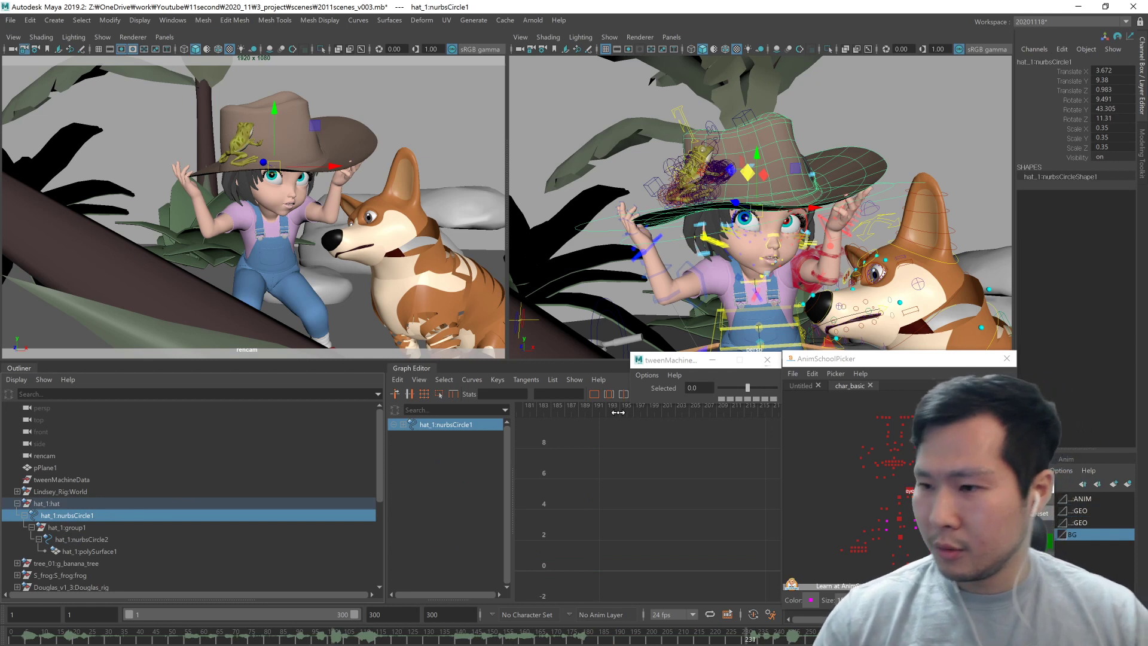
mouse_move(814, 268)
alt+mouse_down()
mouse_move(861, 266)
mouse_move(834, 276)
alt+mouse_up()
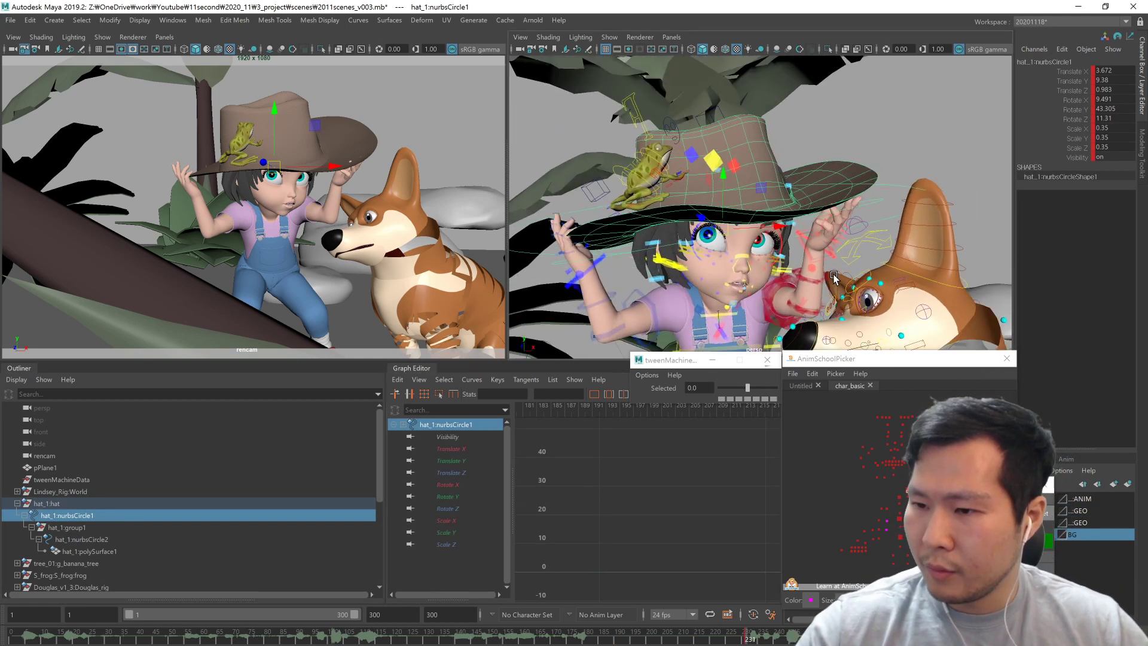
alt+middle_drag(813, 275, 827, 270)
alt+drag(827, 270, 806, 272)
Step: Parent-constrain the outer hat control to the girl's head control with Maintain offset on, and select the hat's Blend Parent 1 channel
click(899, 496)
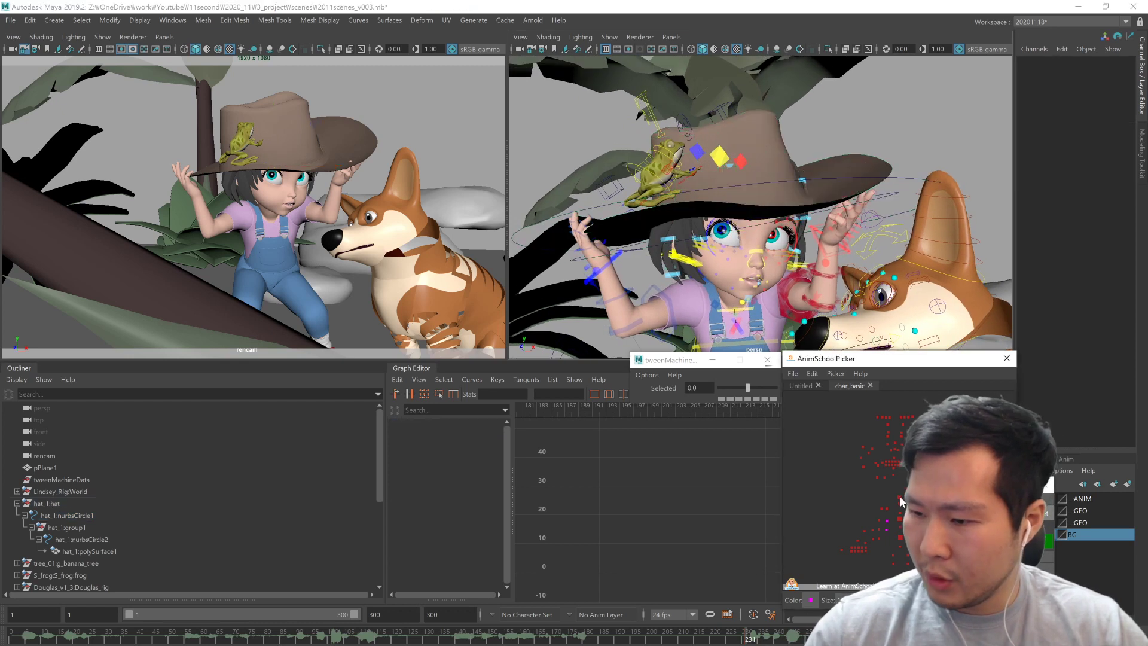
click(908, 190)
right_drag(936, 265, 887, 308)
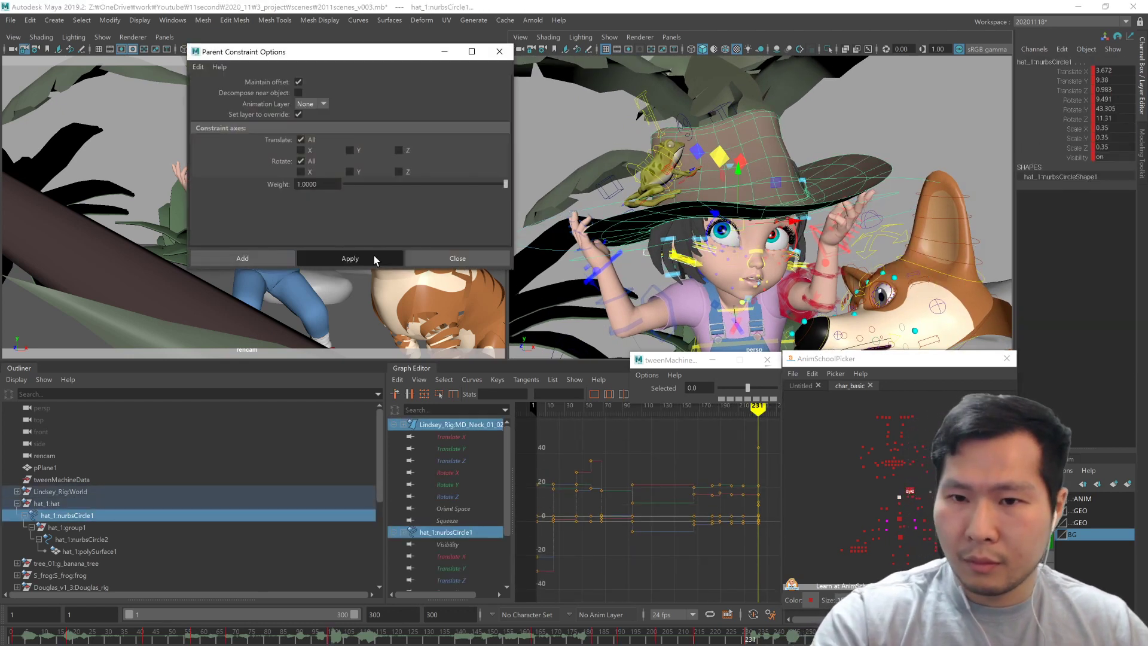
click(376, 259)
click(453, 262)
click(1070, 168)
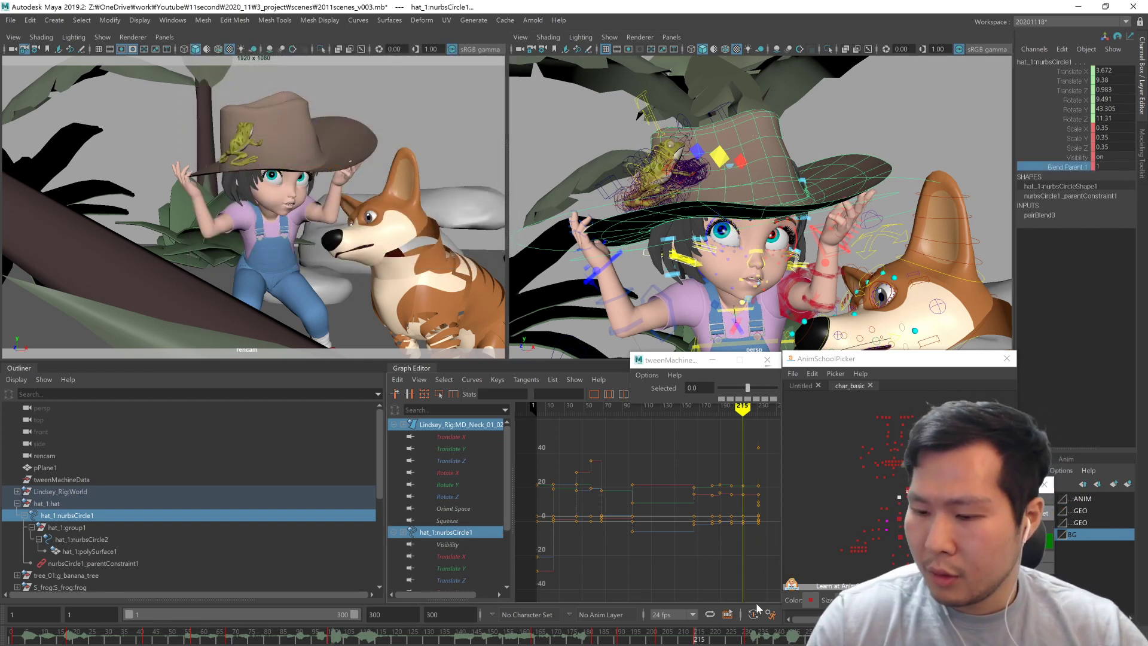
Step: Set the outer hat control's Blend Parent 1 to 0 at frame 231 with automatic keying on
key(.)
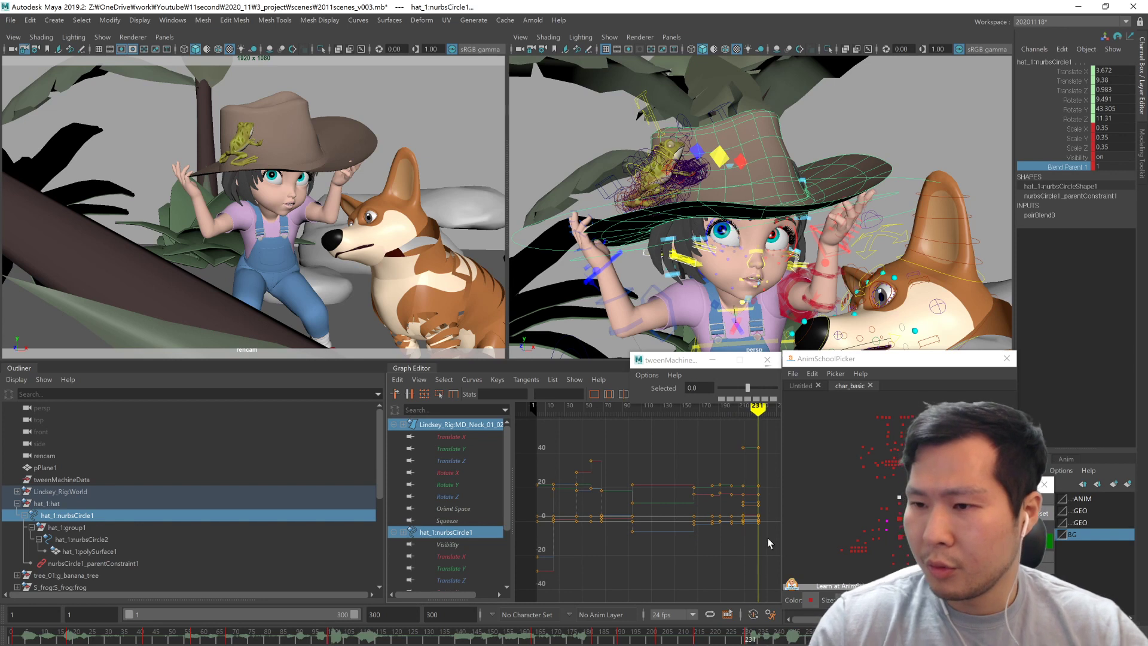
middle_drag(856, 292, 823, 296)
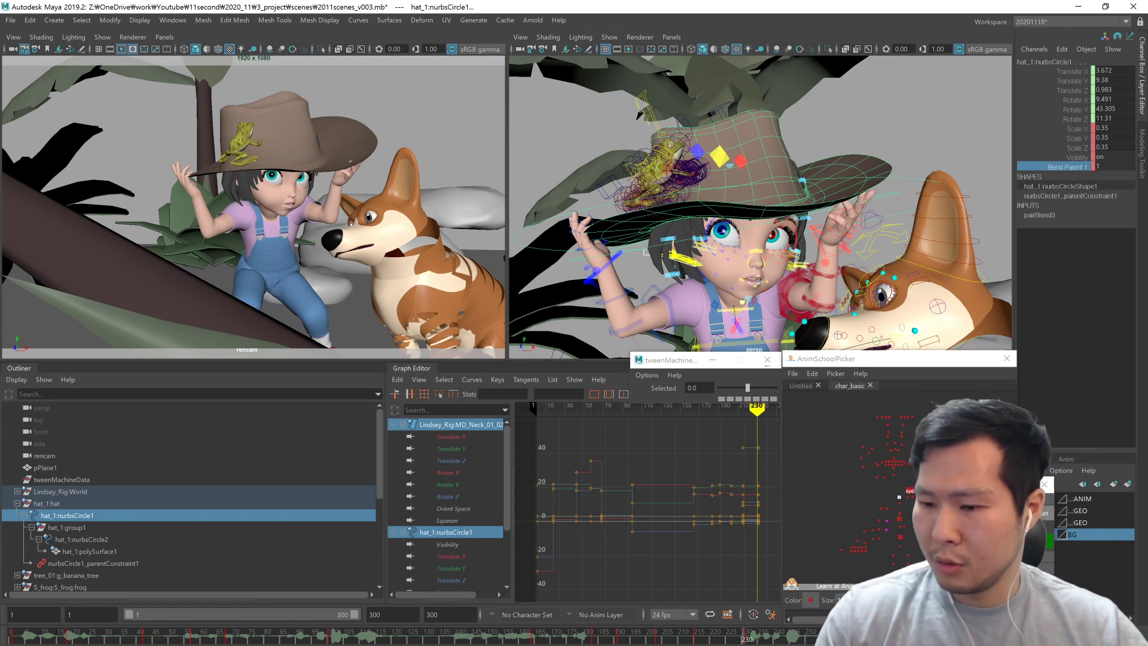
mouse_move(861, 239)
alt+mouse_down()
mouse_move(820, 281)
mouse_move(837, 257)
alt+mouse_up()
key(.)
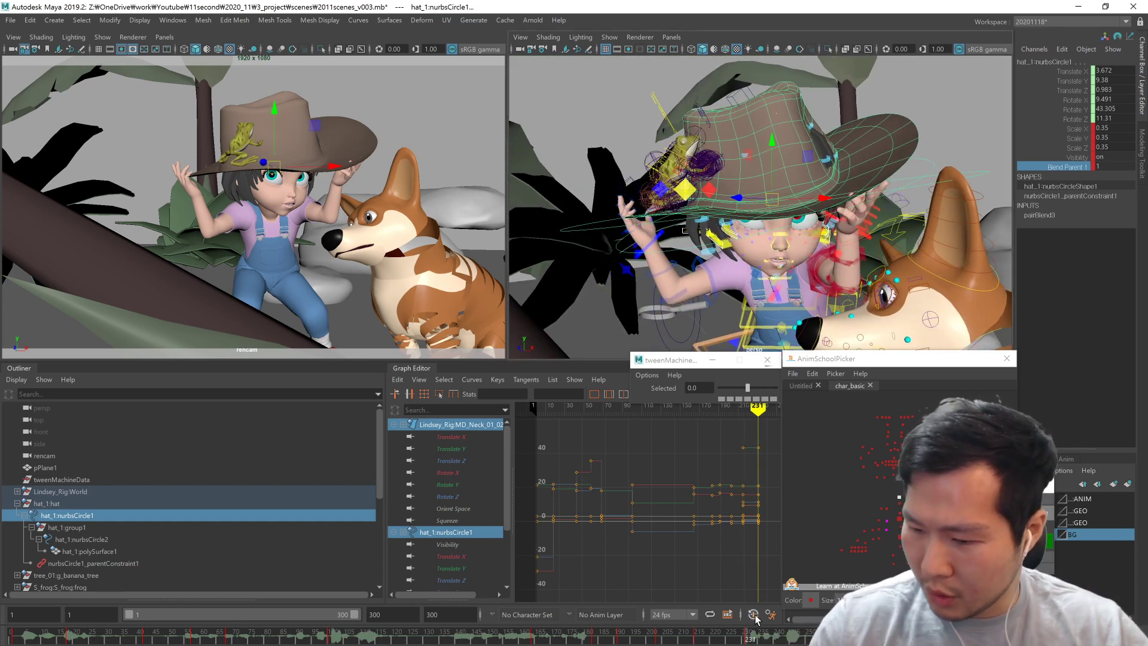
click(1116, 167)
text(0)
key(Return)
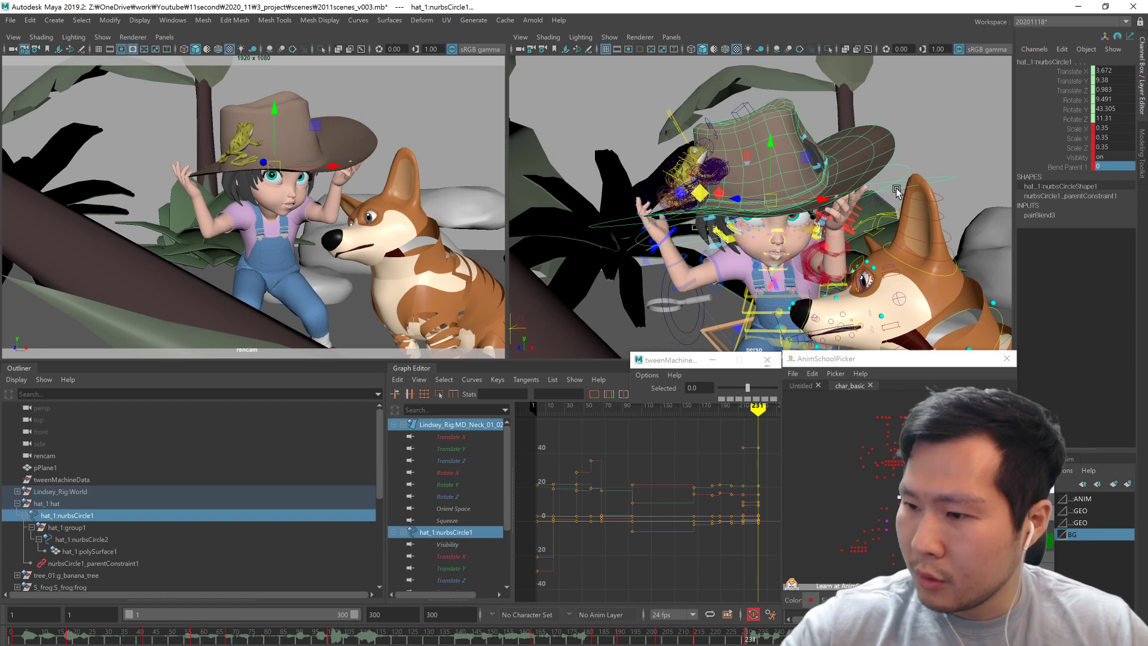
Step: Pose the inner hat control hat_1:nurbsCircle2 away from its head position at frame 231
click(900, 496)
key(e)
drag(801, 245, 905, 176)
key(ctrl+z)
click(904, 175)
key(w)
mouse_move(829, 276)
alt+mouse_down()
mouse_move(807, 281)
mouse_move(832, 284)
alt+mouse_up()
middle_drag(833, 286, 792, 306)
alt+drag(792, 306, 831, 304)
Step: At frame 215, reveal the right arm IK control in the hierarchy and delete RT_Arm_01_IK_Ctrl_parentConstraint1
key(comma)
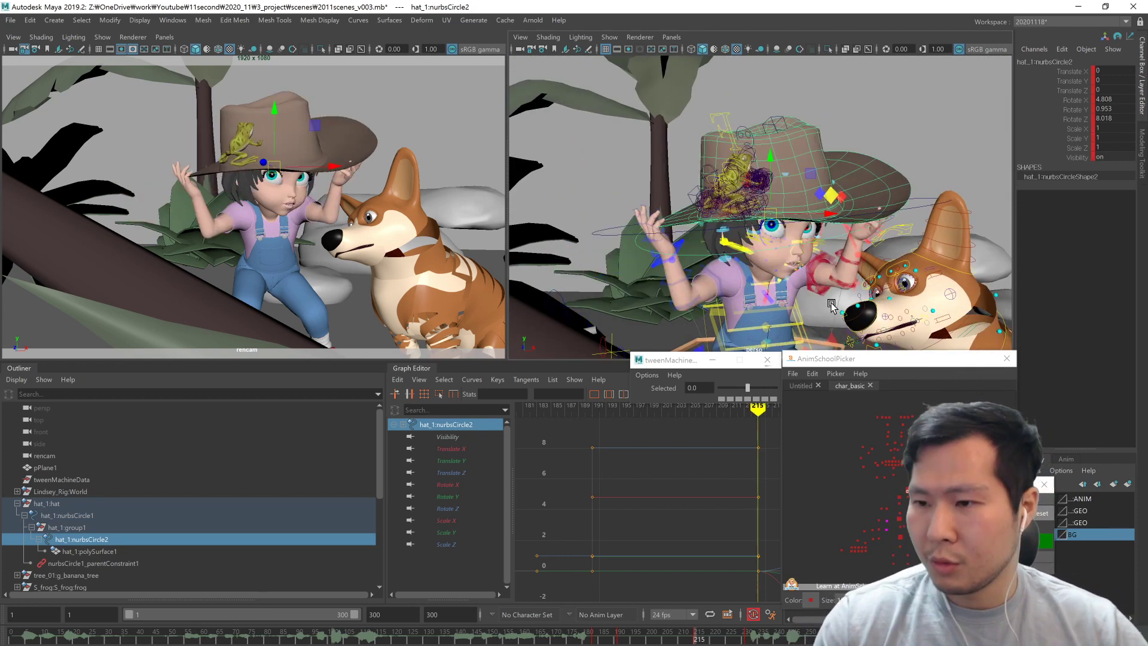
alt+drag(740, 312, 742, 302)
click(705, 279)
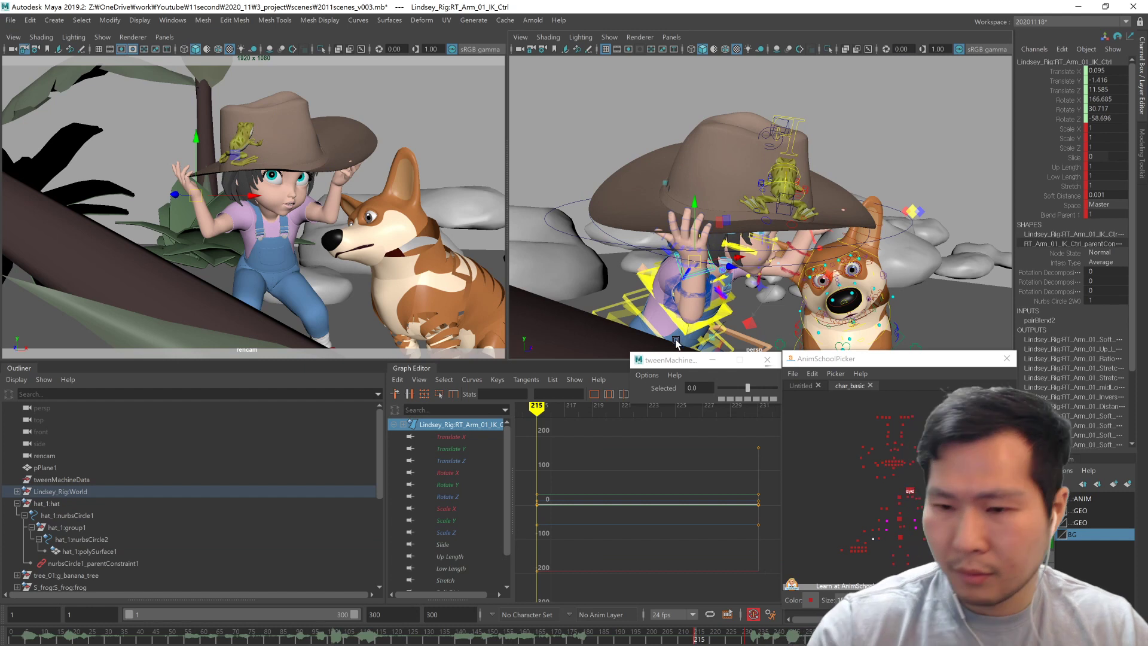
key(f)
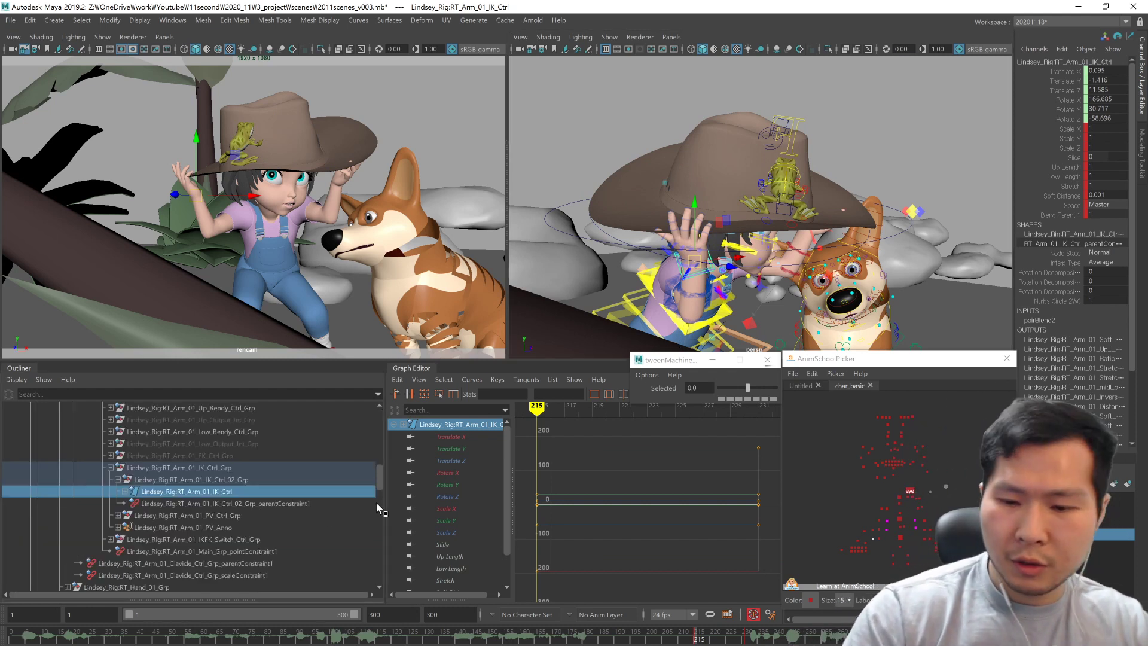
click(125, 492)
click(189, 517)
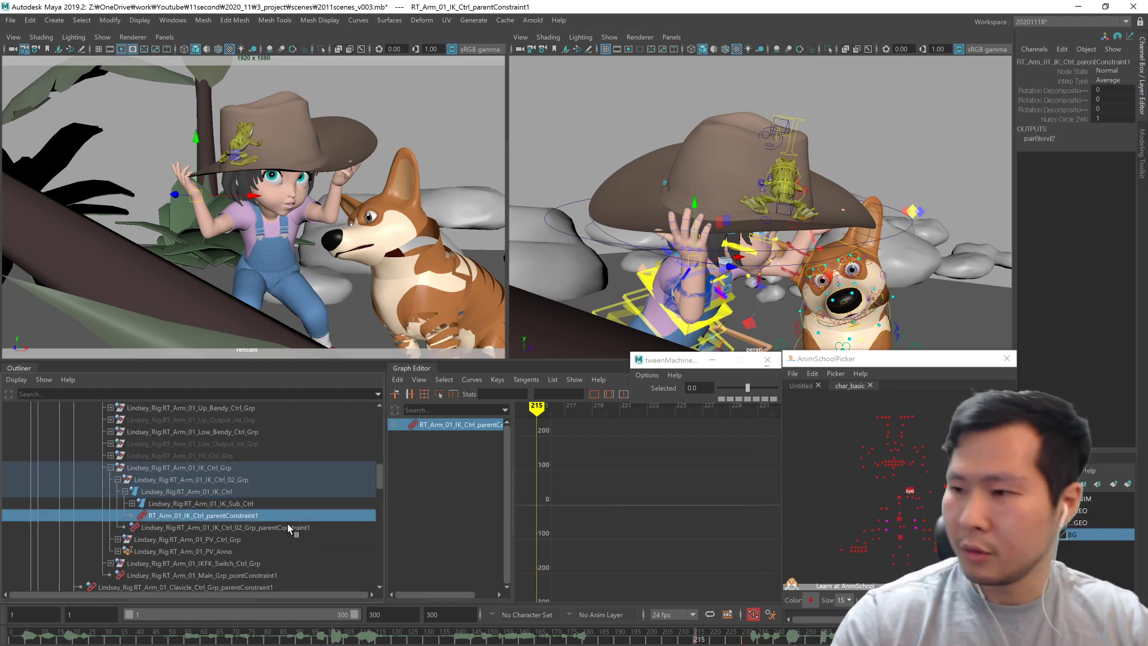
key(Delete)
Step: Reposition and rotate the right arm IK control at the hat brim, to about Translate -0.95, -1.11, 9.35 and Rotate -166.4, 0.8, -55.5
click(705, 283)
alt+drag(704, 321, 739, 341)
middle_drag(739, 321, 632, 318)
key(e)
alt+drag(658, 328, 622, 308)
key(w)
middle_drag(671, 317, 663, 314)
alt+drag(669, 290, 800, 239)
alt+drag(887, 225, 809, 290)
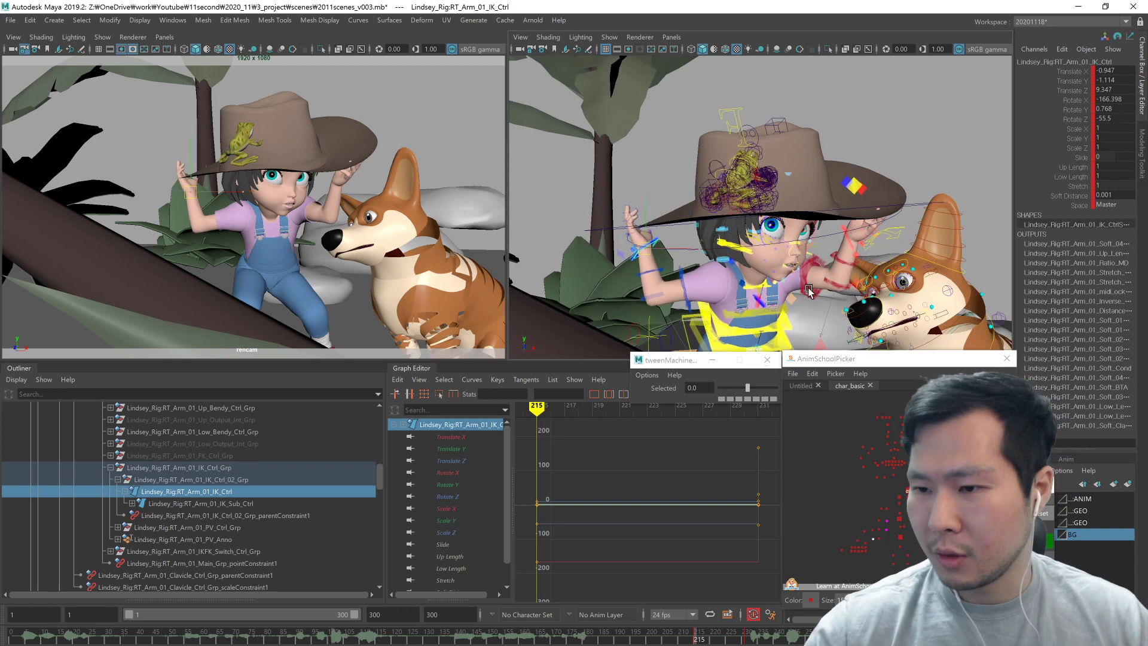
Step: Try parent-constraining the right arm IK control to the outer hat control with Maintain offset on, and select its Blend Parent 1 channel
alt+drag(626, 263, 598, 224)
click(601, 216)
click(602, 228)
shift+click(637, 257)
alt+drag(638, 257, 675, 320)
key(space)
click(648, 336)
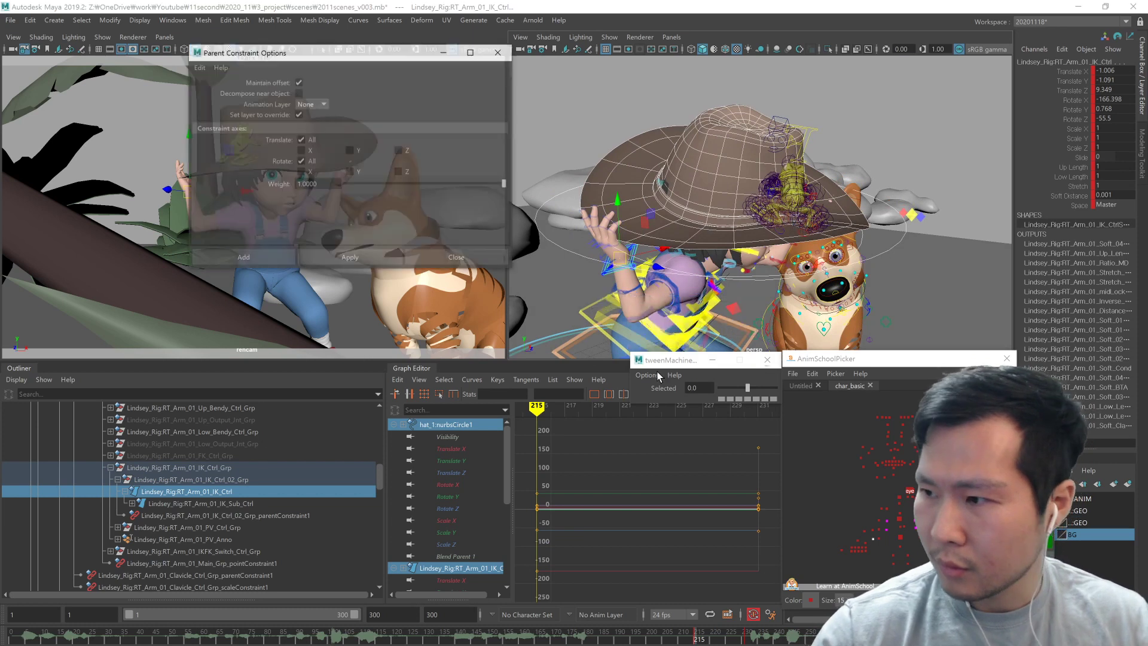
click(317, 259)
click(445, 259)
click(1061, 215)
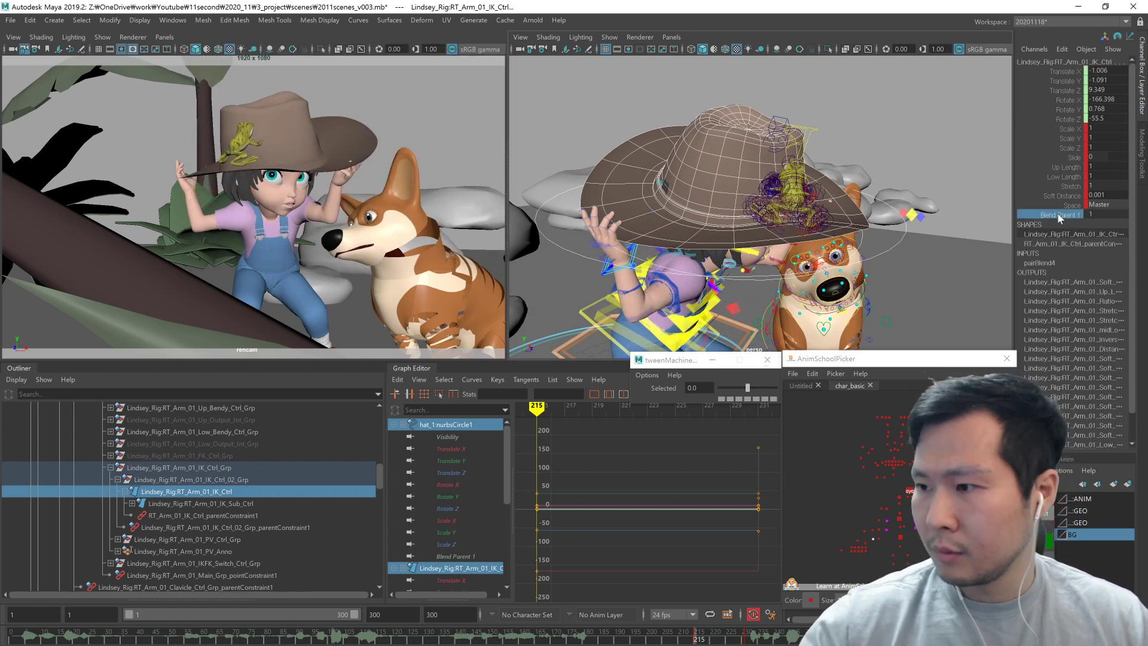
Step: Step through the frames around 213 to 215 to examine how the hands meet the hat
drag(699, 639, 753, 627)
key(comma)
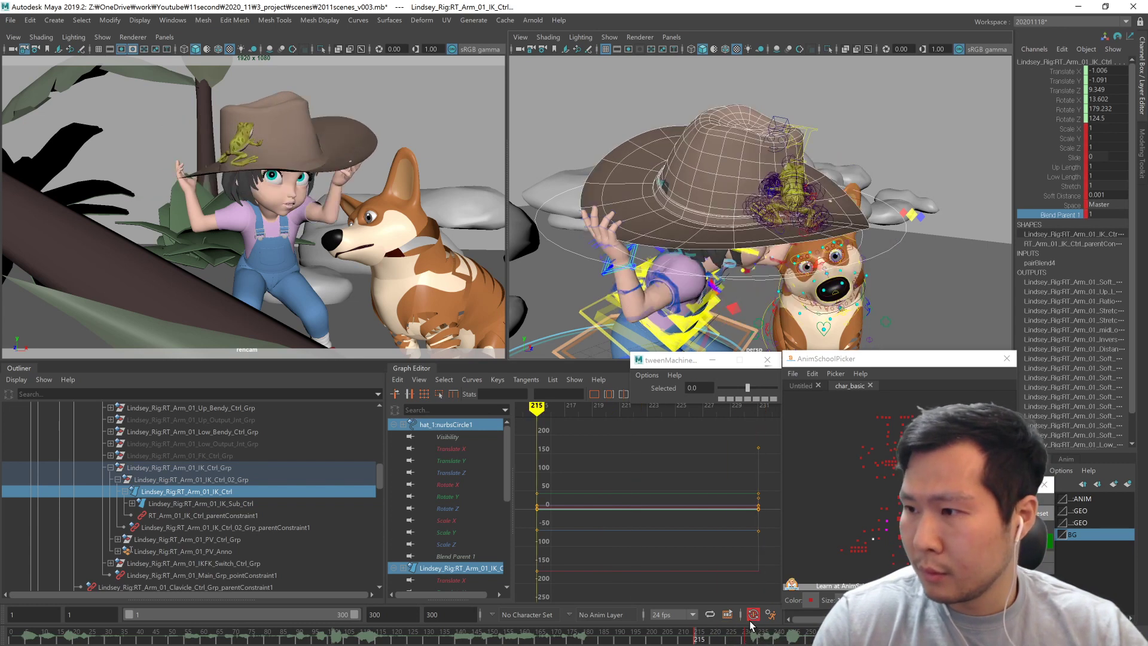
key(alt+comma)
key(alt+period)
mouse_move(688, 640)
mouse_down()
mouse_move(717, 639)
mouse_move(685, 643)
mouse_up()
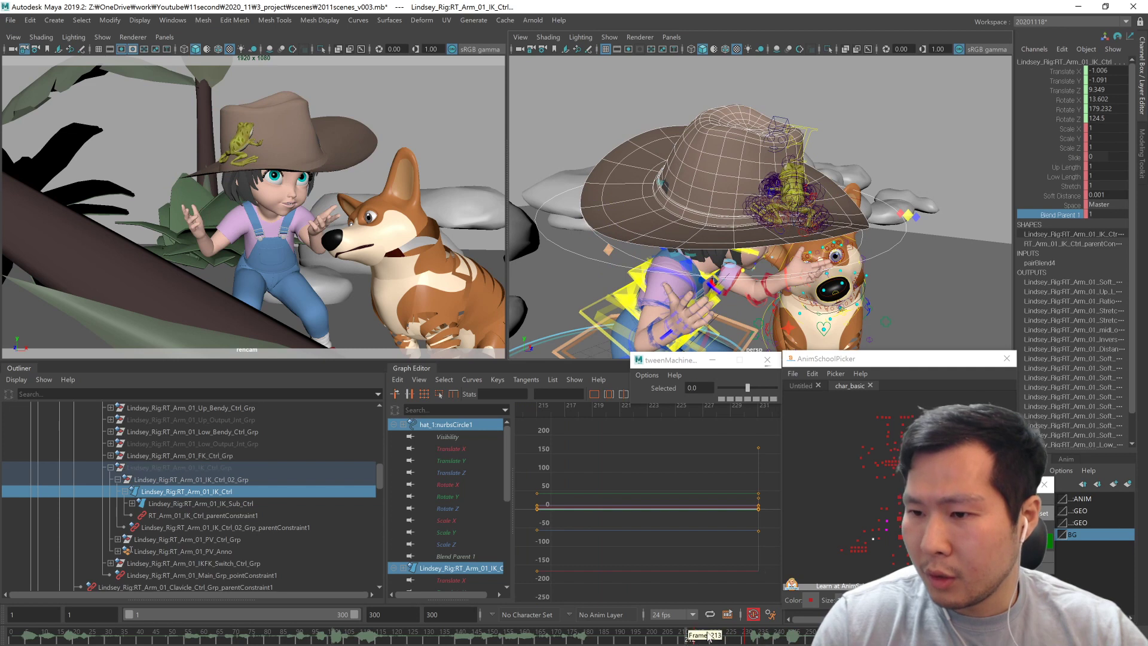
key(period)
alt+drag(771, 305, 798, 306)
key(period)
key(comma)
key(period)
key(comma)
Step: Undo the right arm IK control's parent constraint to the outer hat control
click(666, 238)
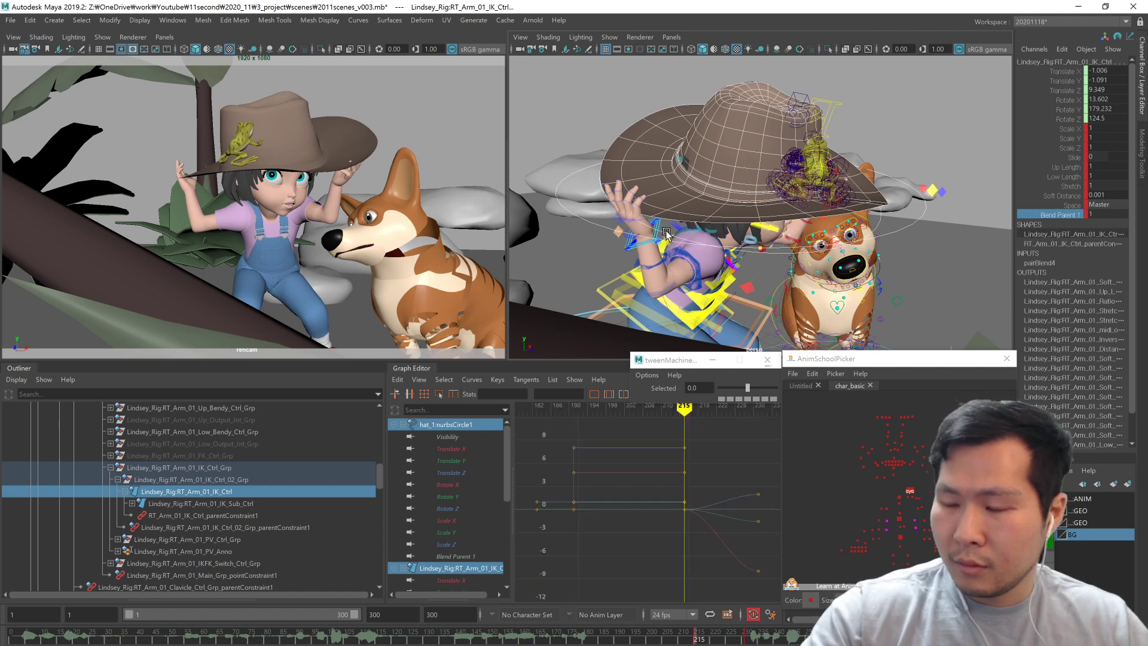
key(w)
shift+click(644, 262)
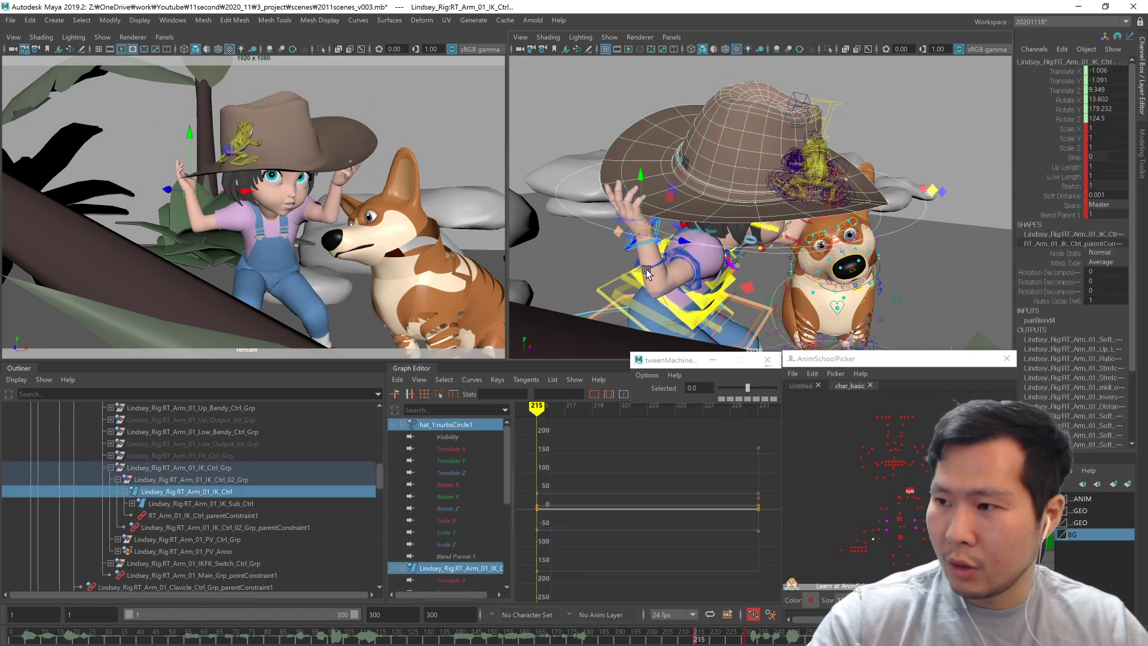
key(ctrl+z)
click(675, 227)
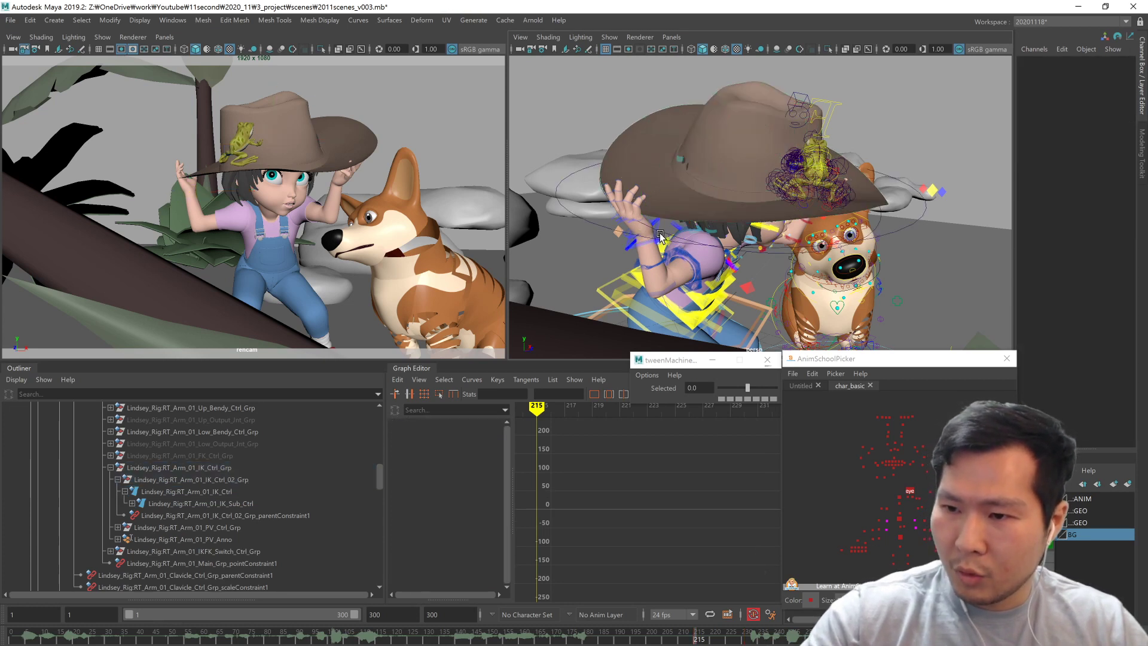
Step: Parent-constrain the right arm IK control to the inner hat control hat_1:nurbsCircle2 with Maintain offset on
click(662, 235)
shift+click(646, 245)
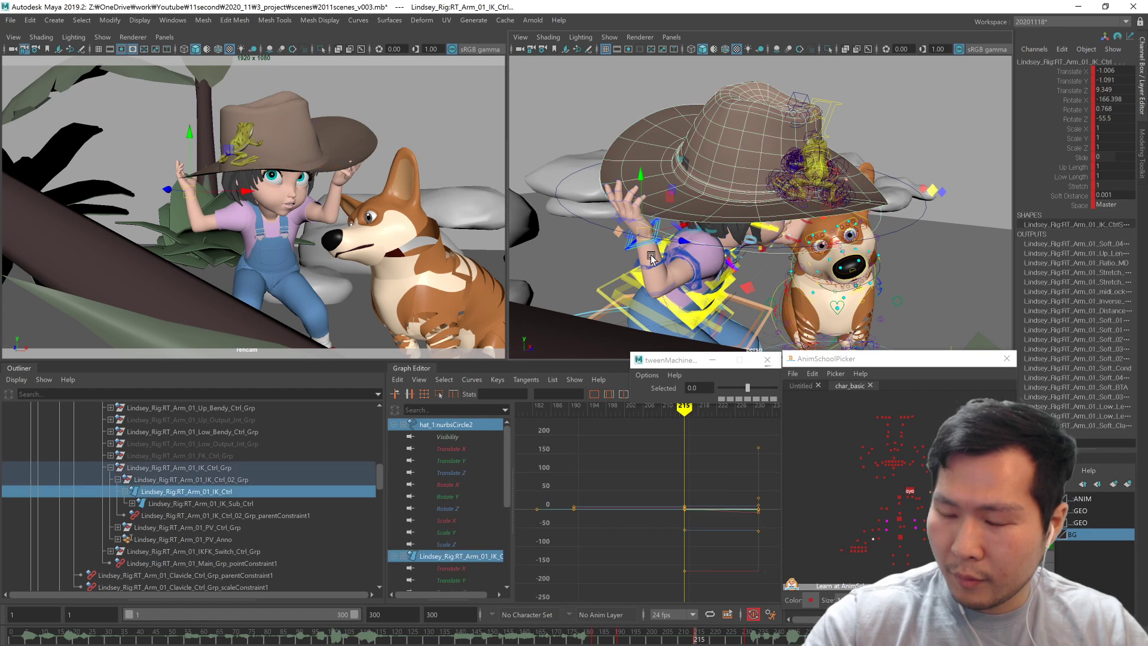
key(space)
click(666, 344)
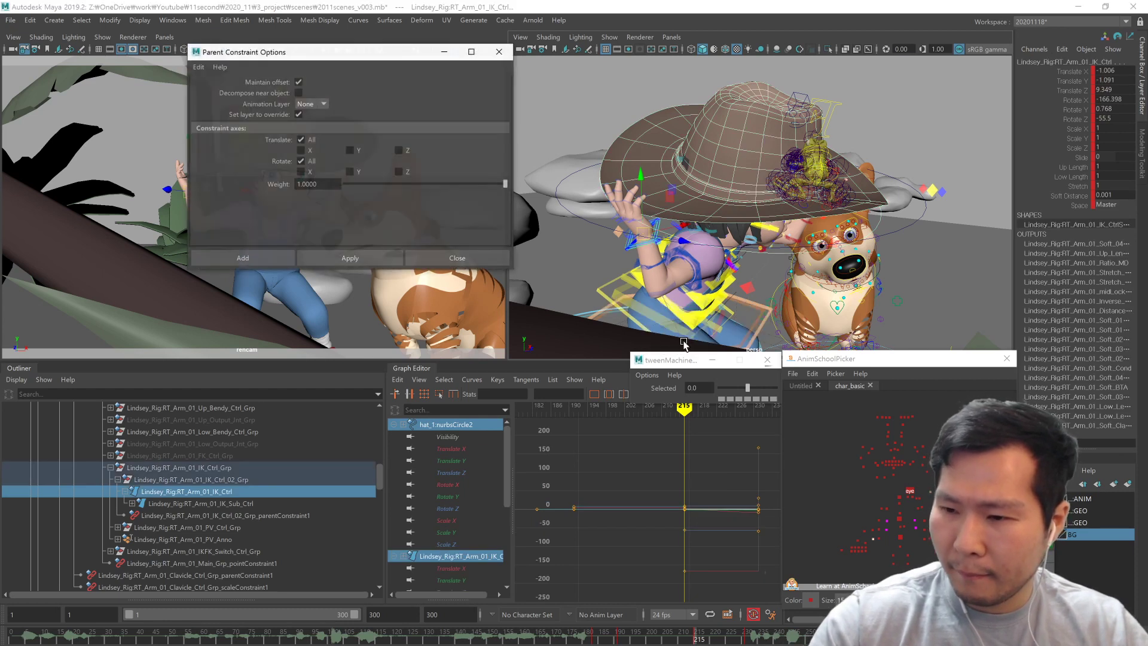
click(383, 262)
click(457, 258)
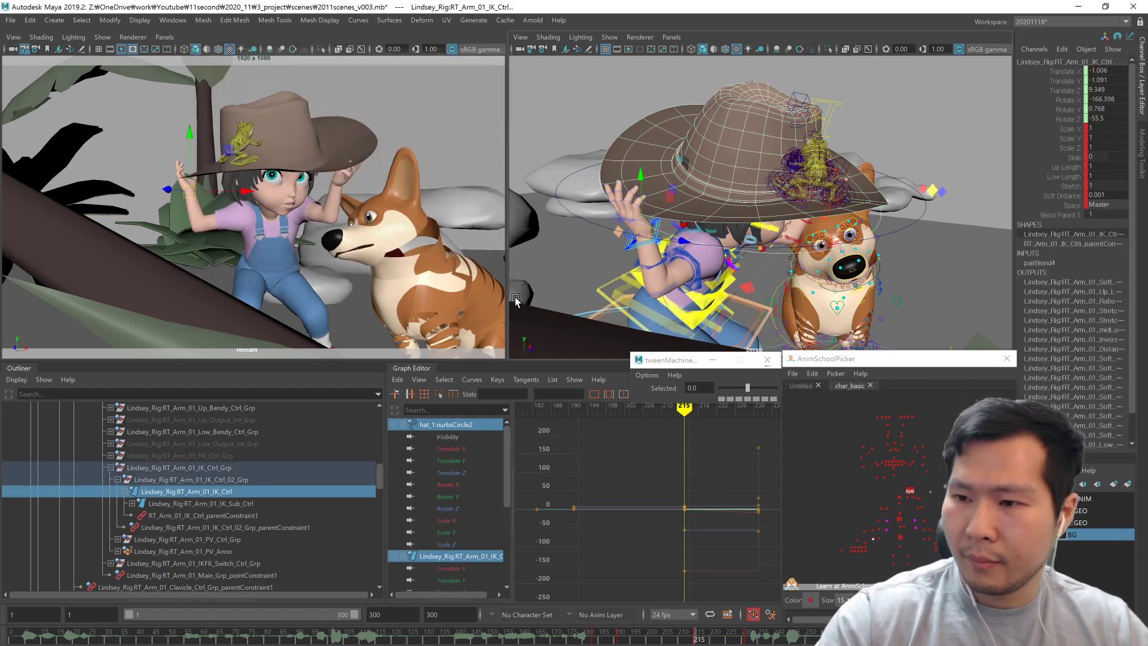
Step: Try moving the inner hat control to test the right hand's constraint, and undo the move
click(784, 259)
middle_drag(790, 276, 792, 307)
key(ctrl+z)
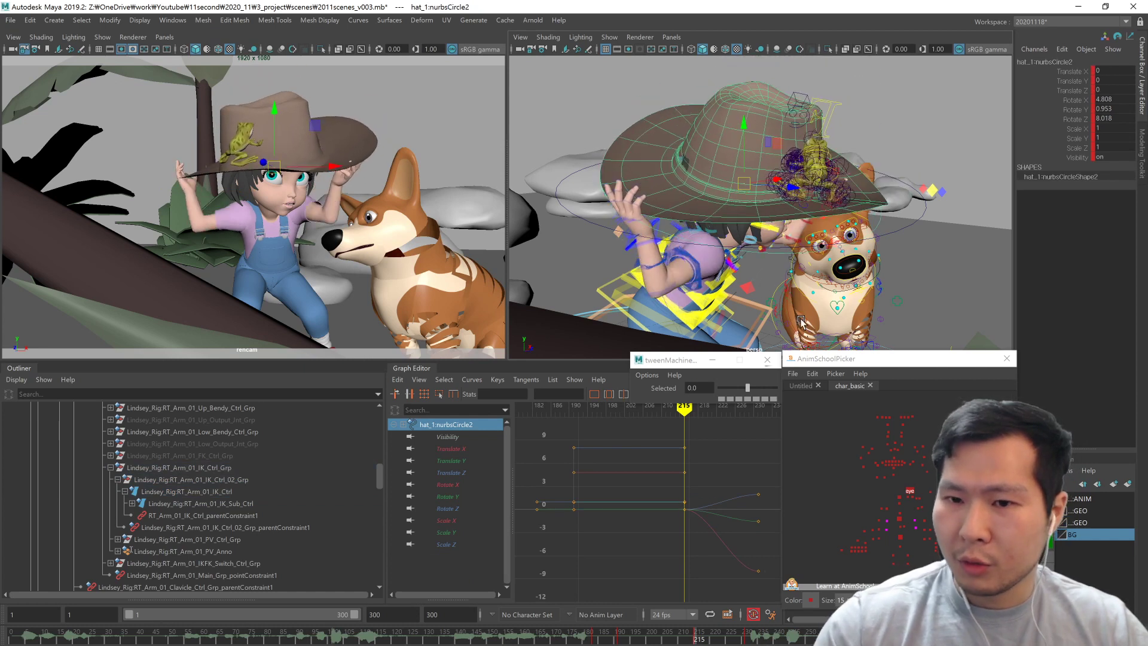
Step: At frame 231, rotate and move the inner hat control to take the hat off the girl's head
drag(745, 620, 740, 633)
alt+drag(856, 289, 725, 251)
key(e)
drag(727, 199, 863, 303)
key(w)
middle_drag(864, 303, 915, 302)
alt+drag(897, 332, 797, 302)
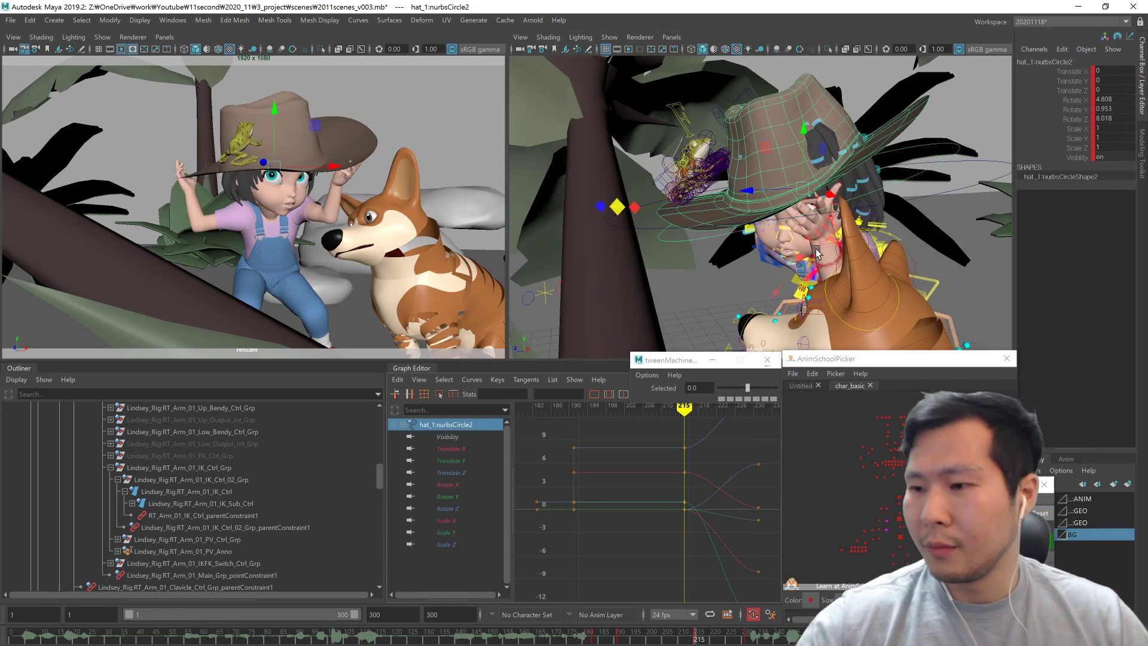
Step: Reveal the left arm IK control in the hierarchy and delete LF_Arm_01_IK_Ctrl_parentConstraint1
key(.)
alt+drag(830, 280, 781, 308)
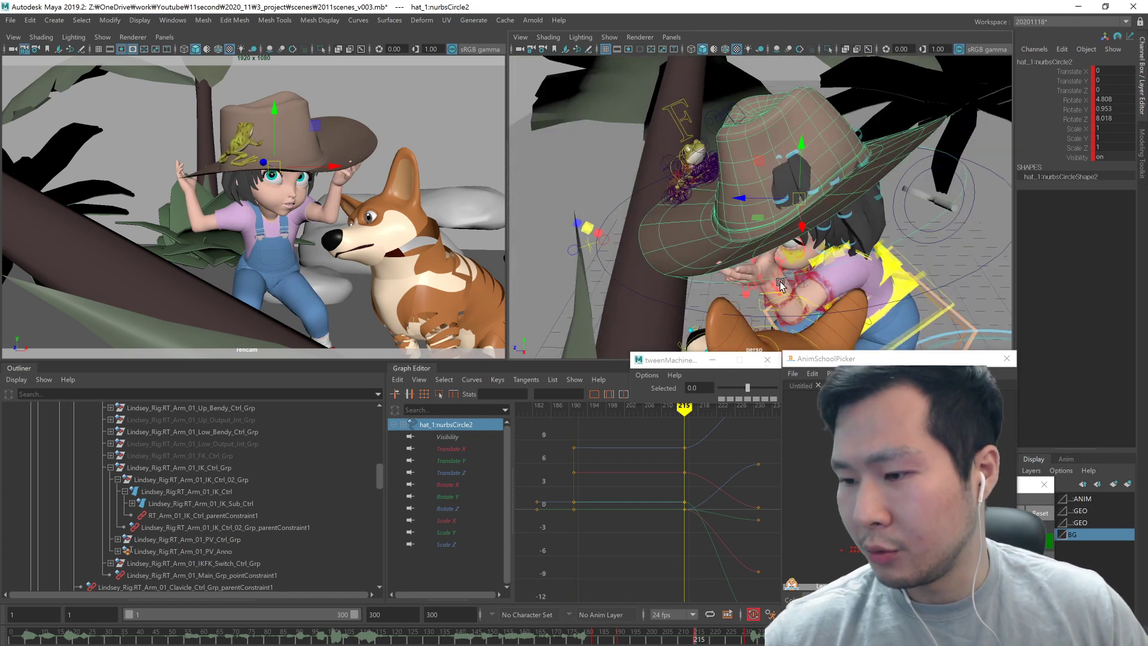
click(777, 292)
key(f)
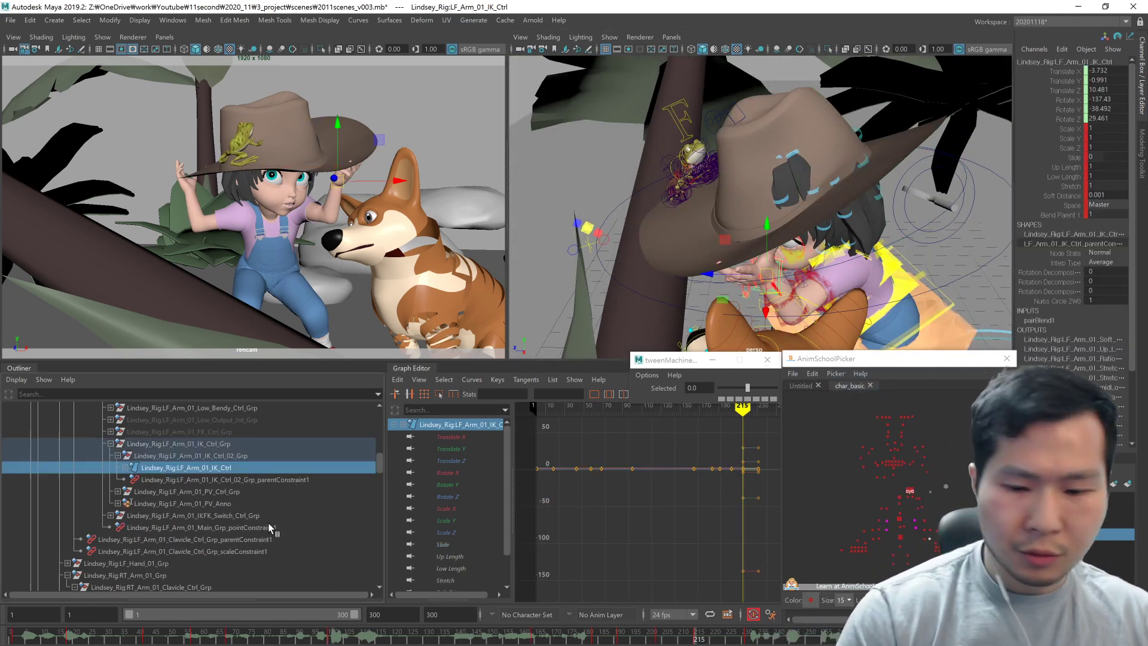
click(125, 467)
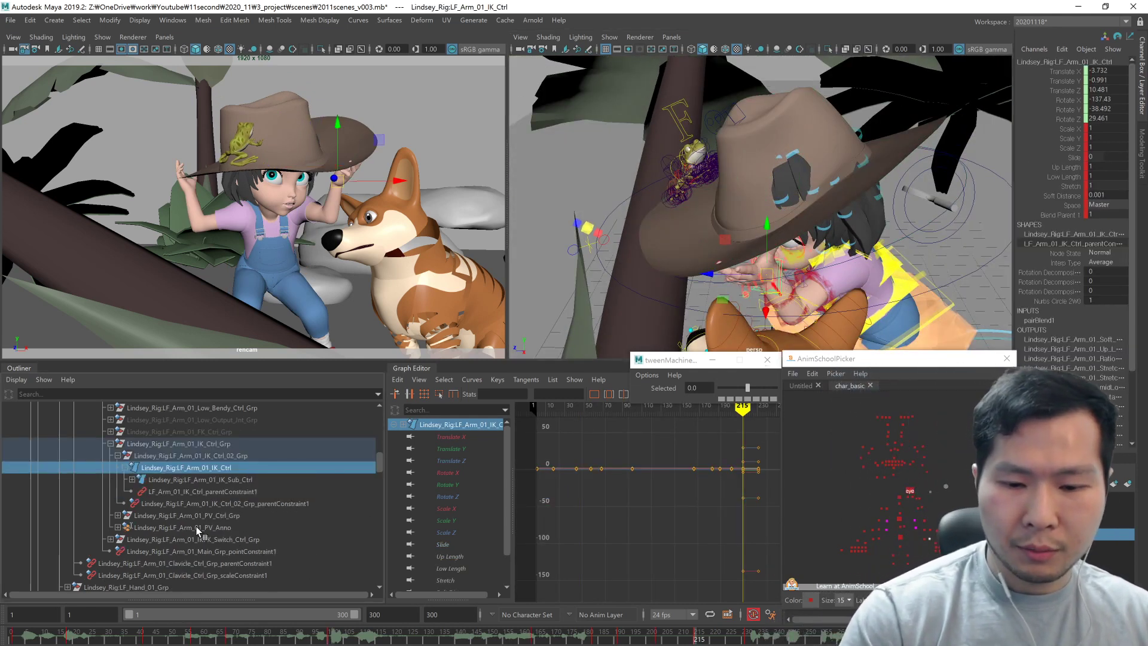
click(213, 492)
key(Delete)
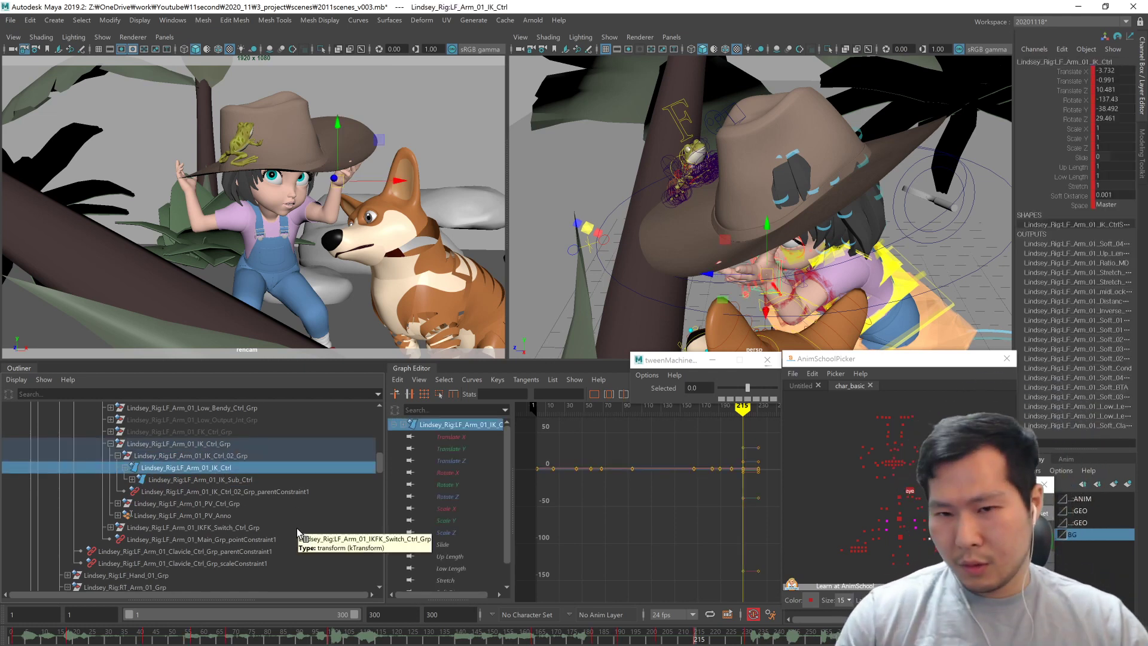
Step: Lower and tilt the inner hat control in front of the girl at frame 231, about Translate -14.4, -11.3, 7.5 and Rotate 24.8, -35.5, -39.3
alt+drag(688, 254, 704, 242)
click(704, 242)
click(701, 244)
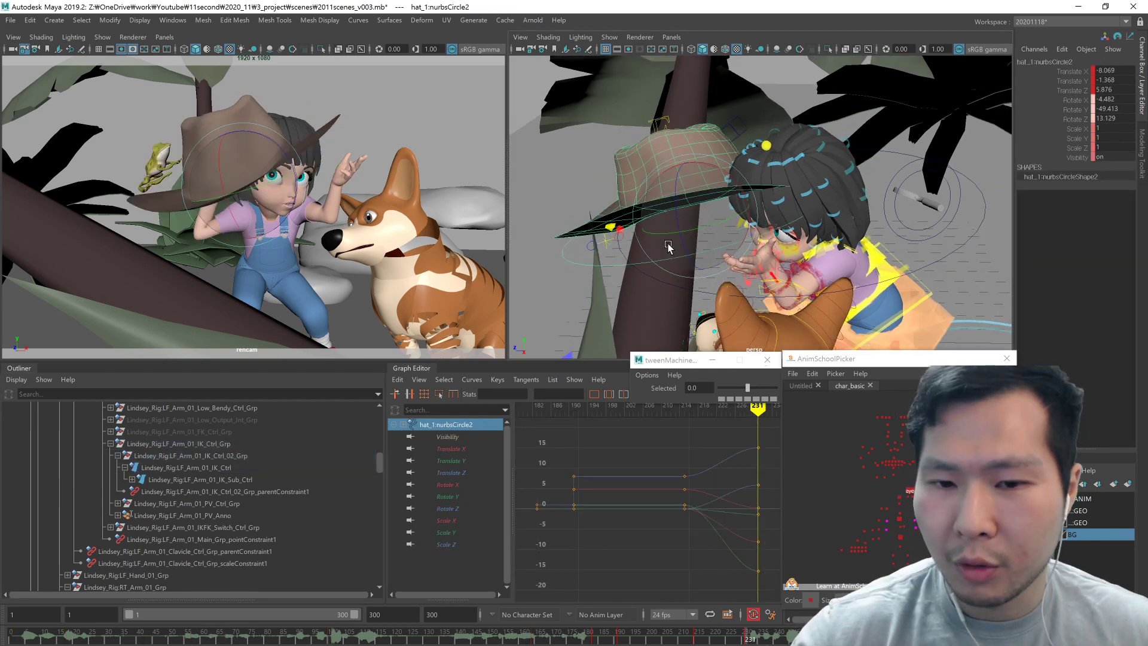
key(w)
drag(684, 253, 616, 245)
alt+drag(688, 251, 828, 287)
key(e)
drag(723, 220, 742, 281)
key(w)
key(e)
alt+drag(784, 227, 816, 276)
drag(739, 245, 718, 264)
alt+drag(801, 293, 831, 215)
key(w)
middle_drag(820, 262, 808, 301)
alt+drag(807, 301, 688, 305)
key(e)
drag(755, 278, 757, 297)
key(w)
middle_drag(781, 313, 780, 326)
alt+drag(780, 326, 806, 323)
middle_drag(739, 327, 732, 334)
alt+drag(787, 321, 801, 277)
middle_drag(705, 258, 706, 256)
alt+drag(707, 256, 819, 287)
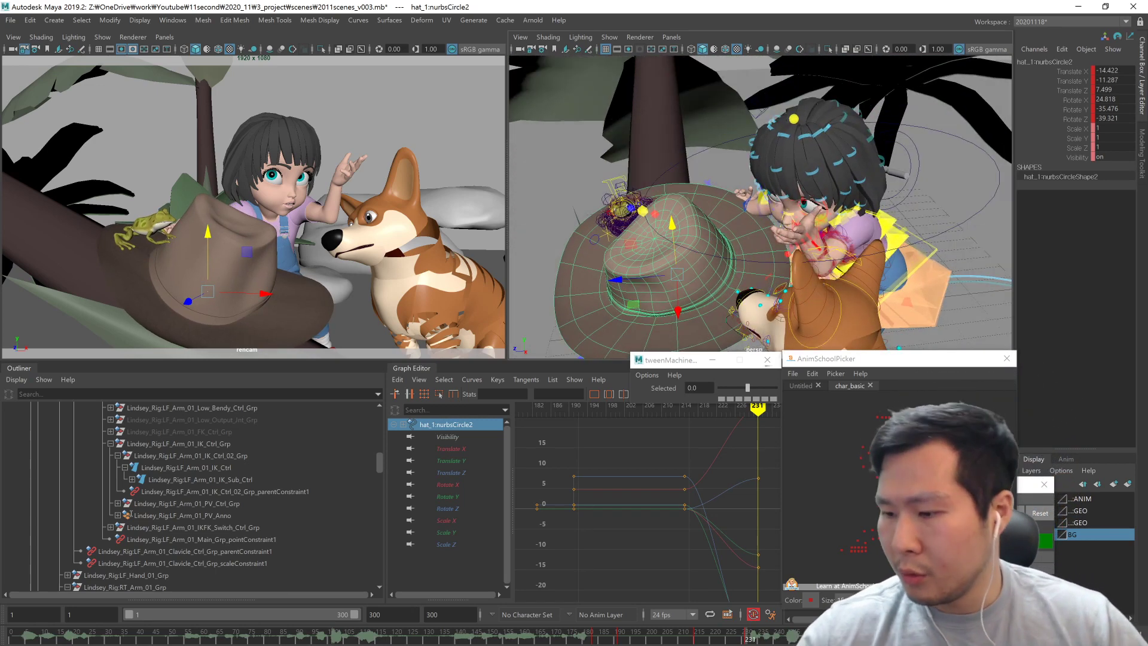
Step: Select the left arm IK control and lower the hand toward the hat at frame 231, to about Translate -4.6, -5.2, 10.3
click(921, 479)
click(944, 526)
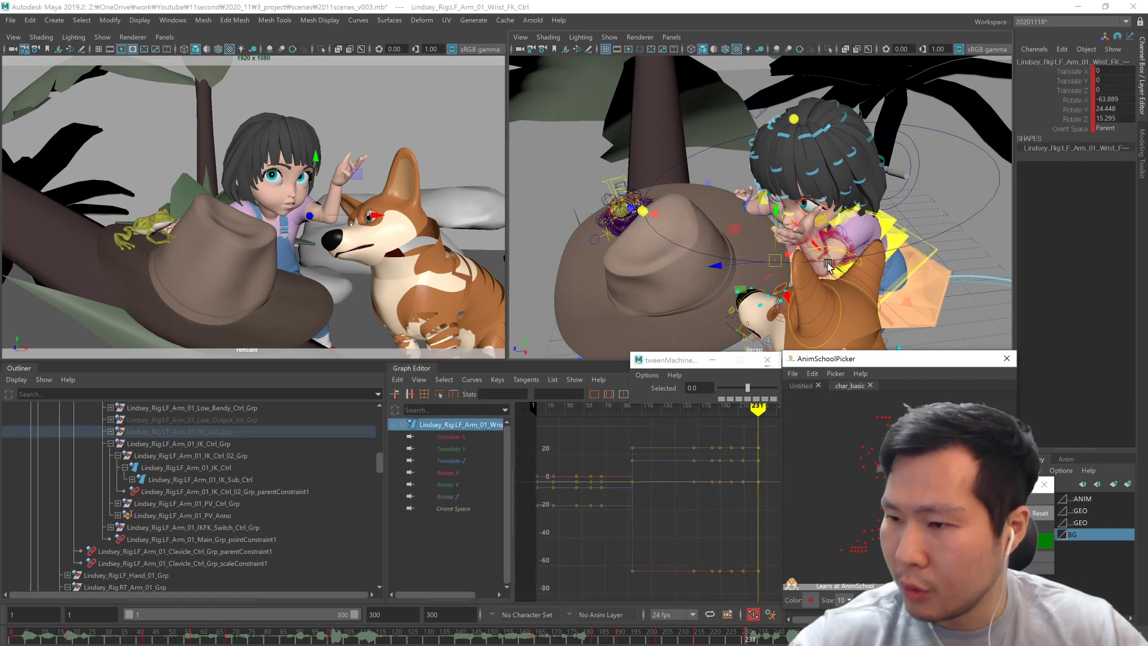
click(921, 479)
click(951, 490)
click(945, 520)
alt+drag(791, 305, 833, 263)
middle_drag(833, 269, 805, 389)
alt+drag(820, 308, 836, 311)
Step: Refine the left hand pose beside the hat brim, to about Translate -4.56, -5.71, 11.02 and Rotate -116.7, 1.7, 73.1
key(e)
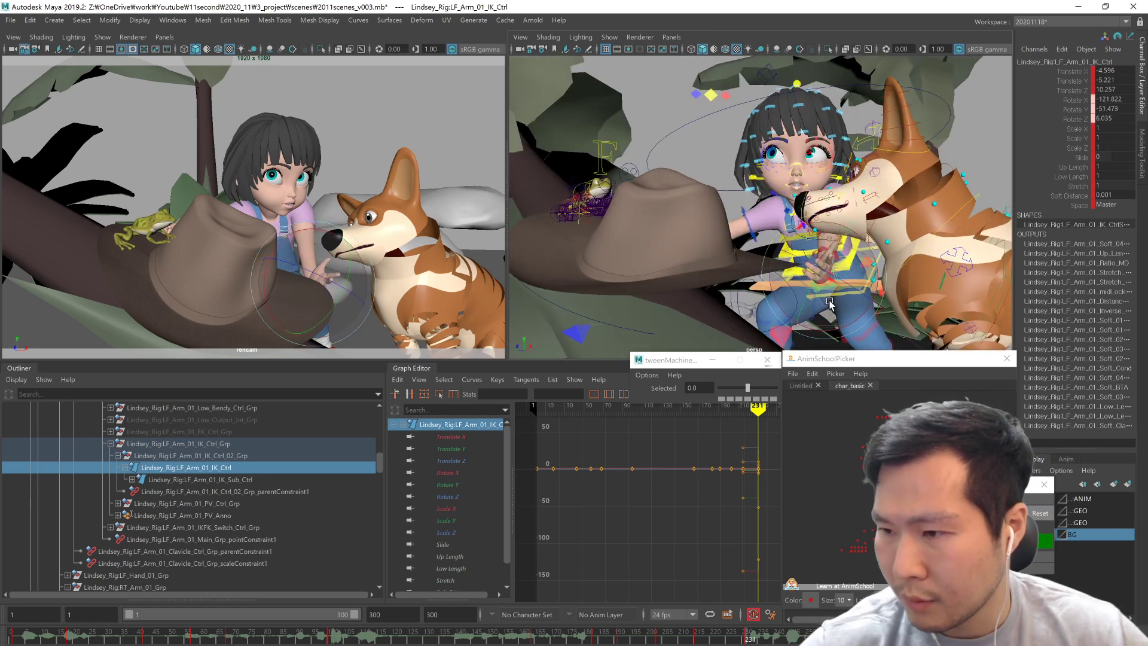
drag(835, 301, 833, 310)
alt+drag(834, 310, 805, 285)
key(w)
alt+drag(861, 331, 797, 286)
key(e)
alt+drag(798, 341, 826, 326)
key(e)
key(w)
middle_drag(817, 323, 844, 311)
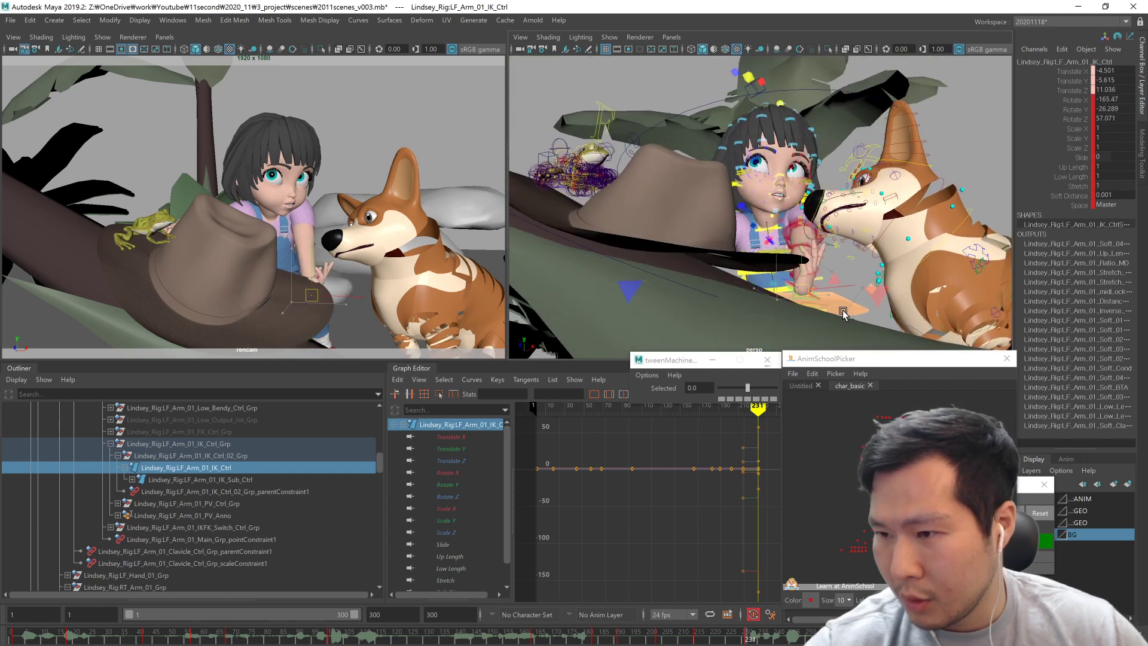
drag(851, 292, 790, 320)
Step: Parent-constrain the left arm IK control to the inner hat control with Maintain offset on, and go to frame 215
click(792, 327)
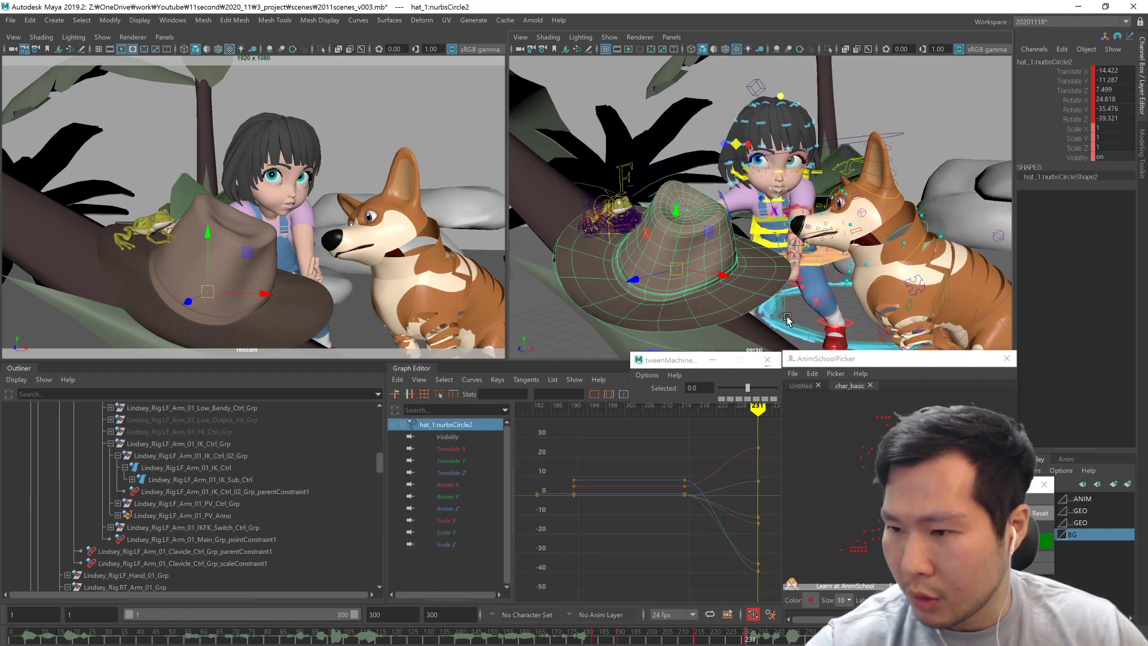
shift+click(819, 250)
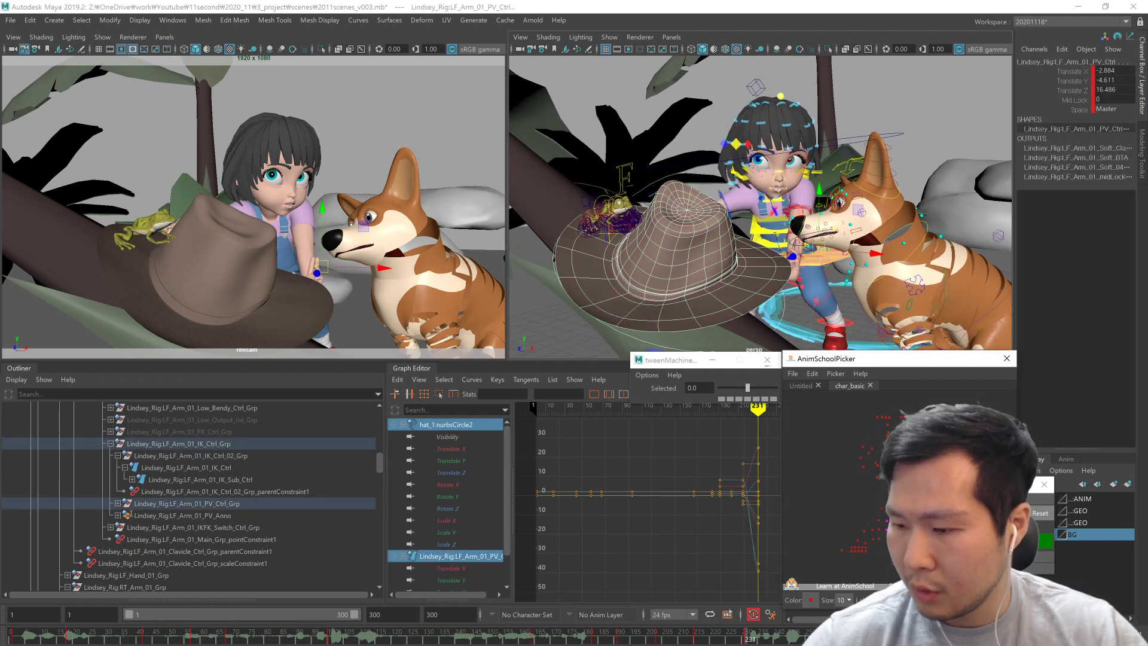
click(826, 326)
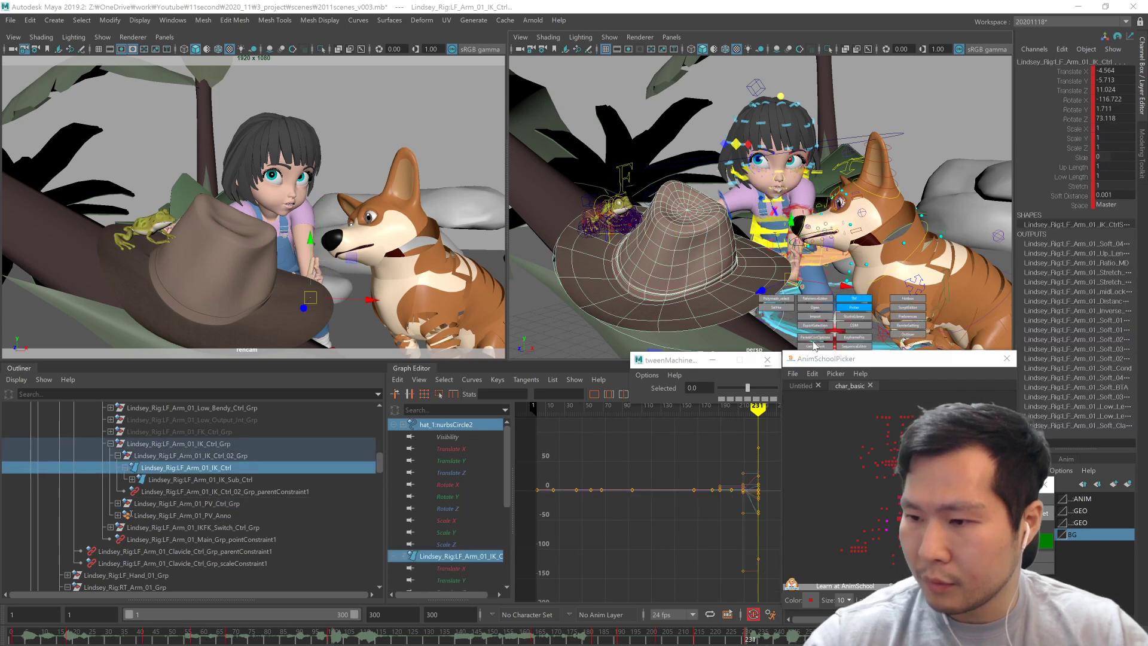
click(815, 338)
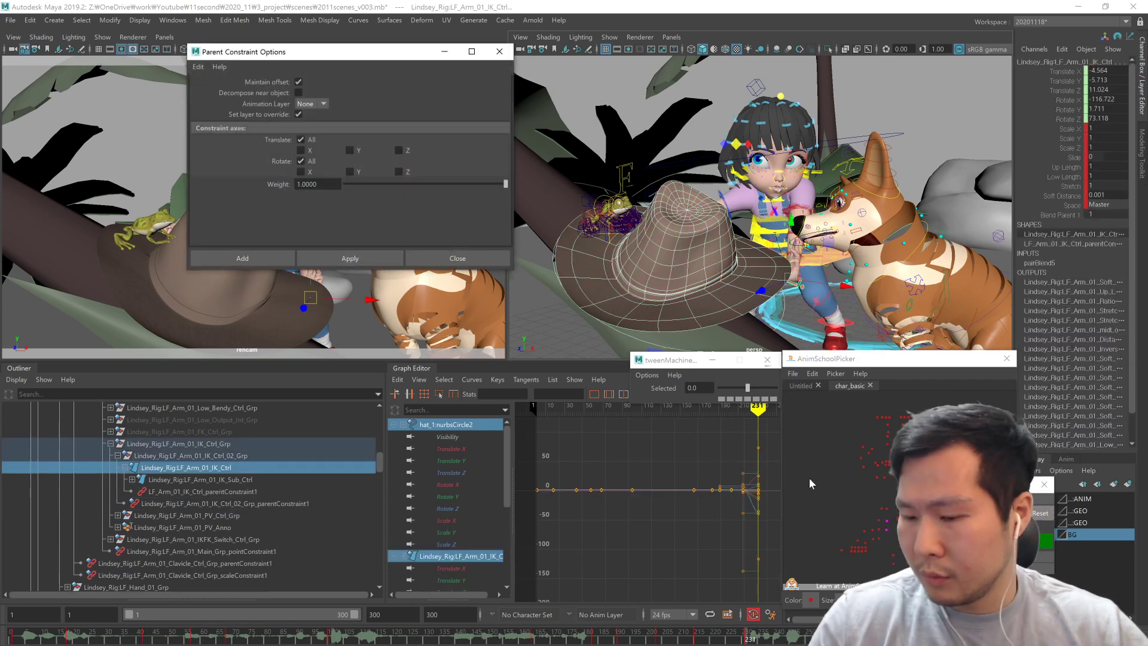
alt+drag(841, 272, 781, 297)
key(comma)
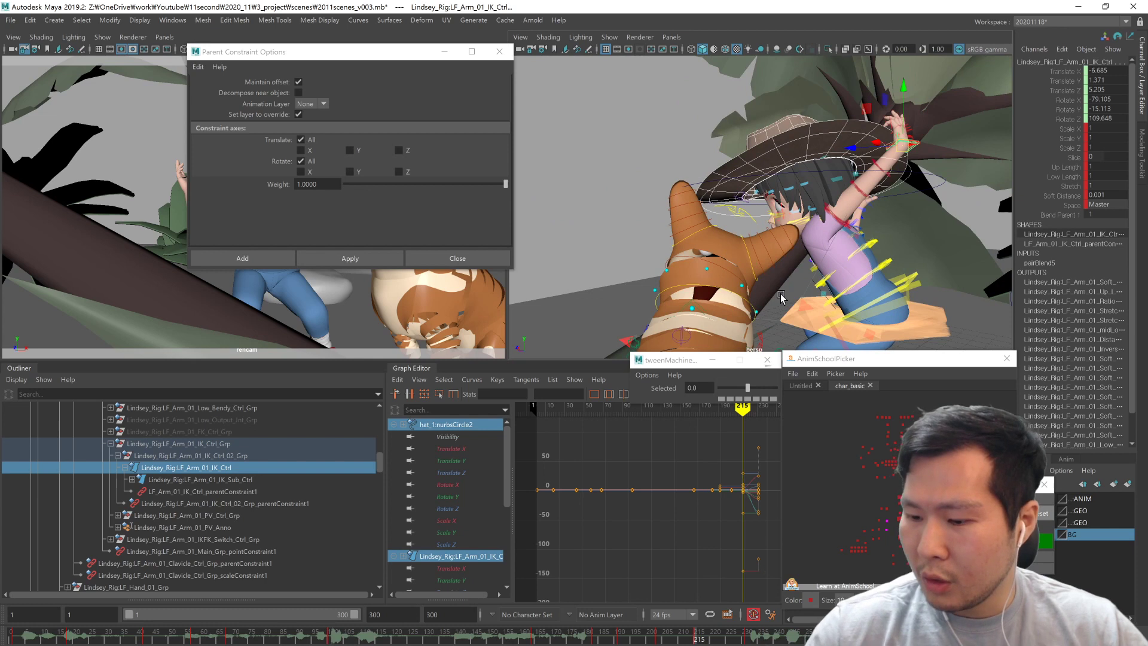
Step: Undo the left arm IK control's parent constraint to the inner hat control and return to frame 215
key(ctrl+z)
key(ctrl+z)
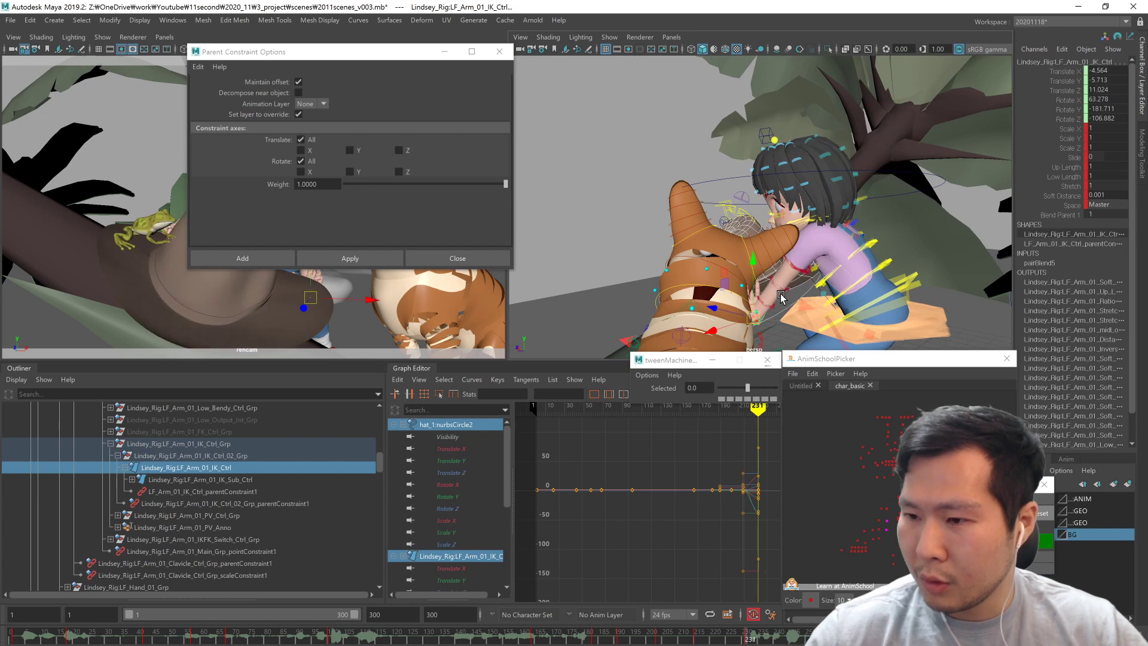
key(comma)
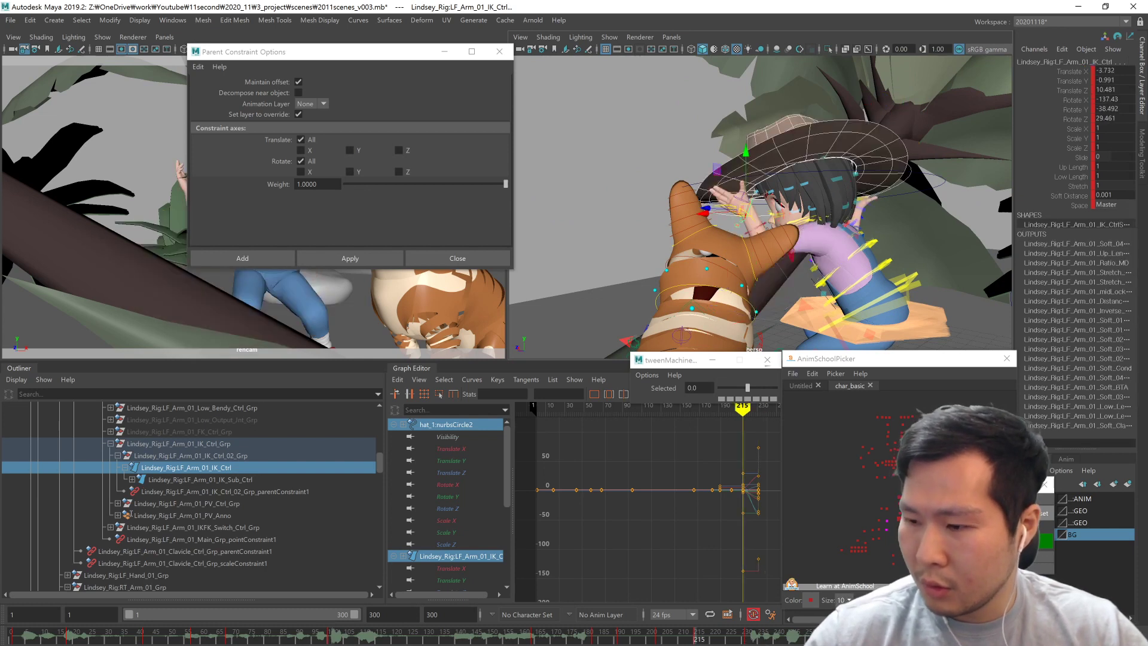
Step: Select the left arm IK control at frame 215 and shift the hand to about Translate -3.6, -0.1, 8.7
click(896, 475)
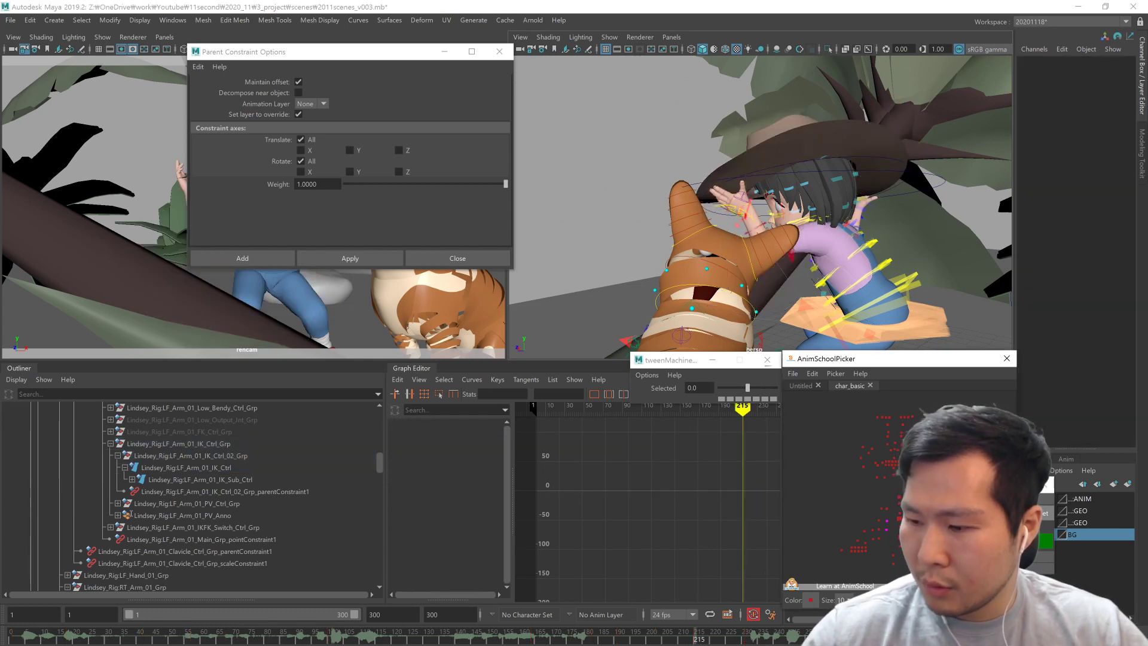
click(895, 476)
alt+drag(836, 292, 806, 279)
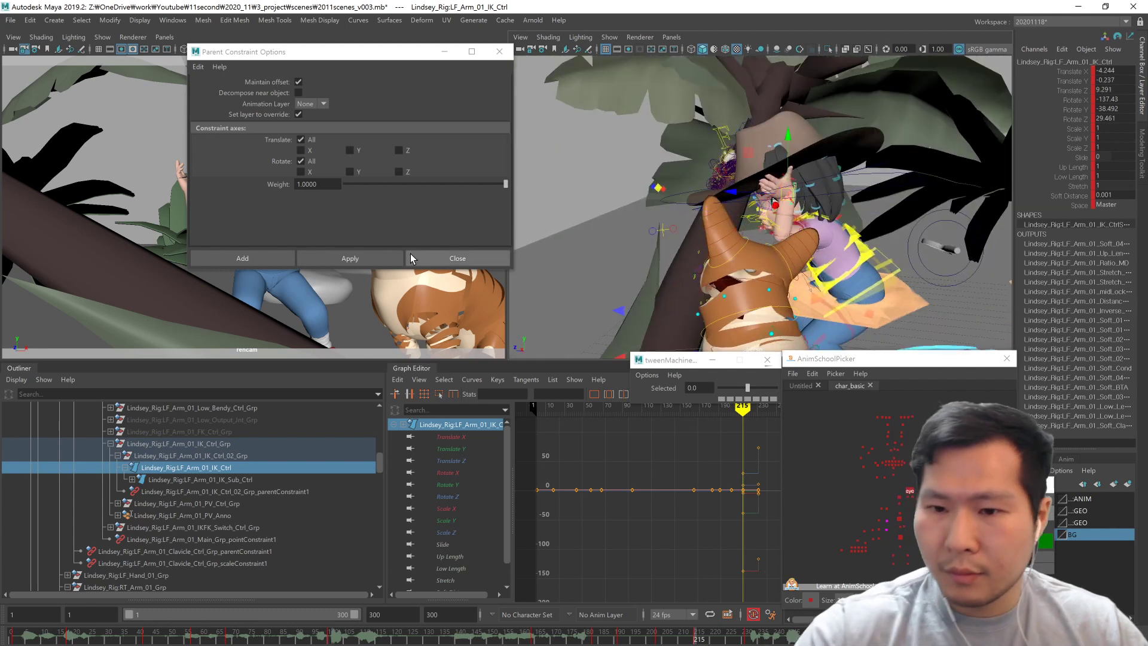
click(411, 256)
alt+drag(778, 269, 853, 267)
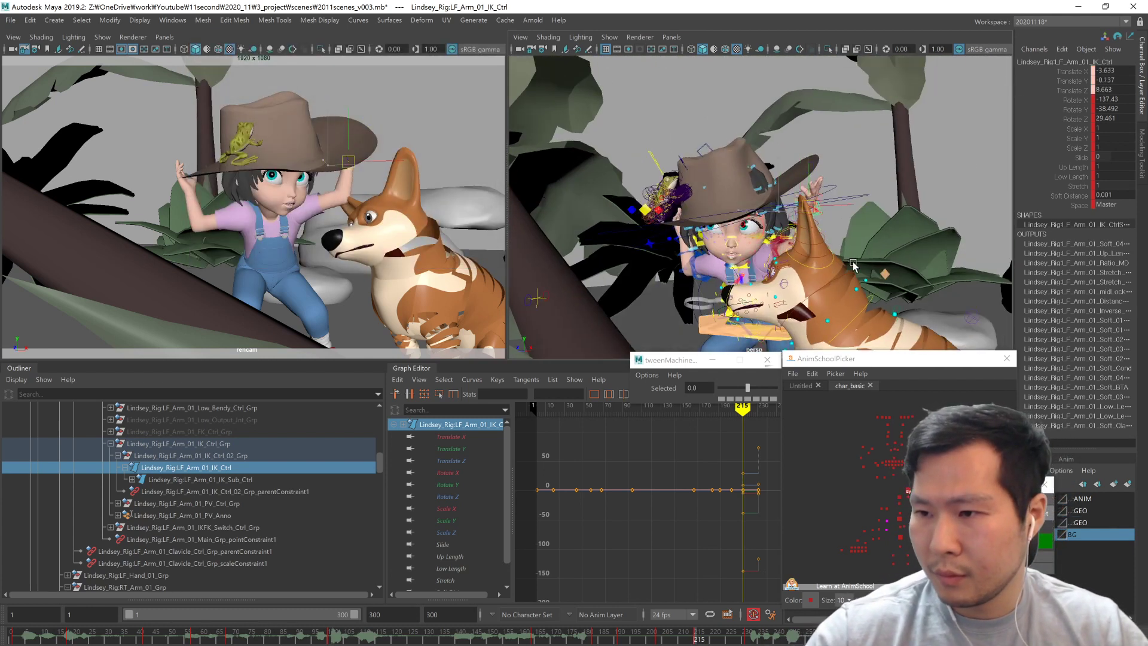
Step: Move and rotate the left hand against the hat brim, to about Translate -4.17, -0.25, 9.58 and Rotate -108.7, 20.7, 76.0
drag(828, 225, 823, 189)
key(w)
alt+drag(921, 257, 851, 231)
key(e)
drag(846, 224, 836, 246)
key(w)
middle_drag(806, 262, 806, 259)
alt+drag(806, 259, 598, 275)
middle_drag(752, 286, 733, 282)
alt+drag(733, 281, 828, 268)
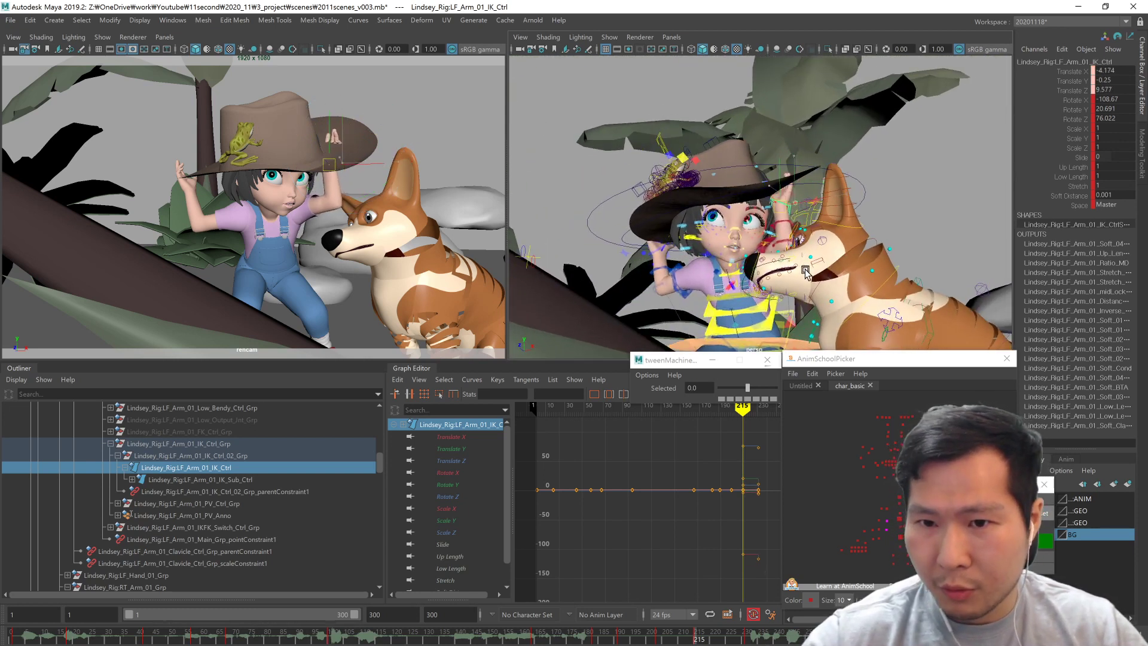
Step: Turn the left hand further to grip the hat brim, to about Rotate -71.2, 50.7, 91.6
drag(366, 156, 337, 133)
alt+drag(788, 262, 780, 239)
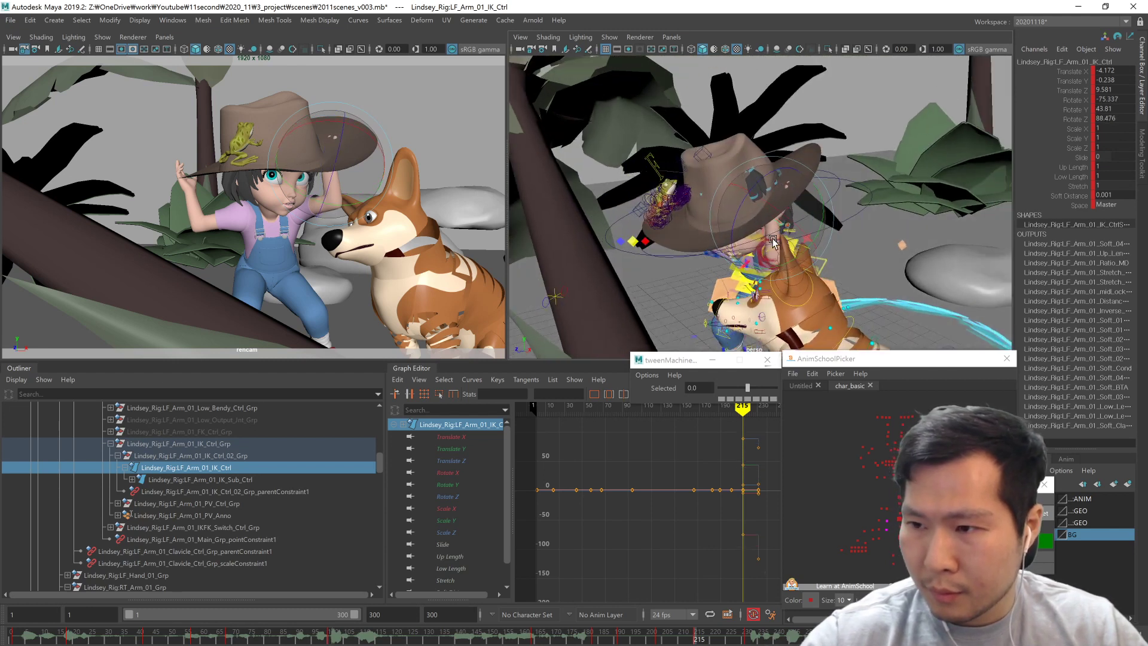
alt+drag(828, 323, 848, 253)
key(w)
Step: Parent-constrain the left arm IK control to the inner hat control with Maintain offset on, and go to frame 231
click(828, 190)
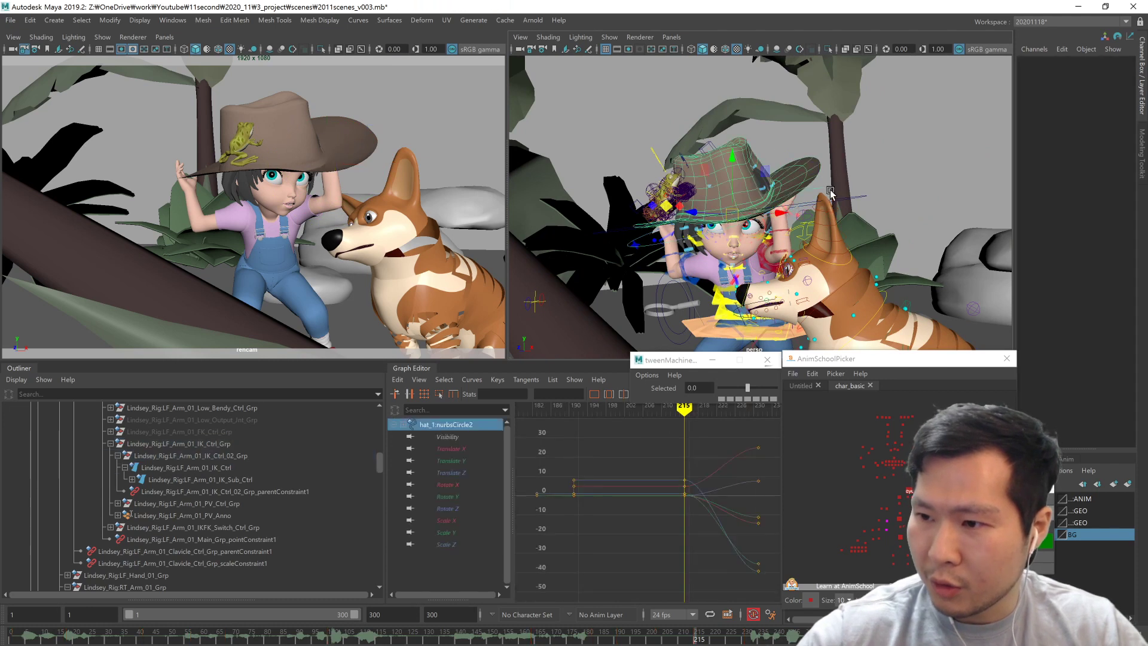
shift+click(784, 210)
key(space)
click(846, 413)
click(350, 258)
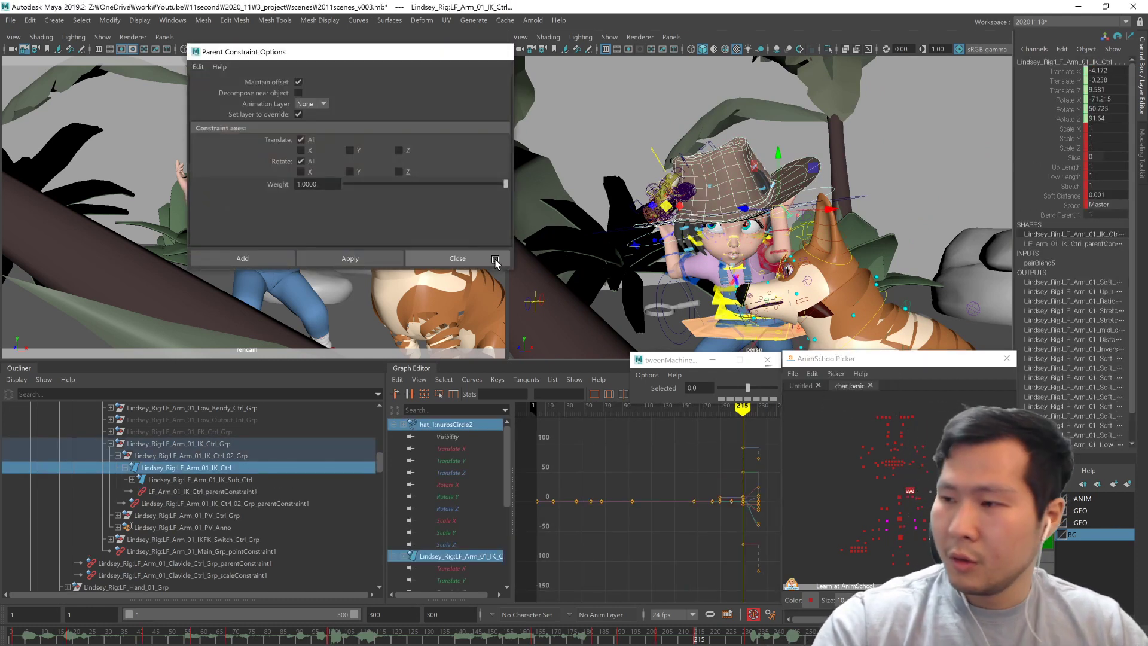
click(505, 258)
key(.)
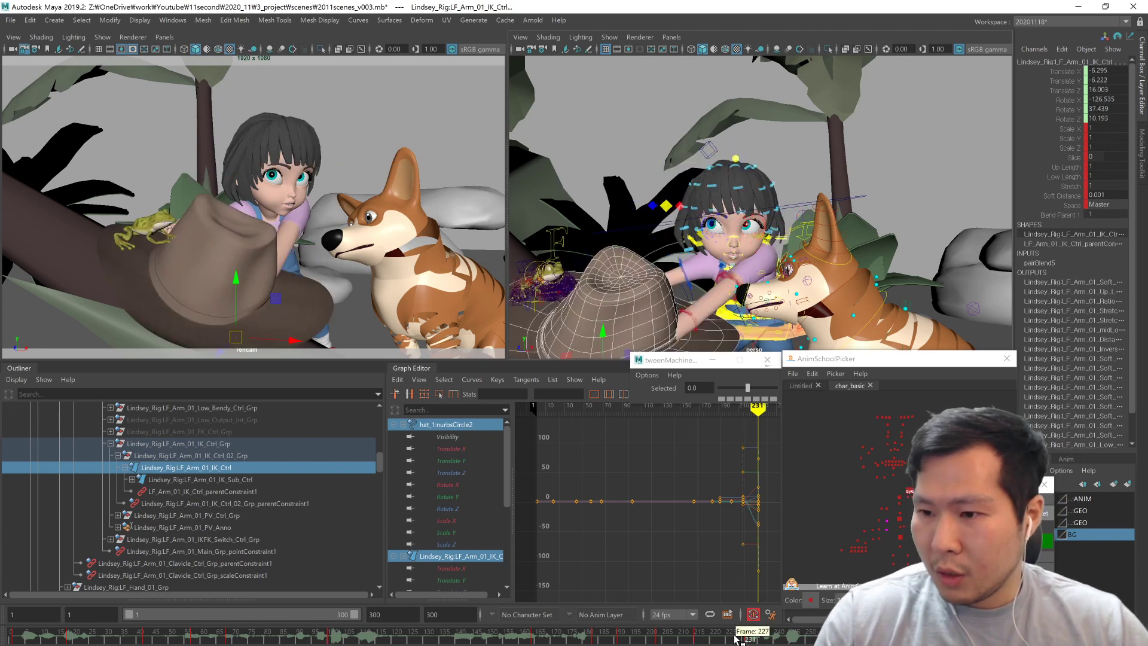
Step: Examine the right hand beside the hat at frame 231 and select the right arm IK sub control
alt+drag(838, 227, 852, 308)
alt+middle_drag(852, 308, 942, 286)
alt+drag(867, 287, 754, 294)
click(732, 302)
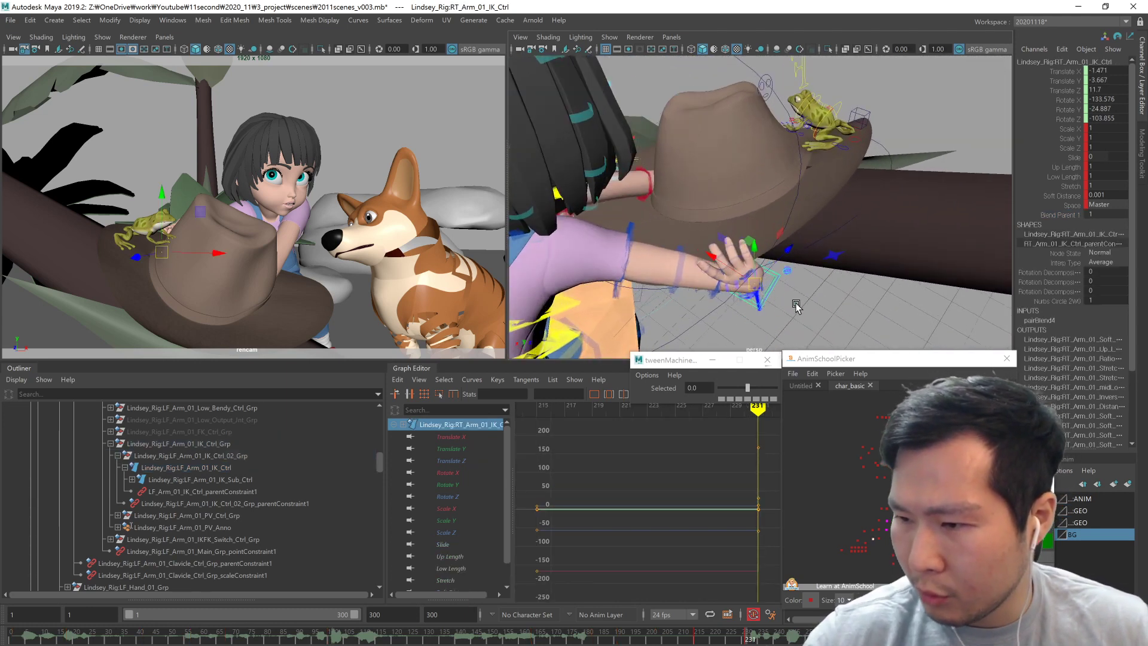
click(777, 289)
click(776, 282)
click(772, 282)
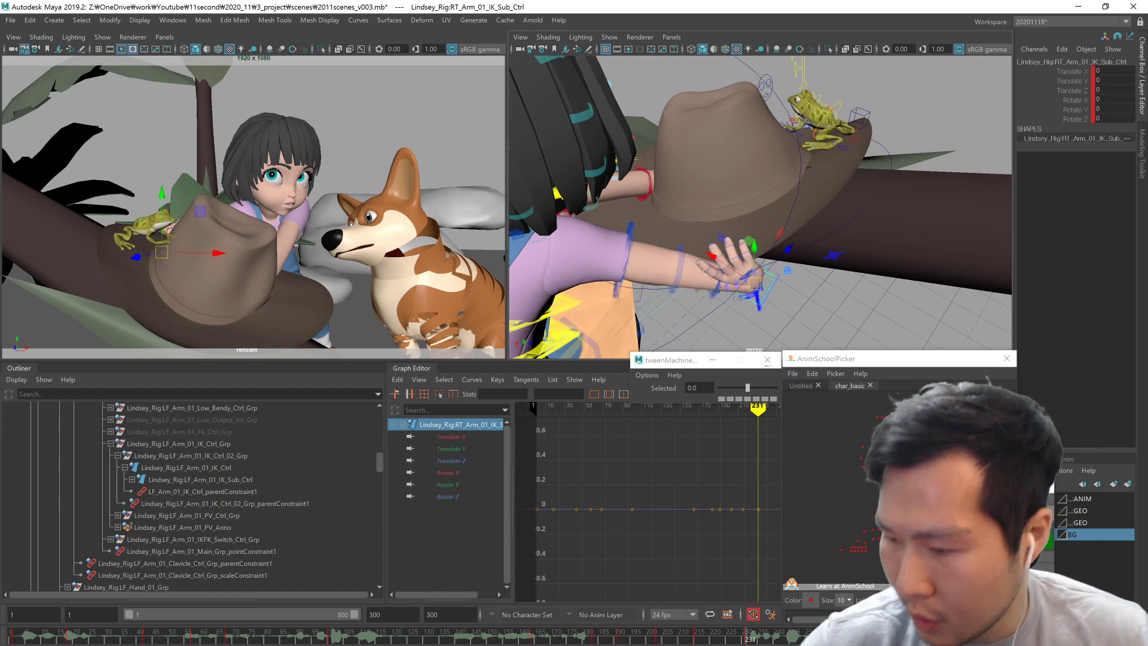
scroll(900, 559, up, 4)
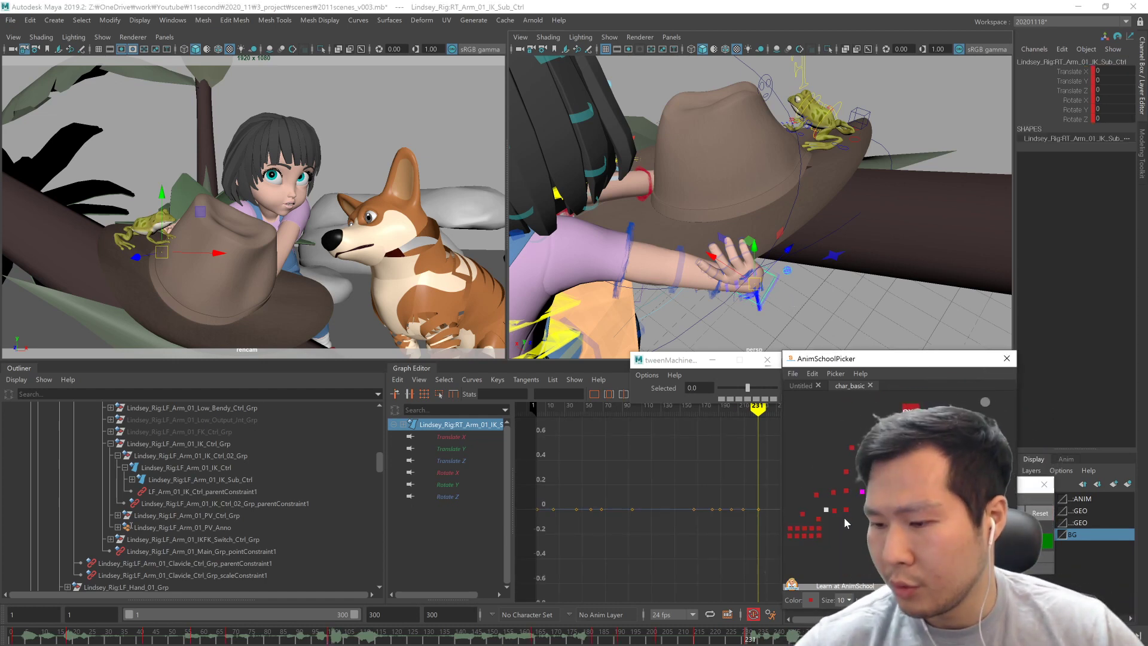
Step: Go to frame 215 and select the left arm IK sub control
alt+drag(861, 258, 748, 274)
alt+middle_drag(933, 305, 750, 287)
alt+drag(749, 289, 777, 245)
key(comma)
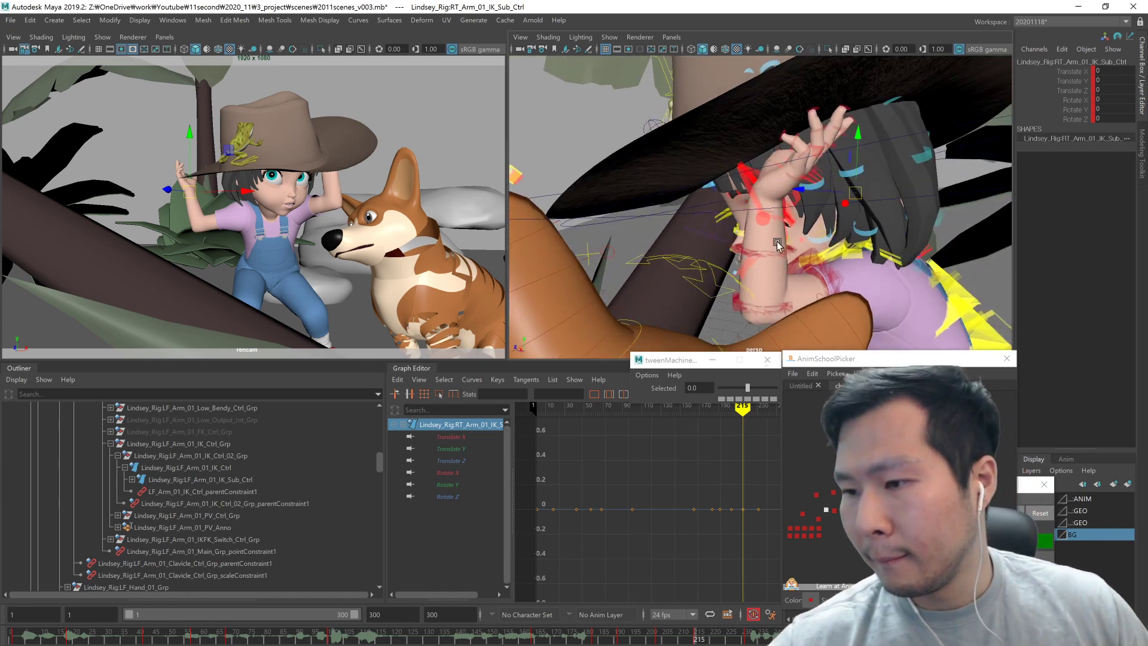
click(755, 197)
alt+drag(755, 197, 769, 218)
click(769, 217)
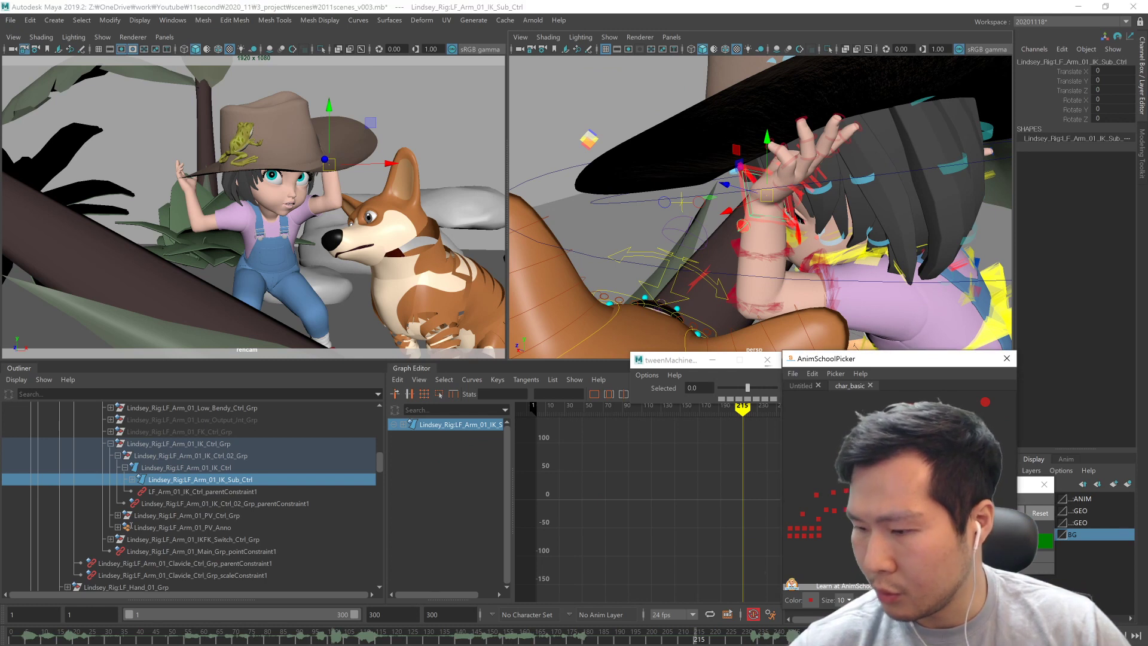
Step: Add all the girl's picker controls to the left arm IK sub control selection and key them at the pose frames
drag(788, 406, 980, 562)
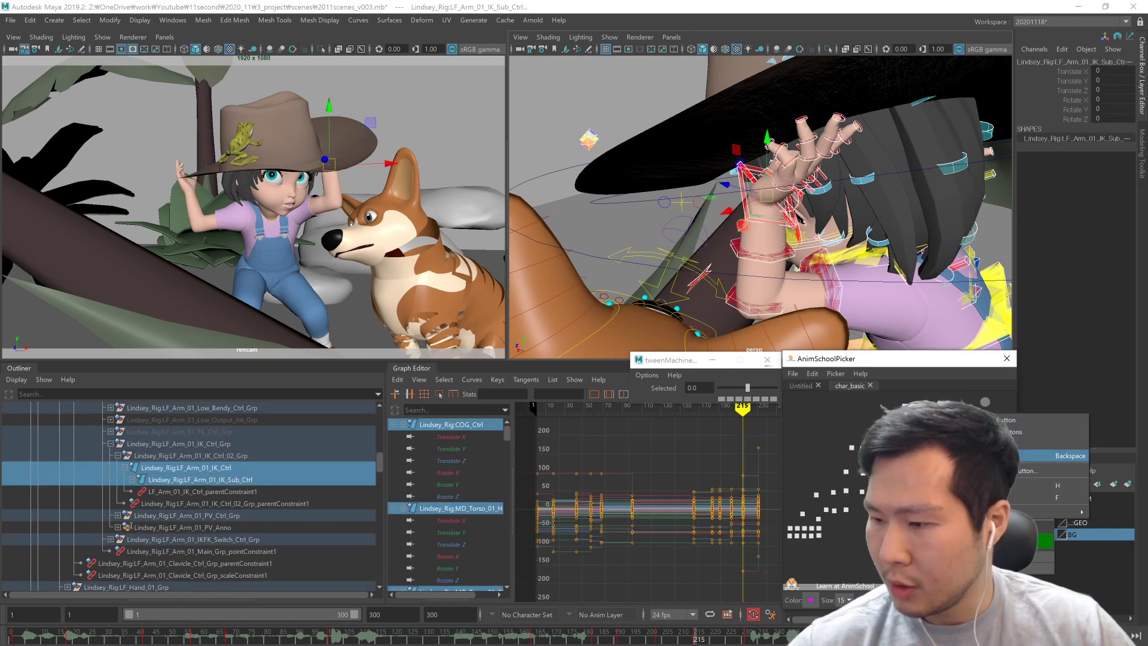
click(1015, 445)
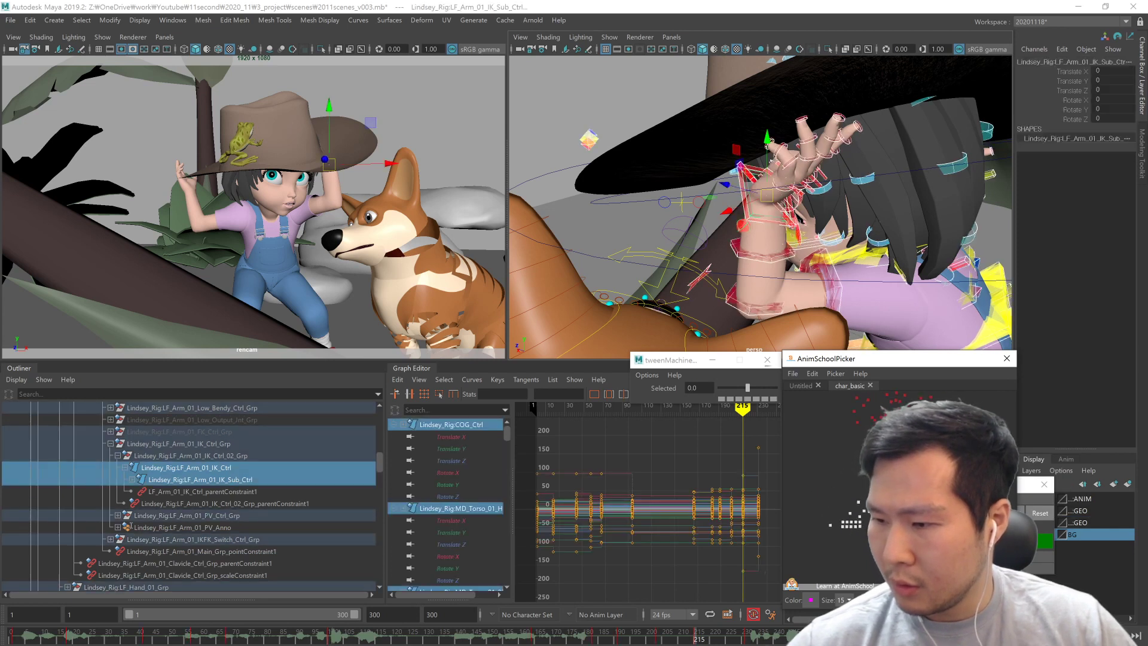
click(1015, 475)
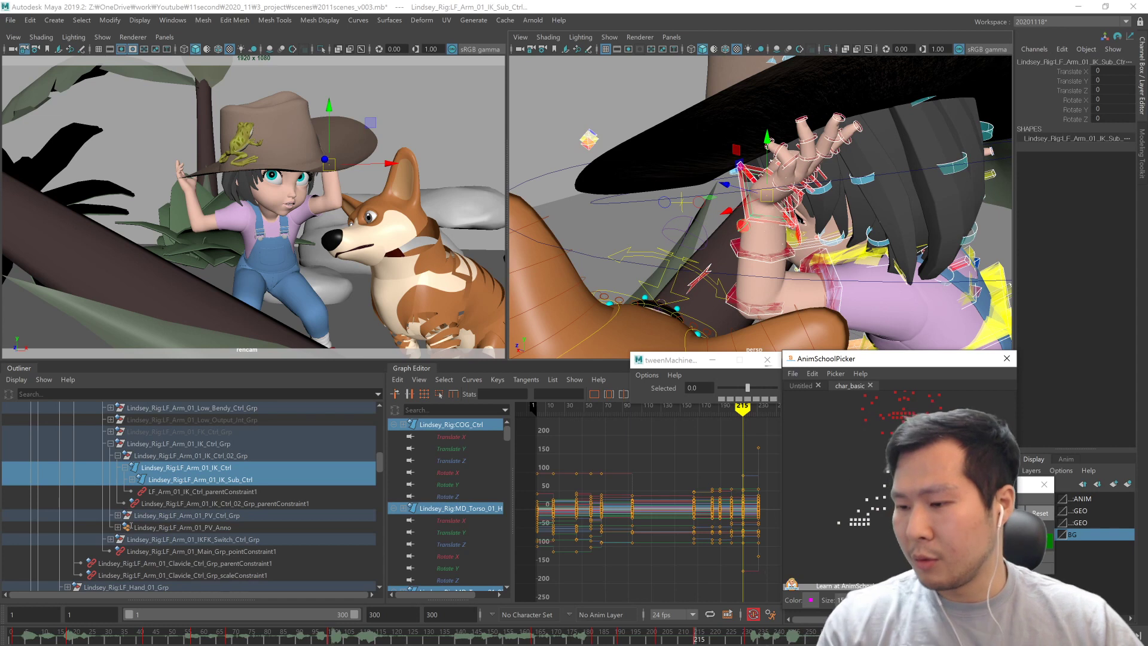
key(comma)
key(period)
key(comma)
Step: Select the left arm IK control and compare the constrained hand at frames 215 and 231
click(807, 230)
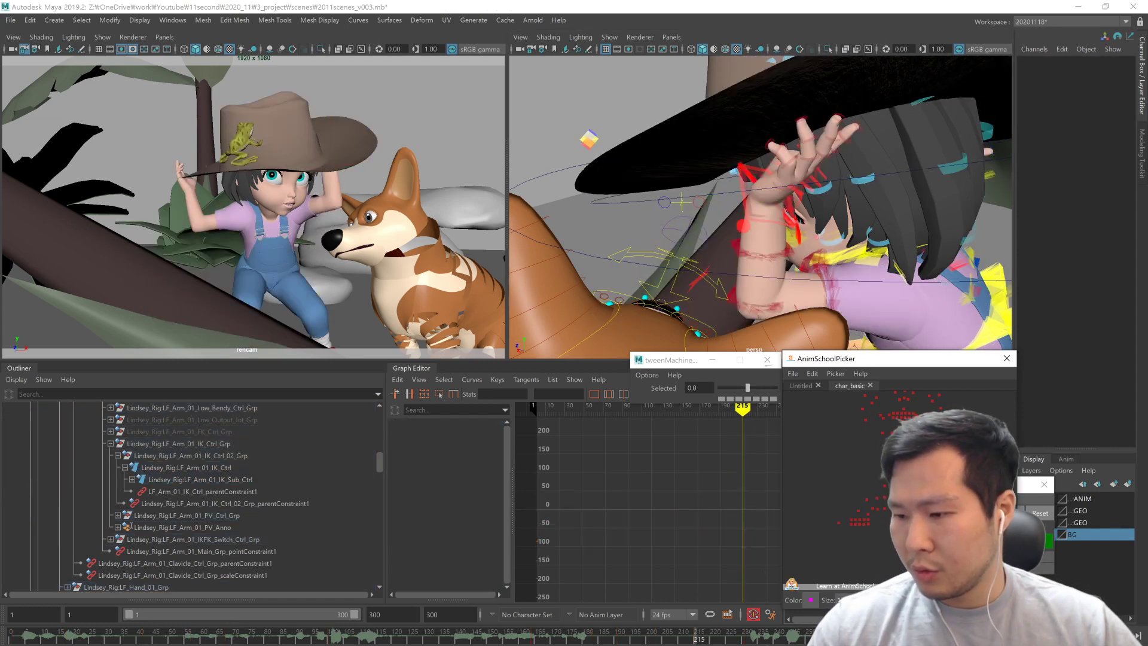
click(799, 220)
key(period)
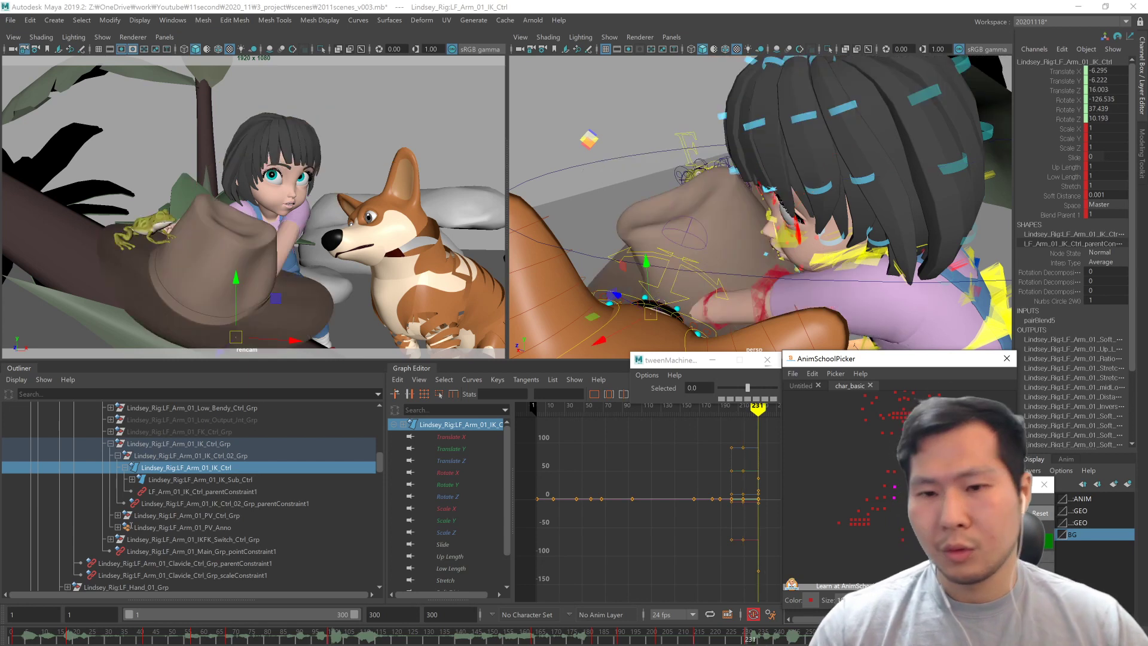
key(comma)
key(period)
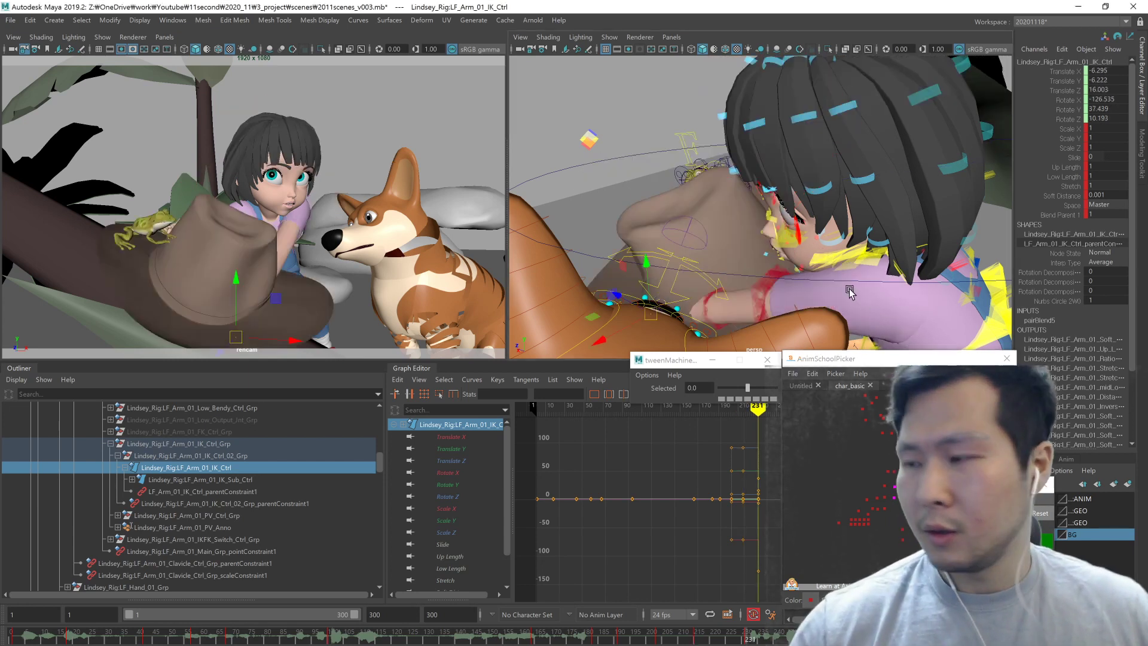
Step: Select the left arm IK sub control and move the hand at frame 231 to about Translate 1.98, 2.75, 1.63
alt+right_drag(870, 299, 822, 296)
alt+middle_drag(822, 296, 810, 294)
key(Down)
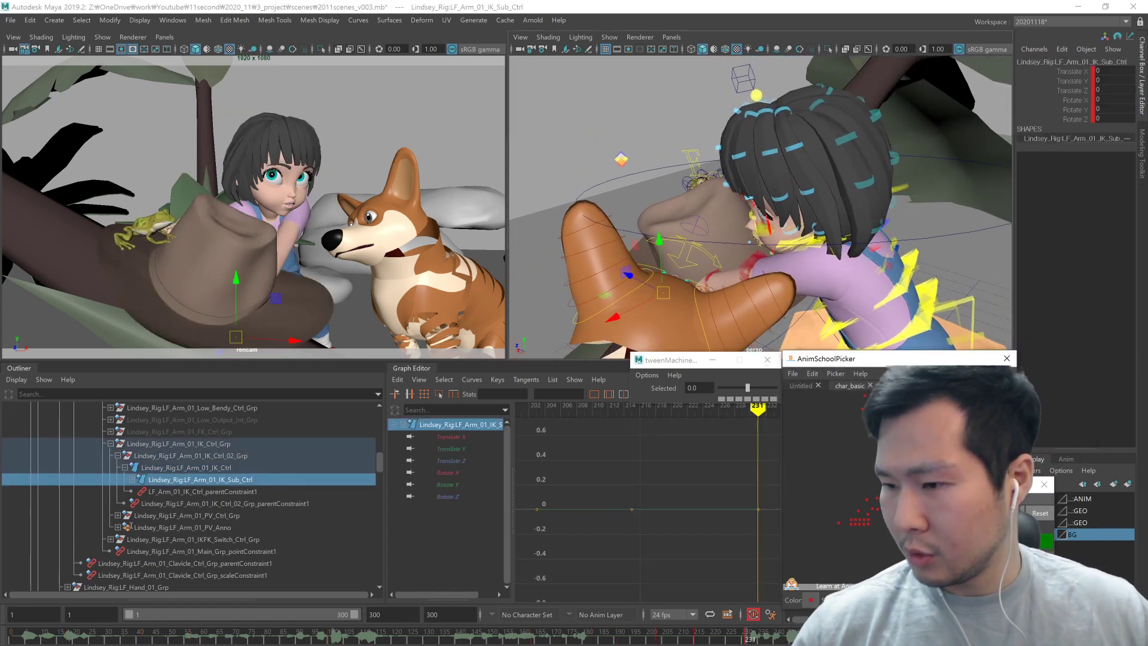
alt+drag(796, 251, 768, 275)
key(w)
middle_drag(781, 279, 839, 291)
alt+drag(840, 290, 679, 269)
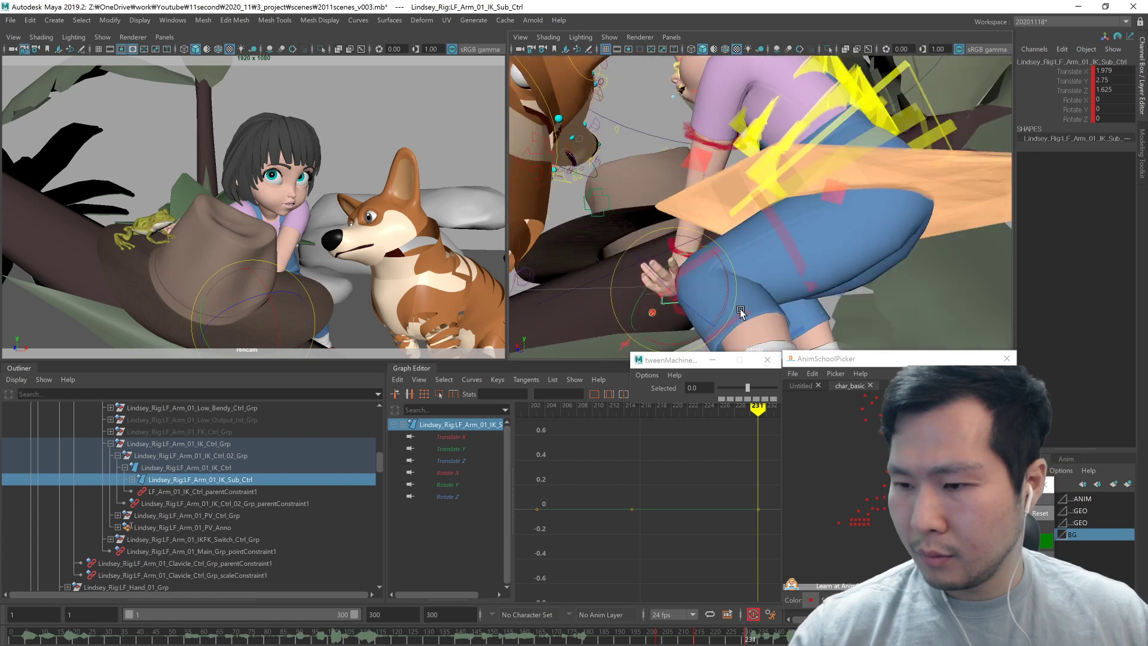
Step: Rotate and shift the left hand sub control at frame 231, to about Translate 3.0, 2.0, 2.6 and Rotate -143.1, 47.3, -191.5
key(comma)
key(period)
alt+drag(725, 307, 744, 269)
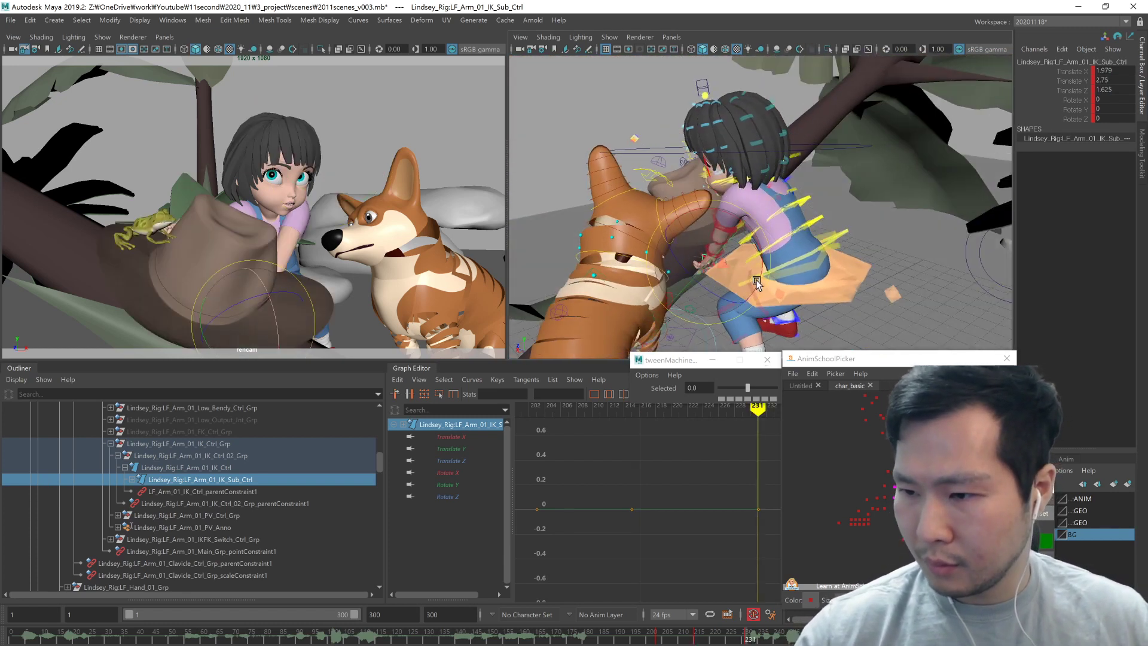
key(comma)
key(period)
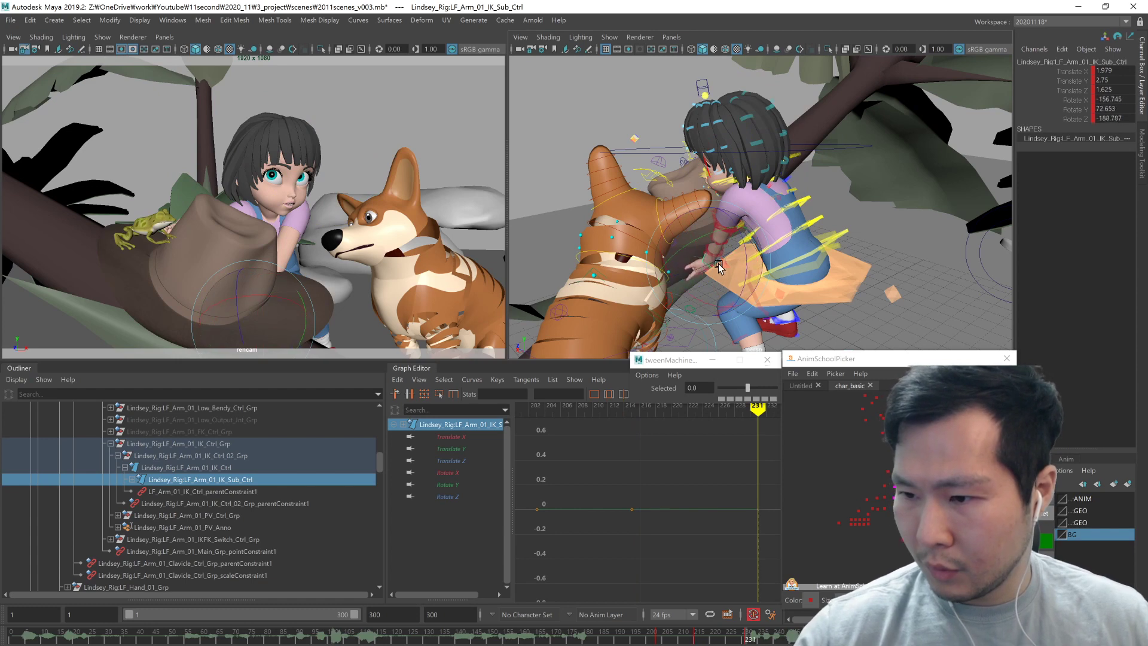
alt+drag(698, 287, 765, 258)
key(w)
middle_drag(769, 287, 794, 254)
alt+drag(794, 253, 776, 293)
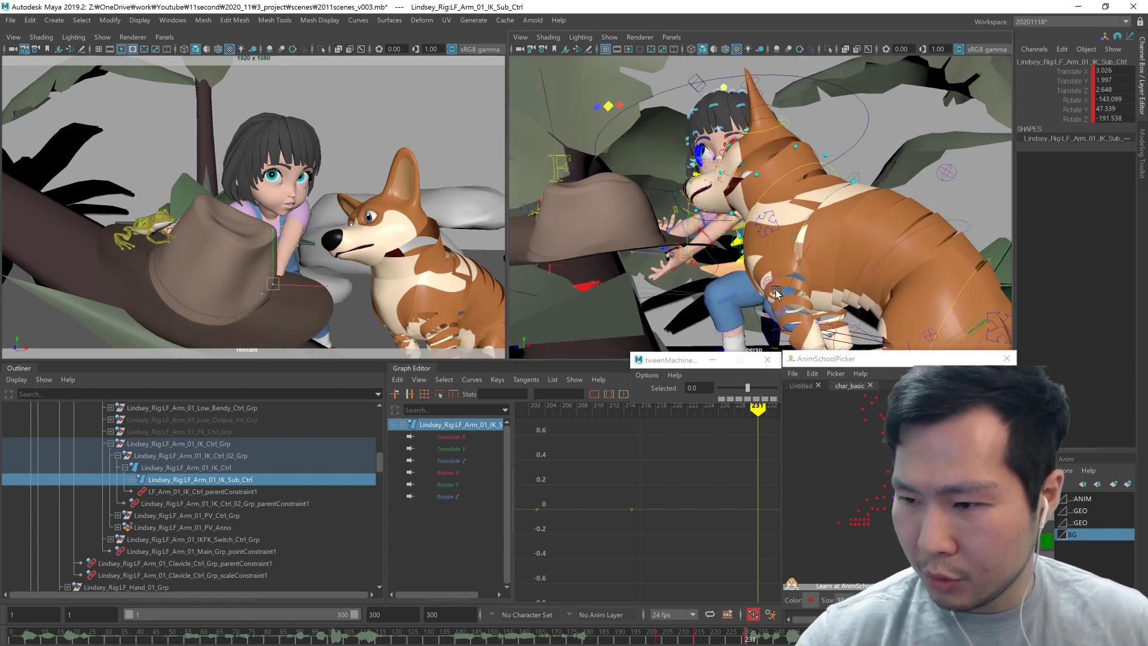
Step: Refine the left hand sub control on the hat brim, to about Translate 3.15, 2.04, 2.60 and Rotate -126.2, 25.0, -146.7
middle_drag(781, 312, 716, 285)
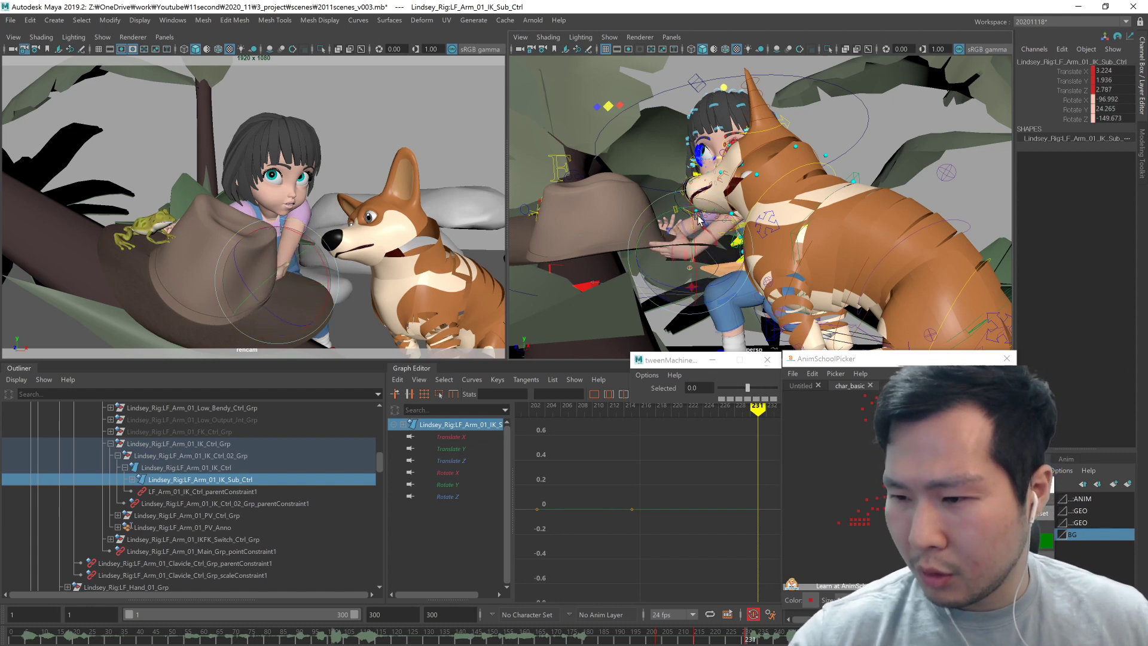
middle_drag(695, 381, 733, 335)
alt+drag(732, 335, 754, 312)
key(w)
middle_drag(755, 312, 760, 320)
alt+drag(757, 317, 789, 317)
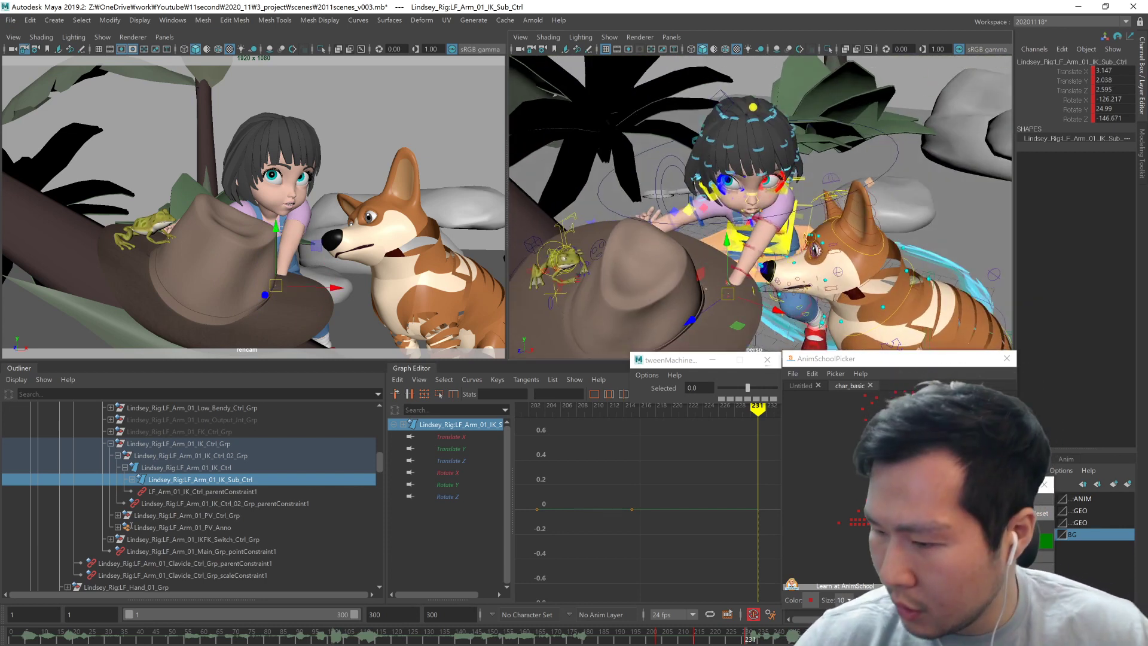
Step: Select the girl's torso control and lean her upper body down behind the hat at frame 231
click(900, 454)
drag(899, 455, 921, 431)
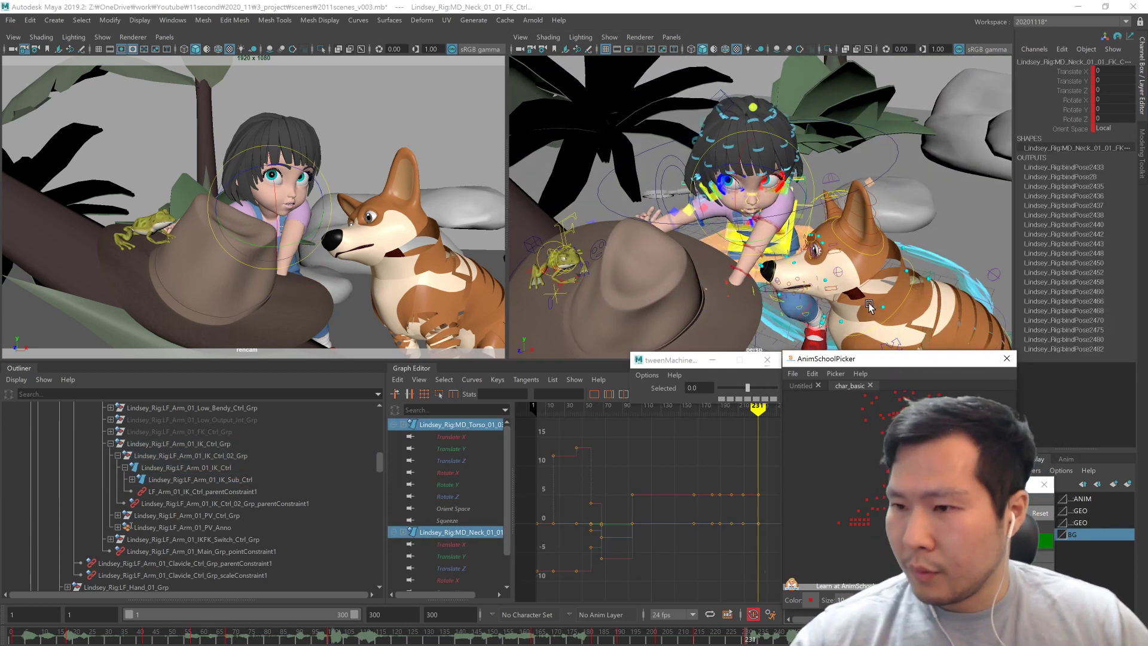
alt+drag(875, 302, 807, 308)
click(900, 454)
alt+drag(879, 287, 717, 281)
drag(795, 254, 871, 305)
click(900, 454)
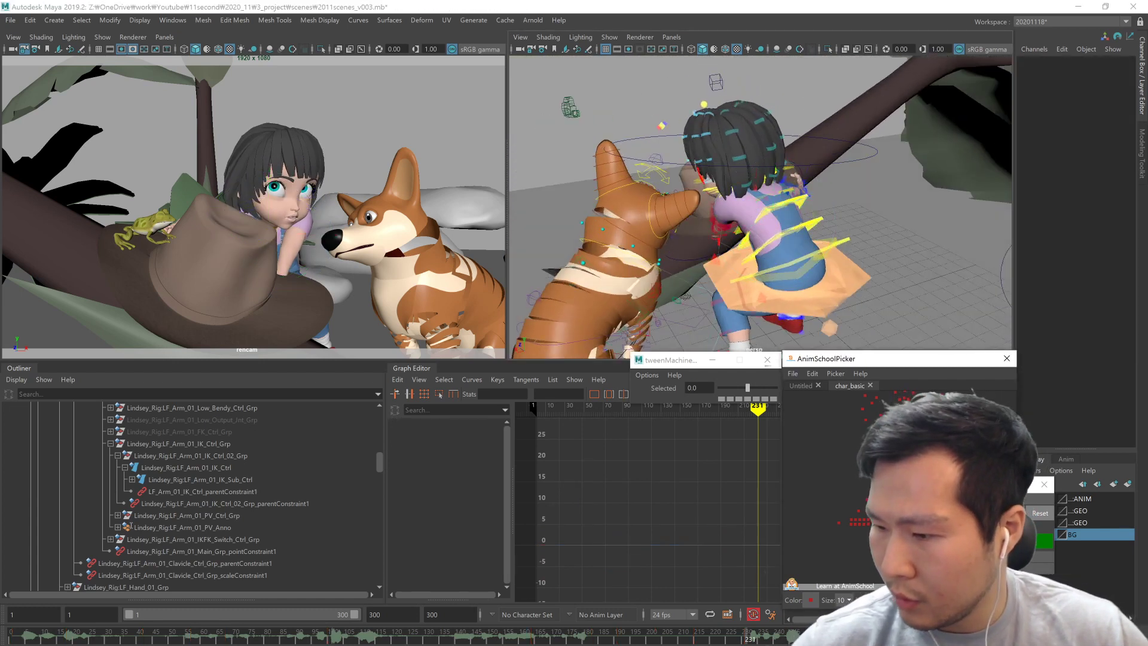
Step: Select the girl's head control and adjust its rotation at frame 231
click(897, 406)
alt+drag(778, 227, 754, 263)
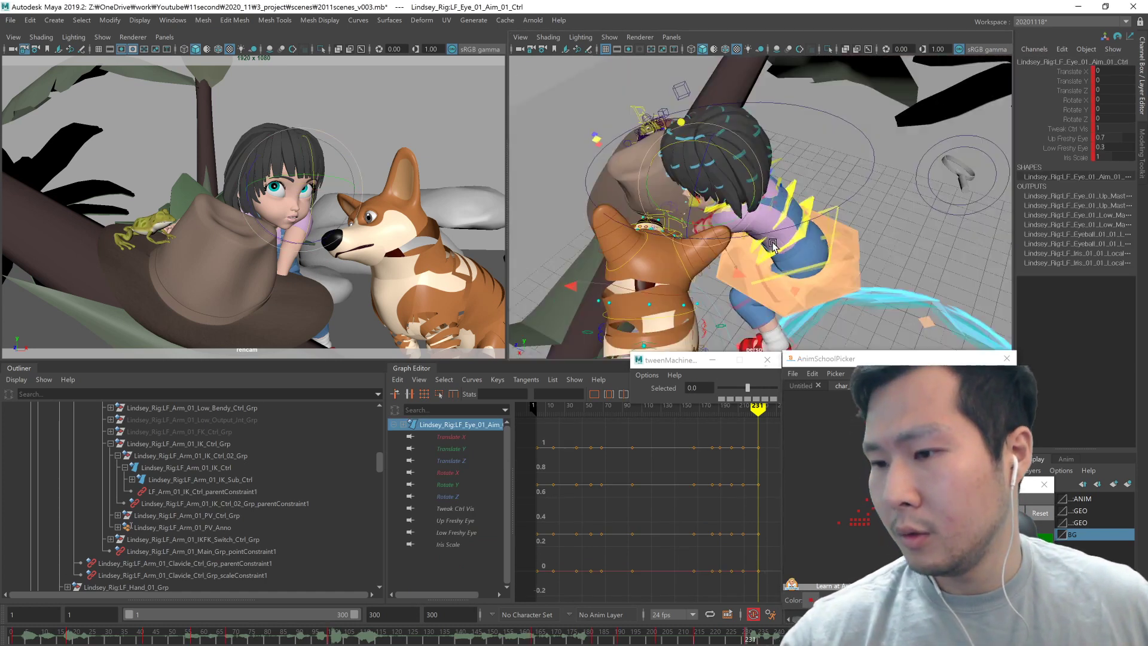
alt+right_drag(754, 251, 837, 251)
click(897, 448)
click(897, 448)
drag(742, 260, 726, 253)
Step: Reset the selected control's Rotate X, Rotate Y and Rotate Z to 0
alt+drag(726, 253, 868, 210)
click(1115, 99)
text(0)
key(Return)
alt+drag(996, 184, 759, 231)
click(1113, 108)
text(0)
key(Return)
click(1116, 119)
text(0)
key(Return)
Step: Rotate the reset control freehand to restage the girl's lean over the hat
drag(715, 207, 705, 221)
drag(720, 260, 681, 311)
alt+right_drag(680, 309, 643, 302)
Step: Pose the right hand with its arm IK sub control, to about Translate -0.71, 0.08, -0.10 and Rotate -130.1, -60.1, 151.7
click(873, 507)
alt+middle_drag(849, 279, 807, 236)
key(e)
drag(741, 231, 774, 282)
key(w)
middle_drag(781, 317, 787, 297)
alt+drag(786, 297, 737, 299)
drag(737, 224, 765, 275)
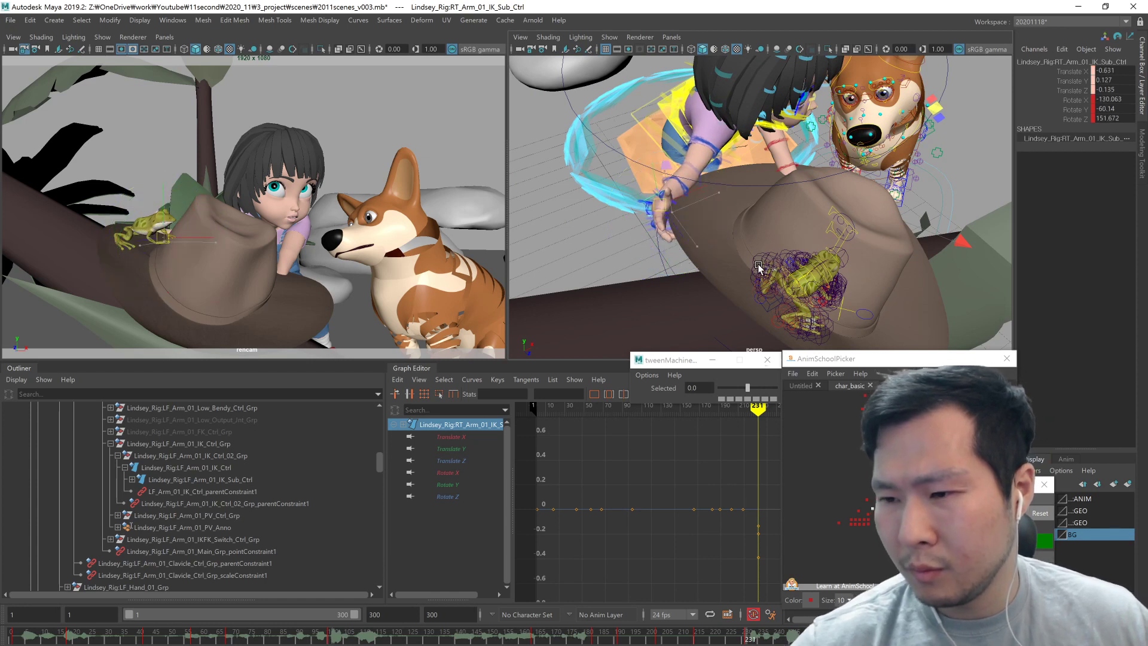
key(w)
middle_drag(758, 265, 742, 283)
alt+drag(742, 283, 697, 290)
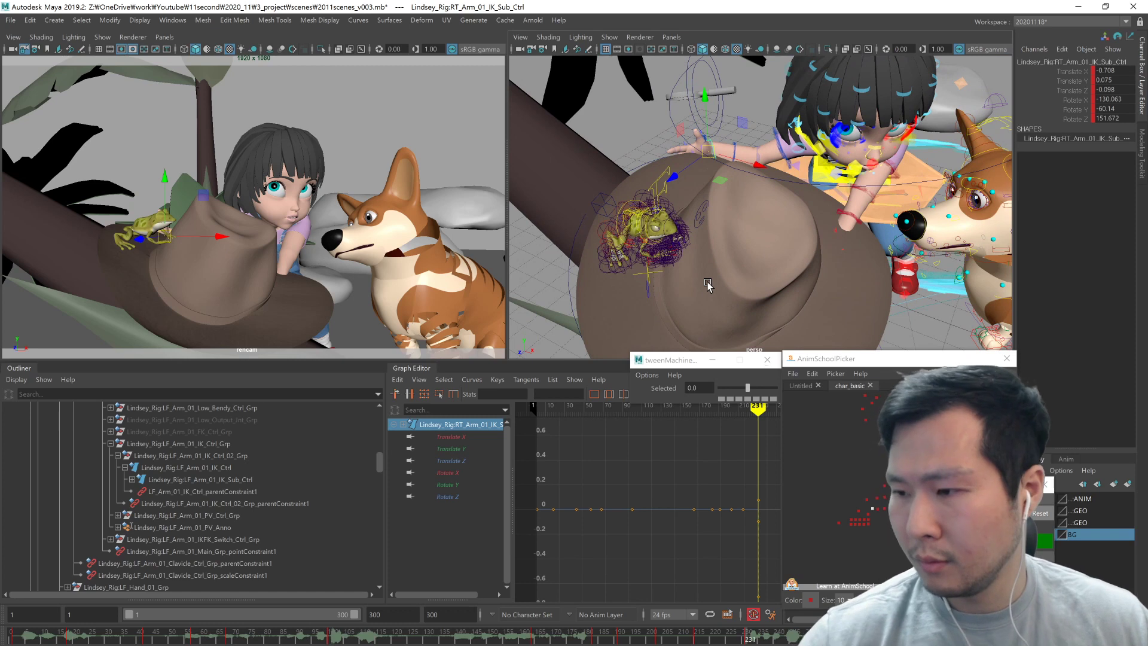
Step: Select the upper neck control and turn the girl's head at frame 231, to about Rotate 6.2, -16.9, -6.7
click(877, 498)
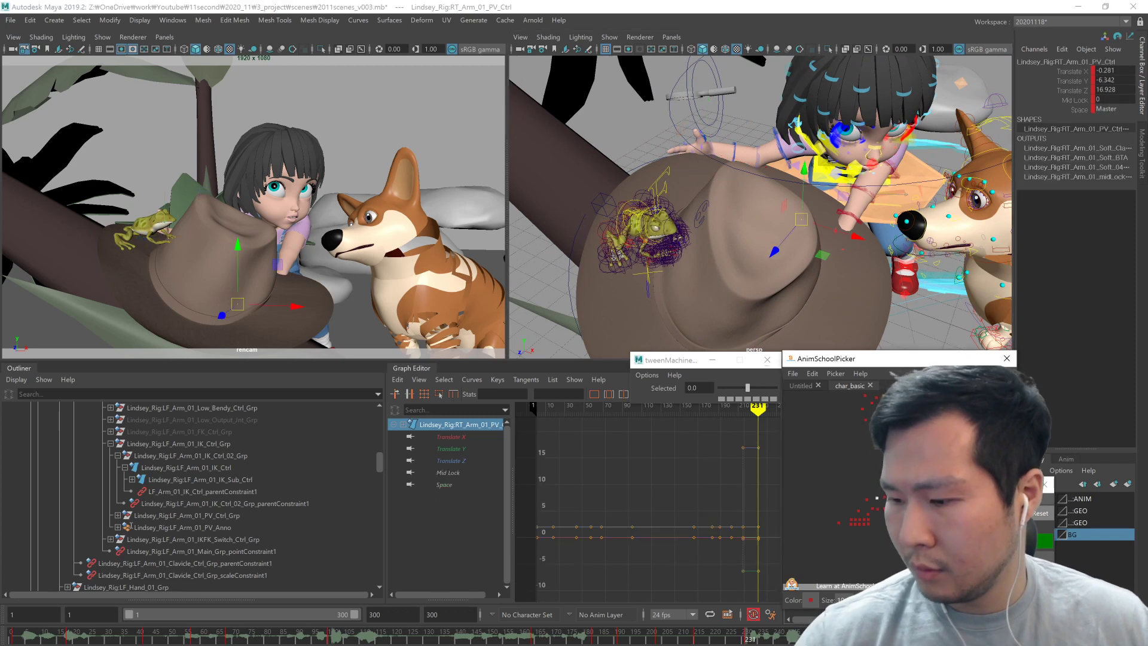
click(760, 170)
key(f)
alt+drag(809, 187, 742, 227)
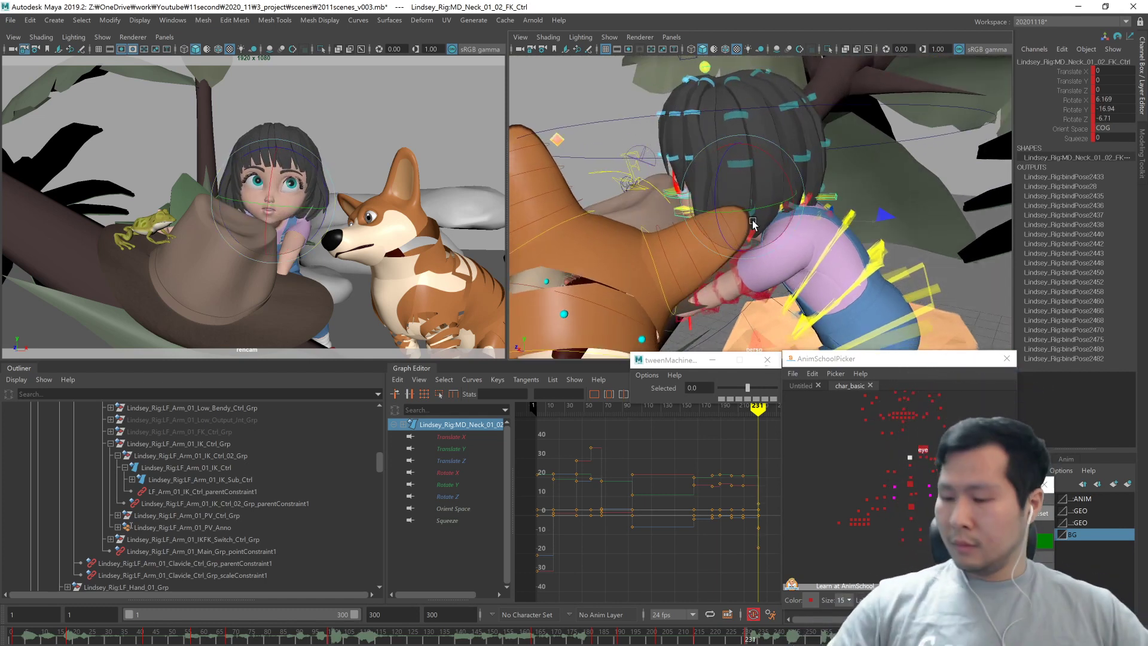
Step: Bring up the acting reference video at frame 231 alongside the scene
key(alt+Tab)
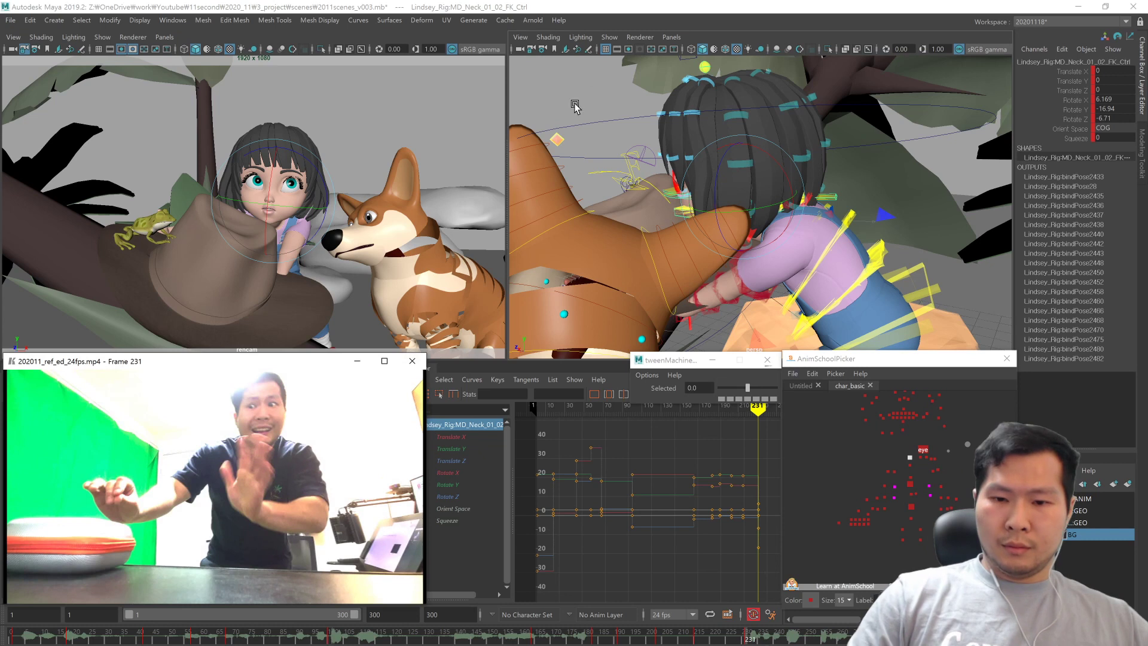
right_click(27, 478)
mouse_move(69, 514)
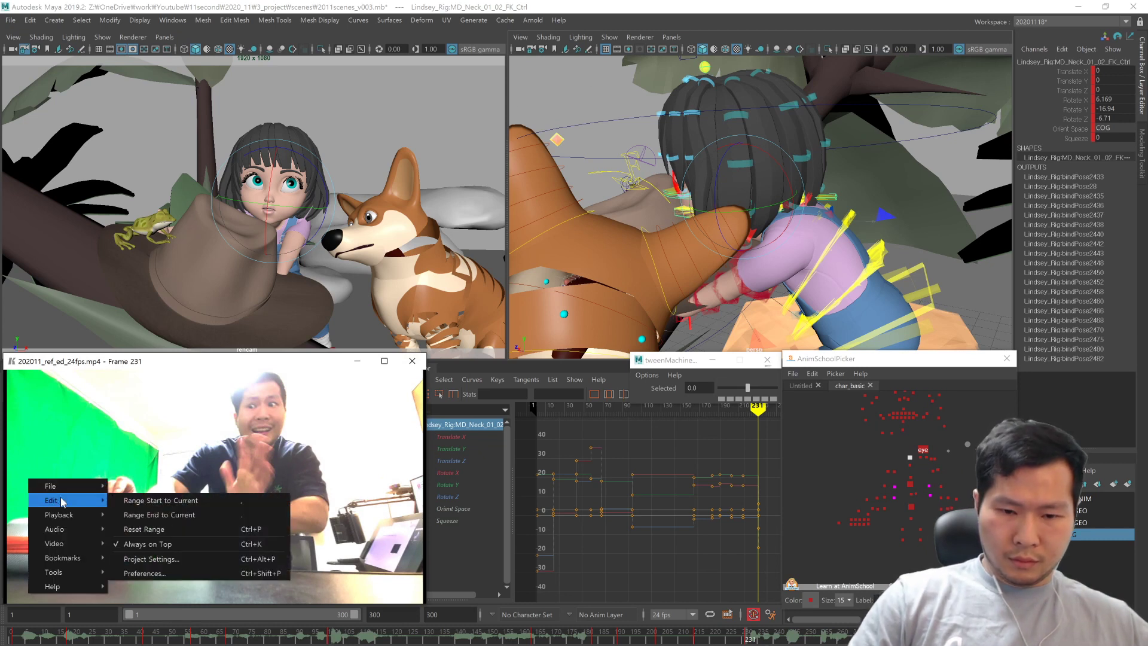
mouse_move(50, 485)
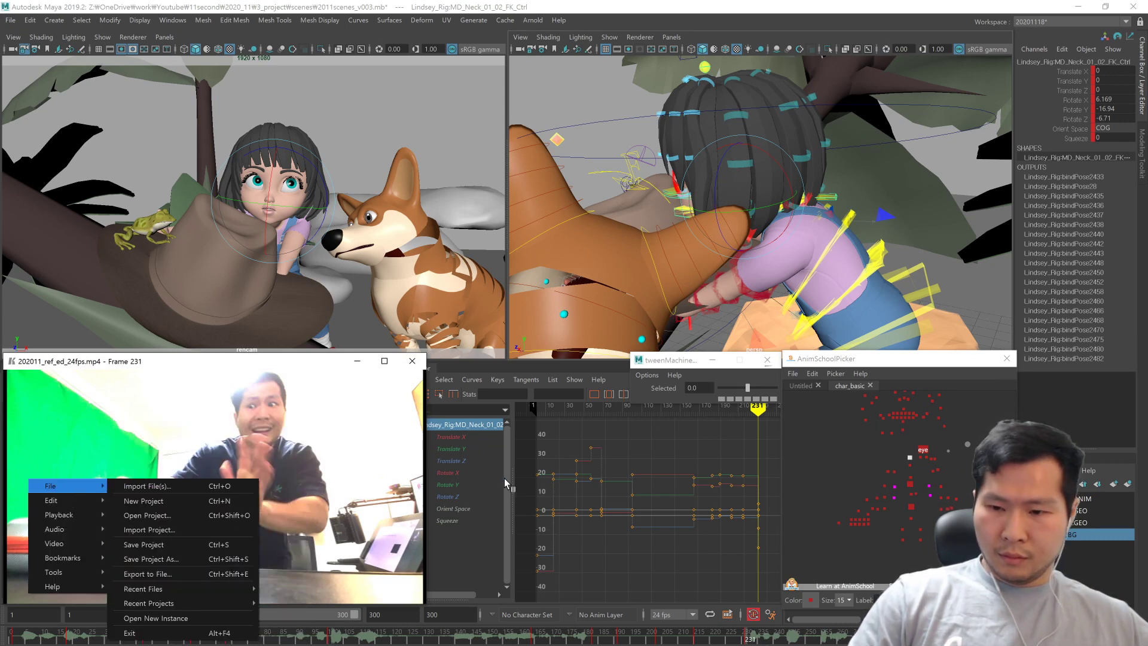
click(574, 540)
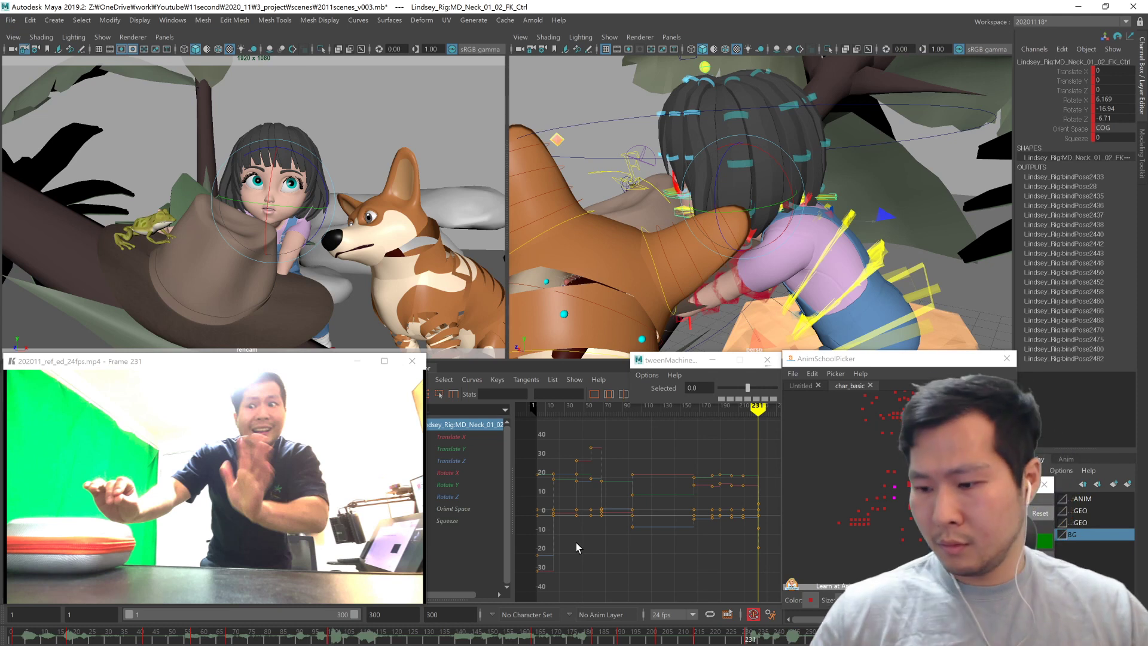
Step: Select the torso and hip controls together and rotate them at frame 231, to about Rotate 15.4, -11.2, -16.7
alt+drag(799, 313, 861, 289)
click(665, 317)
drag(948, 479, 911, 517)
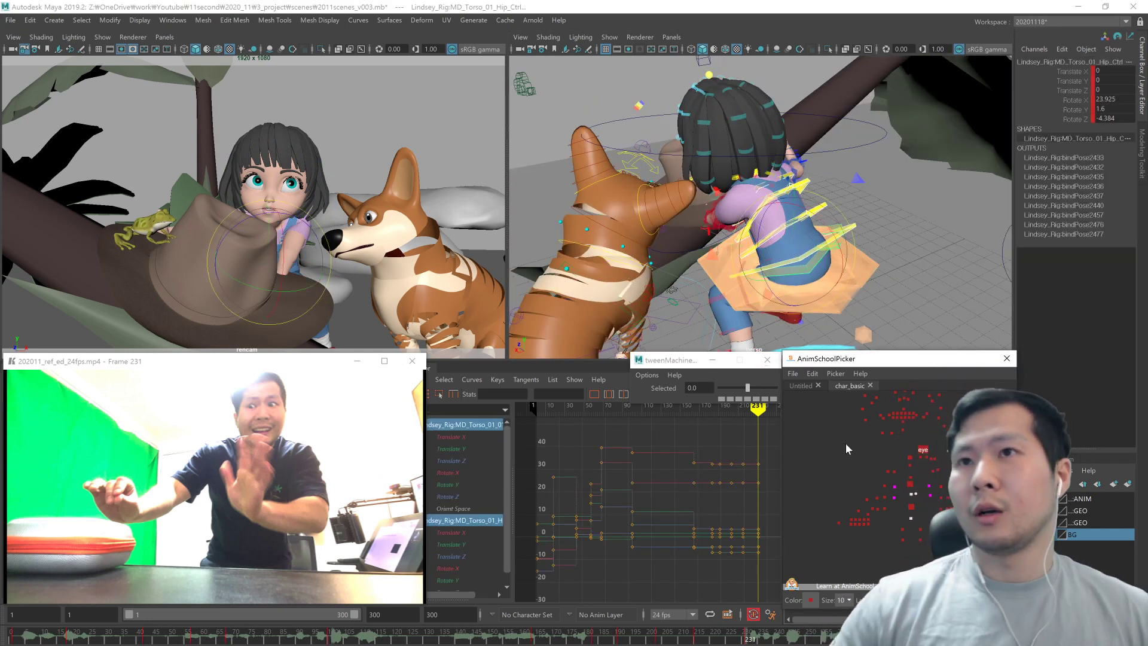
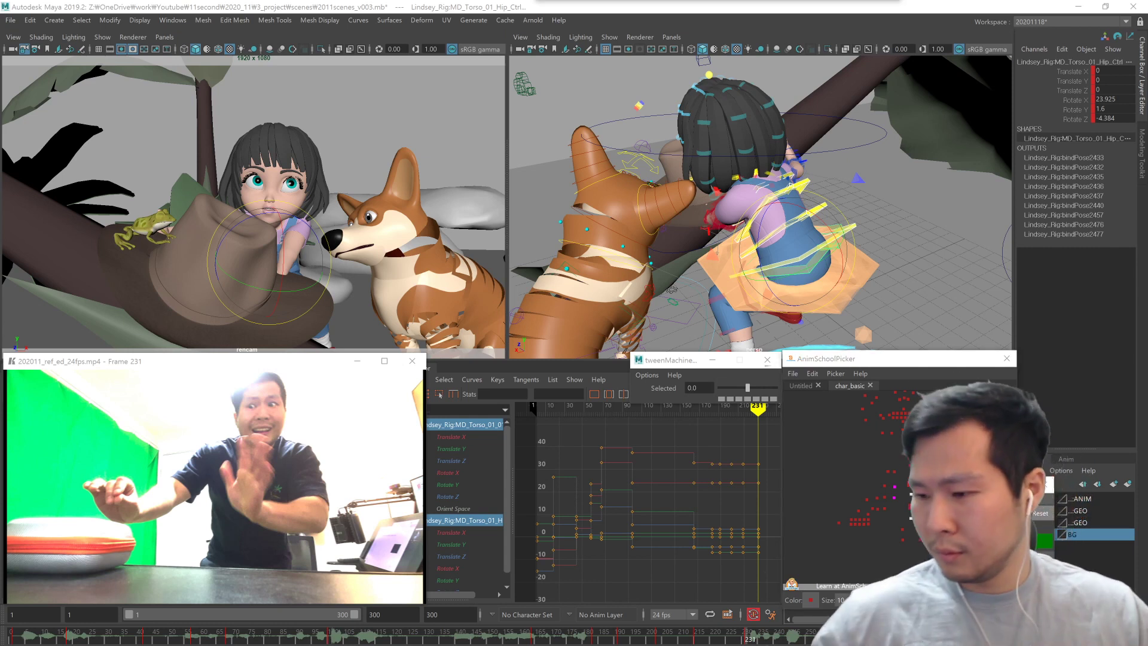
alt+drag(788, 251, 840, 251)
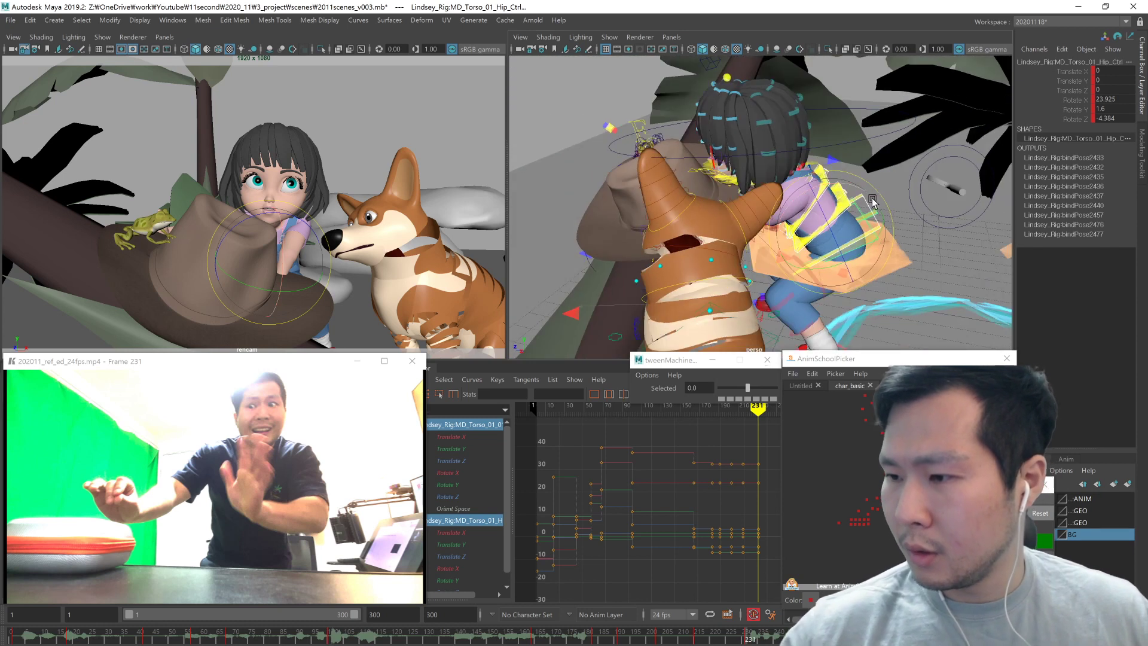
drag(872, 197, 777, 299)
Step: Select the COG control and examine its Rotate Y keys around frame 231
click(915, 490)
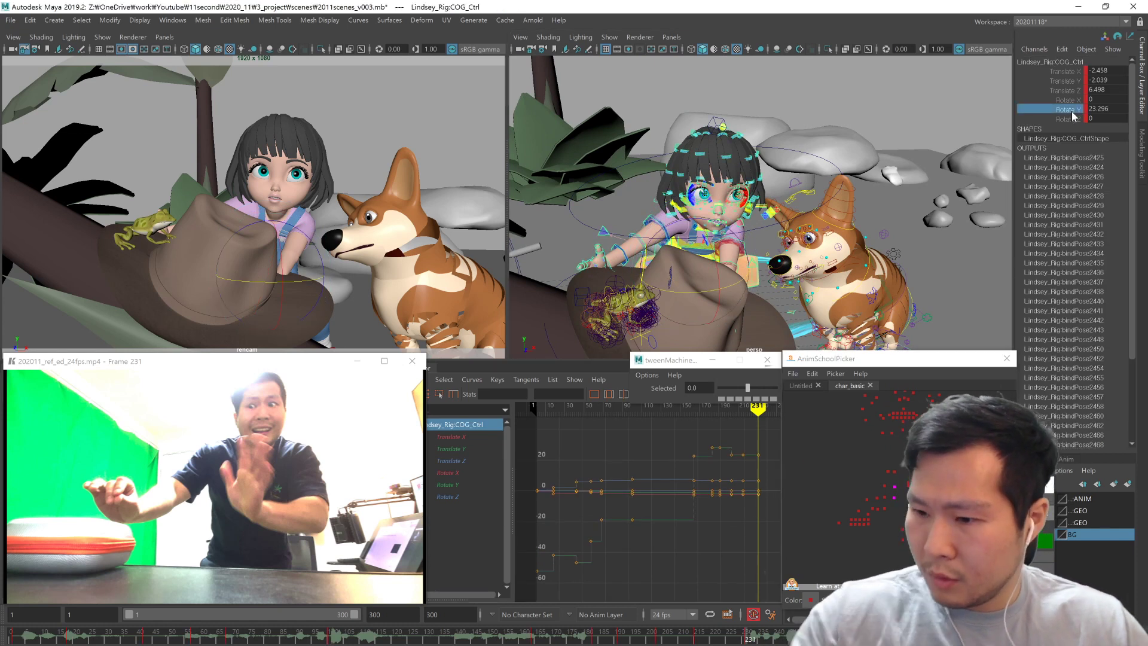
drag(768, 471, 717, 443)
key(f)
alt+right_drag(740, 494, 656, 532)
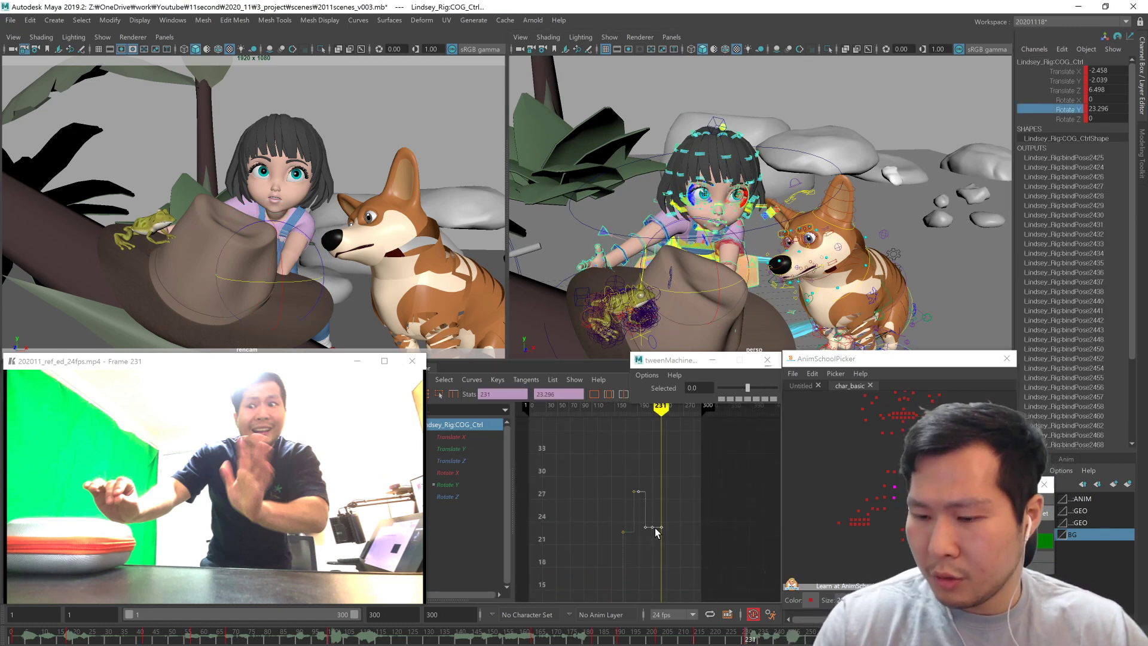
alt+middle_drag(660, 525, 677, 503)
click(693, 525)
Step: Step through the neighbouring keyframes to compare the girl's poses around frame 231
key(comma)
key(comma)
key(comma)
key(comma)
key(period)
key(alt+v)
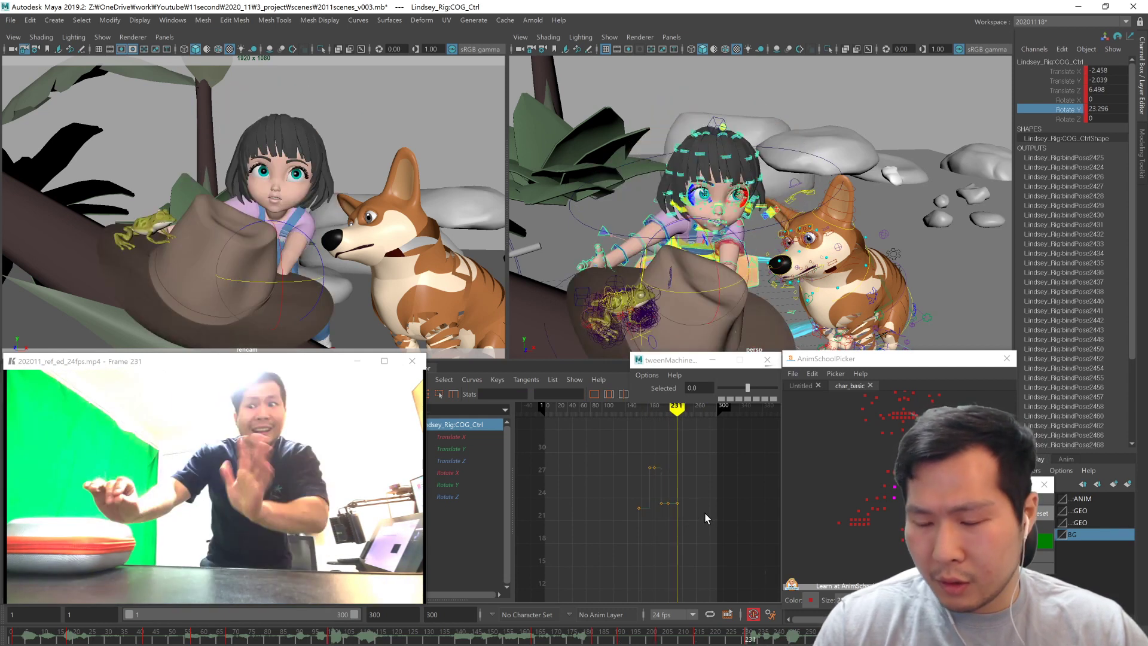
key(comma)
key(period)
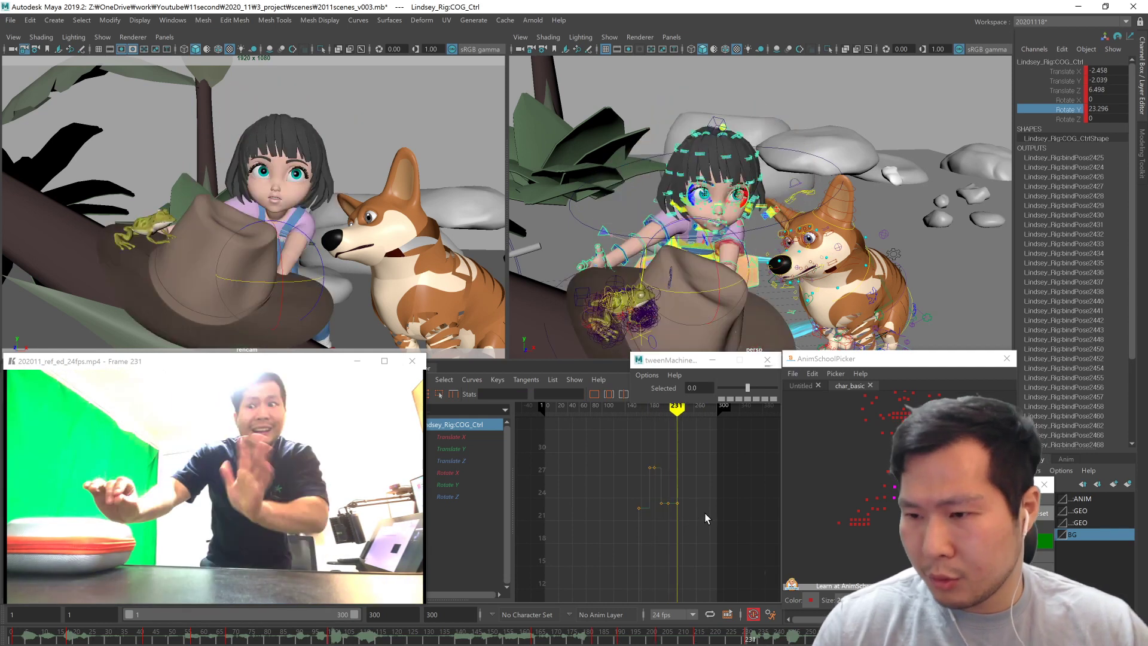
Step: Try to rotate the COG control freehand, and undo that rotation
key(w)
alt+drag(793, 333, 774, 347)
alt+middle_drag(774, 327, 769, 298)
alt+right_drag(769, 298, 798, 298)
key(e)
drag(745, 243, 790, 233)
key(ctrl+z)
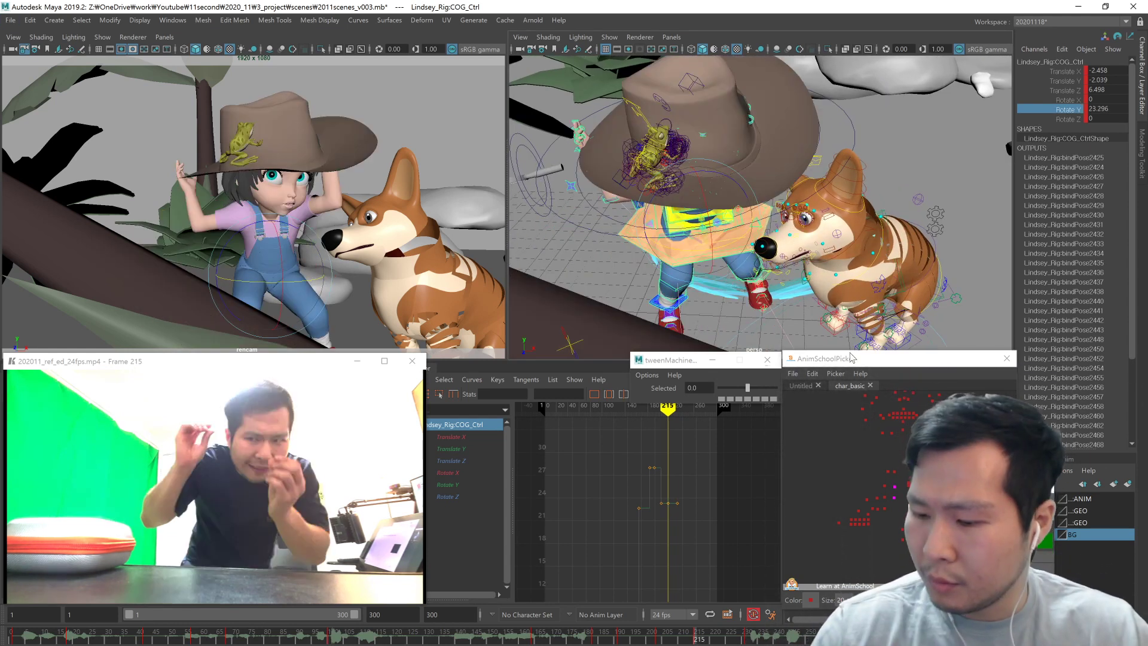
Step: Twist the girl's torso and hip controls further at frame 231, to about Rotate 18.2, -25.5, -25.0
alt+middle_drag(815, 307, 834, 305)
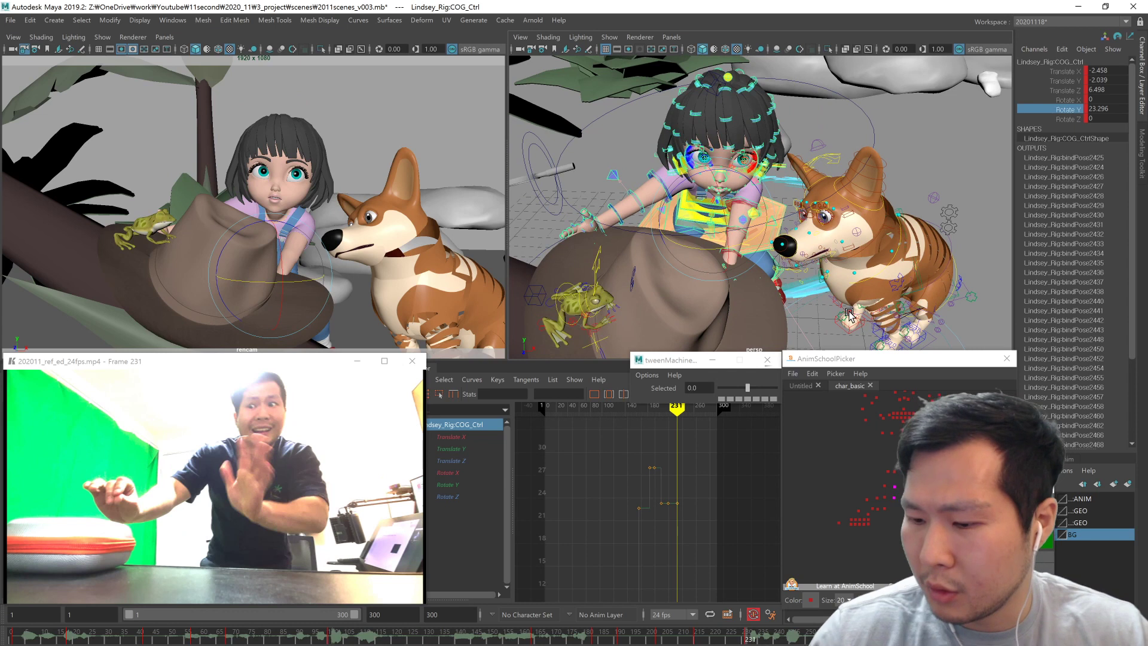
click(825, 308)
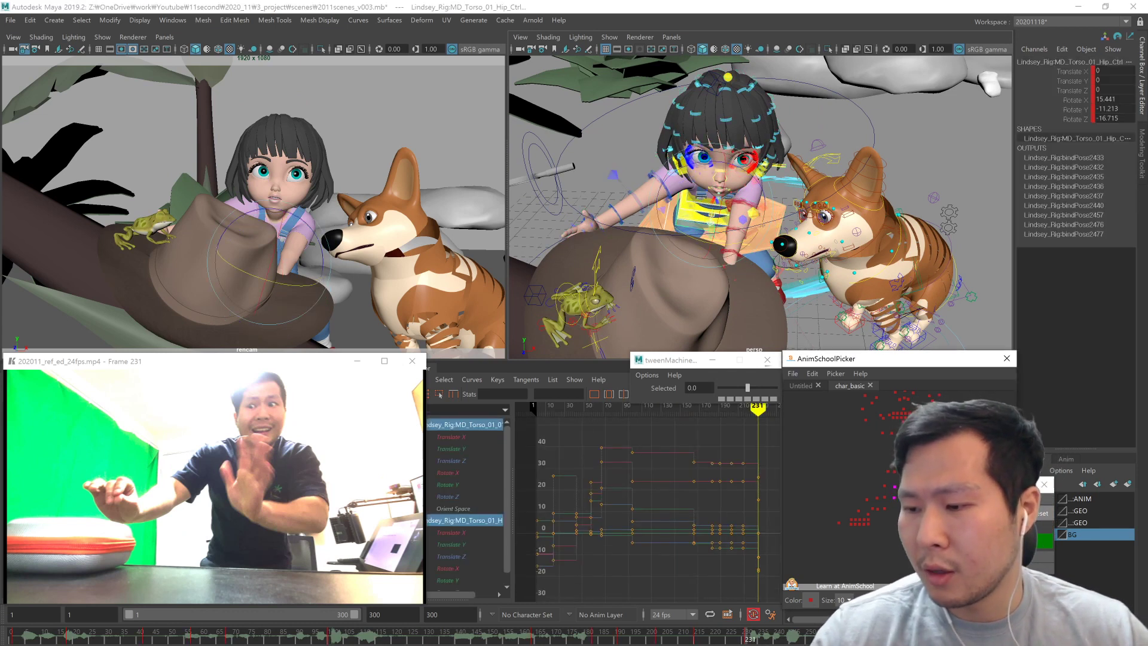
key(period)
alt+drag(763, 243, 730, 280)
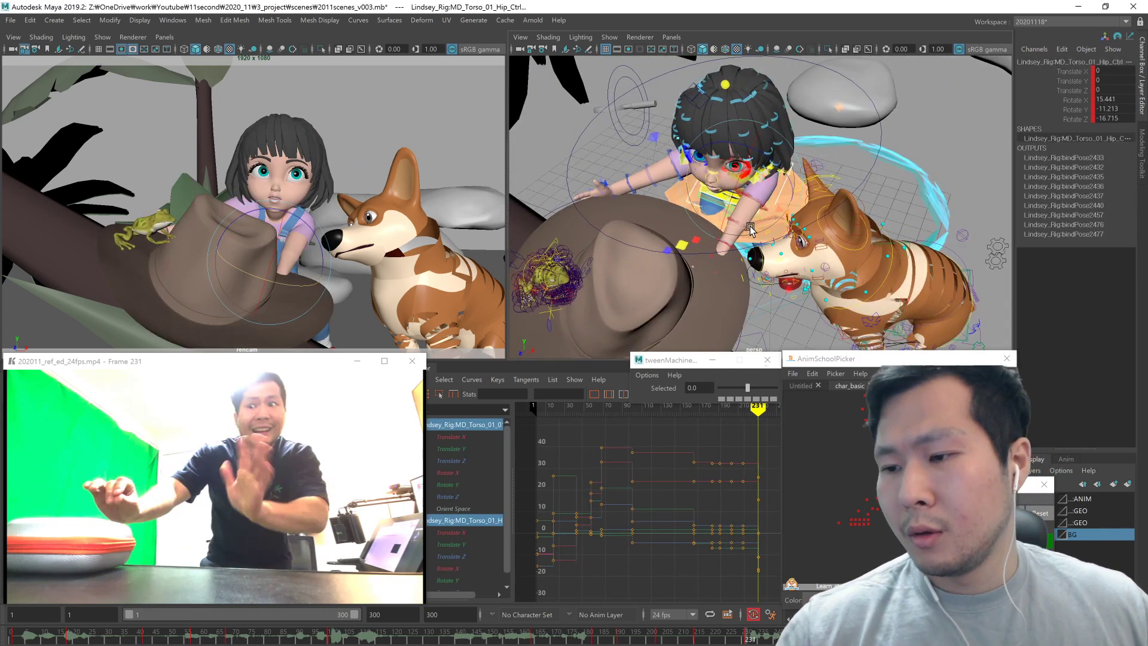
drag(749, 225, 646, 242)
drag(820, 253, 802, 284)
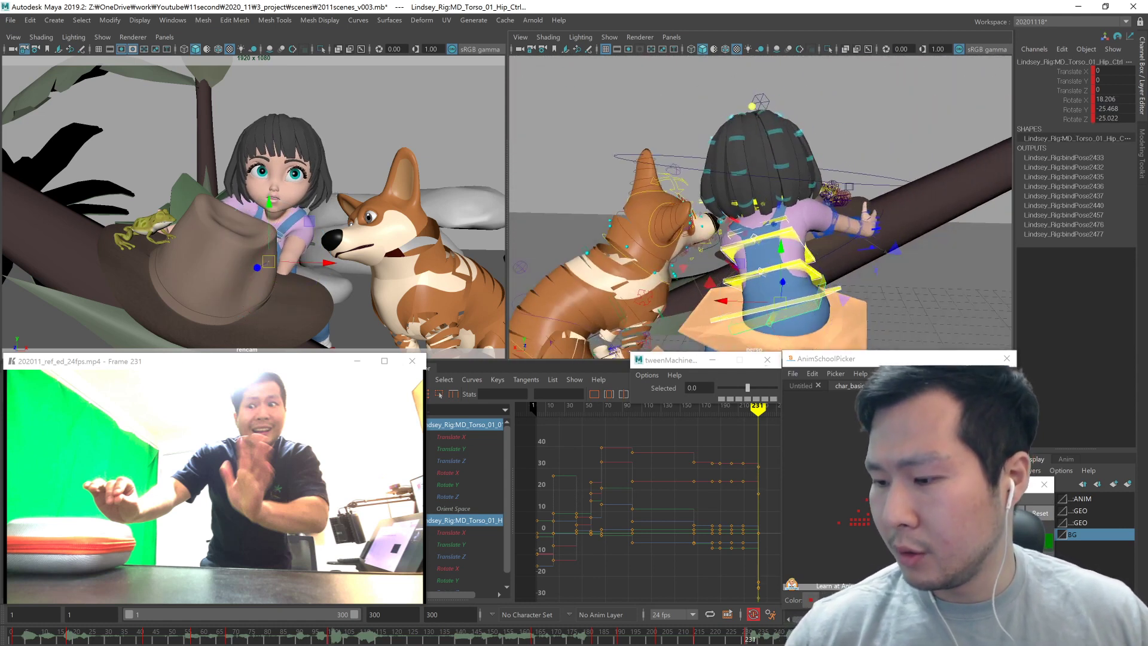
Step: Select the right clavicle control and pose the shoulder with Rotate X 0, Rotate Y about -24.8 and Rotate Z about 12.1
click(825, 448)
click(819, 267)
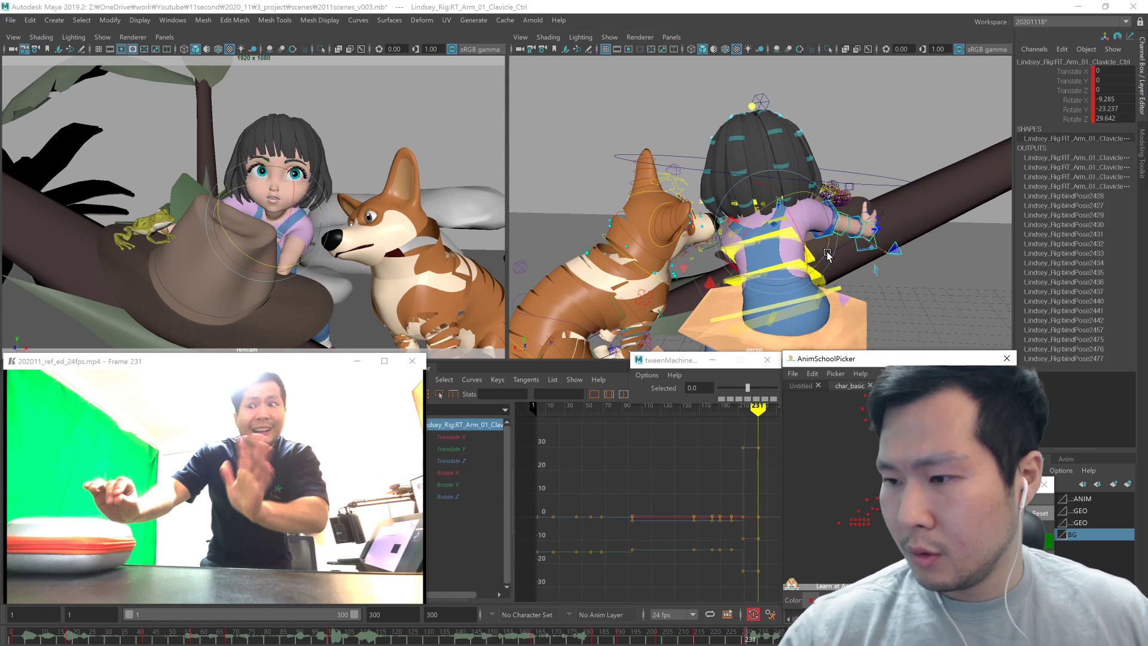
alt+drag(826, 267, 784, 255)
key(w)
alt+drag(800, 327, 848, 272)
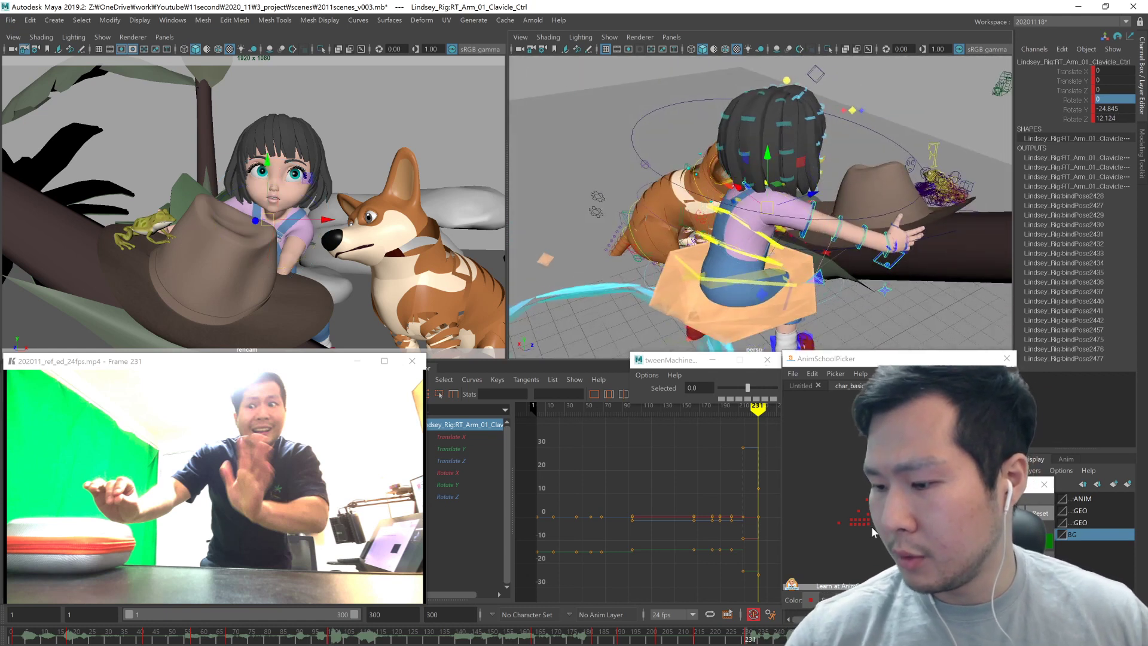
Step: Repose the right hand with its arm IK sub control, to about Translate -1.44, 0.00, 0.39 and Rotate -142.3, -35.7, 201.7
click(872, 509)
alt+drag(885, 293, 866, 281)
drag(898, 245, 872, 245)
key(e)
key(w)
middle_drag(899, 315, 891, 310)
key(e)
drag(909, 290, 747, 272)
drag(658, 258, 680, 272)
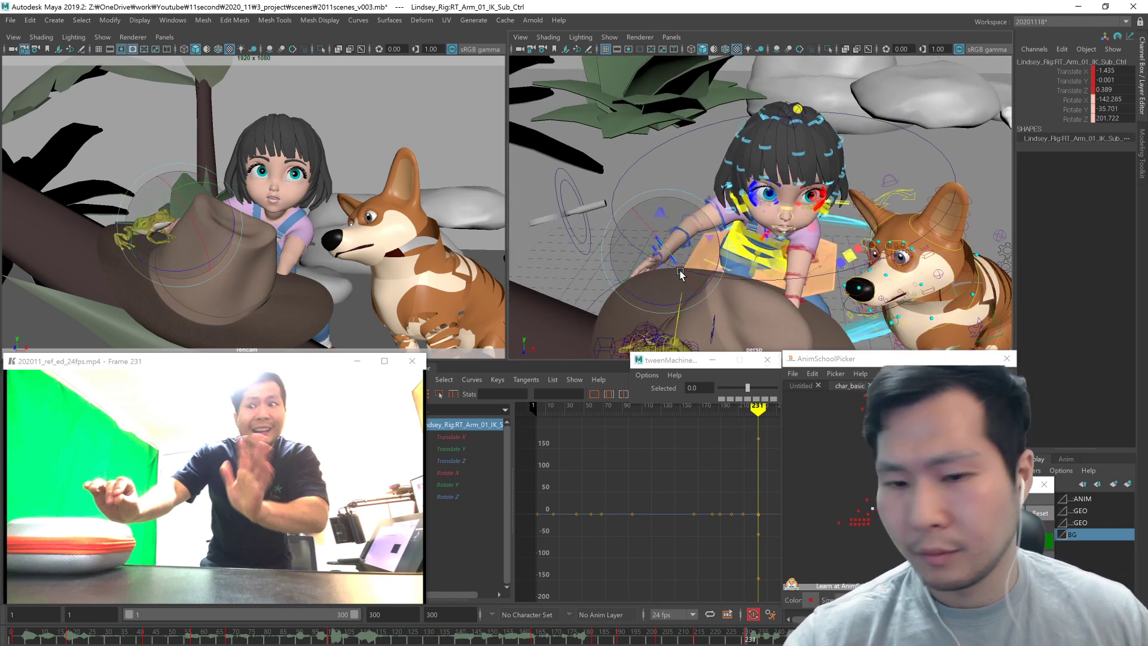
Step: Select the main eye aim control and move it freehand at frame 231 to redirect the girl's gaze
key(w)
click(902, 419)
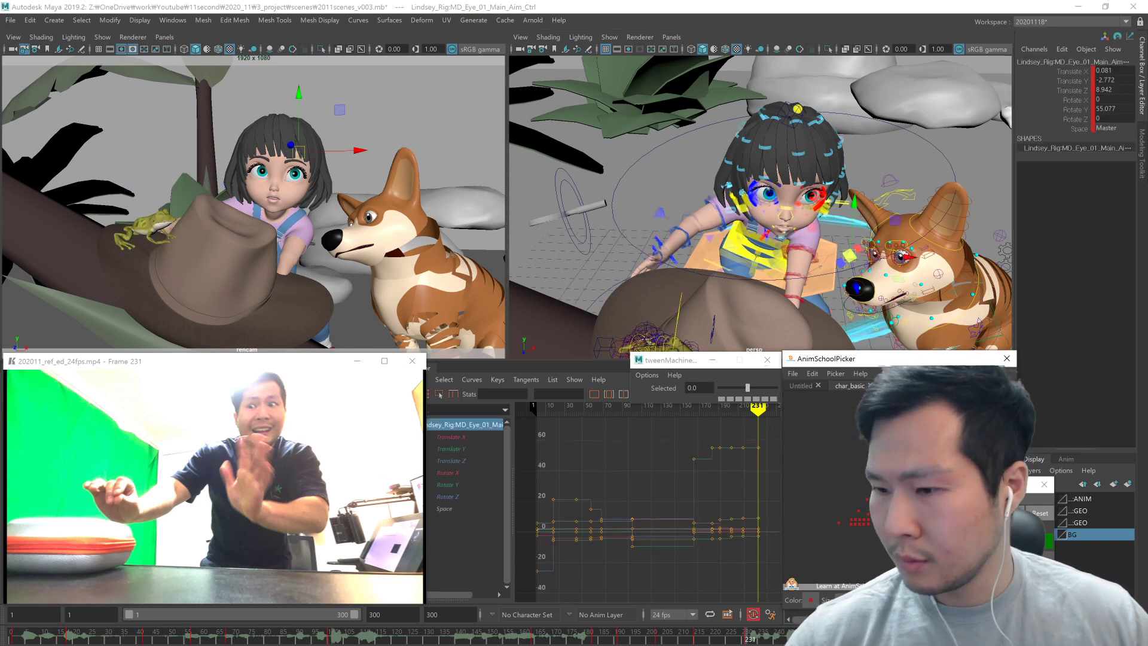
middle_drag(849, 256, 736, 285)
alt+drag(828, 311, 819, 263)
key(e)
drag(808, 216, 769, 207)
key(w)
middle_drag(810, 218, 774, 275)
alt+drag(867, 242, 772, 276)
click(795, 230)
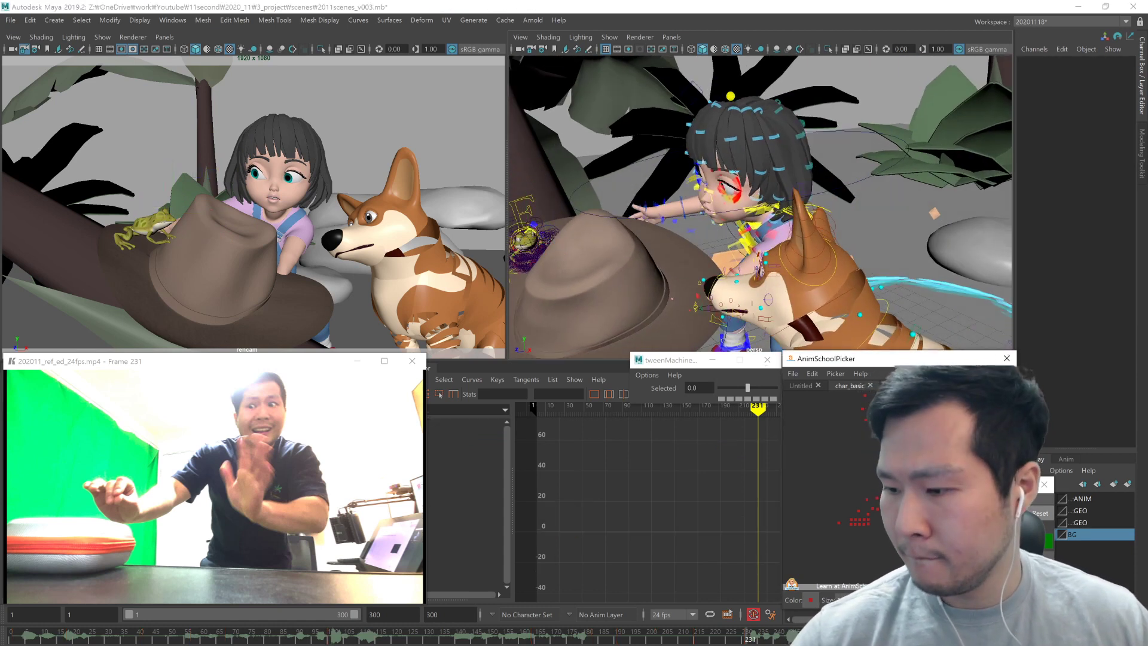
Step: Select the upper neck control and tilt the girl's head, to about Rotate -3.0, -16.4, -7.4
click(774, 210)
key(e)
alt+drag(727, 266, 894, 282)
click(828, 259)
middle_drag(894, 282, 888, 295)
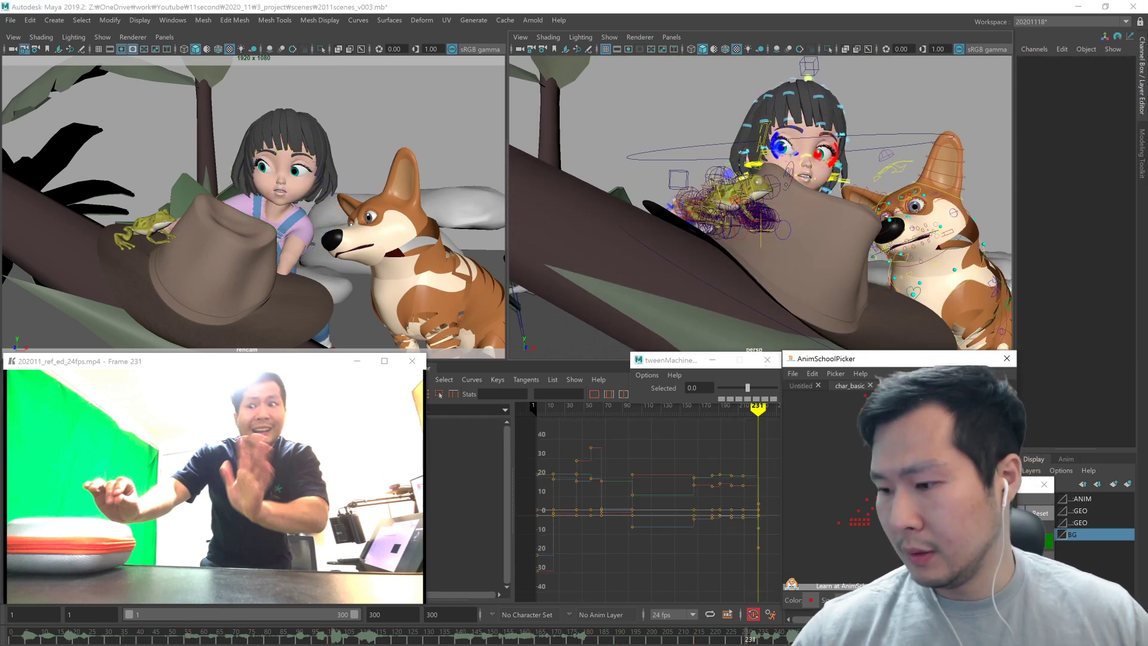
click(347, 212)
drag(347, 212, 302, 202)
key(w)
scroll(836, 297, down, 1)
alt+drag(836, 299, 821, 274)
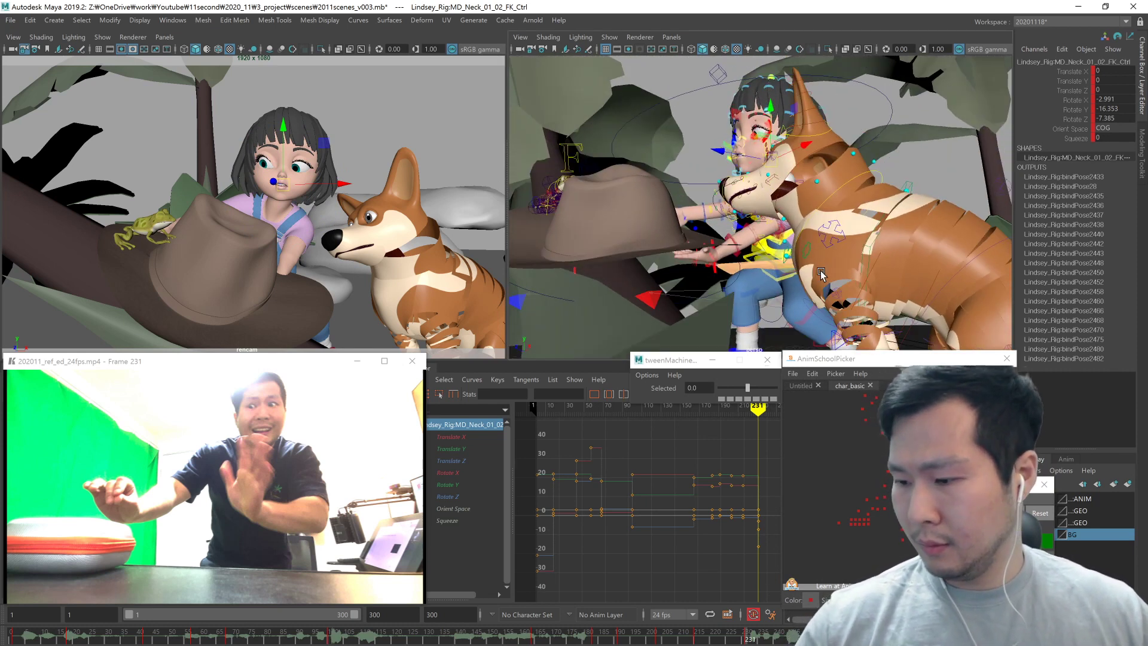
Step: Pose the left hand over the hat brim with its arm IK sub control, to about Translate 4.8, 2.2, 2.8 and Rotate 48.9, 7.3, -123.8
click(945, 508)
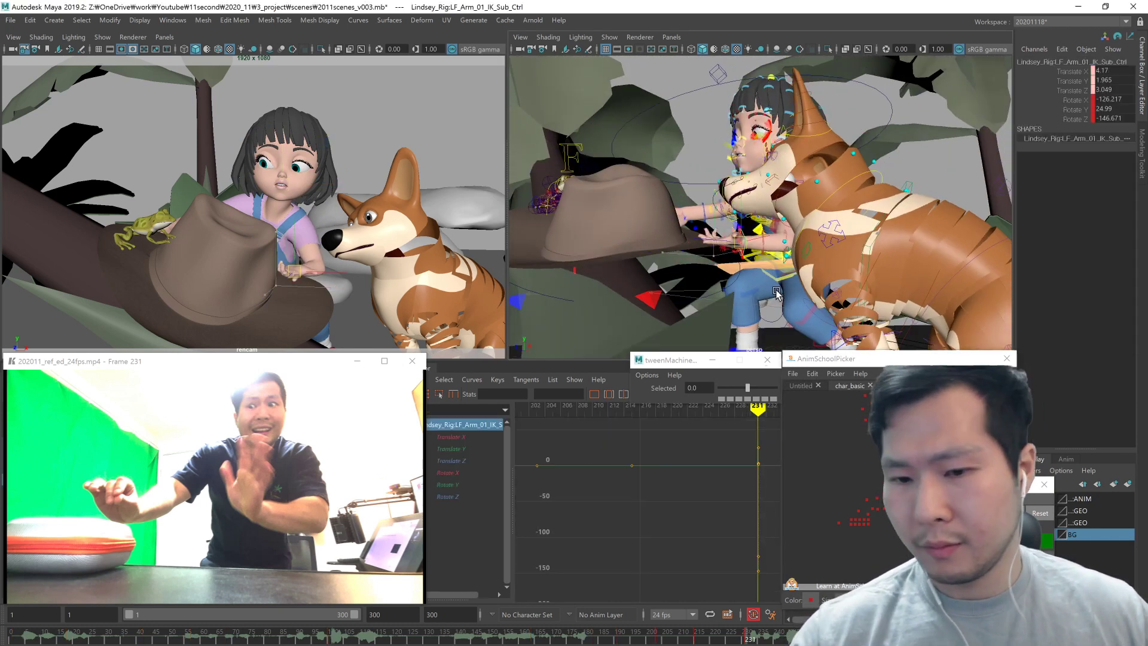
drag(789, 286, 746, 184)
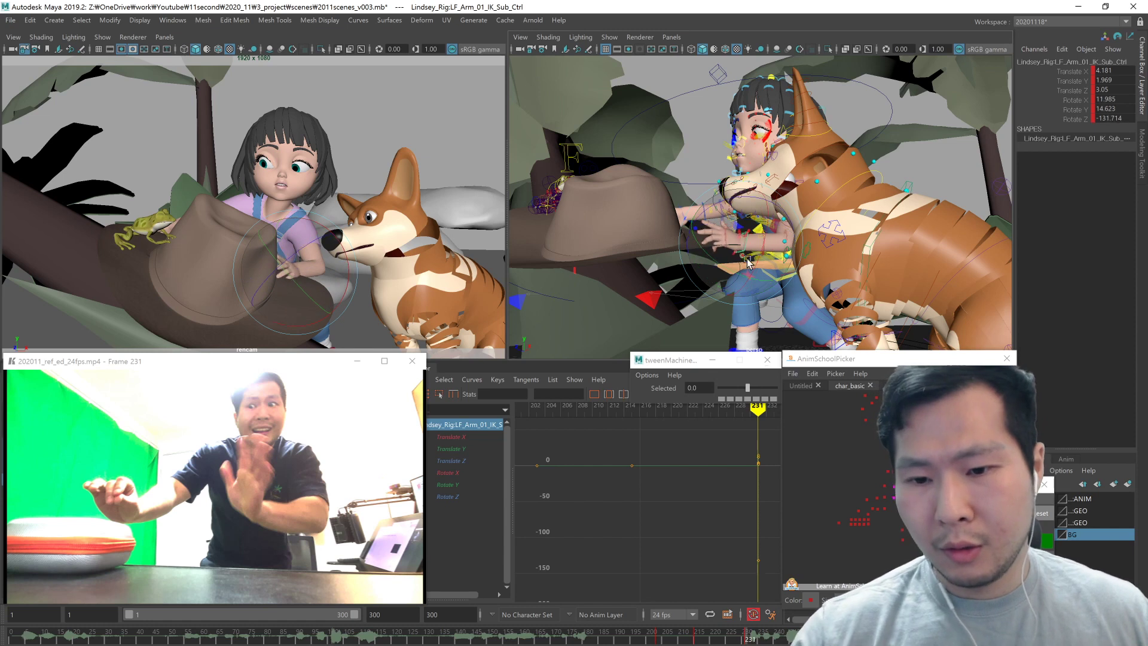
alt+drag(745, 270, 777, 293)
key(w)
key(e)
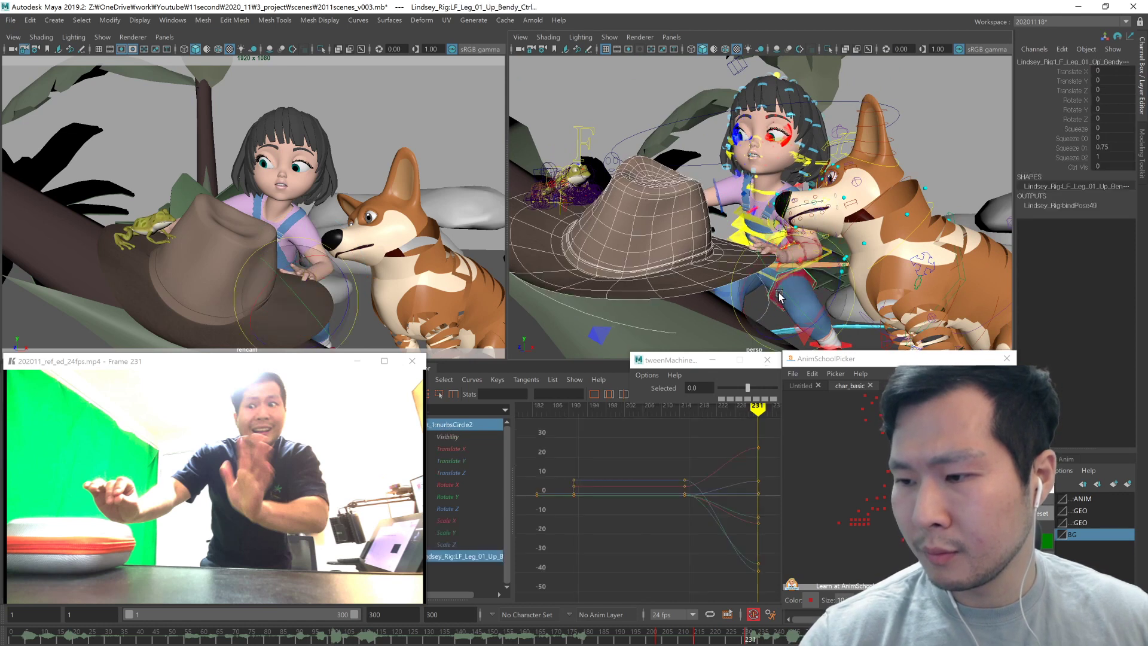
key(ctrl+z)
key(e)
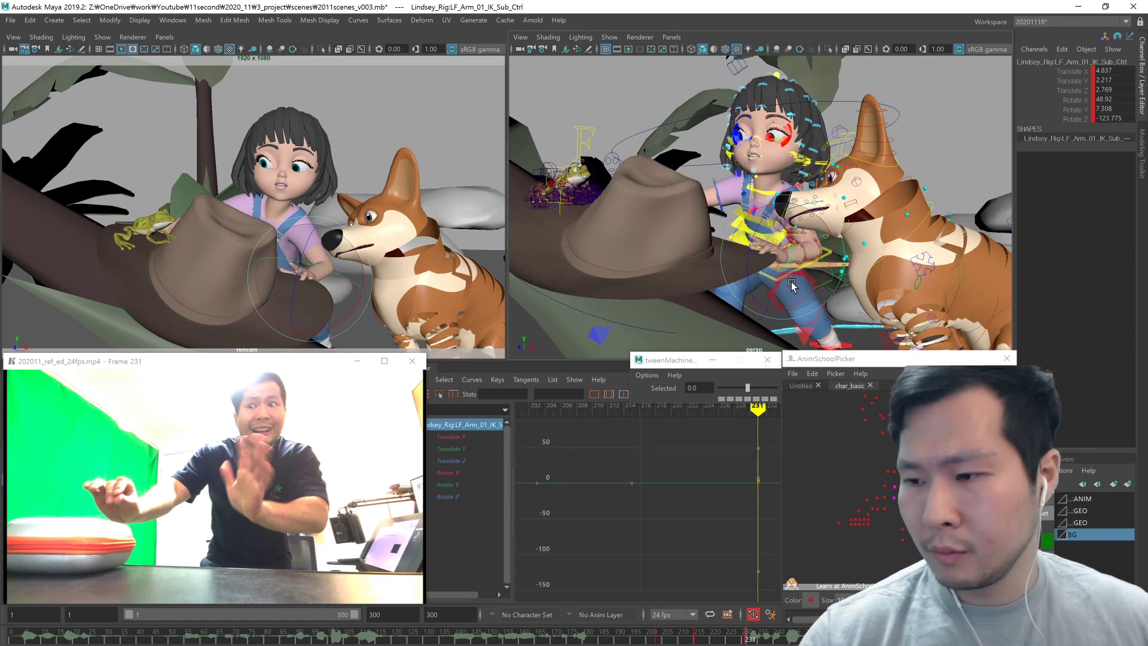
drag(791, 282, 785, 281)
key(w)
Step: Select the left index finger's master control and rotate it to about -3.9, -17.1, -18.3
click(867, 520)
alt+drag(787, 321, 774, 311)
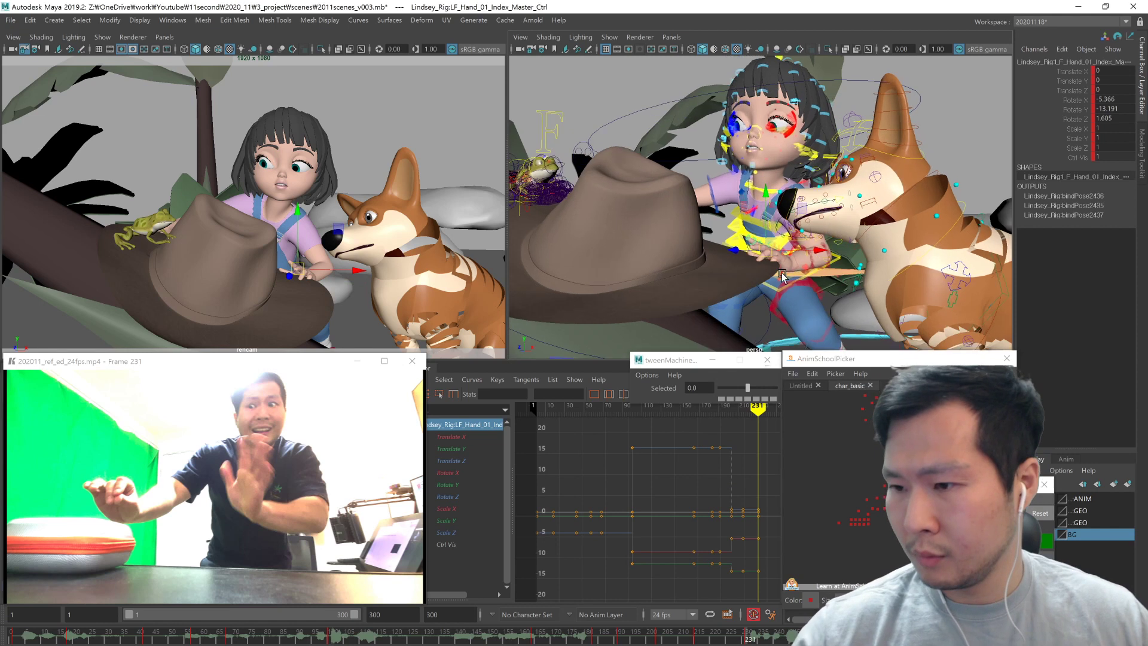
alt+right_drag(775, 311, 763, 296)
key(e)
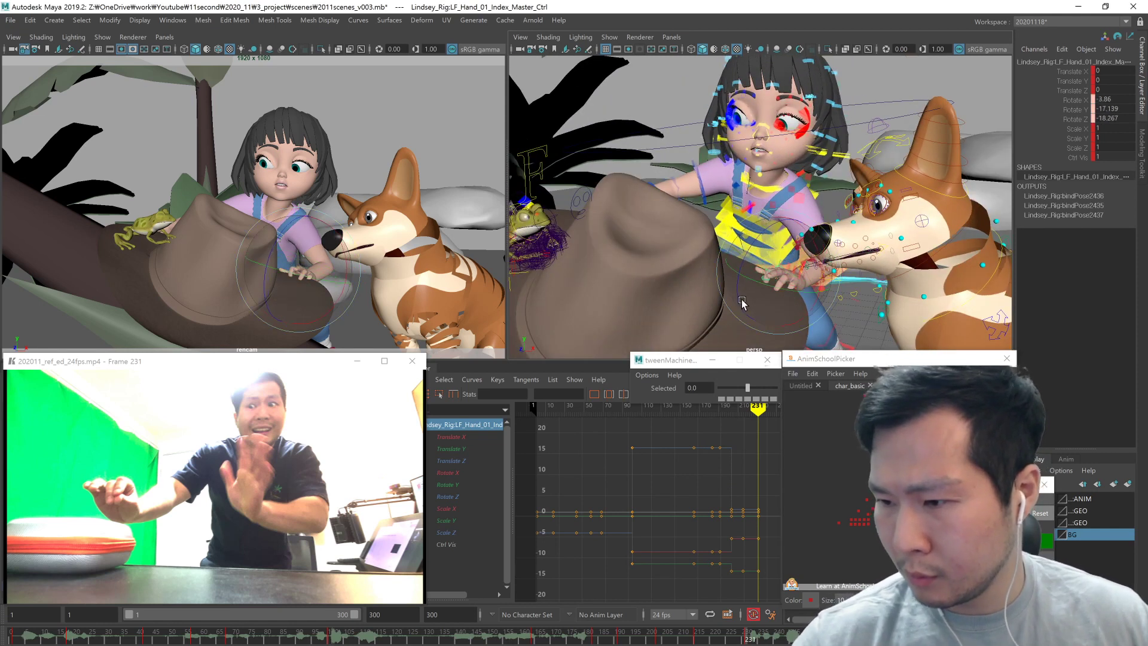
key(w)
Step: Rotate the left middle finger's master control to about -4.0, -1.6, -16.0
alt+middle_drag(861, 335, 830, 289)
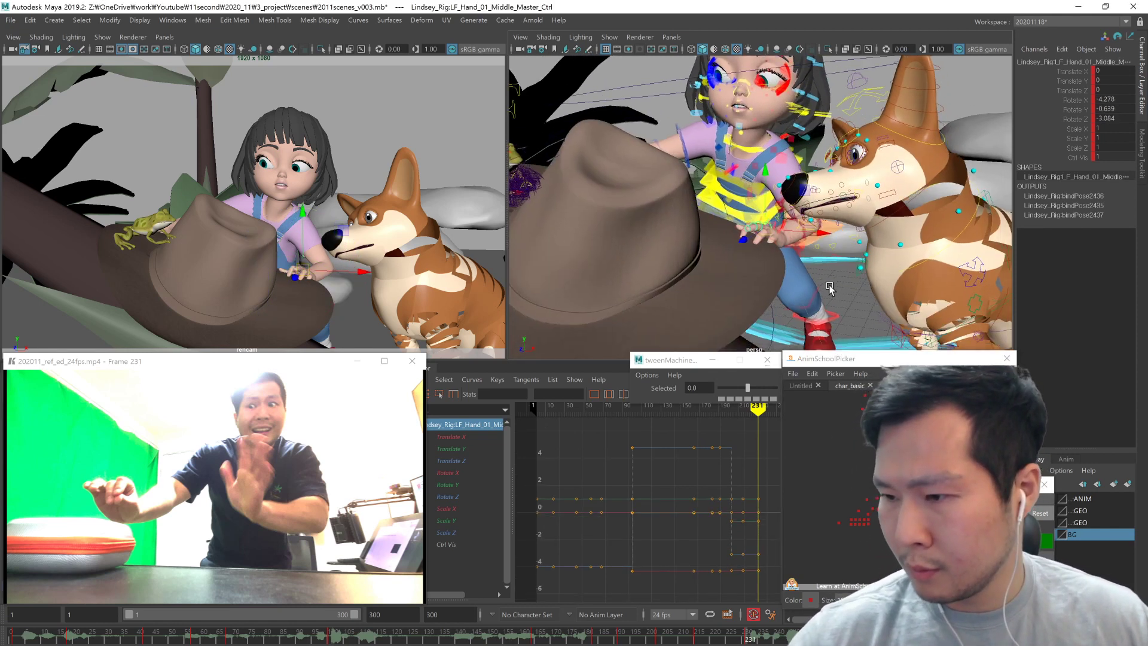
alt+right_drag(831, 289, 878, 292)
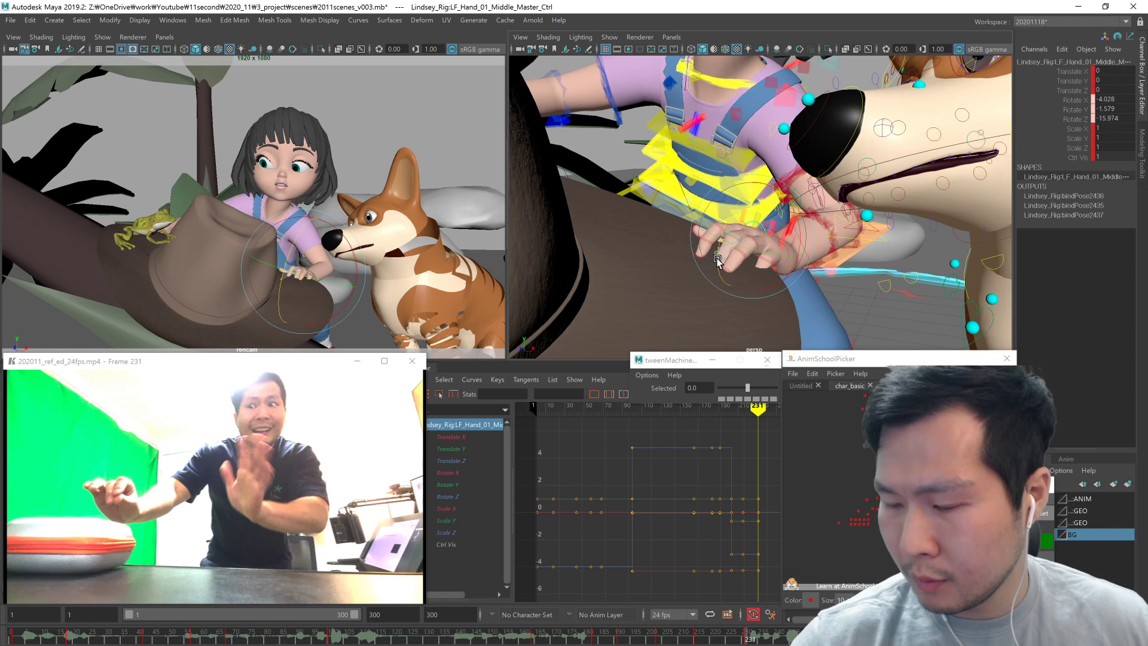
middle_drag(717, 260, 740, 308)
Step: Try bending the left index fingertip with its last FK joint control, to about 22.8 in Rotate Z
click(723, 256)
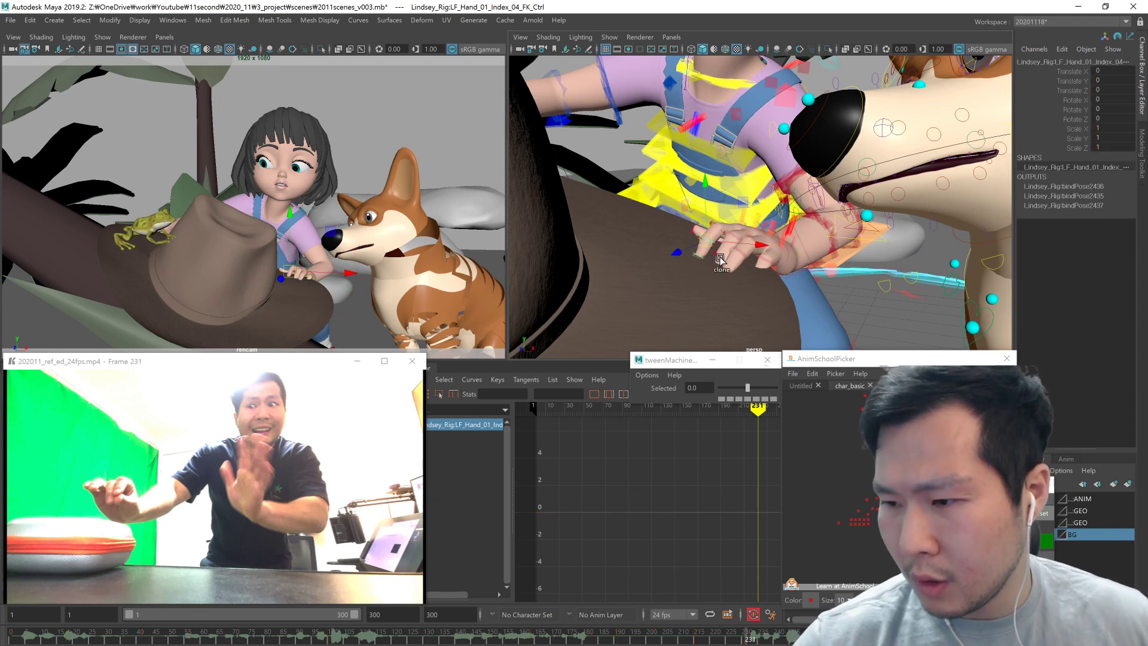
scroll(697, 304, up, 2)
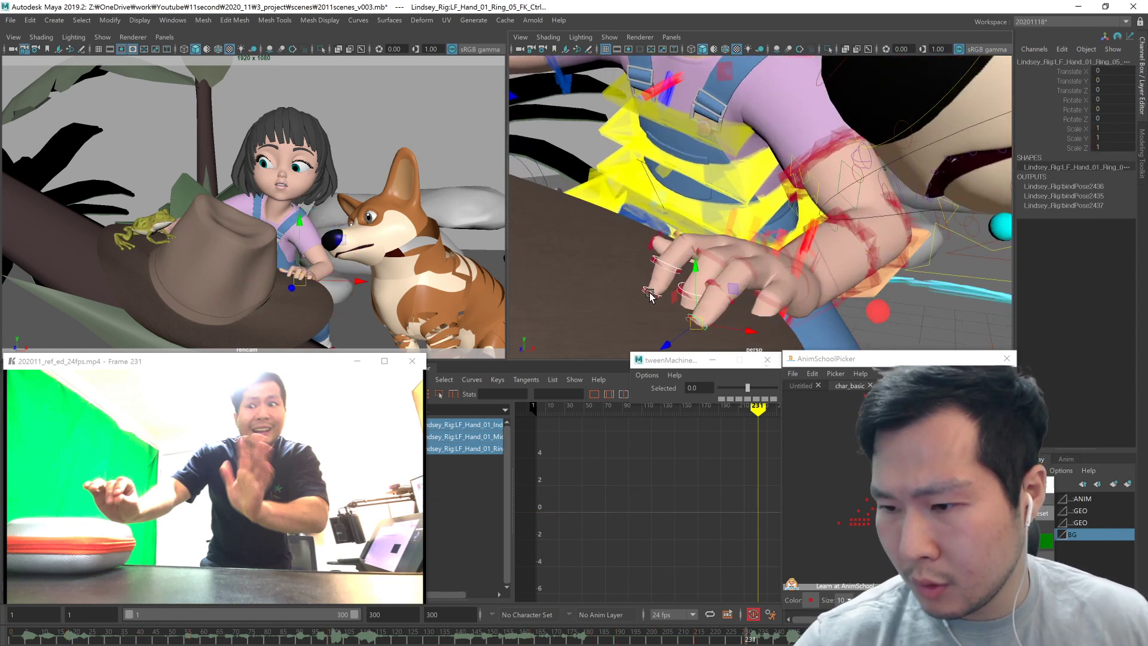
key(e)
drag(604, 303, 610, 287)
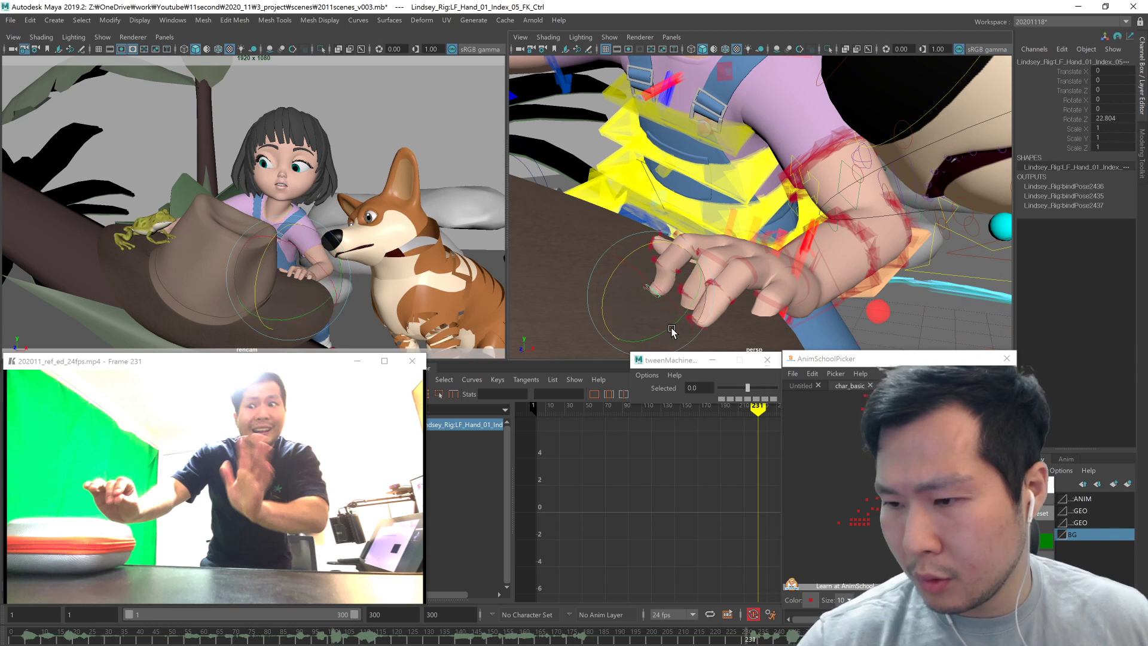
alt+drag(671, 334, 664, 323)
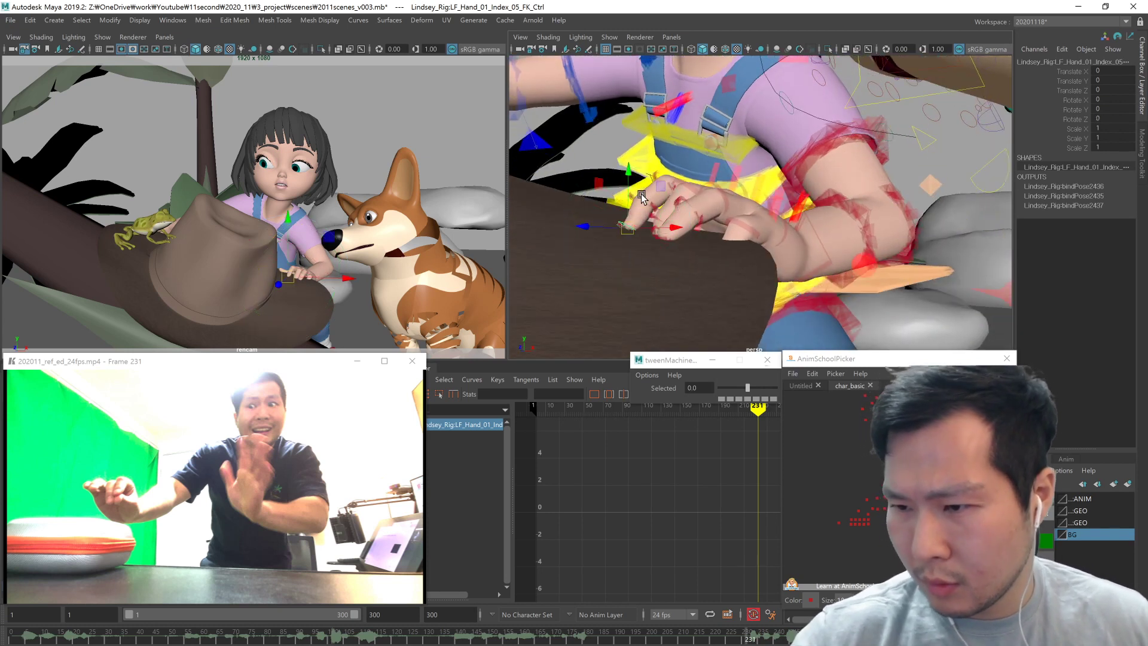
alt+drag(656, 256, 721, 308)
click(825, 226)
drag(805, 217, 703, 300)
key(ctrl+z)
Step: Select the left hand's index, middle, ring and little 04 FK controls and add them to the picker
key(w)
click(666, 240)
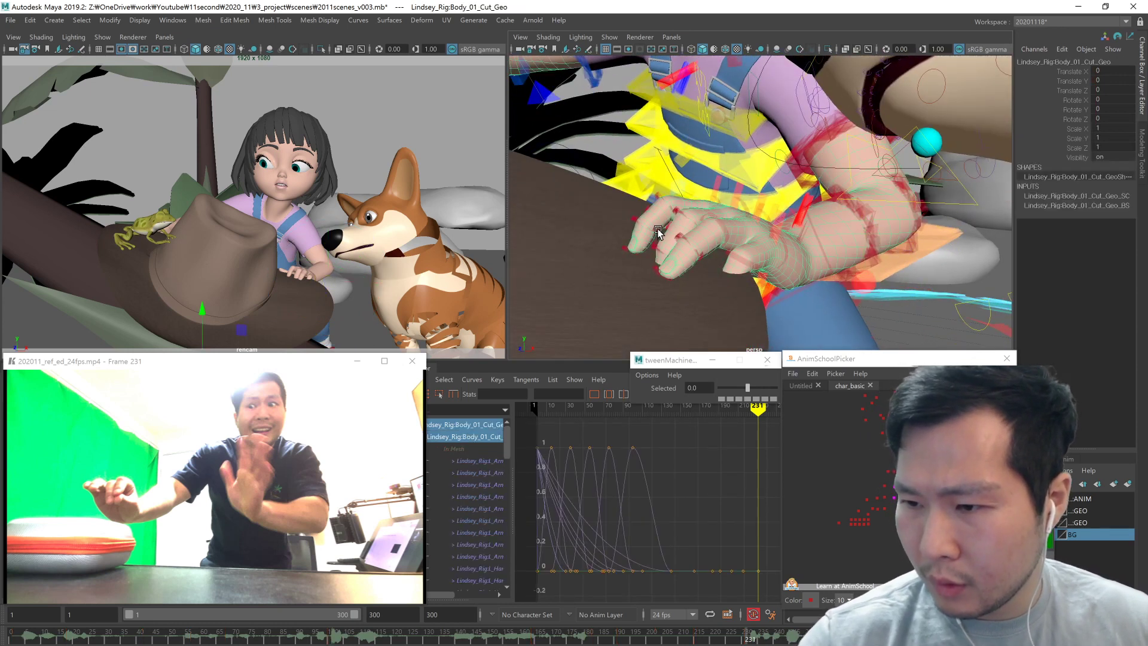
click(657, 232)
mouse_move(691, 281)
alt+mouse_down()
mouse_move(715, 290)
mouse_move(684, 261)
alt+mouse_up()
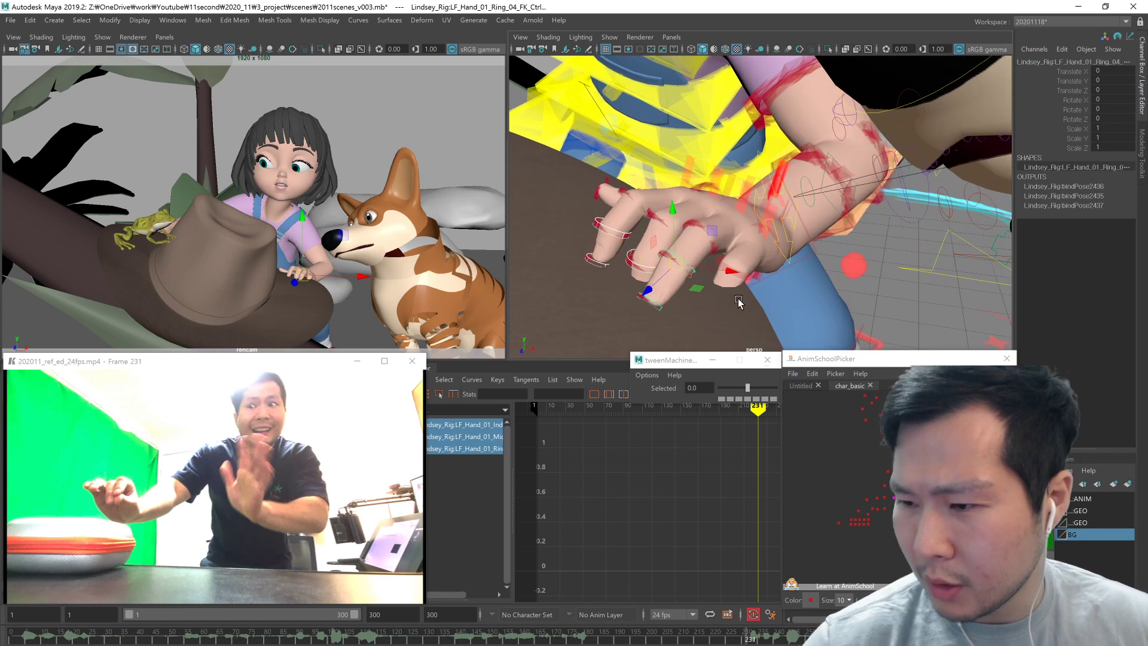
alt+drag(739, 303, 727, 286)
shift+click(662, 156)
key(ctrl+z)
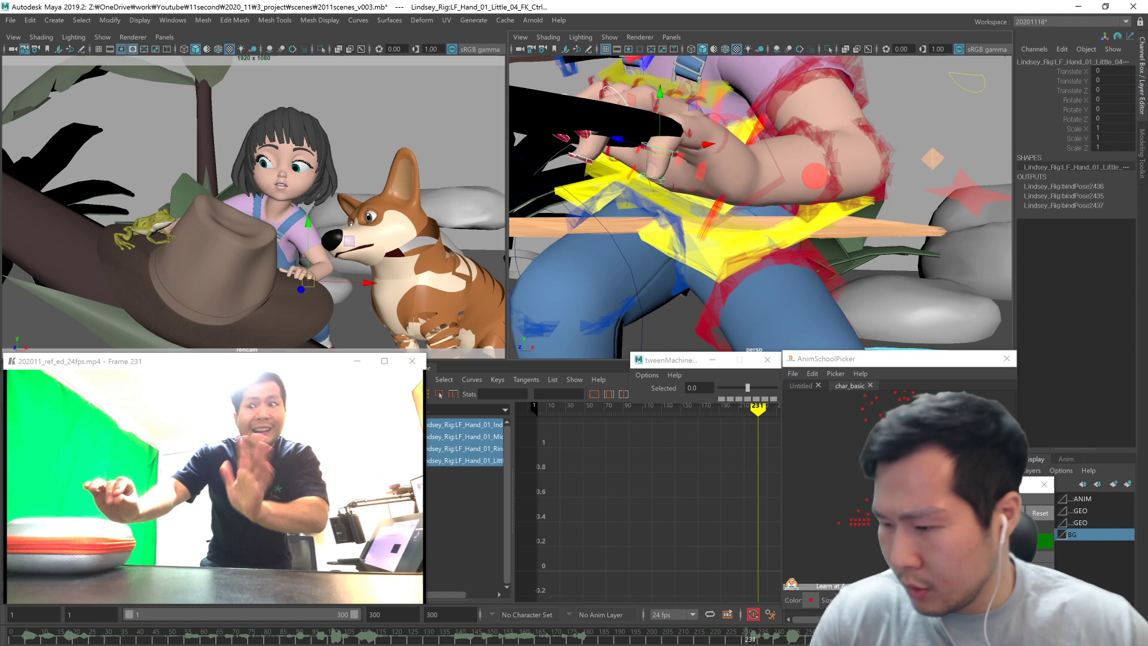
right_click(945, 533)
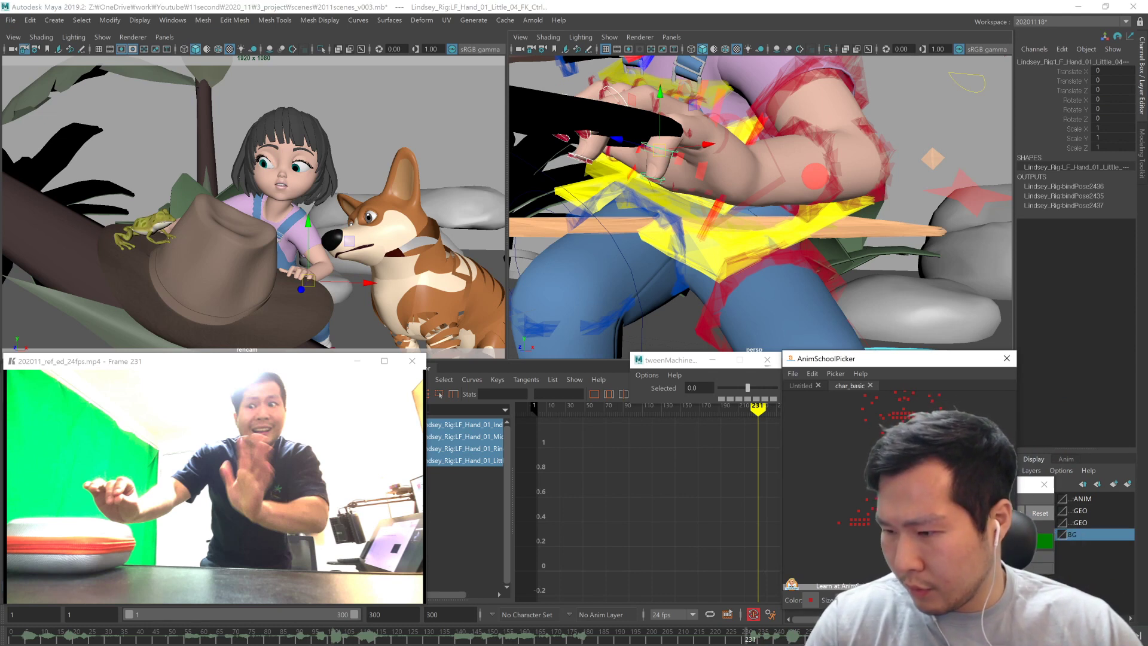
alt+middle_drag(897, 508, 927, 507)
Step: Select the right hand's index, middle, ring and little 04 FK controls and add them to the picker
alt+drag(650, 241, 903, 264)
alt+right_drag(903, 264, 627, 209)
alt+drag(628, 210, 730, 272)
alt+right_drag(730, 271, 799, 256)
click(776, 199)
alt+drag(766, 261, 791, 235)
alt+middle_drag(787, 204, 788, 228)
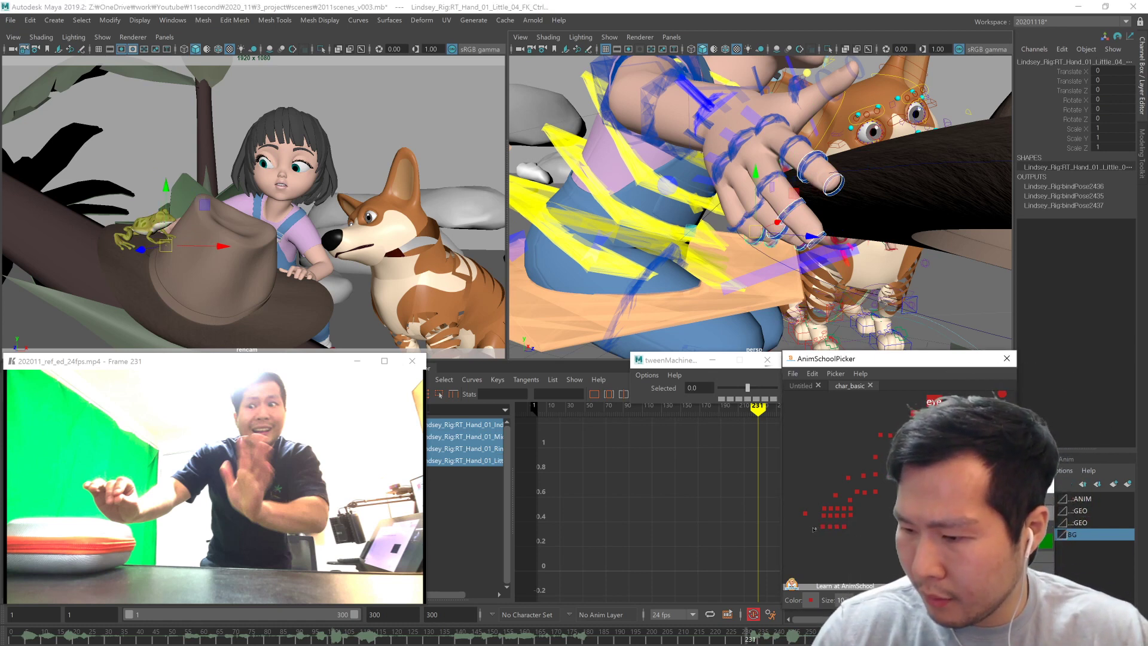
click(890, 534)
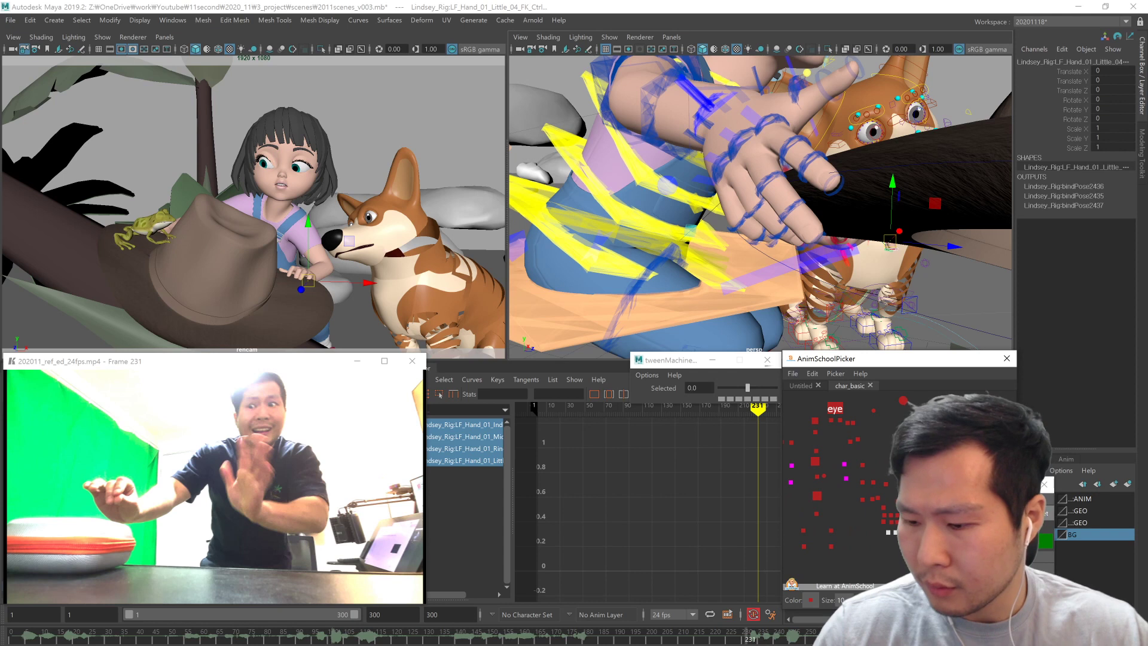
Step: Check the new finger buttons by selecting all of the girl's controls together in the picker
click(873, 412)
alt+right_drag(906, 501, 889, 503)
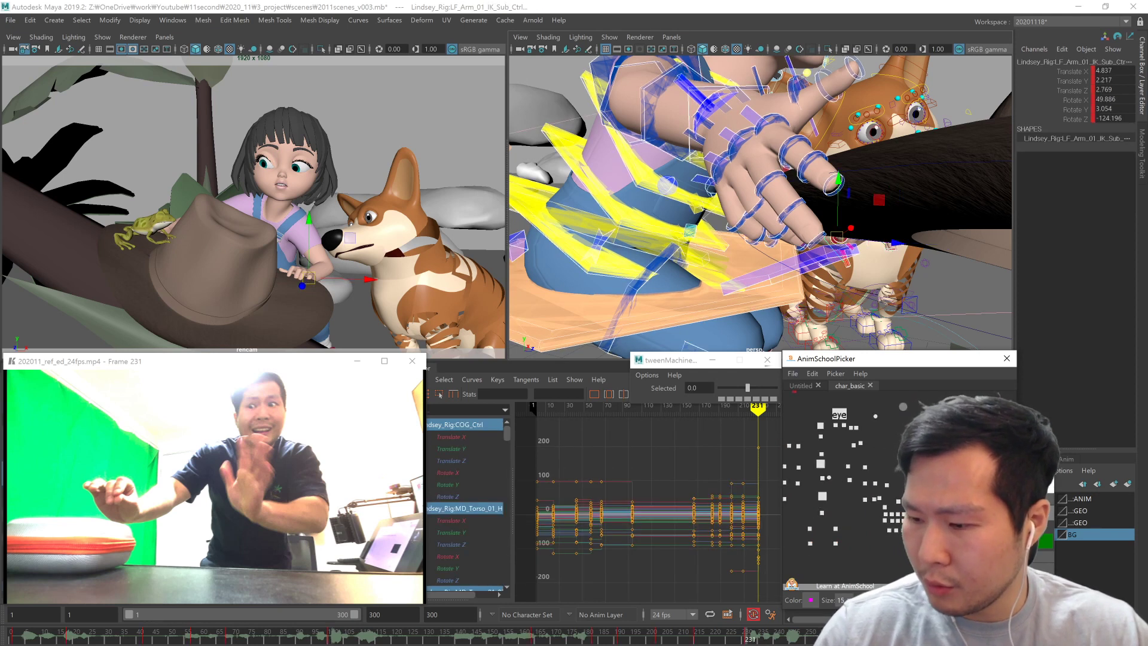
shift+drag(884, 527, 915, 534)
alt+middle_drag(903, 527, 968, 510)
click(803, 515)
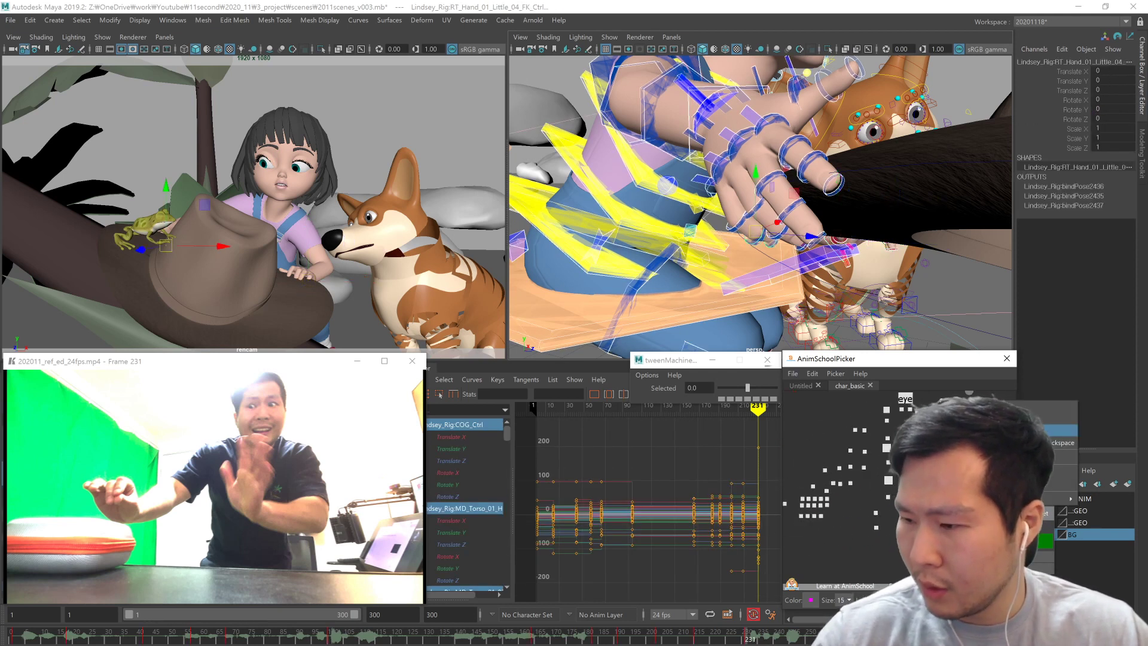
click(895, 452)
right_click(968, 446)
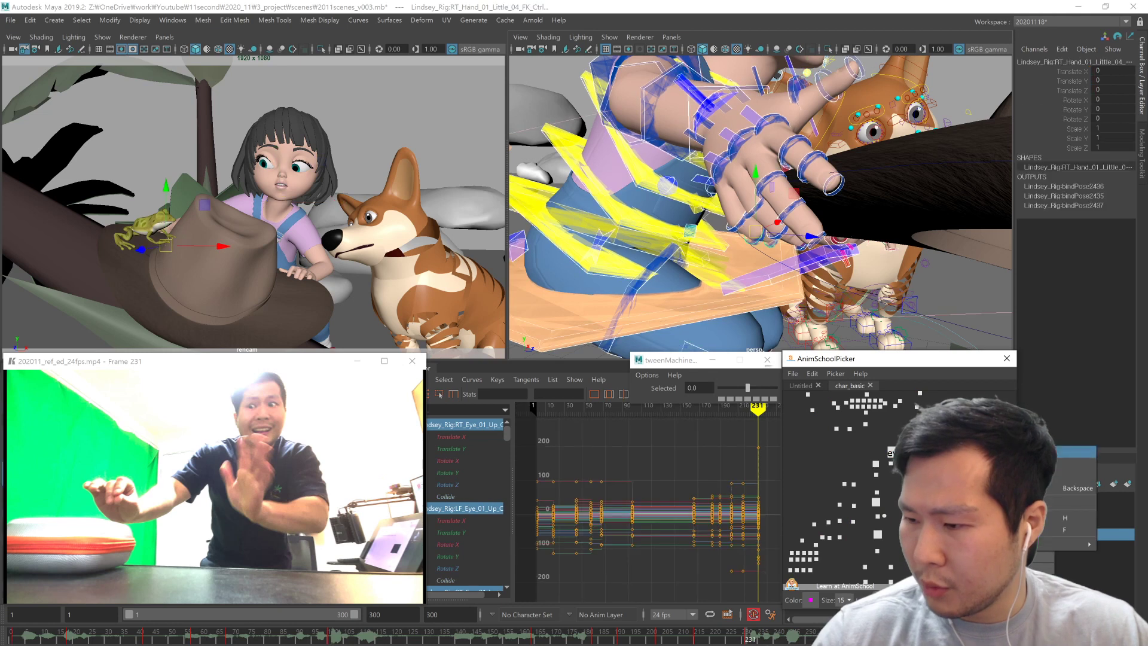
click(969, 446)
Step: Save the picker tab over char_lindsey.pkr in the Picker characterrig folder and clear the scene selection
key(ctrl+s)
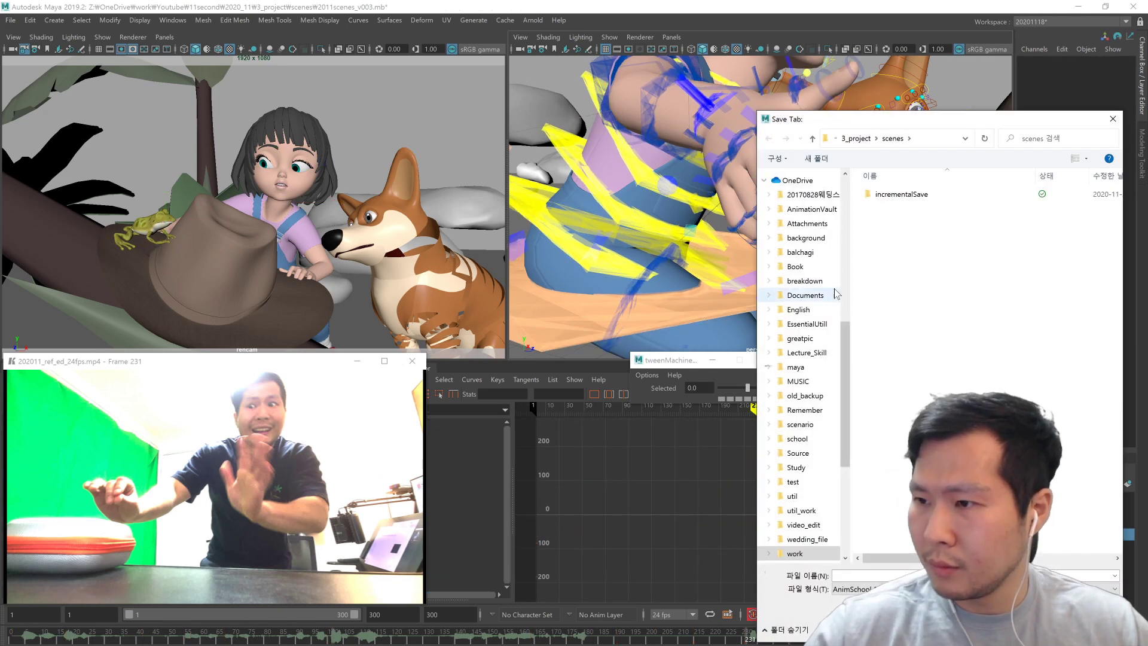
drag(845, 415, 845, 270)
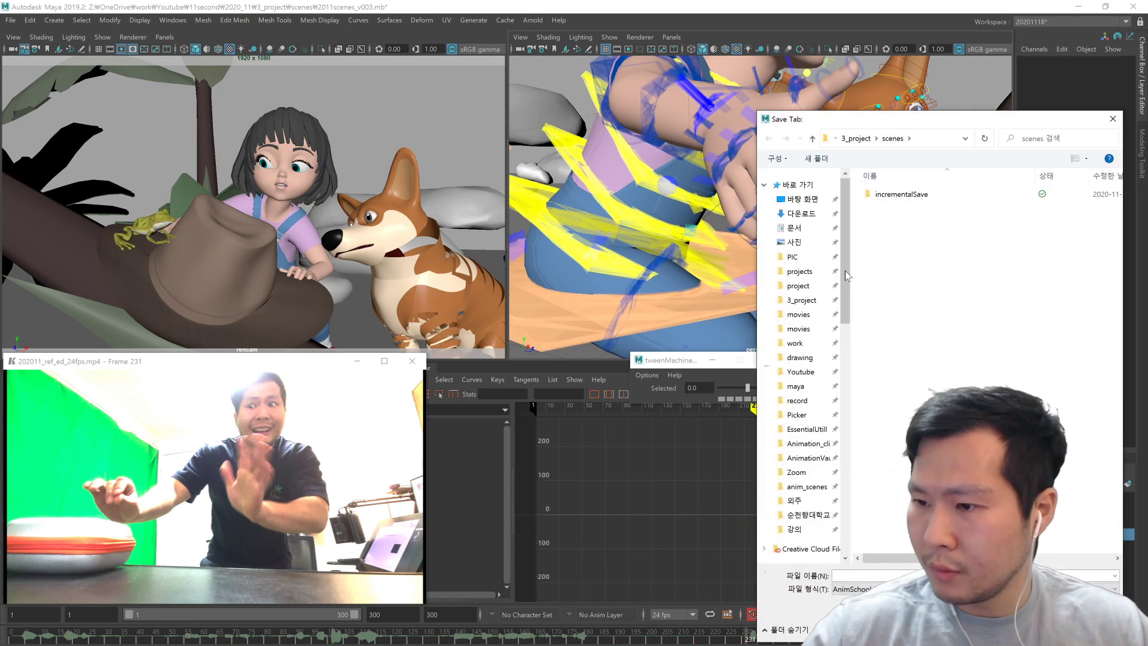
click(817, 418)
double_click(900, 237)
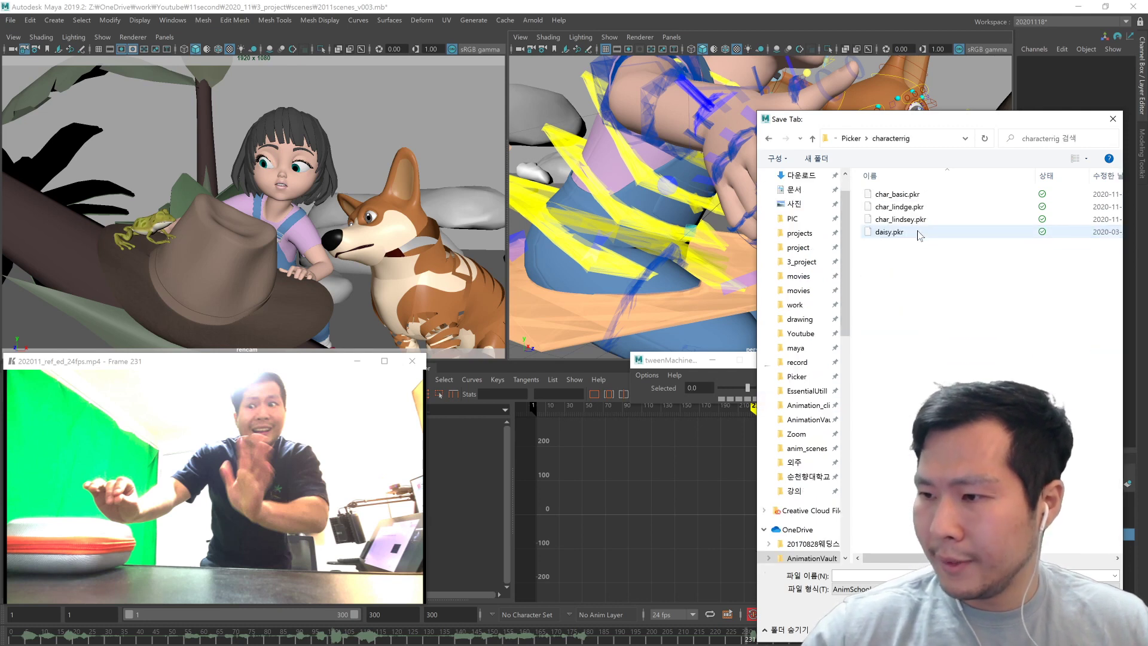
click(900, 219)
key(Return)
click(598, 327)
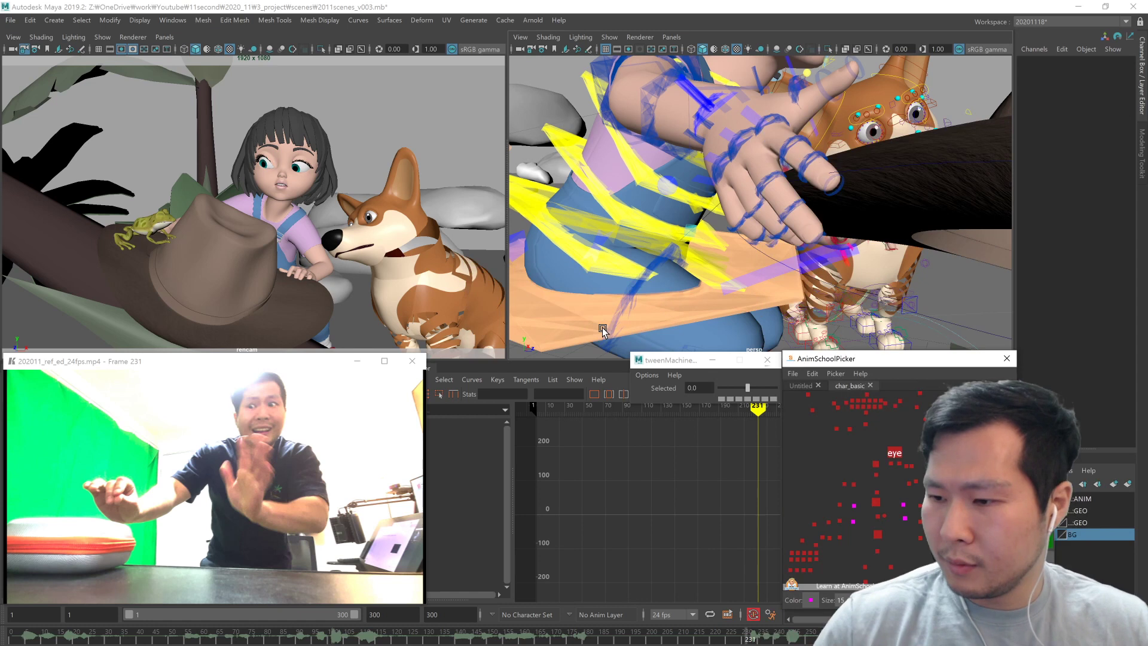
Step: Select and key all of the girl's picker controls at frame 231, and select the left hand's 04 finger joints
alt+middle_drag(932, 526, 928, 465)
key(ctrl+a)
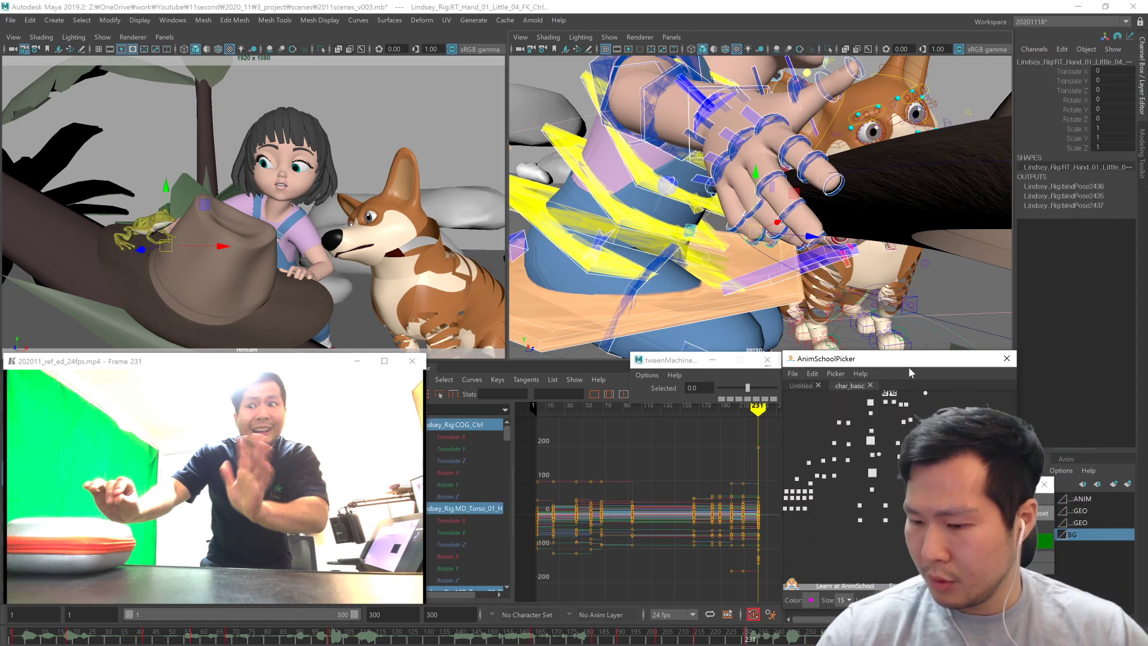
drag(930, 494, 967, 513)
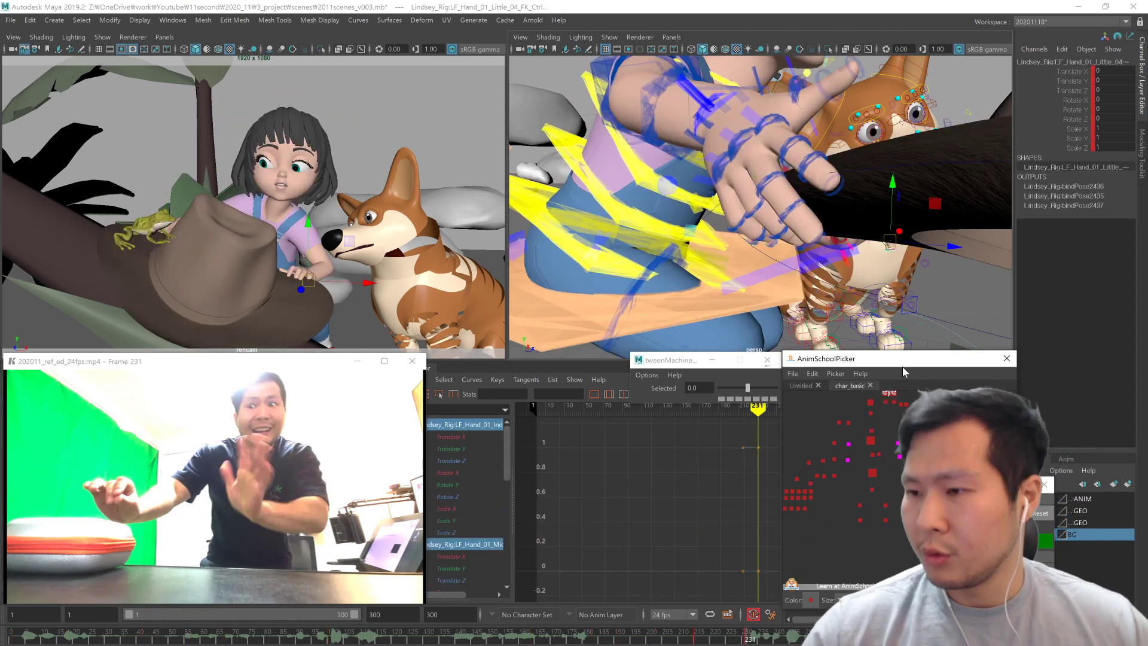
Step: Select the left ring finger's master control and rotate it to about -1.4, 1.3, -12.1
key(f)
mouse_move(836, 290)
alt+mouse_down()
mouse_move(731, 228)
mouse_move(838, 287)
alt+mouse_up()
scroll(839, 287, down, 3)
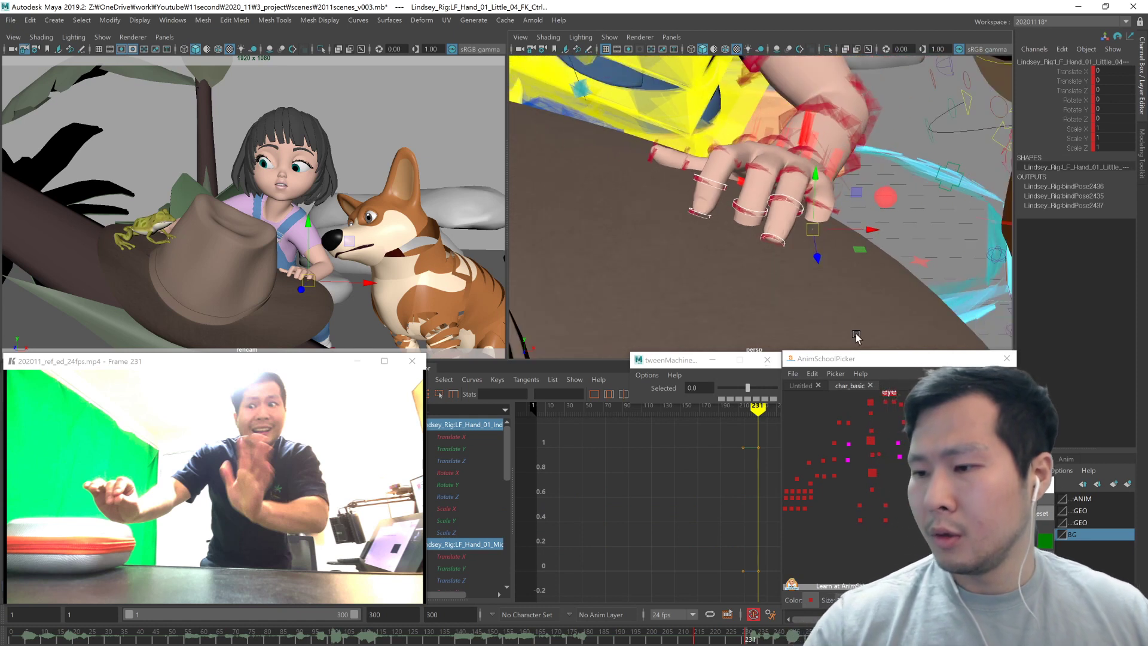
alt+drag(831, 196, 817, 251)
click(957, 479)
click(948, 491)
drag(796, 210, 795, 225)
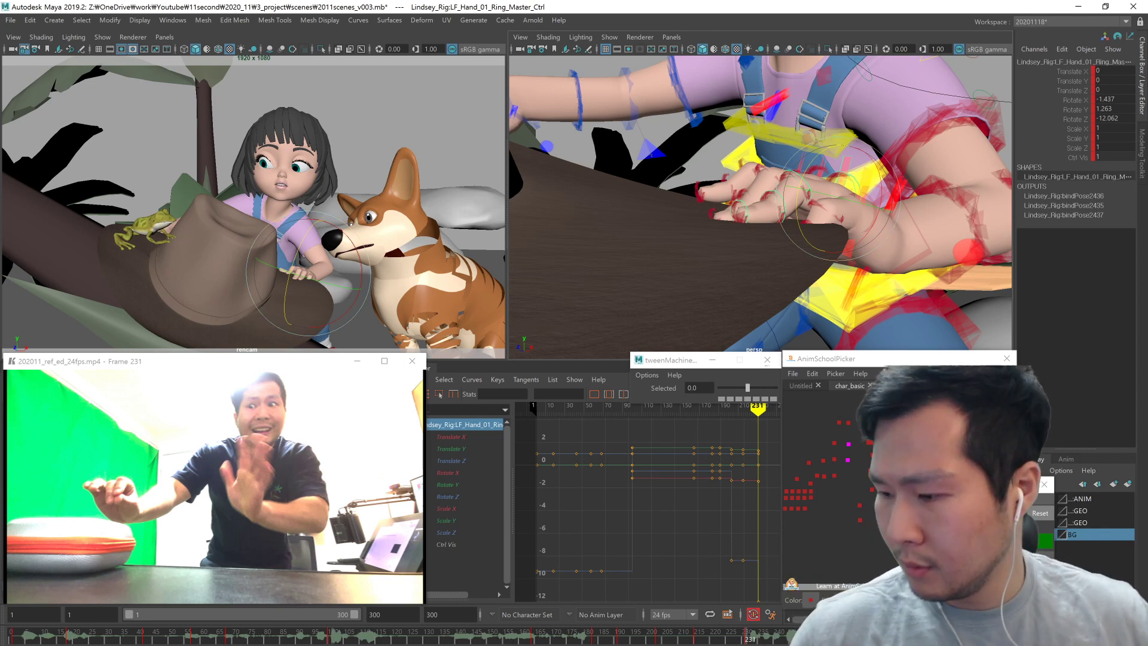
Step: Rotate the left little finger's master control to about -2.9, 10.0, -9.4 and the middle finger's to about -4.1, -1.4, -13.6
click(974, 496)
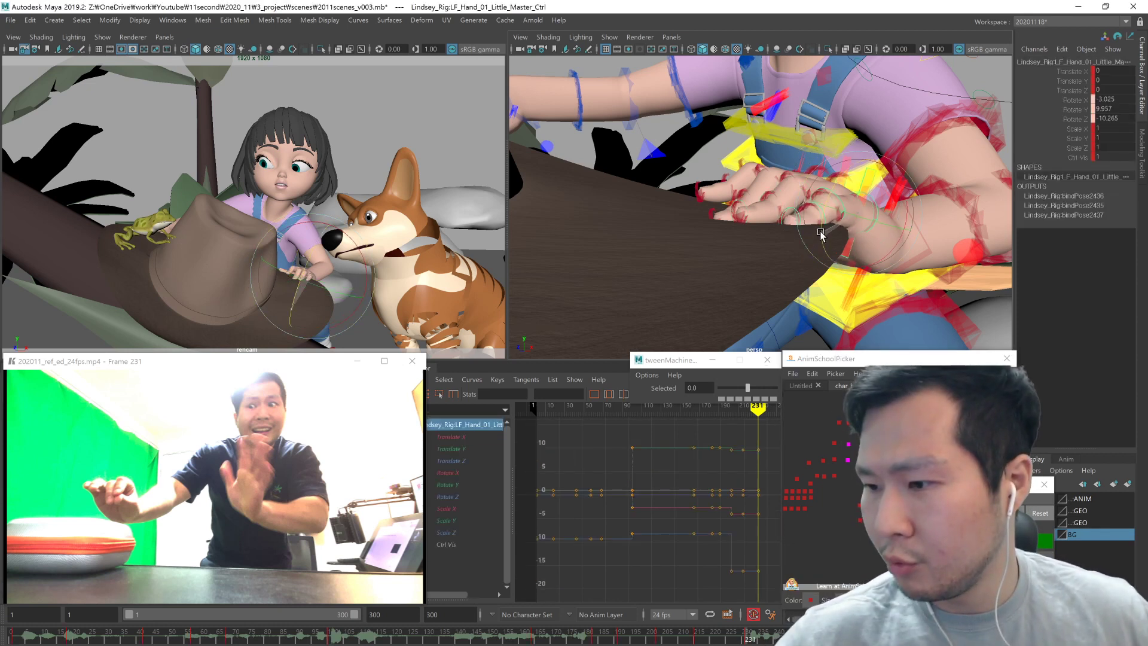
alt+drag(820, 257, 849, 267)
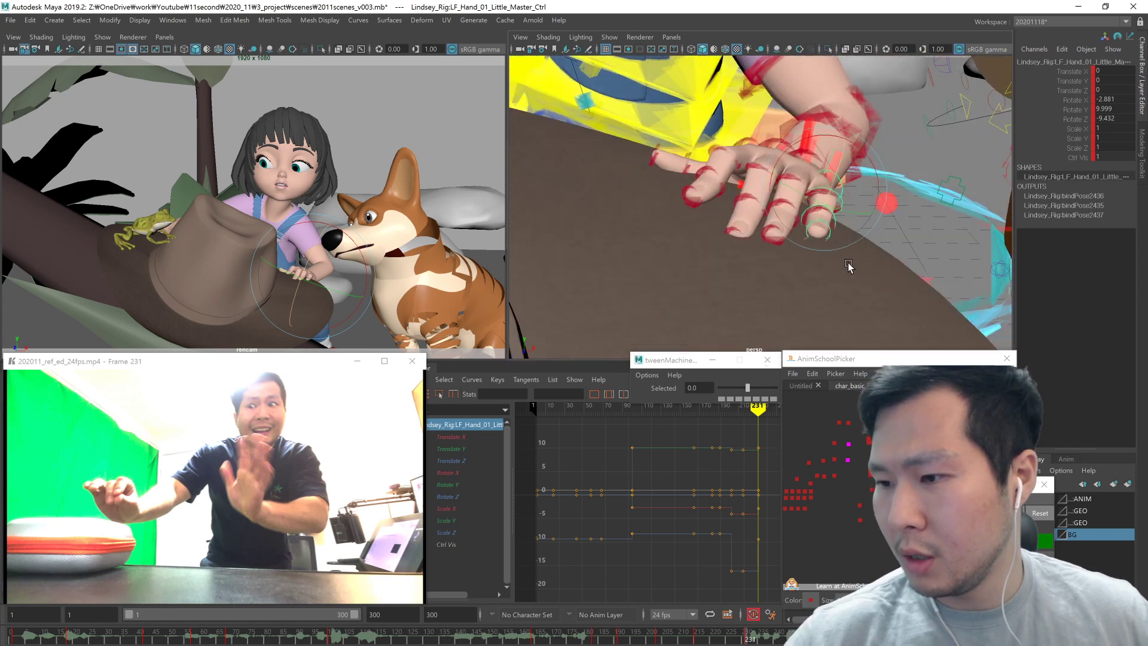
drag(756, 214, 757, 199)
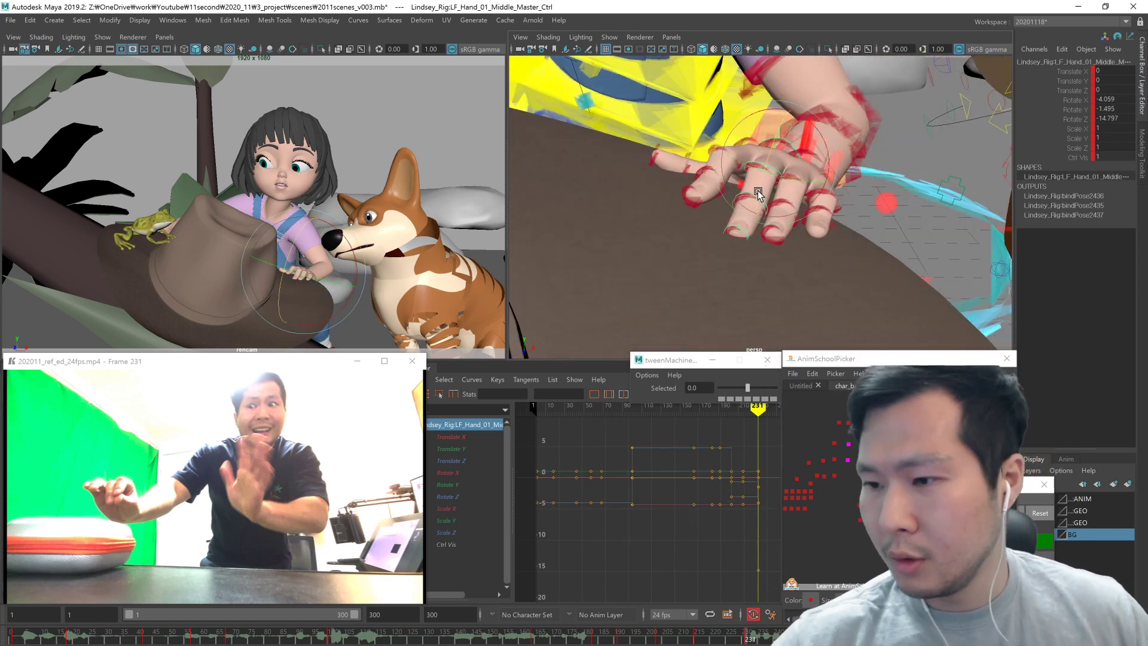
drag(757, 192, 767, 191)
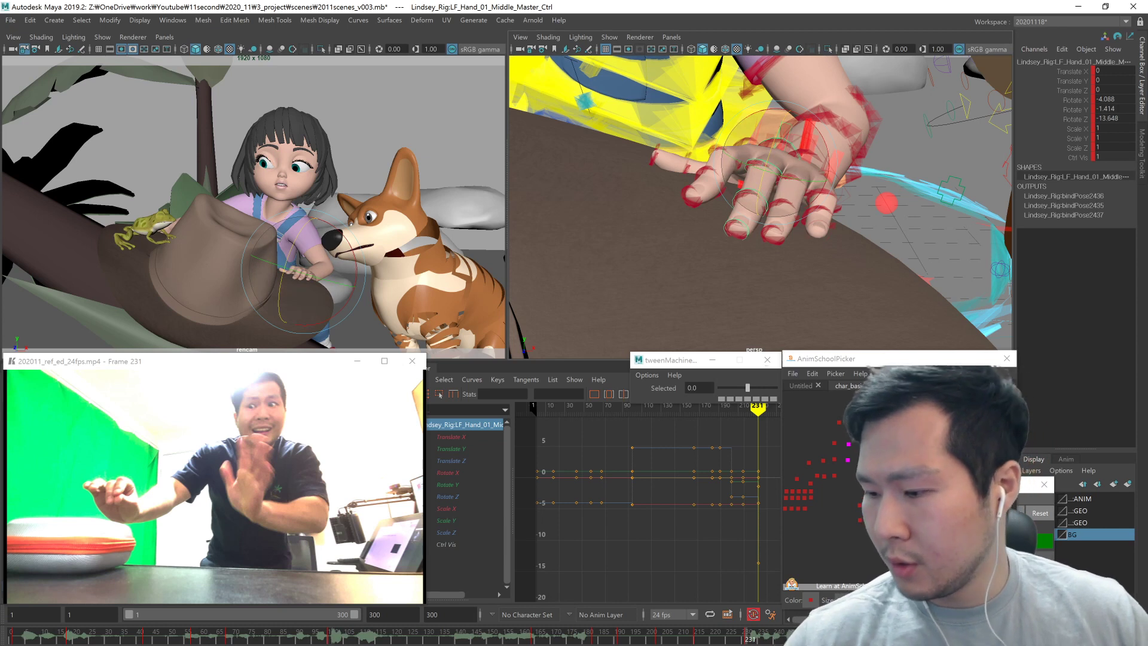
Step: Rotate the left index finger's master control to about 5.7, -16.1, -16.9 and deselect it
click(730, 191)
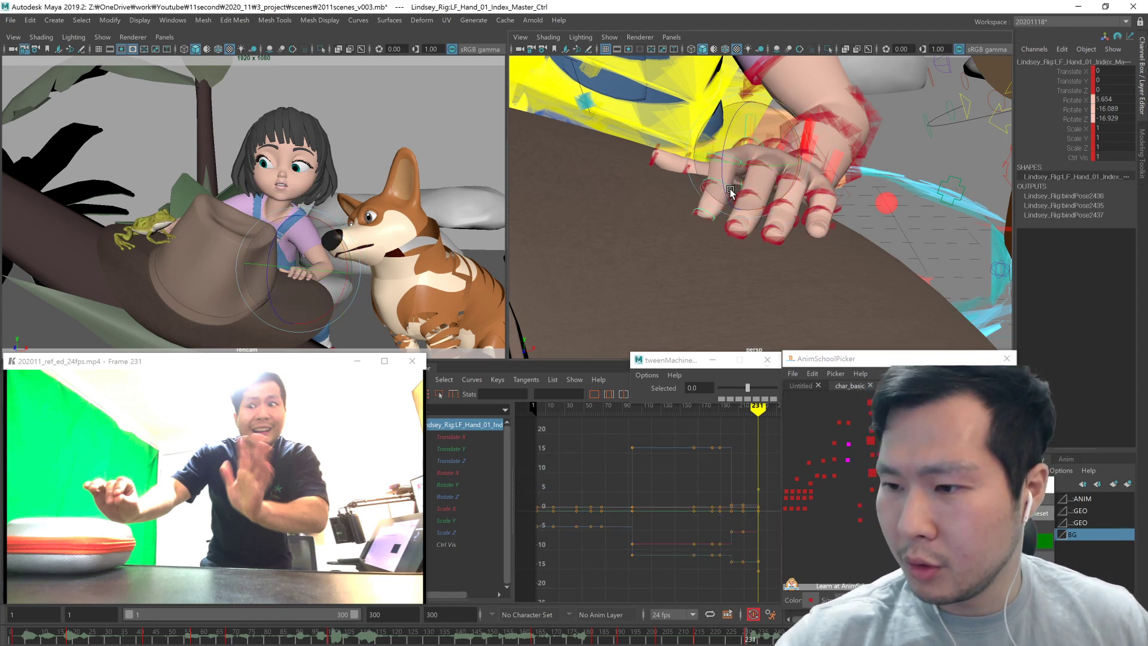
key(w)
alt+drag(751, 287, 872, 298)
click(811, 303)
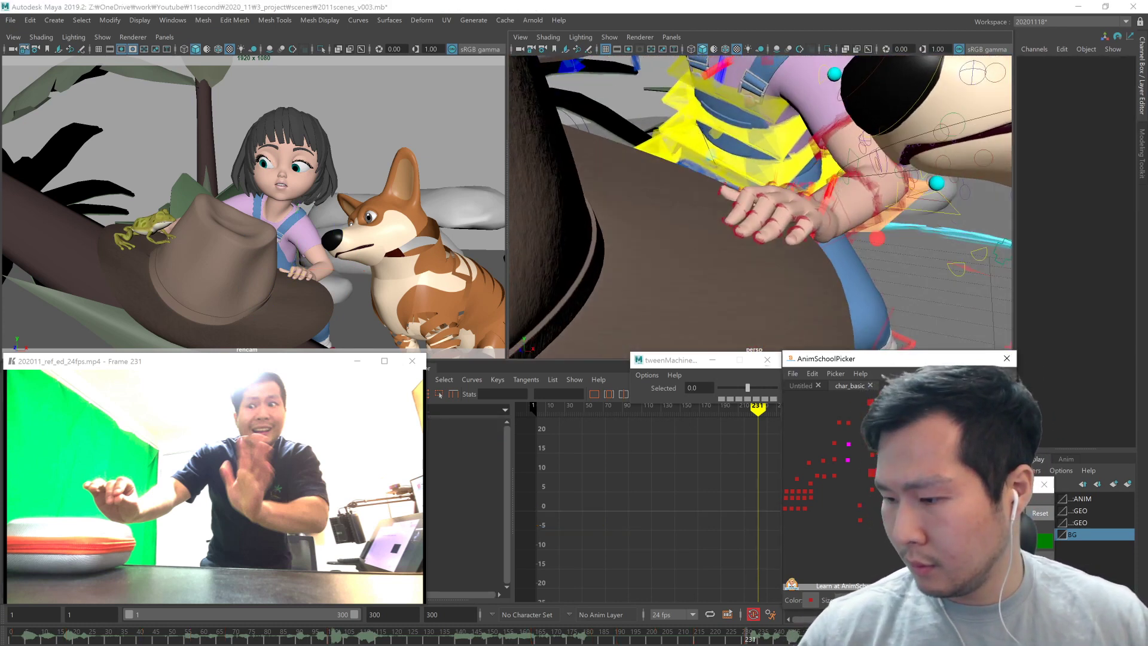
Step: Rotate the left hand on the hat brim with its arm IK sub control, to about 46.5, 3.1, -124.2
click(870, 214)
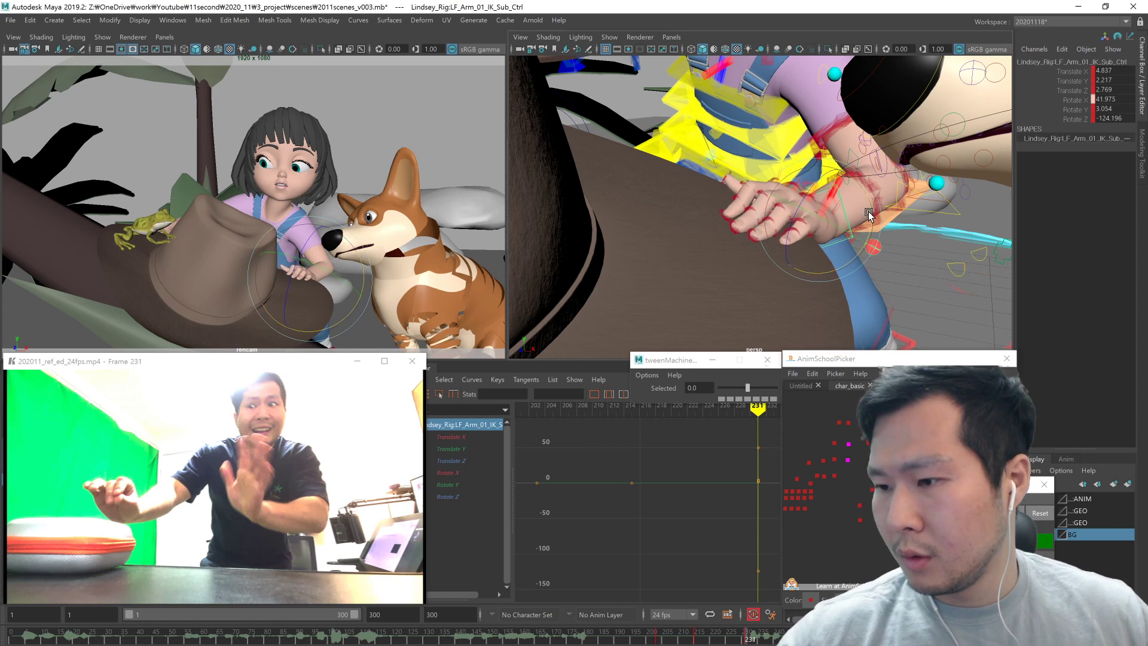
mouse_move(830, 281)
alt+mouse_down()
mouse_move(828, 249)
mouse_move(852, 278)
alt+mouse_up()
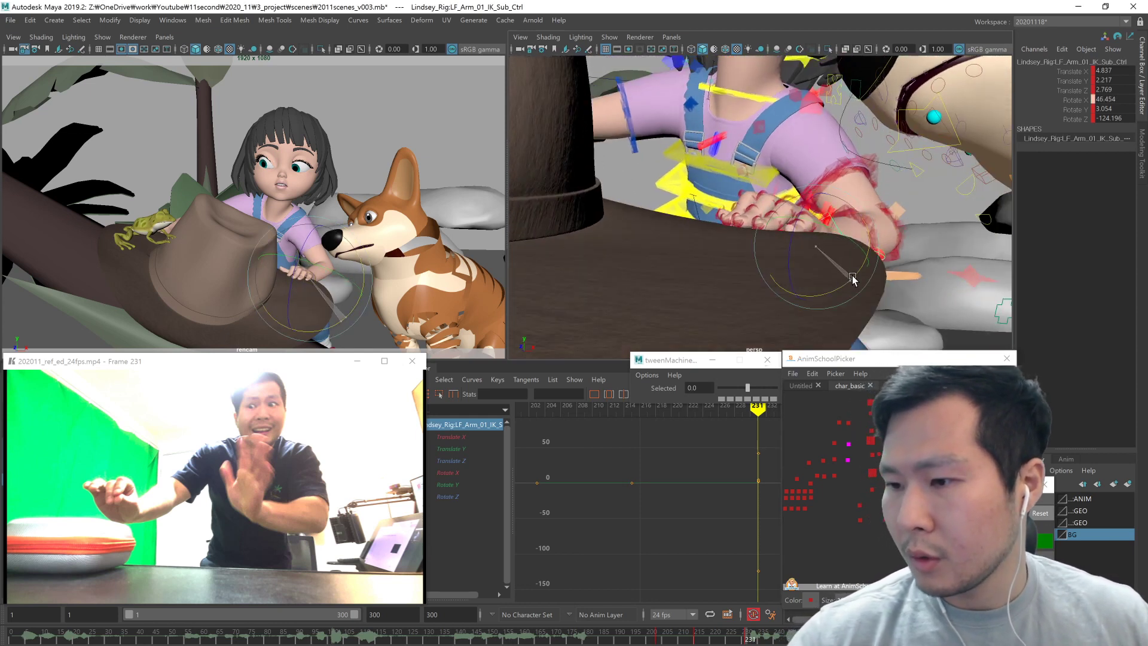
alt+drag(813, 237, 963, 293)
drag(806, 206, 861, 197)
Step: Rotate the left thumb's base FK control to about 4.4, -9.6, 8.0 and its second FK control to about 2.0, 9.6, -20.3
click(897, 419)
click(962, 502)
alt+drag(849, 239, 732, 291)
mouse_move(732, 291)
alt+right_down()
mouse_move(1005, 275)
mouse_move(718, 281)
alt+right_up()
key(e)
drag(630, 217, 793, 286)
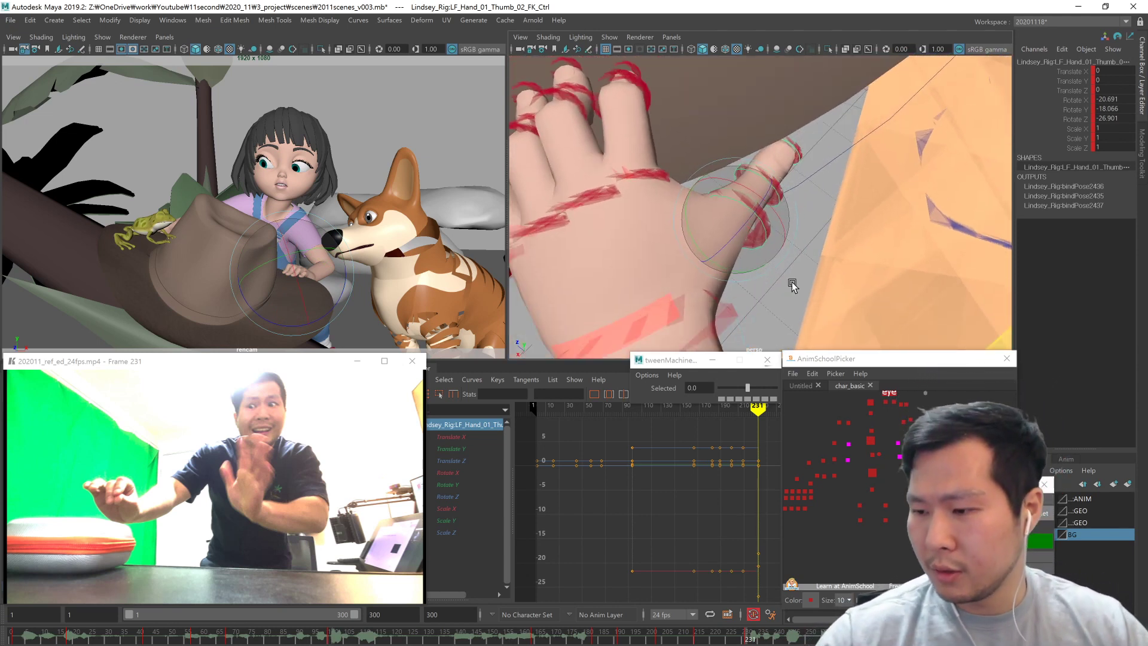
click(741, 297)
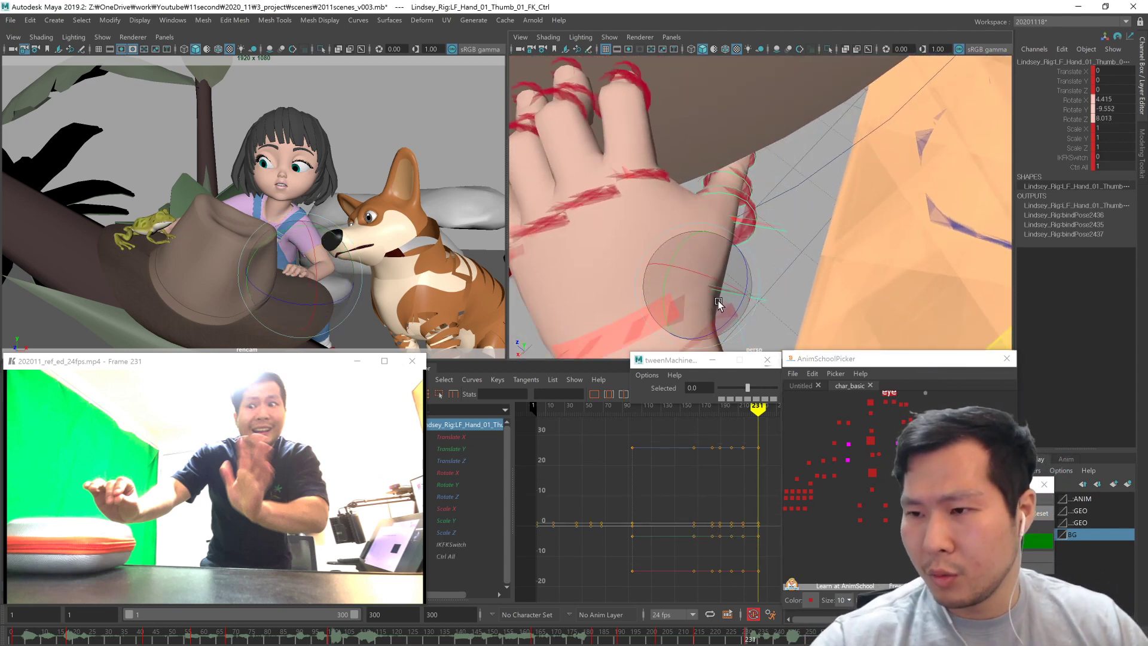
key(w)
click(748, 238)
key(e)
alt+drag(751, 267, 869, 299)
drag(688, 223, 700, 247)
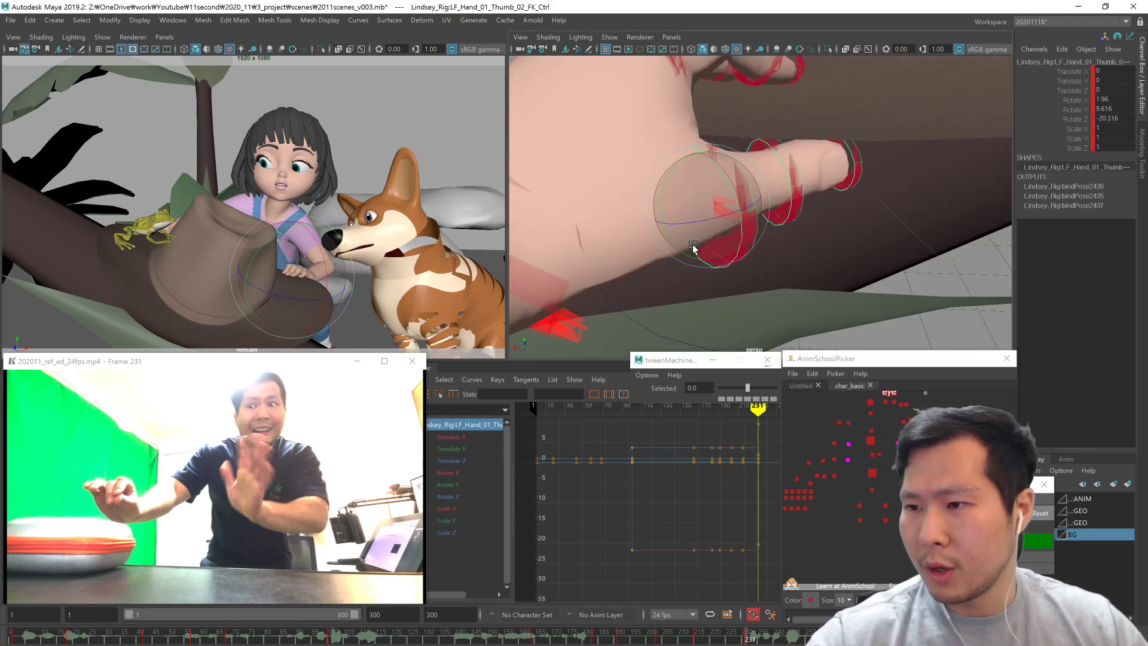
key(w)
click(731, 232)
key(e)
drag(716, 213, 810, 225)
click(705, 217)
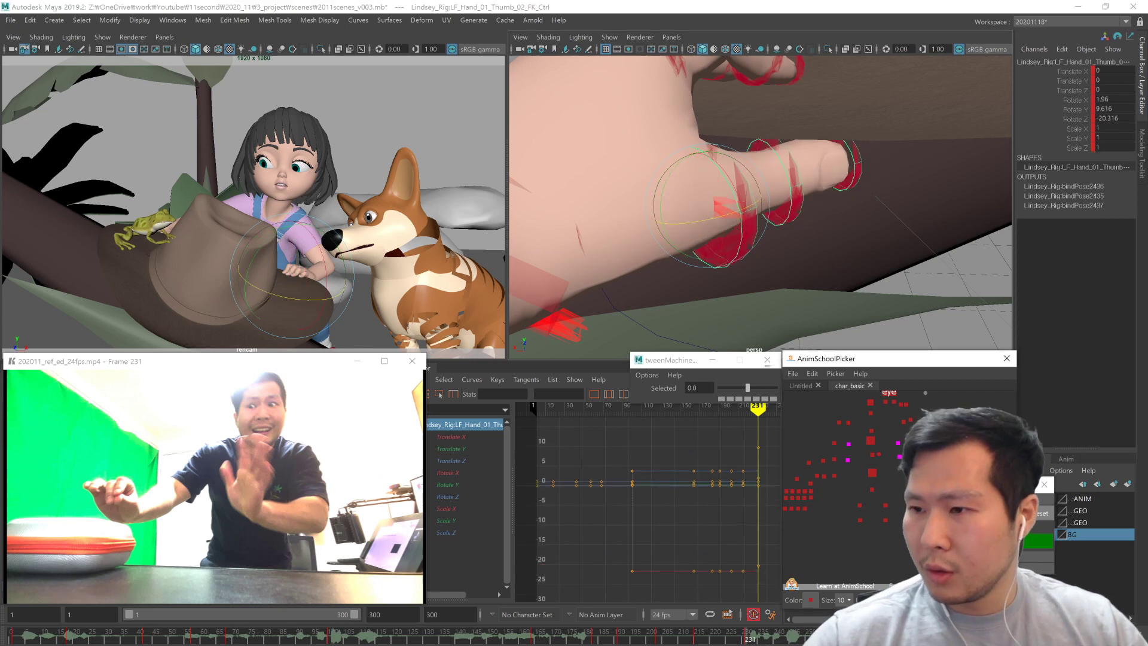
key(w)
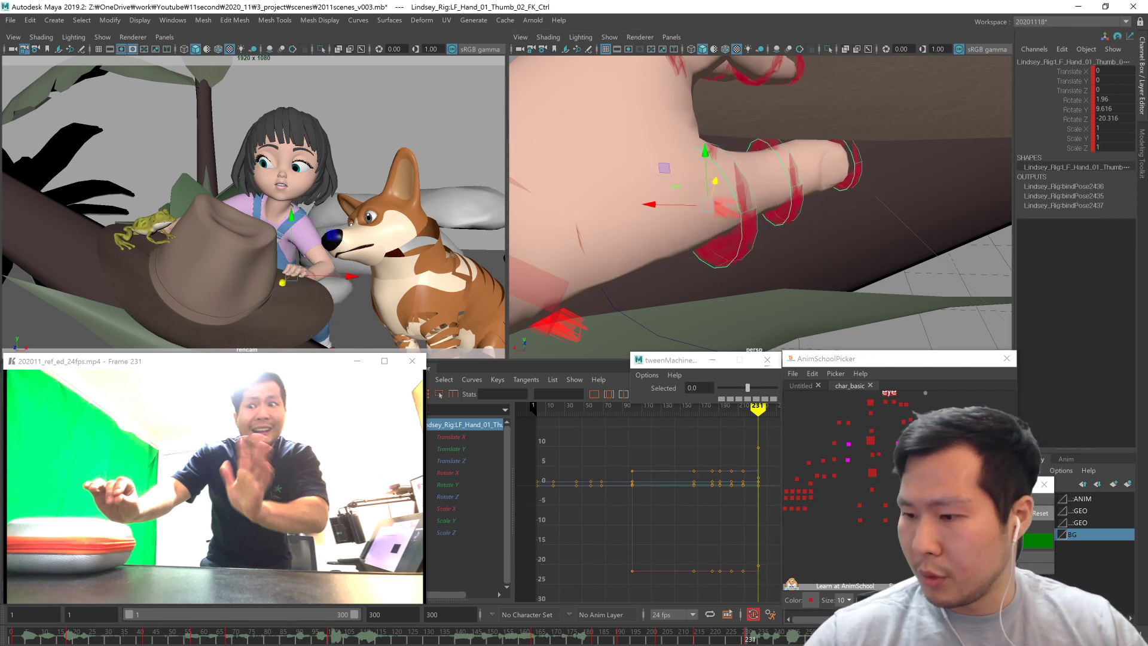
Step: Select the left thumb's master control and rotate it to about 7.3, 6.1, 3.5
click(731, 232)
key(e)
mouse_move(718, 214)
mouse_down()
mouse_move(657, 219)
mouse_move(742, 218)
mouse_move(718, 224)
mouse_move(731, 241)
mouse_move(697, 219)
mouse_up()
key(ctrl+z)
mouse_move(692, 216)
mouse_down()
mouse_move(672, 210)
mouse_move(680, 224)
mouse_up()
alt+drag(680, 224, 744, 296)
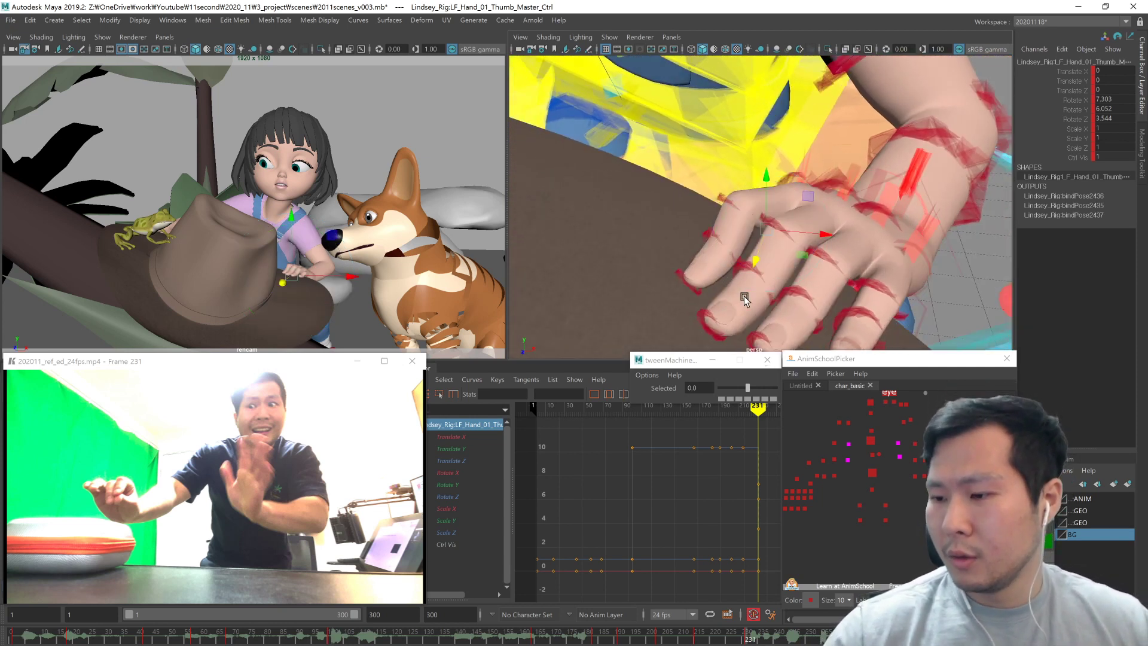
Step: Curl the left index finger on the hat brim, rotating its second FK control to about -12.5 in Z
click(761, 227)
mouse_move(761, 224)
mouse_down()
mouse_move(765, 215)
mouse_move(753, 230)
mouse_up()
key(w)
click(763, 216)
key(e)
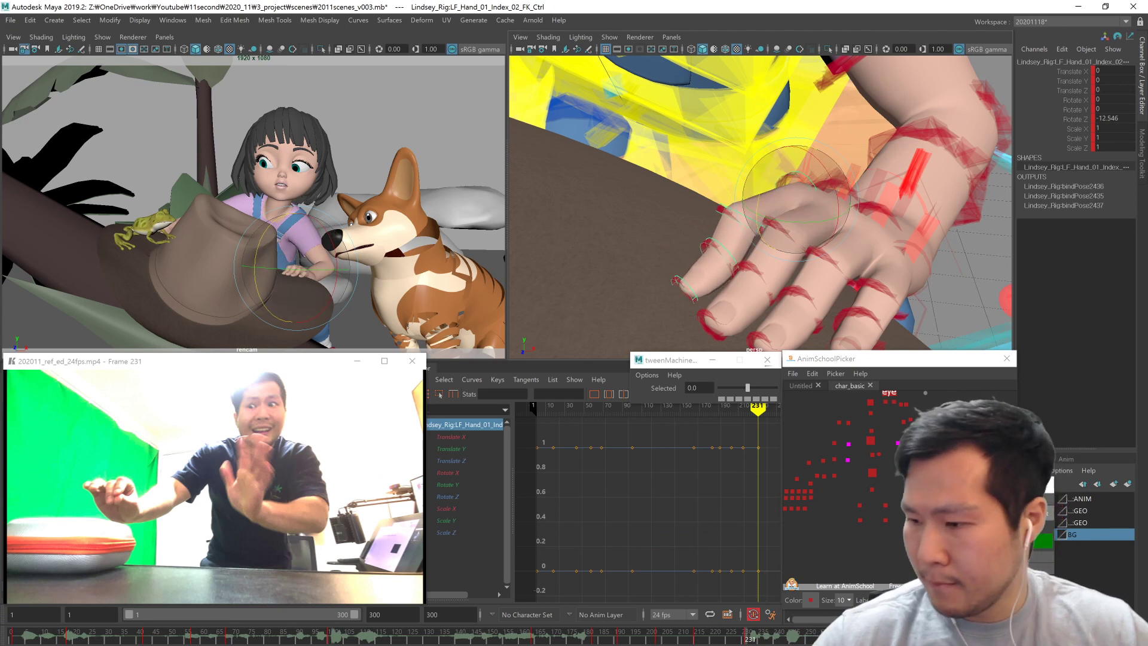
click(755, 227)
drag(755, 226, 758, 214)
middle_drag(759, 216, 758, 232)
click(938, 498)
key(e)
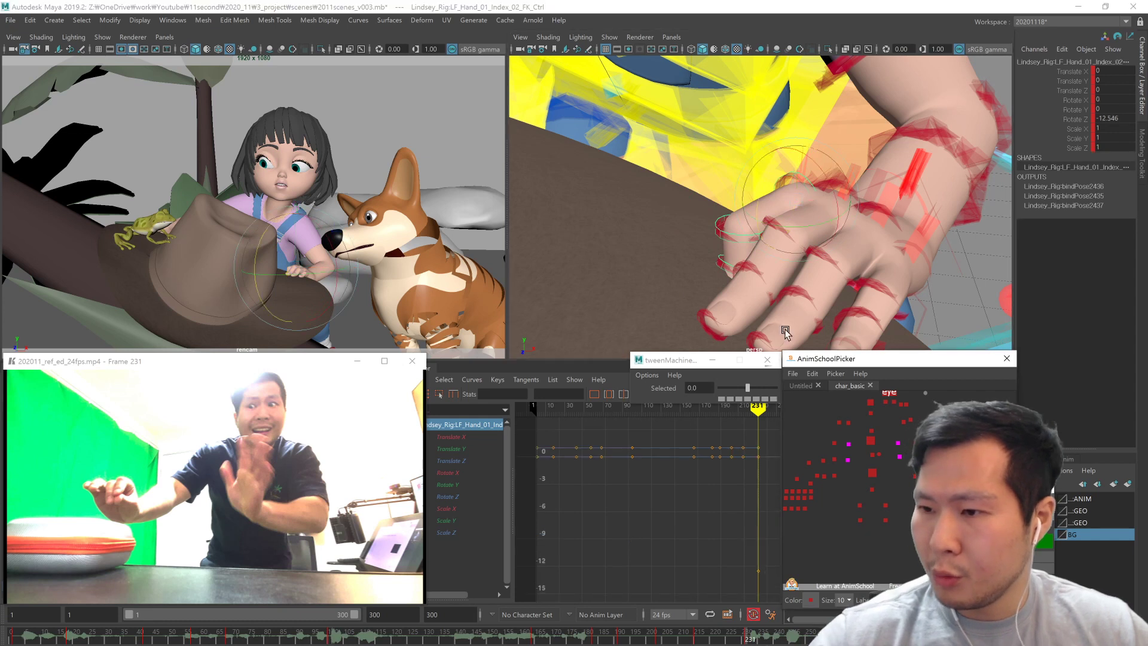
middle_drag(759, 224, 759, 218)
Step: Select the left little finger's second FK control and rotate it to about -18.5 in Z
alt+drag(830, 324, 737, 313)
key(w)
alt+drag(804, 330, 825, 303)
click(921, 419)
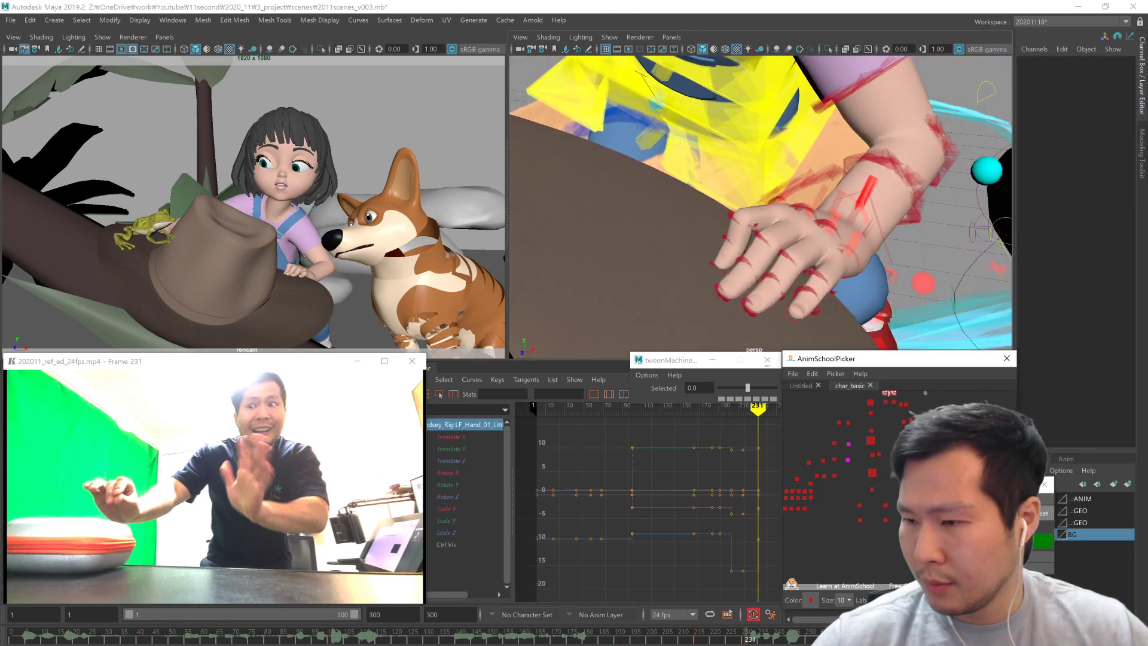
click(830, 276)
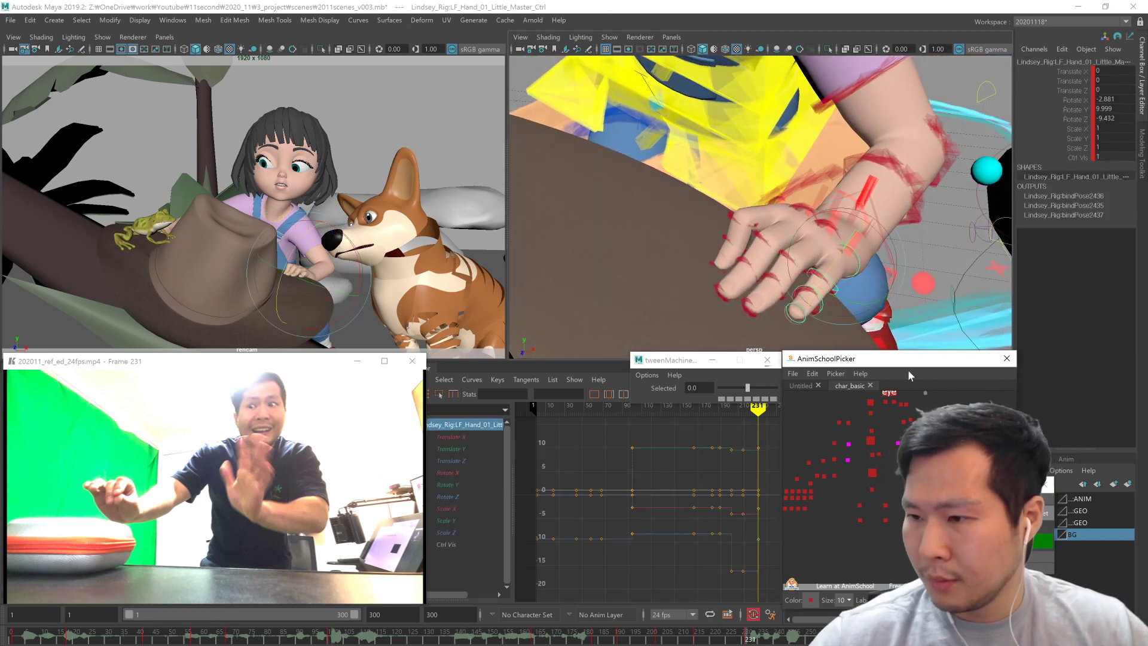
click(828, 271)
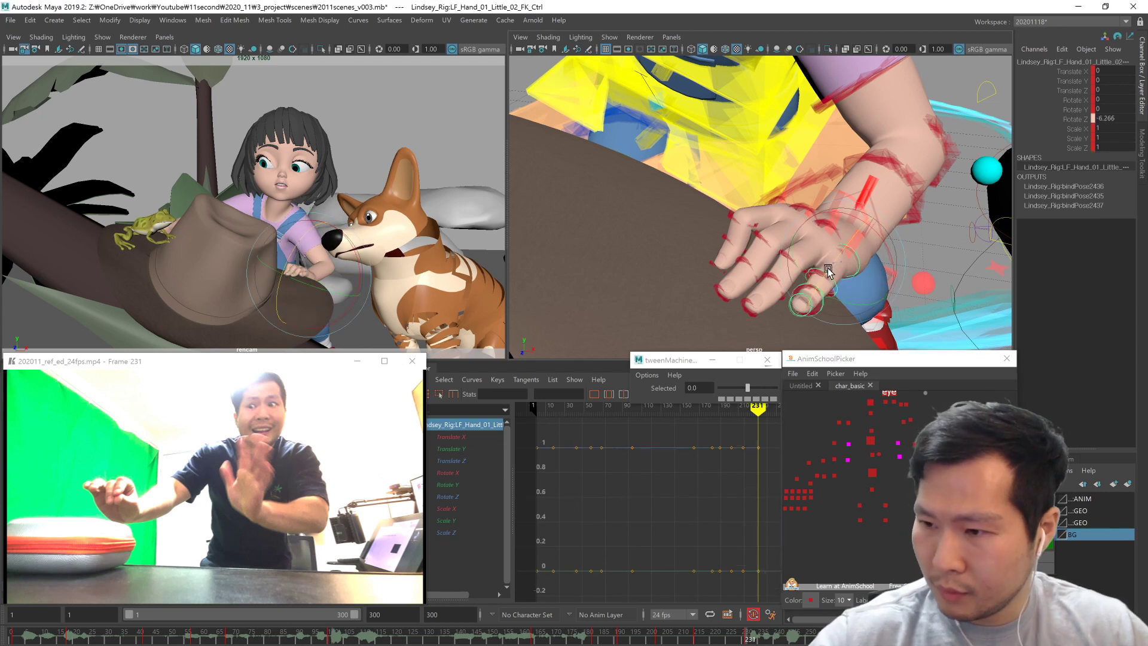
drag(819, 280, 846, 303)
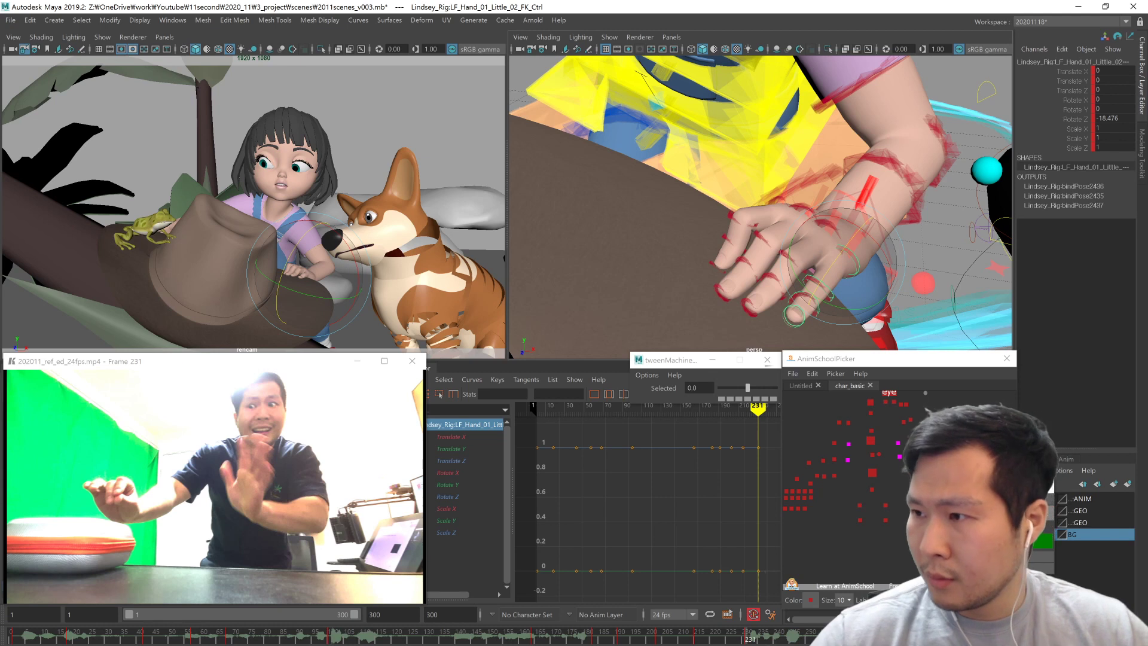
Step: Rotate the left little finger's master control to about -12.5, 9.7, -5.1 and compare the keys at frames 215 and 231
click(849, 301)
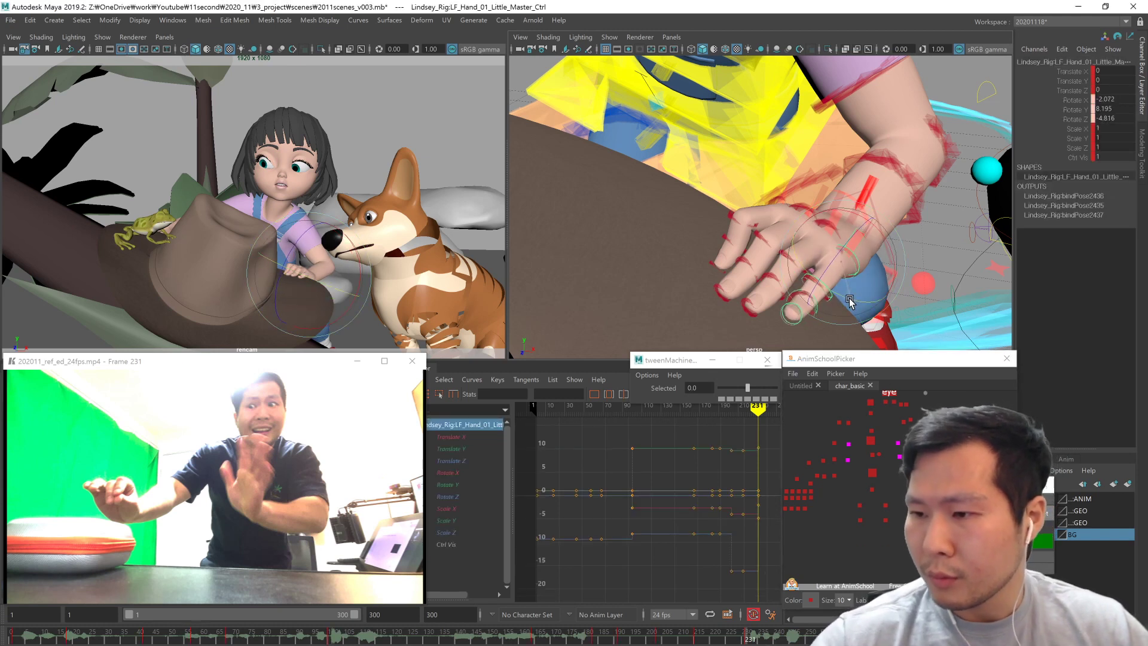
drag(889, 268, 836, 299)
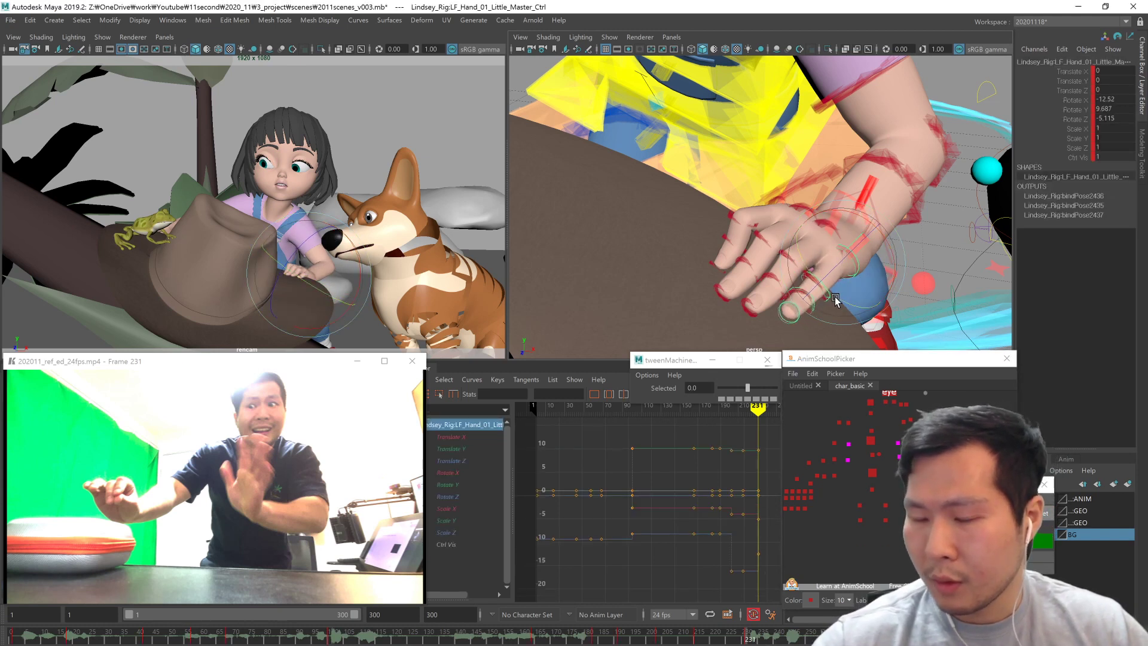
click(694, 639)
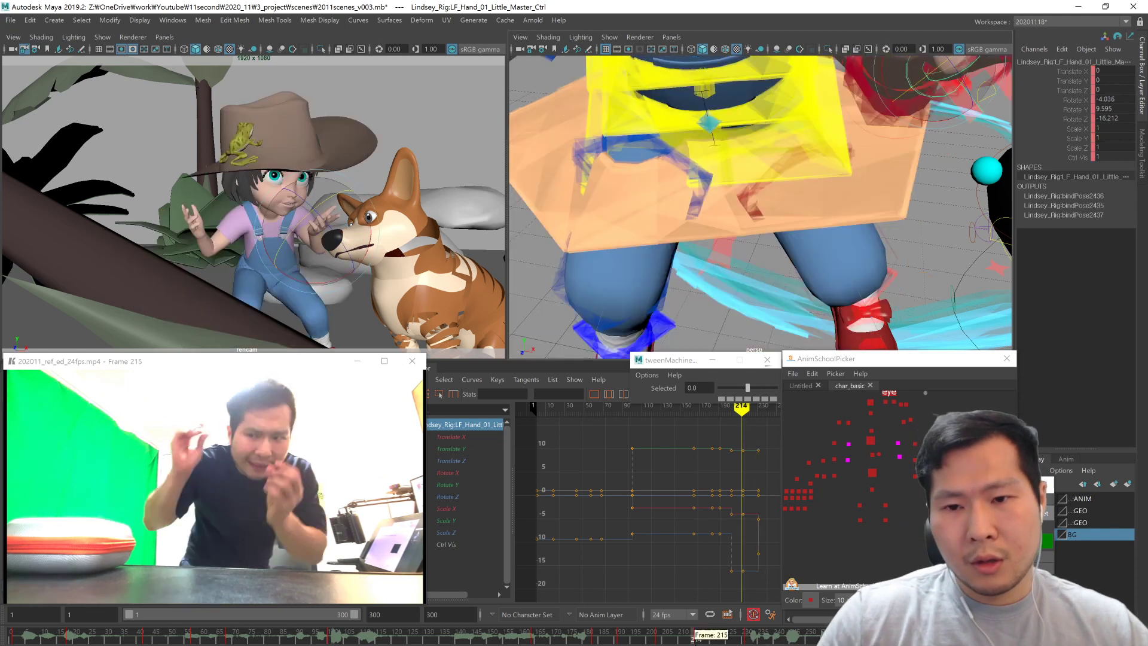
key(period)
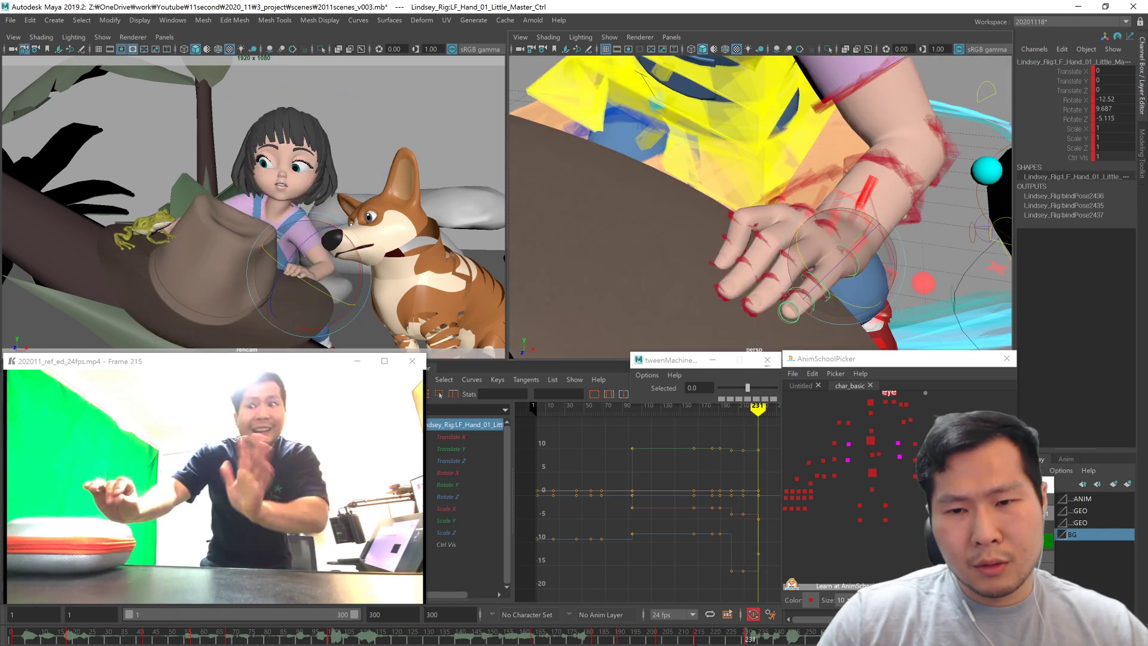
key(comma)
key(period)
Step: Adjust the girl's body at frame 231, rotating the torso and hip controls together to about 12.3, -26.6, -15.2
key(w)
alt+right_drag(838, 278, 756, 276)
alt+drag(897, 278, 810, 277)
click(882, 476)
click(879, 454)
key(e)
click(872, 472)
middle_drag(811, 277, 774, 297)
alt+drag(766, 308, 802, 311)
mouse_move(802, 310)
middle_down()
mouse_move(782, 316)
mouse_move(791, 312)
middle_up()
click(879, 455)
alt+drag(838, 320, 783, 309)
middle_drag(784, 309, 781, 318)
alt+drag(779, 314, 846, 319)
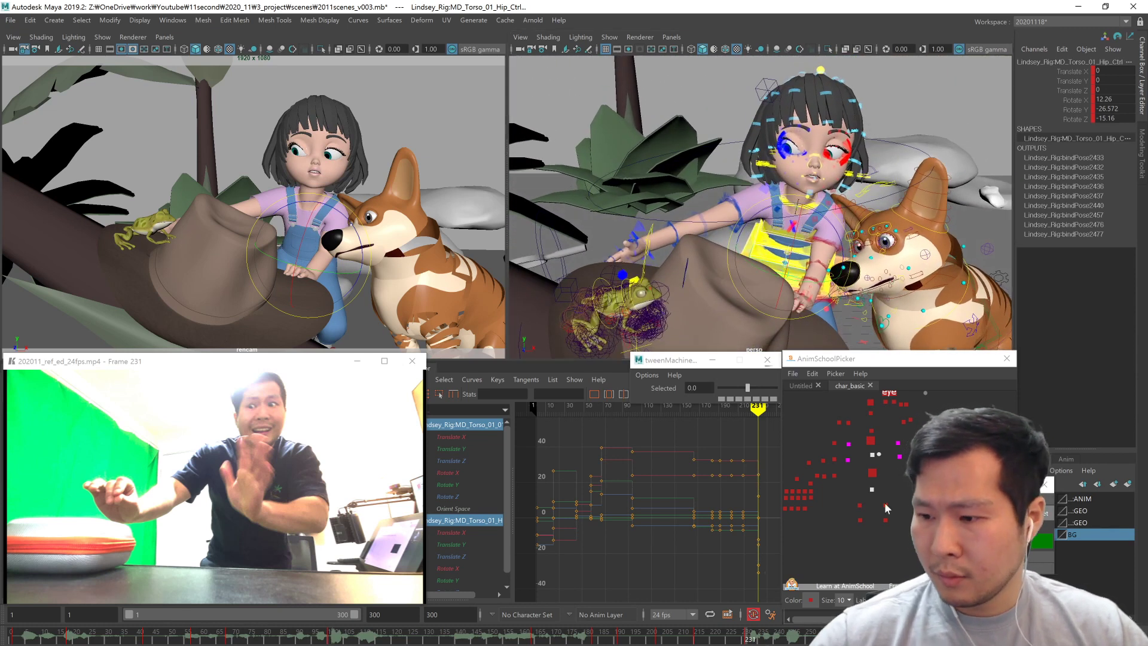
Step: Move the COG control to about -1.3, -1.7, 6.2 and rotate the torso and hip controls to about 15.0, -25.5, -31.2
click(872, 472)
key(w)
drag(849, 278, 828, 277)
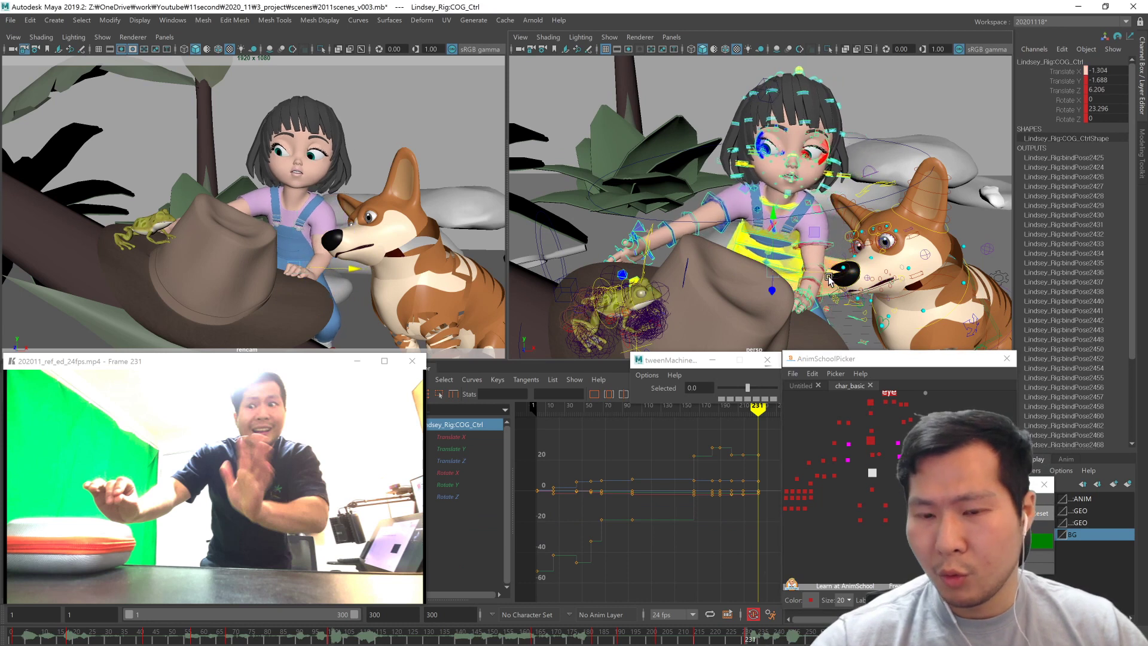
click(875, 454)
middle_drag(460, 284, 450, 290)
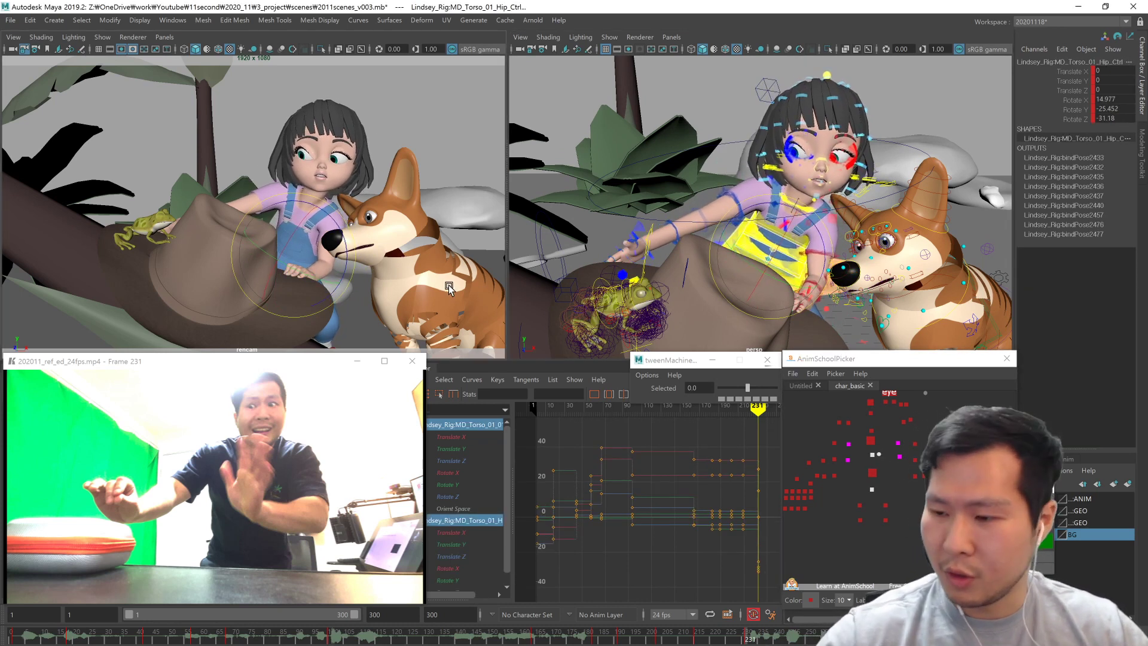
Step: Move the girl's right hand at the hat brim with its arm IK control, to about 0.0, -4.3, 10.4
click(824, 476)
alt+drag(729, 275, 731, 329)
key(w)
middle_drag(730, 329, 773, 304)
alt+drag(774, 304, 849, 262)
middle_drag(836, 288, 819, 312)
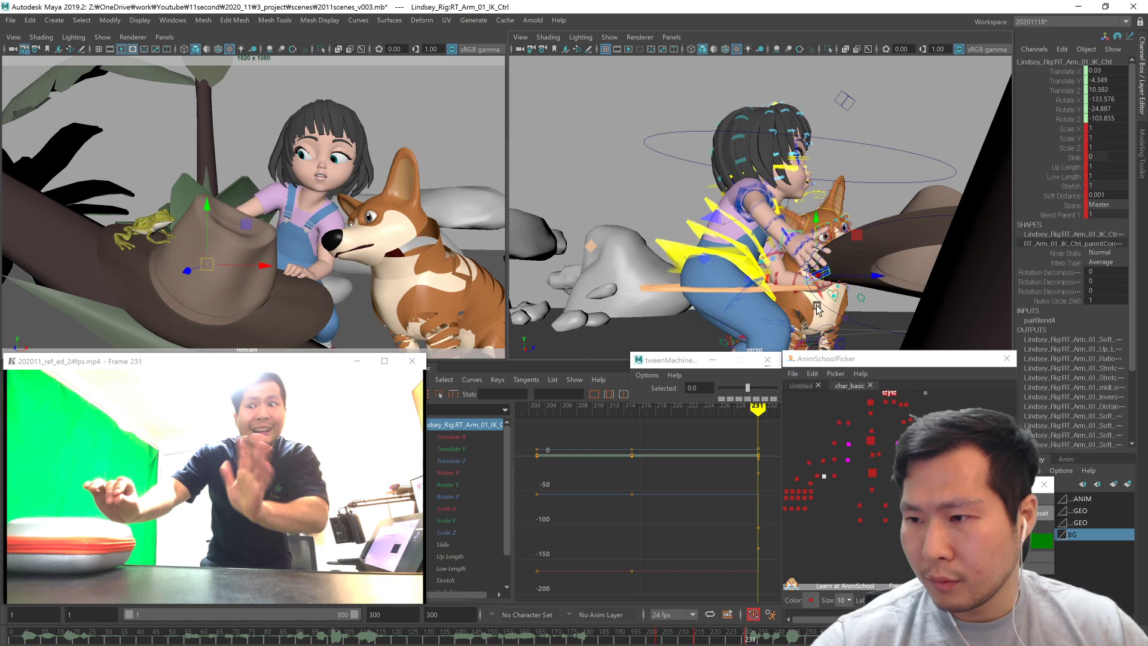
Step: Shift the right arm IK control to about -1.5, -3.7, 11.7, undoing the last two adjustments
key(e)
drag(825, 302, 829, 299)
key(w)
mouse_move(828, 299)
alt+mouse_down()
mouse_move(834, 338)
mouse_move(828, 311)
alt+mouse_up()
alt+right_drag(828, 311, 874, 321)
alt+drag(874, 321, 846, 332)
middle_drag(845, 333, 869, 301)
key(ctrl+z)
key(ctrl+z)
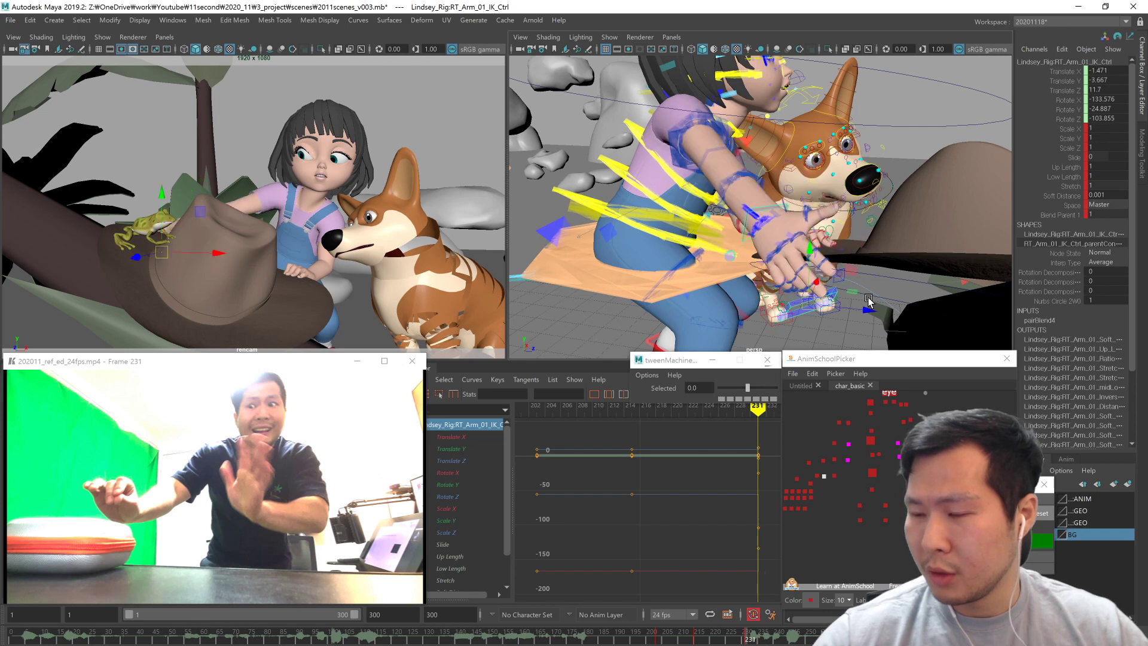
Step: Reposition the girl's right hand on the hat brim using the right arm IK sub control
click(818, 476)
key(ctrl+z)
key(w)
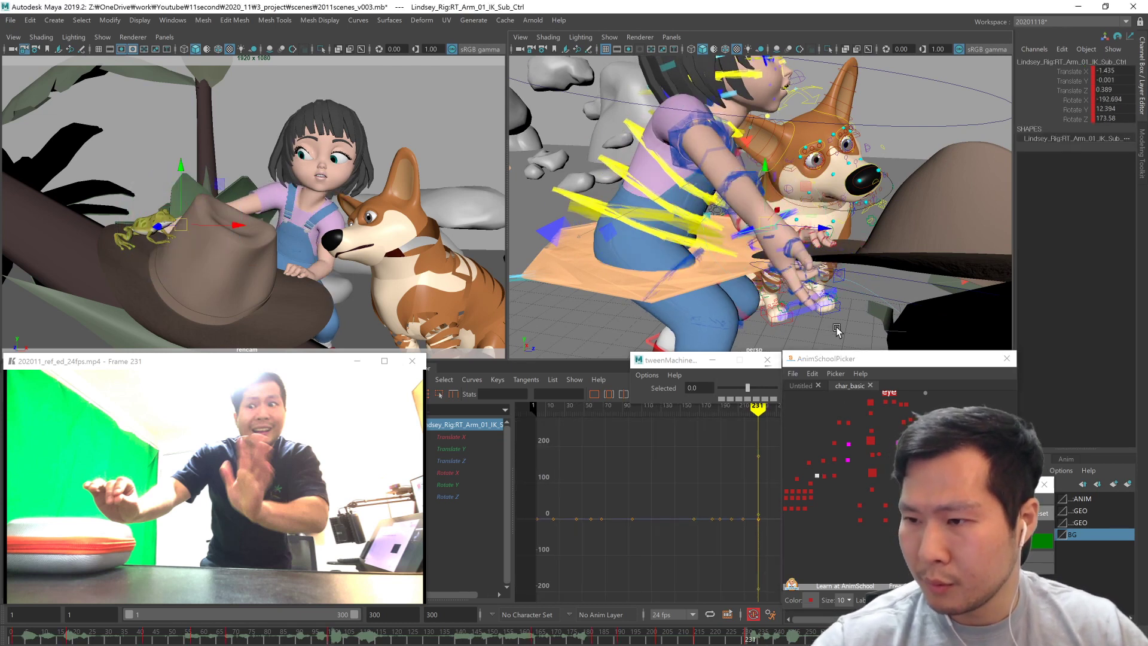
alt+drag(833, 326, 887, 325)
middle_drag(831, 324, 857, 325)
click(843, 286)
key(ctrl+z)
middle_drag(843, 286, 855, 263)
alt+drag(856, 264, 784, 287)
middle_drag(783, 288, 819, 311)
key(w)
drag(730, 274, 856, 274)
key(w)
Step: Move the right arm's pole vector control to about -0.1, -3.7, 14.8 to adjust the elbow
click(823, 460)
middle_drag(857, 274, 675, 312)
alt+drag(676, 312, 780, 305)
alt+right_drag(780, 305, 726, 320)
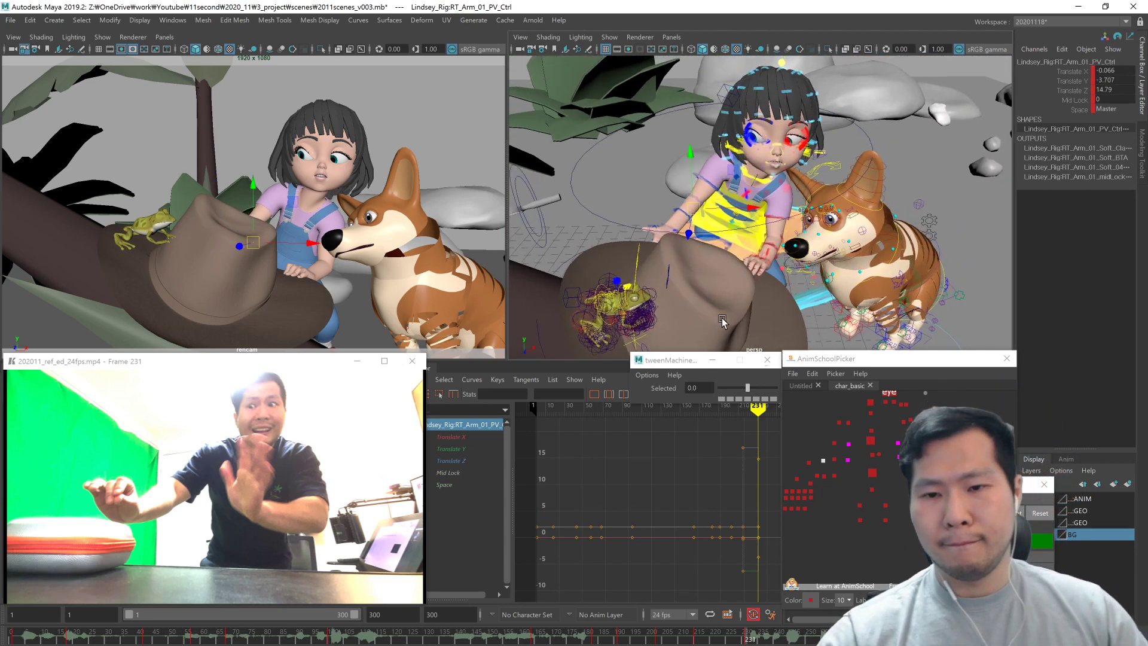
alt+middle_drag(726, 321, 732, 311)
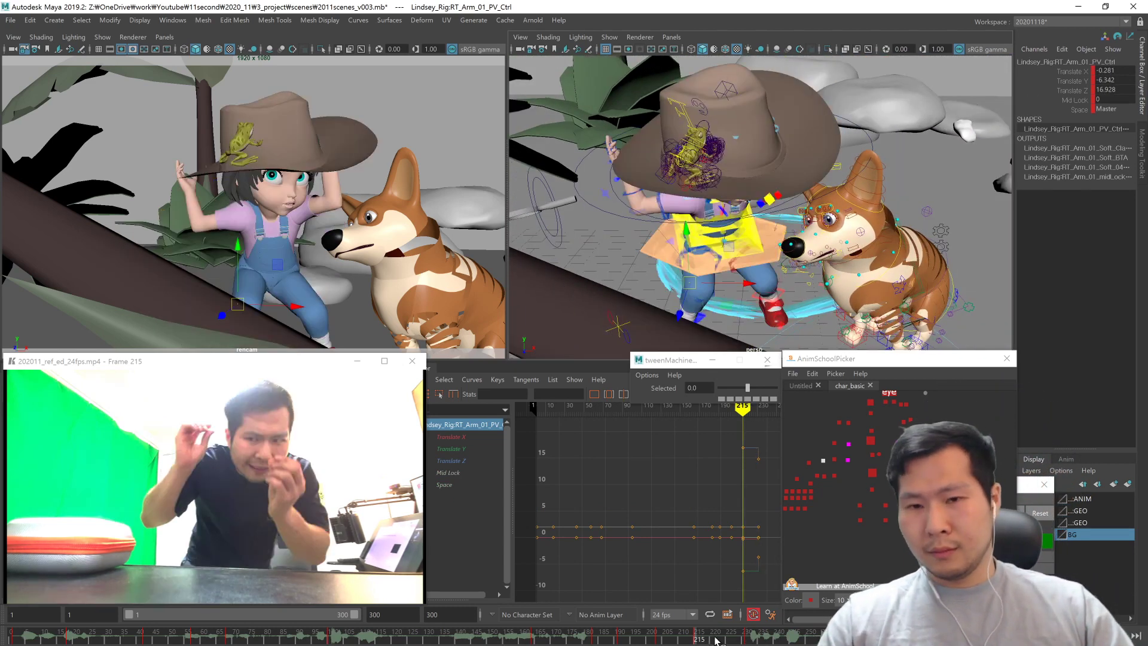
Step: Scrub from frame 215 to 231, select all of the girl's controls and go to frame 228
drag(716, 637, 747, 637)
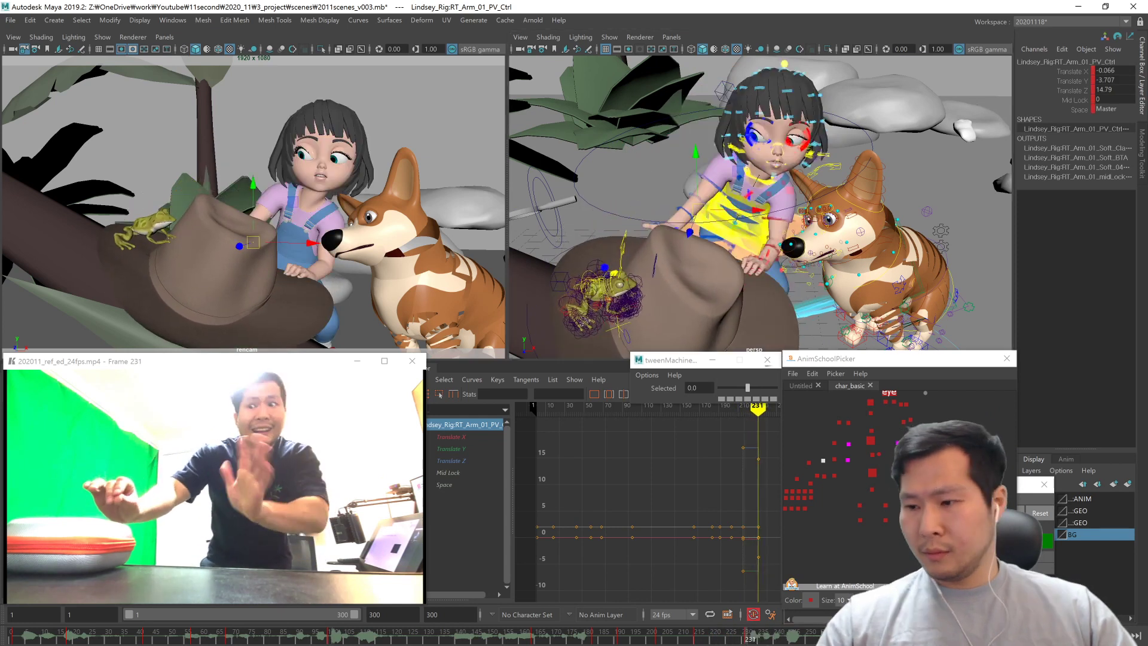
click(925, 393)
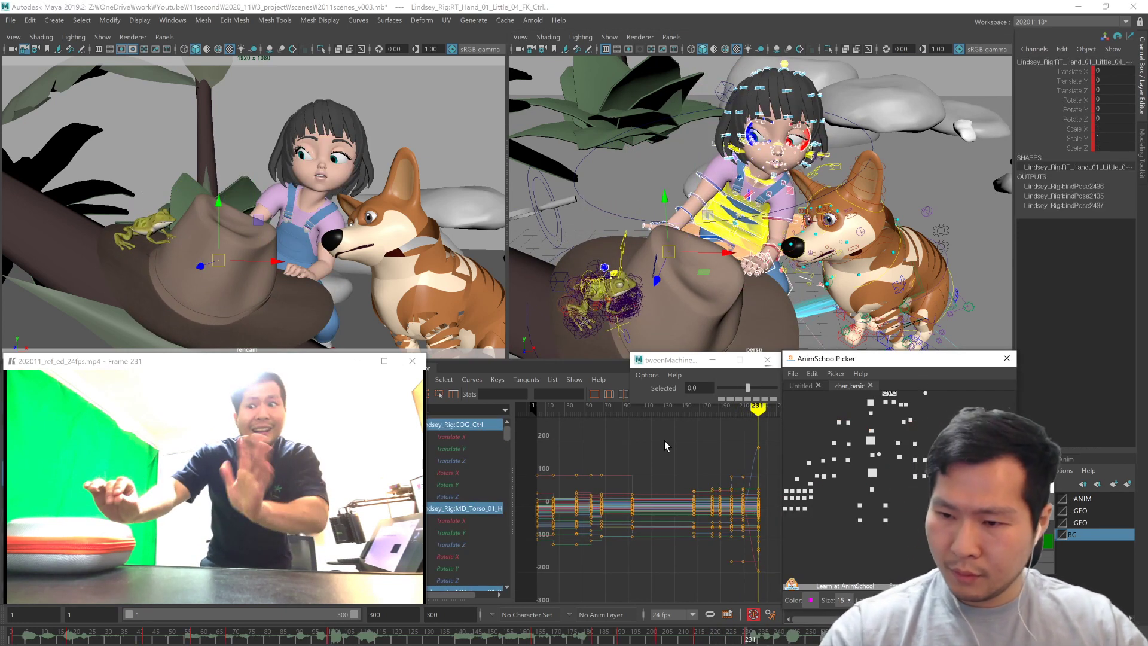
mouse_move(683, 362)
mouse_down()
mouse_move(664, 447)
mouse_move(656, 409)
mouse_move(668, 369)
mouse_up()
drag(728, 637, 741, 638)
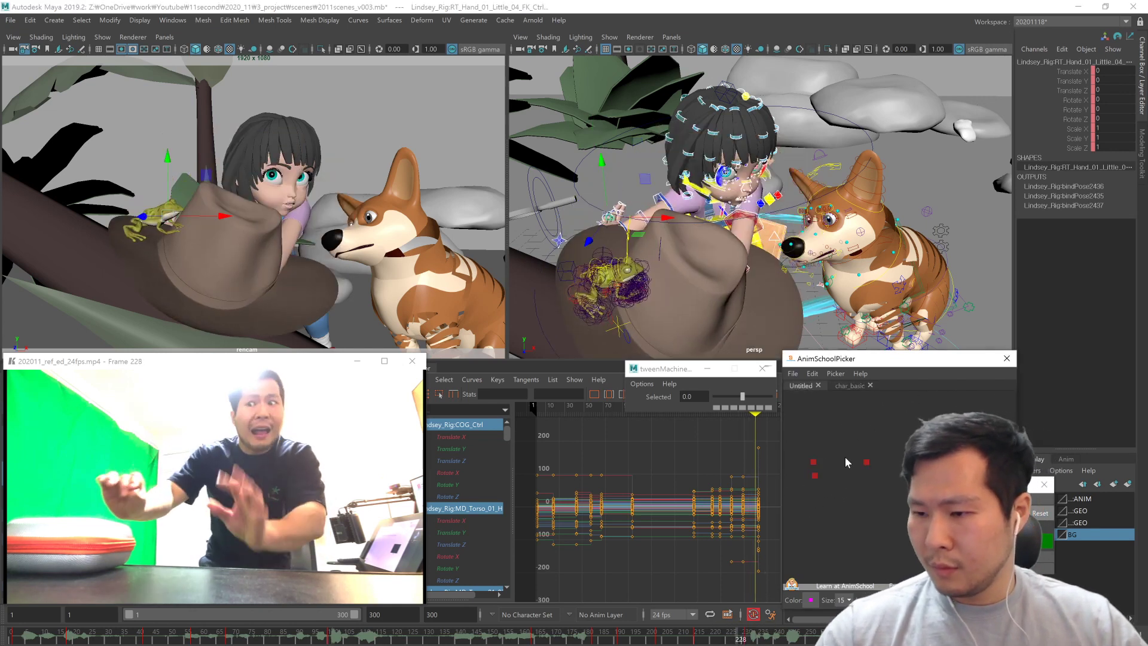
Step: Select the hat and frog controls in the Untitled picker and scrub the hat removal between frames 215 and 232
drag(801, 488, 873, 443)
mouse_move(671, 375)
mouse_down()
mouse_move(643, 470)
mouse_move(692, 373)
mouse_up()
alt+drag(754, 281, 743, 272)
drag(763, 635, 728, 640)
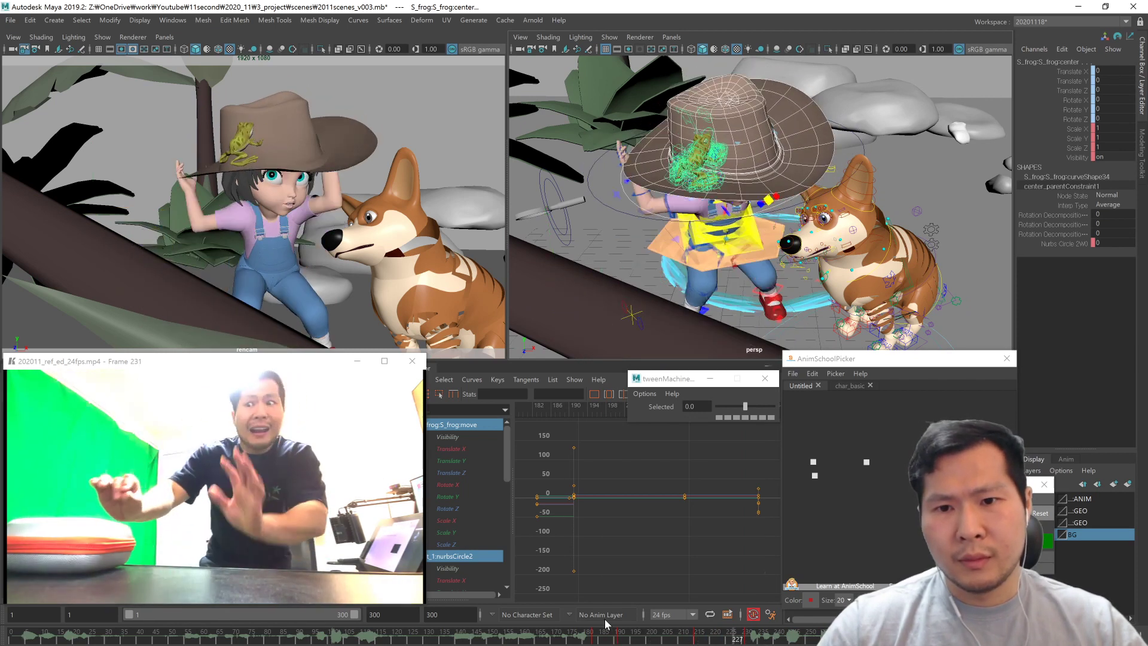
key(.)
drag(696, 635, 755, 635)
Step: Select the girl, hat and frog controls together and shift their frame 231 keys a few frames earlier
click(861, 403)
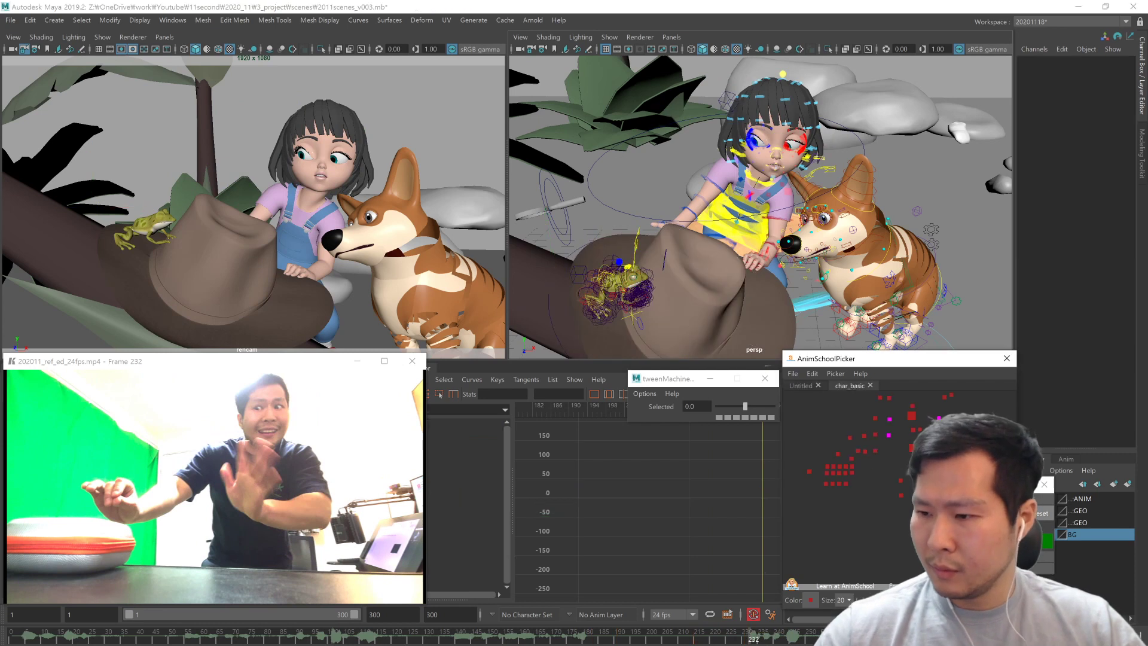
click(814, 475)
click(849, 385)
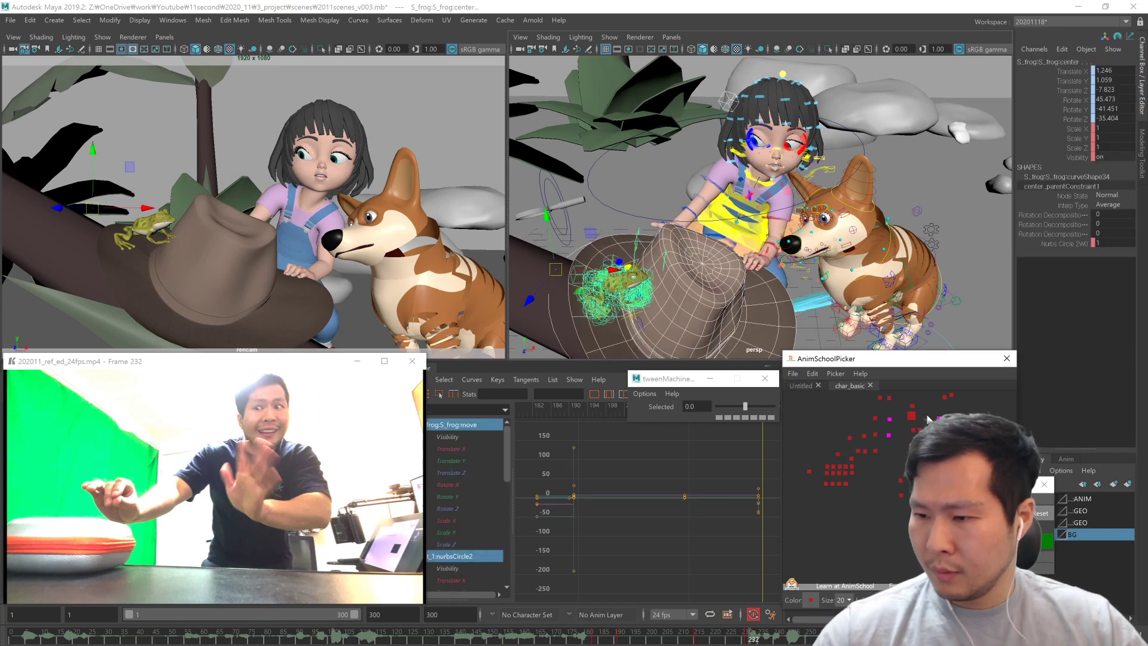
click(980, 443)
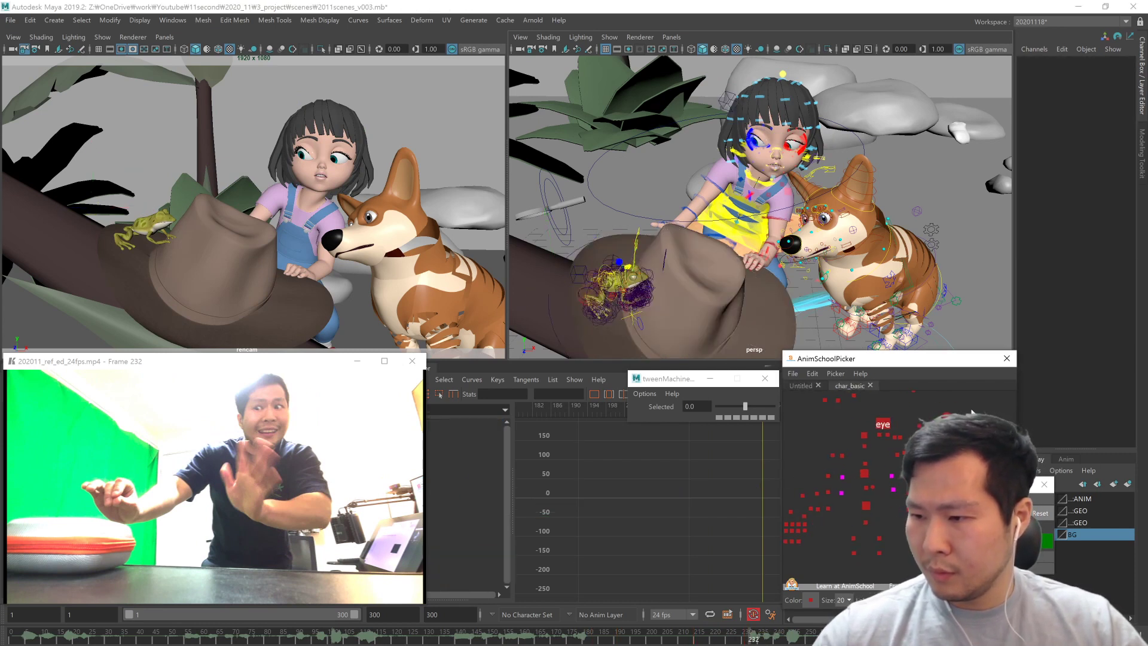
alt+middle_drag(957, 455, 958, 477)
click(750, 639)
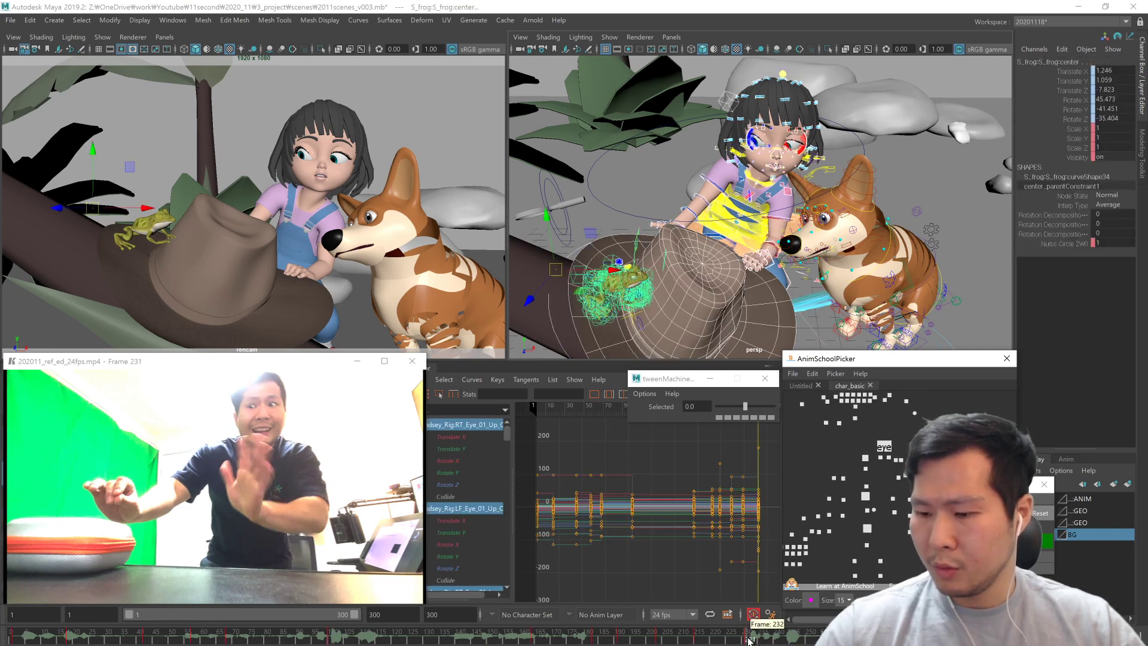
drag(744, 641, 730, 641)
key(alt+v)
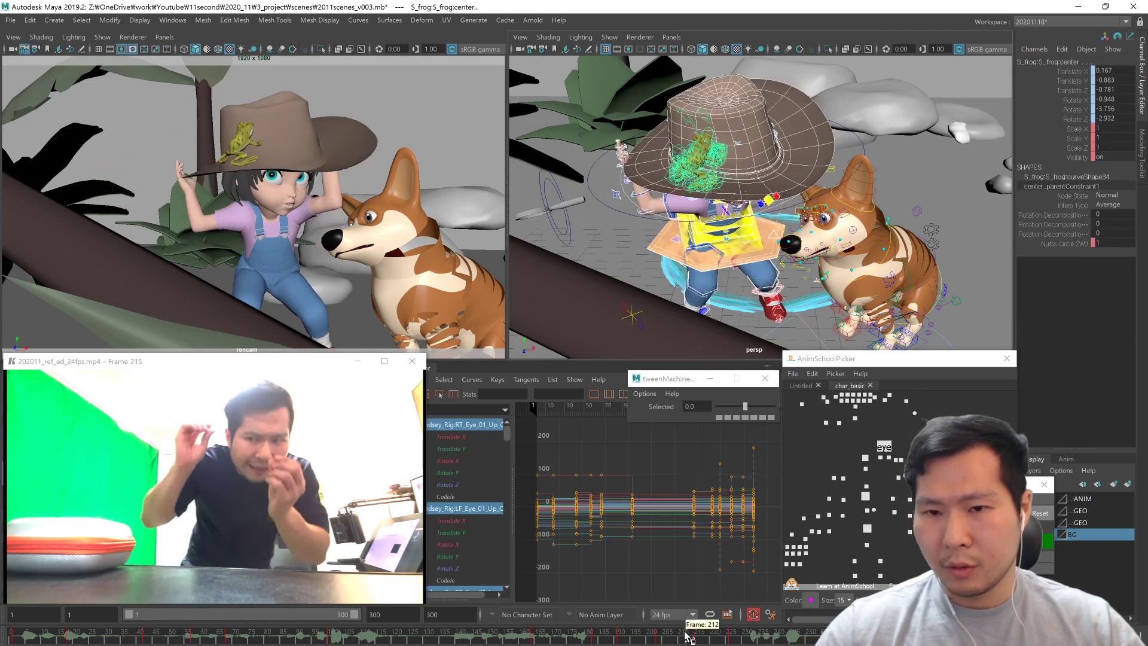
Step: Scrub from frame 215 to 231 and step between the neighbouring keys to check the hat-removal timing
click(697, 641)
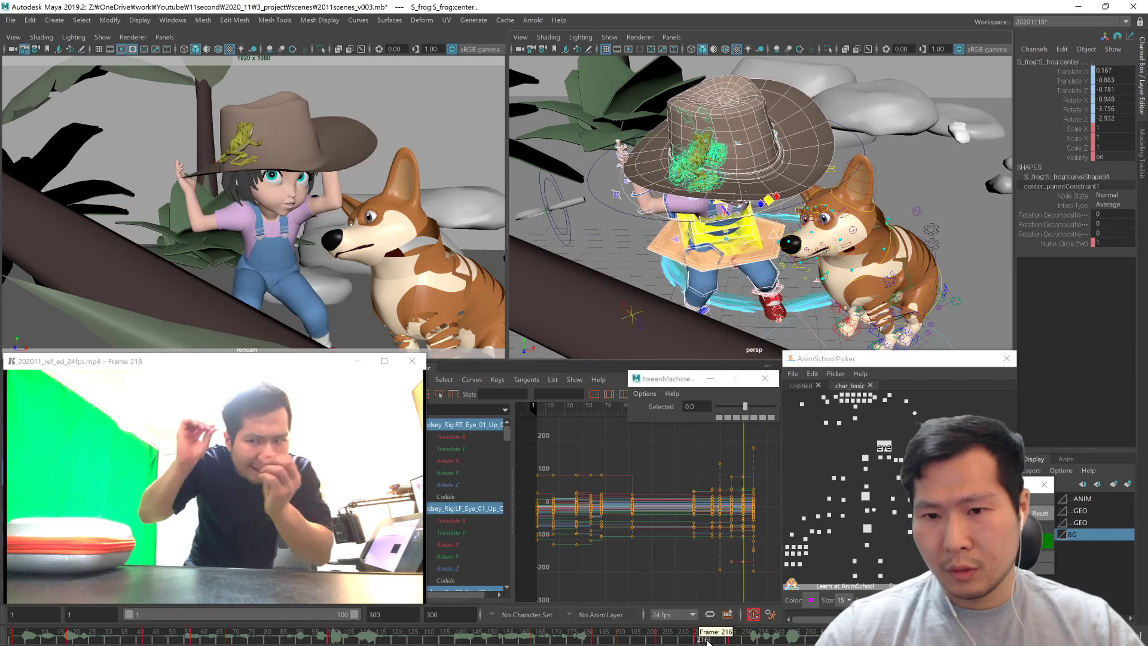
click(737, 641)
drag(737, 641, 751, 642)
key(comma)
key(period)
key(comma)
key(period)
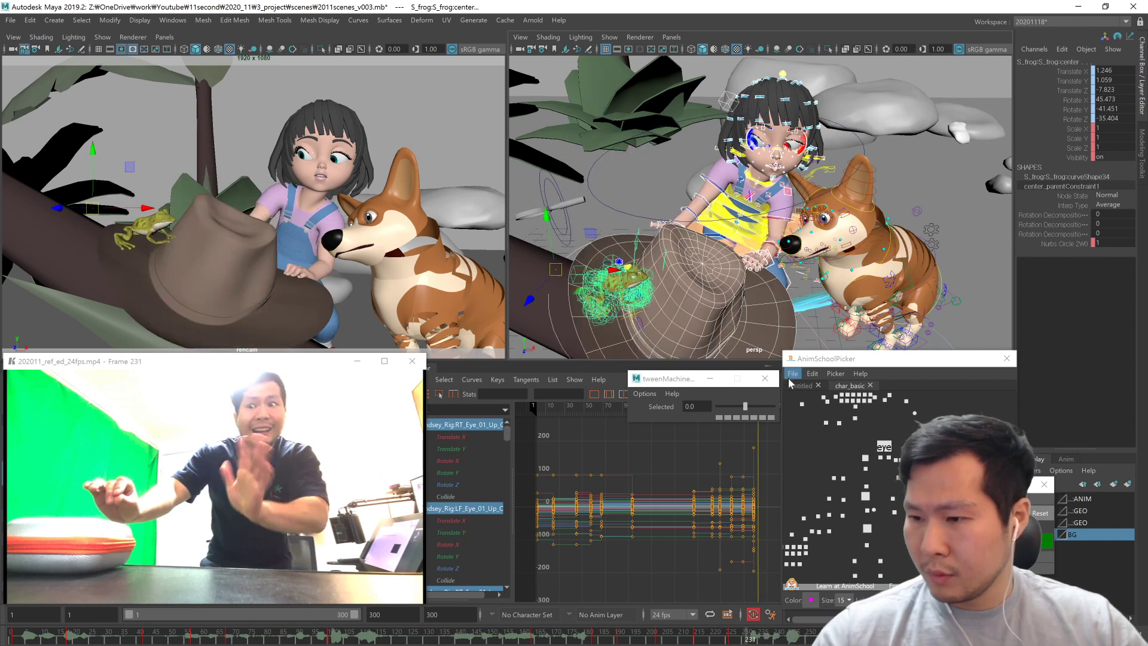
Step: Bring up the Untitled picker and select only the hat's control at frame 231
click(808, 385)
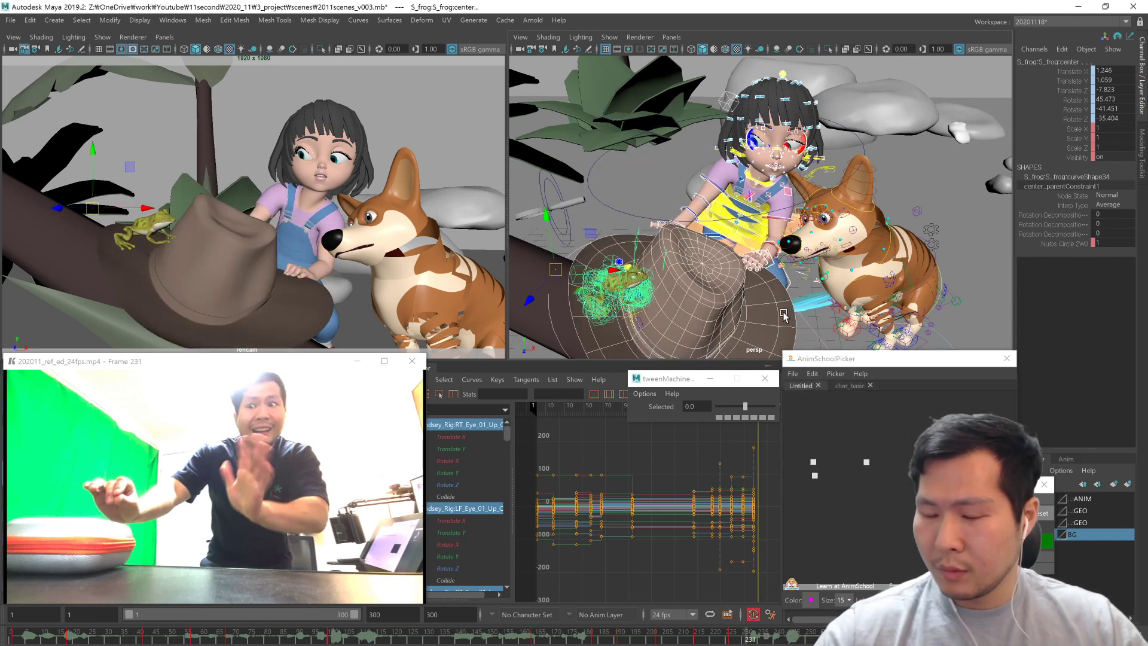
alt+middle_drag(784, 317, 831, 256)
click(672, 323)
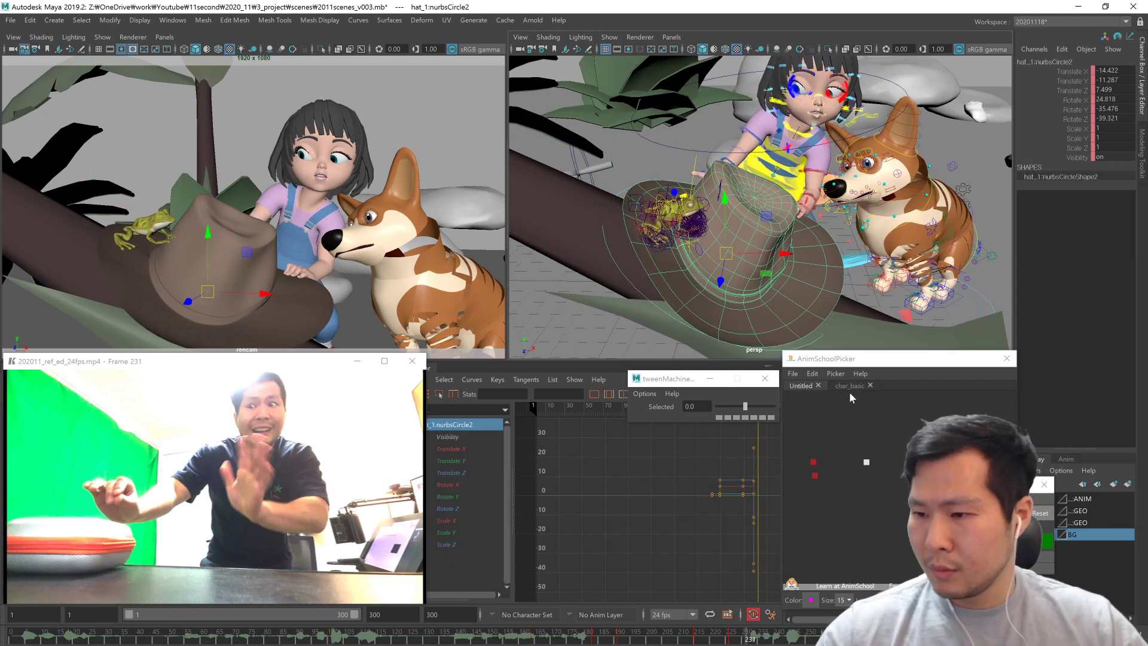
Step: Select all hat, frog and girl controls at frame 231 and copy their pose to frame 234
key(comma)
key(period)
key(comma)
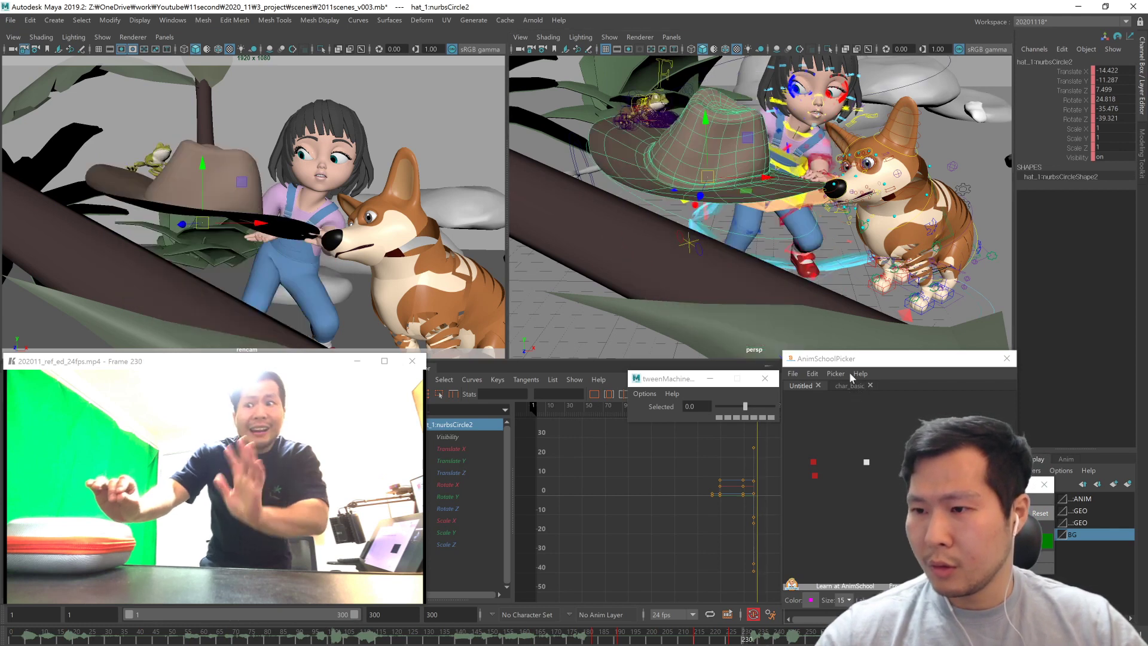
alt+drag(795, 198, 812, 247)
key(period)
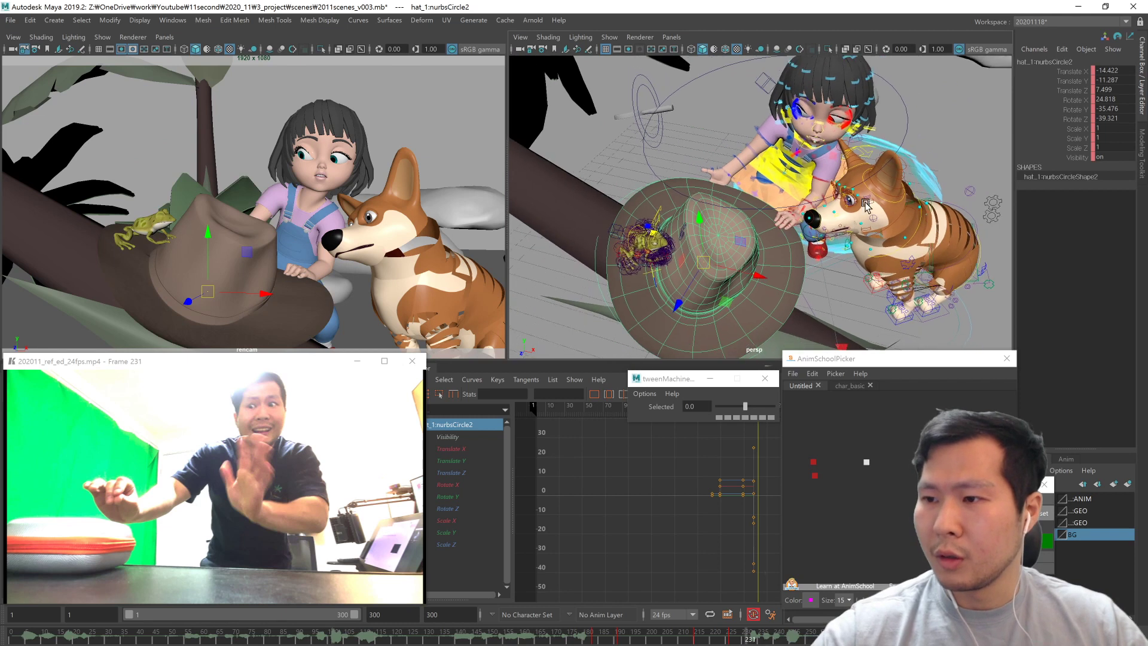
click(924, 161)
click(852, 386)
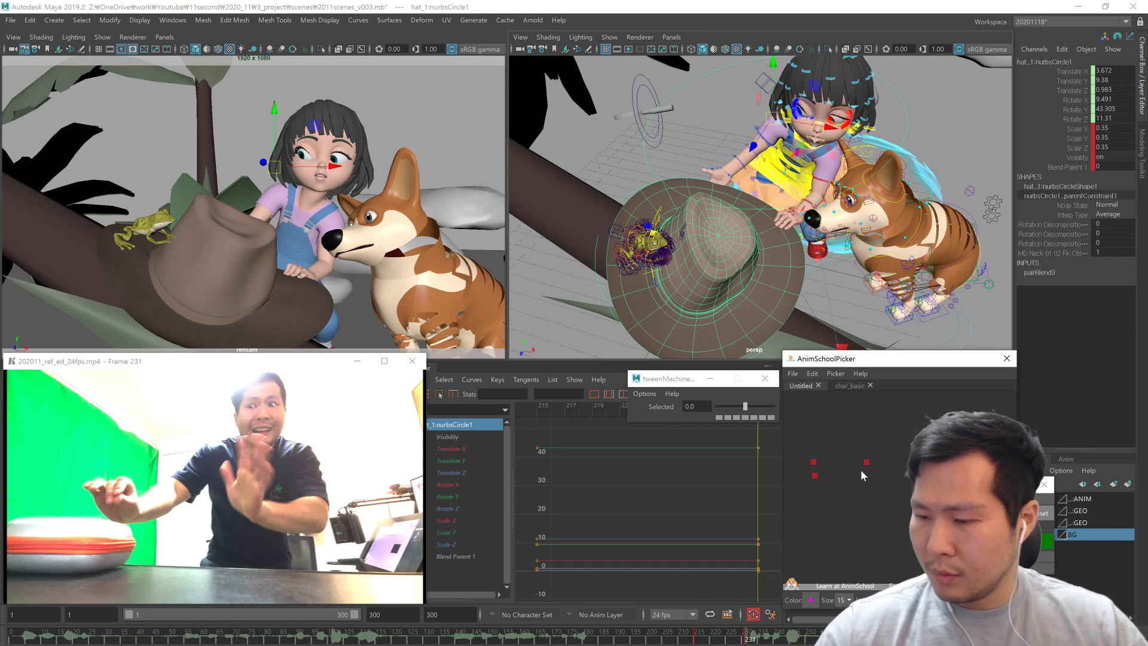
drag(889, 449, 802, 484)
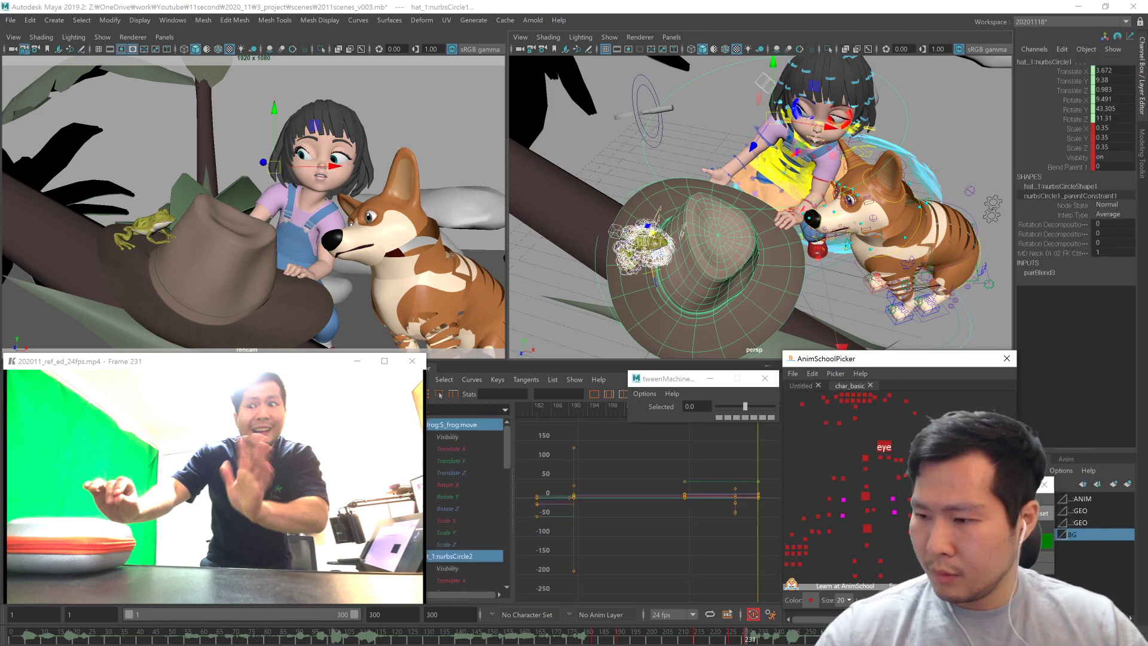
click(888, 512)
mouse_move(749, 641)
mouse_down()
mouse_move(717, 639)
mouse_move(757, 641)
mouse_up()
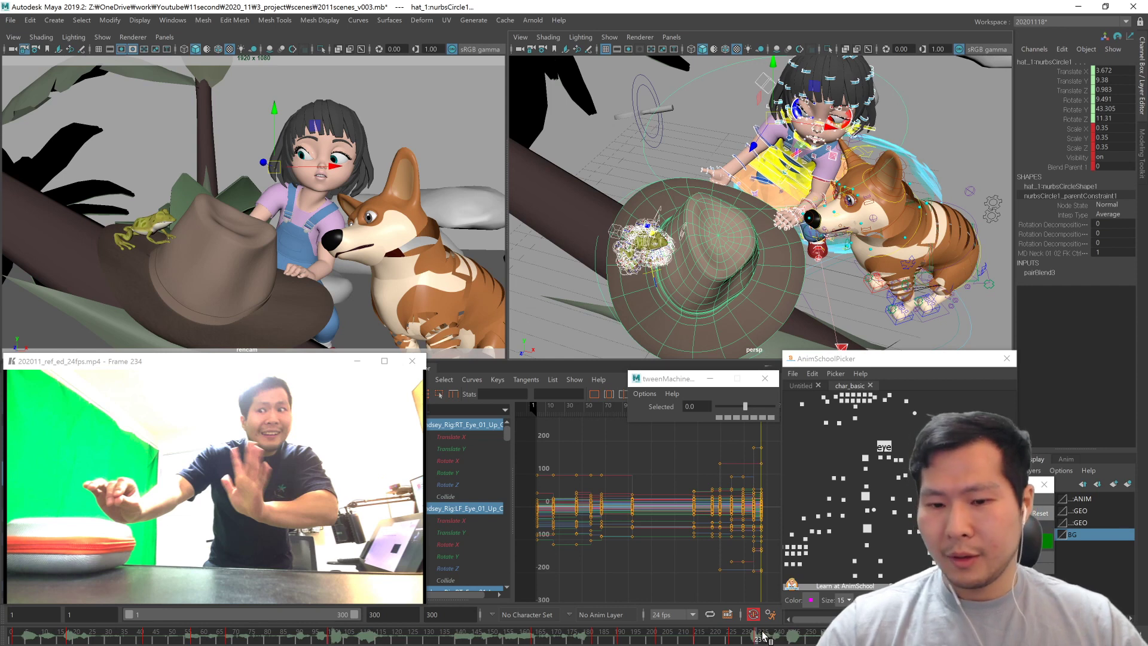
Step: At frame 226, rotate the girl's main eye aim control to about X 8.434, Y -28.493, Z -15.893
click(889, 451)
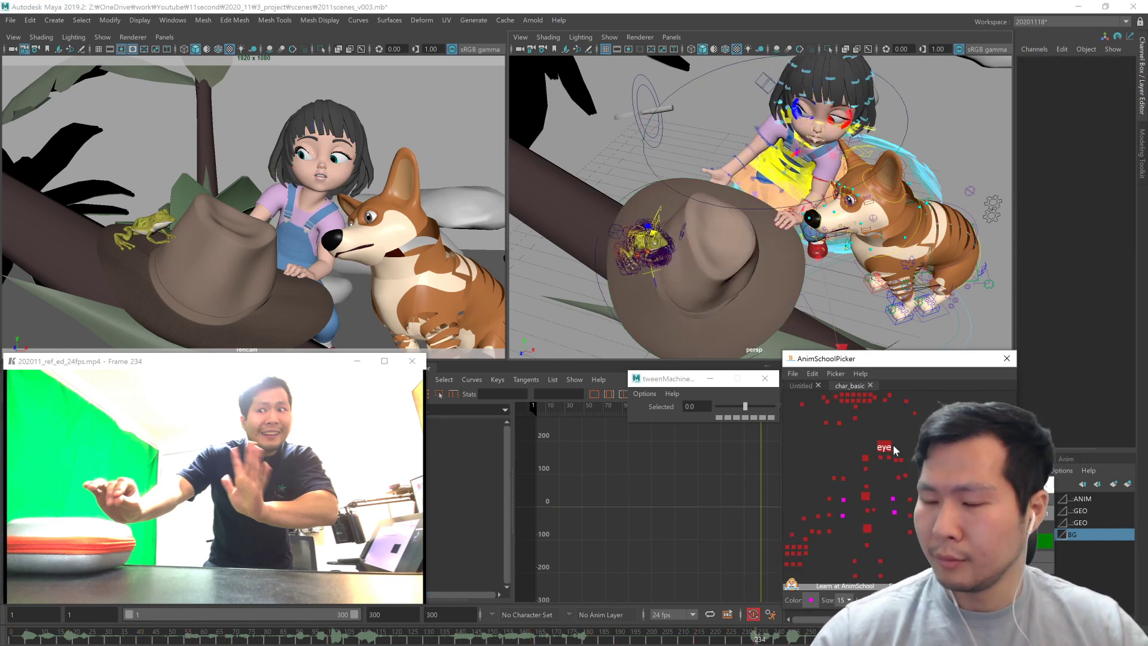
alt+middle_drag(860, 265, 832, 306)
alt+drag(831, 304, 832, 290)
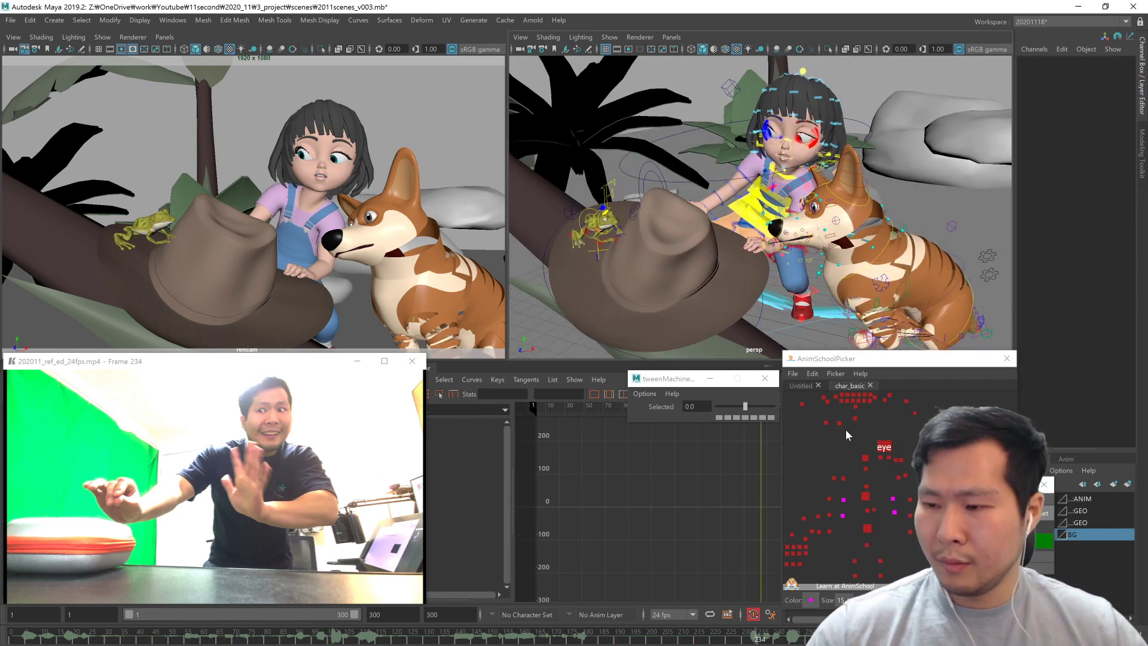
click(889, 459)
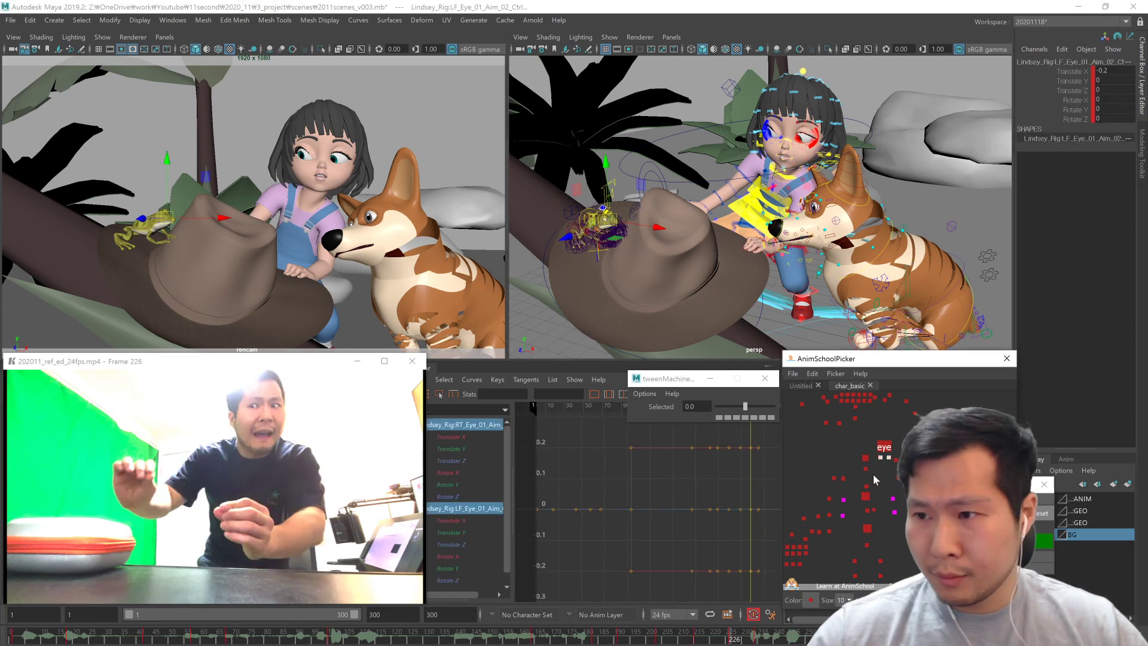
click(884, 448)
alt+drag(739, 317, 773, 313)
middle_drag(773, 315, 808, 306)
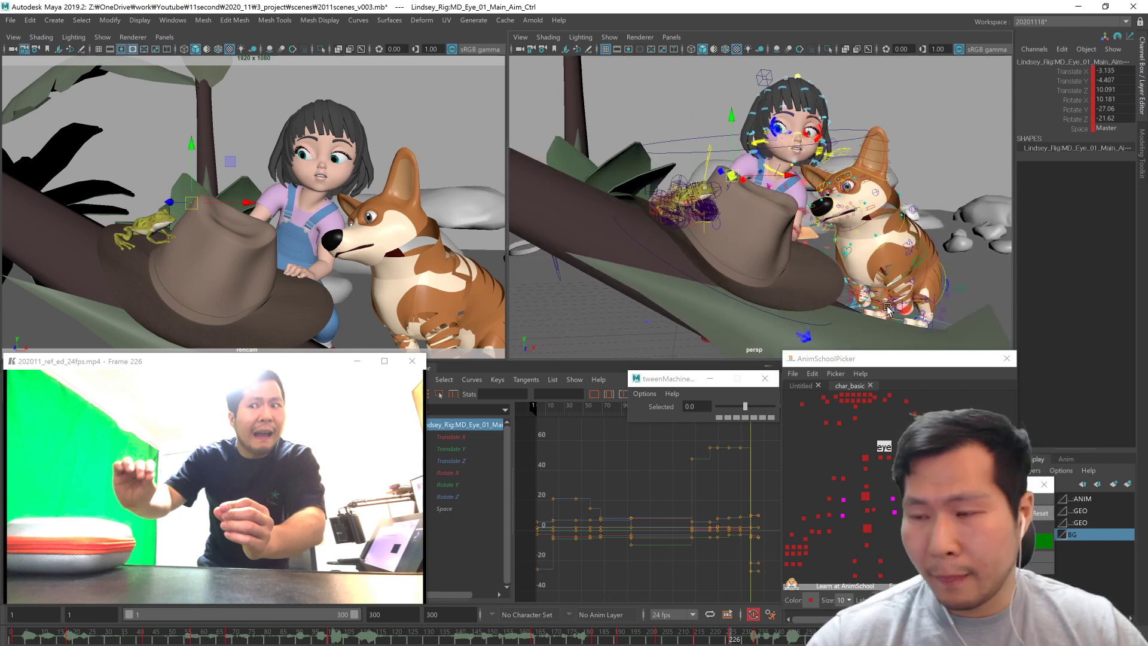
alt+drag(808, 306, 801, 328)
alt+right_drag(760, 311, 795, 314)
alt+middle_drag(772, 311, 774, 349)
alt+drag(775, 349, 784, 302)
key(e)
alt+drag(861, 335, 843, 312)
middle_drag(843, 313, 852, 298)
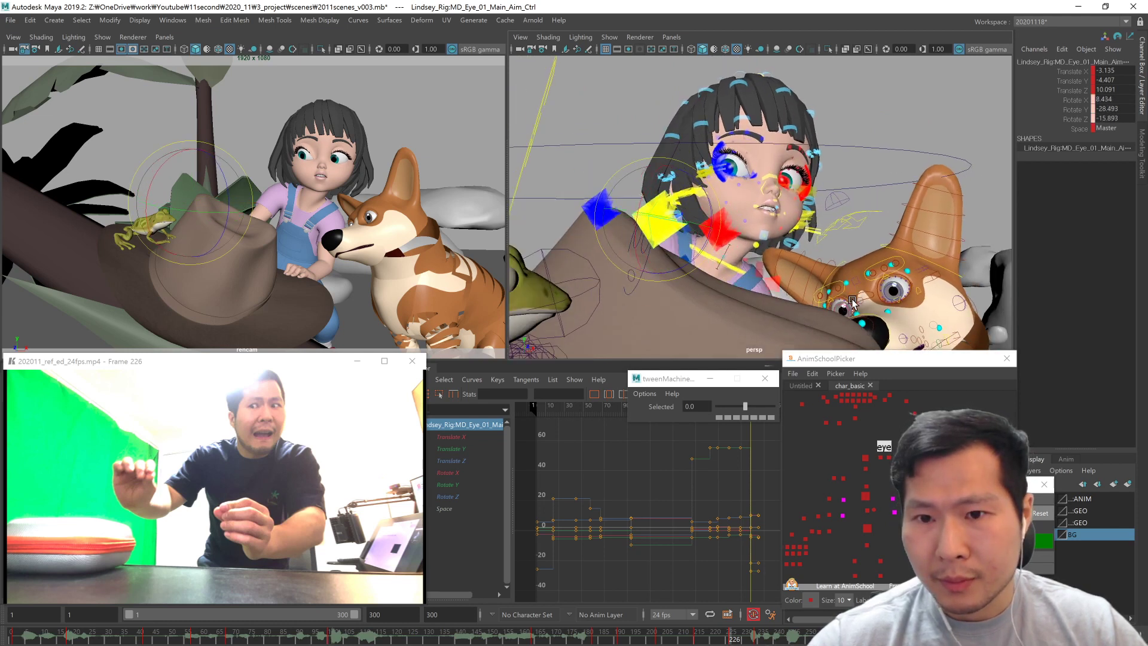
Step: Zero the translation of both upper eyelid main shape controls at frame 226, then offset them to about -0.137, 0.058, -0.04
mouse_move(851, 302)
alt+mouse_down()
mouse_move(831, 323)
mouse_move(849, 314)
alt+mouse_up()
alt+right_drag(849, 314, 921, 311)
alt+middle_drag(921, 311, 947, 350)
click(951, 431)
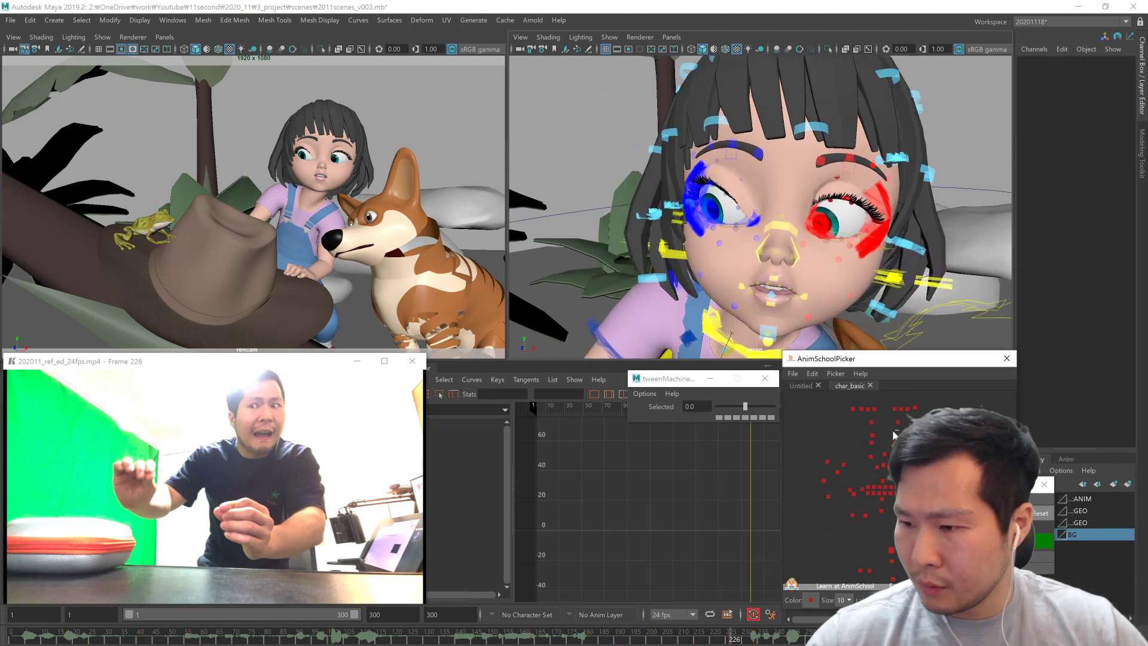
drag(894, 430, 866, 420)
drag(1119, 89, 1117, 75)
text(0)
key(Return)
key(w)
middle_drag(862, 282, 863, 321)
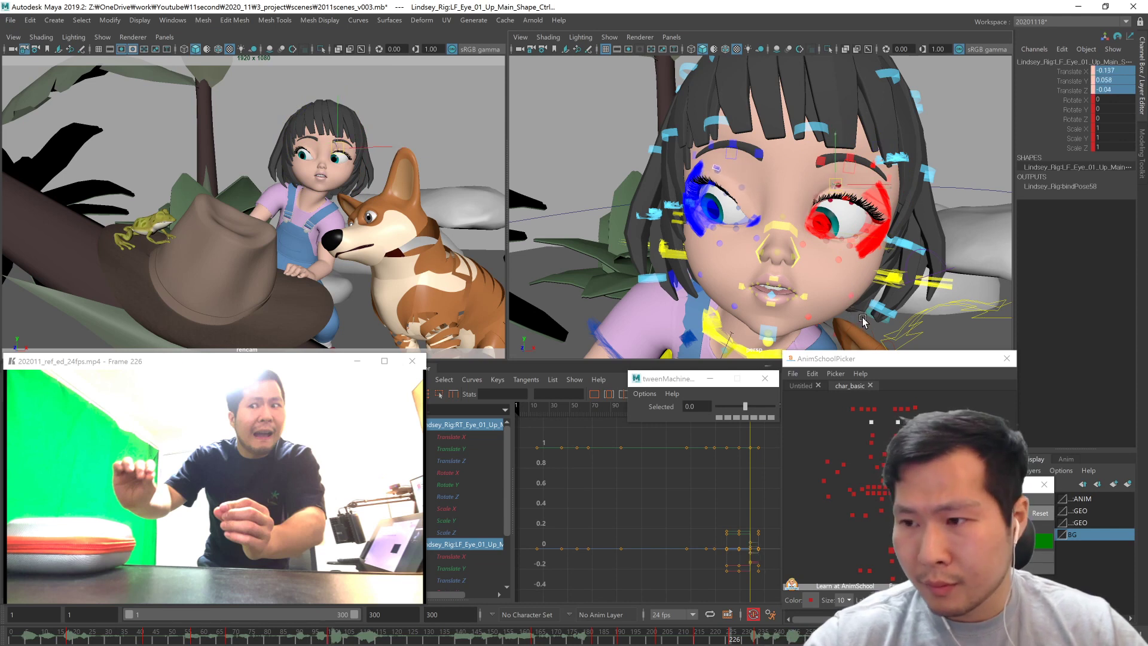
mouse_move(862, 321)
alt+mouse_down()
mouse_move(796, 311)
mouse_move(870, 317)
alt+mouse_up()
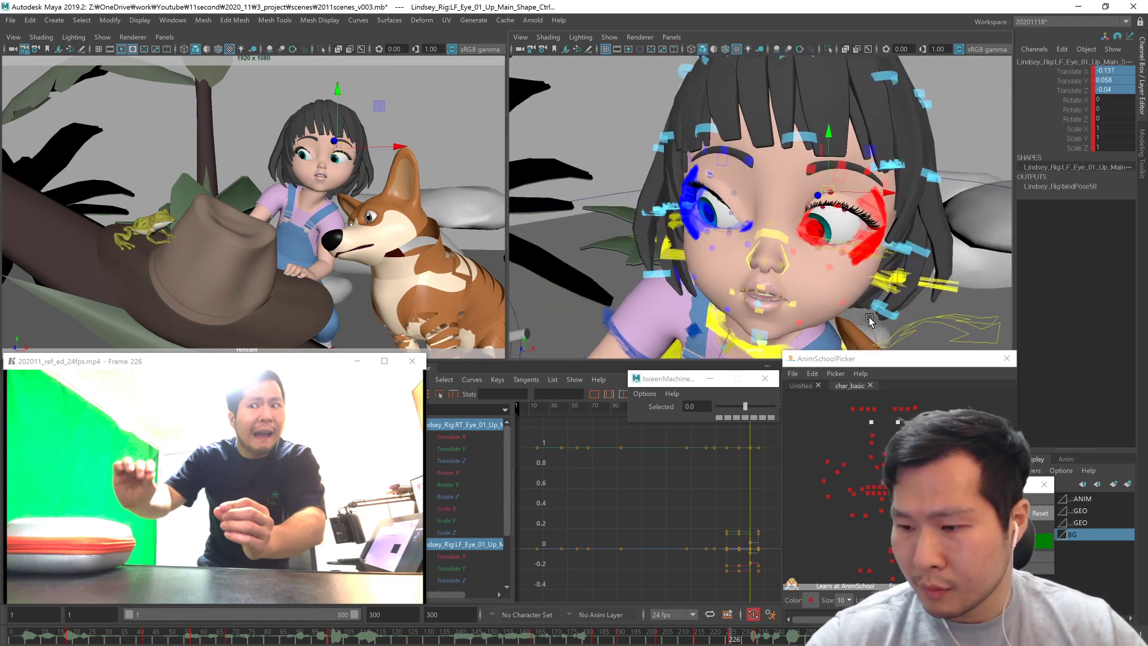
Step: Check the main eye aim control at frame 234 and pull the girl's left mouth corner control outward
key(.)
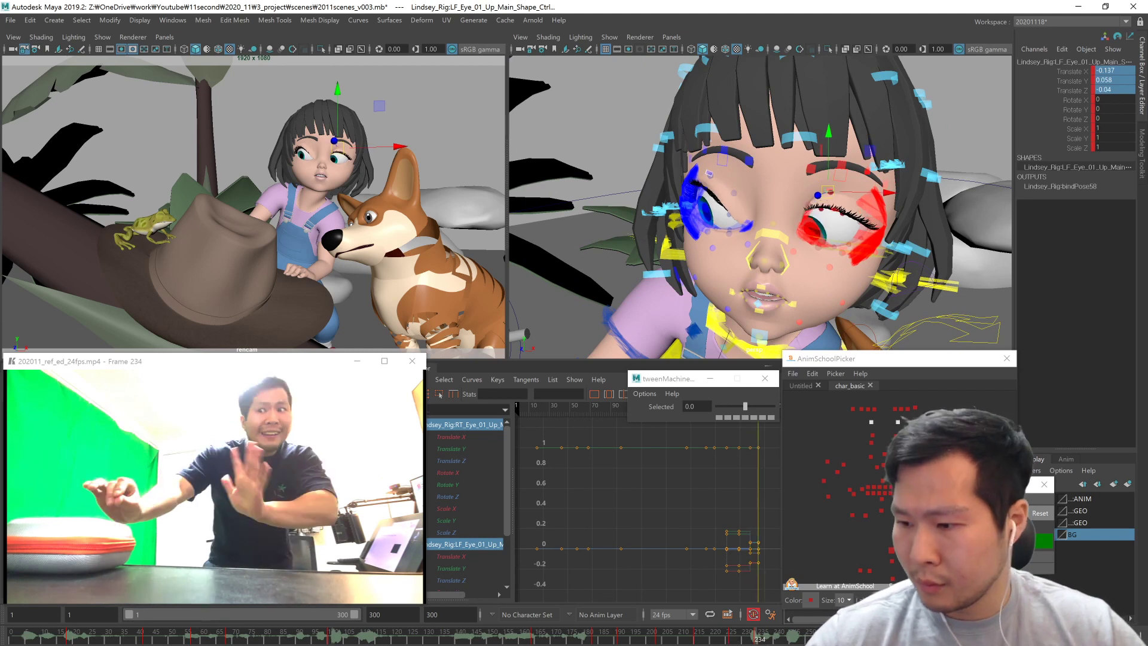
click(904, 562)
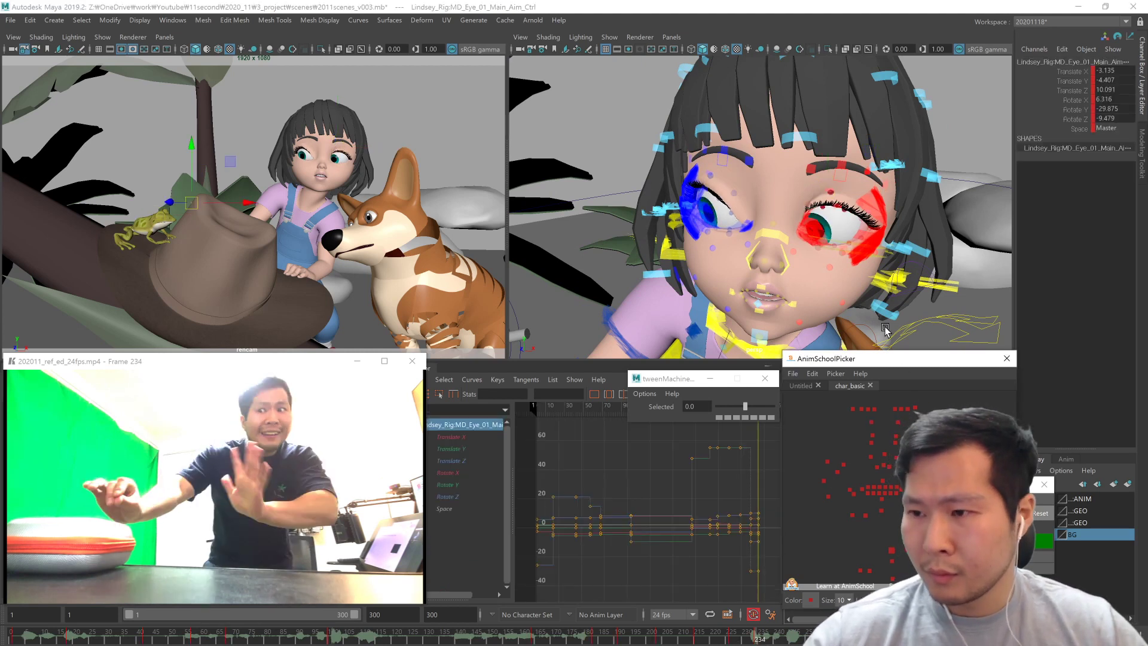
scroll(777, 303, down, 6)
alt+drag(778, 303, 783, 304)
middle_drag(783, 305, 779, 305)
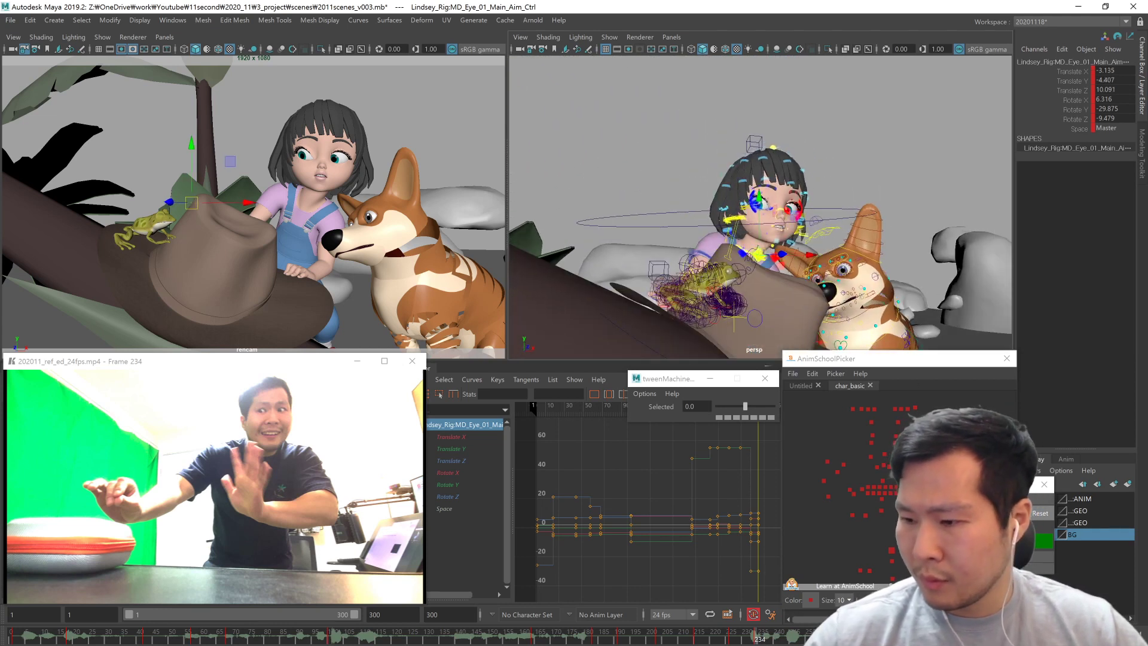
click(916, 490)
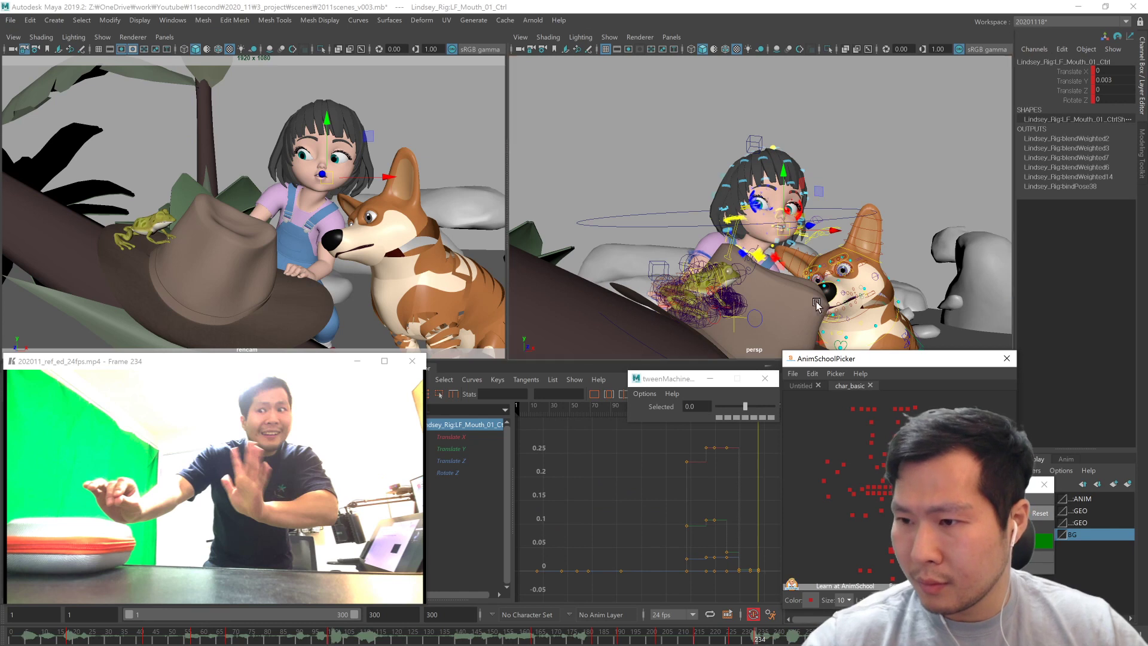
key(f)
alt+drag(805, 316, 777, 310)
middle_drag(778, 310, 823, 303)
Step: Pull the girl's right mouth corner control outward and up at frame 234 to about 0.299, 0.078, -0.052
click(849, 490)
alt+drag(767, 289, 807, 295)
middle_drag(807, 295, 765, 275)
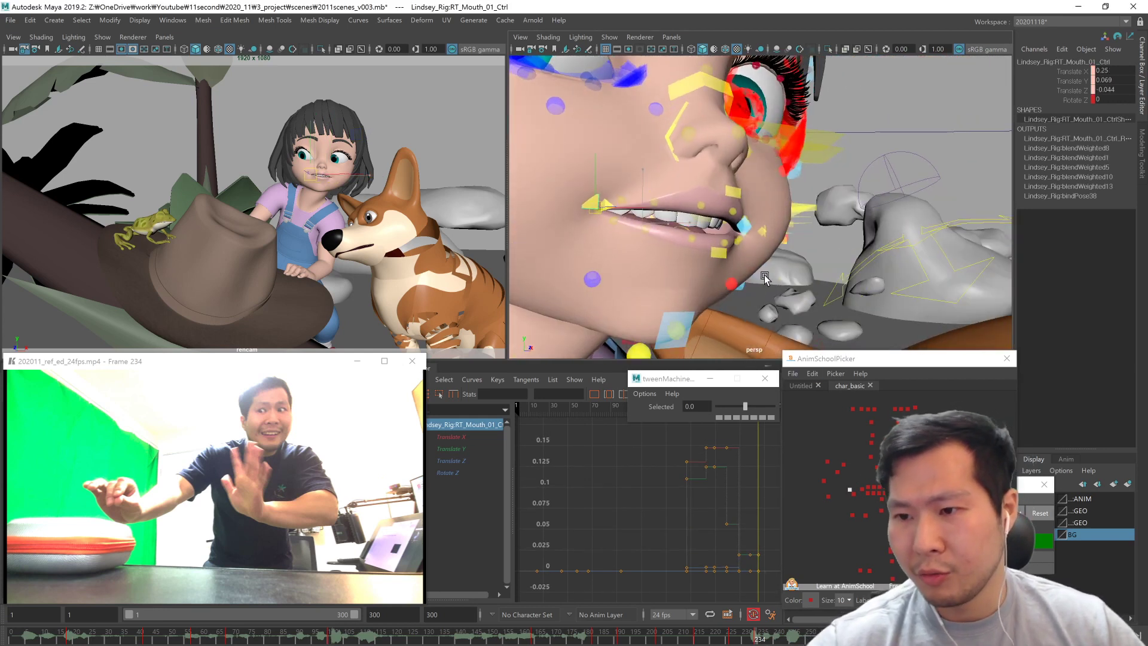
alt+drag(747, 286, 694, 311)
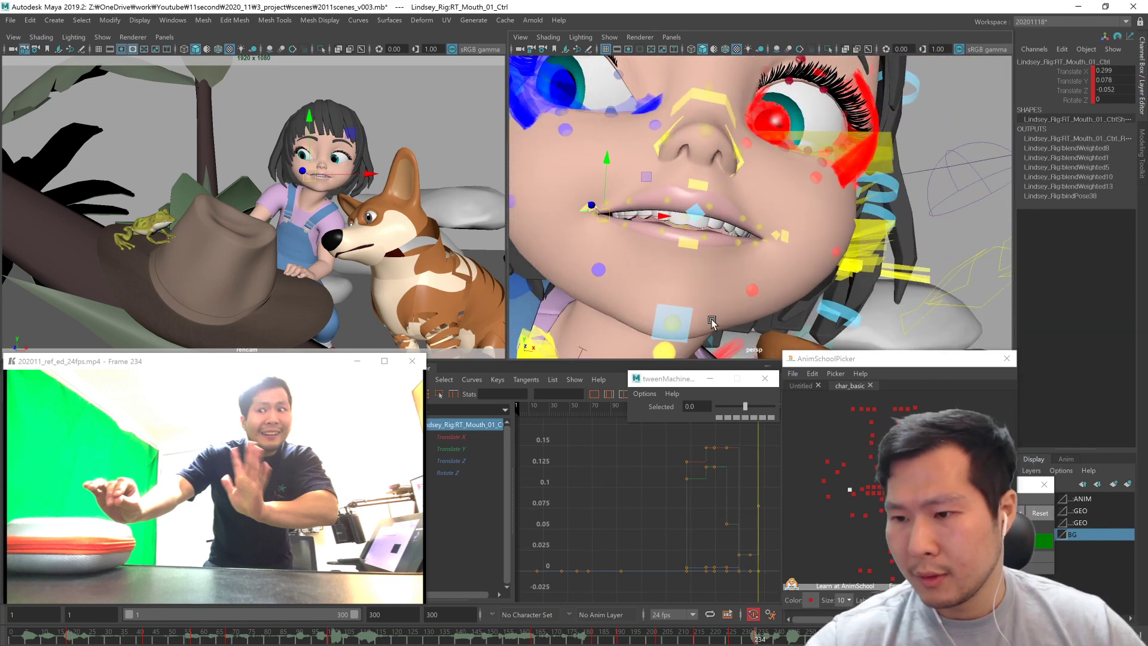
click(691, 311)
middle_drag(669, 292, 665, 297)
alt+drag(665, 297, 770, 329)
Step: Raise the second upper-lip tweak controls on both sides to about Y 0.061 at frame 234, comparing the mouth with frame 226
key(w)
click(873, 493)
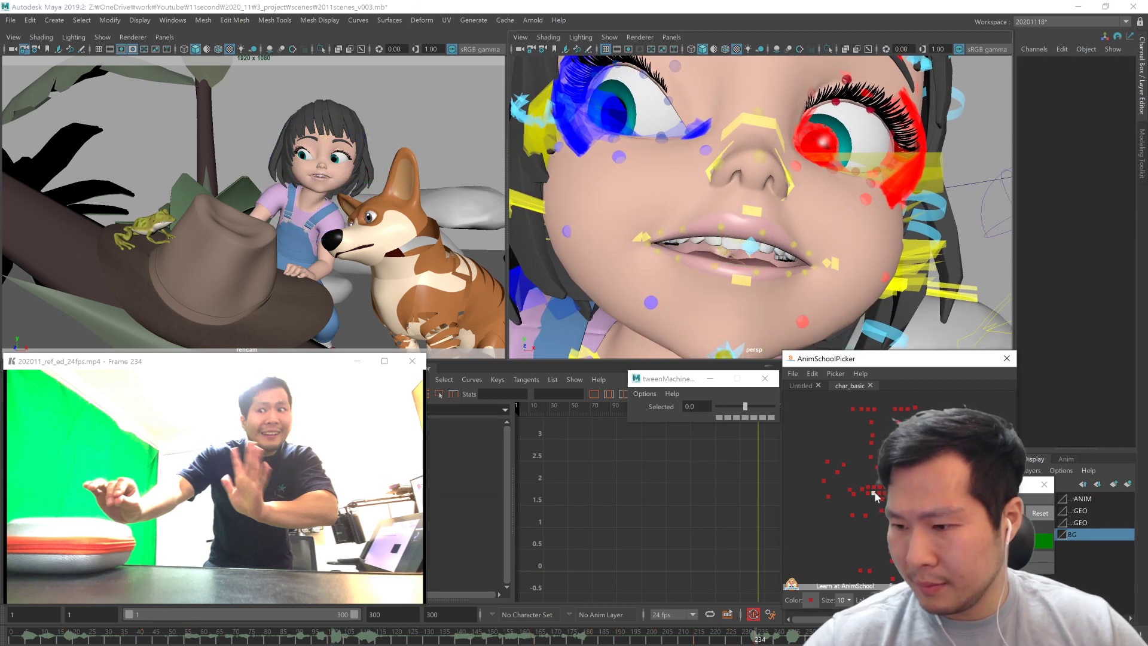
alt+middle_drag(775, 324, 793, 341)
click(872, 487)
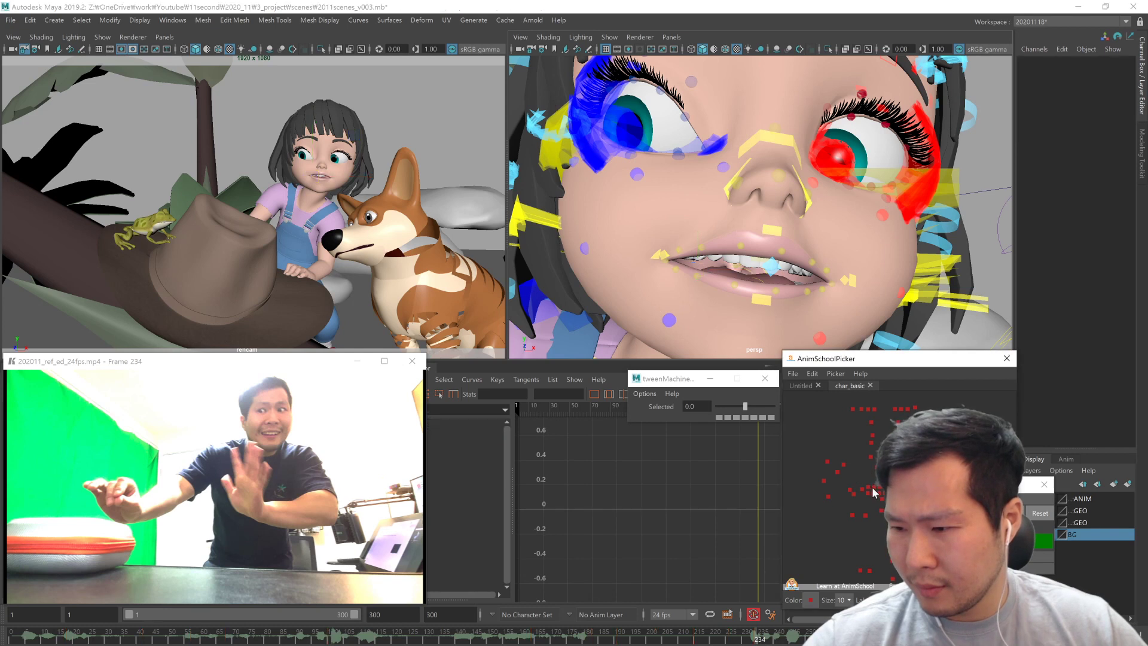
shift+click(808, 236)
drag(808, 239, 808, 232)
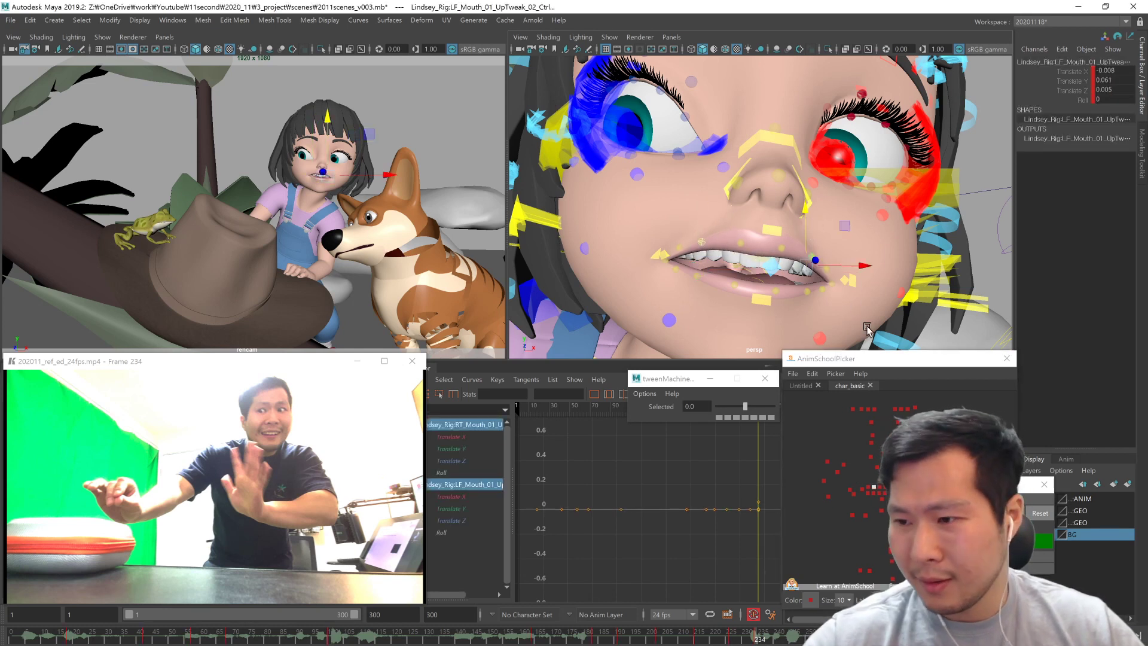
alt+drag(868, 327, 864, 324)
key(comma)
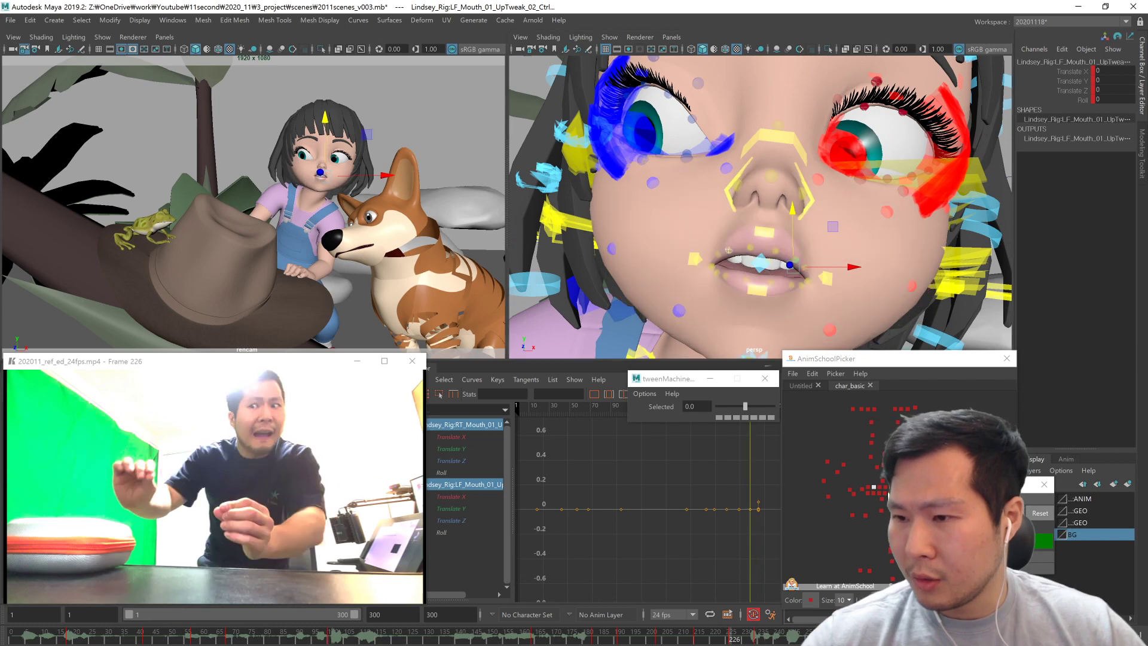
key(period)
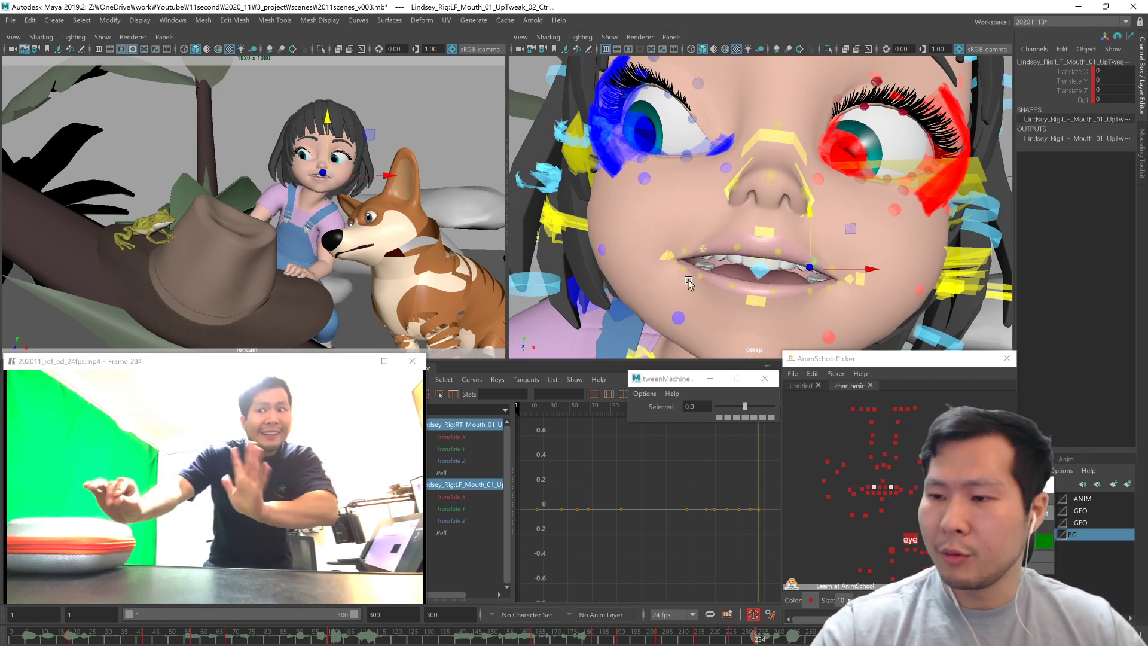
middle_drag(828, 274, 829, 267)
alt+drag(861, 323, 826, 313)
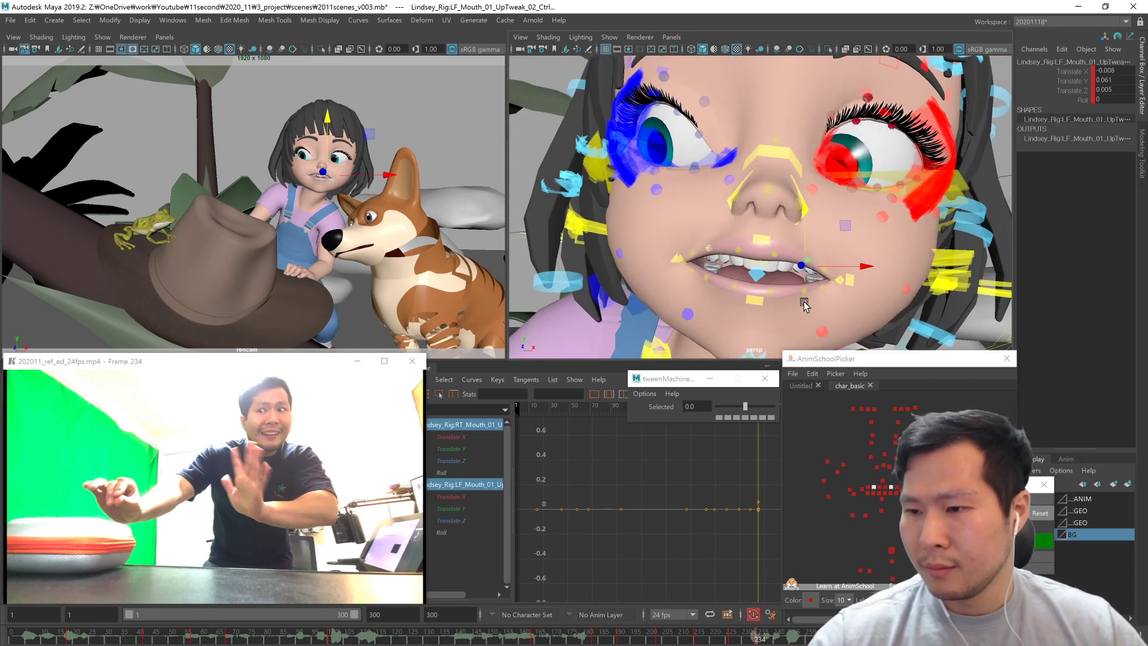
alt+drag(763, 279, 708, 284)
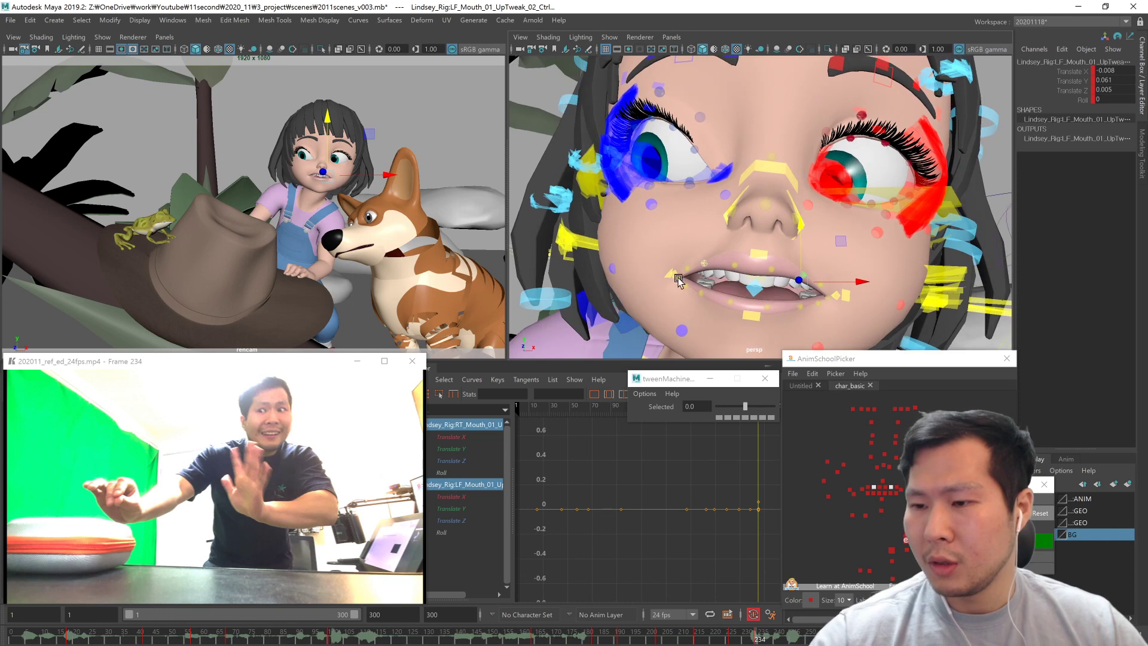
Step: Refine the mouth corner controls, placing the left at about 0.247, 0.064, 0.007 and the right at about 0.26, 0.081, -0.078
alt+drag(864, 321, 803, 335)
click(827, 299)
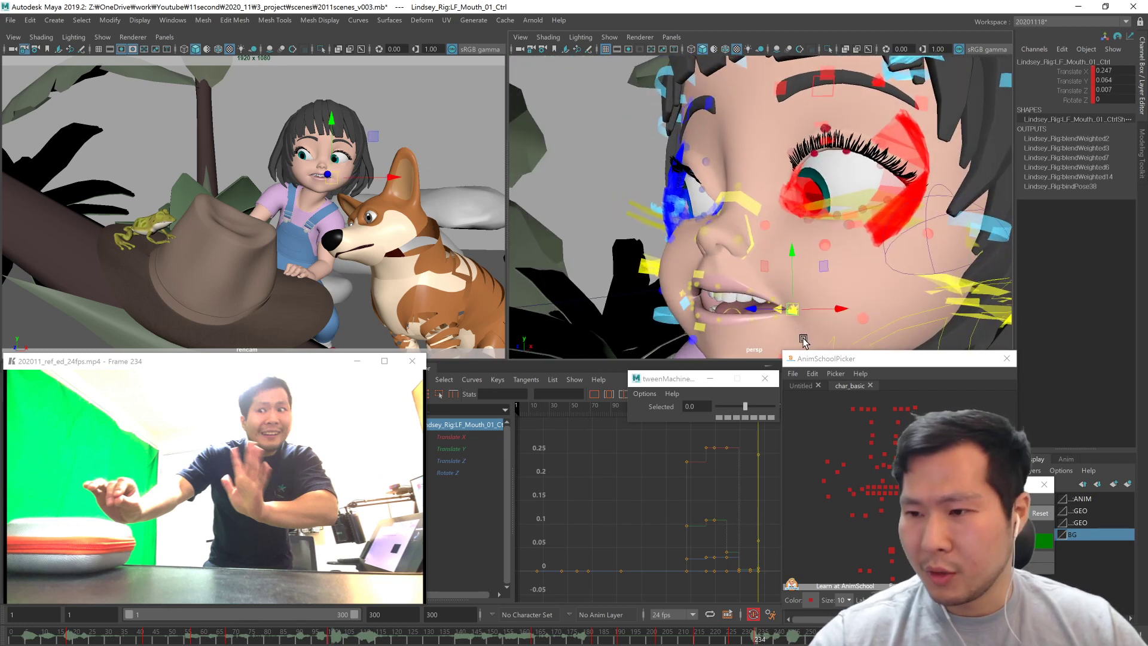
alt+drag(897, 331, 766, 315)
click(436, 134)
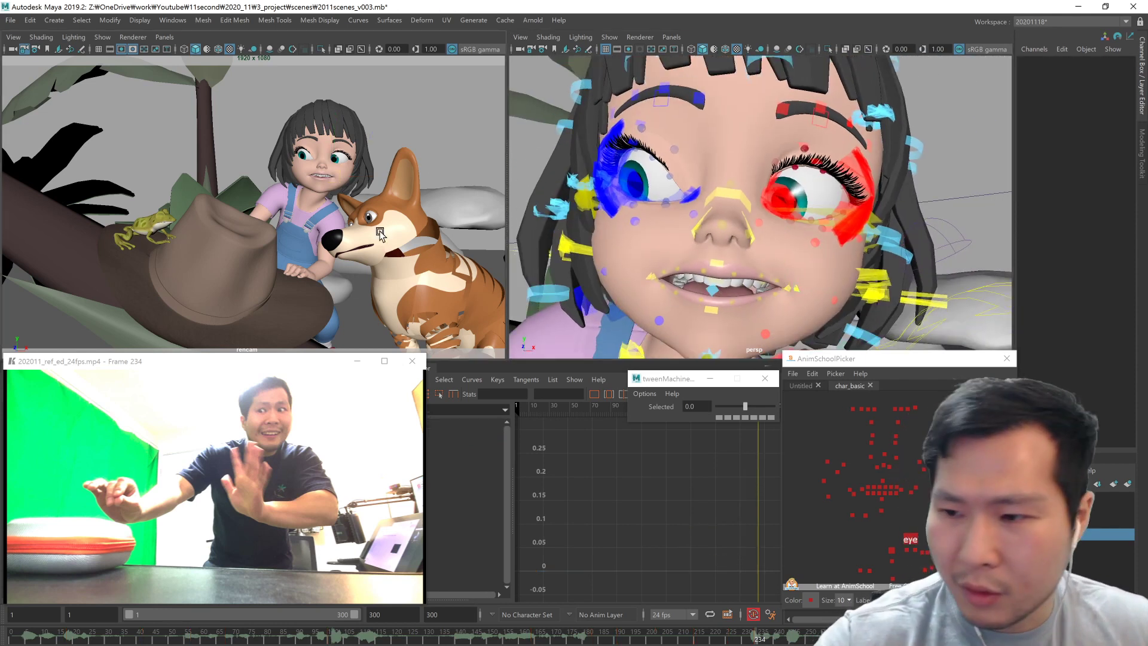
click(850, 489)
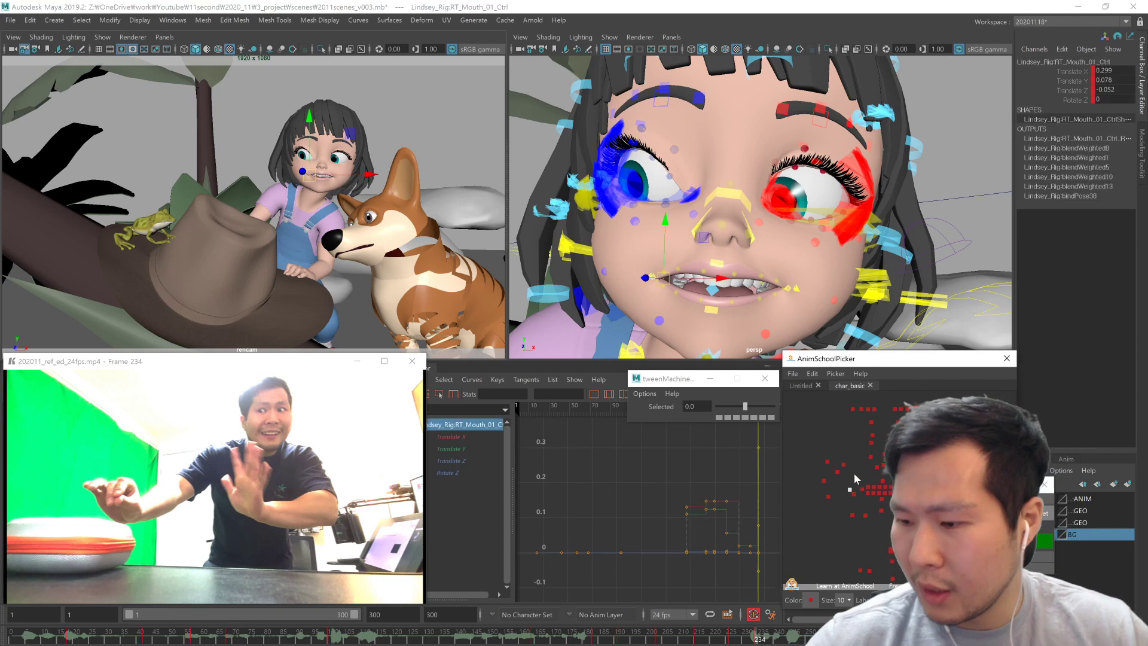
middle_drag(722, 338, 723, 337)
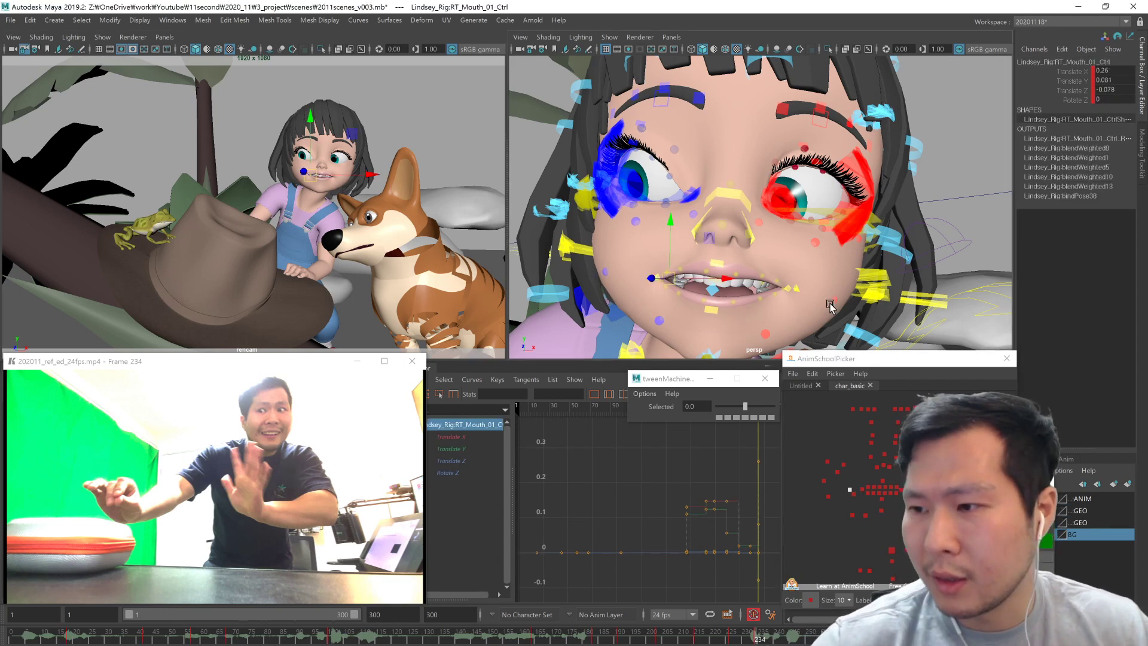
Step: Raise both lower eyelid controls of the girl at frame 234 to about Translate Y 0.114
alt+drag(730, 331, 755, 323)
alt+right_drag(755, 323, 702, 314)
alt+middle_drag(703, 314, 789, 313)
key(comma)
alt+right_drag(865, 333, 796, 314)
alt+drag(796, 314, 854, 289)
alt+middle_drag(854, 289, 889, 310)
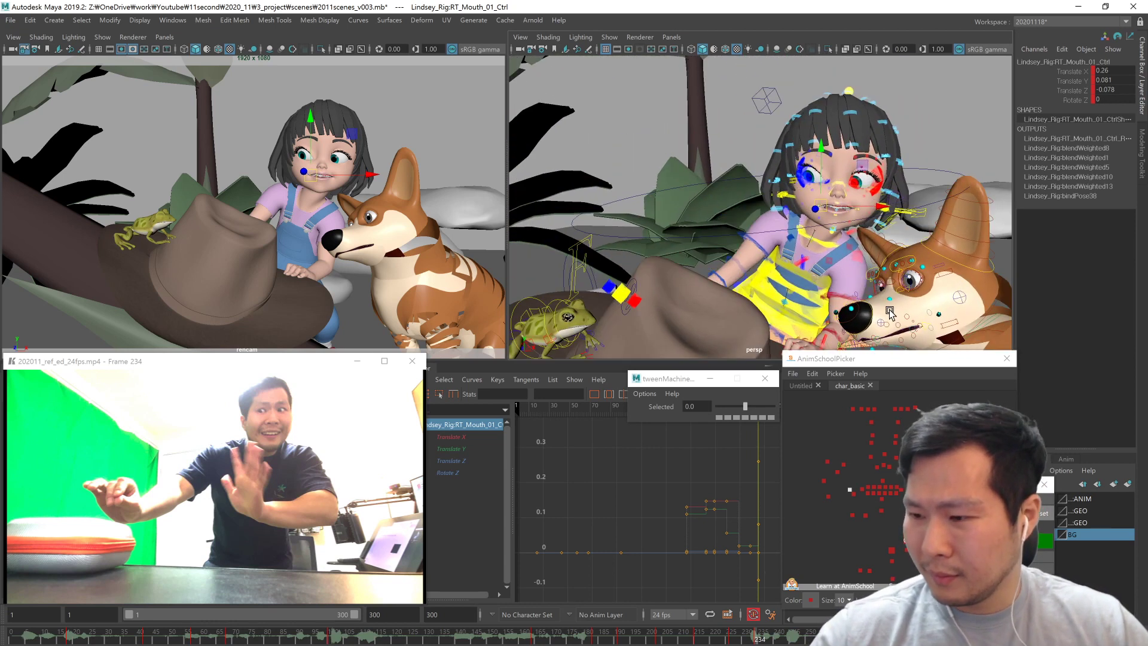
drag(904, 449, 842, 437)
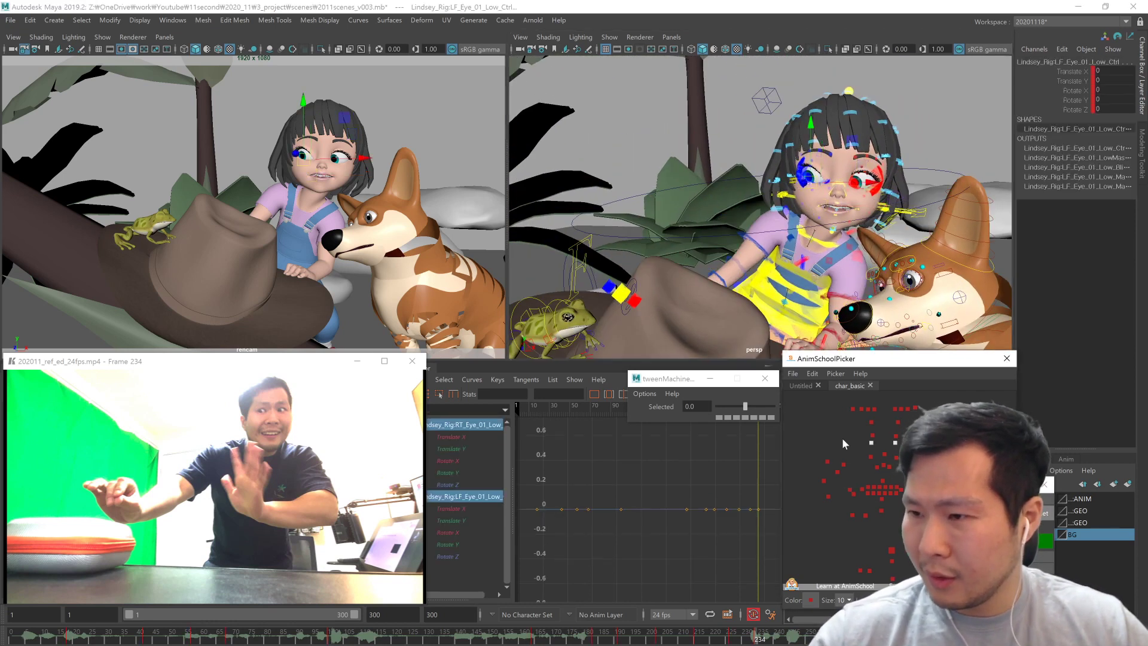
drag(810, 127, 809, 129)
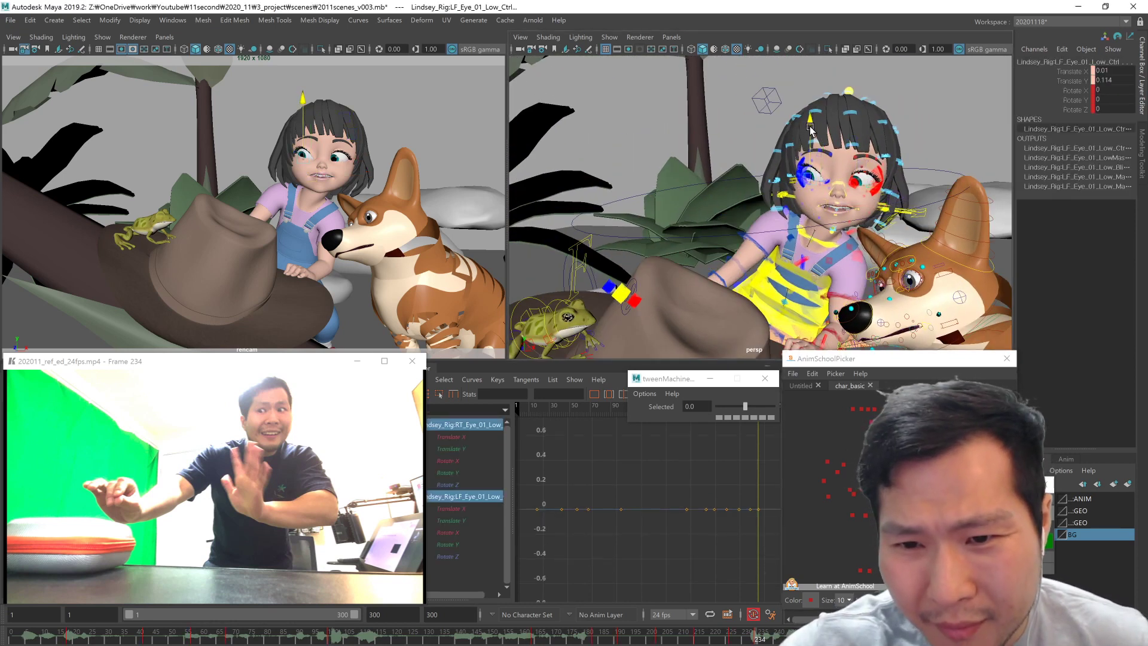
Step: Raise the inner main controls of both eyebrows at frame 234 to about -0.012, 0.218, -0.055
alt+right_drag(814, 180, 879, 269)
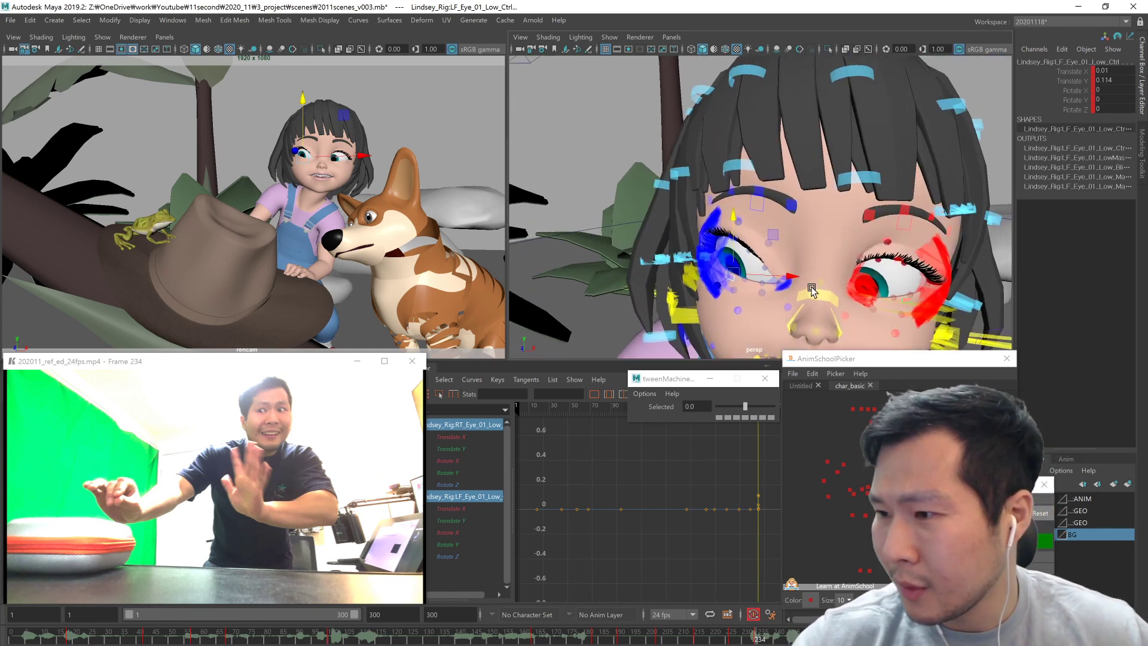
alt+middle_drag(879, 269, 847, 282)
drag(893, 402, 871, 414)
drag(877, 172, 876, 162)
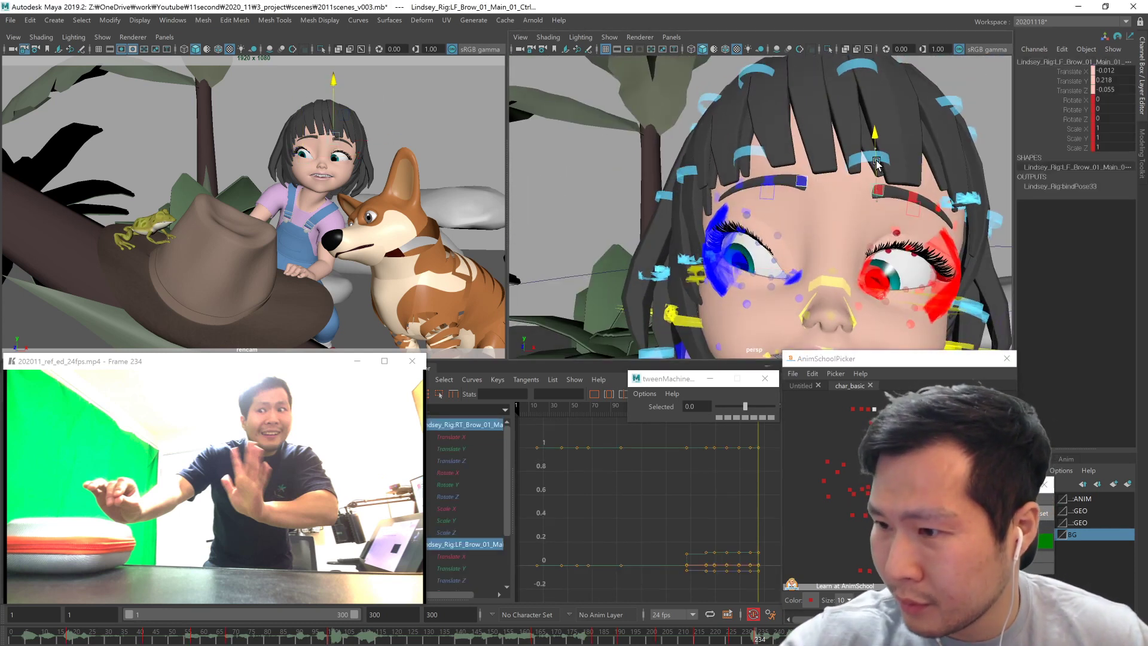
Step: Nudge the second main controls of both eyebrows at frame 234 to about 0.006, 0.001, -0.044
shift+click(869, 409)
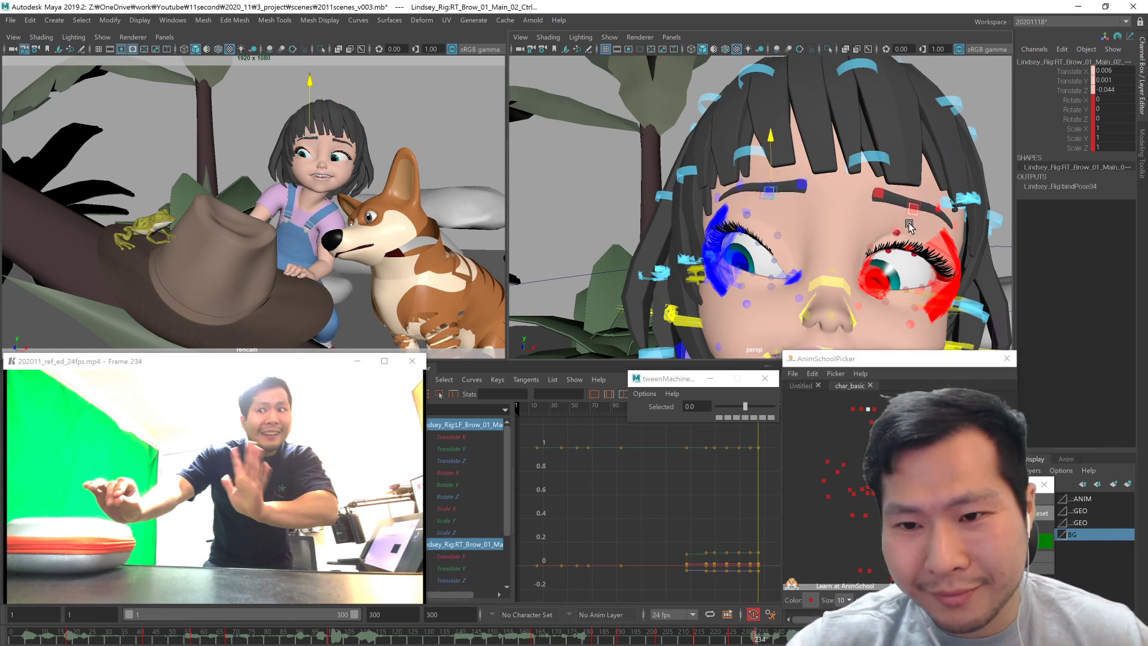
click(903, 419)
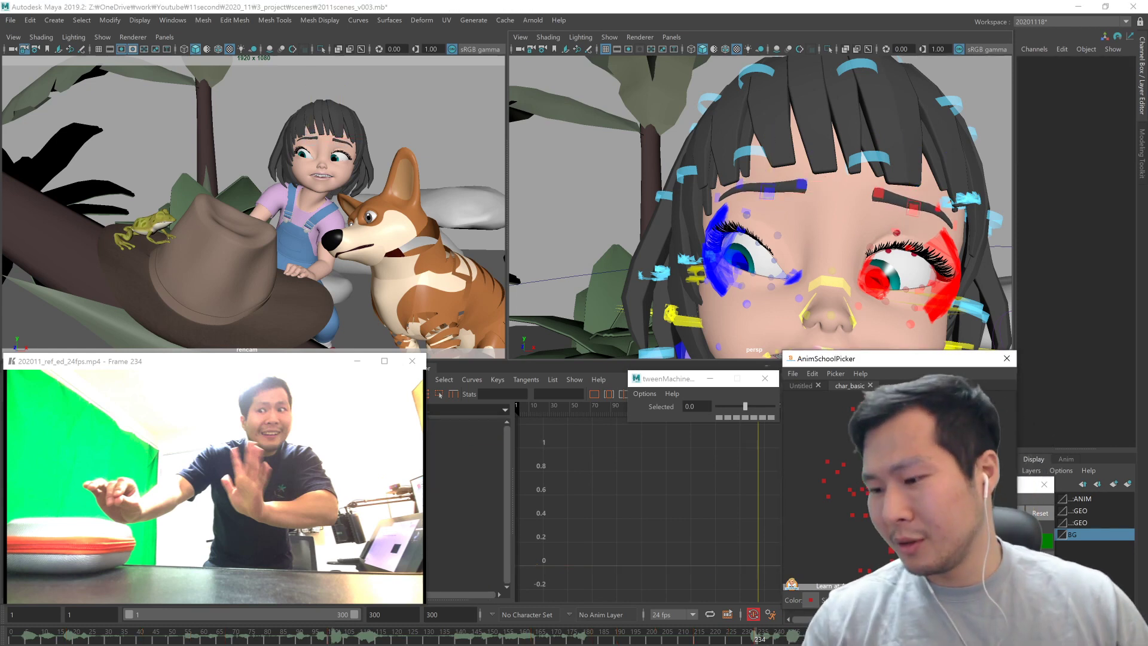
Step: Set the Blend Parent of the girl's left arm IK control to 0 at frame 234
alt+middle_drag(867, 464, 882, 440)
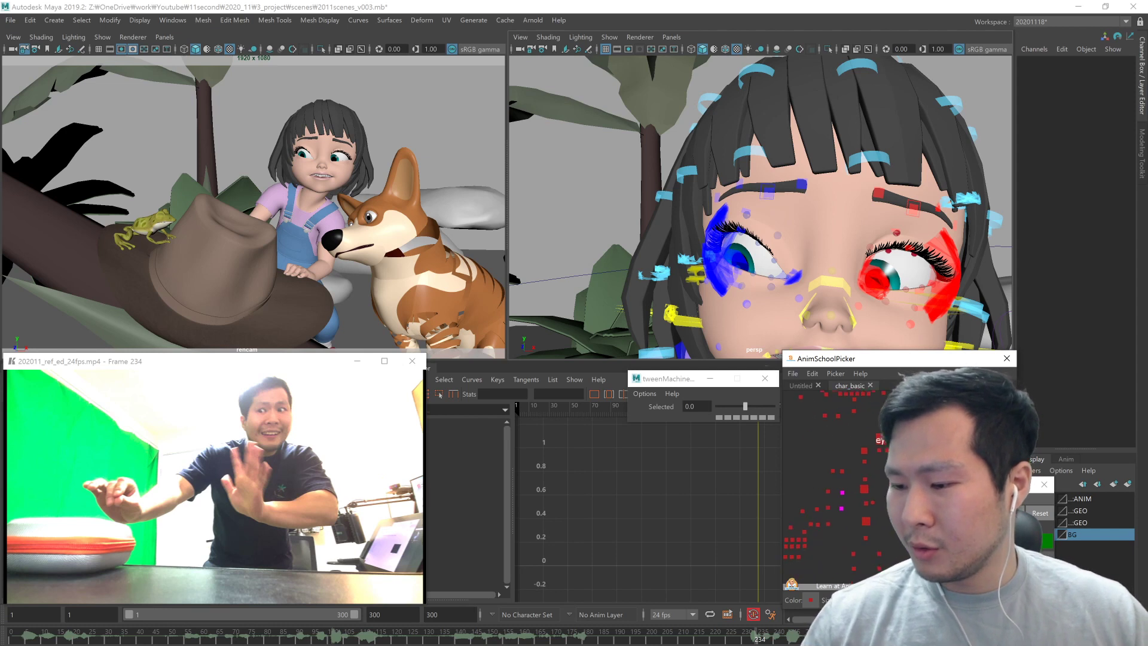
click(904, 509)
click(930, 511)
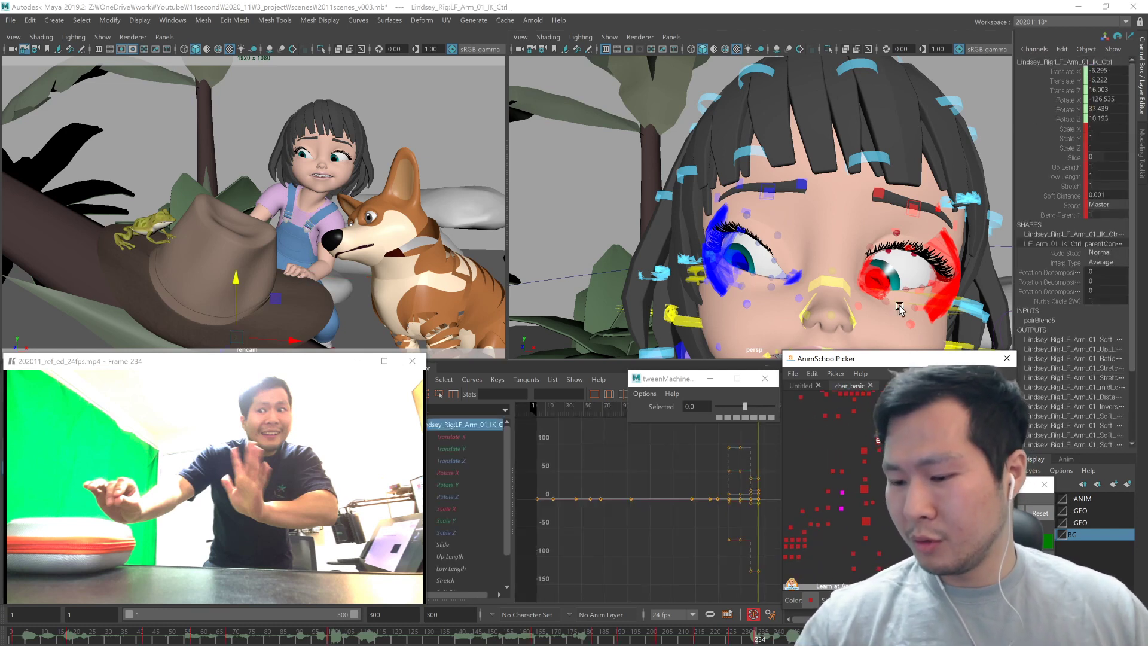
scroll(854, 272, down, 2)
alt+middle_drag(855, 269, 876, 255)
click(1064, 214)
middle_drag(933, 299, 808, 268)
scroll(808, 268, down, 4)
alt+middle_drag(861, 317, 863, 219)
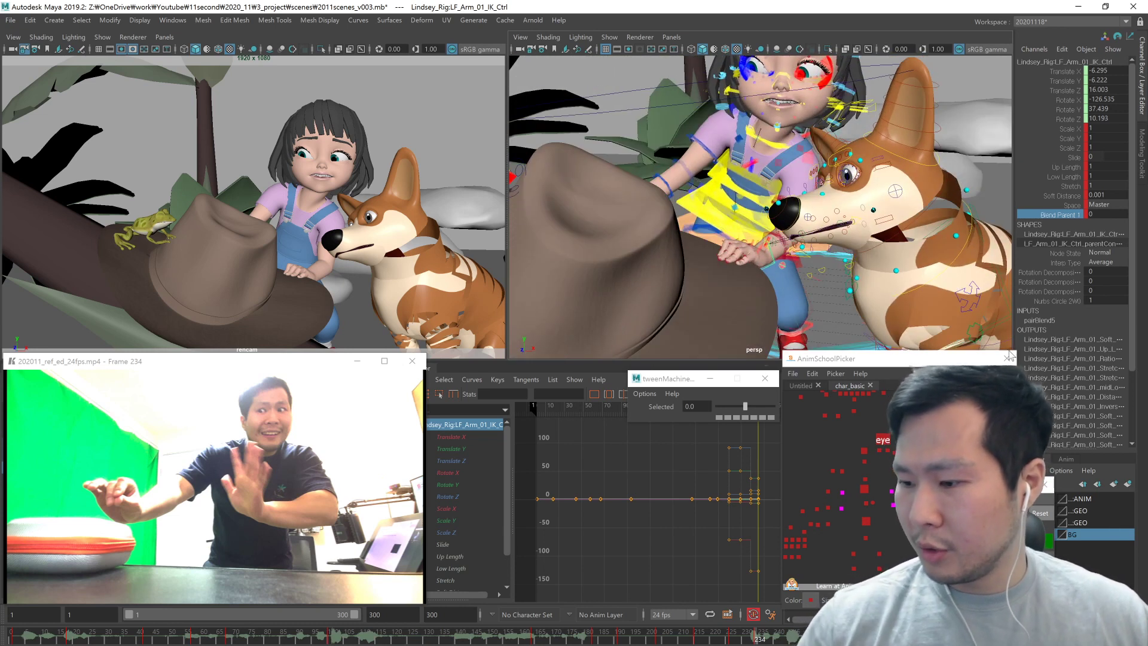
Step: Try moving the hat control to about -15.7, -9.053, 6.041 to test how the girl's hands follow it
click(921, 511)
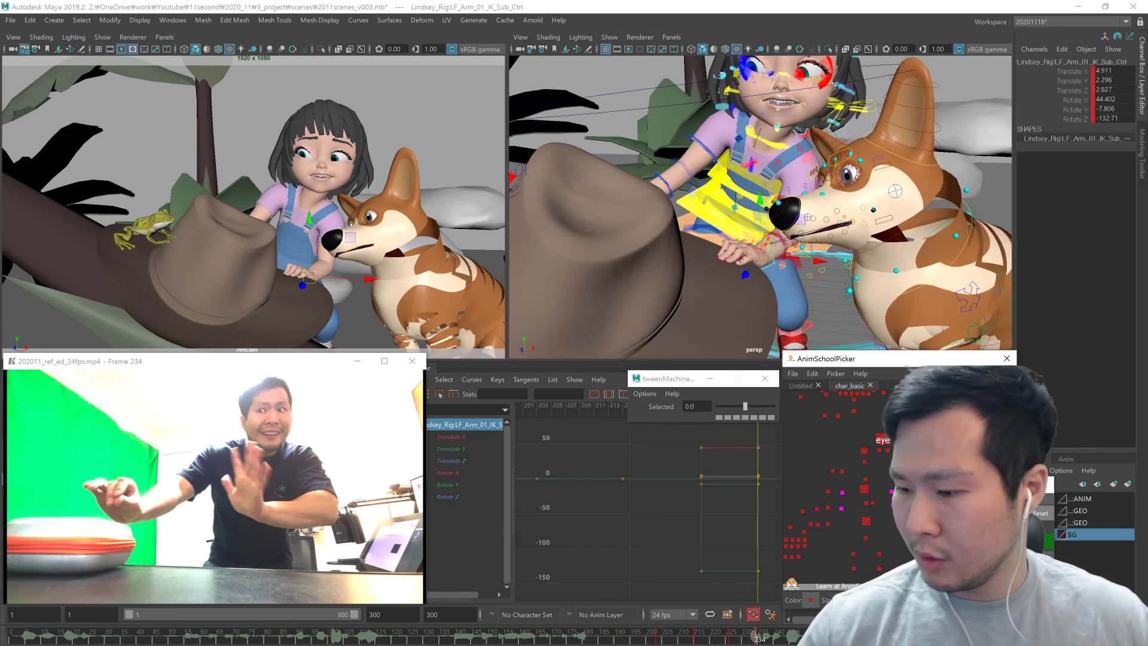
click(811, 423)
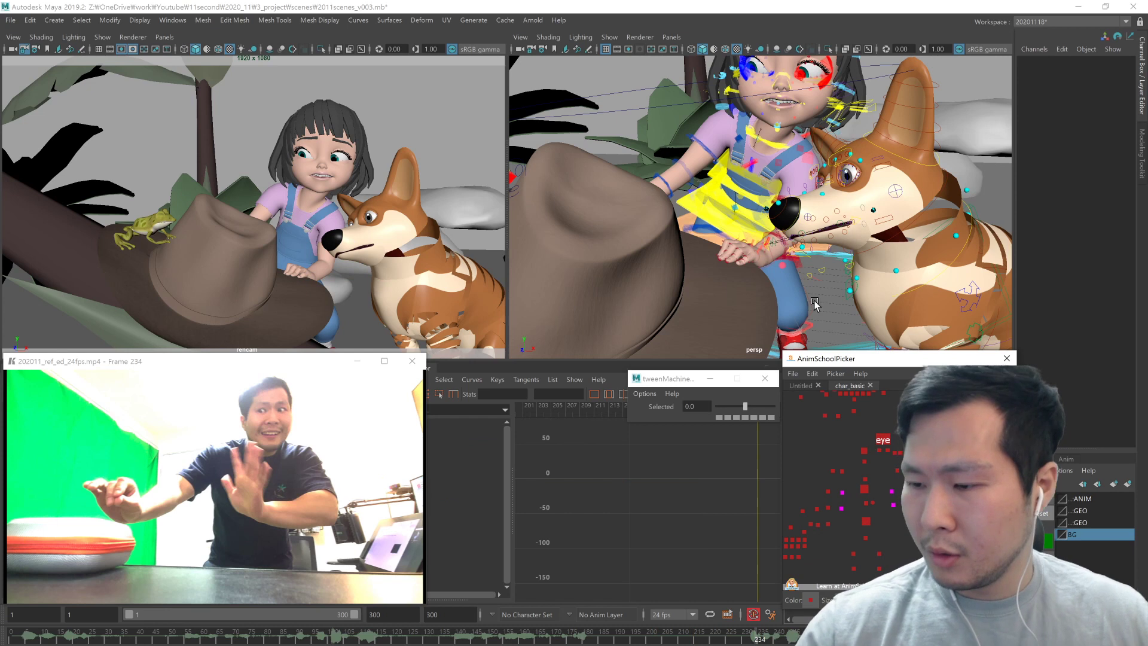
click(805, 386)
click(865, 463)
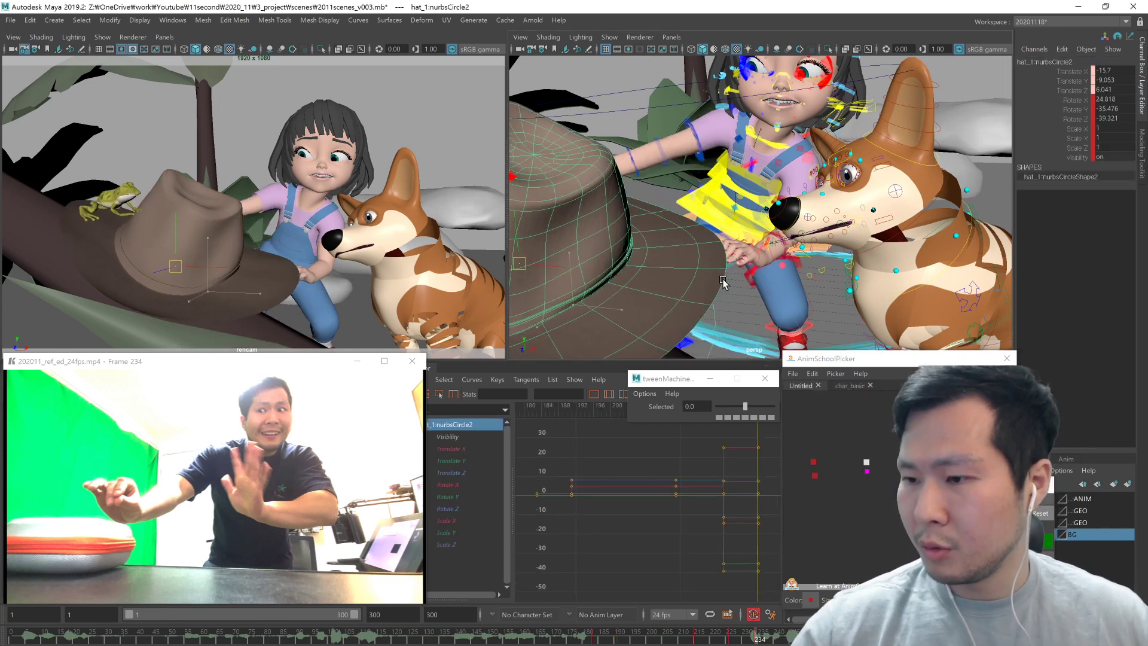
click(848, 386)
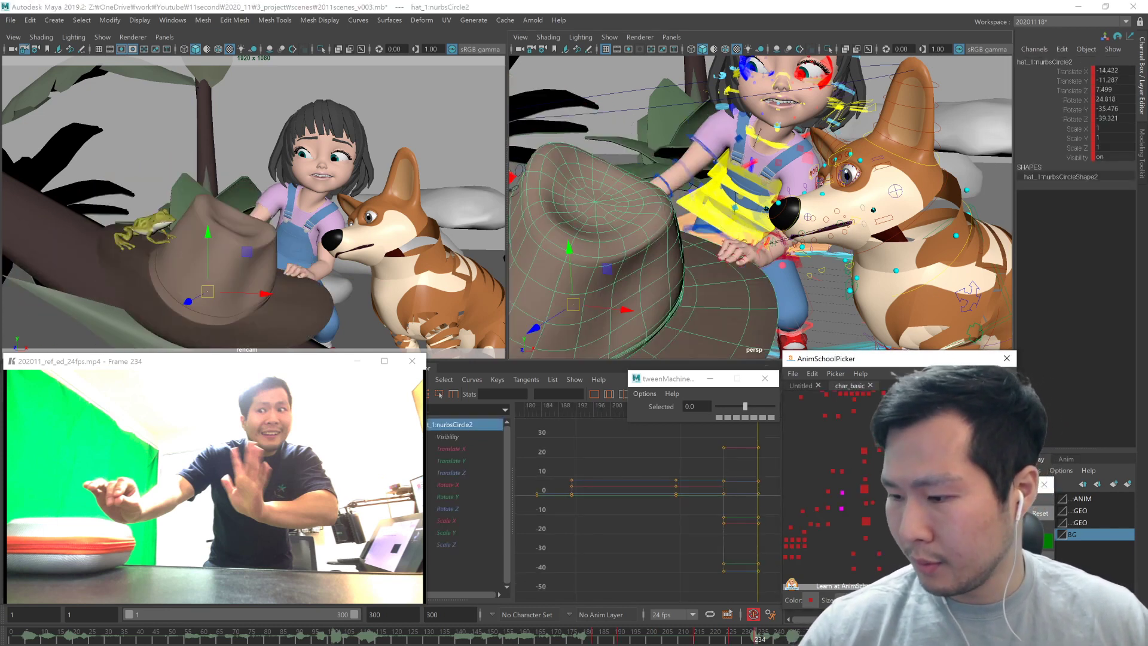
Step: Set the Blend Parent of the girl's right arm IK control to 0 at frame 234
click(812, 524)
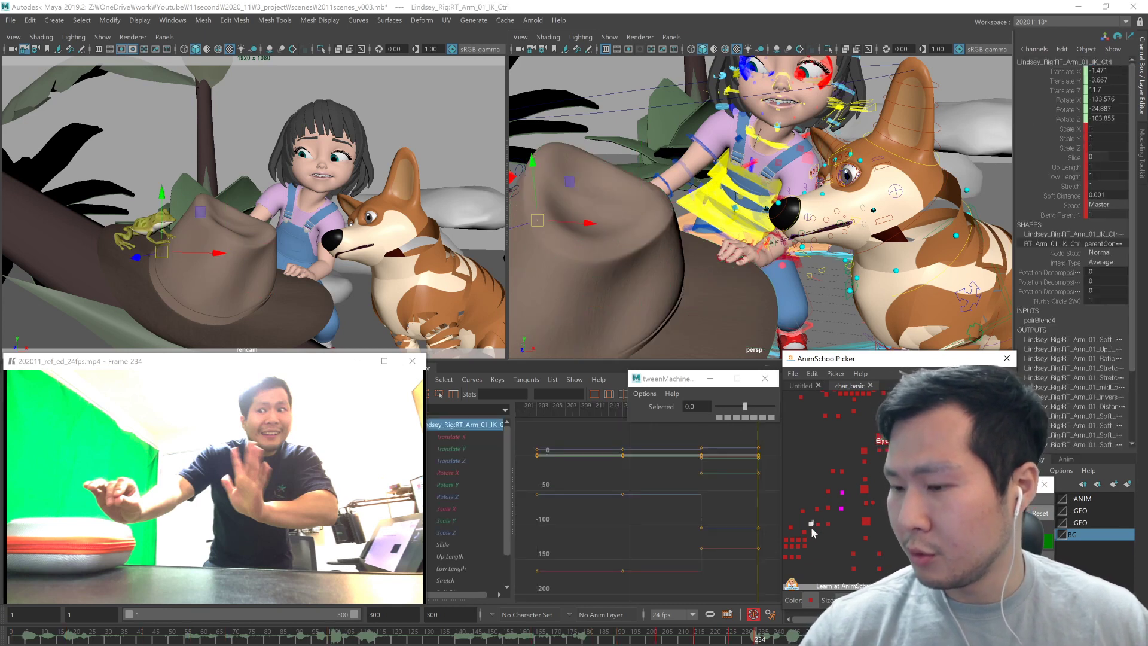
click(818, 523)
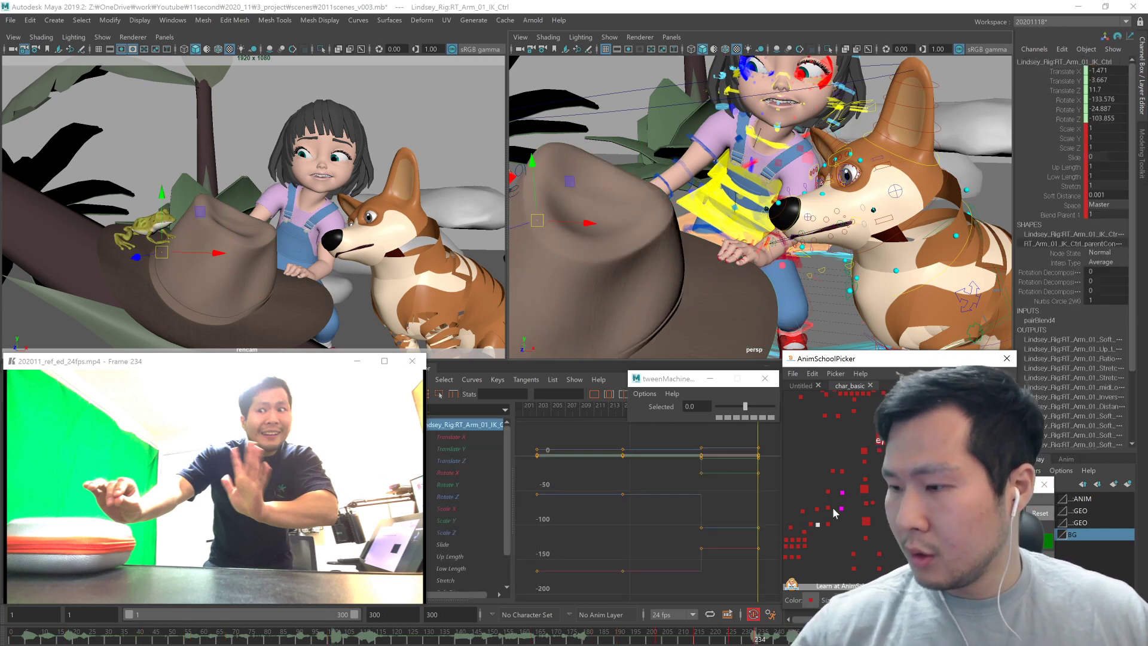
alt+middle_drag(696, 270, 740, 277)
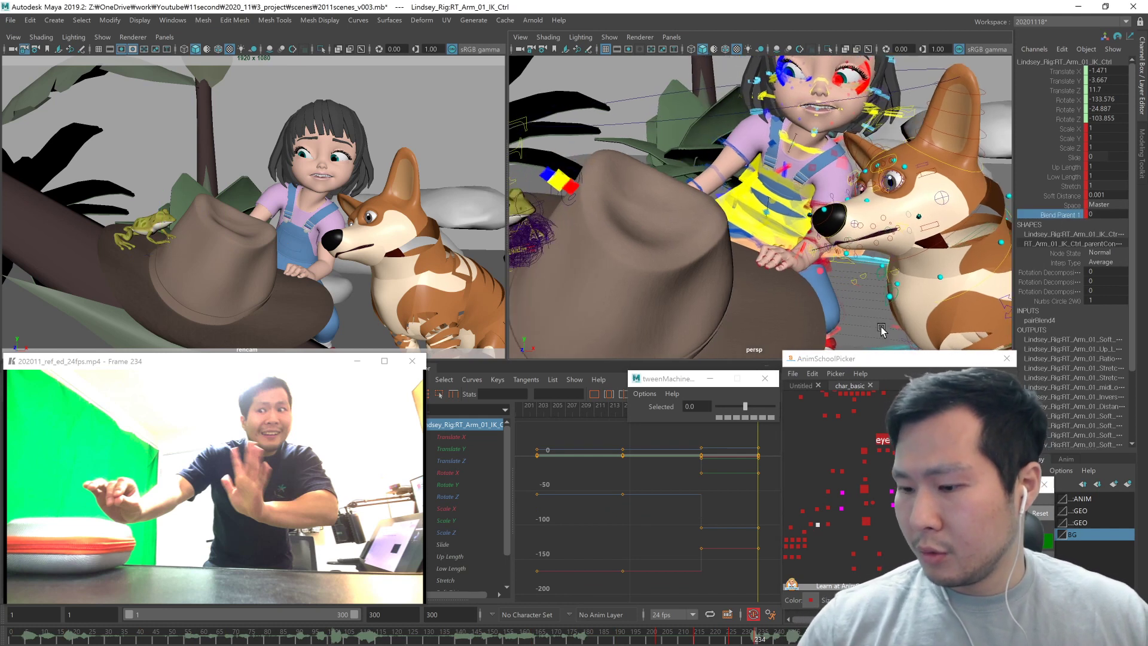
Step: Try lifting the right hand off the hat with its IK sub control, to about Translate -2.468, -0.595, 2.656
click(811, 525)
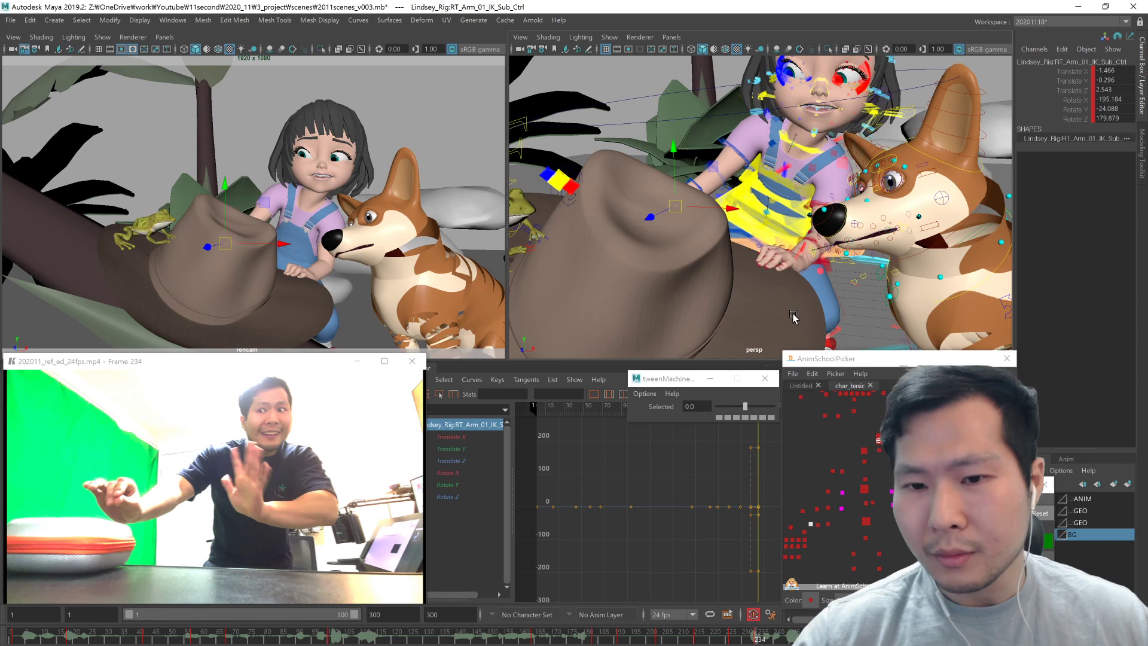
middle_drag(786, 258, 781, 263)
key(w)
middle_drag(758, 285, 772, 256)
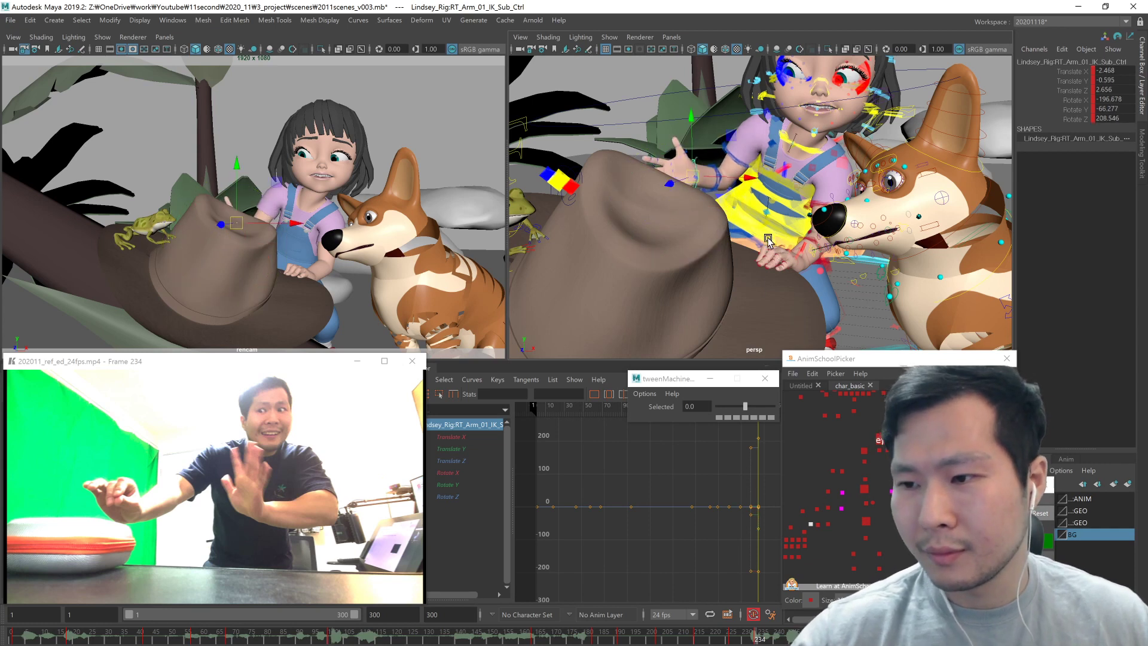
Step: Refine the right arm IK sub control to about Translate -3.107, -0.811, 2.879 and Rotate -159.386, -111.028, 265.093
key(e)
middle_drag(721, 220, 727, 230)
alt+drag(727, 230, 681, 239)
middle_drag(705, 239, 723, 247)
alt+drag(723, 246, 819, 268)
key(w)
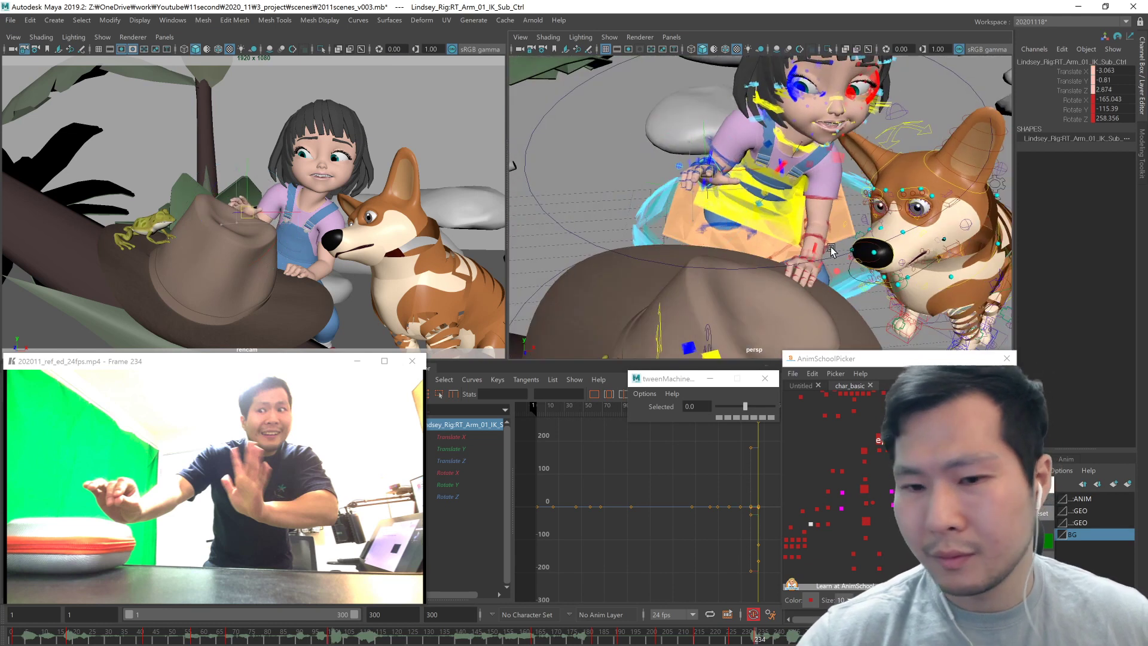
key(e)
drag(236, 250, 241, 251)
key(w)
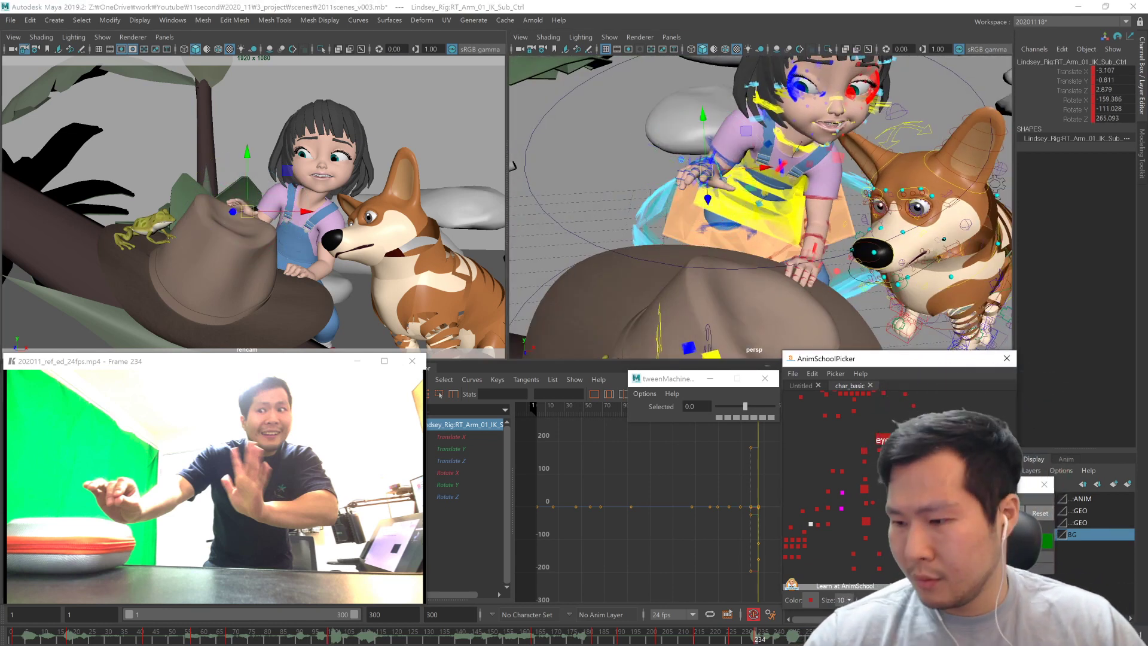
Step: Try raising the left hand with its IK sub control to about Translate 4.66, 0.821, 4.783 and Rotate 19.002, -33.05, -71.565
click(922, 524)
key(Down)
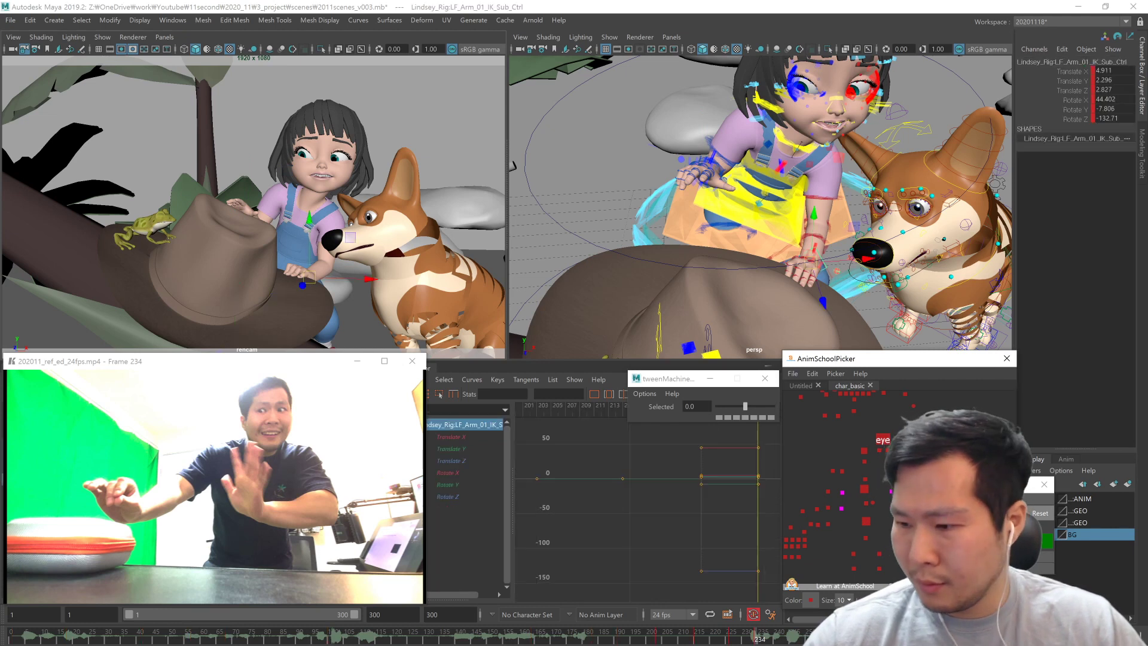
alt+drag(915, 332, 817, 282)
middle_drag(816, 281, 793, 323)
key(e)
alt+drag(791, 318, 855, 296)
key(w)
middle_drag(837, 281, 813, 303)
key(e)
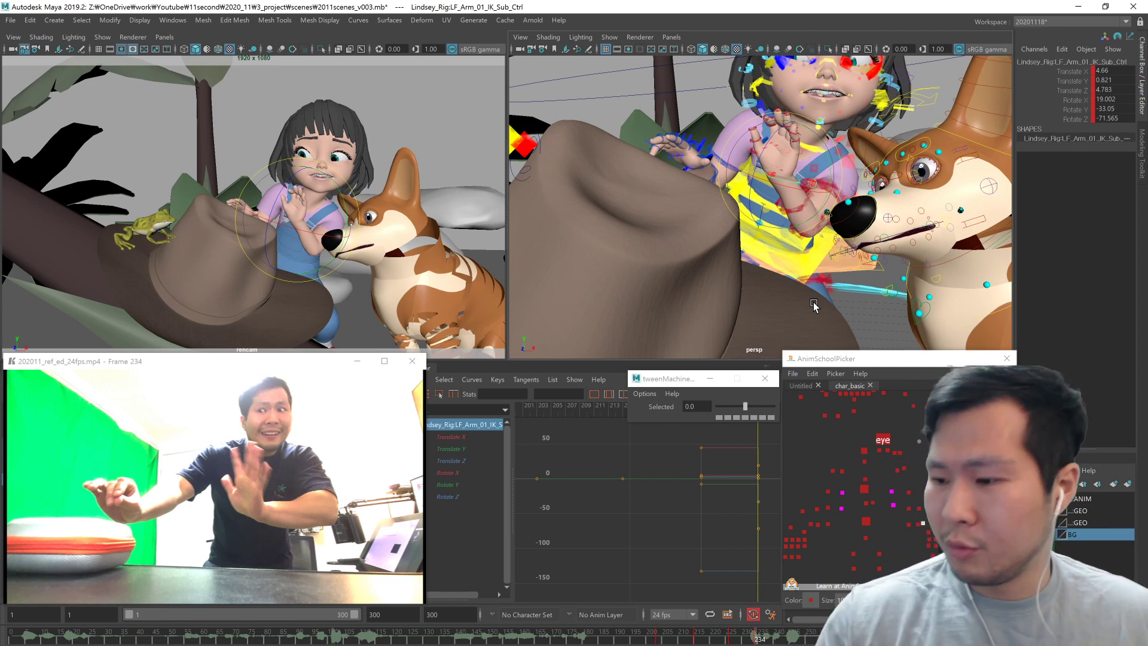
Step: Raise the right arm IK sub control to about Translate -4.349, -0.625, 1.543 and Rotate -103.201, -141.789, 203.134
drag(830, 532, 803, 516)
key(w)
middle_drag(371, 290, 290, 307)
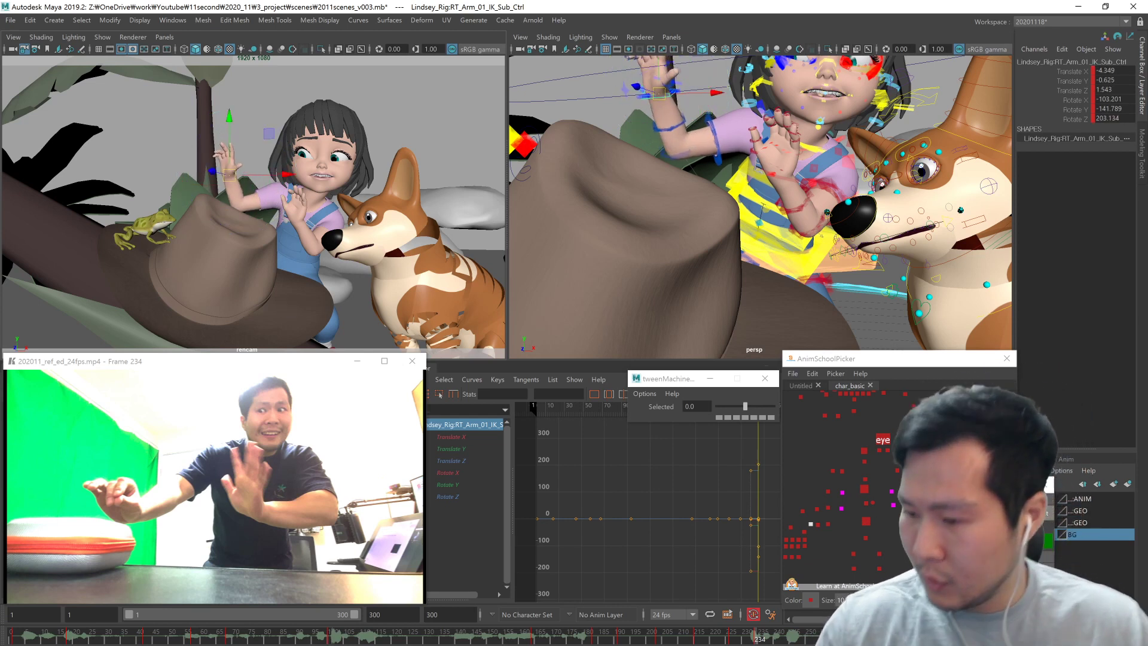
Step: Return the left arm IK sub control to its previous key pose with tweenMachine at -100
click(906, 532)
click(914, 524)
click(922, 524)
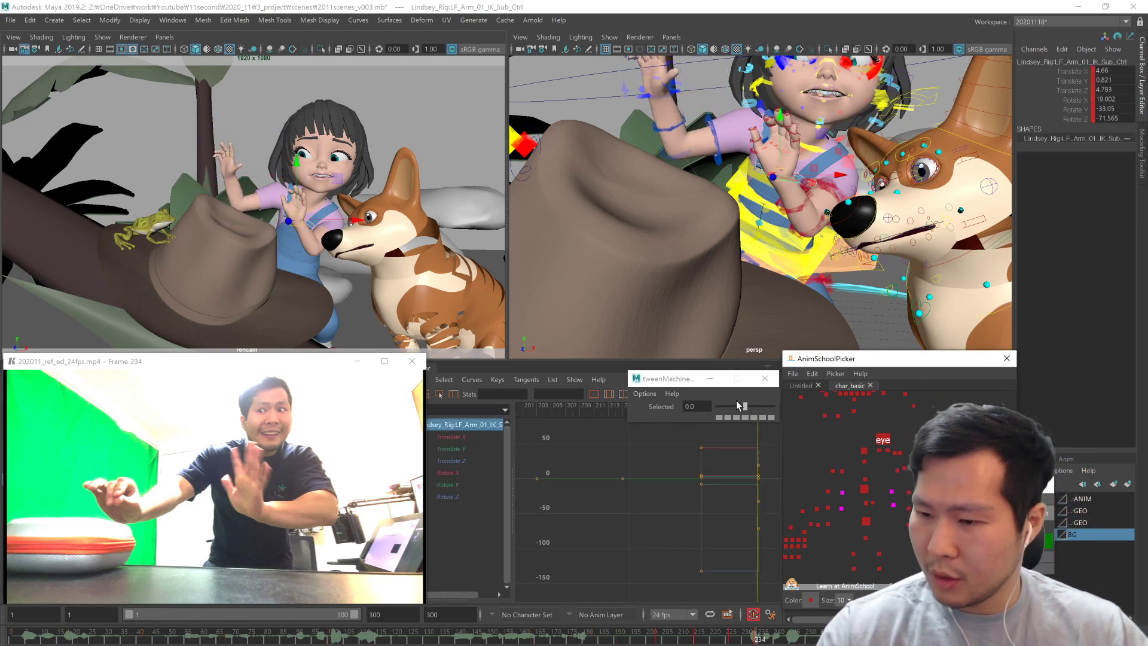
drag(740, 405, 649, 426)
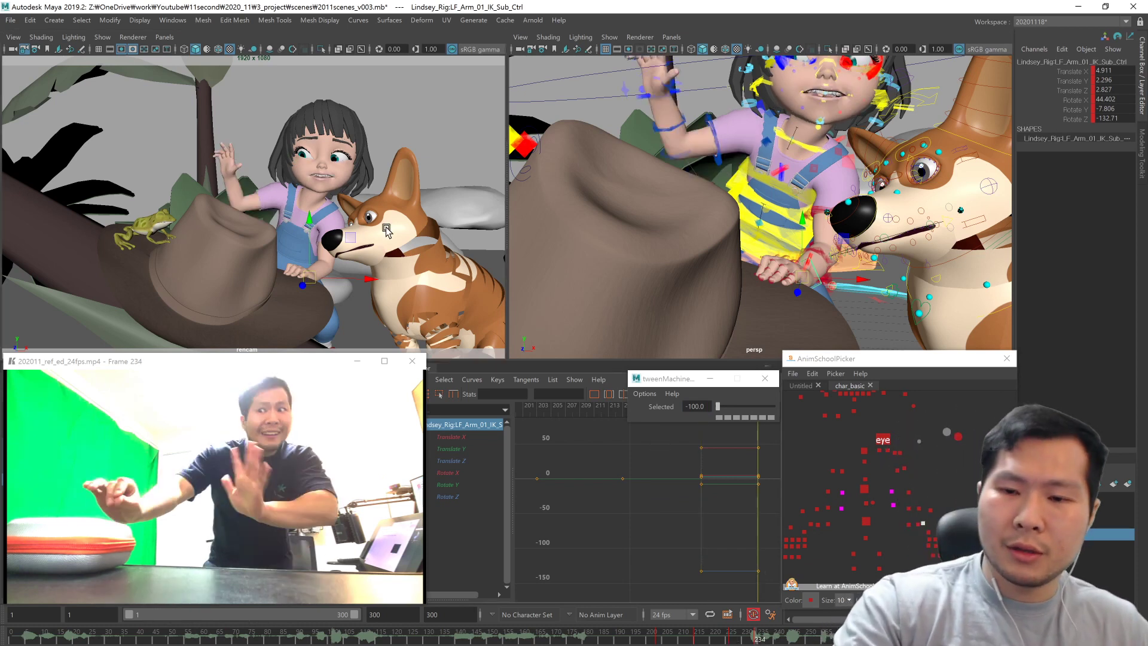
Step: Review the reference between frames 208 and 248, and zero all Translate and Rotate channels of the right arm IK sub control at frame 234
click(728, 633)
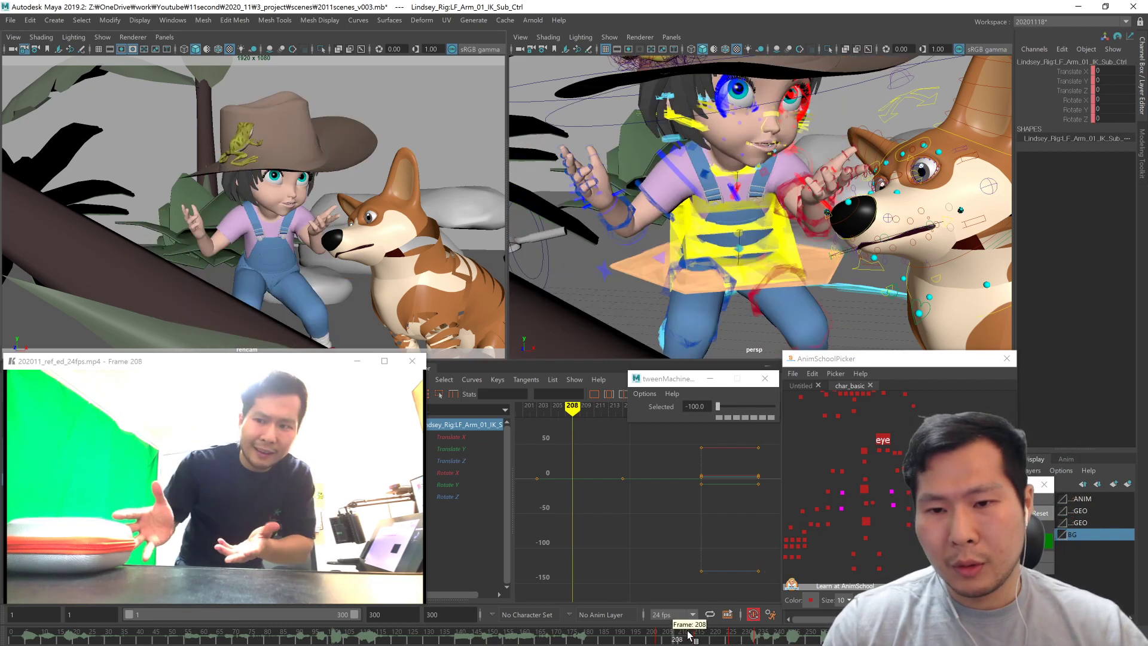
click(803, 635)
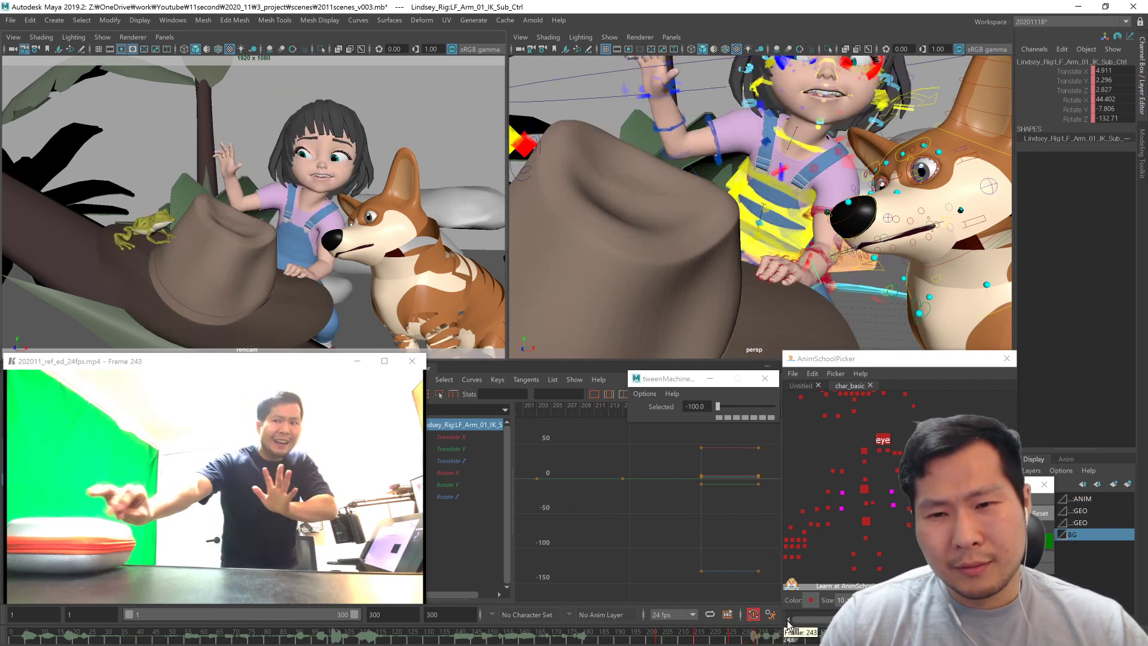
drag(795, 619, 754, 628)
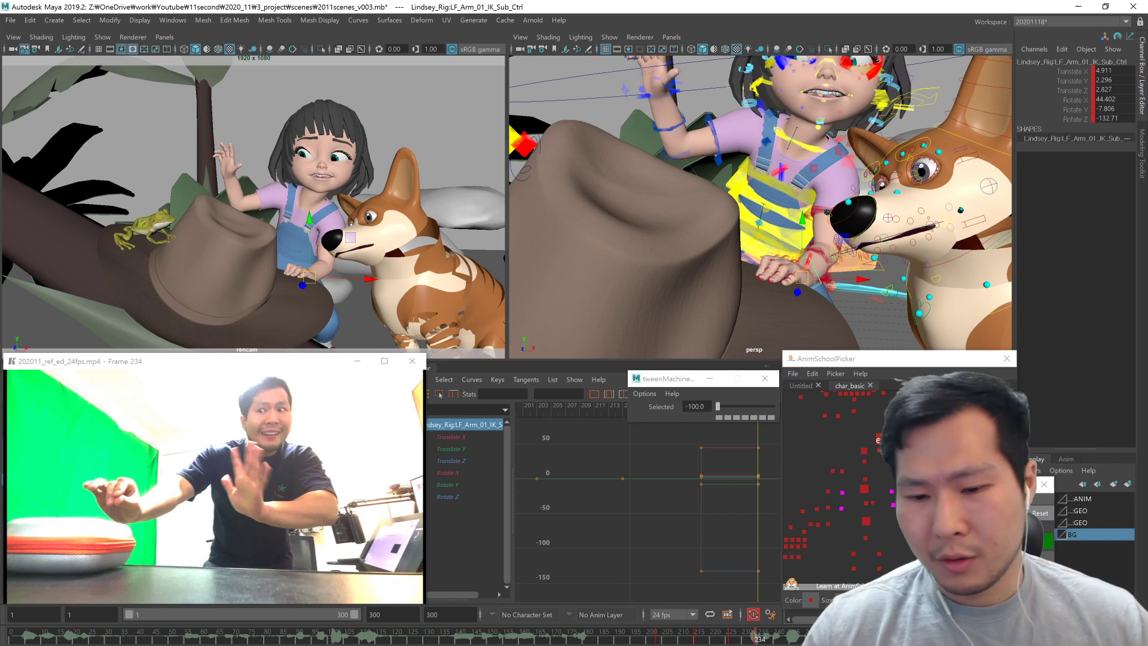
drag(780, 634, 833, 633)
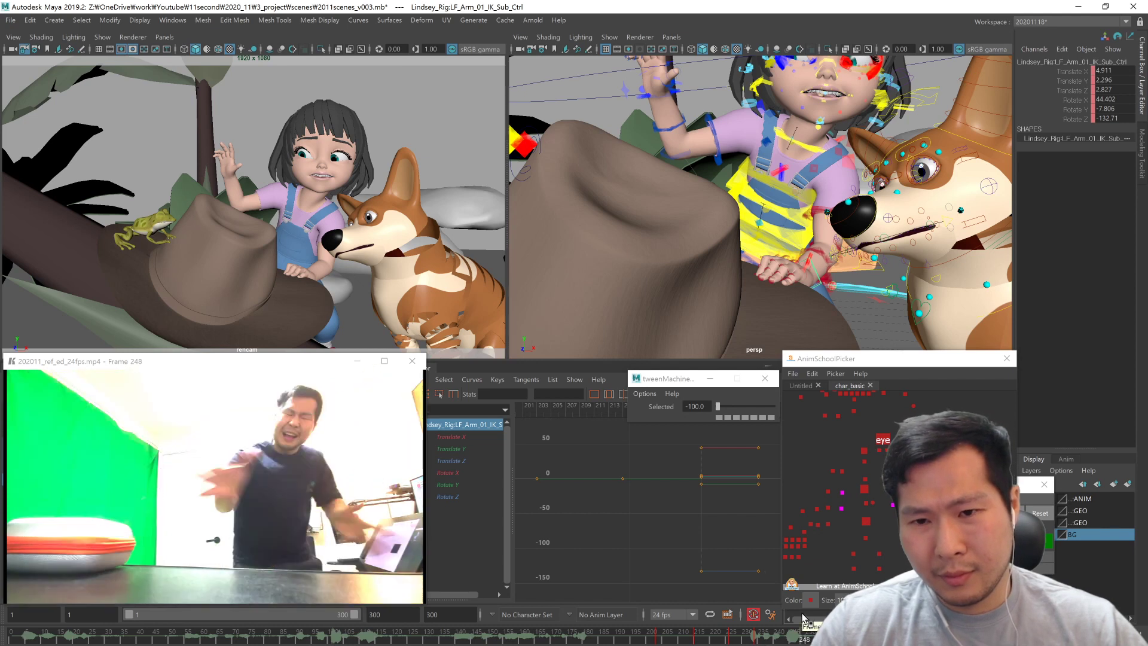
click(812, 524)
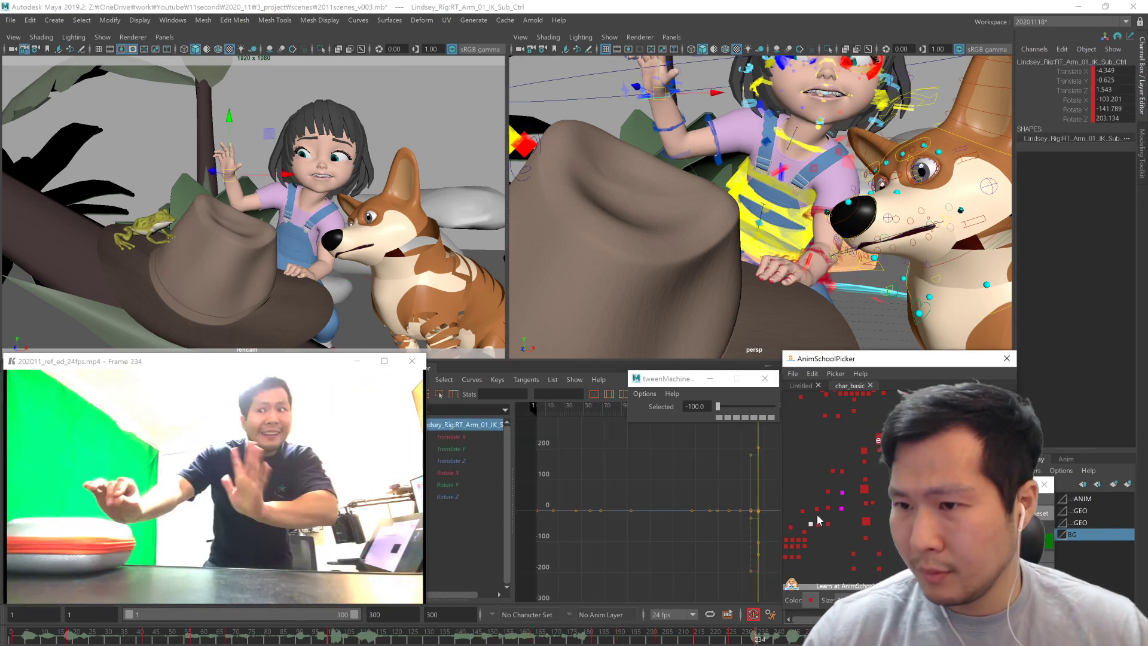
alt+drag(751, 290, 724, 320)
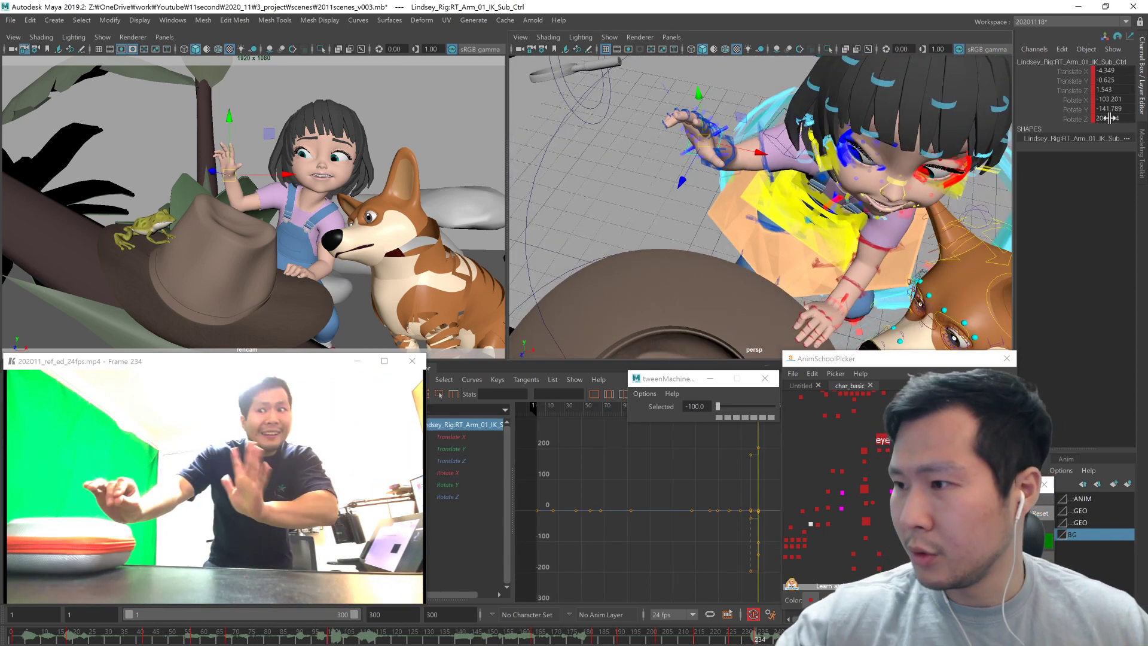
drag(1114, 119, 1117, 70)
text(0)
key(Return)
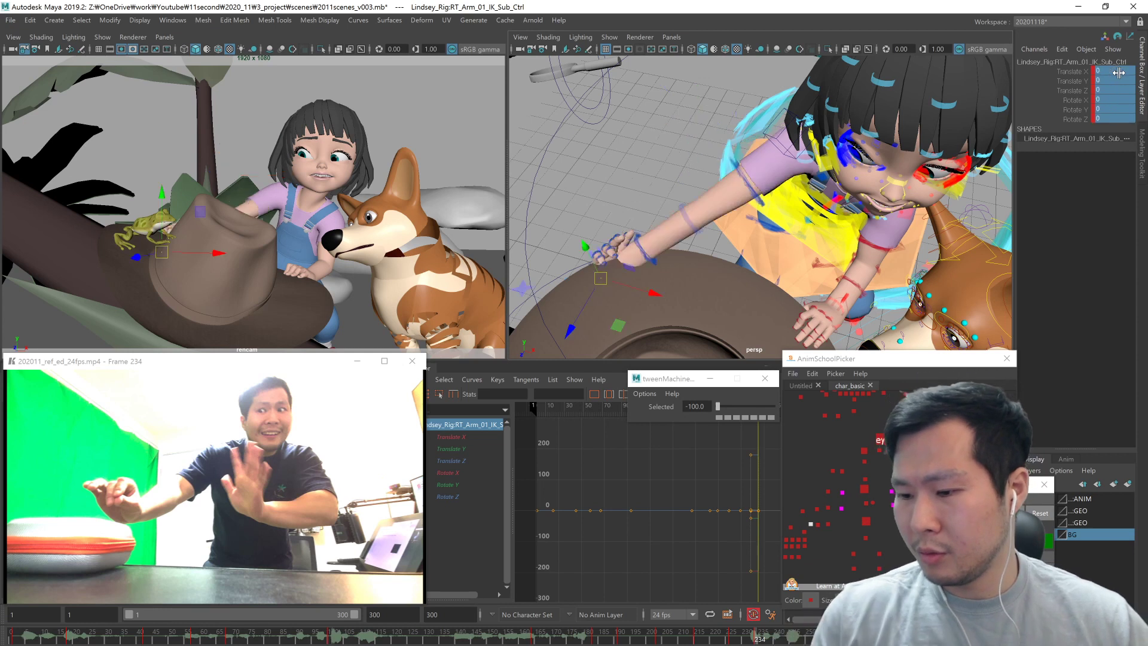
Step: Lift the main right arm IK control at frame 234 to about Translate 0.295, -1.56, 8.838, comparing with frame 226
click(819, 519)
click(818, 522)
alt+drag(813, 180, 849, 194)
middle_drag(849, 193, 854, 192)
key(comma)
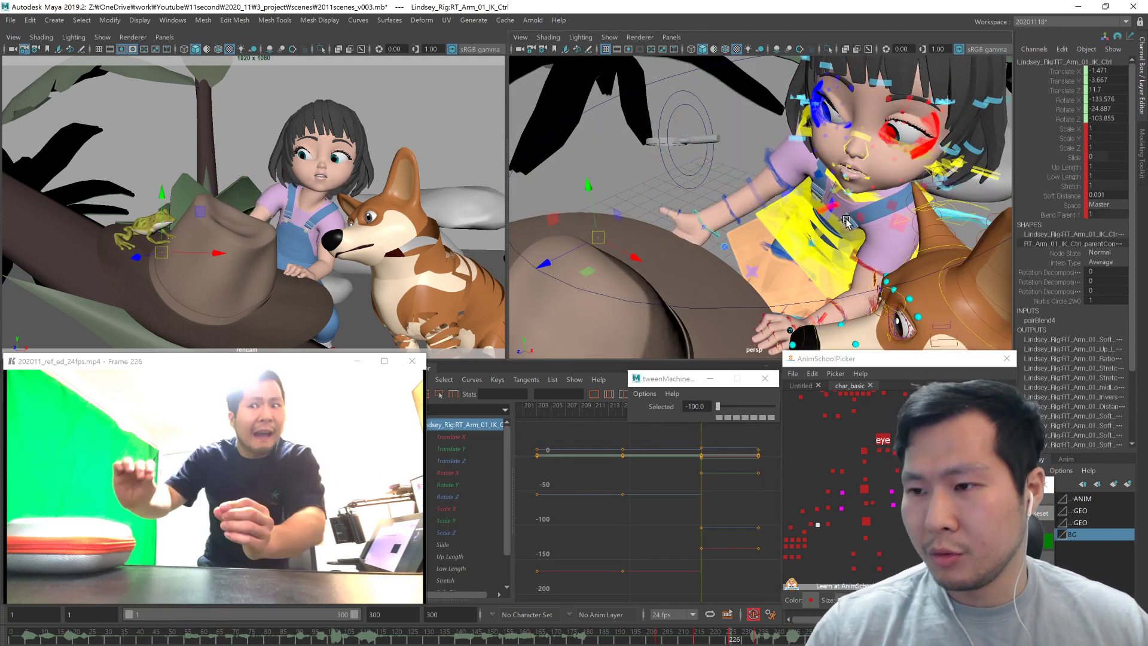
key(period)
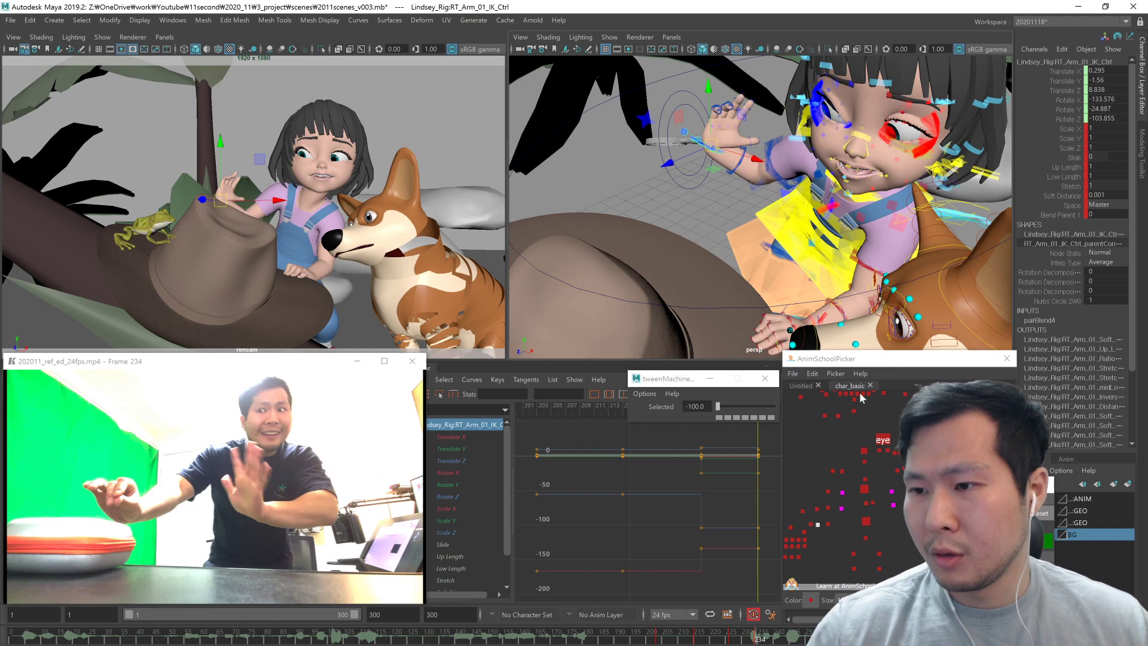
Step: Raise and turn the right hand's main IK control to about Translate 0.606, 0.407, 8.796 and Rotate -57.69, 4.218, -99.513
key(e)
key(w)
drag(219, 201, 239, 186)
key(e)
middle_drag(367, 236, 326, 256)
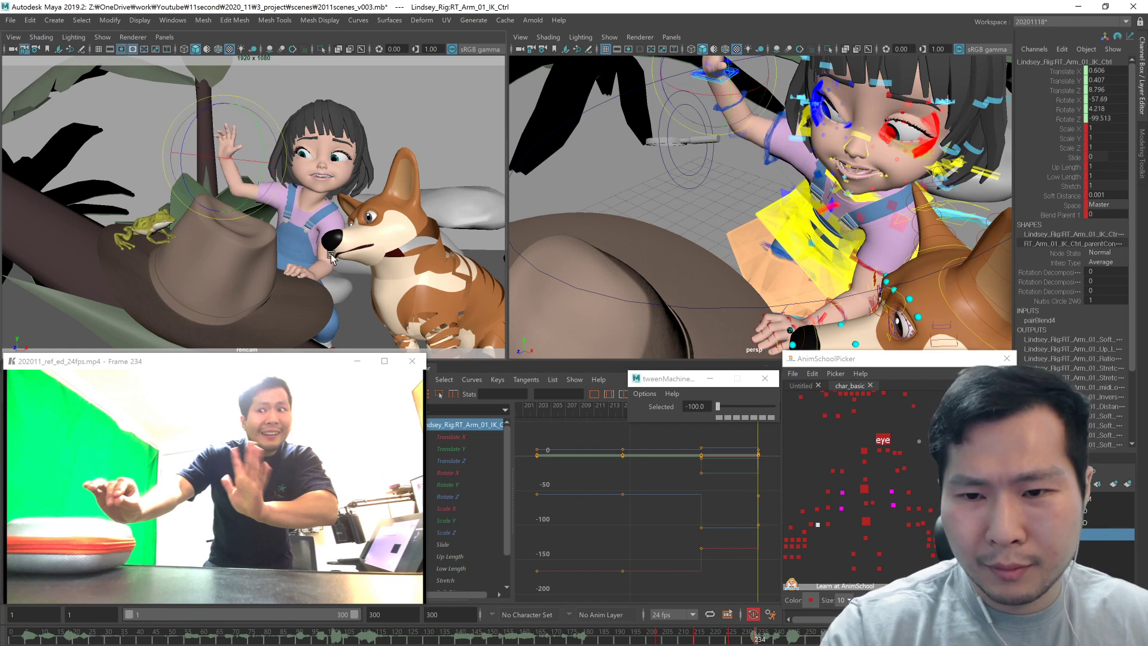
Step: Fine-tune the position of the raised right hand's IK control beside the girl's head, checking it from several angles
alt+drag(637, 304, 769, 306)
key(w)
middle_drag(770, 306, 787, 328)
middle_drag(787, 328, 794, 332)
Step: Rotate both clavicle controls at frame 234, with the right one at about -1.424, -17.742, 18.84
click(842, 471)
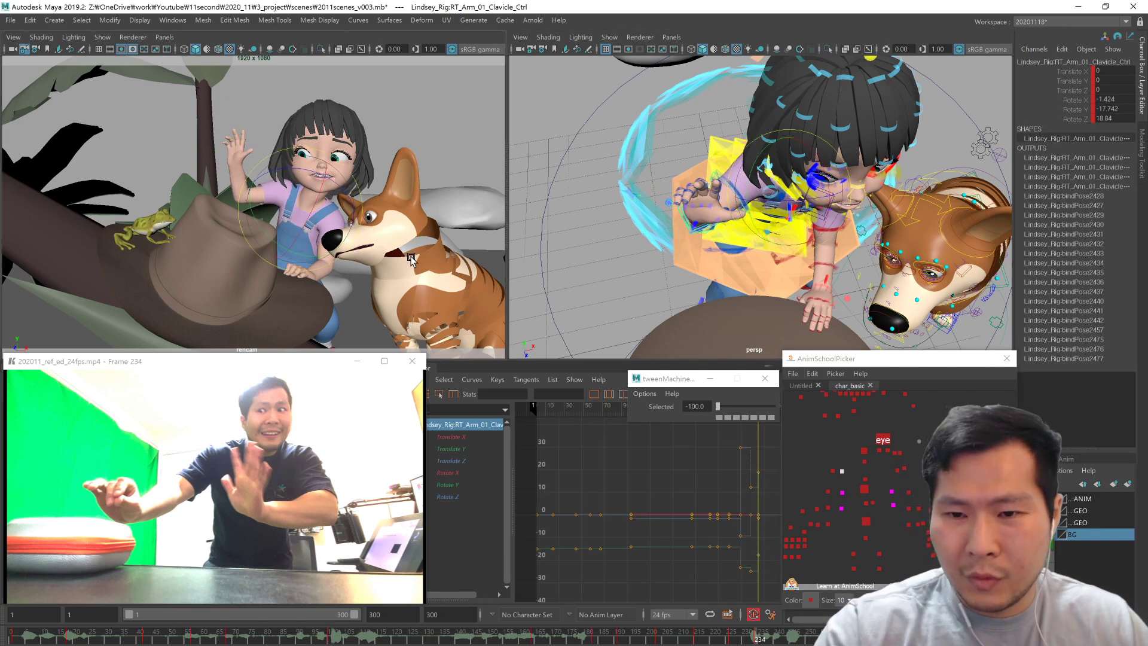
alt+drag(870, 295, 902, 291)
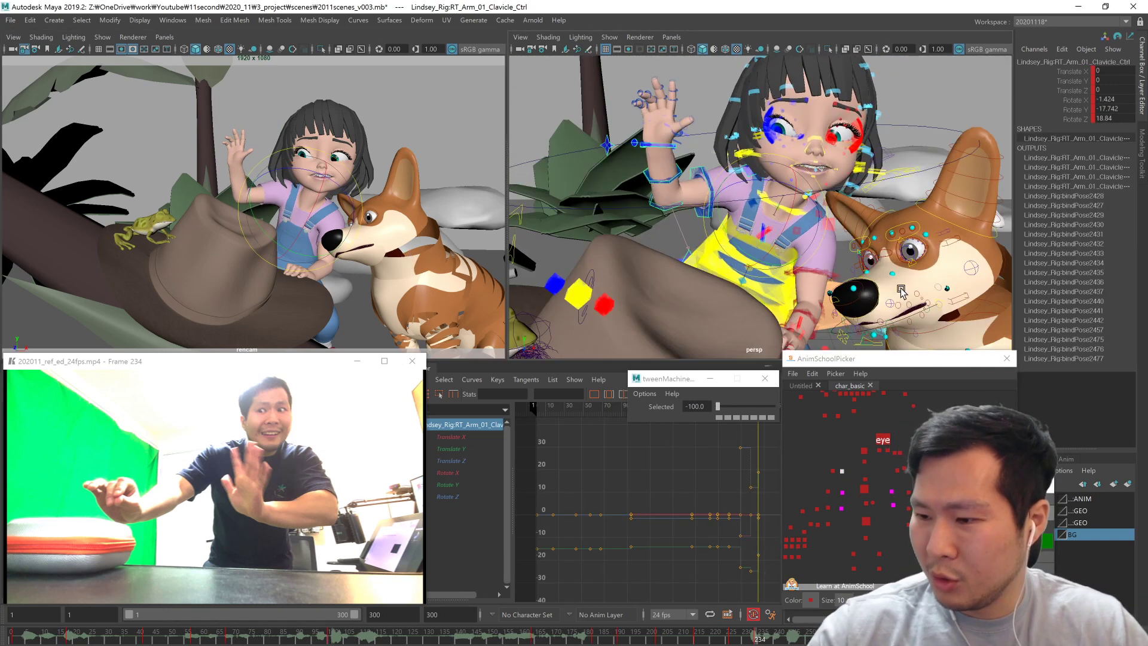
click(899, 471)
middle_drag(424, 316, 419, 307)
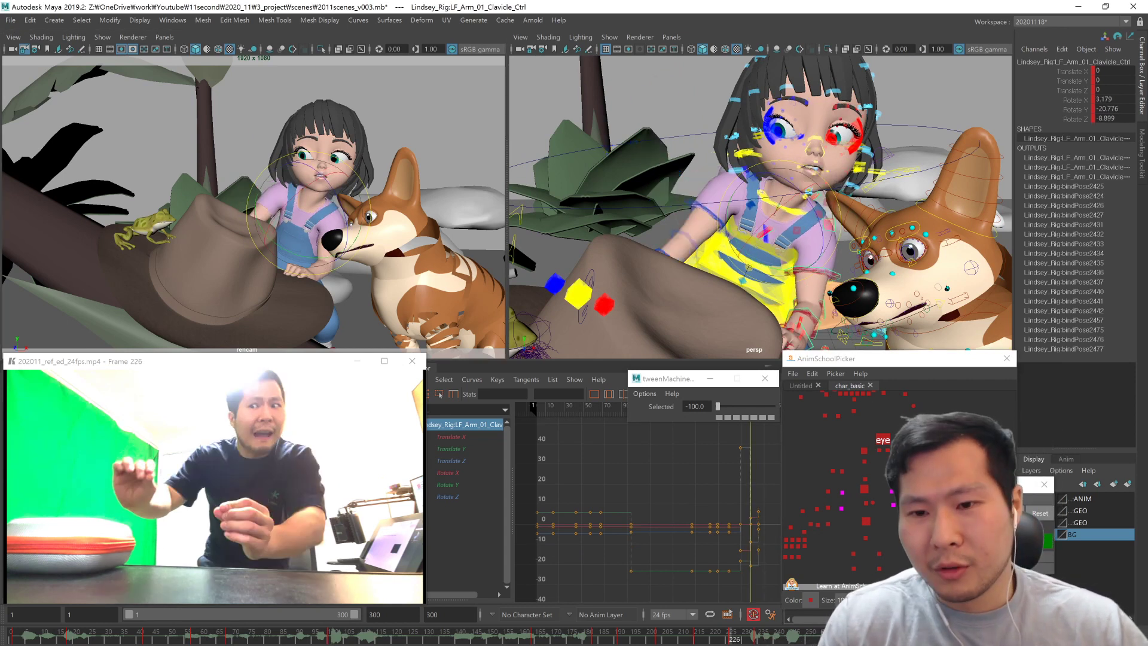
Step: Shift the girl's COG control to about -1.088, -1.762, 6.156 and rotate it to about Y 26.919 at frame 234
click(866, 521)
middle_drag(406, 310, 422, 308)
key(comma)
key(period)
key(e)
drag(328, 275, 332, 275)
middle_drag(333, 277, 342, 277)
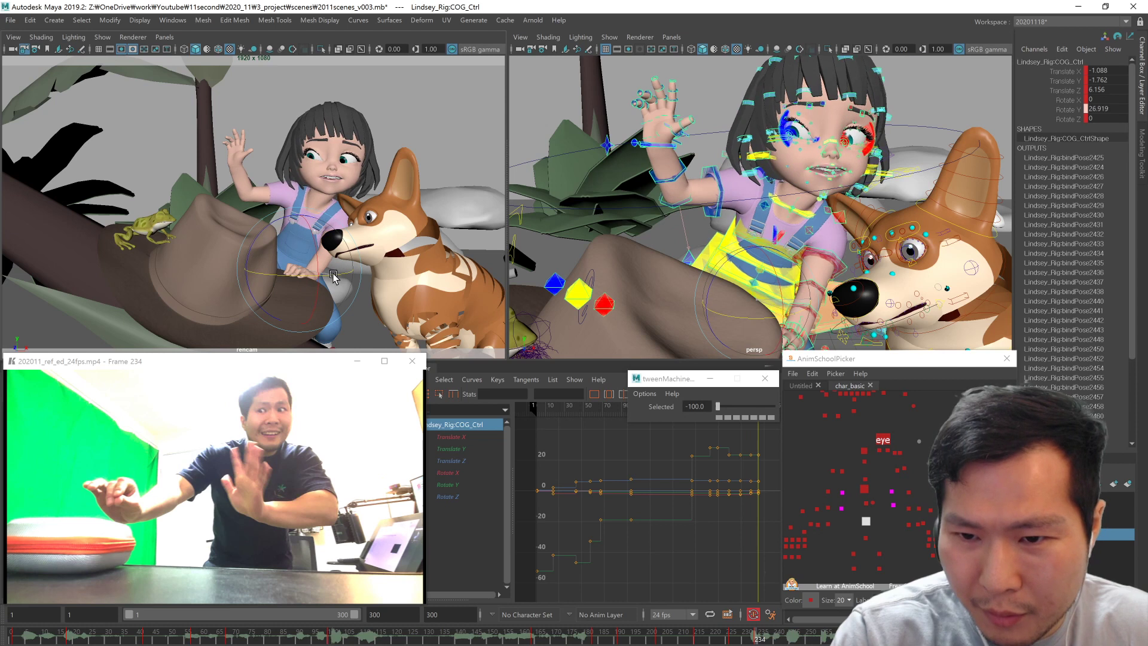
Step: Compare the poses at frames 226 and 234, and open the girl's jaw control at frame 226 to about Rotate X 7.05
click(339, 227)
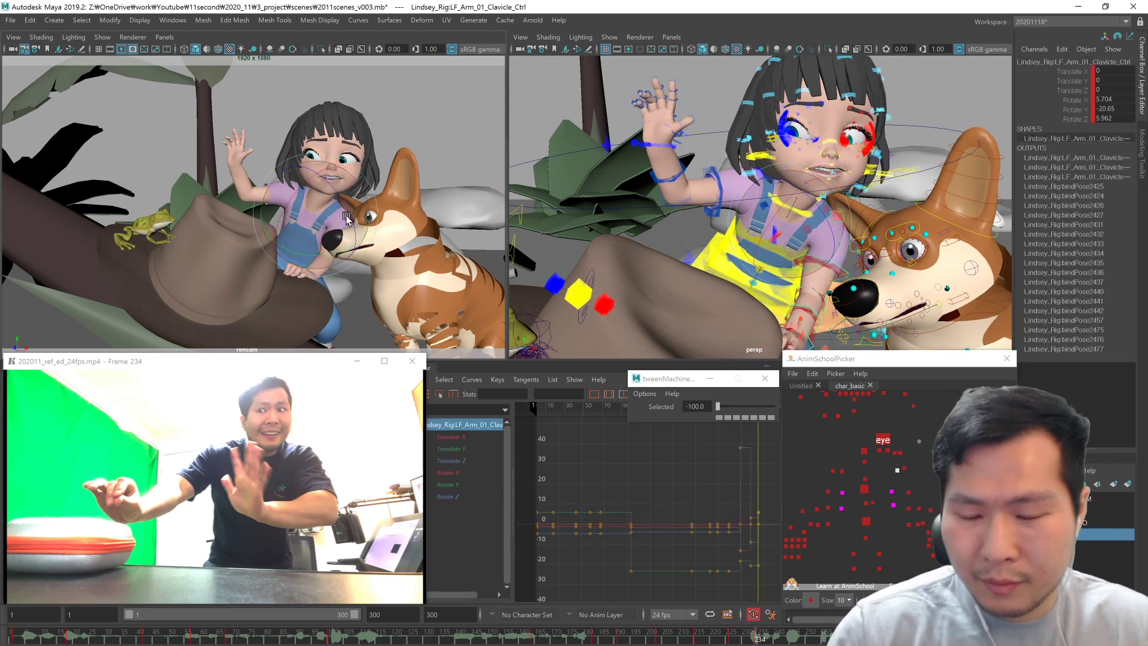
key(comma)
key(period)
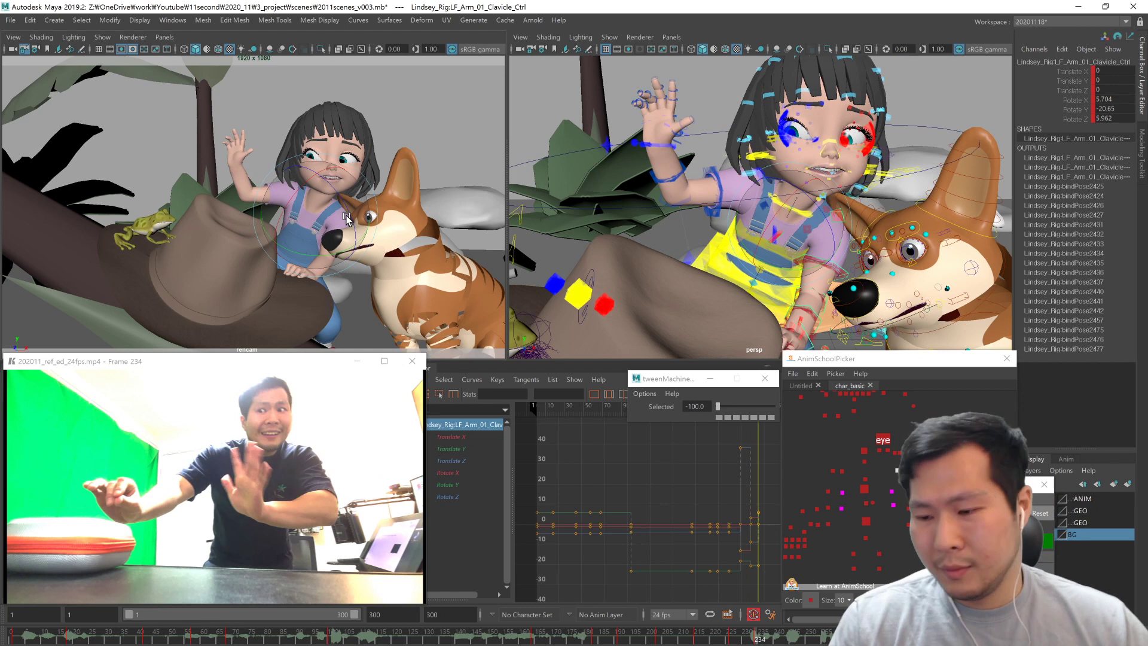
key(comma)
key(period)
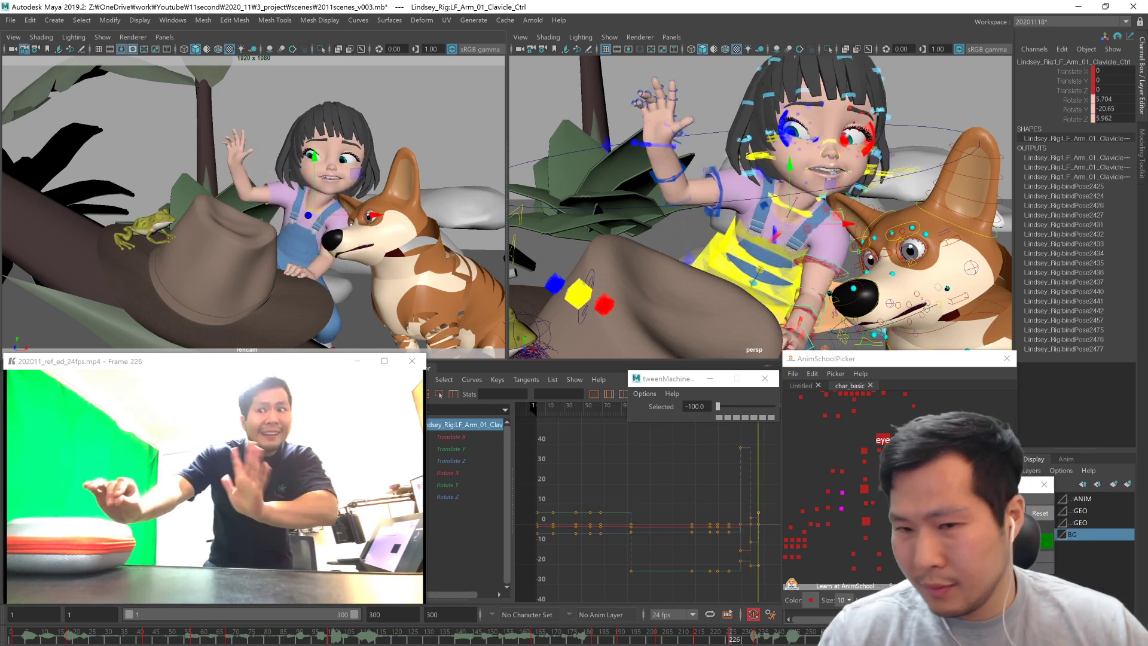
key(comma)
click(871, 468)
click(854, 411)
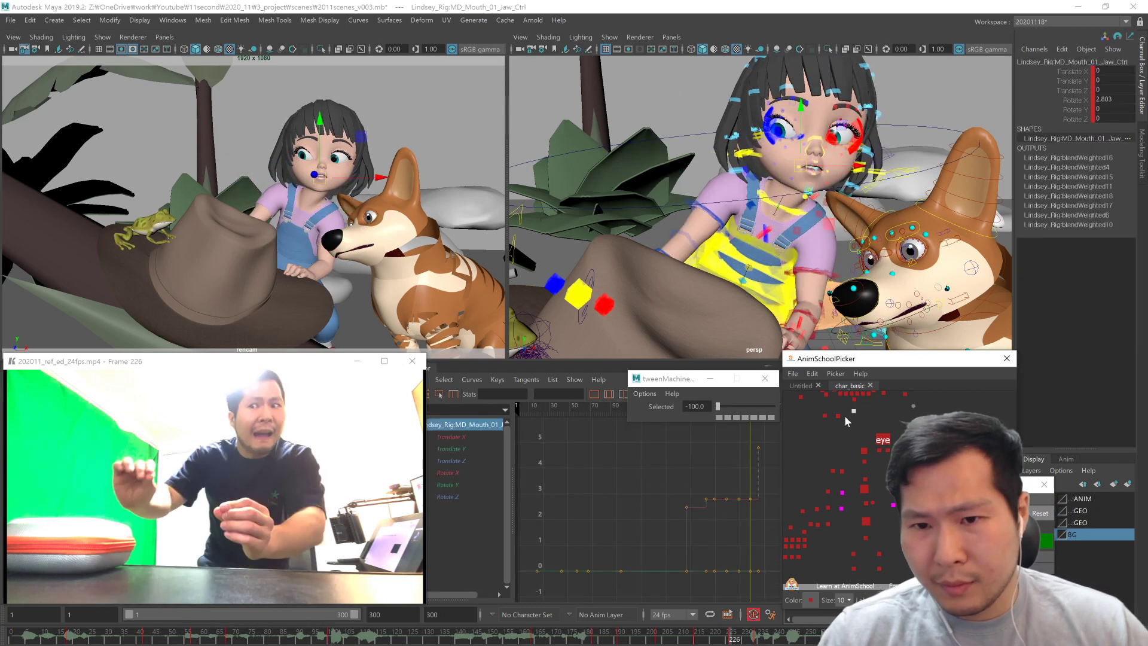
key(period)
key(comma)
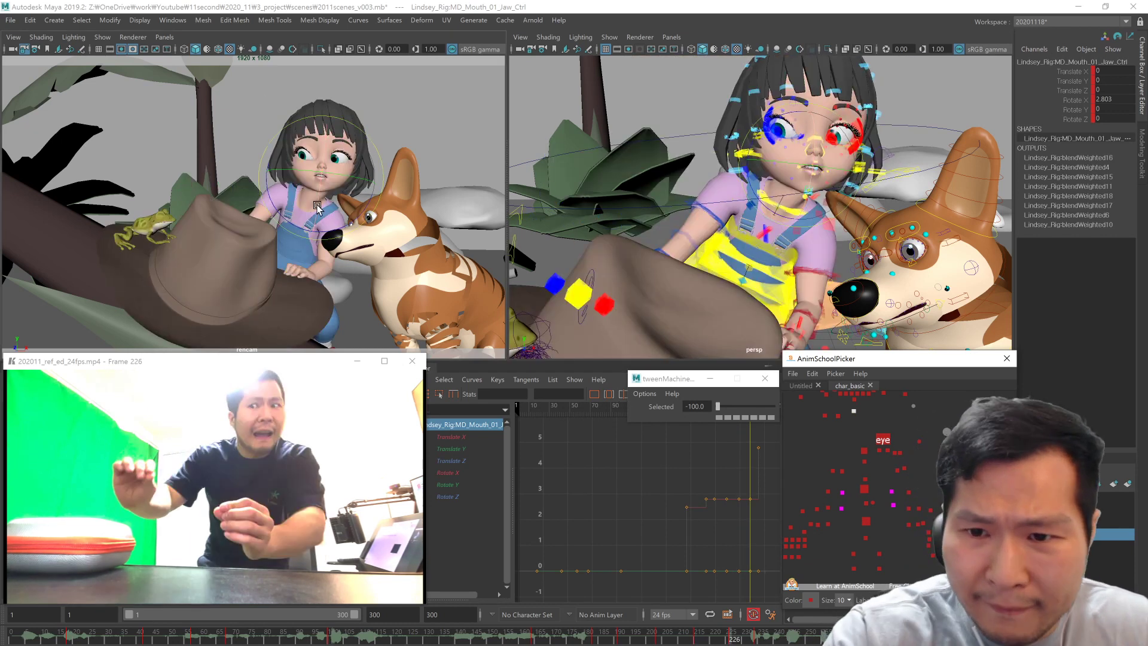
drag(318, 202, 316, 209)
Step: Reposition the girl's mouth corner controls at frame 226, placing the left one at about 0.201, -0.1, 0.078
alt+middle_drag(837, 442, 845, 479)
click(848, 436)
key(f)
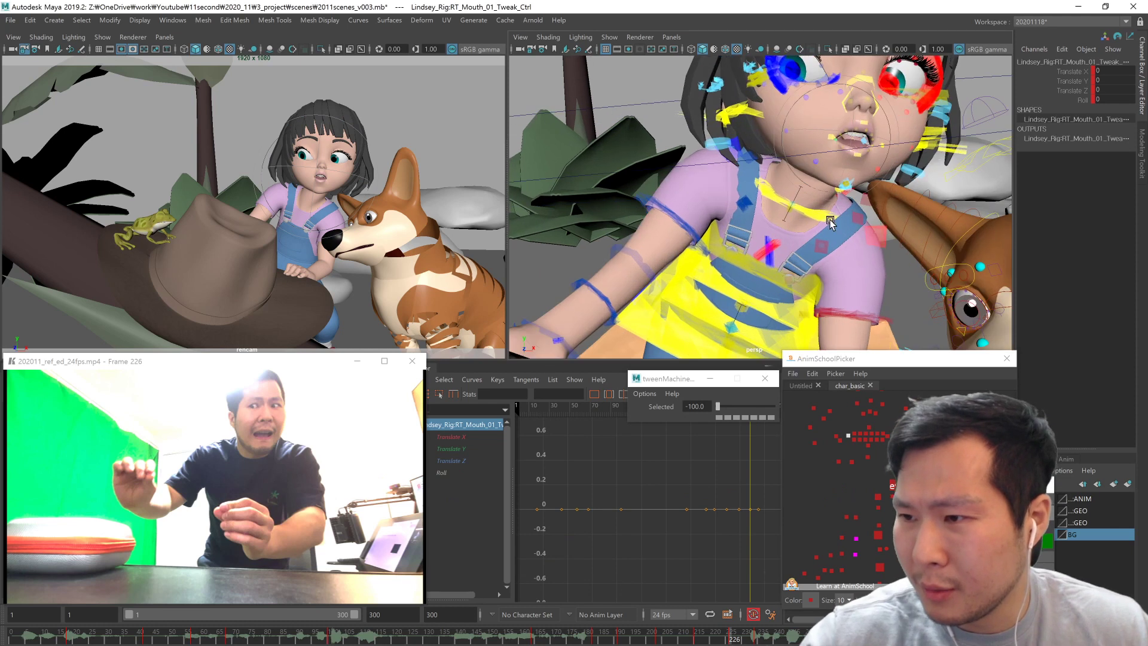
click(835, 437)
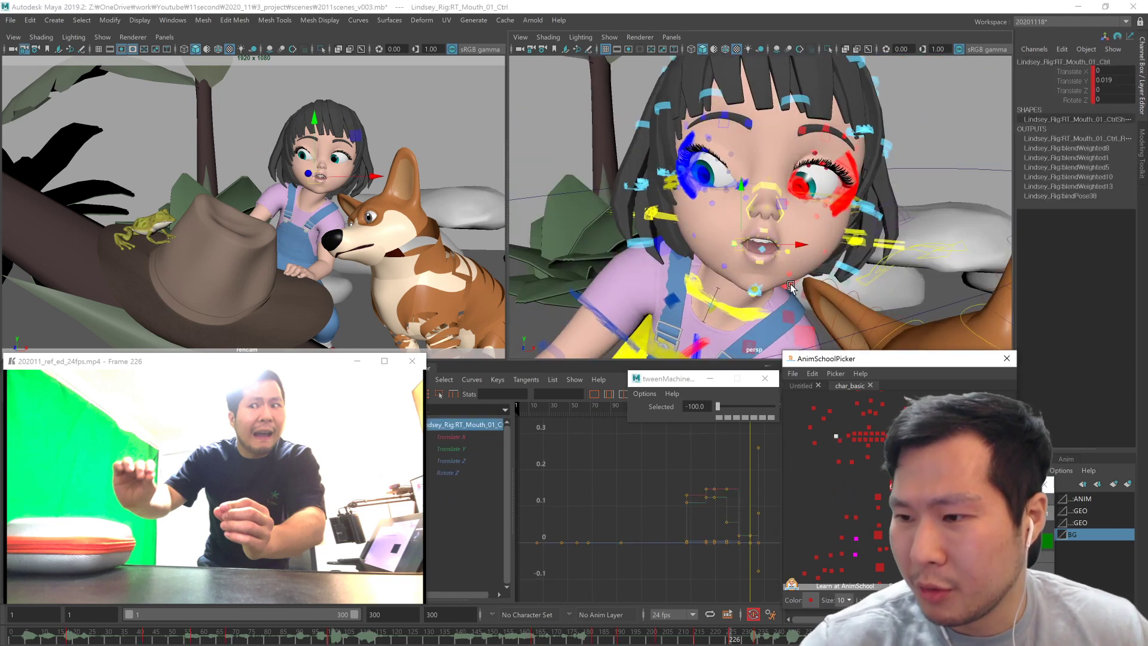
click(788, 251)
mouse_move(843, 294)
alt+mouse_down()
mouse_move(798, 290)
mouse_move(837, 291)
alt+mouse_up()
drag(772, 236, 785, 250)
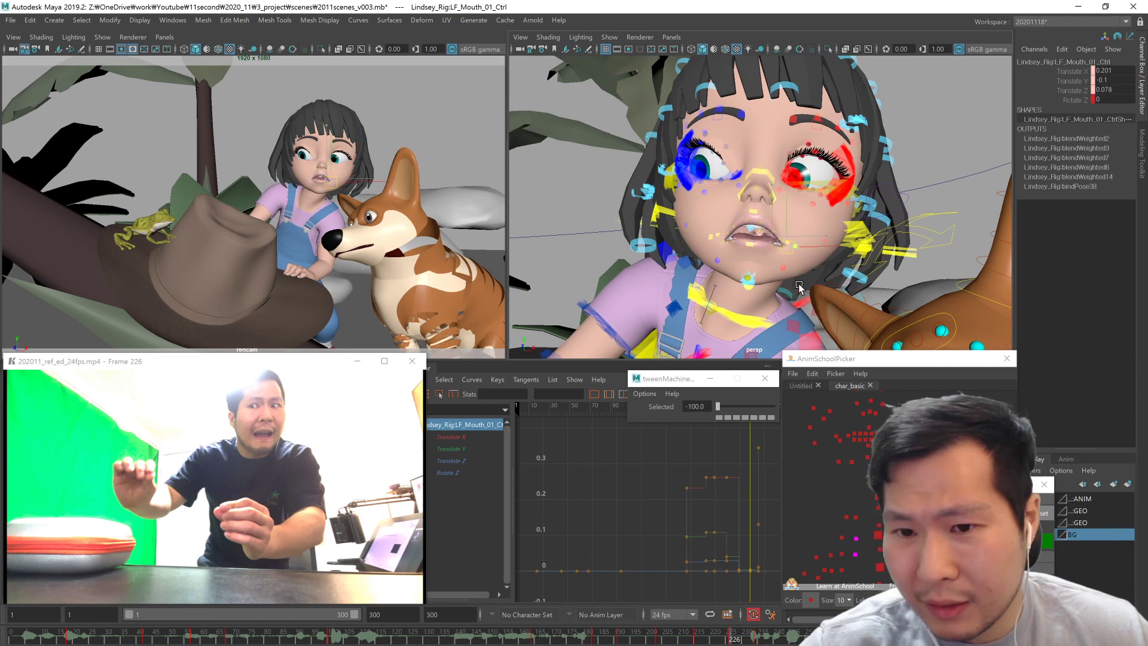
Step: Close the girl's jaw control to about Rotate X -0.764 at frame 226
alt+right_drag(754, 288, 796, 290)
alt+middle_drag(796, 289, 793, 307)
click(740, 293)
drag(742, 244, 745, 253)
click(868, 457)
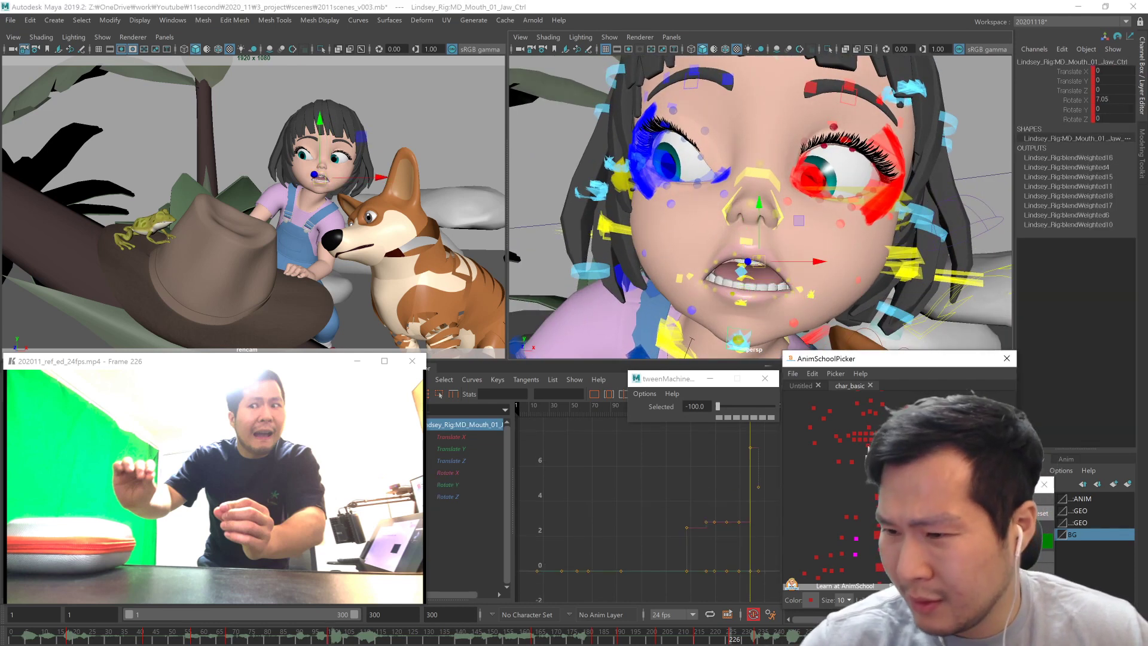
key(e)
drag(751, 299, 755, 281)
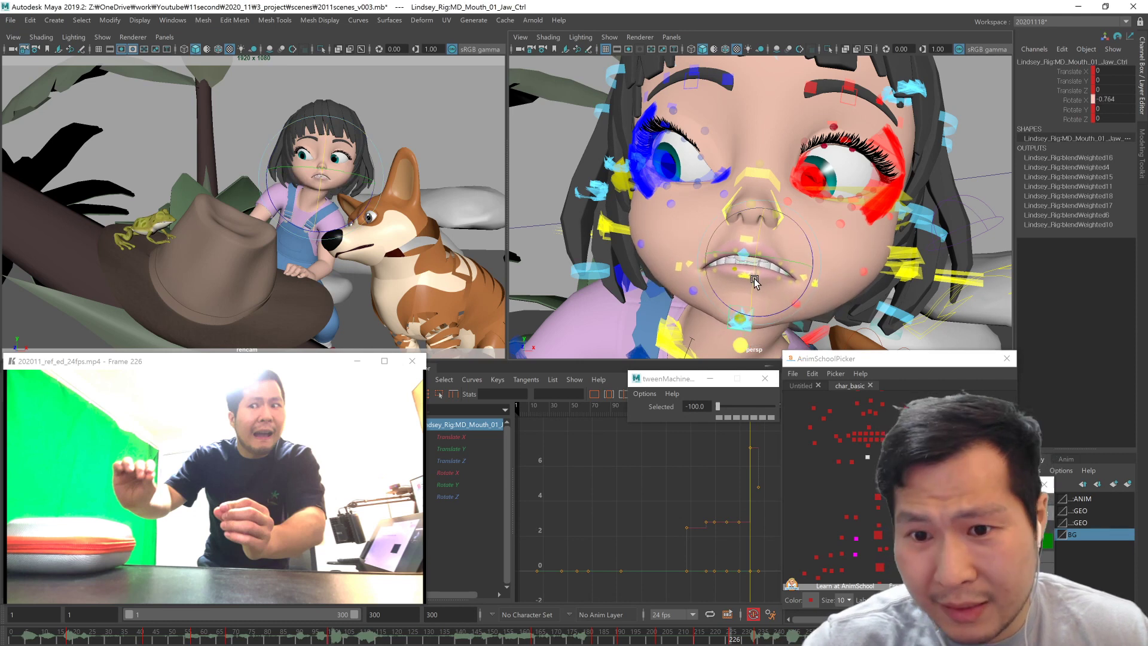
Step: Raise both second upper lip tweak controls together, with the left one at about -0.011, 0.085, 0.008
click(854, 429)
click(860, 434)
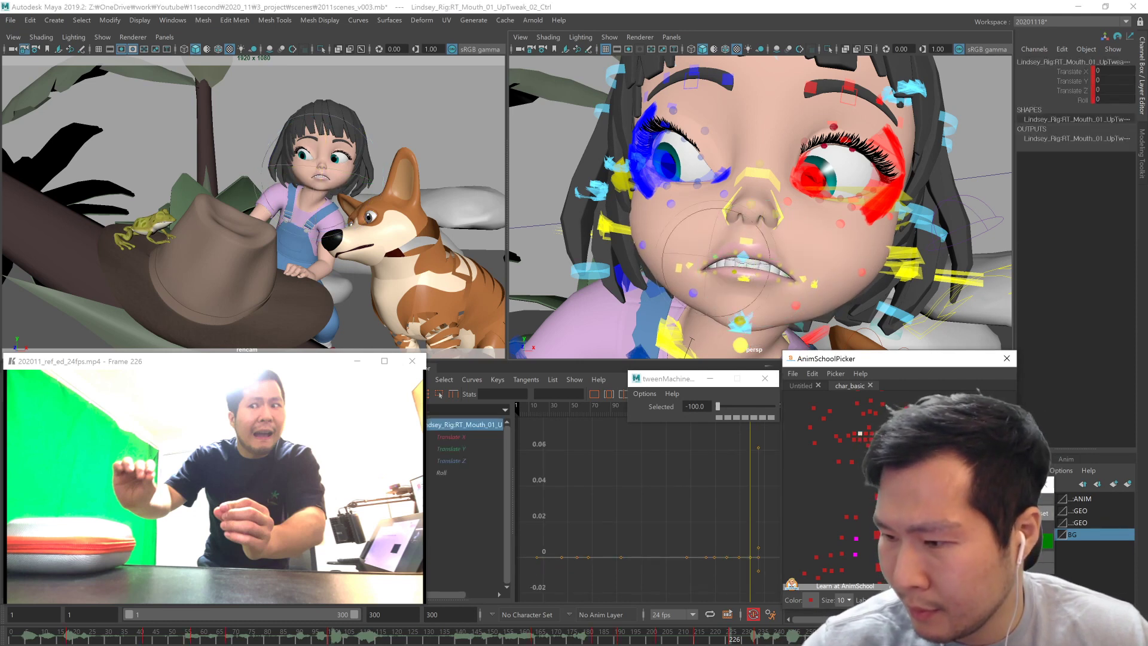
shift+click(877, 433)
key(w)
drag(763, 263, 780, 226)
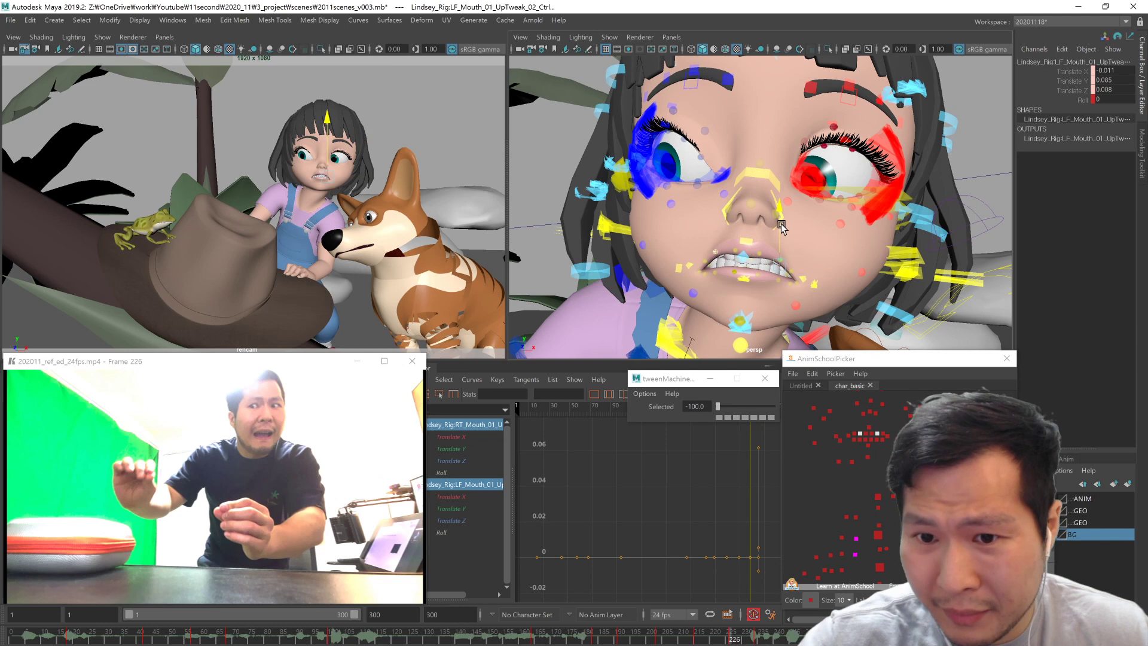
Step: Adjust the mouth corner controls, with the right at about 0.154, -0.079, 0.082 and the left at about 0.309, -0.032, 0.063
click(854, 442)
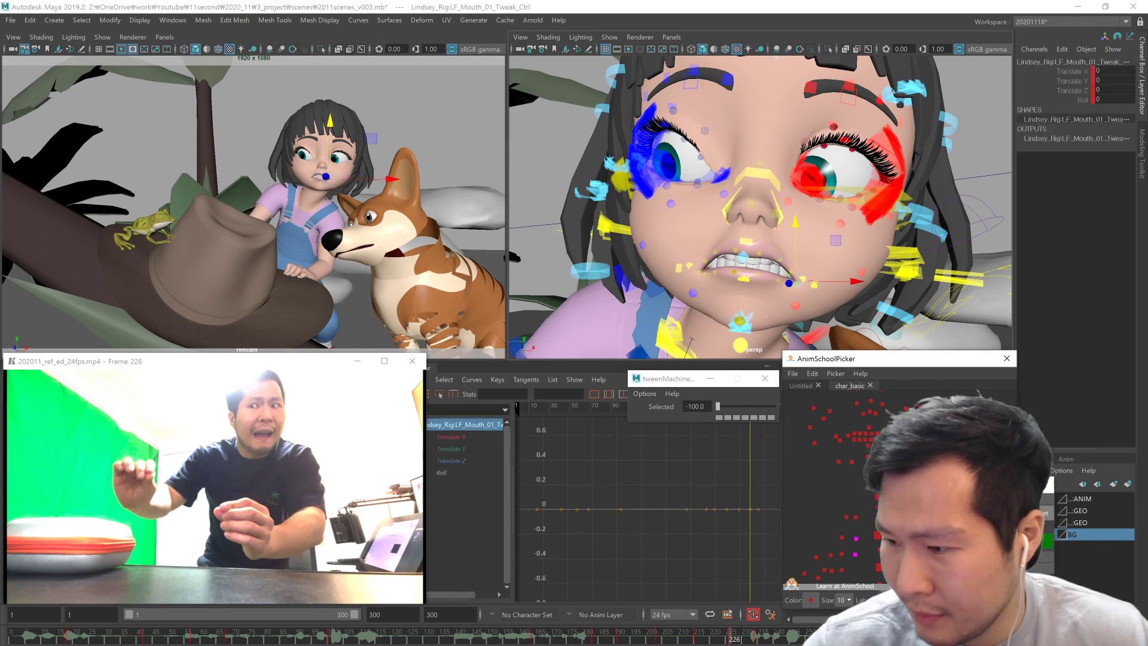
shift+click(836, 436)
drag(695, 246, 695, 241)
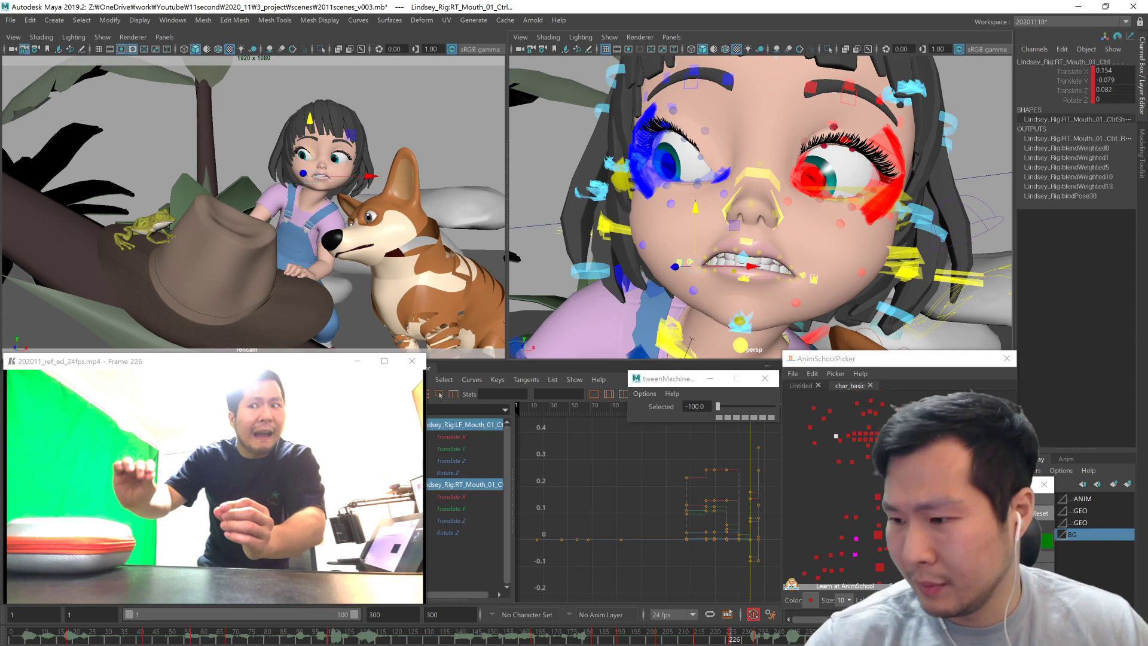
click(853, 441)
alt+drag(861, 305, 793, 304)
mouse_move(793, 304)
middle_down()
mouse_move(816, 309)
mouse_move(796, 314)
middle_up()
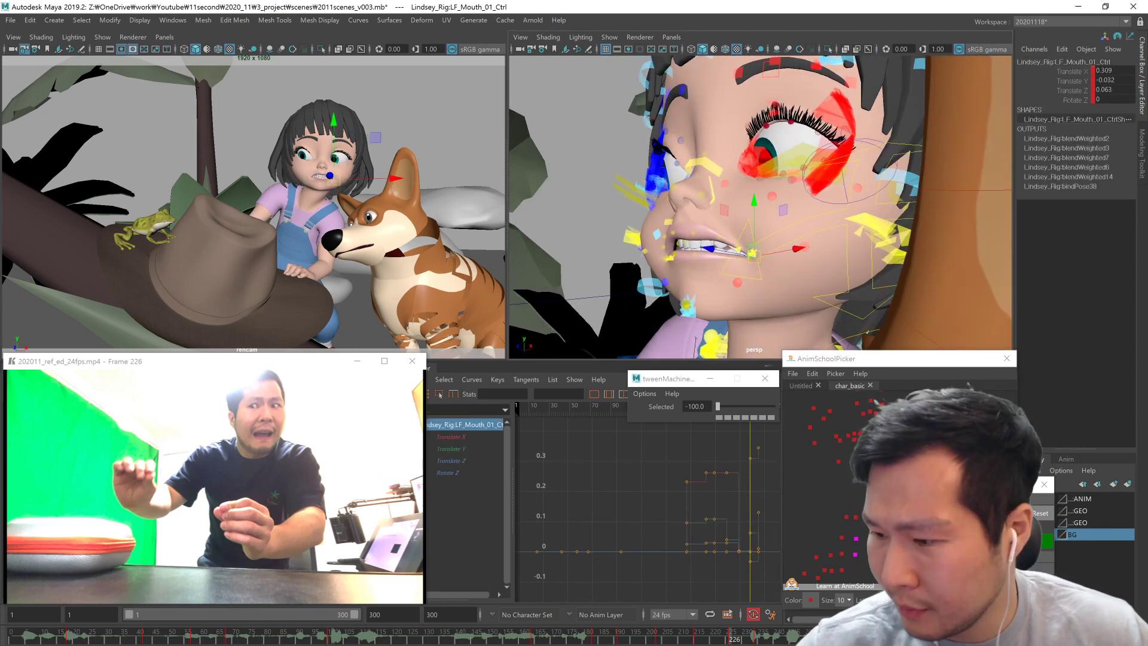
Step: Fine-tune a lip tweak control of the girl's mouth, checking the shape from the side and below
click(855, 442)
click(861, 437)
alt+drag(732, 329, 779, 303)
middle_drag(778, 305, 795, 294)
alt+drag(795, 295, 793, 320)
Step: Refine the right mouth corner control while viewing it from several angles, and undo the last nudge
click(844, 461)
click(836, 436)
middle_drag(793, 323, 786, 306)
alt+drag(861, 326, 776, 317)
middle_drag(768, 317, 776, 318)
key(ctrl+z)
alt+drag(776, 320, 855, 296)
Step: Move the second right upper lip tweak control to about -0.081, 0.128, 0.006 and clear the selection
click(860, 436)
click(860, 434)
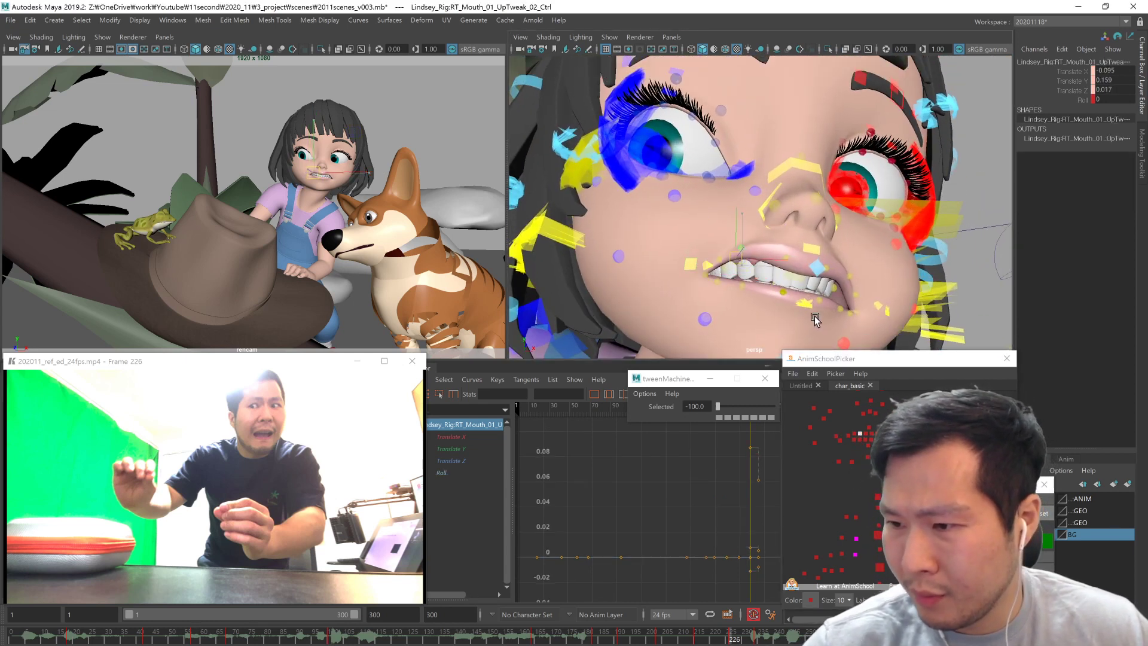
middle_drag(818, 326, 815, 327)
alt+drag(852, 334, 833, 324)
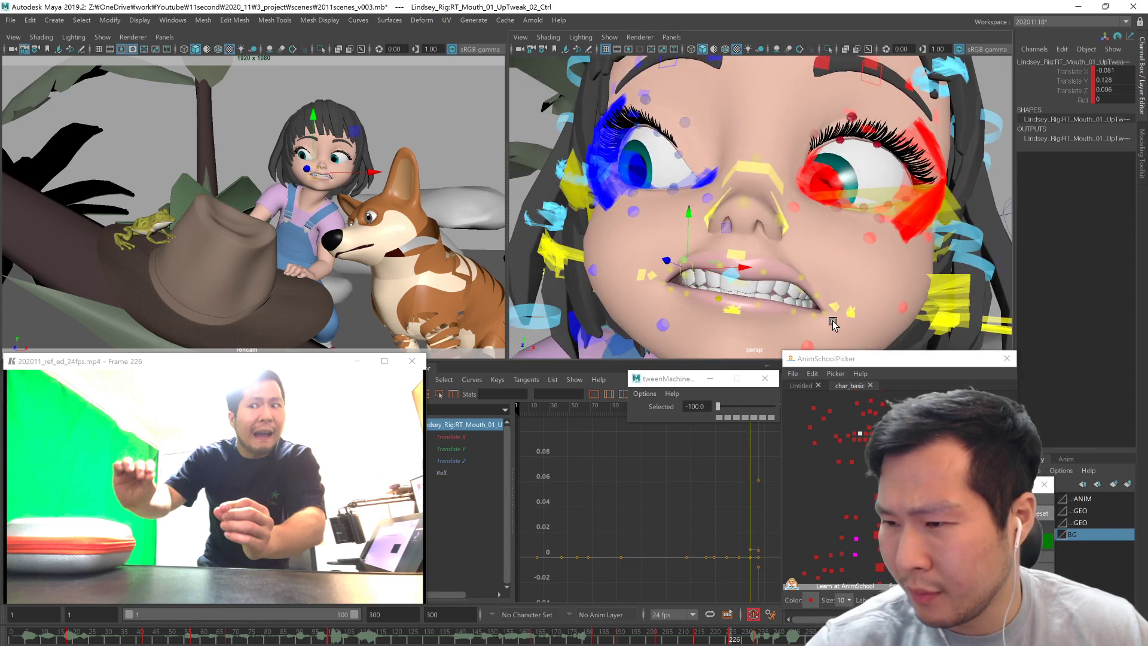
click(903, 426)
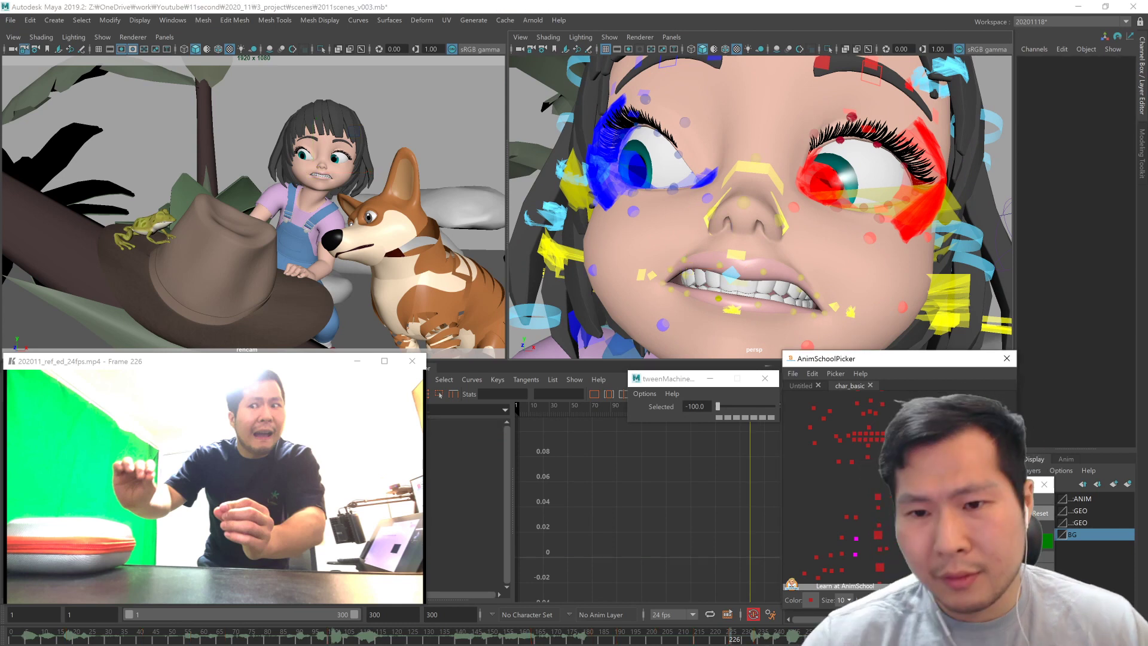
Step: Move the inner brow controls, with the right at about -0.116, 0.073, -0.066 and the left at about -0.192, 0.087, -0.091
scroll(803, 317, down, 5)
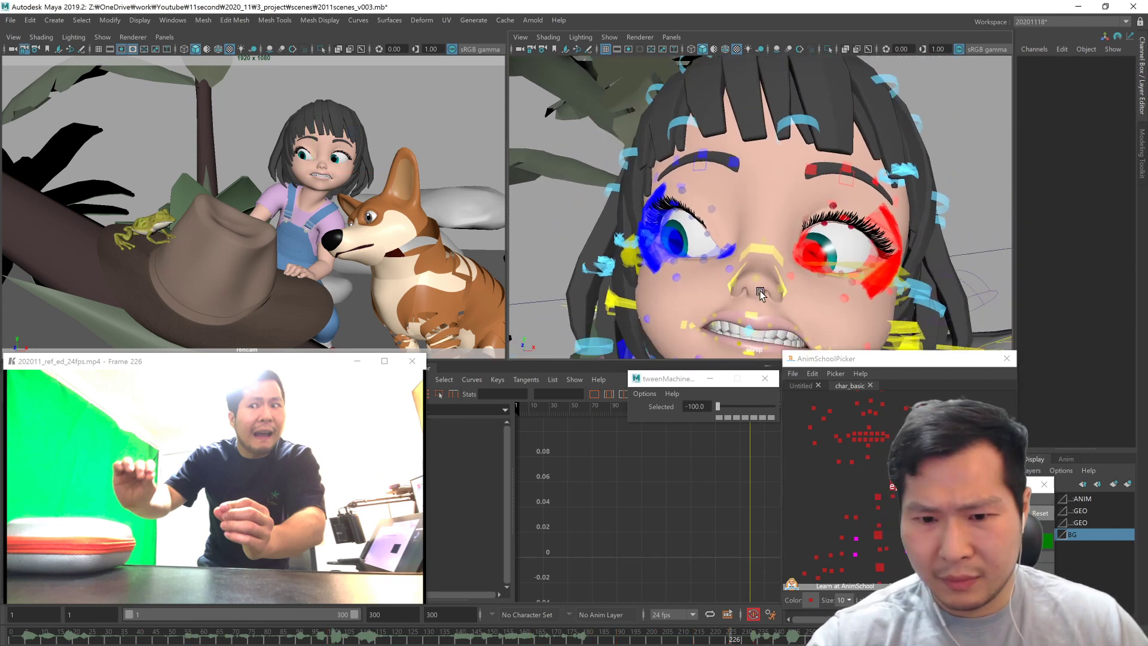
alt+middle_drag(870, 414, 857, 507)
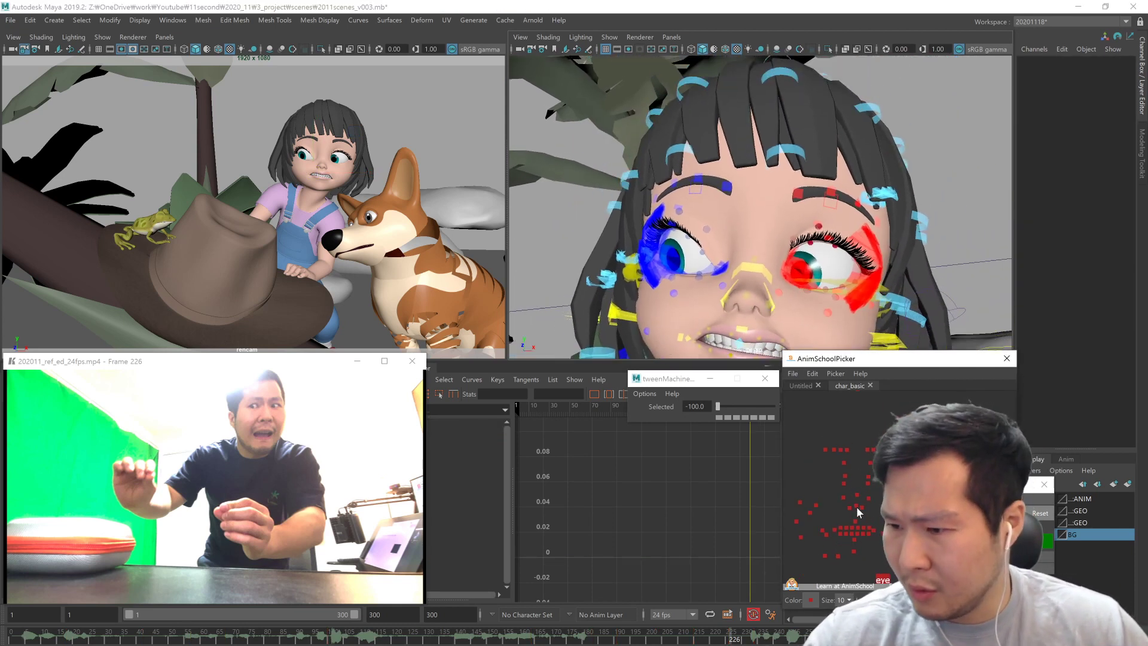
click(847, 451)
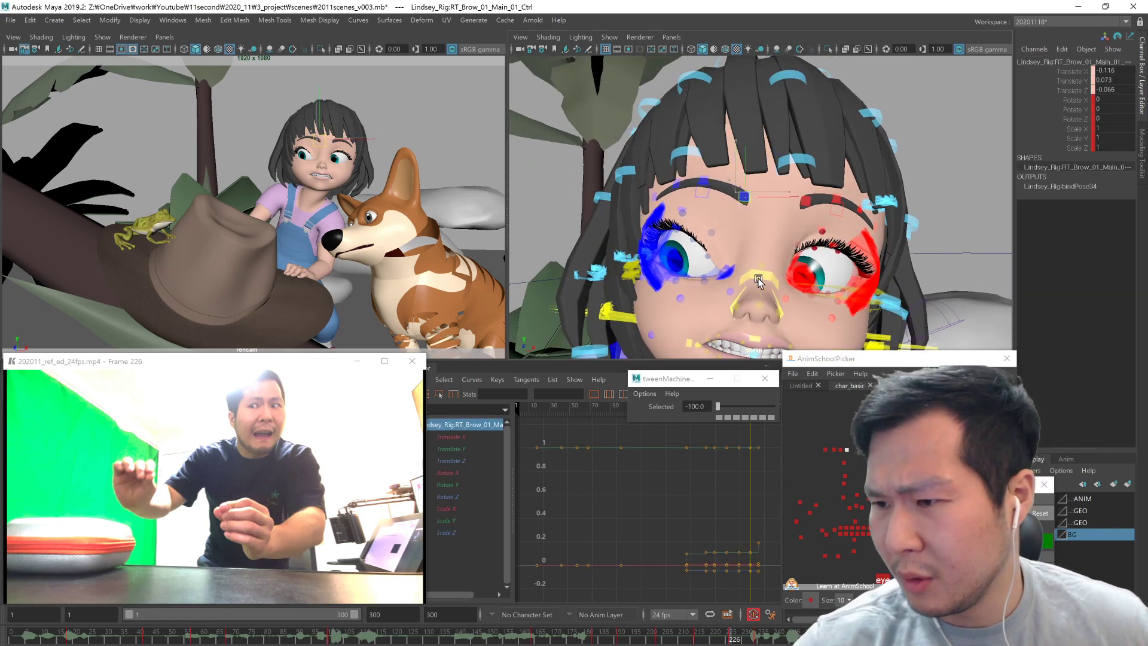
click(806, 201)
middle_drag(835, 284, 818, 283)
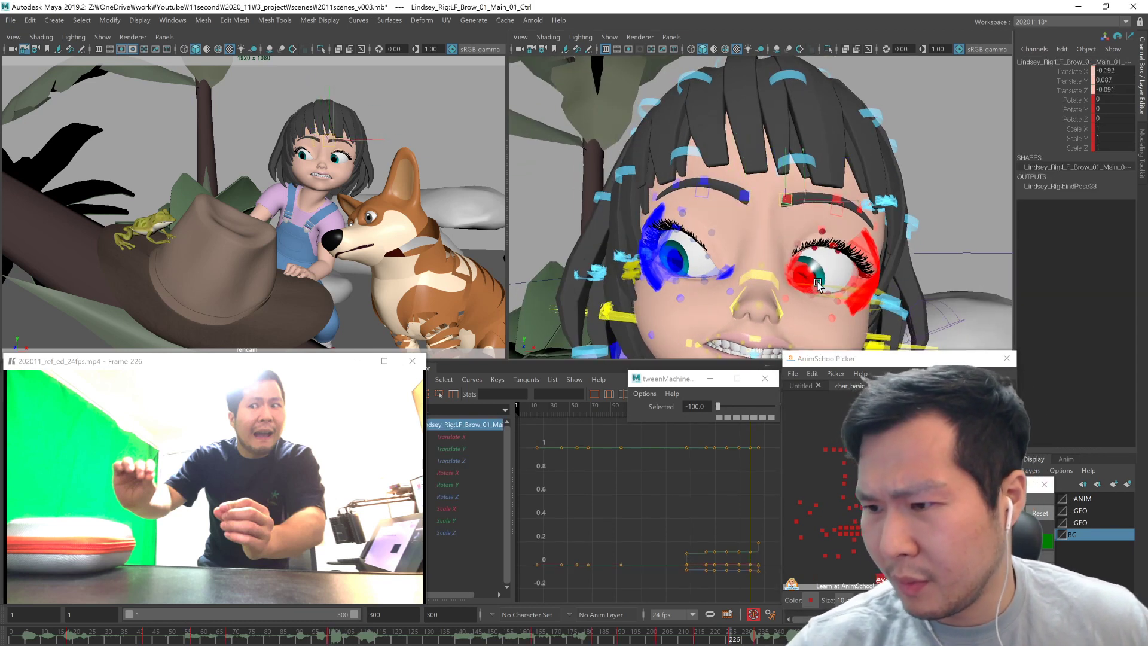
Step: Lower both middle brow controls together, with the left one at about 0.027, -0.004, -0.035, and clear the selection
click(841, 450)
shift+click(875, 450)
drag(834, 163, 834, 175)
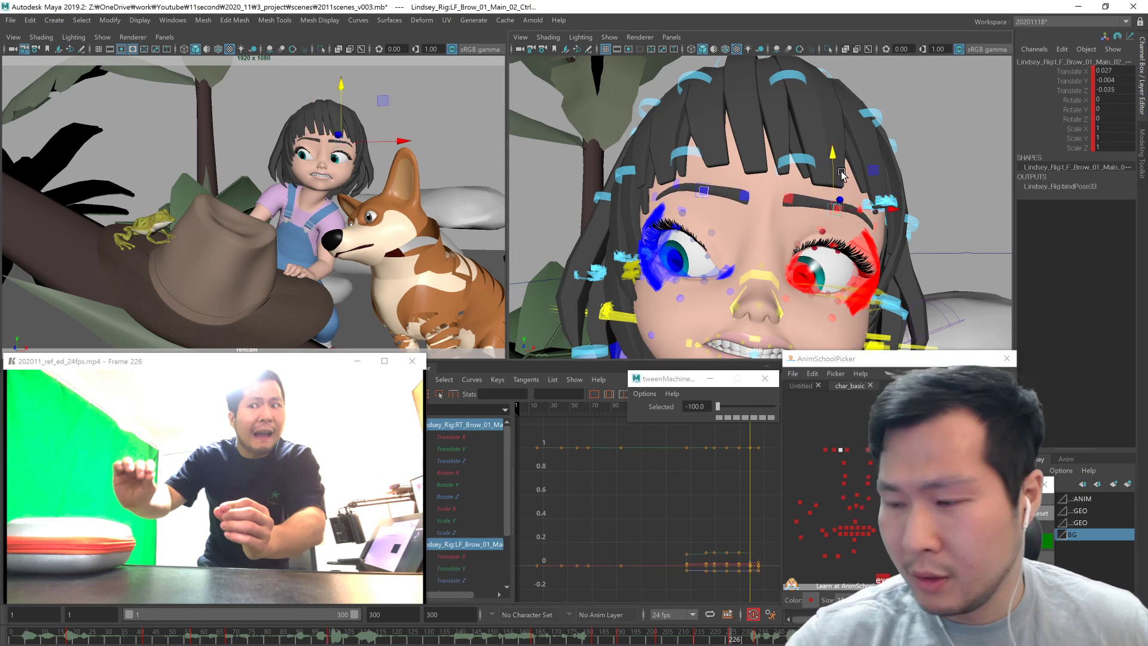
click(835, 345)
Step: Try rotating the girl's right upper eyelid controls, with the main one at about Rotate Z -20.987, and undo the rotation
alt+drag(778, 314, 796, 318)
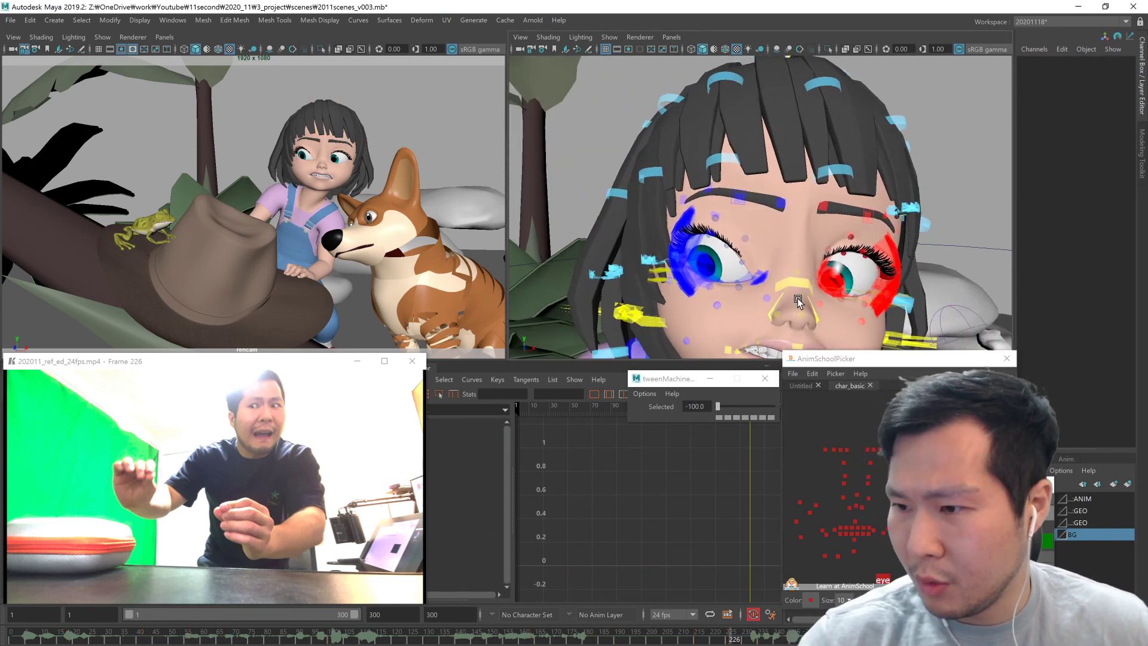
click(718, 218)
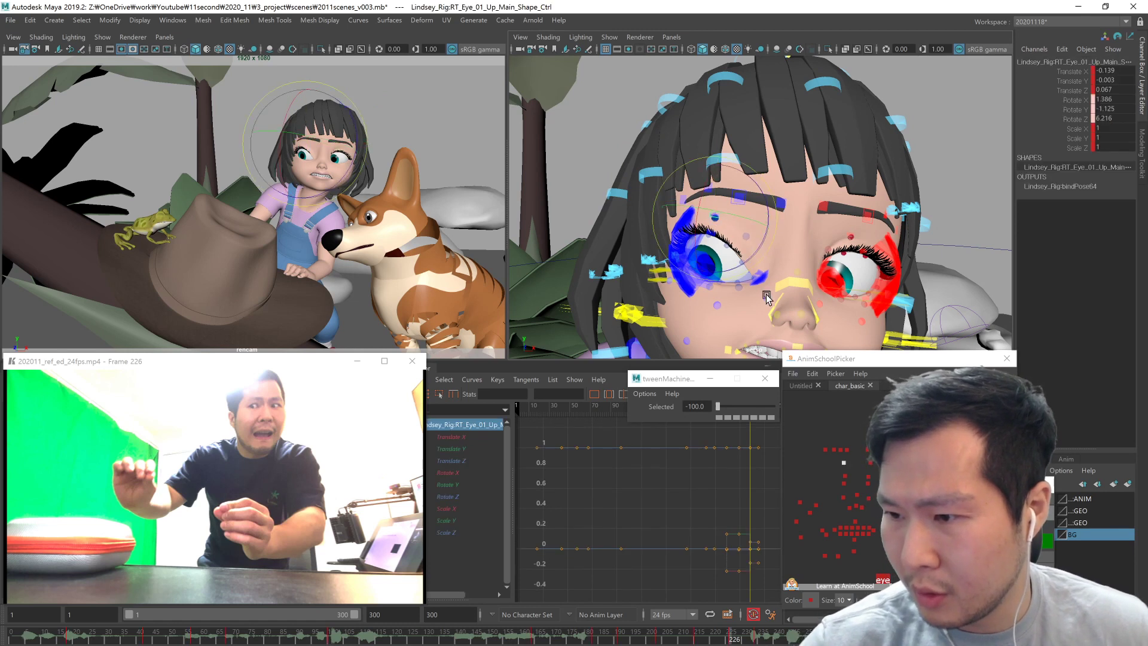
click(773, 298)
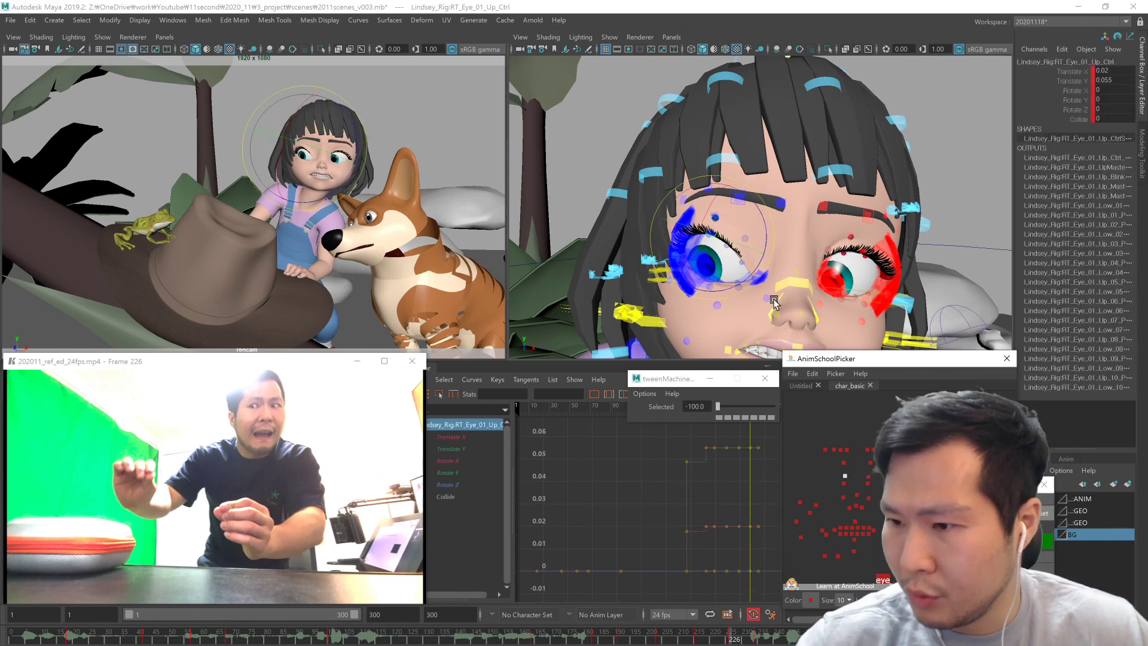
drag(772, 300, 742, 271)
key(ctrl+z)
key(ctrl+z)
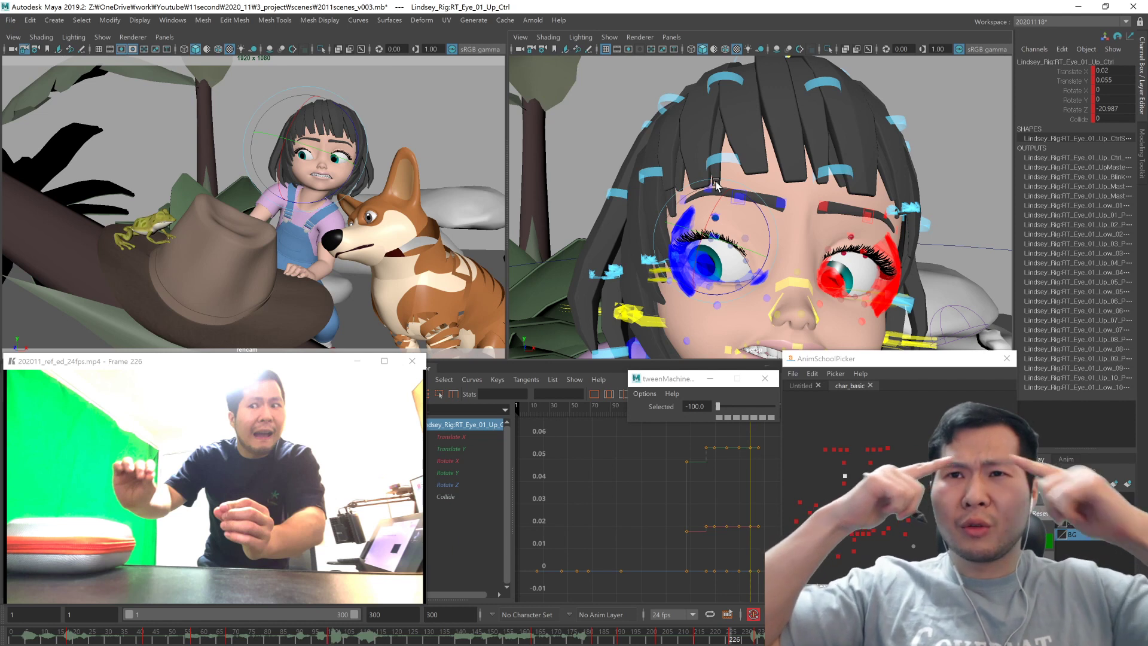
alt+drag(749, 285, 733, 254)
key(ctrl+z)
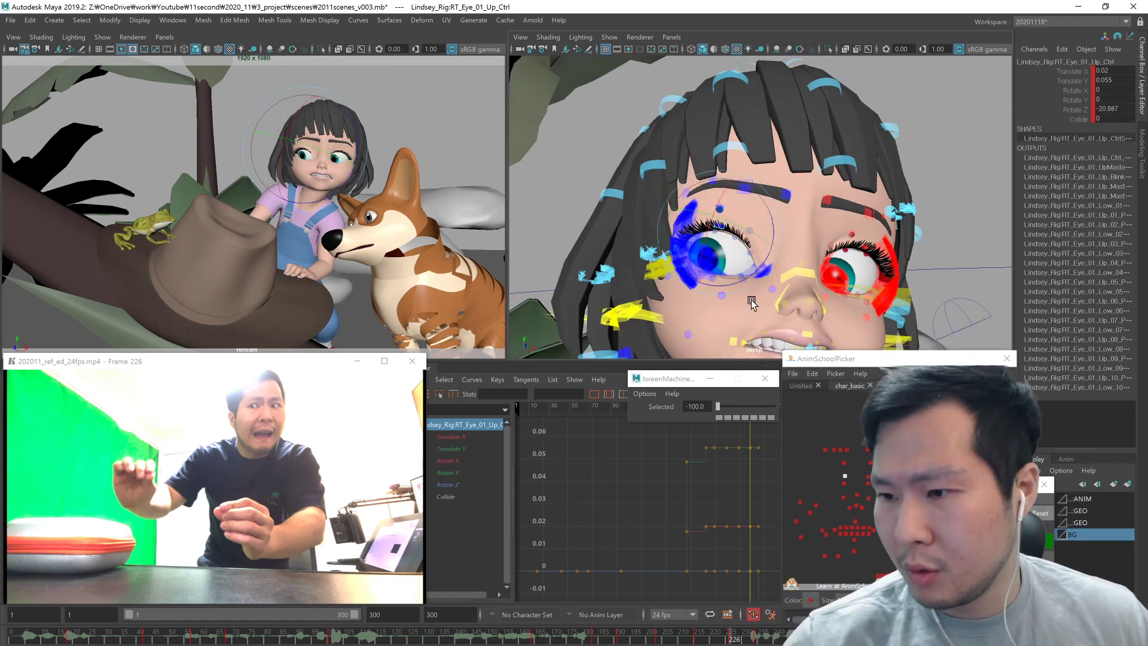
key(w)
key(ctrl+z)
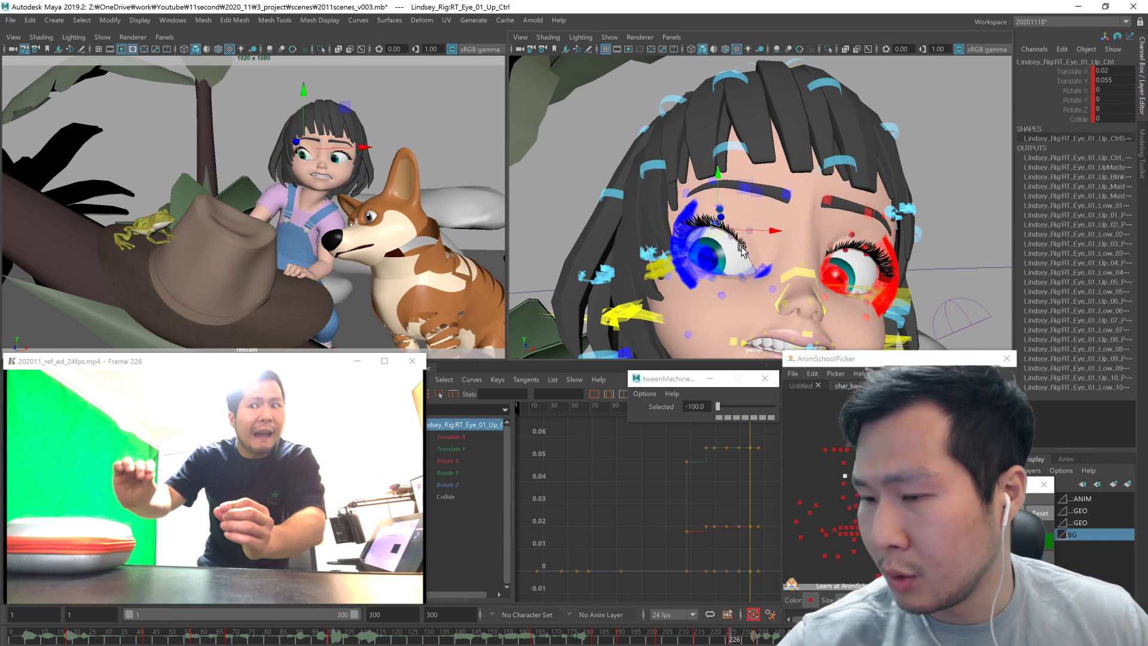
Step: Try shifting the right upper eyelid's second tweak control to about -0.039, 0.129 and its first shape control to about -0.106, 0.226, 0.077
click(729, 270)
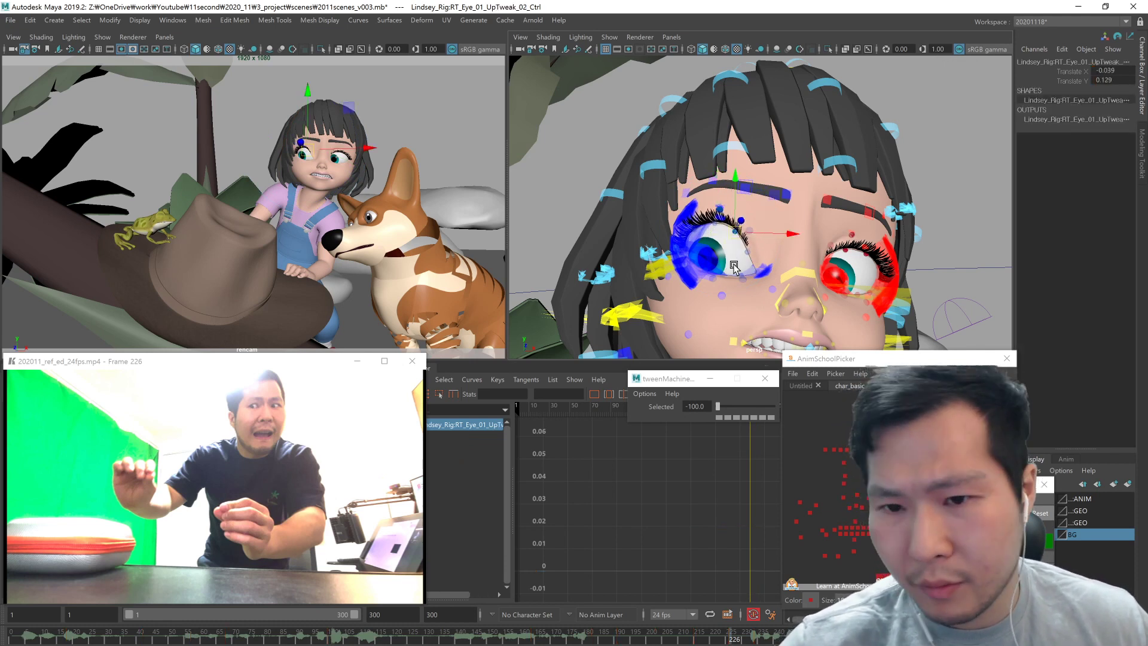
click(740, 257)
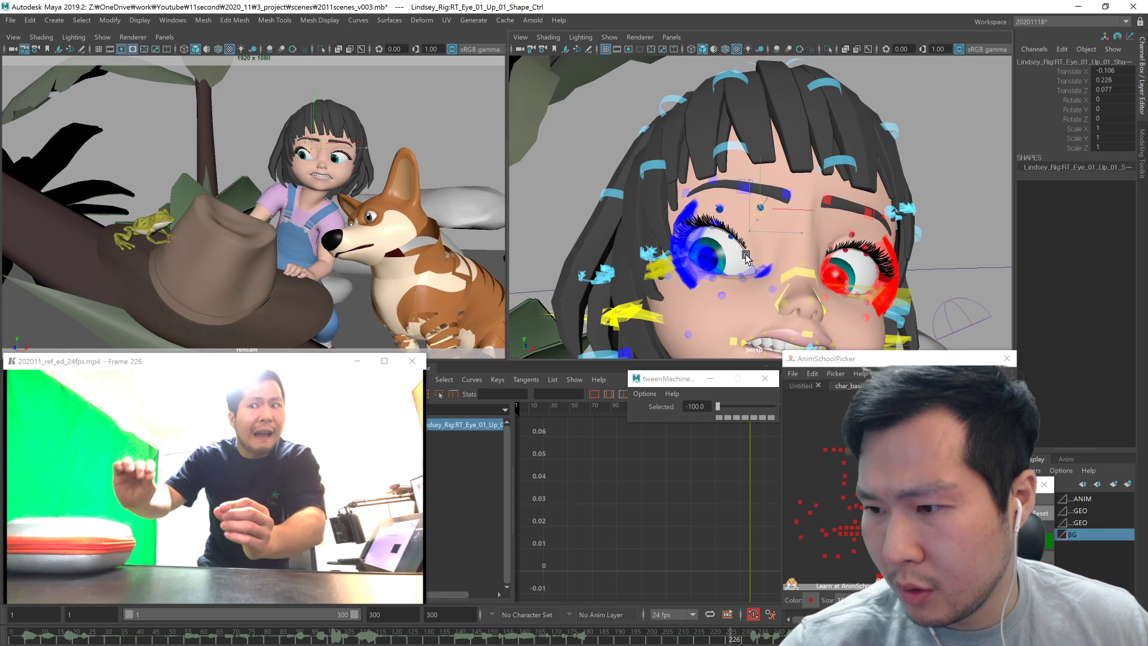
click(731, 240)
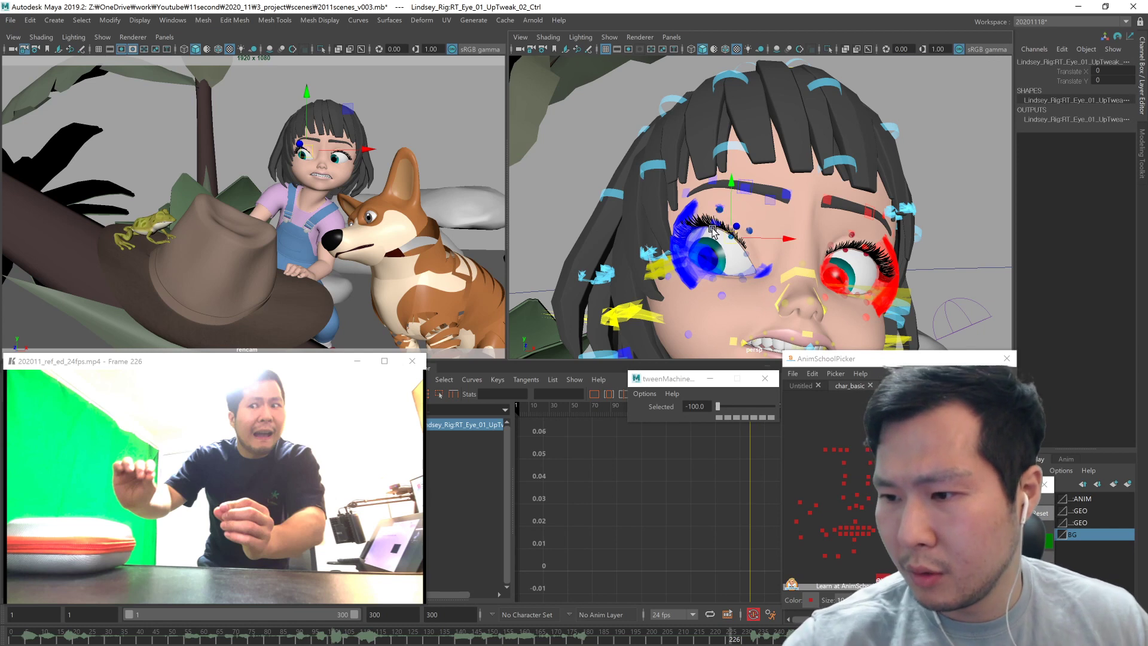
Step: Try moving the right upper eyelid's main control to about -0.347, 0.208, and undo the move
click(845, 474)
key(w)
alt+drag(754, 263, 761, 292)
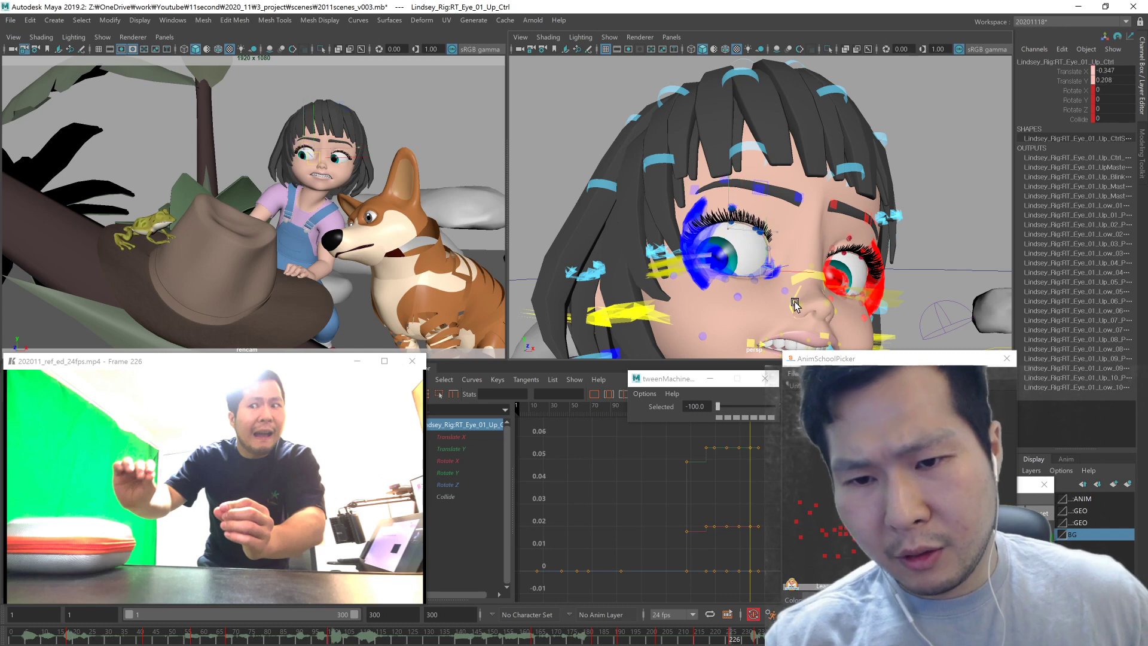
drag(792, 308, 779, 275)
alt+drag(797, 336, 766, 319)
key(ctrl+z)
Step: Shift the right upper eyelid's tweak controls, with the first one at about -0.041, 0.132
alt+right_drag(718, 269, 755, 272)
click(713, 258)
alt+drag(711, 288, 724, 275)
middle_drag(726, 284, 722, 291)
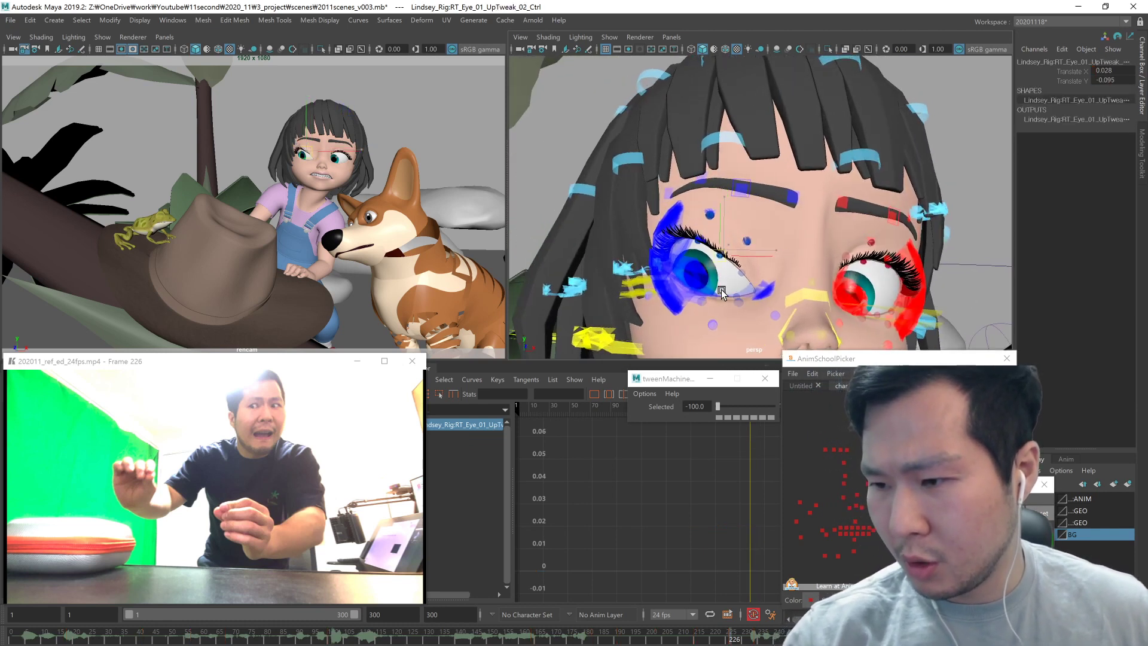
mouse_move(735, 286)
mouse_down()
mouse_move(746, 265)
mouse_move(734, 295)
mouse_up()
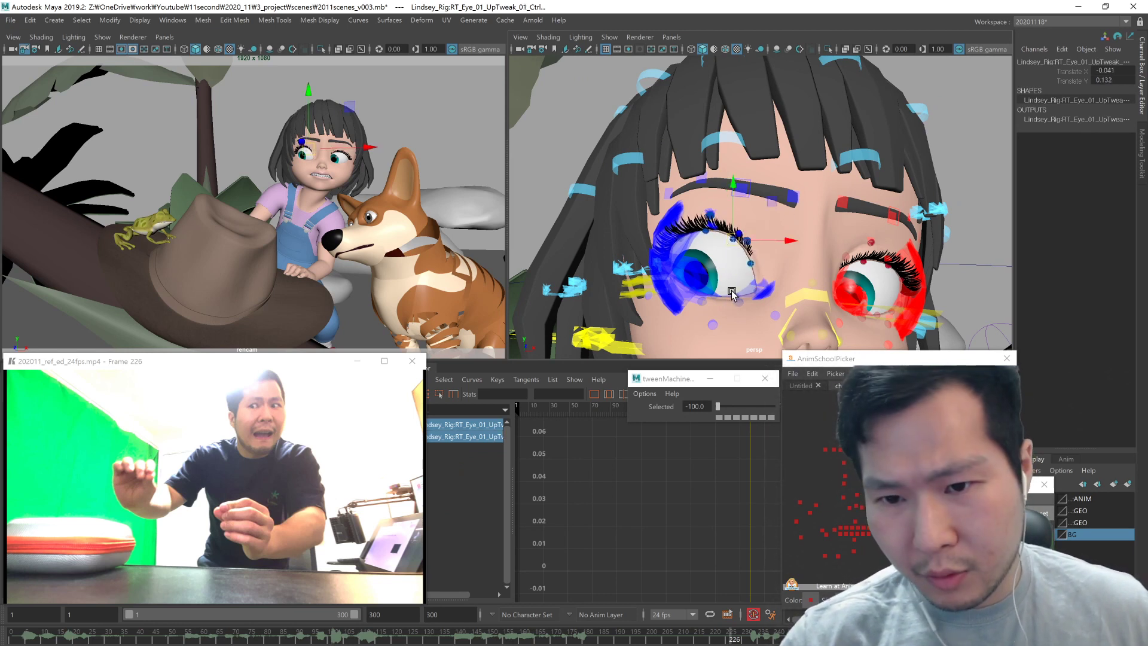
Step: Undo the right upper eyelid's tweak move and add character picker buttons for its tweak controls
key(ctrl+z)
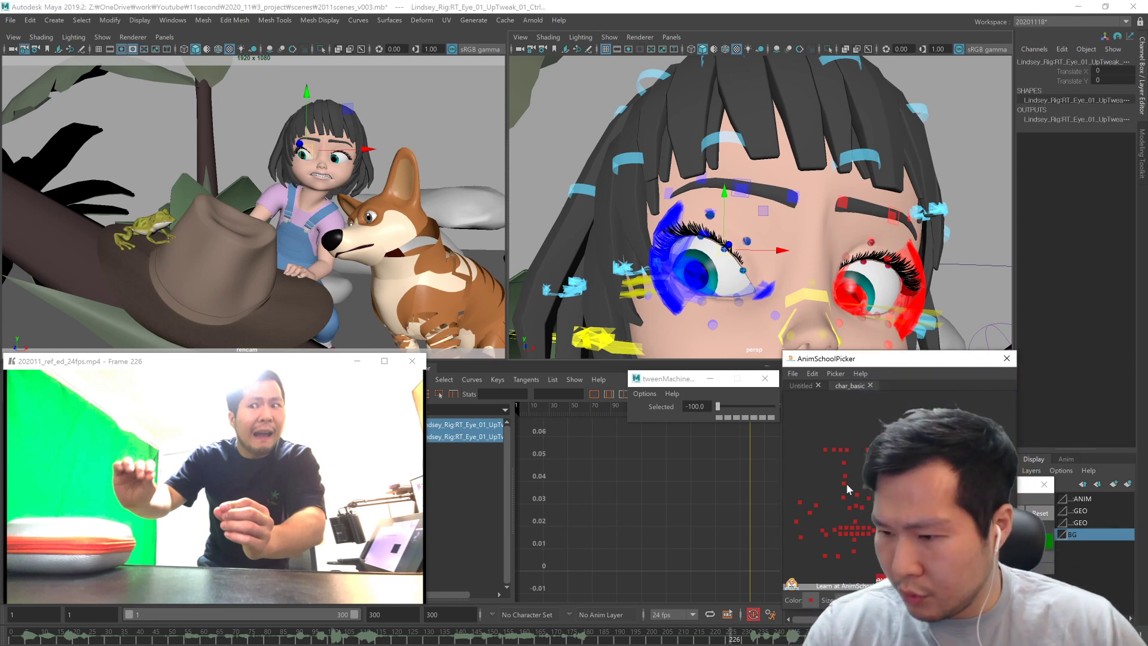
right_click(830, 481)
alt+middle_drag(840, 489, 836, 496)
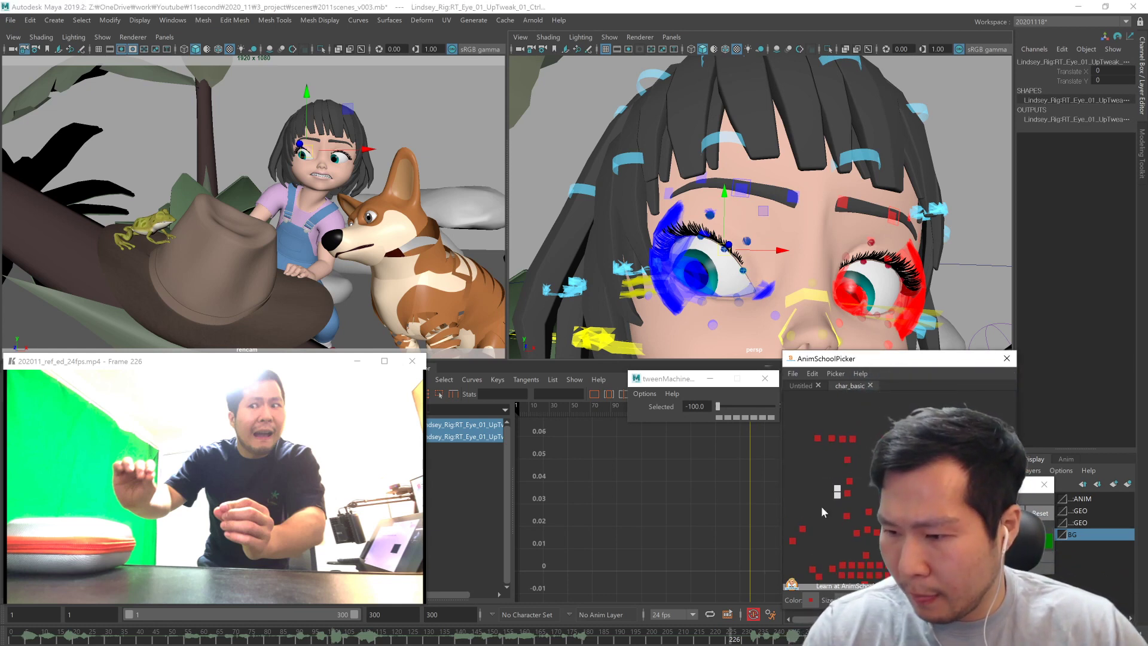
right_click(815, 476)
click(833, 496)
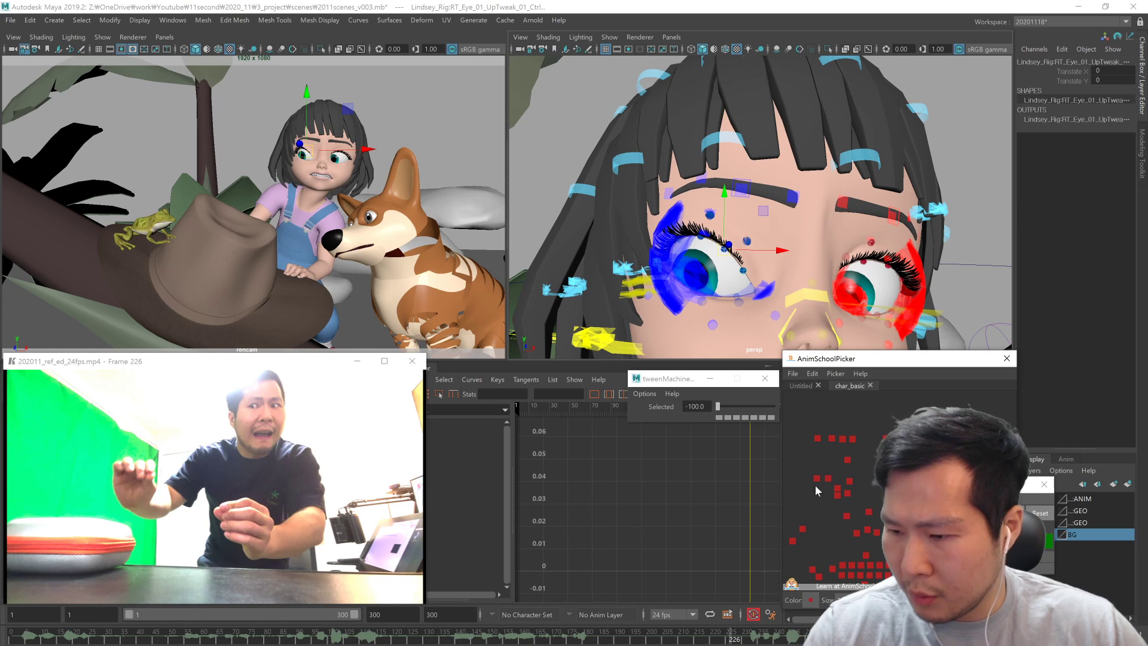
Step: Check the right upper eyelid's third tweak control and delete the unneeded pair of buttons from the character picker
click(734, 306)
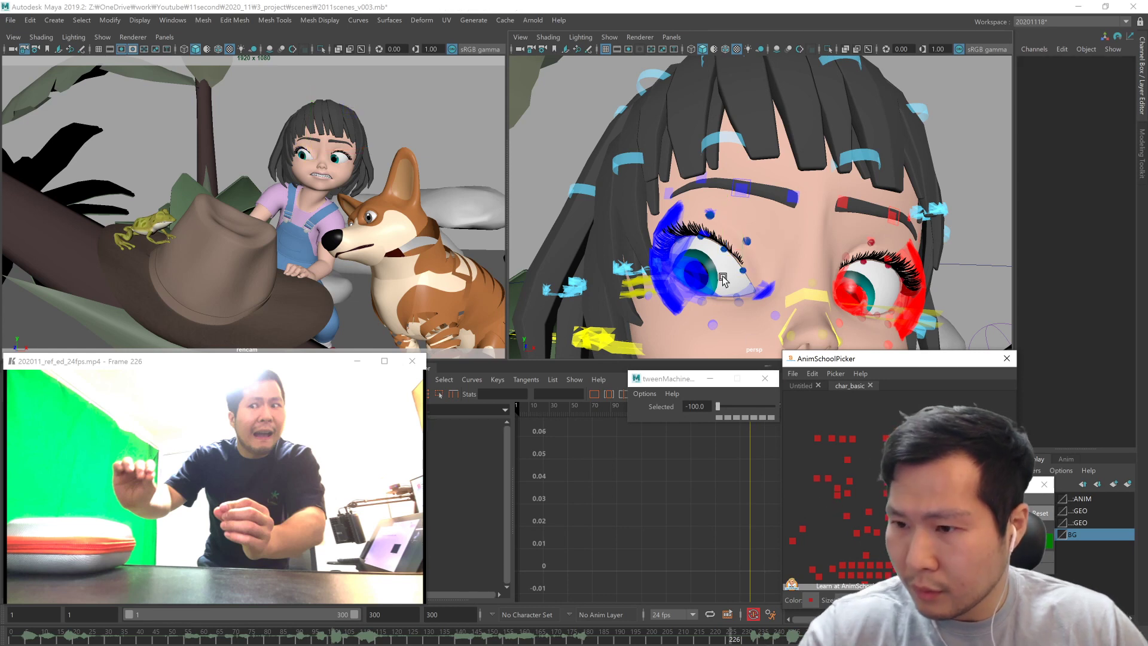
click(707, 310)
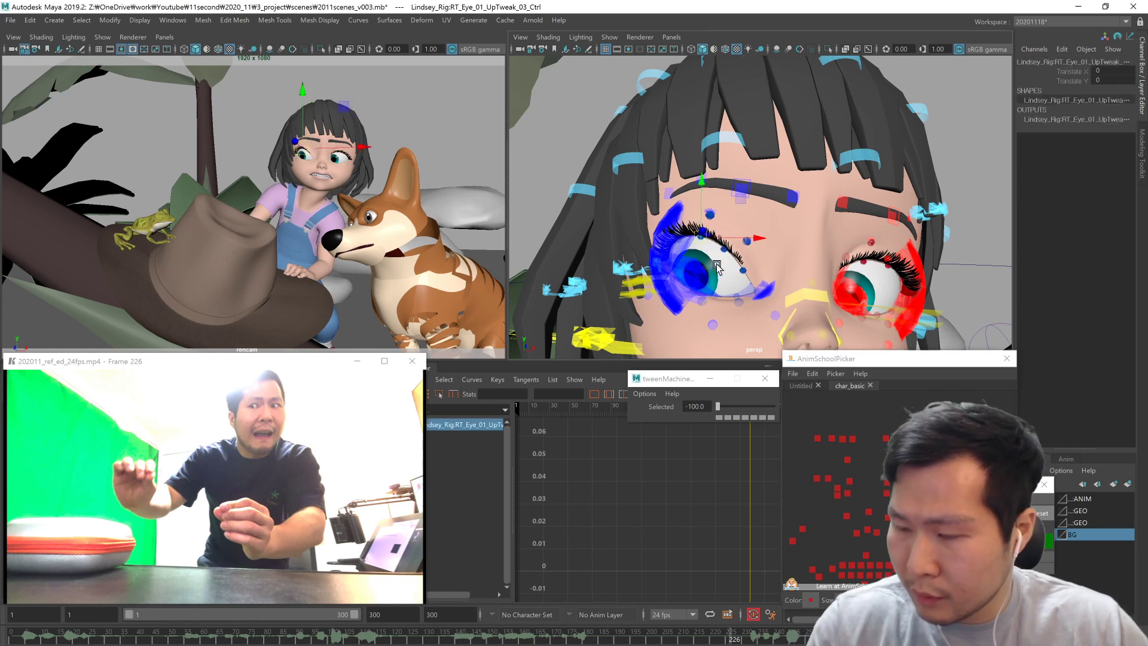
click(828, 500)
right_click(836, 513)
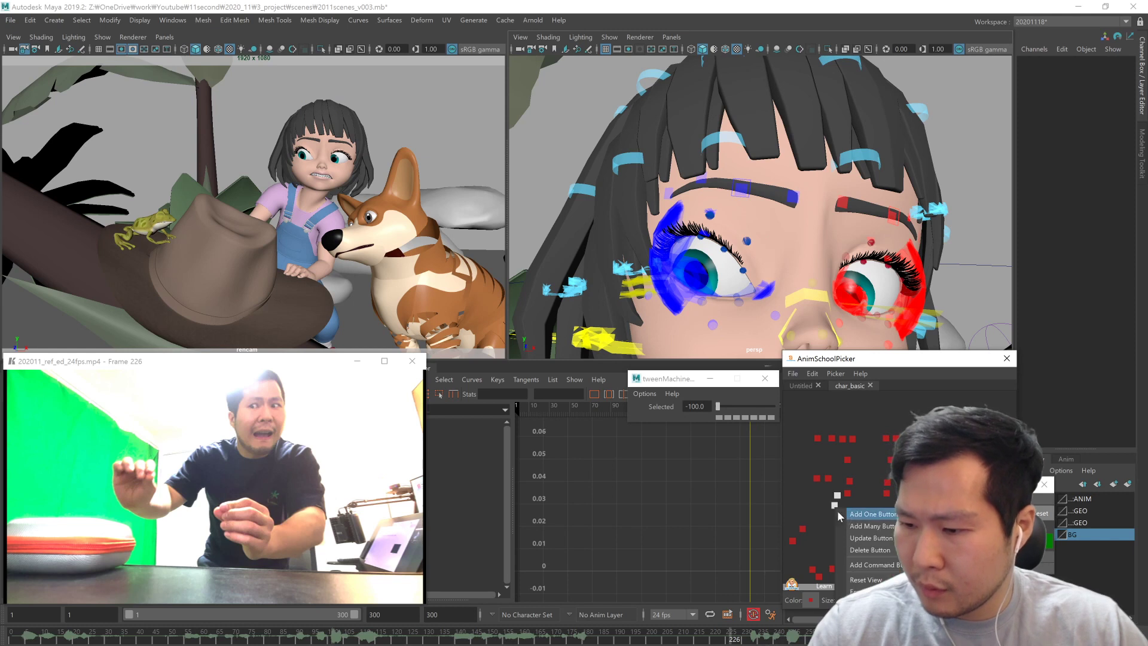
click(881, 549)
Step: Add character picker buttons for the left upper eyelid's second to fourth tweak controls
alt+drag(933, 281, 877, 284)
click(885, 257)
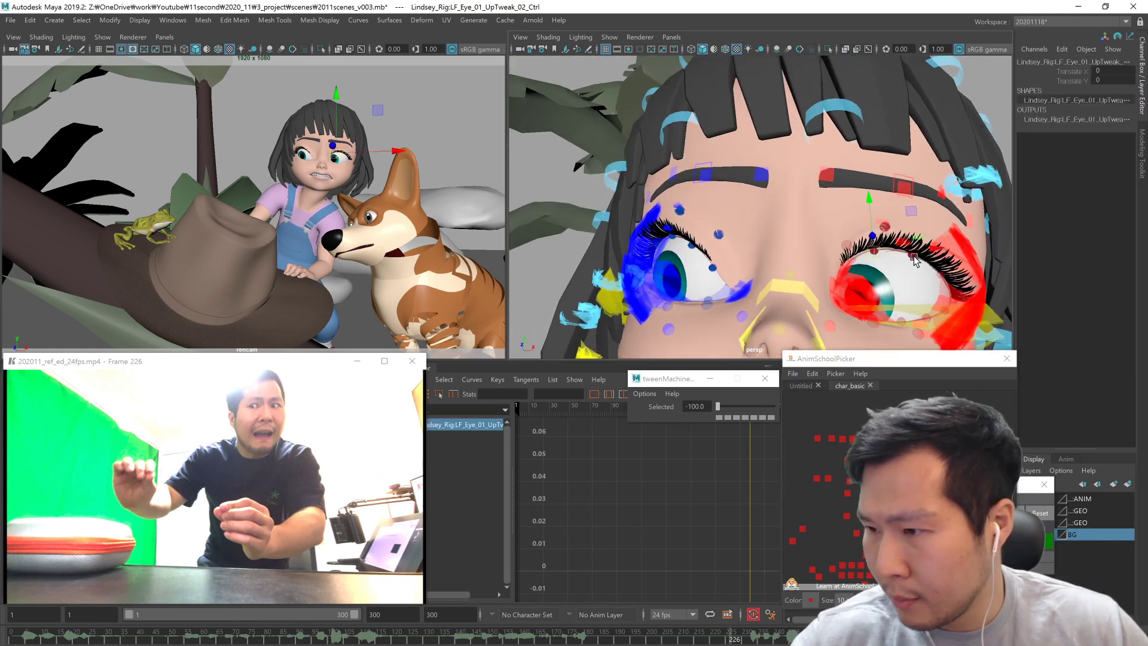
right_click(948, 475)
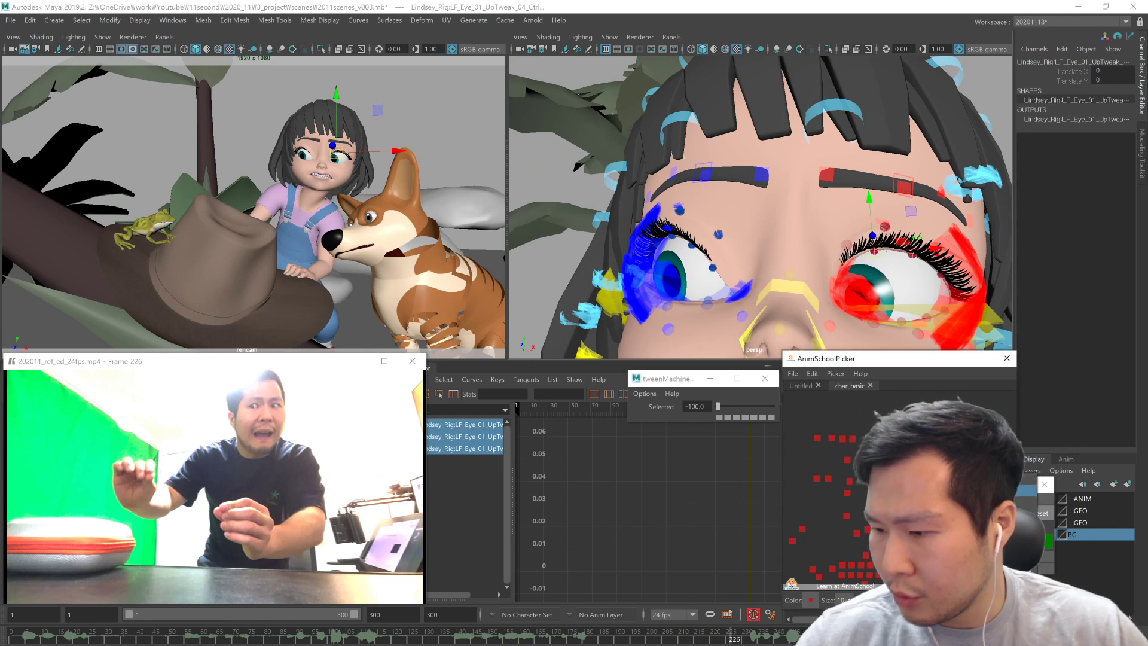
Step: Add character picker buttons for the right upper eyelid's remaining two tweak controls, including the third one
alt+drag(763, 326, 785, 292)
click(768, 267)
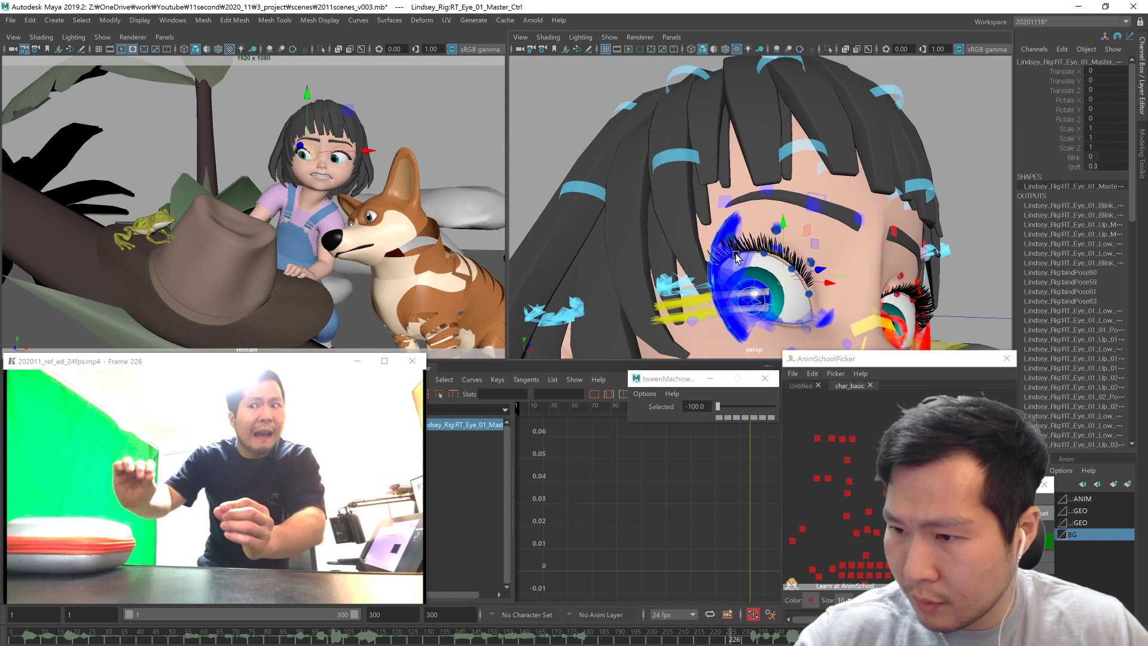
scroll(742, 278, up, 3)
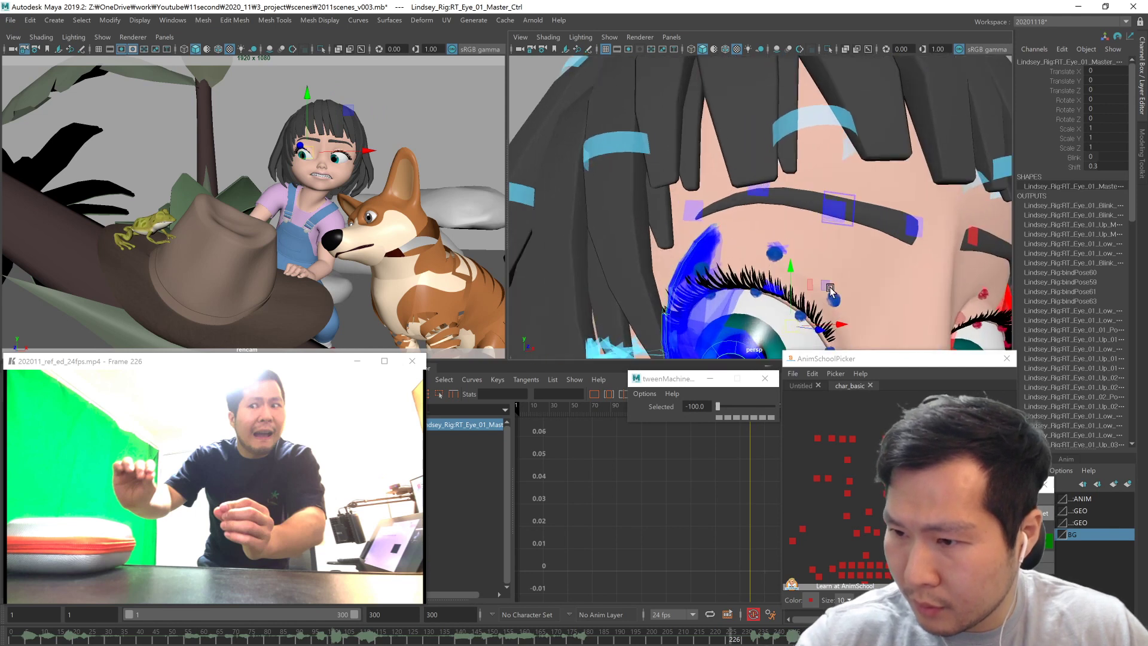
click(707, 305)
mouse_move(762, 298)
alt+mouse_down()
mouse_move(766, 316)
mouse_move(785, 301)
alt+mouse_up()
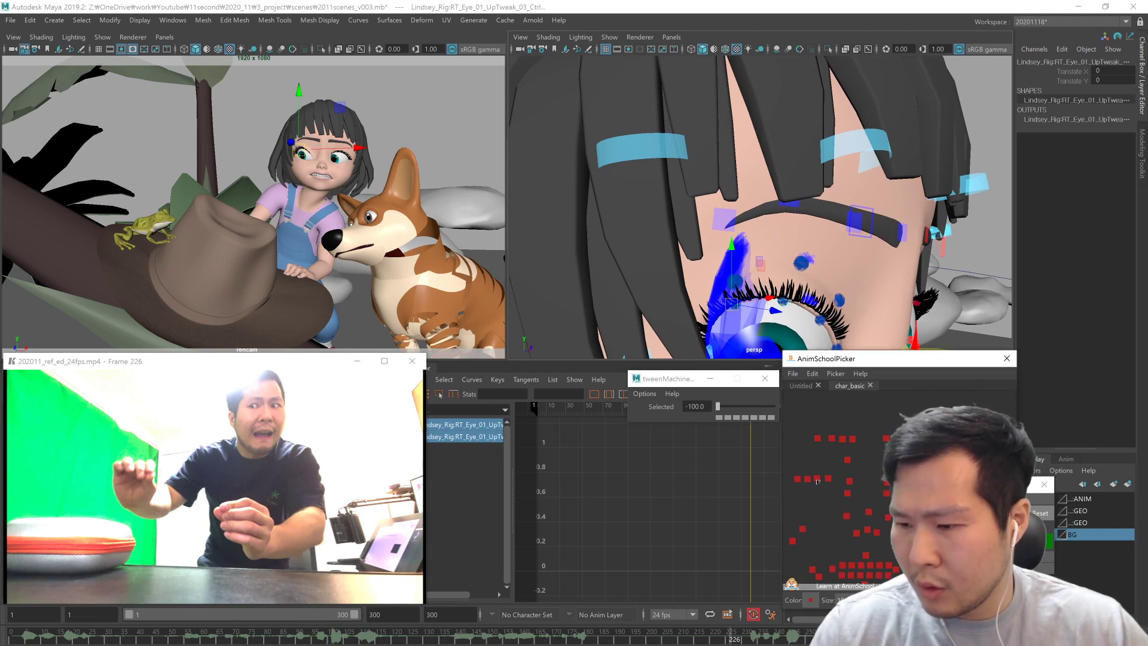
Step: Add a character picker button for the left upper eyelid's first tweak control and clear the selection
alt+drag(886, 342, 812, 351)
alt+middle_drag(813, 351, 814, 272)
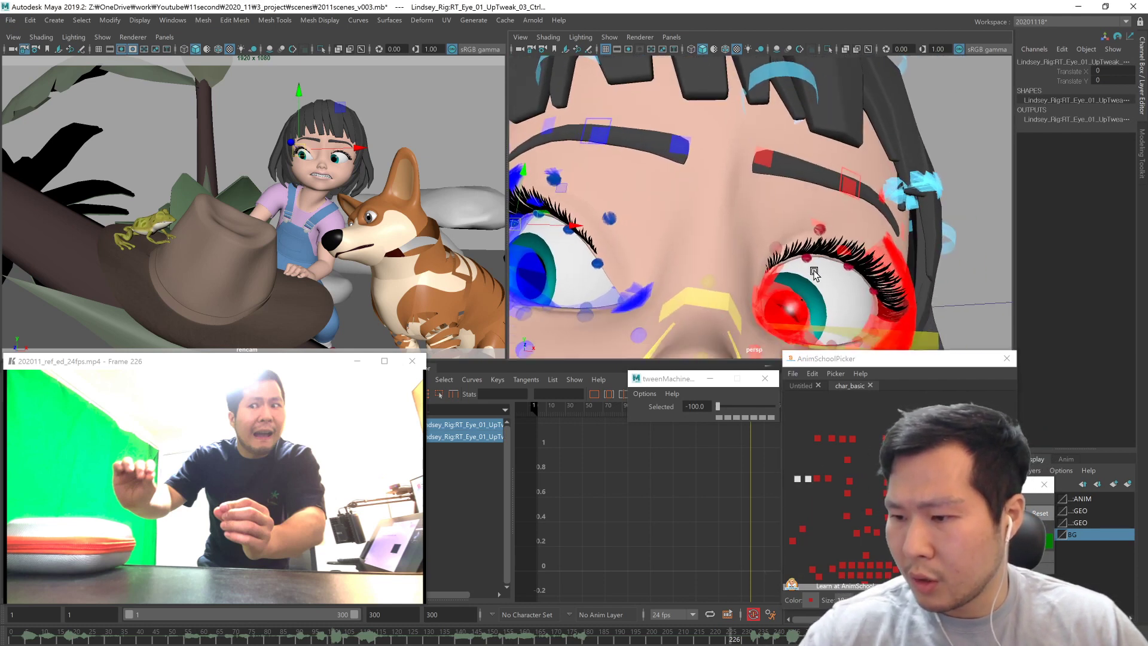
alt+drag(865, 311, 828, 316)
alt+right_drag(828, 316, 837, 324)
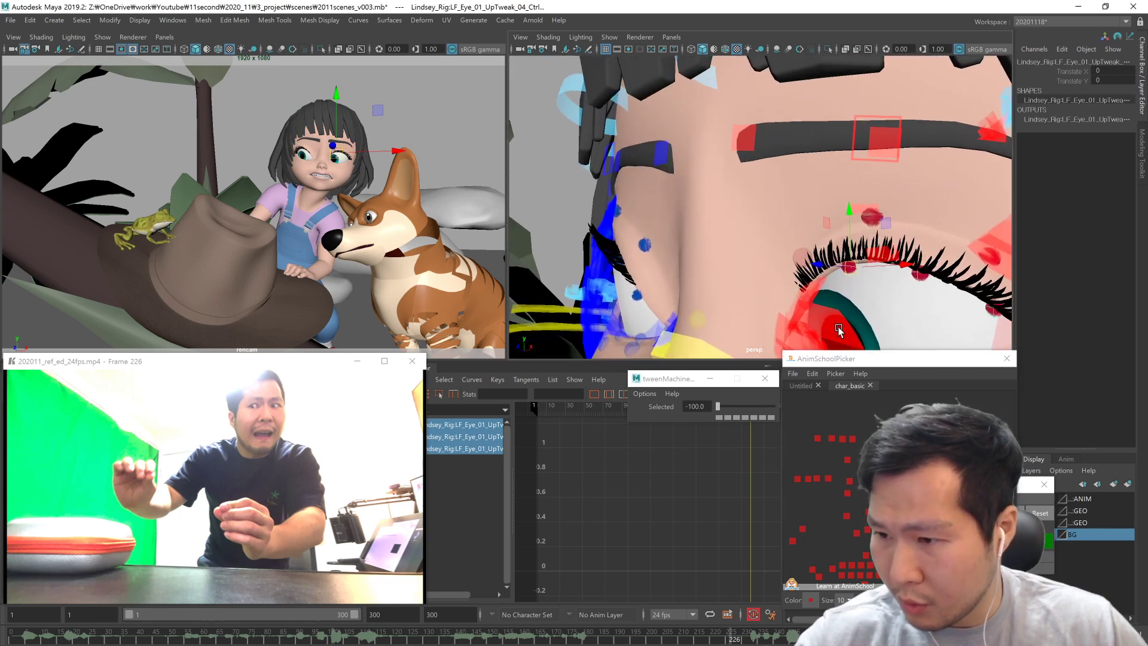
alt+middle_drag(837, 324, 842, 261)
click(812, 293)
drag(810, 256, 769, 286)
click(819, 264)
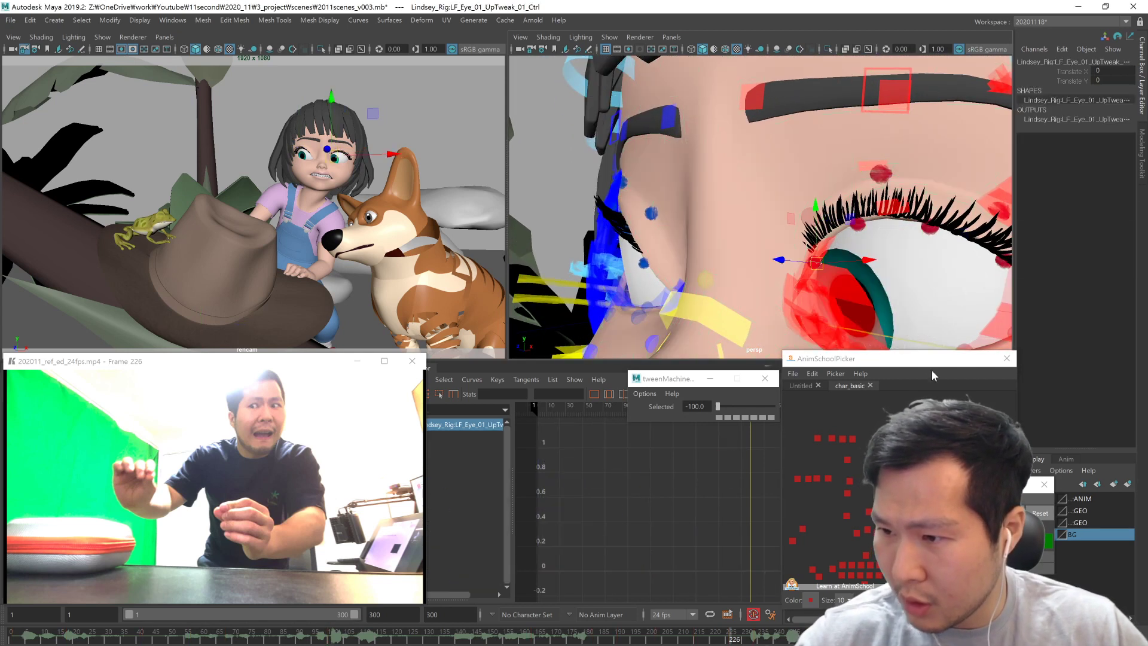
click(887, 361)
key(alt+d)
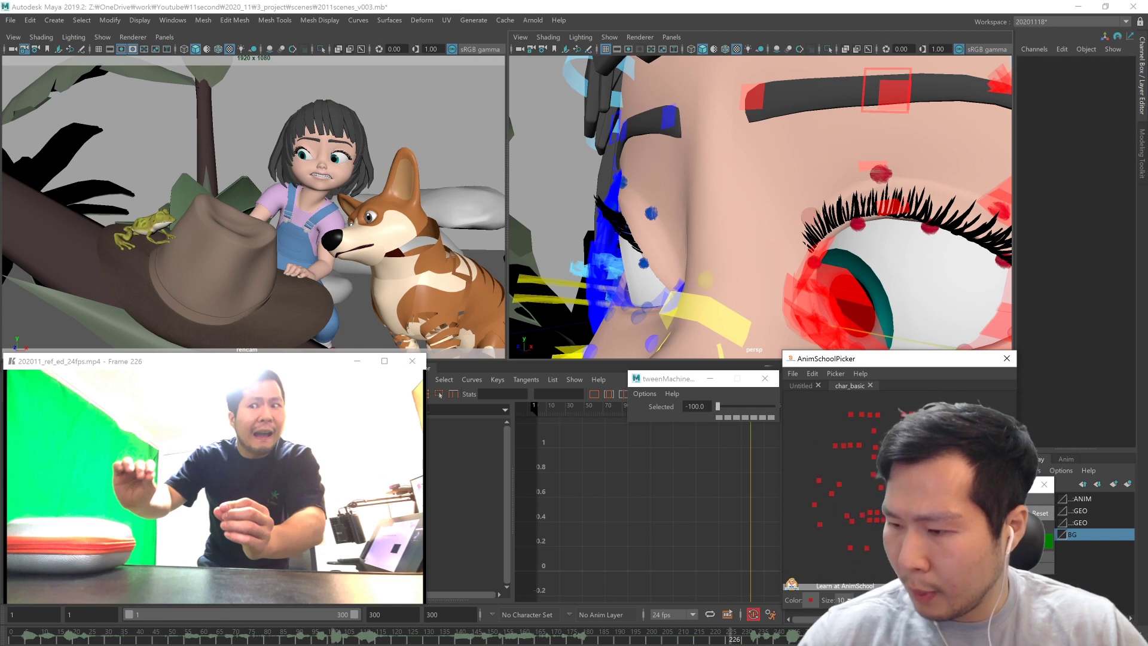
Step: Select all of the girl's controls, including the new upper eyelid tweaks, and key them at frame 234
drag(992, 568, 798, 402)
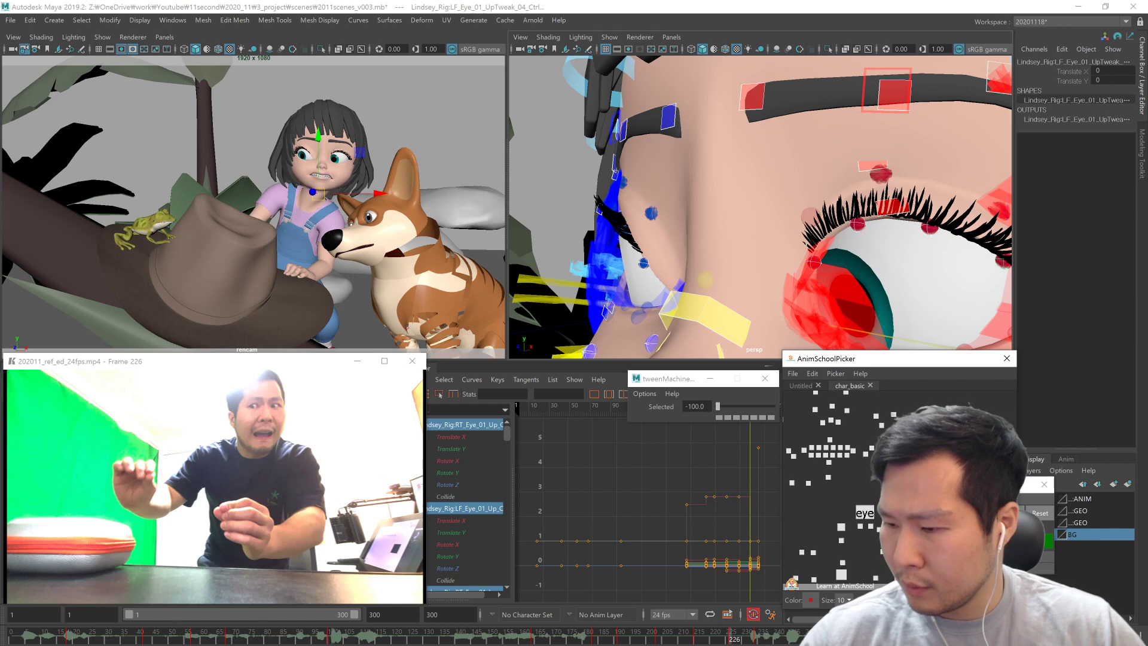
key(ctrl+a)
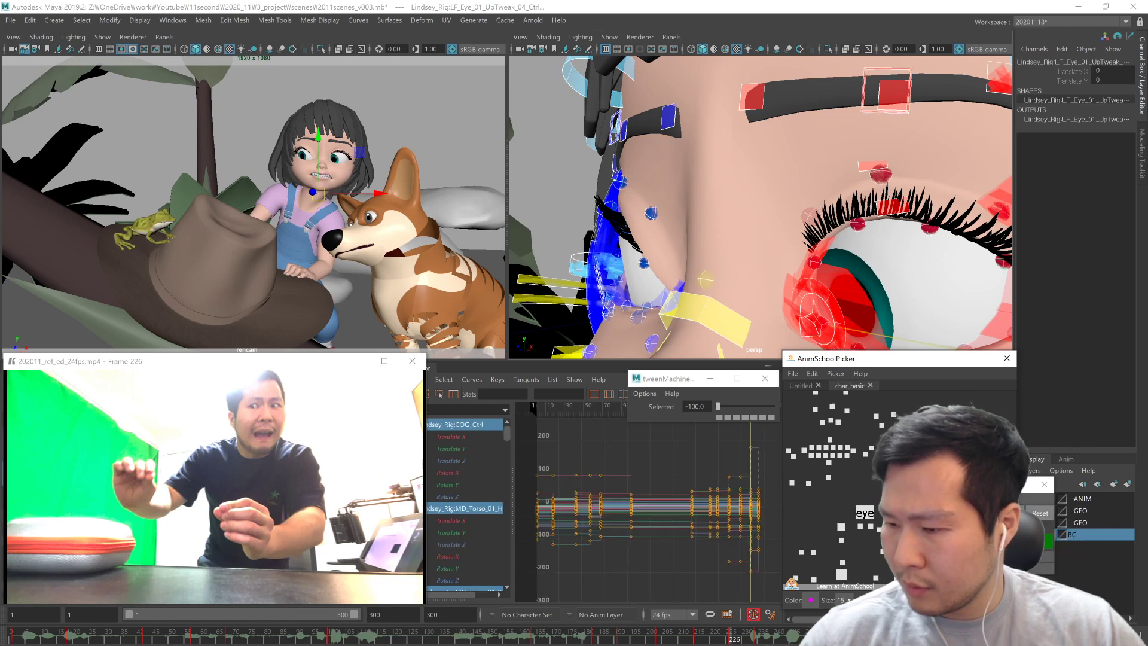
key(Escape)
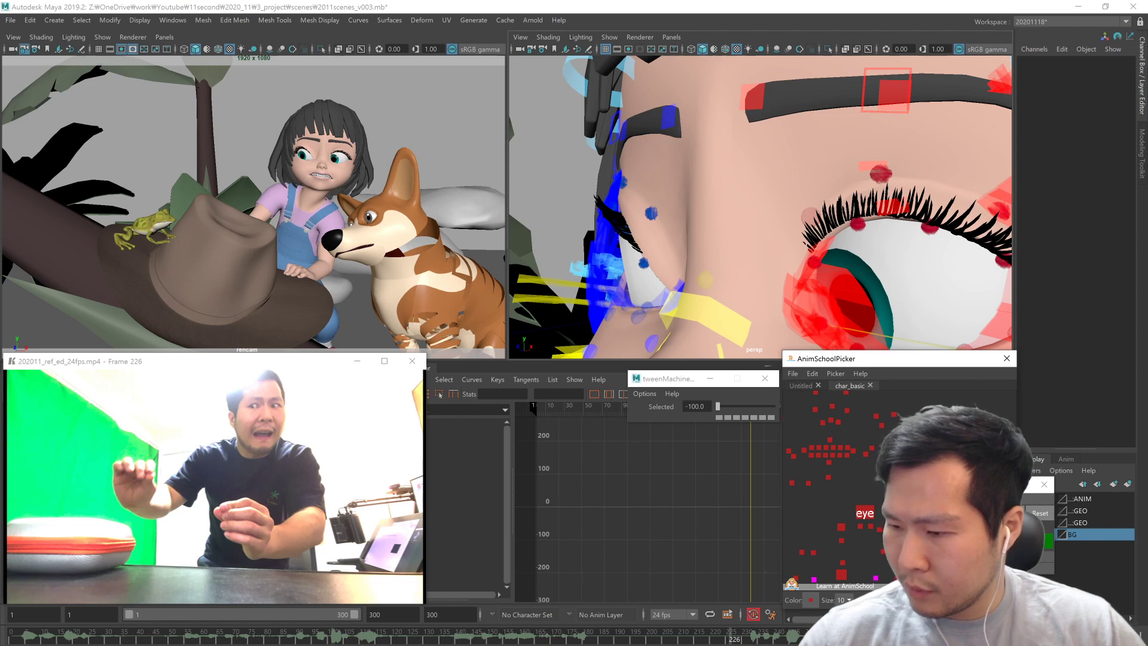
key(ctrl+z)
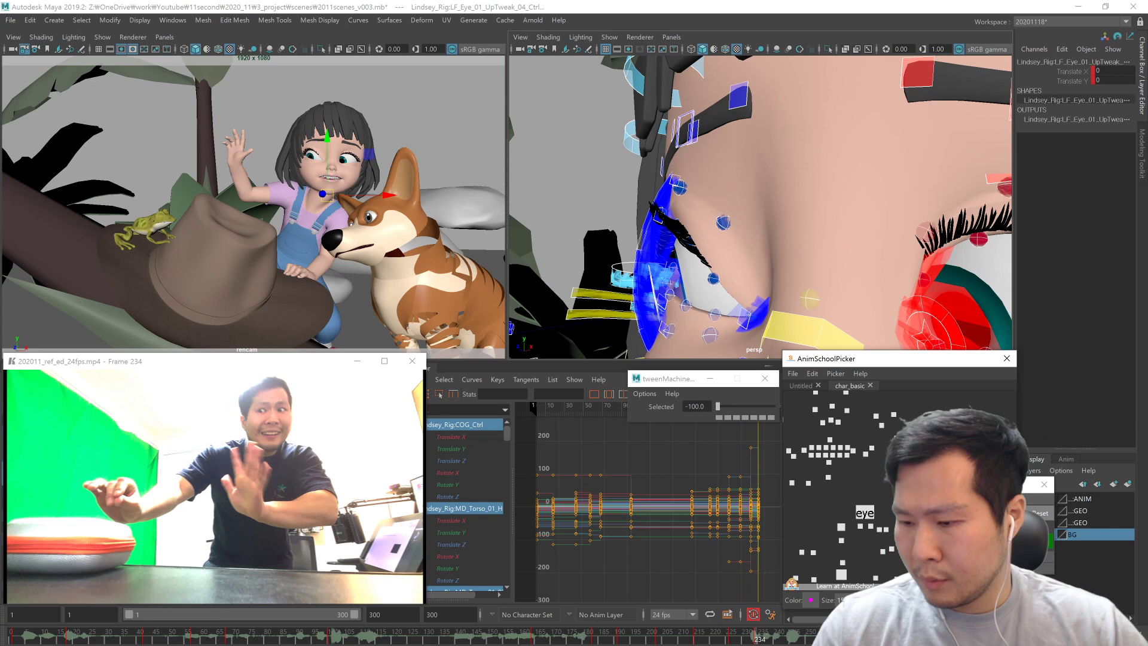
Step: Shift the right upper eyelid's inner tweak controls at frame 226 to open that corner of the eye
drag(858, 433, 834, 448)
middle_drag(388, 236, 397, 238)
click(933, 306)
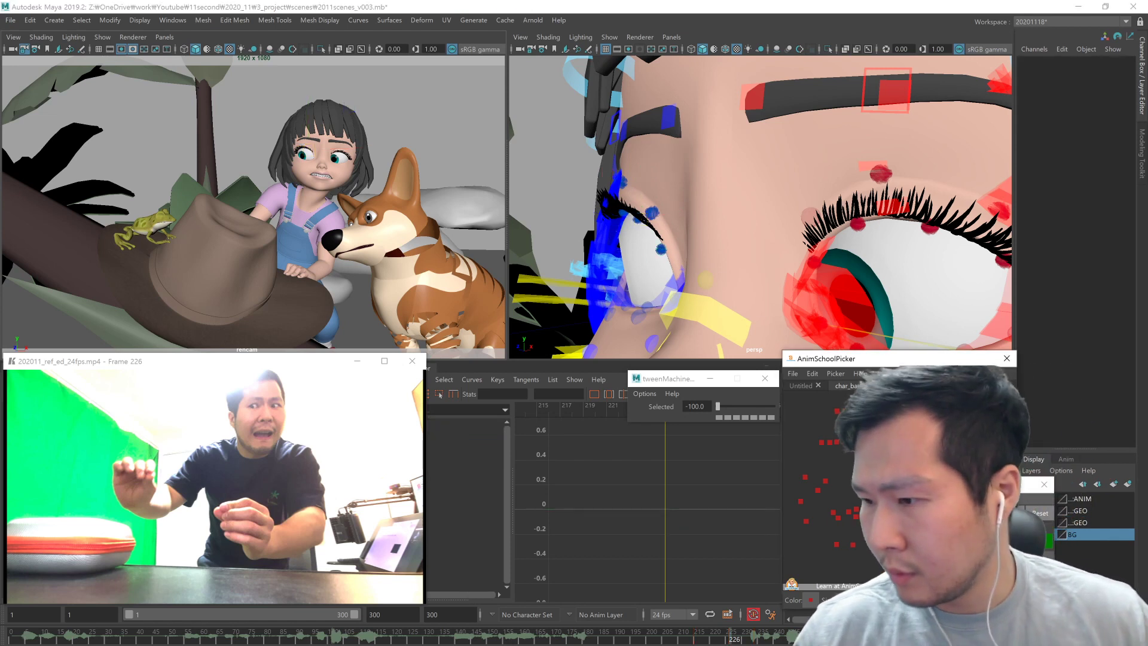
Step: Shift the left upper eyelid's second tweak control to about -0.017, 0.046 and its fourth one to about -0.011, -0.032
alt+middle_drag(933, 306, 835, 303)
alt+drag(836, 302, 855, 302)
alt+middle_drag(856, 303, 847, 299)
drag(897, 427, 927, 448)
mouse_move(824, 299)
middle_down()
mouse_move(810, 261)
mouse_move(816, 285)
middle_up()
key(ctrl+z)
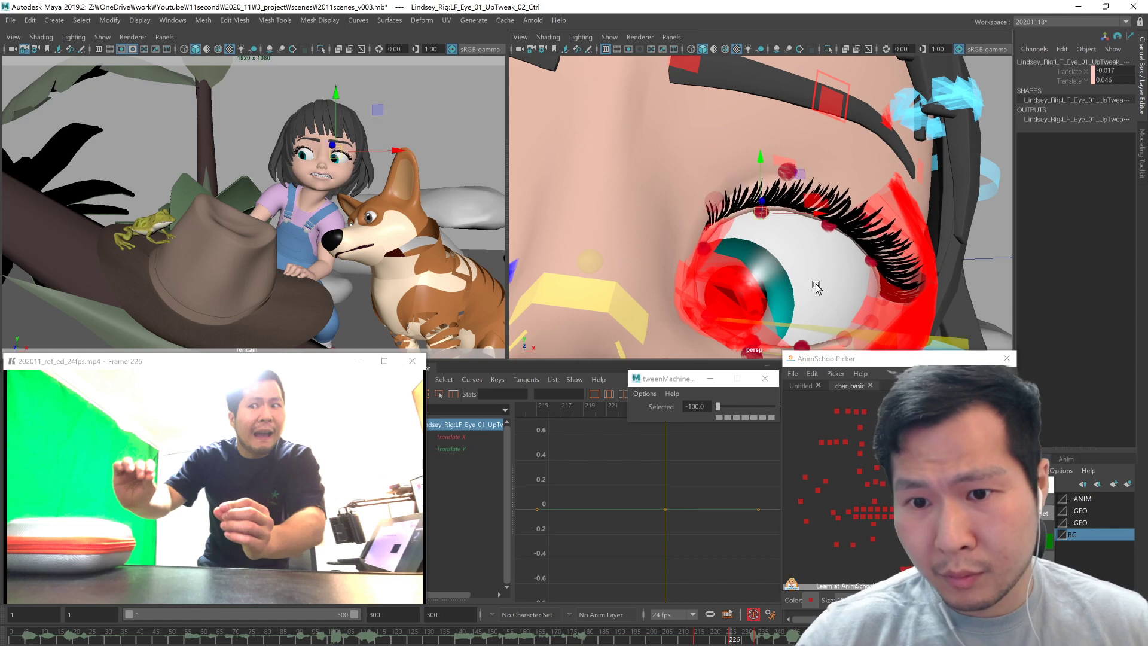
middle_drag(891, 316, 898, 326)
alt+right_drag(878, 308, 834, 281)
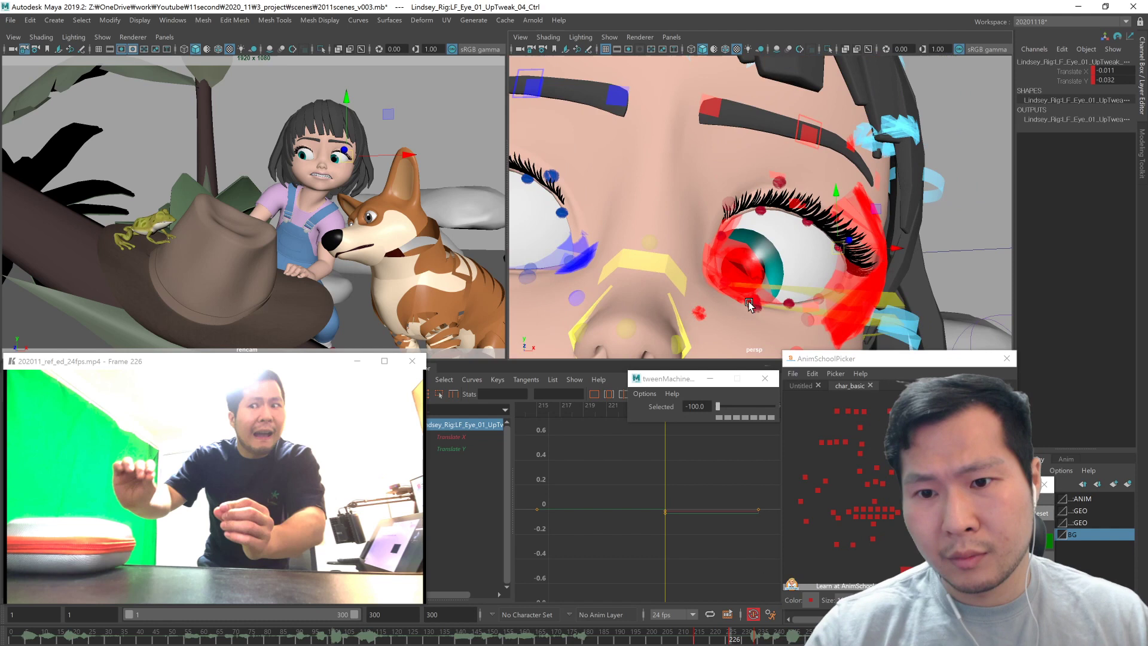
Step: Lower both lower eyelid controls at frame 226, with the left one at about -0.006, -0.066
alt+middle_drag(834, 281, 812, 300)
alt+right_drag(812, 300, 726, 308)
alt+middle_drag(725, 307, 756, 308)
drag(898, 459, 853, 449)
drag(688, 178, 690, 188)
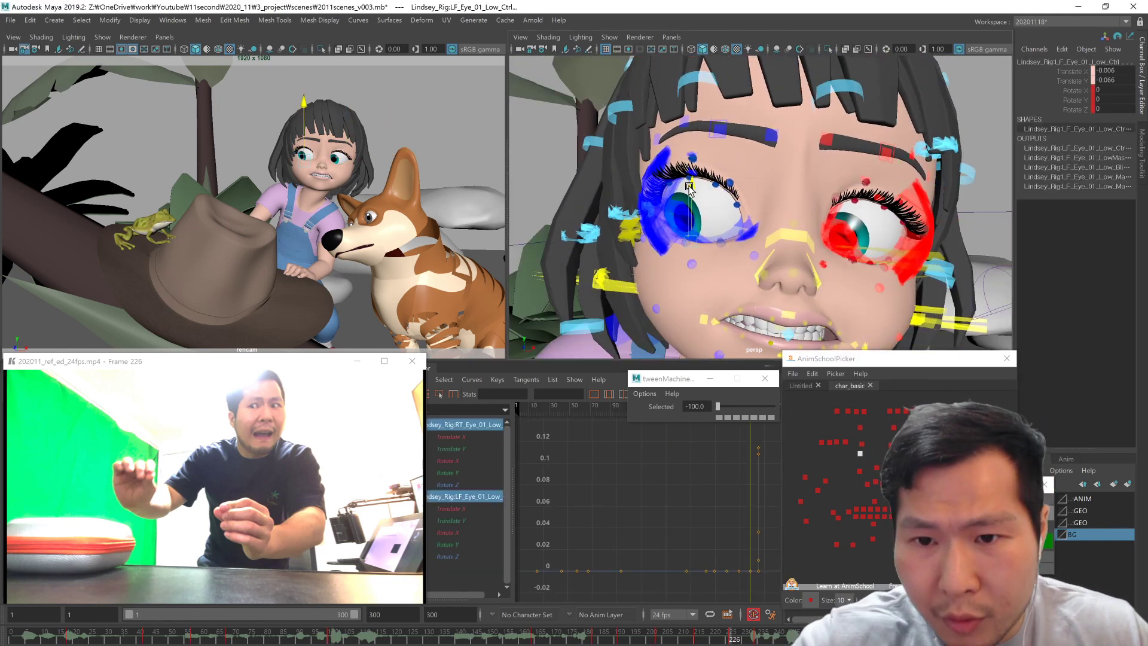
Step: Add character picker buttons for the second shape controls of both lower eyelids
alt+drag(694, 294, 879, 291)
click(883, 286)
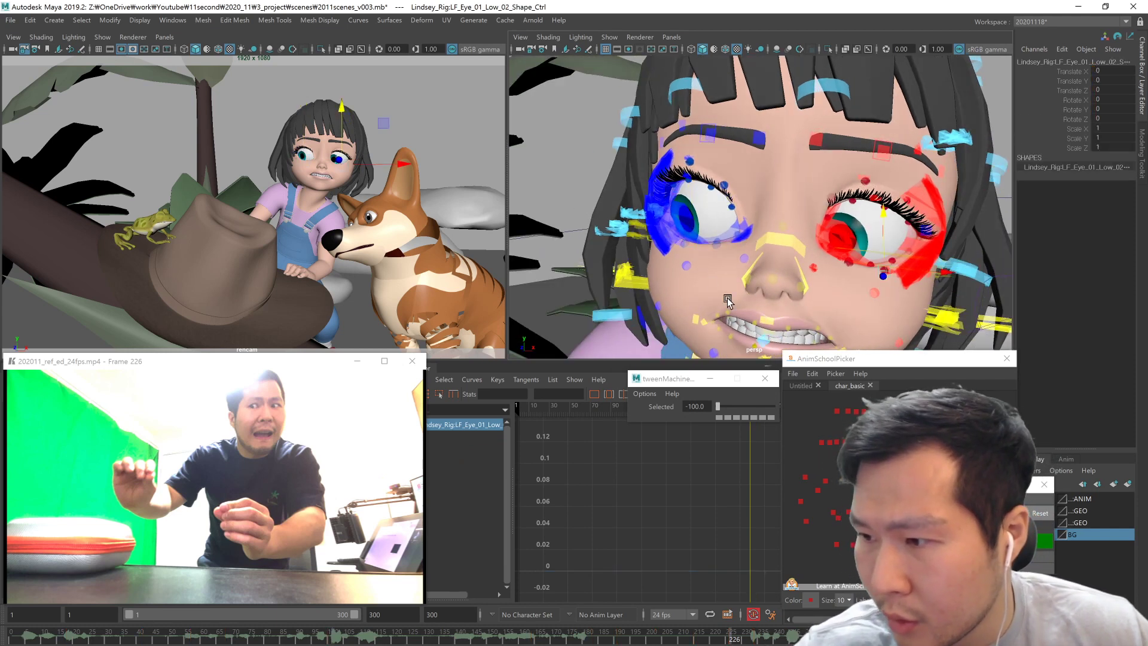
click(858, 312)
alt+drag(673, 304, 724, 314)
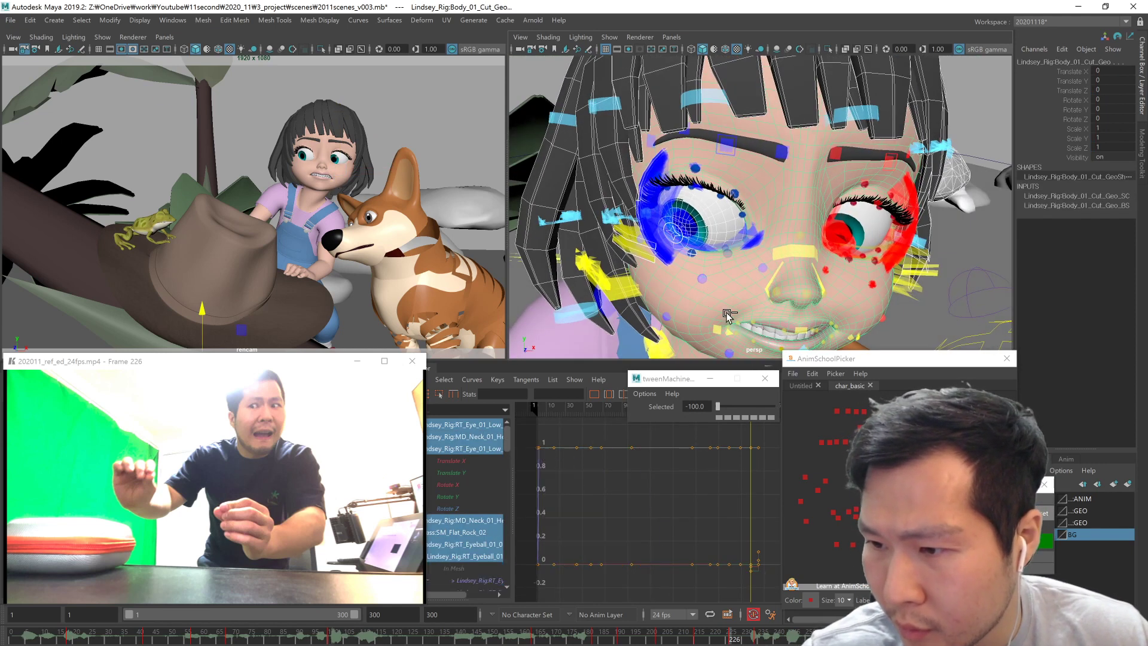
click(694, 257)
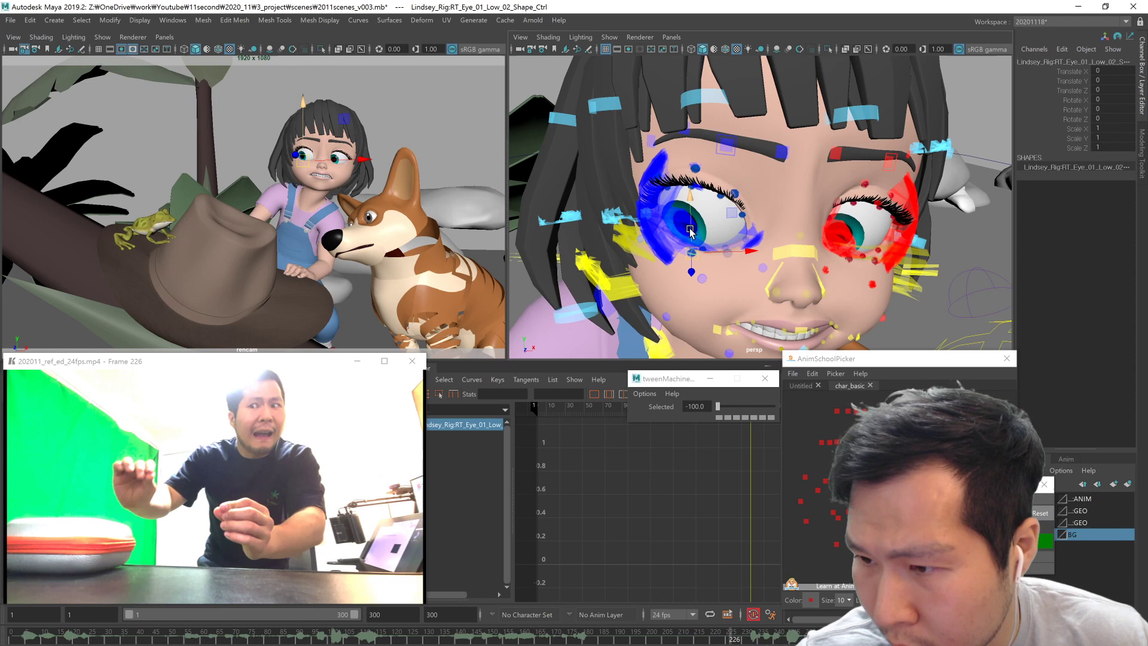
alt+drag(823, 317, 817, 297)
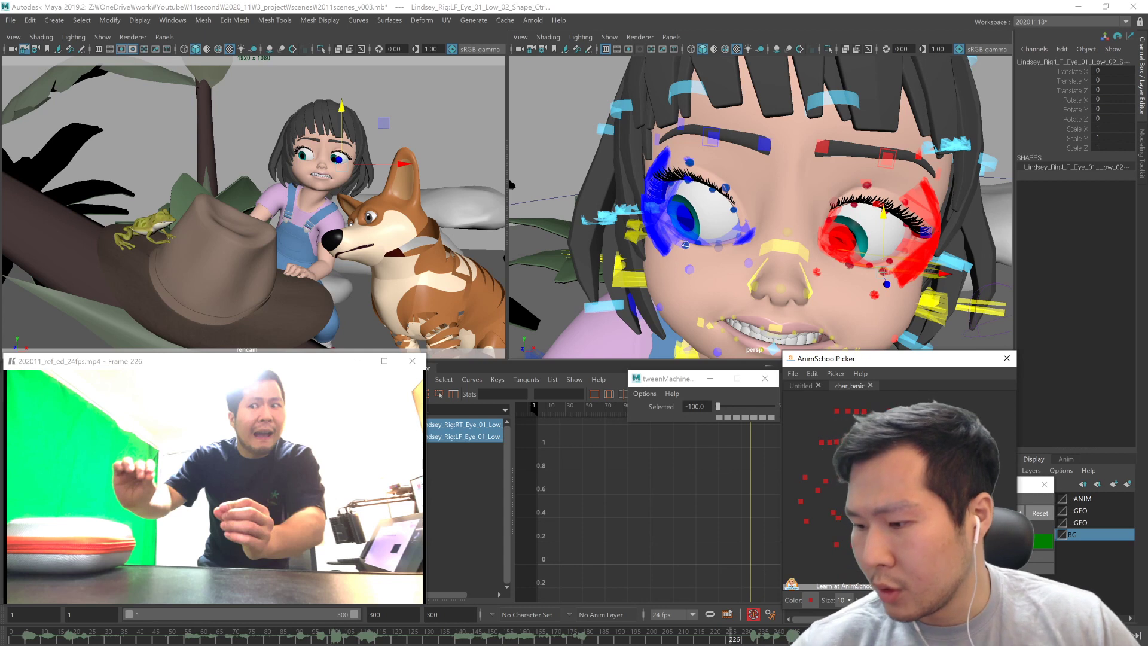
Step: Key all of the girl's facial controls at frame 226 and step through the neighbouring keyed poses
drag(981, 562, 762, 340)
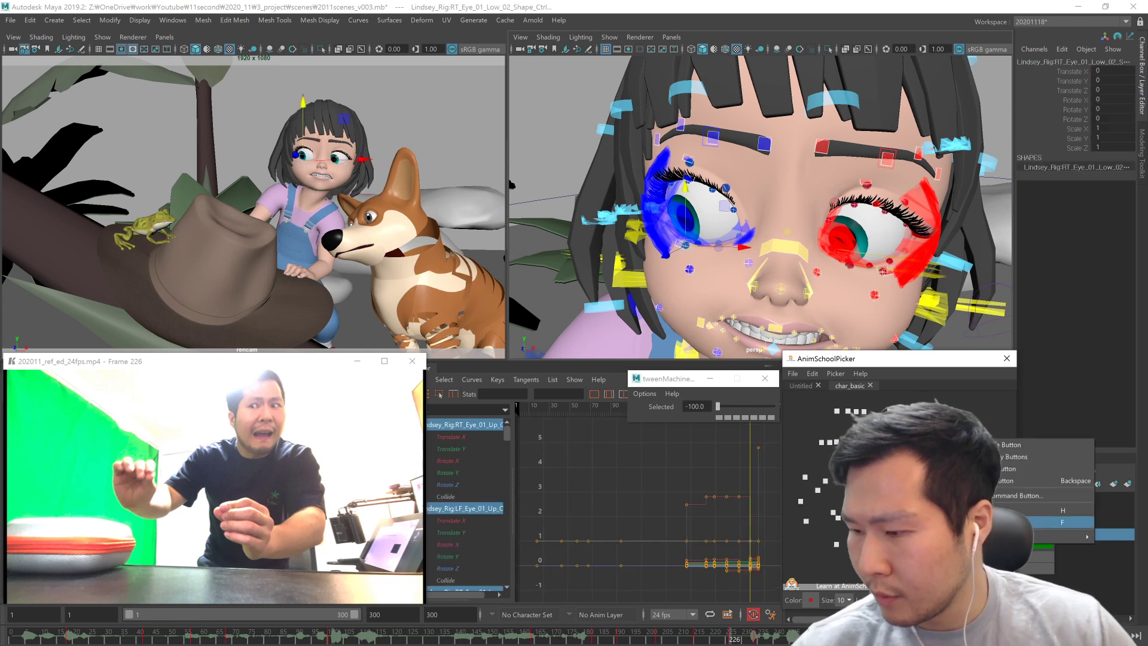
key(s)
key(comma)
key(comma)
key(comma)
key(comma)
key(period)
key(period)
key(period)
key(period)
key(period)
key(comma)
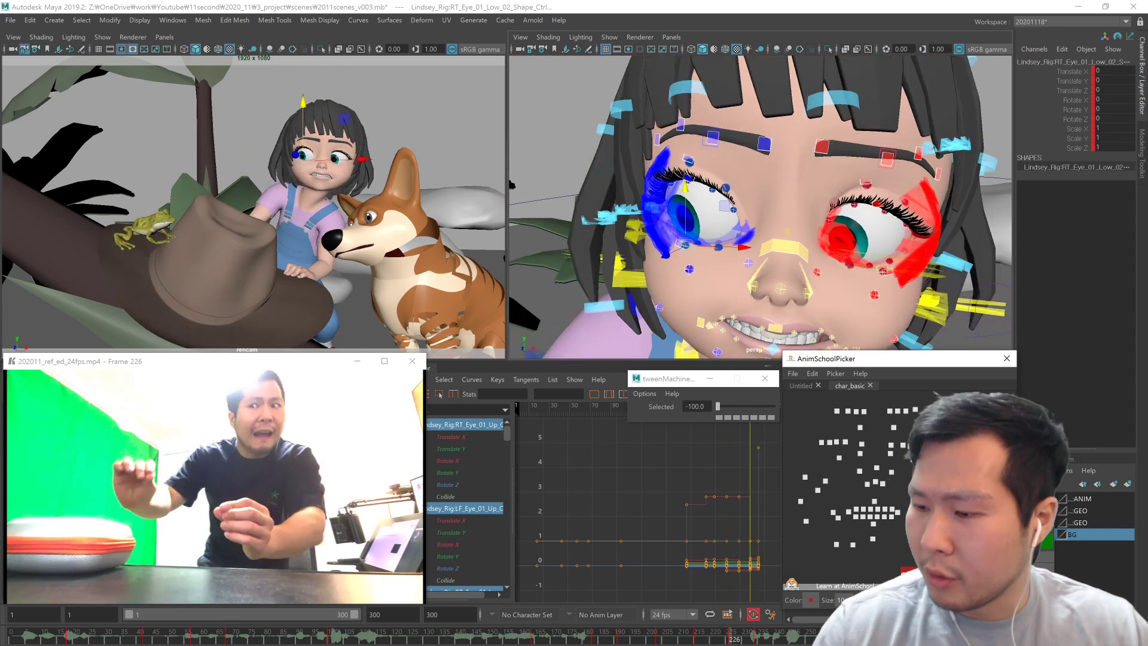
Step: Lower the second shape controls of both lower eyelids, with the right one at about 0.027, -0.135, -0.017
click(913, 459)
shift+click(839, 458)
drag(683, 190, 685, 206)
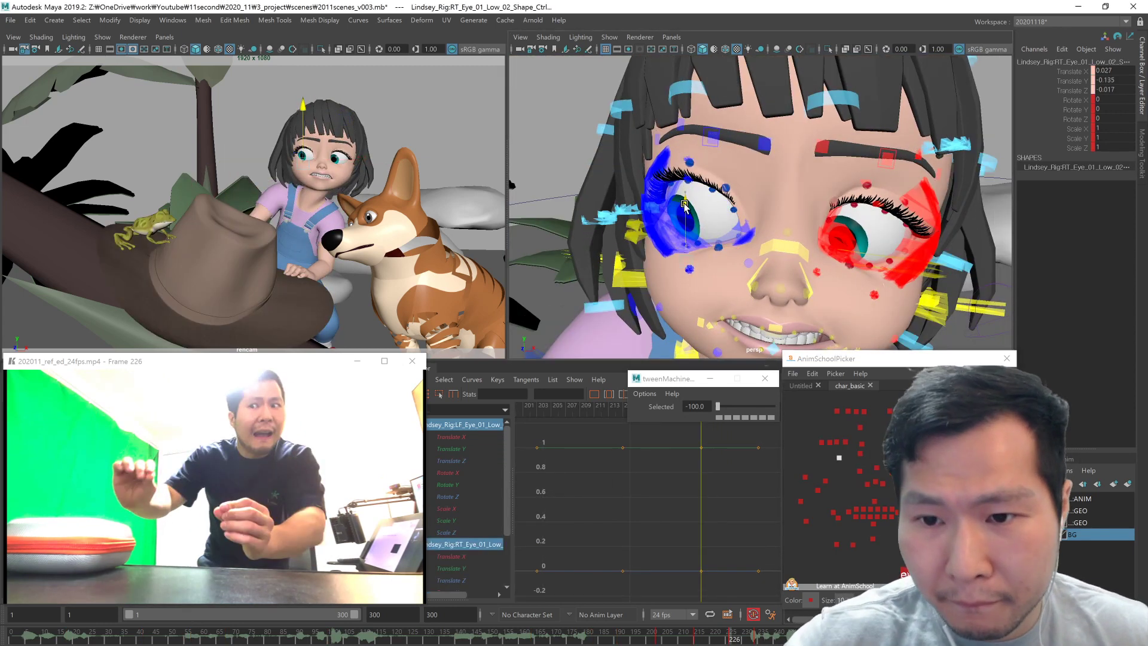
Step: Add character picker buttons for the first shape controls of both lower eyelids
click(721, 250)
alt+drag(748, 266, 815, 330)
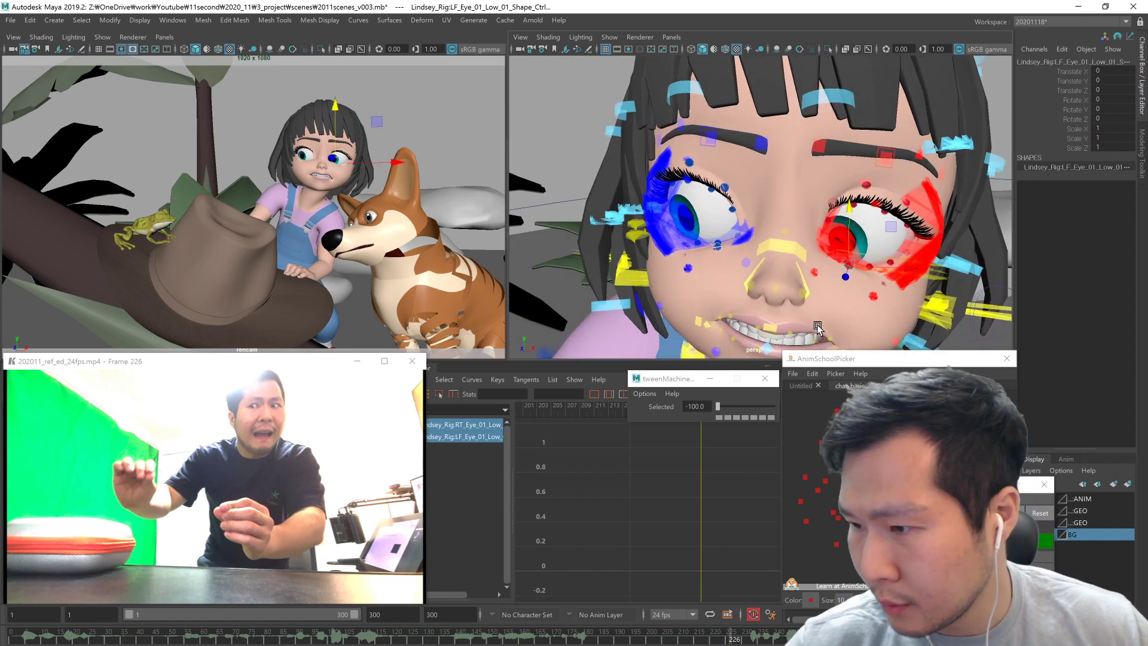
key(ctrl+z)
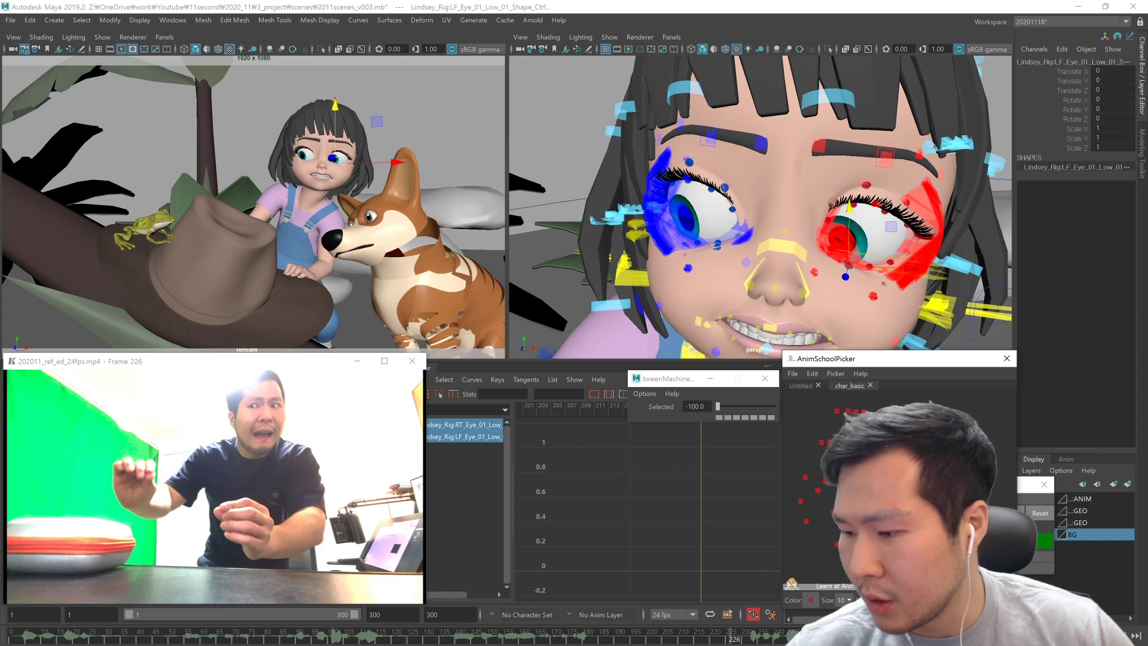
key(ctrl+a)
right_click(956, 437)
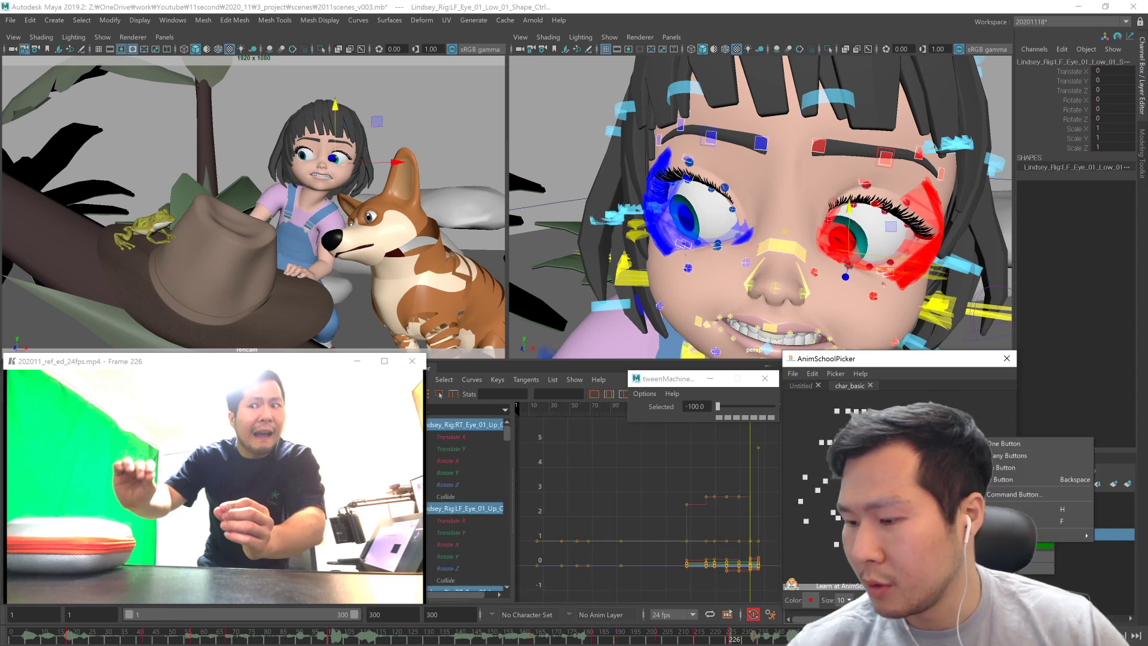
Step: Key the first shape controls of both lower eyelids at frame 226
click(848, 265)
shift+click(717, 245)
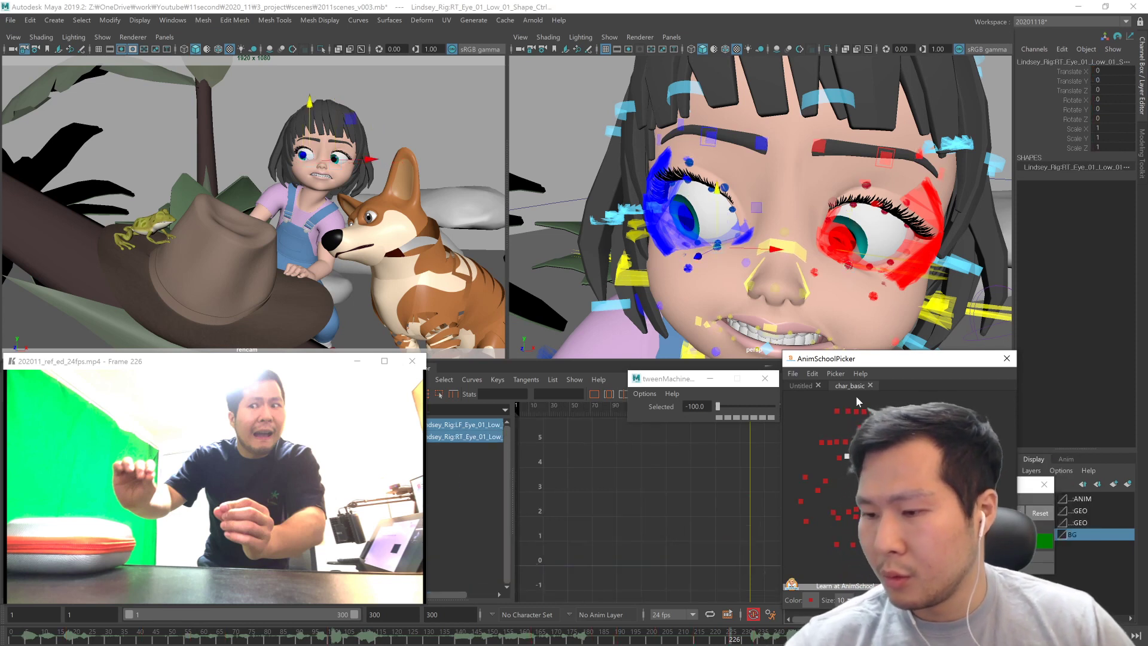
key(s)
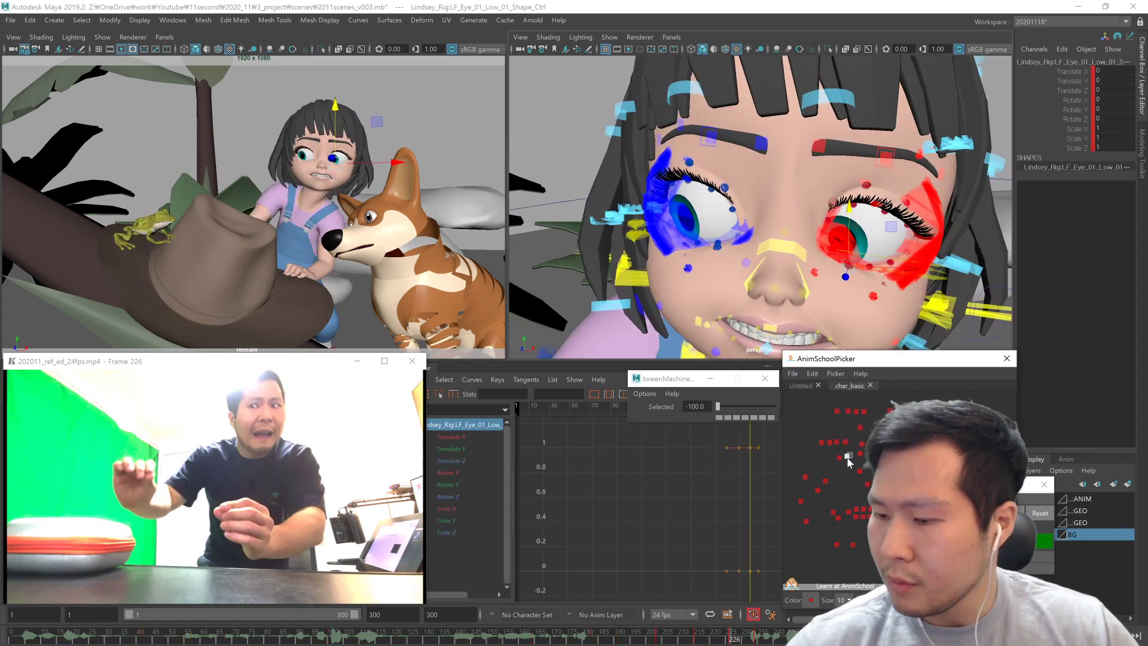
Step: Lower both lower eyelids' first shape controls at frame 226, with the right one at about -0.016, -0.082, -0.011
click(716, 198)
drag(716, 198, 717, 204)
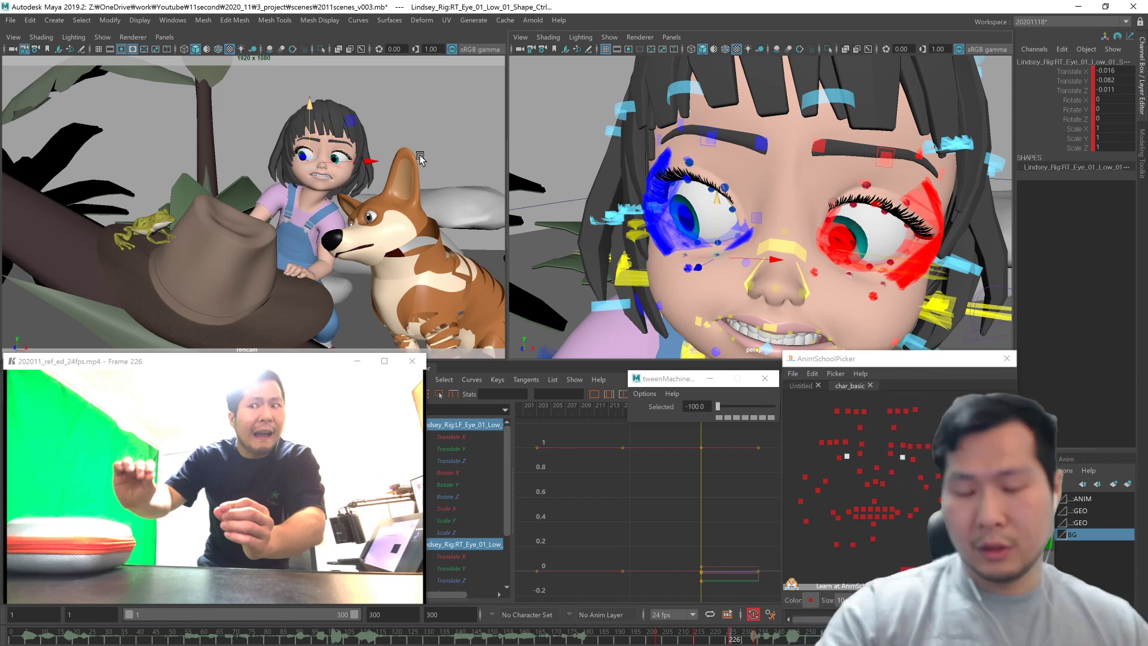
key(.)
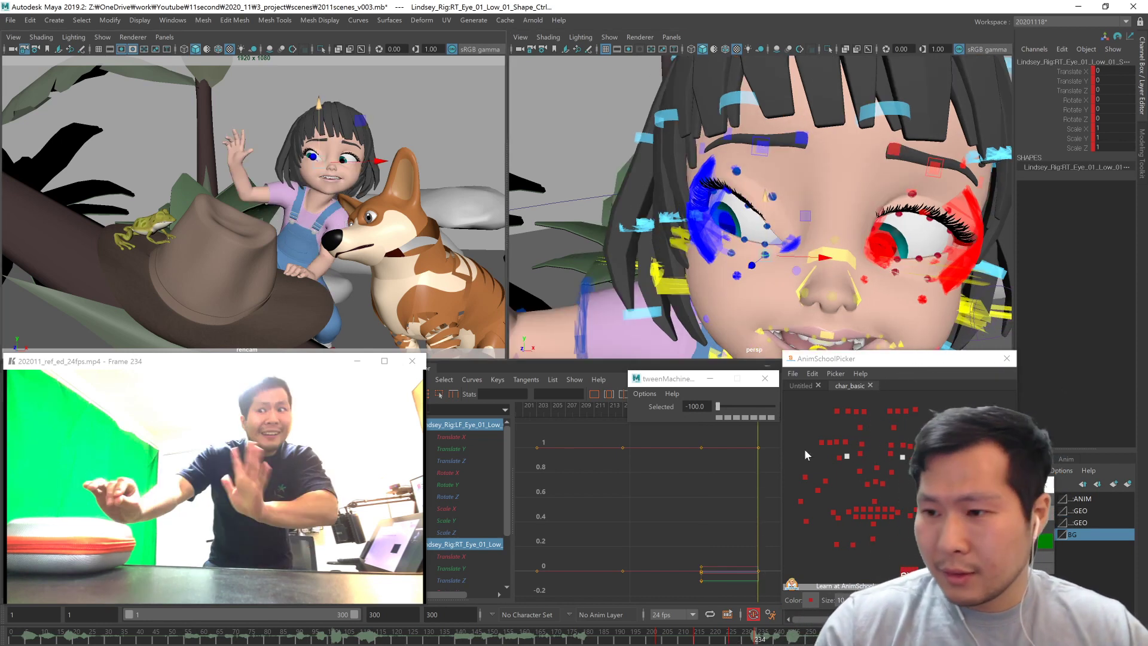
Step: Select both eyes' upper lid tweak and lower lid shape controls at frame 234 and highlight their translate and rotate channels
drag(897, 465, 916, 452)
mouse_move(854, 451)
shift+mouse_down()
mouse_move(833, 460)
mouse_move(850, 437)
shift+mouse_up()
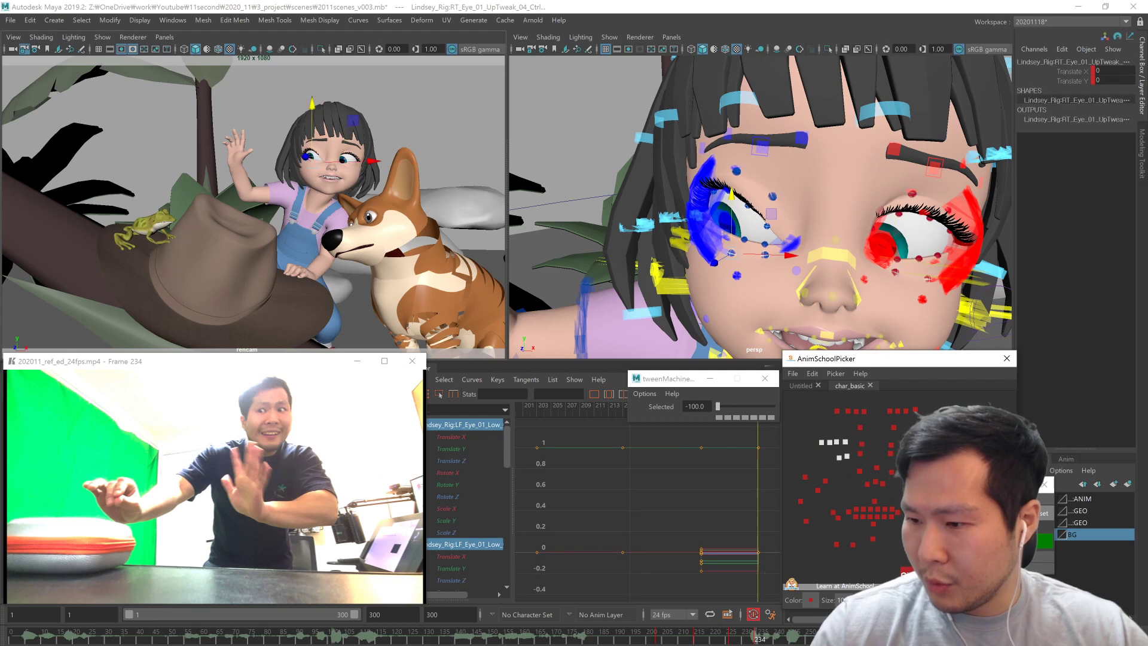
drag(1103, 70, 1104, 81)
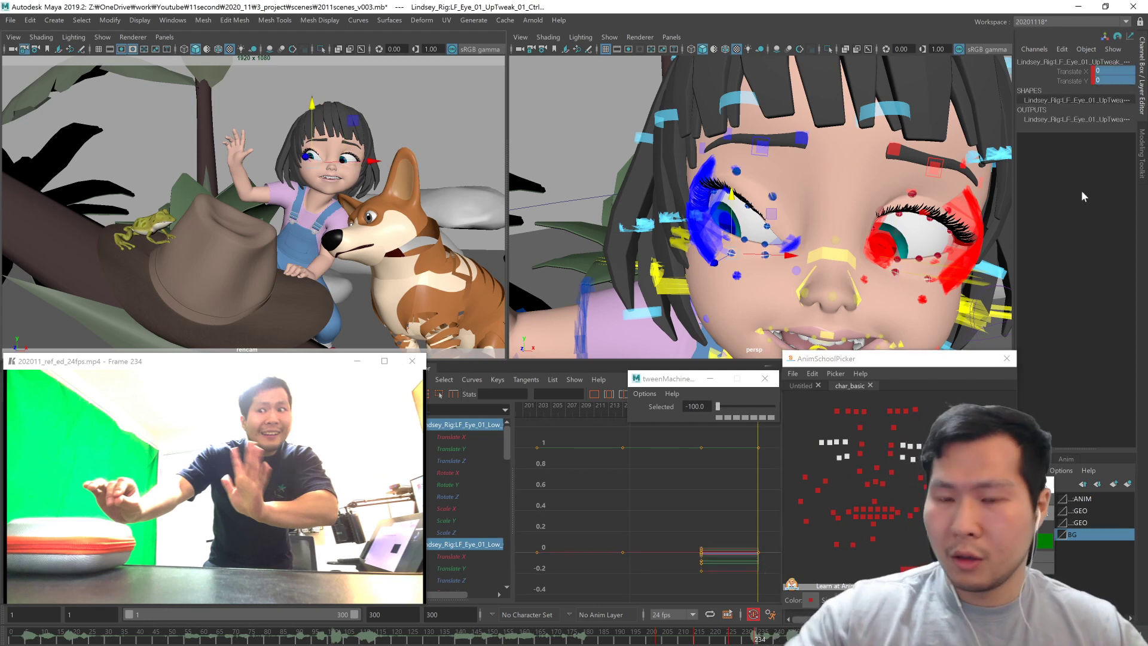
click(840, 457)
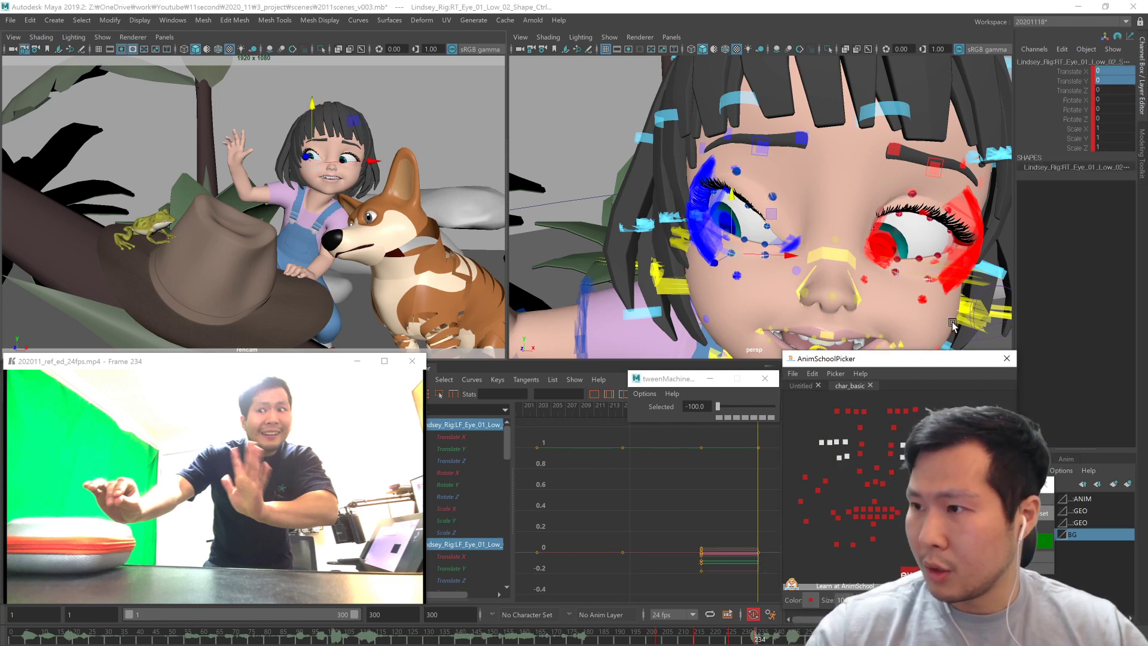
drag(1116, 118, 1116, 70)
alt+drag(784, 299, 805, 329)
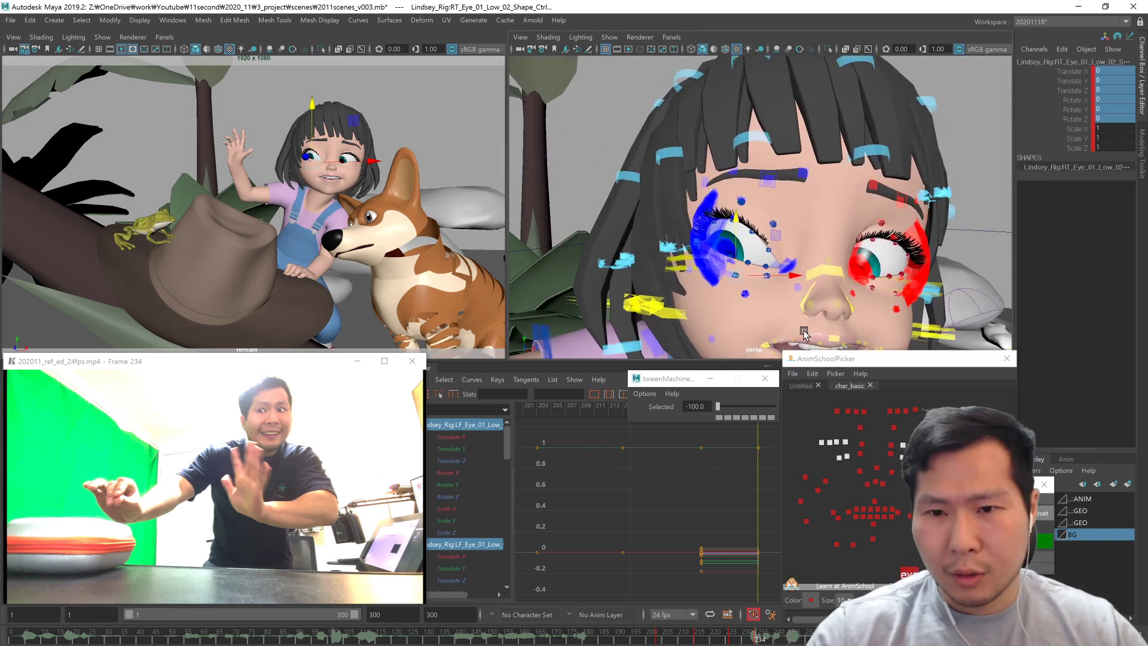
alt+right_drag(804, 329, 869, 335)
alt+middle_drag(869, 336, 877, 330)
click(850, 481)
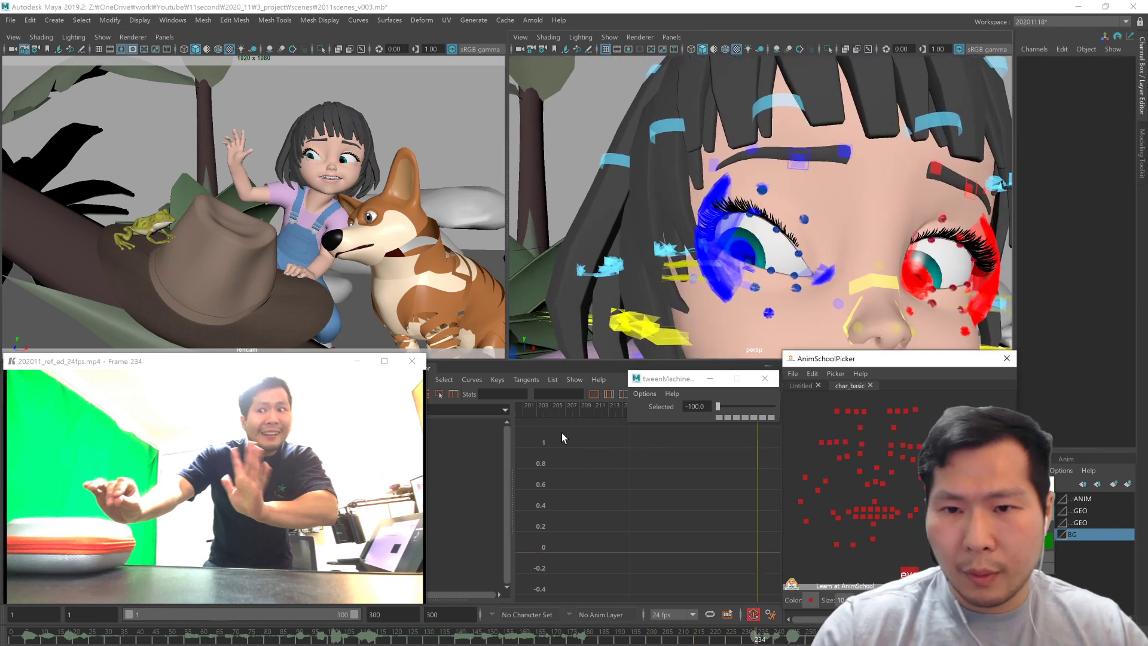
Step: Hide the manipulators in the render camera view and compare the pose at frame 234 with its neighbouring keyed pose
click(102, 37)
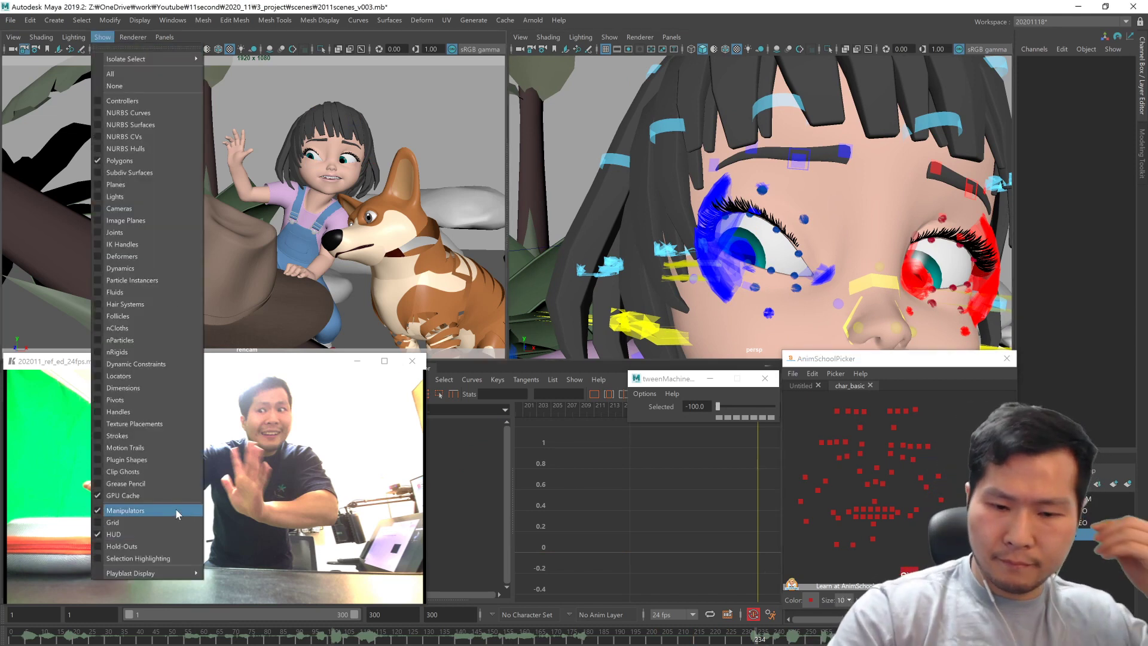
click(177, 512)
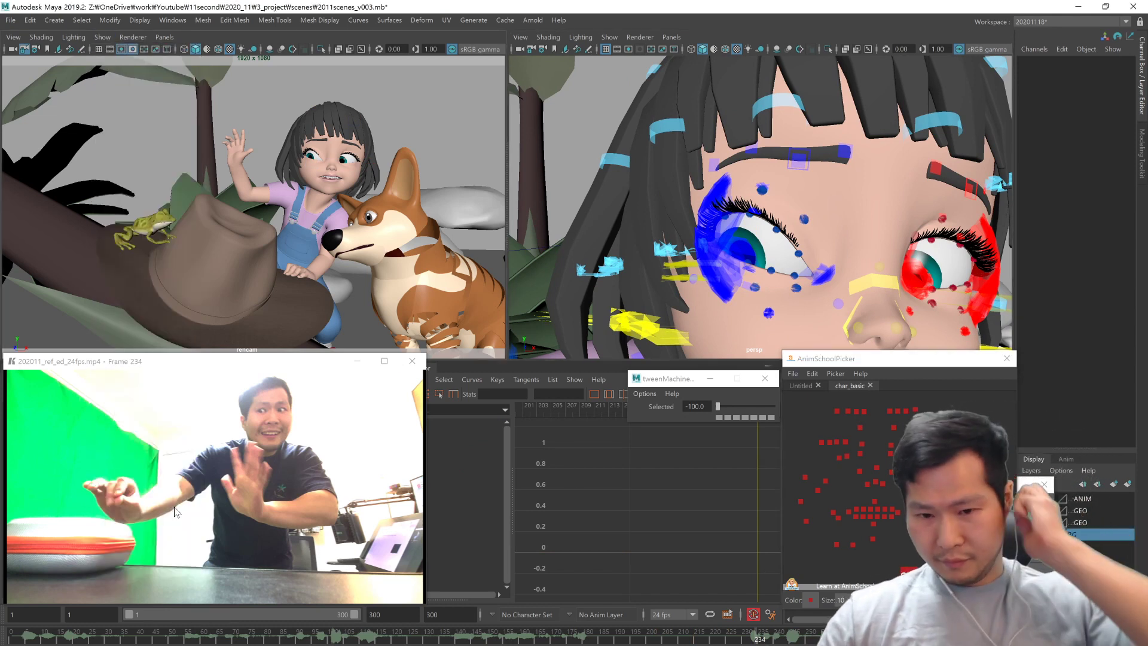
mouse_move(753, 639)
mouse_down()
mouse_move(743, 636)
mouse_move(765, 635)
mouse_up()
key(alt+comma)
key(alt+period)
Step: Lower the right eye's lower eyelid control to about 0.018, 0.053 at frame 234 and compare it with the previous key
click(846, 458)
click(846, 457)
click(854, 458)
click(860, 453)
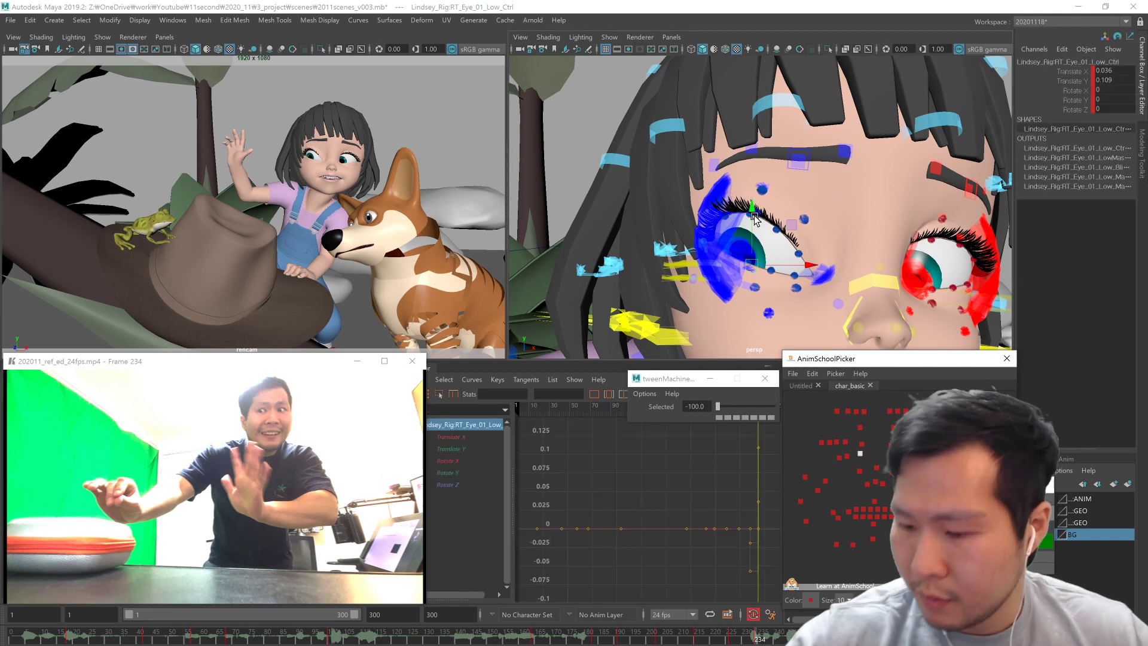
drag(752, 213, 752, 218)
key(comma)
key(period)
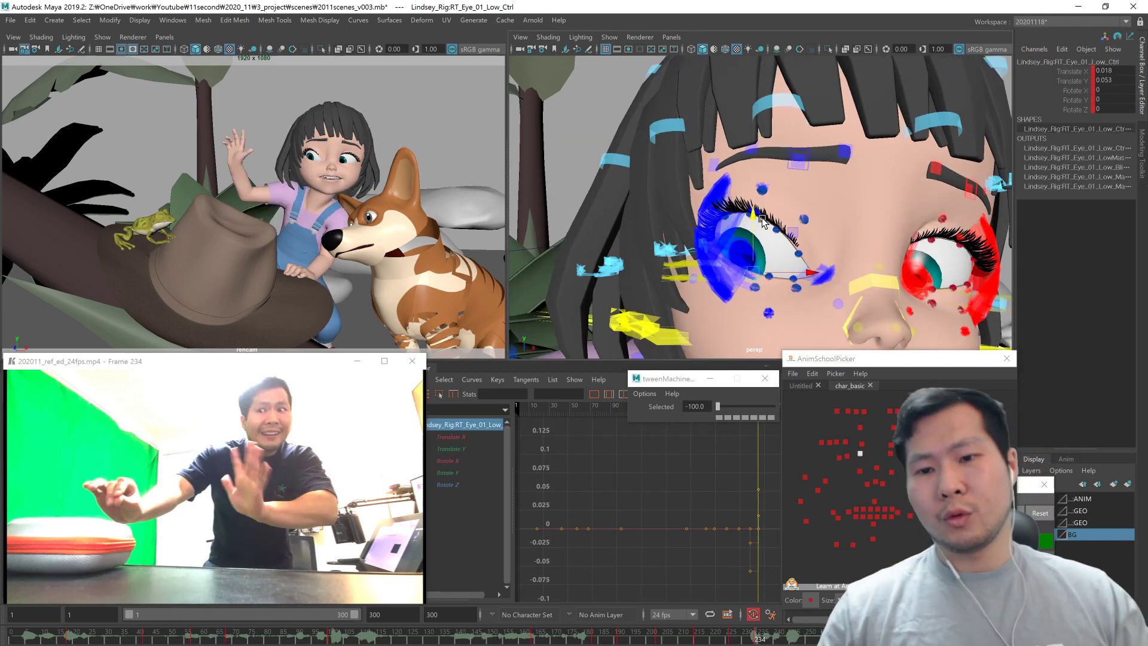
Step: Rotate the upper neck control to about 0.366, -18.922, -16.562 at frame 234 and compare it with the previous key
click(864, 529)
alt+middle_drag(864, 529, 844, 429)
click(866, 487)
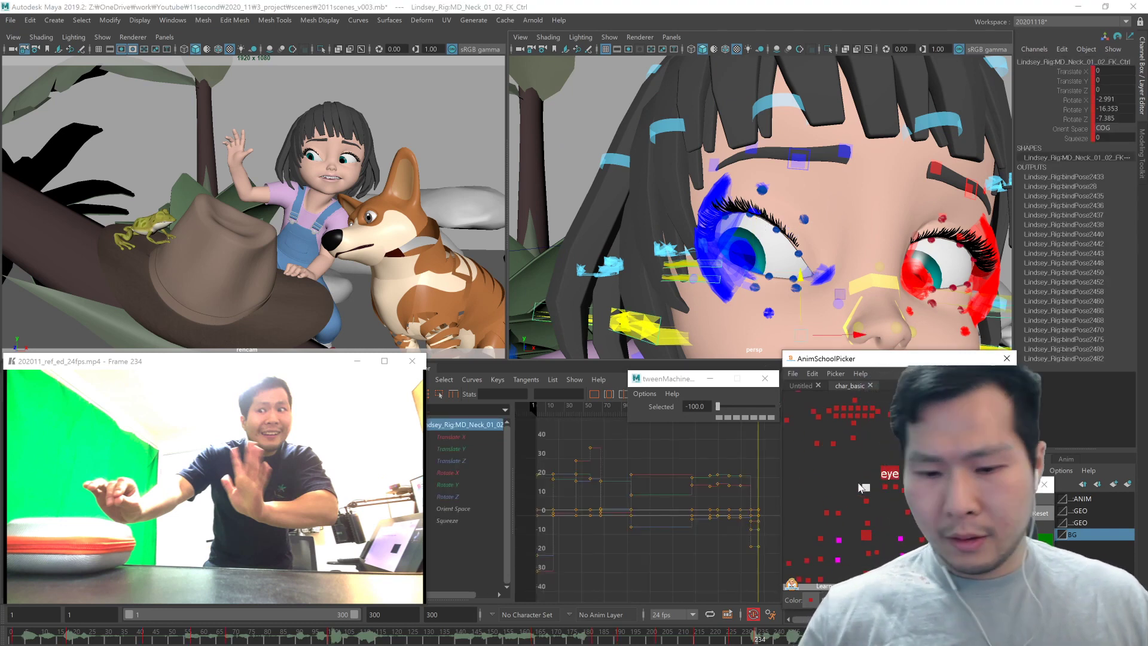
key(e)
alt+right_drag(910, 313, 758, 282)
alt+middle_drag(758, 281, 710, 270)
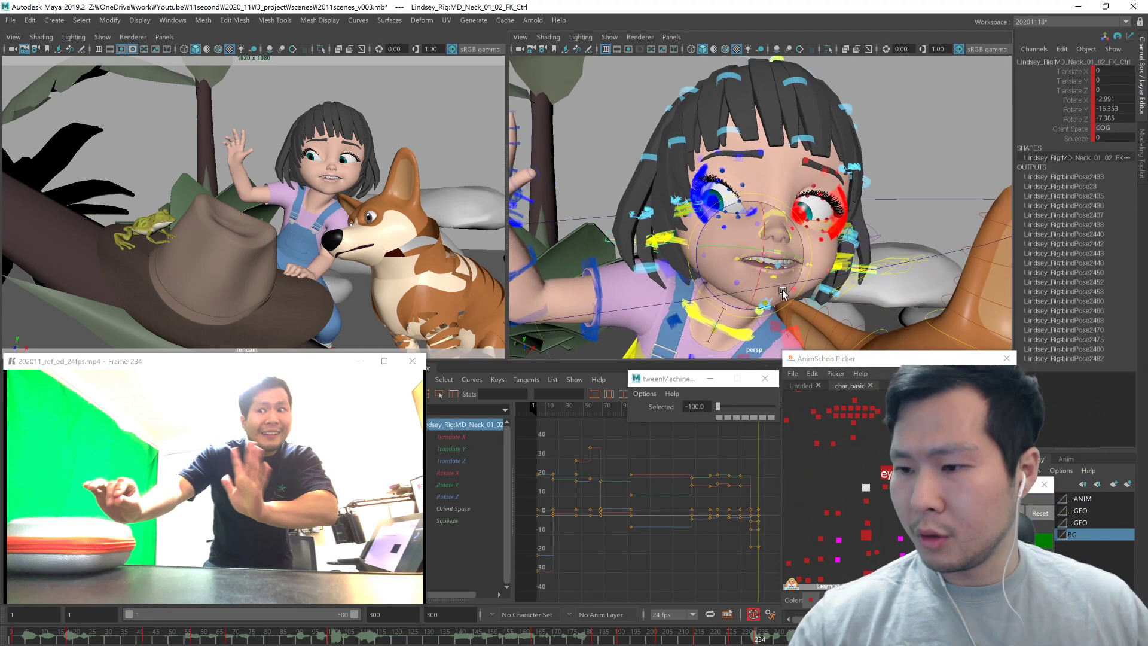
drag(710, 271, 729, 275)
key(ctrl+z)
key(comma)
key(period)
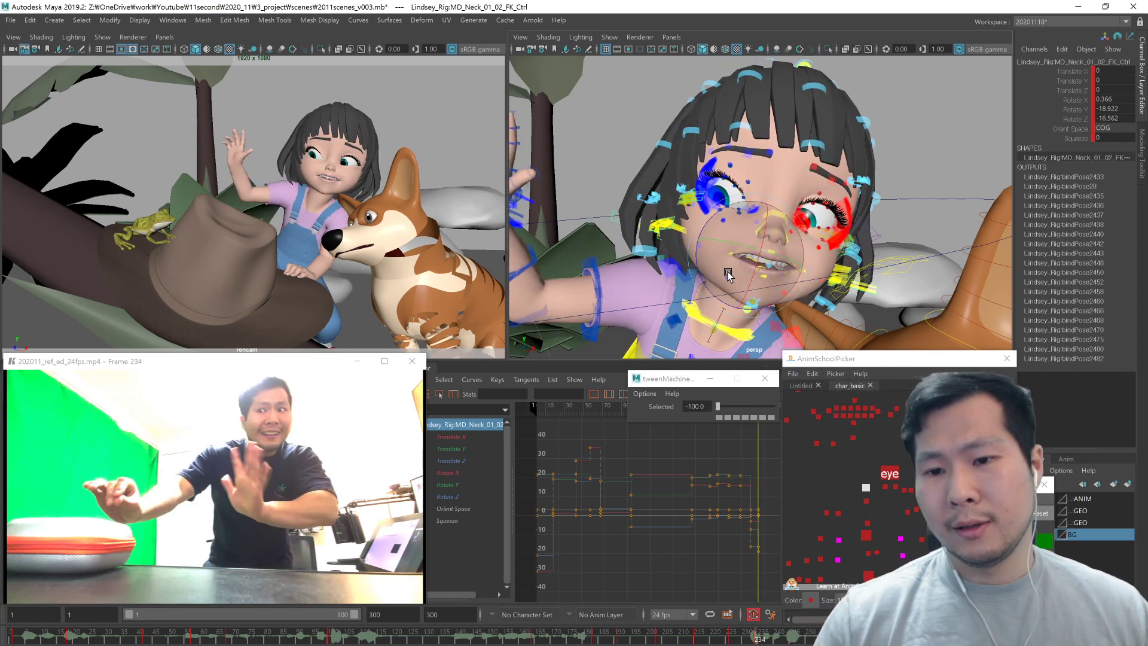
Step: Rotate the lower neck control to about -27.226, 5.96, 4.373 at frame 226
key(comma)
click(866, 501)
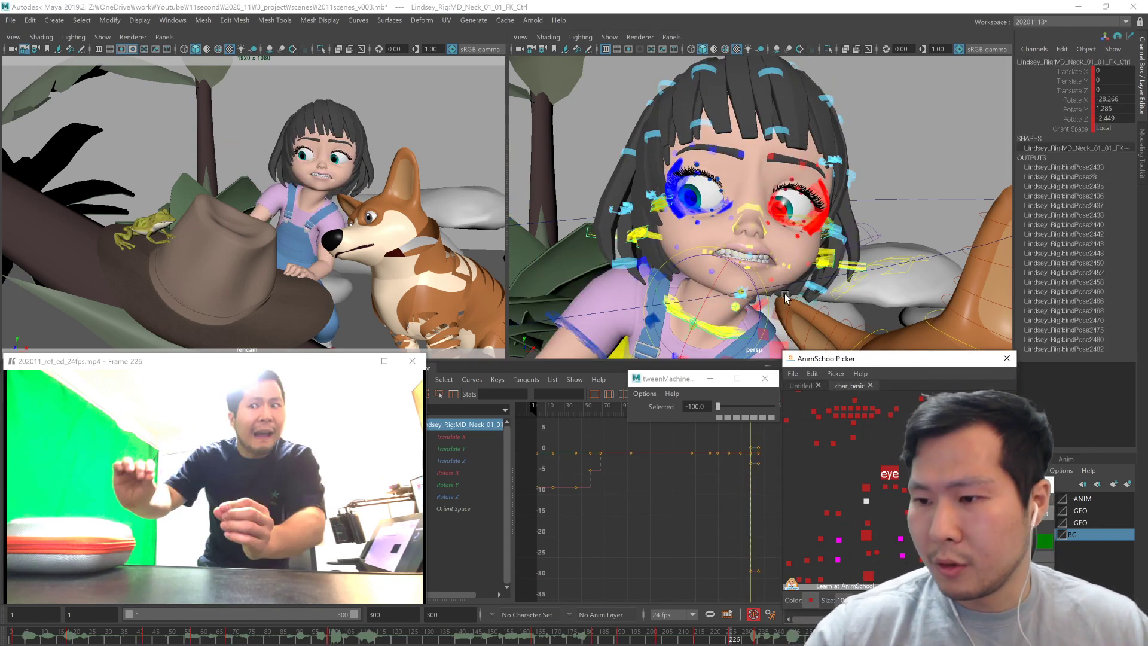
drag(765, 301, 789, 287)
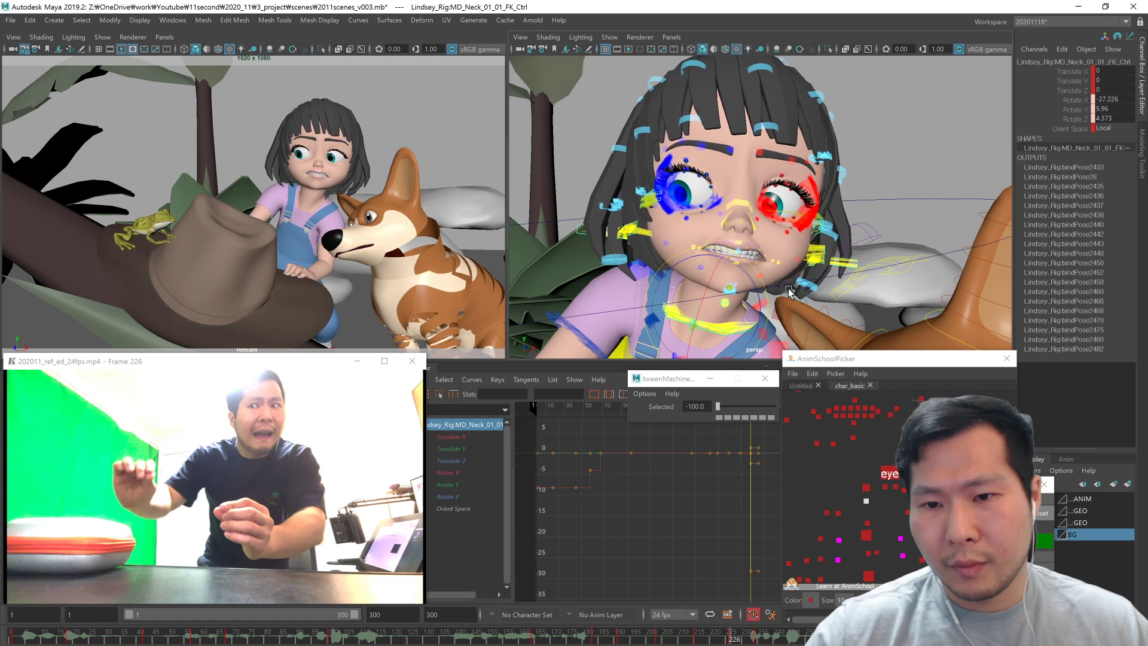
key(period)
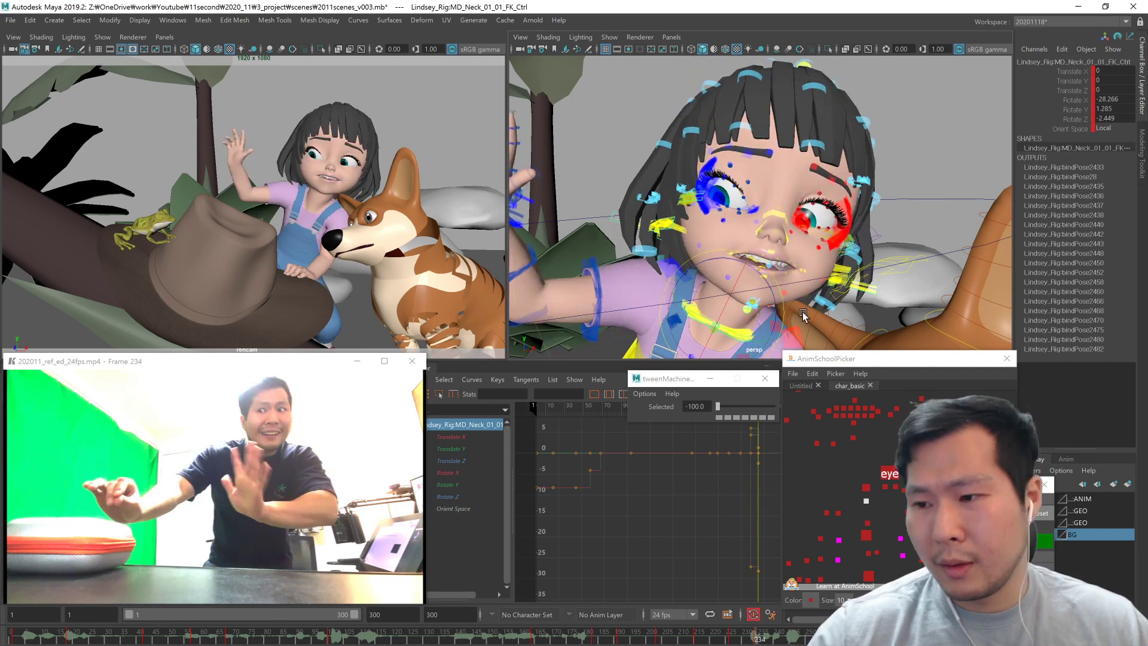
Step: Adjust the upper neck rotation at frame 234 and move the main eye aim control to about -2.27, -4.111, 10.51
click(866, 488)
mouse_move(763, 261)
mouse_down()
mouse_move(767, 274)
mouse_move(742, 266)
mouse_up()
click(890, 474)
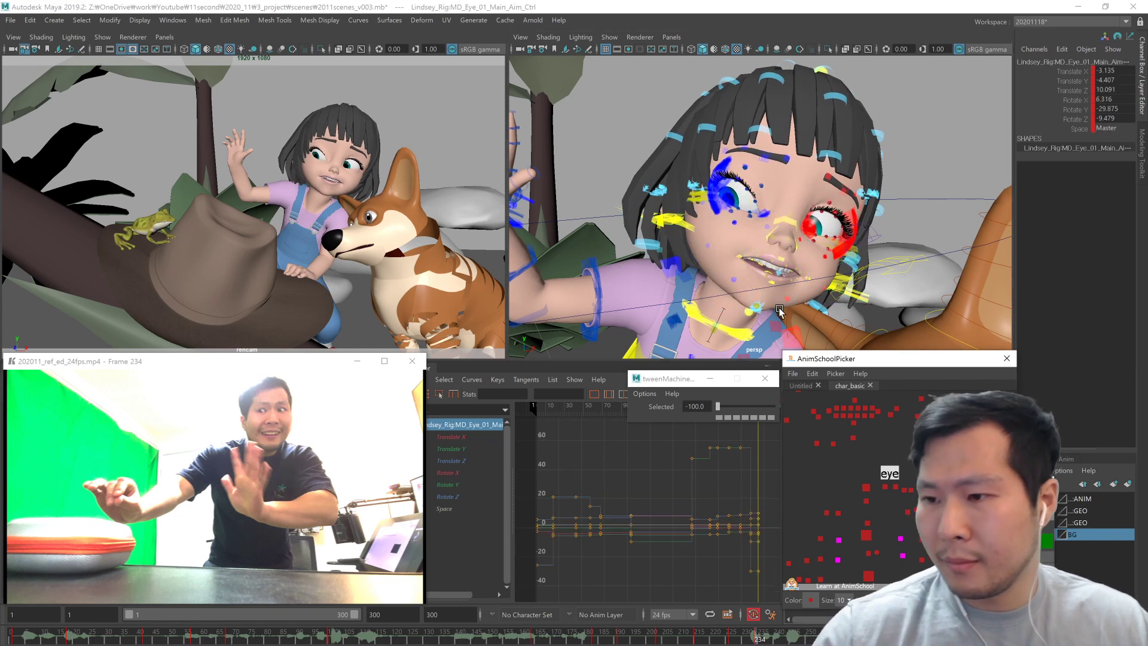
alt+right_drag(795, 299, 676, 332)
alt+drag(676, 332, 718, 339)
middle_drag(718, 338, 754, 325)
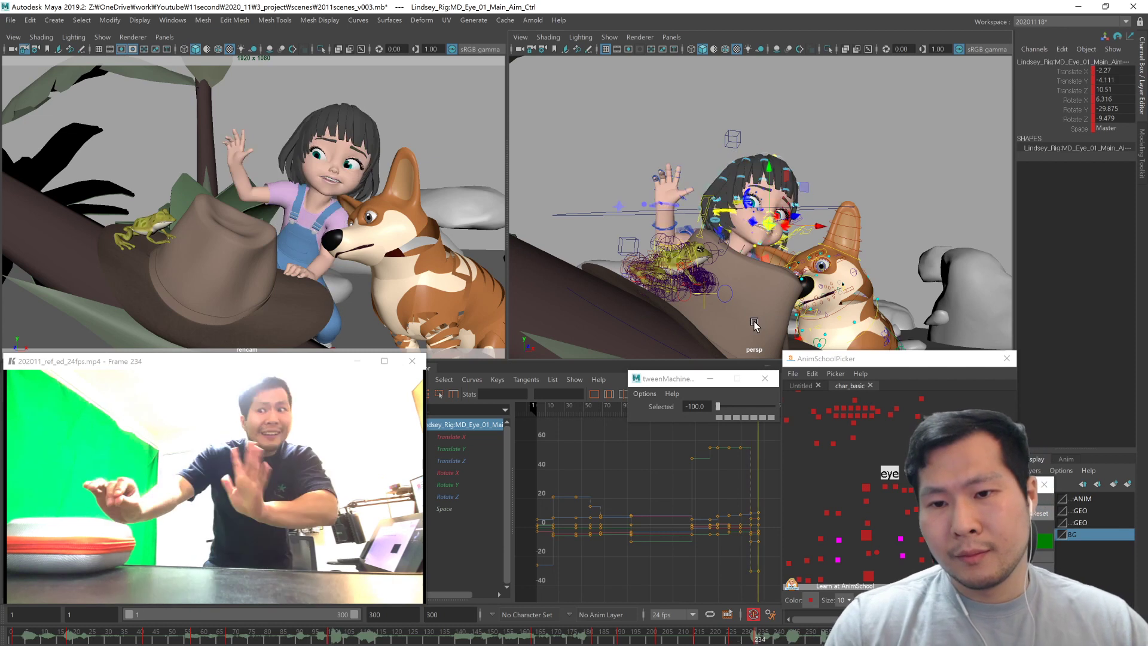
Step: Play back and scrub the animation from around frame 188 through the new poses to review the motion
drag(722, 640, 604, 638)
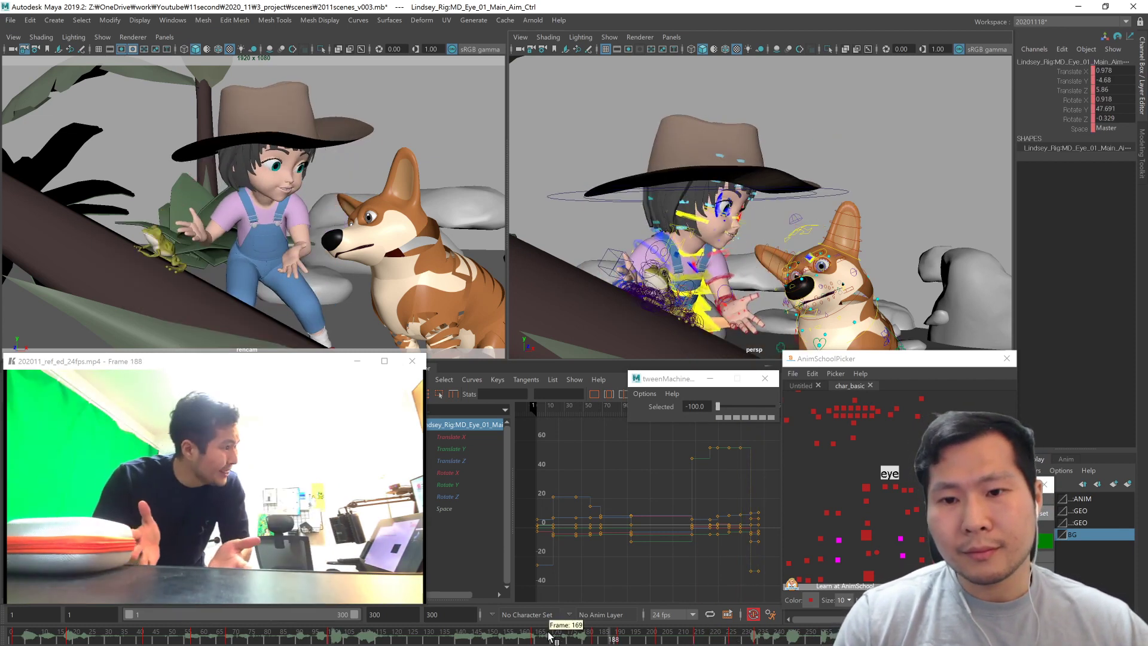
key(alt+v)
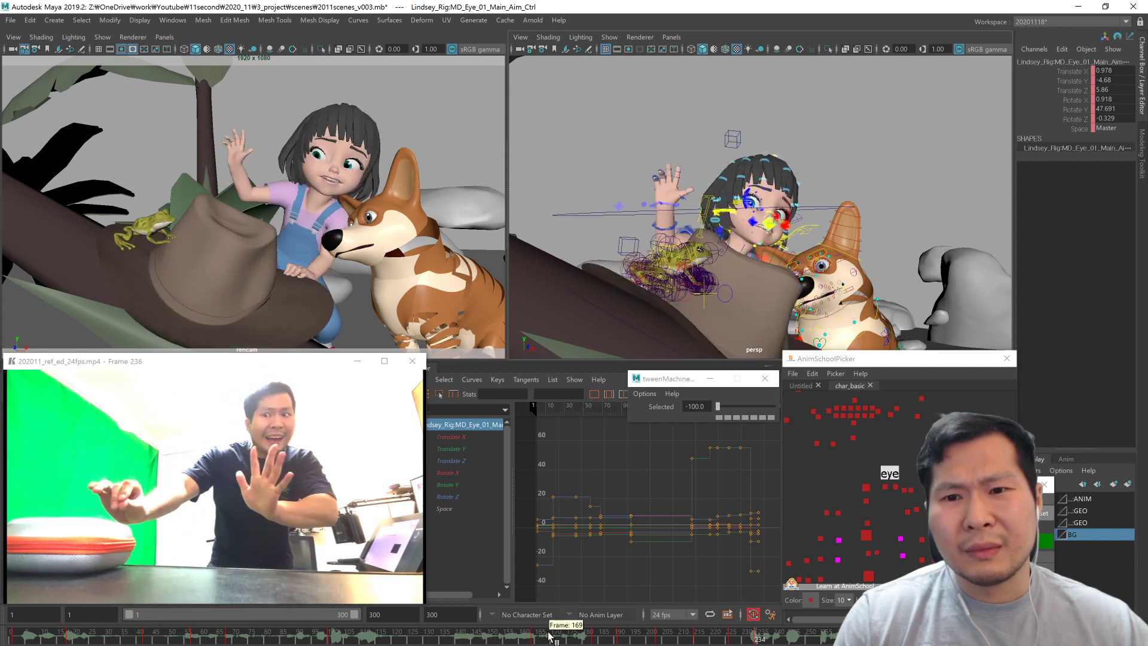
click(628, 639)
drag(628, 640, 760, 638)
Step: Blend all of the girl's facial controls at frame 215 with a tween value of 59.8
alt+middle_drag(892, 436, 933, 468)
drag(810, 399, 956, 497)
drag(744, 410, 759, 415)
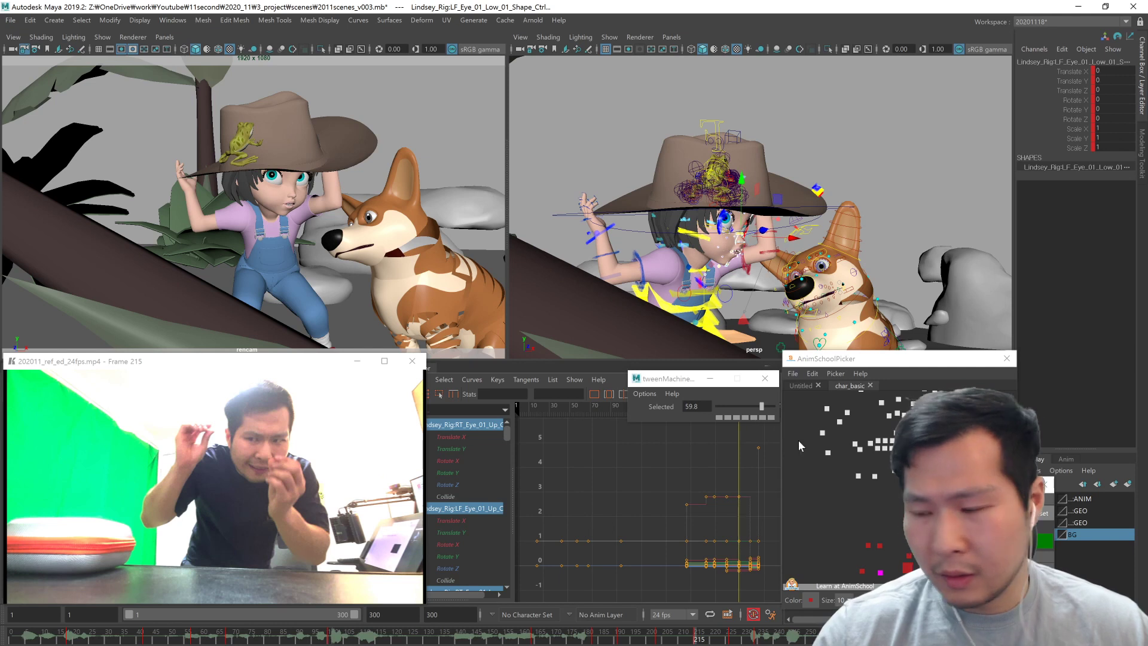
Step: Blend the girl's mouth controls at frame 215 with a tween value of 62.0 and compare with the pose at frame 226
alt+middle_drag(850, 455, 845, 461)
drag(921, 432, 845, 471)
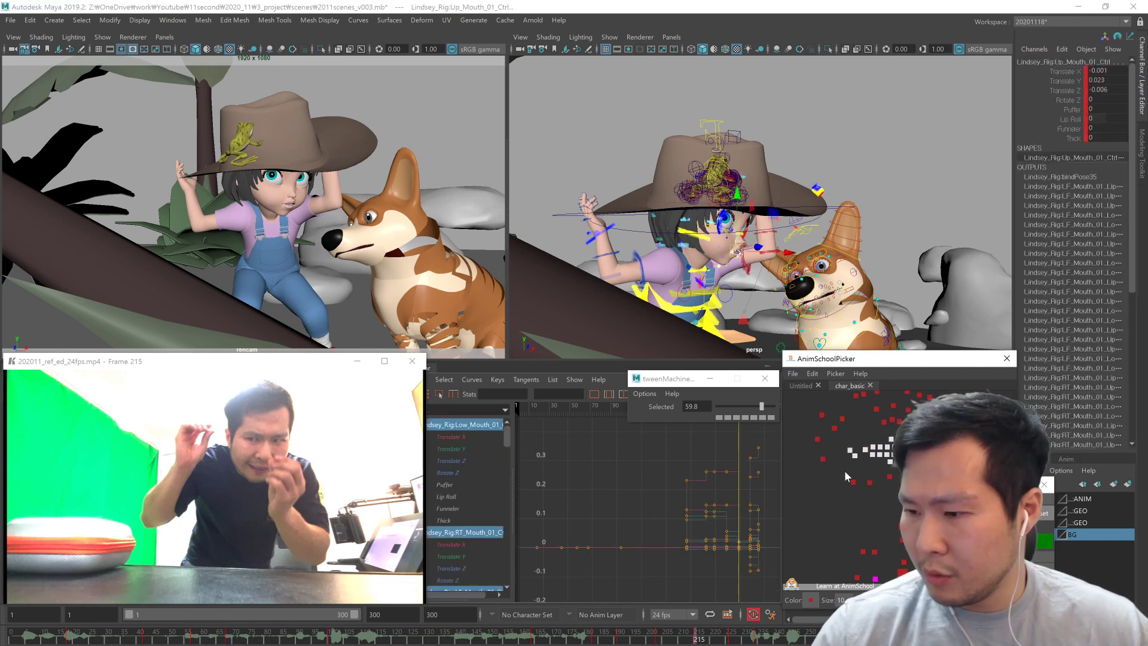
drag(766, 413, 761, 412)
key(period)
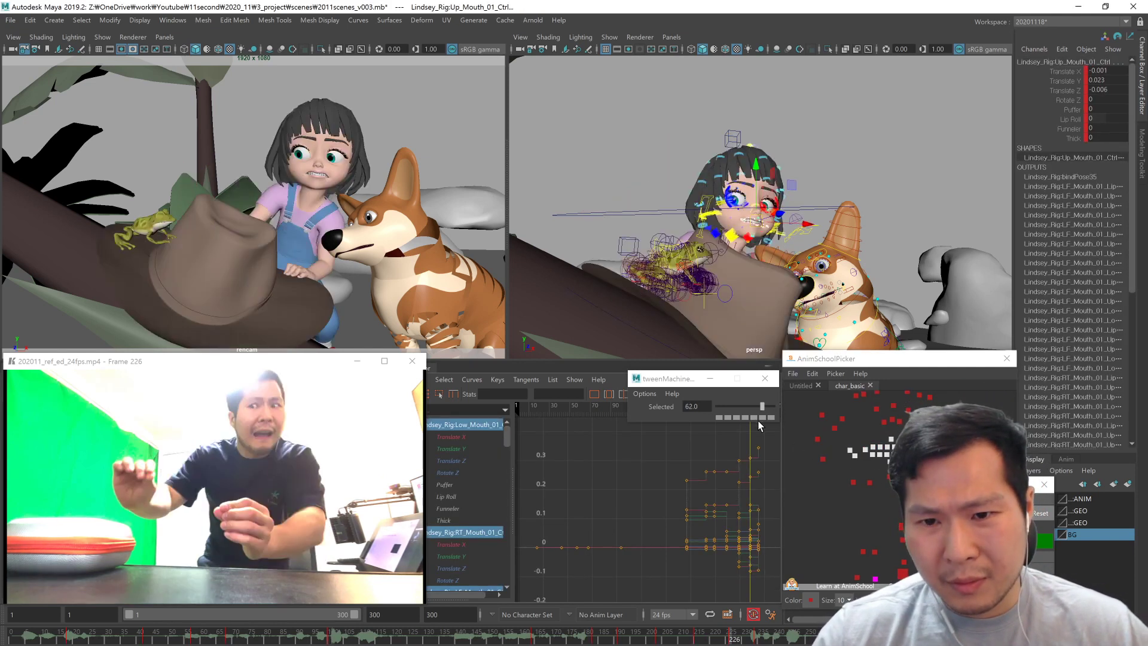
key(comma)
Step: Blend the jaw control at frame 215 with a tween value of 4.3 and rotate it slightly to adjust the mouth
click(889, 477)
drag(762, 406, 768, 408)
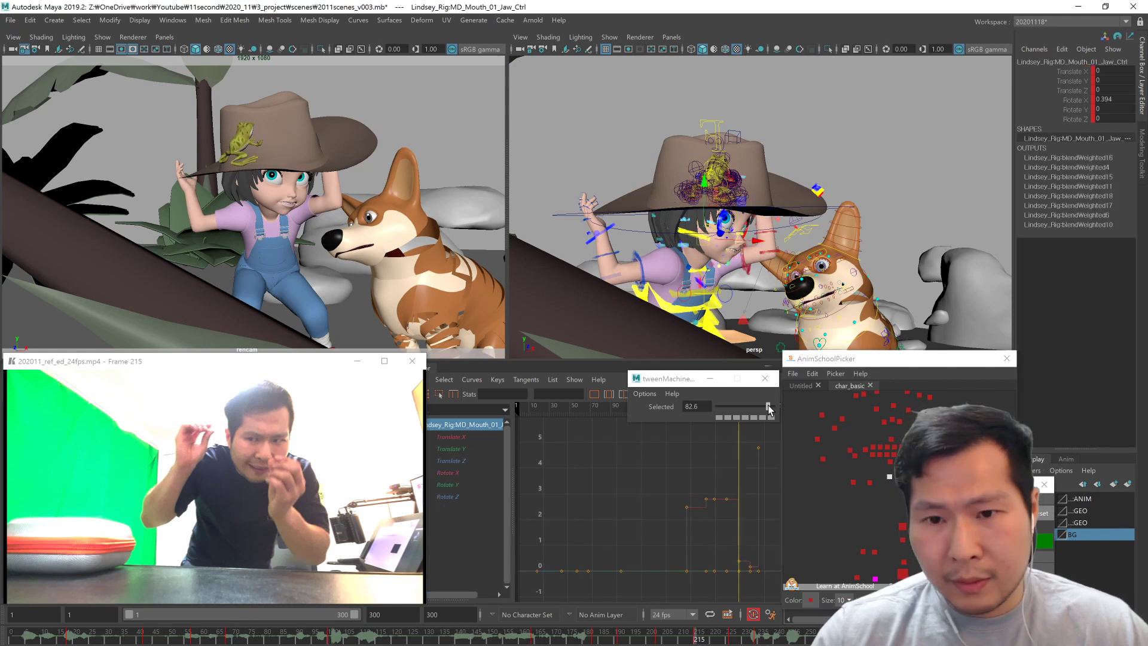
click(745, 407)
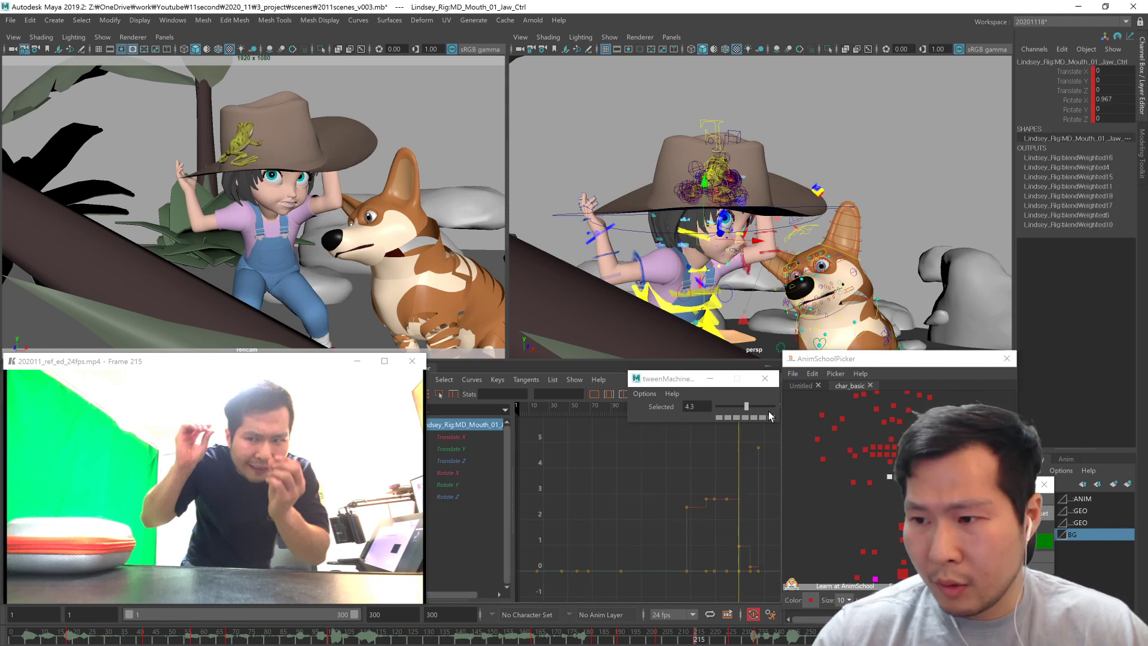
key(comma)
key(period)
click(761, 417)
key(ctrl+z)
key(e)
drag(742, 260, 694, 281)
click(859, 457)
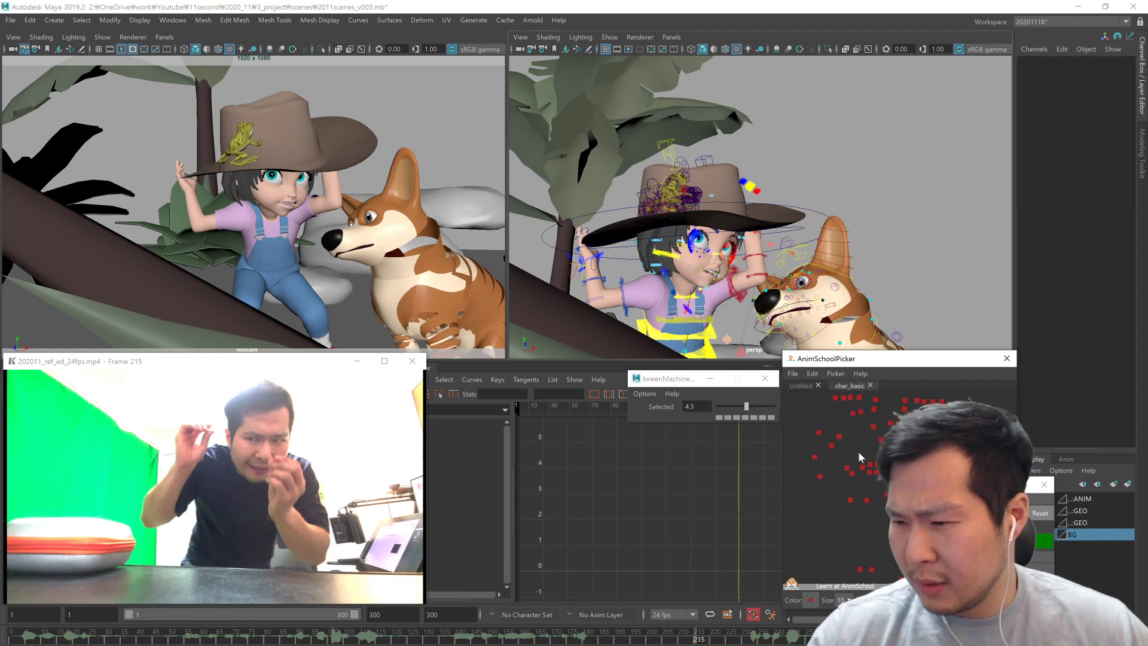
Step: Raise both lower eyelid controls at frame 215, with the left one at about 0.034, 0.106
drag(867, 428, 909, 439)
alt+drag(760, 276, 695, 228)
key(w)
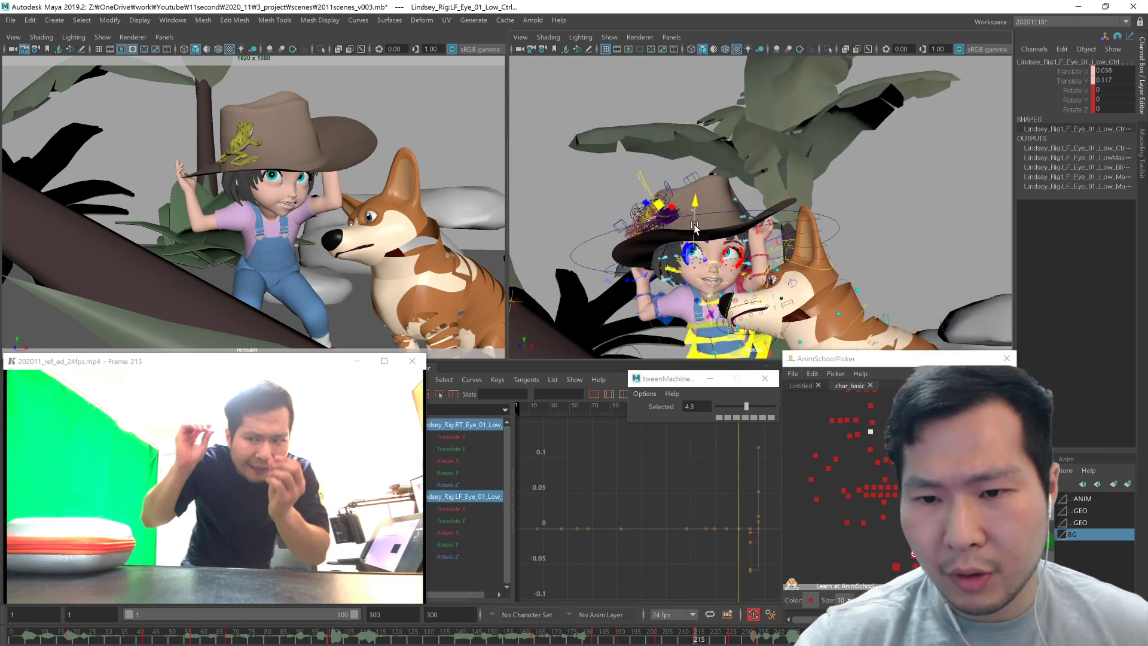
alt+right_drag(652, 288, 778, 299)
alt+middle_drag(848, 302, 848, 263)
alt+drag(848, 263, 854, 281)
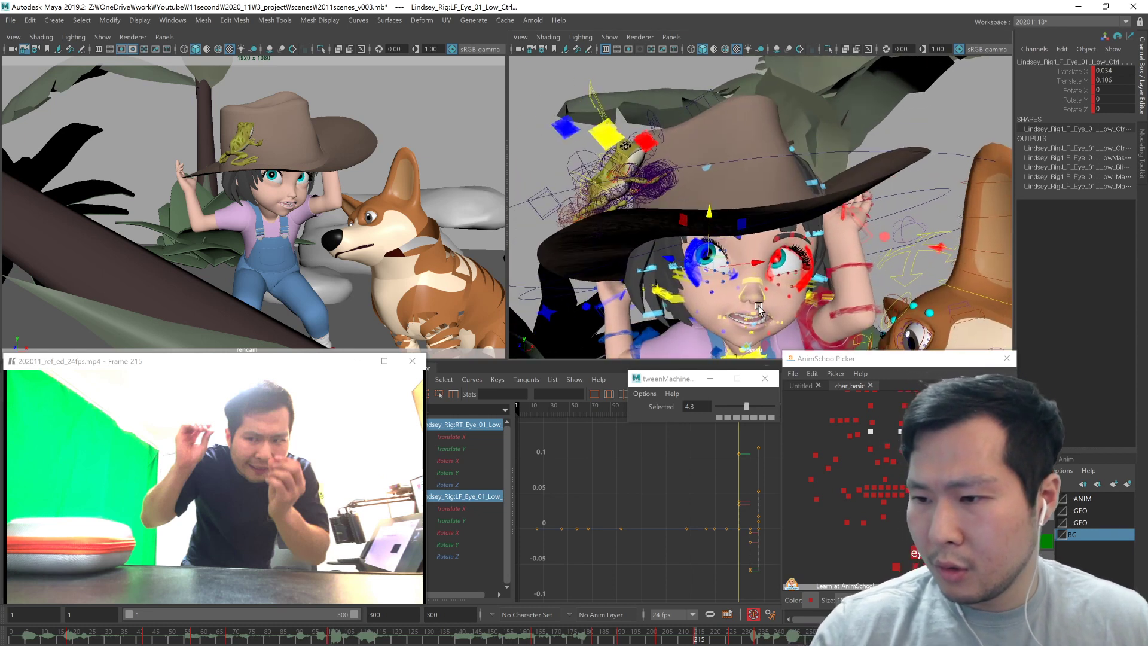
Step: Lower both upper eyelid controls at frame 215, with the left one at about -0.018, -0.056
alt+right_drag(854, 281, 891, 334)
alt+drag(859, 320, 862, 287)
drag(907, 418, 866, 425)
click(680, 224)
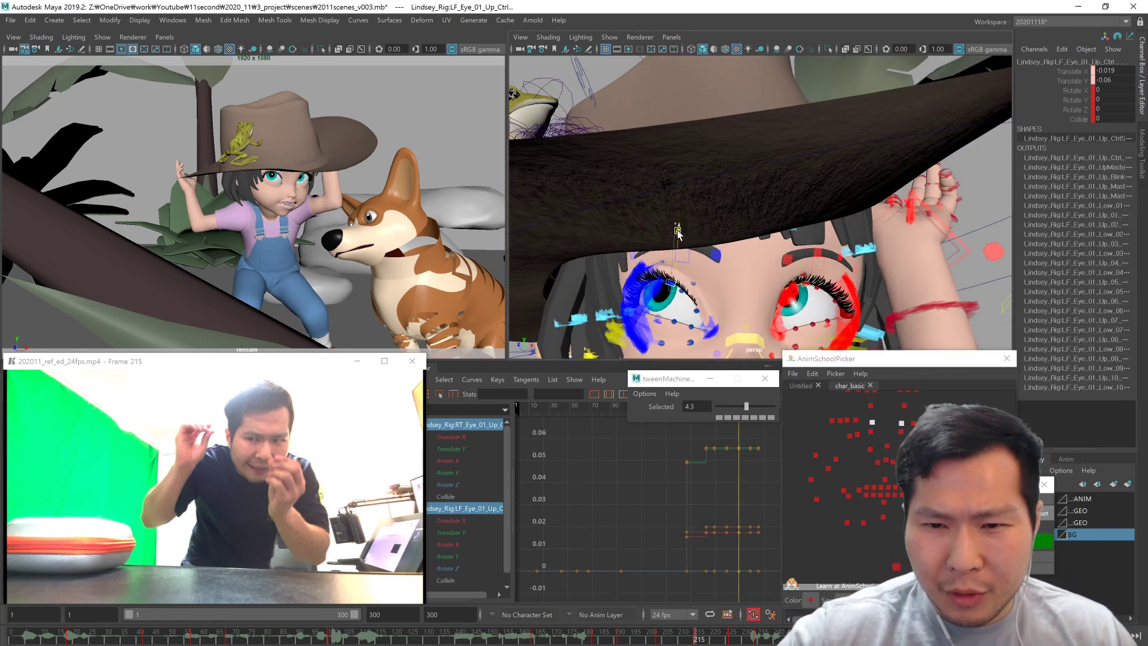
alt+drag(796, 299, 814, 335)
alt+middle_drag(814, 335, 815, 297)
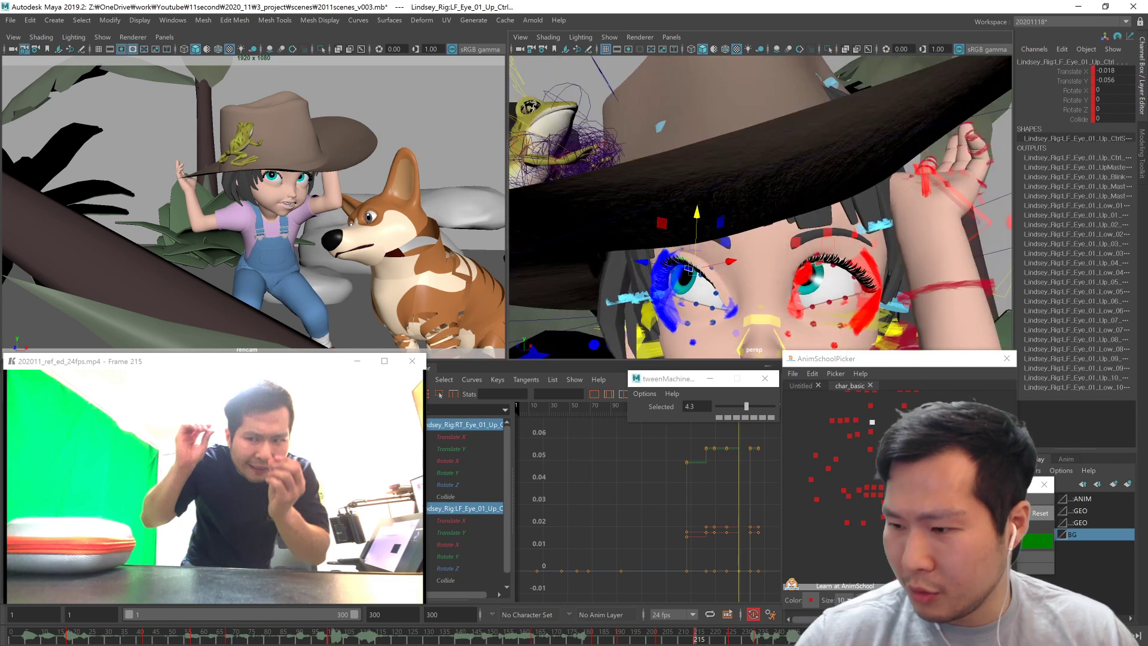
Step: Move the left upper eyelid's first shape control to about -0.032, 0.241, -0.143 at frame 215
click(879, 449)
click(805, 323)
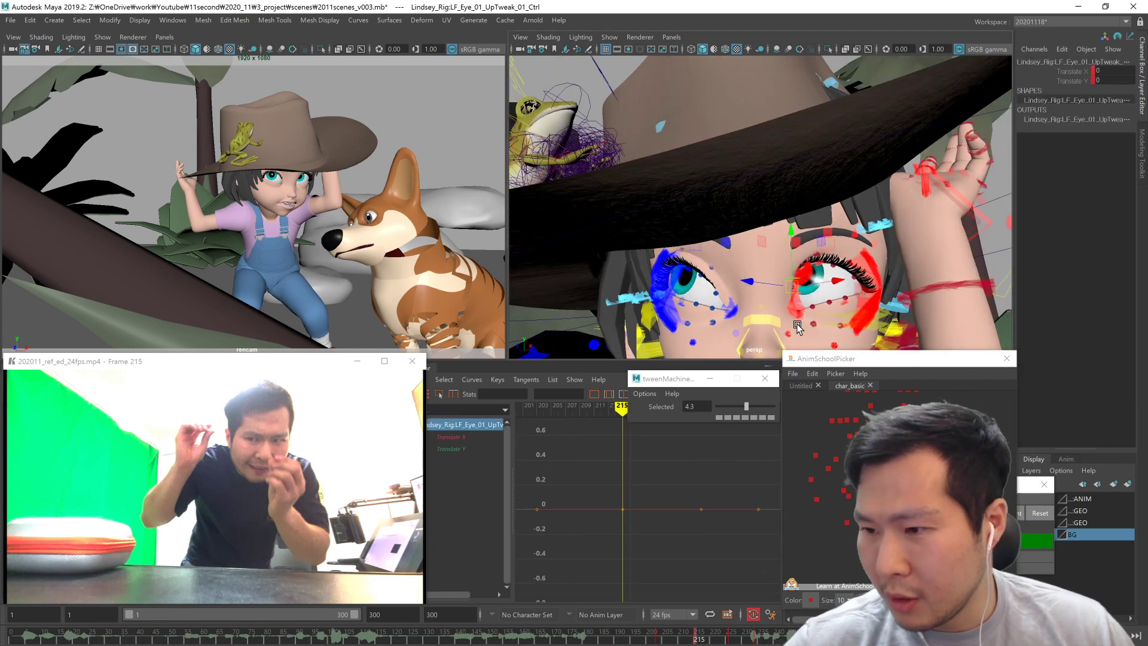
alt+drag(797, 323, 801, 311)
alt+right_drag(801, 311, 856, 318)
click(805, 336)
click(811, 332)
alt+drag(810, 332, 855, 323)
alt+right_drag(855, 323, 829, 312)
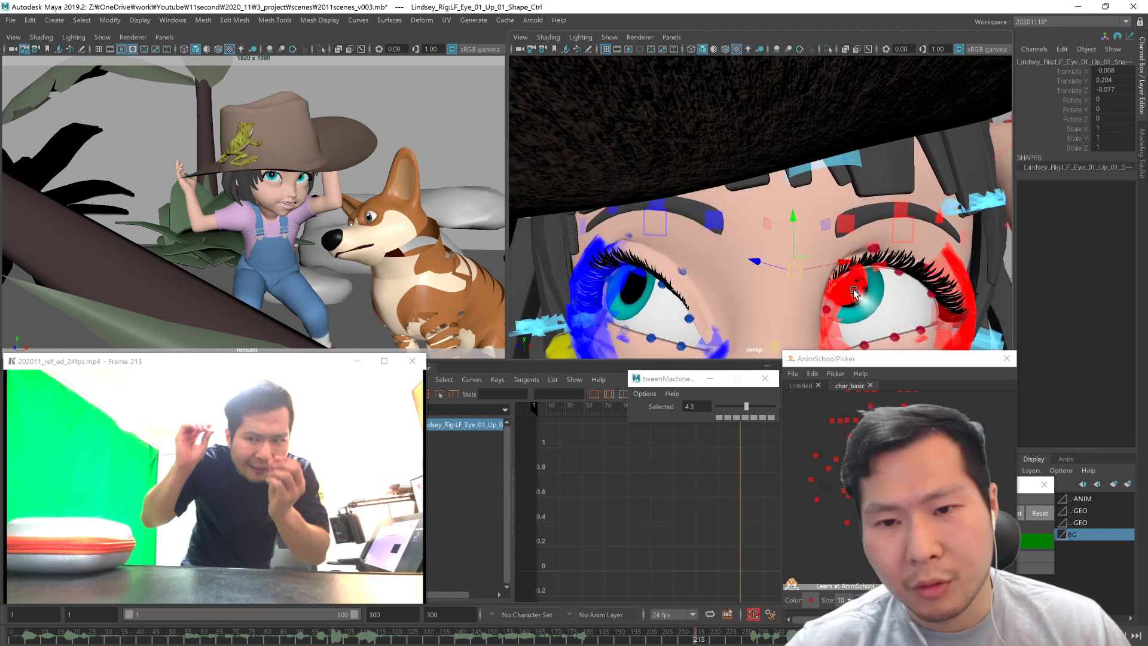
alt+drag(849, 335, 910, 293)
alt+right_drag(910, 293, 808, 296)
alt+drag(809, 296, 825, 306)
middle_drag(825, 307, 812, 306)
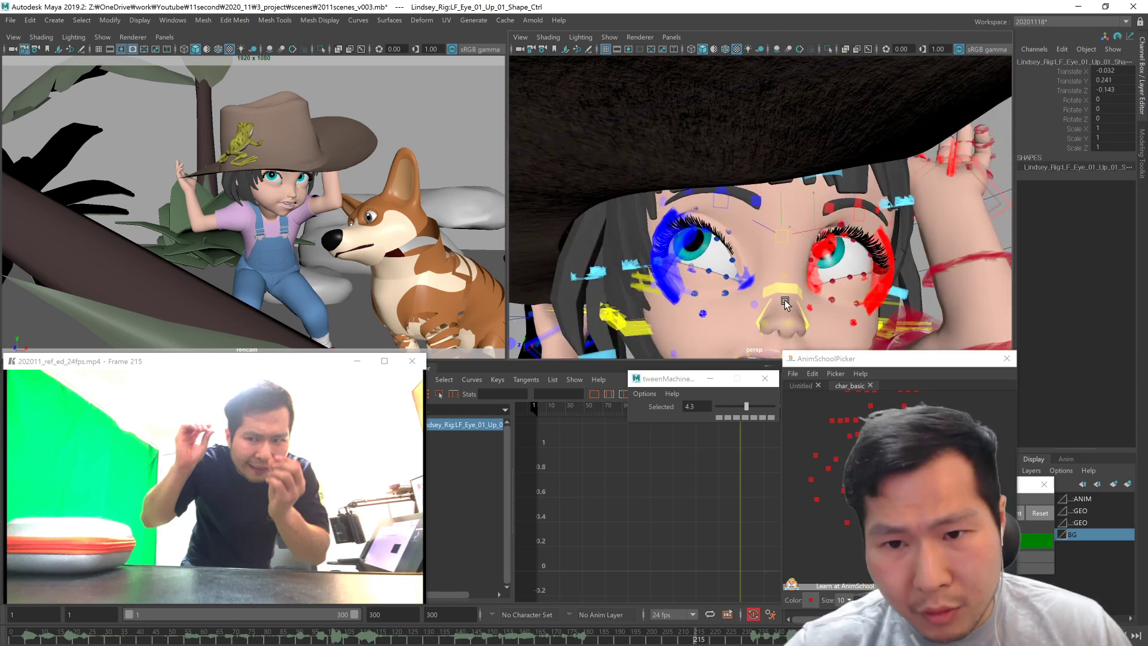
Step: Move the main eye aim control to about 0.427, -2.542, 8.863 at frame 215 to redirect the girl's gaze
mouse_move(780, 310)
alt+mouse_down()
mouse_move(827, 309)
mouse_move(796, 302)
alt+mouse_up()
click(831, 258)
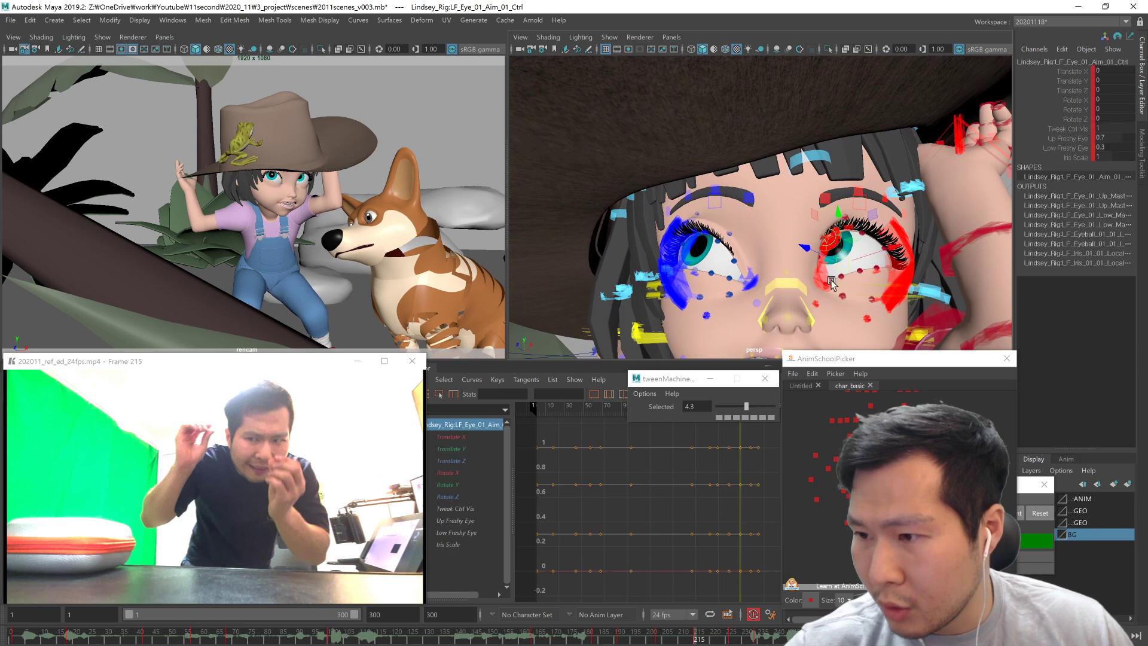
click(858, 313)
click(895, 566)
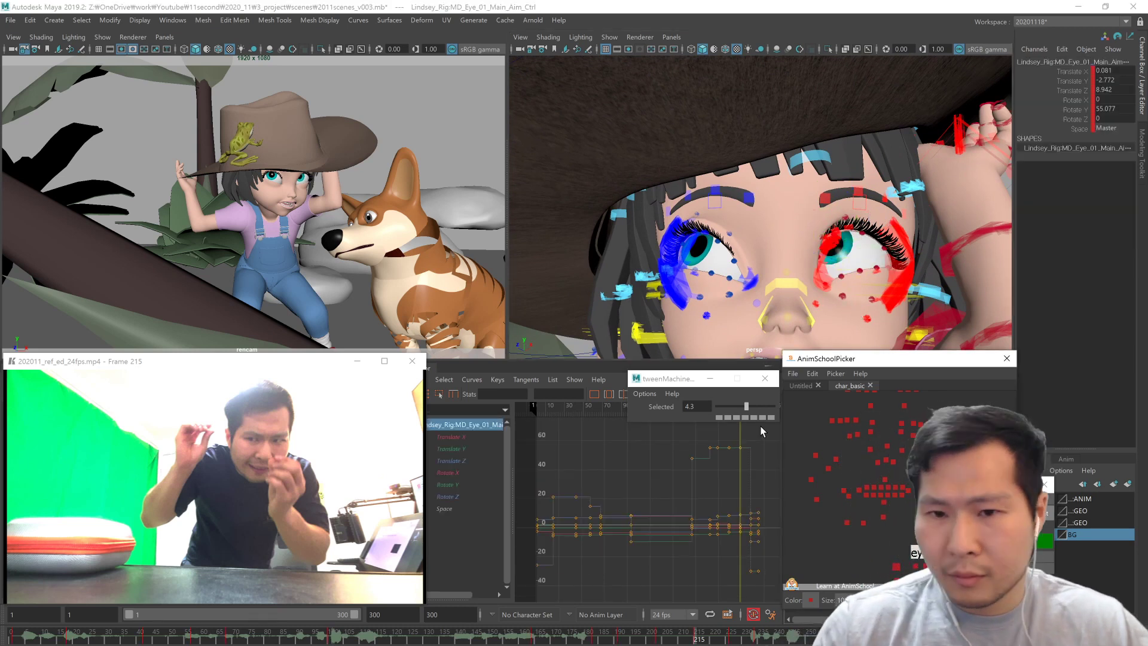
middle_drag(423, 270, 419, 270)
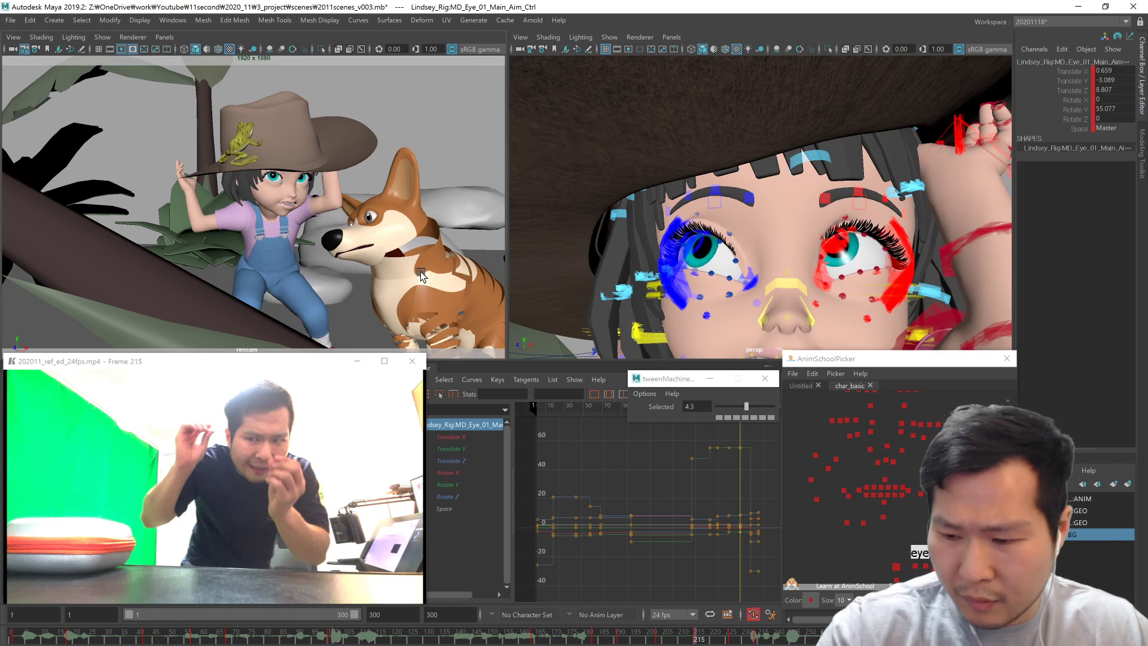
middle_drag(424, 282, 418, 265)
key(period)
key(comma)
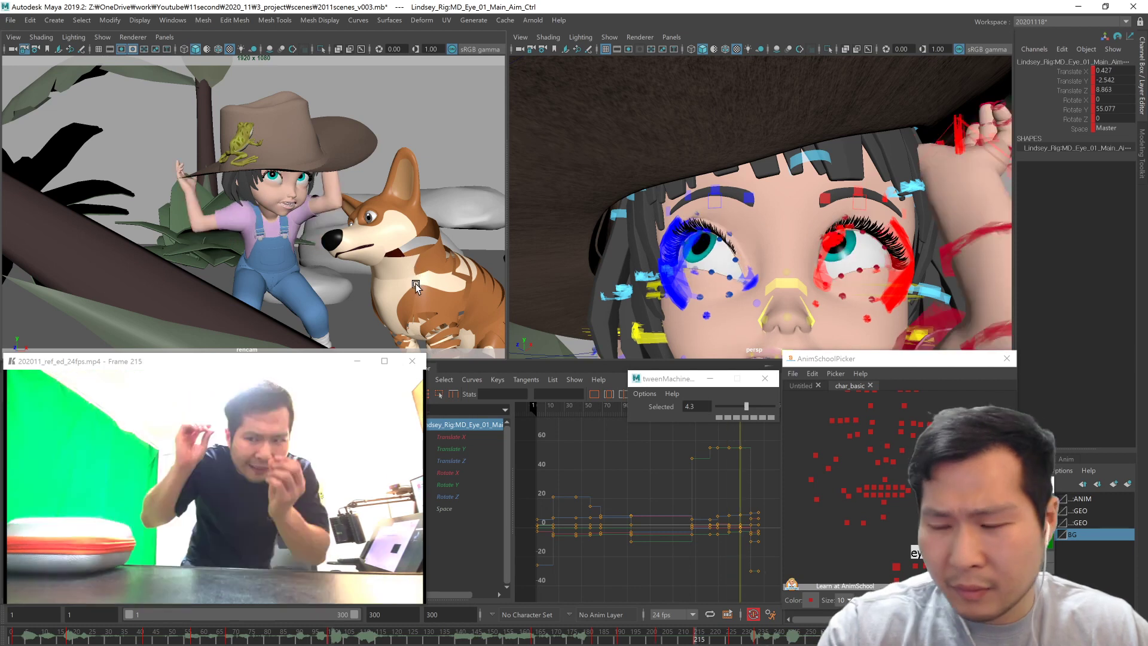
Step: Rotate the girl's upper neck control to about 12.51, 17.9, -2.09 at frame 215 and compare it with the neighbouring key poses
click(915, 566)
click(895, 567)
alt+right_drag(821, 311, 499, 279)
drag(790, 241, 776, 265)
key(comma)
key(period)
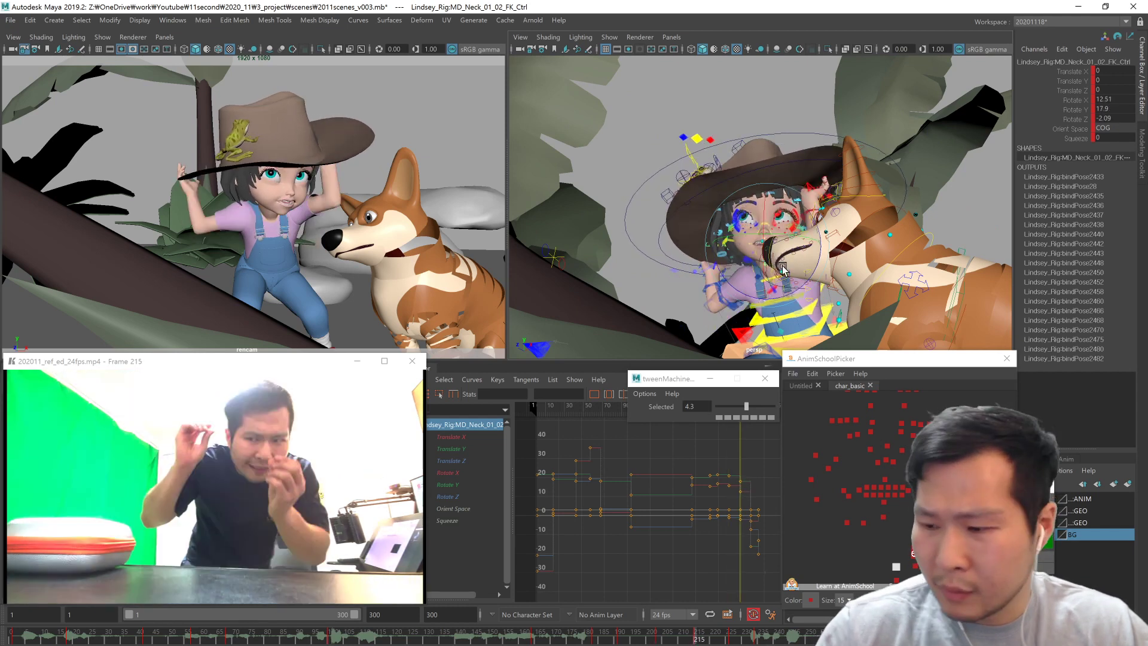
key(comma)
key(comma)
key(period)
key(period)
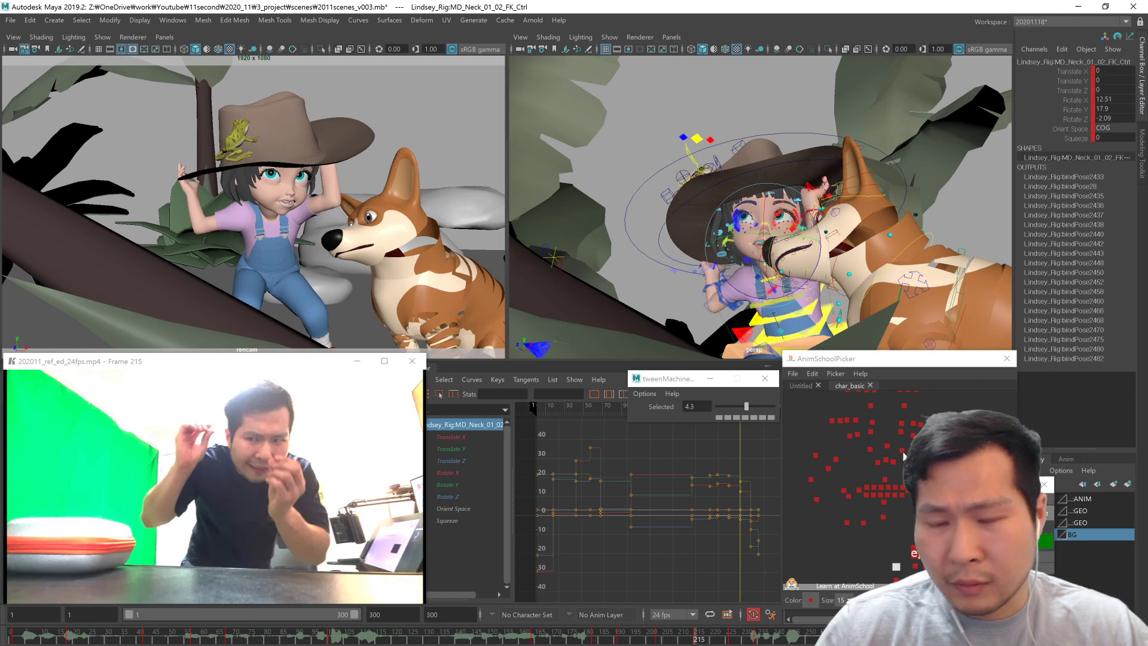
Step: Rotate the second torso FK control slightly at frame 215 after comparing it with the pose at frame 203
click(888, 544)
alt+middle_drag(888, 544, 880, 437)
click(890, 508)
key(period)
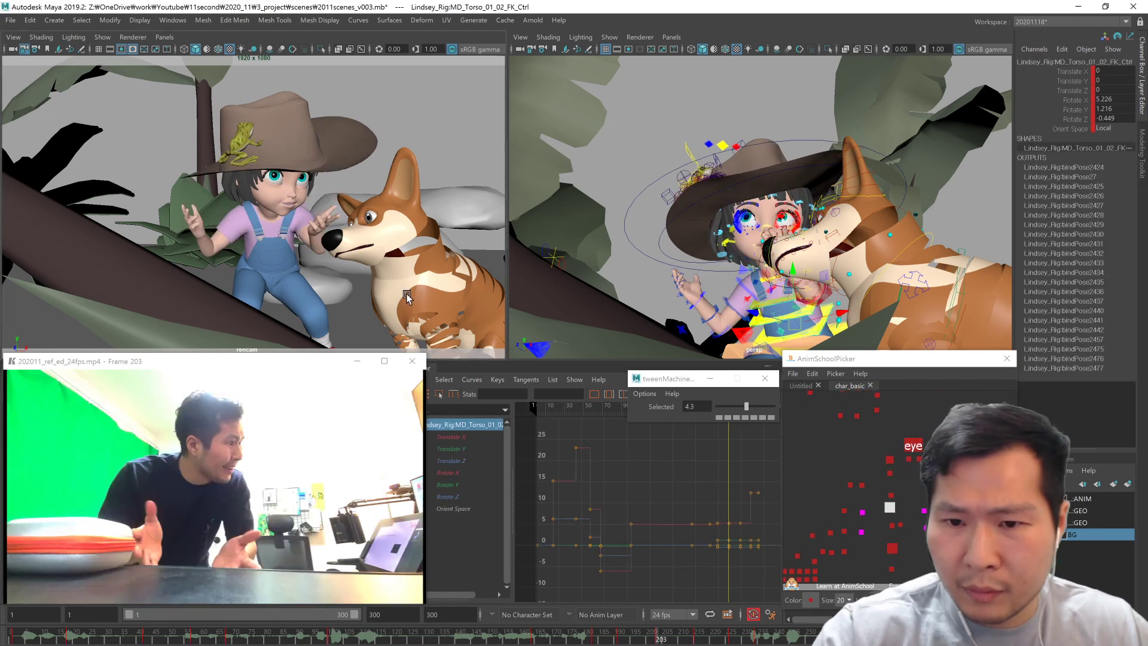
key(comma)
middle_drag(381, 312, 384, 314)
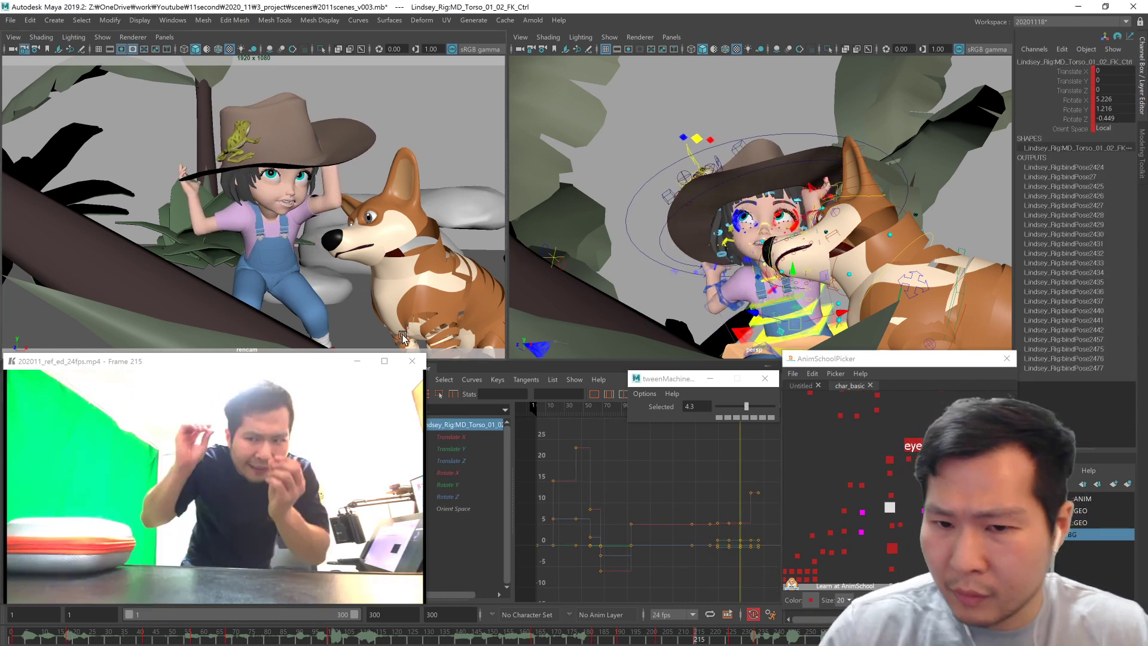
Step: Blend the girl's COG control at frame 215 with a tween value of -76.1 and compare it with the previous key
click(892, 549)
mouse_move(747, 406)
mouse_down()
mouse_move(764, 408)
mouse_move(724, 409)
mouse_up()
key(comma)
key(period)
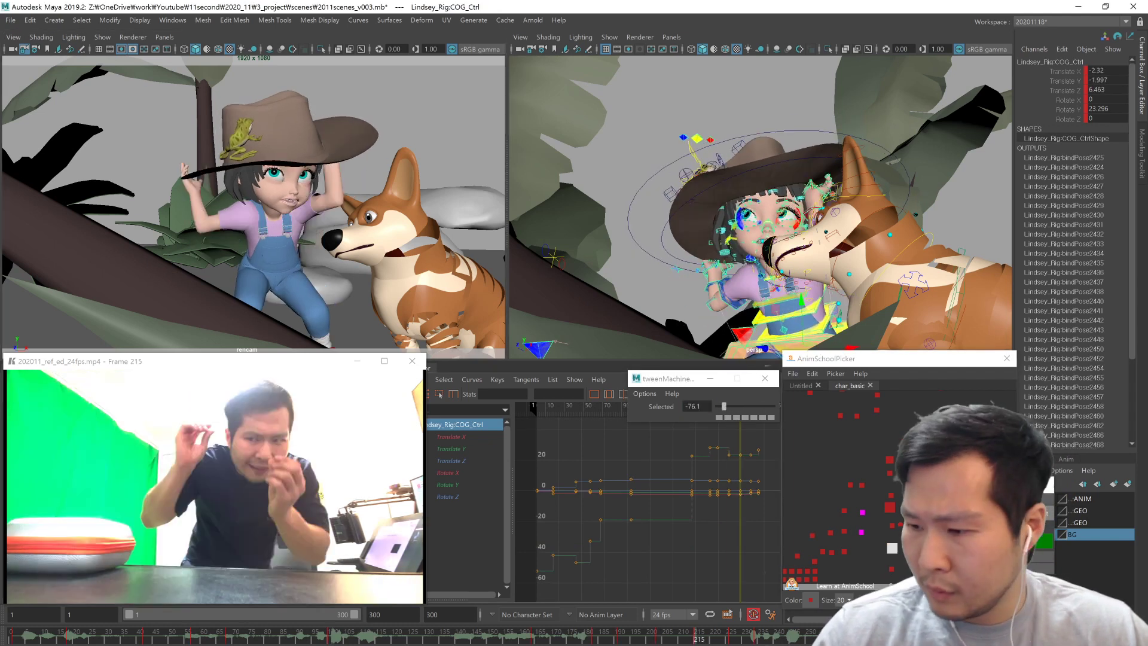
Step: Blend the second and third torso controls at frame 215 with a tween value of -100, then rotate them, the third to about 4.057, 0.905, 0.076
click(921, 479)
click(894, 496)
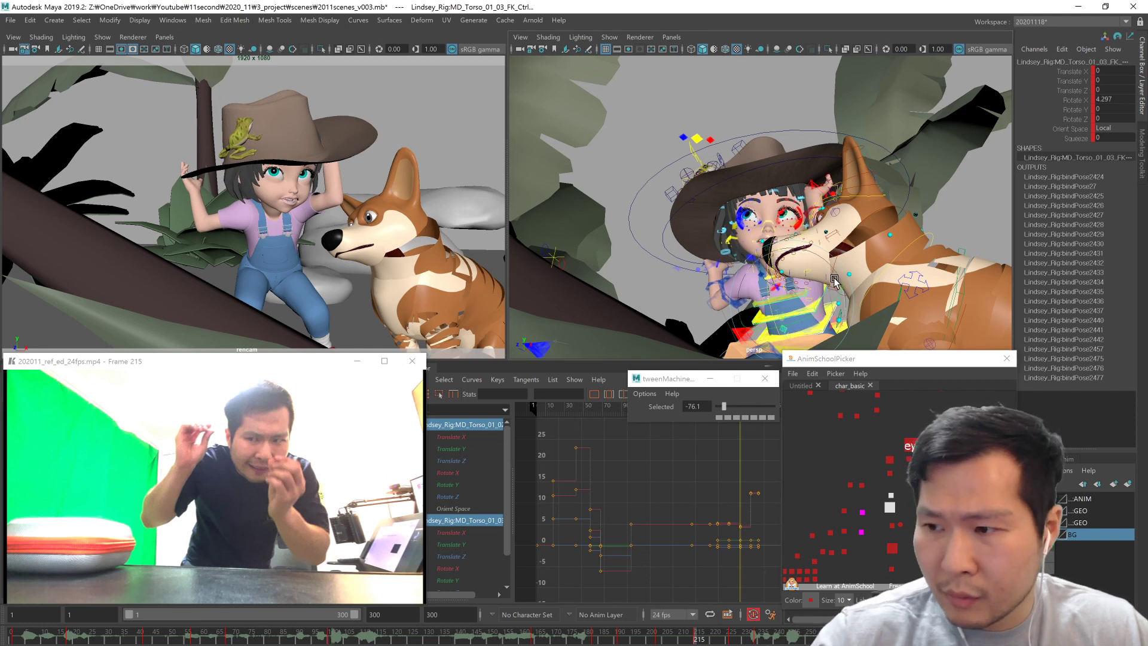
drag(834, 278, 833, 280)
key(period)
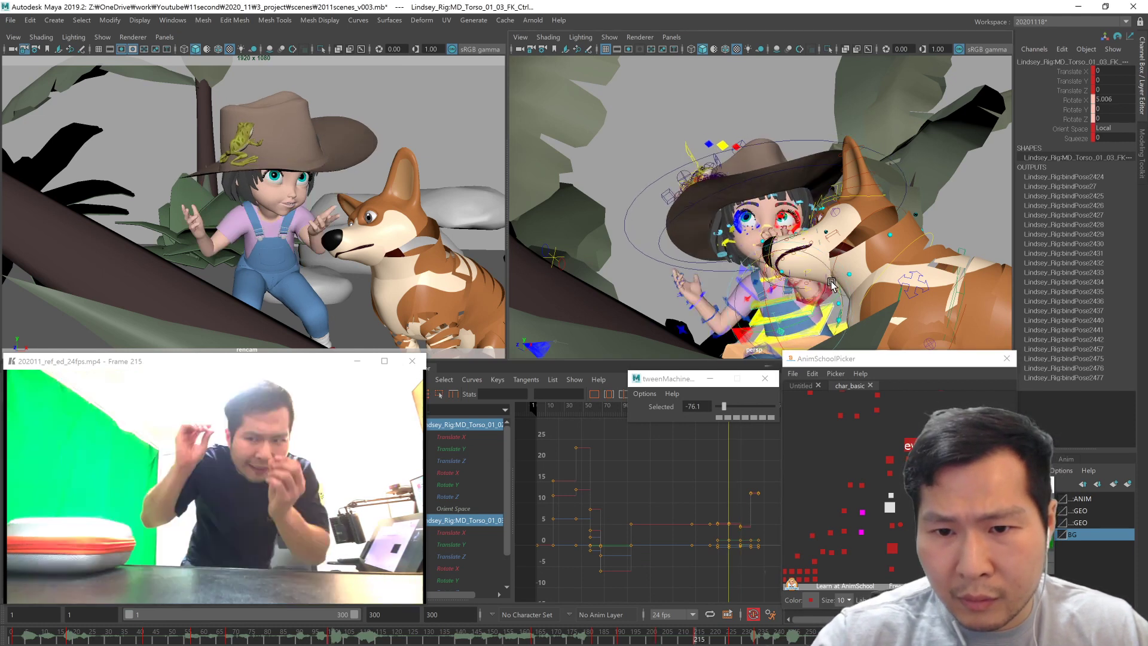
key(comma)
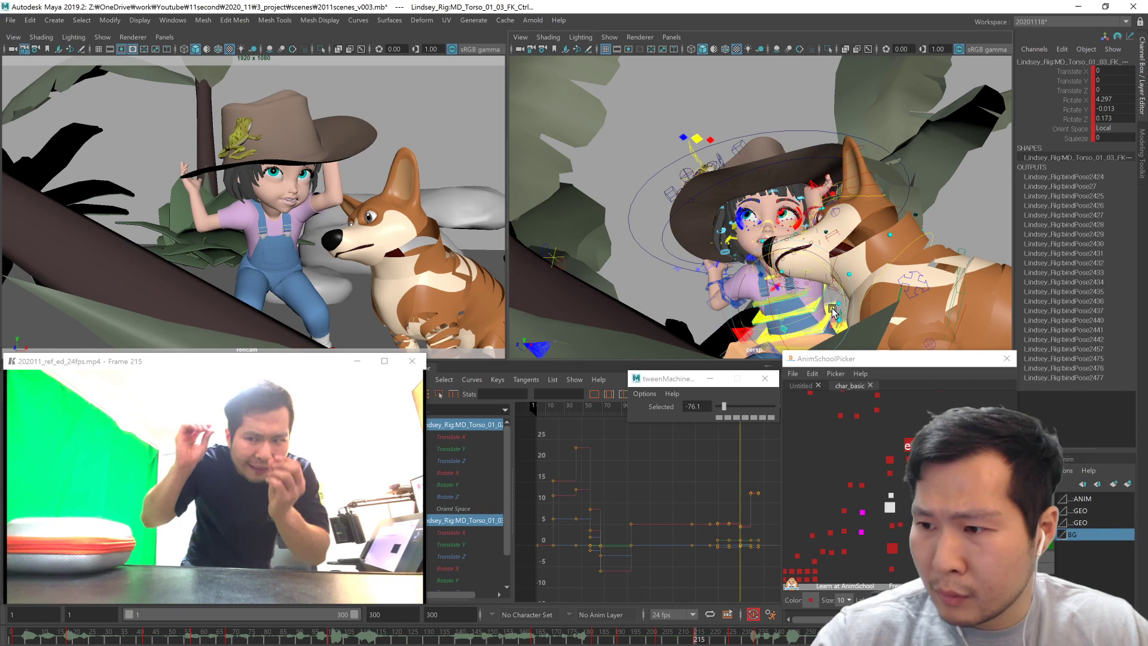
key(period)
key(comma)
key(period)
key(comma)
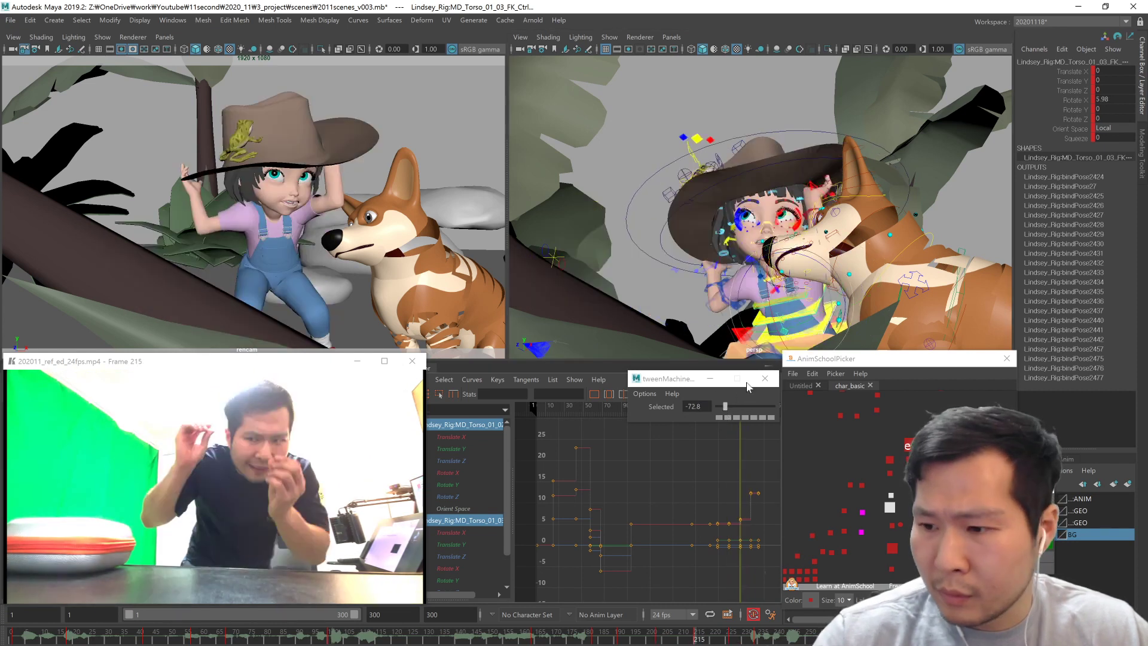
drag(726, 407, 716, 407)
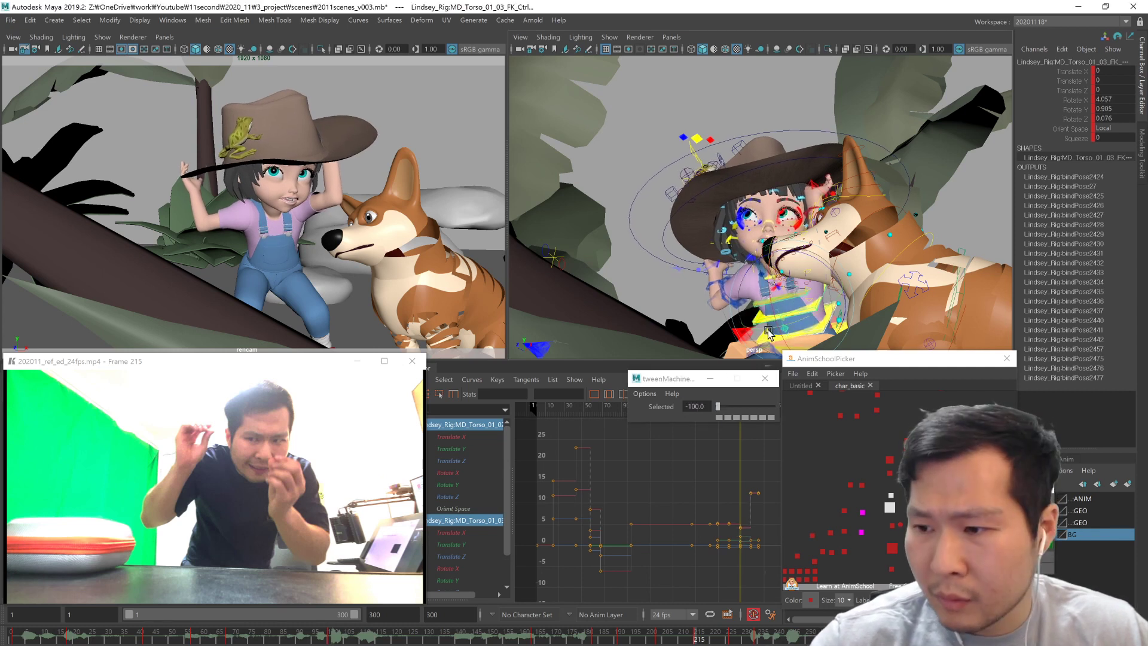
drag(767, 325, 777, 323)
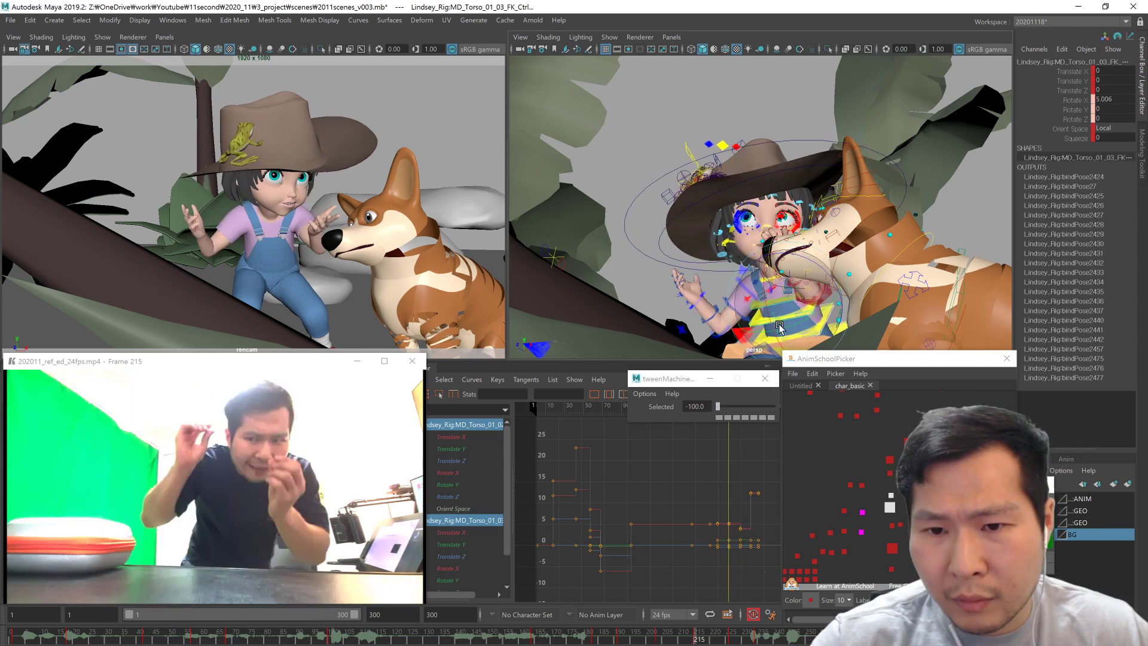
Step: Blend the lower neck control at frame 215 with a tween value of -82.6
click(887, 473)
click(723, 407)
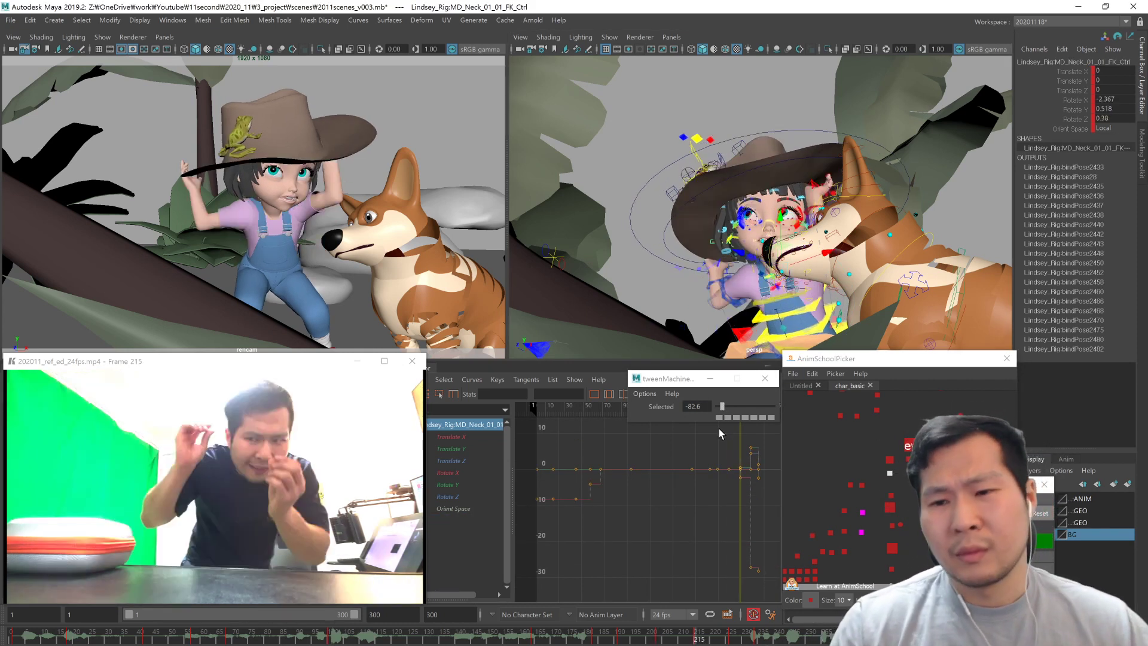
click(889, 432)
Step: Shift the main brow controls of both eyebrows slightly together at frame 215
alt+middle_drag(864, 438, 856, 568)
drag(848, 408, 901, 417)
drag(785, 154, 785, 159)
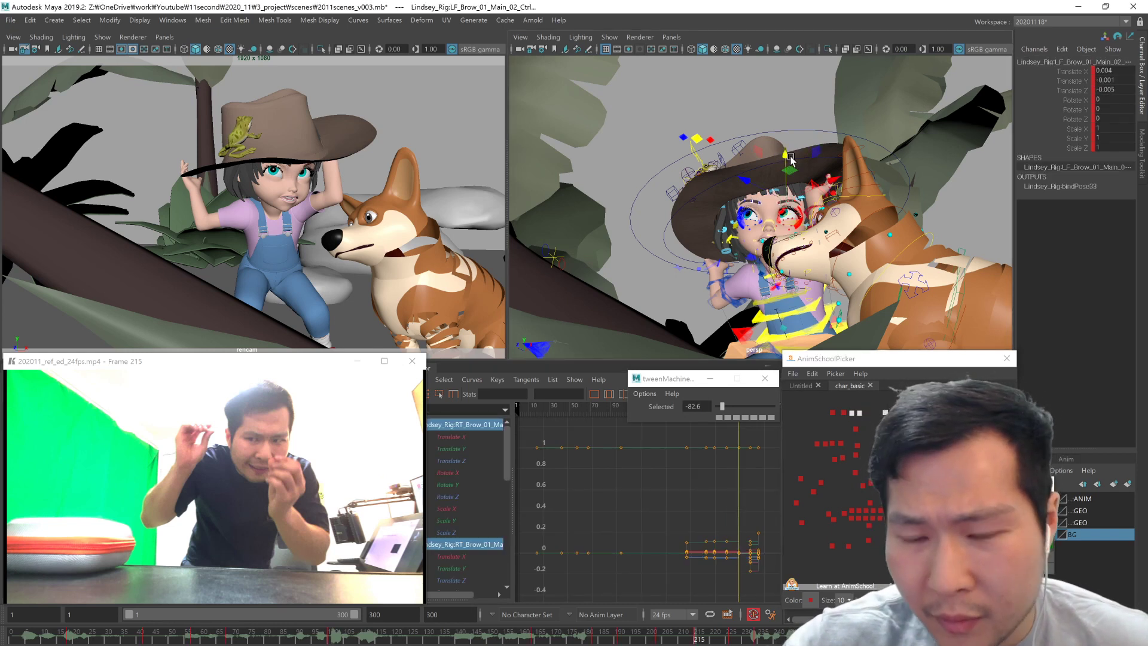
key(f)
drag(855, 418, 904, 417)
mouse_move(803, 185)
mouse_down()
mouse_move(804, 198)
mouse_move(803, 187)
mouse_up()
Step: Reshape the right brow at frame 215, with its second control at about -0.025, -0.165, 0.05 and third at about -0.033, -0.137, 0.032
click(756, 238)
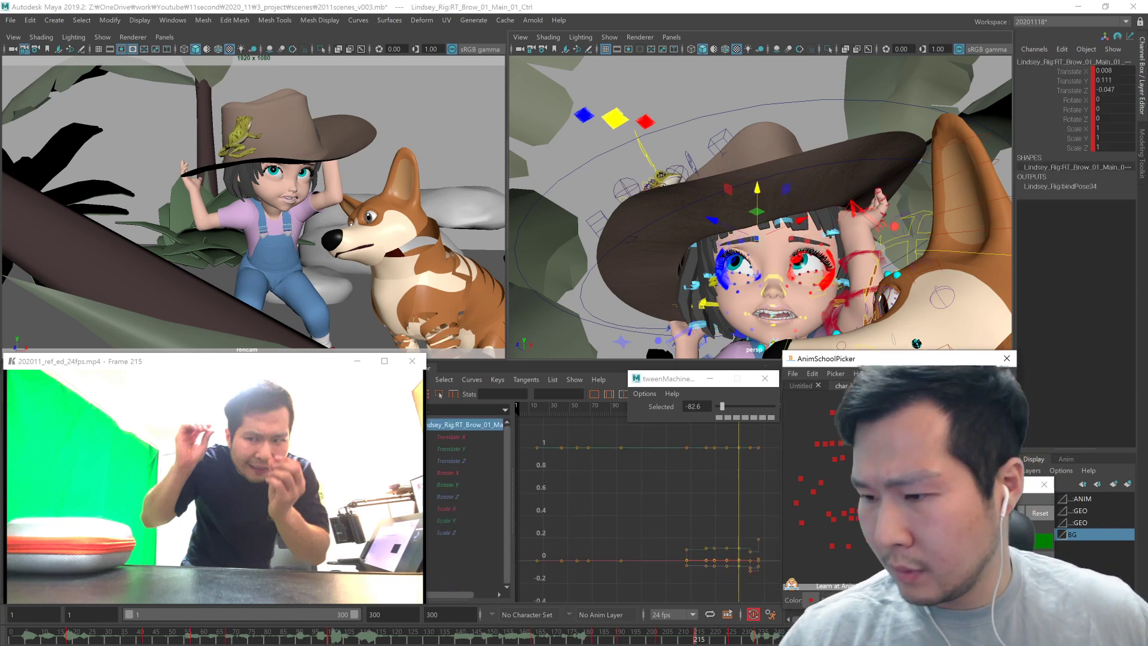
alt+drag(756, 245, 765, 290)
click(738, 214)
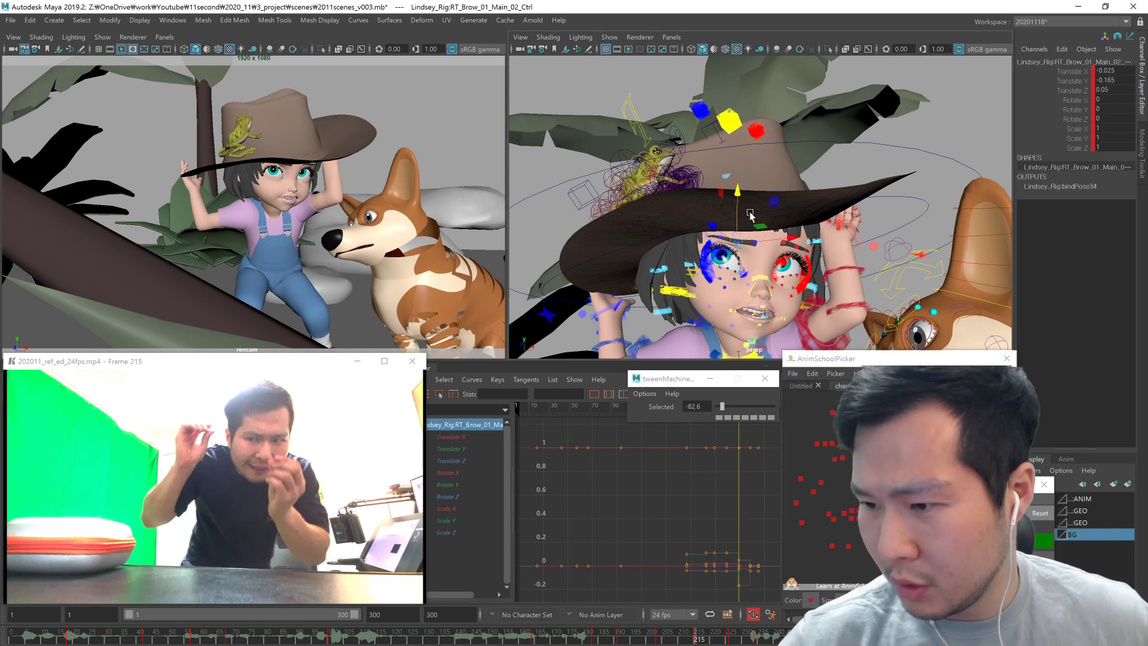
shift+click(771, 296)
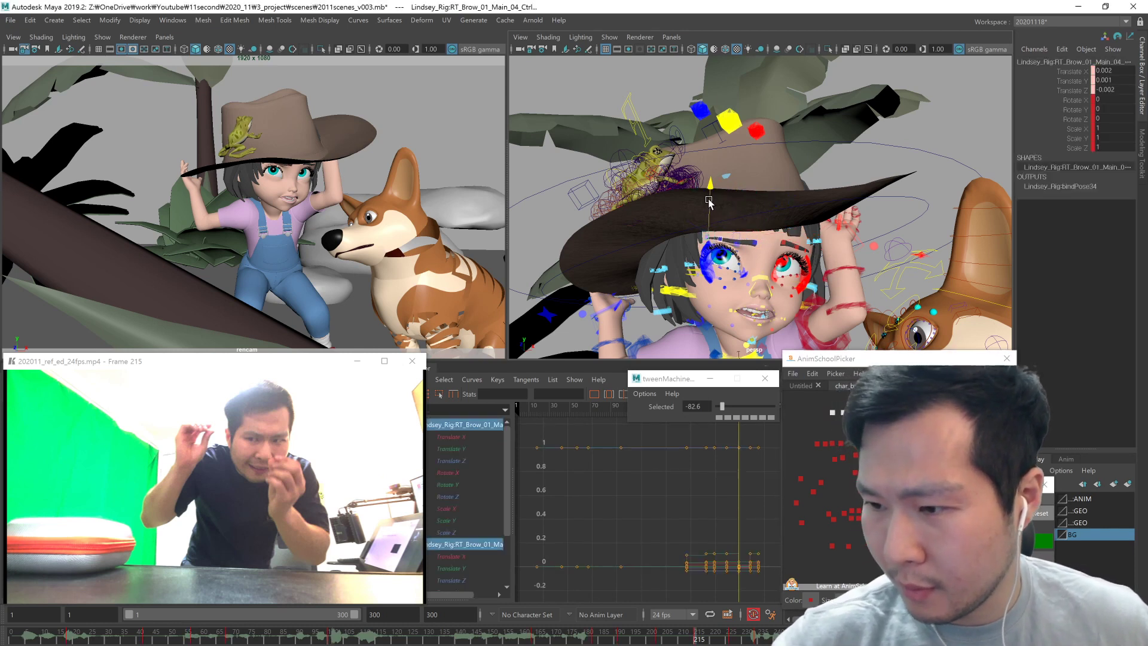
click(730, 299)
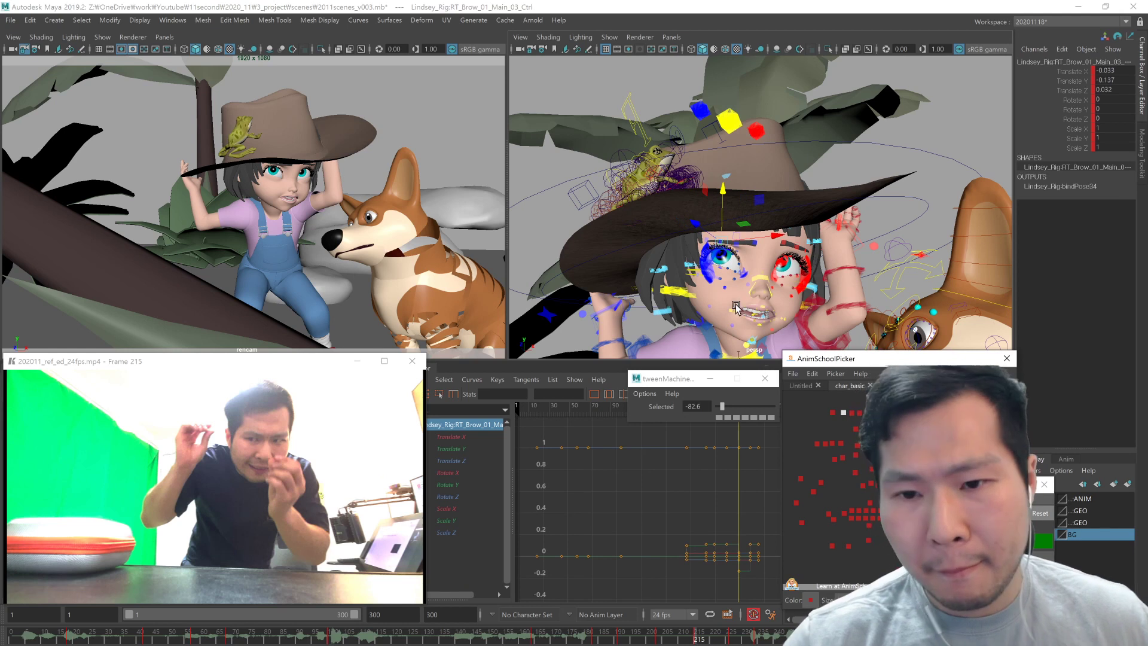
alt+drag(754, 305, 807, 293)
Step: Reshape the left brow at frame 215, with its second control at about -0.036, 0.133, 0.001 and third at about 0.009, 0.018, 0.026
click(867, 412)
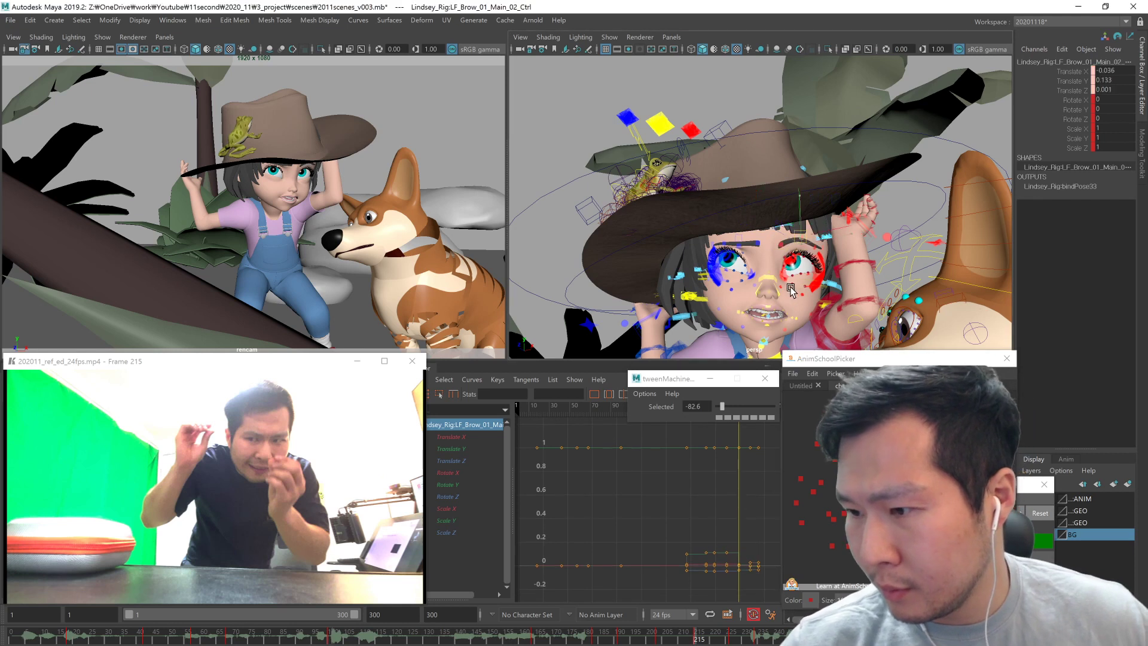
click(811, 243)
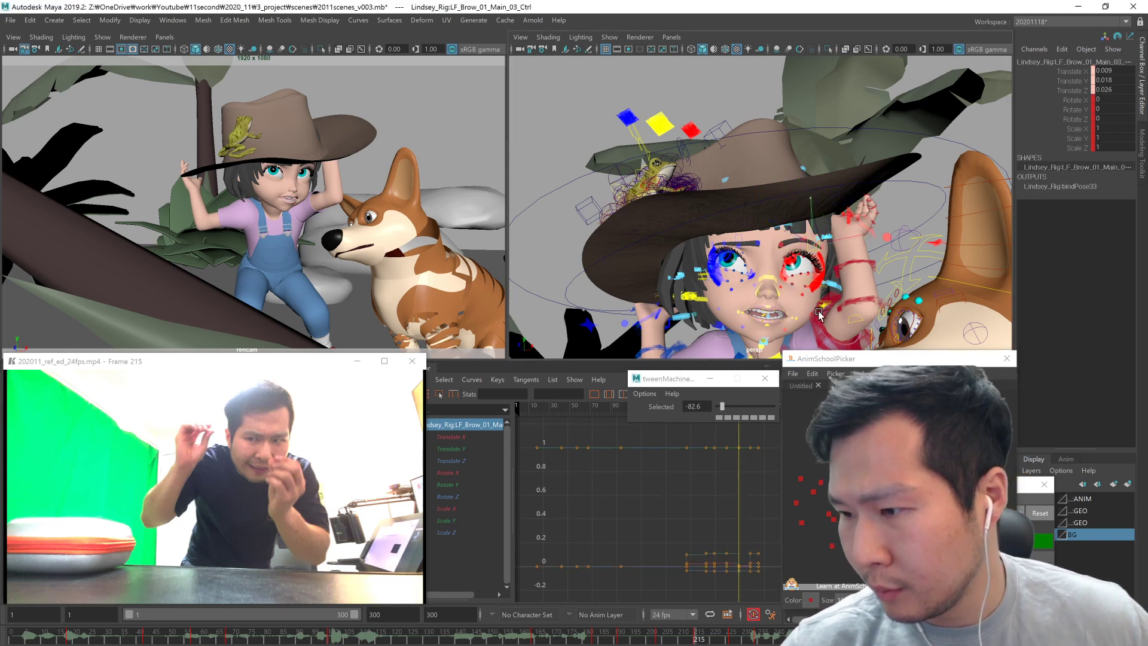
click(822, 306)
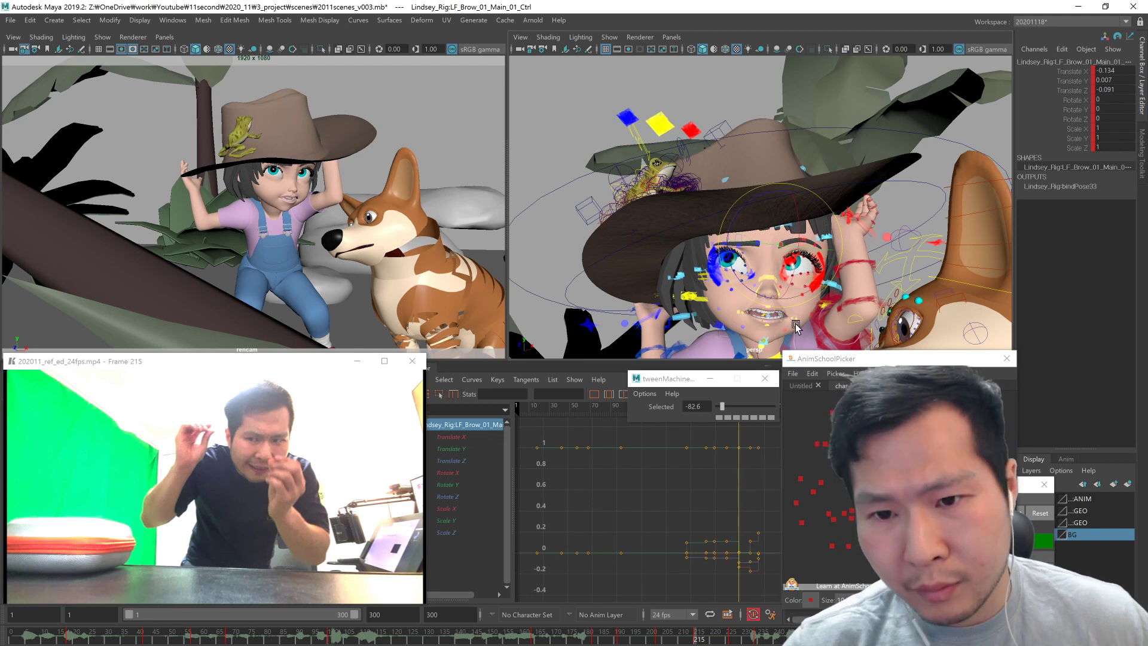
Step: Refine the first left brow control to about -0.18, 0.003, -0.102 at frame 215, trying a rotation on it
key(ctrl+z)
alt+drag(773, 333, 788, 323)
key(w)
key(ctrl+z)
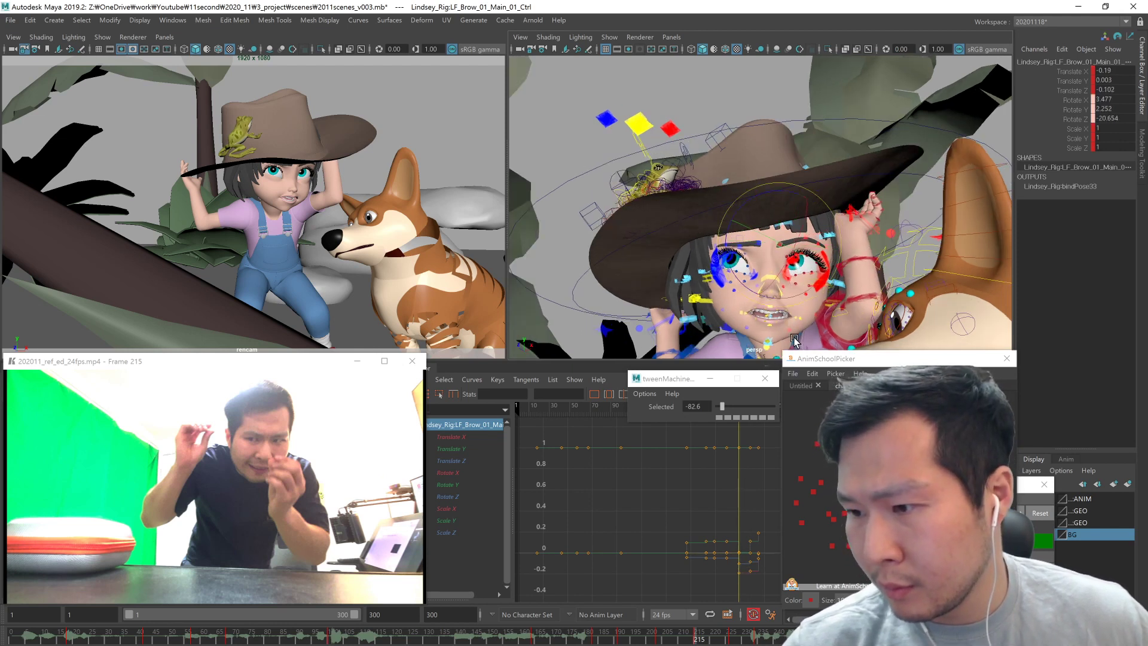
Step: Adjust both main upper eyelid shape controls at frame 215, bringing the left one to about -0.164, 0.182, 0.003
alt+drag(805, 332, 799, 291)
alt+right_drag(799, 291, 849, 287)
alt+drag(849, 287, 856, 314)
drag(846, 422, 900, 437)
alt+drag(804, 335, 787, 310)
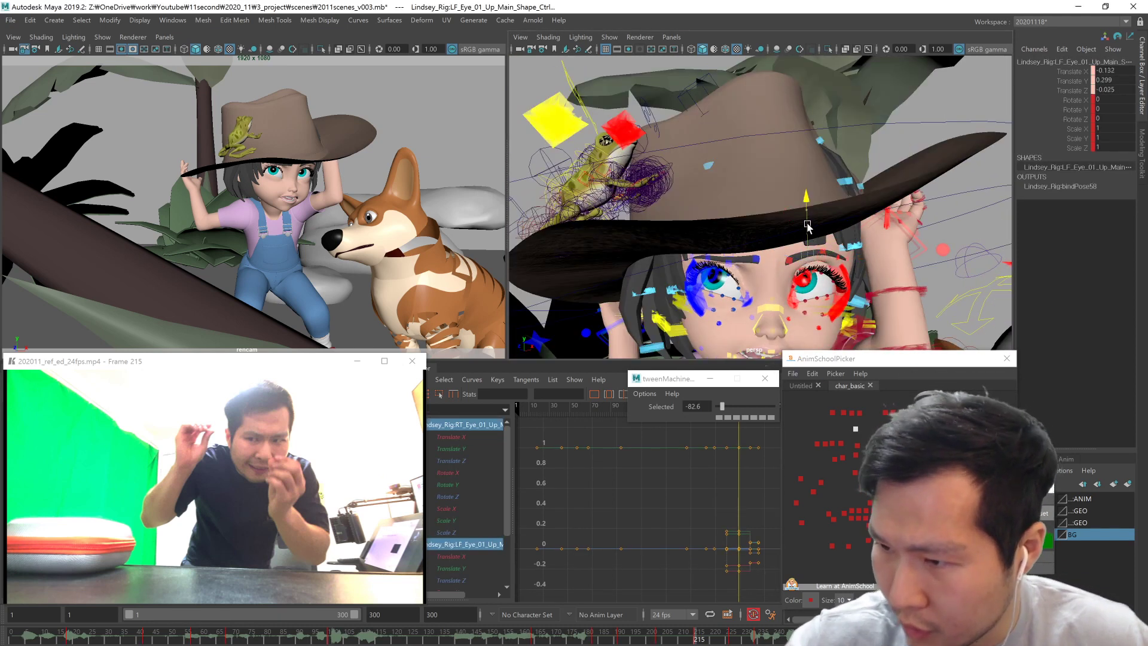
alt+drag(857, 269, 816, 315)
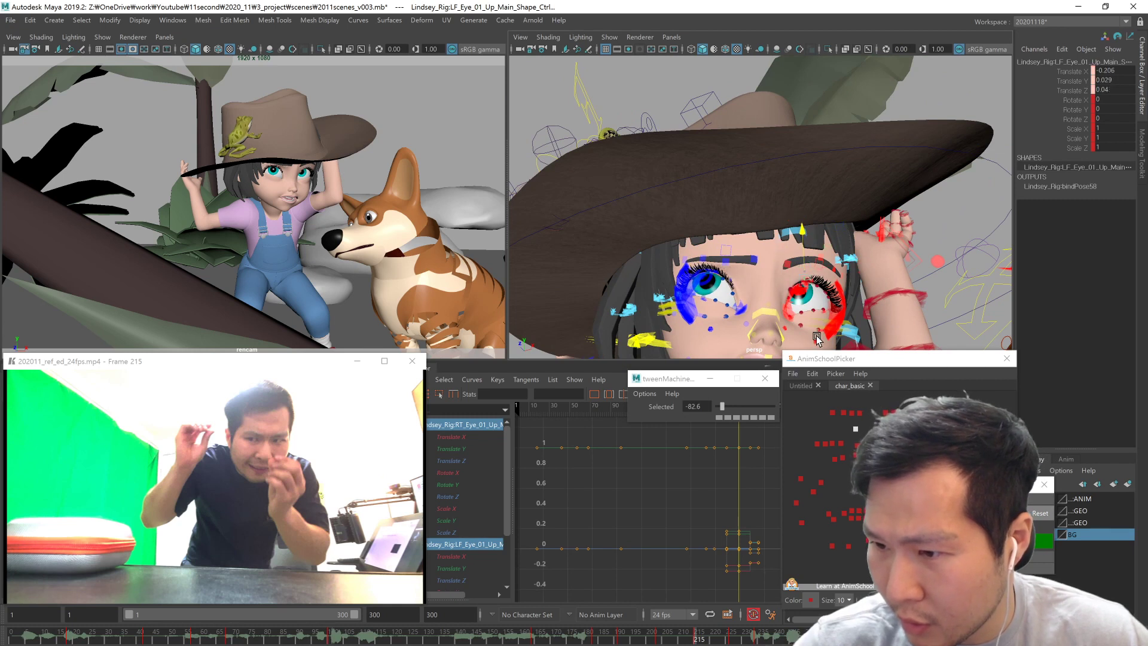
ctrl+click(766, 327)
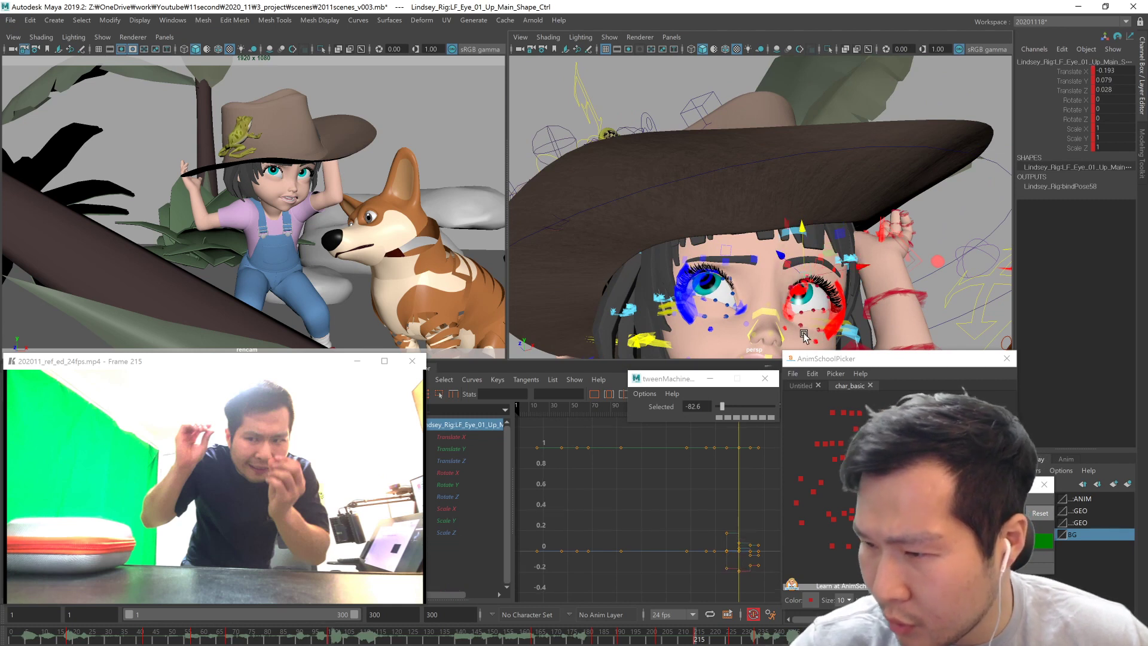
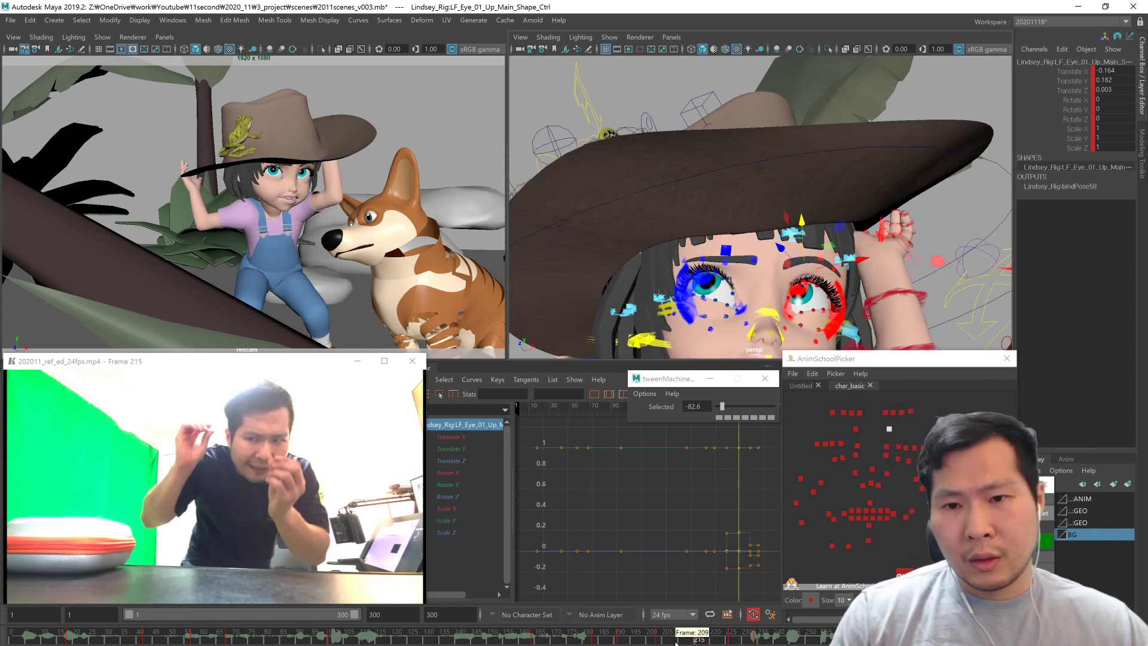
Step: Play back and scrub the animation around frames 198 to 251 to check the girl's poses against the reference video
key(alt+v)
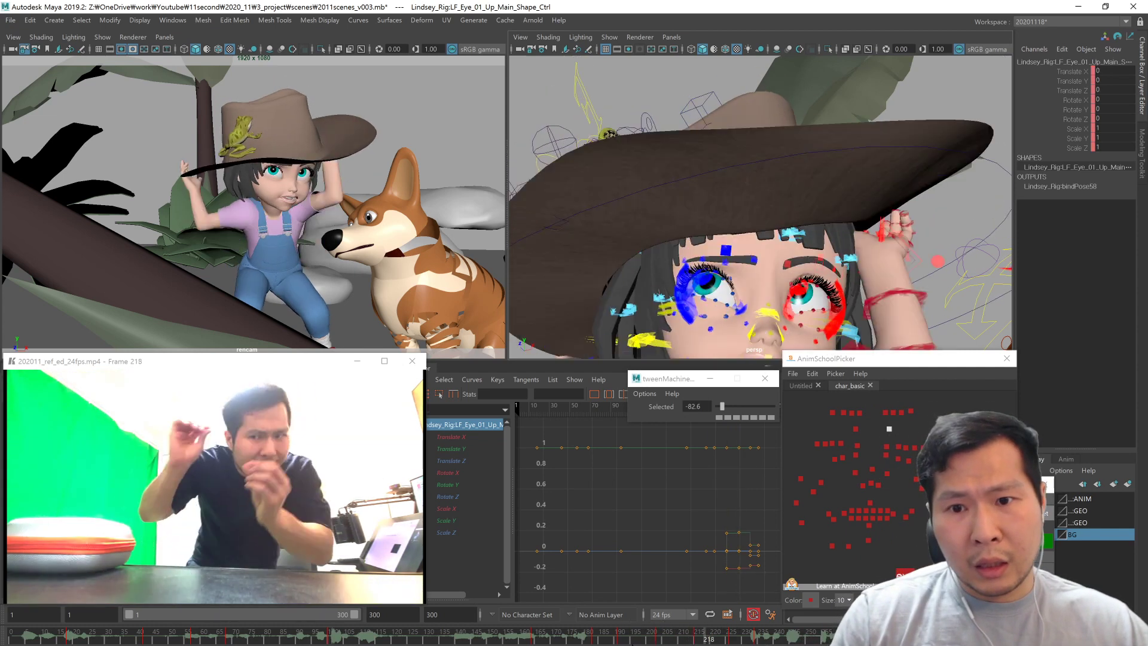
key(alt+v)
click(652, 636)
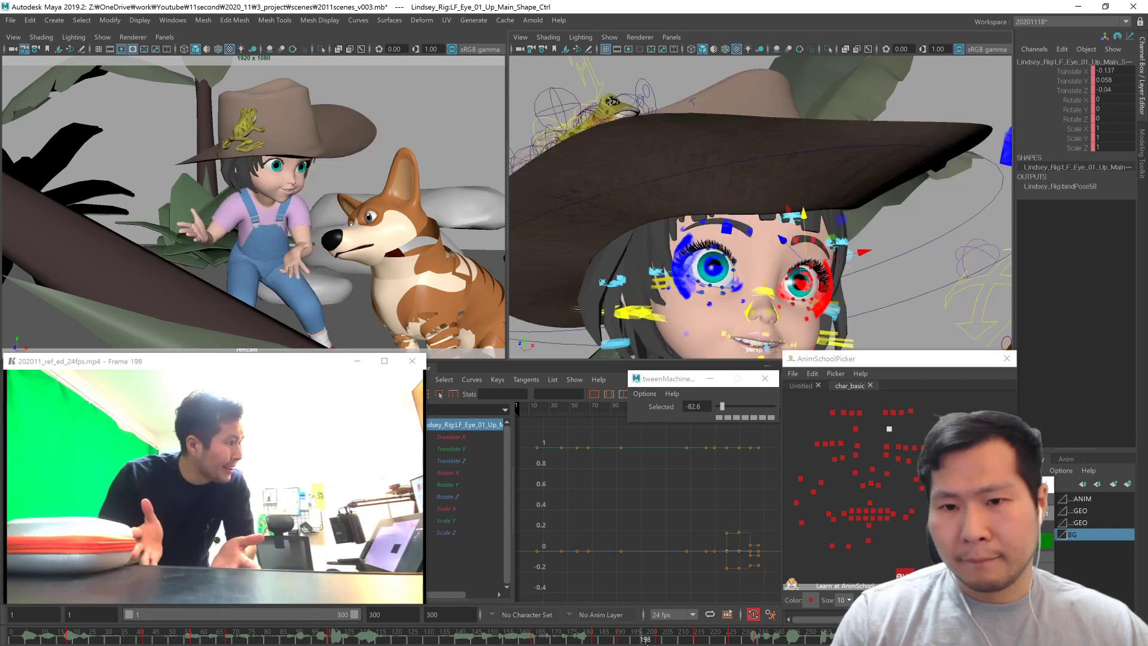
key(alt+v)
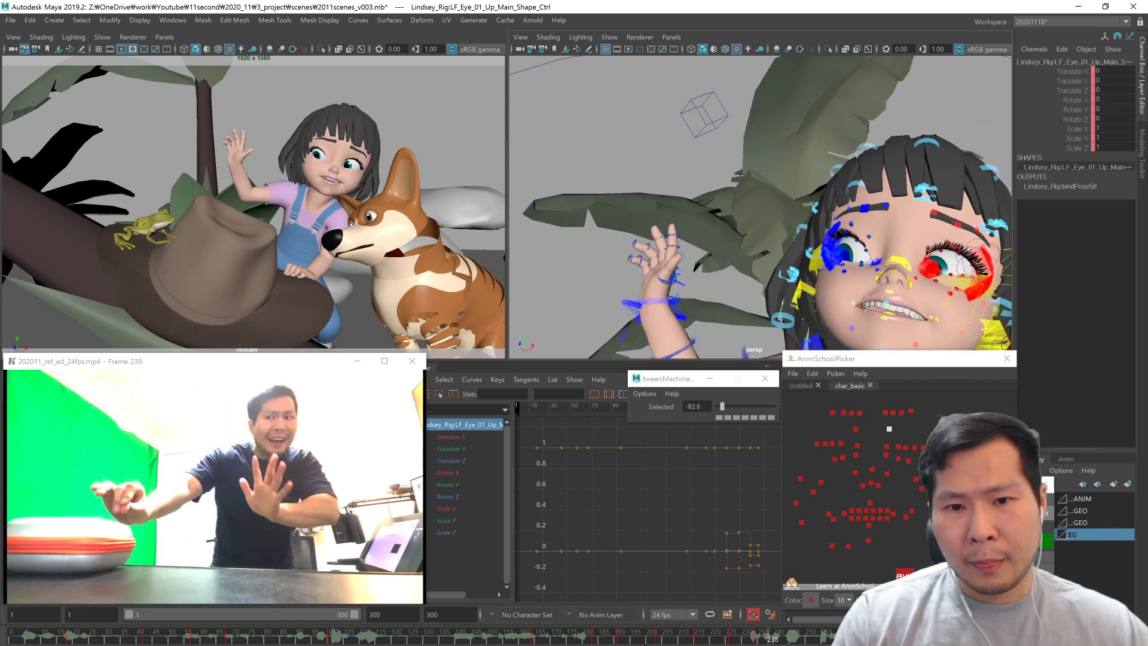
drag(705, 637, 611, 639)
key(alt+v)
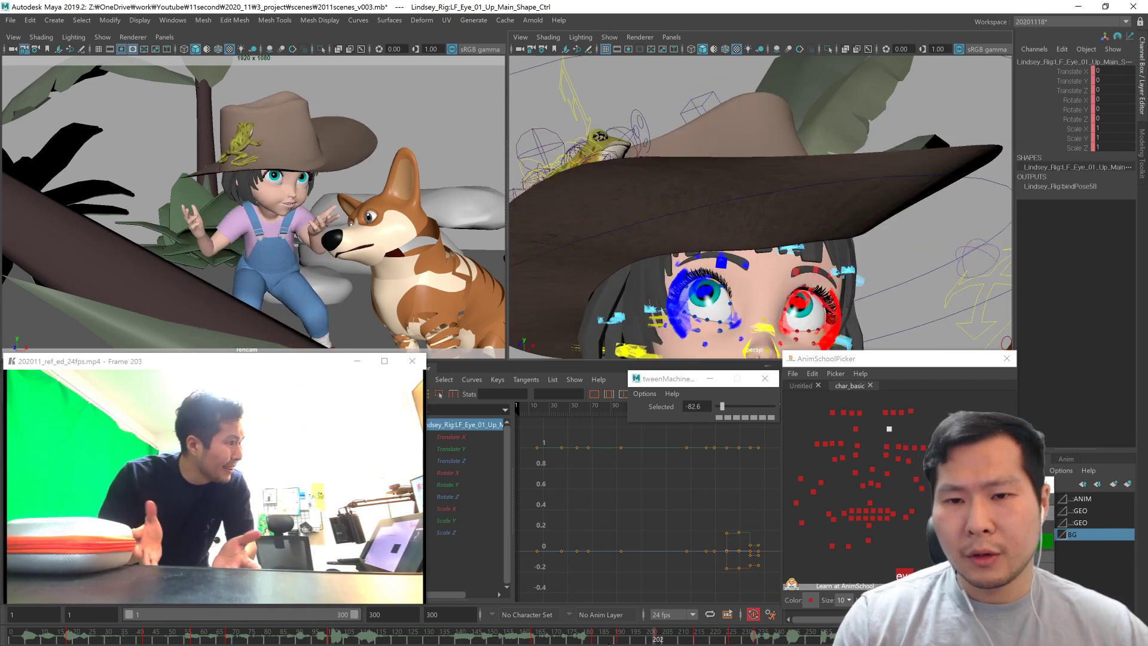
key(alt+v)
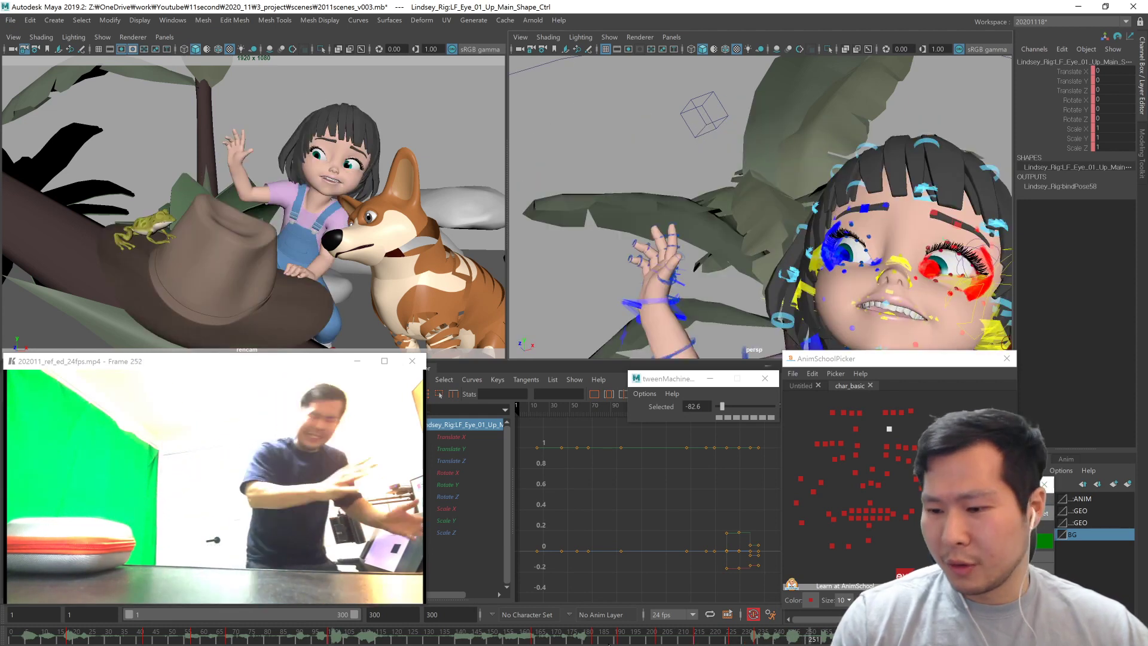
click(722, 635)
key(alt+v)
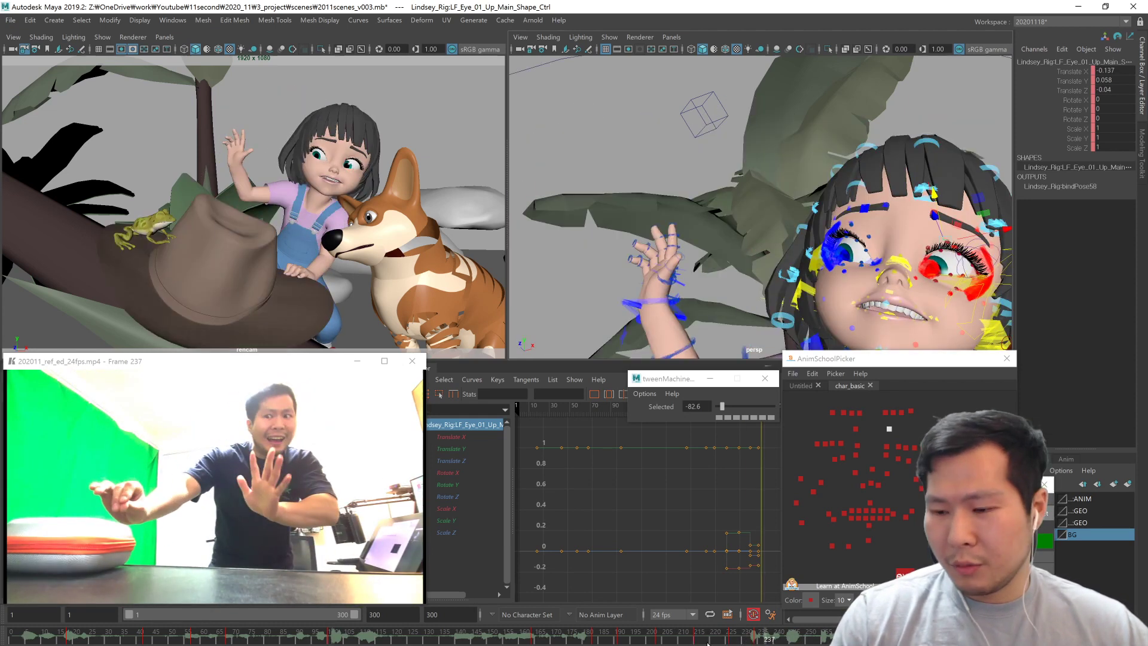
Step: Scrub the animation from about frame 237 to 266 against the reference video and examine the characters from another angle
drag(721, 639, 787, 628)
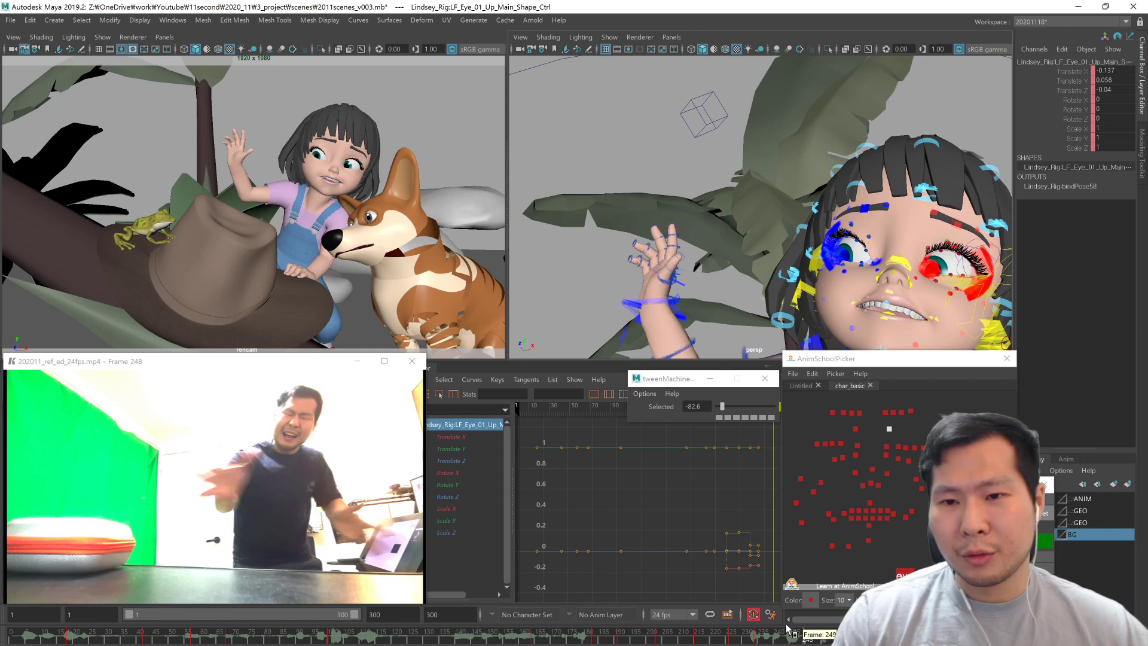
key(alt+v)
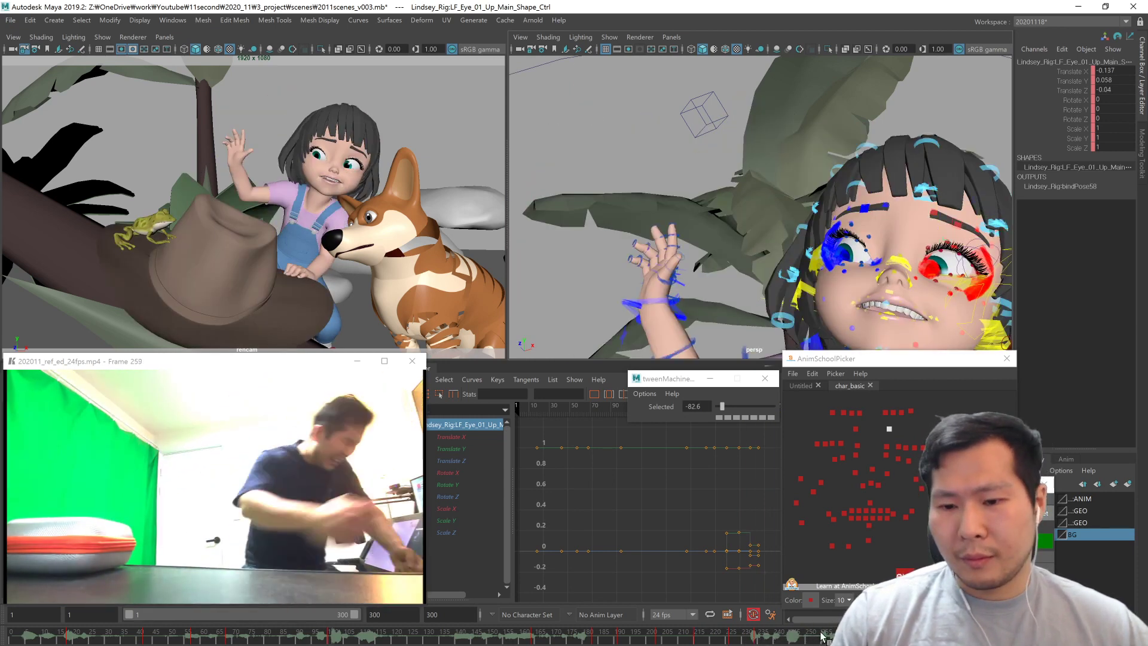
click(594, 637)
drag(579, 637, 854, 636)
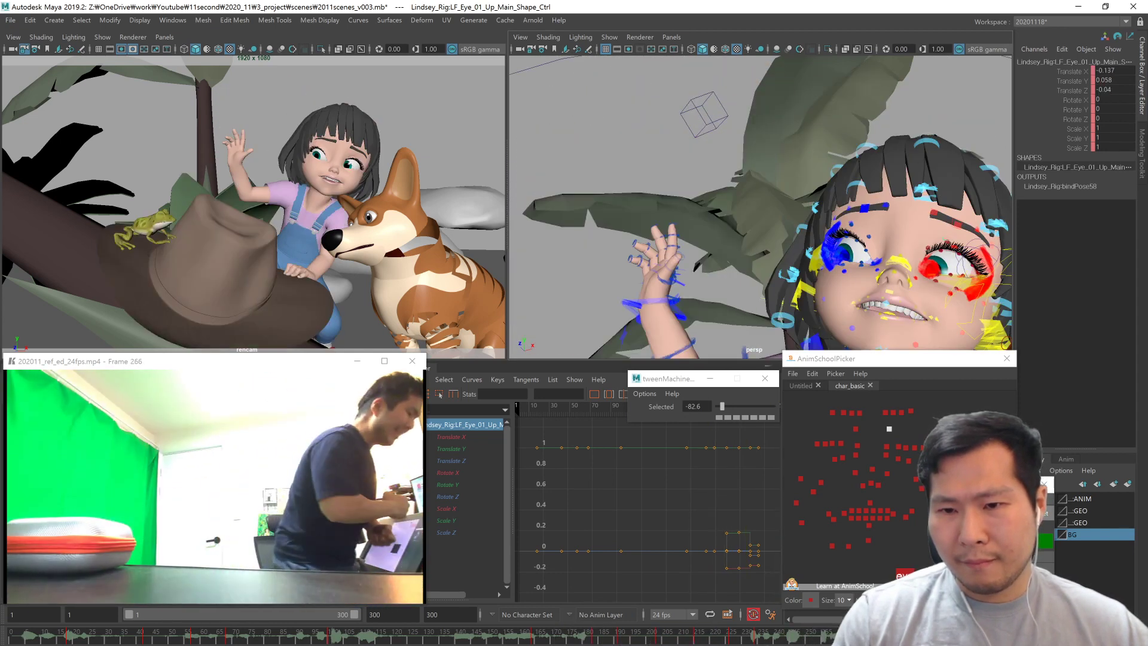
alt+drag(900, 310, 807, 313)
scroll(825, 328, down, 8)
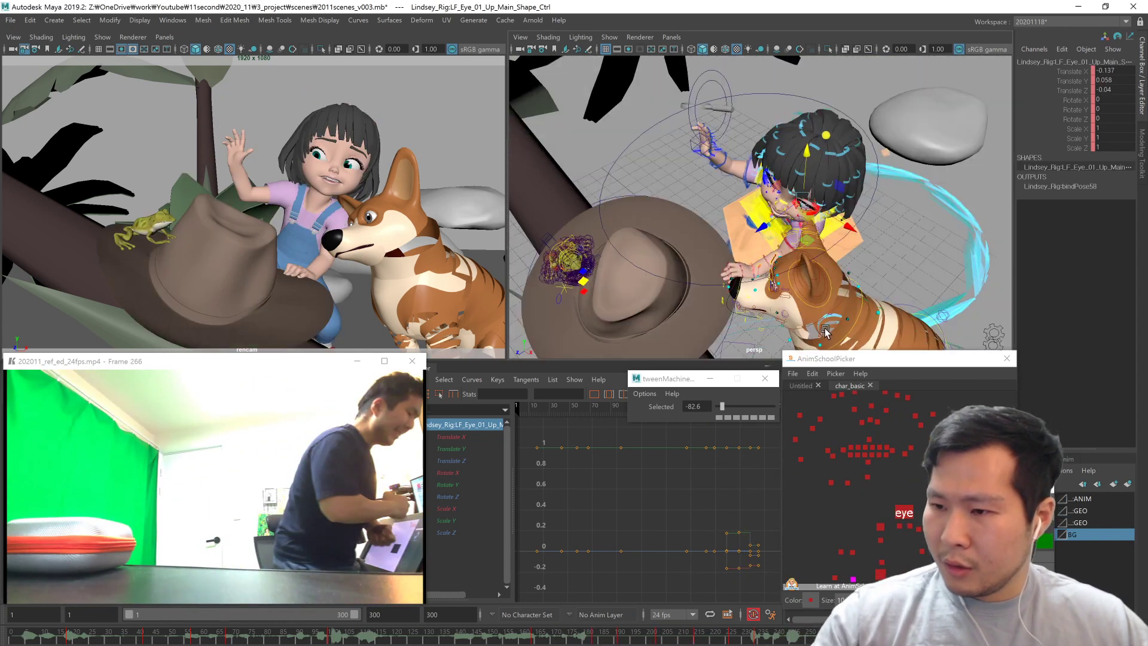
alt+right_drag(826, 328, 758, 302)
click(598, 72)
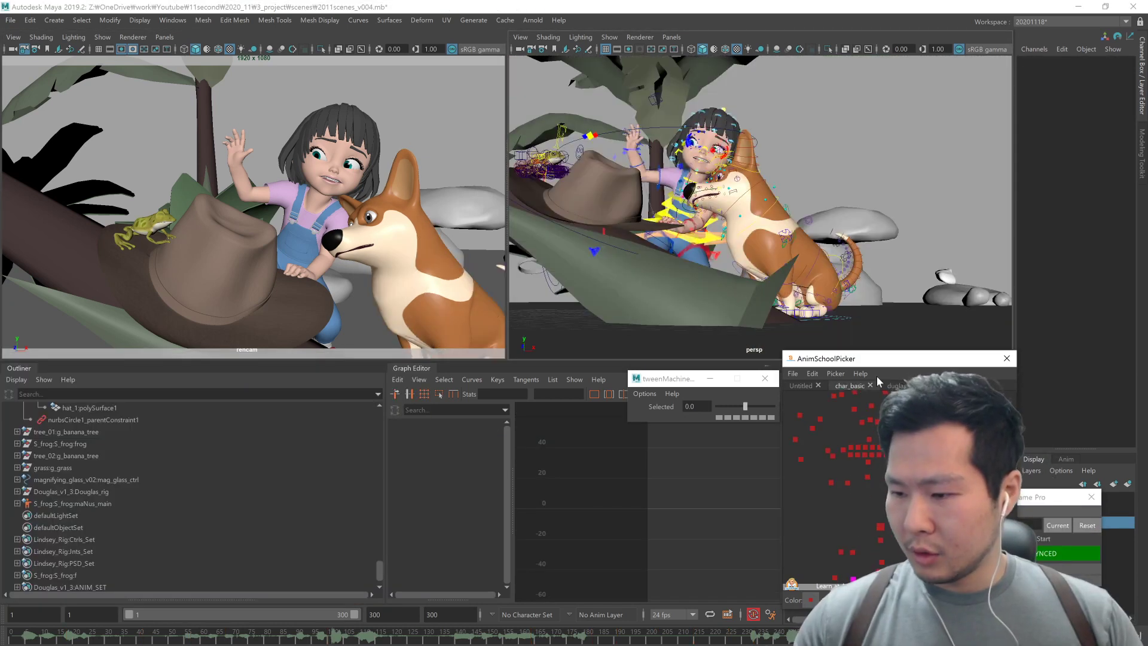
Step: Select all of the girl's body and face controls and key them at frame 260
drag(791, 394, 1005, 583)
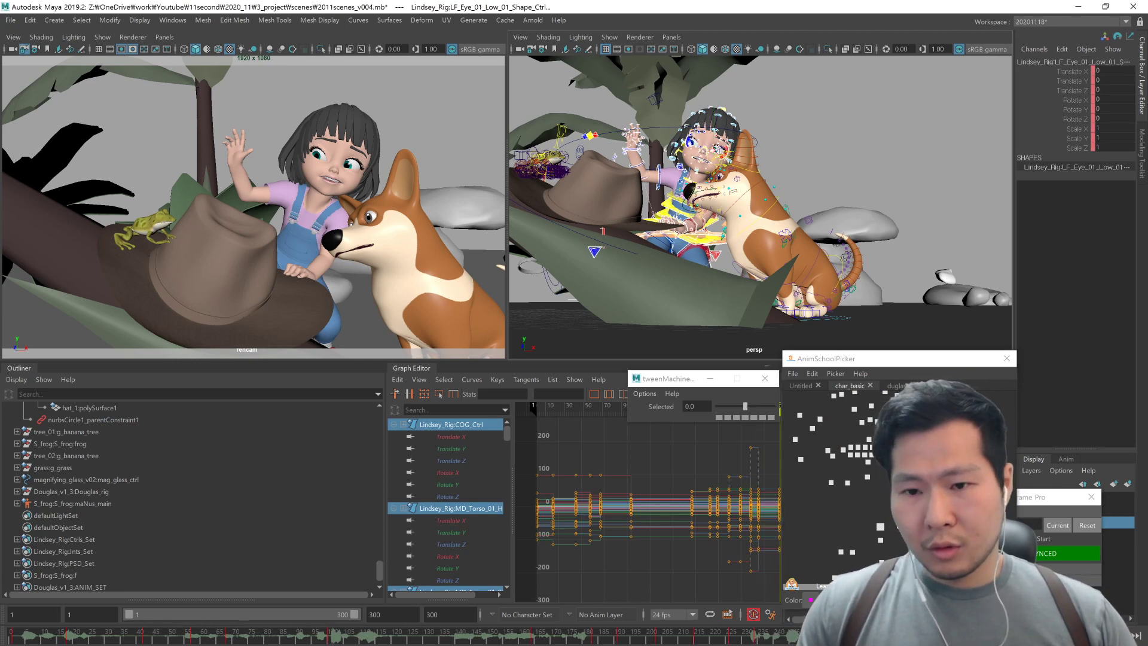
drag(796, 634, 754, 638)
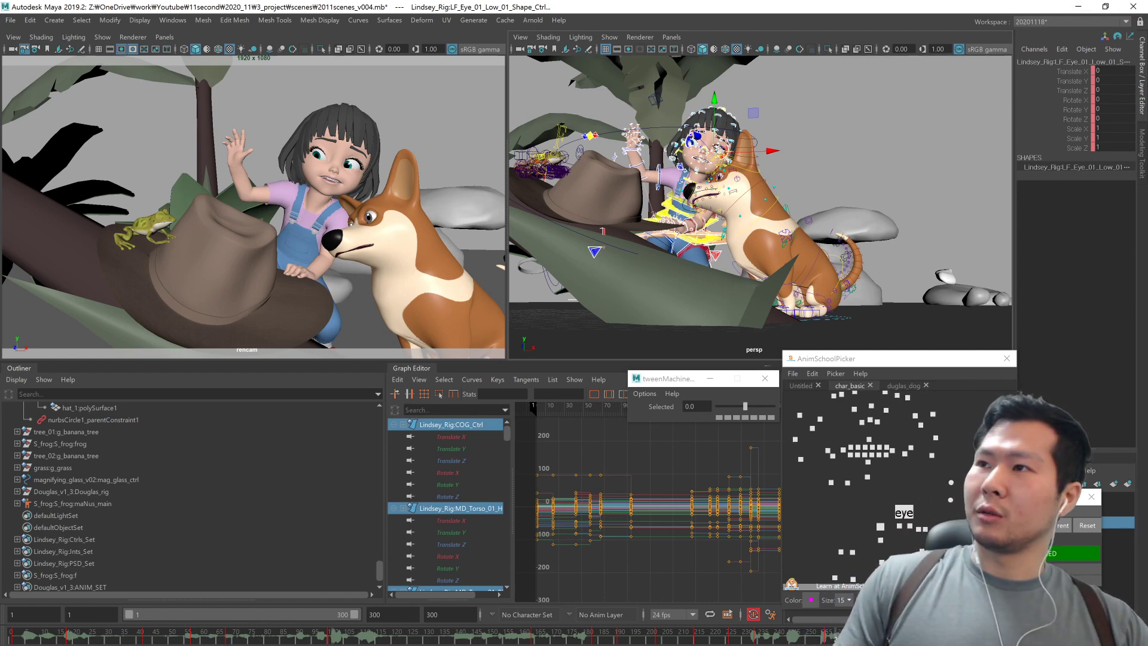
key(alt+Tab)
mouse_move(840, 635)
mouse_down()
mouse_move(861, 635)
mouse_move(847, 635)
mouse_up()
key(alt+comma)
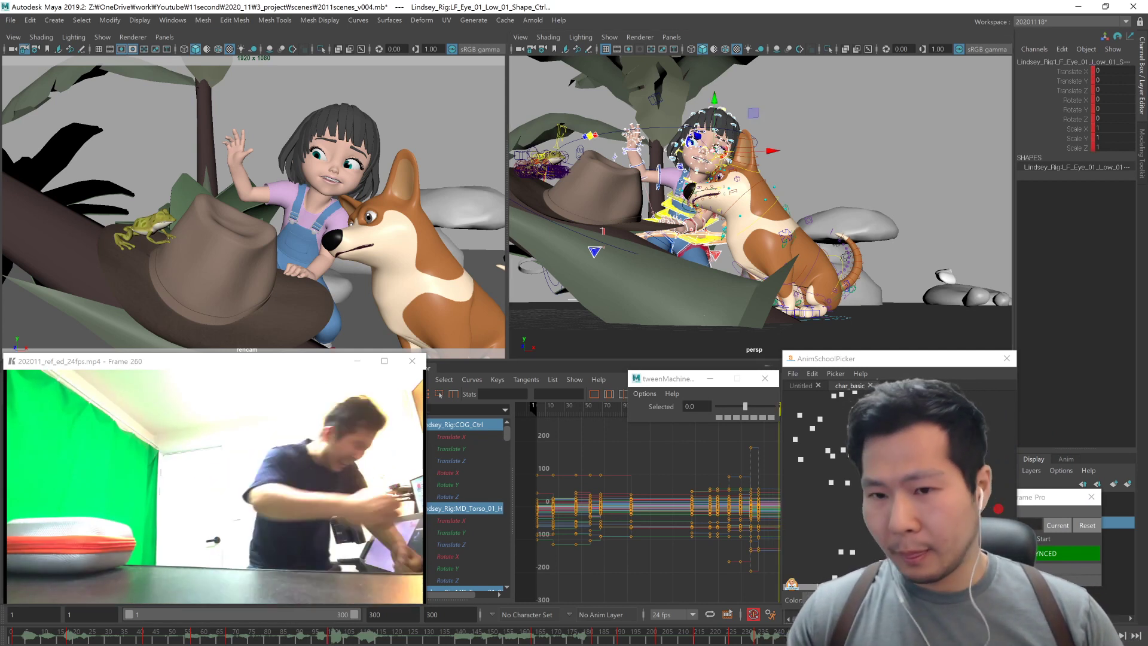
Step: Try rotating the girl's second torso FK control at frame 260, then undo the rotation
alt+drag(862, 296, 804, 310)
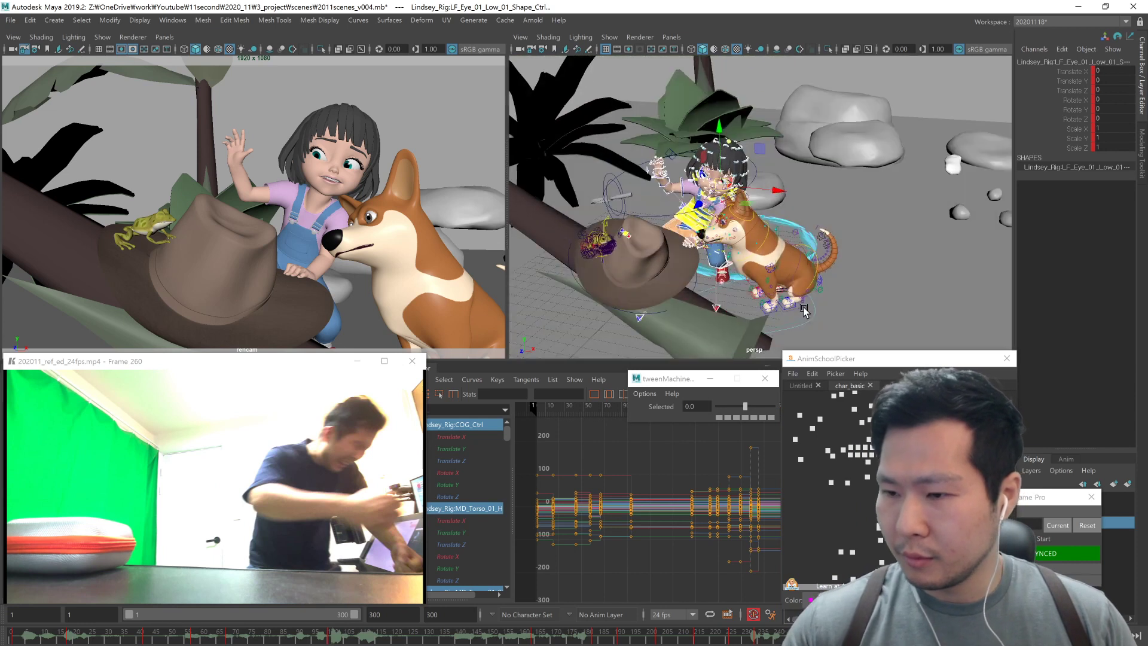
click(867, 514)
alt+drag(724, 300, 820, 299)
drag(685, 284, 871, 308)
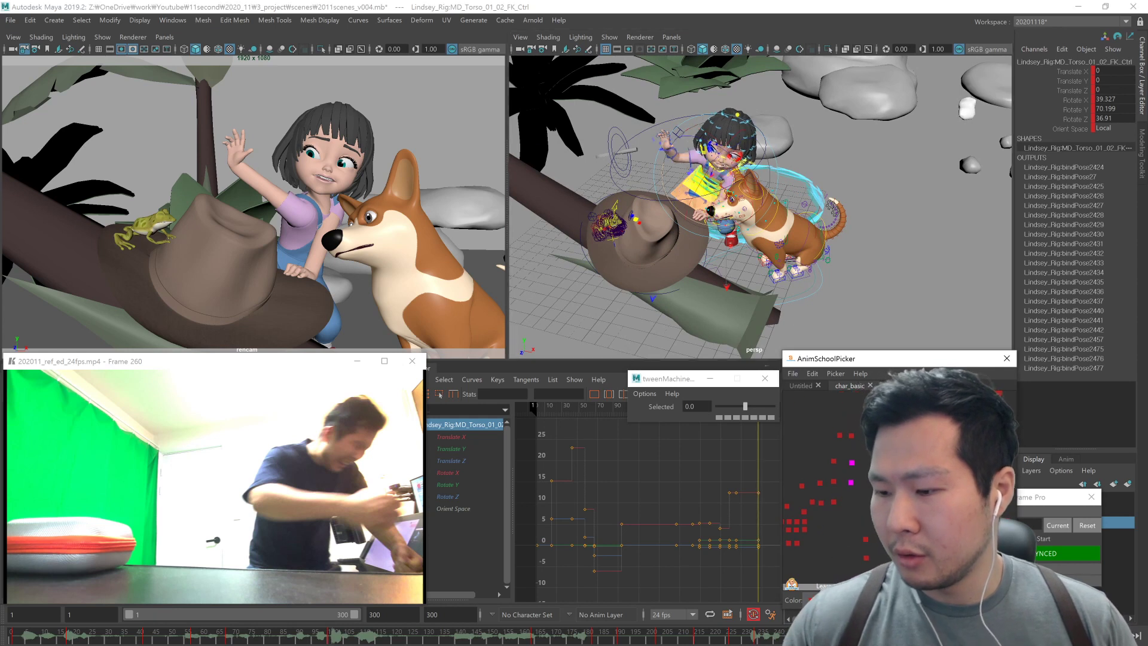
key(ctrl+z)
Step: Turn the girl's COG control to about 89 on Rotate Y and move it to about 1.103, -1.987, 6.925 at frame 260
click(885, 508)
drag(705, 223, 752, 235)
alt+drag(752, 236, 811, 284)
key(w)
middle_drag(769, 281, 880, 226)
key(ctrl+z)
alt+drag(879, 225, 801, 279)
middle_drag(802, 280, 828, 280)
mouse_move(828, 280)
alt+mouse_down()
mouse_move(811, 288)
mouse_move(826, 274)
alt+mouse_up()
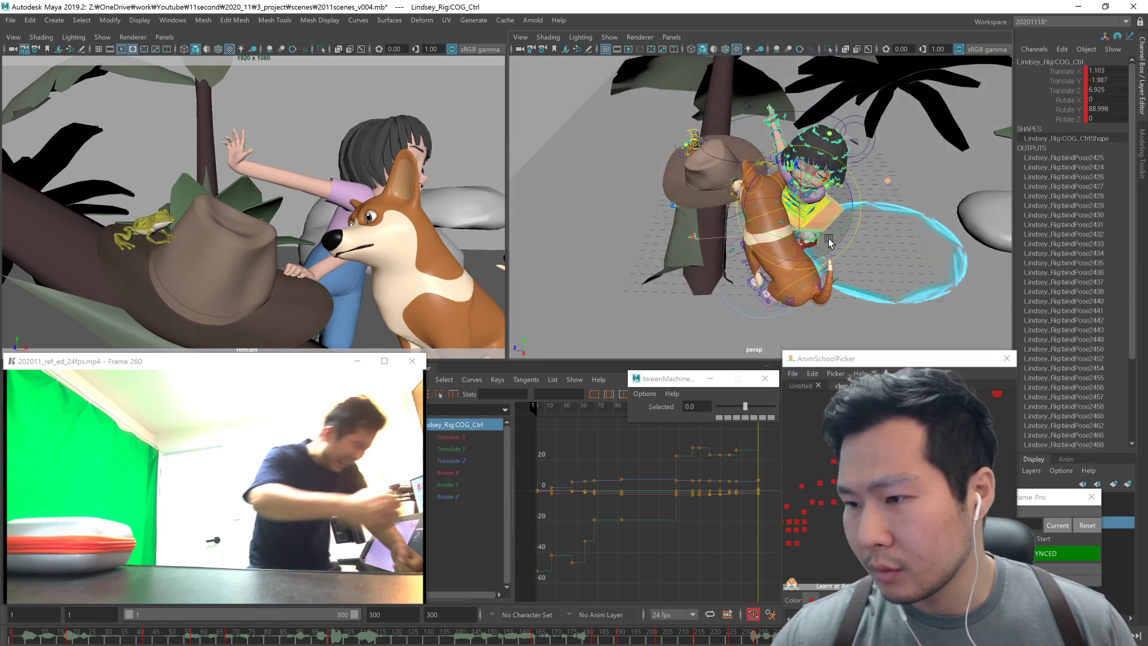
Step: Refine the COG control at frame 260 to about 3.146, -2.37, 6.387 with Rotate Y at about 71.385
alt+drag(803, 281, 792, 303)
middle_drag(757, 262, 776, 264)
key(w)
drag(733, 207, 684, 188)
alt+drag(766, 305, 888, 278)
middle_drag(887, 278, 876, 283)
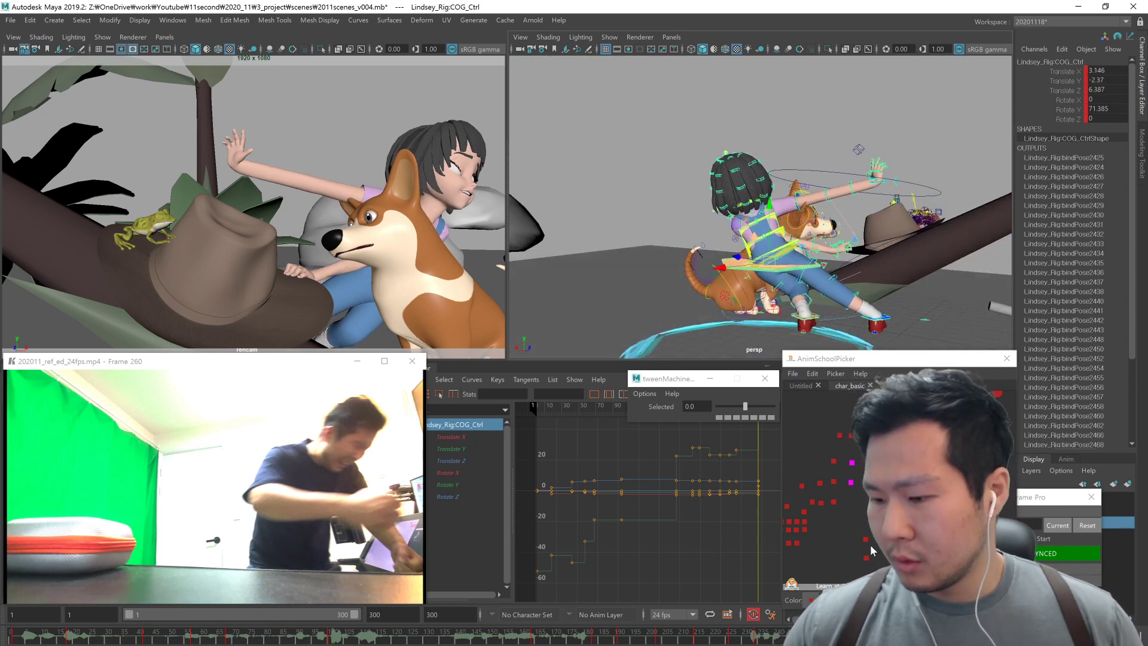
Step: Rotate the girl's hip control to about 18.03, -8.573, -28.622 at frame 260
click(777, 276)
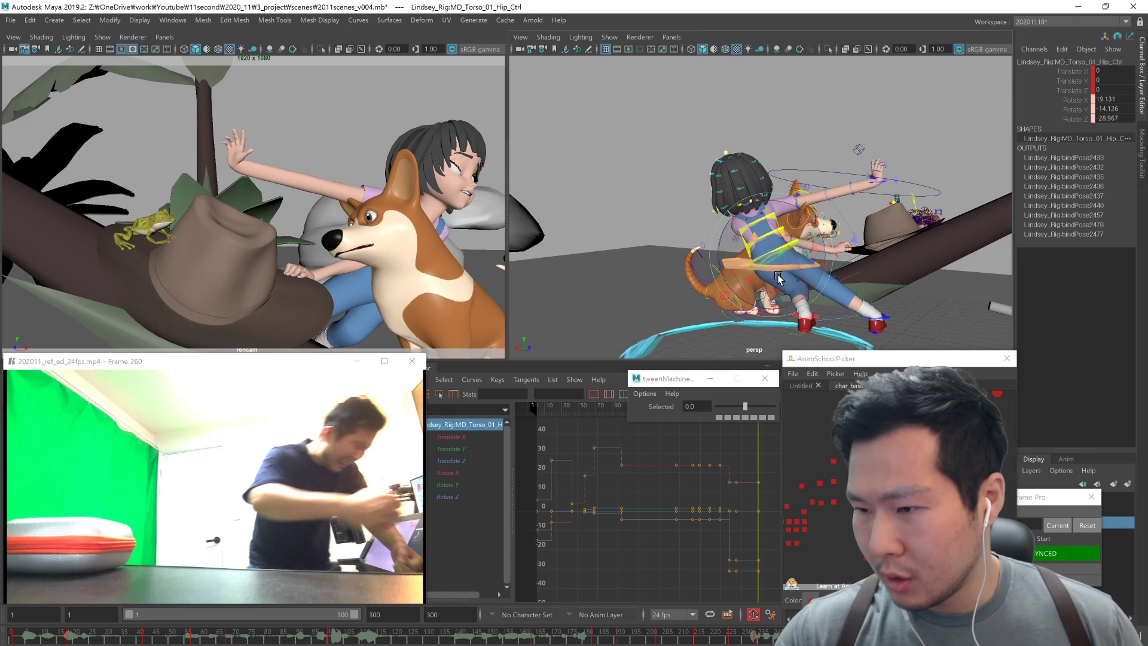
alt+drag(789, 292, 789, 248)
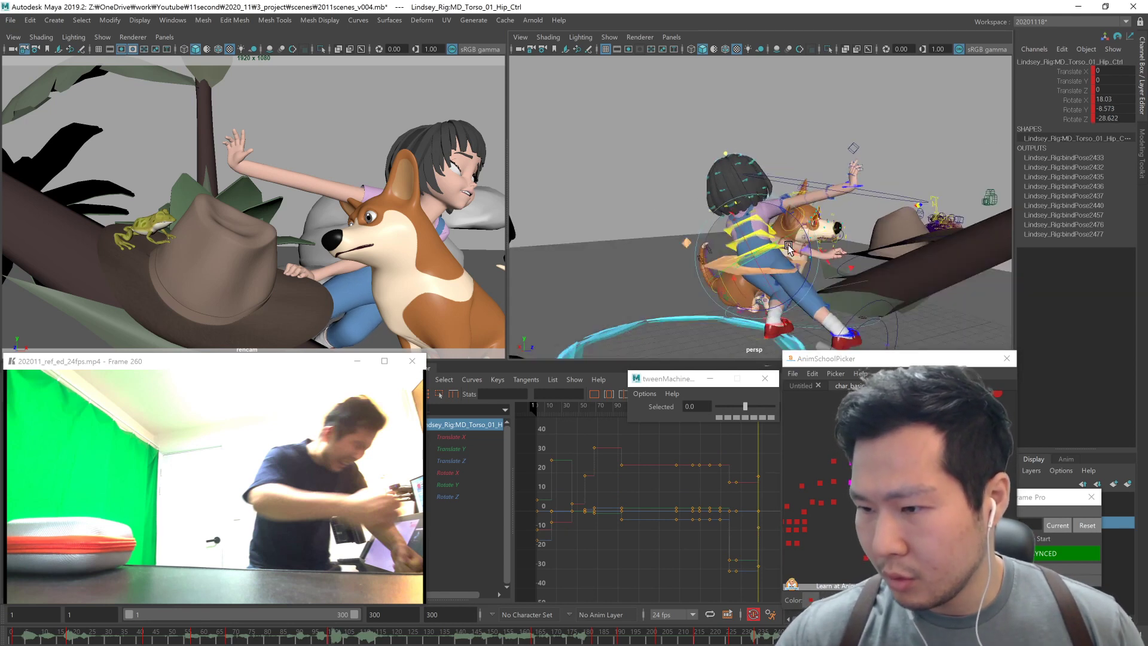
click(767, 296)
mouse_move(763, 317)
alt+mouse_down()
mouse_move(803, 327)
mouse_move(749, 328)
alt+mouse_up()
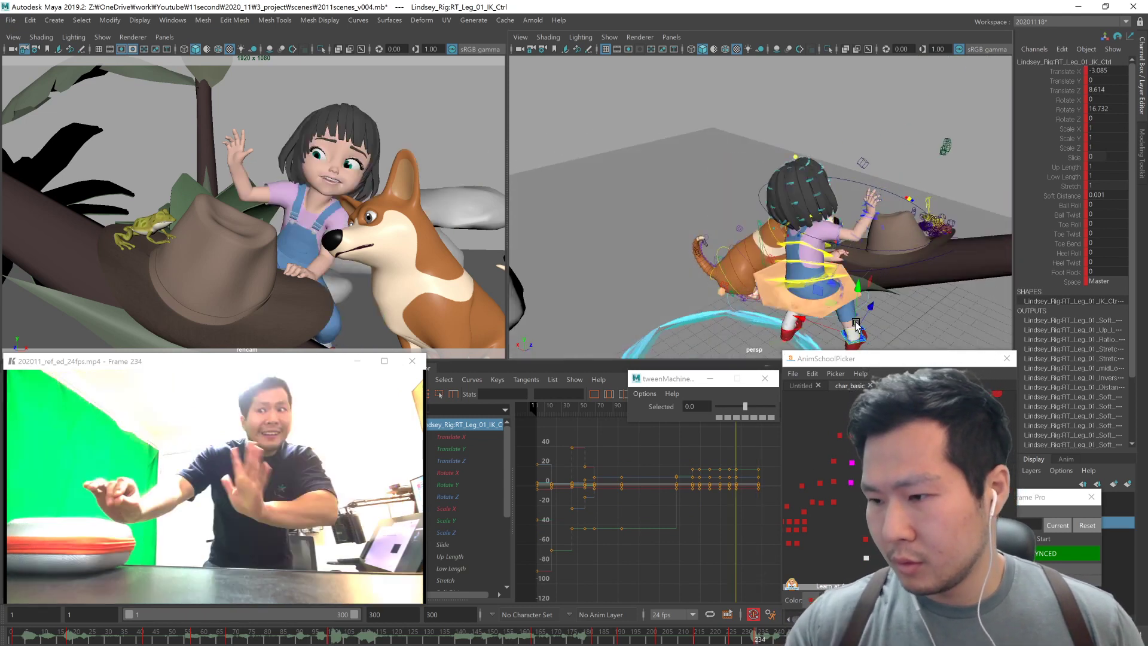
Step: Compare the leg stance with frame 234, then move the COG control at frame 260 to about 1.763, -3.07, 6.639
mouse_move(857, 326)
alt+mouse_down()
mouse_move(892, 280)
mouse_move(877, 323)
mouse_move(825, 334)
mouse_move(852, 335)
alt+mouse_up()
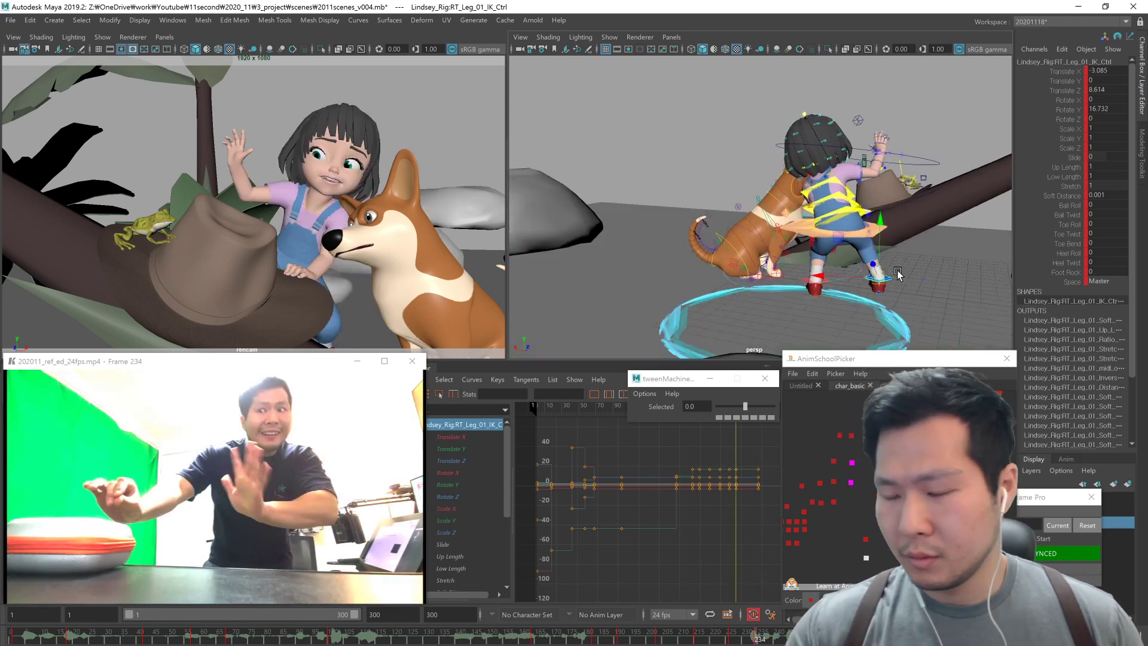
key(.)
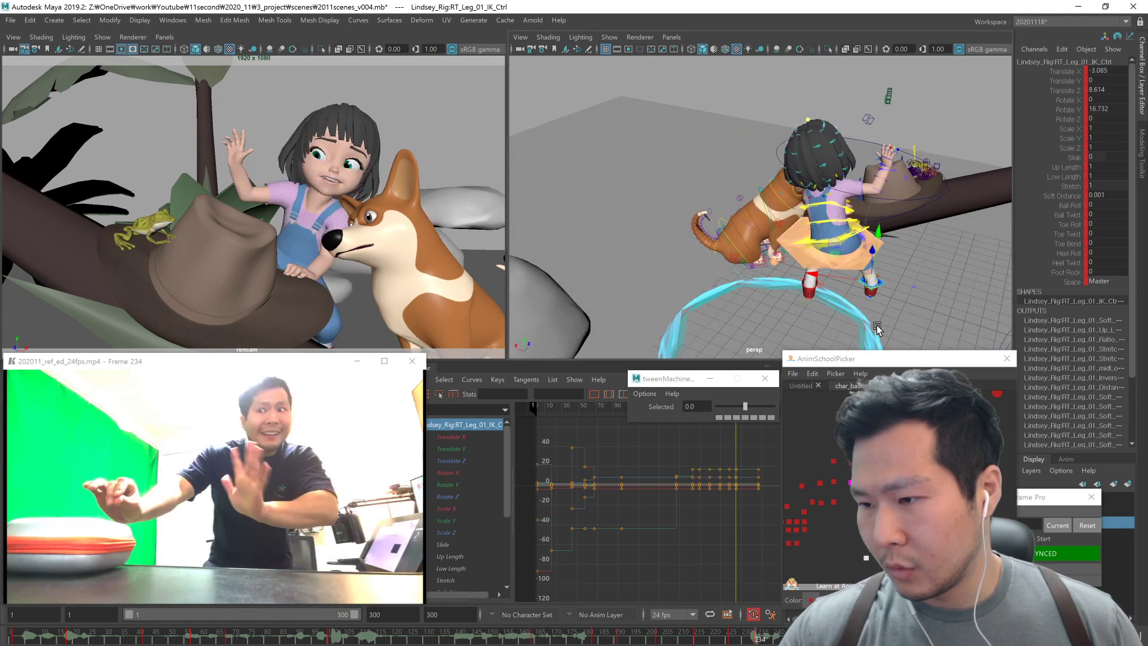
key(.)
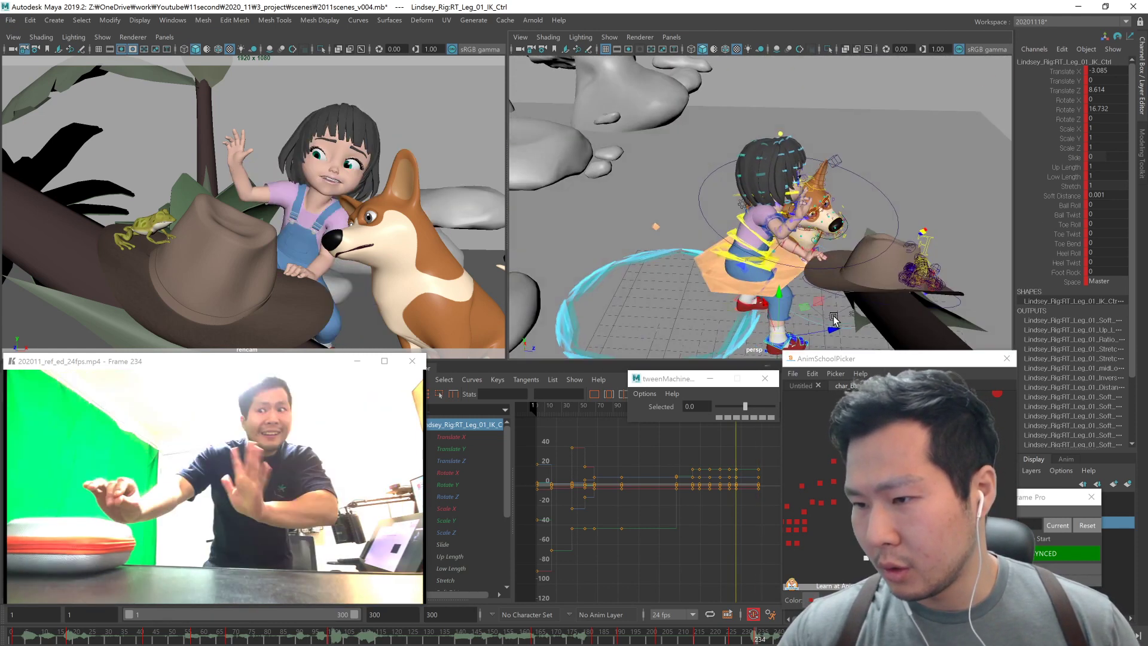
key(.)
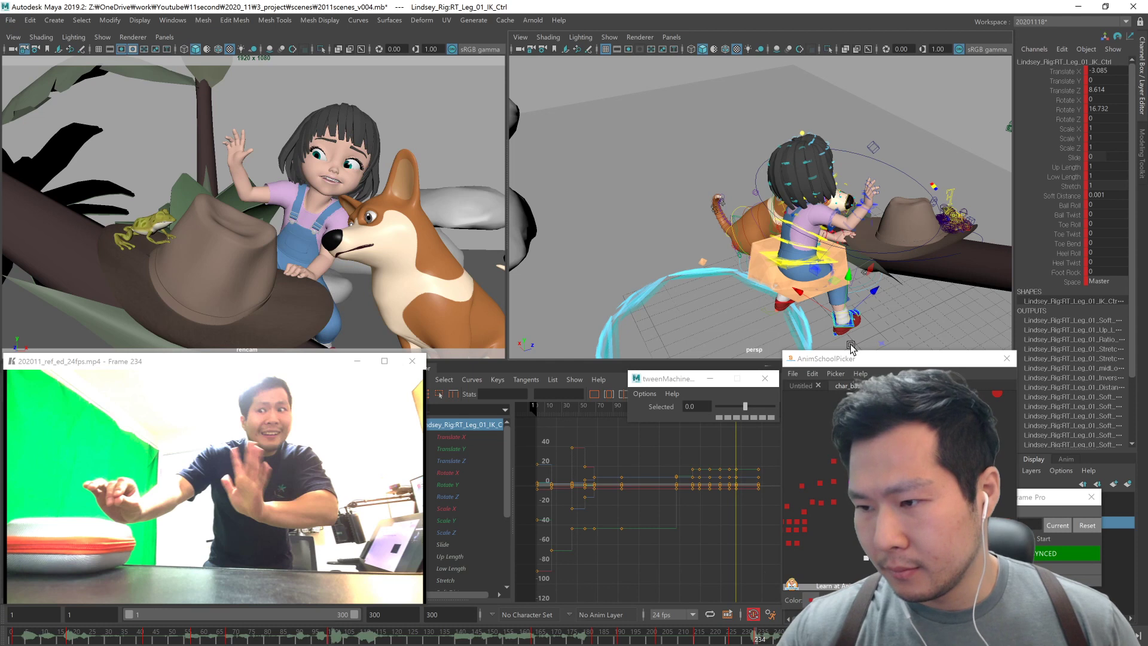
key(.)
alt+drag(874, 315, 903, 303)
click(895, 496)
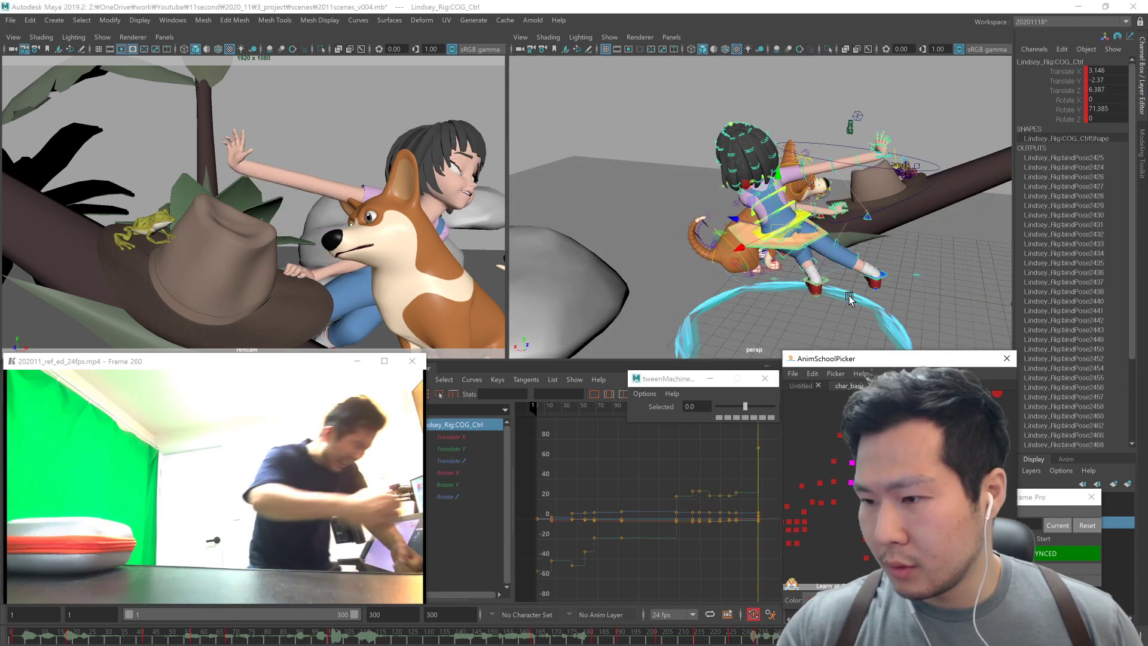
middle_drag(850, 297, 856, 306)
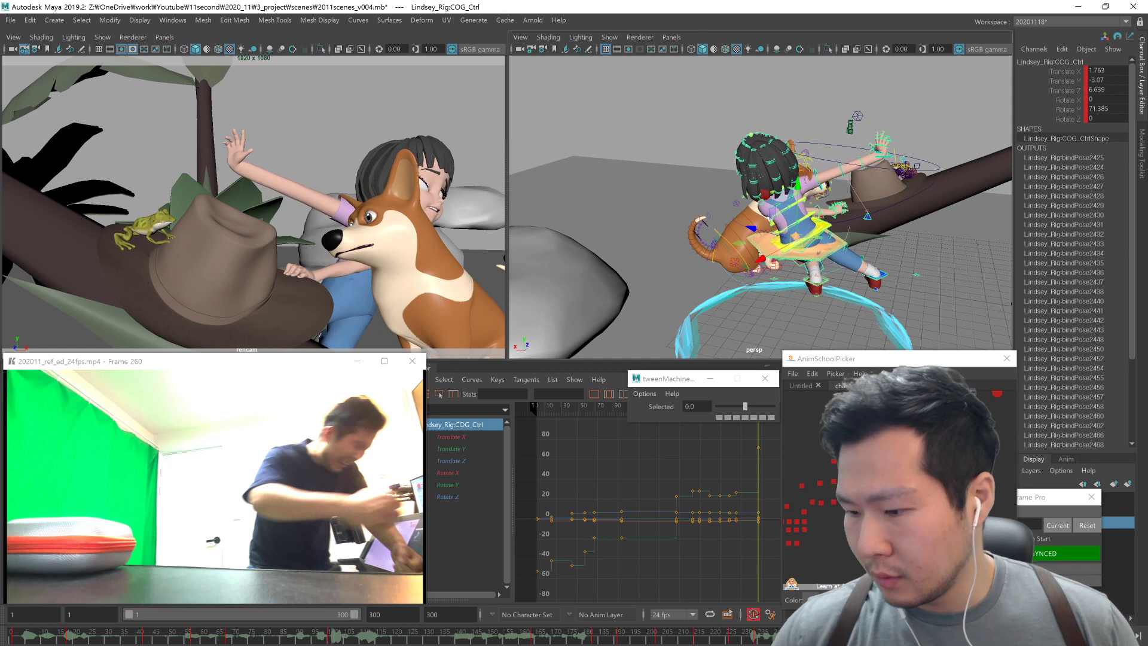
Step: Pose the right leg IK control at frame 260 with Rotate Y at about 56.331 and Ball Roll at 29.6
click(850, 297)
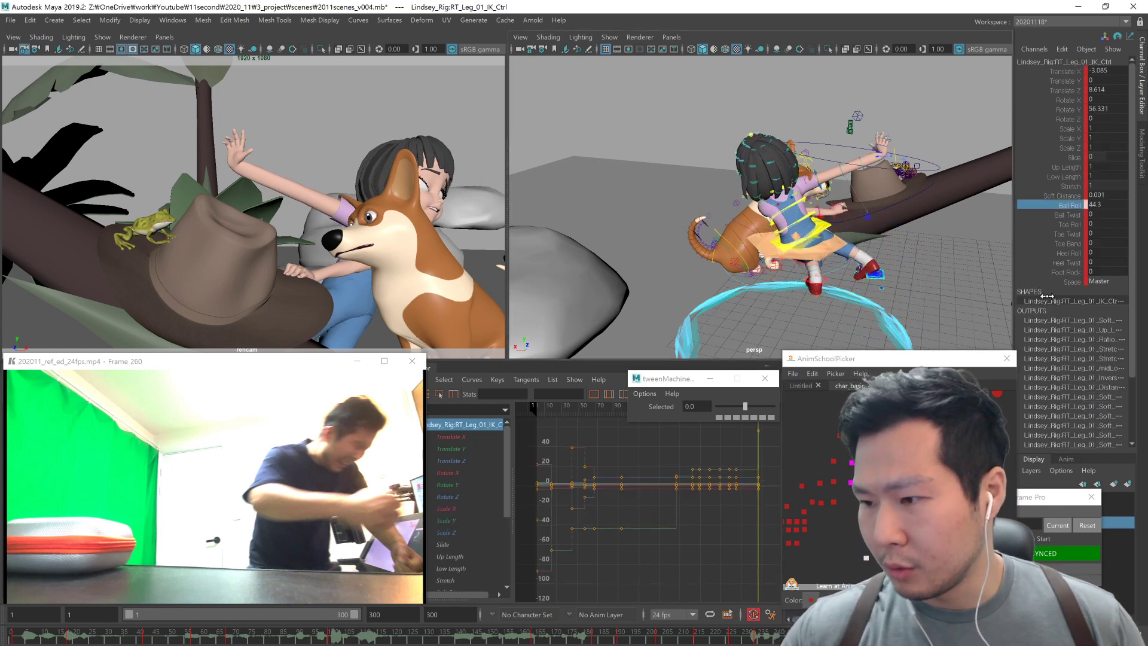
key(ctrl+z)
alt+drag(933, 304, 867, 301)
scroll(870, 305, down, 3)
alt+drag(947, 299, 772, 328)
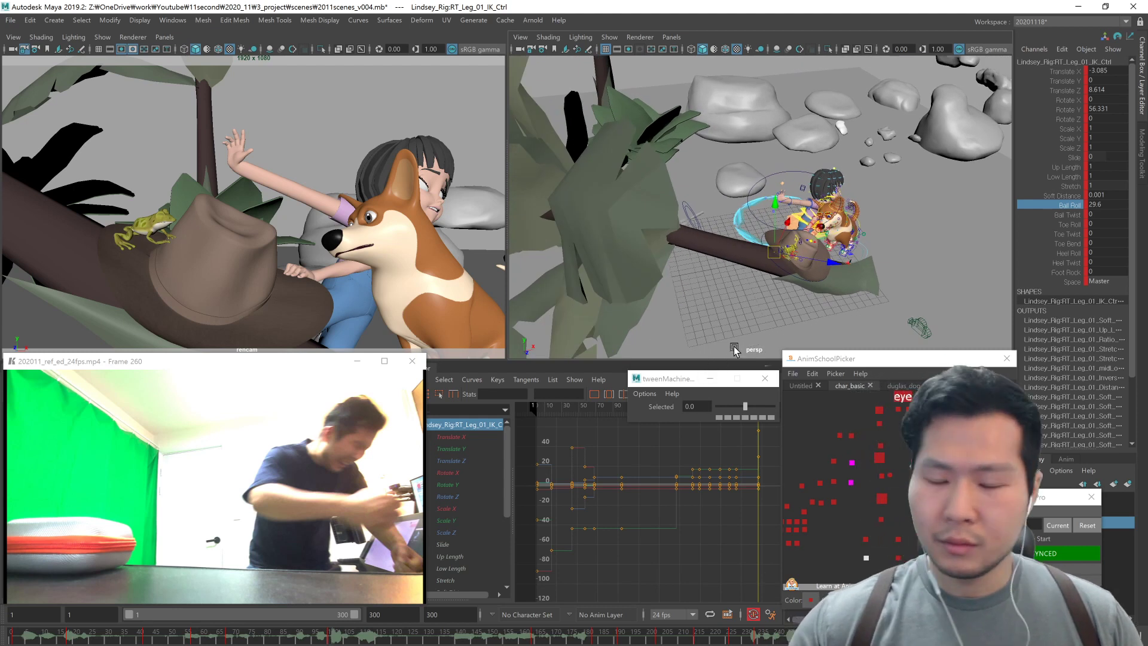
Step: Minimize the reference video, select both banana tree groups and toggle the BG display layer's visibility to check its contents
click(359, 361)
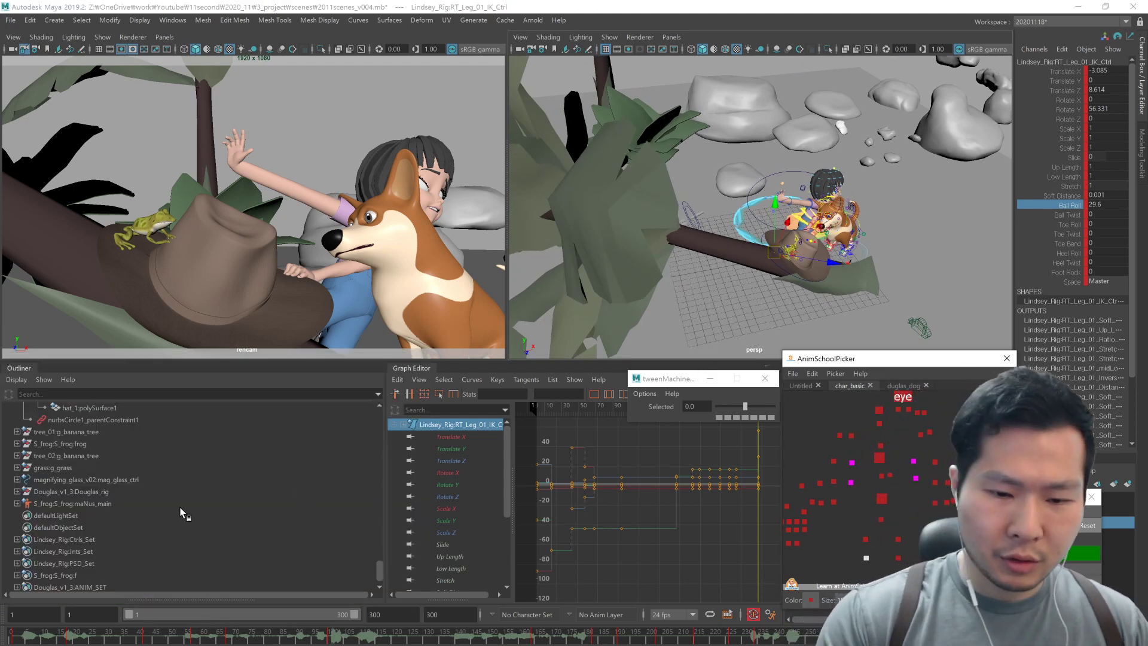
click(104, 432)
shift+click(103, 453)
click(105, 457)
ctrl+click(114, 431)
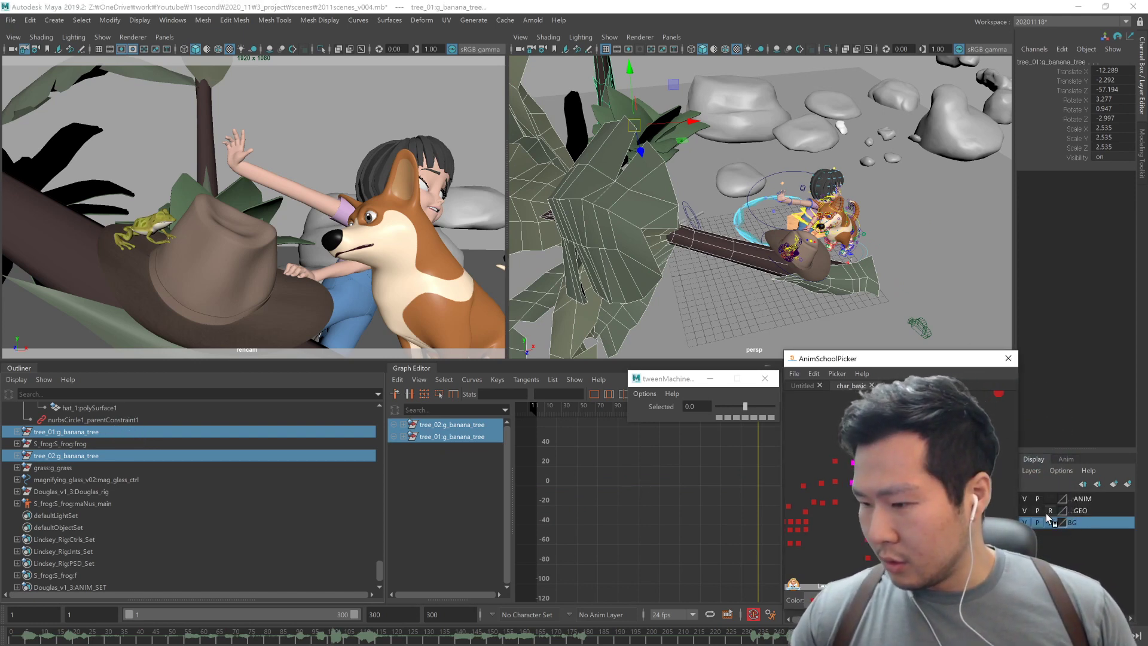
click(1025, 522)
click(1025, 522)
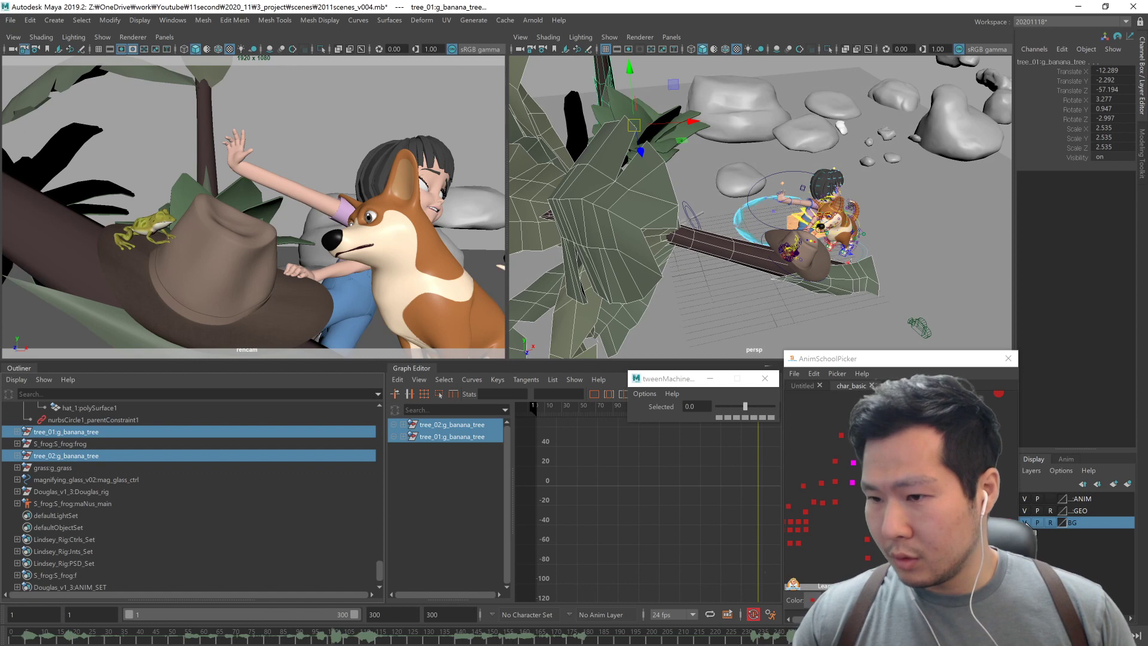
Step: Add the fallen banana tree's top group, tree_02:g_banana_tree, to the BG display layer
alt+right_drag(843, 311, 773, 307)
alt+drag(774, 307, 749, 305)
click(751, 248)
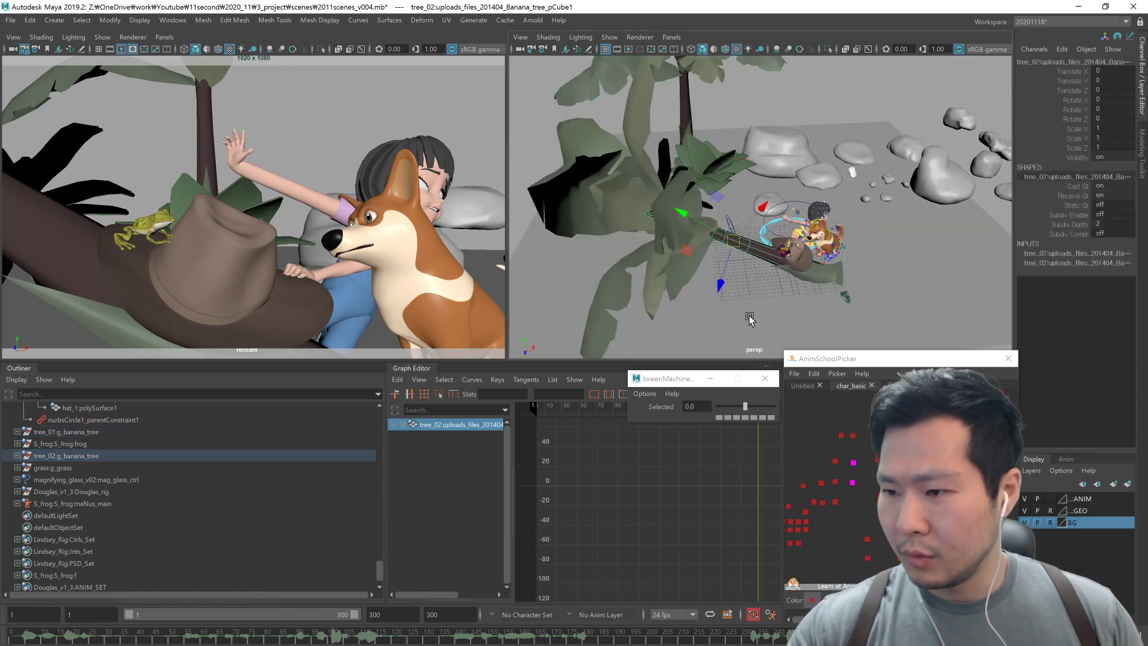
key(Up)
right_click(1076, 523)
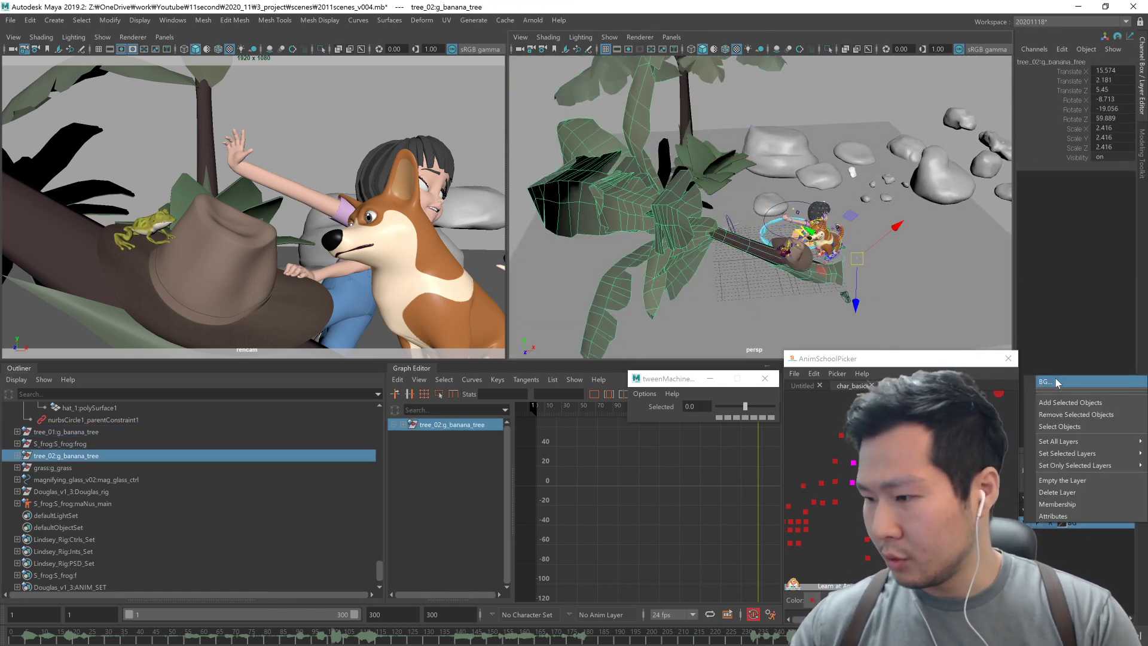
click(1064, 402)
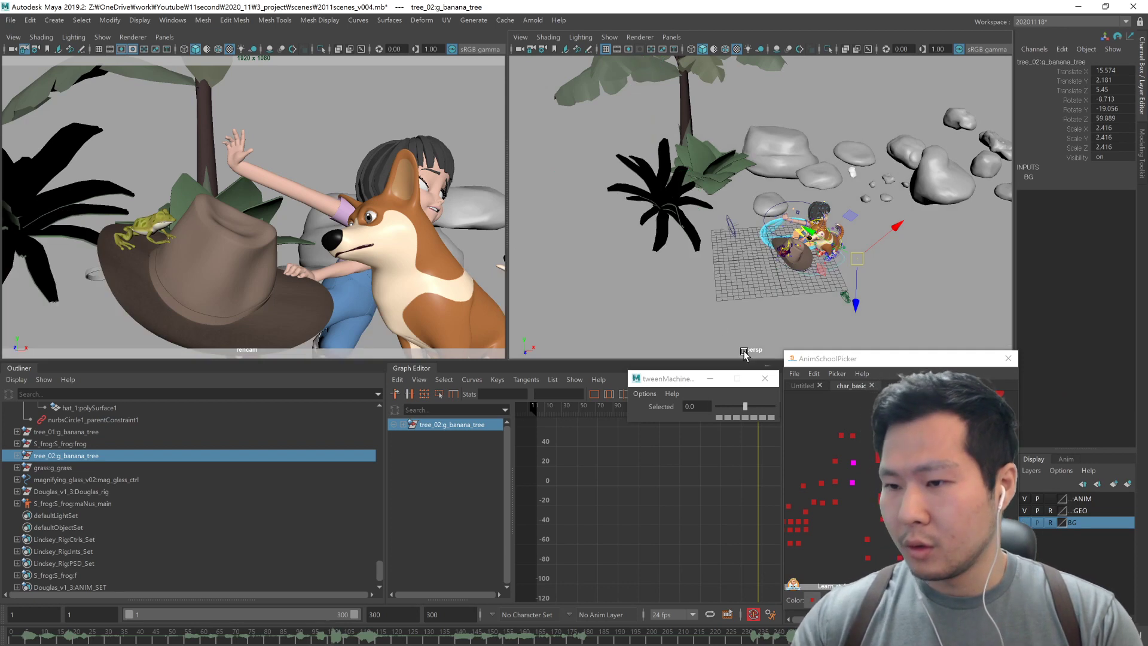
Step: Add the grass:g_grass and tree_01:g_banana_tree groups to the BG display layer
key(Down)
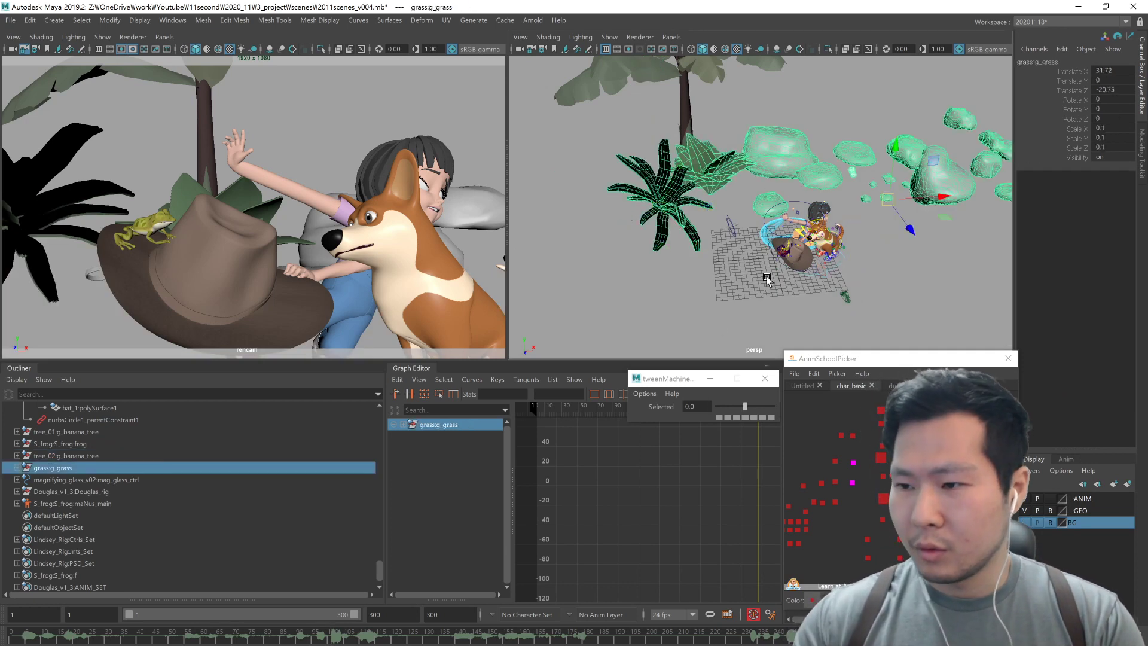
right_click(1070, 523)
click(1072, 400)
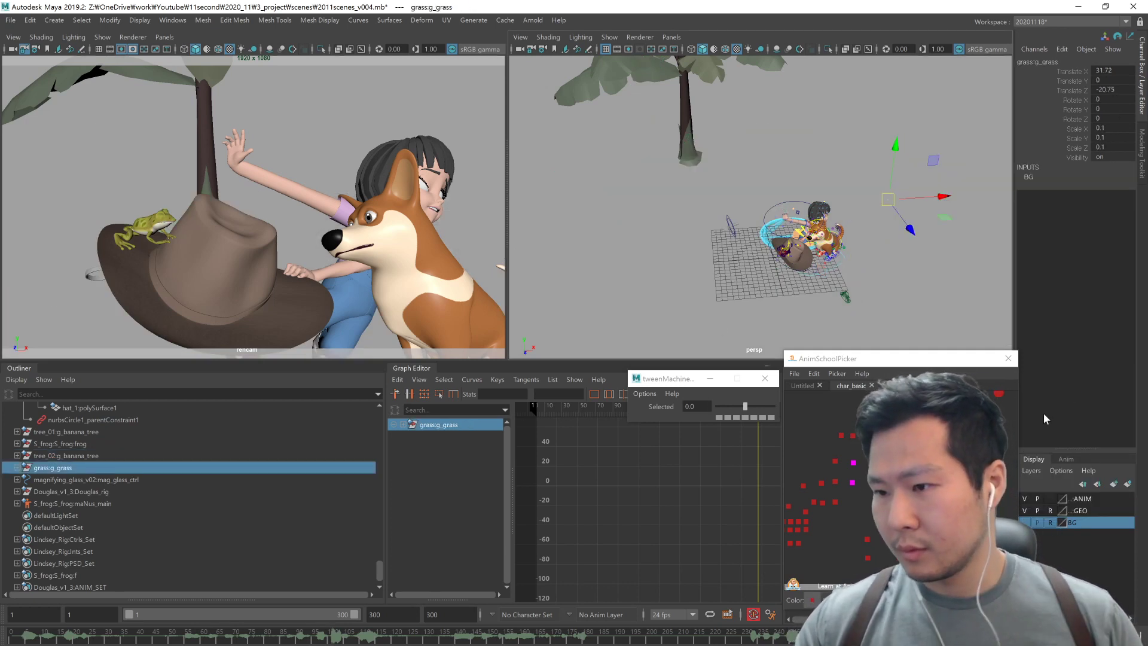
click(693, 151)
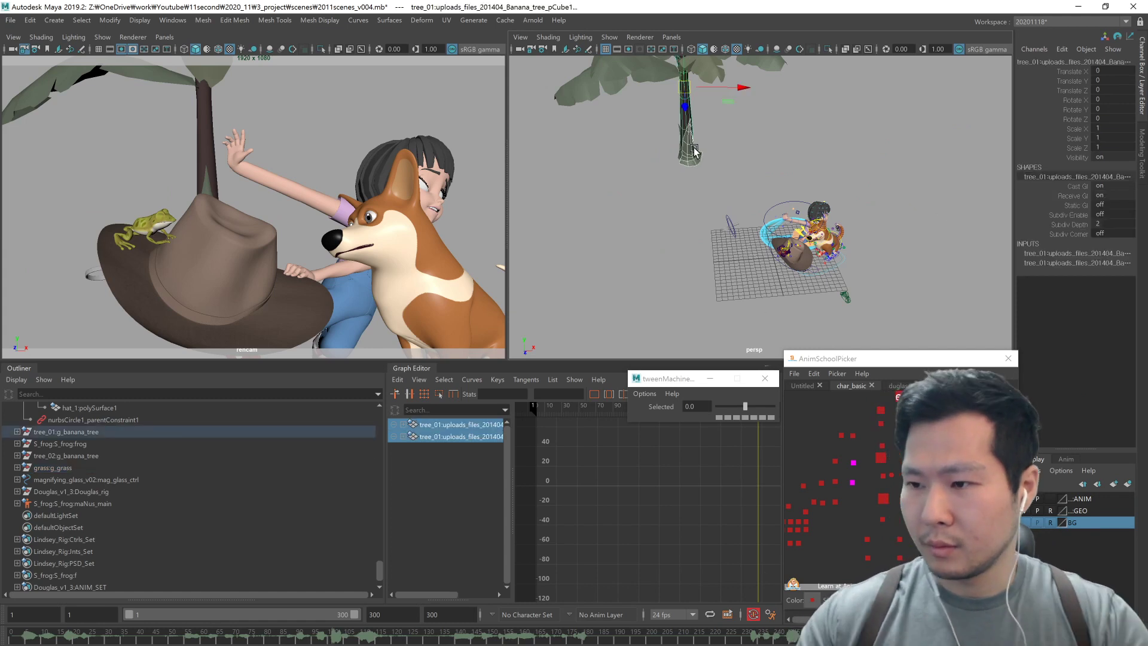
click(1051, 510)
right_click(1075, 523)
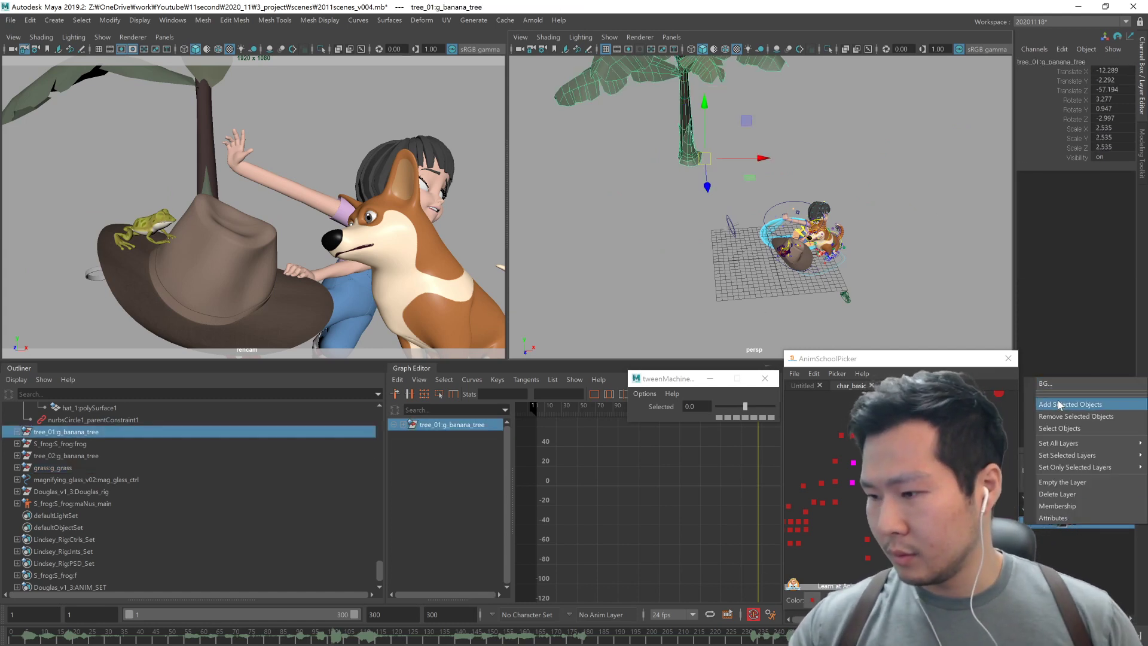
click(1057, 399)
Step: Rotate the girl's hip control to about 11.36, -6.542, -22.17 at frame 260, comparing it with the neighbouring pose
alt+drag(737, 298, 760, 287)
alt+right_drag(761, 287, 831, 290)
alt+drag(736, 294, 771, 292)
alt+right_drag(772, 292, 940, 304)
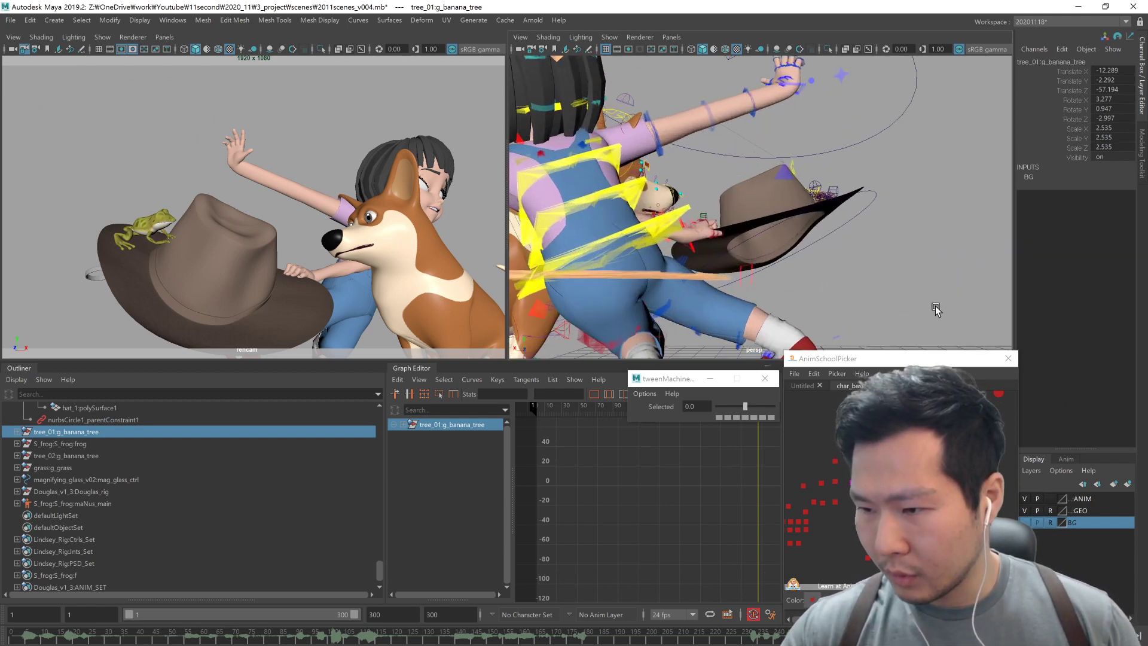
alt+middle_drag(939, 304, 827, 256)
click(797, 295)
click(780, 286)
key(e)
alt+drag(810, 331, 745, 308)
key(comma)
key(period)
click(744, 308)
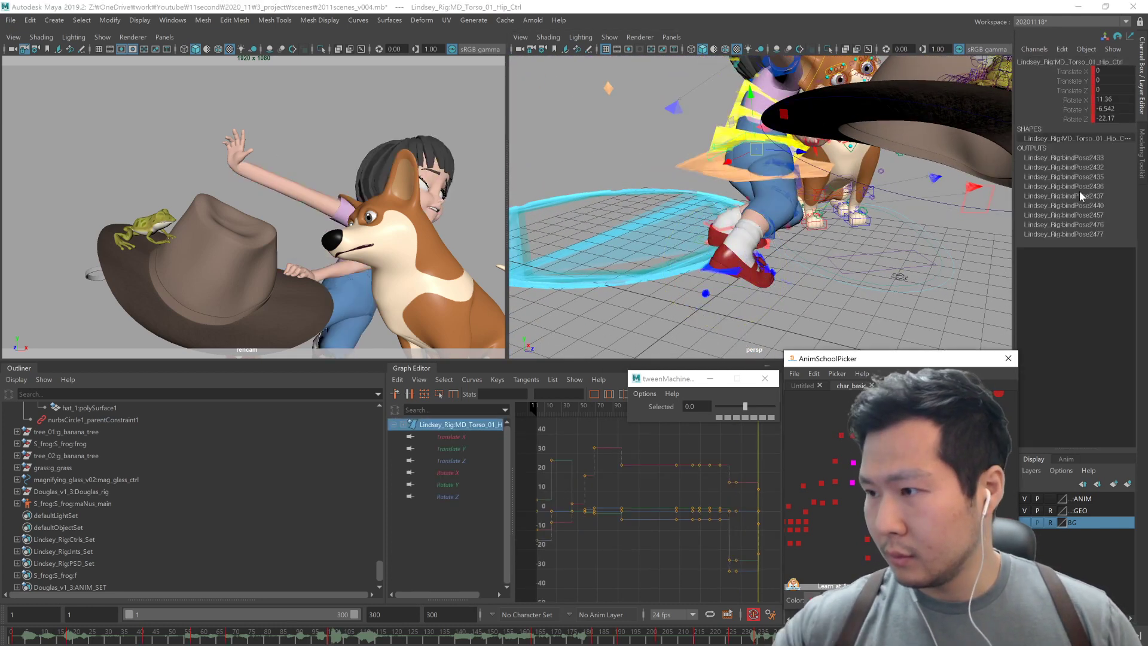
Step: Zero the girl's hip control rotation and rotate it to about 27.901, -22.727, -18.621
drag(1109, 99, 1108, 119)
text(0)
key(Return)
alt+drag(818, 244, 933, 299)
key(e)
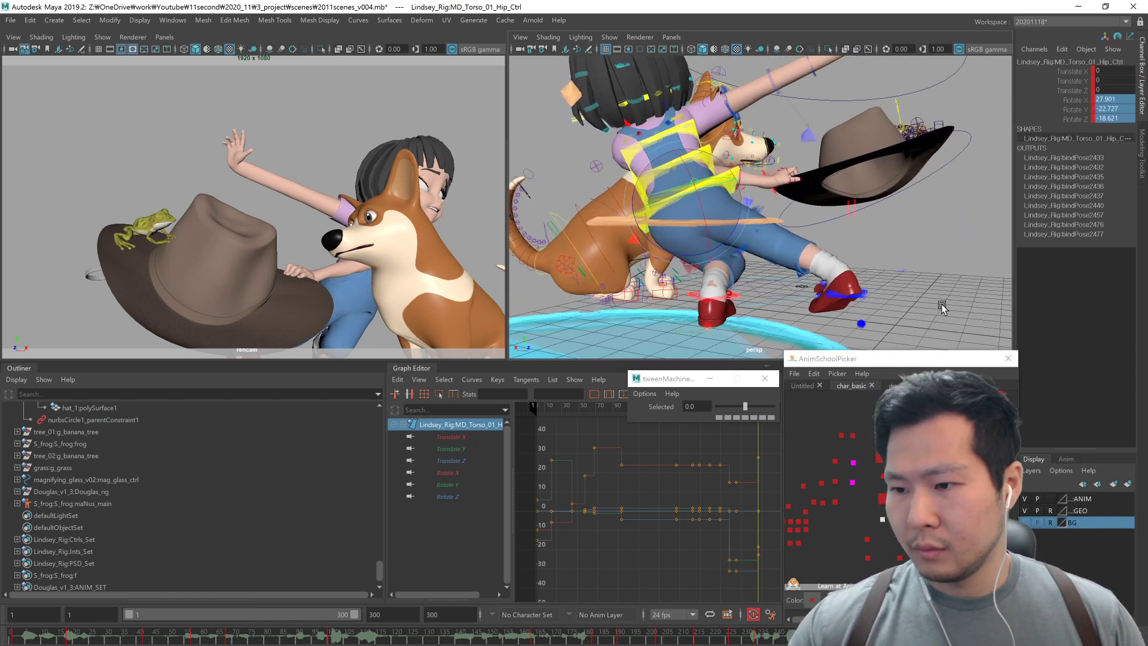
Step: Place the girl's left foot IK control at about Translate X 2.899, Translate Z 4.356 and Rotate Y 91.737
click(899, 557)
alt+drag(832, 335, 817, 225)
middle_drag(768, 245, 542, 256)
alt+drag(604, 287, 737, 293)
drag(860, 231, 845, 260)
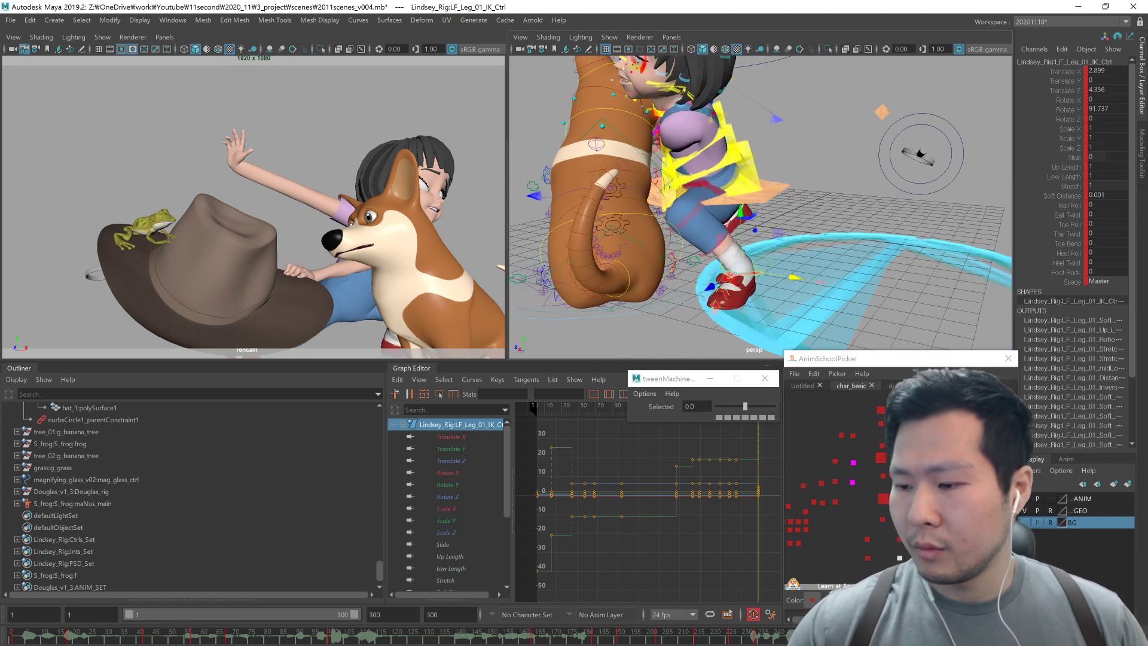
Step: Reposition the girl's left knee control to adjust the direction of her bent leg
click(900, 429)
click(899, 539)
alt+drag(765, 318, 771, 262)
middle_drag(771, 278, 879, 147)
alt+drag(776, 201, 843, 287)
Step: Set the Move tool's axis to World and shift the girl's COG control to about Translate Z 5.306
click(811, 279)
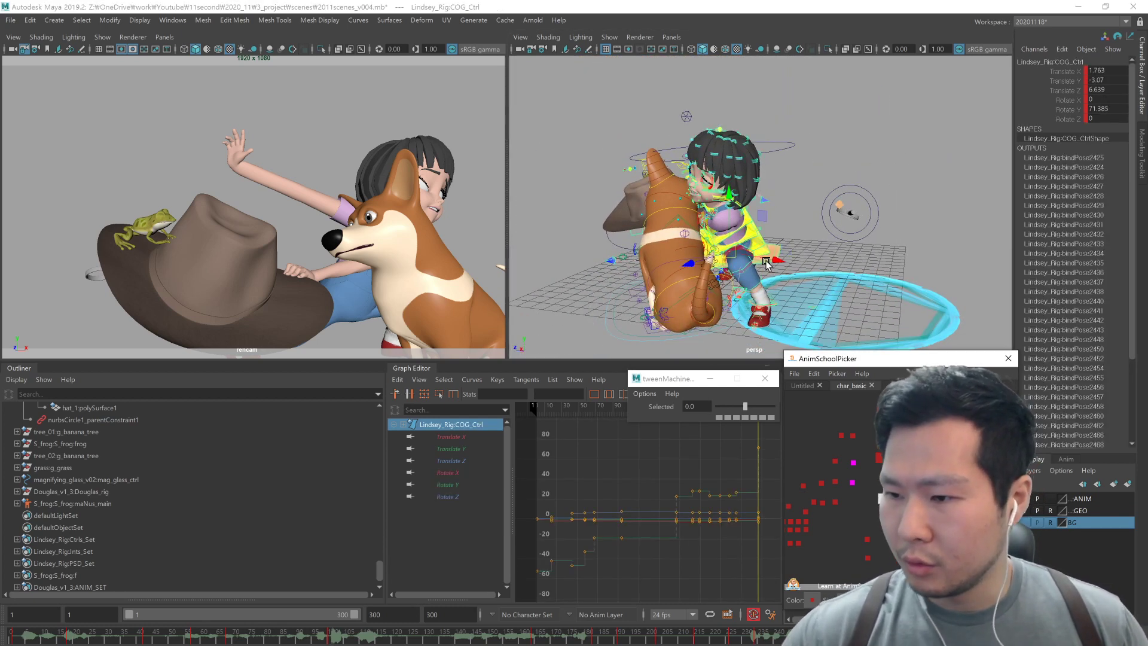
click(725, 254)
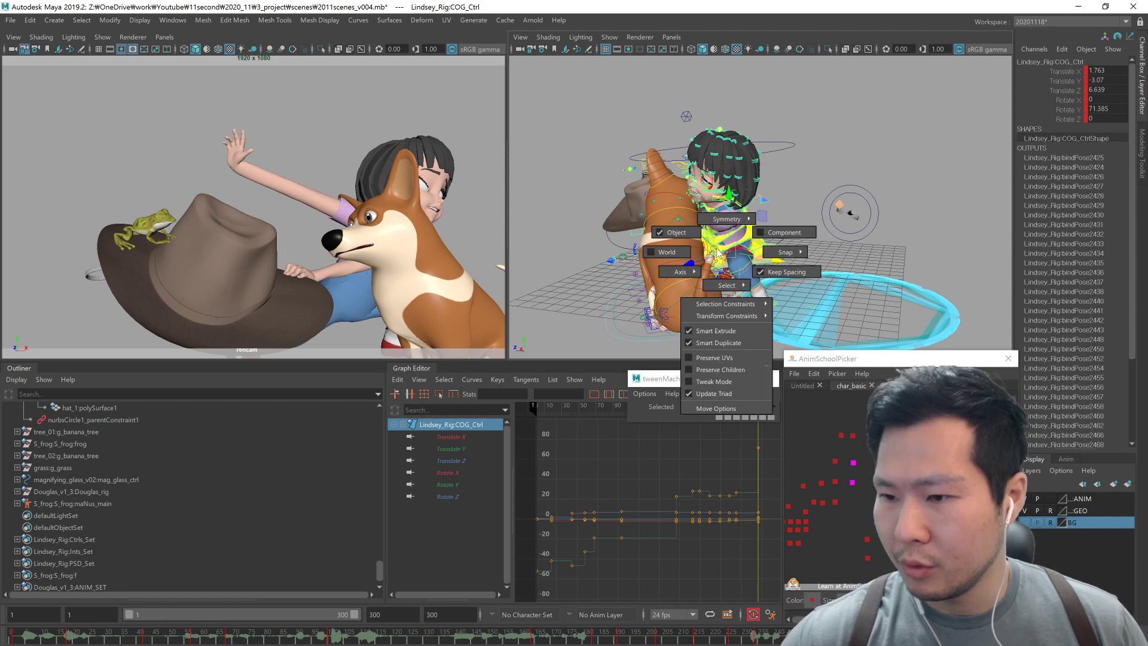
drag(724, 252, 668, 251)
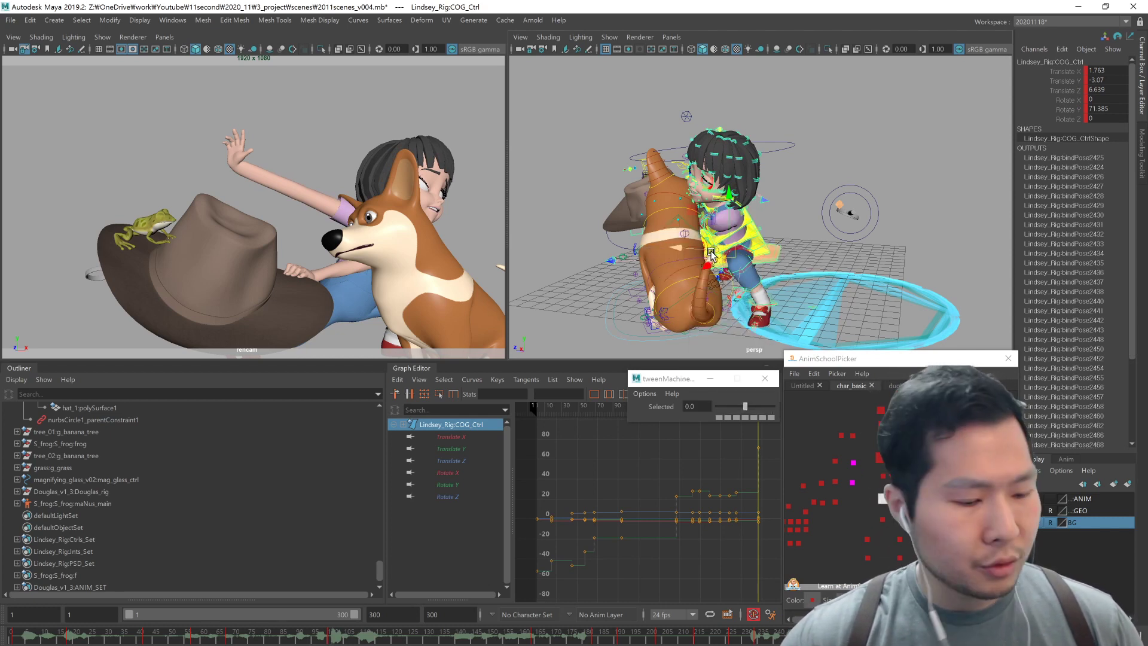
click(731, 256)
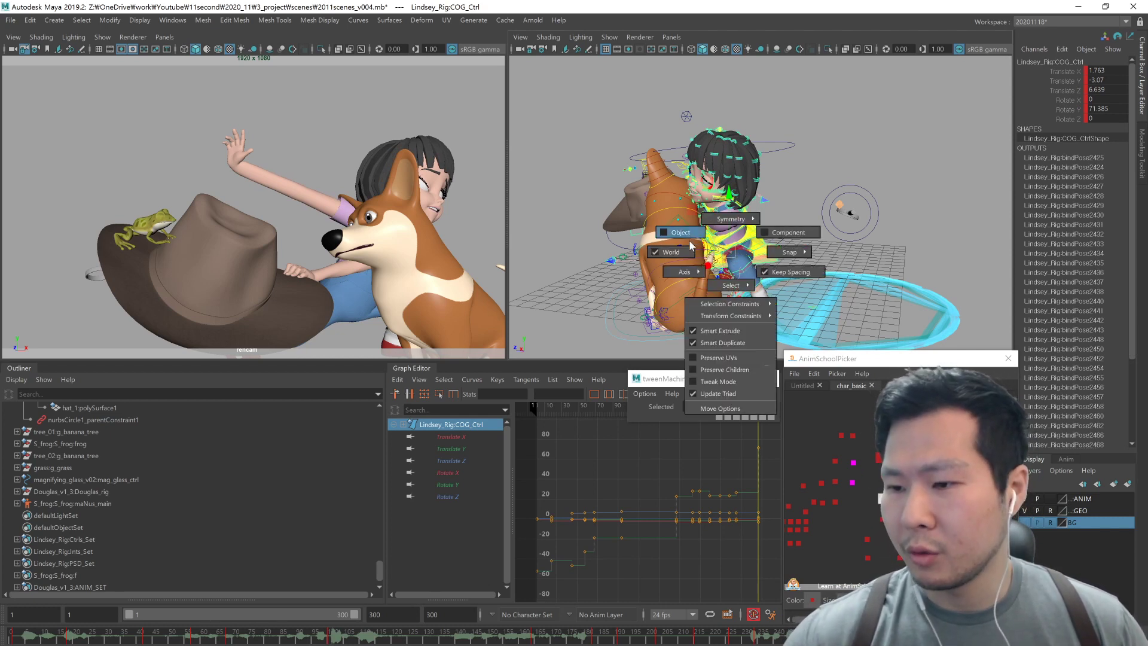
mouse_move(683, 253)
mouse_down()
mouse_move(758, 266)
mouse_move(701, 255)
mouse_up()
alt+drag(771, 228, 743, 289)
alt+drag(749, 231, 750, 202)
alt+drag(956, 198, 772, 203)
alt+drag(850, 248, 796, 257)
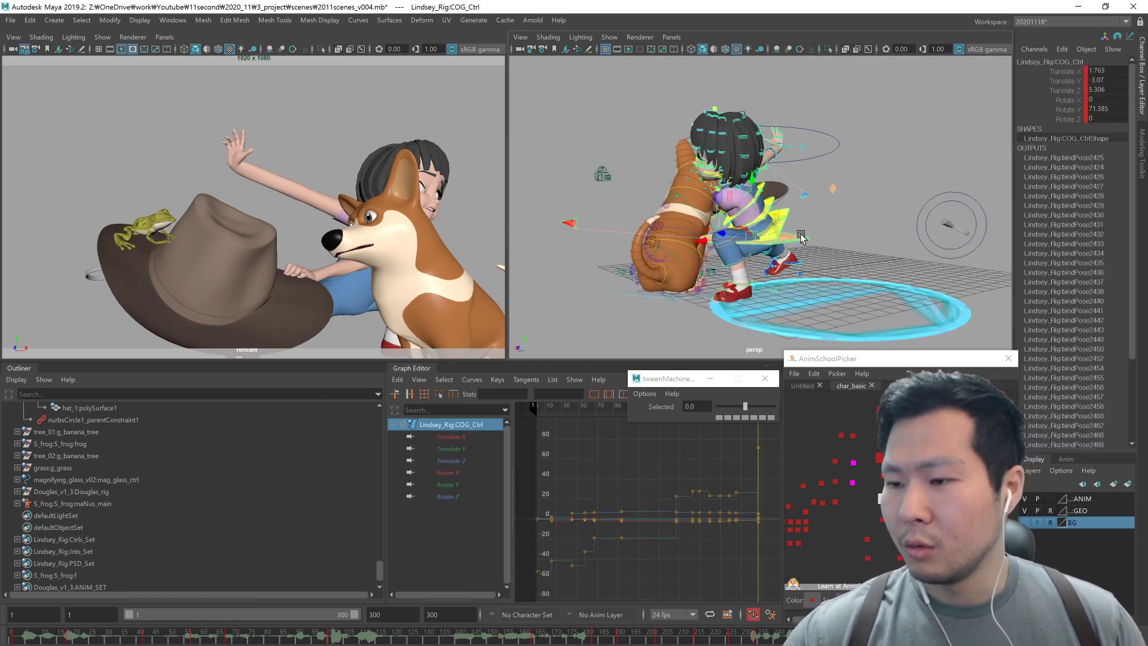
alt+drag(753, 265, 787, 270)
Step: Bring back the reference video and move the girl's main eye aim control to about 17.643, -0.747, 9.296
click(898, 392)
alt+right_drag(925, 339, 693, 270)
alt+drag(793, 312, 807, 297)
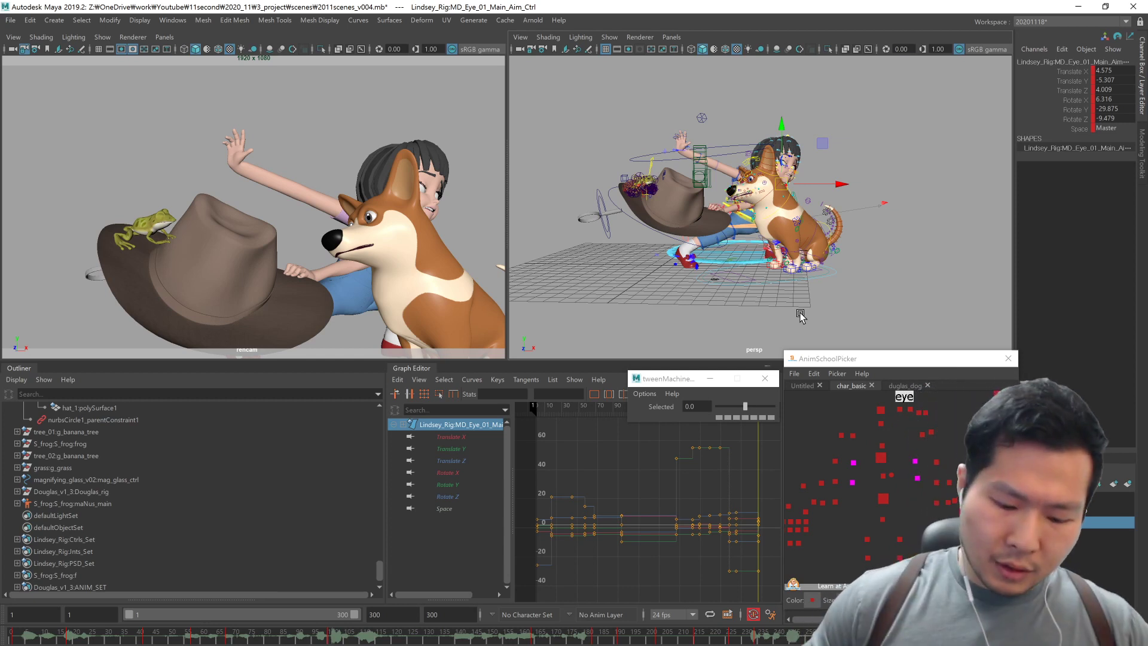
key(alt+Tab)
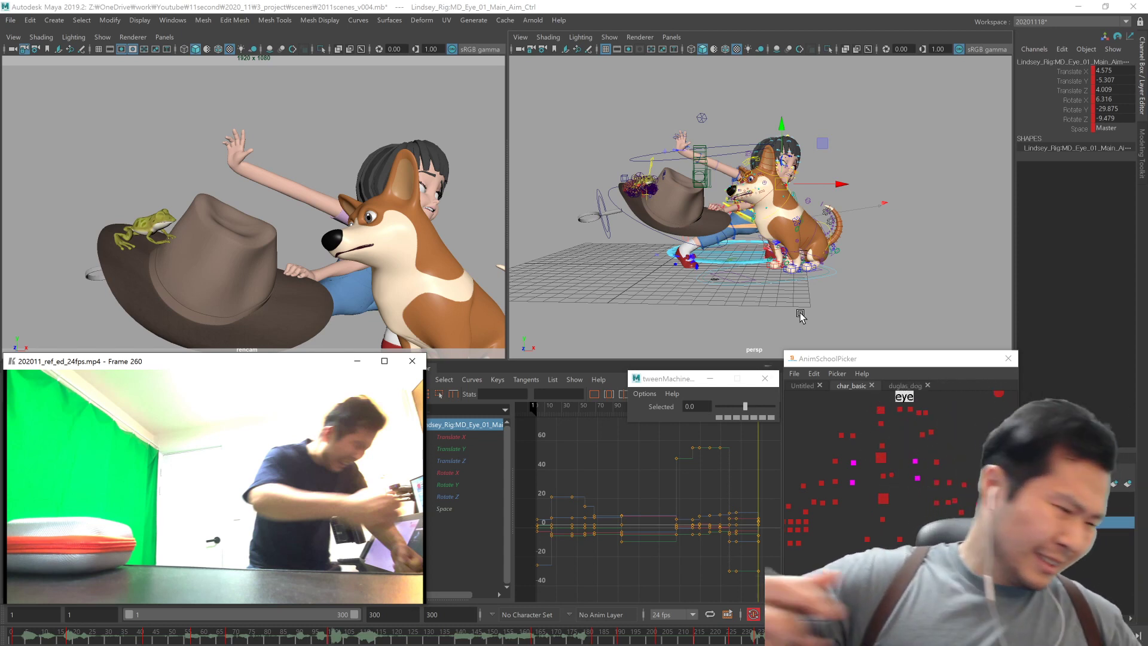
alt+drag(800, 317, 770, 269)
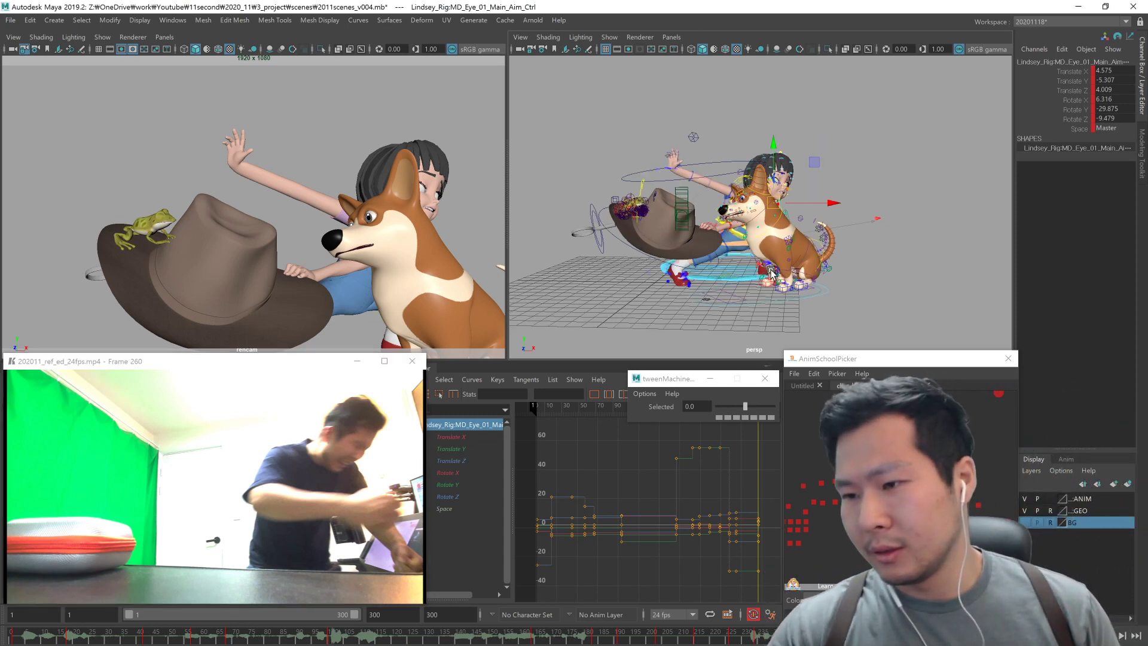
scroll(770, 269, up, 5)
middle_drag(801, 307, 922, 252)
middle_drag(846, 274, 844, 276)
alt+drag(844, 277, 911, 275)
alt+drag(986, 255, 873, 271)
Step: Fine-tune the main eye aim control's position in front of the girl's face
drag(864, 453, 845, 491)
drag(1107, 70, 1105, 89)
alt+right_drag(703, 275, 807, 311)
alt+middle_drag(833, 257, 826, 300)
click(826, 300)
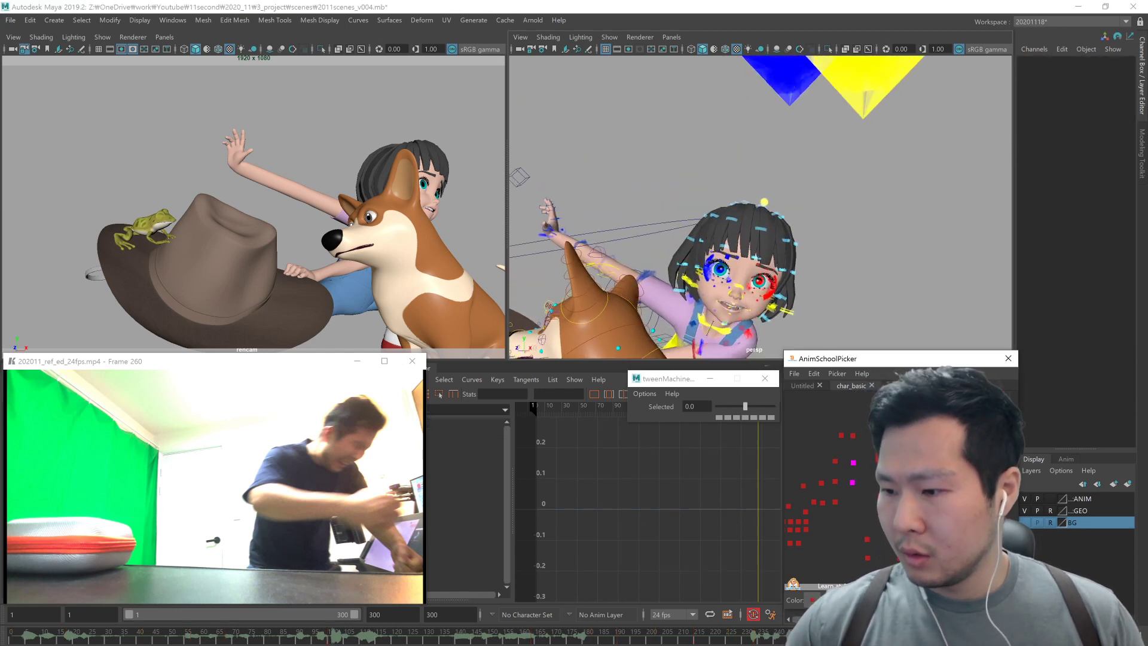
click(881, 458)
alt+right_drag(895, 310, 812, 179)
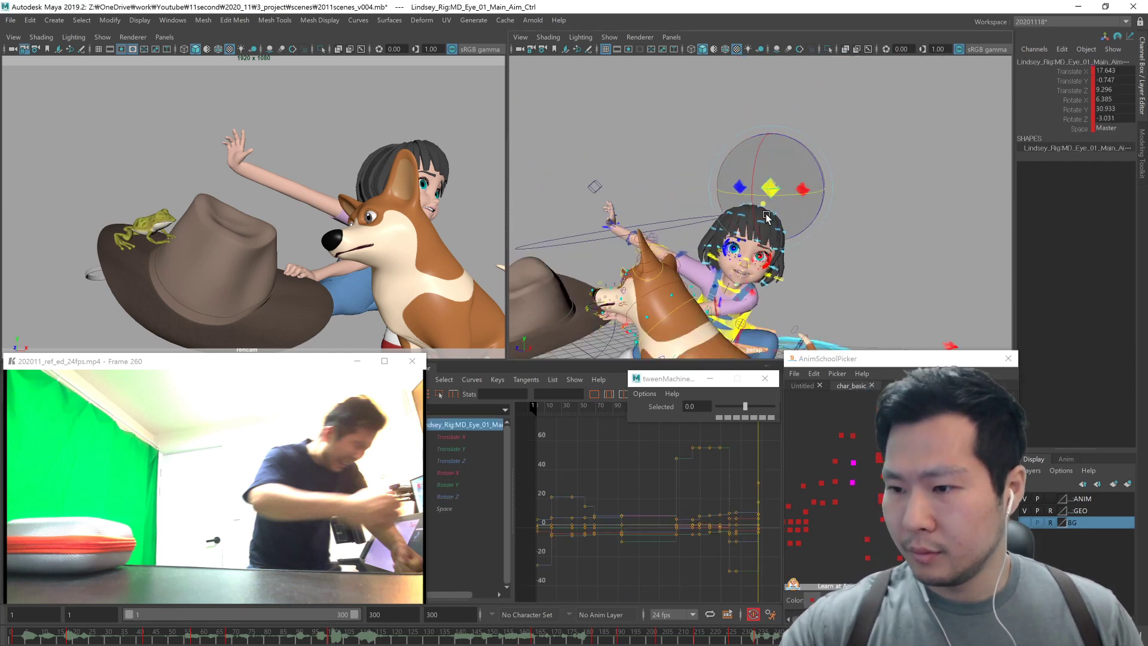
drag(753, 201, 754, 206)
key(w)
middle_drag(802, 275, 796, 283)
Step: Rotate the girl's jaw control to about Rotate X 1.002
click(871, 519)
key(e)
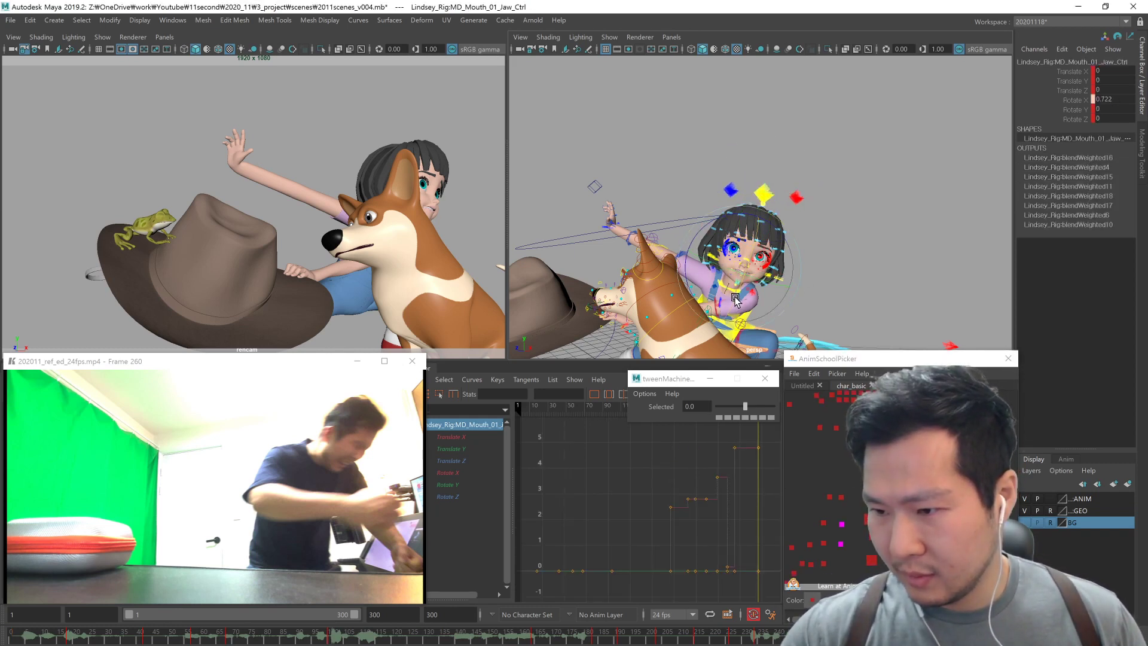
key(f)
scroll(761, 289, down, 3)
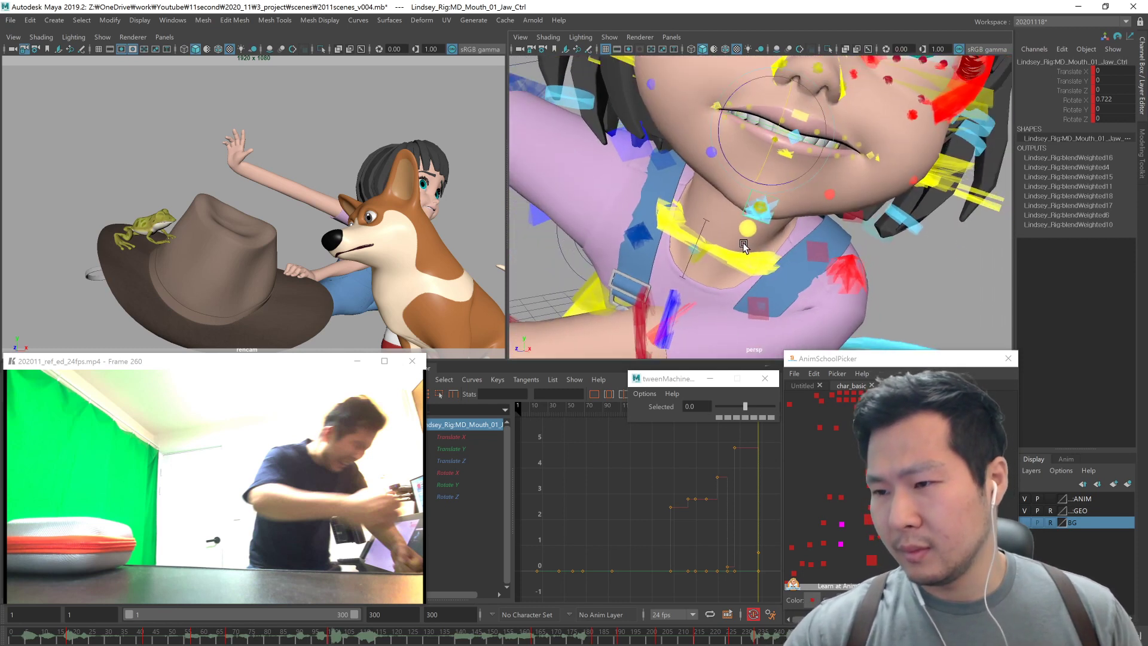
middle_drag(743, 246, 745, 256)
scroll(747, 275, down, 8)
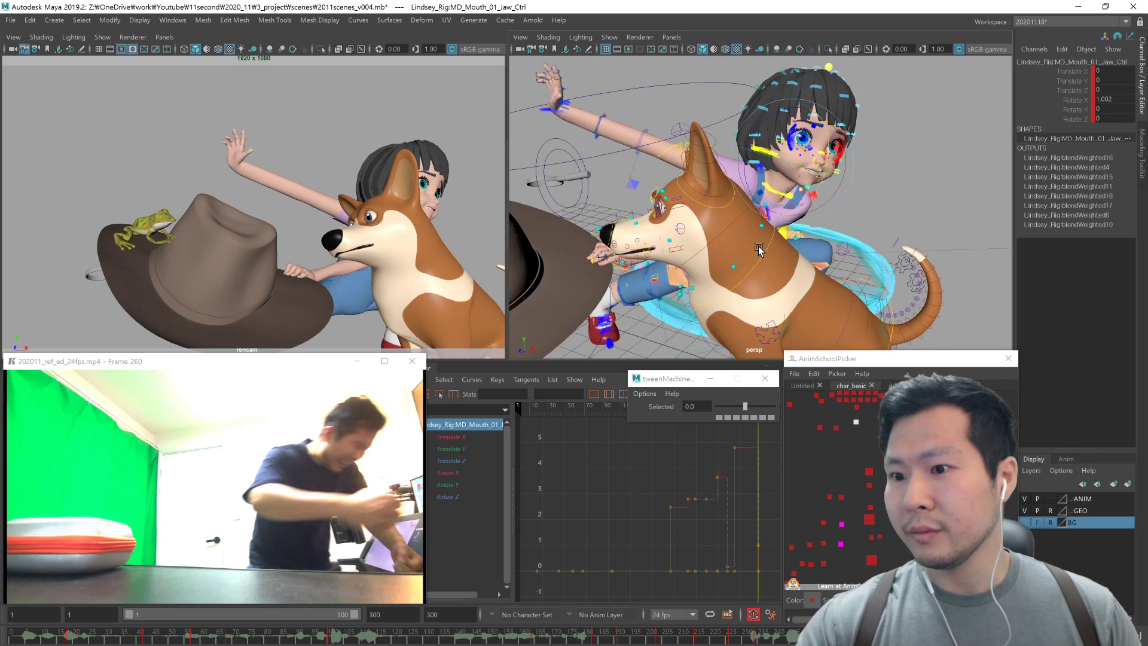
alt+drag(750, 294, 769, 266)
alt+middle_drag(769, 266, 756, 281)
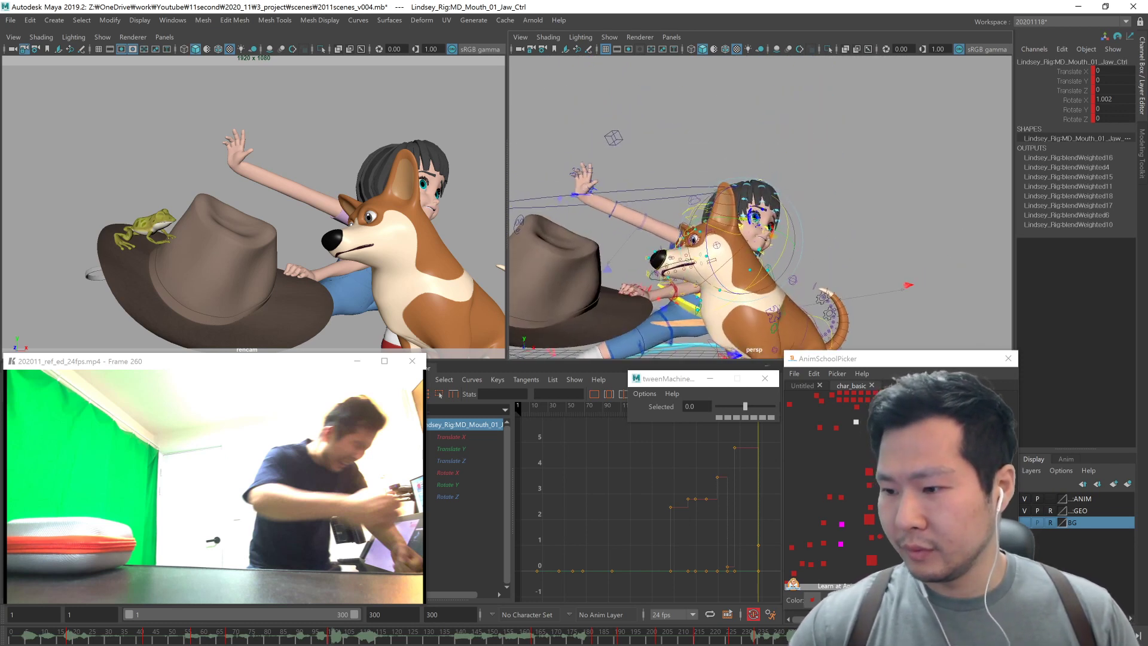
alt+middle_drag(835, 302, 837, 287)
click(883, 501)
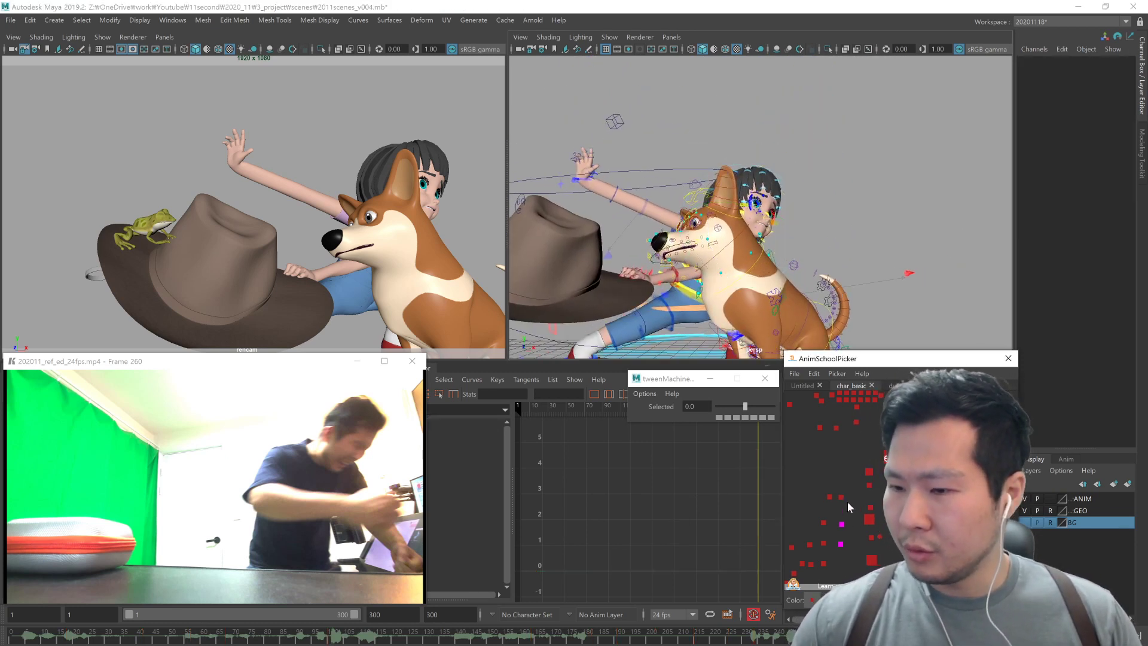
click(823, 563)
alt+drag(749, 297, 778, 302)
alt+middle_drag(777, 302, 786, 329)
click(884, 501)
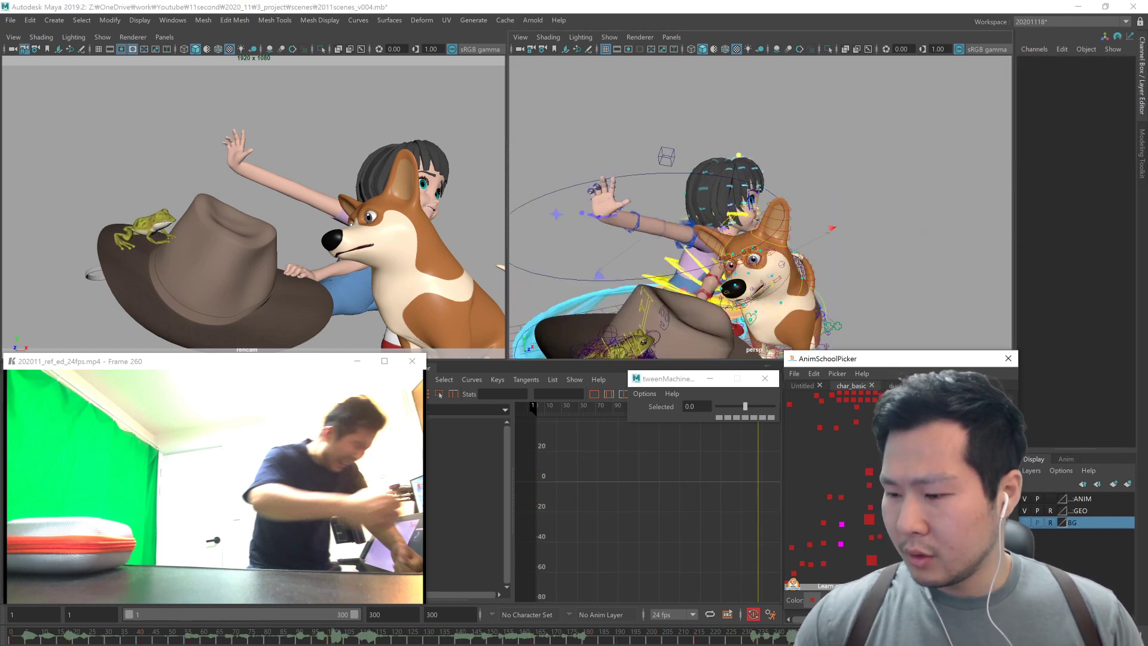
Step: Compare the left arm IK sub control with the pose at frame 234, then set its translations and rotations to 0 at frame 260
click(904, 488)
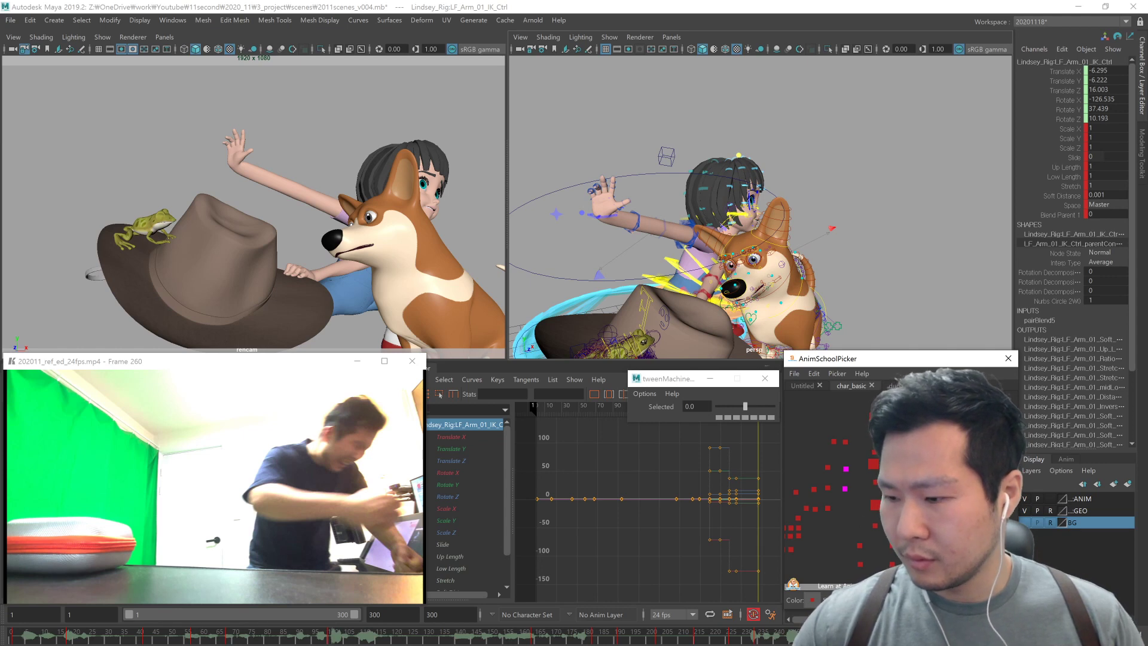
key(Down)
key(comma)
key(comma)
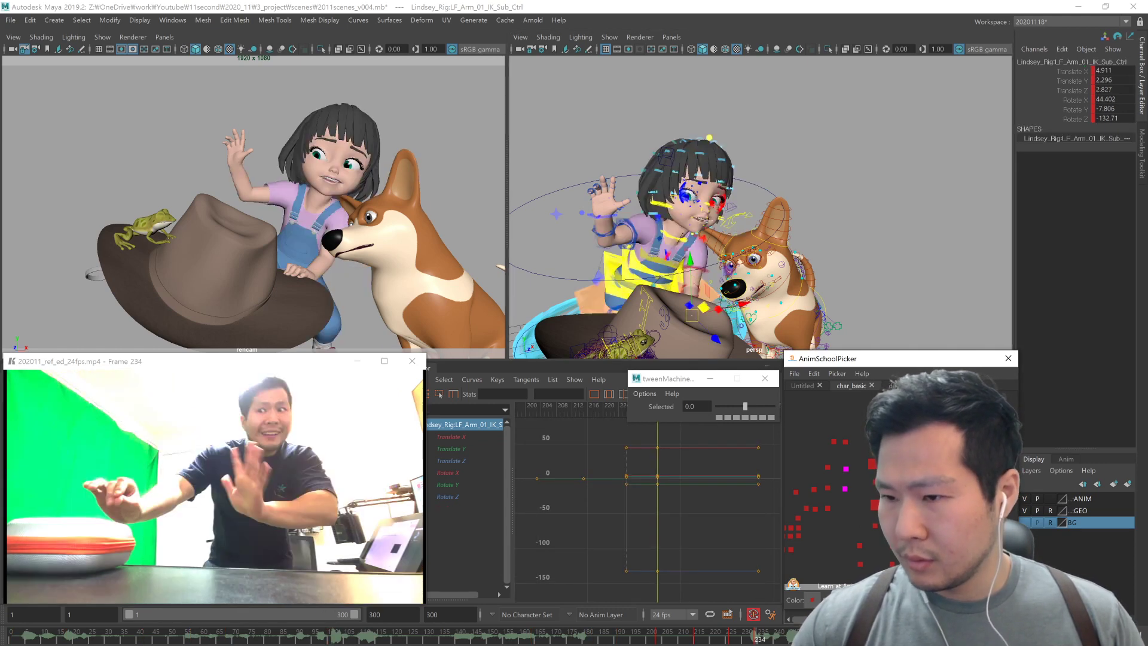
key(period)
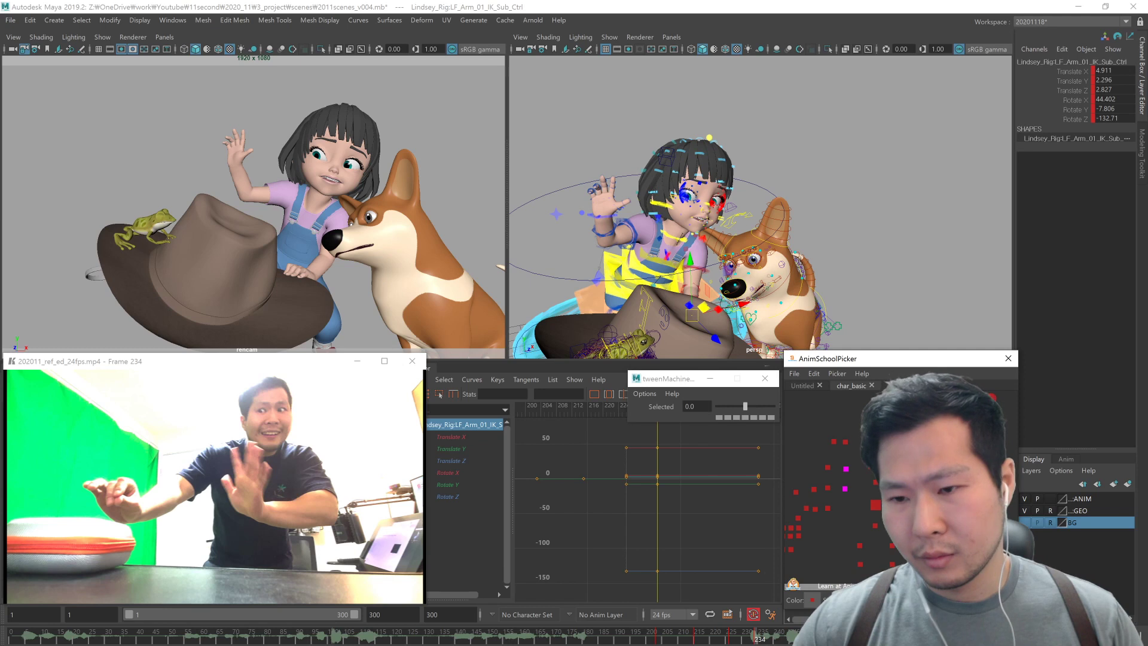
key(period)
drag(1106, 117, 1119, 68)
text(0)
key(Return)
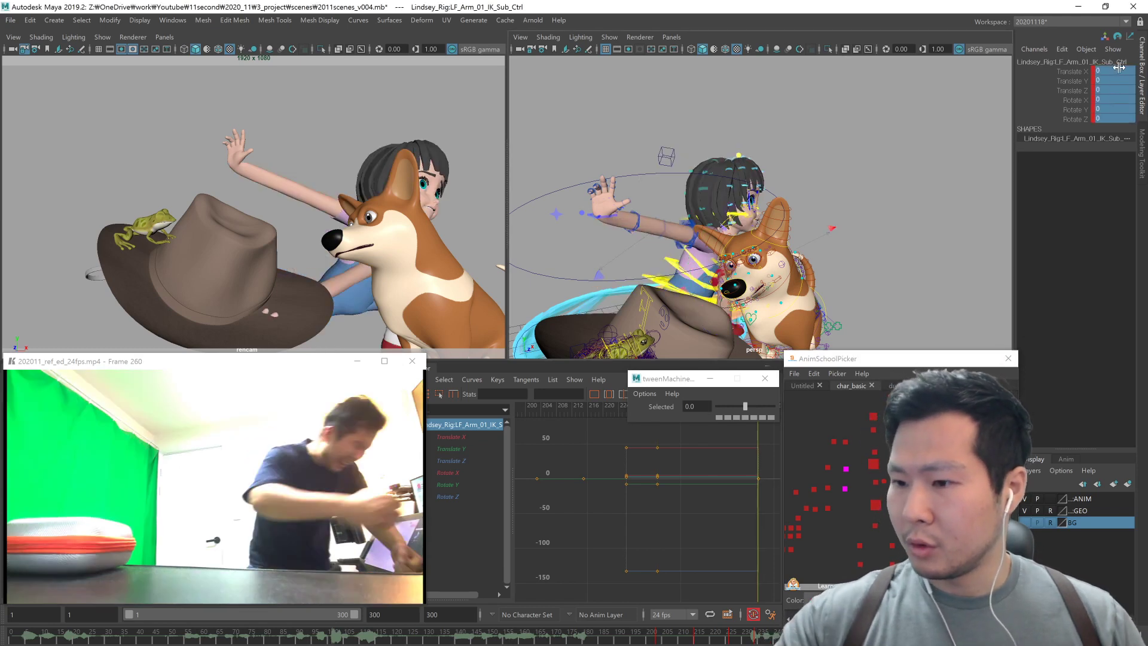
Step: Place the girl's left arm IK control against the dog at about Translate 0.135, -3.563, 8.719 and Rotate -393.533, -68.854, 314.059
key(Up)
alt+drag(856, 320, 755, 281)
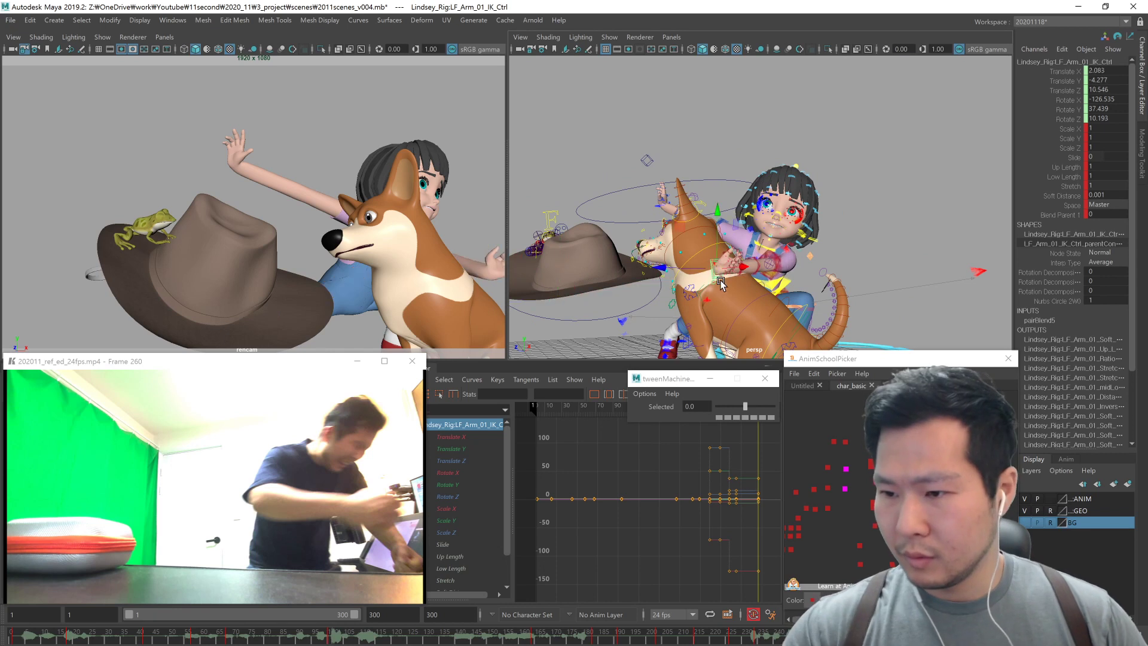
drag(637, 263, 862, 273)
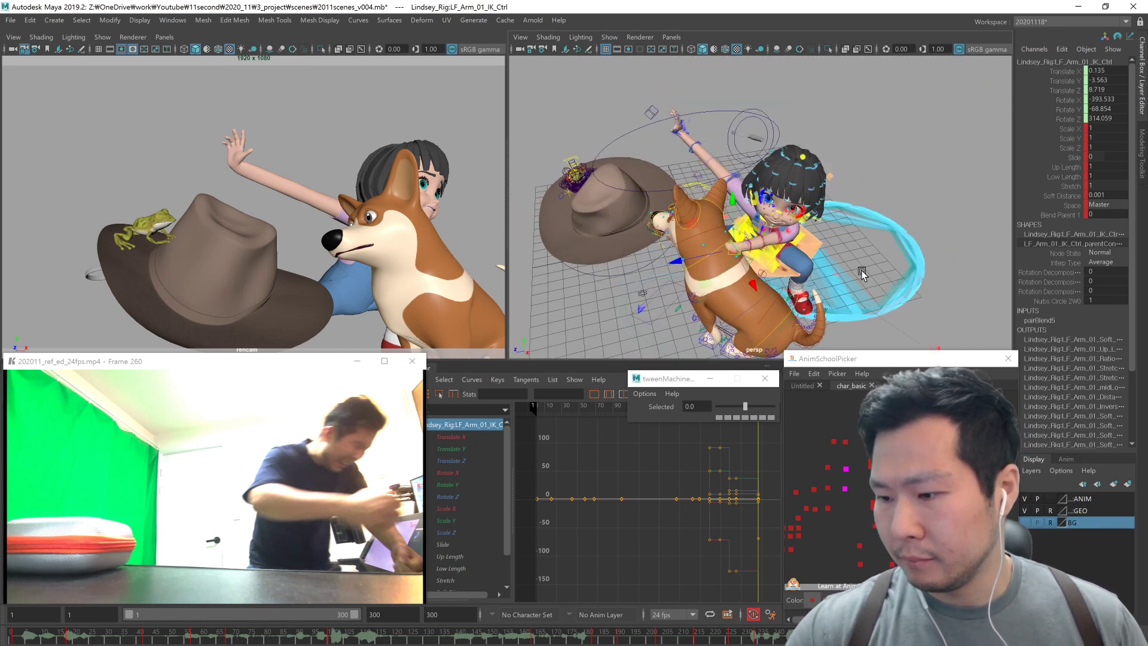
click(791, 339)
Step: Rotate the girl's second torso FK control to about 11.337, -14.848, 0.458
alt+drag(792, 340, 820, 310)
alt+drag(921, 349, 848, 302)
click(915, 418)
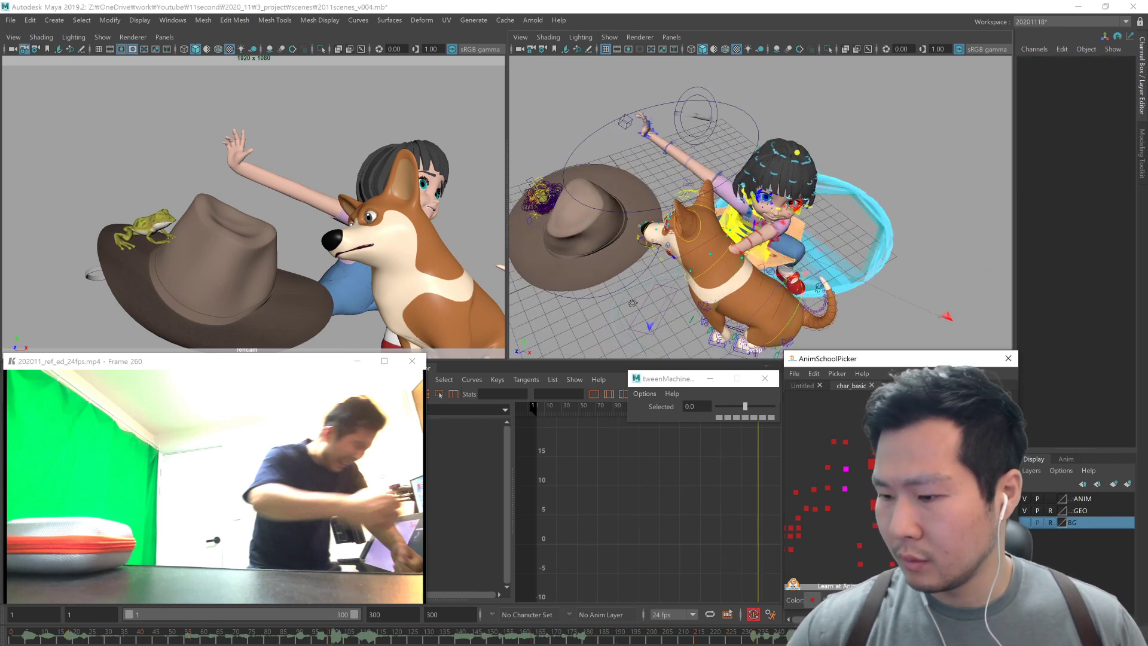
click(871, 464)
alt+drag(720, 340, 749, 290)
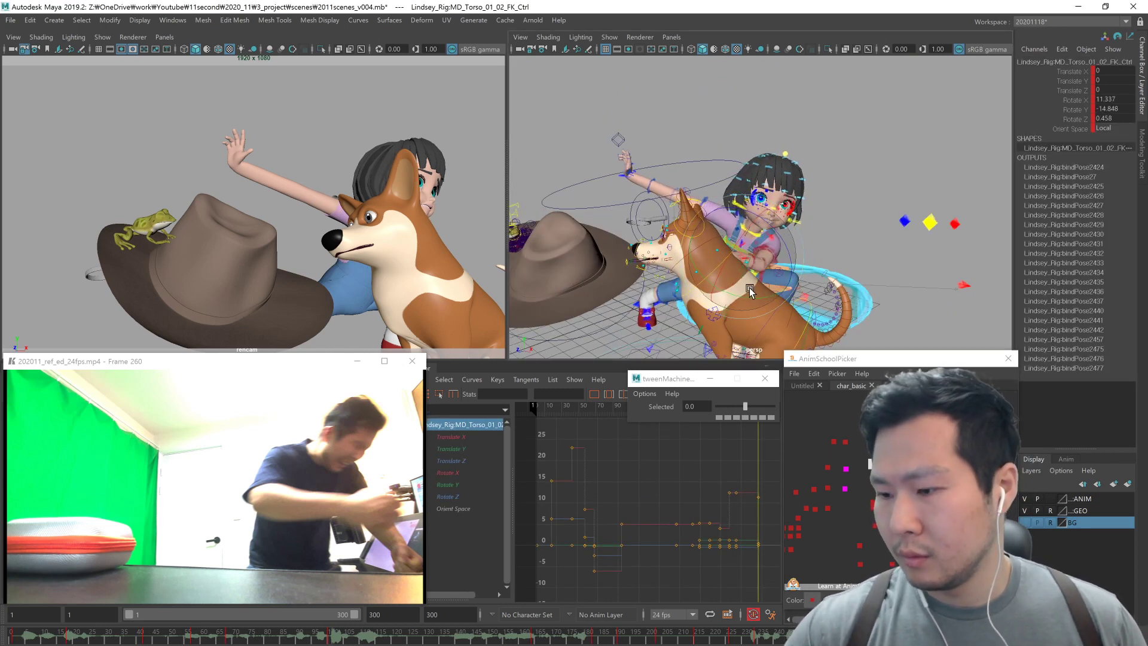
Step: Try setting the girl's third torso FK control to a Rotate X of 0
key(Down)
click(1111, 100)
text(0)
key(Return)
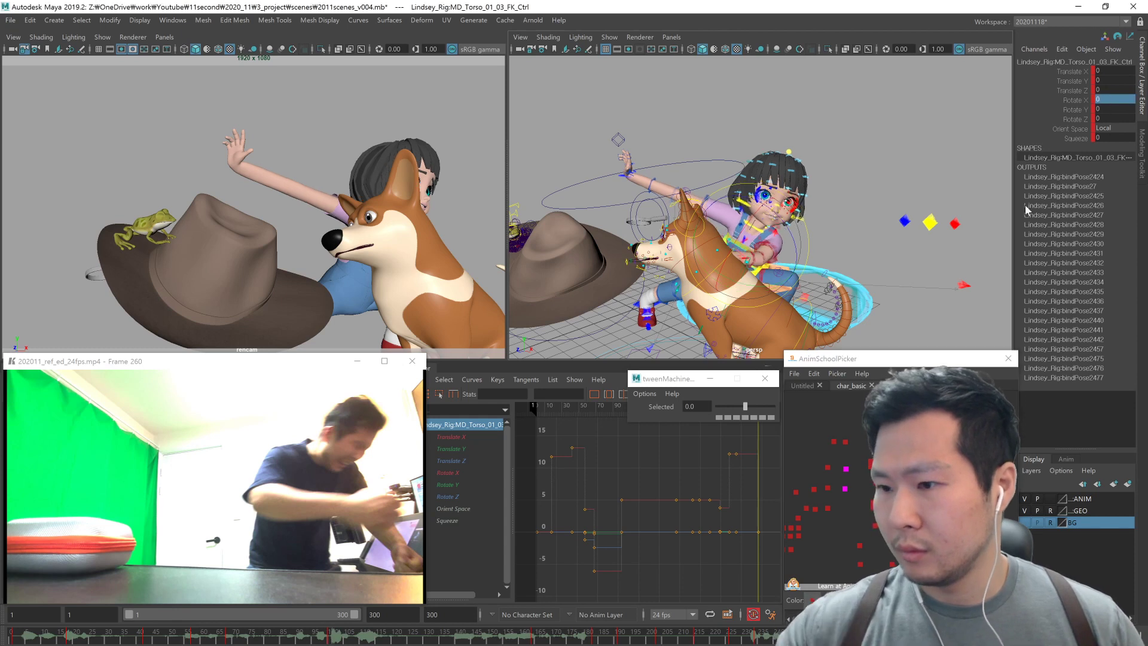
alt+drag(752, 294, 781, 324)
key(ctrl+z)
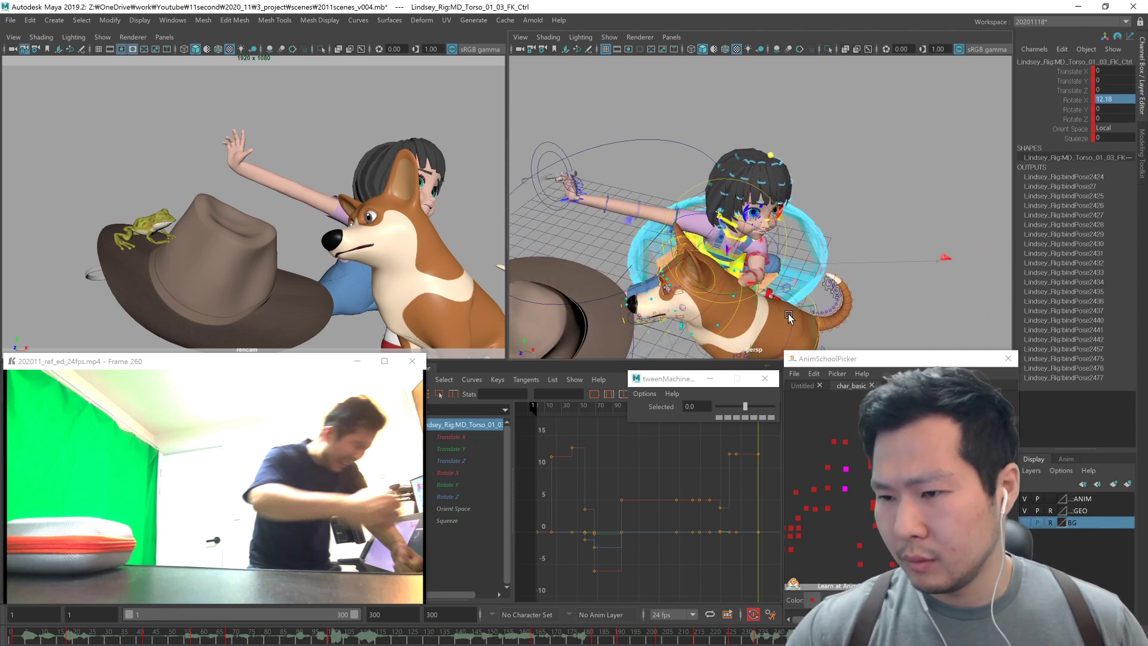
Step: Lower the girl's raised right arm IK control and turn its hand onto the dog's neck for a hug
click(815, 509)
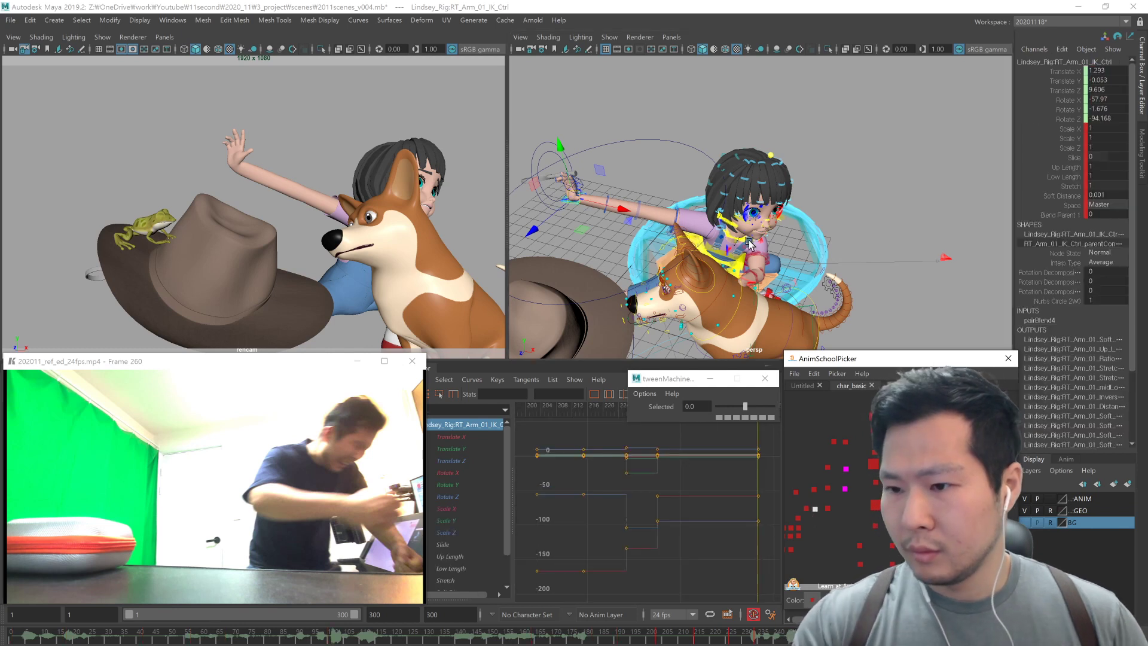
middle_drag(682, 305, 849, 341)
alt+drag(778, 323, 842, 286)
key(e)
key(w)
middle_drag(797, 256, 732, 287)
mouse_move(732, 287)
alt+mouse_down()
mouse_move(858, 317)
mouse_move(802, 317)
mouse_move(766, 311)
mouse_move(873, 297)
mouse_move(743, 307)
alt+mouse_up()
Step: Select all the dog's controls and key them at frame 260 and frame 234
click(894, 385)
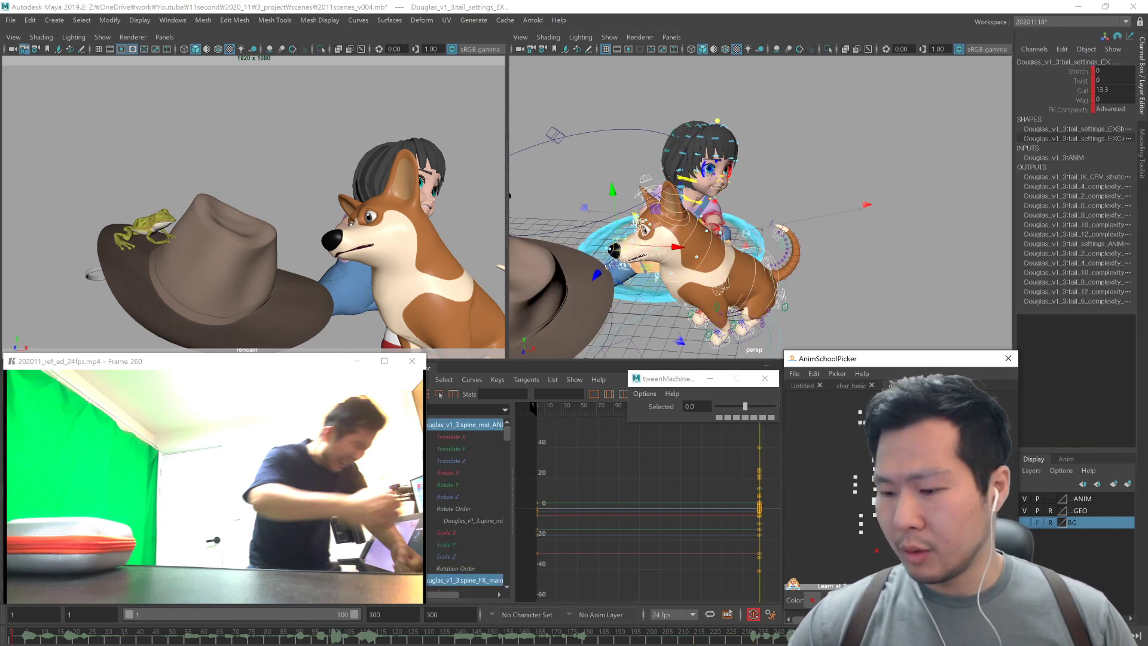
key(comma)
click(769, 637)
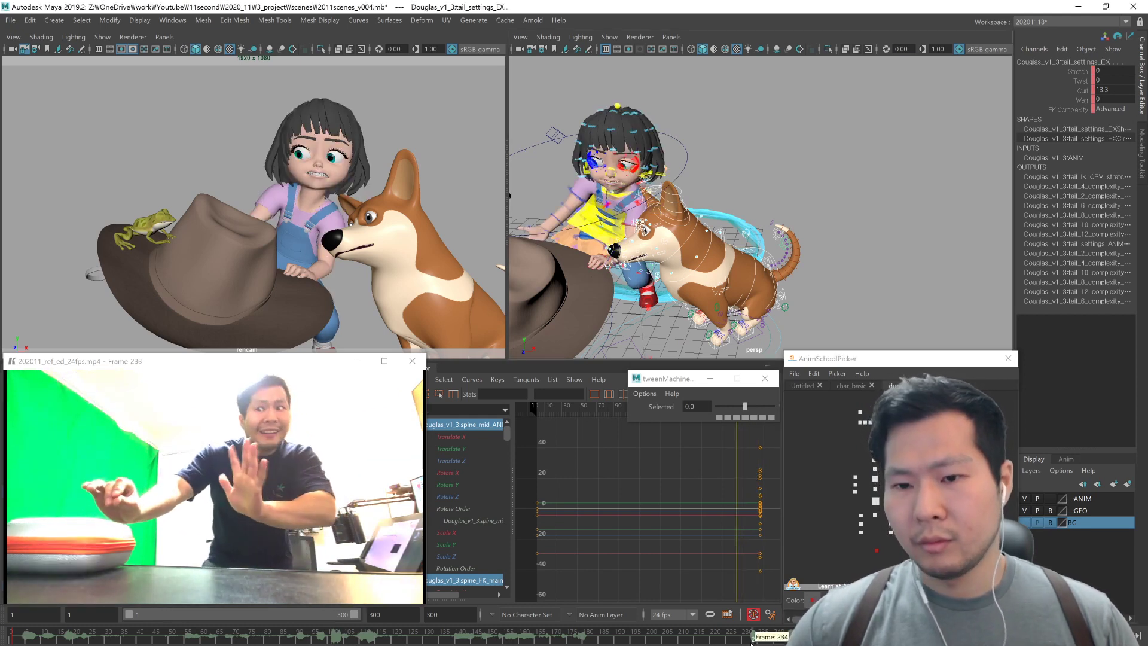
drag(752, 643, 755, 635)
key(alt+period)
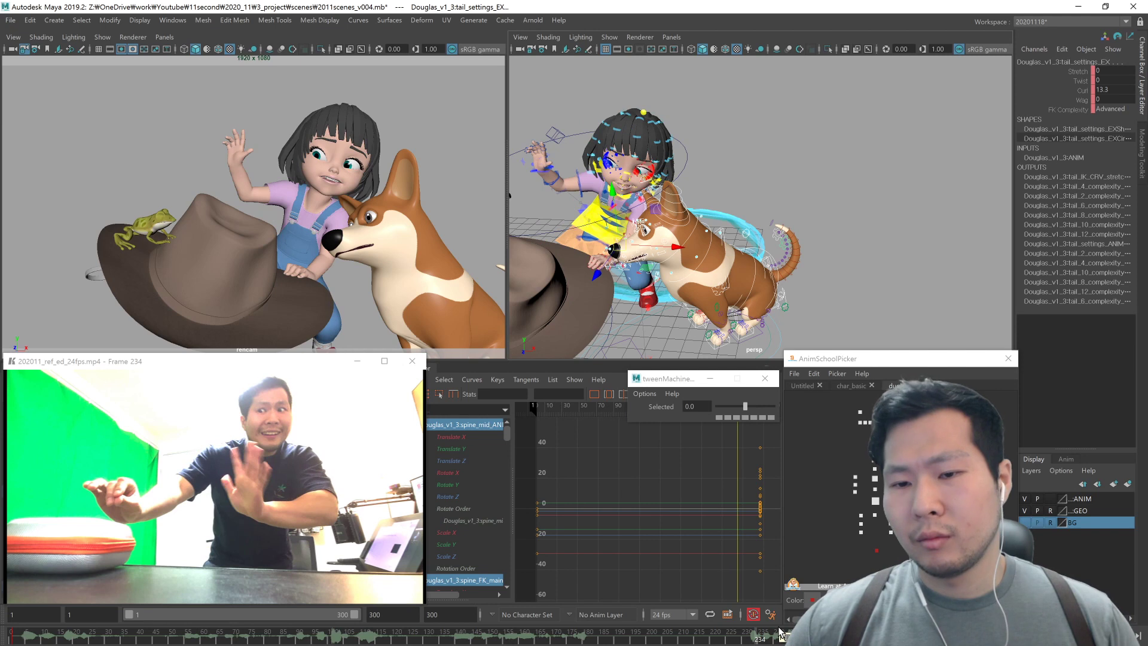
key(period)
Step: Rotate the dog's main spine FK control at frame 260 so its body leans toward the girl
click(874, 501)
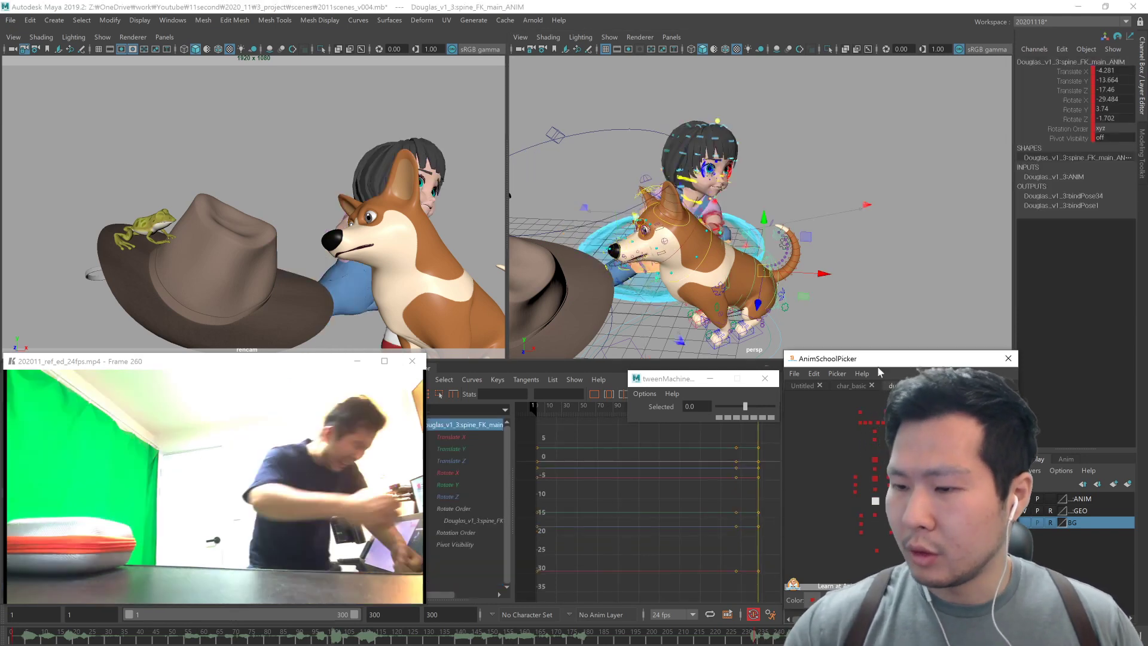
key(e)
alt+drag(817, 315, 907, 298)
middle_drag(907, 297, 899, 308)
alt+drag(867, 308, 946, 299)
middle_drag(895, 305, 870, 308)
Step: Rotate the dog's head control to about 6.316, 13.977, 24.918, undoing the last adjustment
click(861, 421)
mouse_move(714, 241)
mouse_down()
mouse_move(701, 234)
mouse_move(775, 263)
mouse_move(681, 258)
mouse_move(710, 254)
mouse_up()
key(ctrl+z)
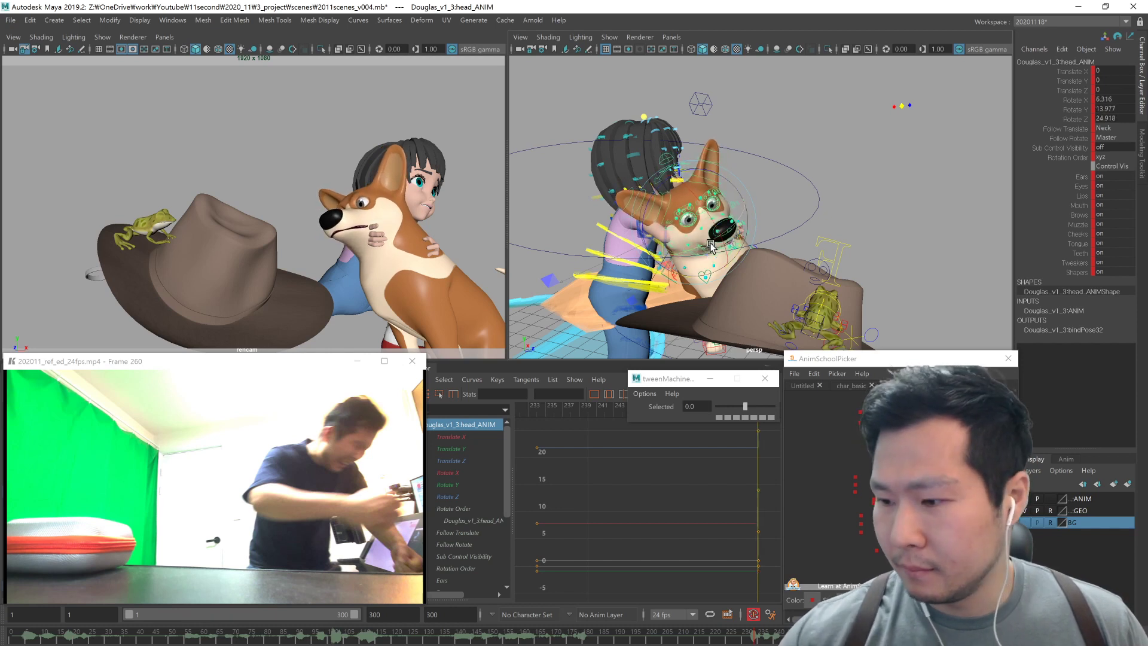
Step: Move the dog's eye aim control to about 61.381, 48.464, 7.465
click(897, 430)
key(w)
middle_drag(785, 235, 964, 178)
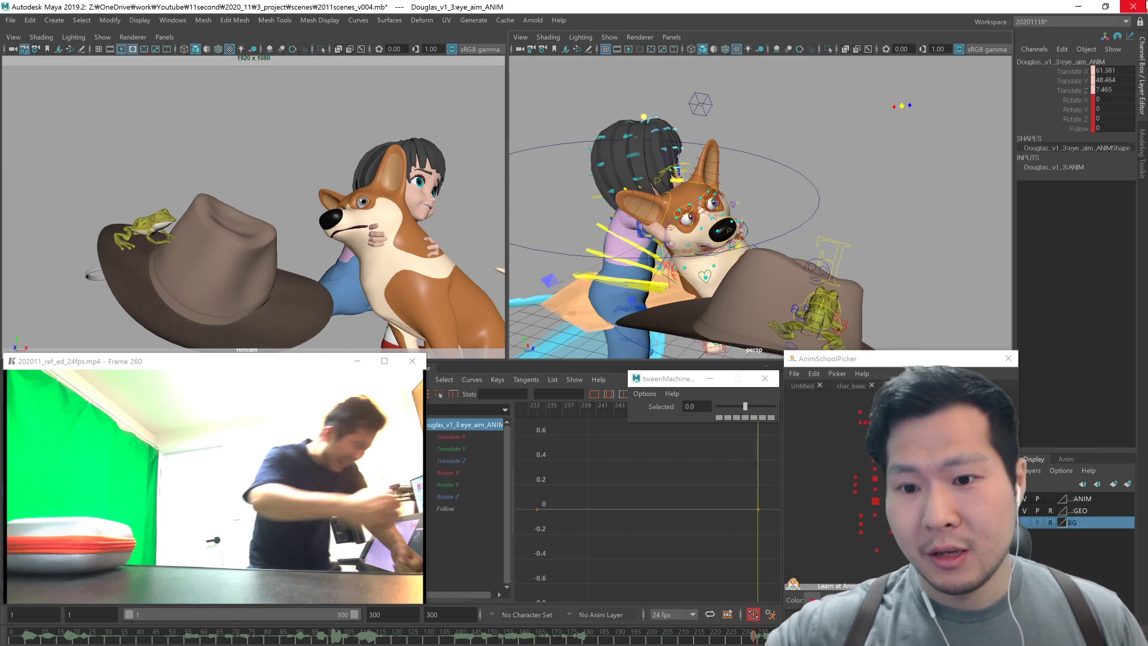
Step: Compare against the frame 234 pose and open the dog's mouth at frame 260 by rotating its jaw control to about 5.012 in X
middle_drag(1146, 5, 1146, 5)
alt+drag(847, 286, 816, 289)
key(comma)
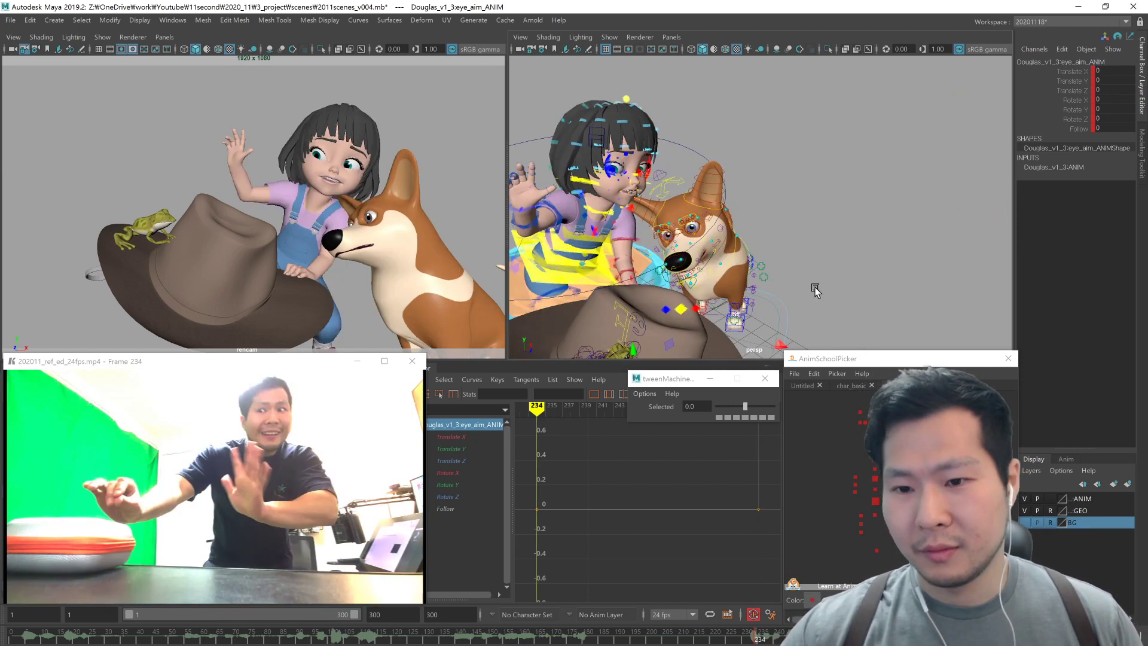
key(period)
click(665, 253)
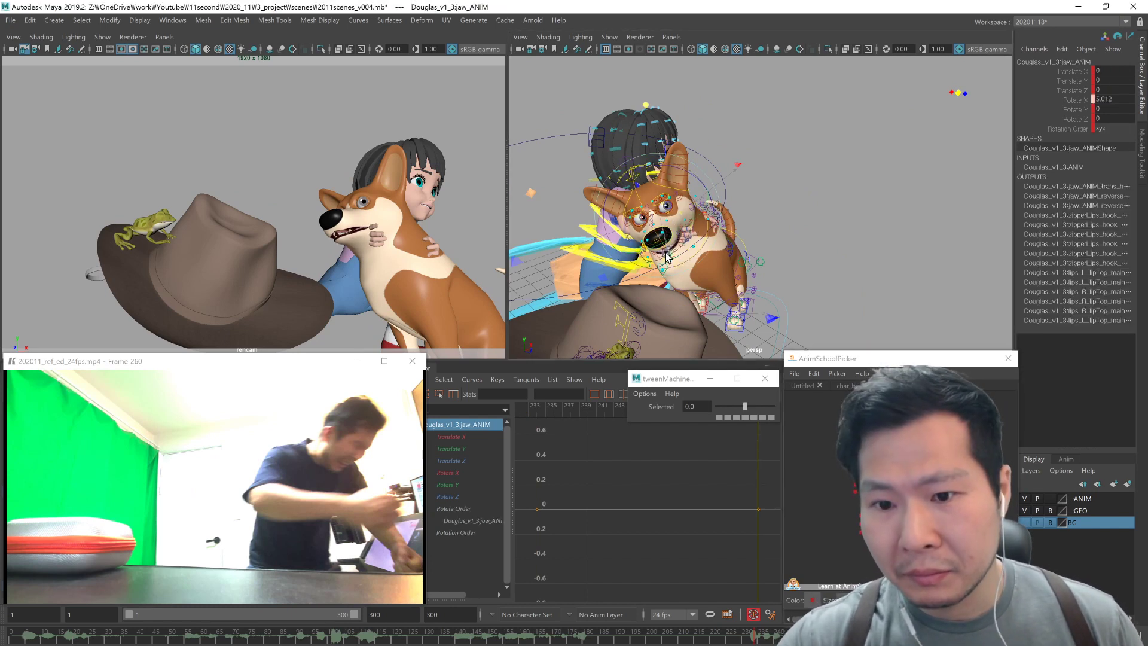
click(830, 271)
Step: Move the dog's head control to about 0.104, 2.06, -0.528 at frame 260
alt+drag(830, 272, 796, 287)
alt+middle_drag(845, 260, 900, 325)
alt+right_drag(899, 325, 933, 354)
click(903, 437)
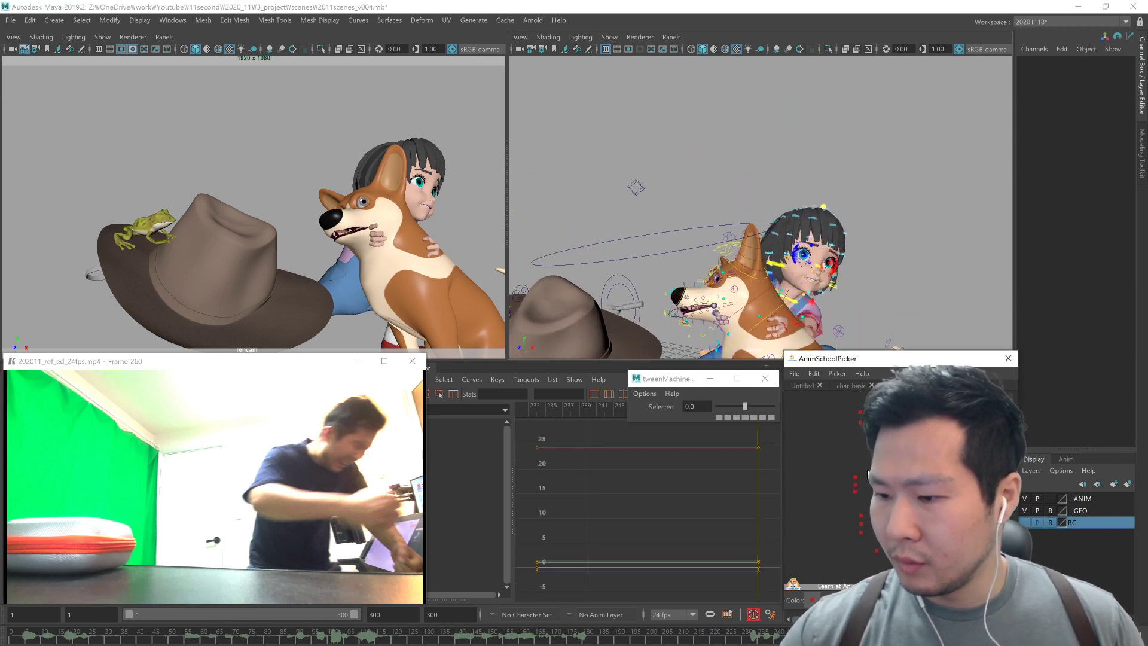
alt+middle_drag(844, 318, 865, 263)
click(903, 418)
key(w)
middle_drag(807, 286, 808, 279)
alt+drag(861, 228, 754, 251)
alt+middle_drag(864, 290, 923, 297)
Step: Rotate the girl's lower and upper neck FK controls so her head tilts in toward the dog
click(852, 385)
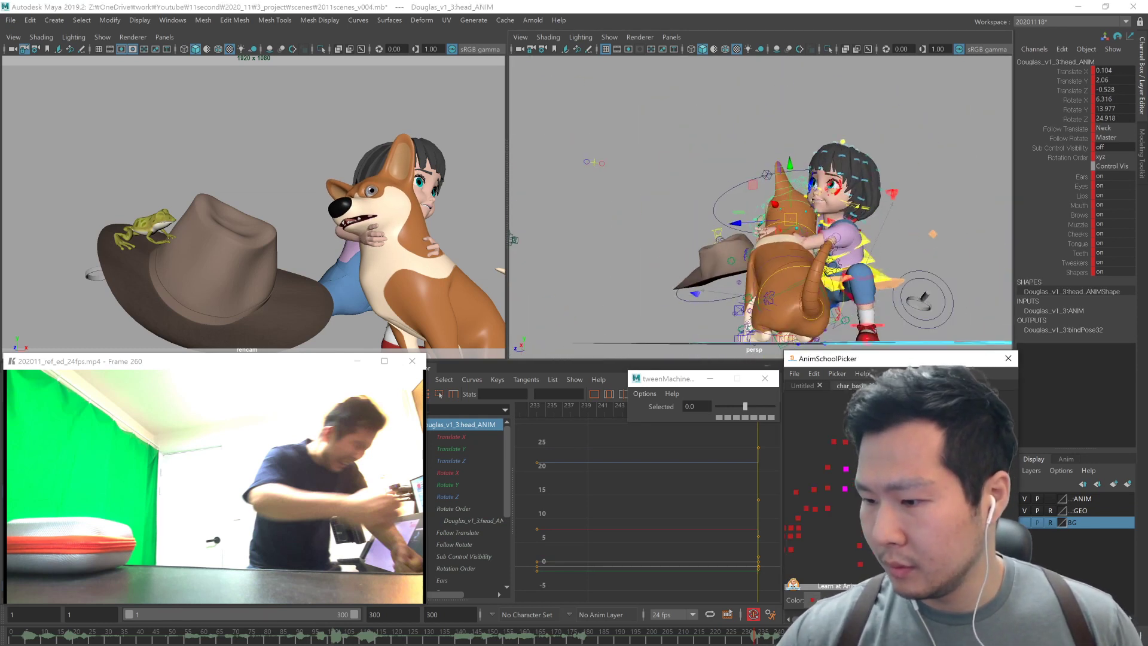
click(893, 294)
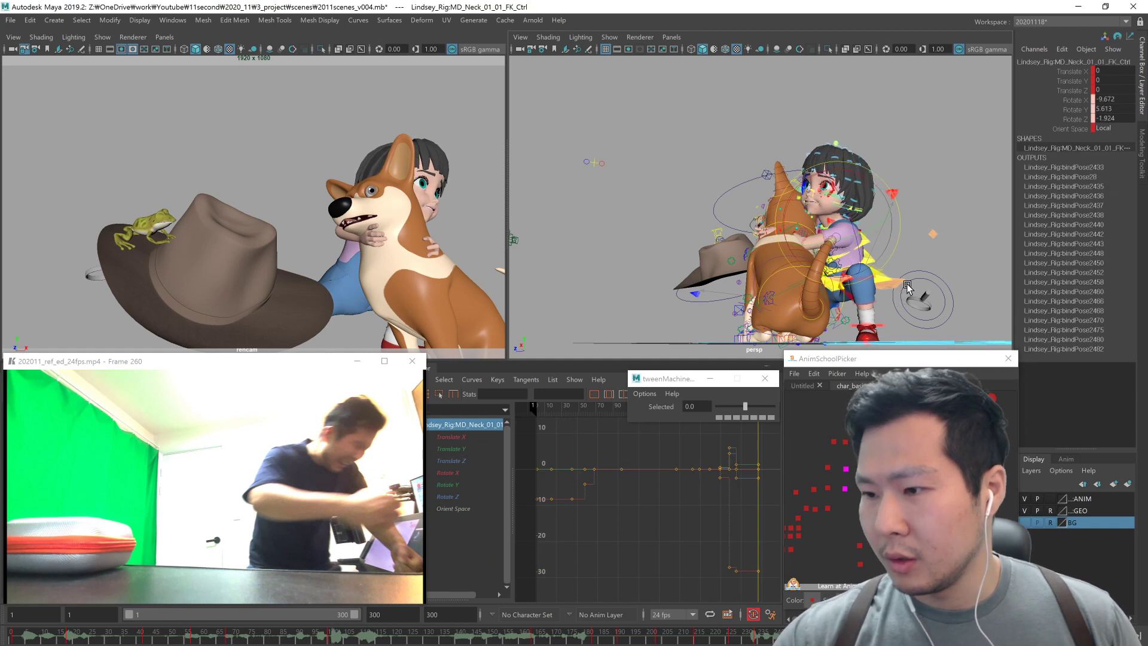
alt+drag(893, 291, 972, 299)
drag(846, 256, 823, 261)
click(828, 244)
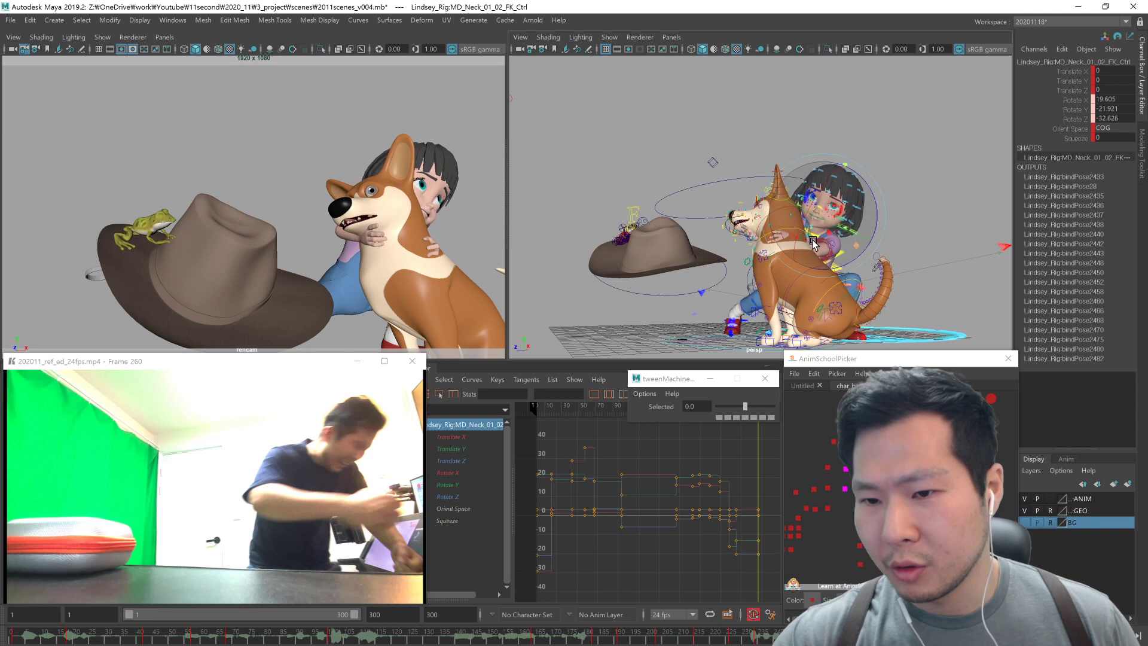
alt+drag(829, 244, 852, 238)
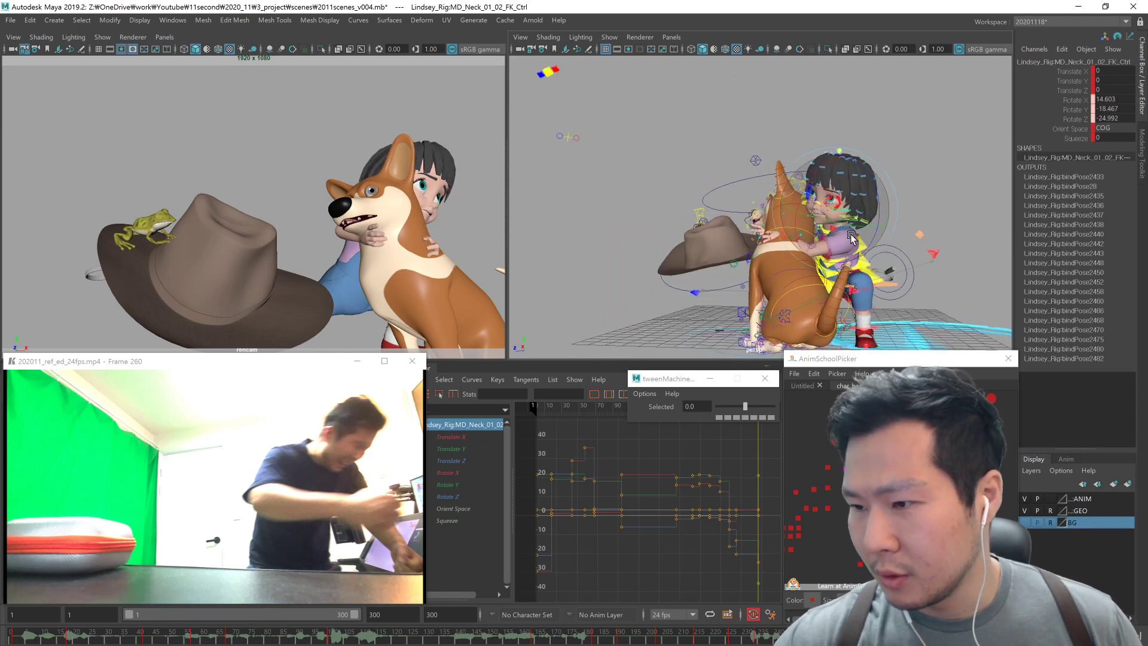
drag(827, 201, 831, 234)
Step: Move the girl's main eye aim control to about 17.32, -4.246, 10.189
click(549, 71)
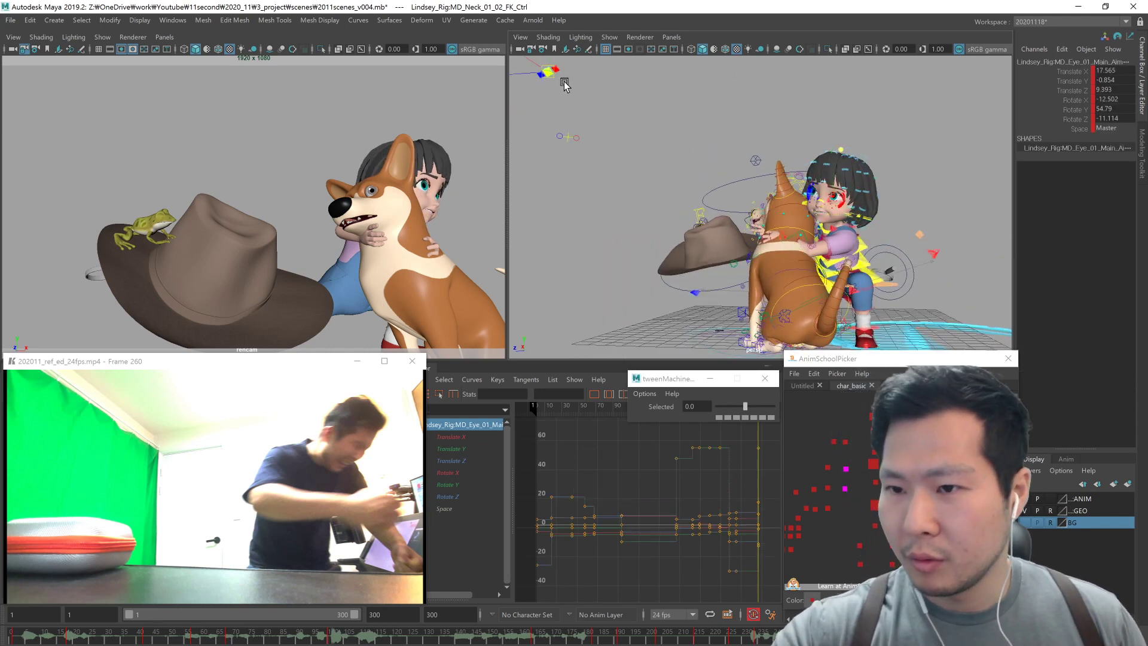
scroll(583, 281, down, 4)
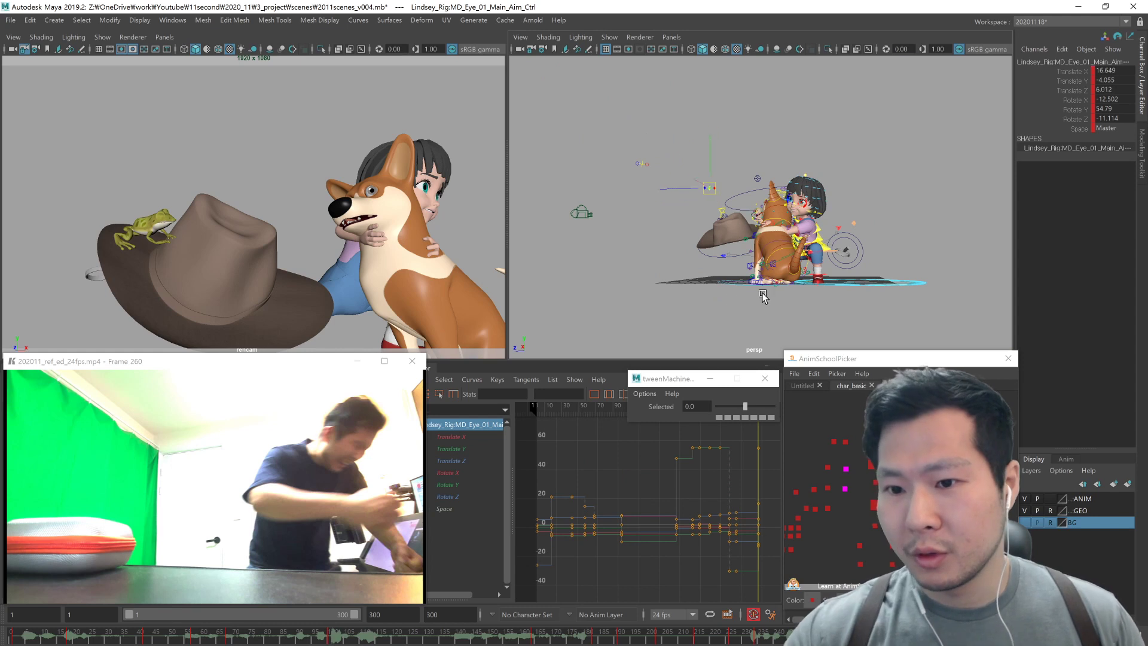
alt+drag(728, 294, 798, 265)
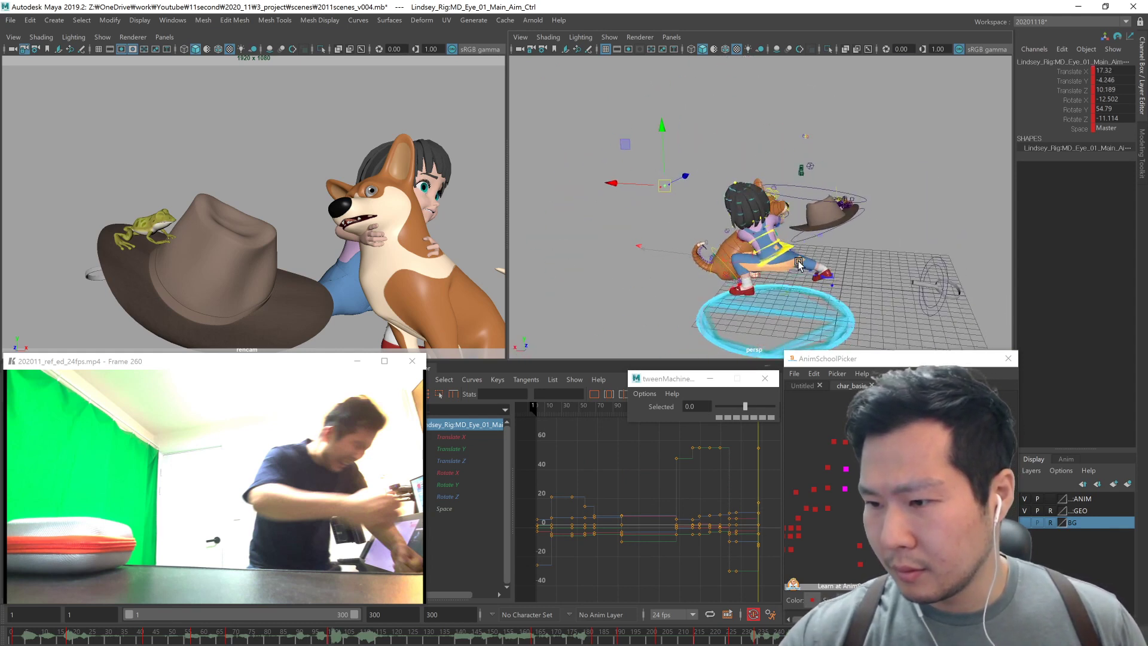
Step: Move the girl's COG control to about 2.879, -1.3, 4.686 and rotate it to about 75.378 in Y
click(797, 263)
mouse_move(828, 305)
alt+mouse_down()
mouse_move(824, 283)
mouse_move(845, 297)
alt+mouse_up()
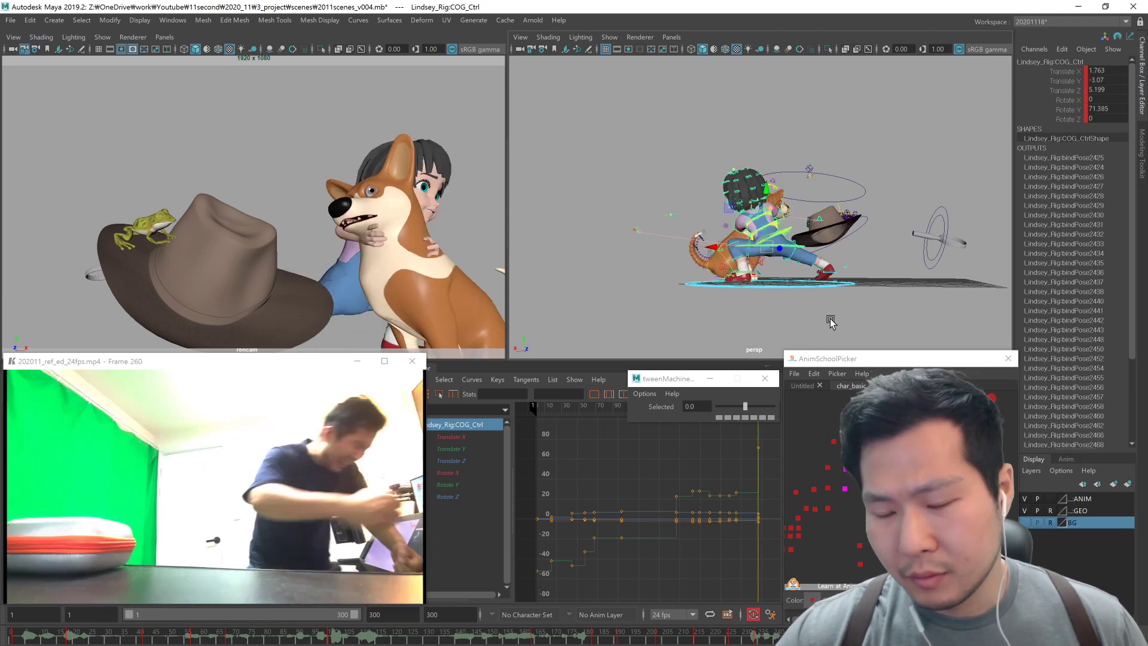
mouse_move(814, 314)
middle_down()
mouse_move(822, 295)
mouse_move(811, 297)
middle_up()
alt+drag(811, 298, 1056, 304)
middle_drag(868, 278, 862, 278)
key(e)
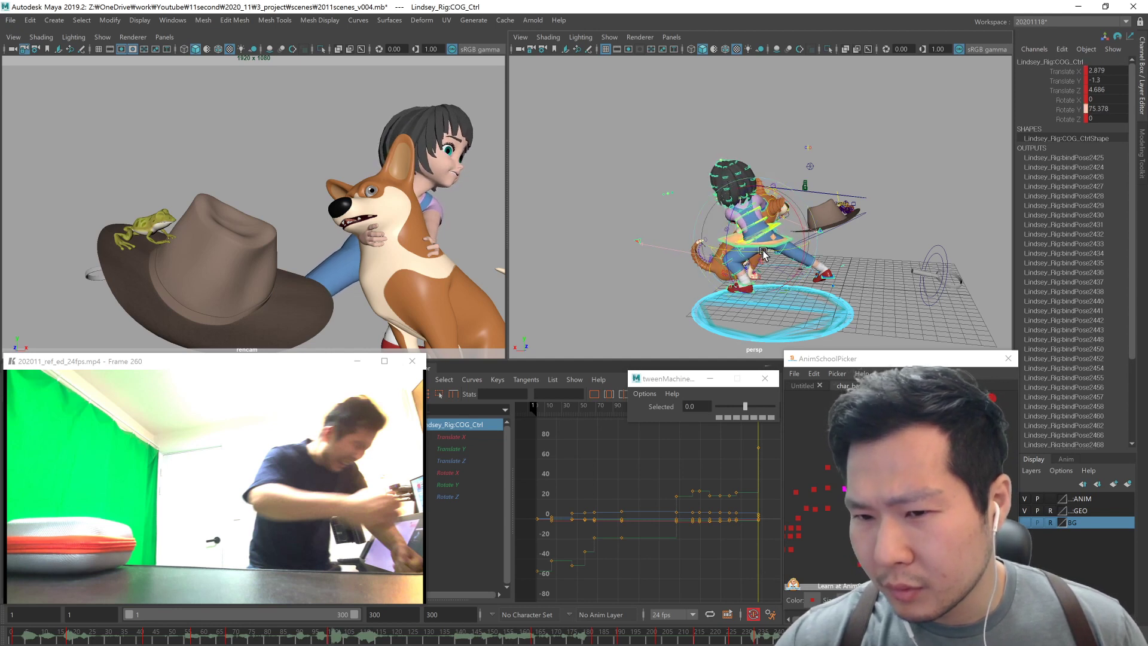
Step: Rotate the girl's upper neck FK control to tilt her head for the new body position
click(723, 210)
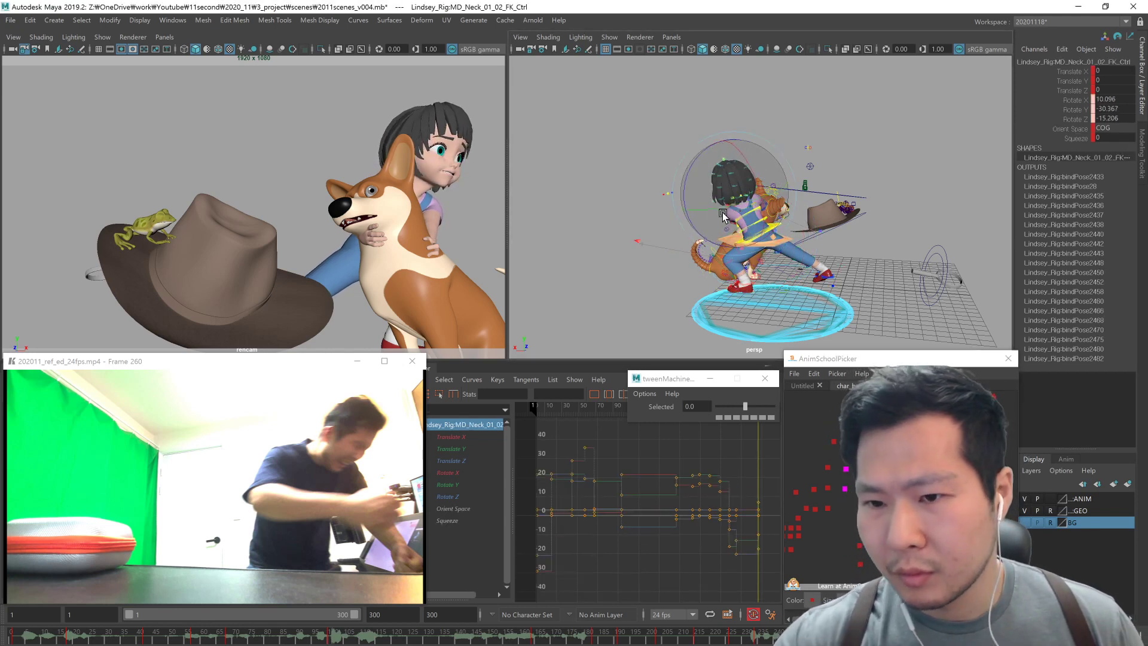
drag(708, 229, 699, 229)
alt+drag(861, 252, 616, 254)
alt+drag(835, 277, 807, 277)
drag(798, 174, 799, 227)
Step: Reposition the girl's main eye aim control at about 16.806, -4.86, 10.437
key(w)
click(867, 191)
mouse_move(856, 275)
middle_down()
mouse_move(821, 270)
mouse_move(857, 272)
middle_up()
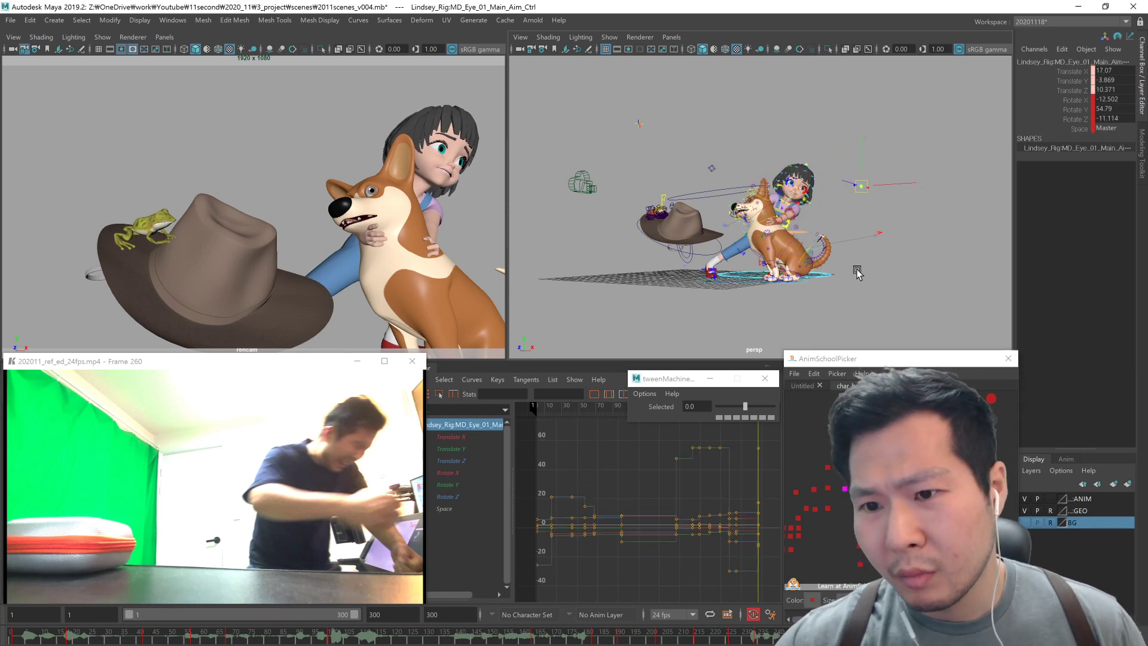
middle_drag(857, 284, 857, 283)
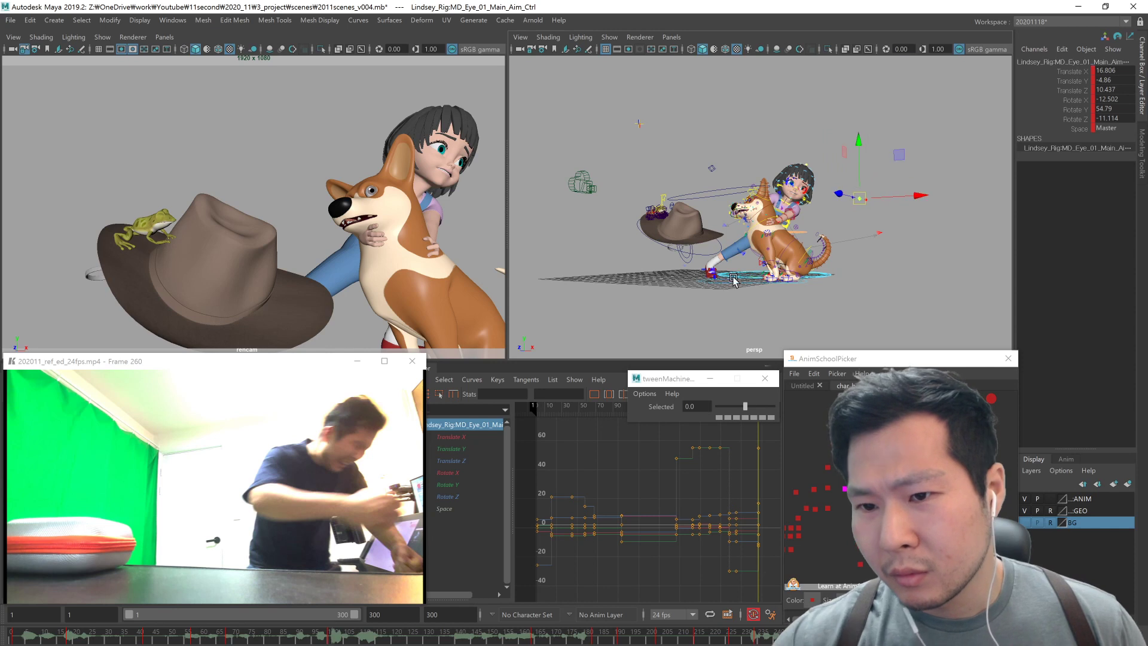
Step: Raise the girl's right foot IK control to about 0.113, 3.545, 5.734, rotate it to about 56.139, 80.55, -84.211, and set Ball Roll to 0
alt+right_drag(825, 272, 852, 278)
alt+drag(852, 279, 870, 297)
alt+middle_drag(870, 297, 912, 258)
click(897, 563)
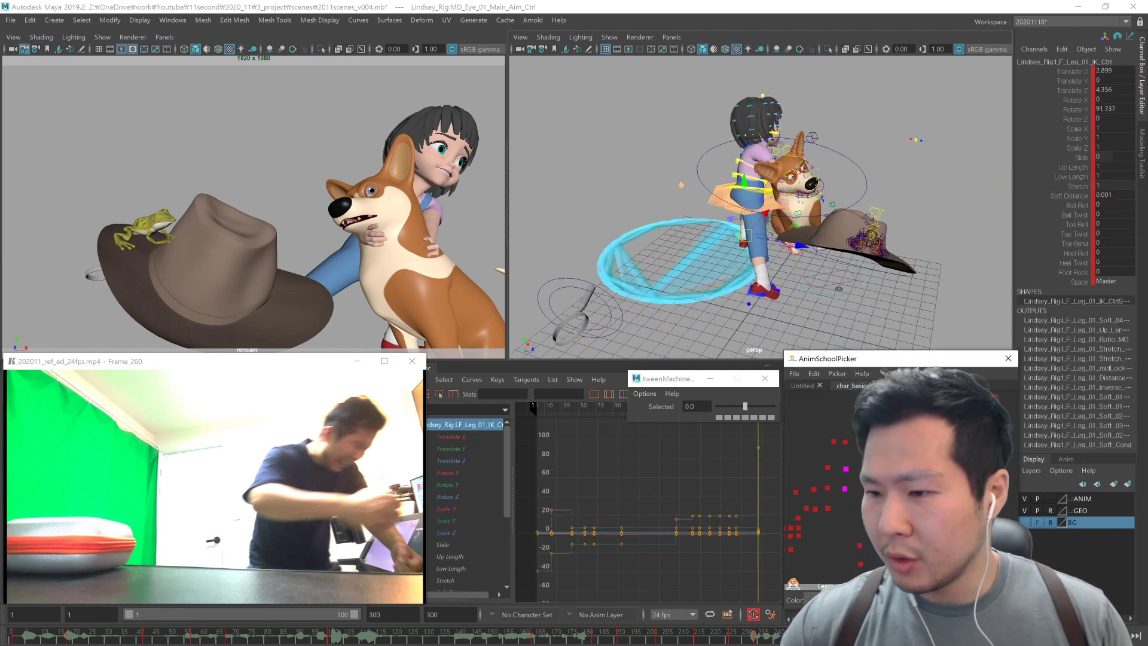
click(860, 564)
alt+drag(759, 341, 836, 313)
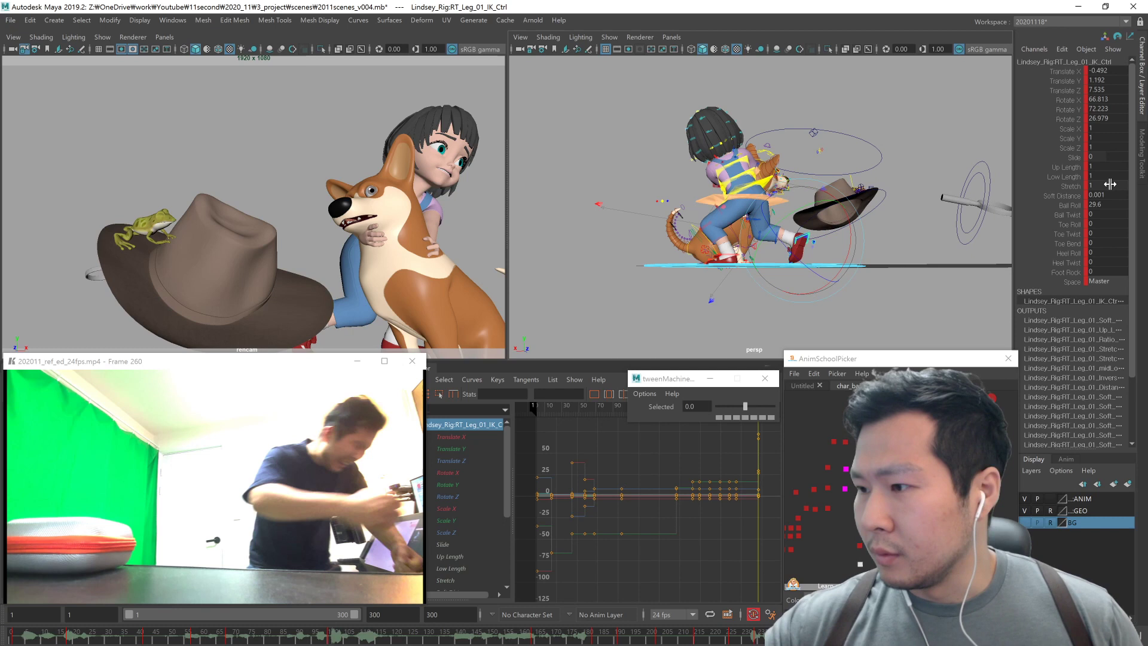
alt+drag(825, 260, 757, 304)
drag(414, 323, 390, 304)
middle_drag(378, 335, 381, 327)
alt+drag(749, 303, 790, 290)
mouse_move(790, 290)
middle_down()
mouse_move(770, 292)
mouse_move(793, 289)
mouse_move(727, 246)
mouse_move(749, 239)
mouse_move(810, 289)
middle_up()
key(e)
key(w)
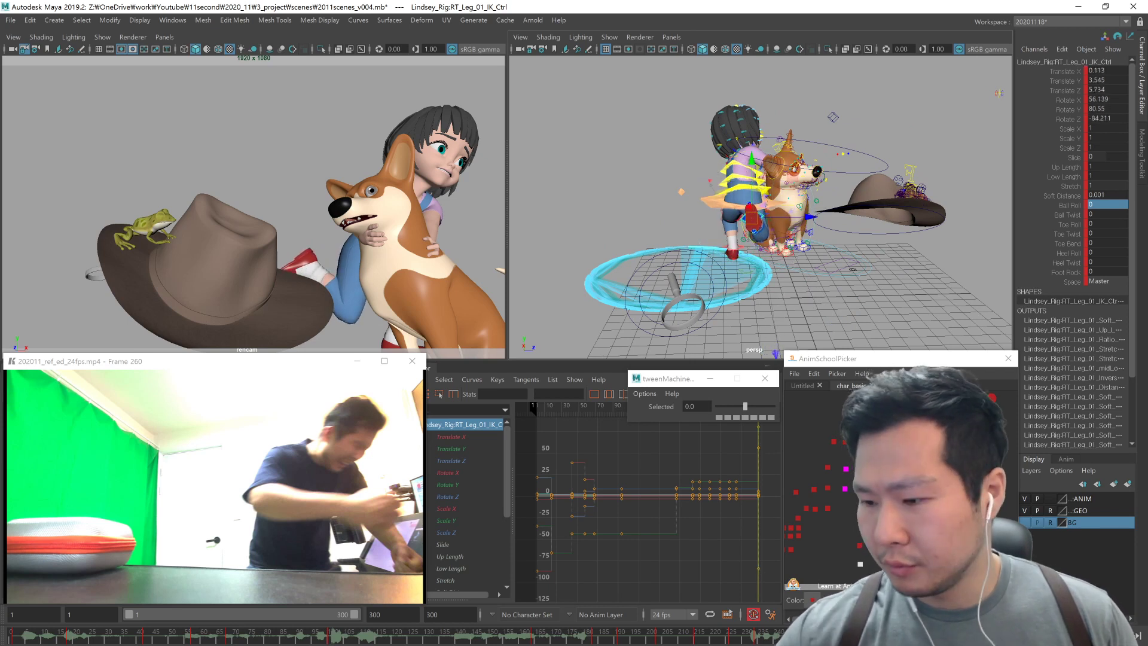
Step: Move the girl's right leg pole vector control to about 0.384, 4.352, -7.074
click(859, 545)
alt+drag(817, 276, 709, 251)
middle_drag(810, 285, 890, 326)
alt+drag(890, 326, 868, 336)
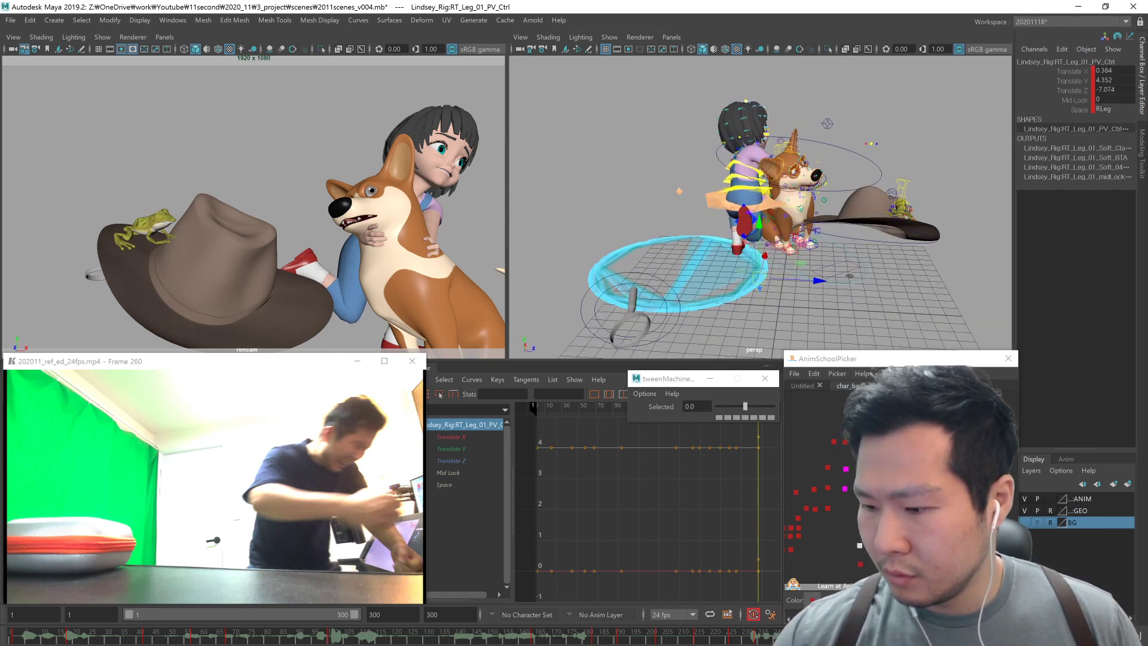
Step: Rotate the girl's hip control to about 22.502, -0.209, -4.37
click(857, 489)
drag(759, 183, 785, 199)
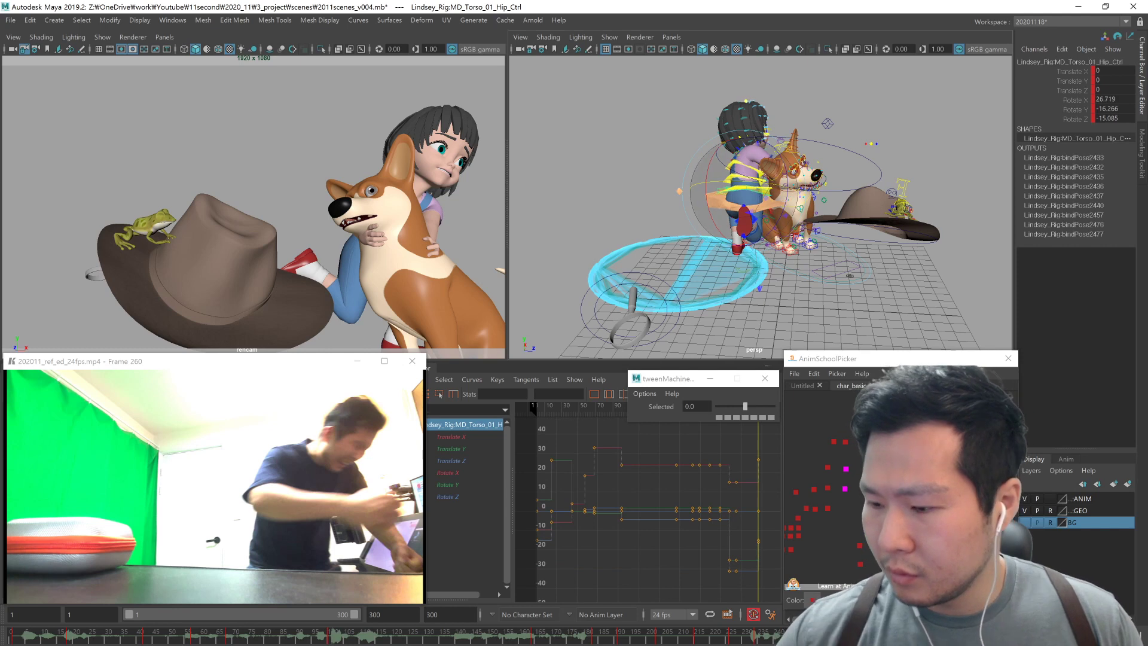
mouse_move(767, 238)
alt+mouse_down()
mouse_move(834, 239)
mouse_move(766, 256)
alt+mouse_up()
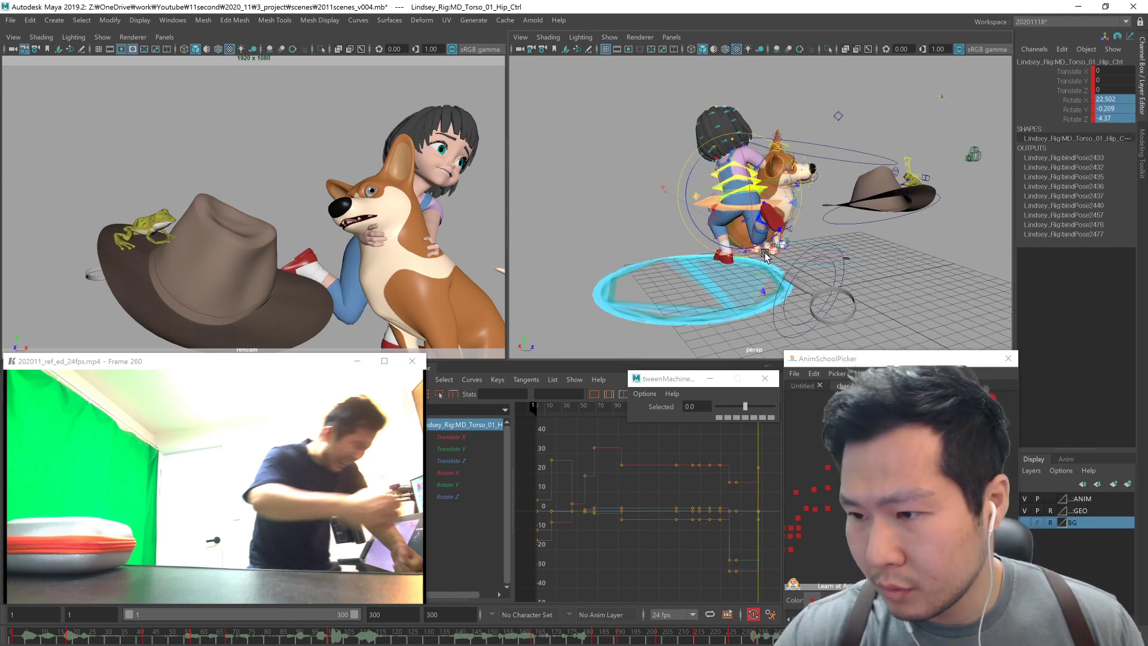
Step: Rotate the girl's middle and upper torso FK controls together to bend her upper body toward the dog
alt+drag(773, 207, 691, 322)
click(755, 258)
shift+click(758, 244)
alt+drag(787, 276, 764, 261)
drag(781, 206, 786, 212)
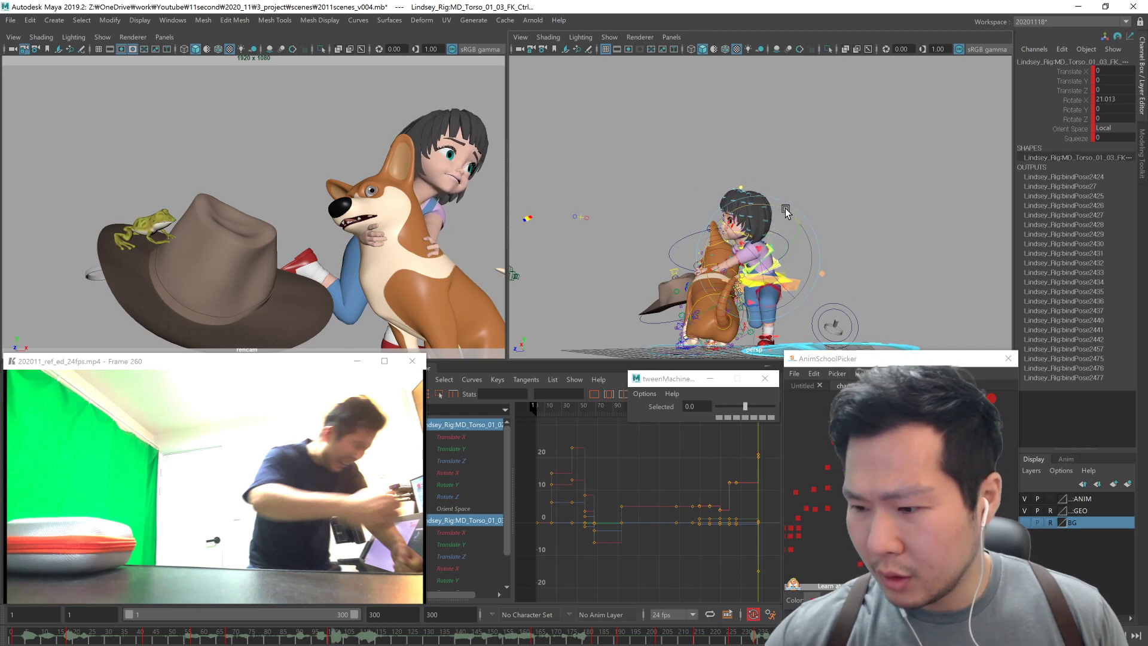
click(786, 212)
Step: Try setting the rotation of the girl's torso FK controls to 0, undoing the last reset
click(773, 264)
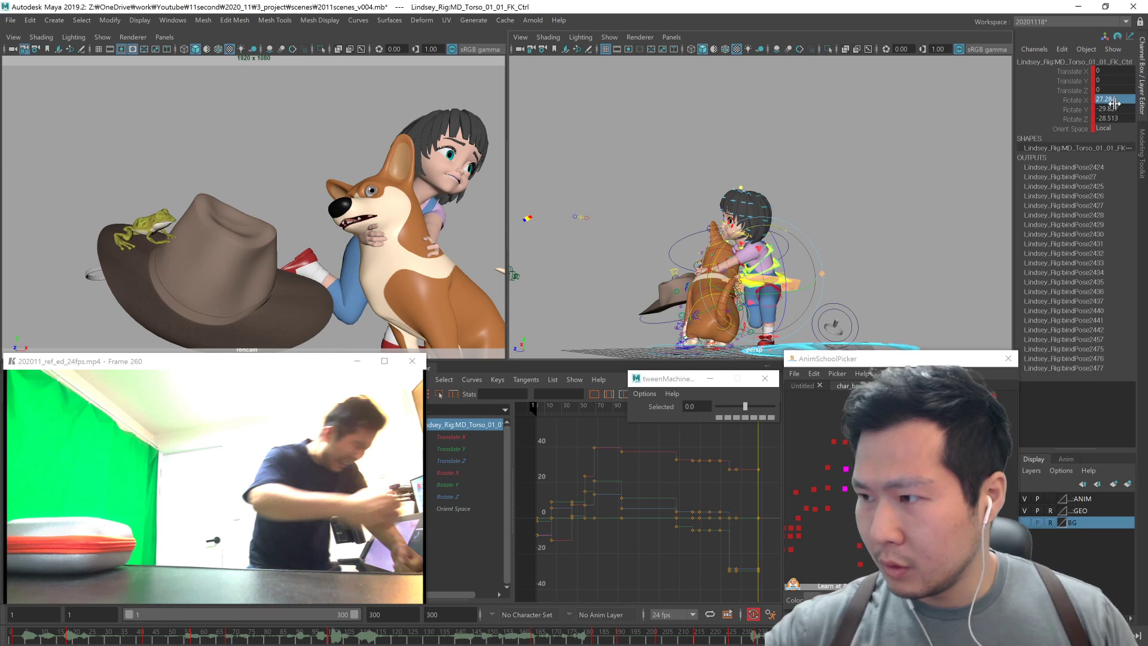
text(0)
key(Return)
alt+drag(726, 284, 755, 273)
key(ctrl+z)
Step: Try setting all rotations of the girl's lower neck FK control to 0
click(874, 463)
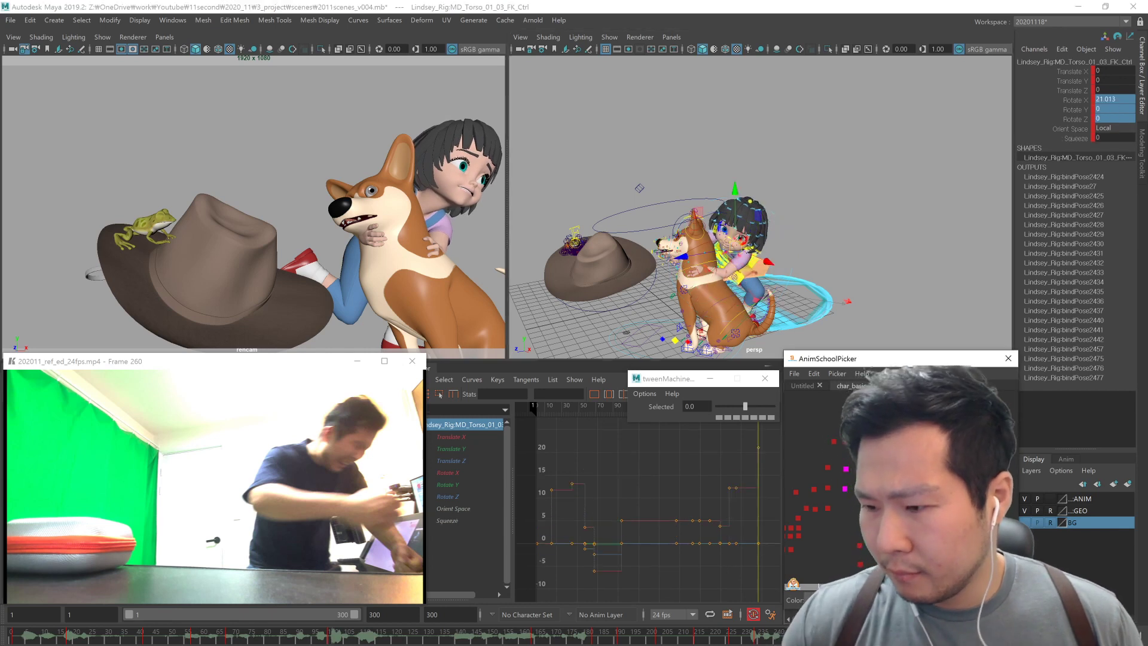
click(873, 430)
key(Return)
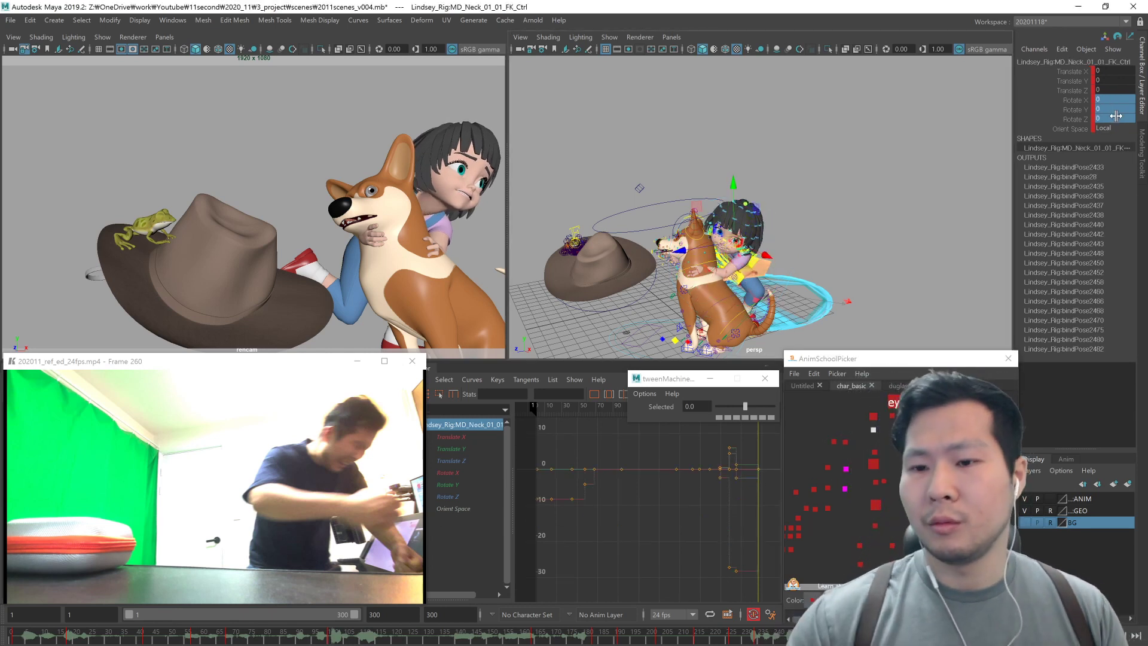
key(ctrl+z)
Step: Show manipulators in the render camera view and rotate the girl's upper neck FK control to about 34.811, -37.323, -36.58
alt+drag(749, 282, 806, 293)
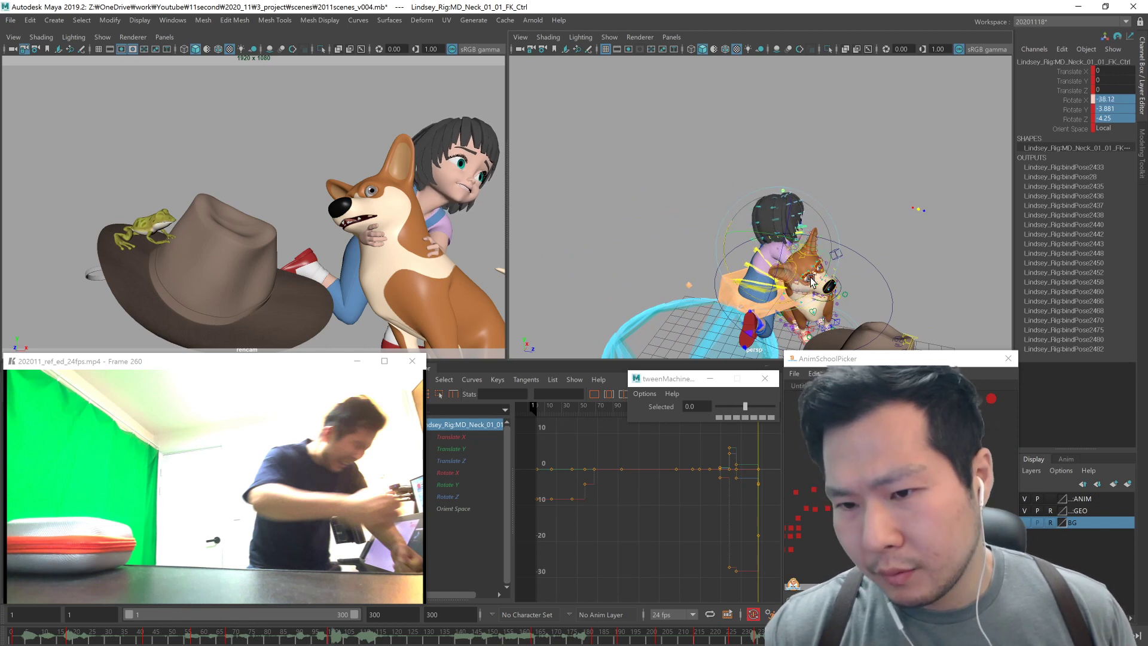
key(w)
click(845, 468)
click(103, 37)
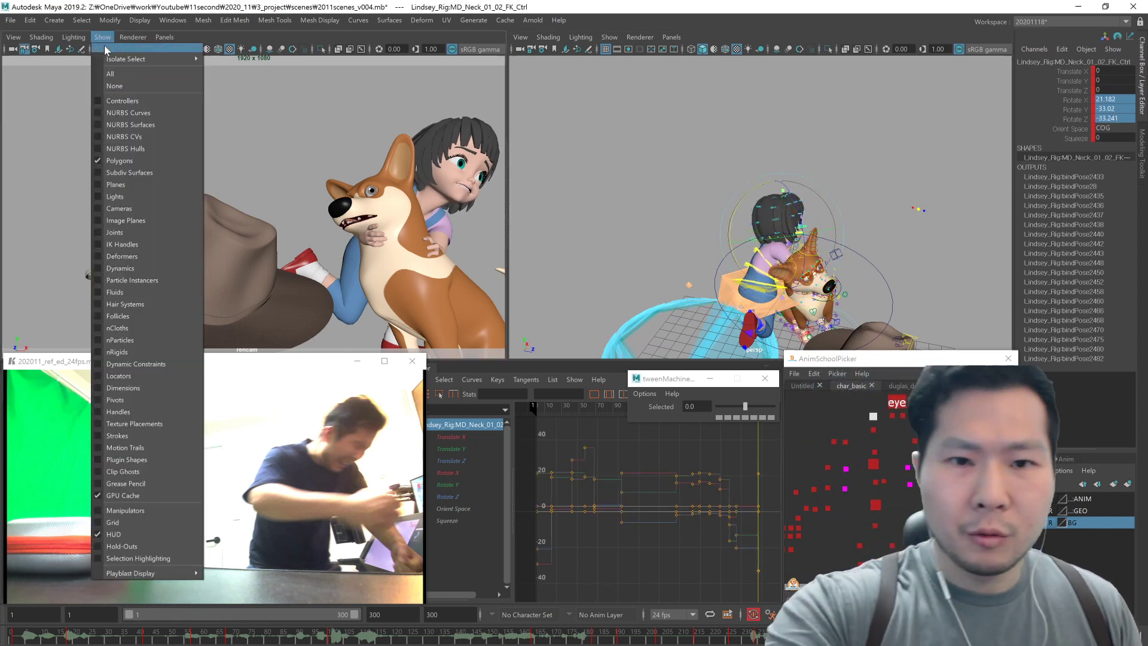
click(143, 515)
drag(471, 223, 452, 233)
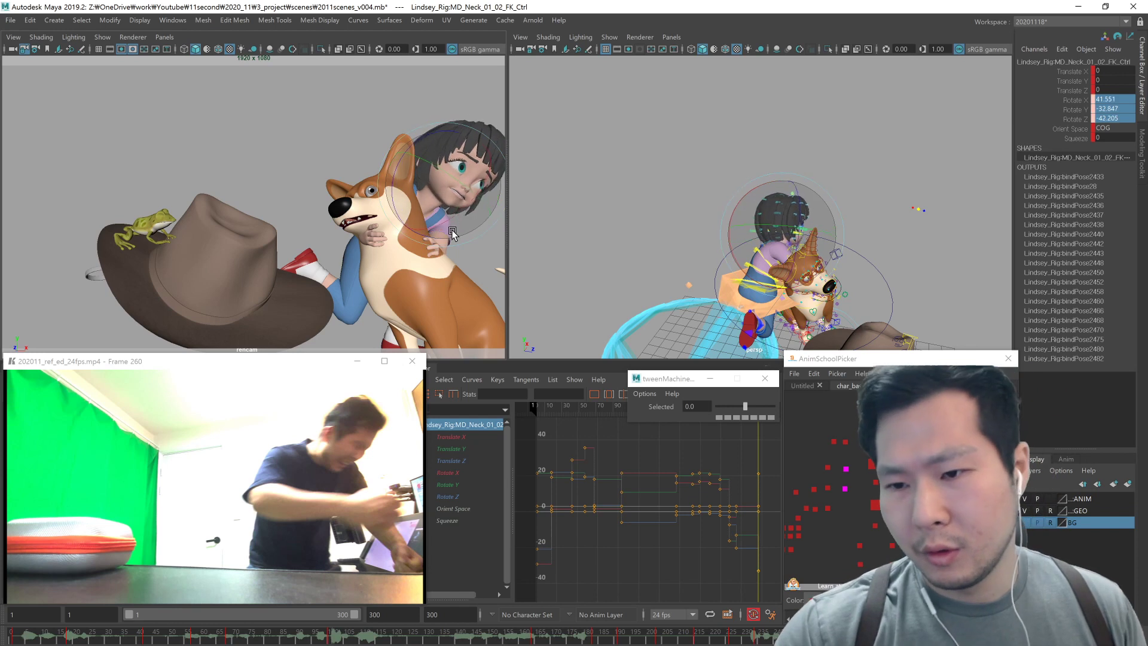
drag(491, 193, 478, 186)
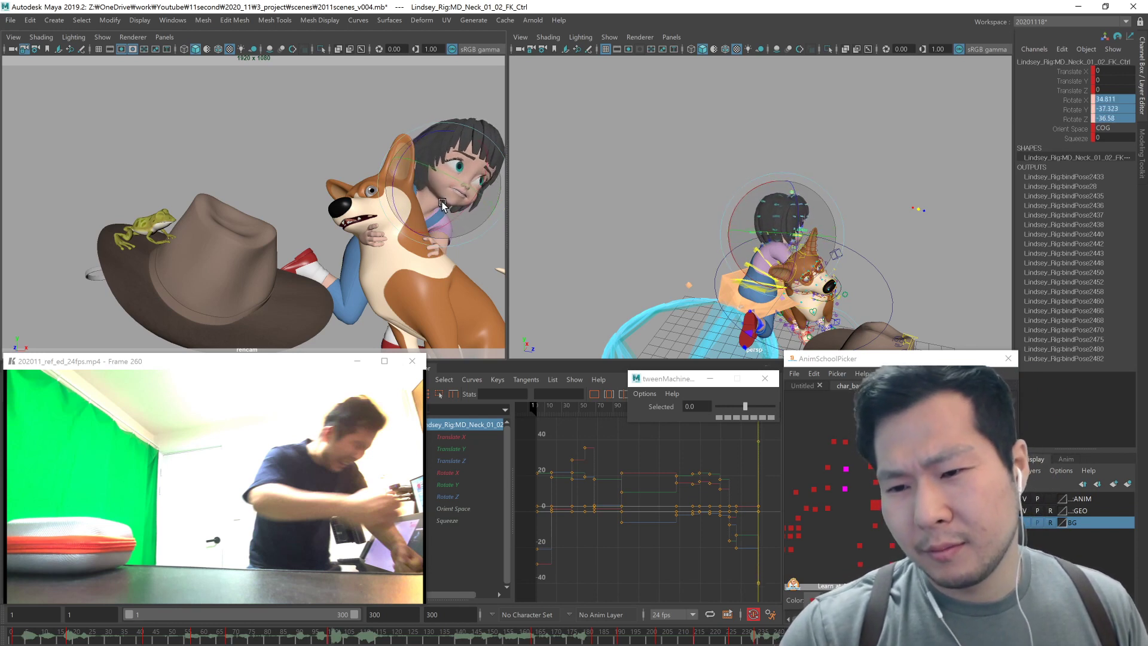
Step: Move the girl's main eye aim control to redirect her gaze past the dog
key(w)
click(919, 209)
alt+drag(839, 286, 834, 309)
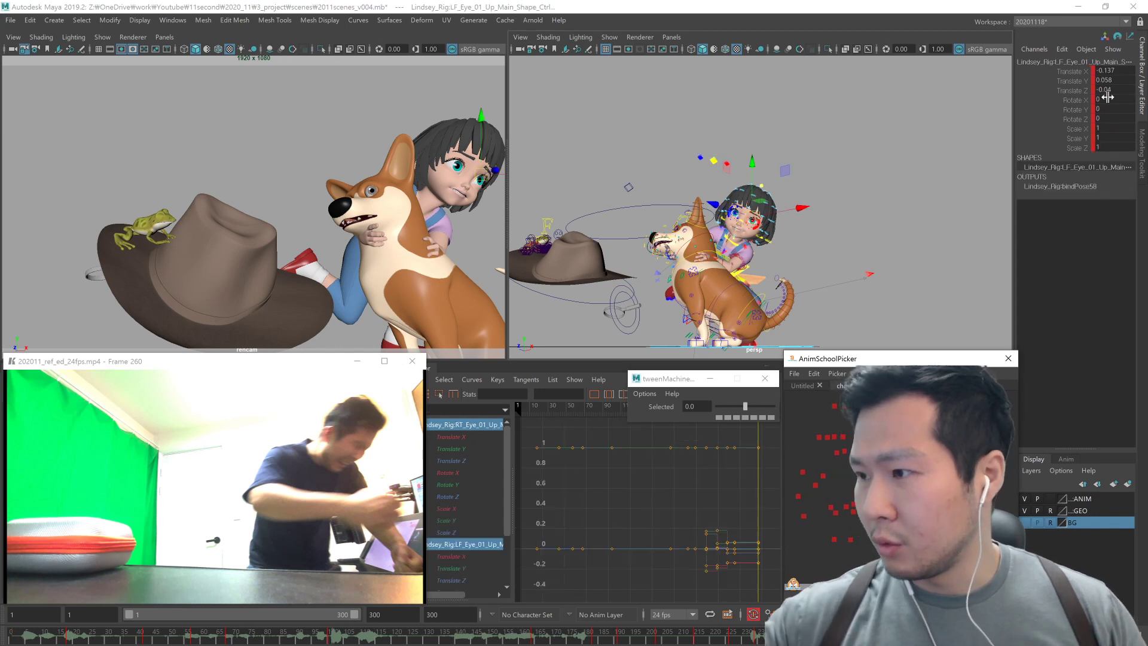
Step: Reset the translation of both of the girl's upper eyelid main shape controls to 0
drag(1110, 70, 1112, 89)
key(f)
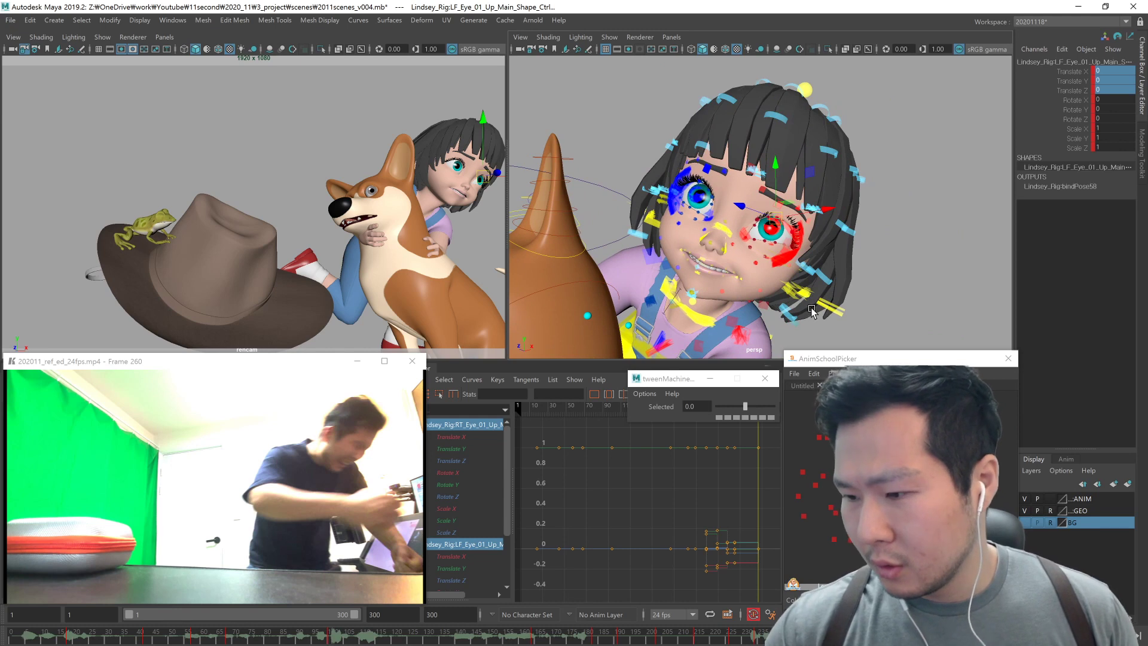
scroll(812, 309, up, 3)
alt+middle_drag(817, 302, 812, 315)
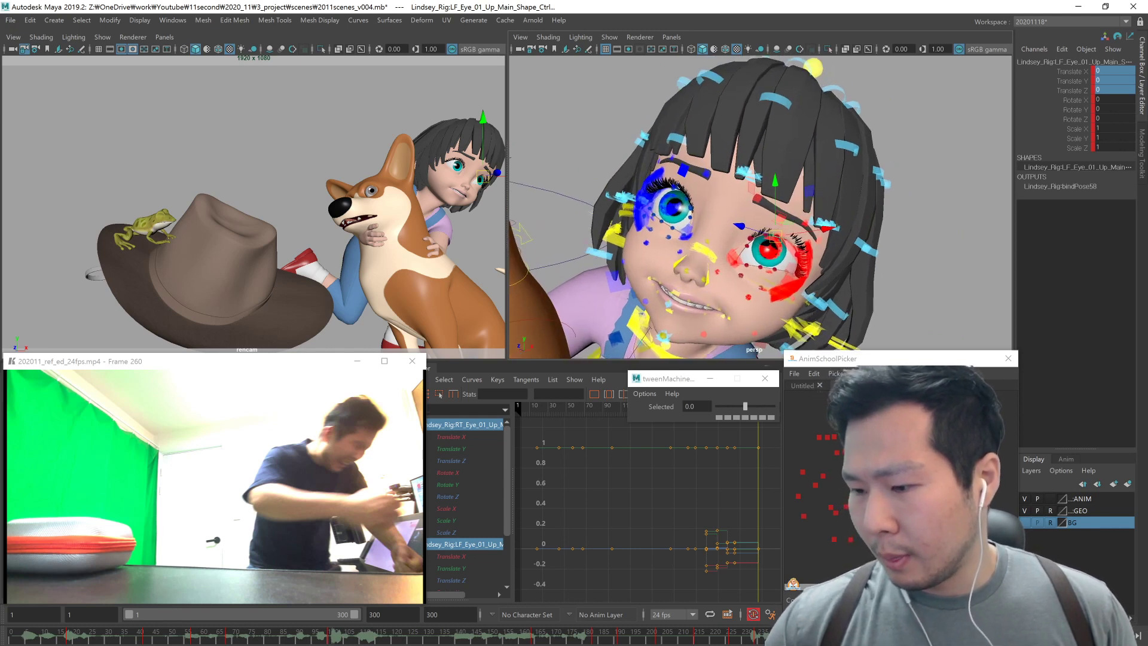
Step: Move the girl's right upper eyelid main shape control to about 0.079, 0.105, -0.025
drag(813, 428, 847, 445)
click(783, 238)
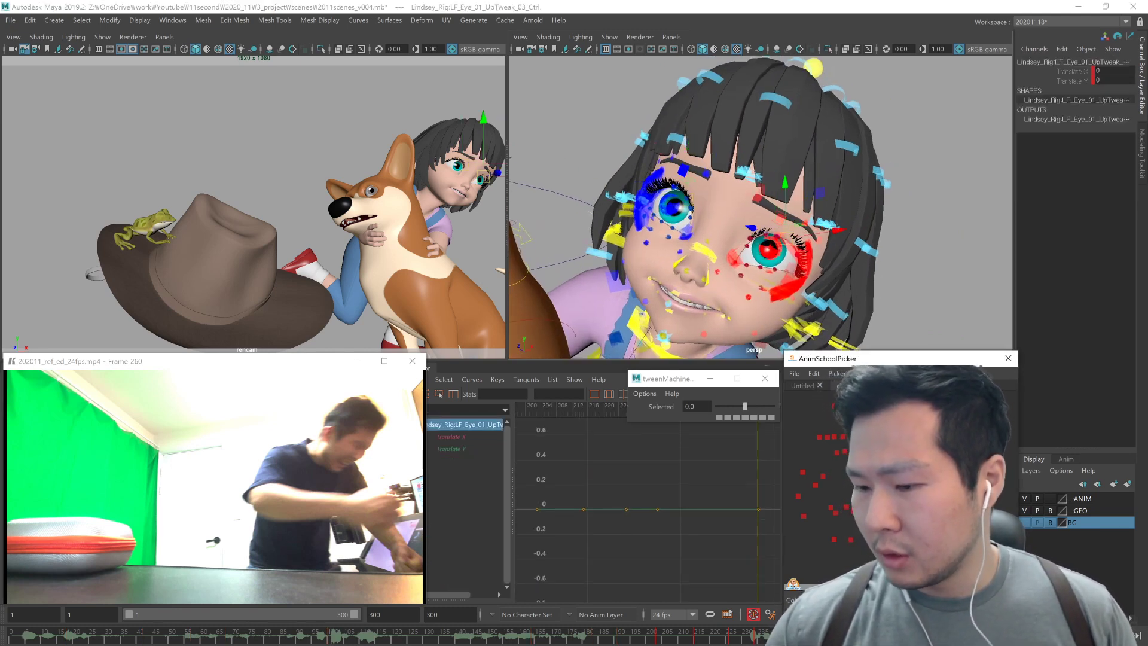
click(796, 286)
mouse_move(797, 289)
alt+mouse_down()
mouse_move(816, 298)
mouse_move(815, 285)
alt+mouse_up()
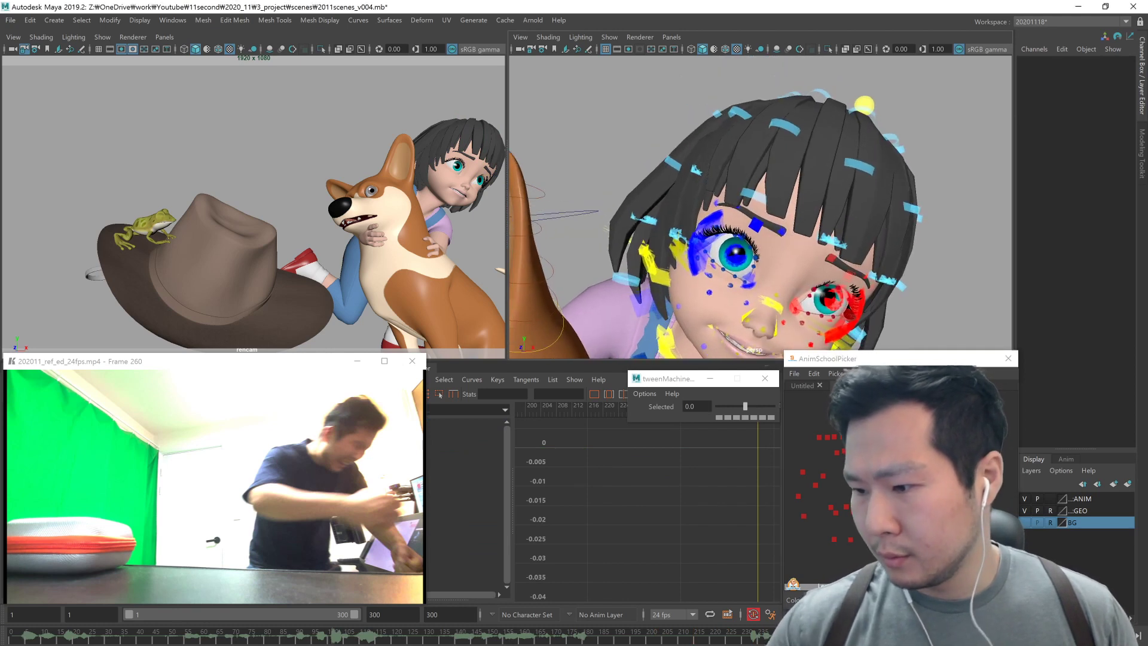
click(814, 284)
middle_drag(849, 329, 826, 315)
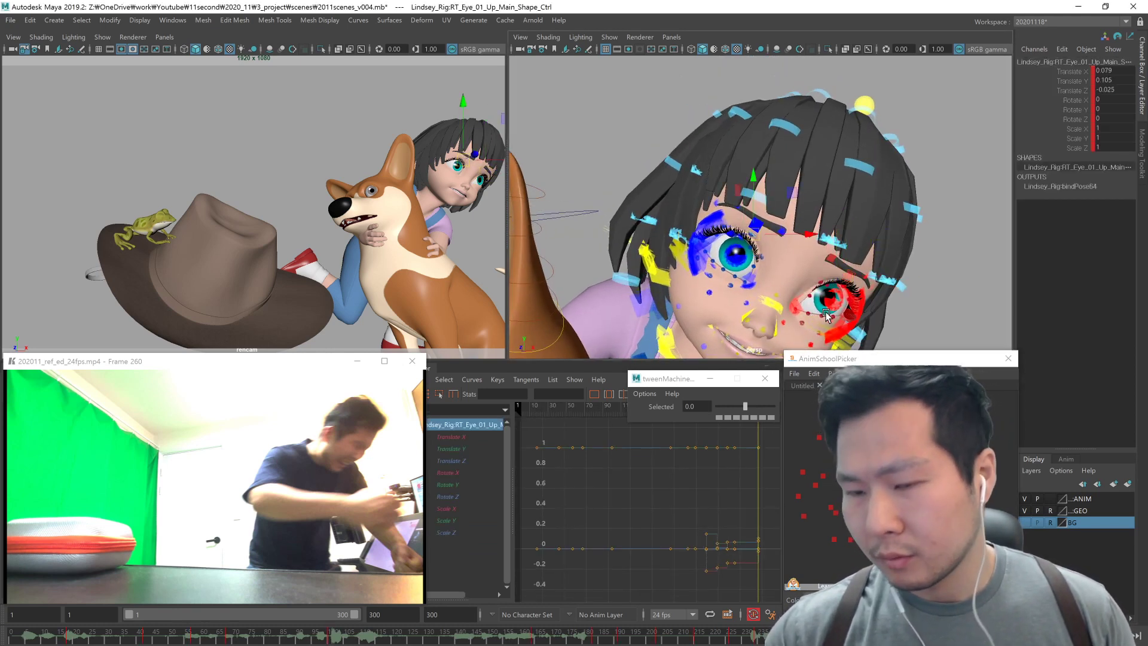
Step: Adjust the girl's left and right lower eyelid controls individually, moving the right one to about -0.033, 0.022
alt+drag(846, 308, 871, 282)
click(873, 454)
click(853, 456)
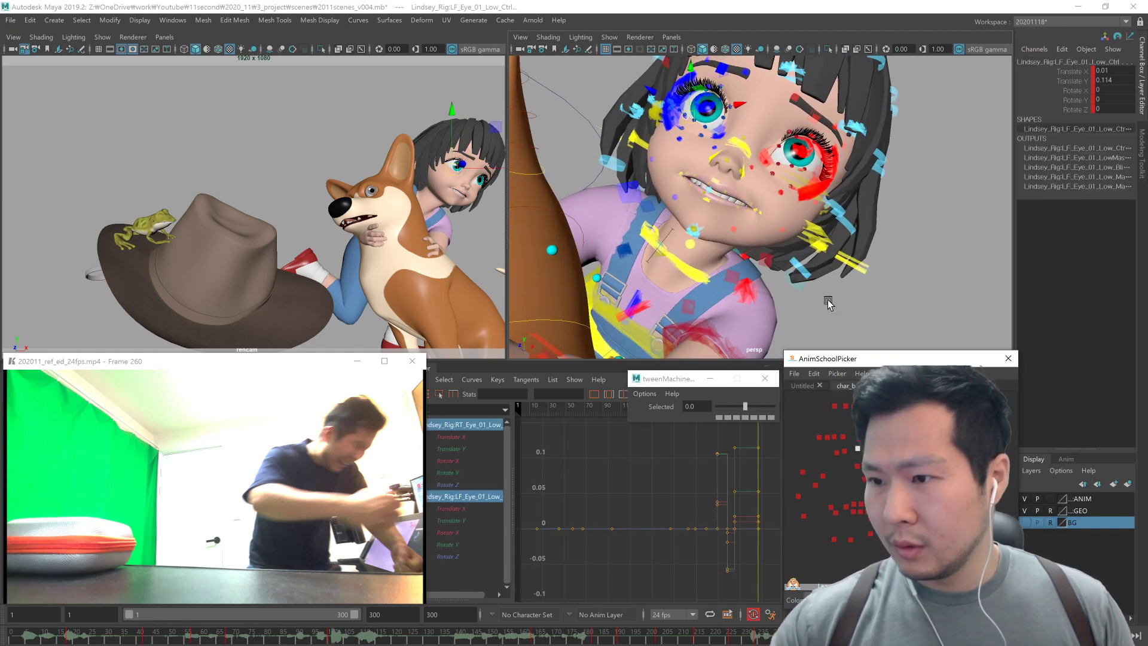
right_drag(693, 116, 655, 102)
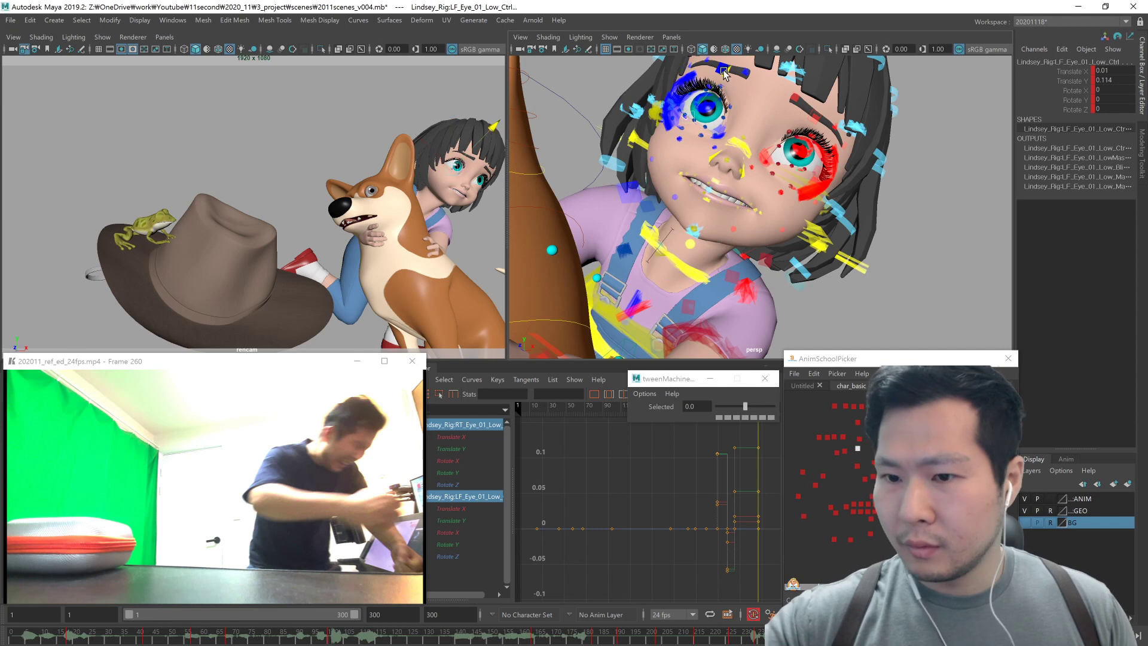
alt+drag(786, 235, 784, 235)
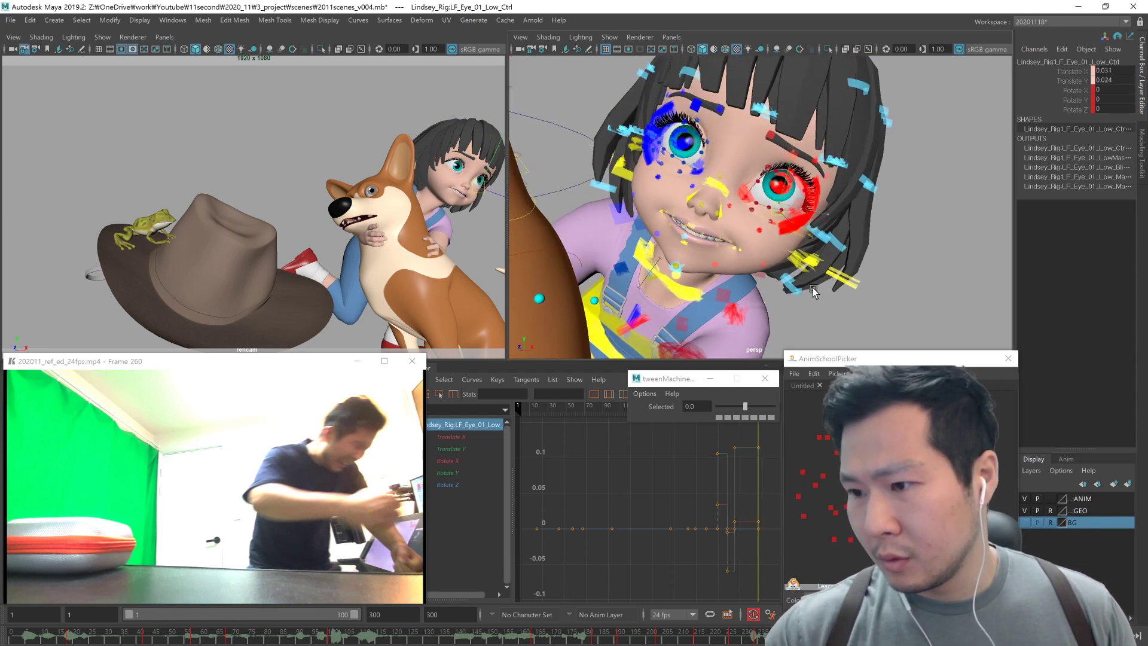
click(853, 453)
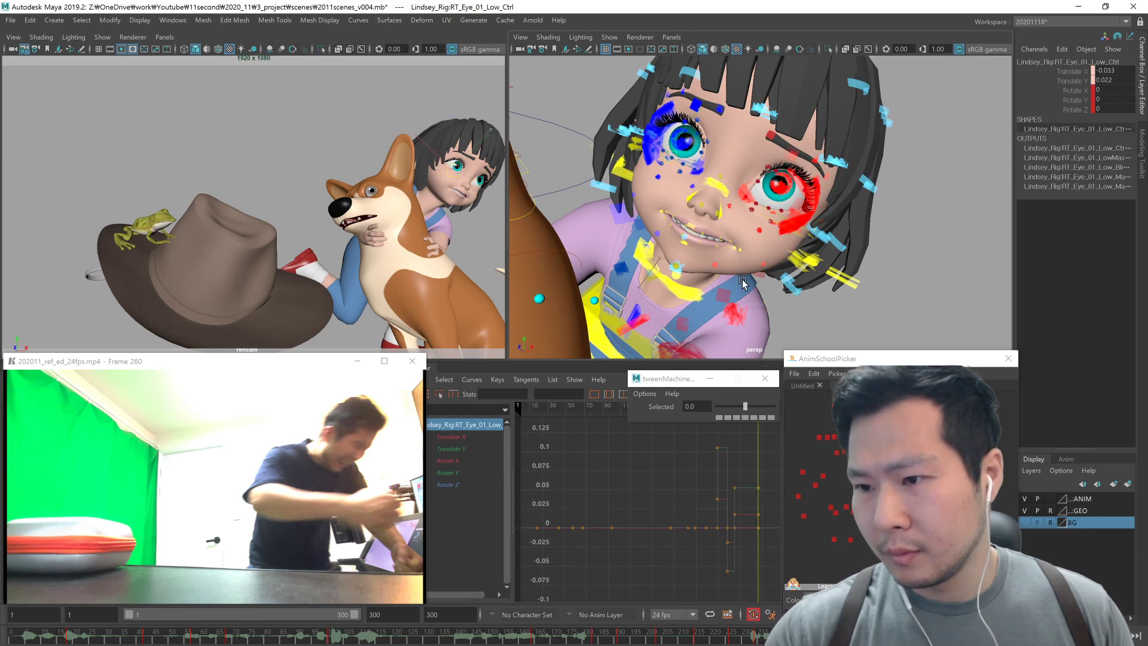
Step: Move the girl's right upper eyelid control to about -0.02, 0.024 to reshape the lid over her eye
alt+drag(746, 283, 757, 286)
click(853, 442)
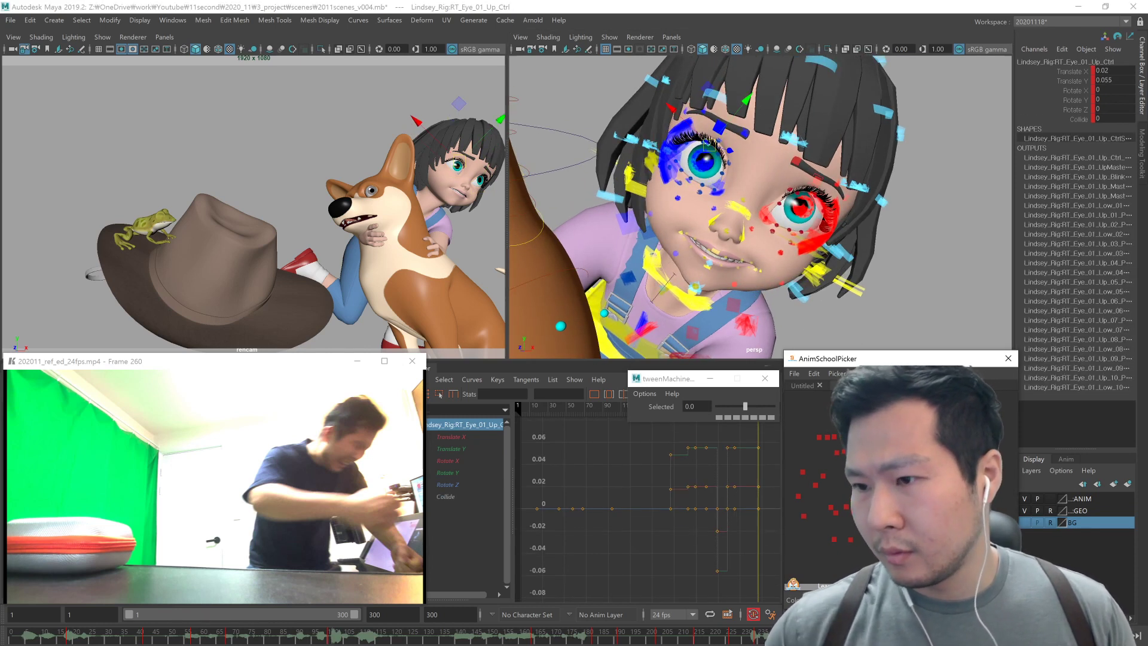
key(ctrl+z)
scroll(660, 210, up, 3)
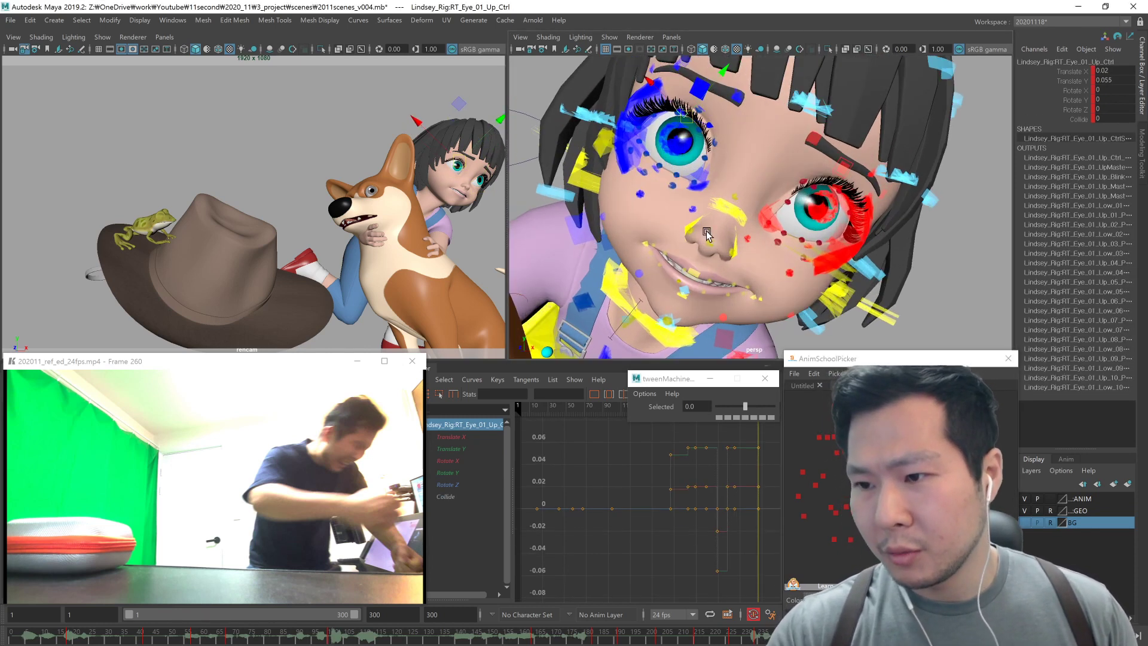
alt+middle_drag(662, 209, 744, 276)
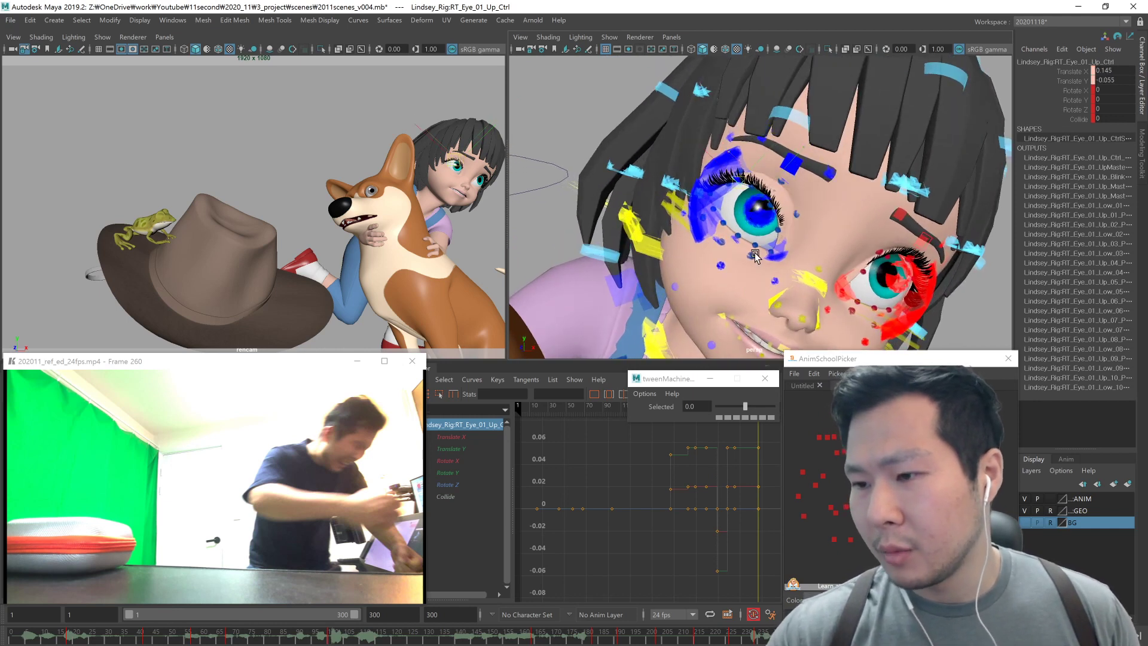
alt+drag(725, 199, 793, 261)
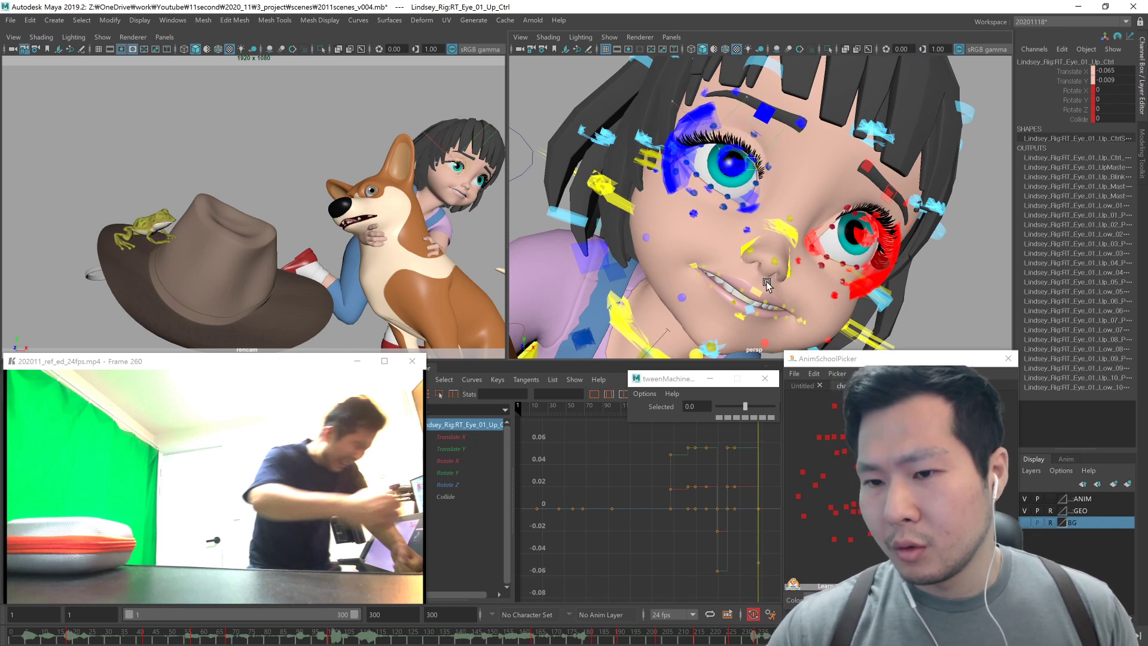
alt+drag(768, 233, 762, 279)
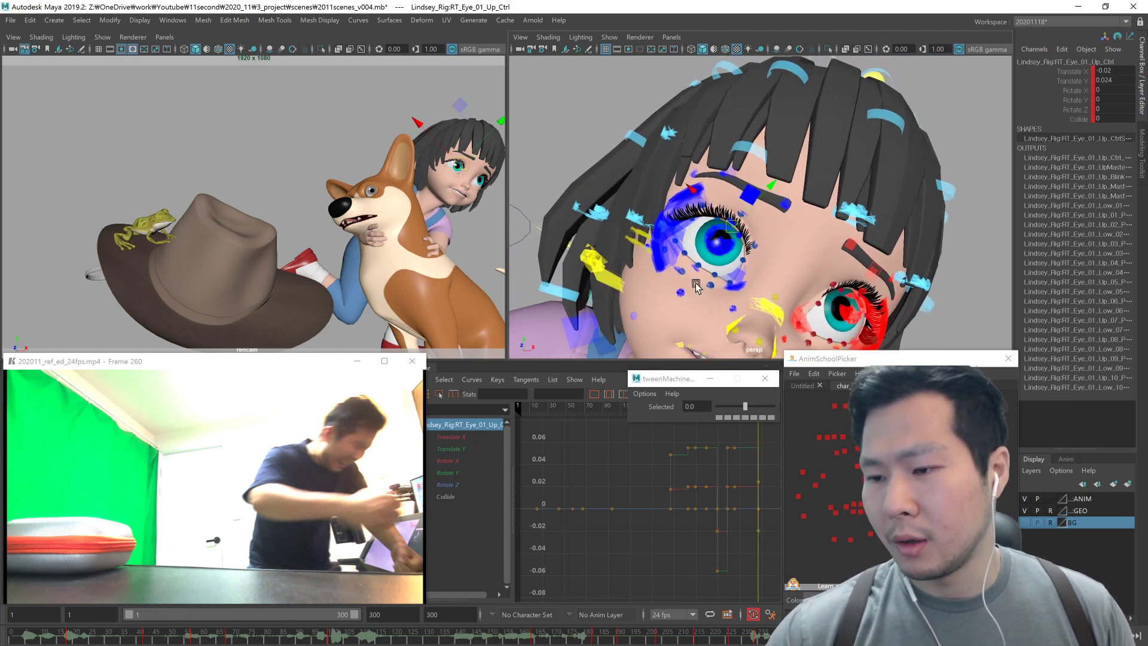
Step: Reposition the girl's right lower eyelid control and move her left lower eyelid control to about -0.036, 0.049
click(765, 304)
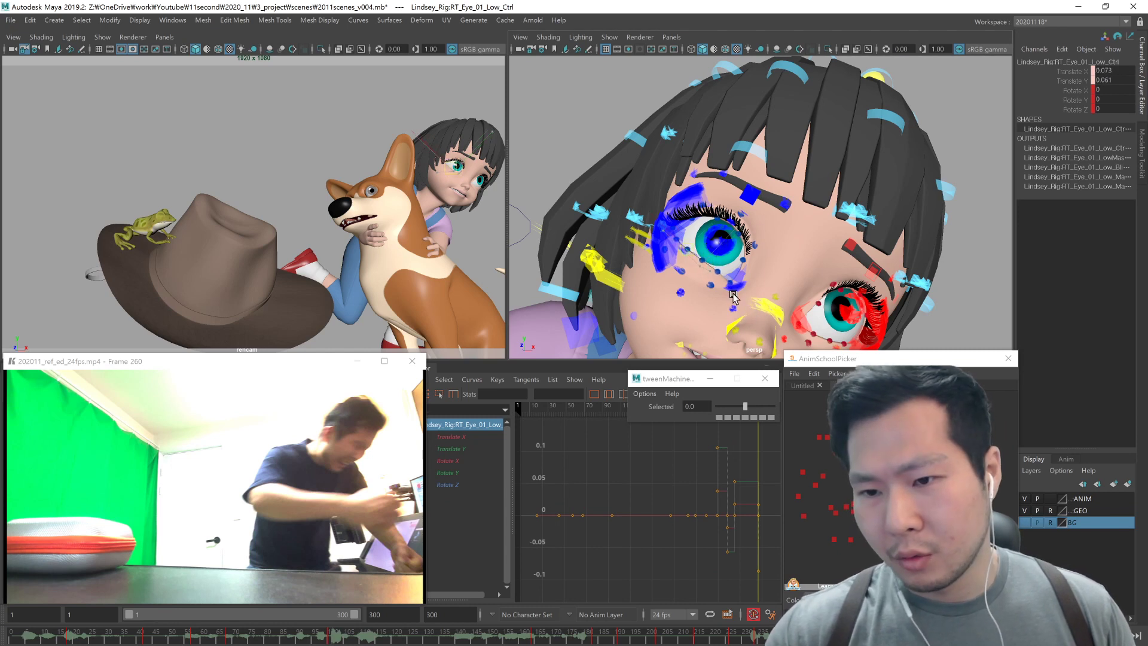
middle_drag(745, 305, 748, 306)
alt+middle_drag(891, 347, 786, 283)
click(861, 479)
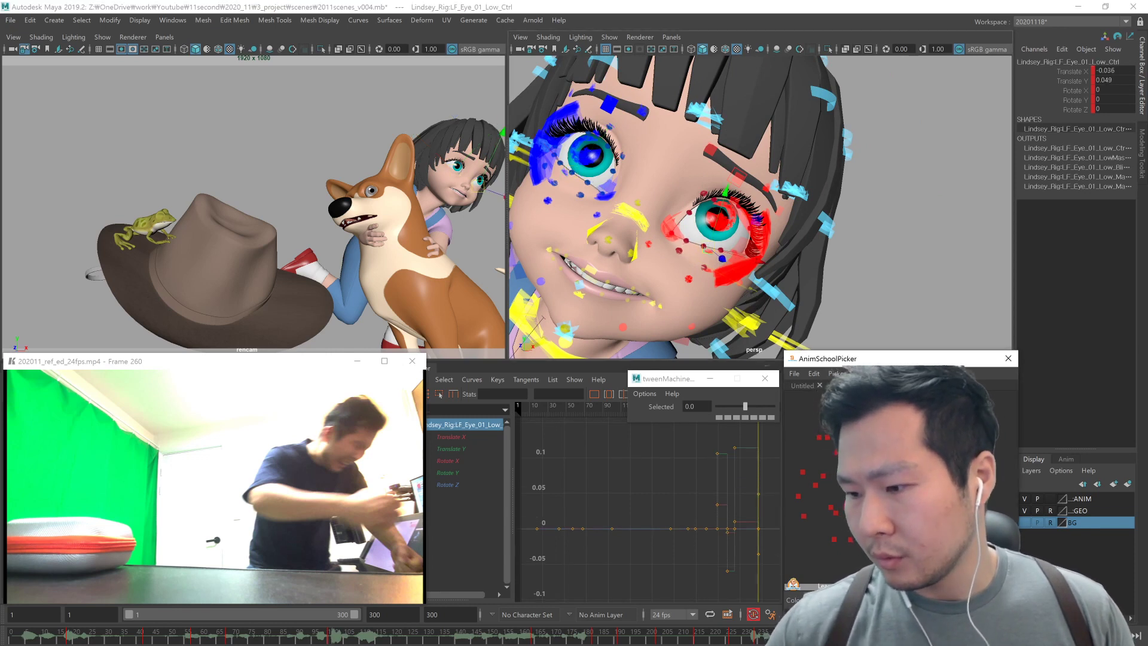
Step: Move the girl's left upper eyelid control to about -0.035, 0.063, and raise both upper eyelids together, bringing the right one's Y to about 0.108
click(861, 467)
middle_drag(762, 290, 759, 290)
alt+right_drag(757, 294, 812, 288)
alt+middle_drag(813, 288, 781, 274)
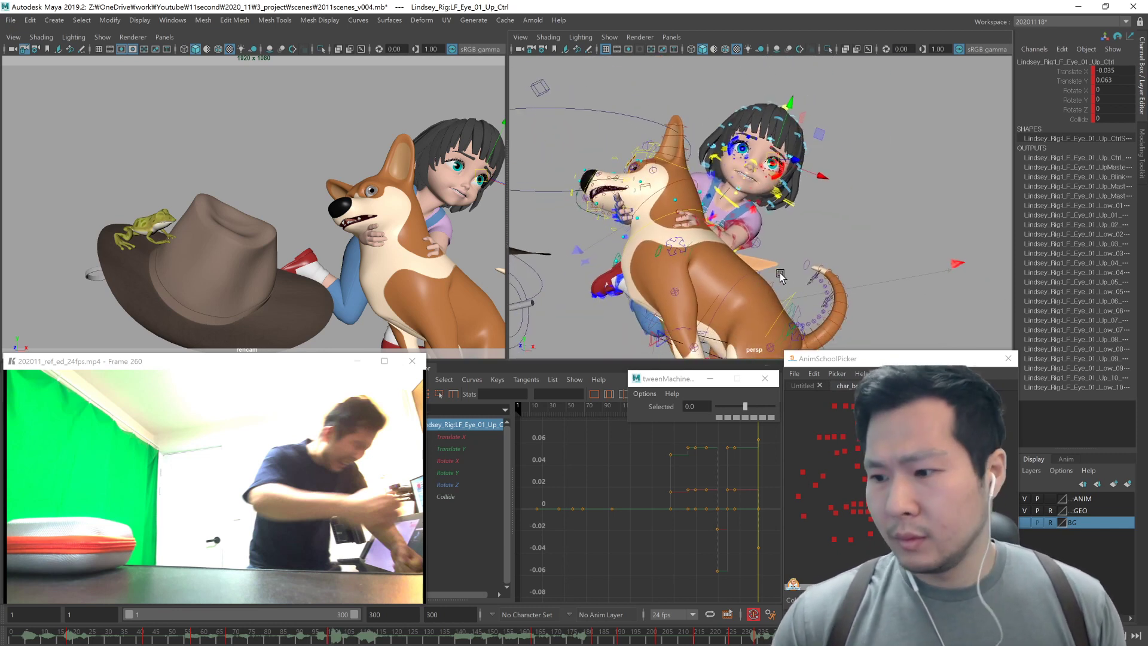
shift+click(861, 466)
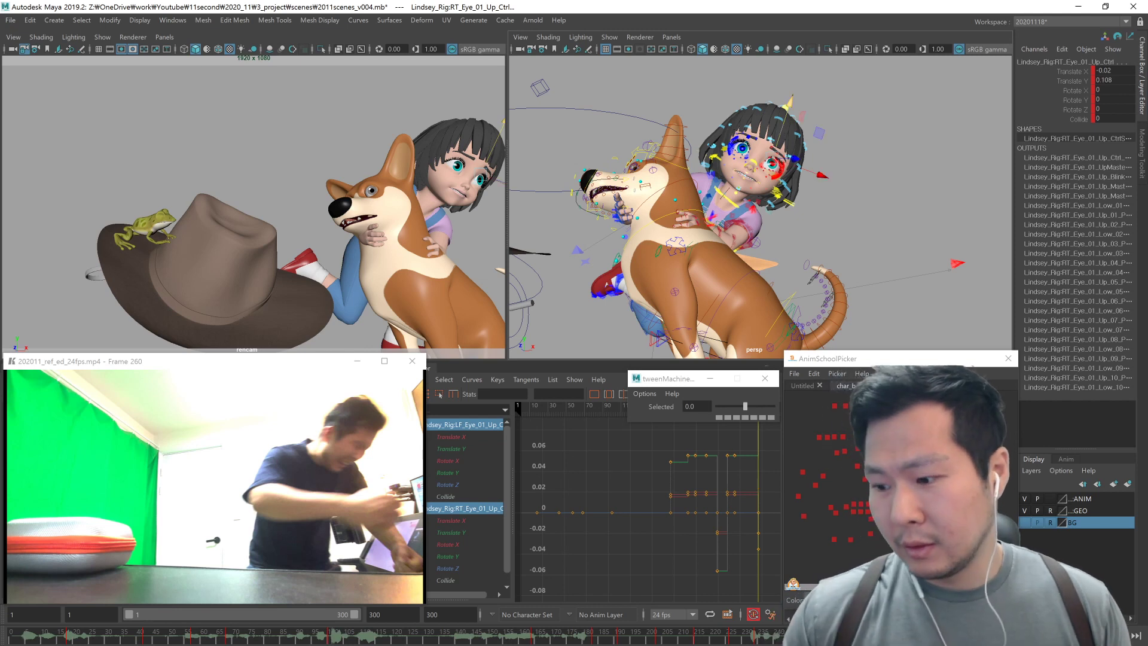
Step: Move the girl's main eye aim control to about 14.368, -3.583, 12.754 and rotate it to about -28.395, 50.577, -38.845
click(813, 327)
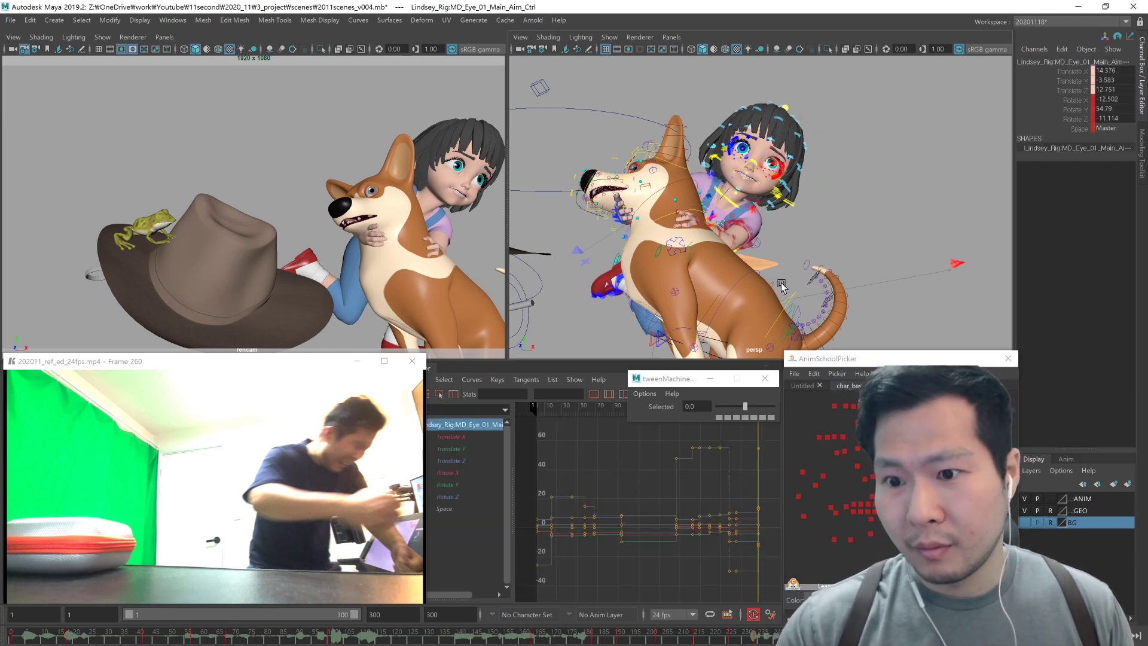
scroll(692, 247, down, 5)
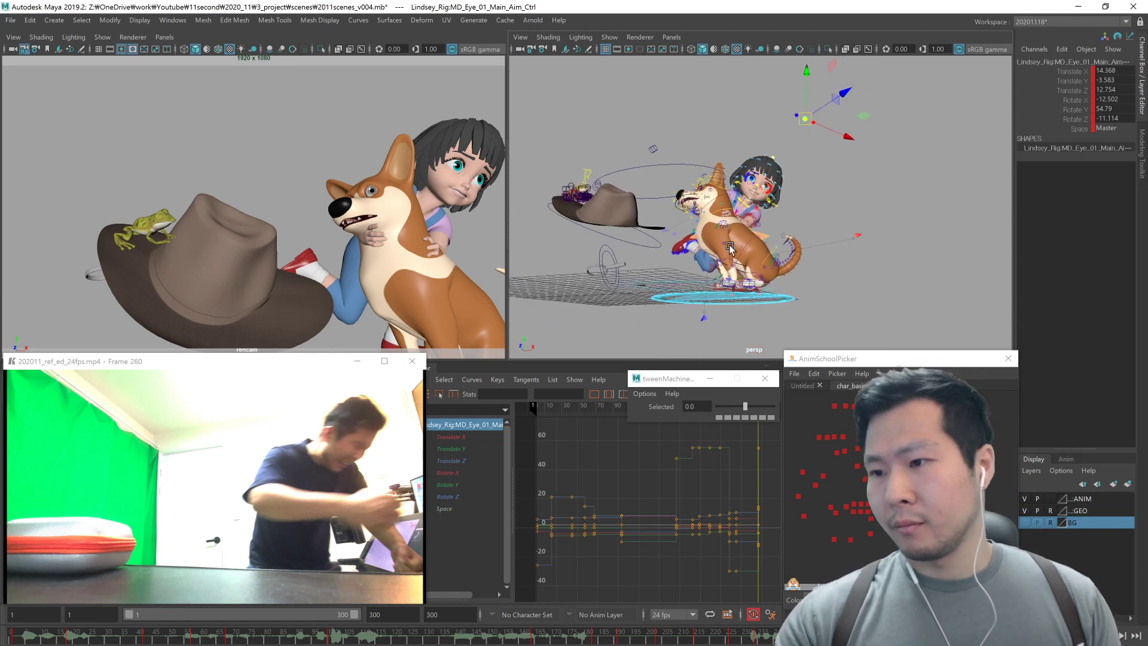
alt+drag(835, 229, 825, 237)
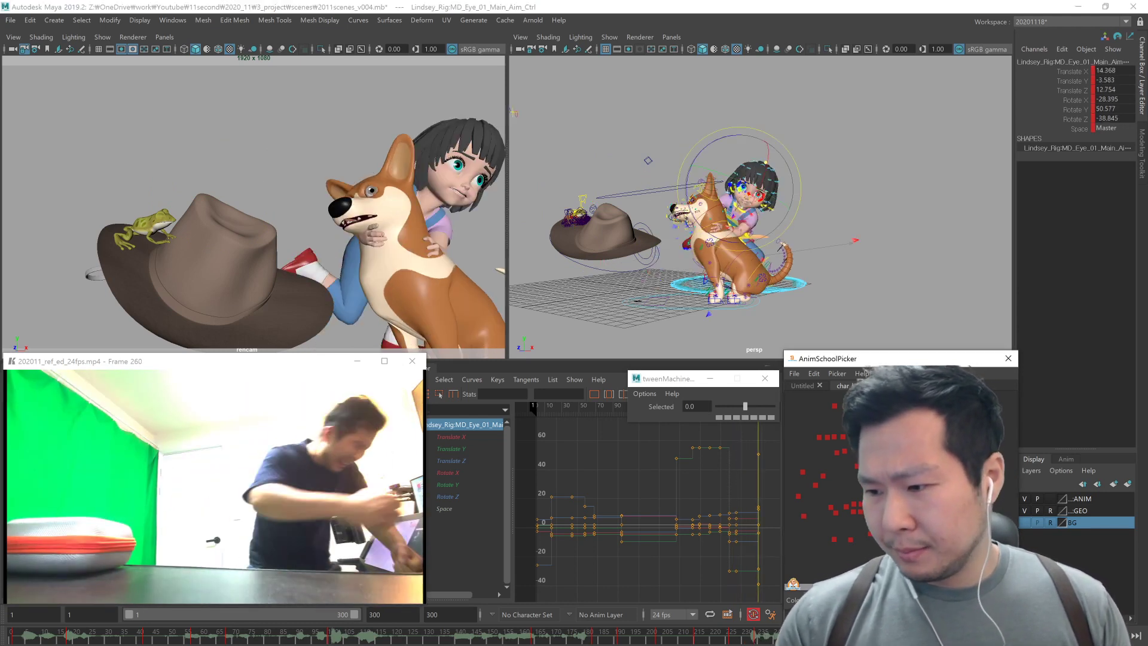
Step: Shift the girl's brow controls vertically as a group, bringing the right main 04 brow control's Y to about -0.056
click(845, 405)
key(f)
scroll(778, 170, down, 3)
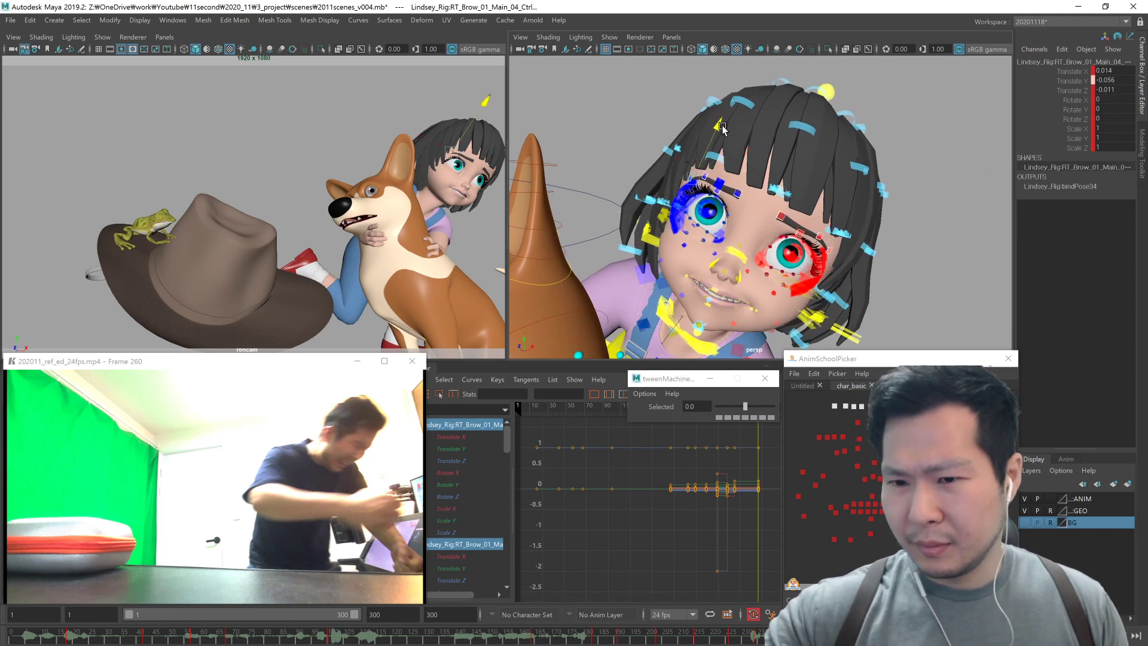
drag(830, 428, 848, 443)
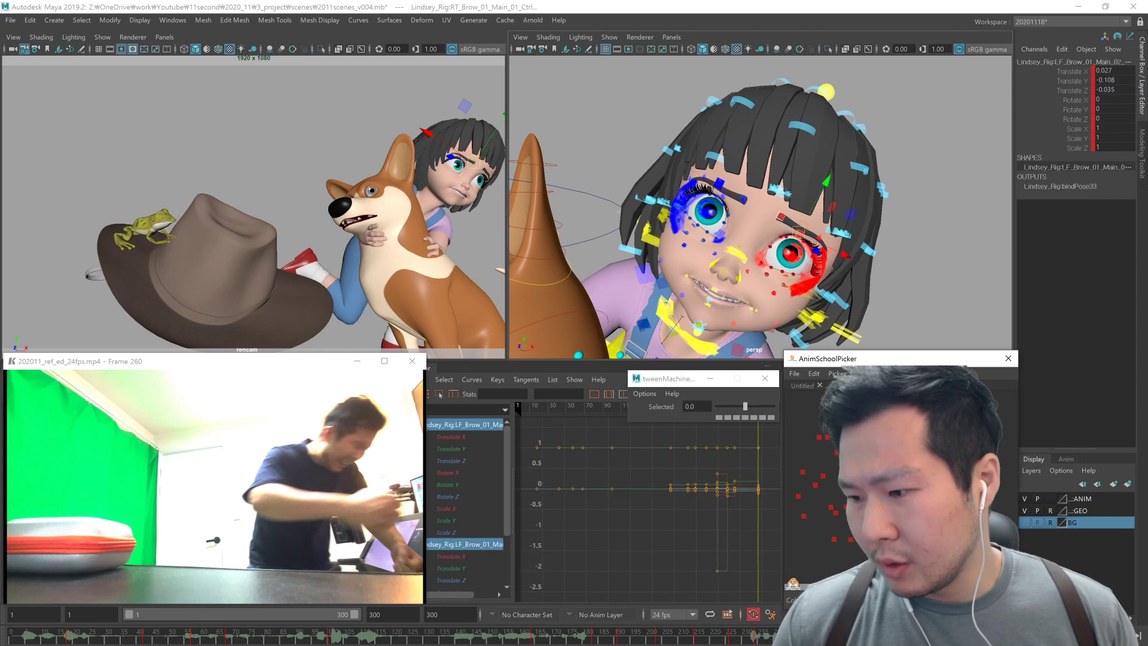
Step: Move the girl's left main 01 brow control to about -0.131, 0.065, -0.059 and the right main 02 brow control to about -0.1, -0.14, -0.054
click(796, 291)
alt+drag(793, 292, 806, 303)
click(786, 216)
alt+drag(786, 217, 718, 269)
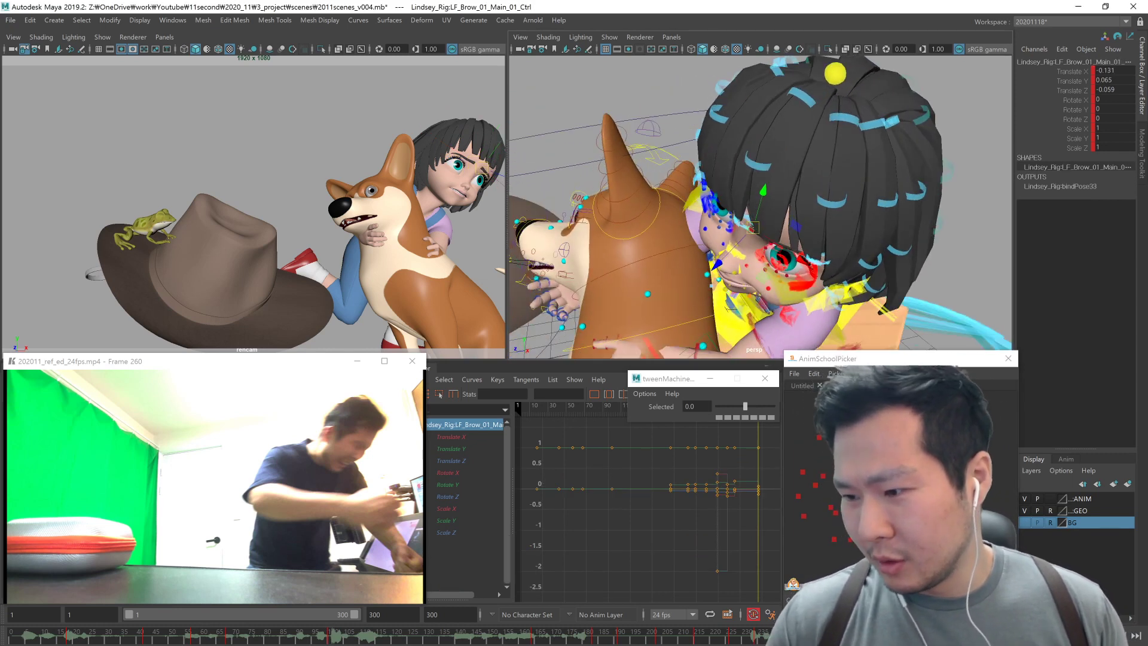
shift+click(768, 190)
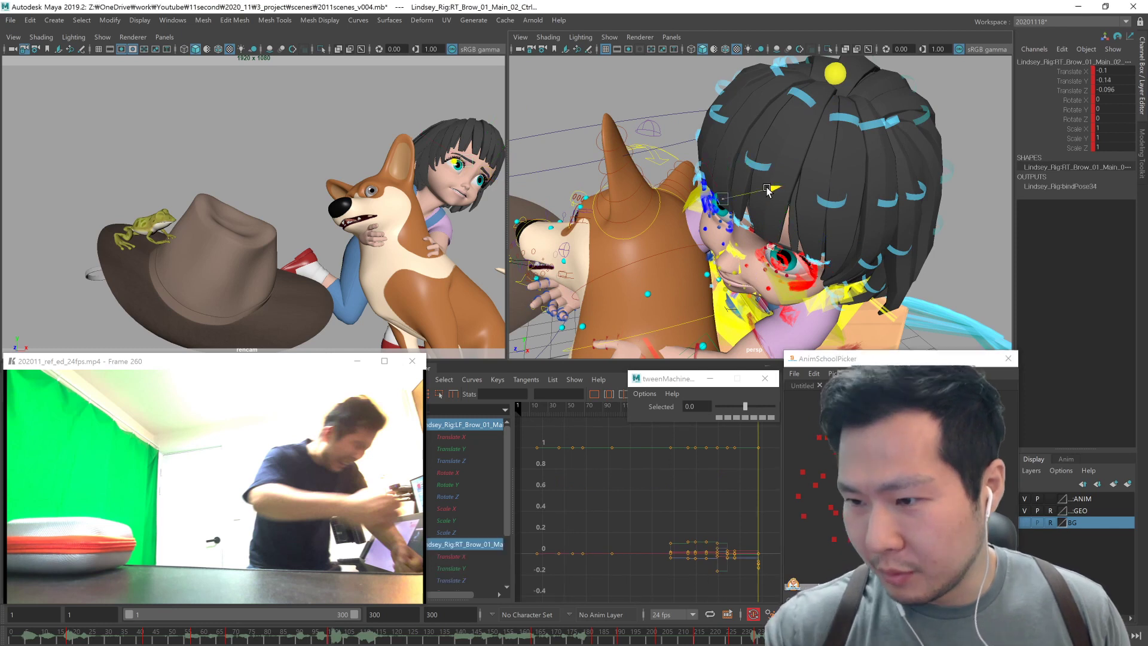
alt+drag(768, 190, 855, 267)
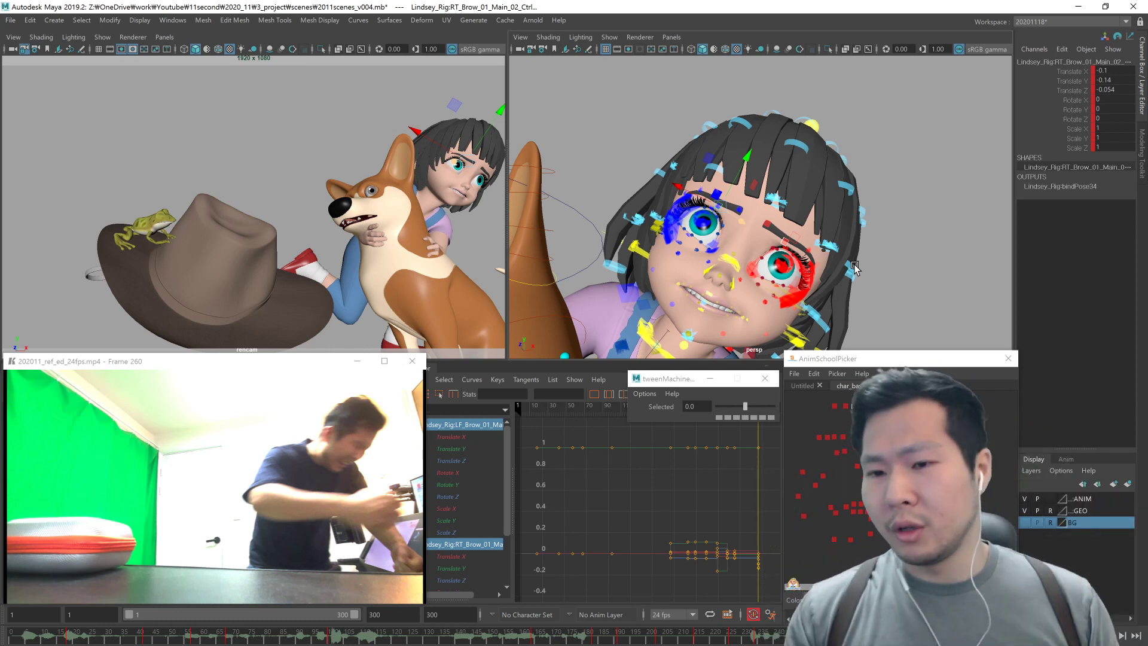
Step: Play back the animation from around frame 219 to review the lead-in to the hug pose
key(period)
key(comma)
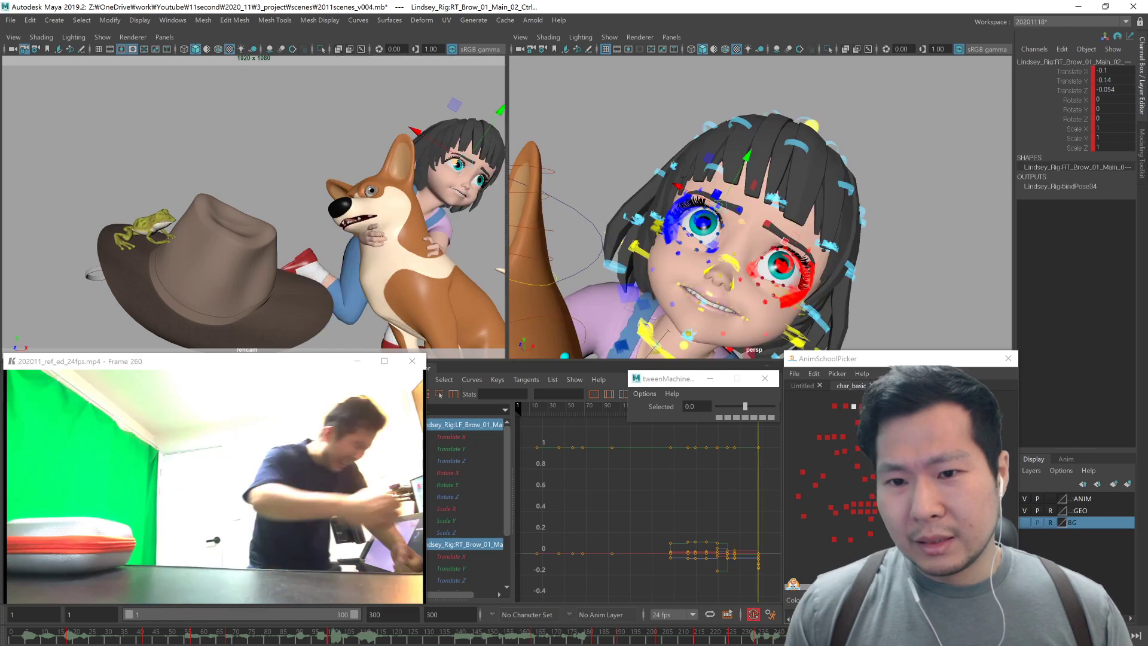
click(713, 634)
key(alt+v)
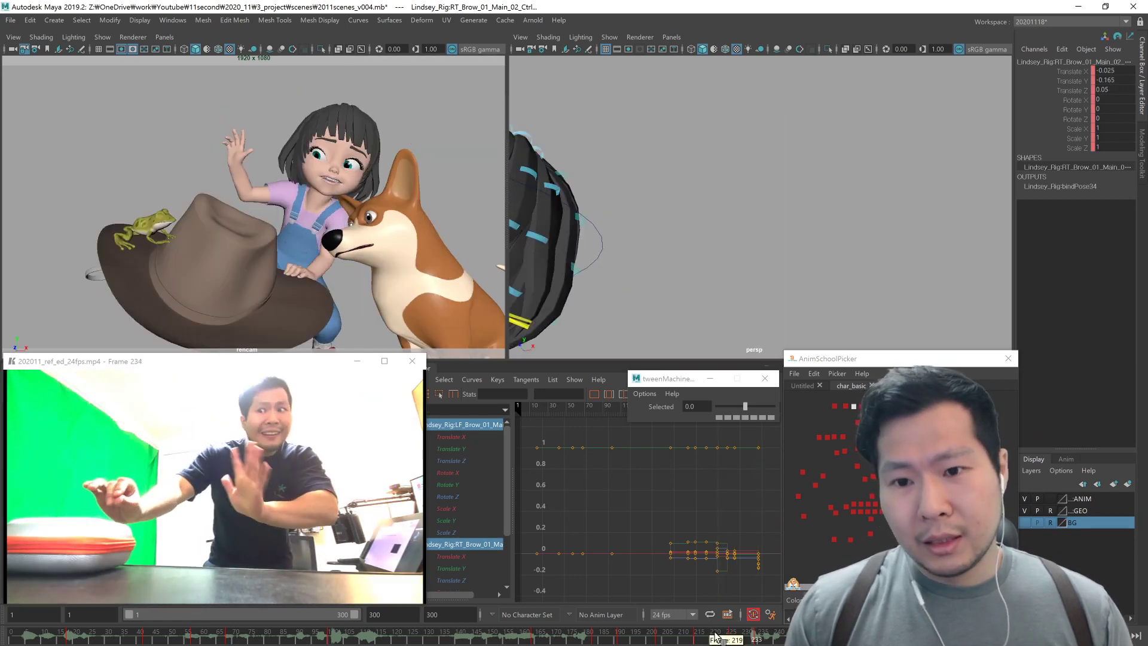
key(alt+v)
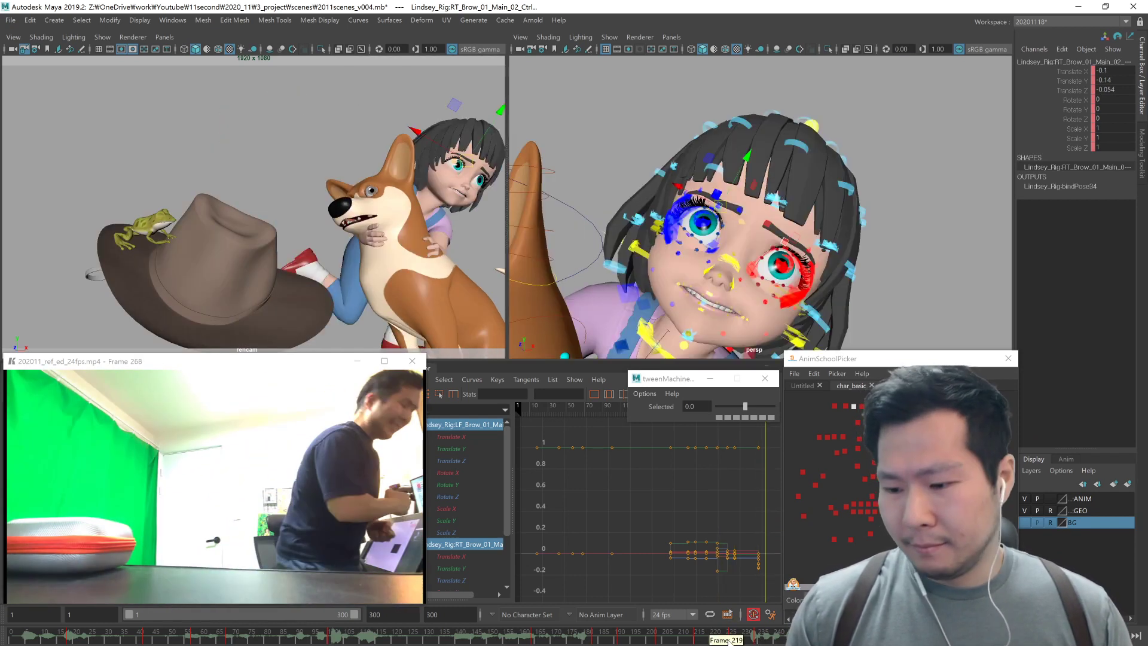
Step: At frame 234, move the girl's right mouth corner control to about X 0.316, Y 0.283, Z -0.002
drag(717, 636, 731, 636)
click(846, 507)
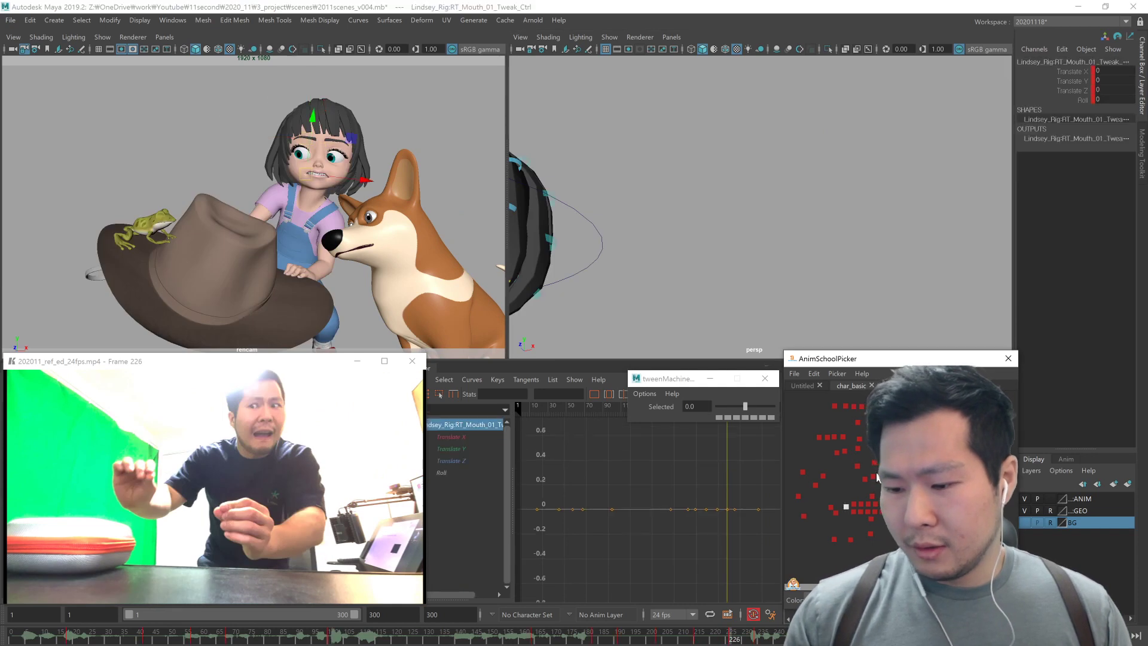
key(period)
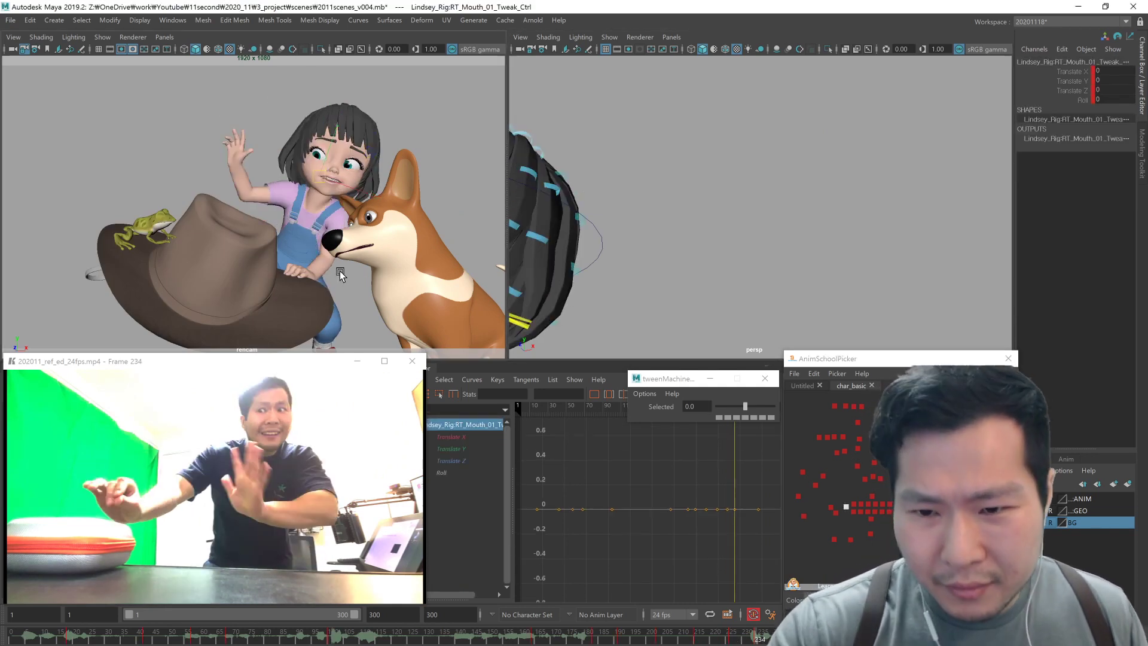
click(832, 507)
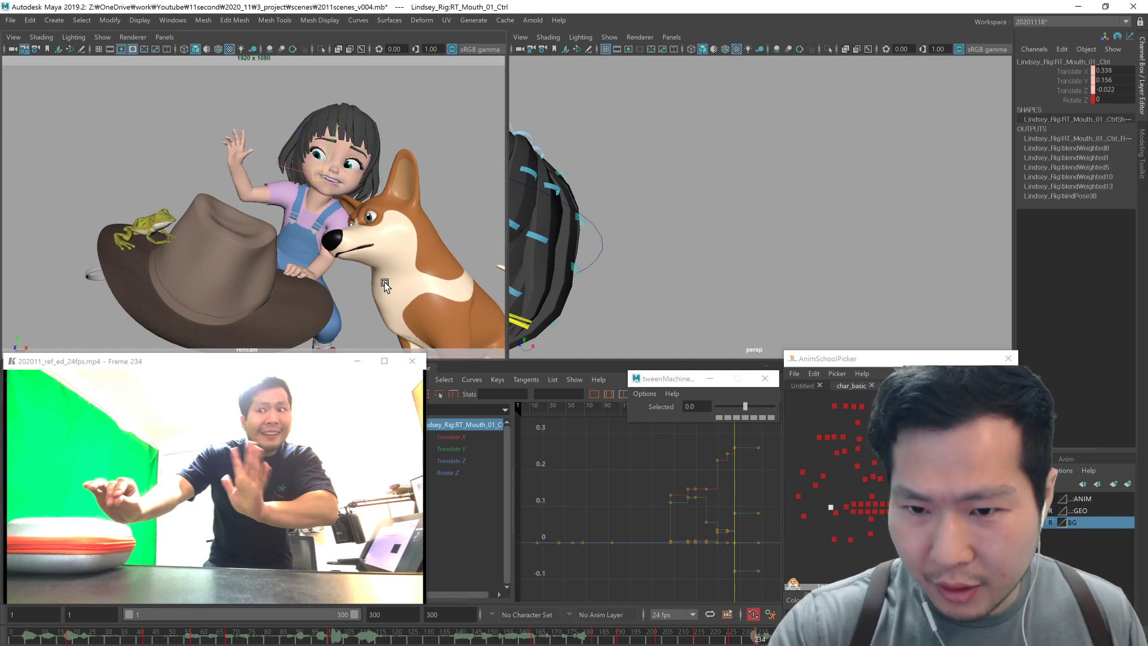
key(f)
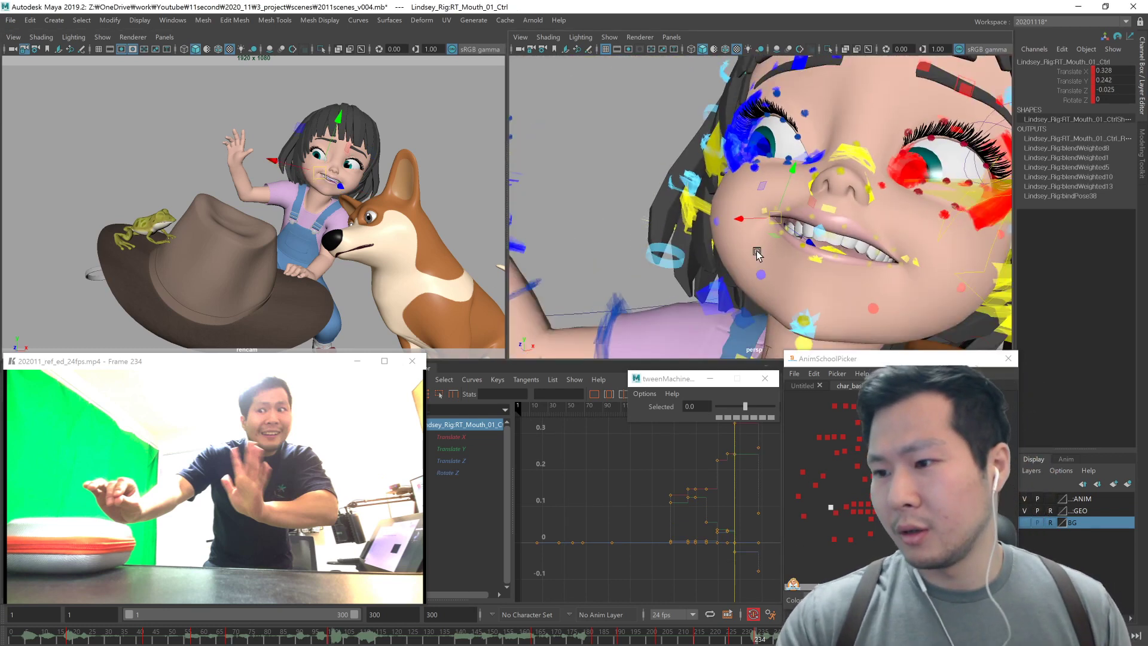
middle_drag(815, 307, 807, 307)
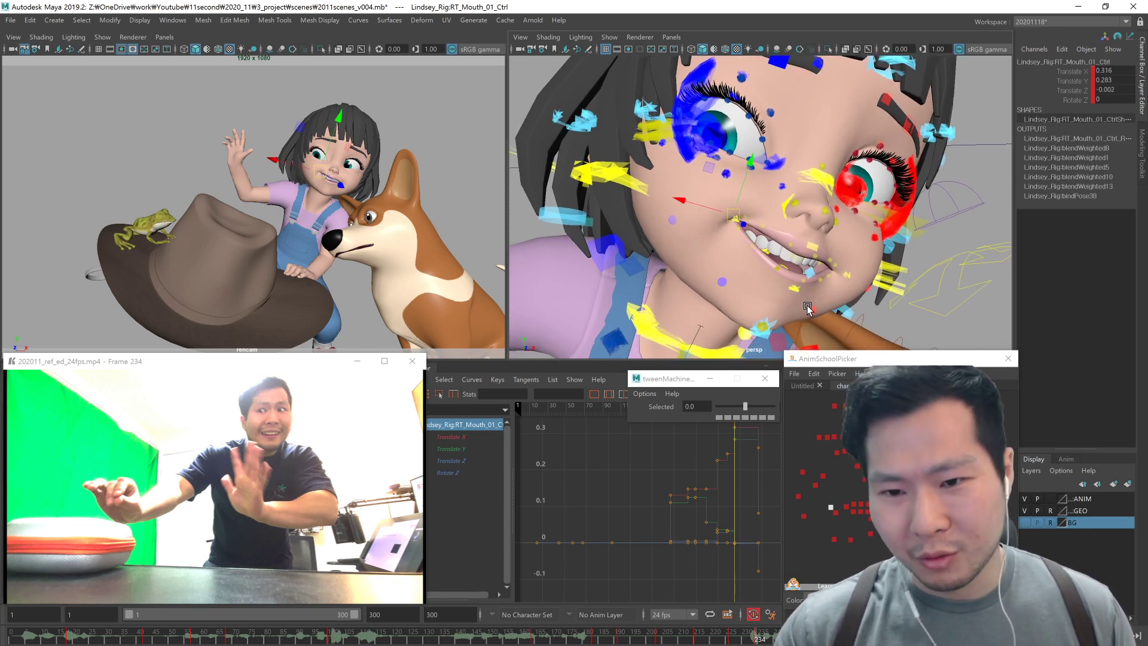
Step: Shape the girl's smile with the left mouth corner control at about X 0.314, Y 0.063, Z -0.011
click(832, 312)
middle_drag(831, 312, 832, 322)
alt+drag(833, 322, 807, 314)
click(807, 315)
click(834, 272)
alt+drag(868, 317, 891, 326)
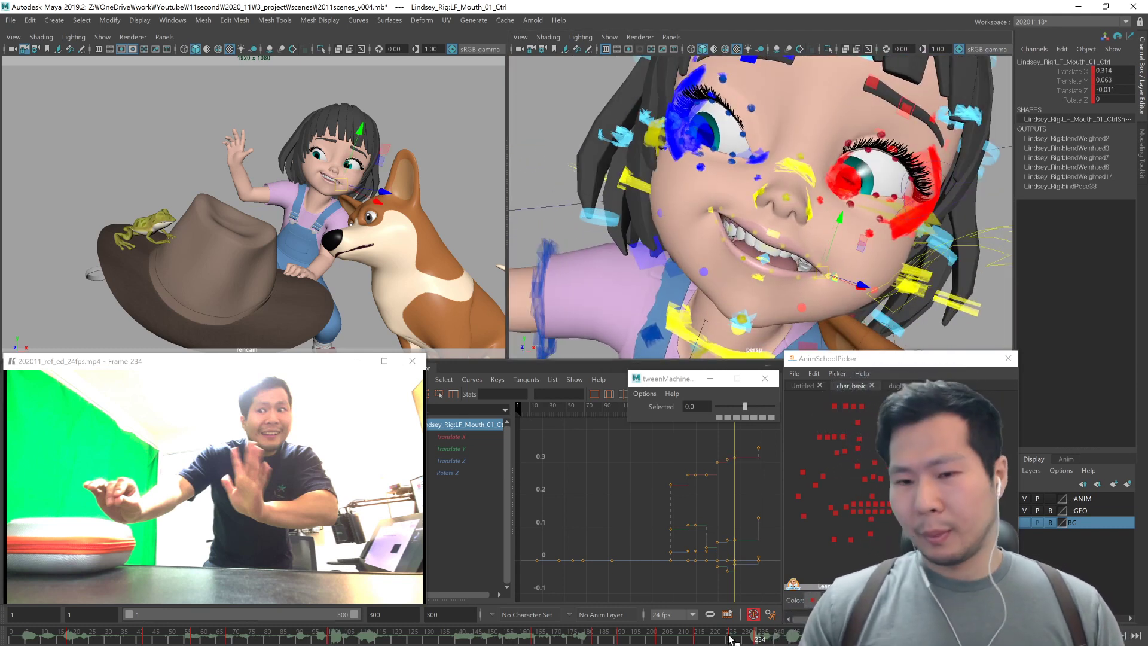
Step: At frame 260, rotate the dog's upper spine IK control to about -7.2, -9, 4.9 and shift it slightly
drag(731, 637, 840, 627)
alt+right_drag(795, 311, 652, 288)
alt+middle_drag(652, 287, 592, 180)
alt+right_drag(771, 263, 715, 289)
alt+drag(715, 289, 755, 293)
click(825, 418)
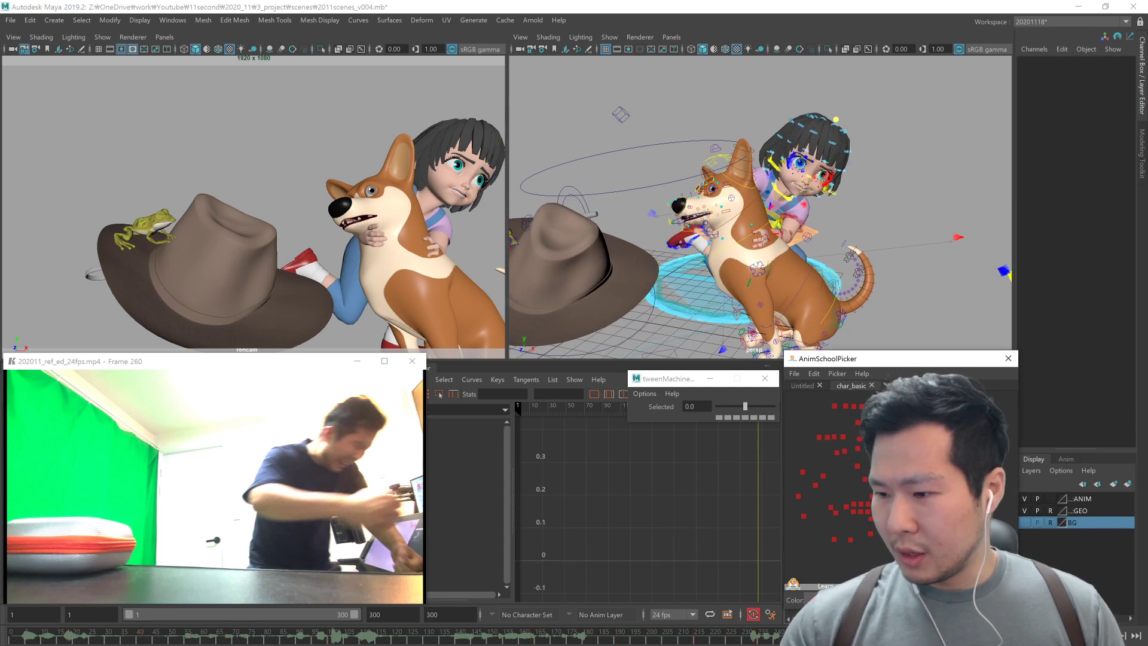
click(752, 239)
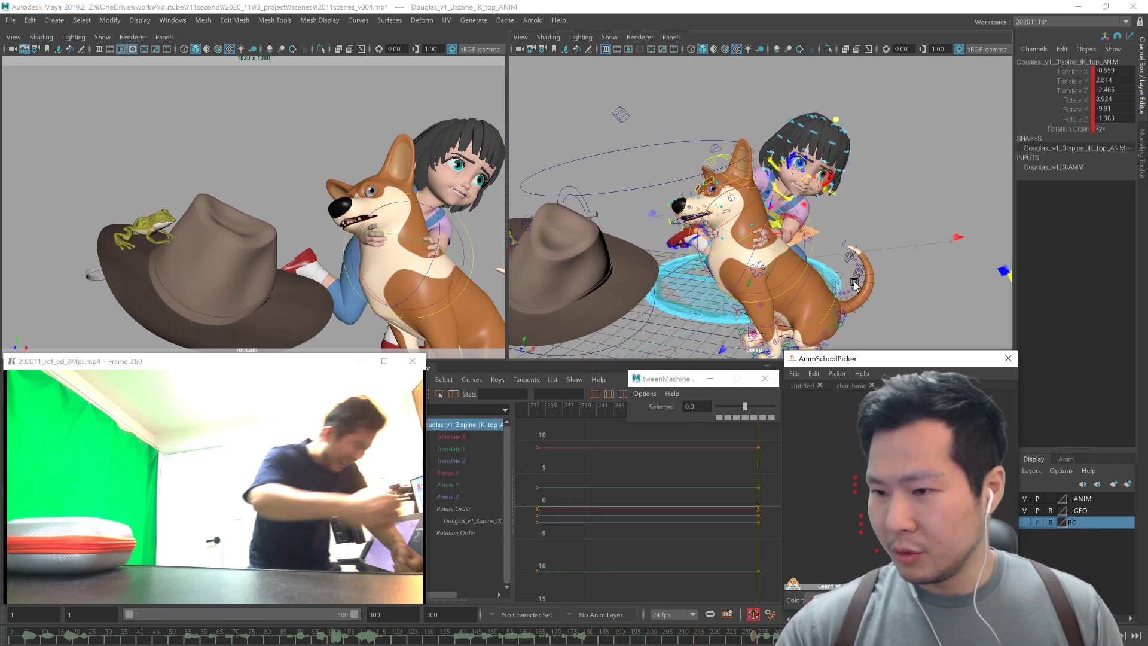
alt+drag(844, 293, 843, 278)
middle_drag(843, 279, 847, 292)
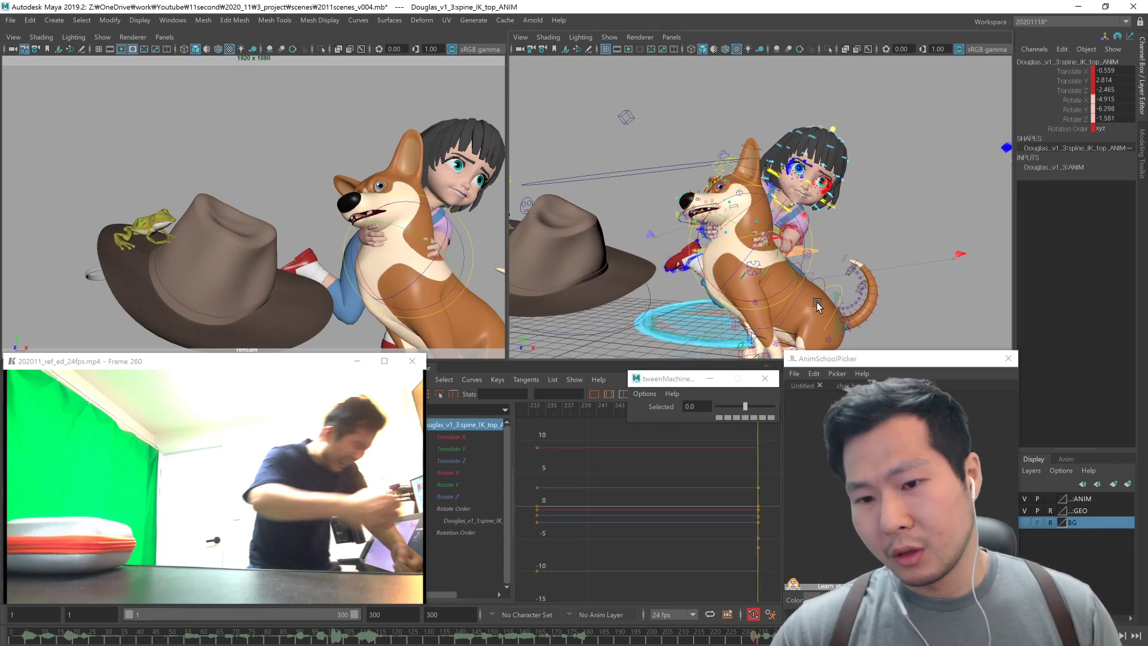
alt+drag(820, 281, 836, 313)
middle_drag(835, 312, 838, 307)
alt+drag(838, 307, 801, 311)
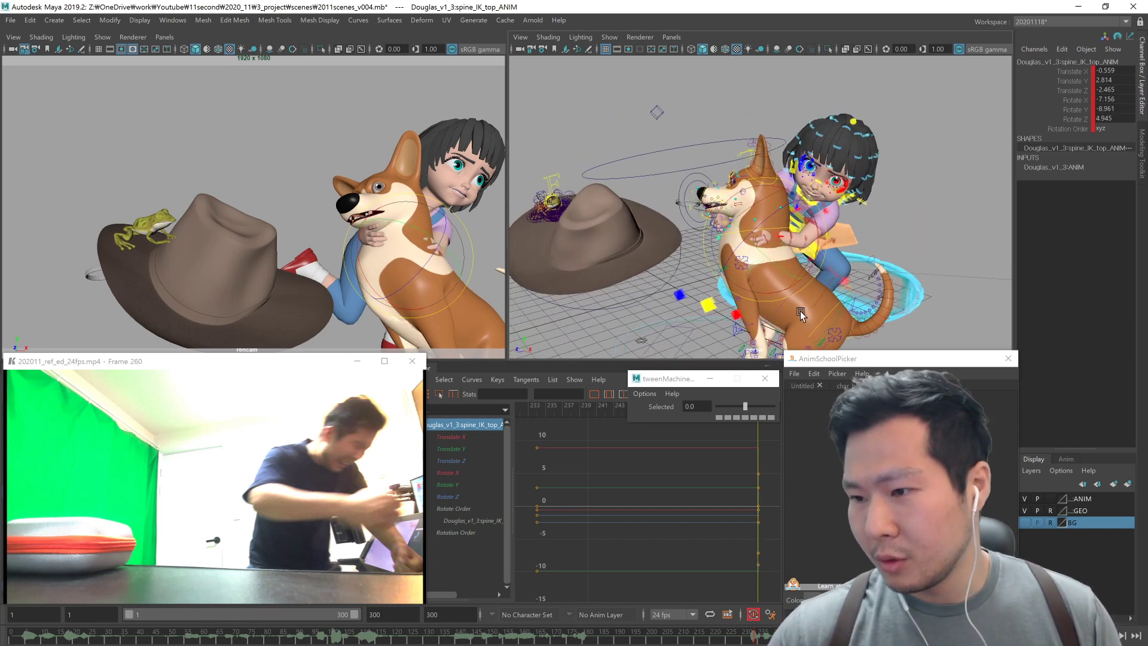
key(w)
middle_drag(801, 312, 822, 306)
alt+drag(848, 312, 809, 264)
Step: Rotate the dog's neck, and turn its head control to about X 1.05, Y 9.2, Z 13.24
click(768, 211)
key(e)
middle_drag(809, 268, 700, 291)
click(707, 161)
drag(736, 232, 728, 224)
key(w)
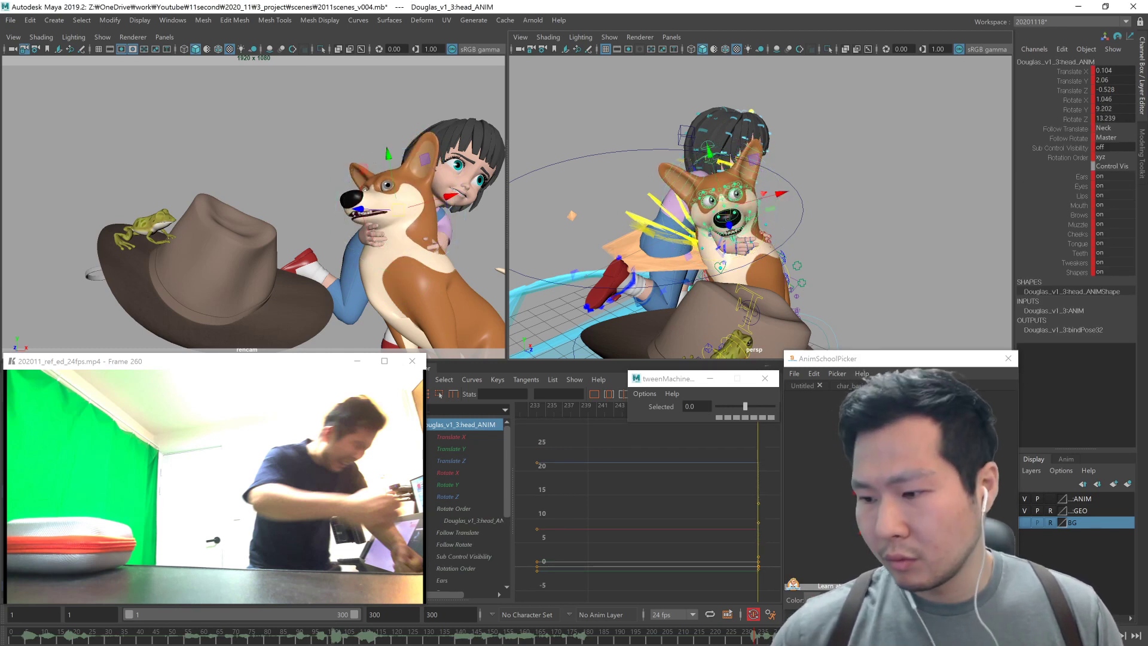
Step: Move the dog's eye aim control to about X 68.7, Y 71.1, Z -20.4 to redirect its gaze
click(897, 454)
alt+drag(873, 275, 782, 290)
middle_drag(854, 212, 976, 136)
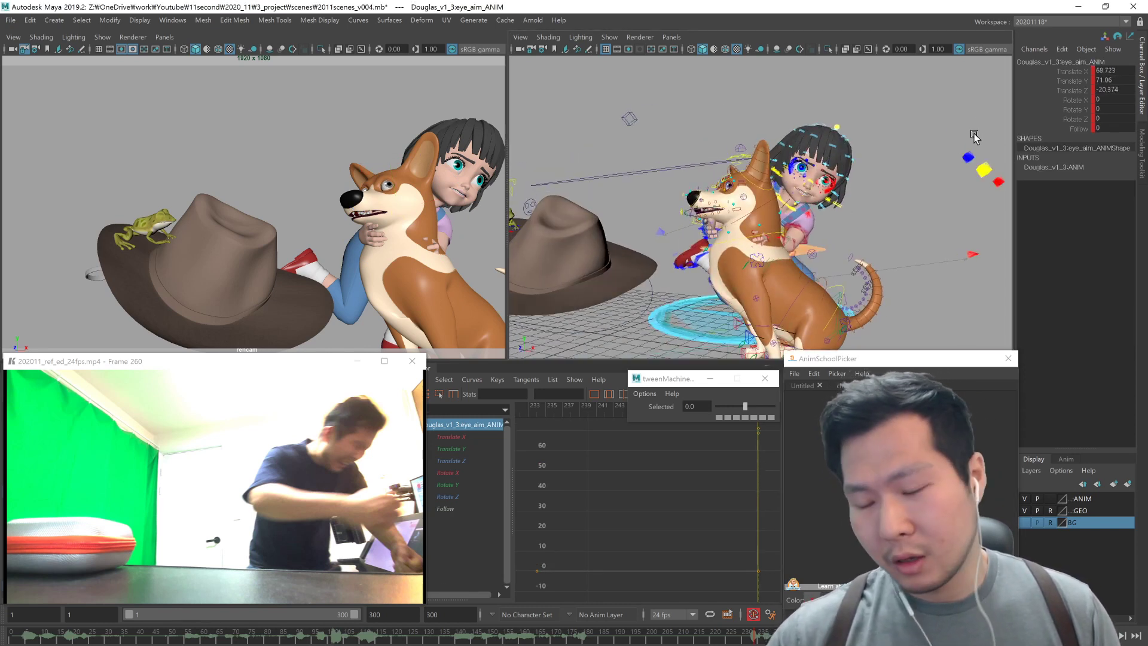
Step: Pose the girl's right arm IK control around the dog's neck, at about translate 6.75, -3.53, 9.24 and rotate 97, 67.8, 161
alt+right_drag(754, 269, 813, 273)
alt+middle_drag(812, 273, 773, 299)
alt+right_drag(773, 299, 785, 302)
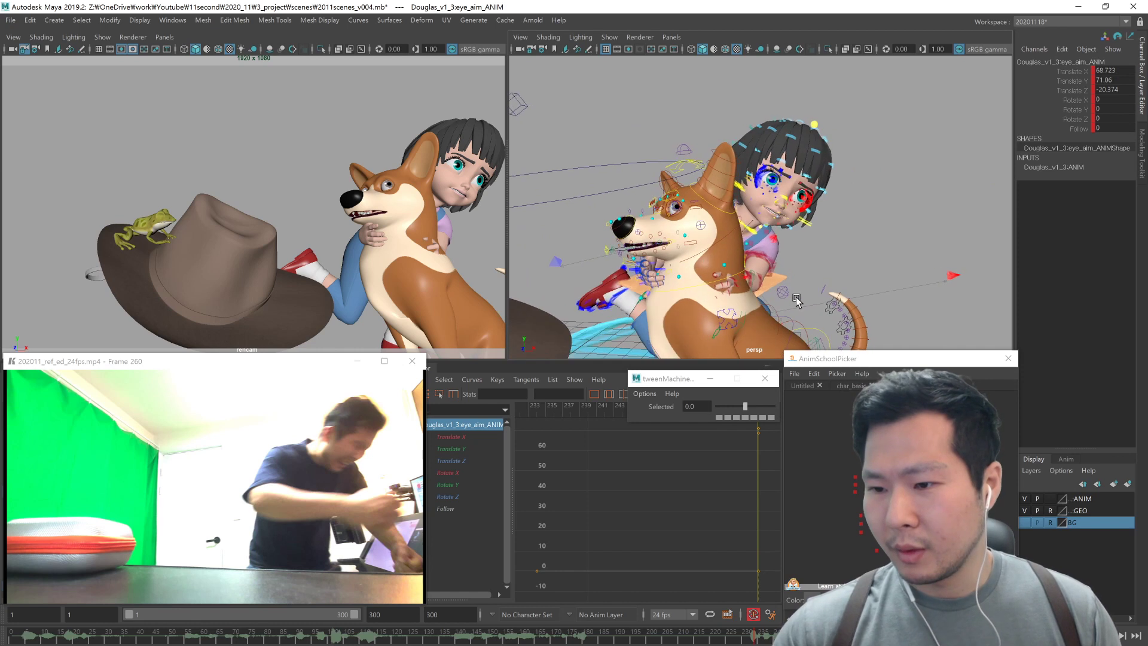
click(850, 386)
click(841, 490)
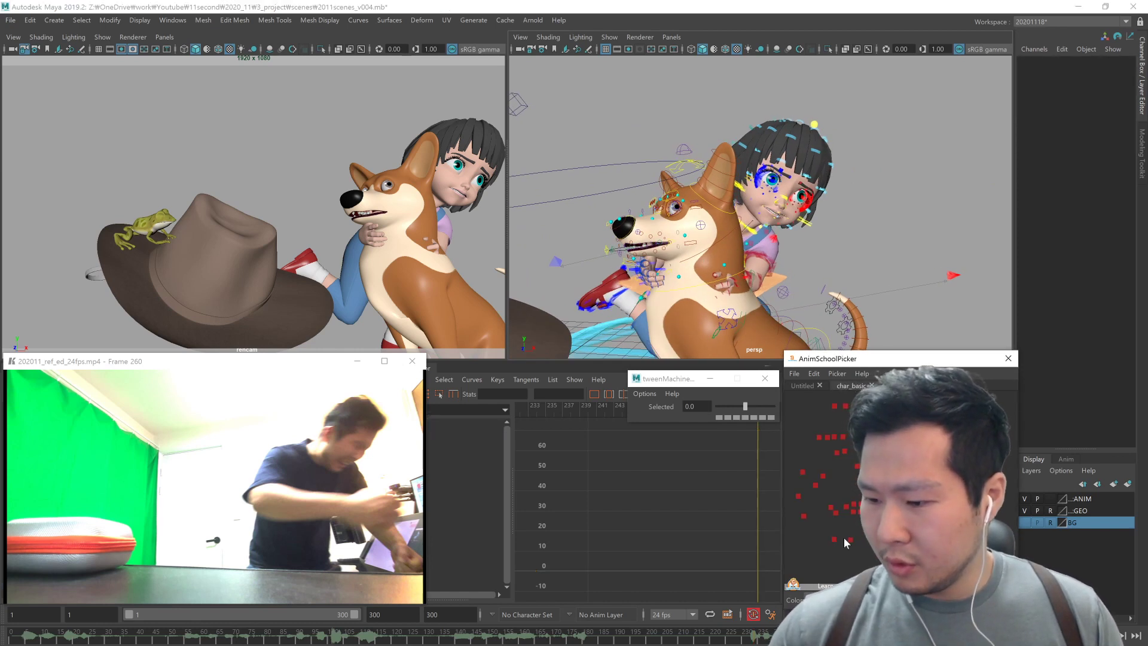
click(840, 483)
alt+drag(657, 294, 745, 332)
drag(687, 281, 649, 268)
key(w)
alt+drag(700, 323, 787, 333)
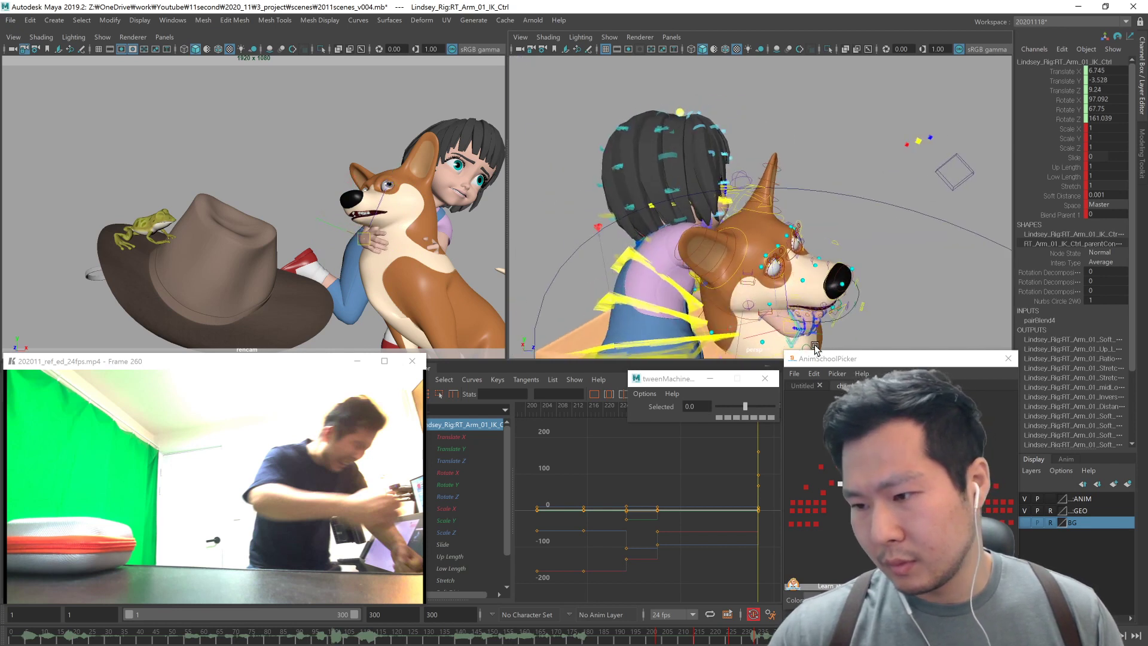
Step: Reset the girl's right clavicle rotations to 0 and rotate the clavicle to about 7, -23.2, -17.4
click(848, 449)
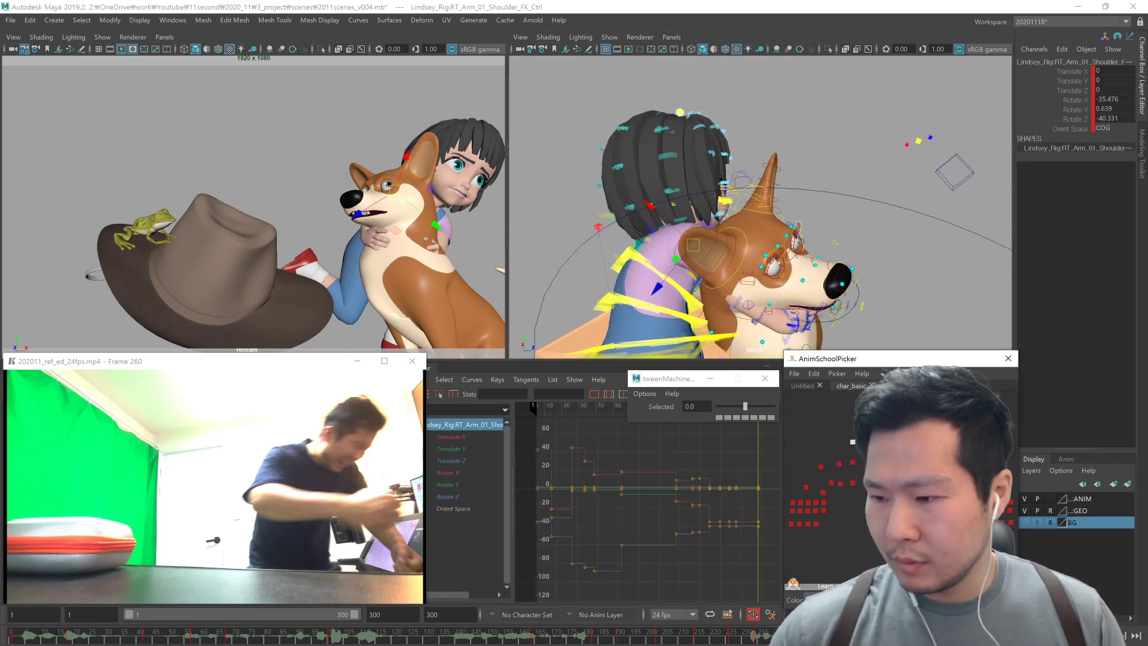
click(852, 444)
drag(672, 293, 766, 286)
drag(1119, 99, 1116, 117)
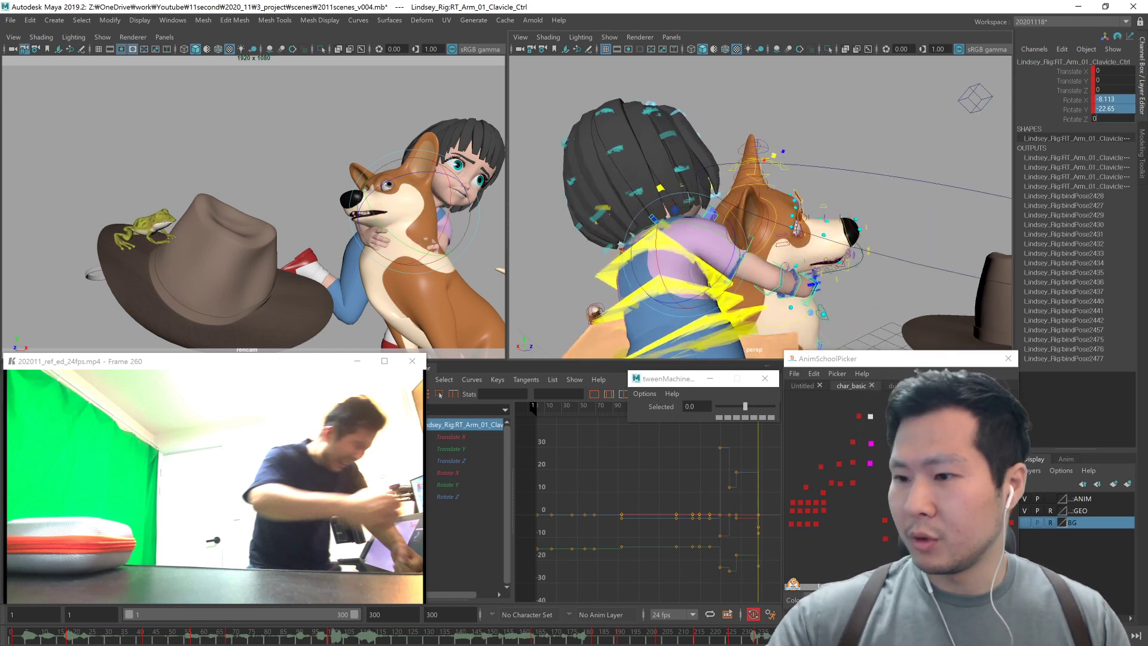
text(0)
key(Return)
drag(701, 254, 667, 298)
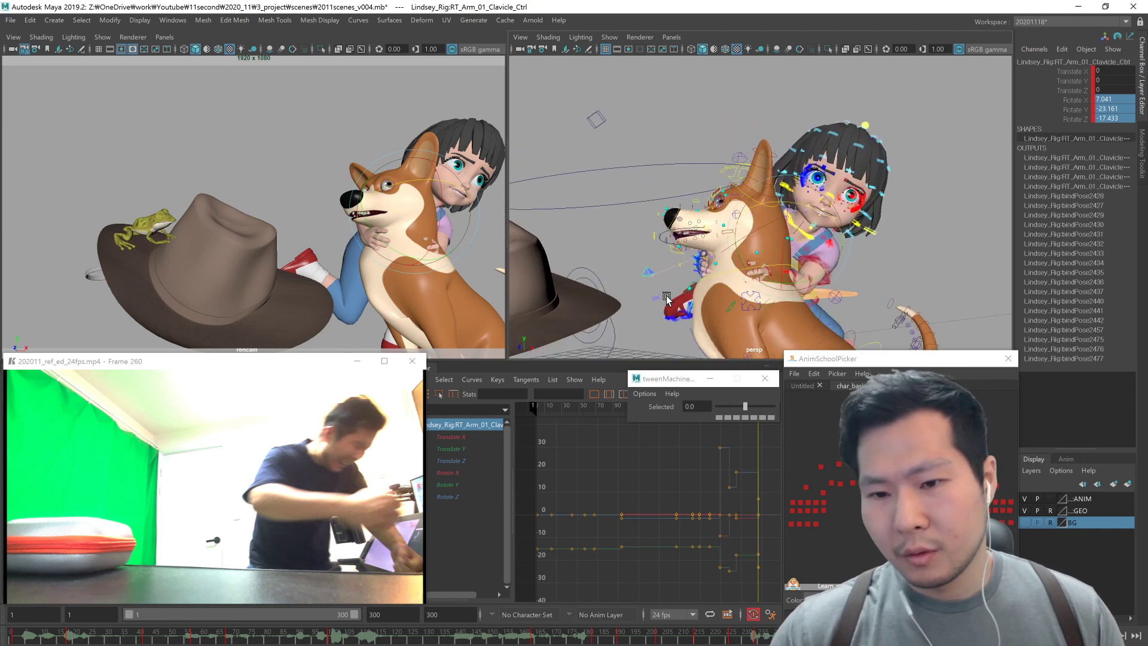
Step: Refine the girl's right hand IK control under the dog's jaw, at about translate 6.74, -3.18, 8.77 and rotate 56.8, 72.6, 157.9
click(729, 278)
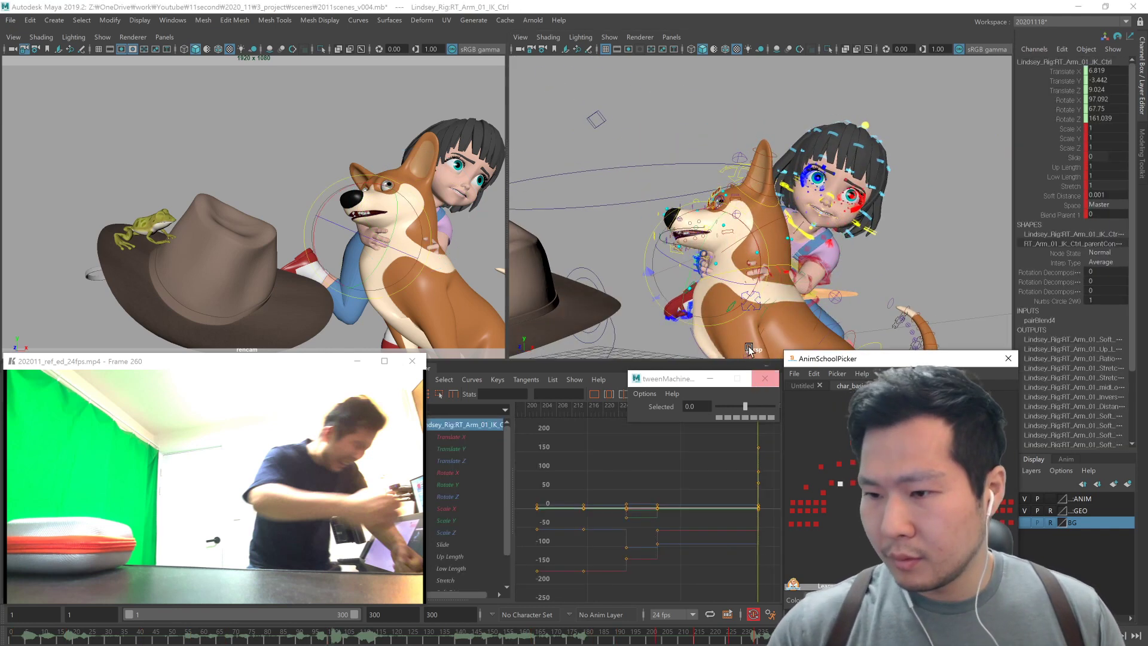
drag(731, 280, 776, 303)
key(e)
key(w)
middle_drag(758, 302, 747, 300)
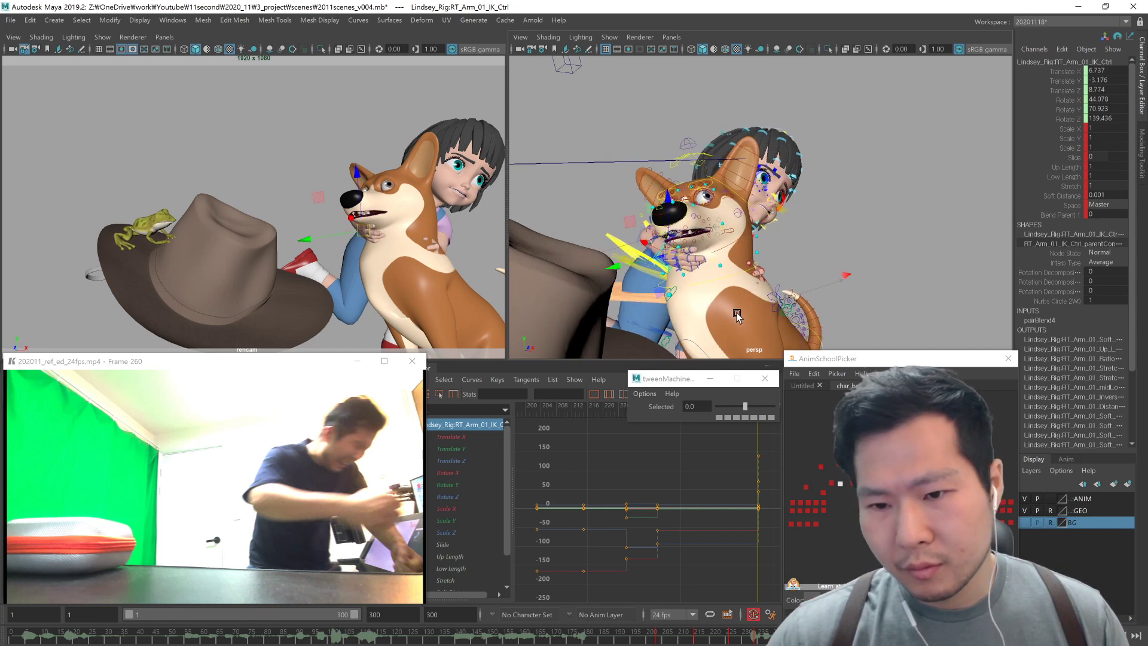
mouse_move(734, 291)
mouse_down()
mouse_move(708, 277)
mouse_move(725, 297)
mouse_move(705, 290)
mouse_move(726, 289)
mouse_up()
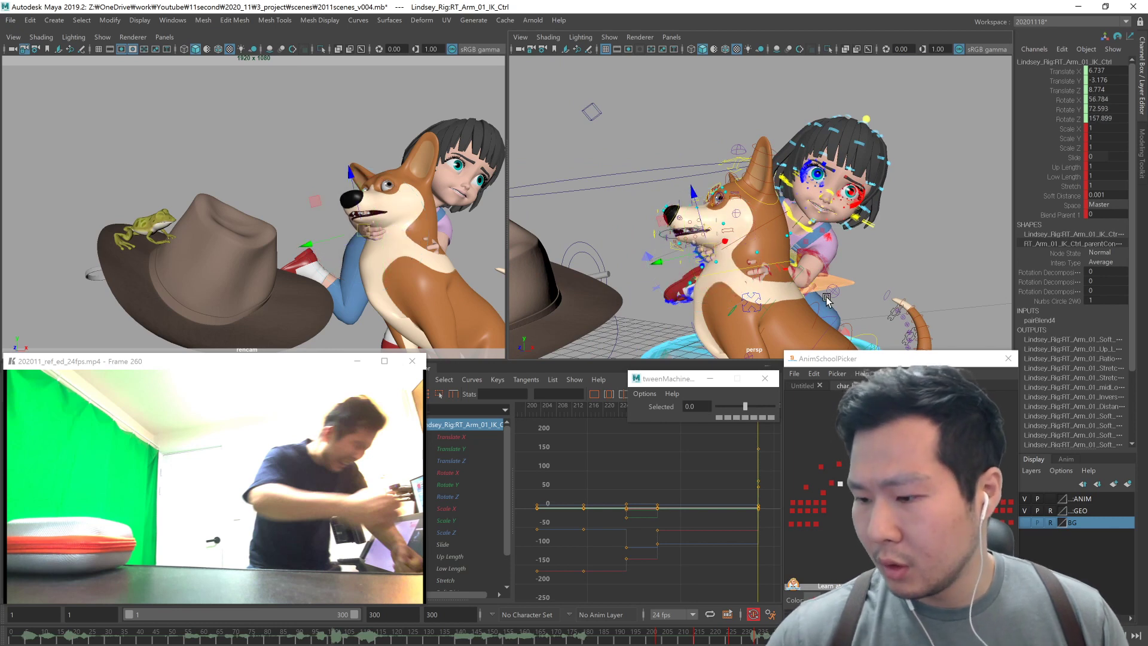
Step: Place the girl's left hand IK control on the dog's cheek, at about translate -0.12, -2.35, 8.92 and rotate -285.8, -59.2, 187.4
click(939, 473)
click(962, 483)
alt+drag(820, 277, 808, 314)
middle_drag(816, 311, 828, 304)
alt+drag(828, 304, 817, 314)
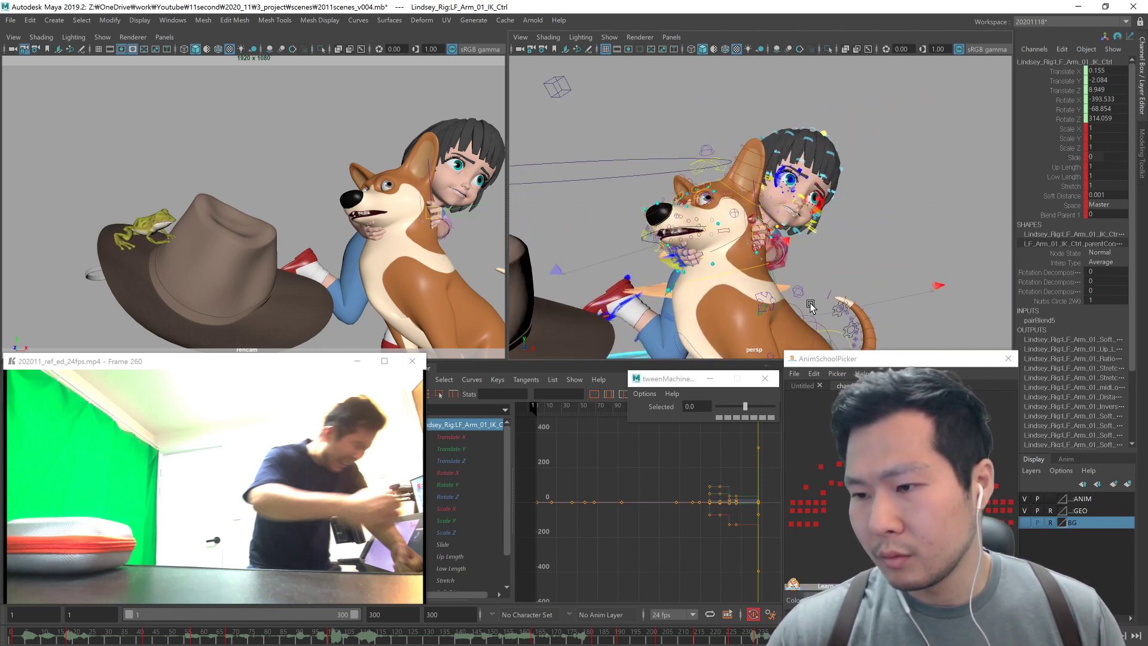
key(e)
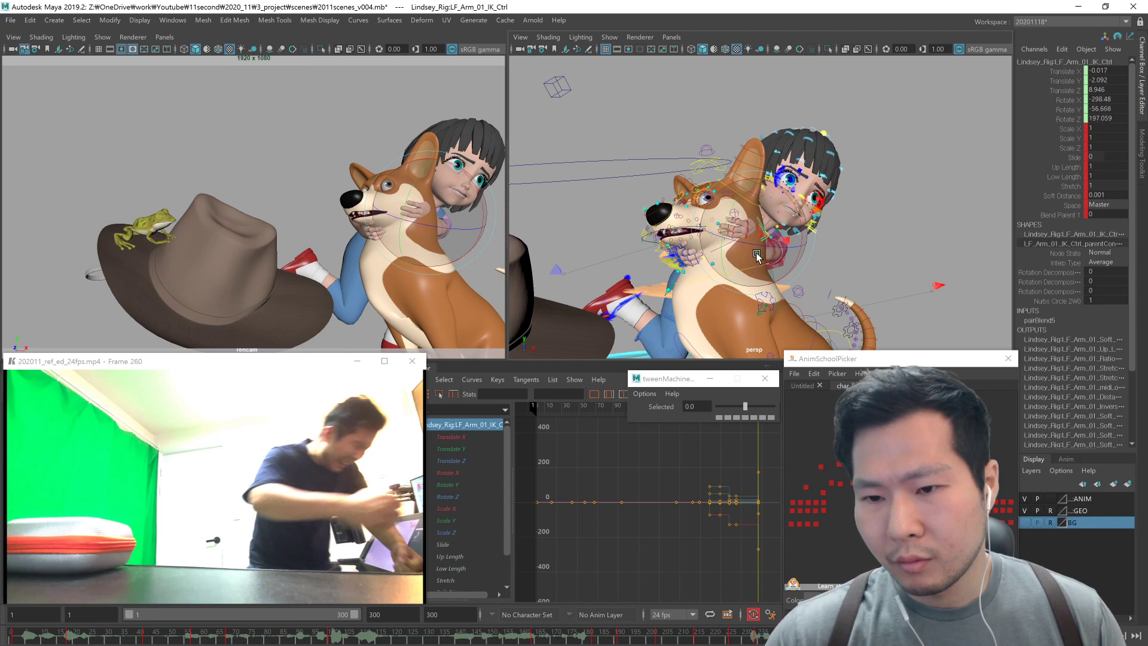
drag(756, 256, 766, 261)
middle_drag(784, 292, 779, 295)
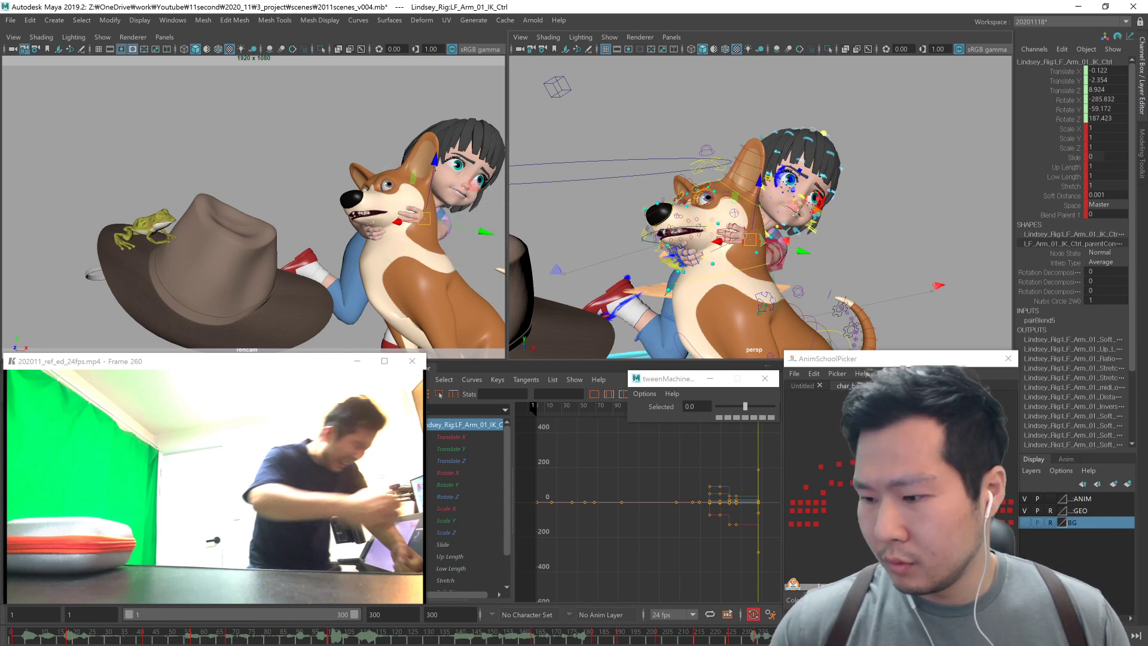
Step: Move the girl's left arm pole vector control to about X 4.25, Y -4.39, Z 19.32
click(766, 302)
alt+drag(784, 307, 717, 333)
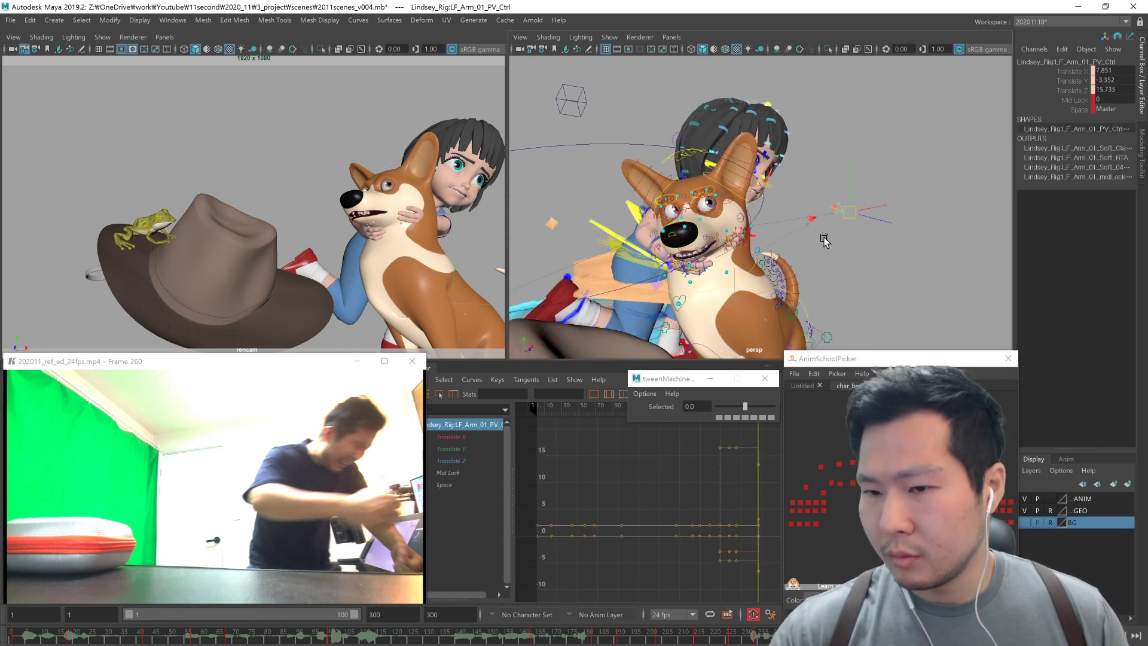
middle_drag(763, 328, 767, 316)
alt+drag(795, 308, 745, 319)
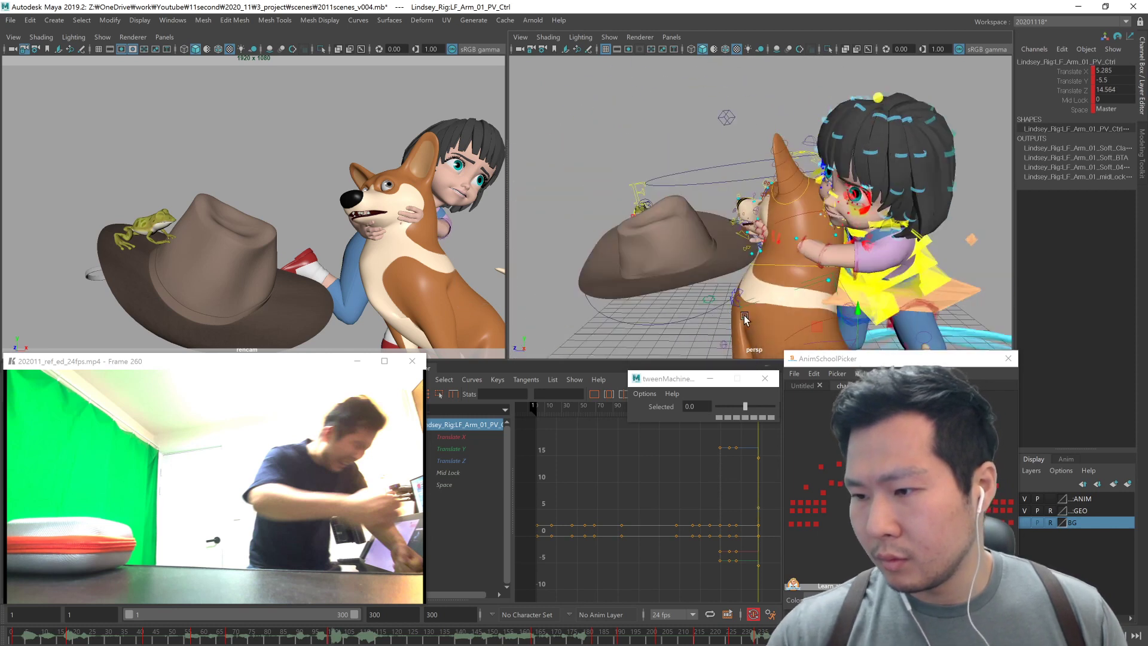
alt+drag(678, 281, 878, 318)
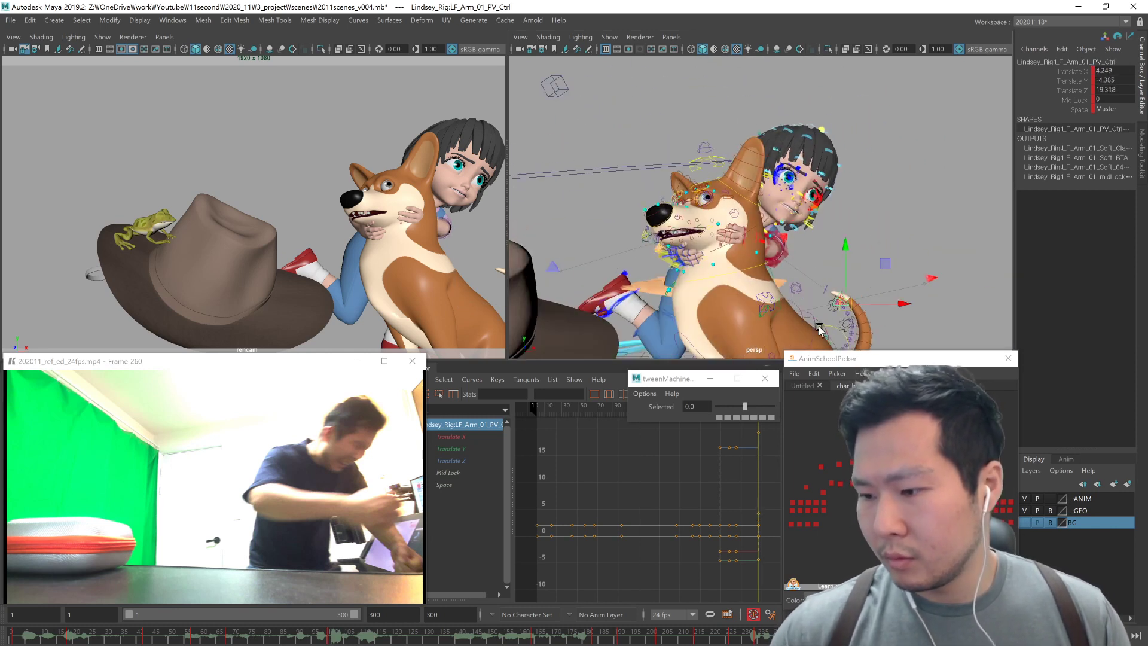
Step: Rotate the girl's shoulder control to support her reach around the dog
click(828, 443)
middle_drag(829, 442, 815, 485)
click(845, 458)
alt+drag(992, 263, 889, 275)
key(e)
alt+drag(889, 275, 948, 293)
drag(861, 278, 899, 297)
Step: Move the girl's left hand IK control to about 0.04, -2.51, 9.32 and rotate it to about -291.4, -44.7, 175.2
click(856, 505)
key(w)
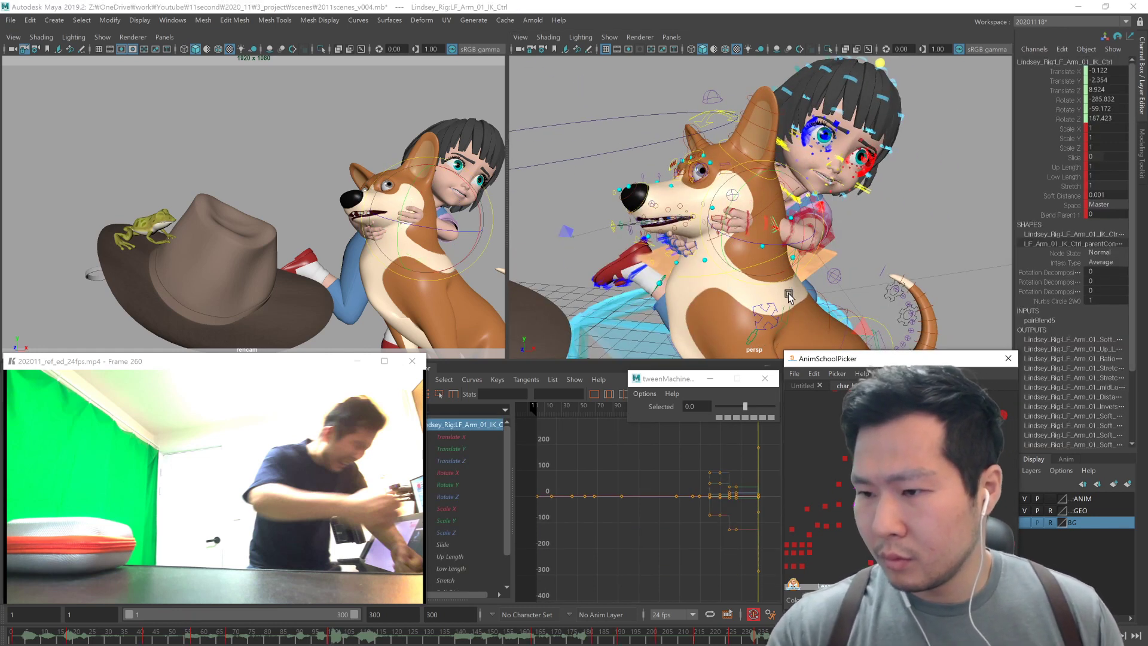
alt+drag(794, 286, 782, 299)
drag(774, 258, 765, 284)
key(w)
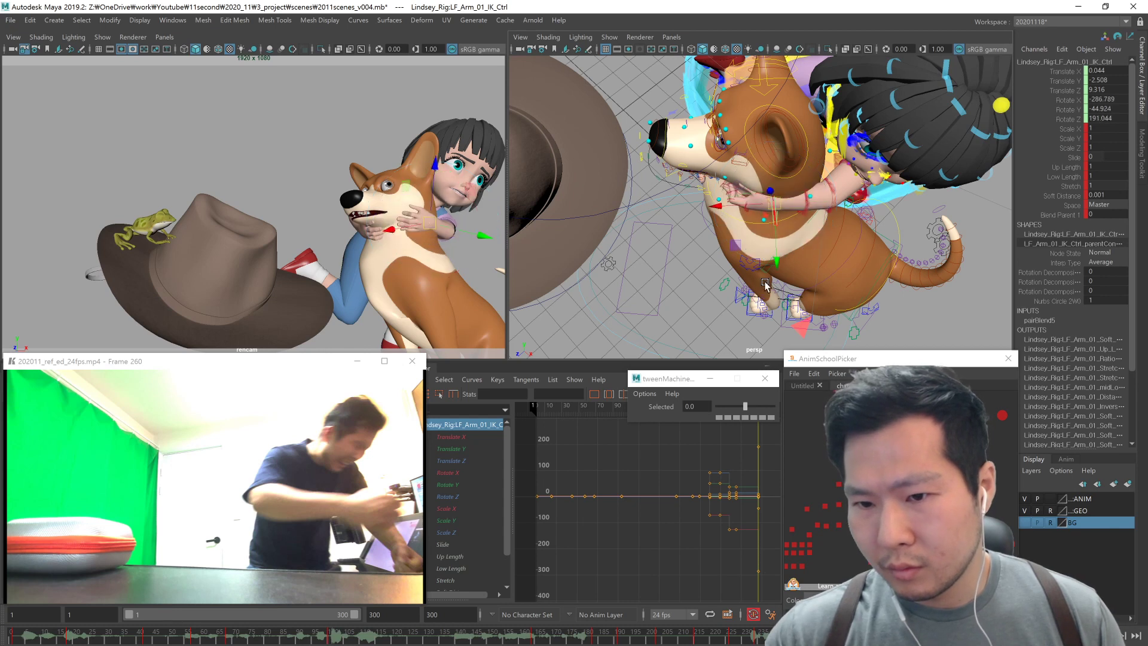
alt+drag(798, 274, 737, 272)
key(e)
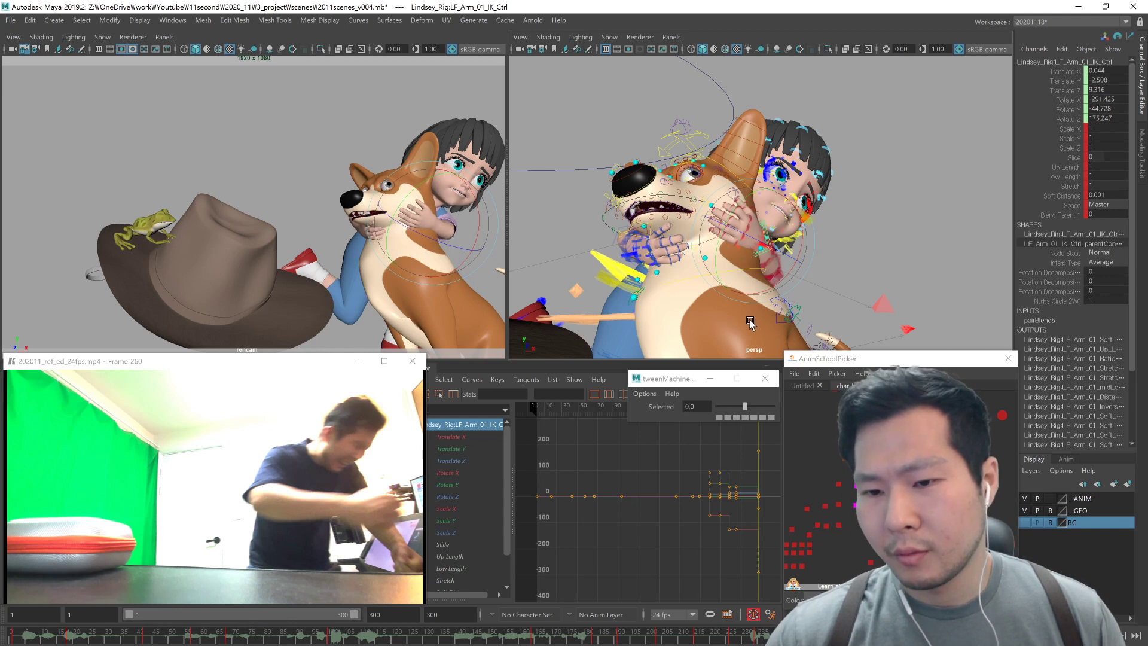
Step: Rotate the girl's left hand further and nudge it so that it rests against the dog's neck
alt+drag(760, 299, 587, 296)
drag(408, 239, 449, 246)
key(w)
middle_drag(460, 314, 454, 306)
alt+drag(726, 325, 743, 307)
middle_drag(743, 308, 750, 307)
Step: Adjust the girl's second torso FK control so that her upper body leans into the hug
alt+drag(924, 334, 847, 284)
click(852, 291)
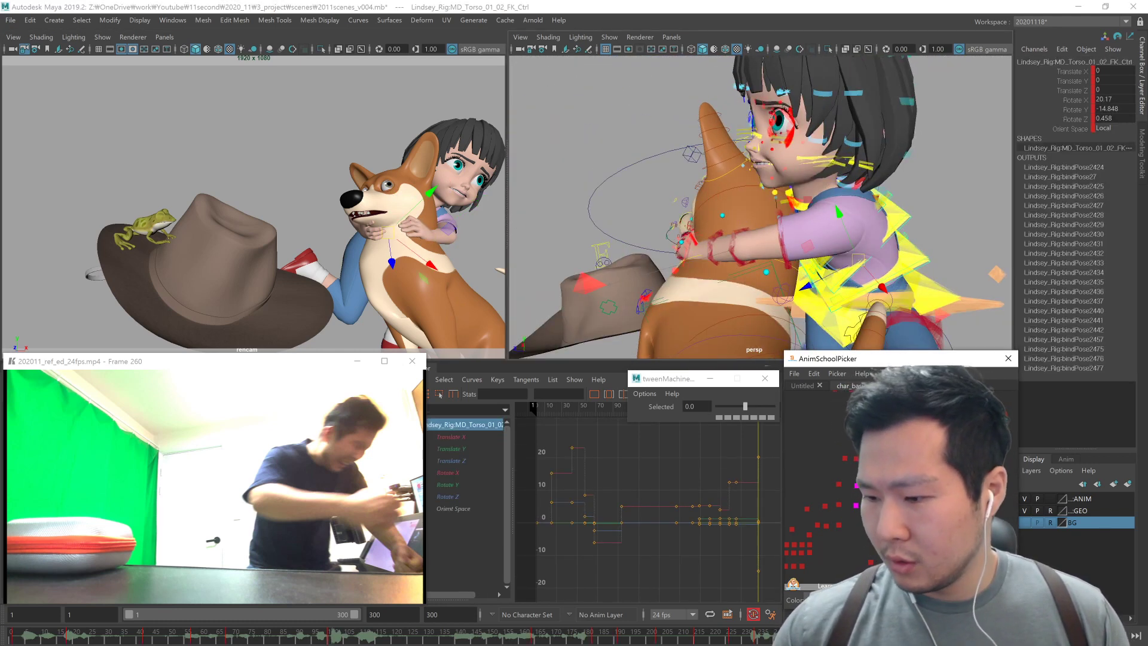
mouse_move(867, 288)
mouse_down()
mouse_move(853, 287)
mouse_move(877, 299)
mouse_up()
middle_drag(856, 290, 844, 283)
alt+drag(845, 283, 862, 307)
Step: Refit the girl's left hand to the dog's neck, at about translate 0.1, -3.07, 9.6 and rotate -251.3, -44.4, 167.4
click(867, 508)
middle_drag(861, 306, 850, 274)
key(e)
drag(853, 278, 790, 306)
key(w)
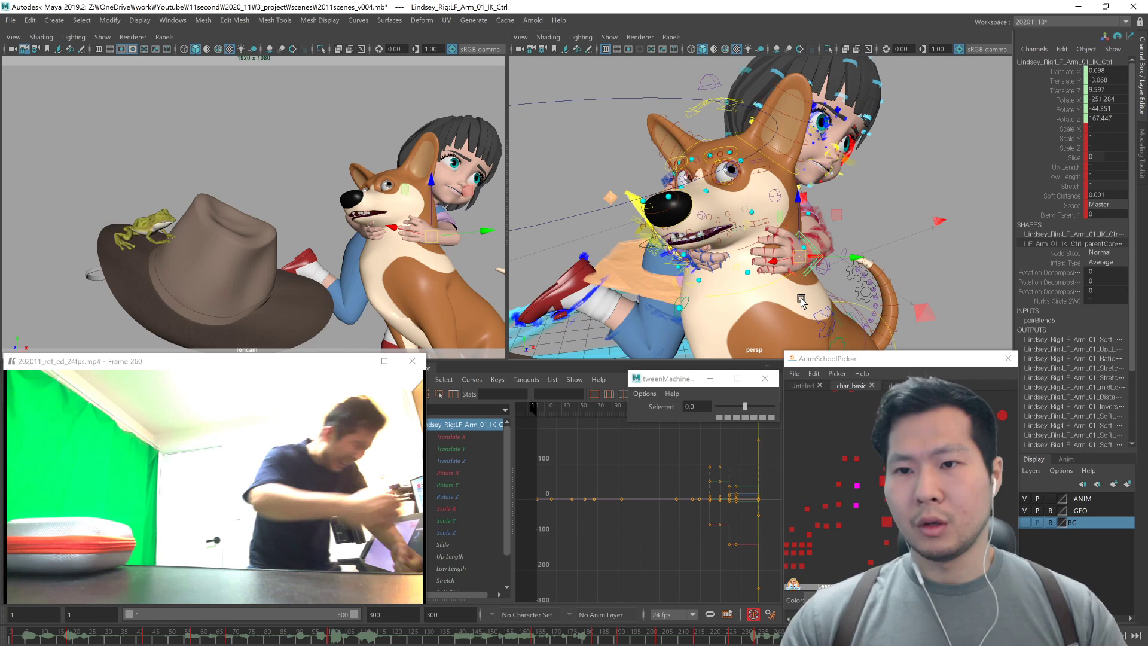
Step: Adjust the girl's knee pole vector controls, with the right one at about X 0.38, Y 4.35, Z -7.07
alt+drag(801, 300, 869, 282)
alt+middle_drag(869, 282, 885, 271)
alt+middle_drag(839, 563, 848, 475)
click(848, 476)
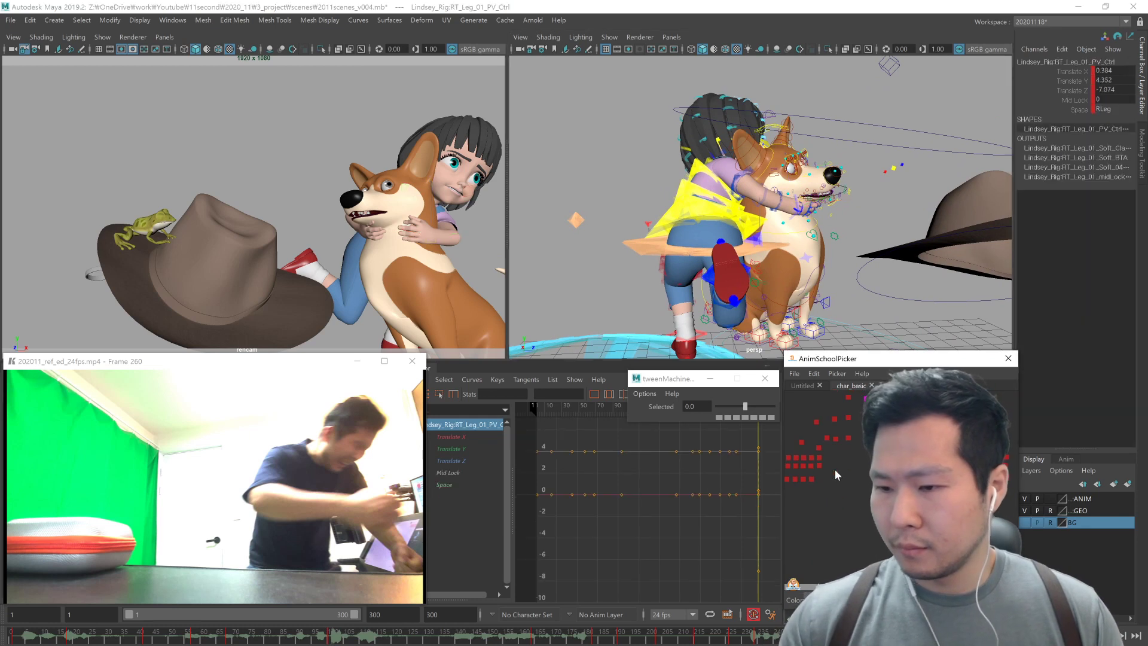
click(947, 476)
middle_drag(788, 329, 803, 320)
alt+drag(803, 320, 697, 277)
alt+right_drag(697, 277, 776, 331)
mouse_move(776, 331)
alt+mouse_down()
mouse_move(779, 297)
mouse_move(772, 332)
alt+mouse_up()
click(770, 252)
mouse_move(772, 333)
middle_down()
mouse_move(751, 339)
mouse_move(777, 329)
middle_up()
key(ctrl+z)
alt+middle_drag(902, 455, 894, 480)
click(895, 479)
middle_drag(879, 320, 847, 335)
key(ctrl+z)
key(e)
key(ctrl+z)
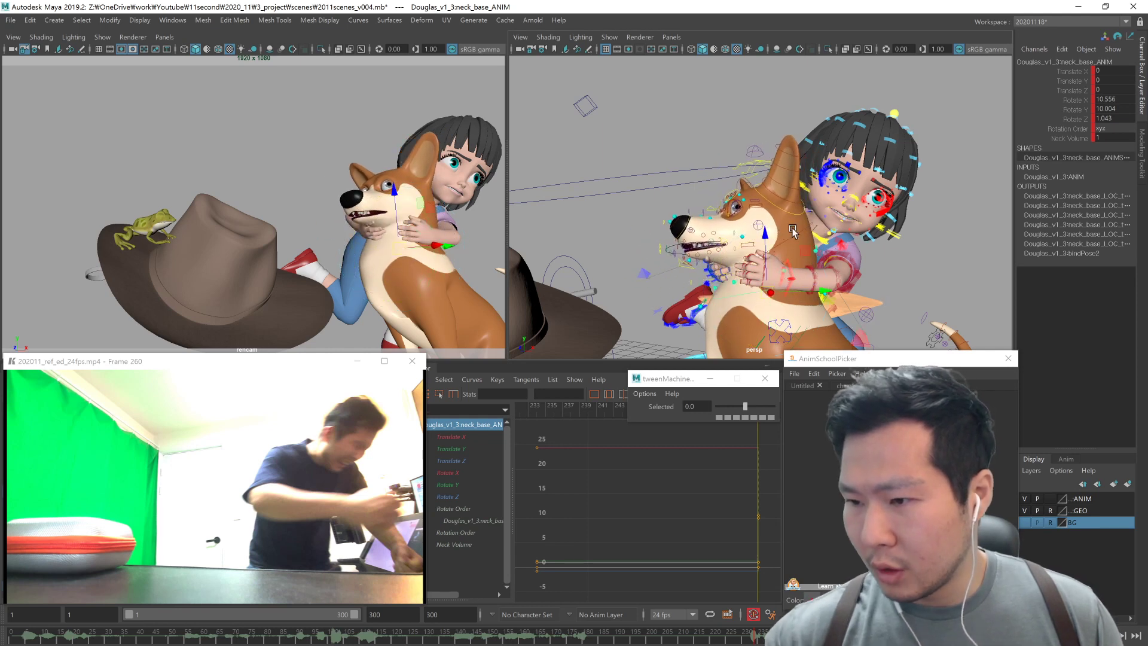
Step: Adjust the dog's neck area control next to the girl's hands
click(815, 256)
mouse_move(830, 296)
middle_down()
mouse_move(782, 318)
mouse_move(844, 294)
middle_up()
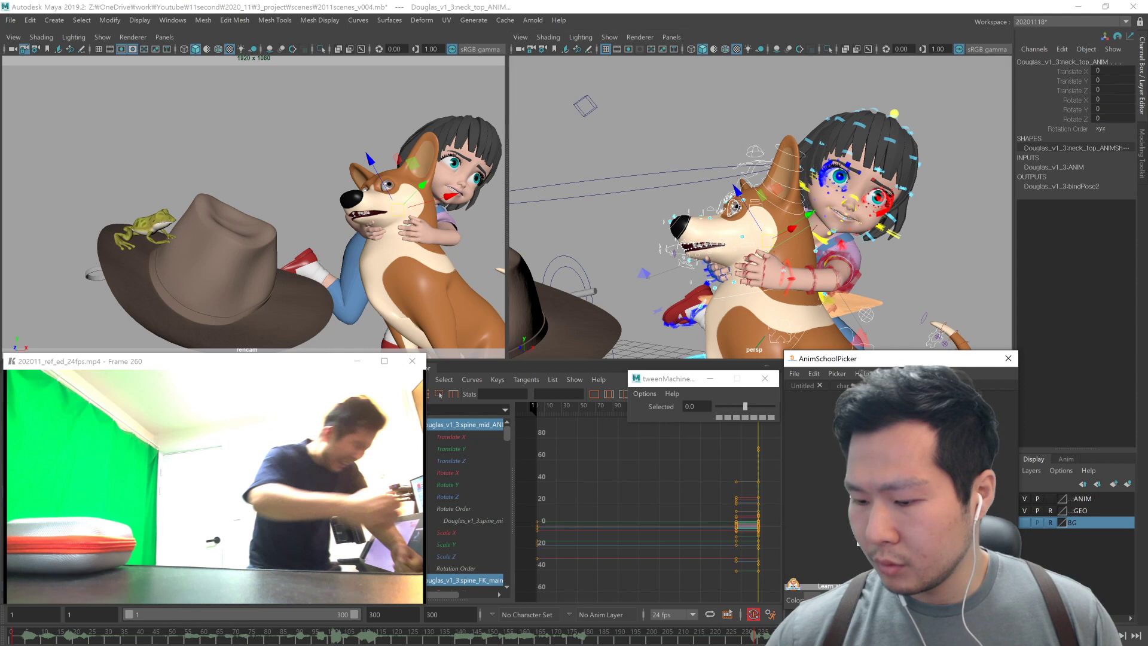
alt+drag(867, 290, 879, 284)
click(879, 284)
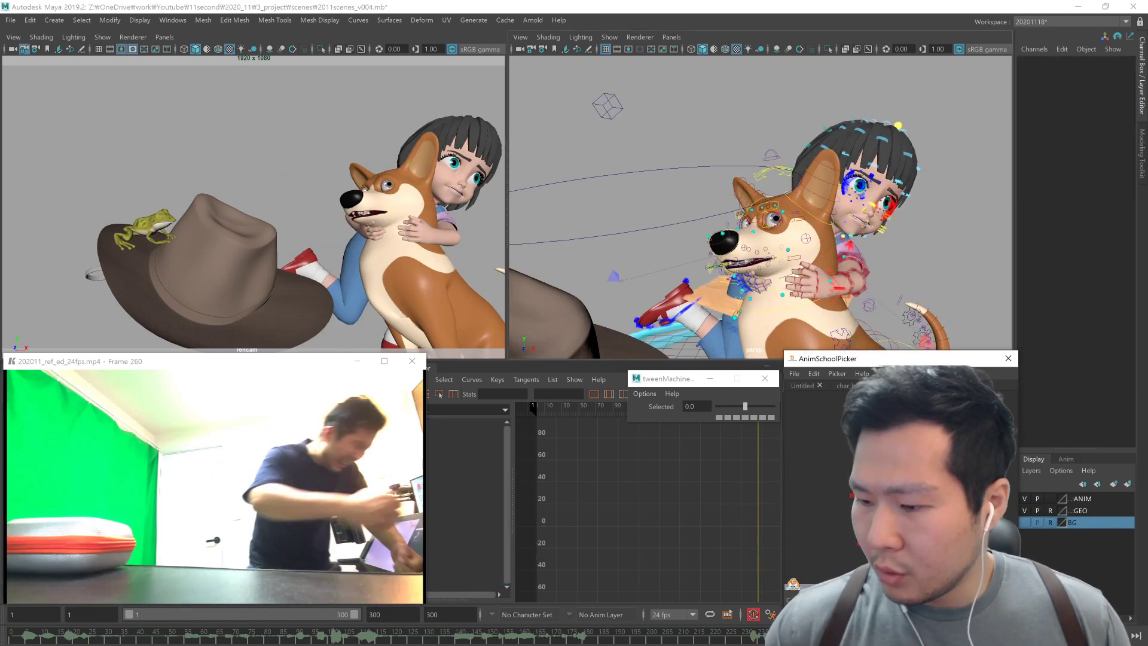
click(879, 478)
middle_drag(874, 297, 883, 305)
key(ctrl+z)
alt+drag(843, 291, 792, 311)
alt+right_drag(792, 311, 815, 312)
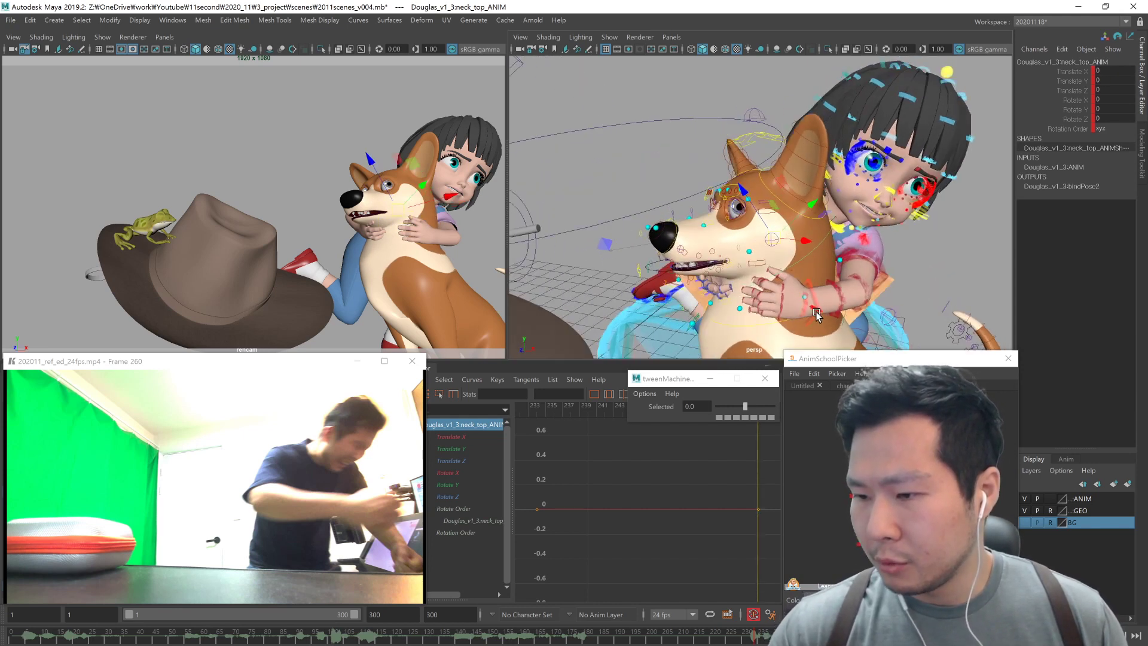
alt+drag(815, 312, 831, 316)
alt+middle_drag(830, 316, 811, 297)
shift+click(810, 297)
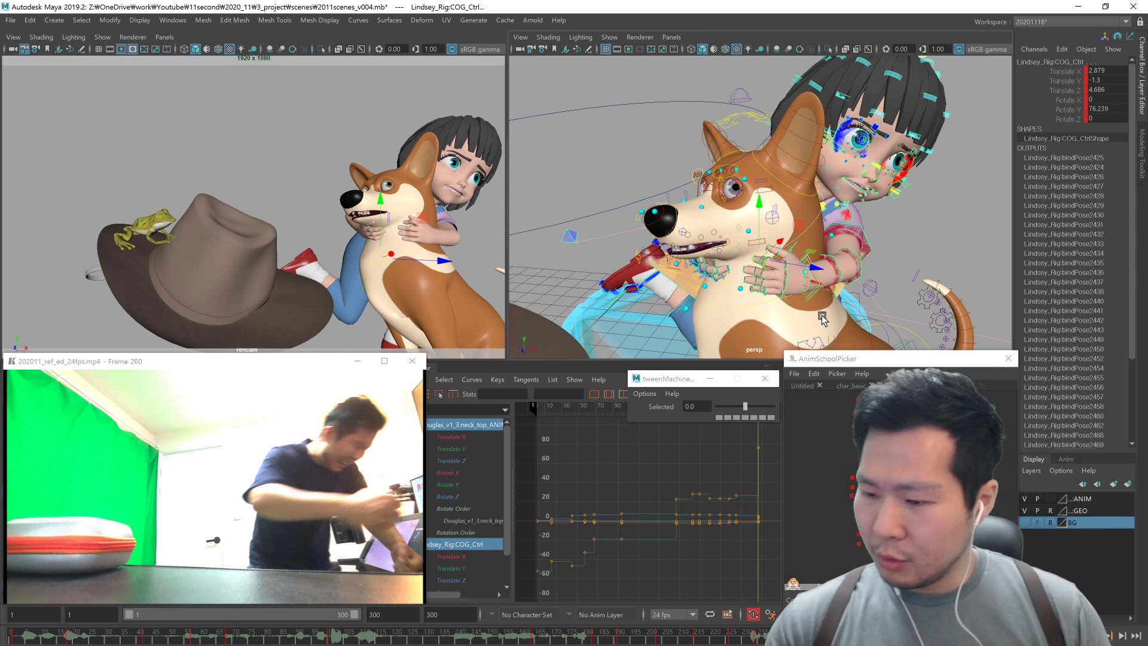
Step: Inspect the girl's left hand IK control, its Blend Parent 1 attribute and existing constraint, along with the hand's contact on the dog's neck
click(814, 300)
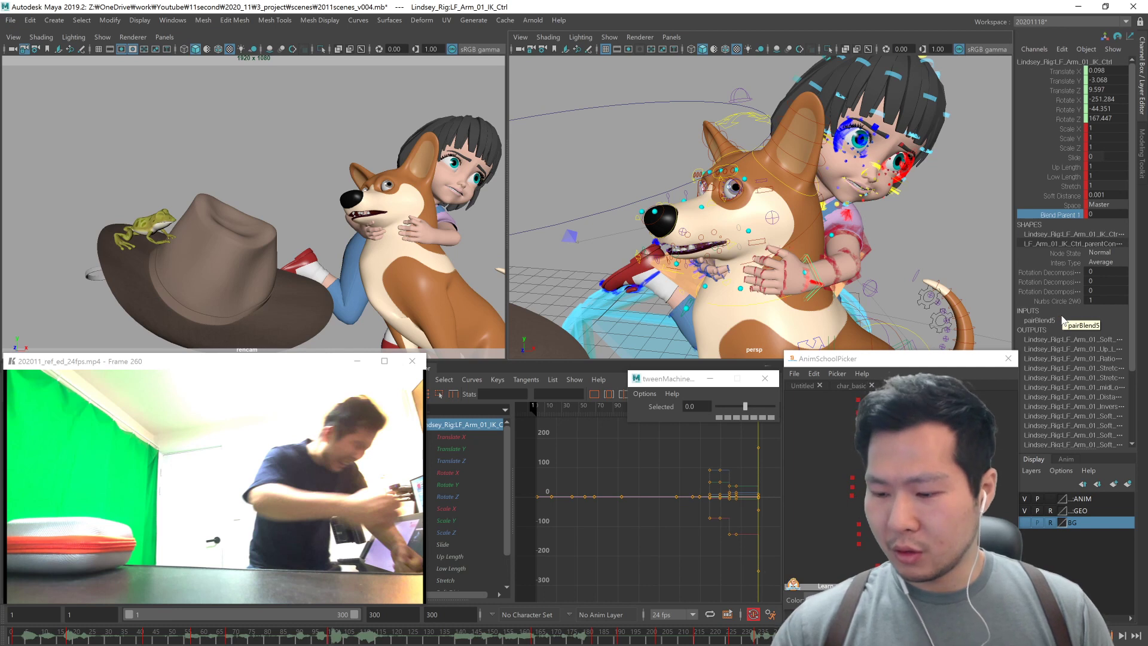
scroll(833, 306, down, 3)
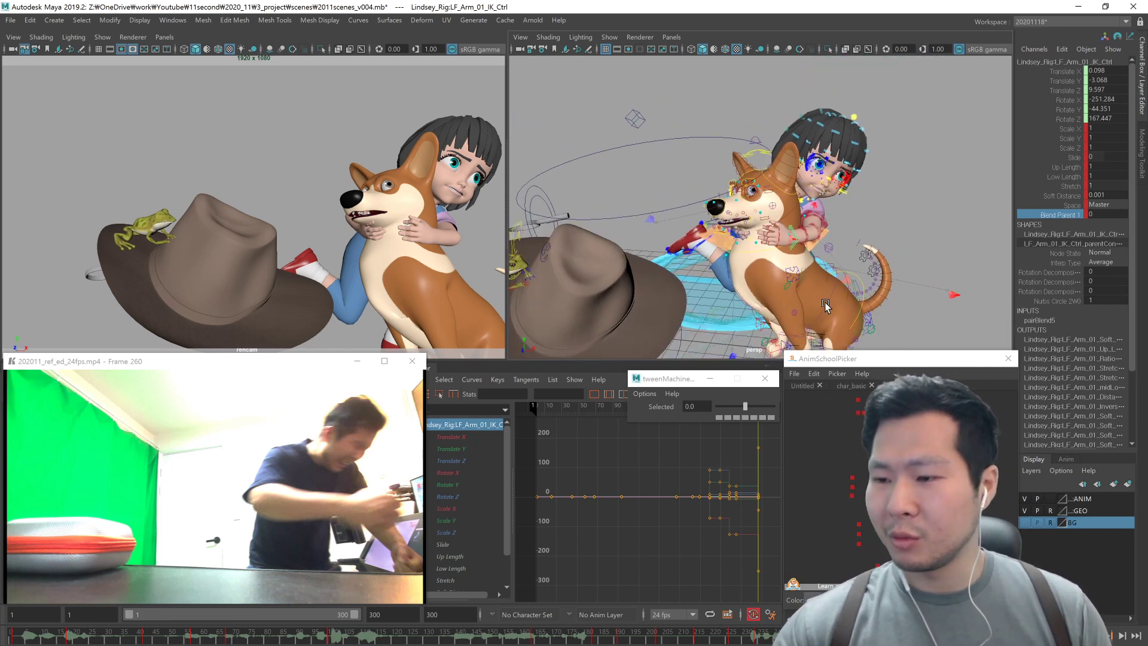
alt+drag(826, 305, 829, 310)
alt+right_drag(829, 310, 992, 303)
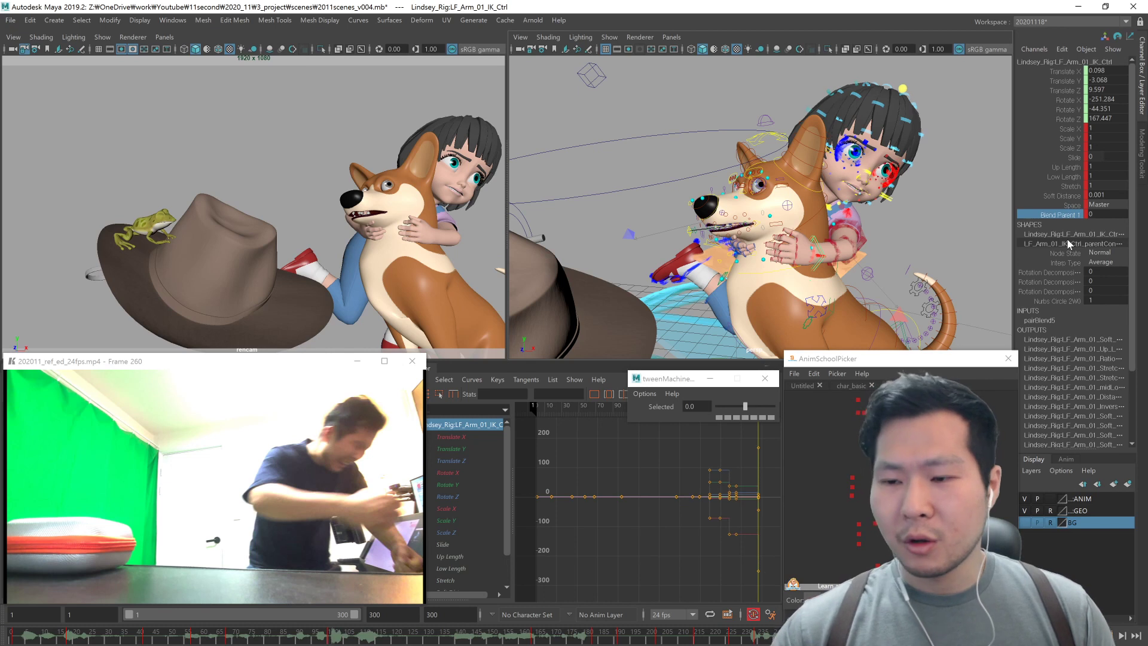
alt+right_drag(818, 305, 900, 297)
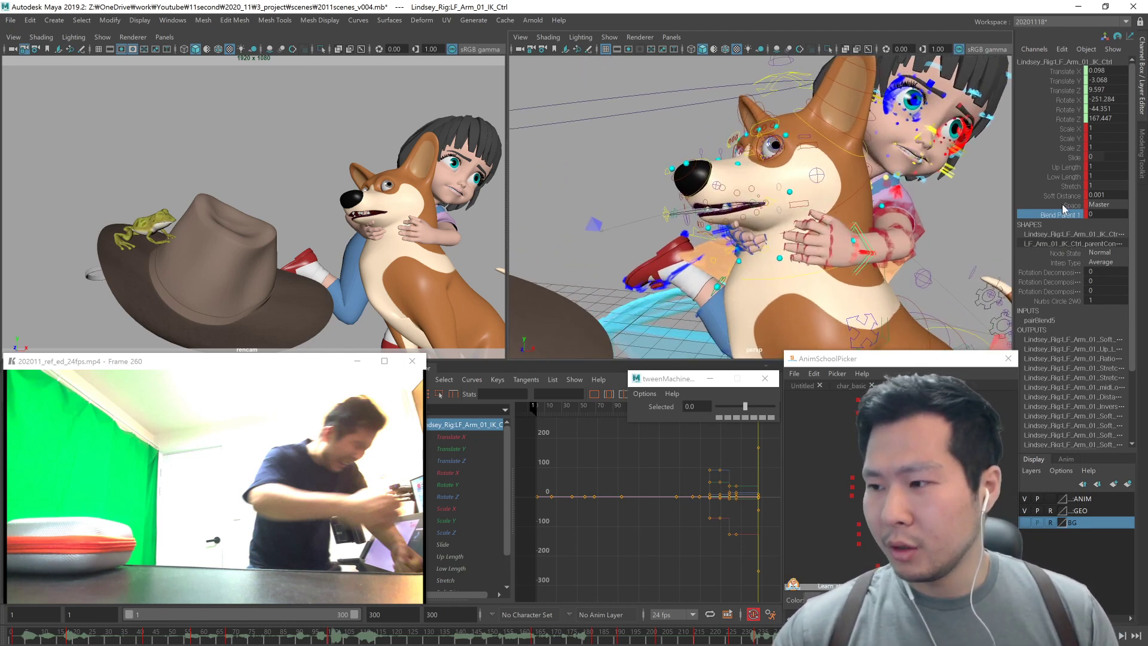
alt+middle_drag(846, 281, 850, 292)
alt+drag(850, 292, 832, 298)
alt+right_drag(833, 297, 841, 308)
alt+drag(840, 309, 843, 273)
Step: Parent-constrain the girl's left hand IK control to the dog's upper neck control, maintaining offset on all translate and rotate axes at weight 1
click(847, 291)
shift+click(841, 279)
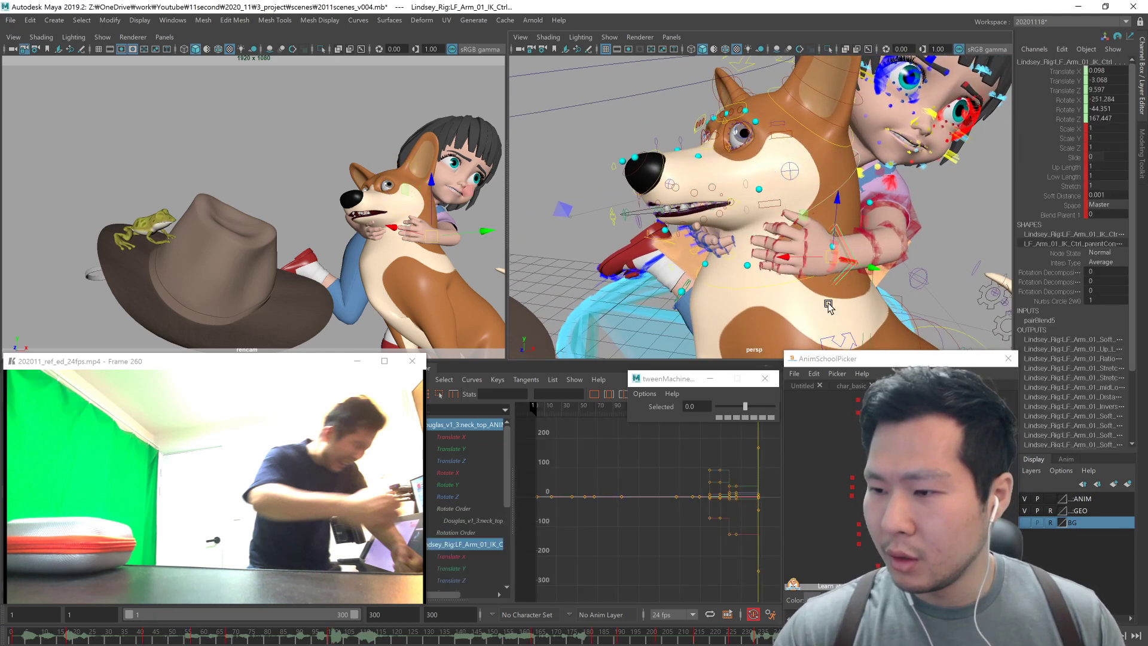
key(space)
click(837, 333)
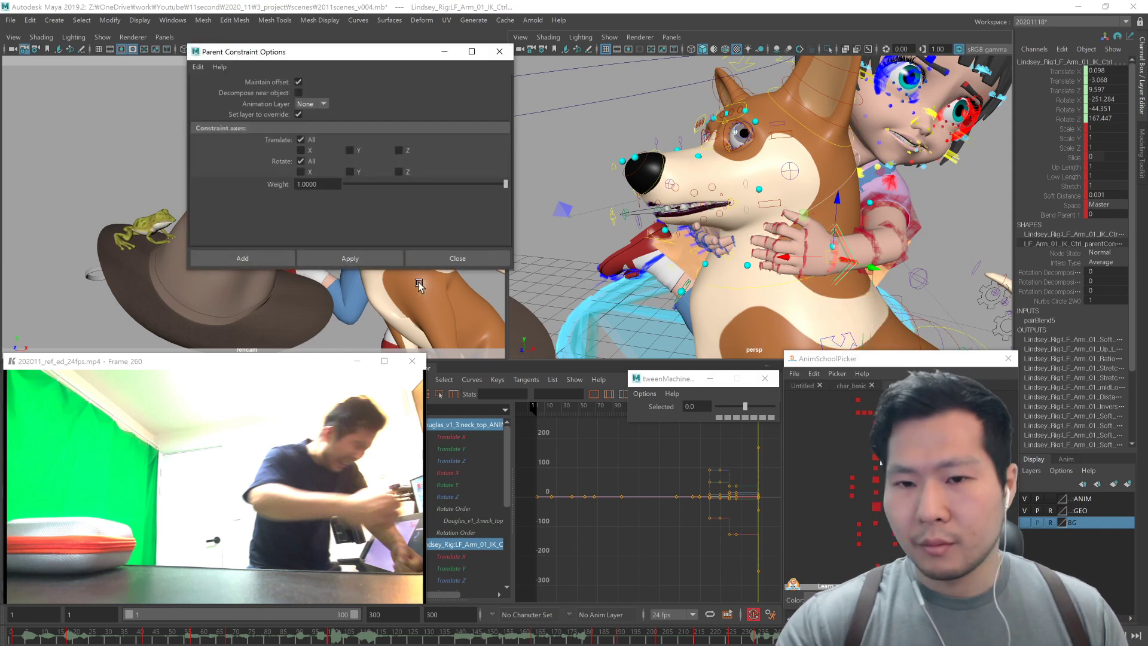
click(365, 257)
Step: Set Blend Parent 1 on the girl's left hand IK control to 1
click(1057, 310)
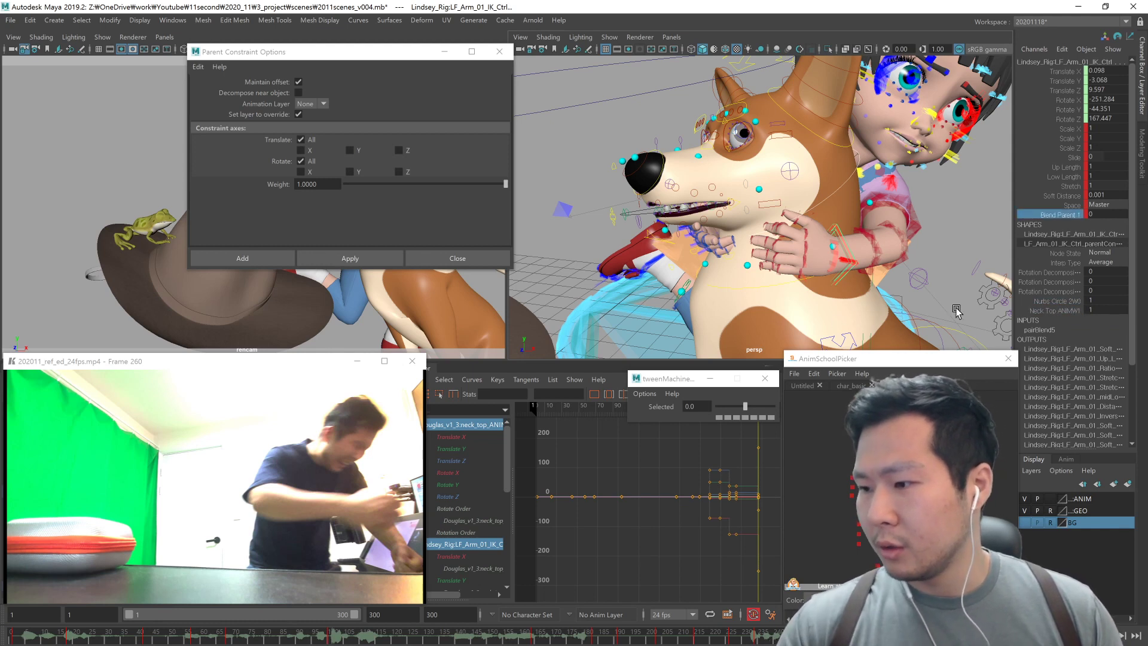
middle_drag(855, 309, 1068, 303)
alt+right_drag(1006, 297, 763, 325)
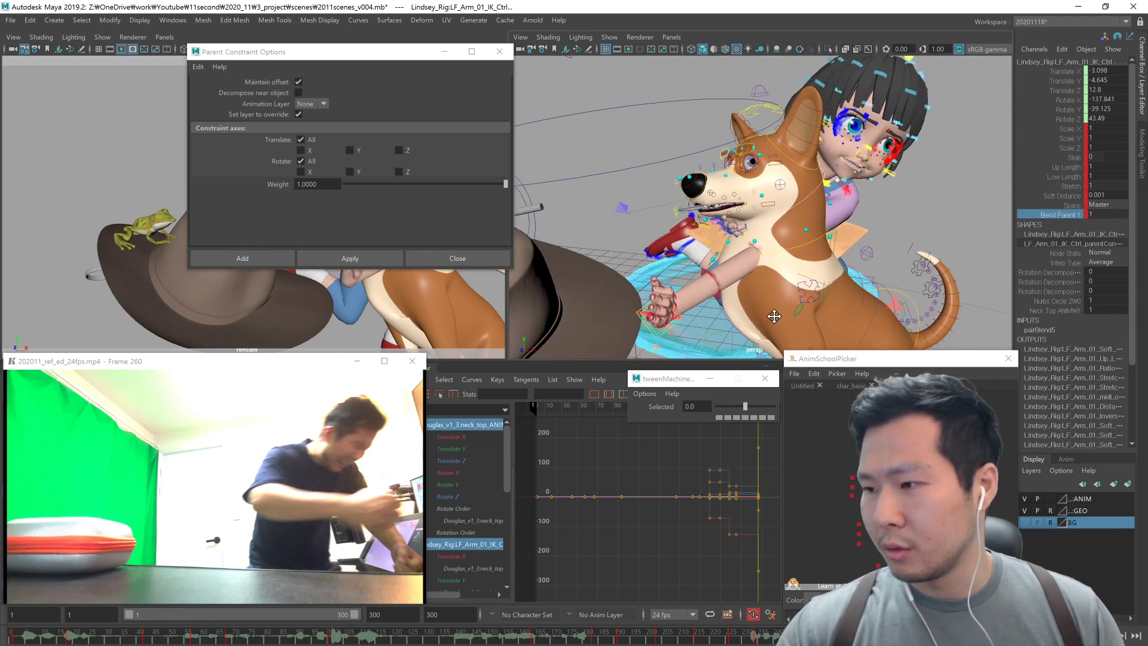
alt+middle_drag(764, 325, 814, 298)
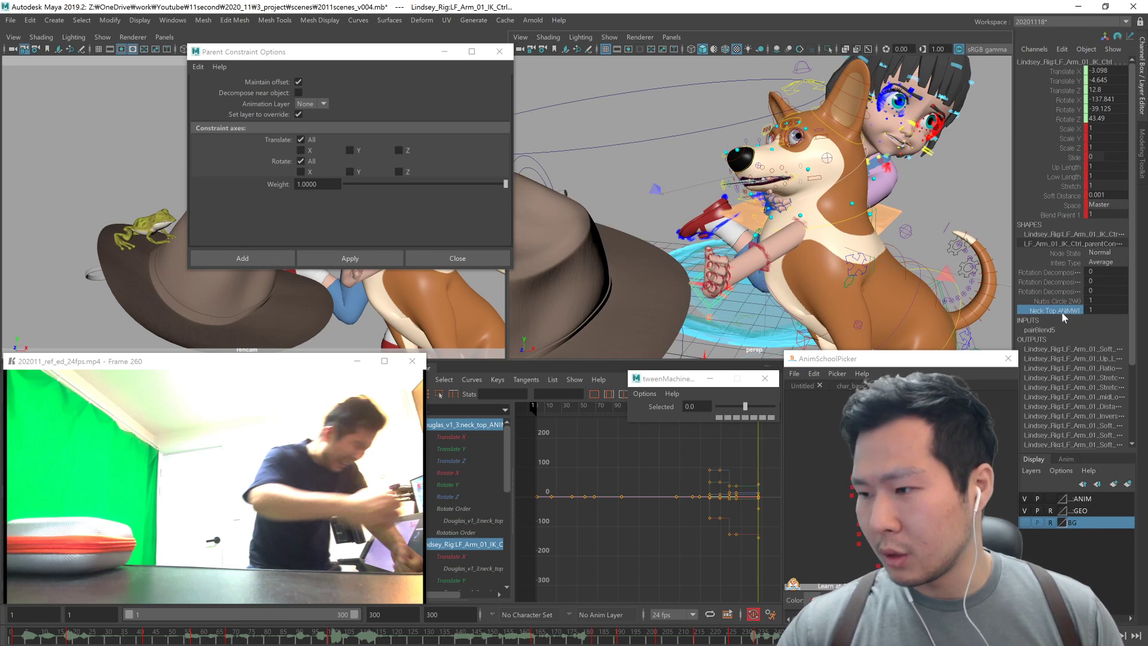
Step: Examine the Nurbs Circle and Neck Top target weights on the girl's left hand IK control
click(1062, 310)
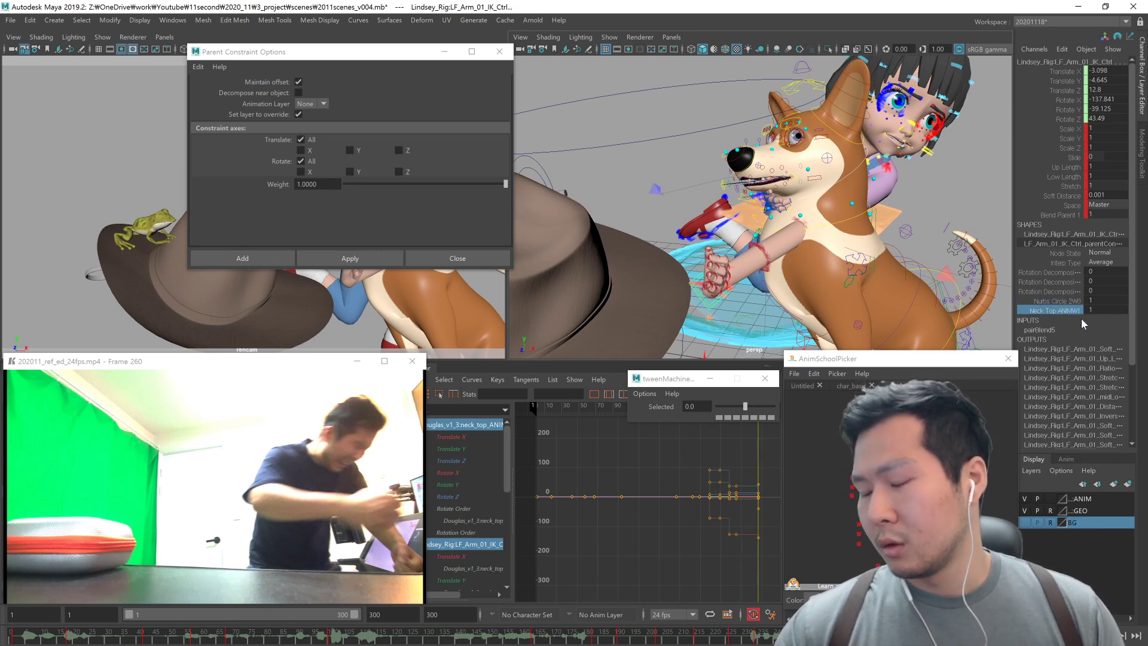
alt+drag(845, 318, 798, 300)
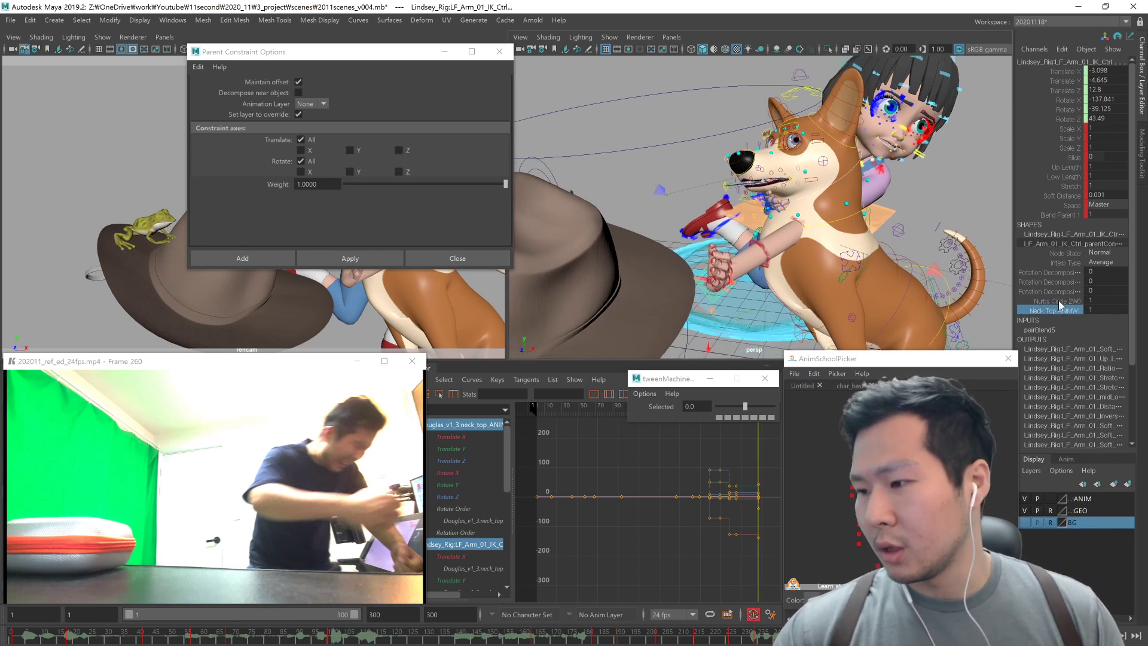
alt+drag(867, 311, 840, 306)
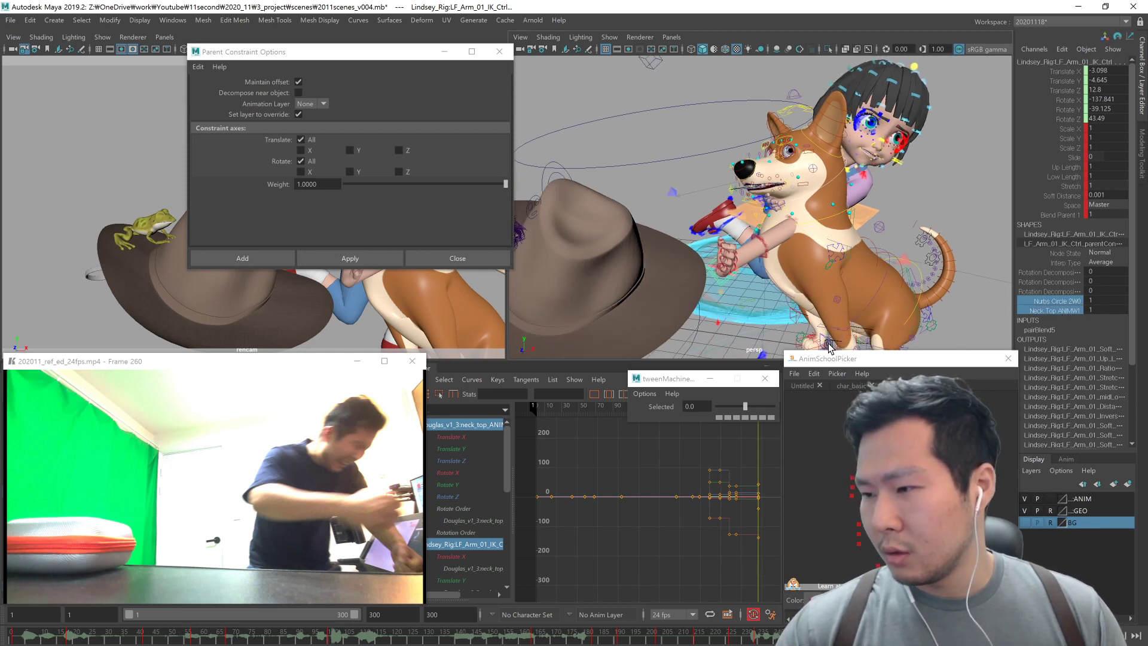
alt+drag(827, 346, 927, 269)
click(921, 269)
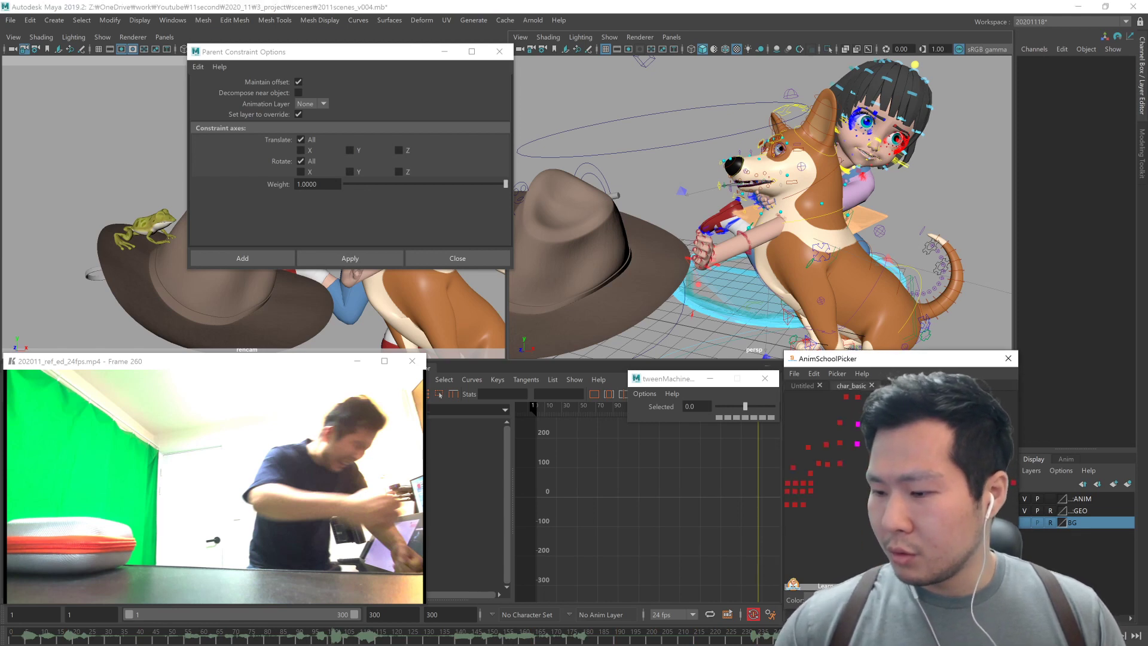
drag(1062, 301, 1063, 310)
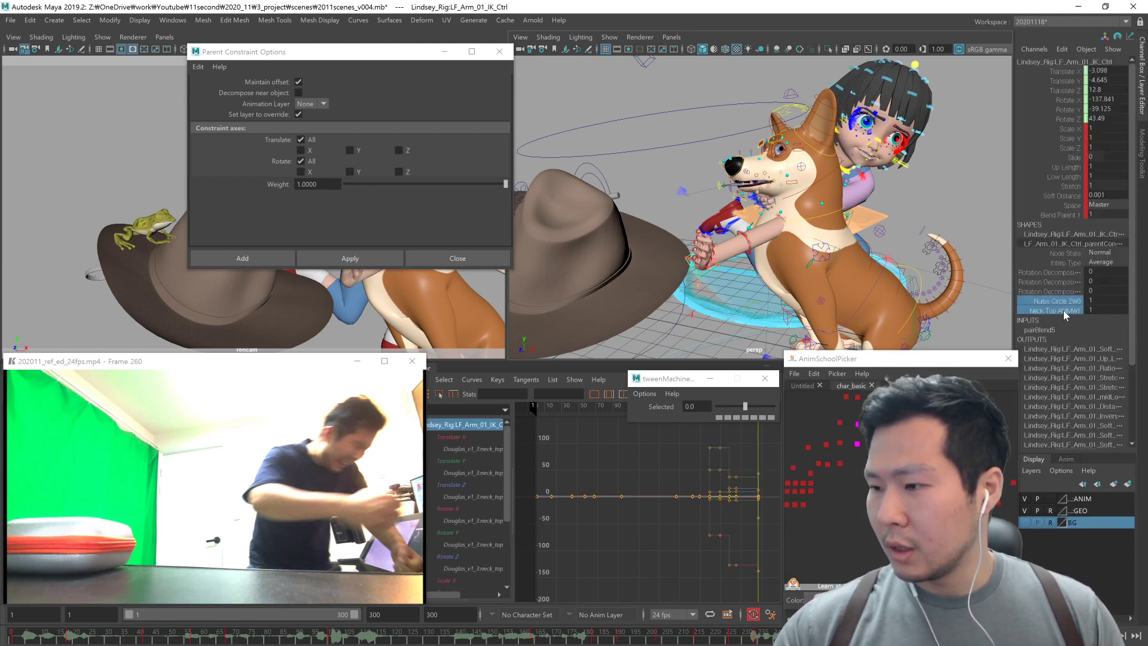
Step: Select the left arm IK control's parent constraint node and set its Nurbs Circle target weight to 0
click(364, 363)
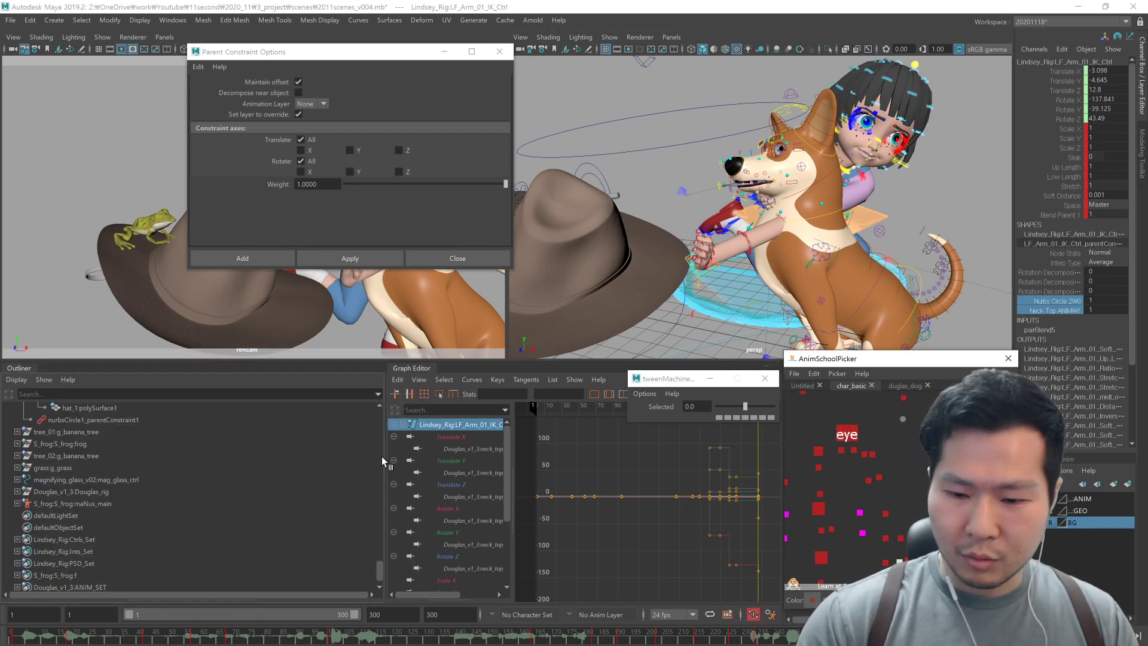
drag(378, 566, 373, 457)
click(215, 528)
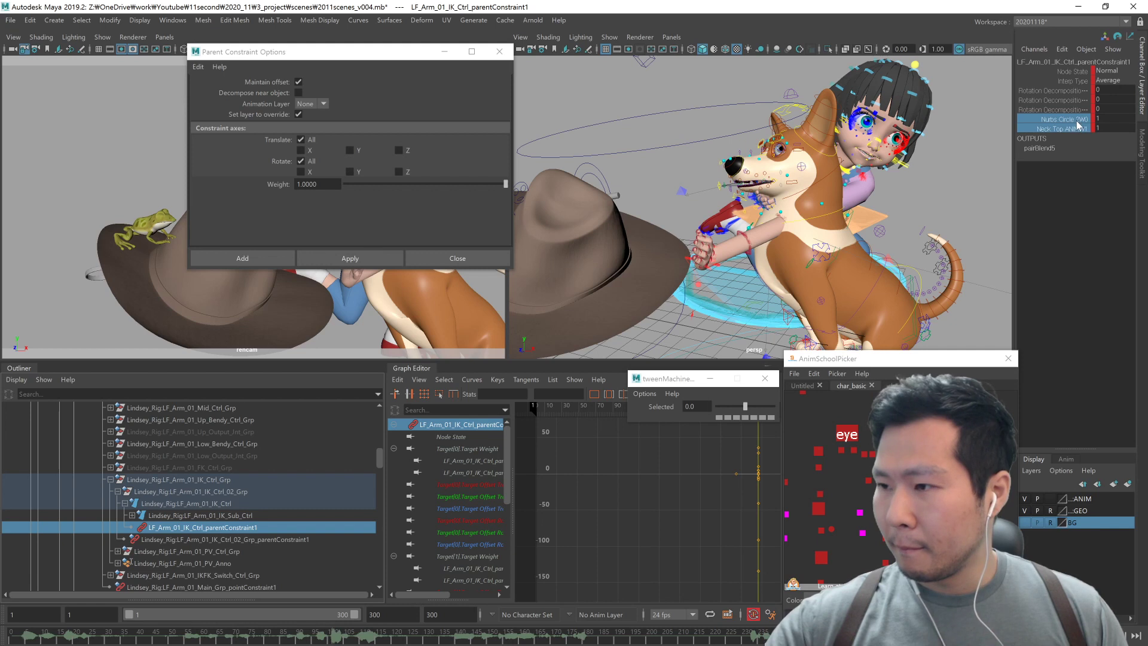
alt+middle_drag(921, 509, 908, 467)
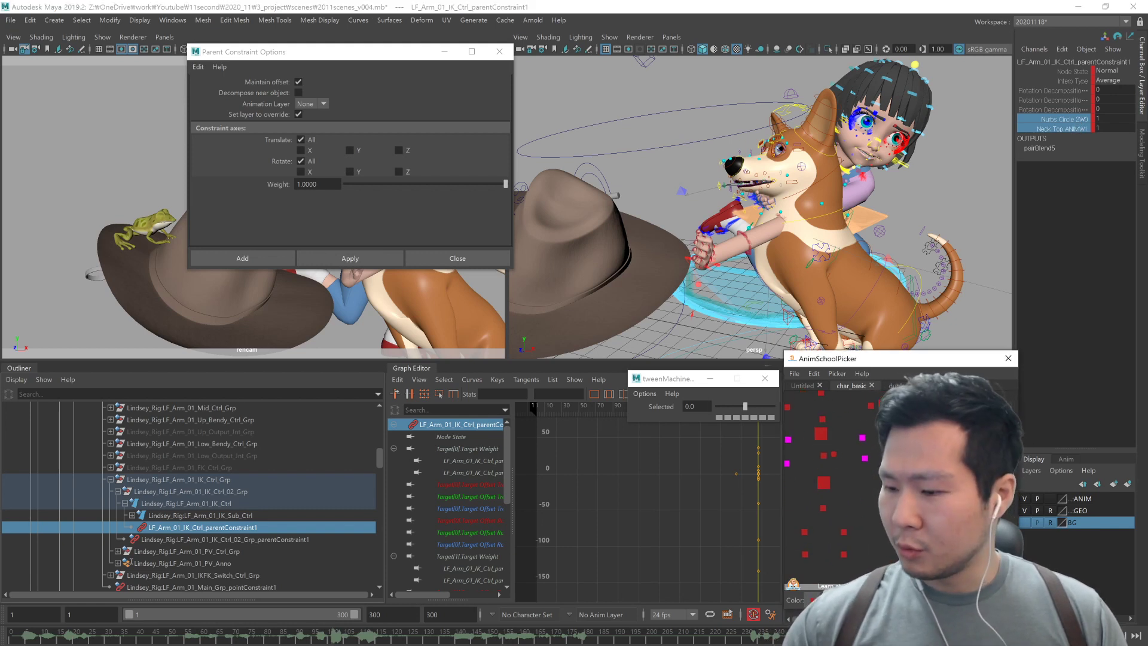
key(ctrl+z)
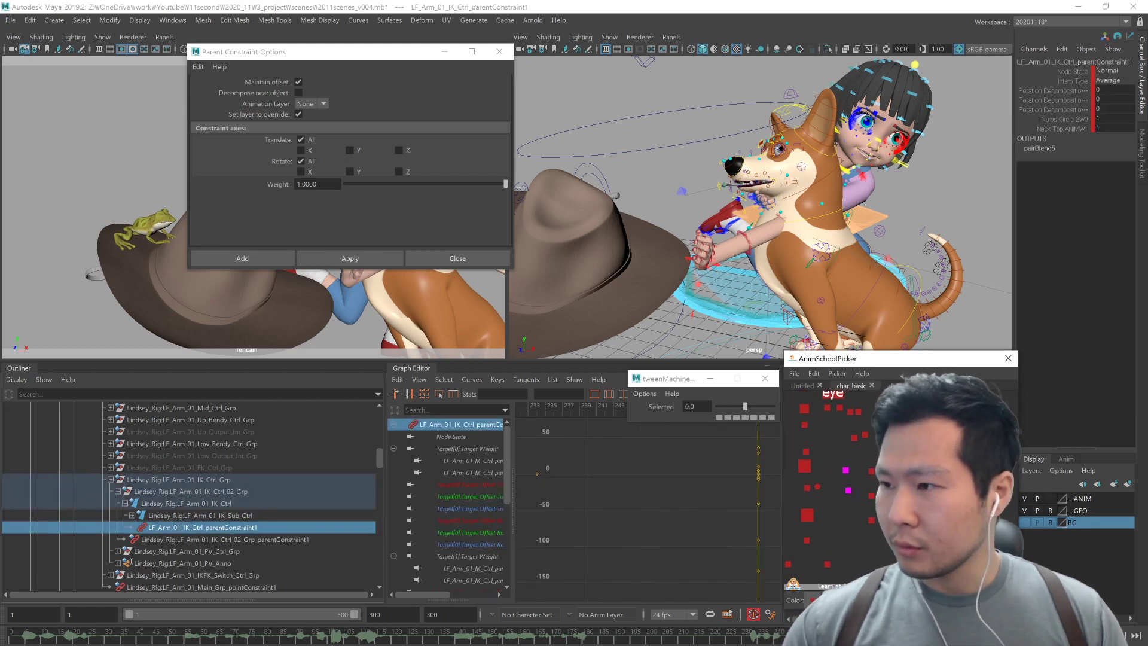
click(1073, 119)
middle_drag(885, 239, 796, 294)
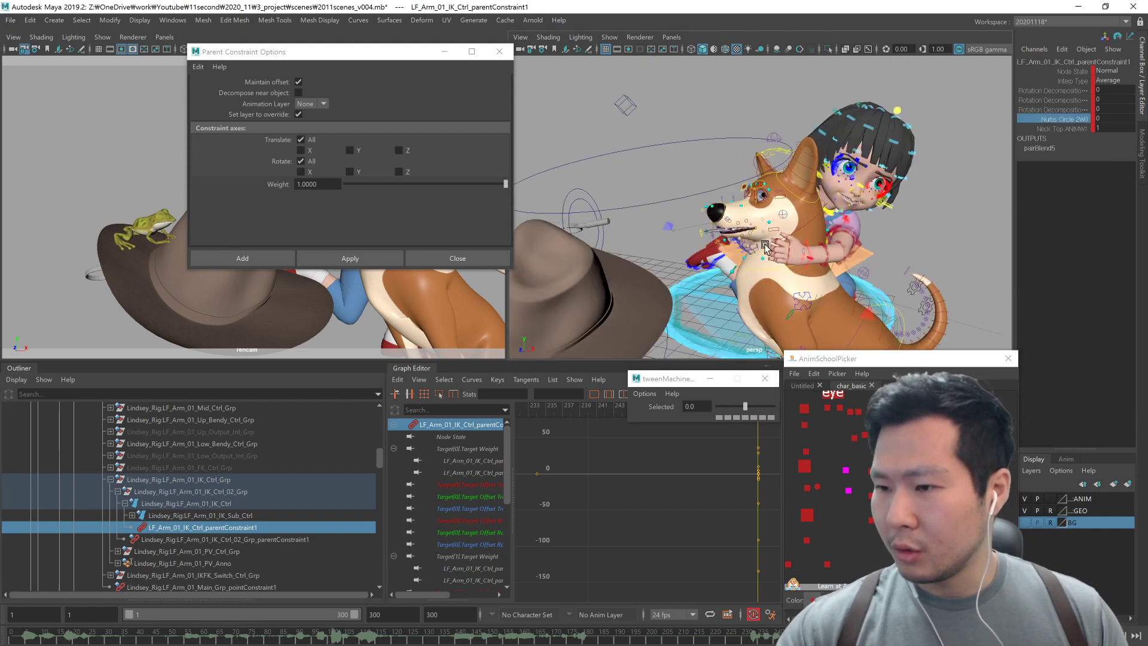
Step: Check the left hand's placement on the dog's neck from several angles and review the arm control's constraint weights
alt+drag(796, 294, 825, 335)
alt+middle_drag(712, 323, 773, 267)
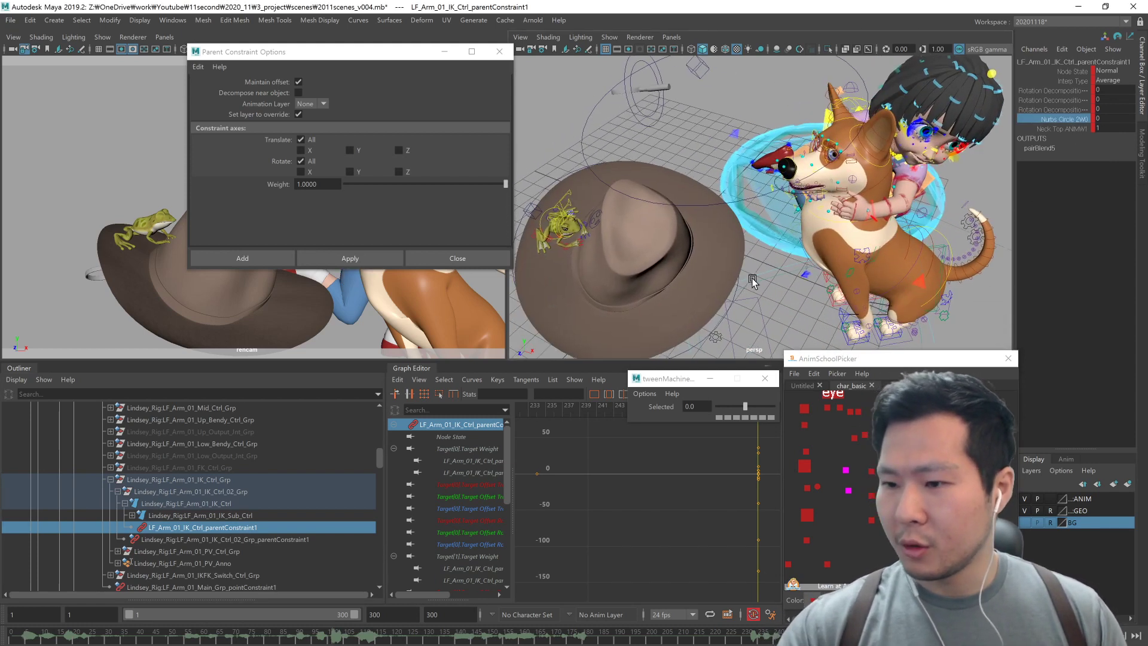
click(730, 308)
alt+drag(730, 308, 788, 325)
click(935, 515)
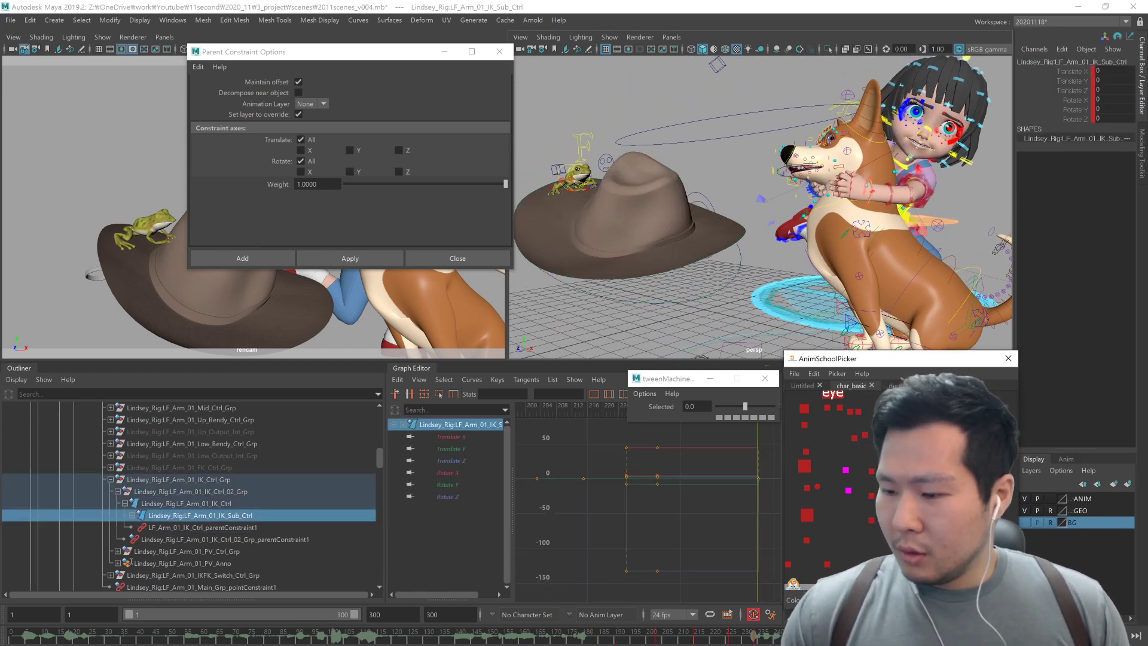
click(885, 520)
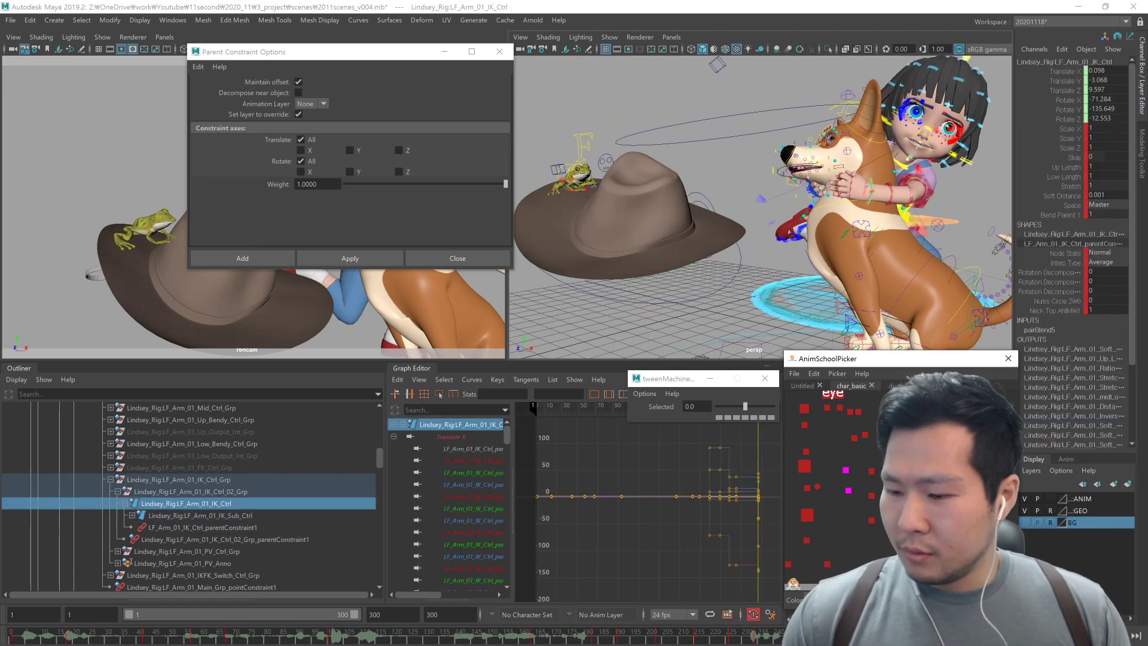
click(265, 526)
alt+drag(771, 293, 813, 302)
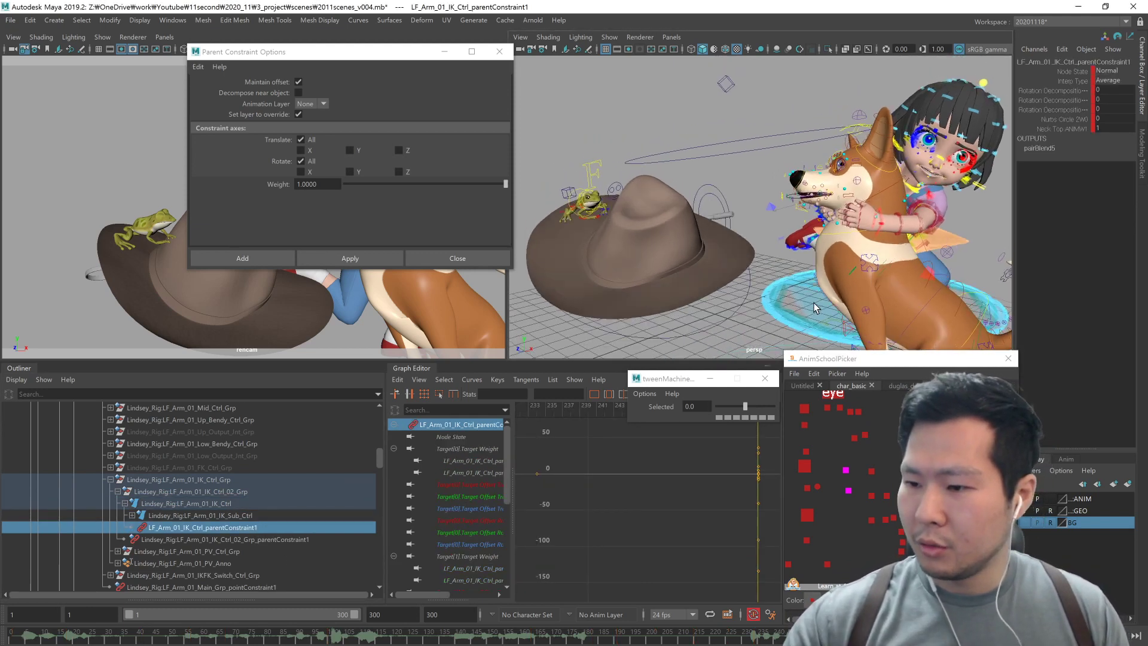
Step: Parent-constrain the girl's right hand IK control to the dog's upper neck control with the same maintained offset
alt+middle_drag(870, 300, 876, 353)
alt+middle_drag(877, 423, 871, 447)
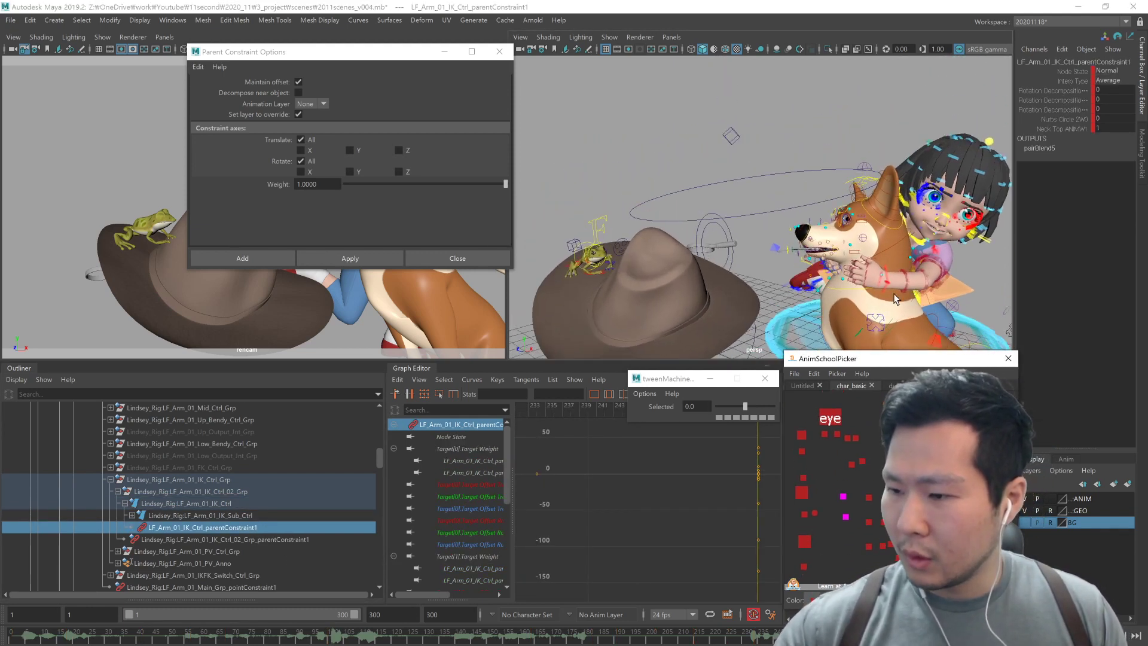
click(900, 385)
click(882, 462)
alt+drag(790, 287, 862, 314)
click(853, 385)
alt+middle_drag(868, 483, 915, 483)
click(863, 511)
shift+click(864, 511)
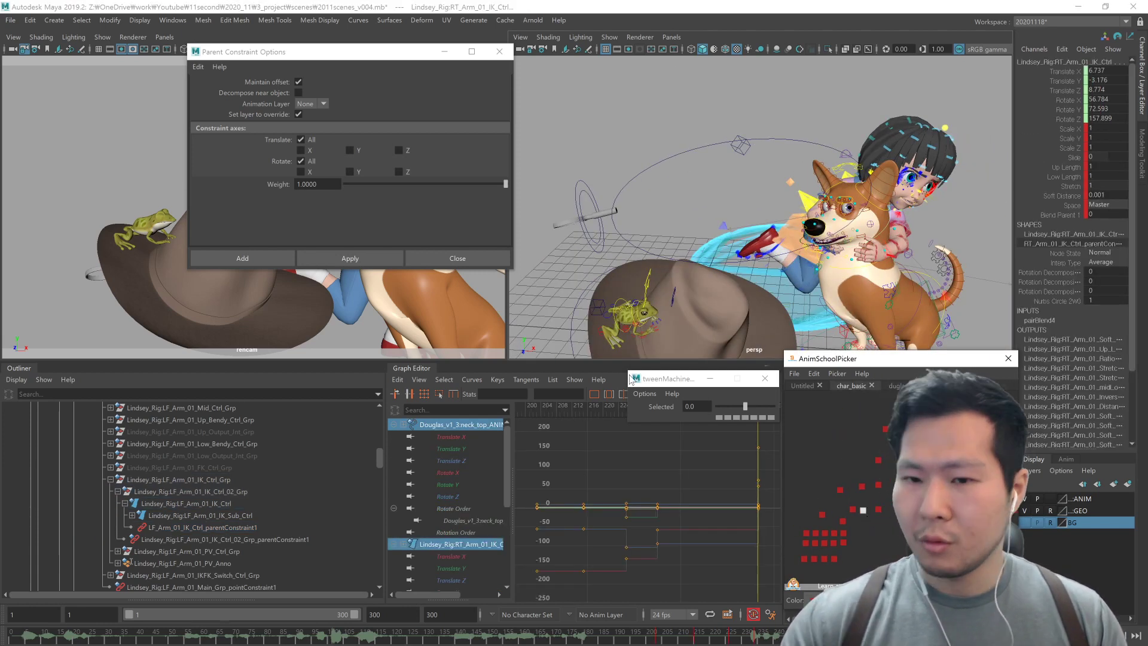
click(358, 261)
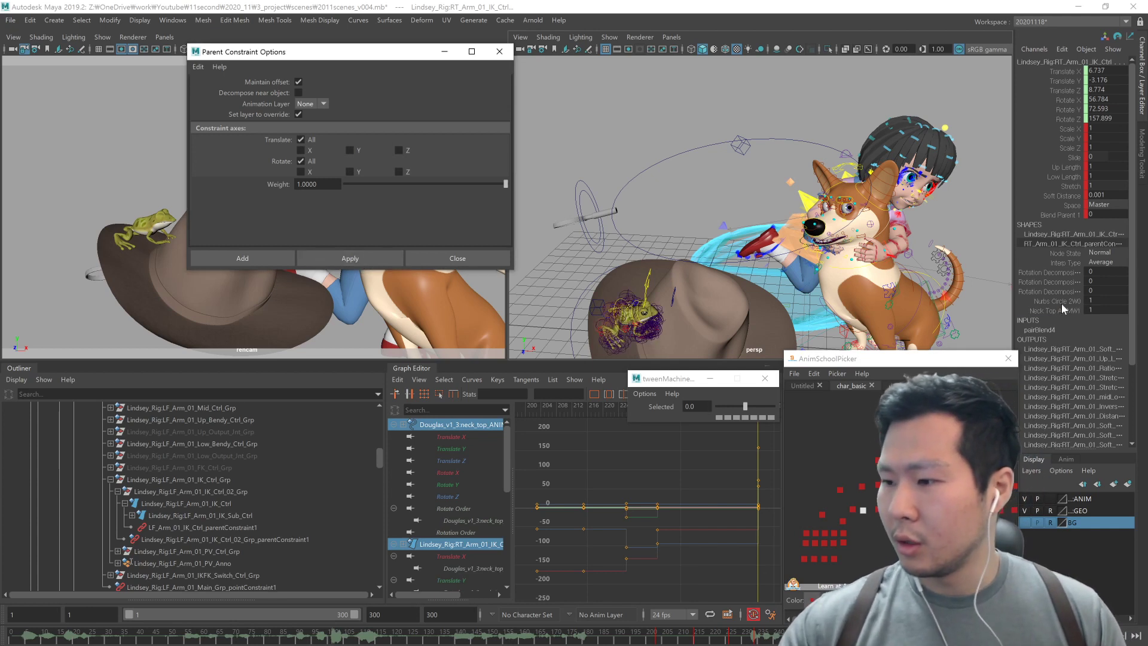
Step: Set Blend Parent 1 on the girl's right hand IK control to 1
click(1053, 215)
alt+drag(969, 311, 957, 299)
middle_drag(957, 308, 1140, 312)
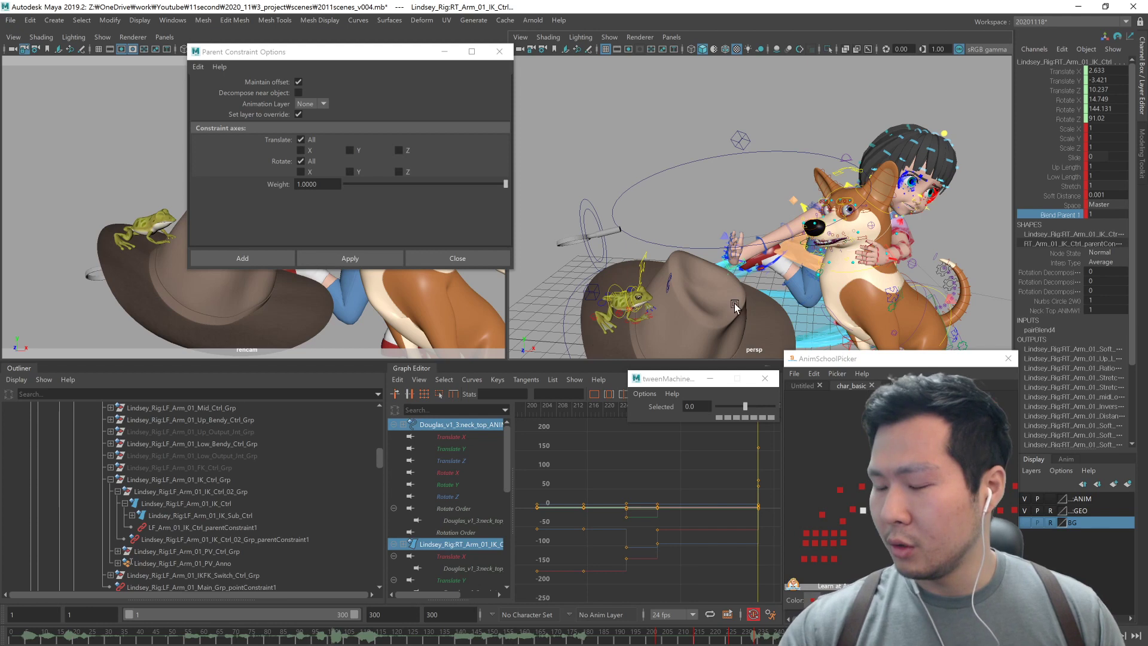
Step: Try changing the Nurbs Circle target weight on the right hand IK control to 42.1, and undo it
drag(1063, 302, 1064, 310)
alt+drag(781, 179, 756, 263)
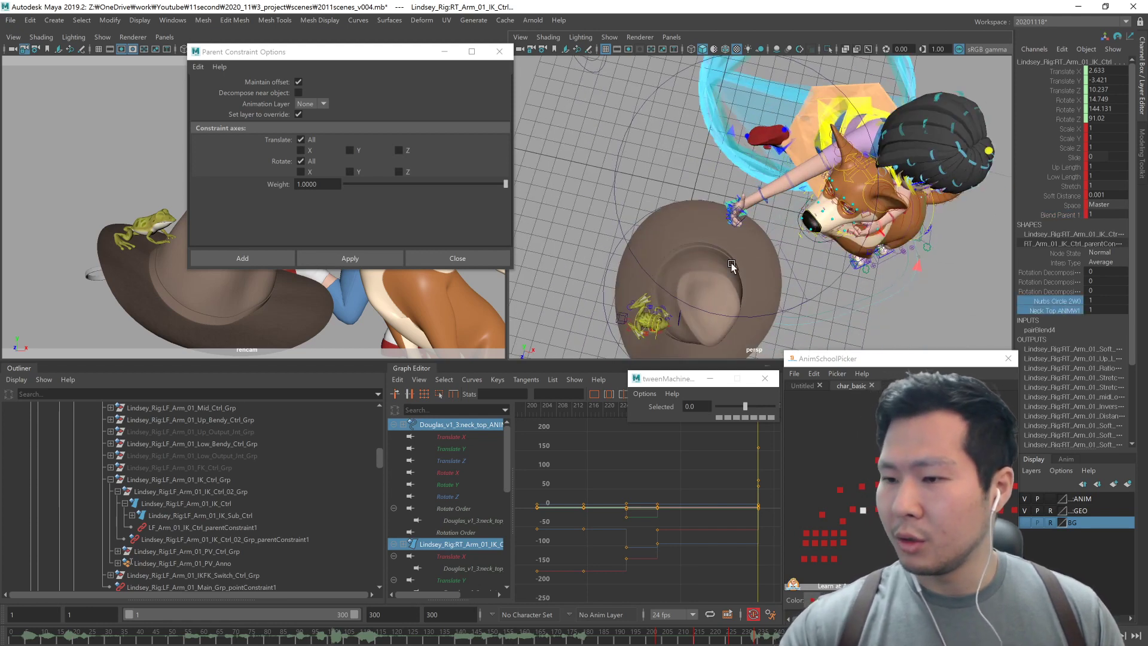
click(1056, 301)
middle_drag(992, 304, 897, 304)
alt+drag(906, 323, 843, 308)
middle_drag(861, 311, 1049, 319)
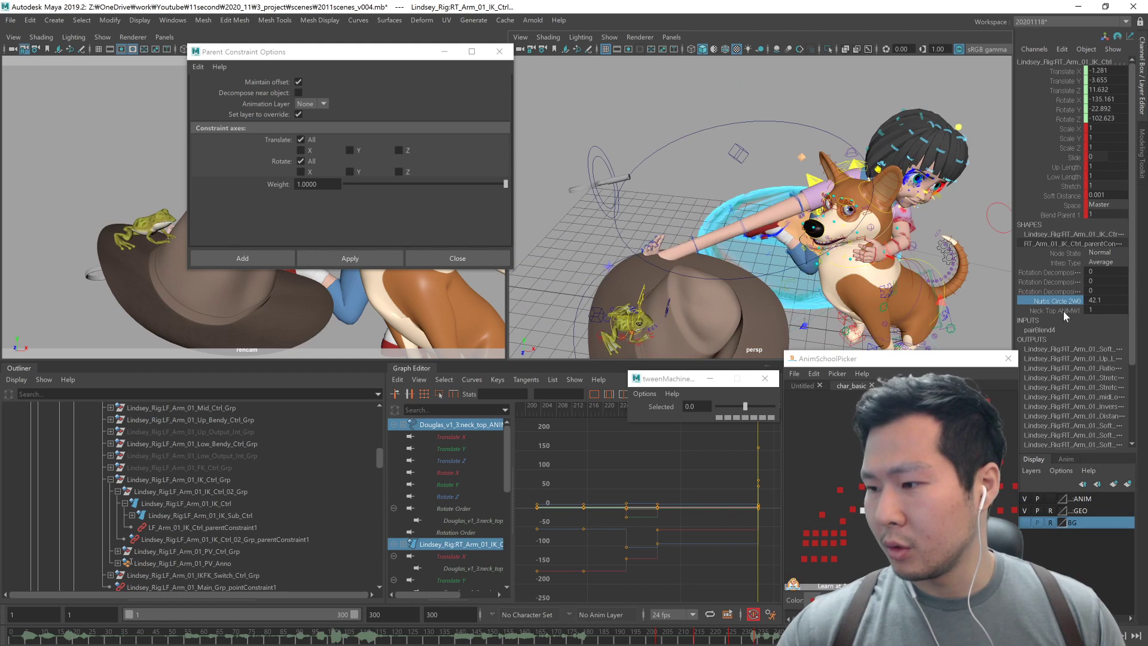
key(ctrl+z)
key(ctrl+z)
Step: Try adjusting the Neck Top target weight on the right hand IK control, and undo it
click(1071, 311)
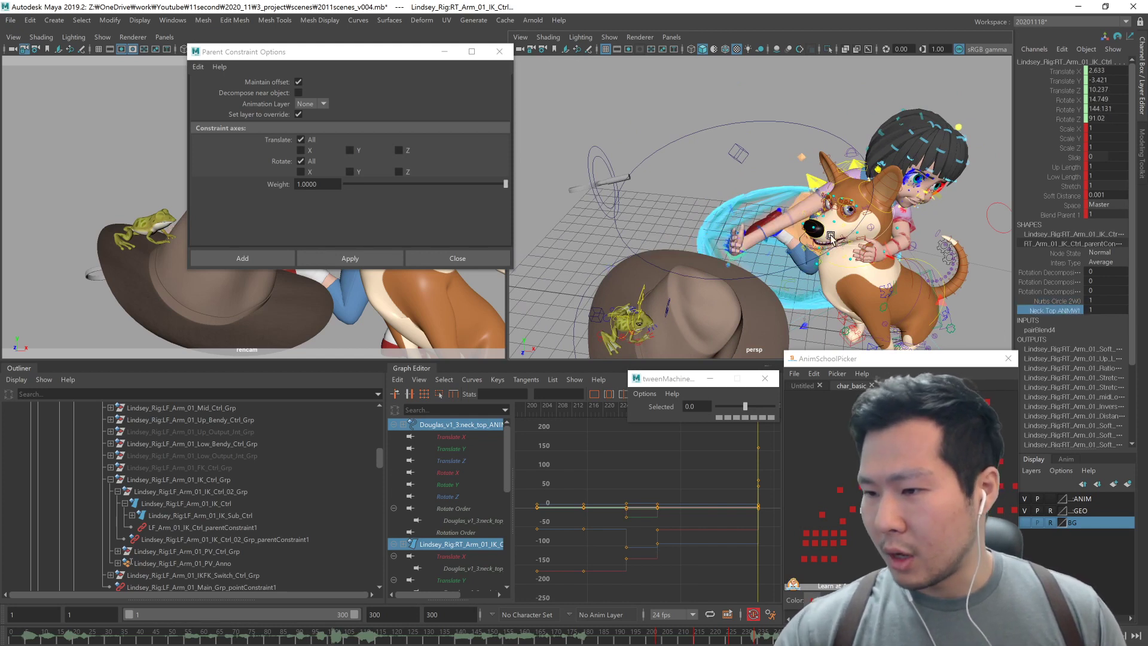
alt+drag(849, 322, 876, 330)
middle_drag(877, 320, 768, 321)
alt+drag(737, 287, 736, 326)
alt+drag(844, 313, 817, 312)
key(ctrl+z)
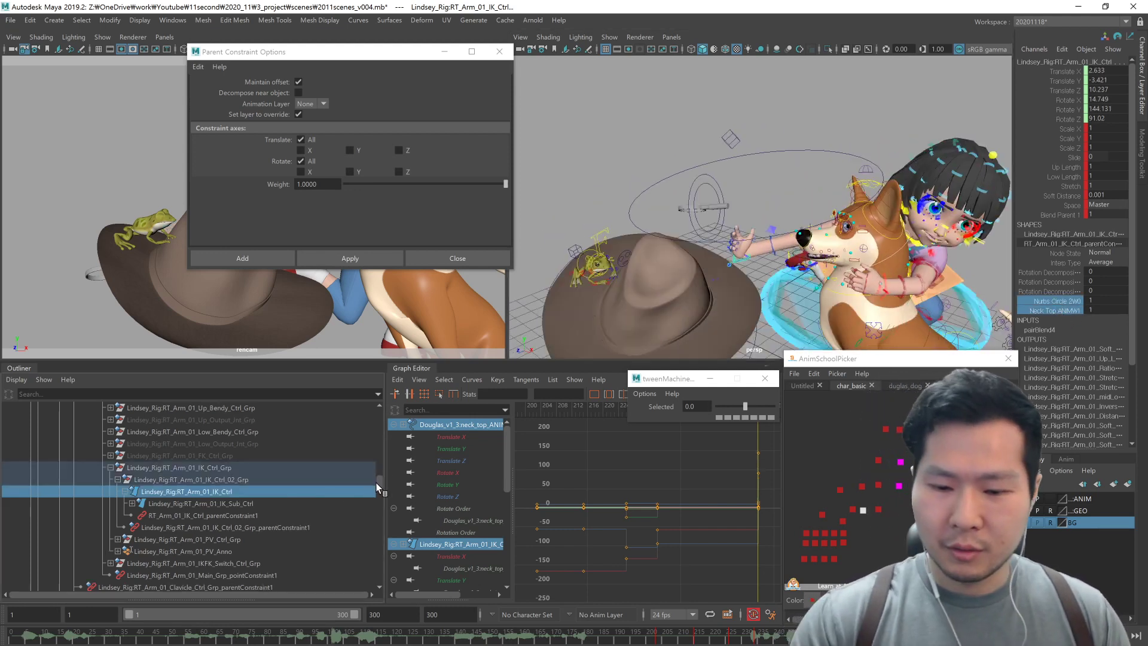
Step: Key the parent constraint on the girl's right hand IK control and set its Nurbs Circle target weight to 0
click(275, 515)
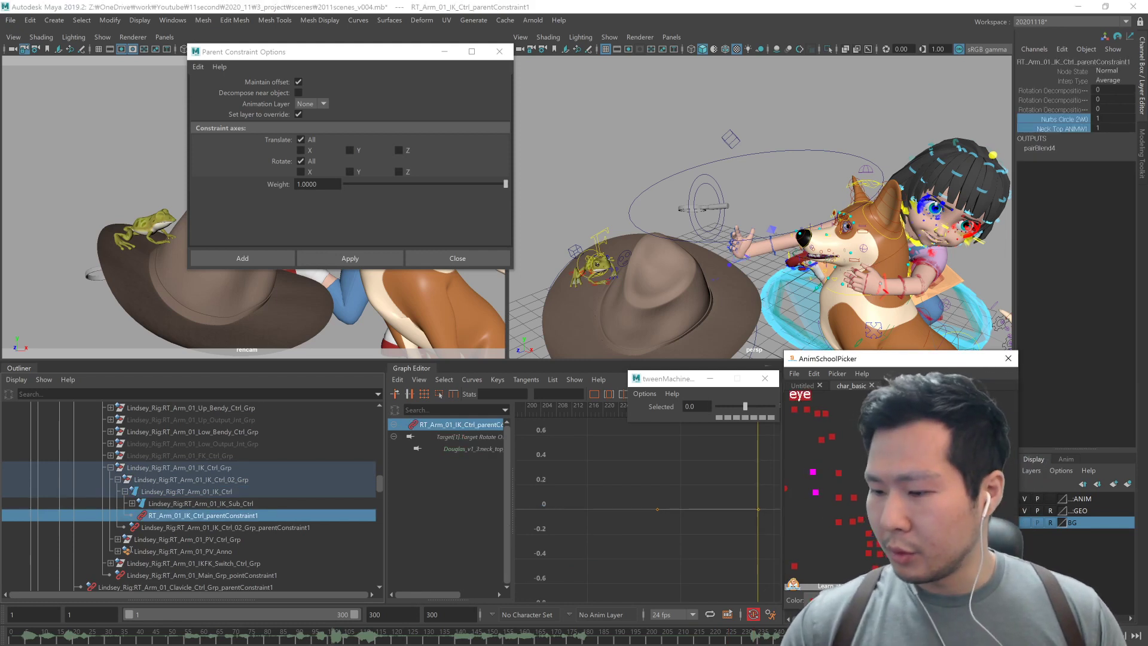
key(s)
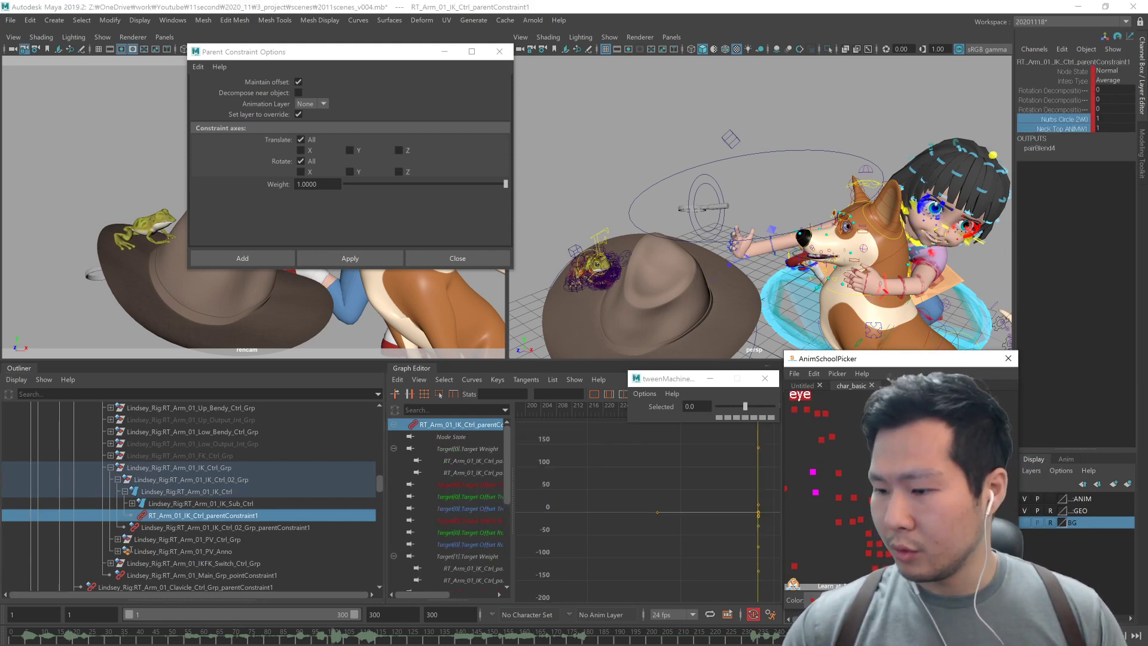
click(1059, 119)
middle_drag(849, 269, 781, 269)
mouse_move(900, 321)
alt+mouse_down()
mouse_move(922, 300)
mouse_move(915, 311)
alt+mouse_up()
drag(891, 452, 877, 475)
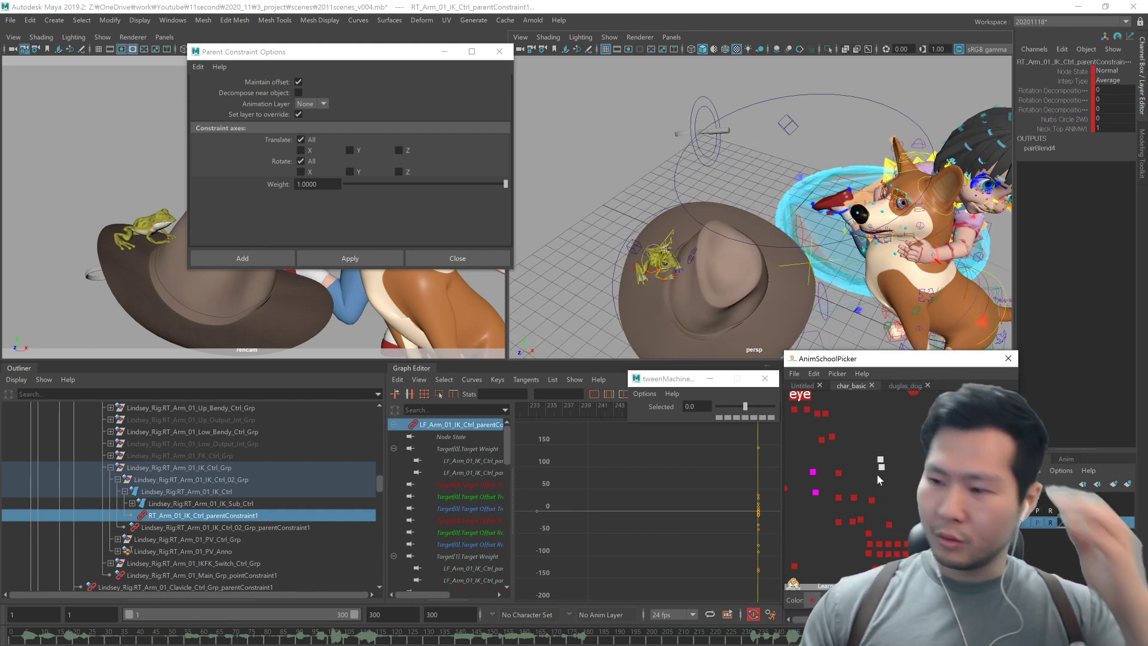
Step: Select both of the girl's hand IK controls and sync the Graph Editor and timeline displays to the selected channel
click(861, 519)
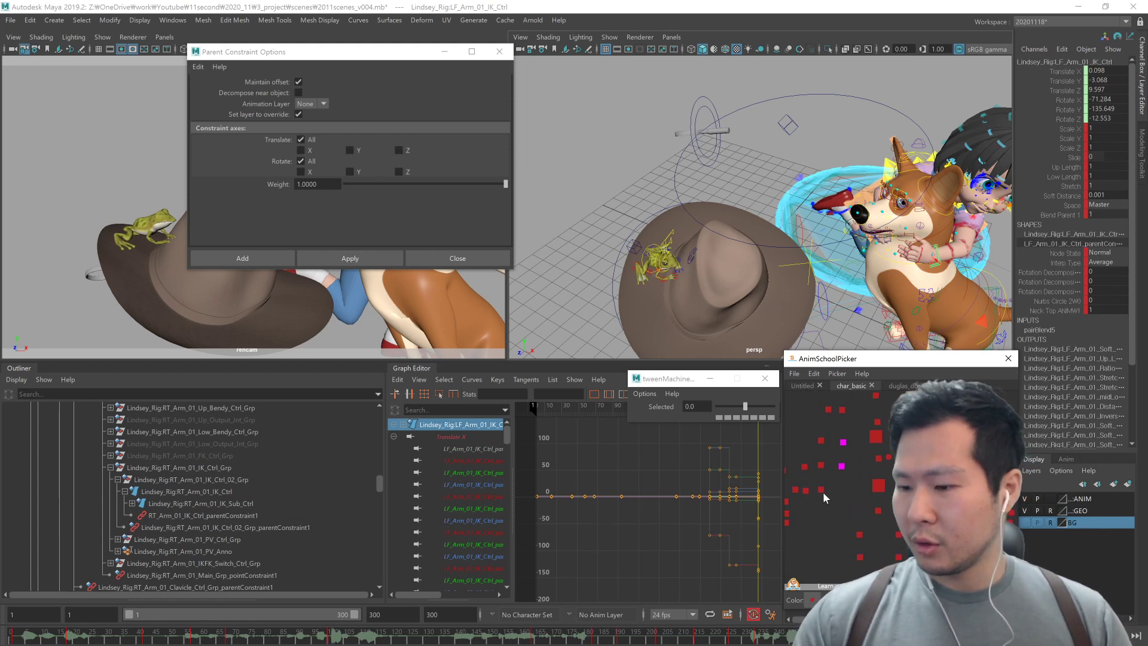
click(807, 491)
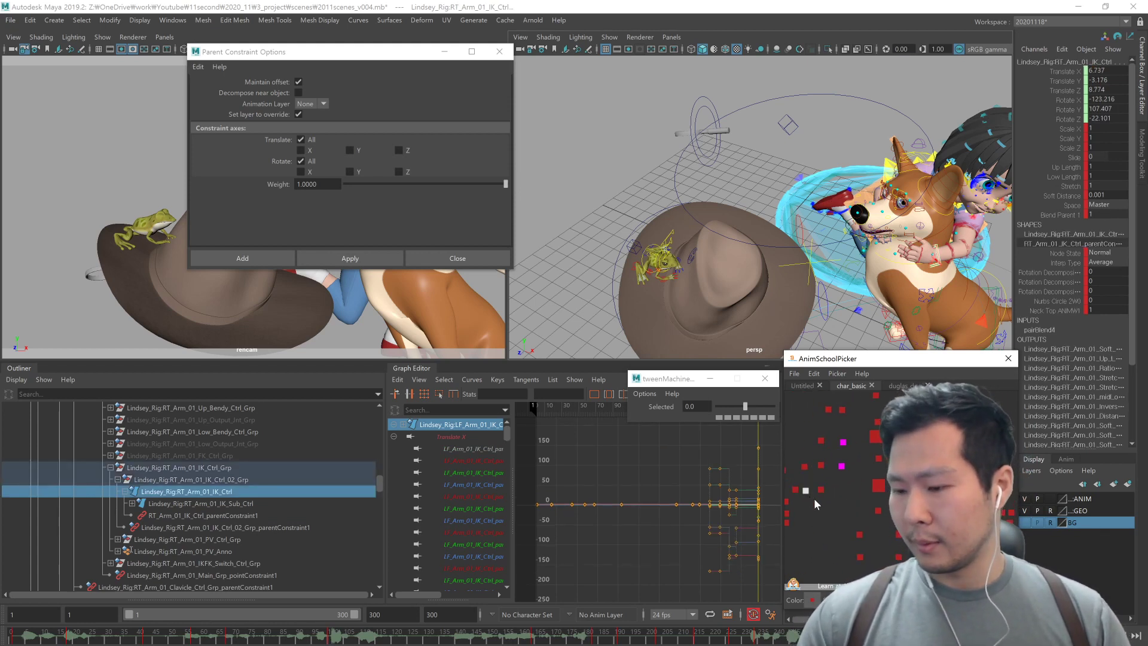
click(1056, 215)
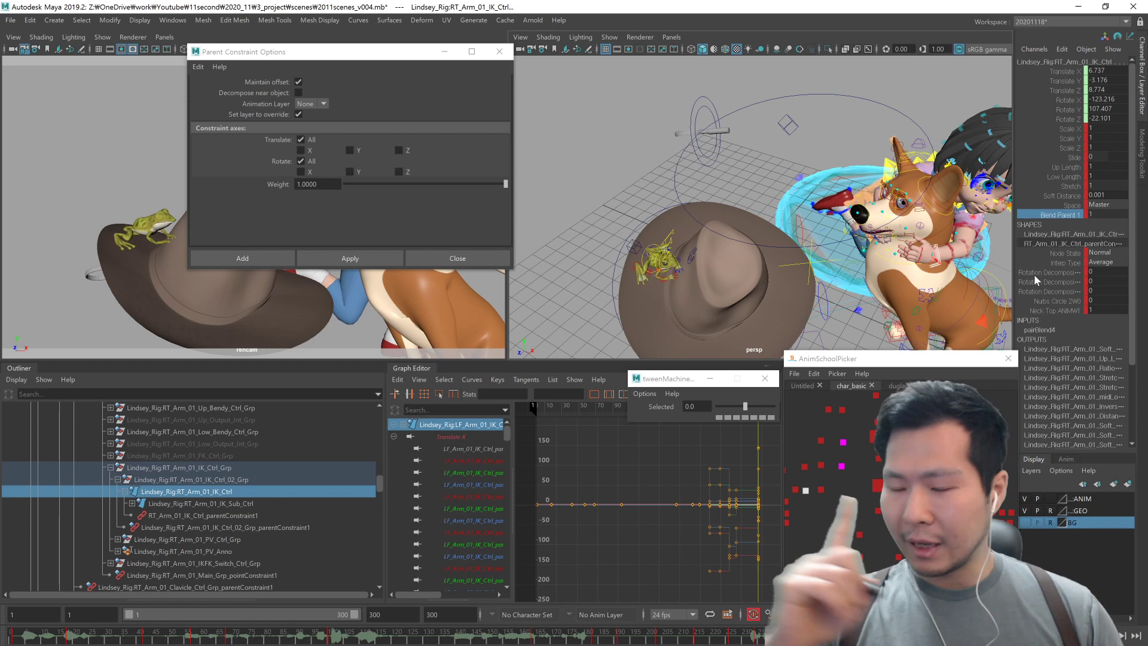
alt+middle_drag(730, 537, 661, 536)
right_click(1068, 214)
click(1080, 332)
click(1069, 206)
right_click(1069, 205)
click(1071, 329)
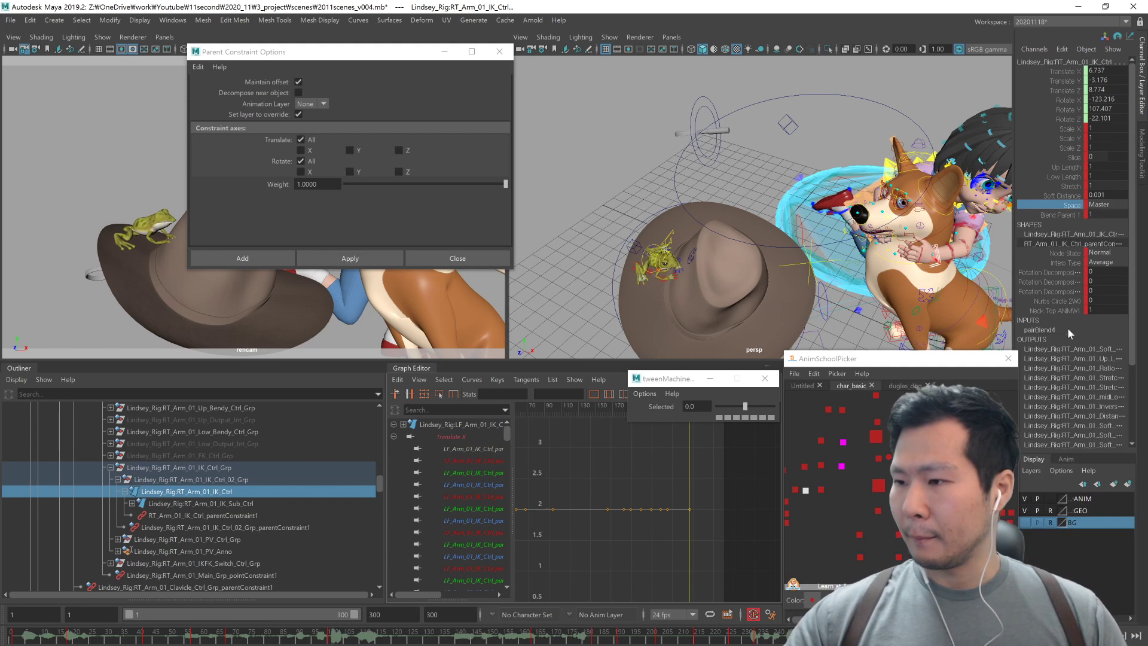
Step: Turn off Sync Graph Editor Display, leaving only Sync Timeline Display enabled for the hand IK controls' selected channel
click(1068, 215)
right_click(1068, 215)
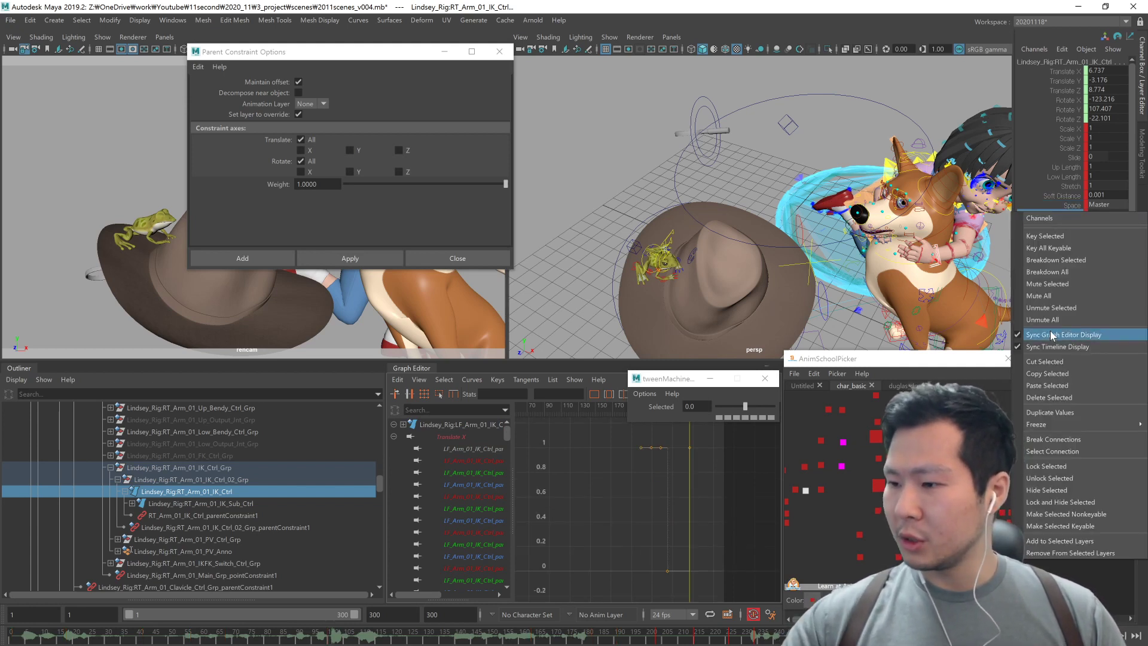
click(1052, 335)
click(1062, 205)
right_click(1062, 206)
click(1062, 342)
click(1064, 215)
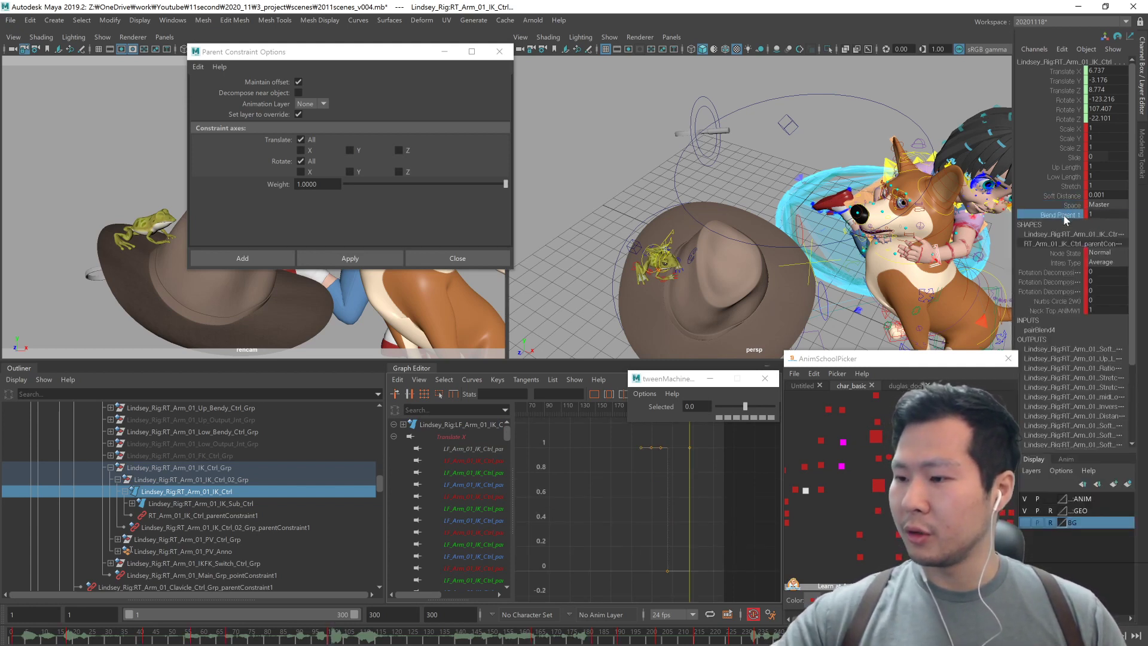
right_click(1065, 215)
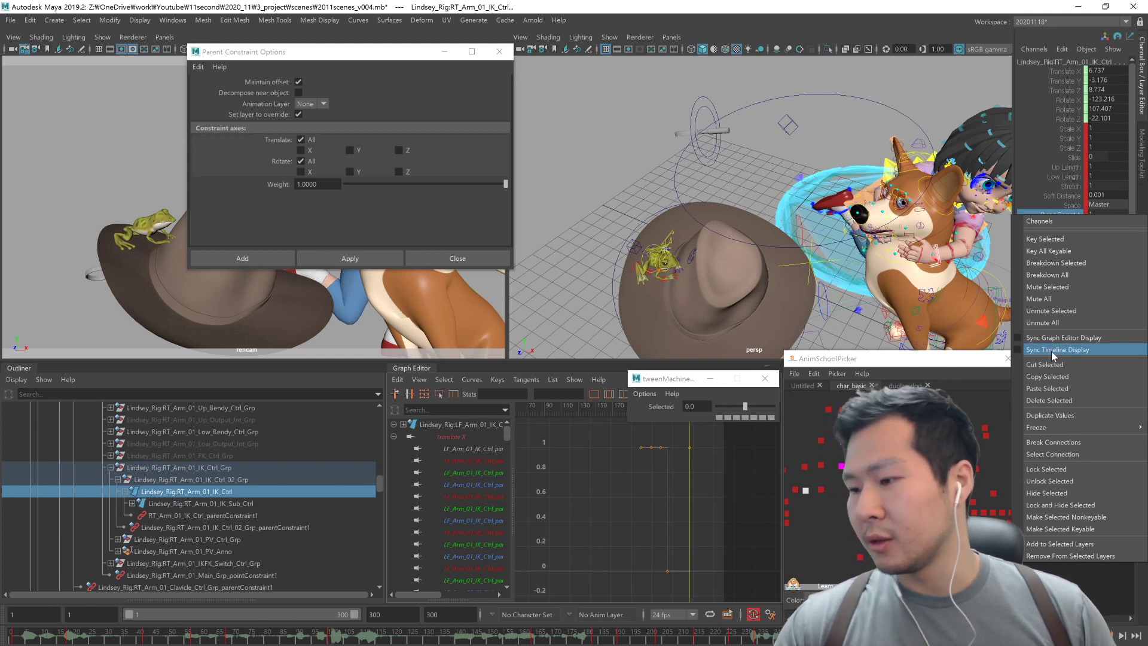
click(1056, 351)
click(1064, 176)
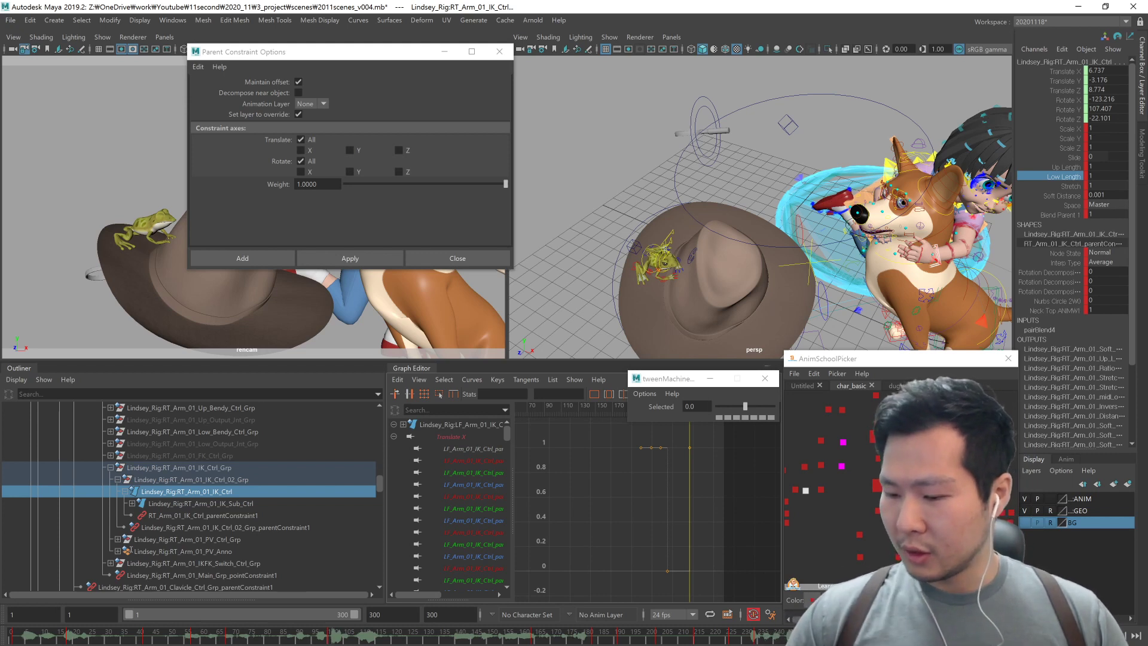
Step: Key both hand IK controls shortly after and shortly before the hug pose, and return to the hug pose
click(857, 635)
key(s)
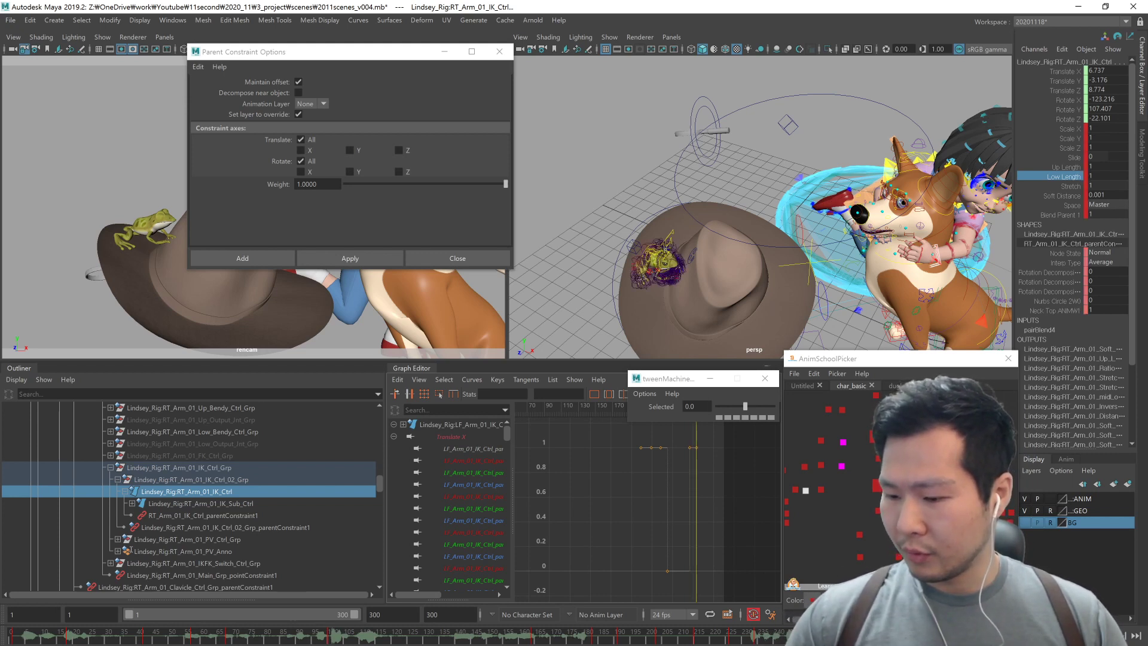
click(812, 635)
key(s)
click(833, 635)
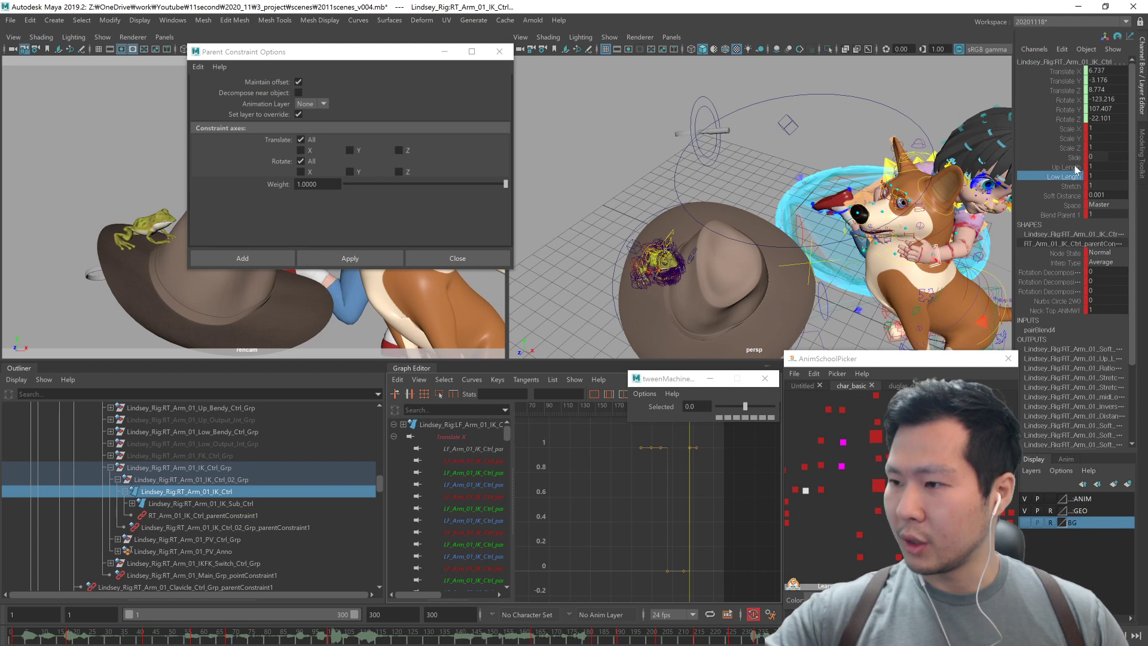
Step: Switch Sync Timeline Display off and back on for the Up Length channel
click(1073, 166)
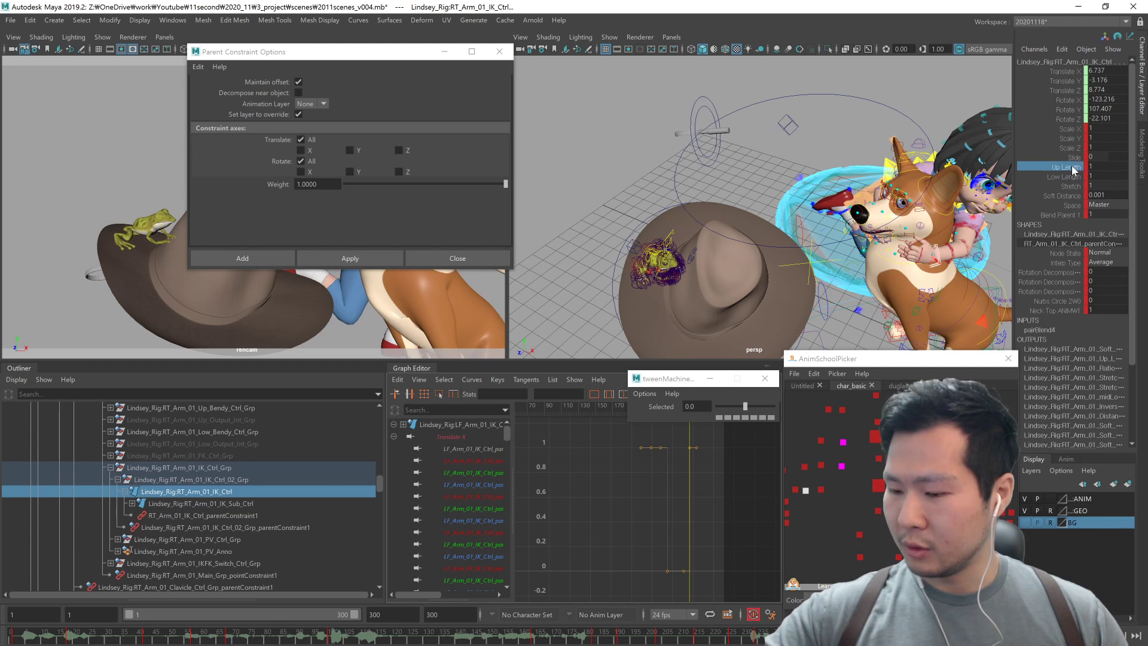
right_click(1071, 181)
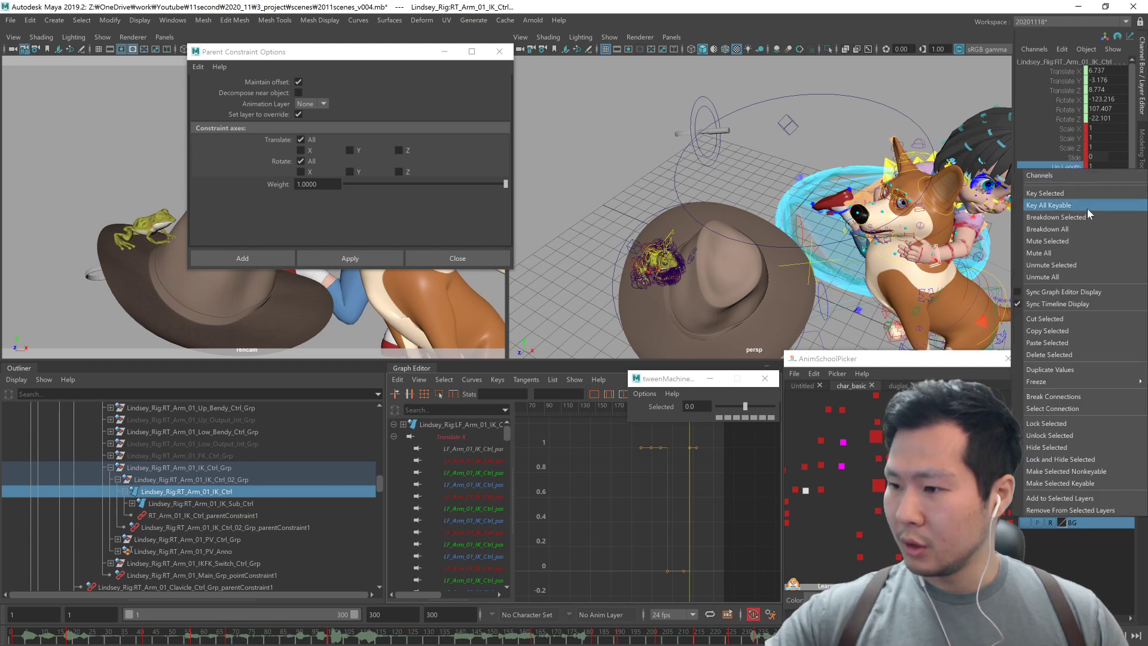
click(1068, 307)
right_click(1069, 169)
click(1078, 302)
click(1068, 147)
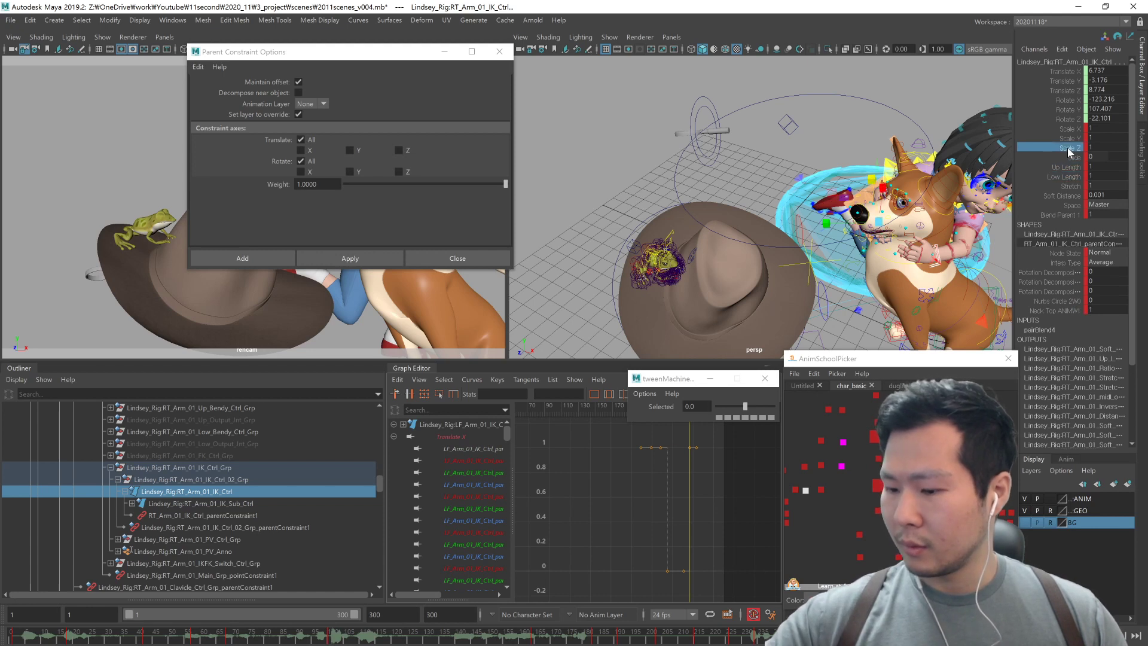
Step: Compare the timeline keys of the Stretch, Low Length and Up Length channels at the hug pose and the previous key
click(1062, 177)
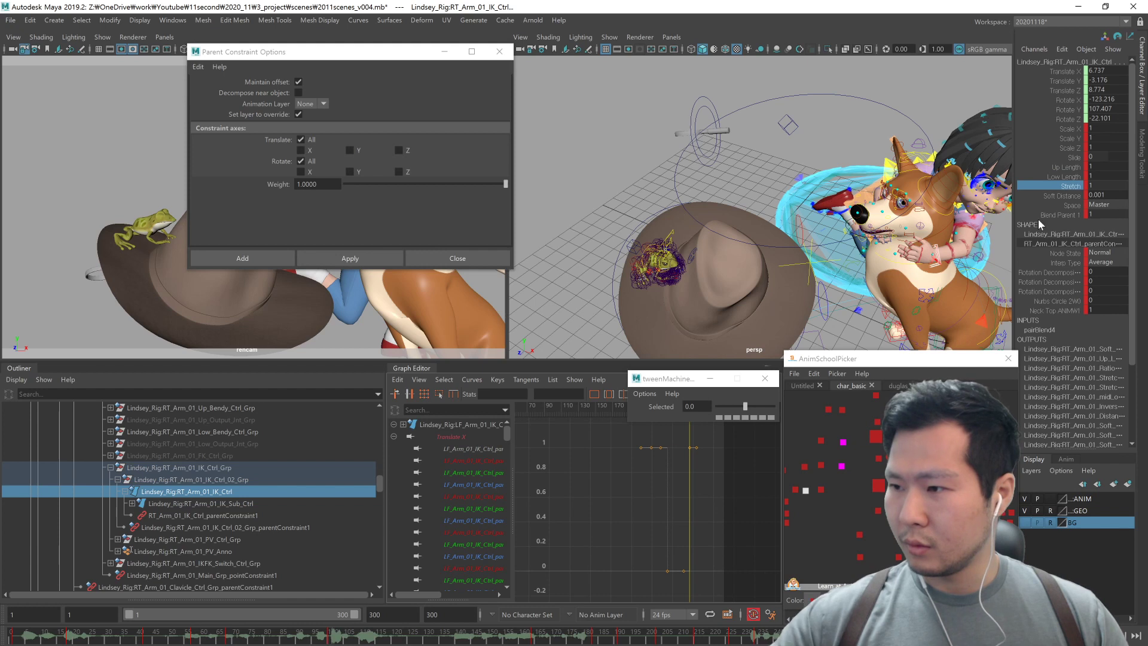
click(1070, 177)
click(1072, 168)
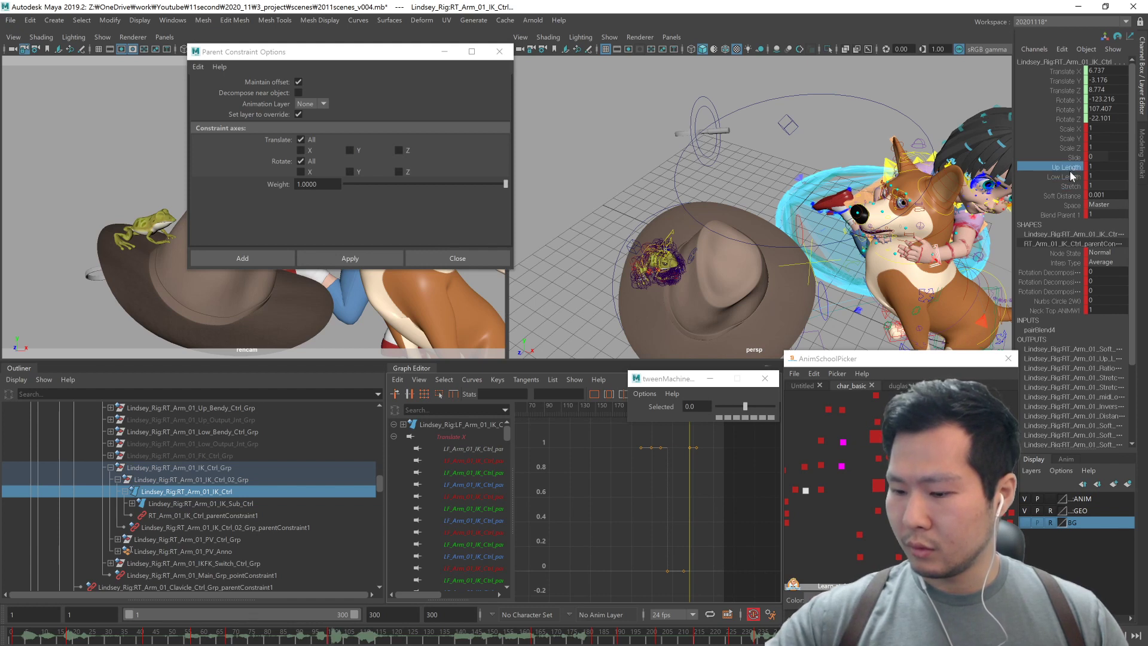
key(comma)
click(1070, 178)
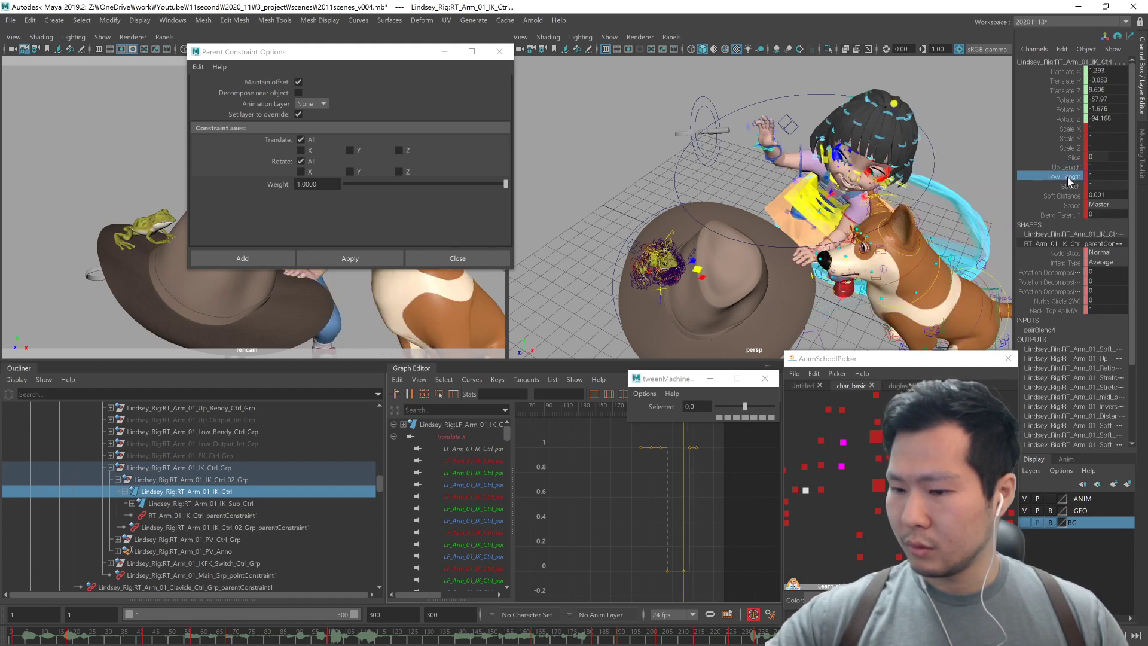
click(1078, 168)
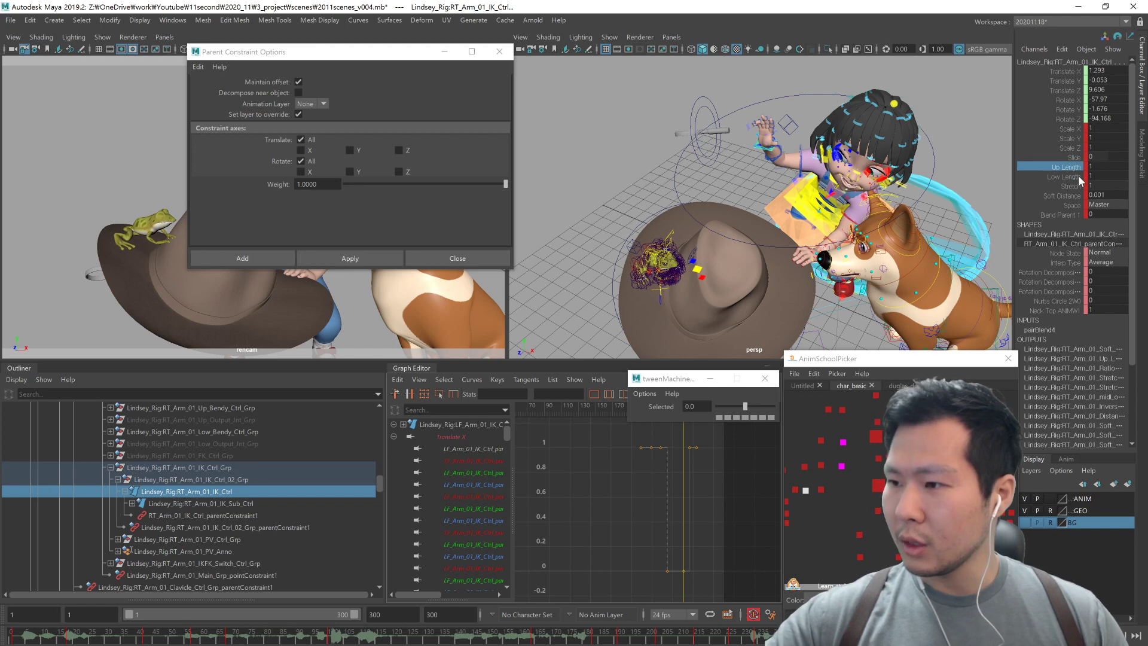
Step: Try deleting the hand IK controls' key just before the hug pose, and undo it
click(687, 571)
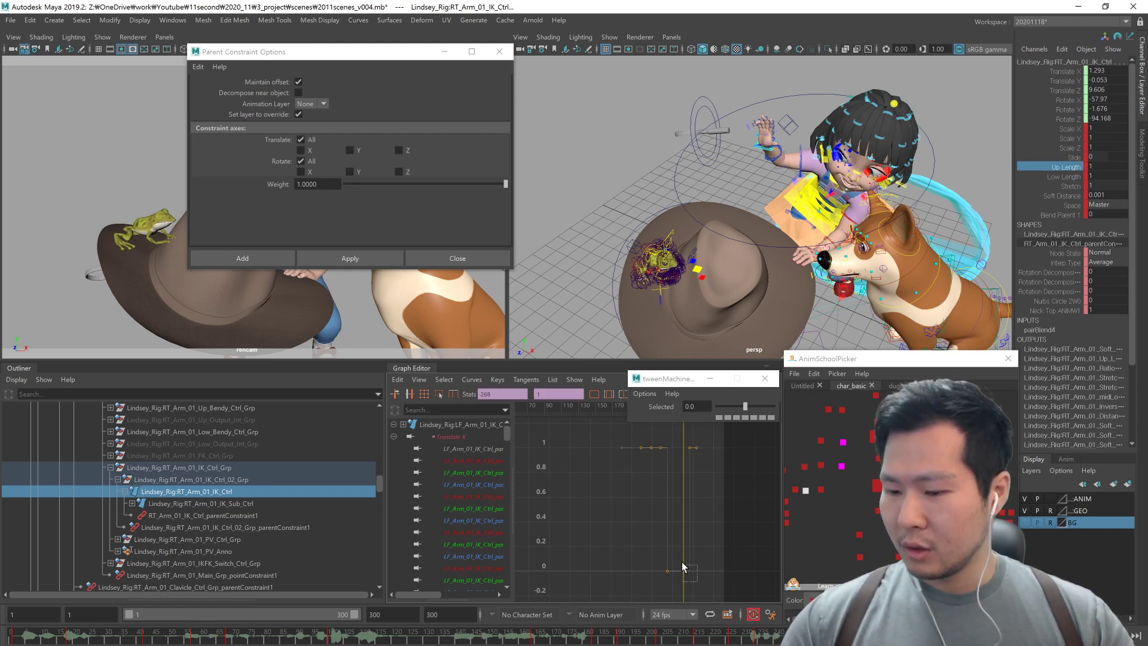
click(685, 550)
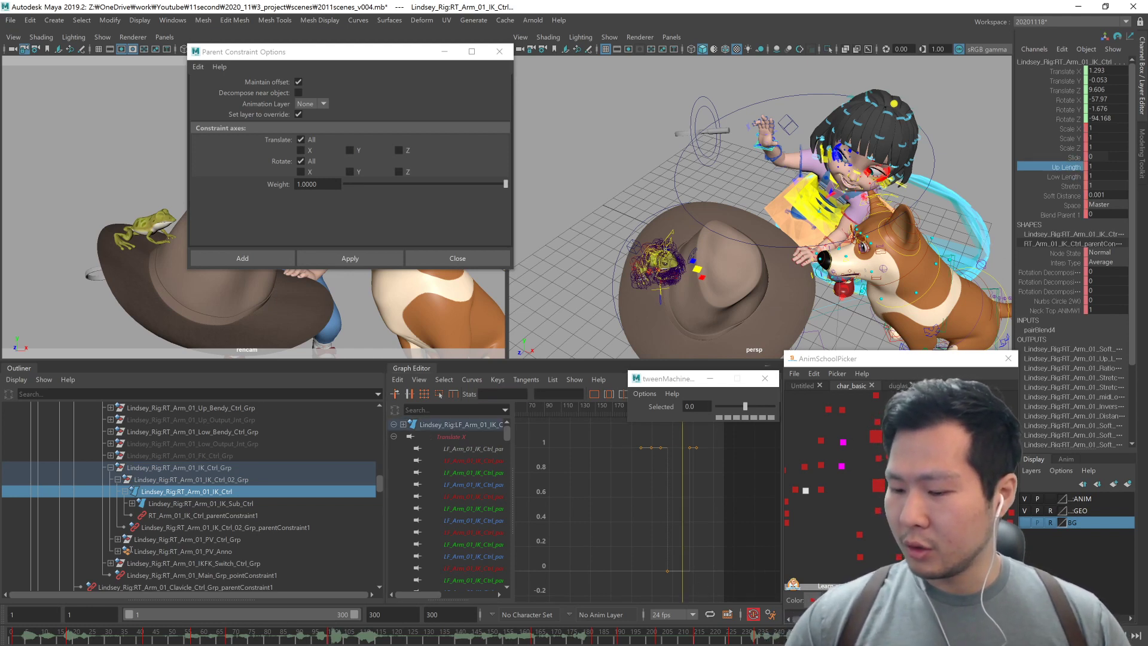
click(1069, 185)
key(ctrl+z)
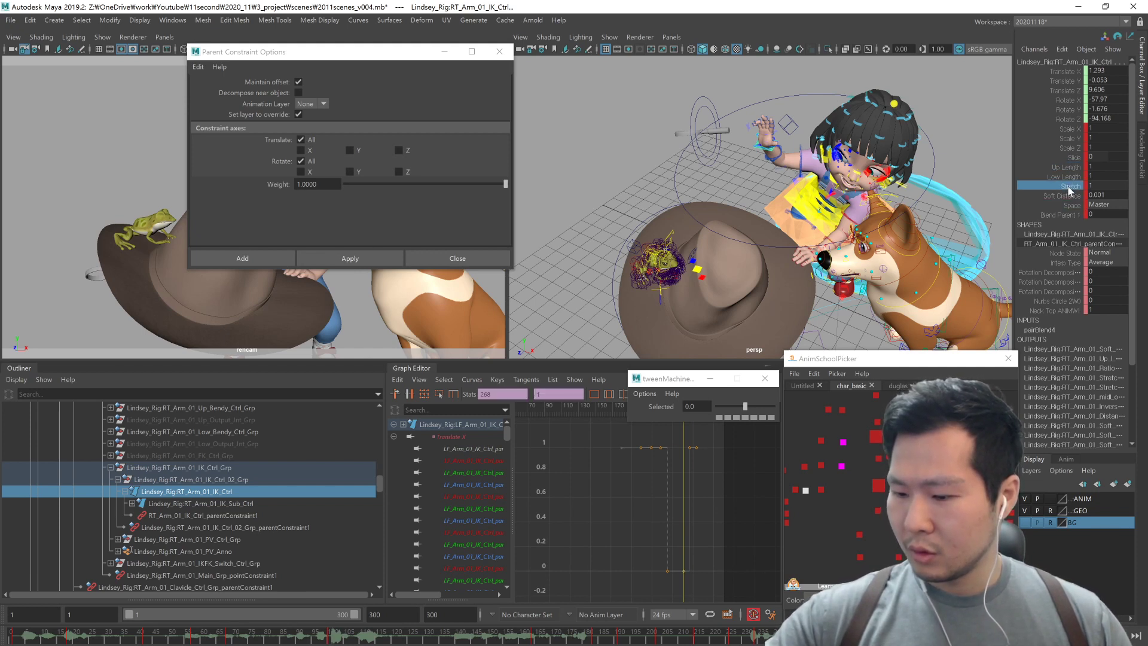
Step: Cut the Up Length channel's keys on the hand IK controls and compare its timeline keys with those of Low Length
click(1076, 177)
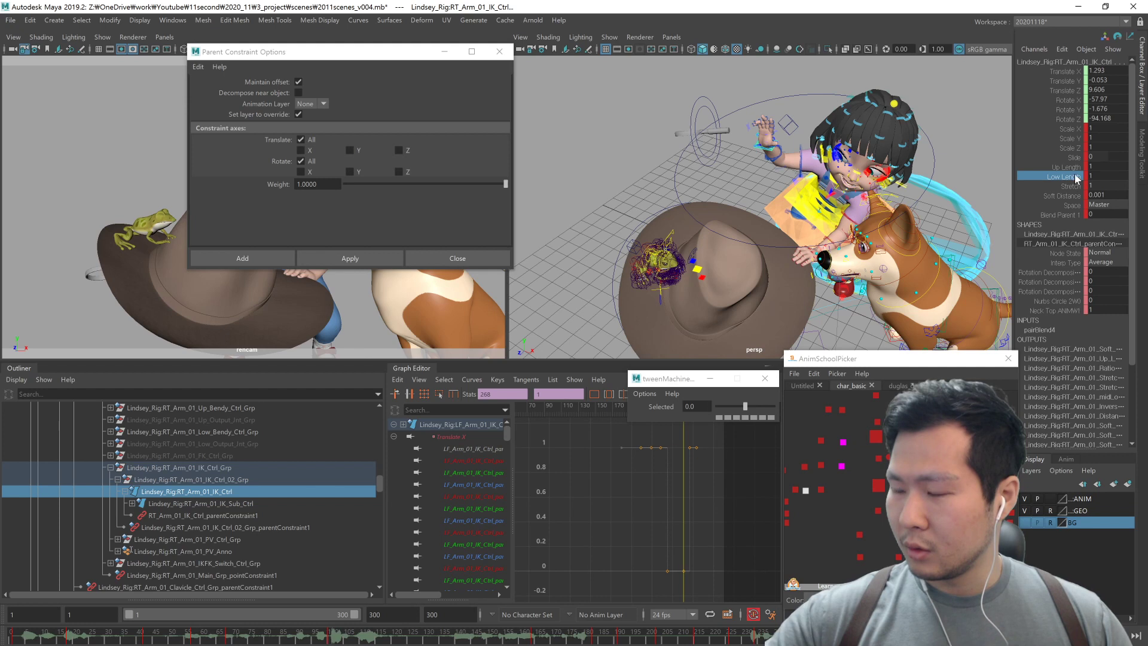
click(1073, 167)
right_click(1070, 167)
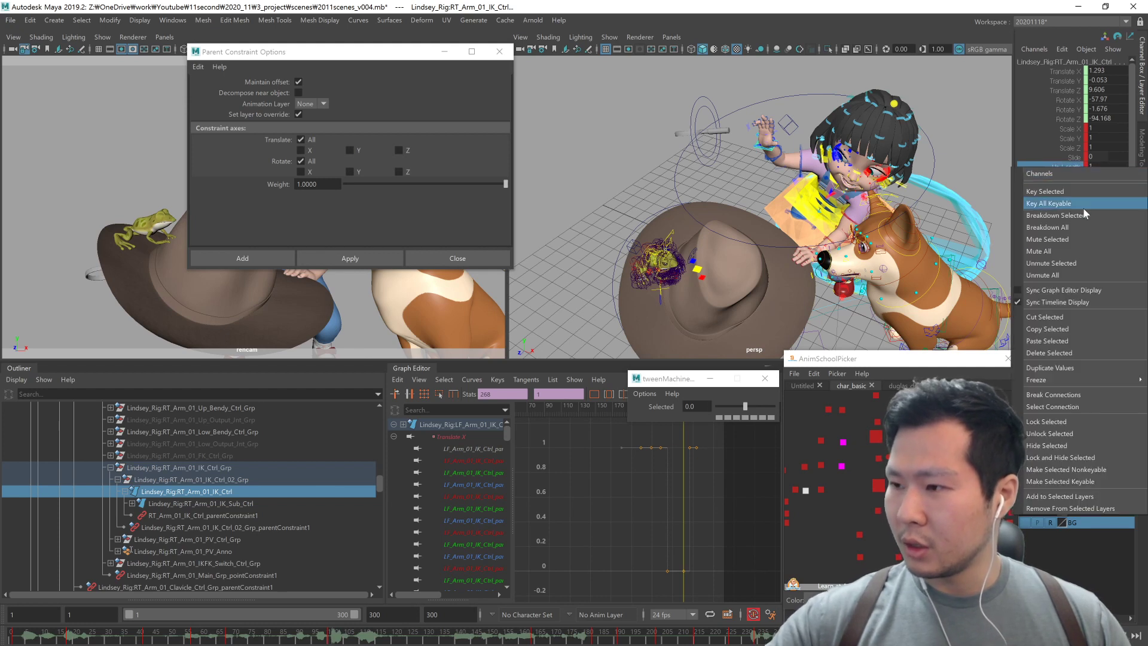
click(1062, 314)
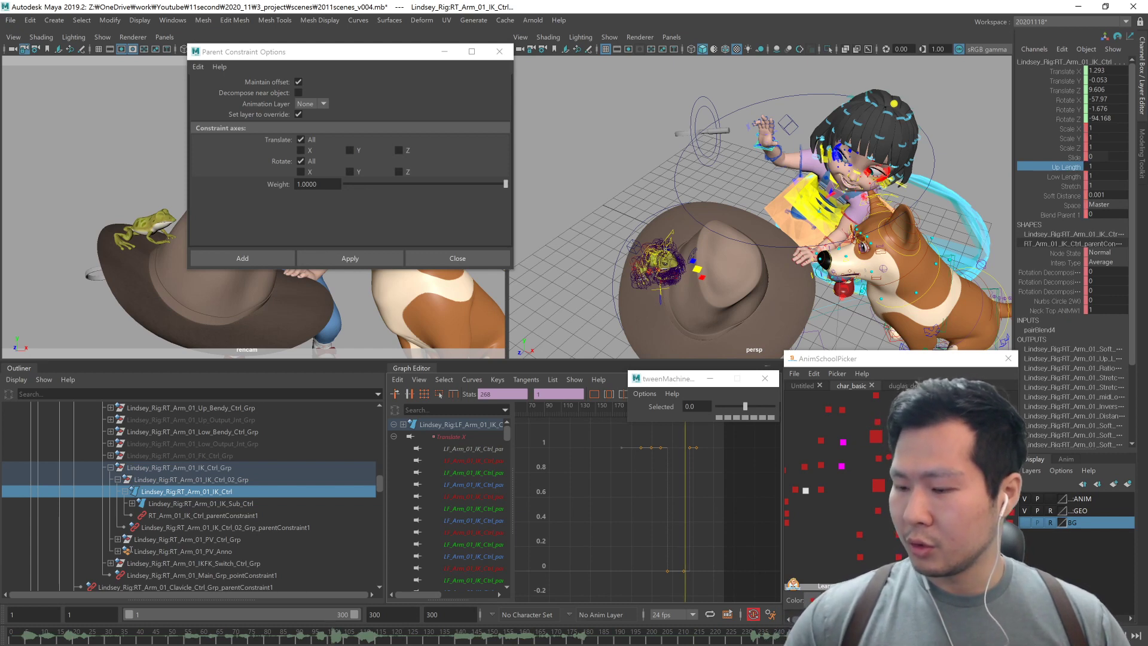
click(1075, 177)
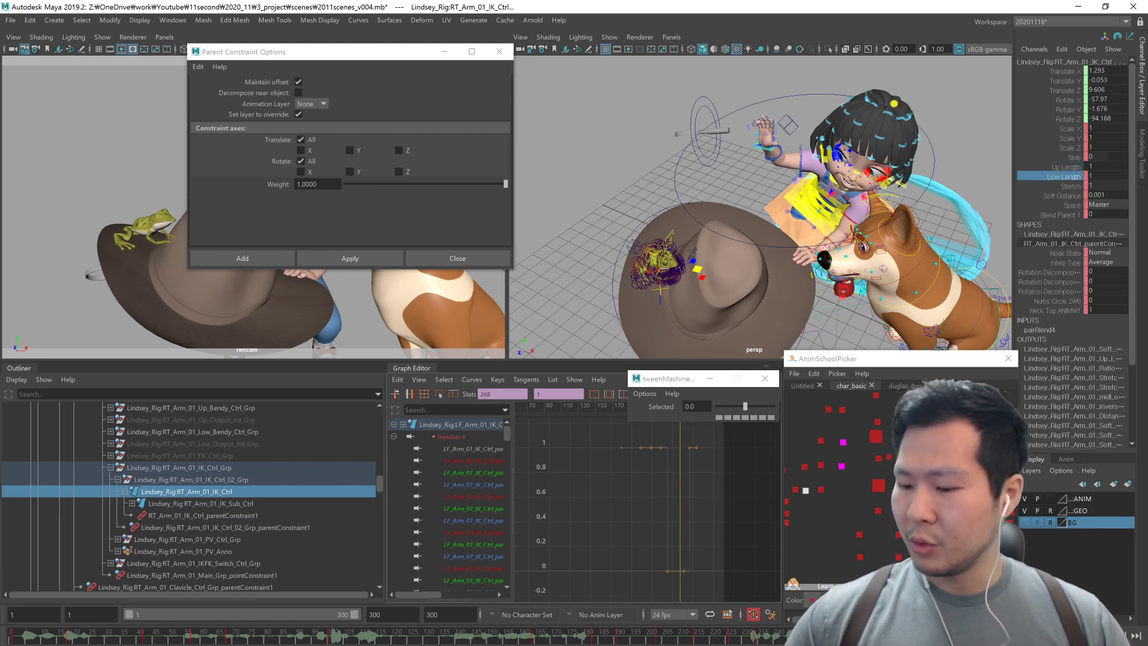
click(1078, 168)
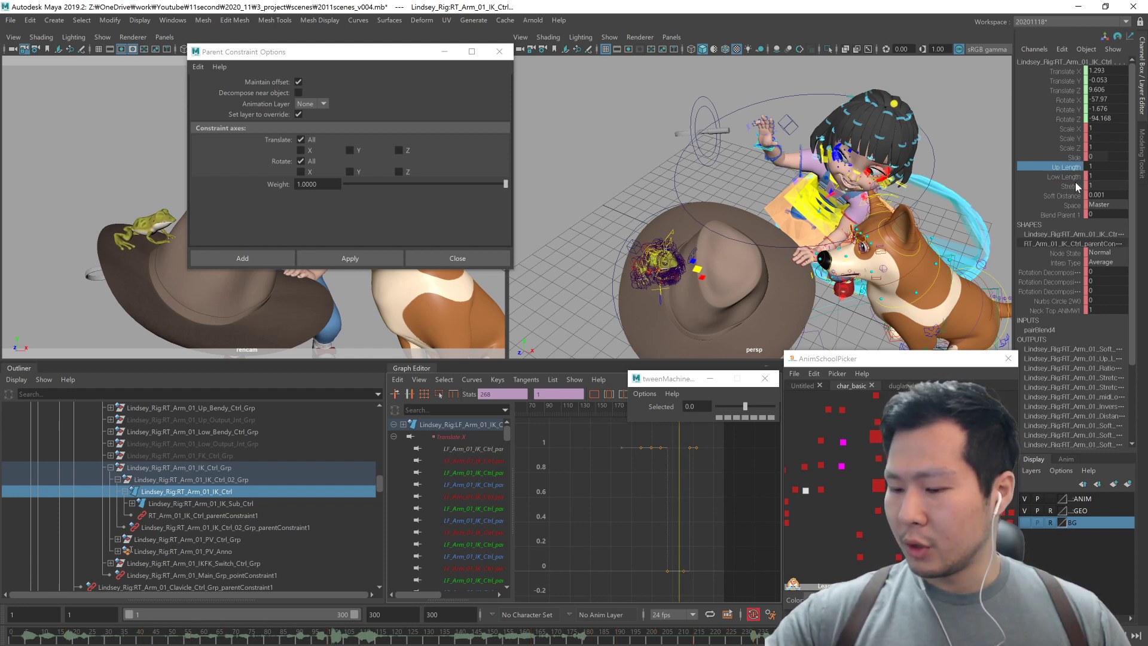
Step: Key both hand IK controls around frame 229 and move the current time forward toward the hug pose
click(741, 641)
key(s)
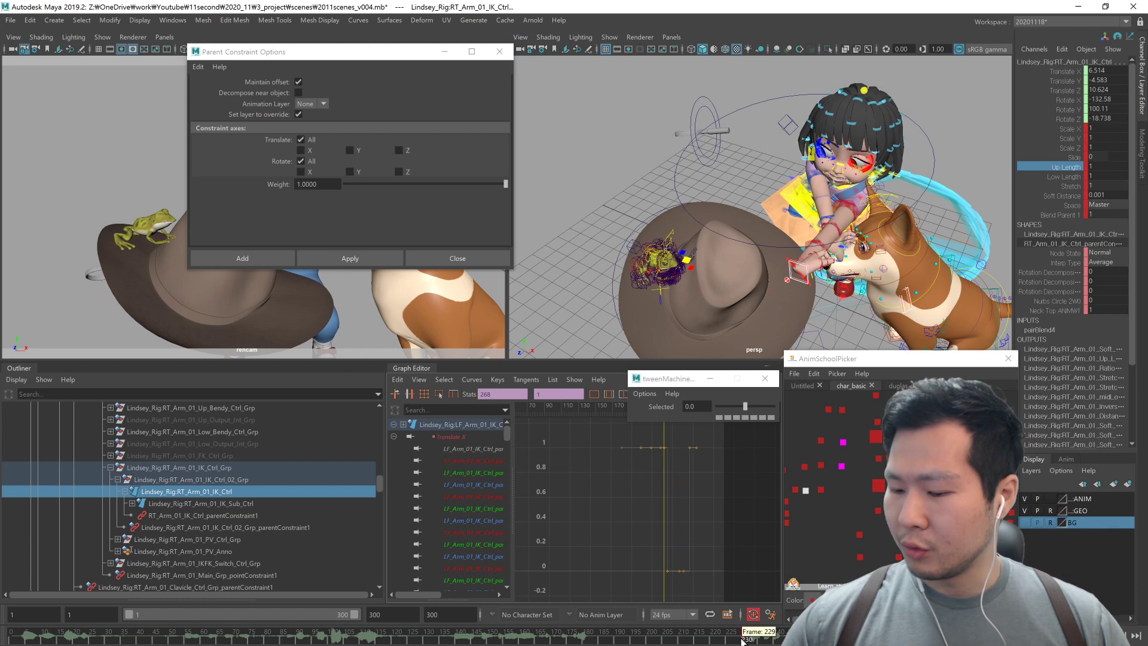
click(798, 637)
Step: Turn on Sync Graph Editor Display for the hand IK controls' selected channel
click(1072, 178)
click(1073, 169)
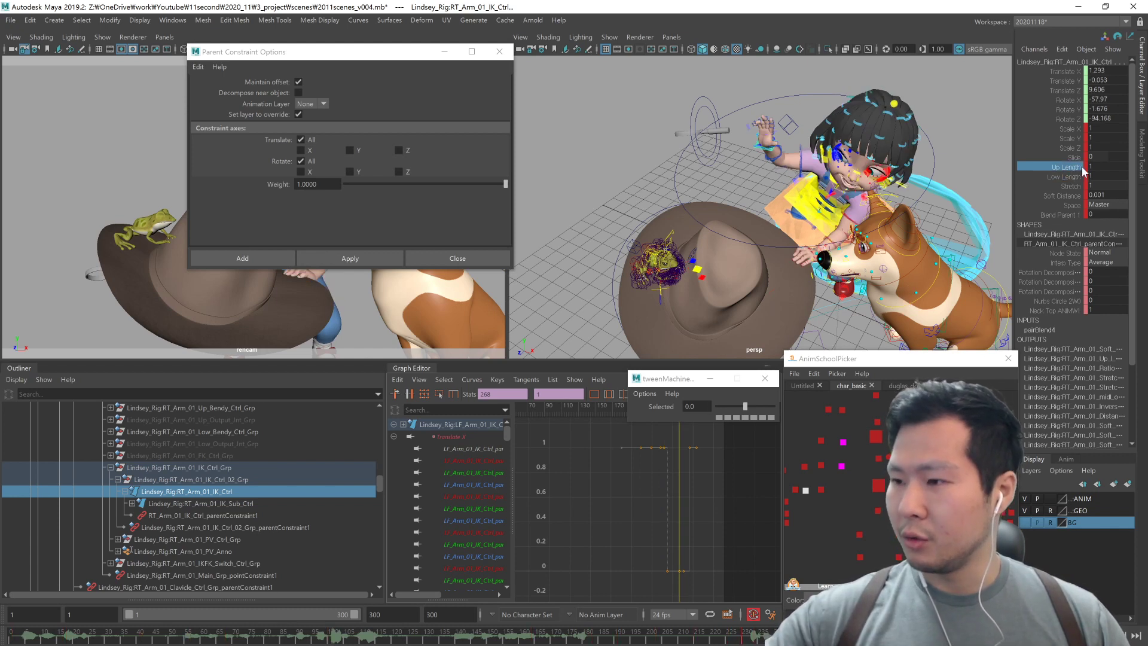
right_click(1075, 172)
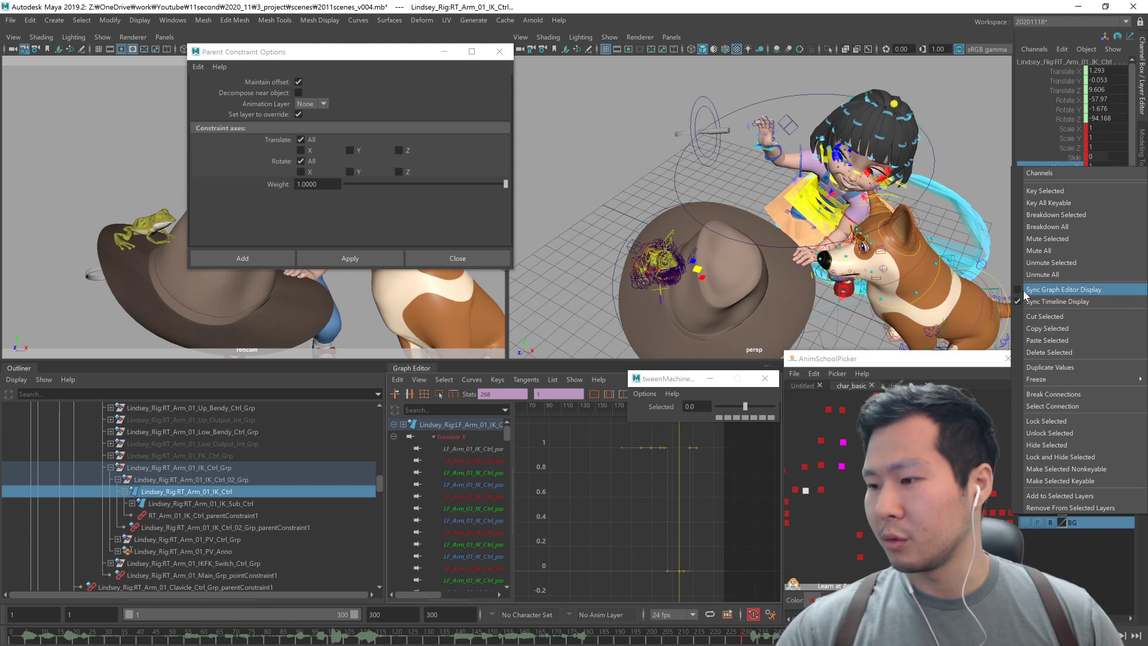
click(1081, 291)
click(1081, 292)
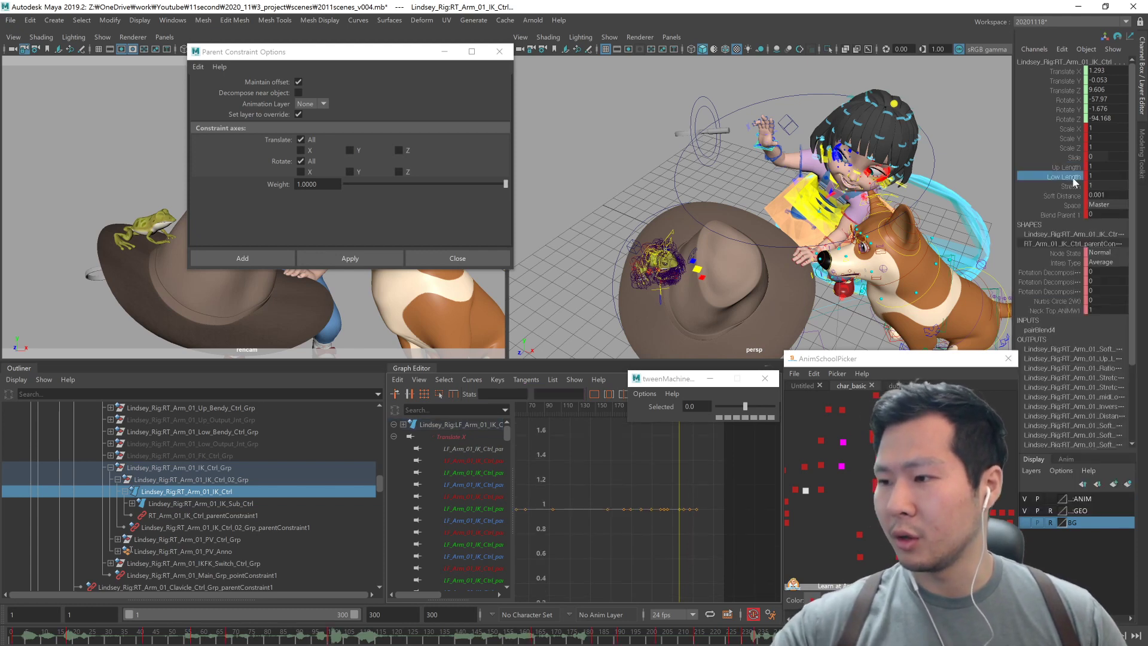
Step: Examine the hand IK controls' scale, rotate and translate curves one channel at a time
click(1074, 147)
click(1076, 128)
click(1077, 119)
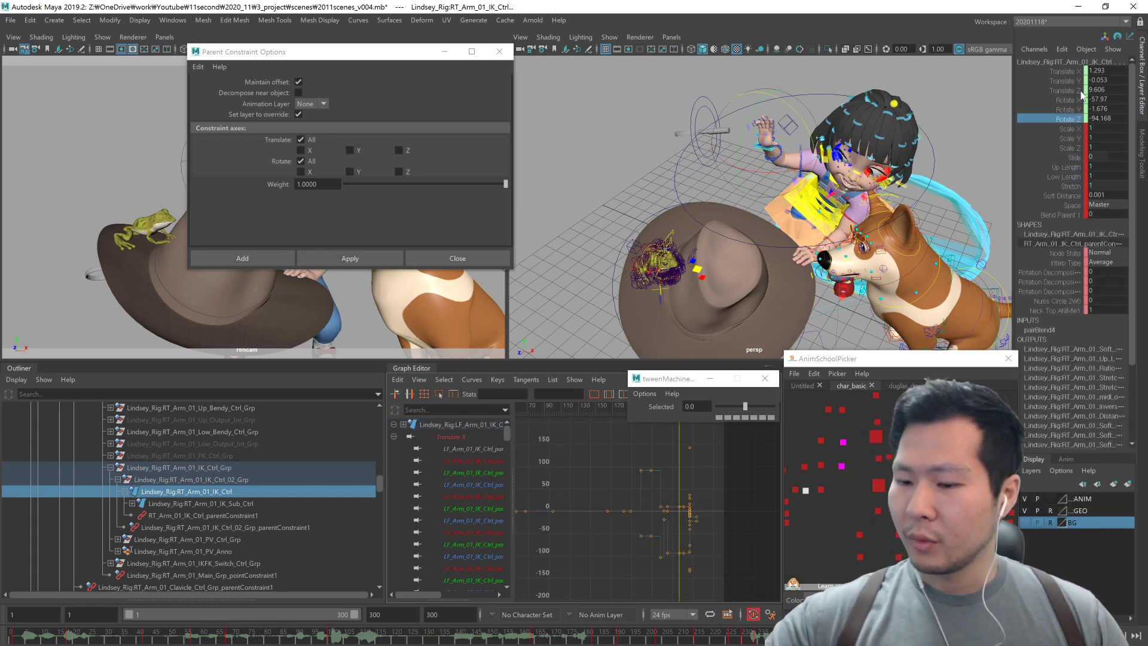
click(1080, 91)
click(1067, 112)
click(1064, 128)
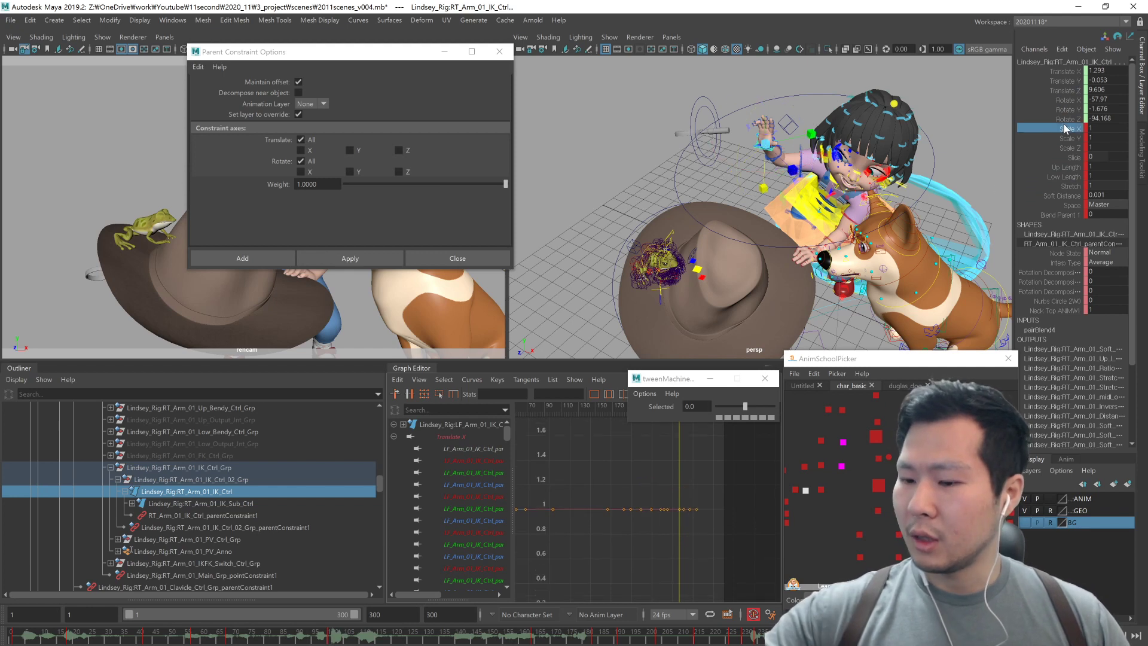
click(1074, 100)
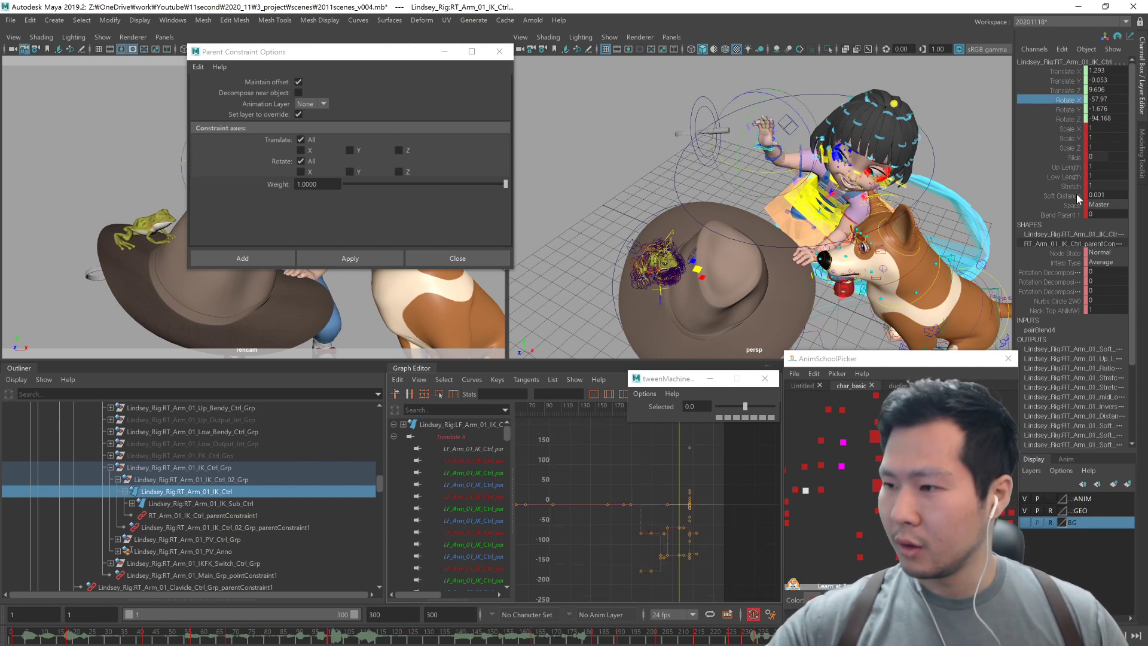
Step: Compare the Up Length and Low Length curves of both hand IK controls and advance to the hug pose key
click(1067, 167)
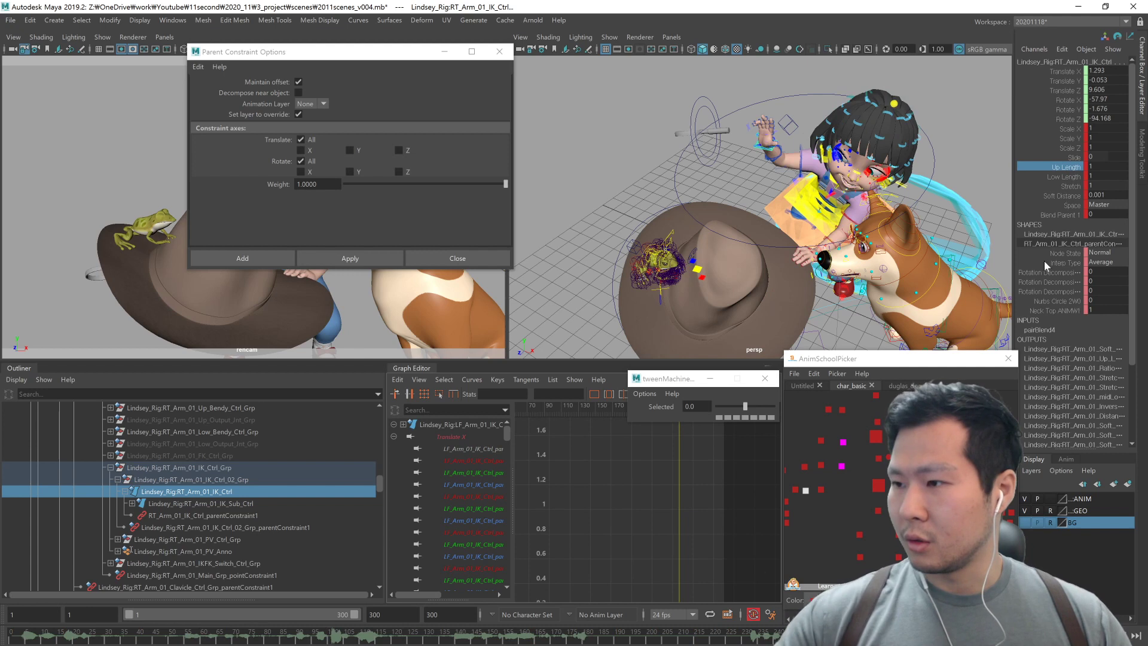
drag(1070, 158, 1073, 176)
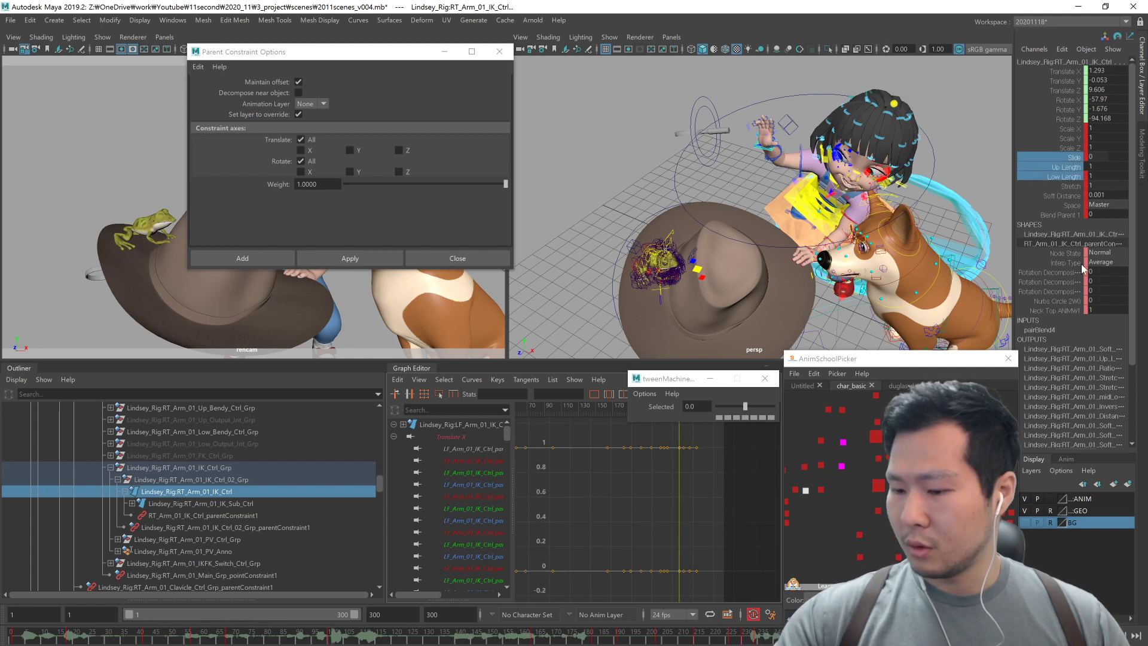
click(1074, 176)
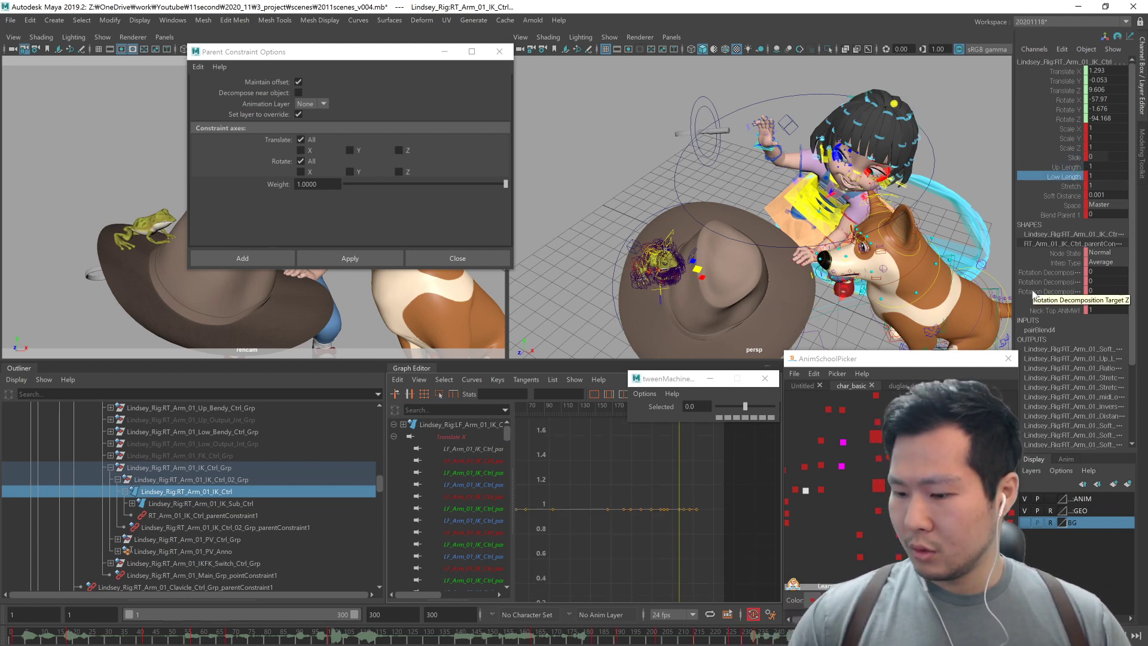
key(period)
key(period)
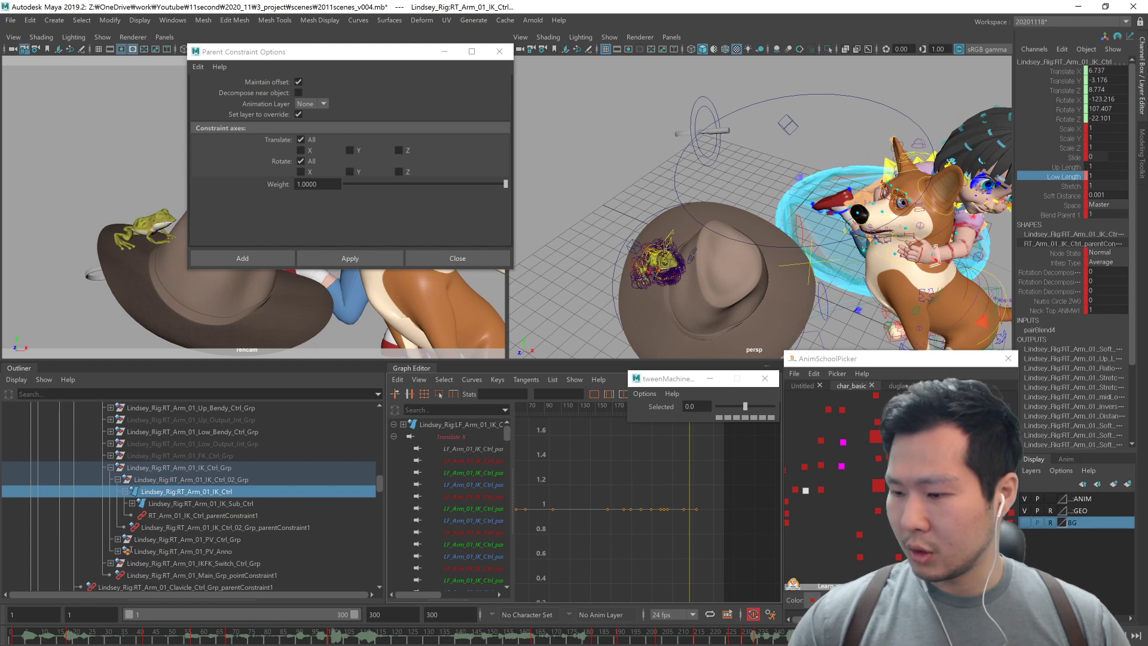
Step: Select the left hand's IK control and compare its pose at the hug key with the preceding key
click(952, 489)
key(Up)
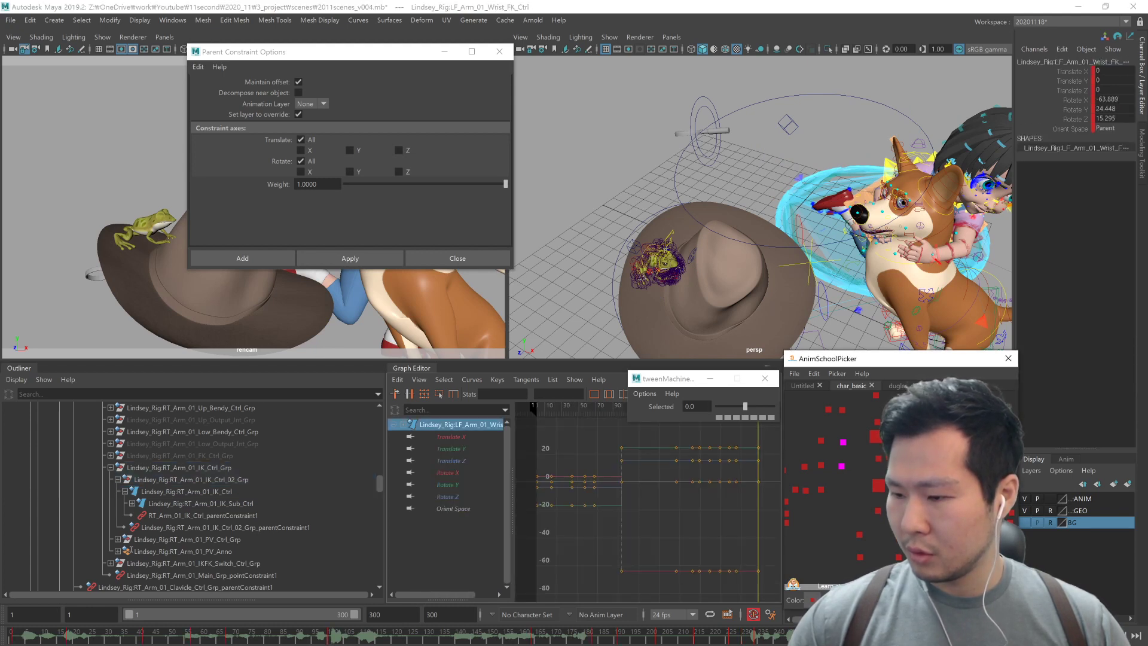
key(comma)
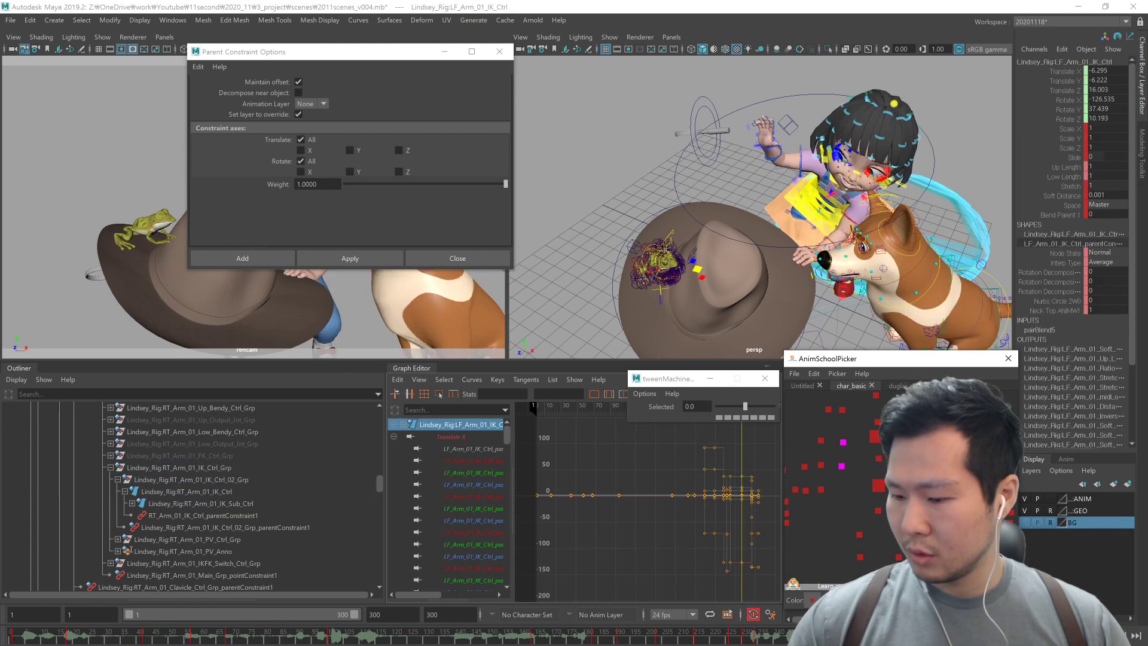
key(period)
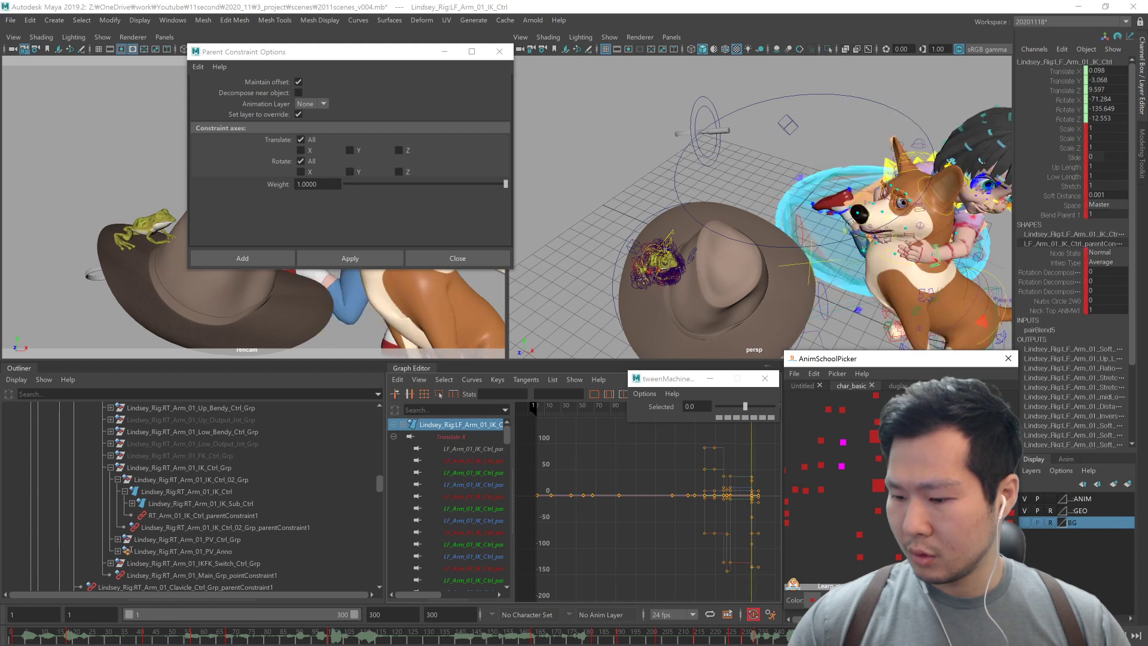
Step: Undo the recent selections until the hand parent constraints are selected again
click(879, 458)
drag(890, 449, 870, 515)
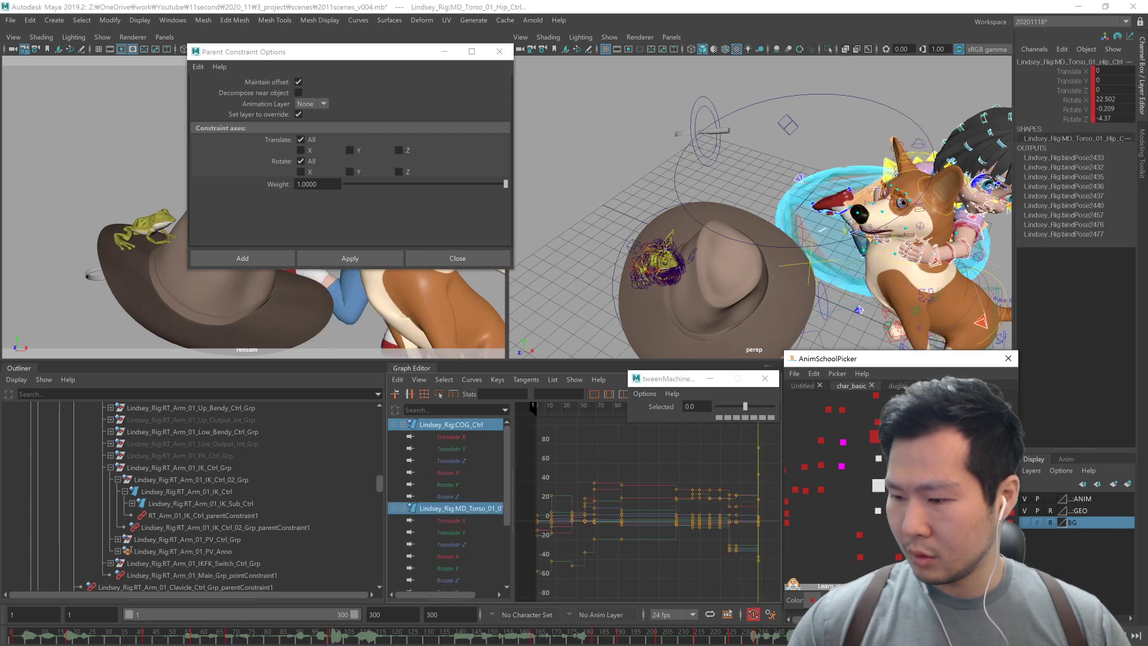
key(ctrl+z)
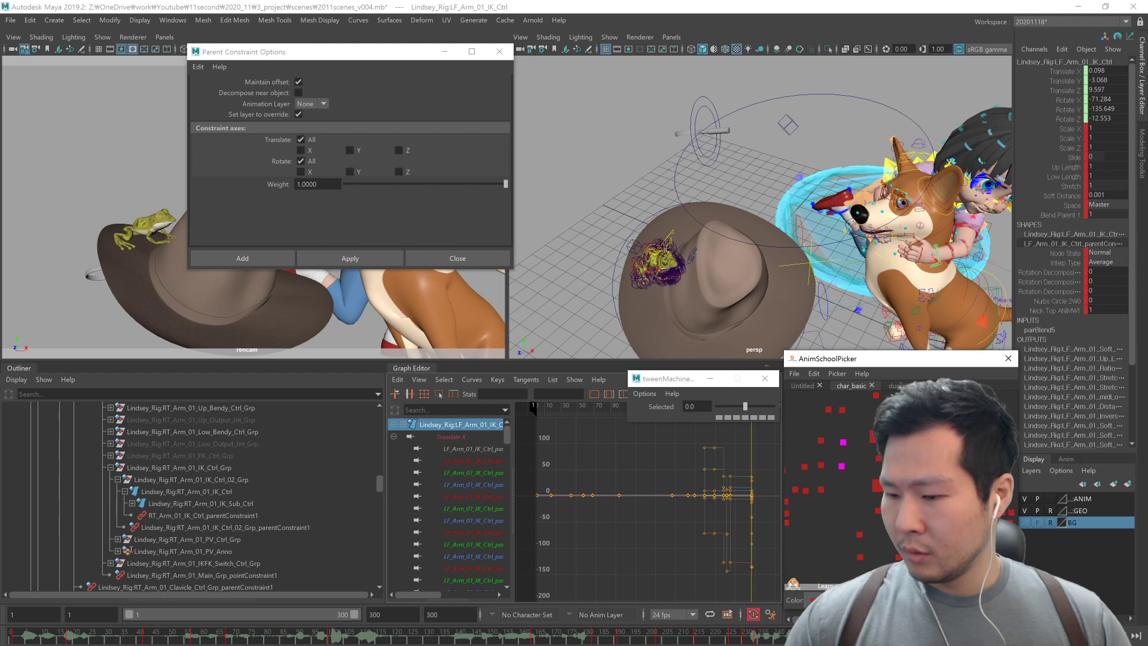
key(ctrl+z)
key(ctrl+z)
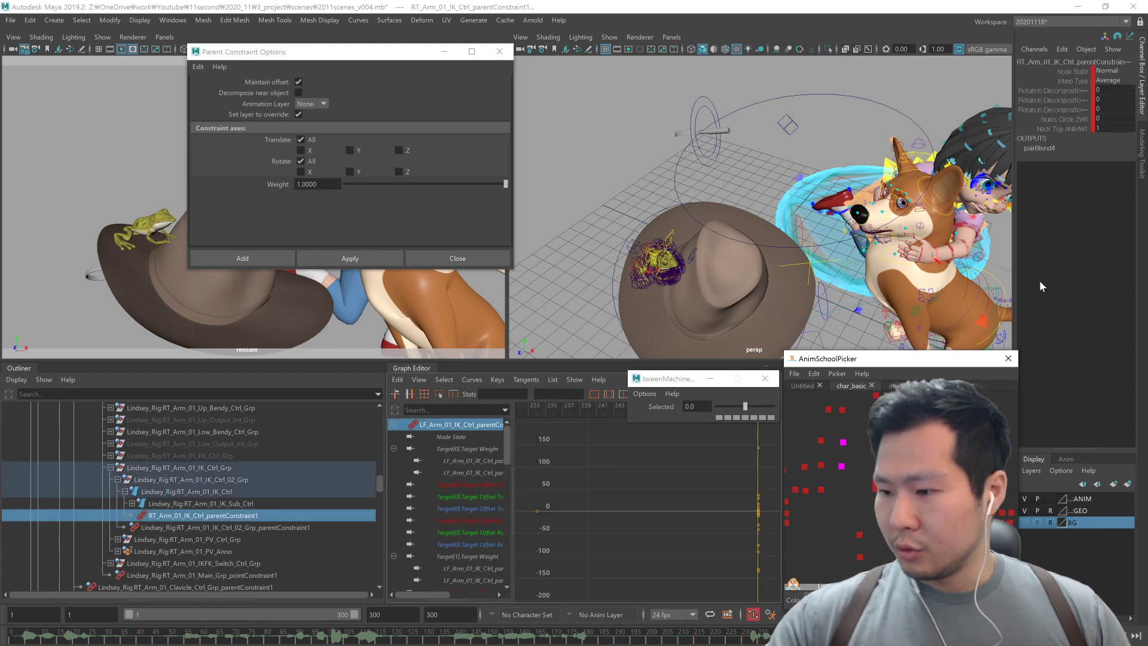
Step: Check the keyed channels at the hug pose for both hand IK controls and for the left one alone
click(814, 491)
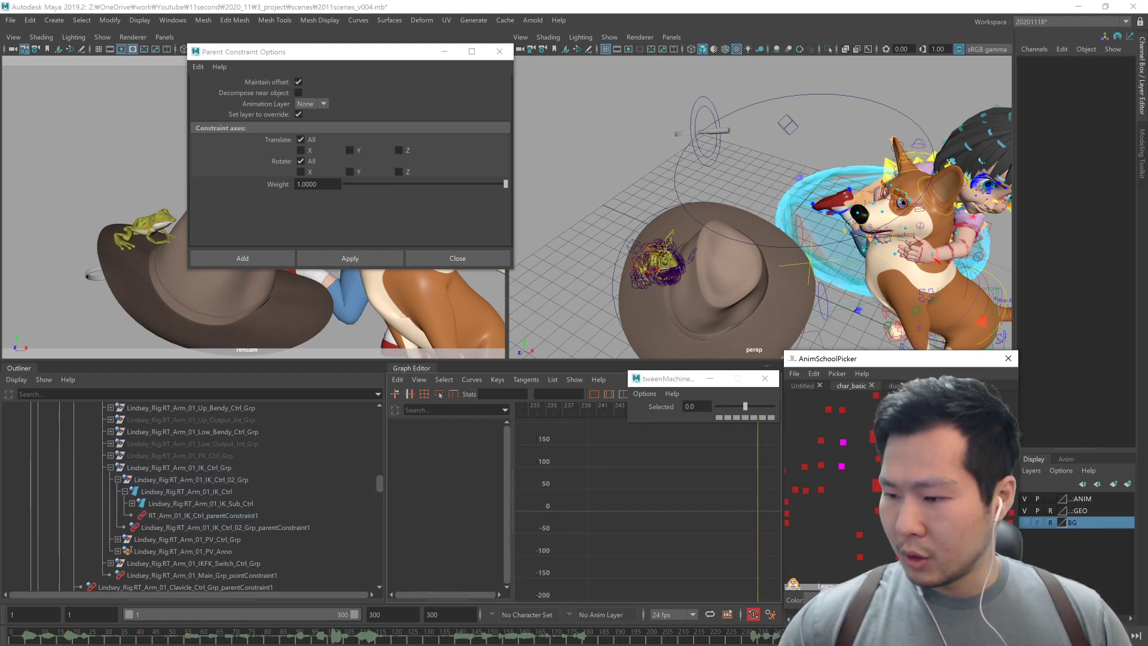
click(806, 491)
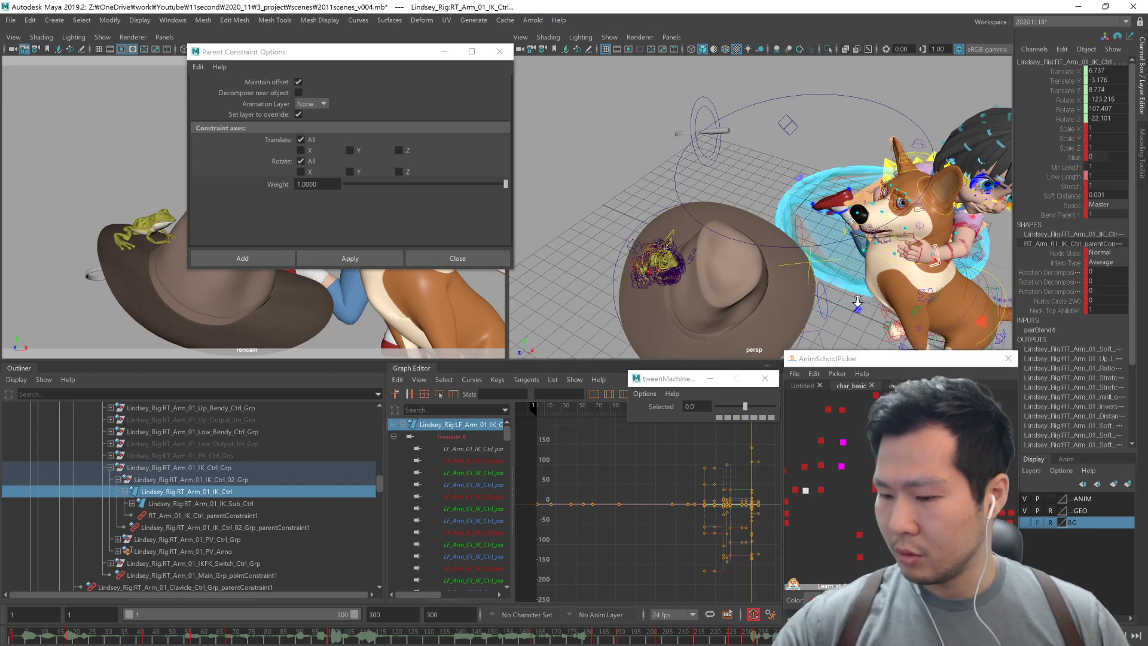
alt+drag(855, 302, 865, 304)
key(period)
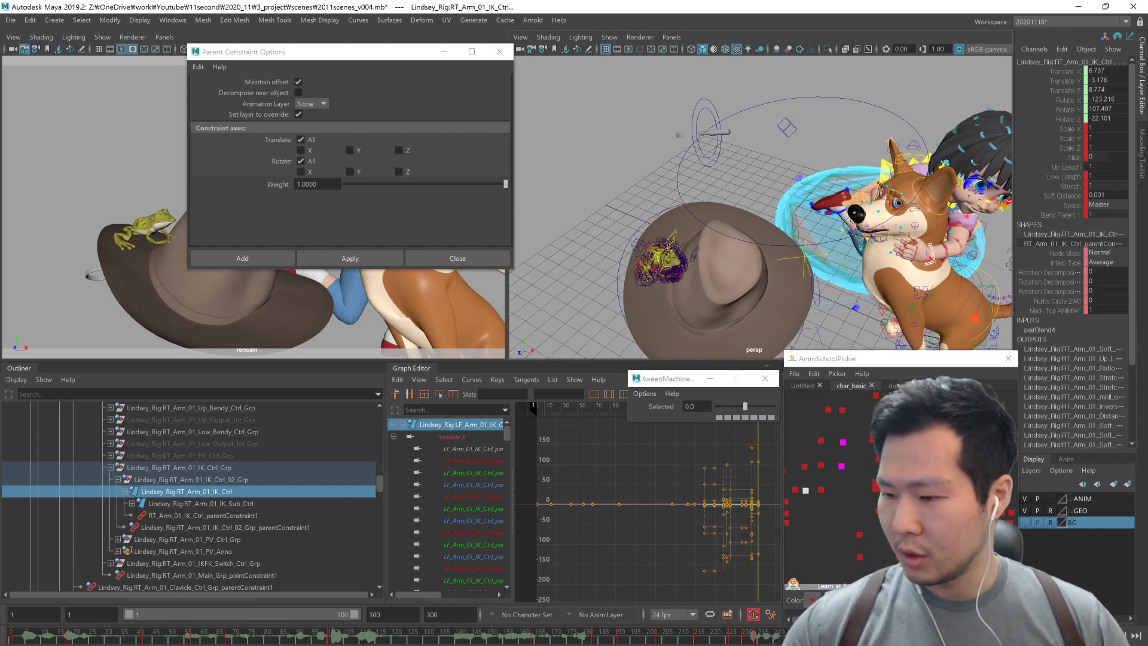
click(977, 490)
click(821, 491)
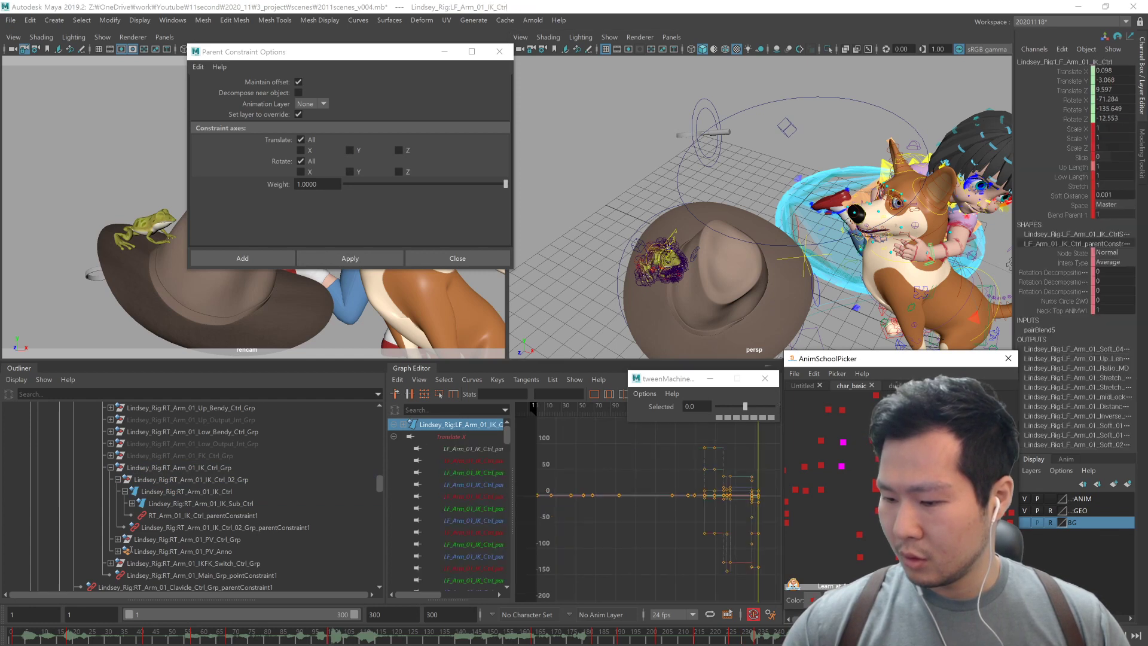
Step: Select both hand IK controls together and step back and forth through their keys around the hug pose
shift+click(806, 490)
key(comma)
key(comma)
key(comma)
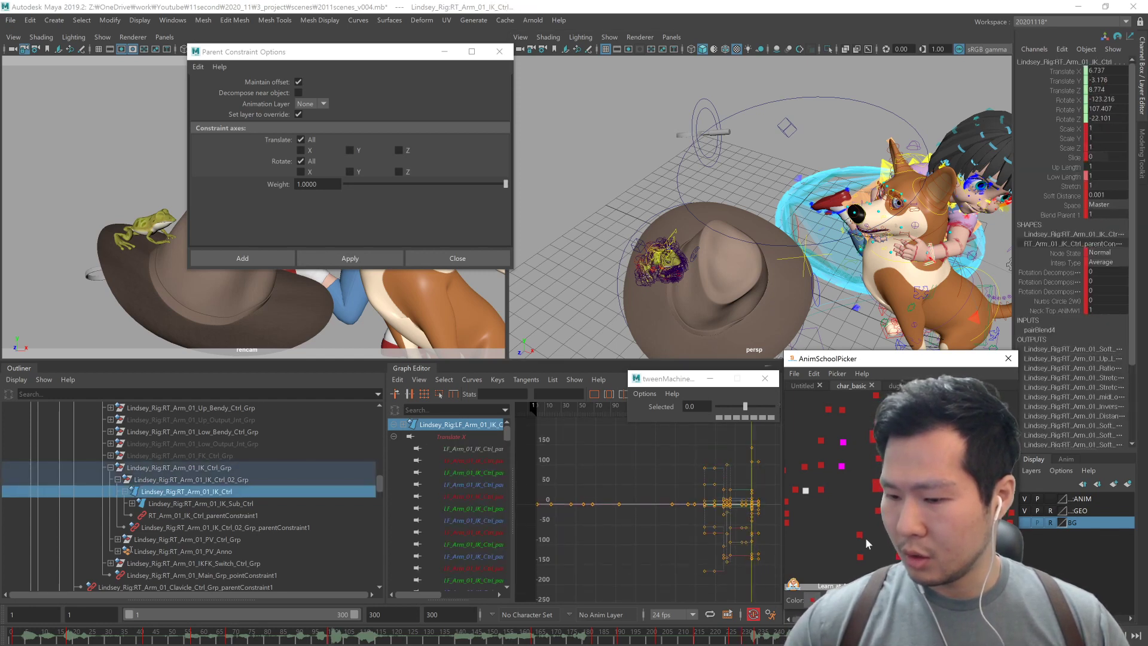
key(period)
key(comma)
key(period)
key(period)
key(period)
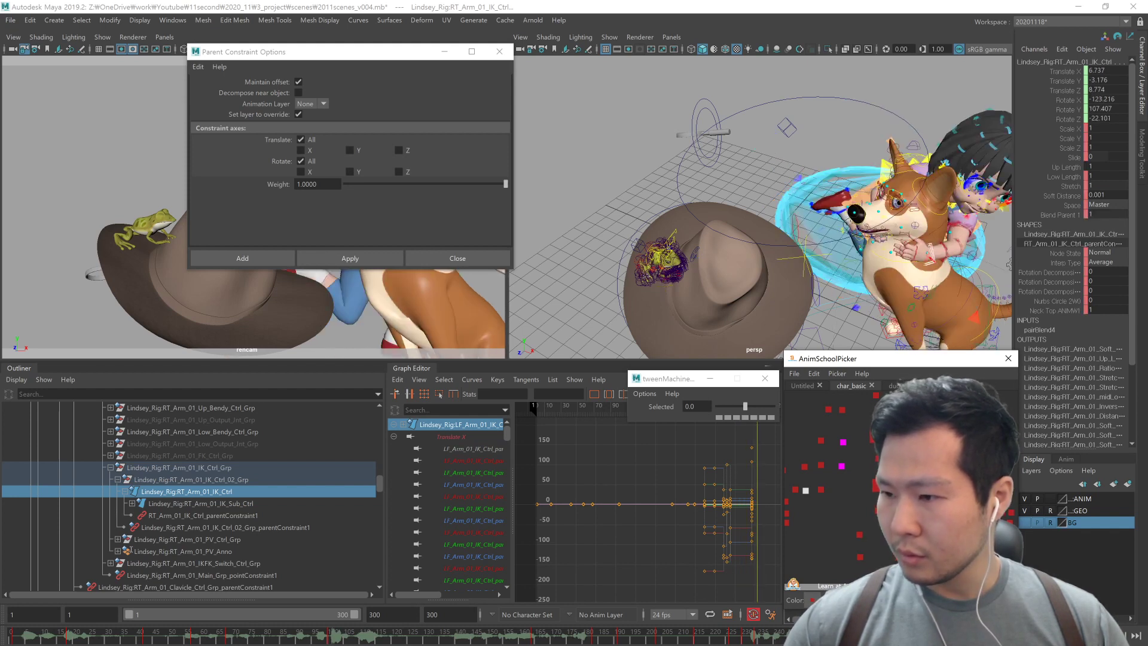
Step: Undo the recent key and selection changes on the hand IK controls
key(ctrl+z)
key(ctrl+z)
key(ctrl+z)
key(ctrl+z)
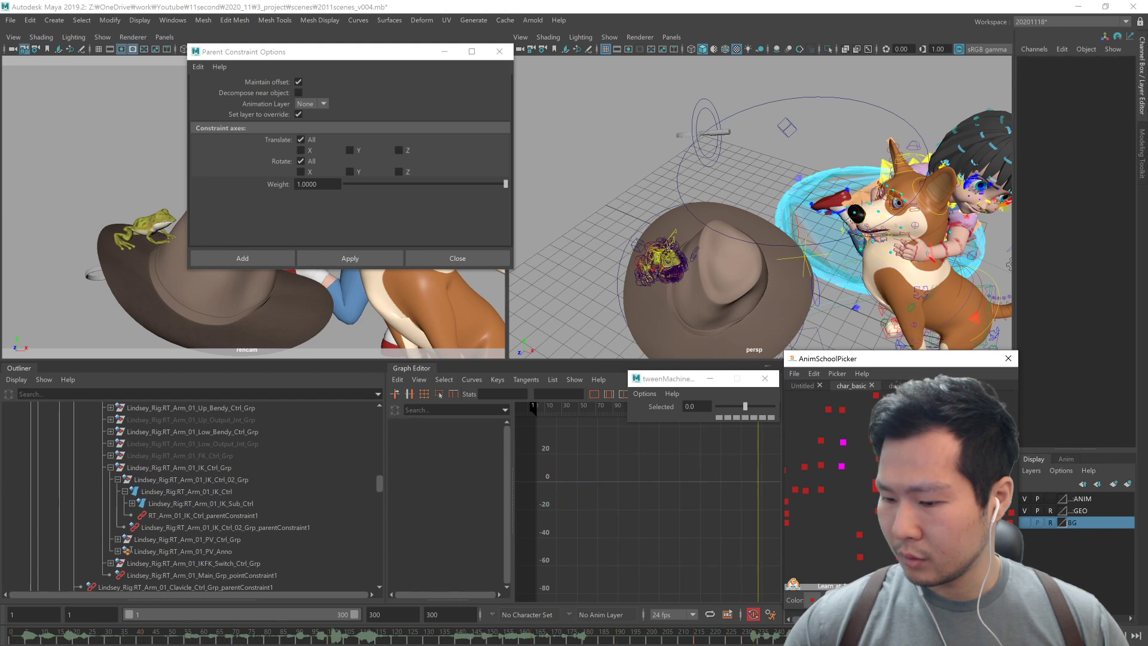
key(ctrl+z)
Step: Reselect both hand IK controls and step back through their keys to inspect the reach before the hug
click(820, 490)
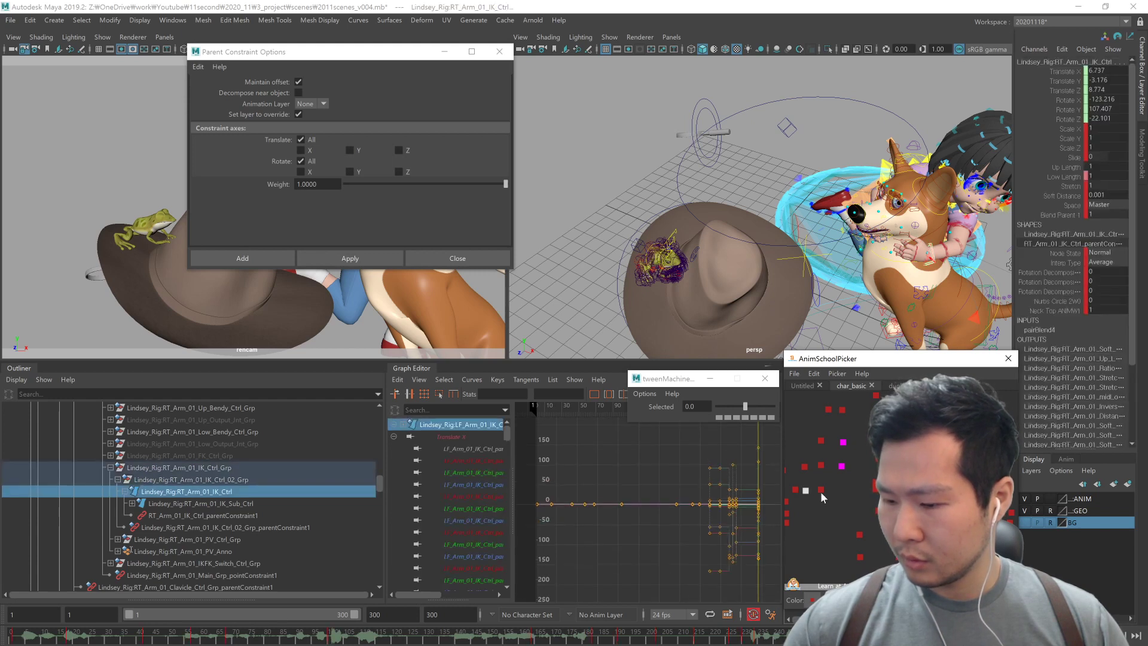
click(828, 490)
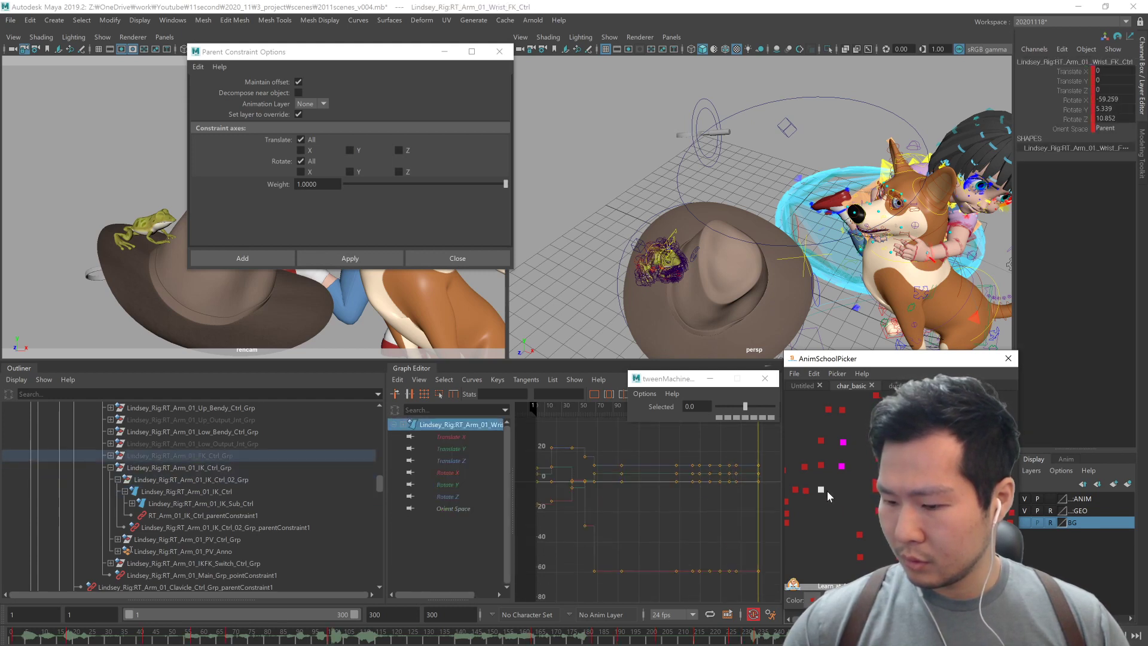
click(806, 492)
shift+click(991, 490)
key(comma)
key(comma)
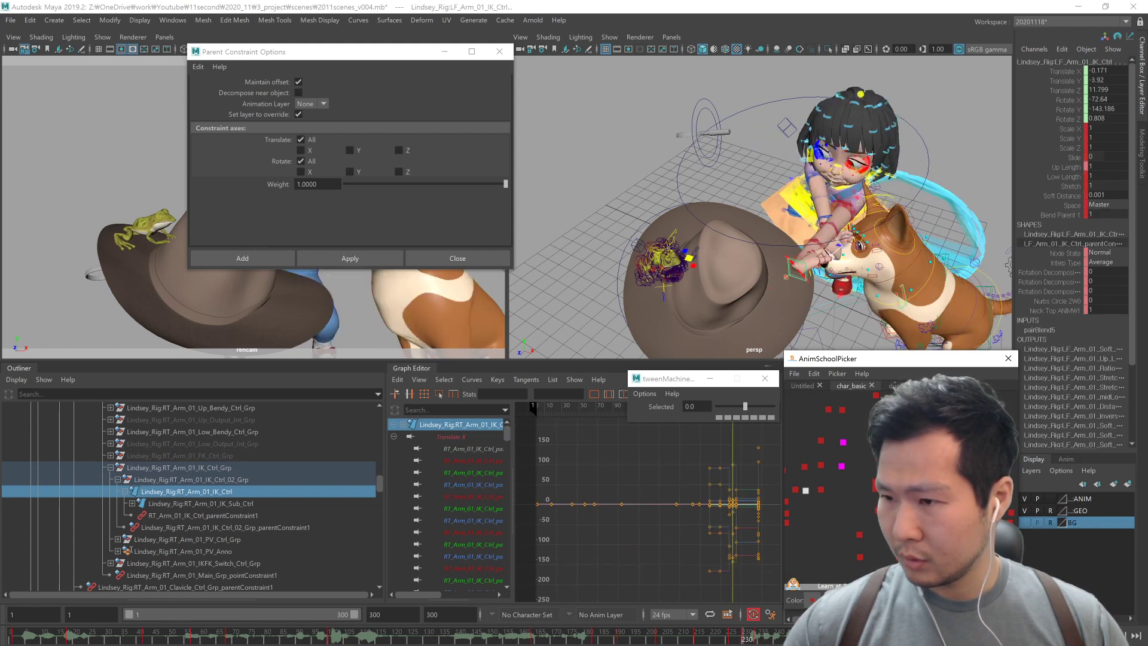
key(comma)
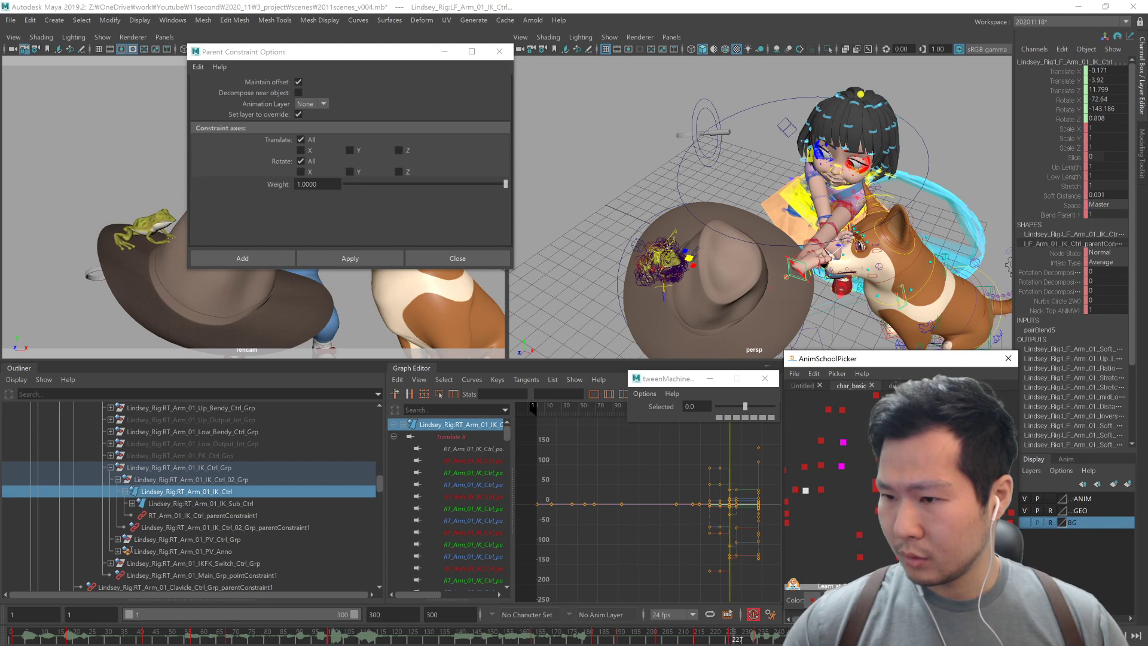
Step: Scrub around frame 226 and step back to frame 215, checking the girl's hands against the dog from the side
click(710, 637)
drag(712, 638, 735, 637)
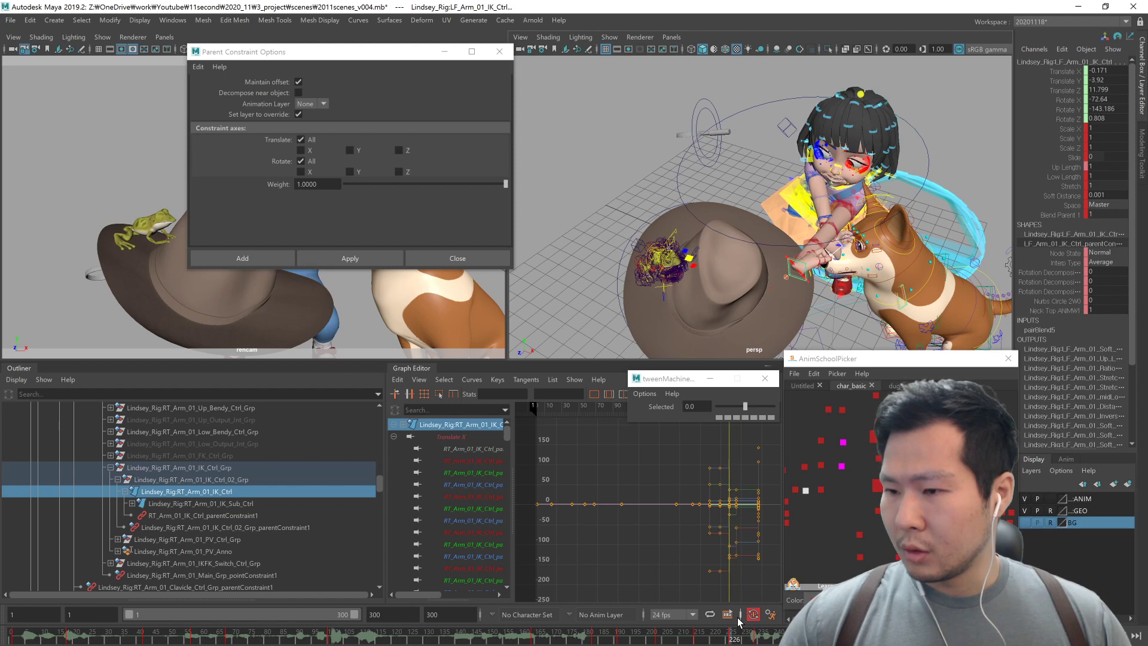
alt+drag(968, 305, 903, 312)
alt+middle_drag(903, 313, 947, 292)
key(period)
key(comma)
key(comma)
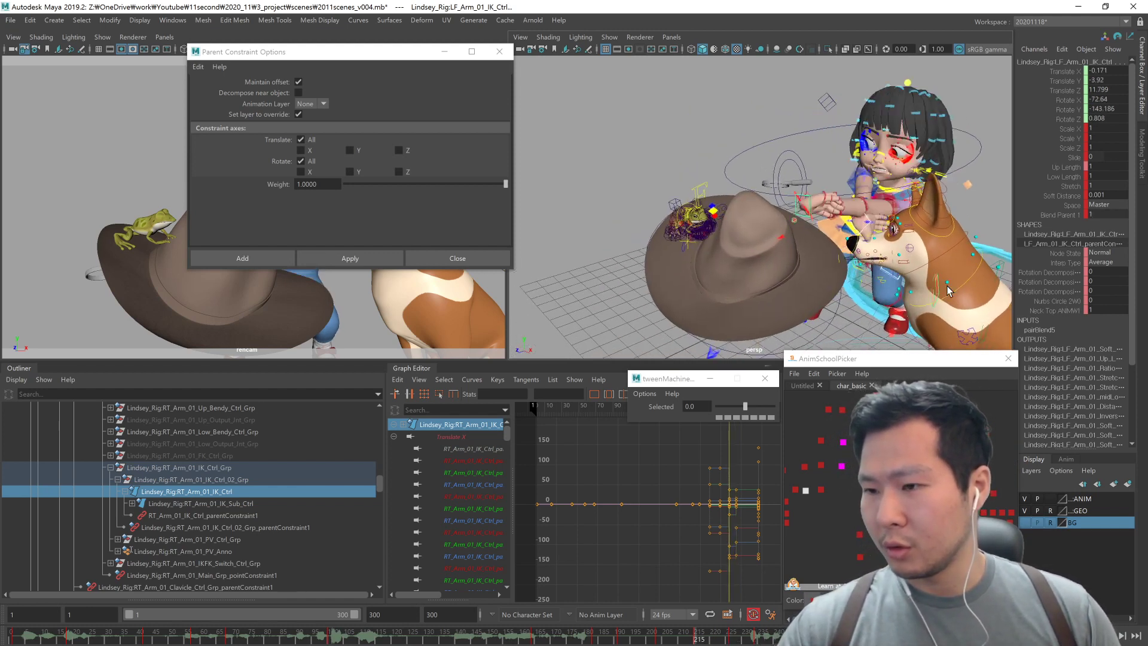
Step: Examine the Blend Parent 1 curve of the hand IK controls against the poses at frames 215 and 204
alt+drag(916, 310, 944, 295)
click(1066, 215)
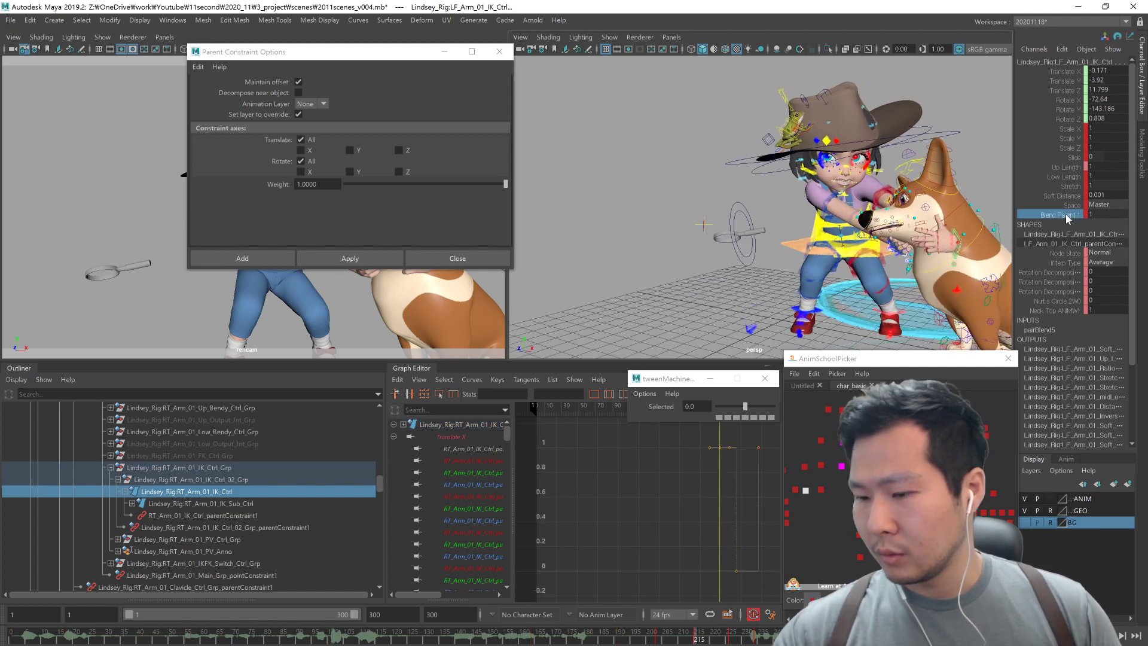
key(comma)
key(period)
key(comma)
alt+middle_drag(870, 278, 856, 297)
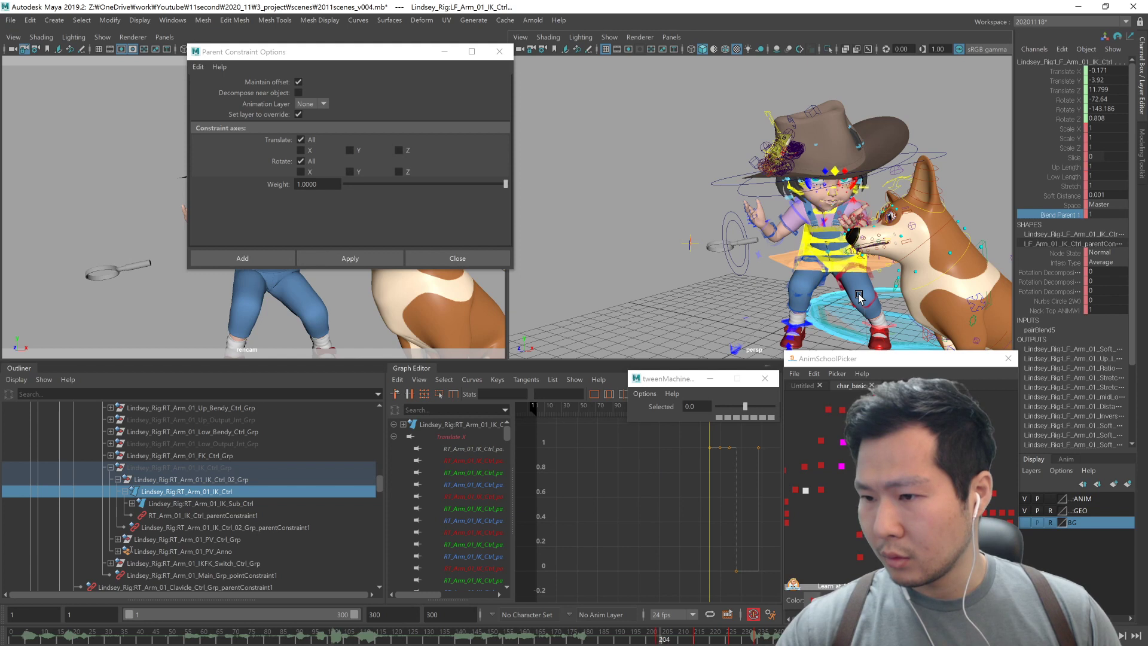
Step: Remove the hand IK controls' Blend Parent 1 key with value 0 and return to frame 215
middle_drag(902, 293, 765, 306)
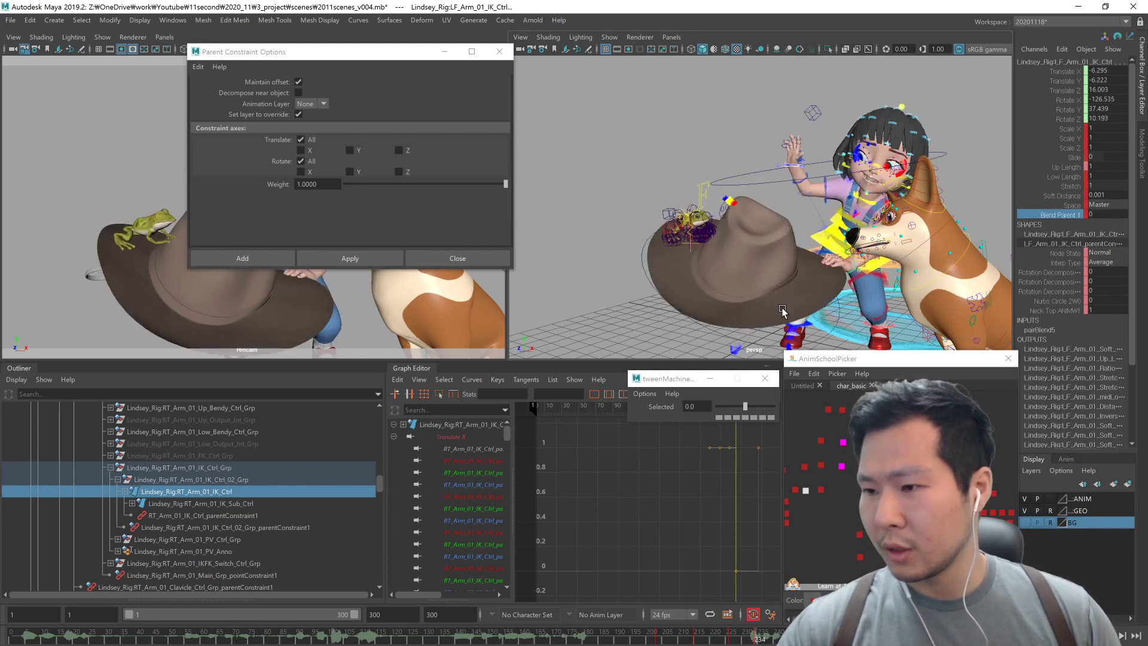
key(comma)
key(comma)
key(comma)
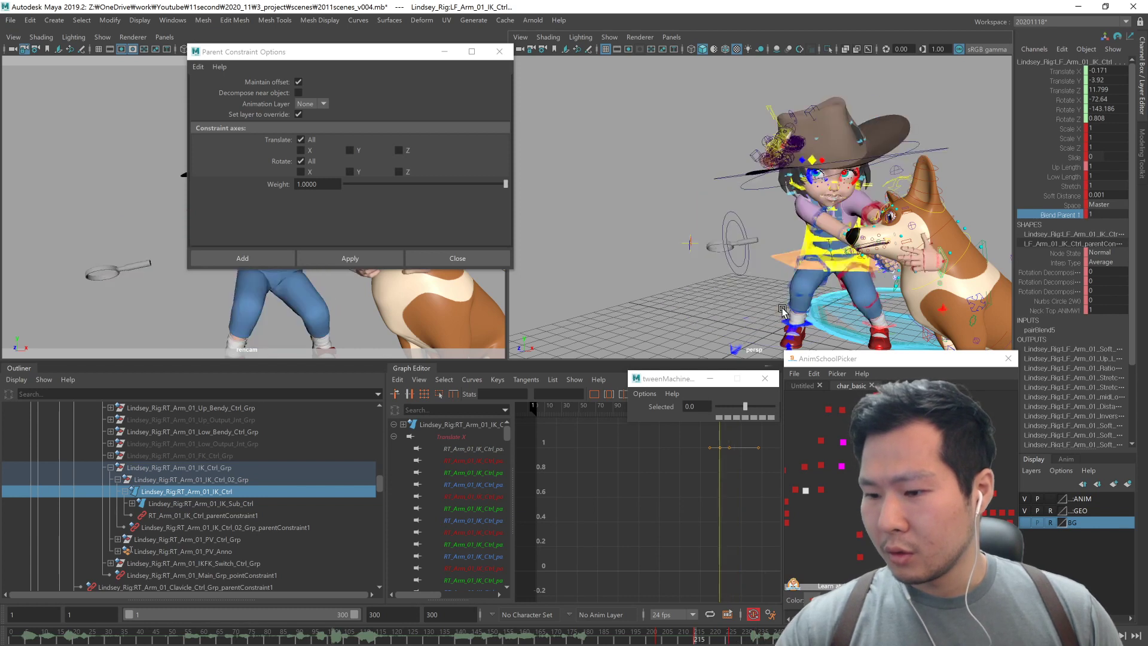
Step: Select both hand parent constraints at frame 215 and set the Nurbs Circle weight to 1 and the Neck Top weight to 0
shift+click(806, 489)
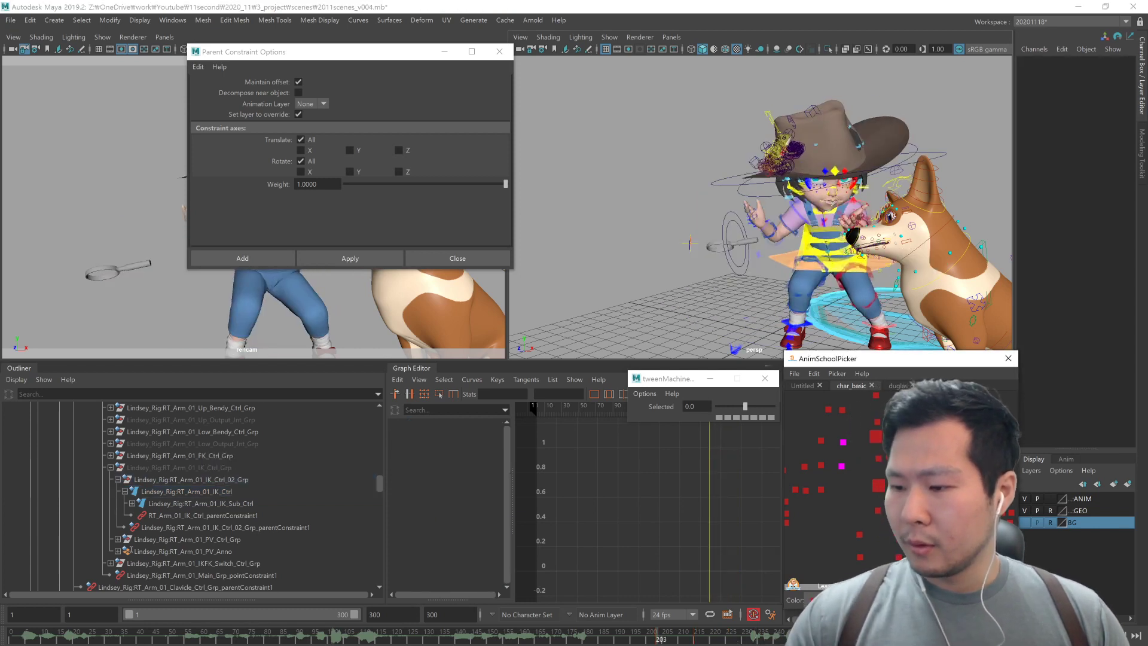
click(807, 491)
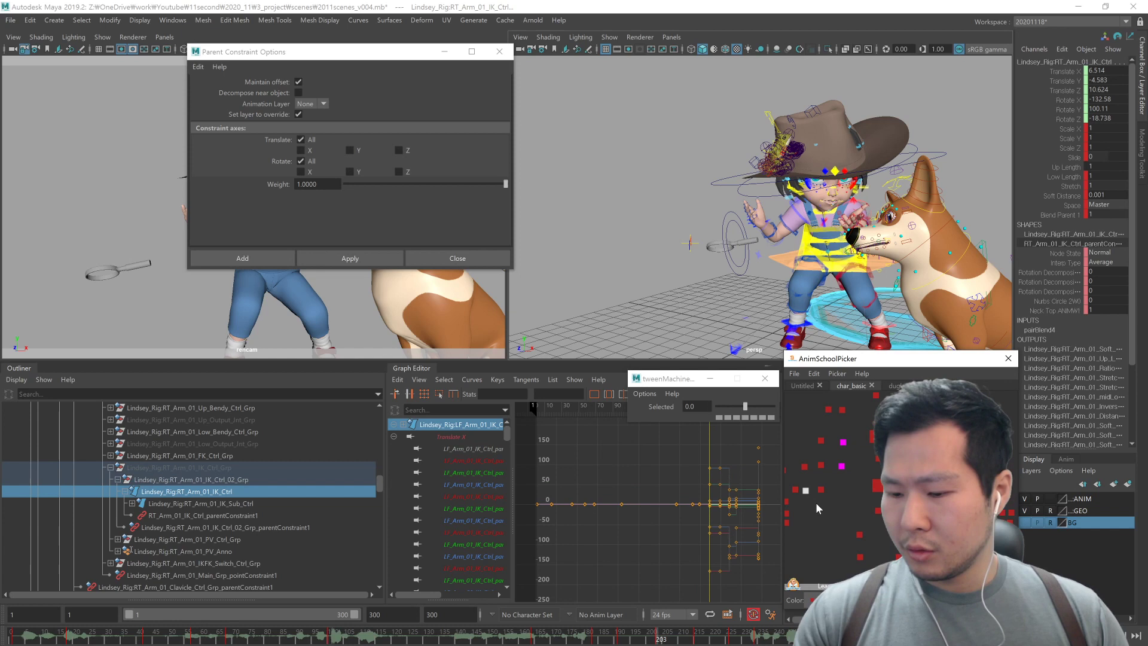
key(period)
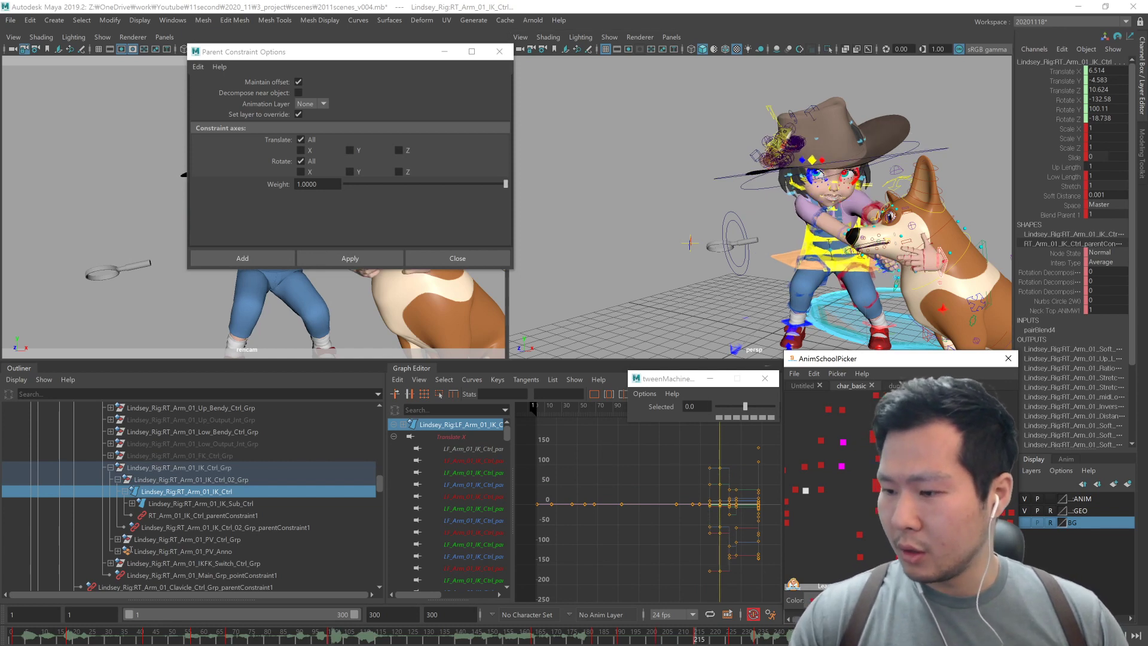
key(Down)
click(1067, 119)
middle_drag(1062, 144, 1111, 115)
click(1102, 119)
text(1)
click(1077, 129)
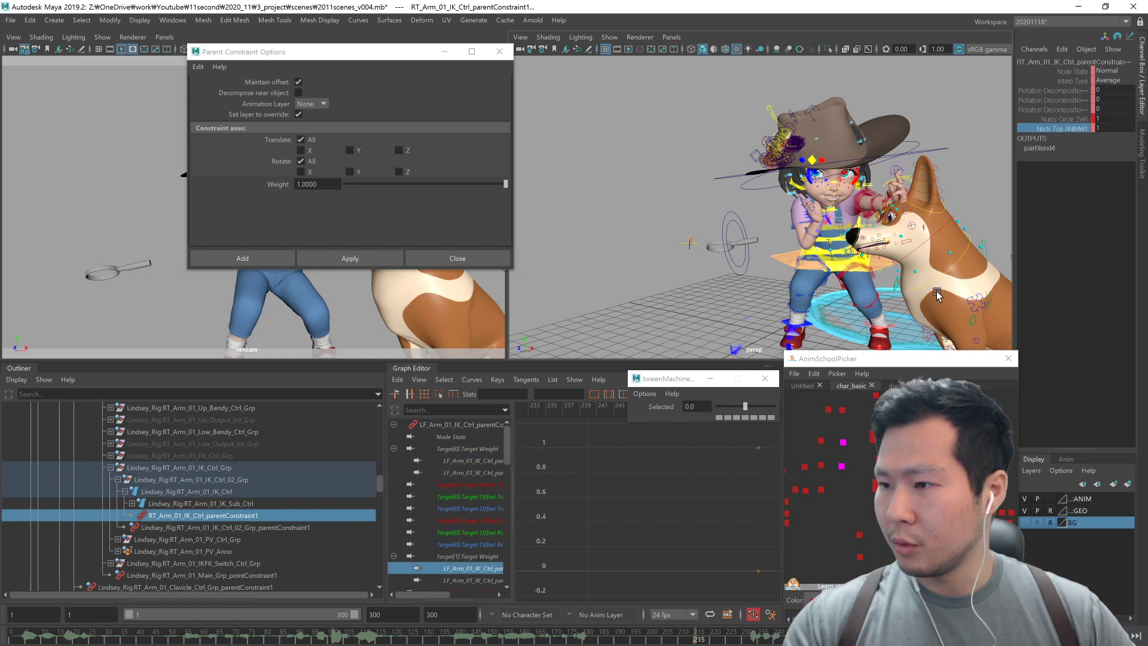
middle_drag(1012, 283, 859, 291)
drag(1065, 119, 1069, 129)
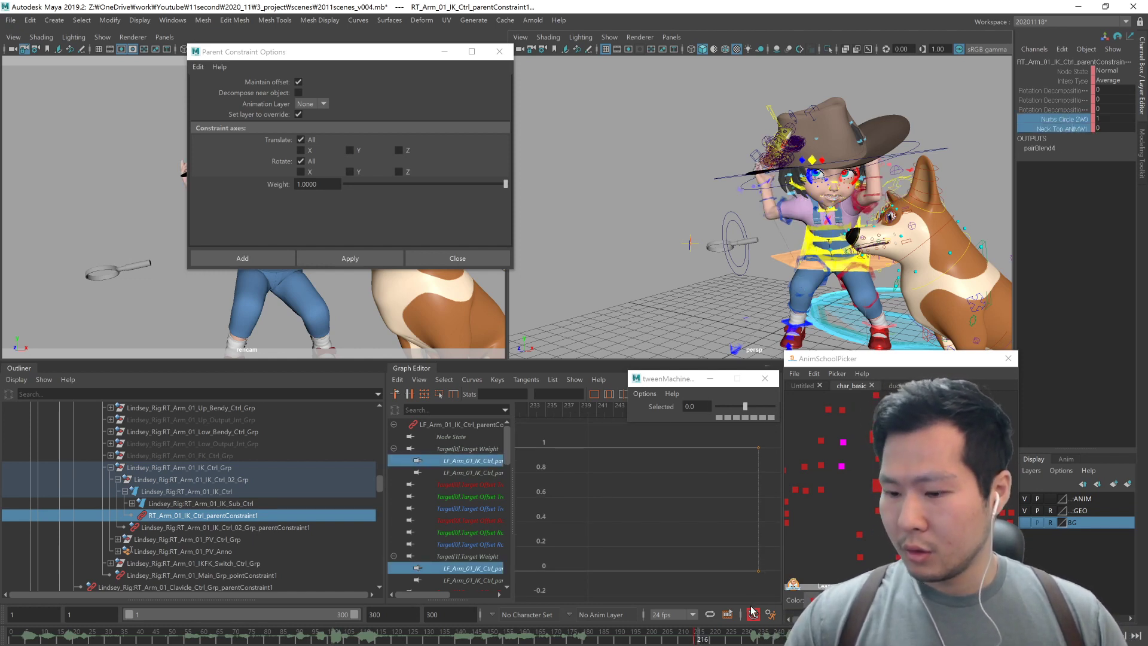
Step: Scrub and step between frames 209 and 234, checking how the hands follow with the changed constraint weights
drag(700, 637, 696, 639)
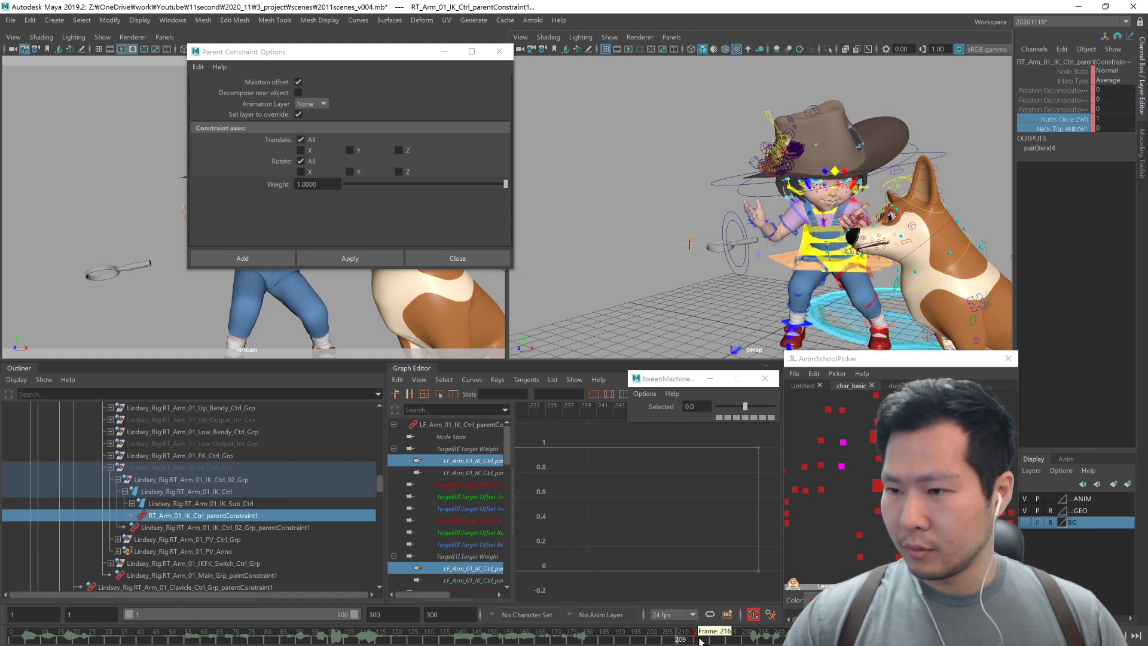
drag(693, 641, 744, 638)
click(753, 638)
key(alt+period)
key(alt+period)
key(alt+period)
alt+drag(777, 251, 799, 329)
key(alt+comma)
key(alt+comma)
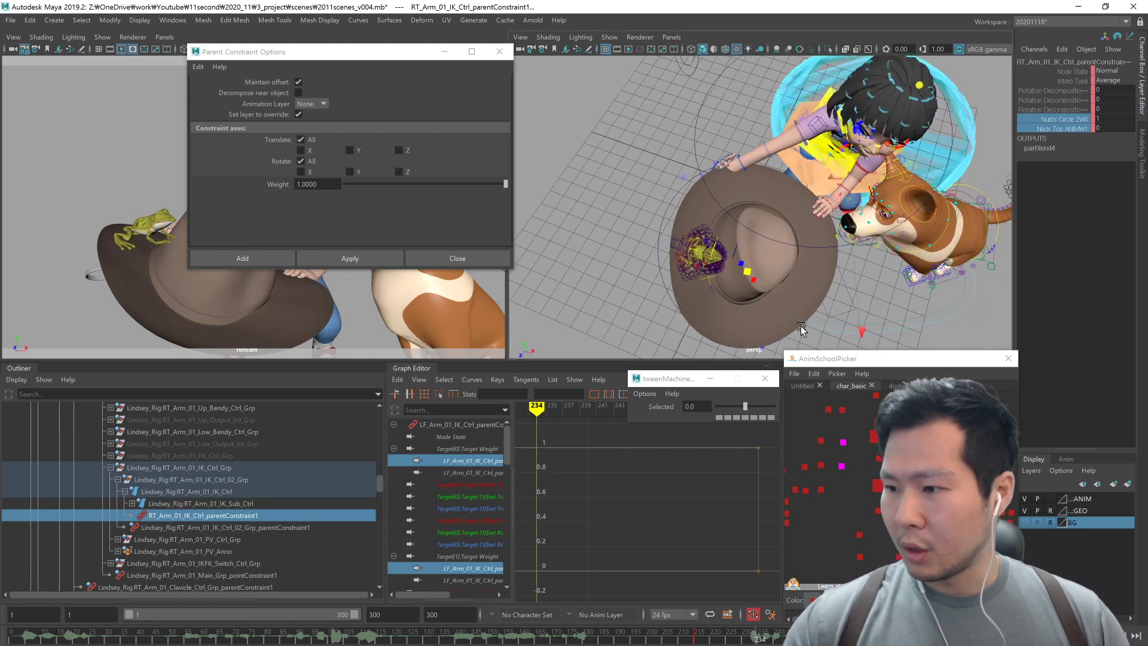
key(z)
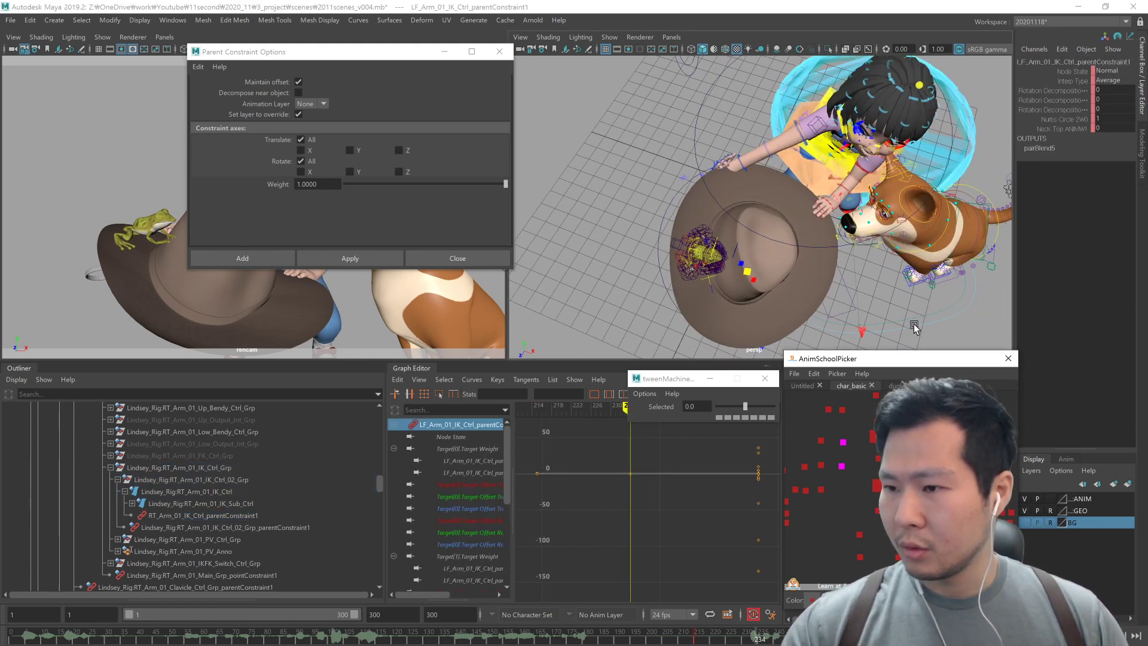
Step: Set the Nurbs Circle weight of the right hand's parent constraint to 0 at frame 234
alt+drag(934, 346, 970, 362)
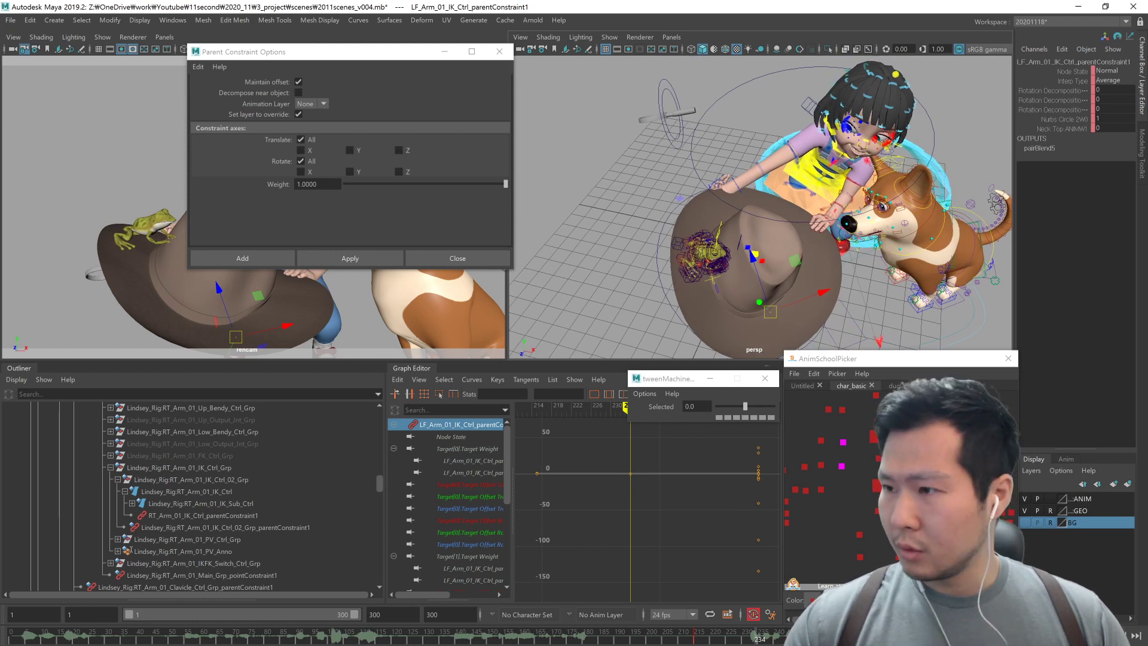
key(z)
key(z)
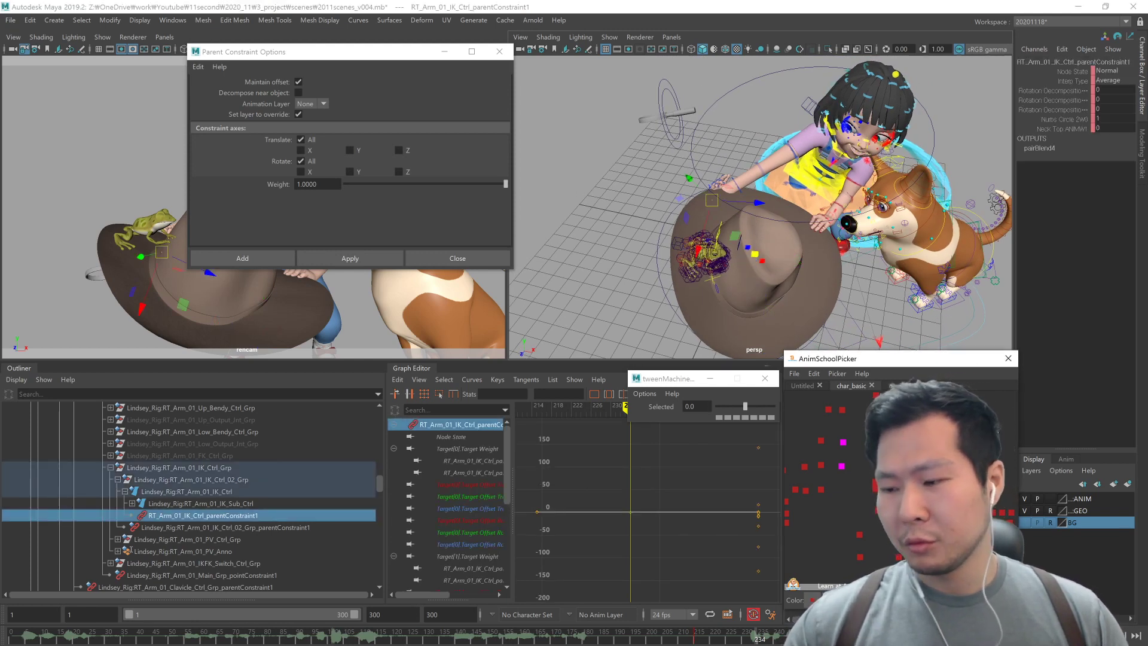
key(alt+comma)
key(alt+period)
key(alt+period)
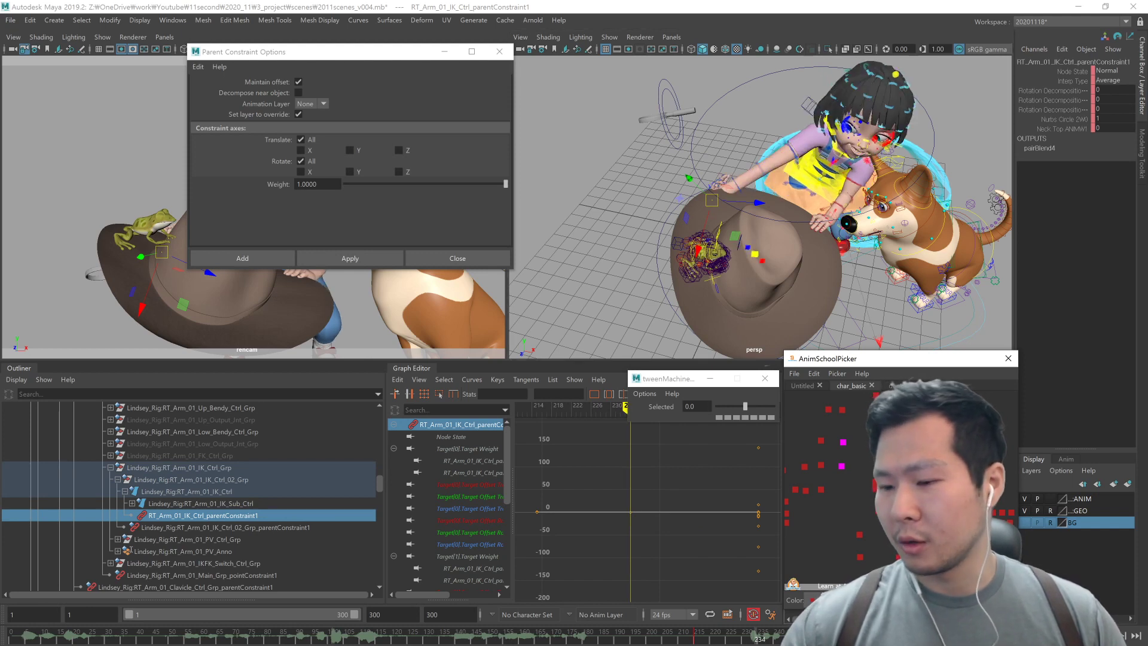
click(1085, 120)
text(0)
key(Return)
alt+drag(840, 307, 820, 298)
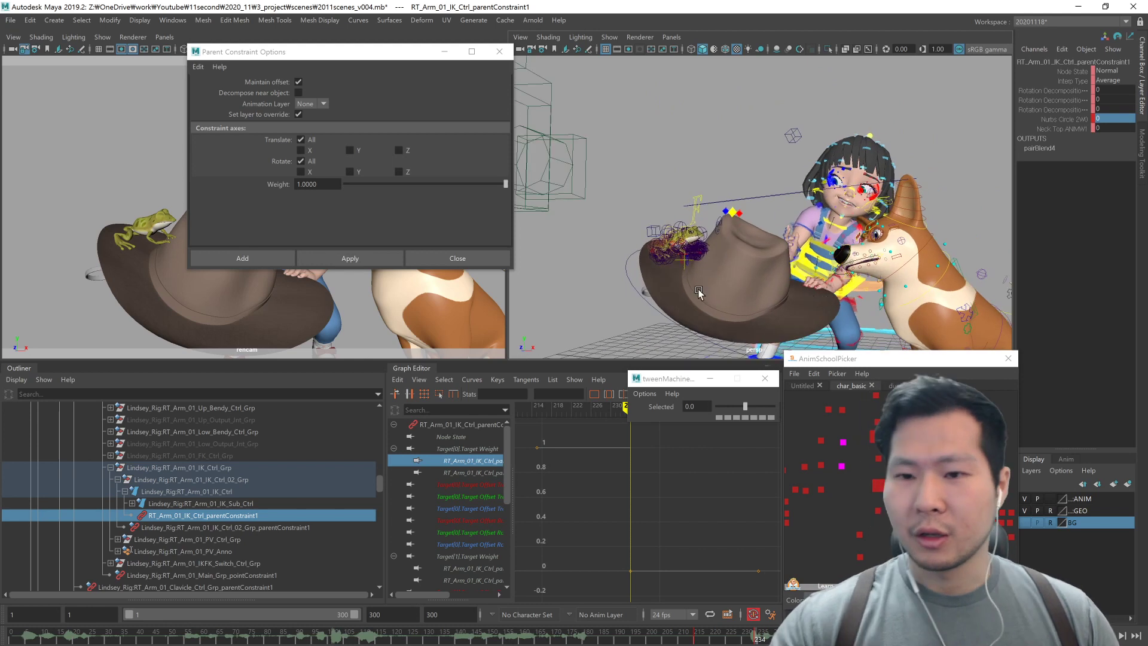
Step: Close the parent constraint options and scrub back to frame 232 to check how the hands follow
drag(435, 55, 413, 351)
click(480, 353)
scroll(903, 301, down, 1)
alt+middle_drag(903, 301, 886, 294)
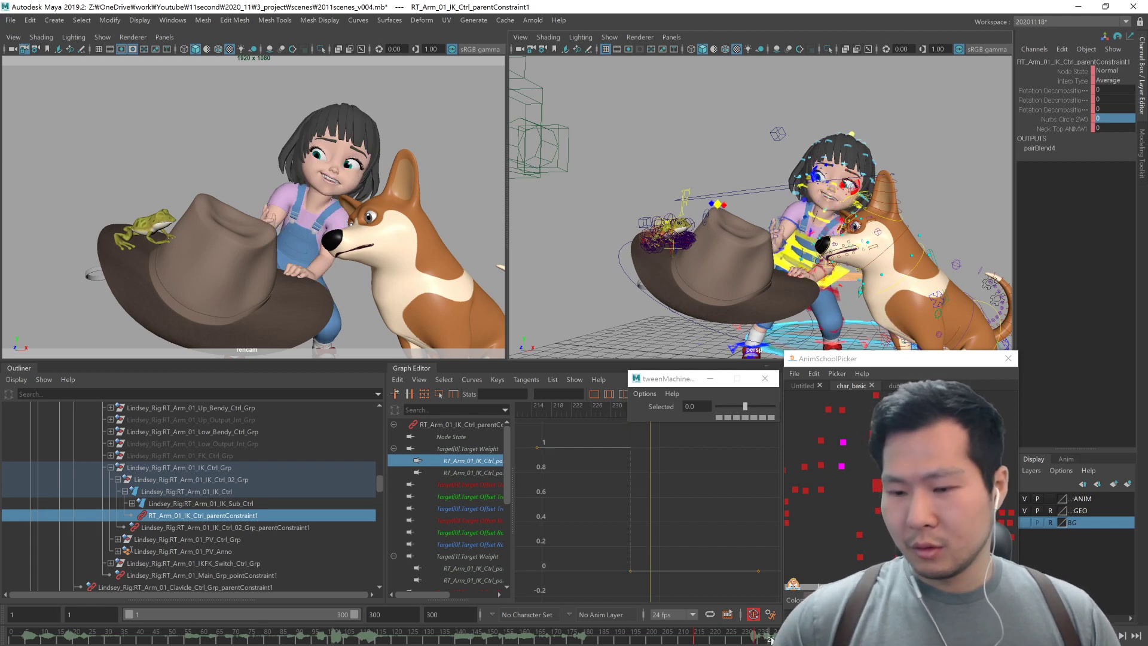
drag(823, 631, 749, 626)
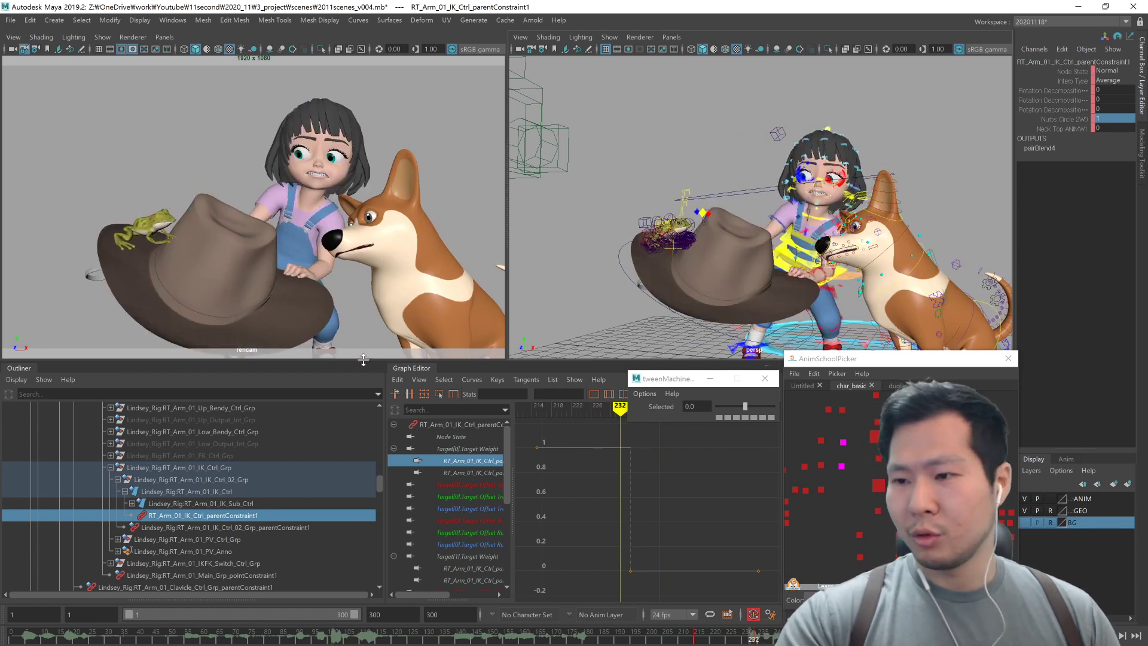
Step: Undo the recent weight edits and keys back to before the right hand was parent-constrained to the dog's neck
key(ctrl+z)
key(ctrl+z)
key(ctrl+z)
key(ctrl+z)
key(ctrl+z)
key(ctrl+z)
key(ctrl+z)
key(ctrl+z)
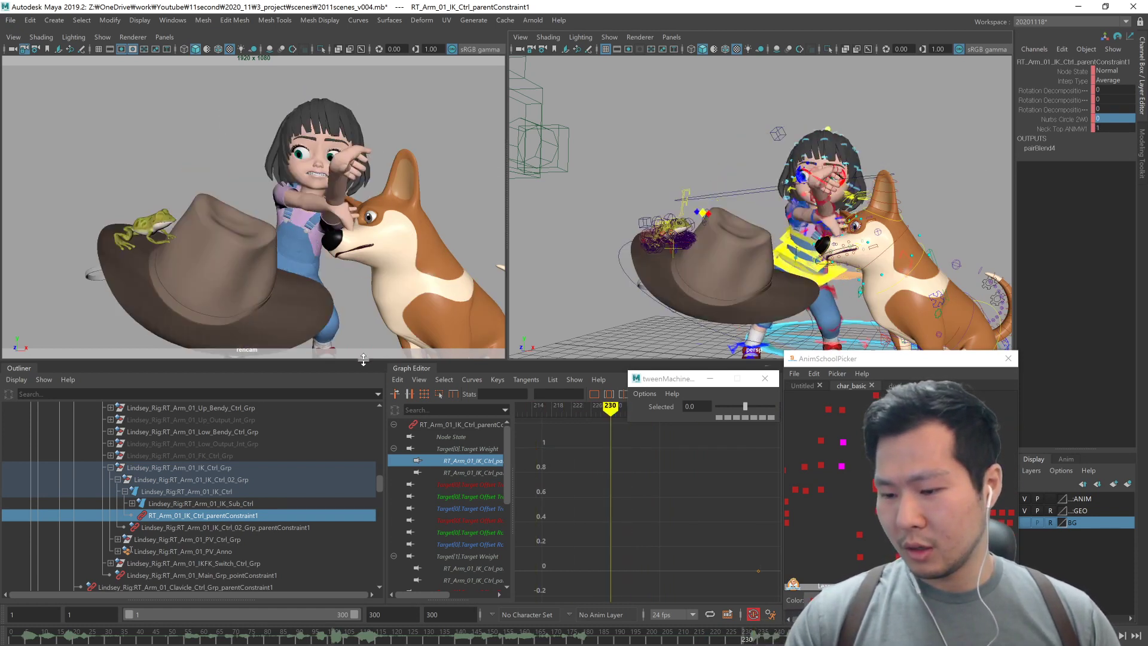
key(alt+period)
key(alt+period)
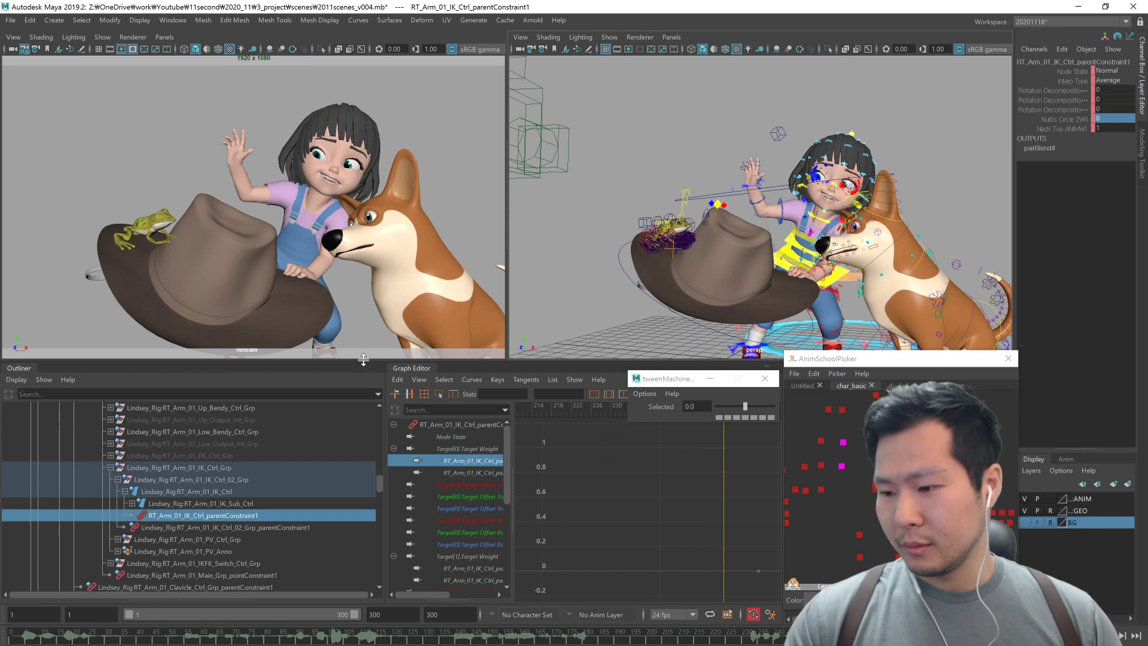
key(alt+period)
key(ctrl+z)
key(ctrl+z)
key(ctrl+z)
key(ctrl+z)
key(ctrl+z)
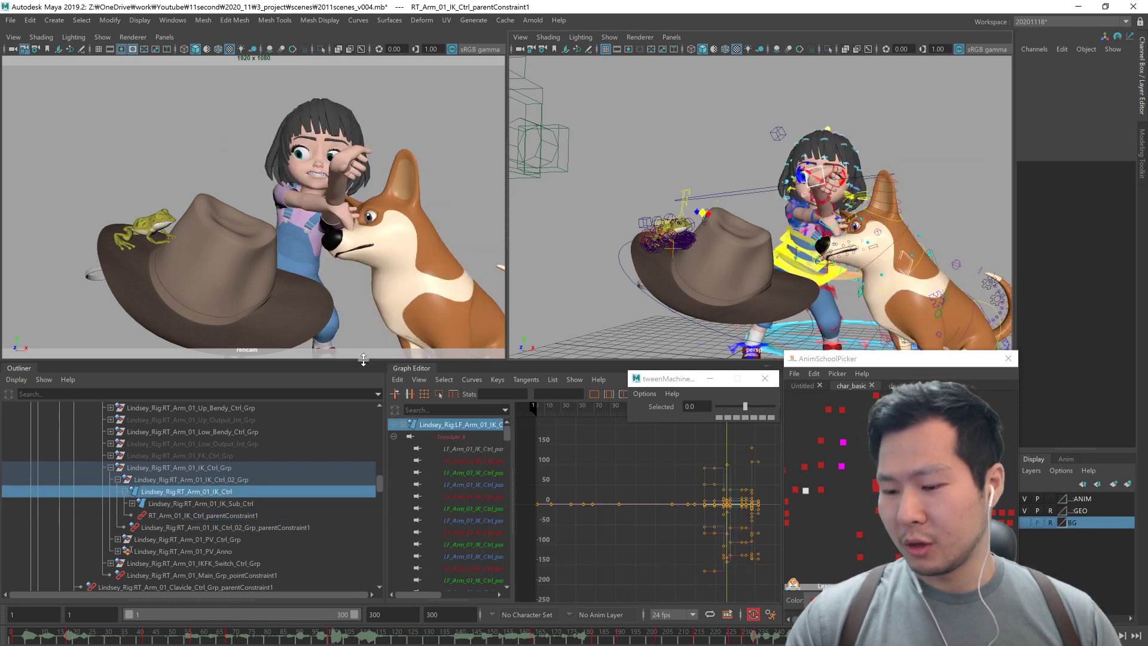
key(alt+period)
key(alt+period)
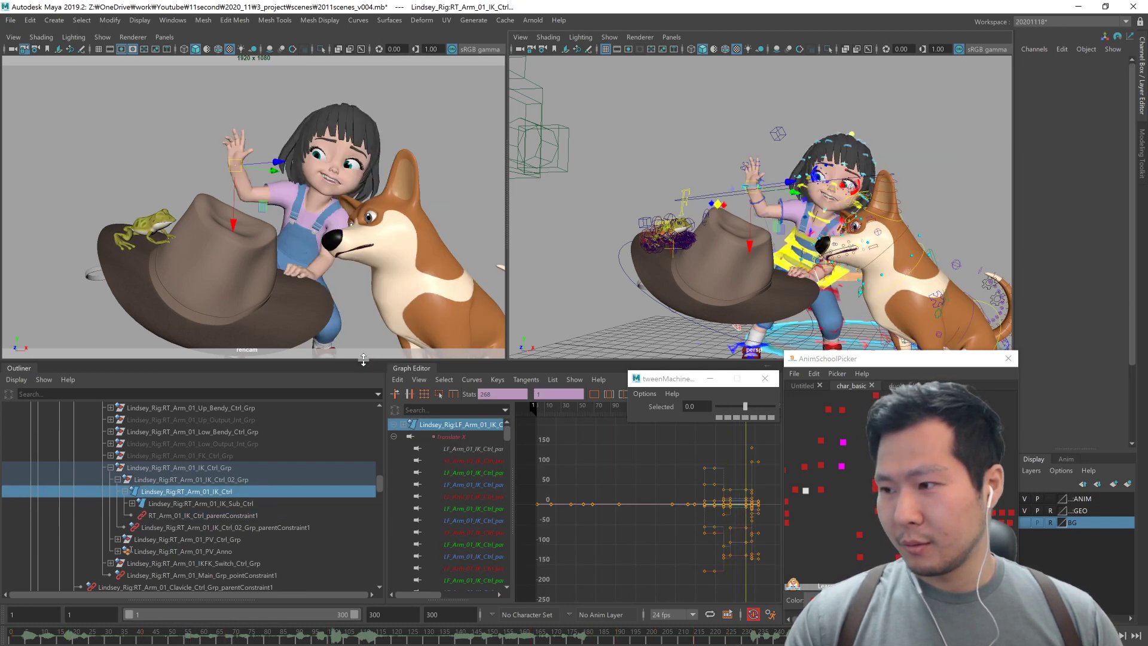
key(ctrl+z)
key(ctrl+z)
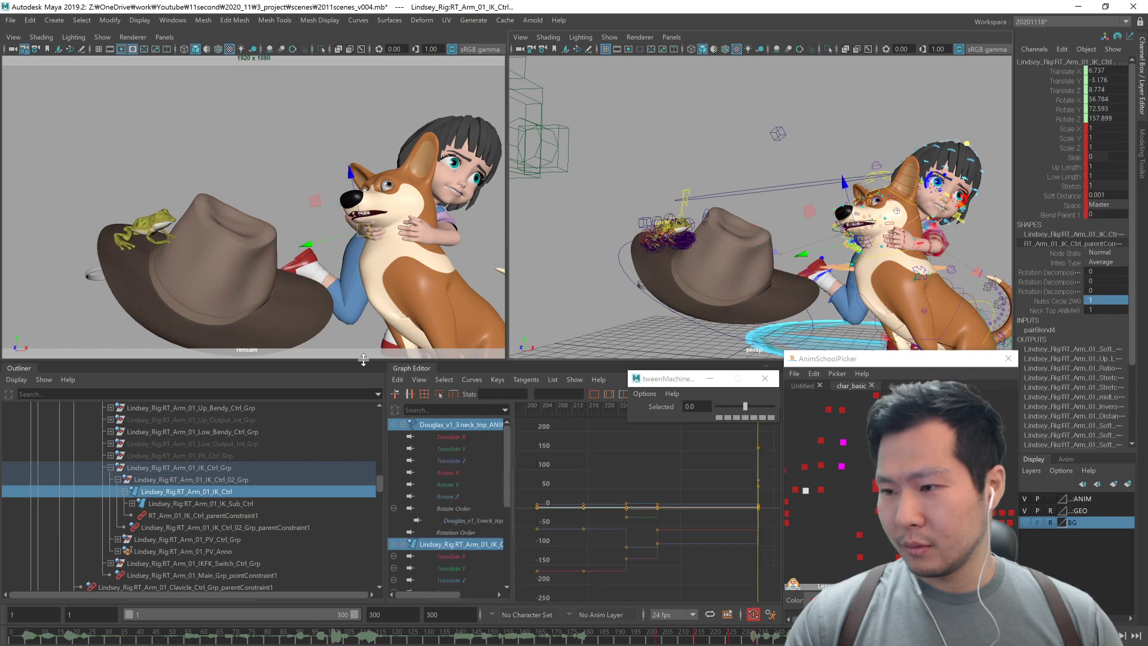
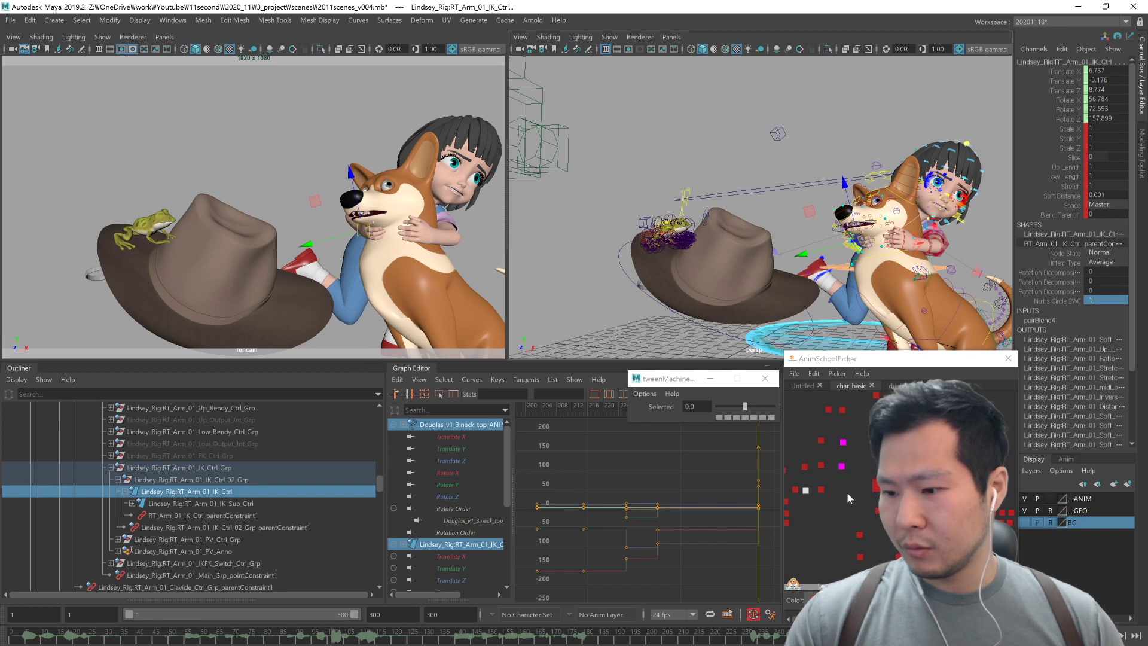
Step: Select both hand IK controls at frame 234 and set their Nurbs Circle and Neck Top constraint weights to 0
drag(791, 481, 806, 502)
click(806, 490)
shift+click(945, 491)
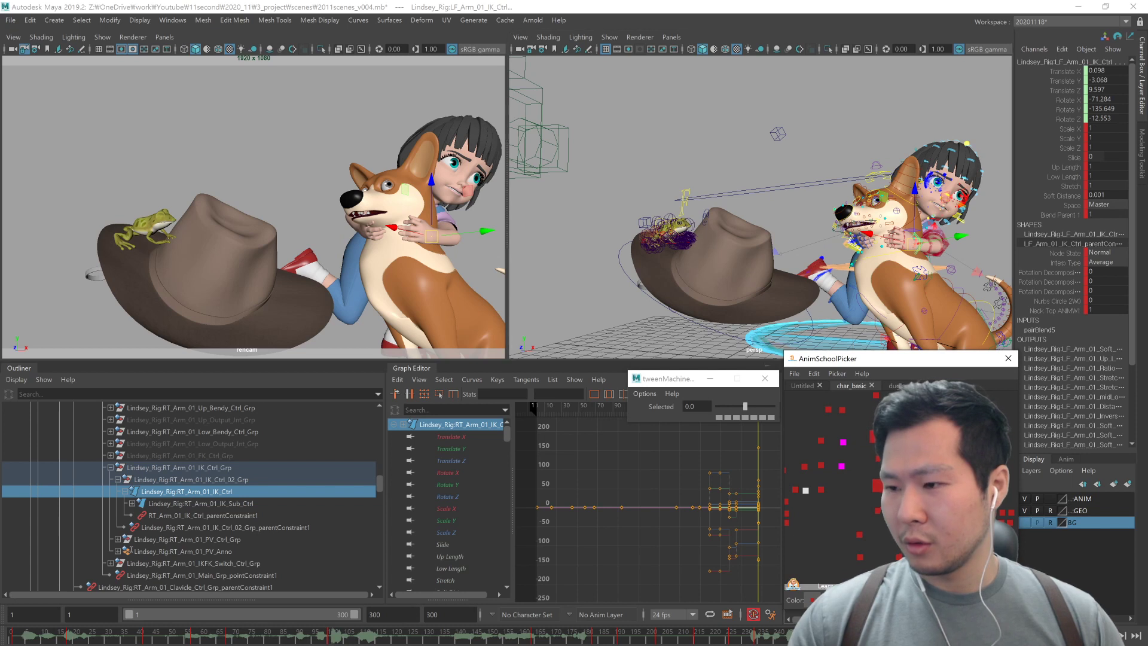
scroll(898, 313, down, 2)
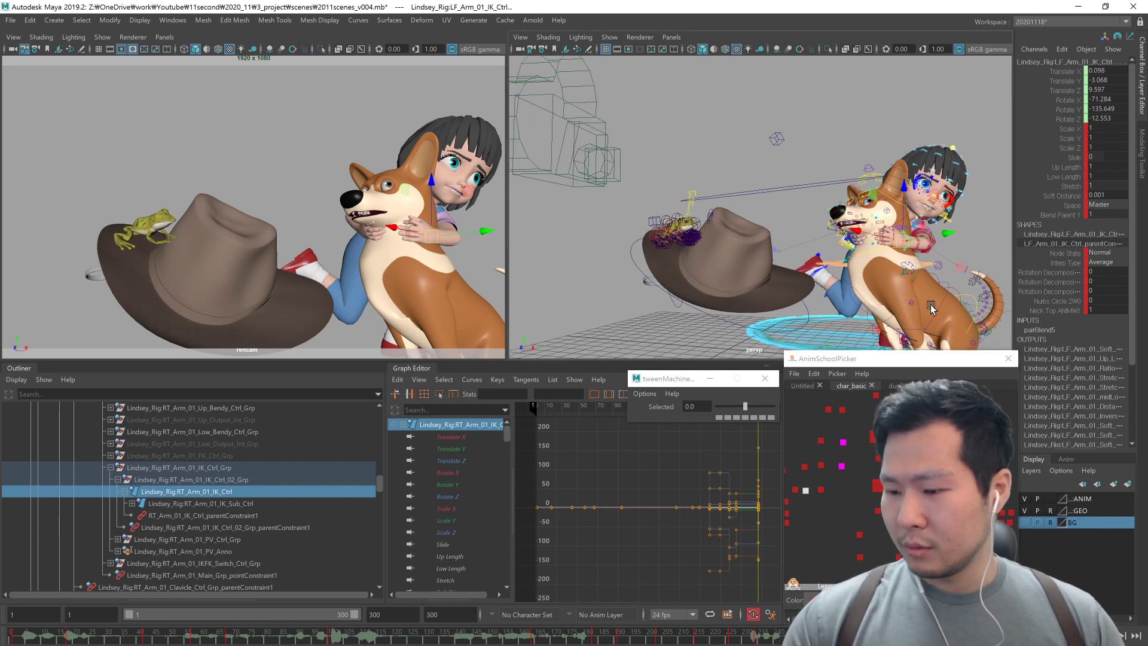
key(comma)
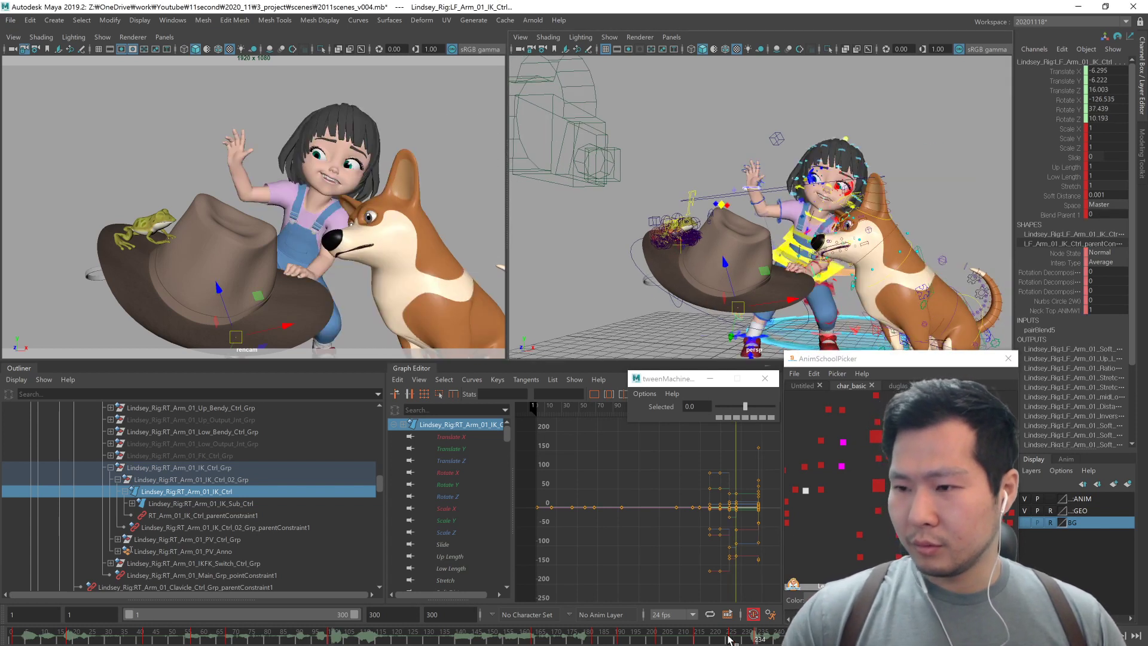
drag(729, 637, 703, 634)
click(737, 634)
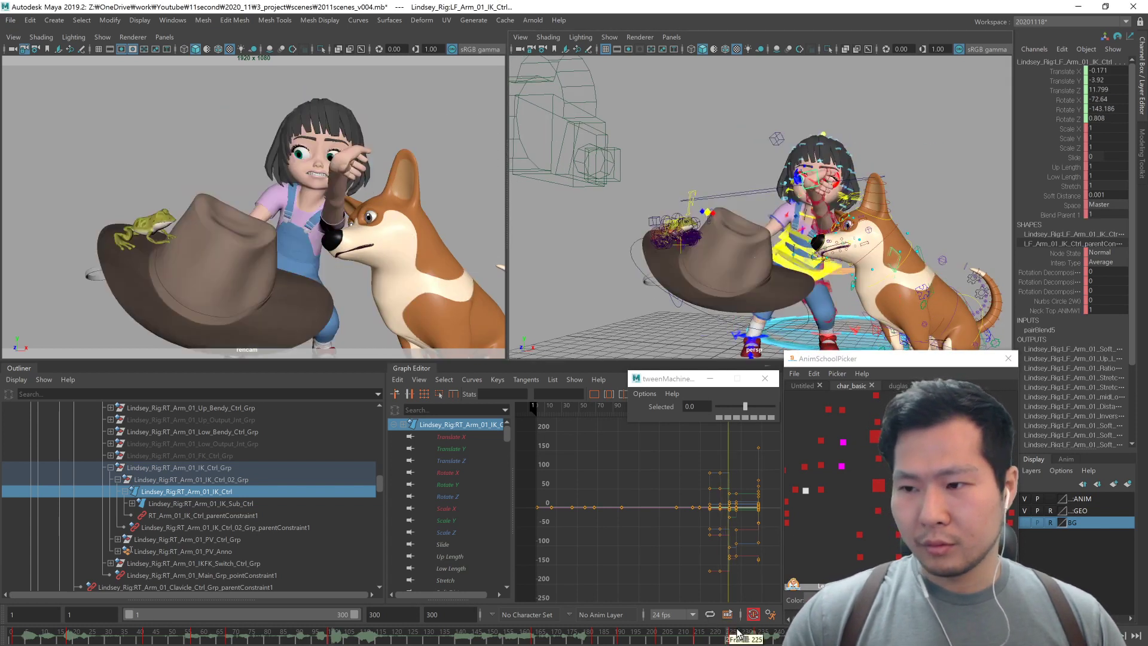
click(758, 632)
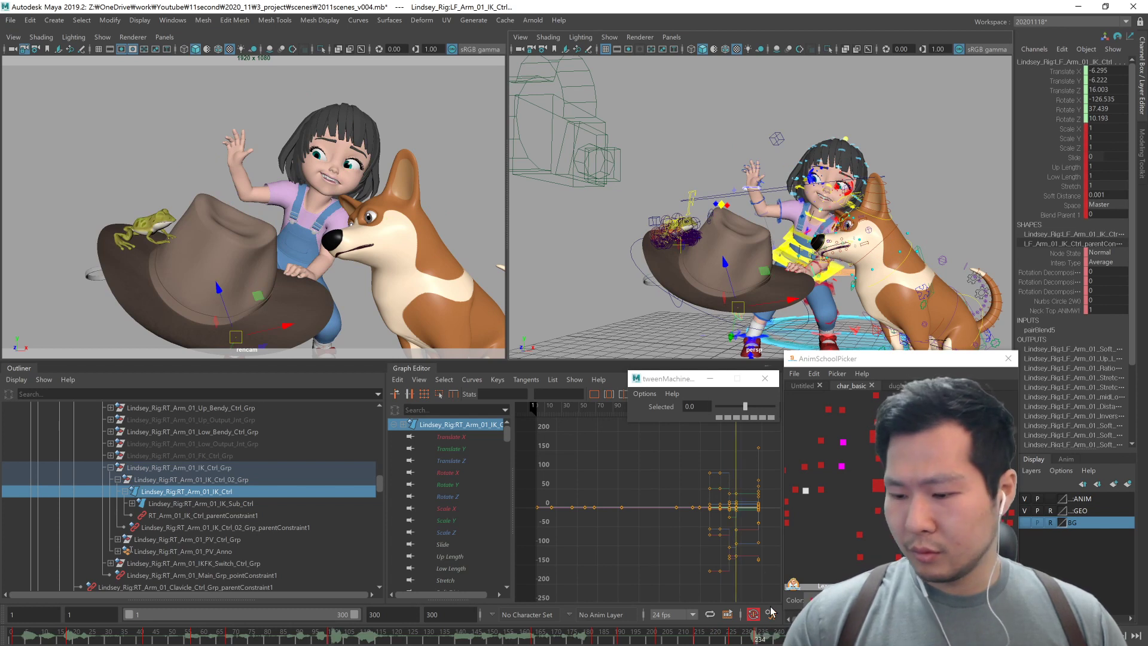
click(1057, 301)
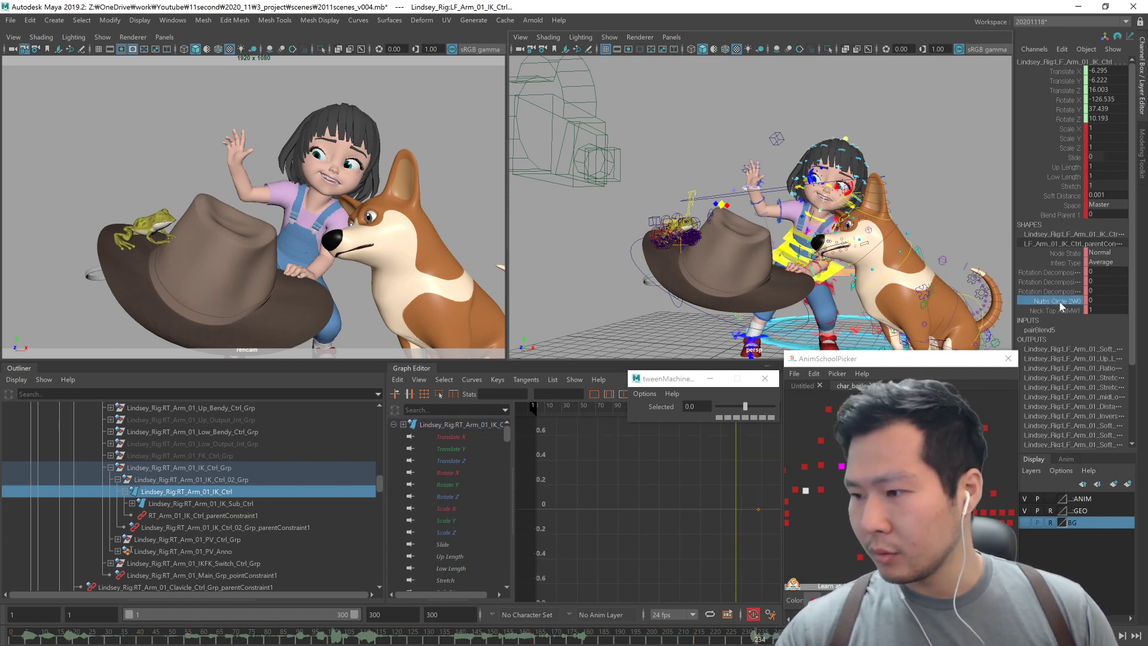
drag(1063, 311, 1061, 305)
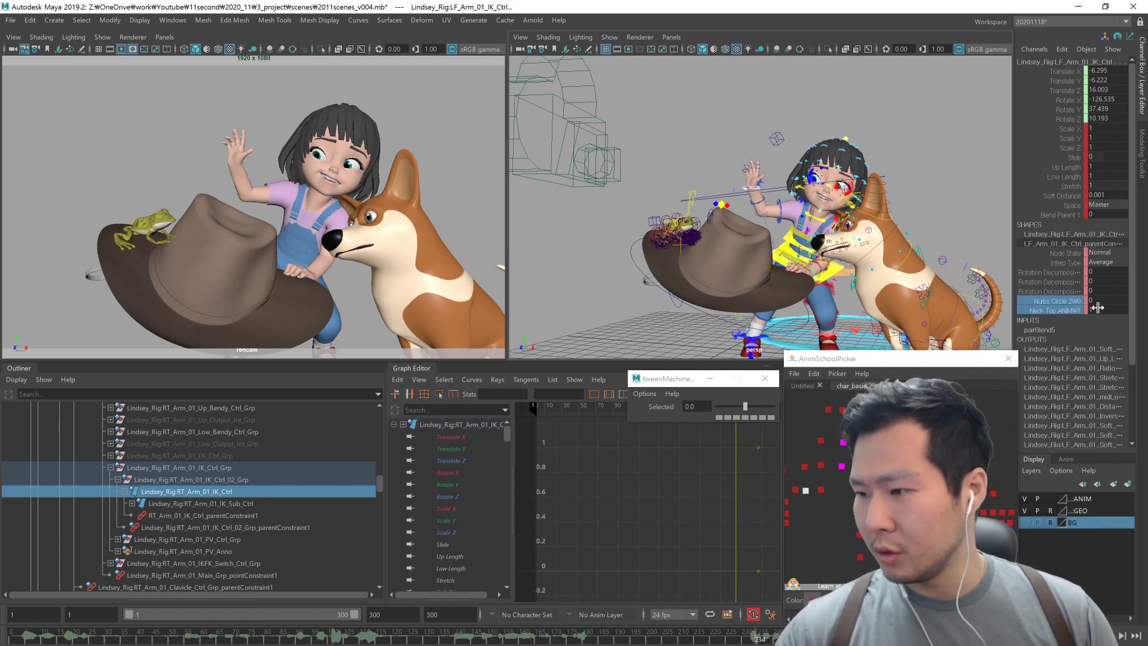
click(1096, 309)
text(0)
key(Return)
click(1069, 302)
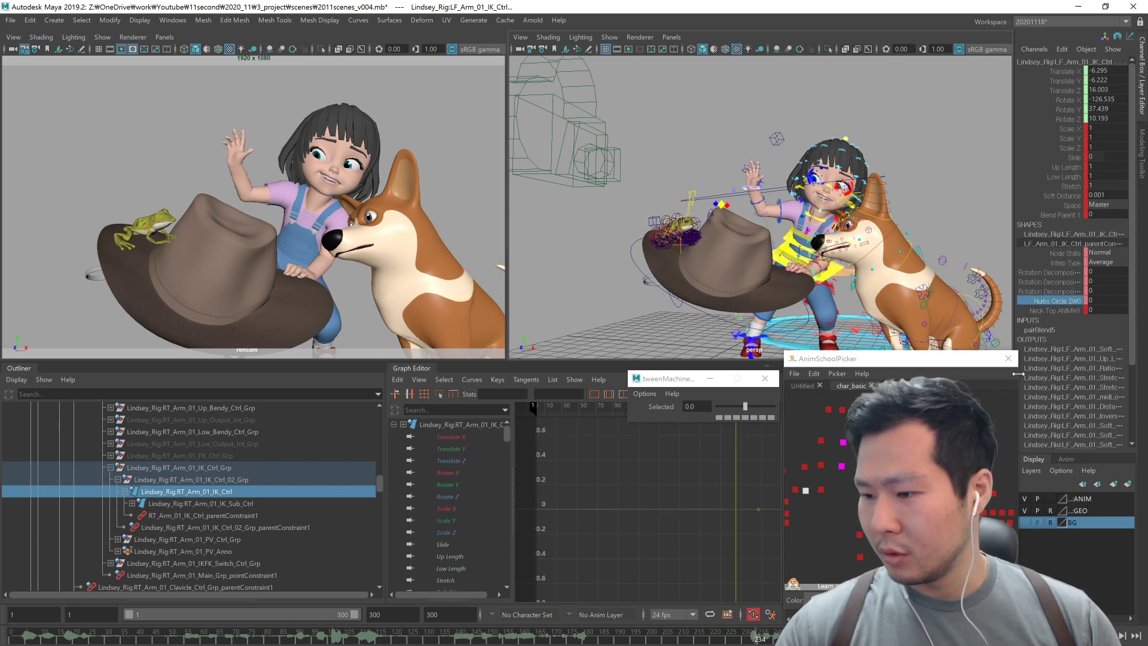
click(1070, 302)
Step: Select the hand parent constraints and check their weight channels at frame 234
click(957, 466)
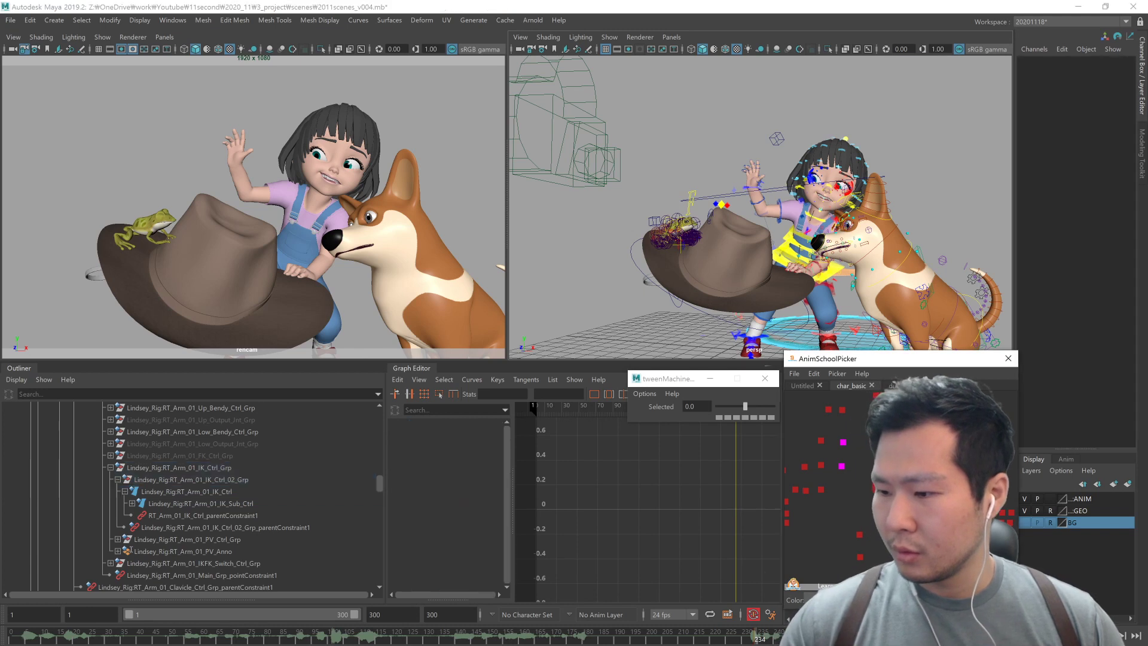
click(942, 467)
click(1071, 118)
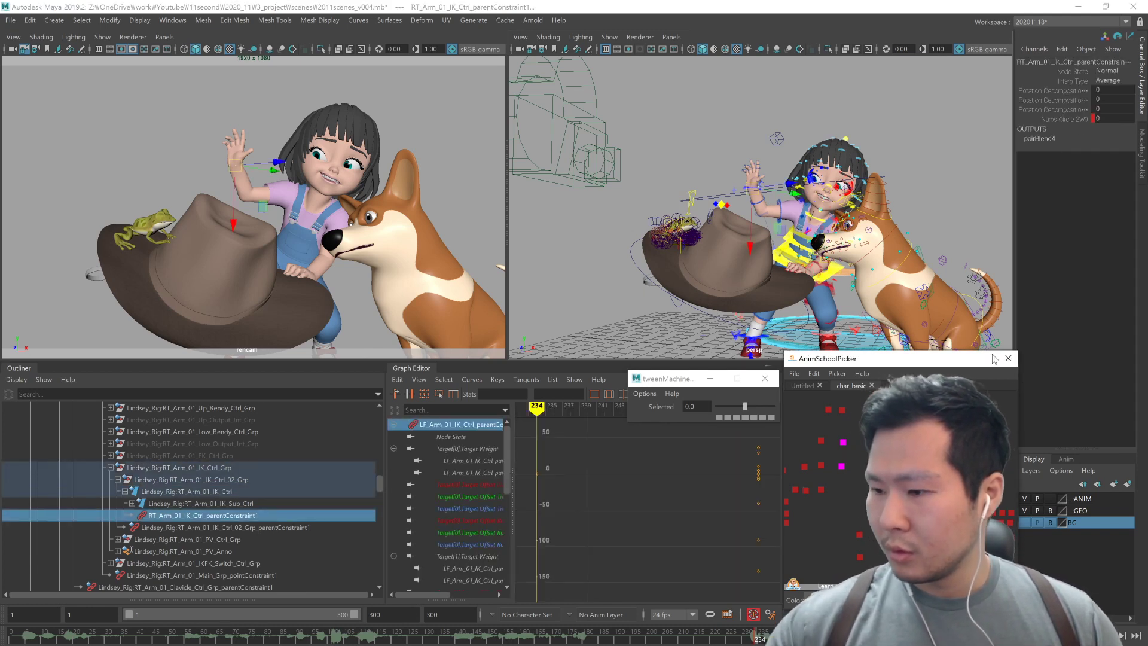
click(957, 466)
click(942, 467)
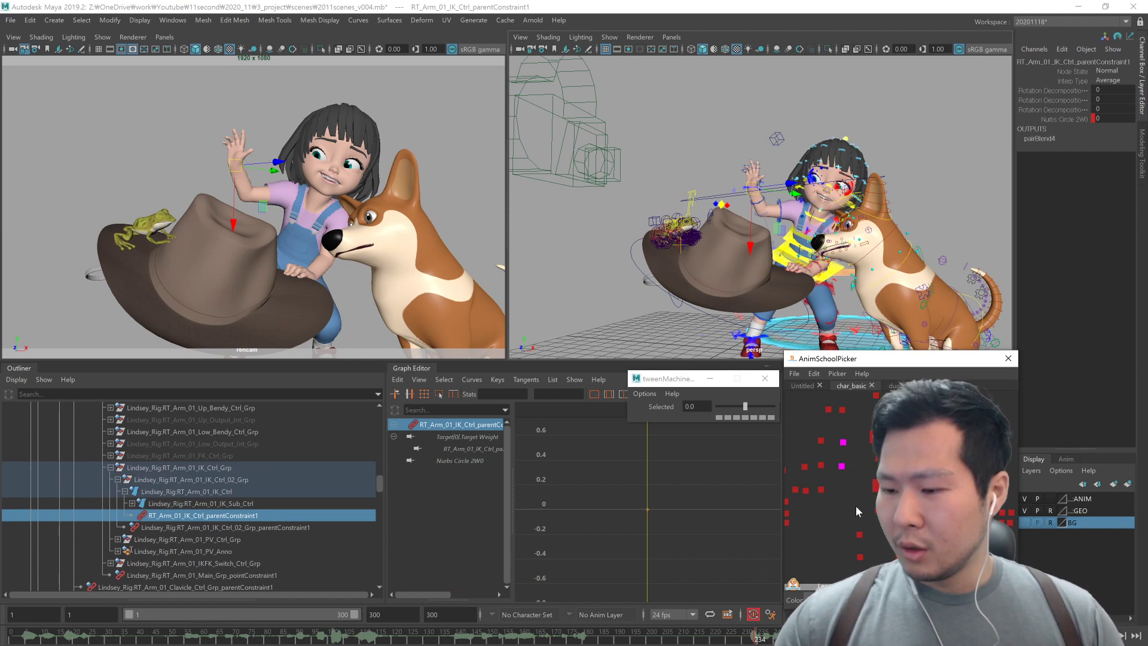
Step: Parent-constrain the right hand IK control to the dog's neck top control at the hugging pose
click(806, 491)
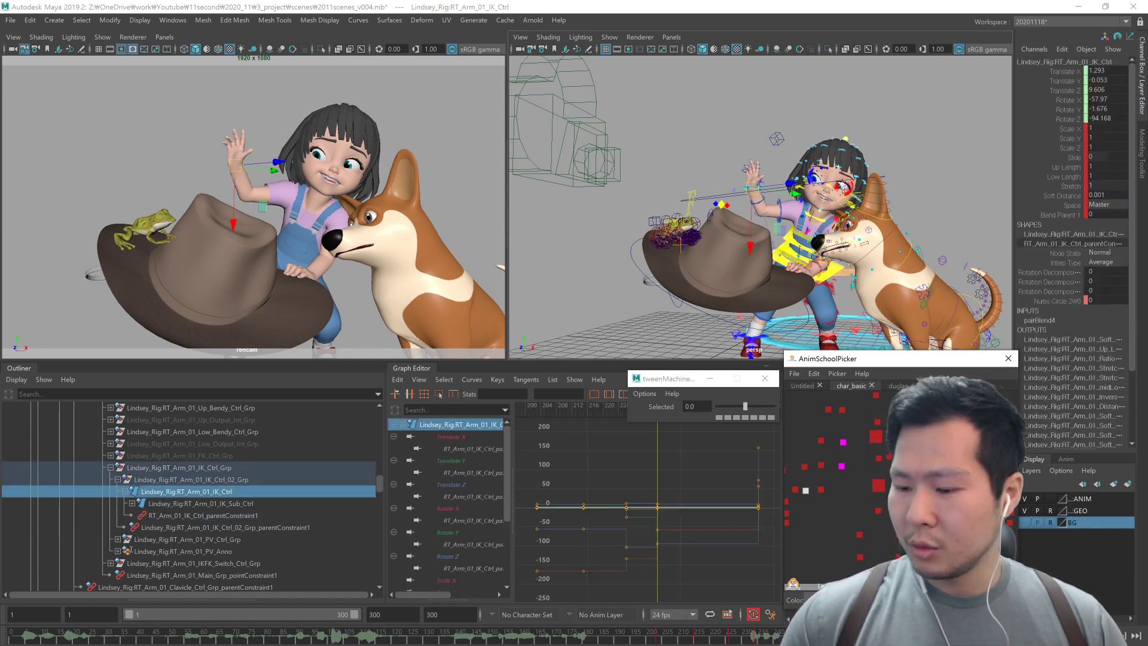
key(period)
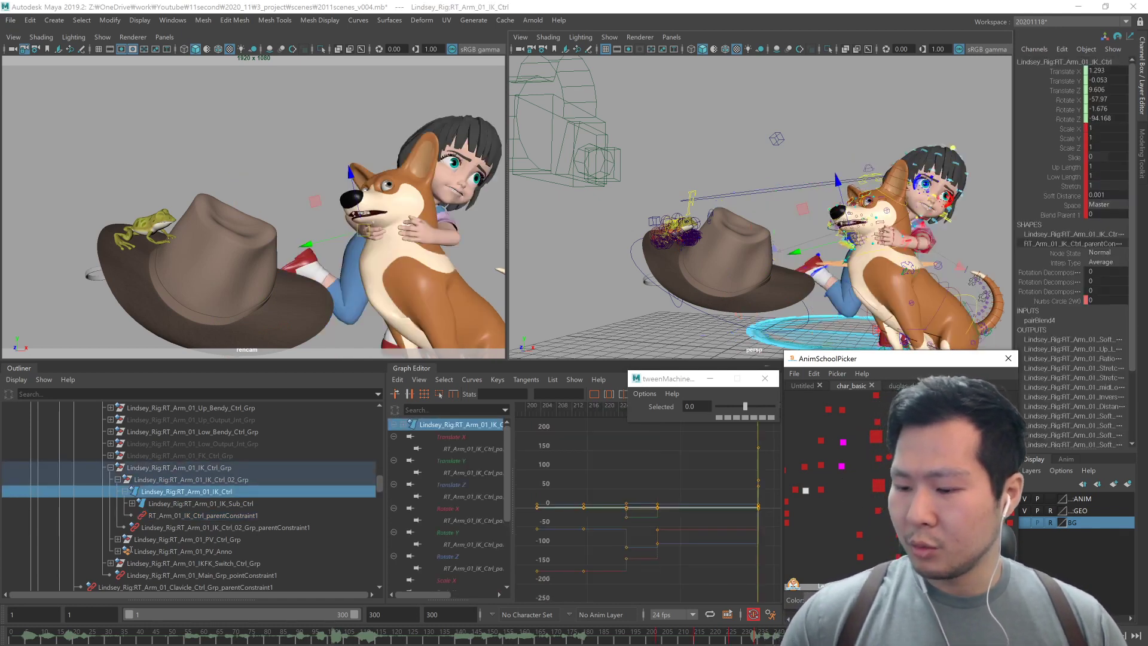
alt+drag(866, 279, 850, 295)
alt+right_drag(850, 294, 876, 281)
mouse_move(855, 269)
alt+mouse_down()
mouse_move(891, 317)
mouse_move(864, 251)
alt+mouse_up()
alt+right_drag(865, 251, 897, 251)
alt+middle_drag(897, 251, 712, 257)
click(892, 385)
click(885, 431)
click(856, 386)
click(820, 489)
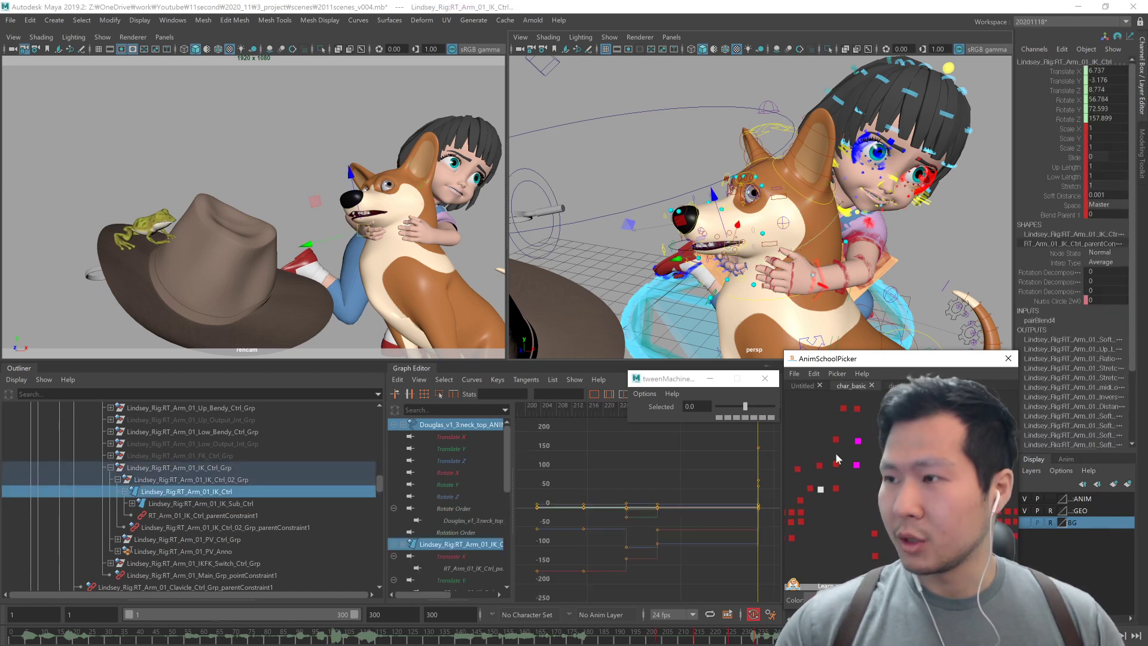
key(space)
click(856, 323)
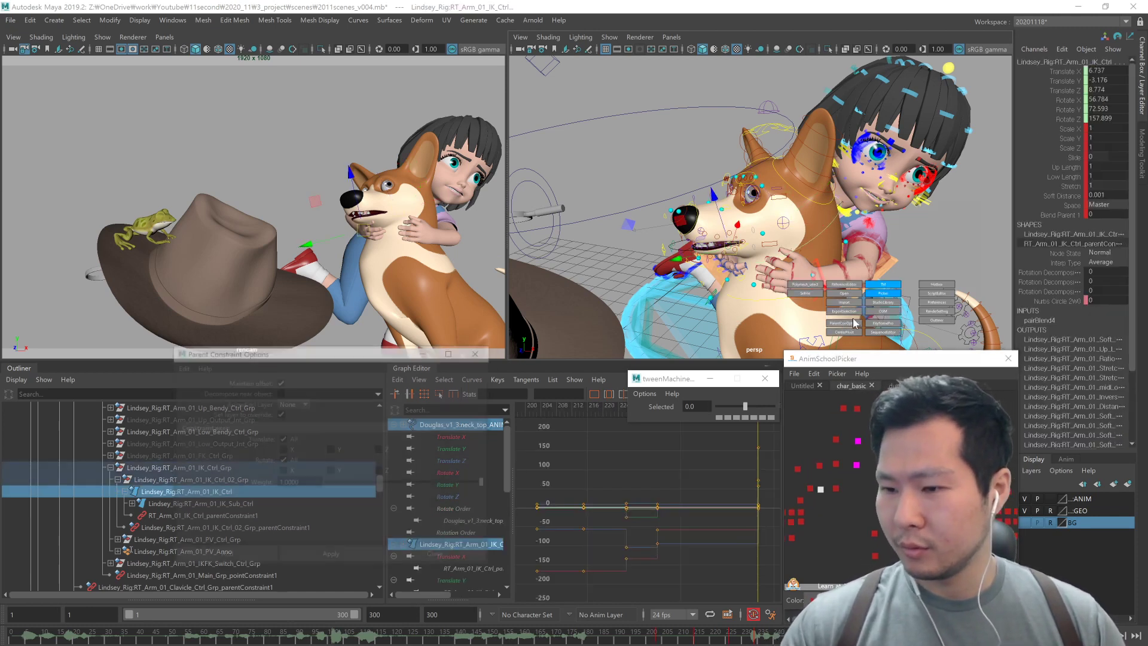
click(349, 557)
click(439, 558)
Step: Select both hand parent constraints and key their channels at frame 234
drag(1062, 304, 1079, 310)
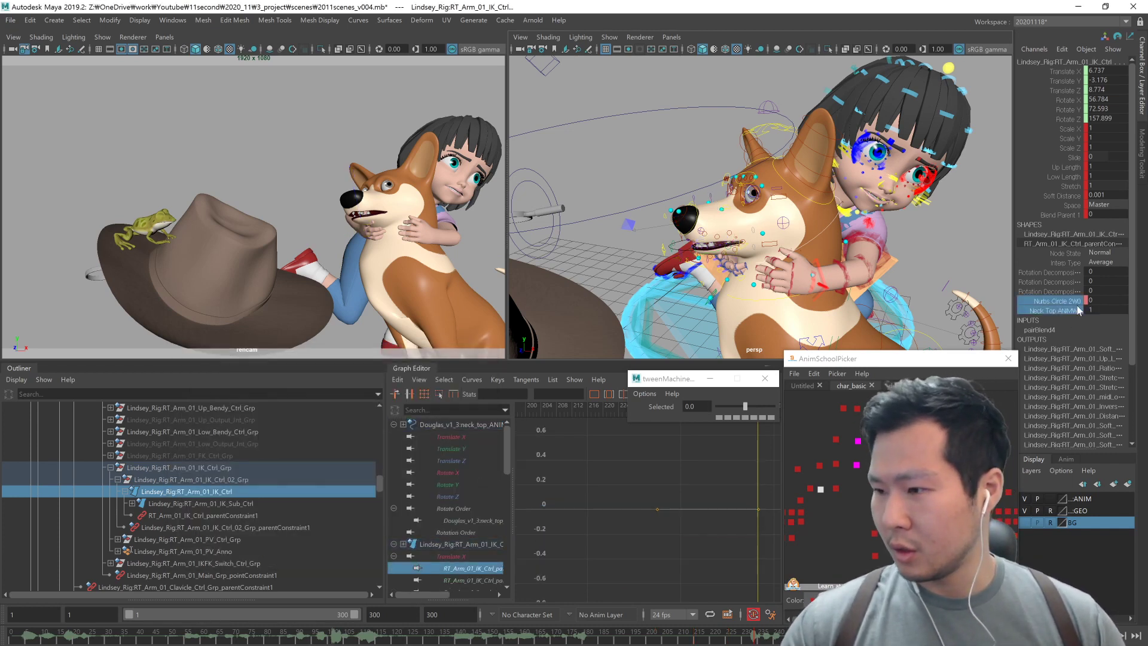
click(203, 514)
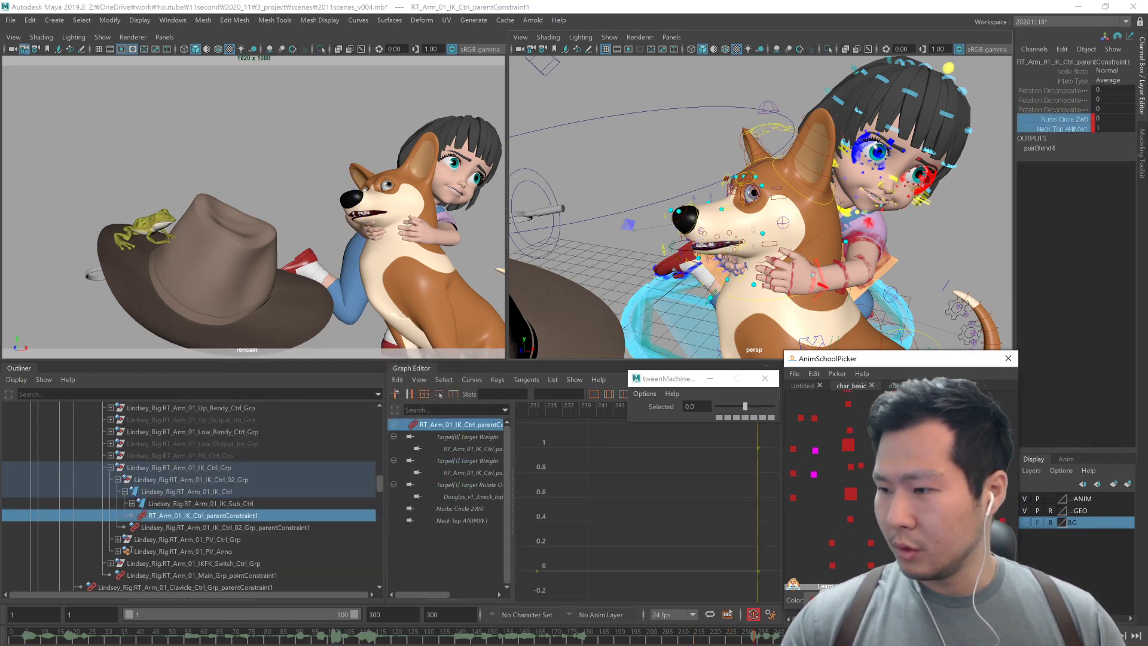
key(ctrl+z)
key(ctrl+z)
key(ctrl+z)
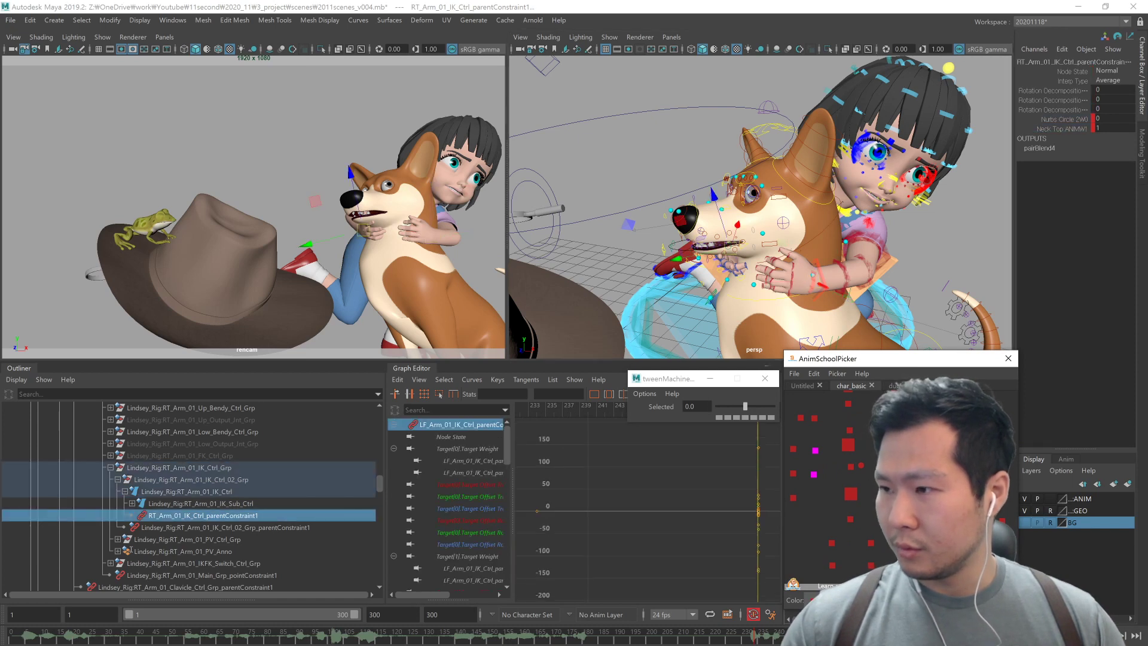
key(comma)
key(s)
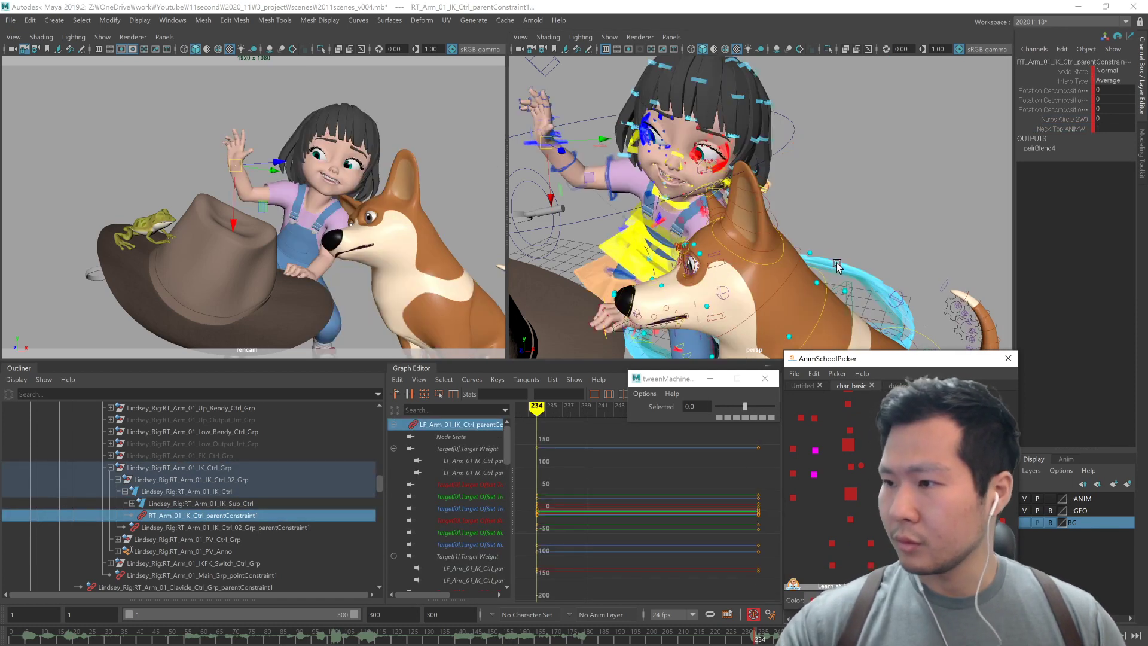
Step: Set the right hand constraint's Neck Top weight to 0 at frame 234 and check the earlier frames
alt+middle_drag(927, 271, 989, 274)
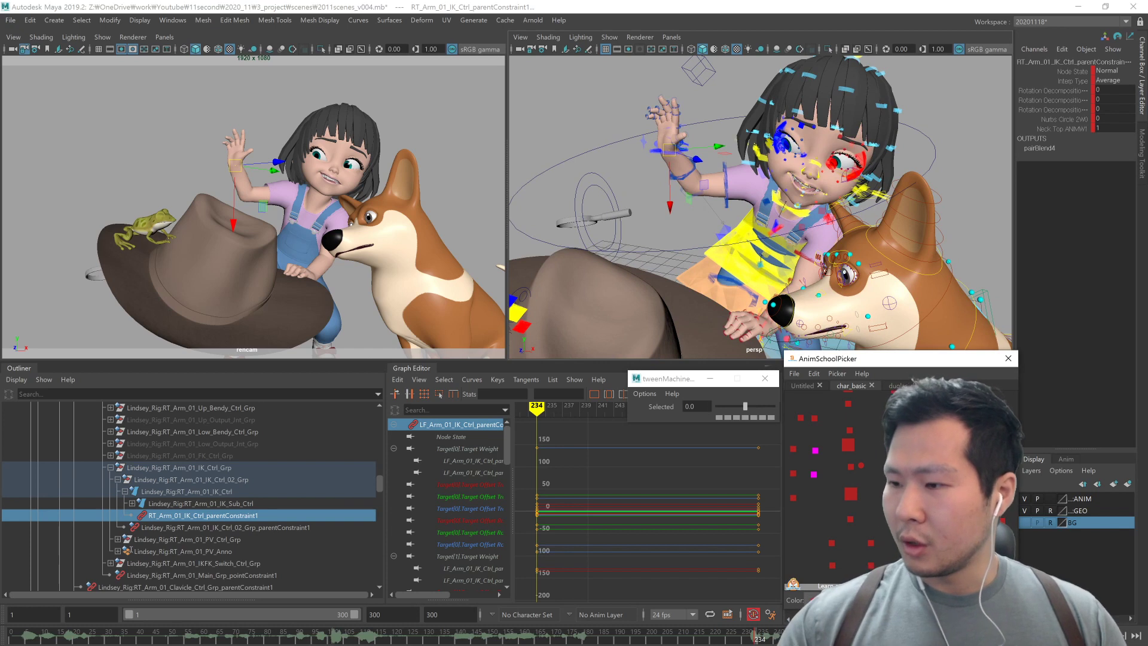
key(ctrl+z)
key(ctrl+z)
click(1098, 128)
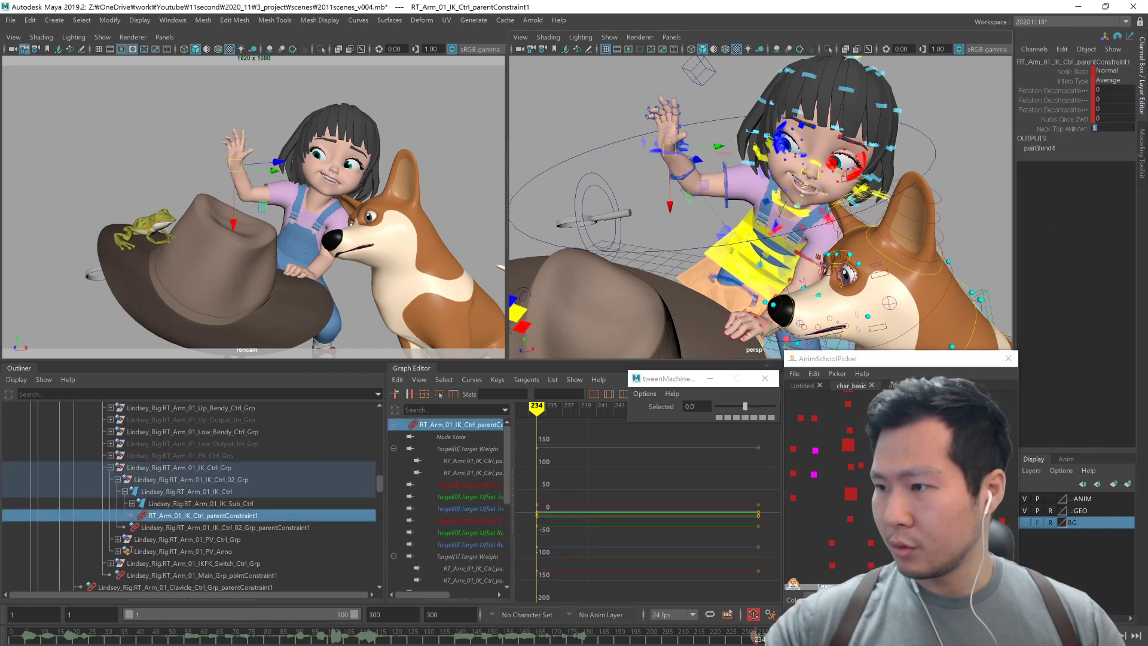
alt+middle_drag(870, 292, 922, 281)
drag(1085, 119, 1079, 165)
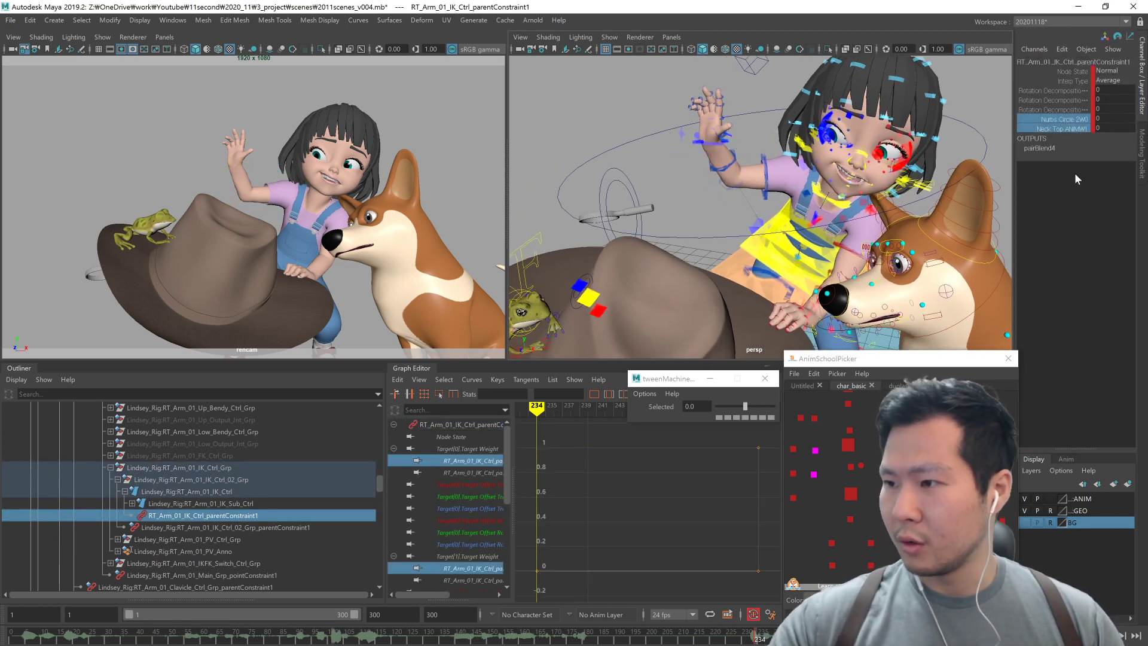
click(748, 642)
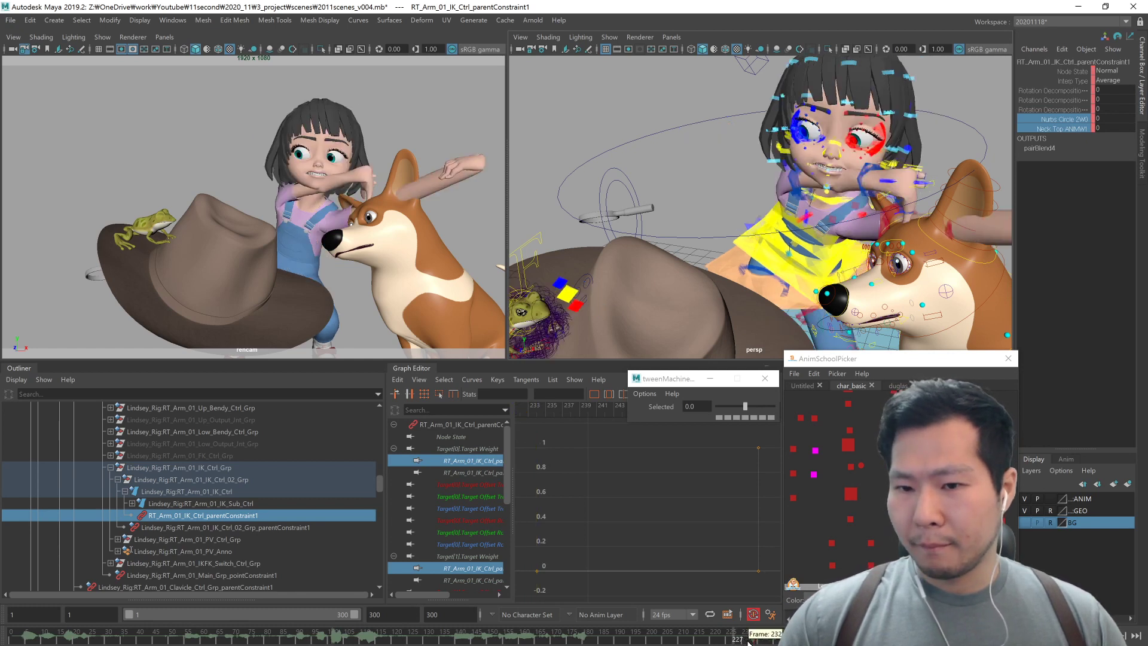
Step: Set the right hand parent constraint's Nurbs Circle weight to 1 at frame 226
key(alt+comma)
key(alt+comma)
key(alt+period)
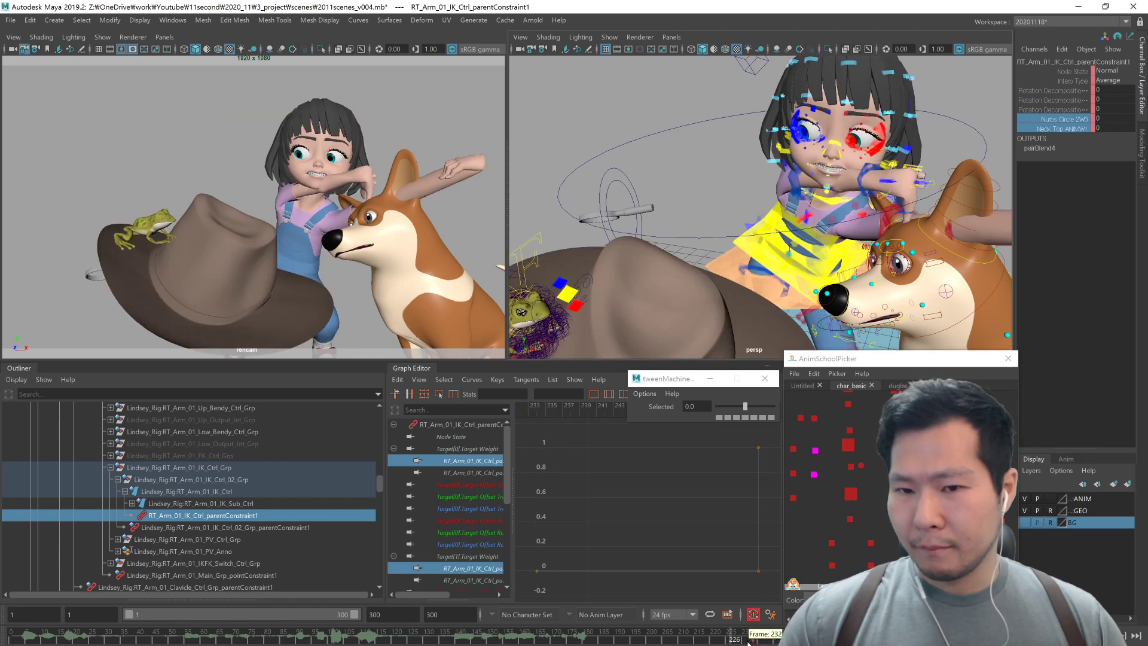
click(1107, 118)
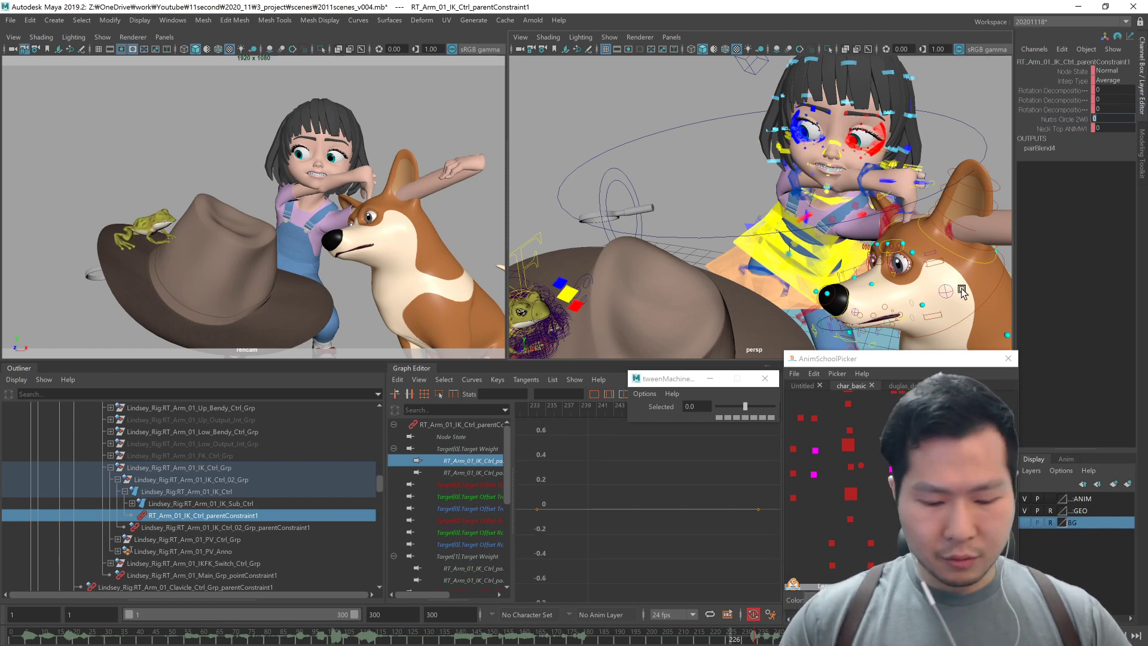
alt+right_drag(875, 290, 845, 284)
key(alt+comma)
key(alt+period)
key(m)
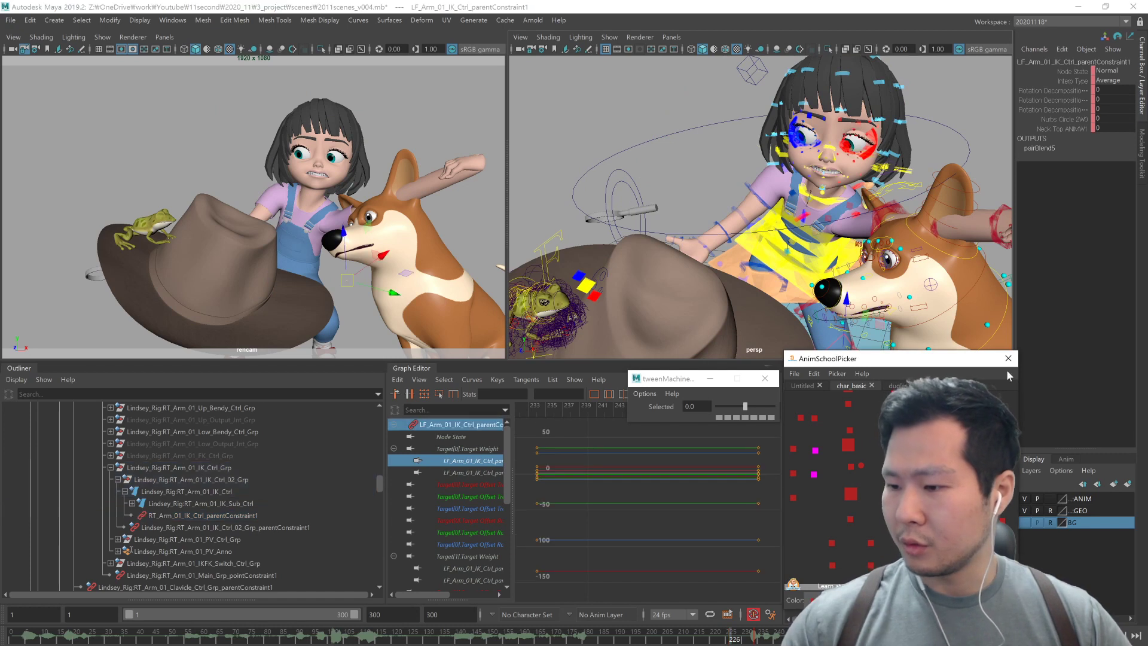
Step: Set the left hand parent constraint's Nurbs Circle weight to 1 at frame 226 and select both hand constraints
click(1106, 118)
text(1)
alt+right_drag(892, 298, 874, 290)
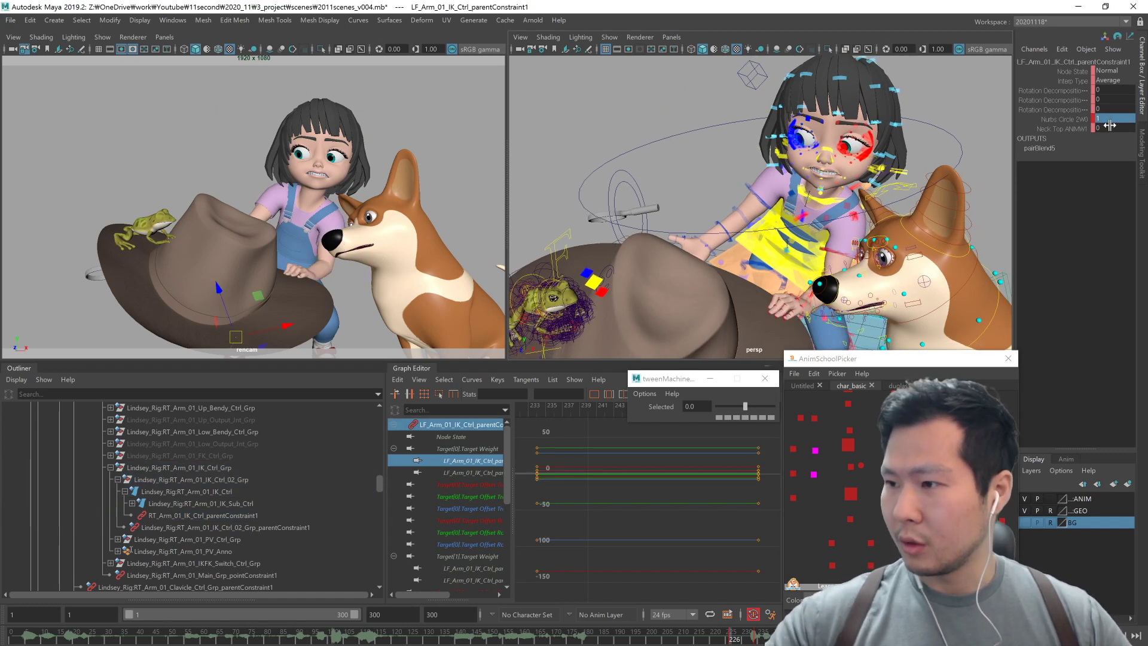
key(Return)
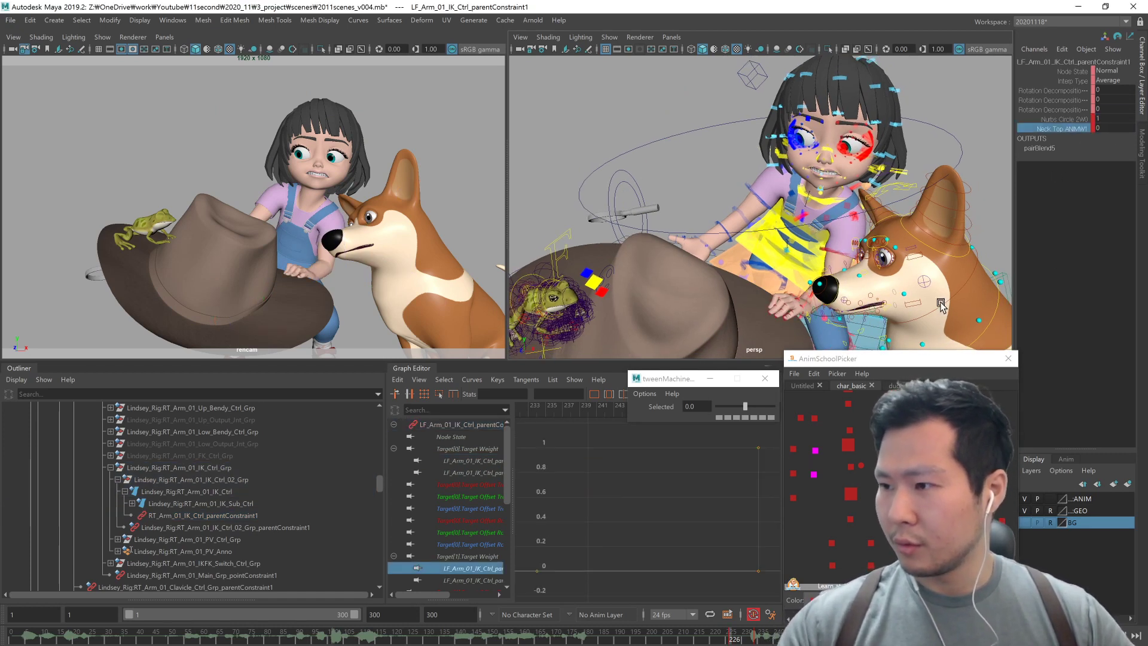
key(m)
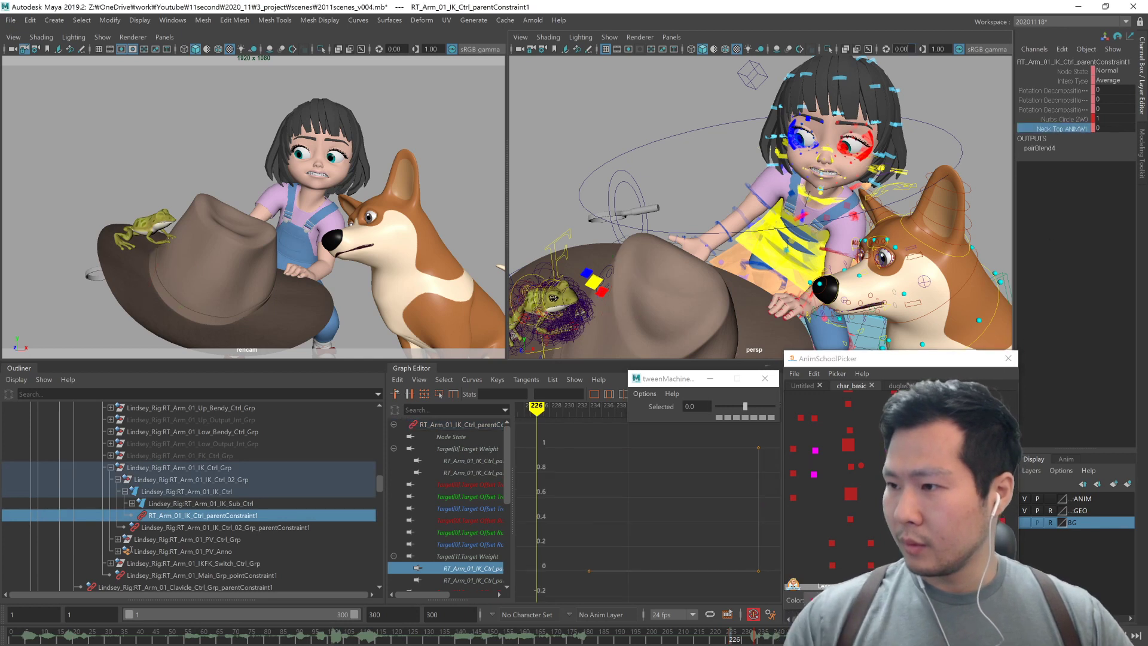
scroll(761, 207, down, 2)
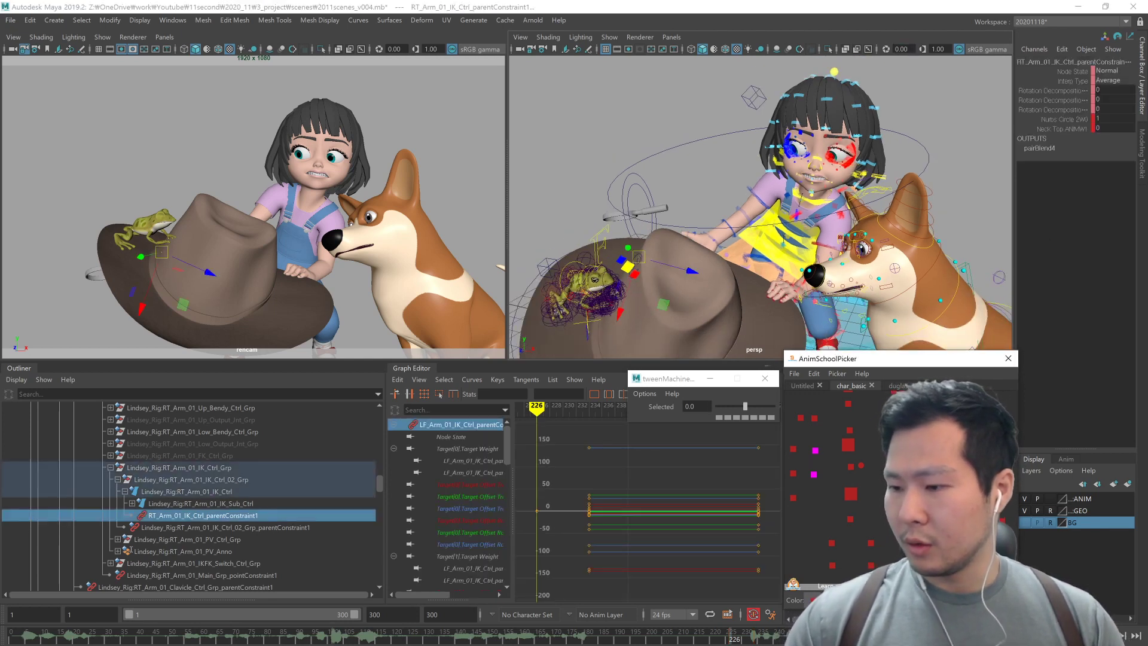
Step: Key both hand parent constraints at frame 226, compare the neighbouring key poses and scrub back to frame 211
key(period)
key(comma)
key(period)
key(comma)
key(period)
key(comma)
key(period)
key(comma)
click(717, 639)
drag(716, 639, 686, 639)
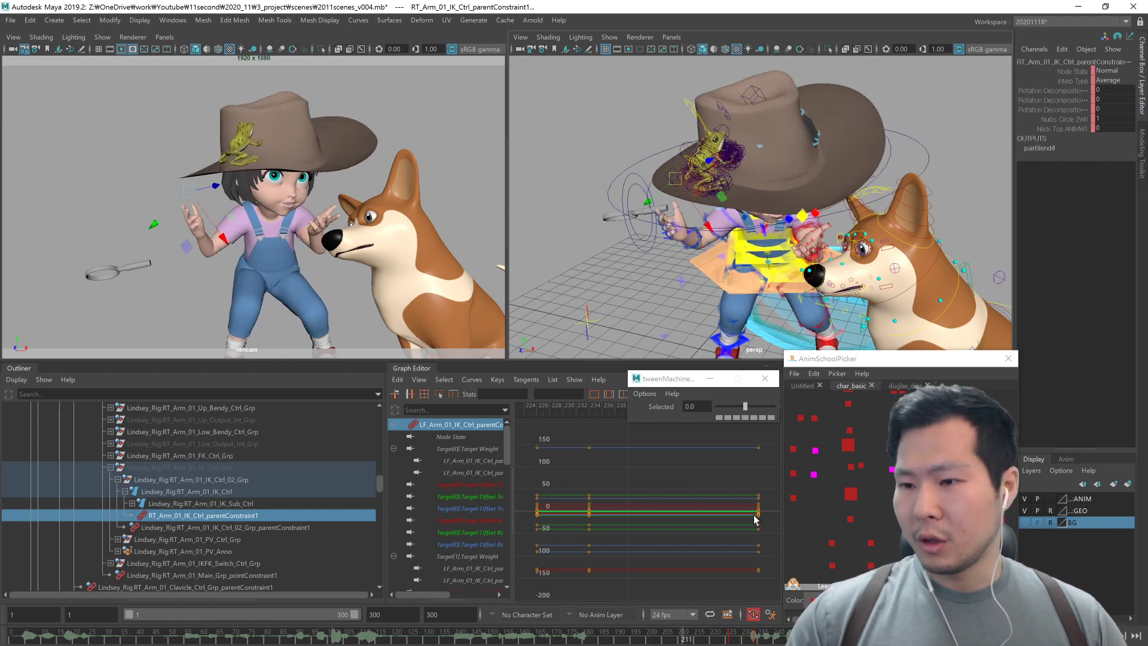
Step: Use the COG control's keys to reach frames 215 and 203, keying both hand parent constraints at each
click(850, 493)
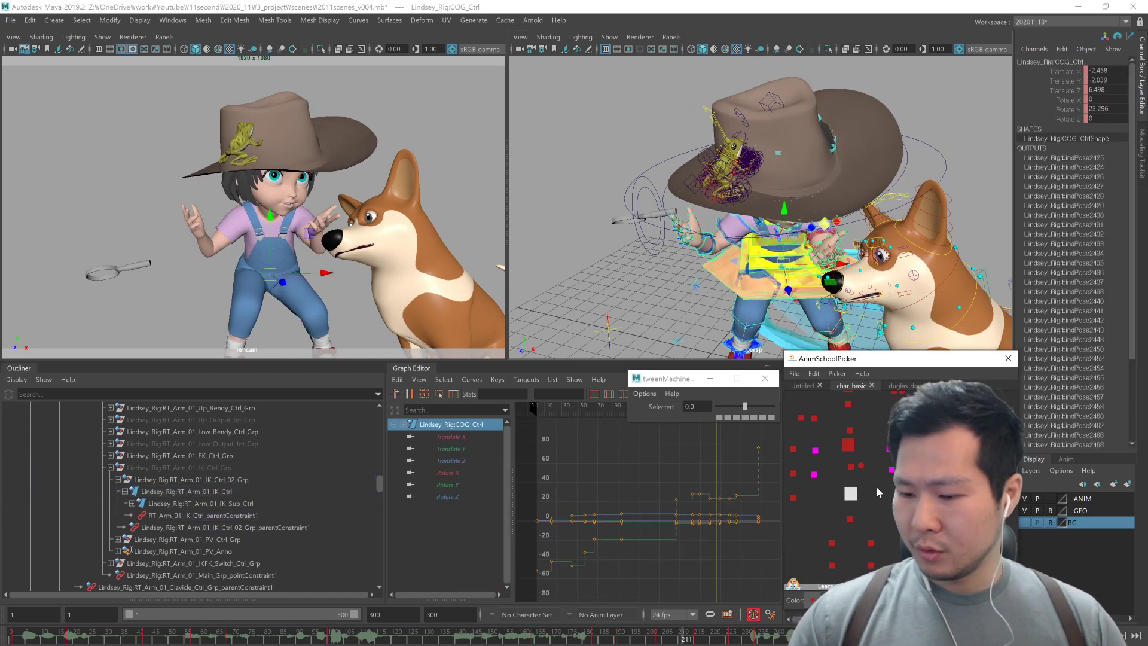
key(period)
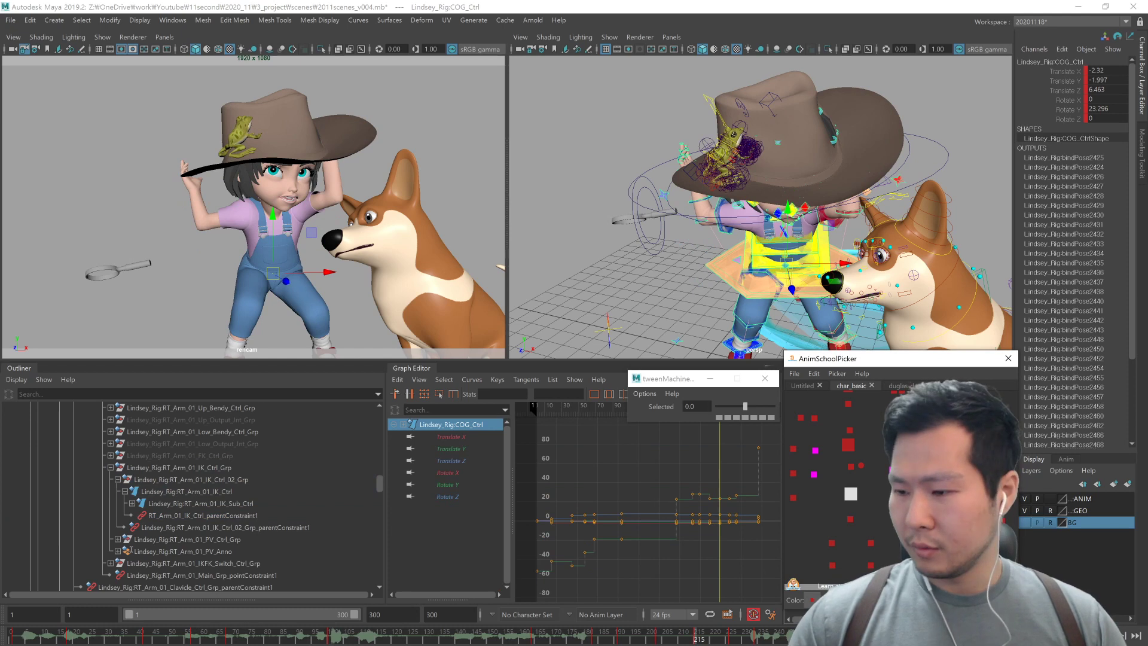
click(882, 497)
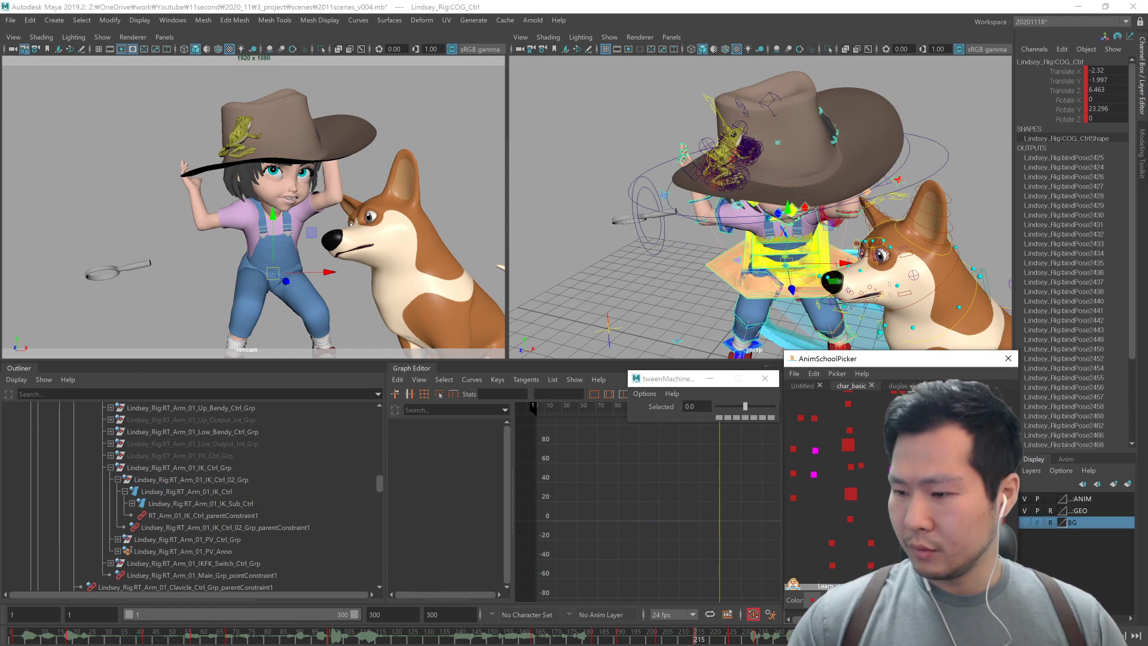
click(793, 498)
click(851, 494)
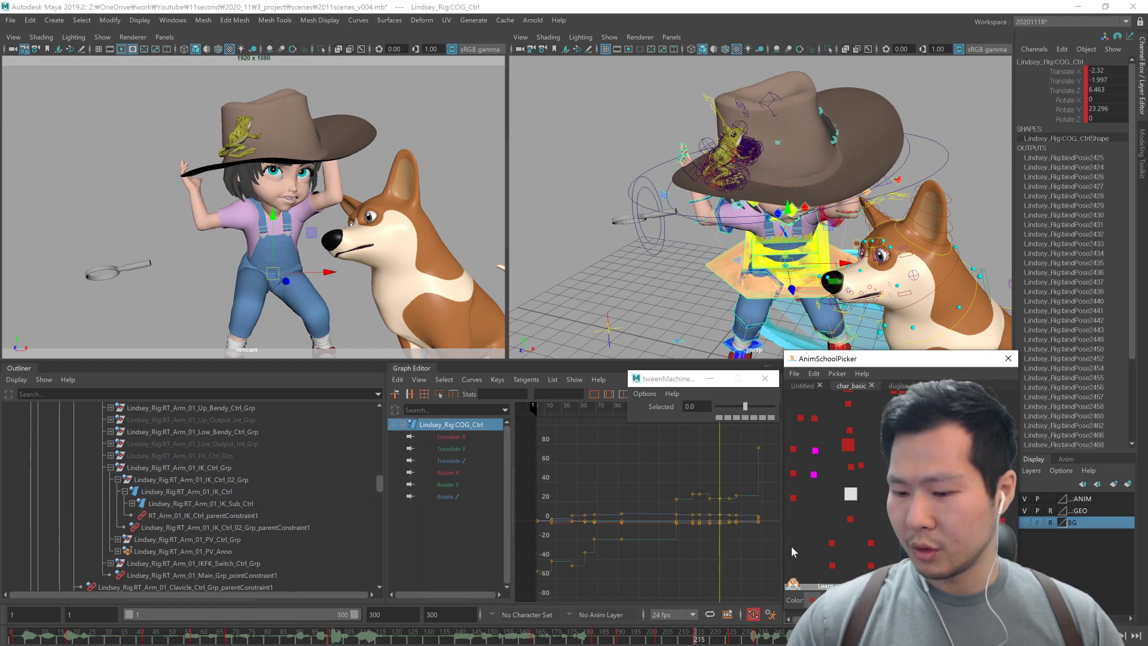
key(comma)
click(793, 498)
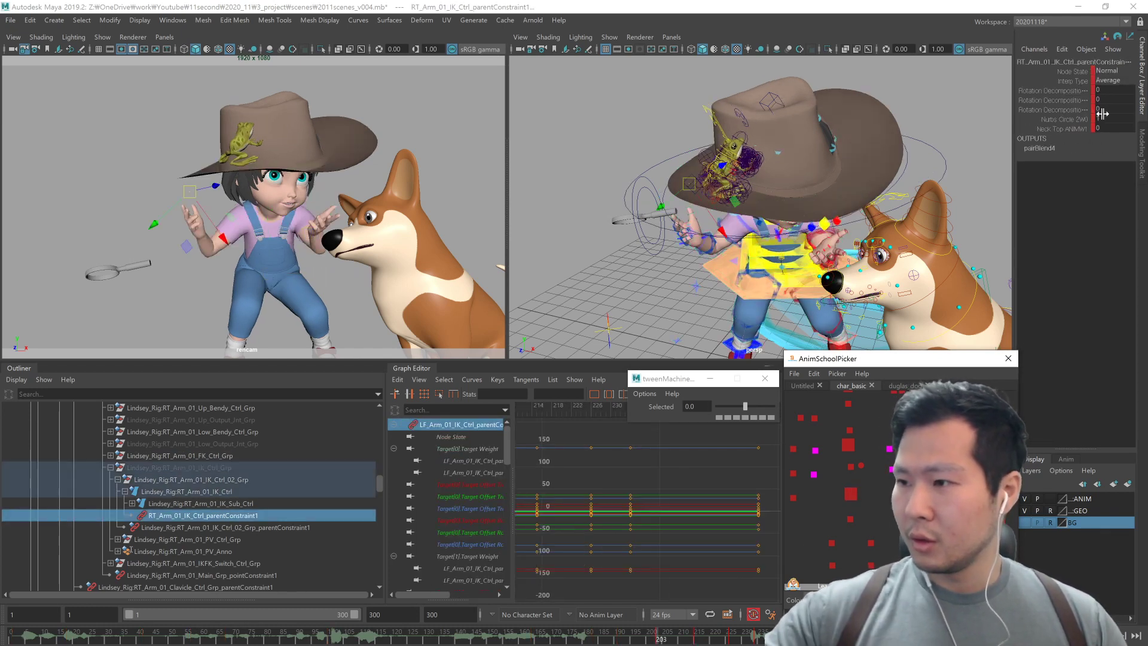
Step: Try a Nurbs Circle weight of 0 on both hand constraints at frame 203 and compare with frame 215
click(1103, 118)
text(0)
key(Return)
alt+drag(897, 342, 867, 307)
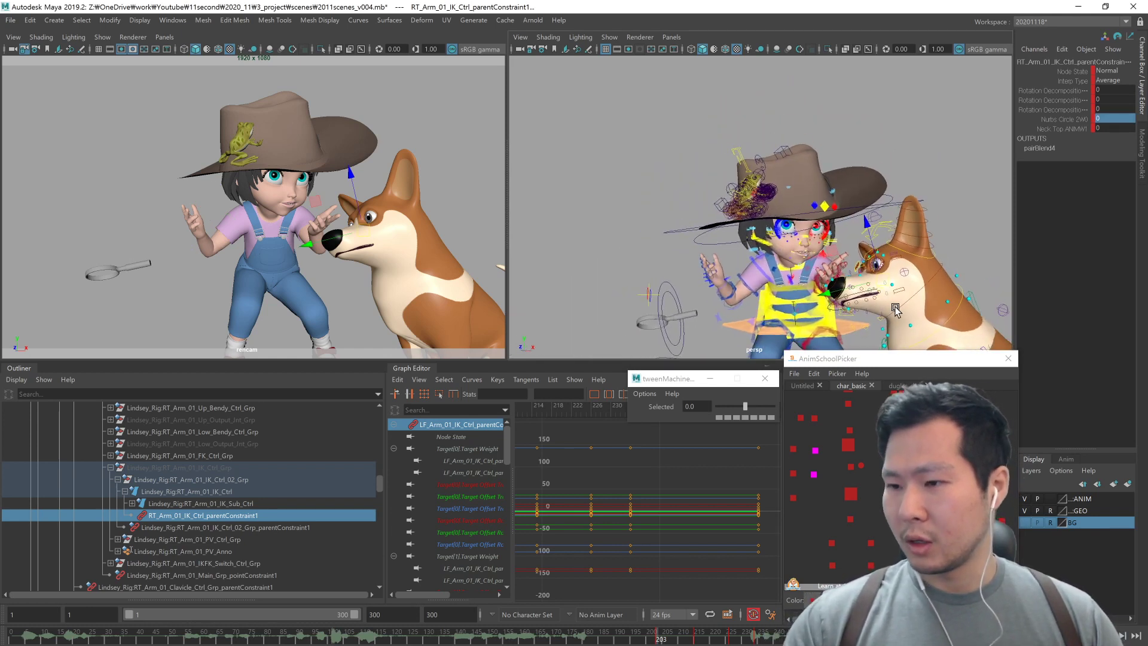
click(694, 639)
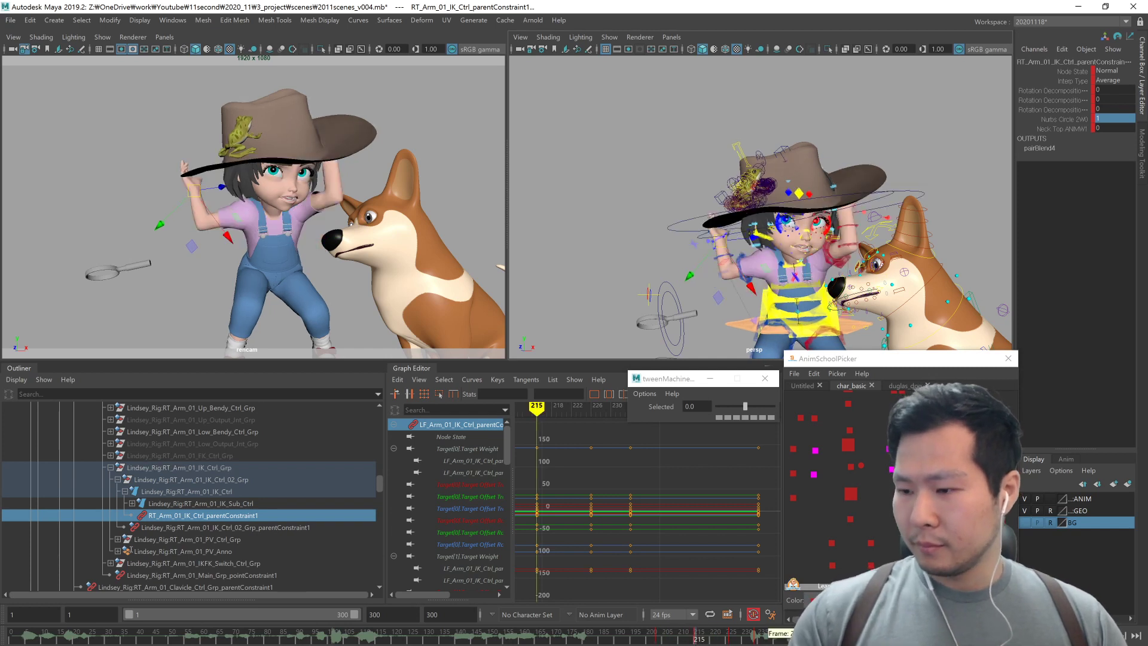
key(comma)
Step: Delete the Blend Parent keys of both hand IK controls at frame 234 and check the neighbouring poses
click(891, 470)
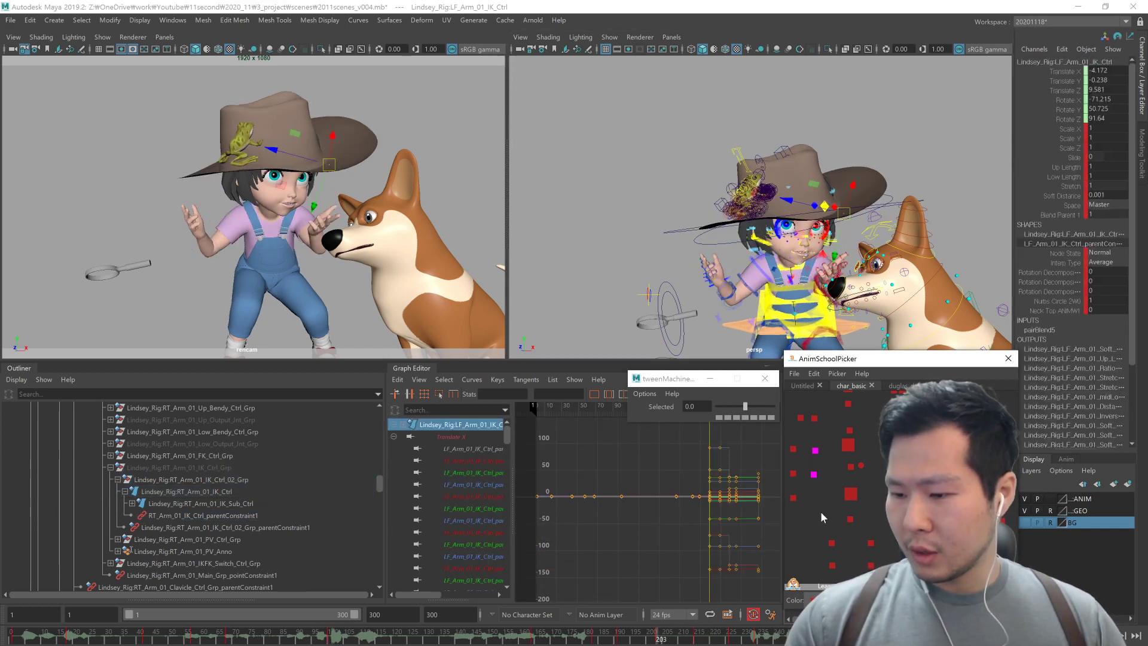
alt+middle_drag(823, 515, 878, 509)
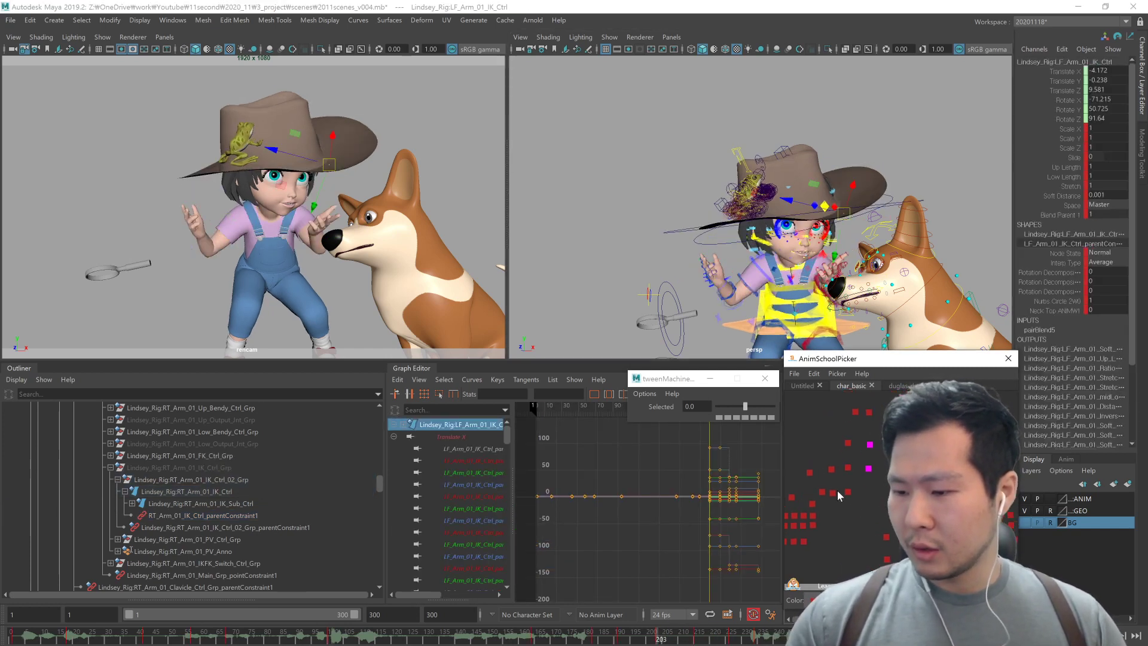
click(833, 493)
click(1062, 214)
key(f)
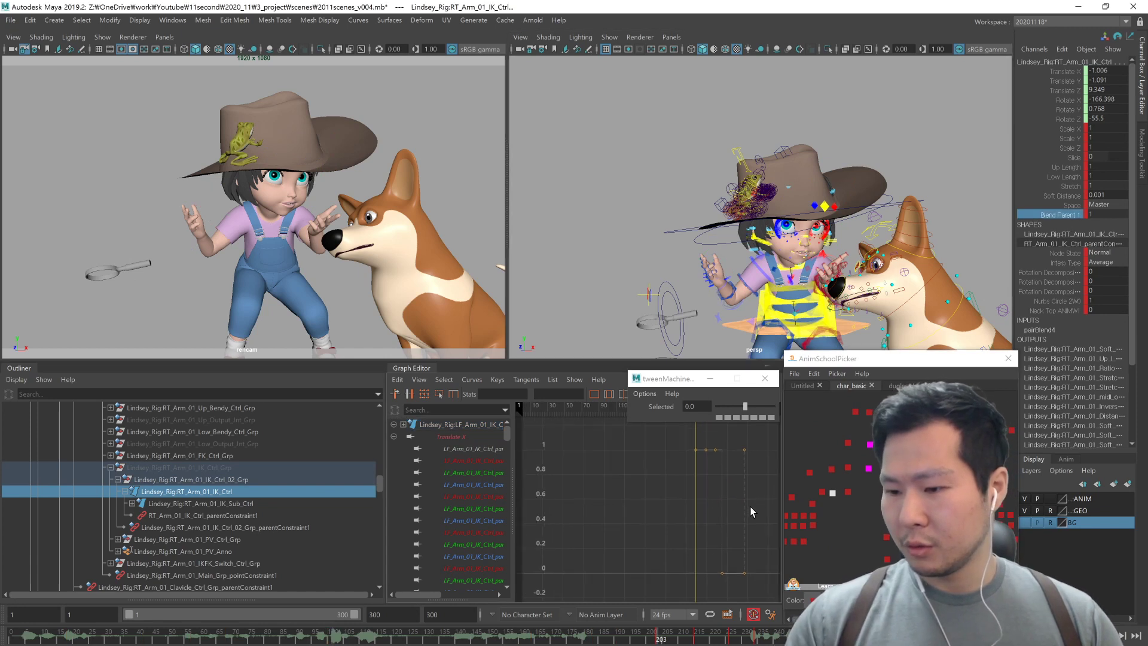
drag(712, 537, 713, 584)
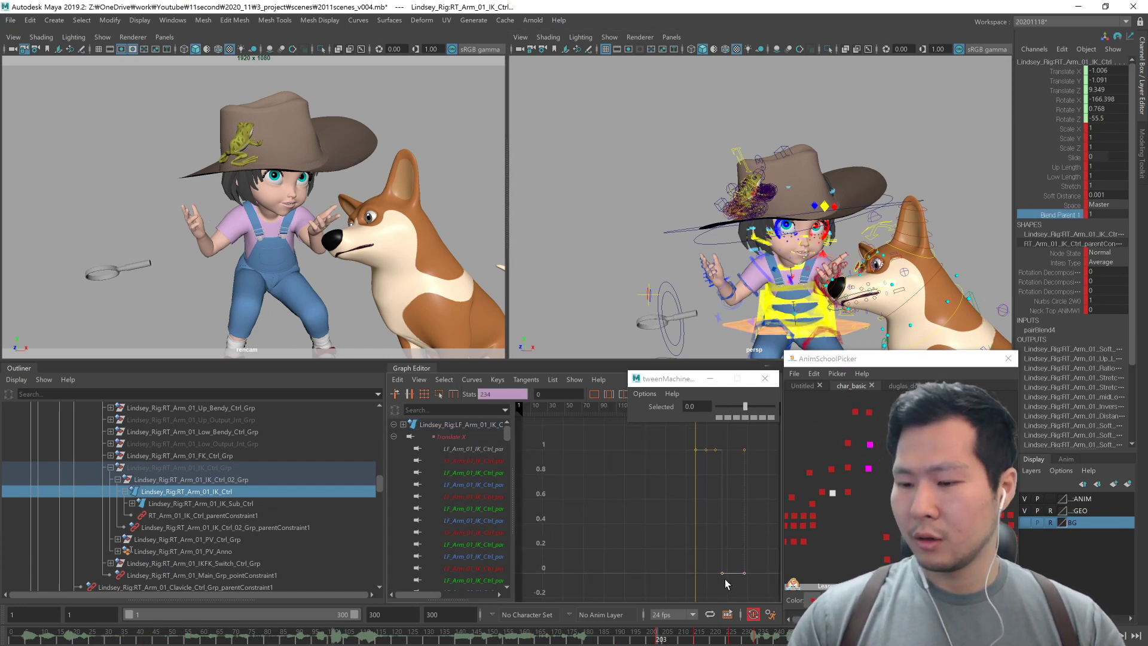
key(Delete)
mouse_move(664, 640)
mouse_down()
mouse_move(788, 631)
mouse_move(733, 639)
mouse_move(759, 638)
mouse_up()
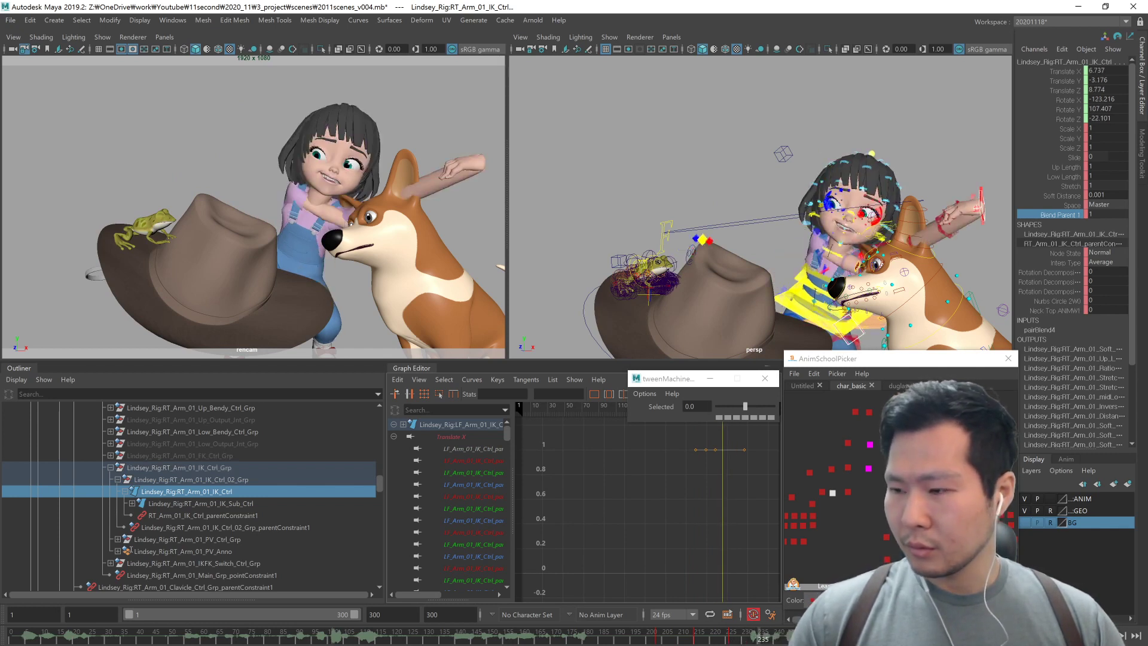
alt+drag(855, 290, 871, 312)
key(alt+comma)
key(alt+comma)
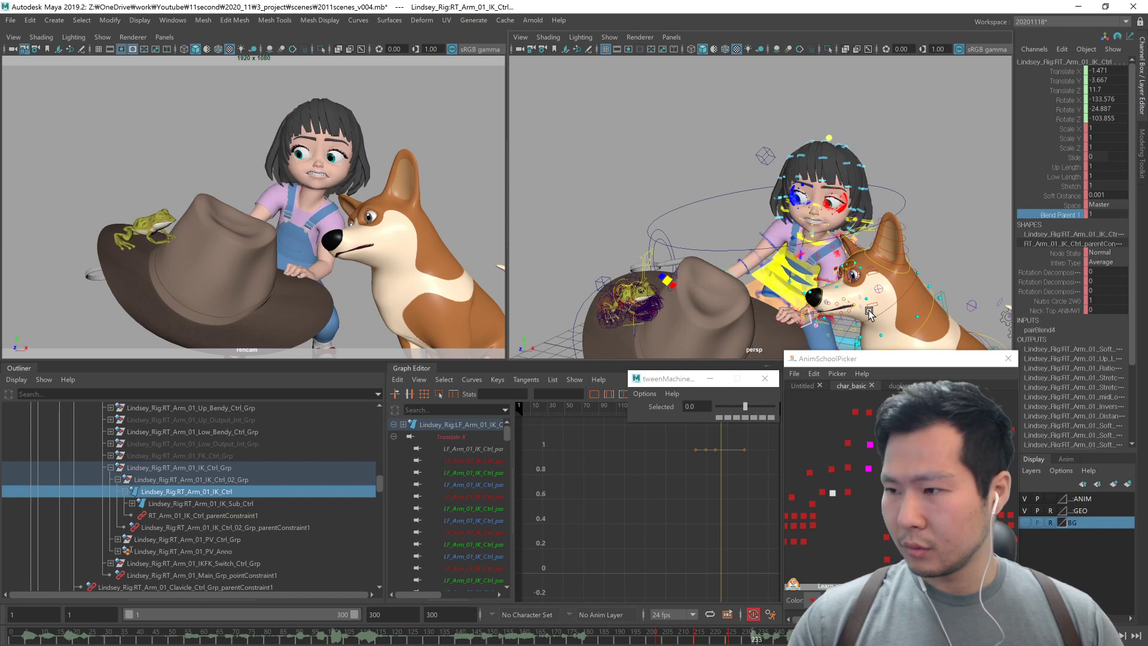
key(alt+period)
Step: Try raising the right hand constraint's Neck Top and Nurbs Circle weights in turn, undoing each change
click(921, 455)
key(ctrl+z)
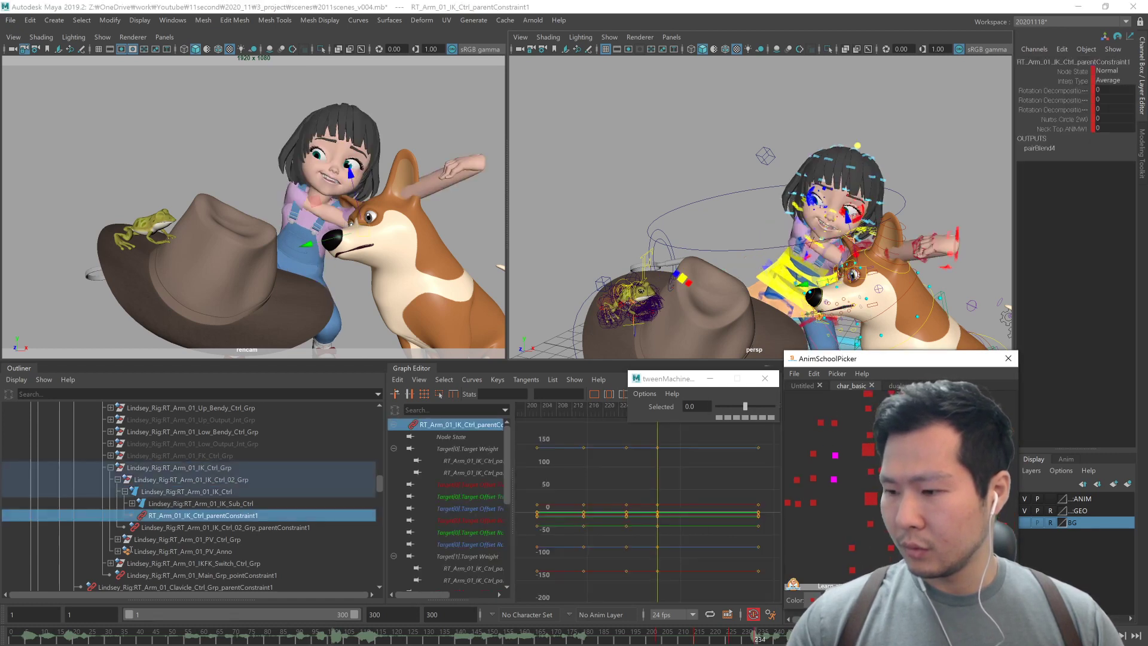
mouse_move(864, 312)
alt+mouse_down()
mouse_move(837, 311)
mouse_move(865, 301)
alt+mouse_up()
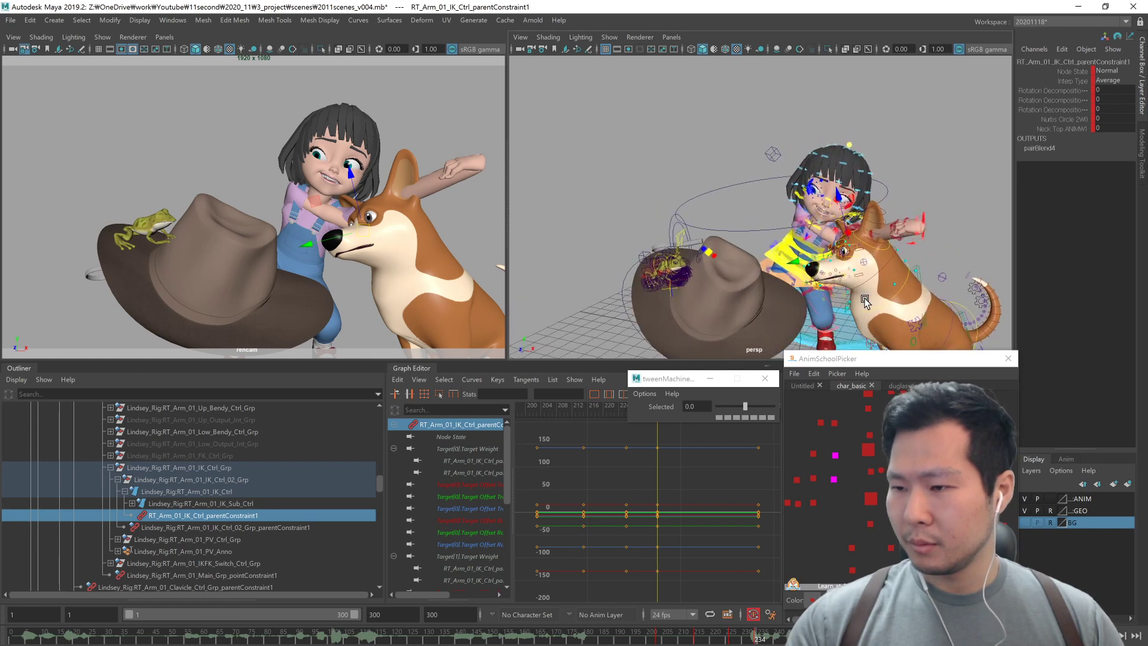
click(1054, 128)
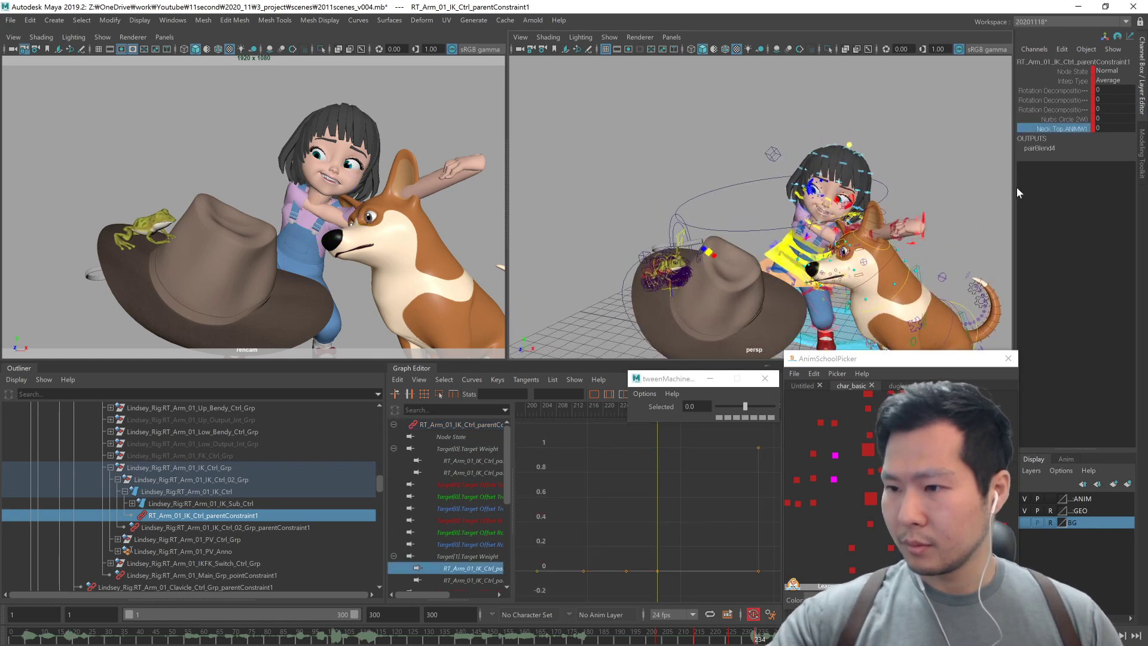
middle_drag(919, 263, 966, 263)
key(ctrl+z)
click(1064, 119)
middle_drag(879, 300, 946, 317)
key(ctrl+z)
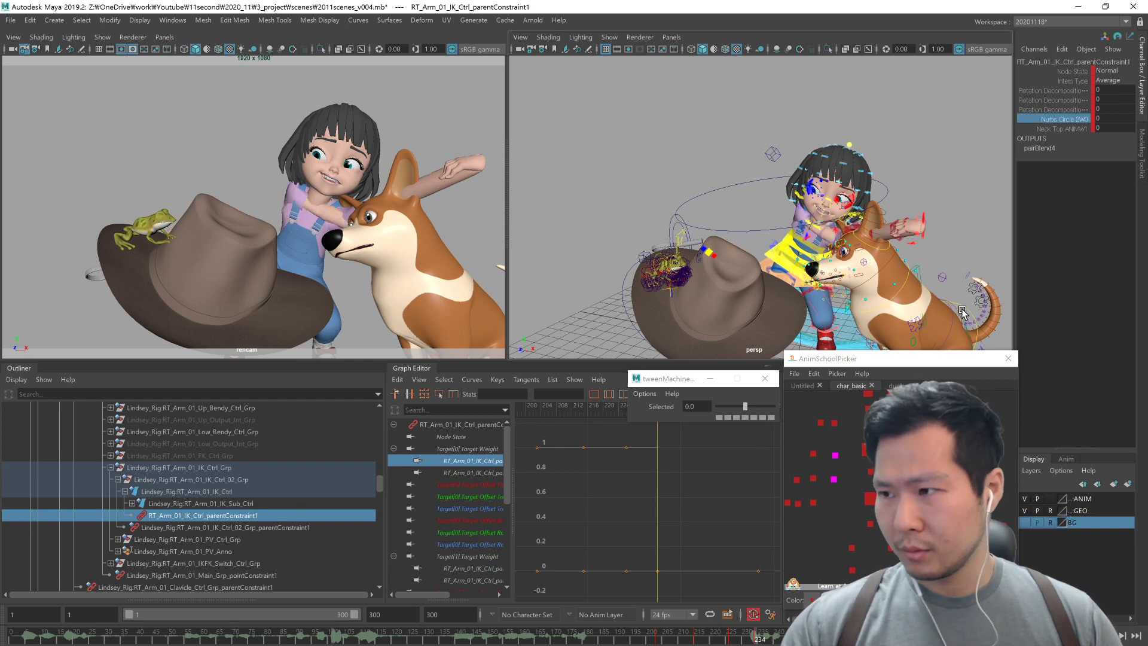
Step: Select the right hand IK control and restore its deleted Blend Parent key of 0 at frame 234
click(799, 503)
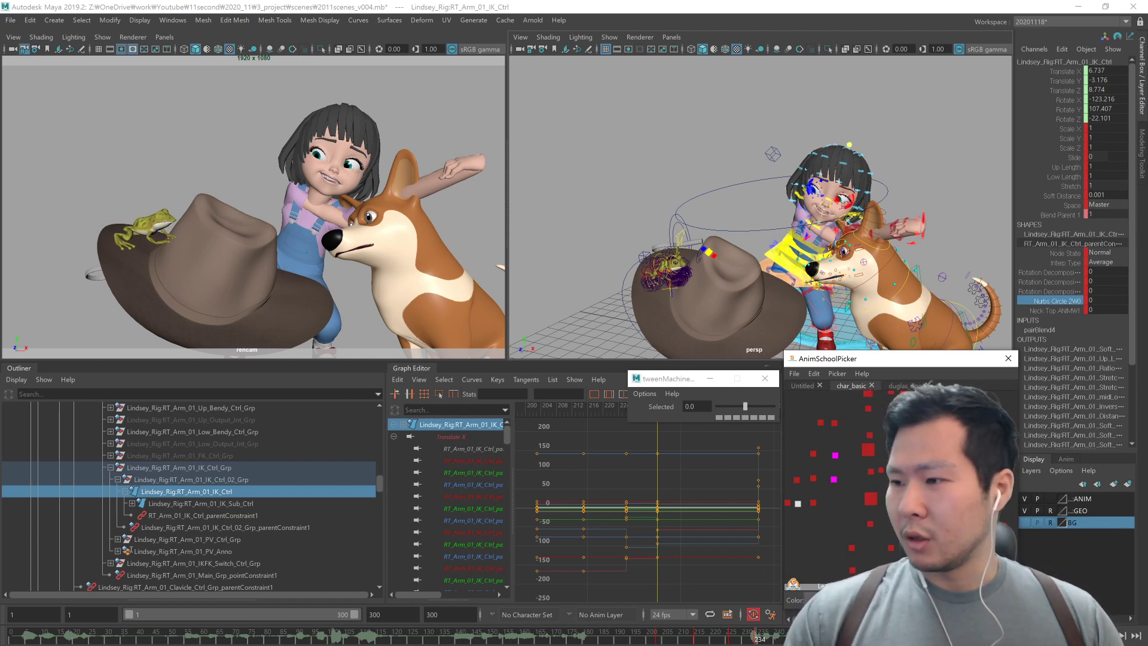
key(comma)
key(comma)
key(comma)
key(alt+v)
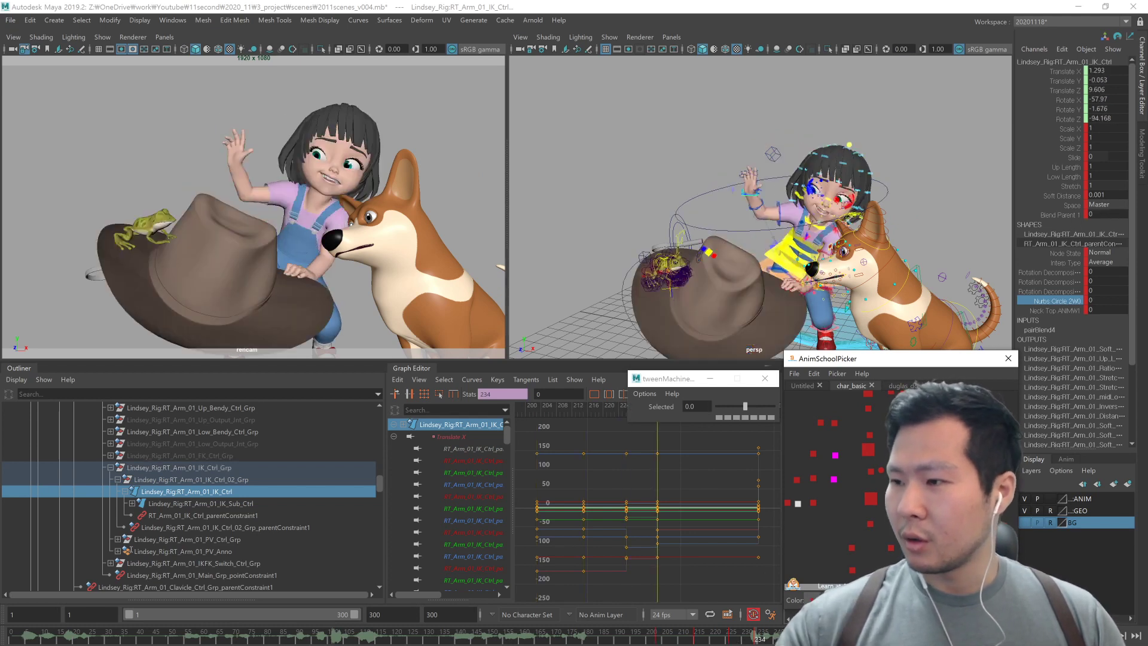
Step: Examine the Blend Parent curves of the right and left hand IK controls across the hat and hugging poses
click(1061, 214)
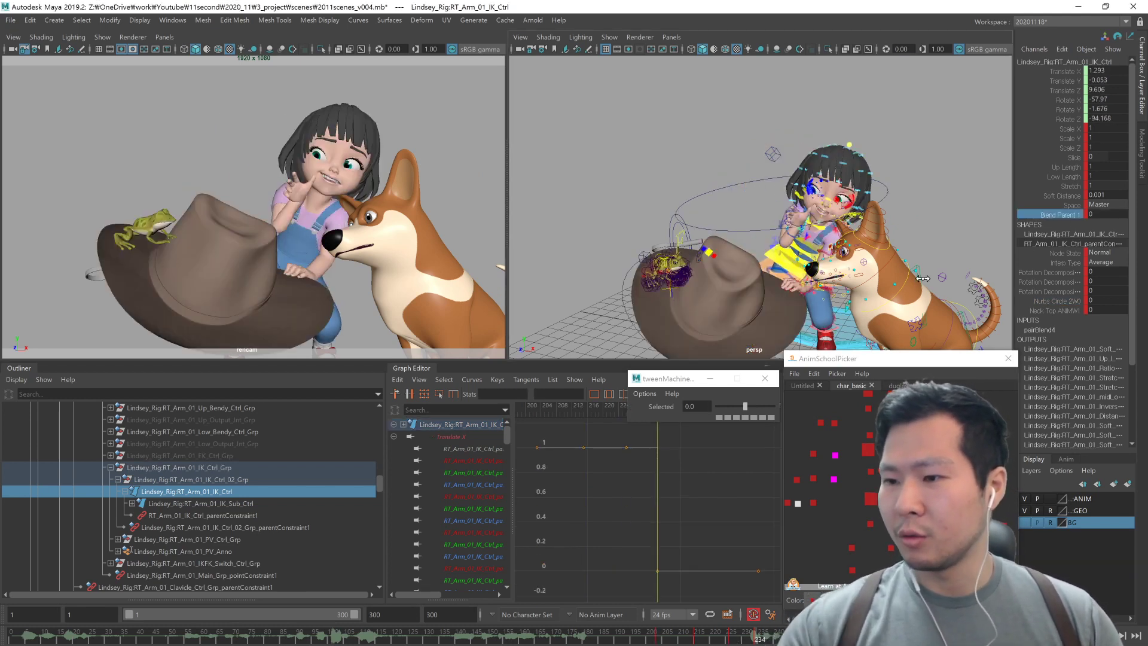
alt+middle_drag(912, 279, 899, 317)
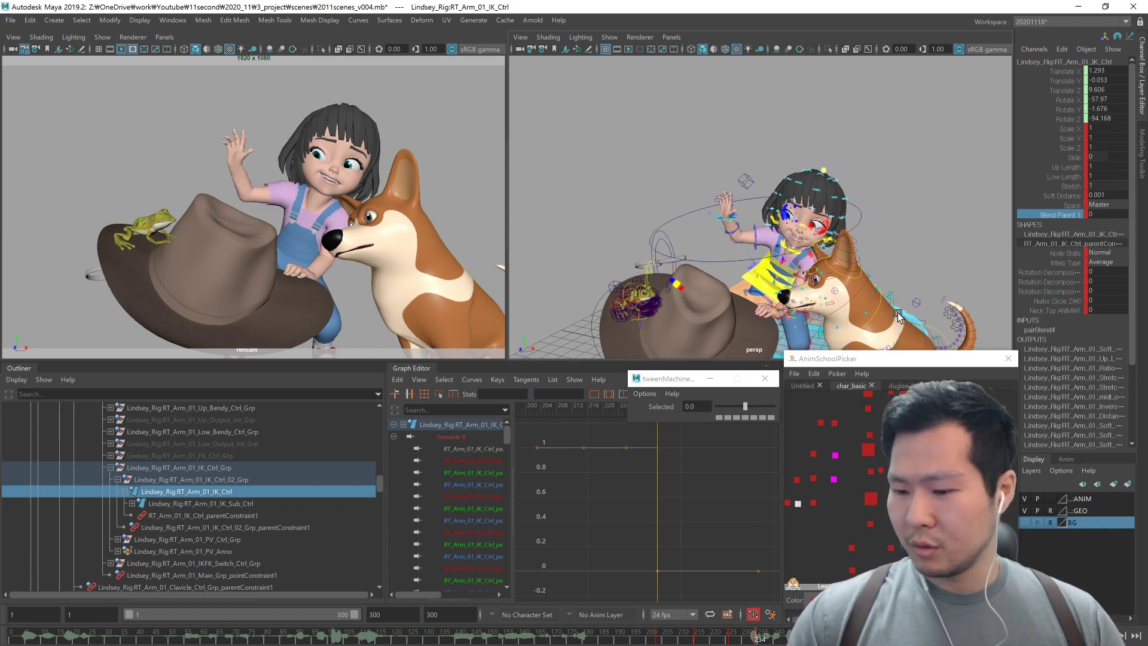
key(alt+v)
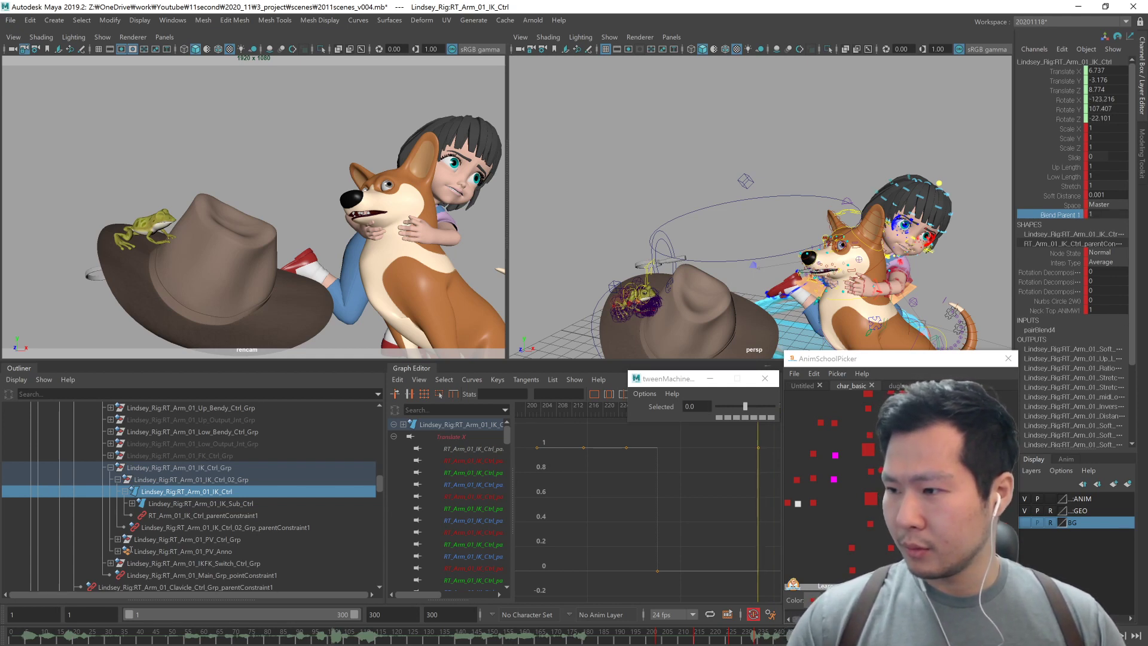
click(939, 504)
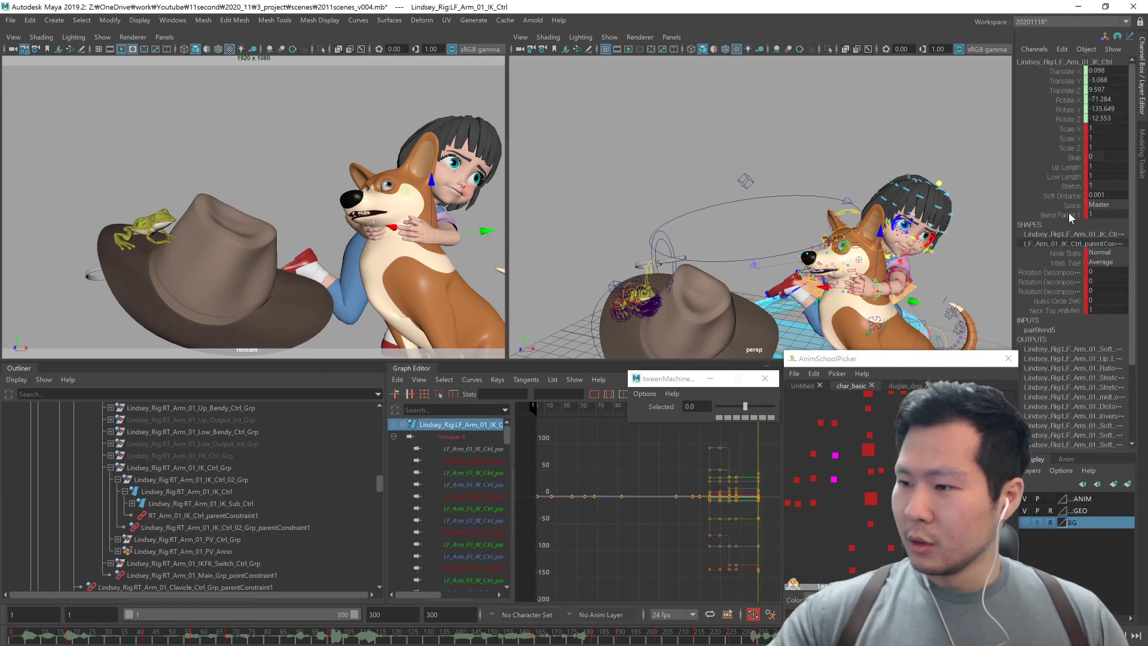
click(1070, 215)
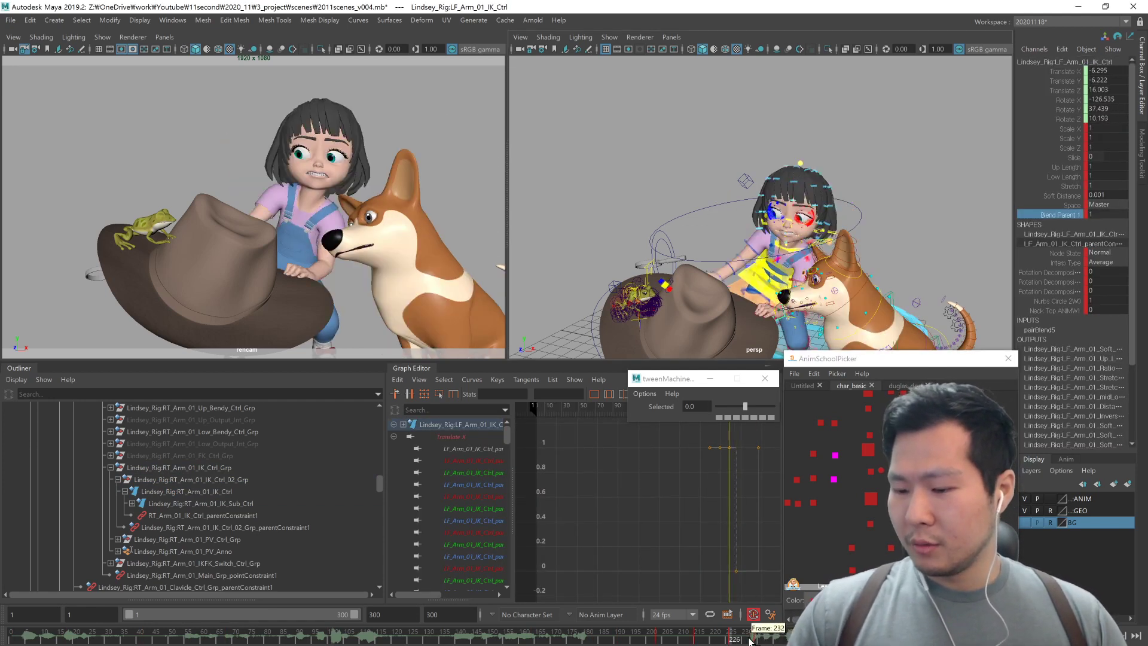
drag(823, 636, 763, 638)
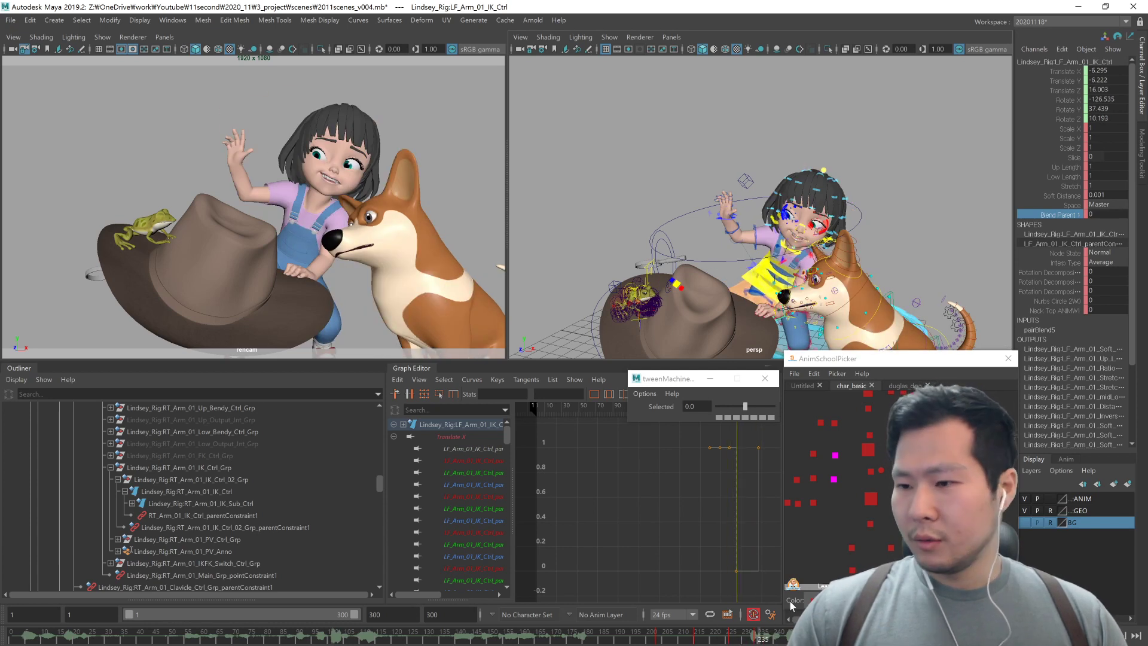
Step: Select the girl's right hand IK control and examine its Blend Parent curve
alt+drag(834, 293, 774, 212)
key(w)
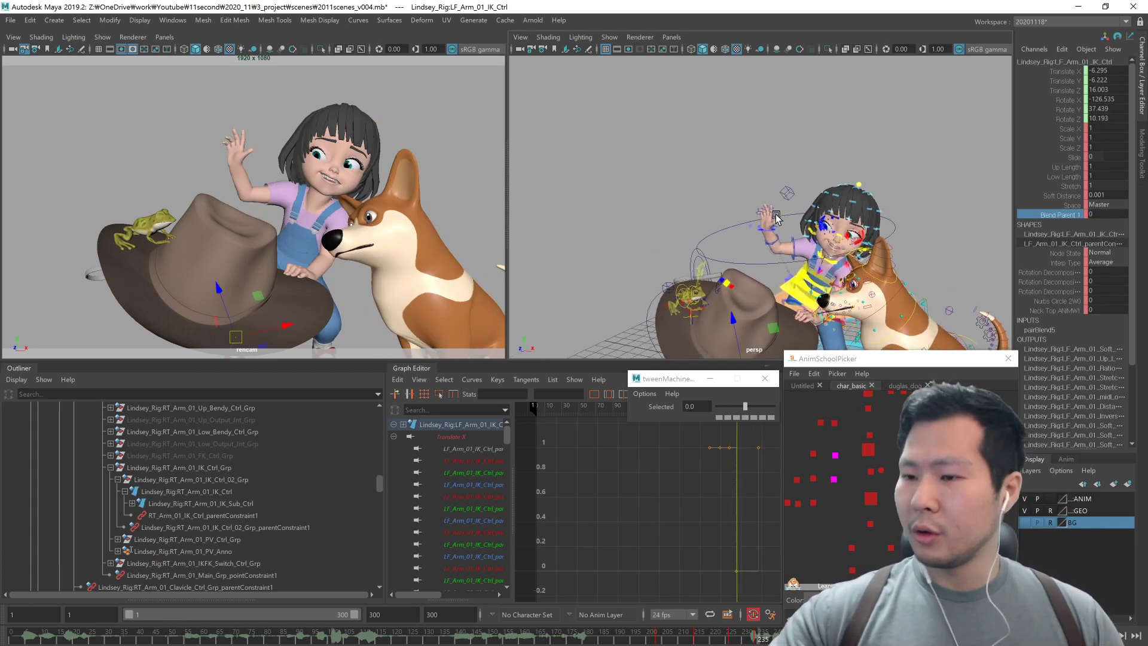
click(797, 504)
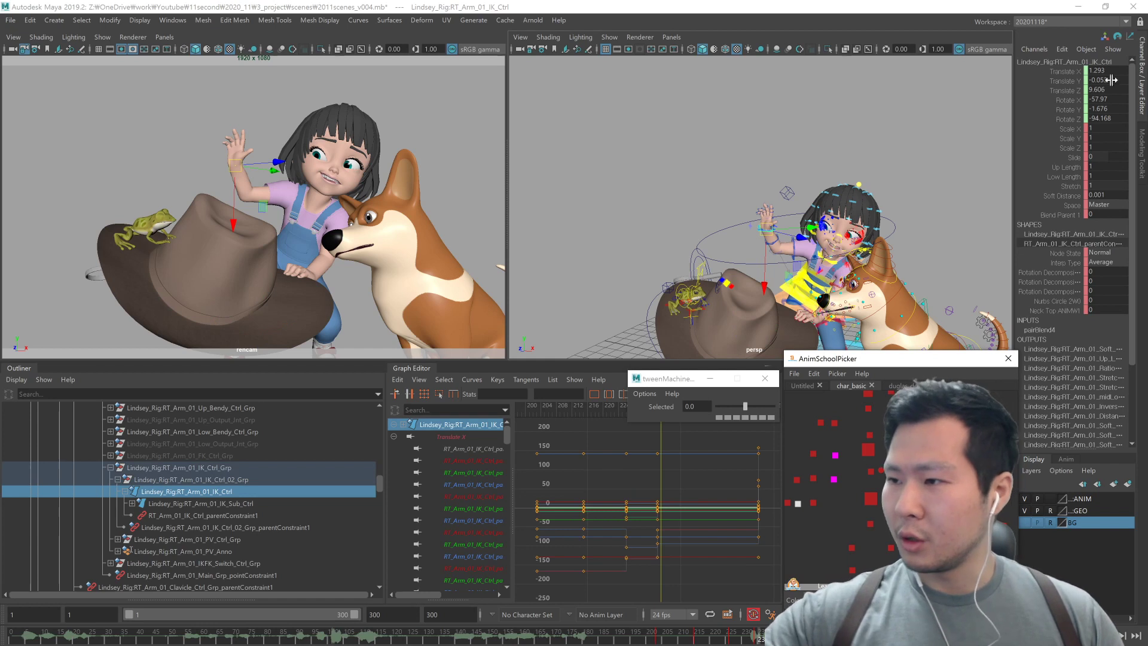
click(1062, 215)
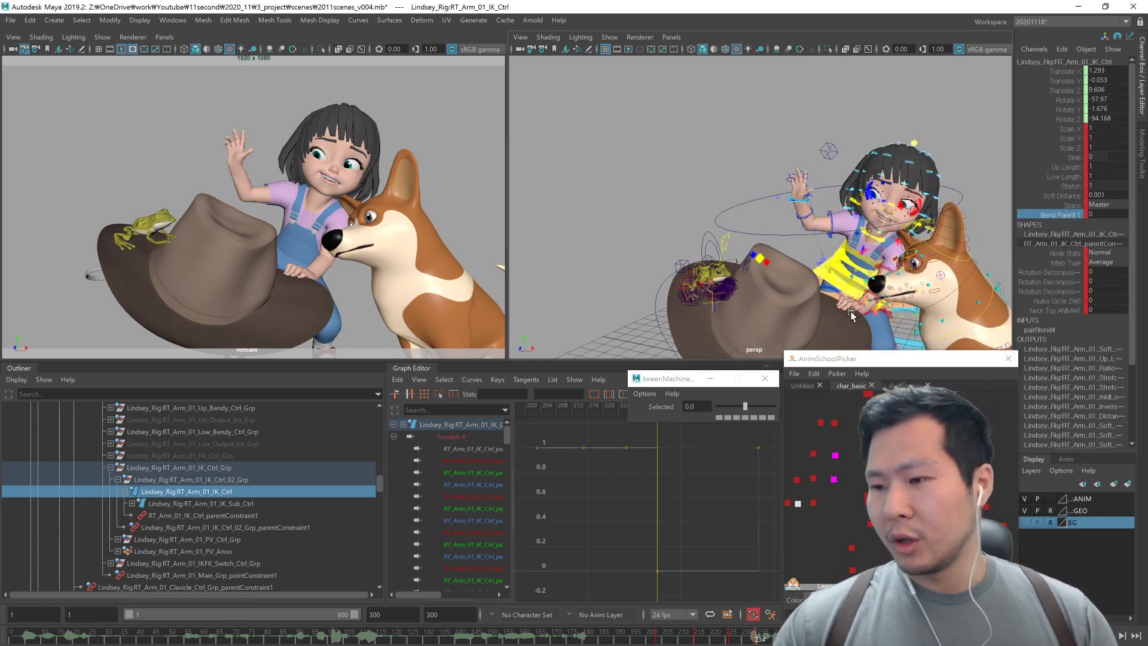
Step: Try changing the right hand constraint's Neck Top and Nurbs Circle weights in turn, undoing the changes
click(1057, 310)
middle_drag(919, 322, 1081, 326)
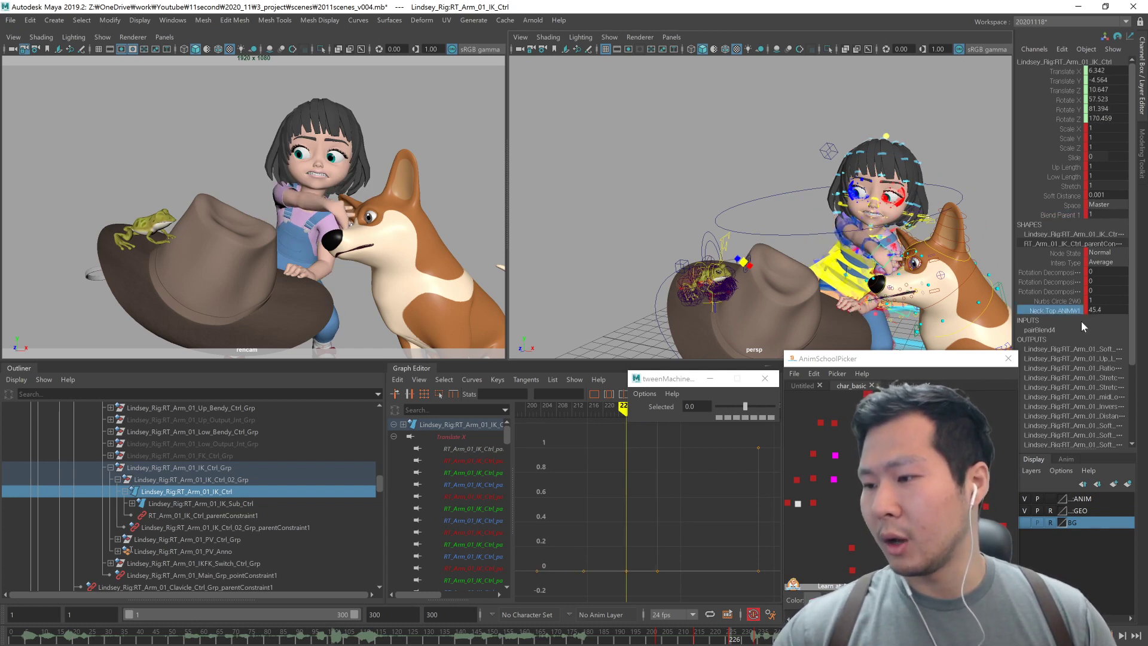
key(ctrl+z)
click(1059, 302)
middle_drag(935, 332, 1118, 309)
click(1061, 310)
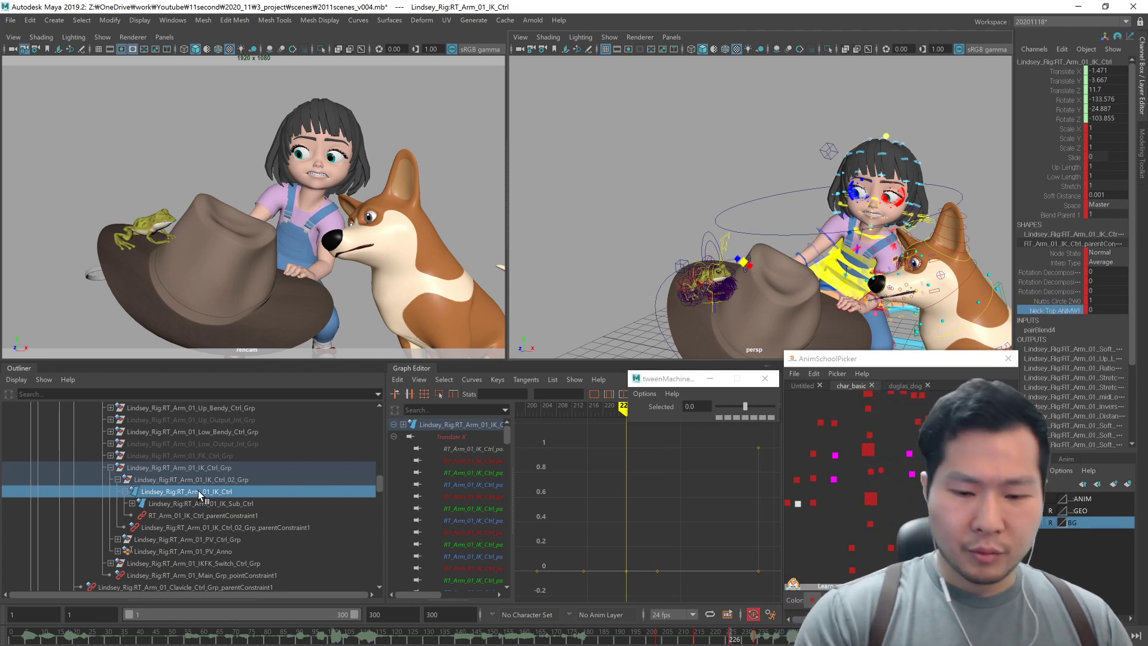
Step: Select the right hand IK control together with its parent constraint and compare the key poses between frames 191 and 235
click(200, 516)
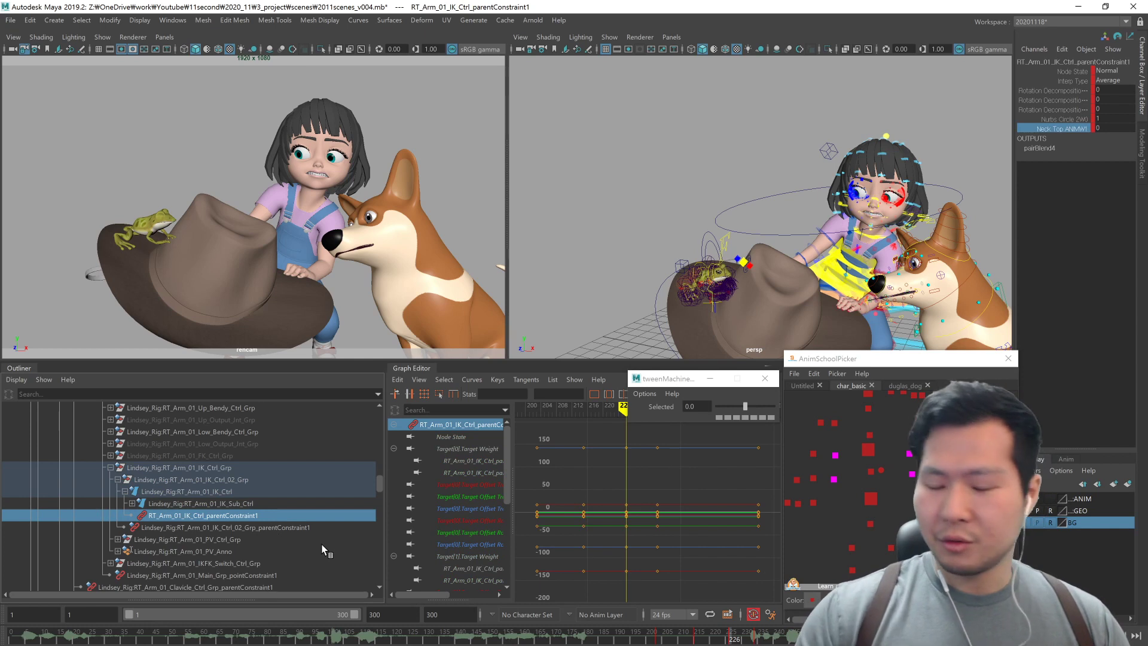
key(ctrl+z)
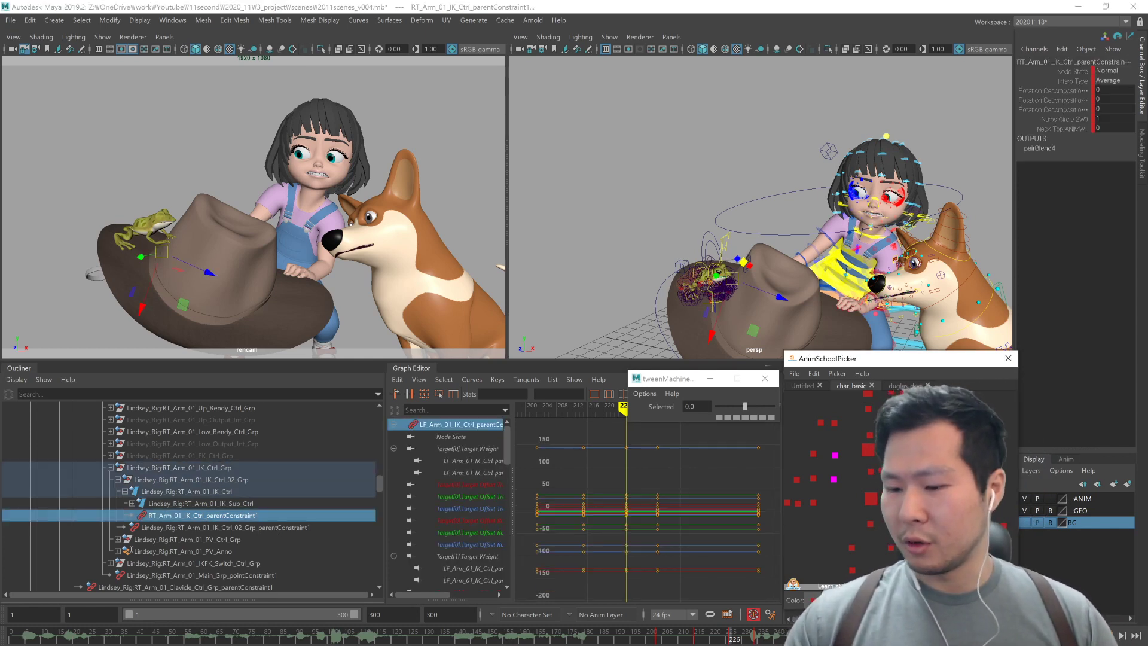
shift+click(797, 503)
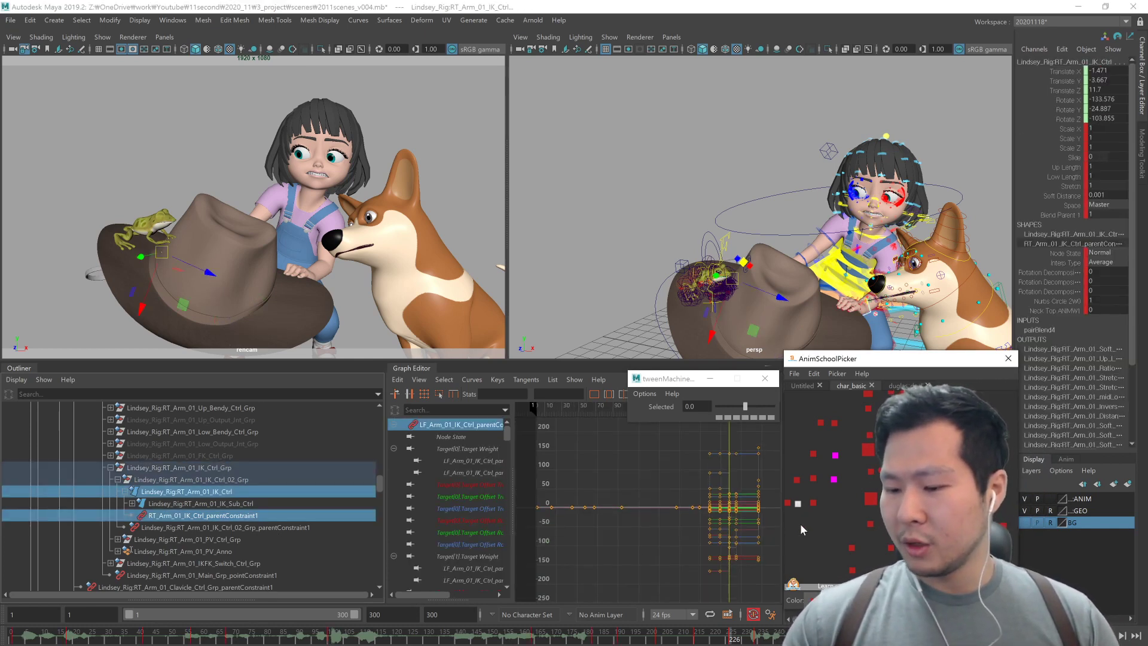
key(.)
key(.)
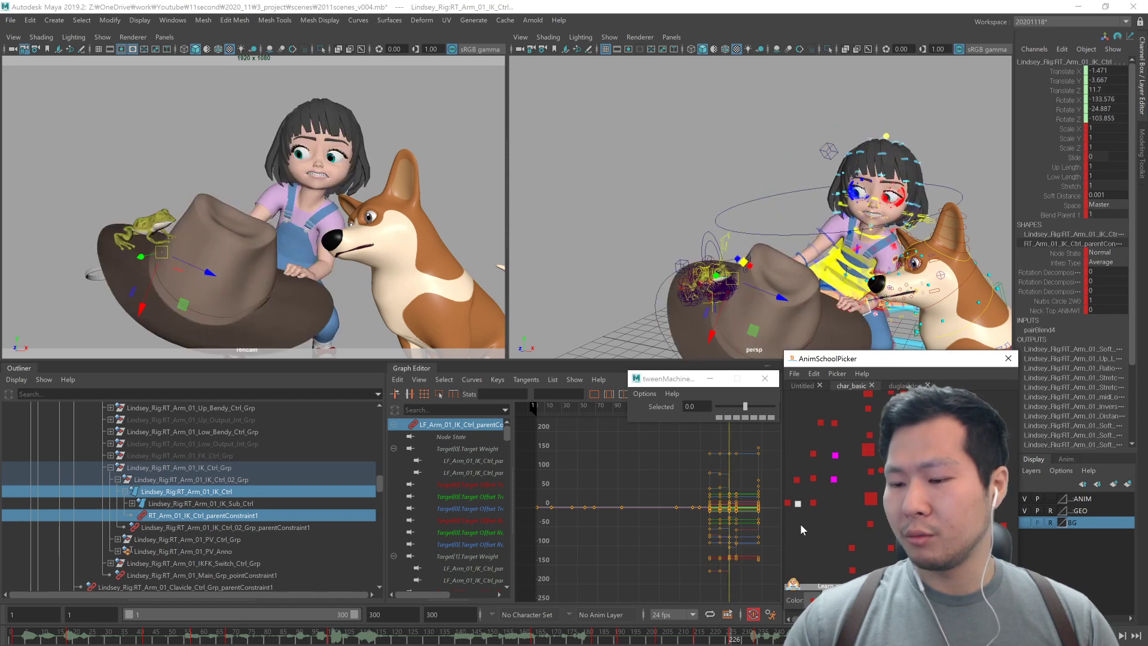
key(comma)
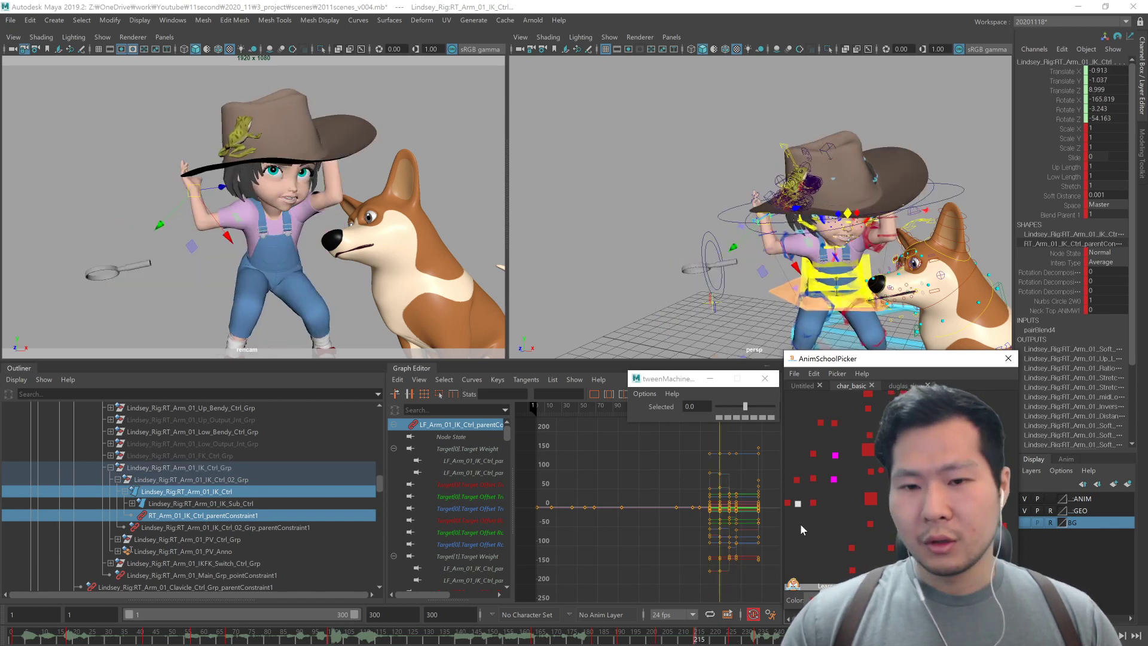
key(period)
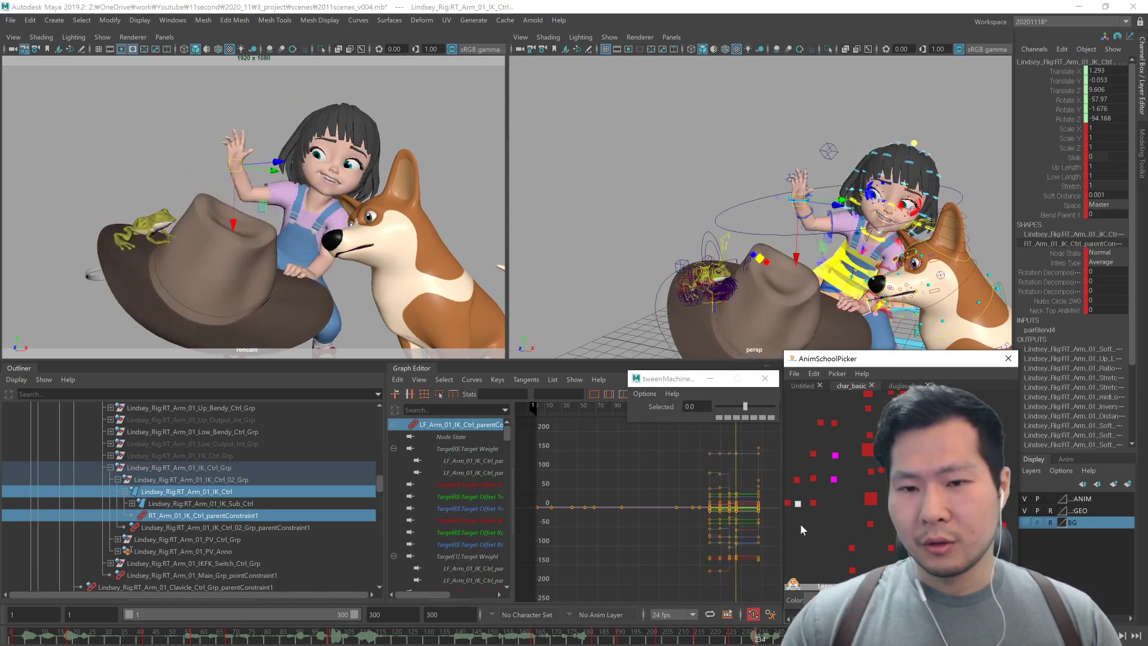
key(period)
key(comma)
key(comma)
key(comma)
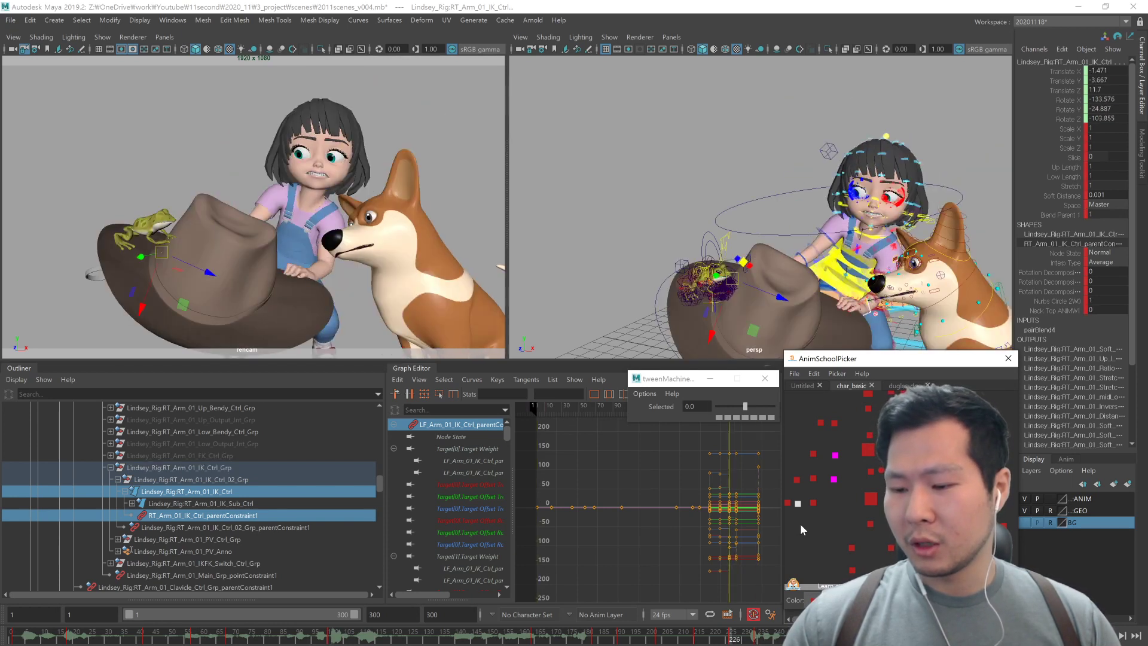
key(comma)
key(comma)
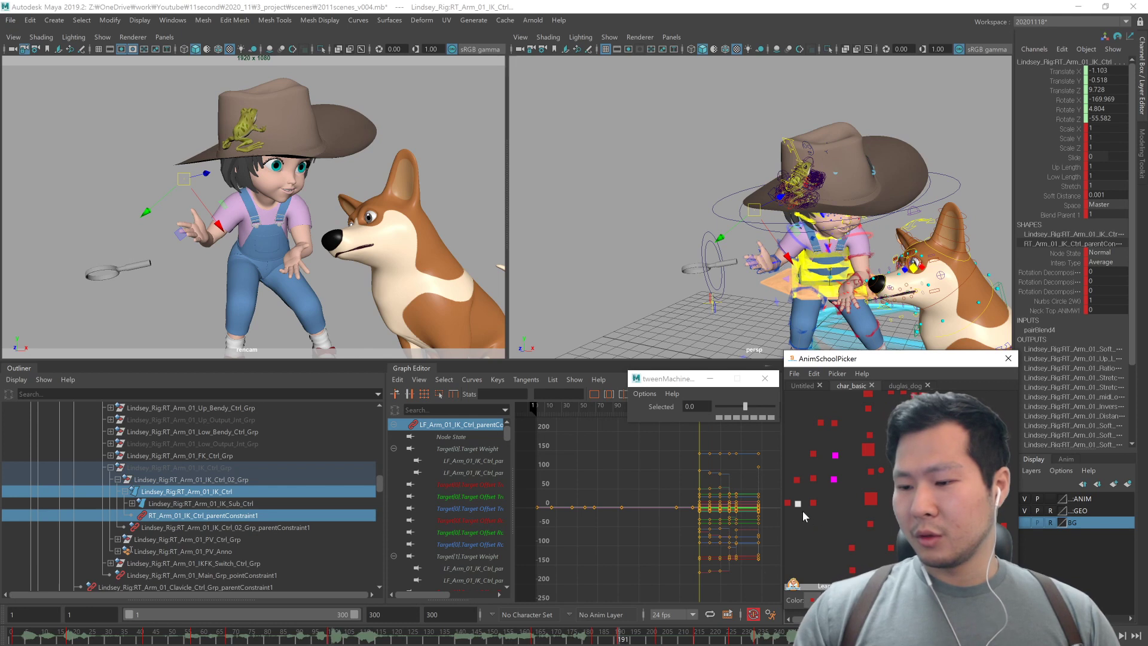
key(period)
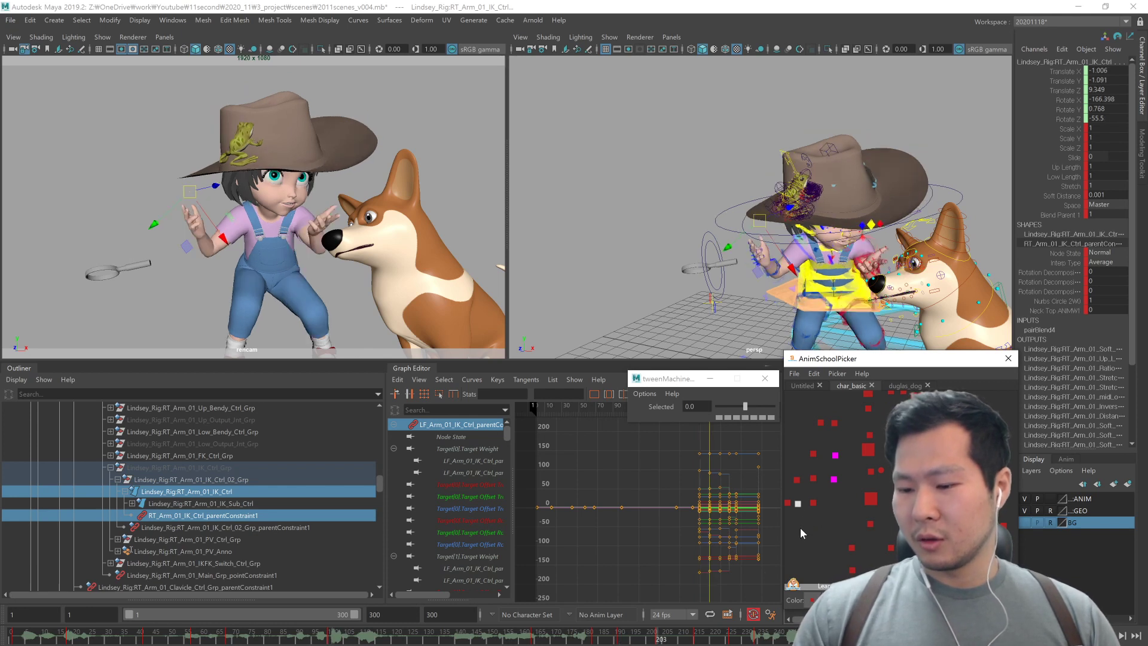
key(comma)
key(alt+period)
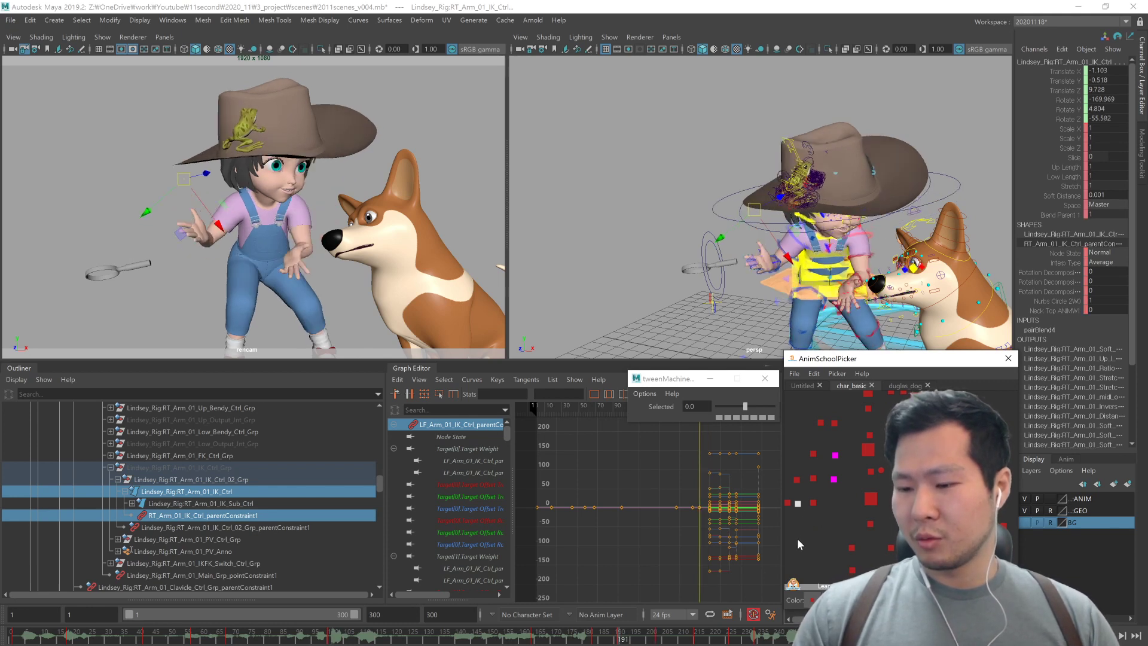
key(alt+comma)
Step: Select only the right hand IK control and review the motion from the hat poses through to the dog-hugging pose
click(797, 504)
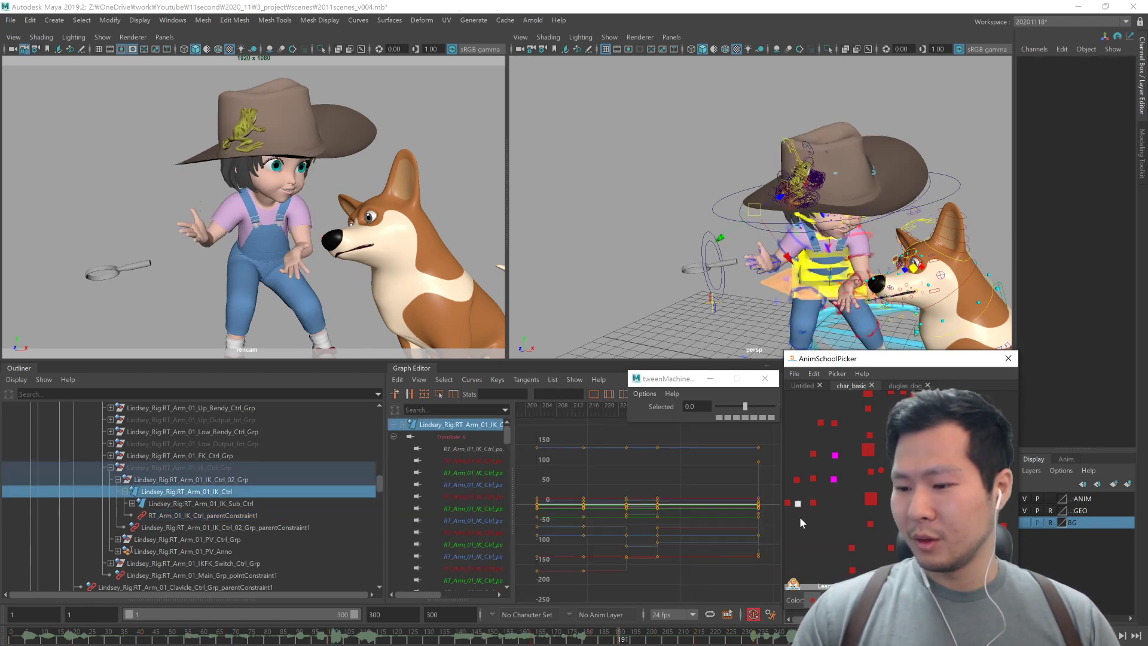
key(period)
drag(645, 635, 296, 643)
key(alt+v)
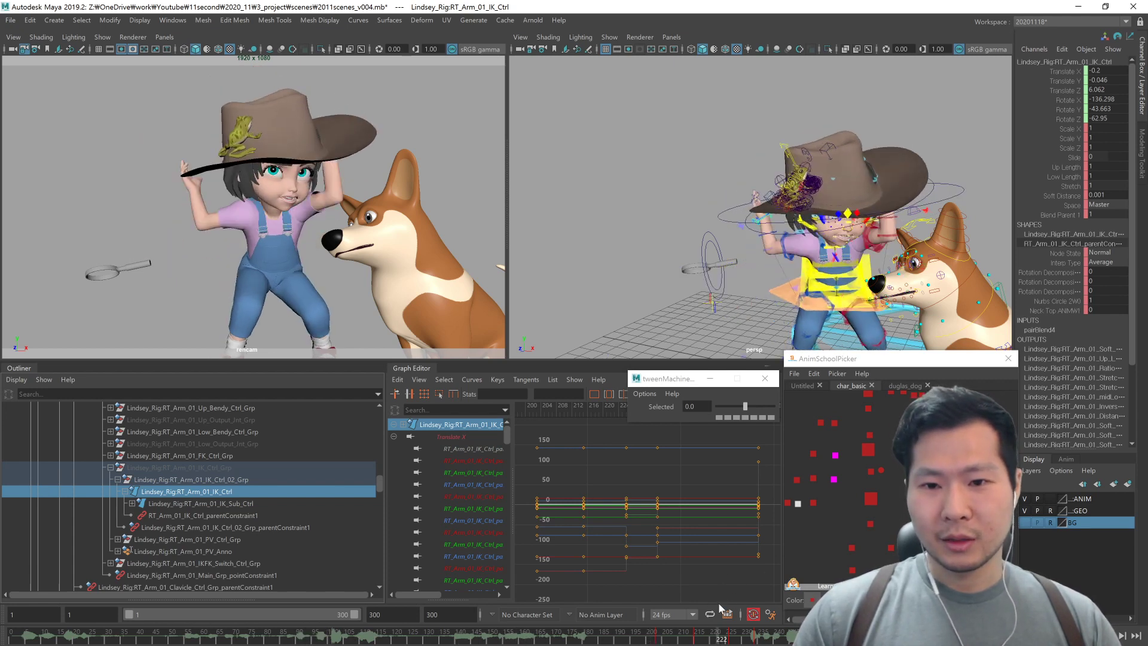
key(alt+v)
click(682, 640)
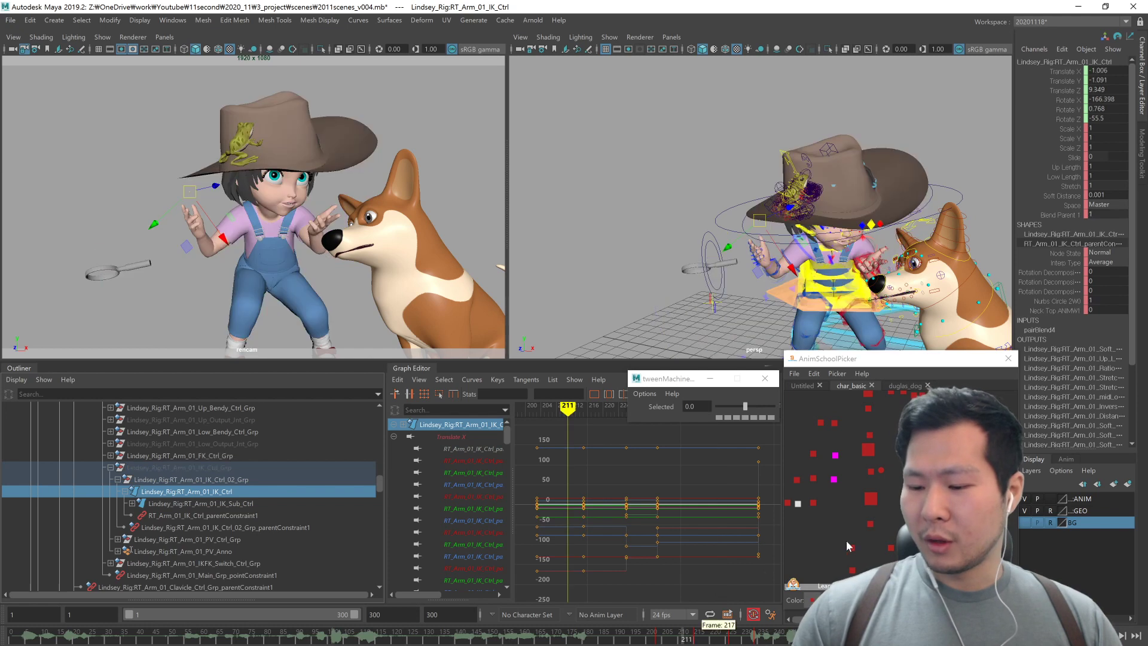
key(alt+v)
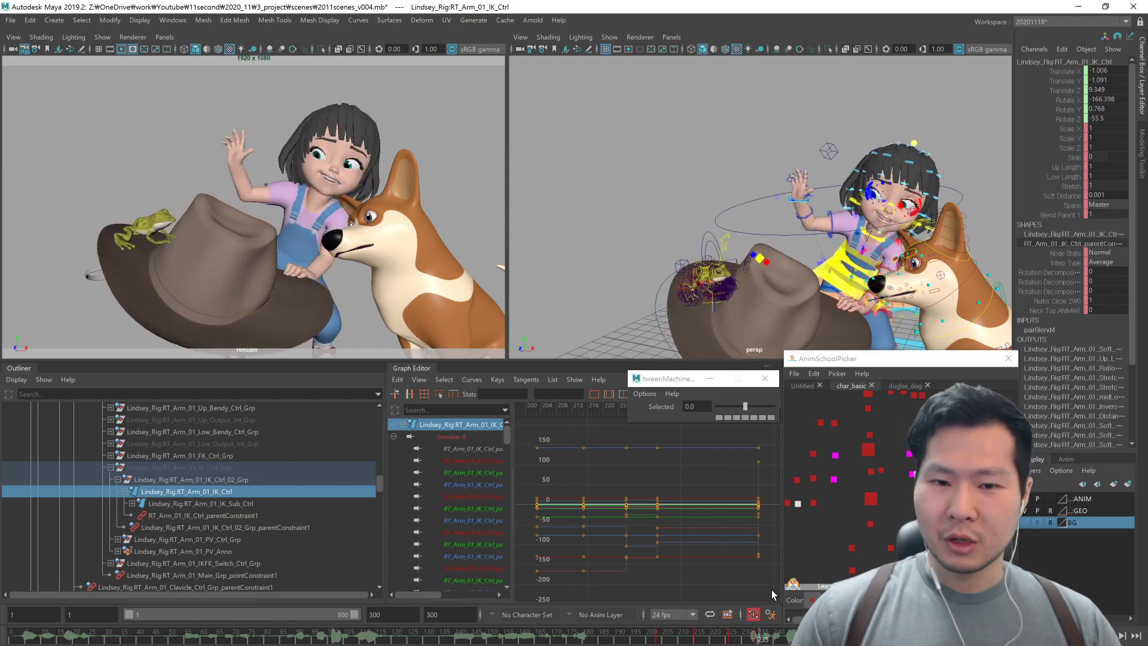
key(alt+v)
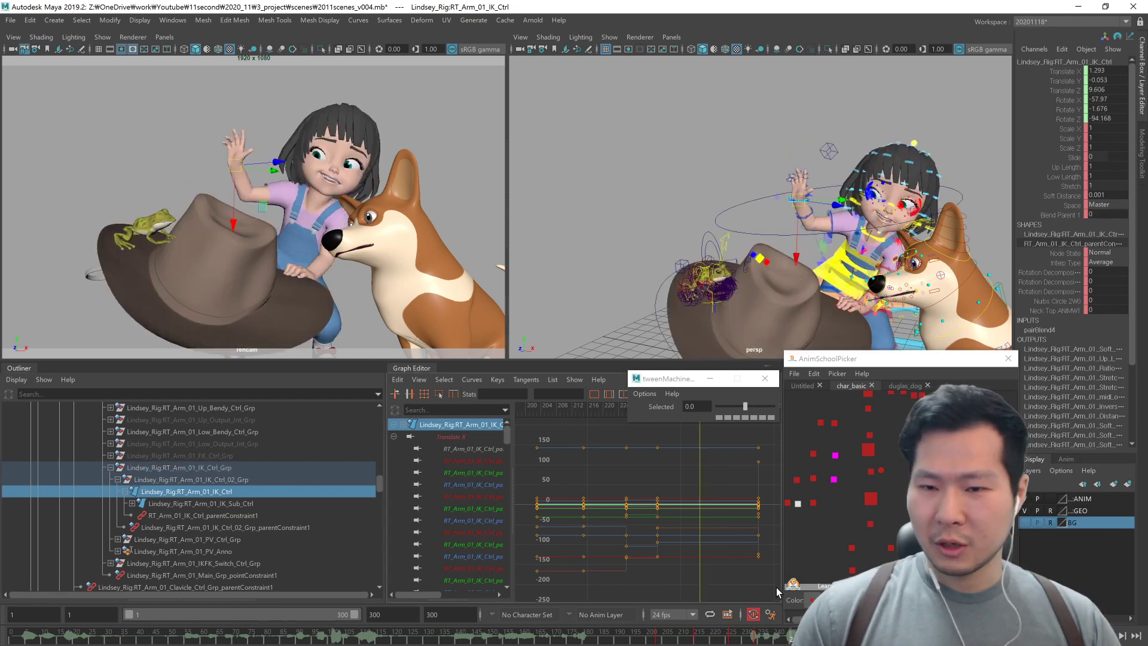
drag(792, 637, 859, 637)
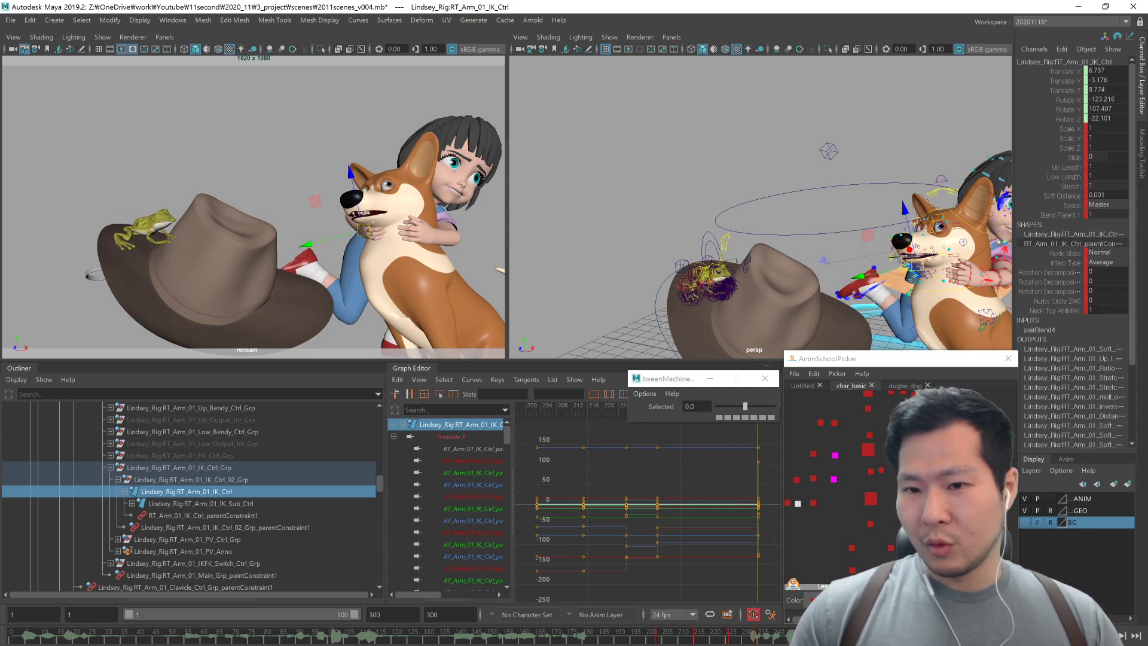
alt+middle_drag(895, 538, 879, 549)
key(alt+v)
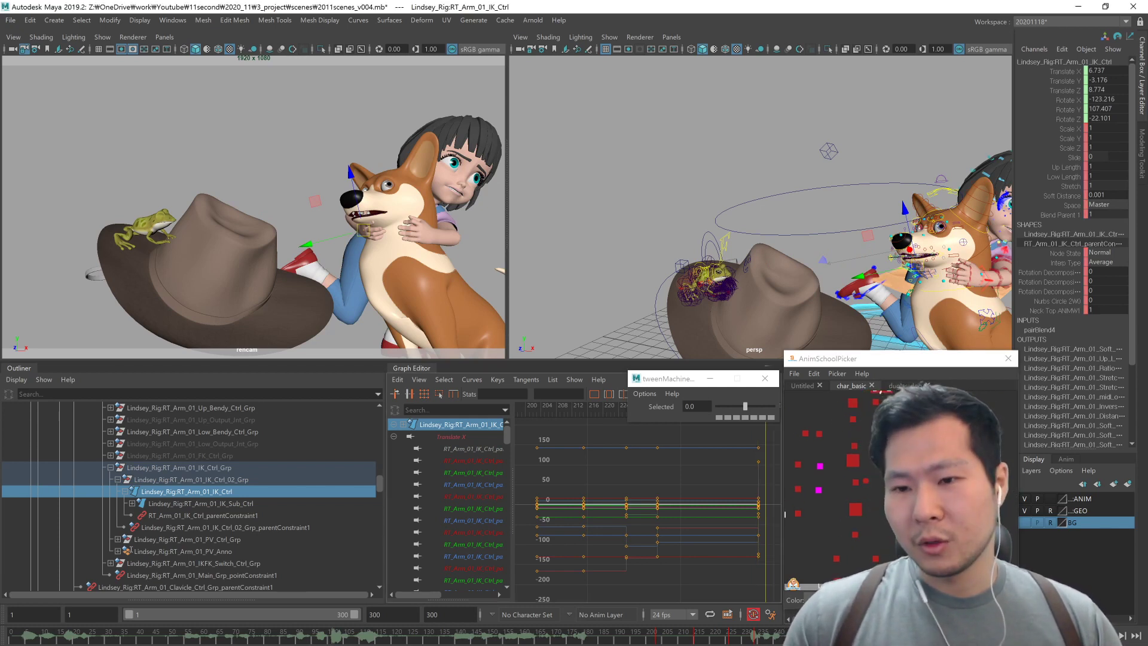
key(comma)
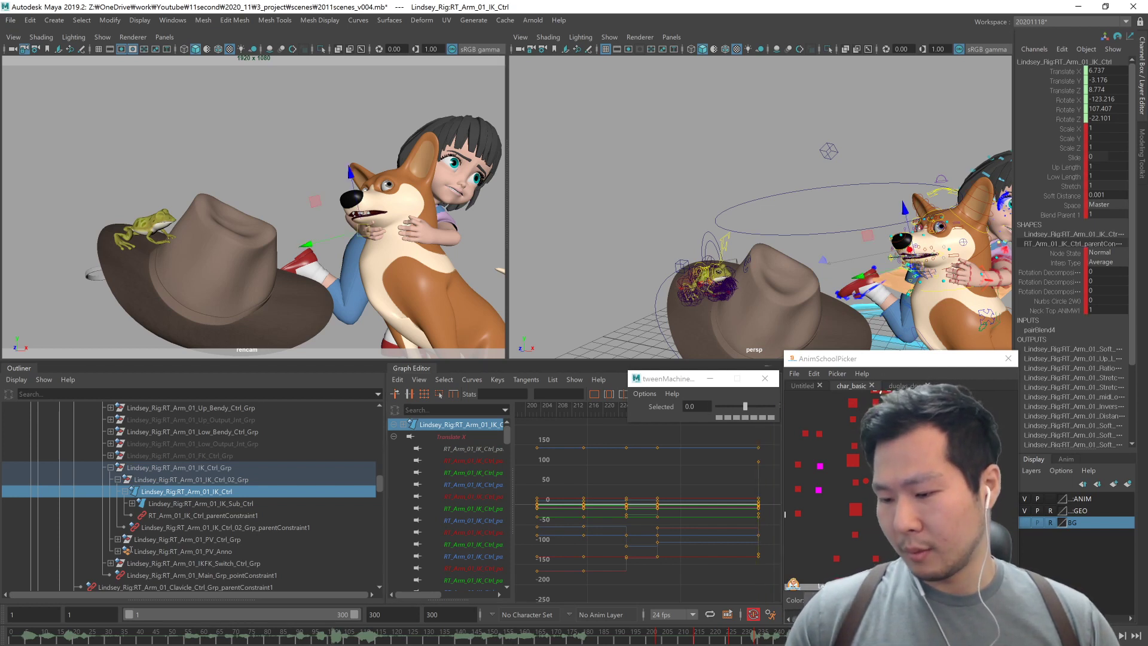
key(alt+v)
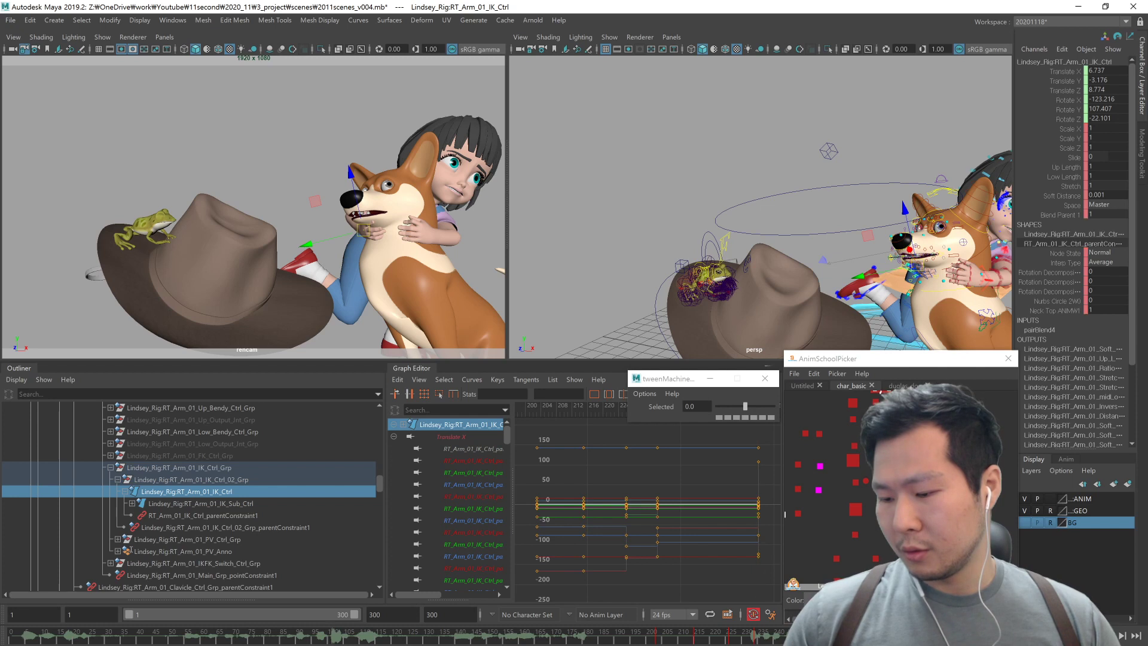
key(comma)
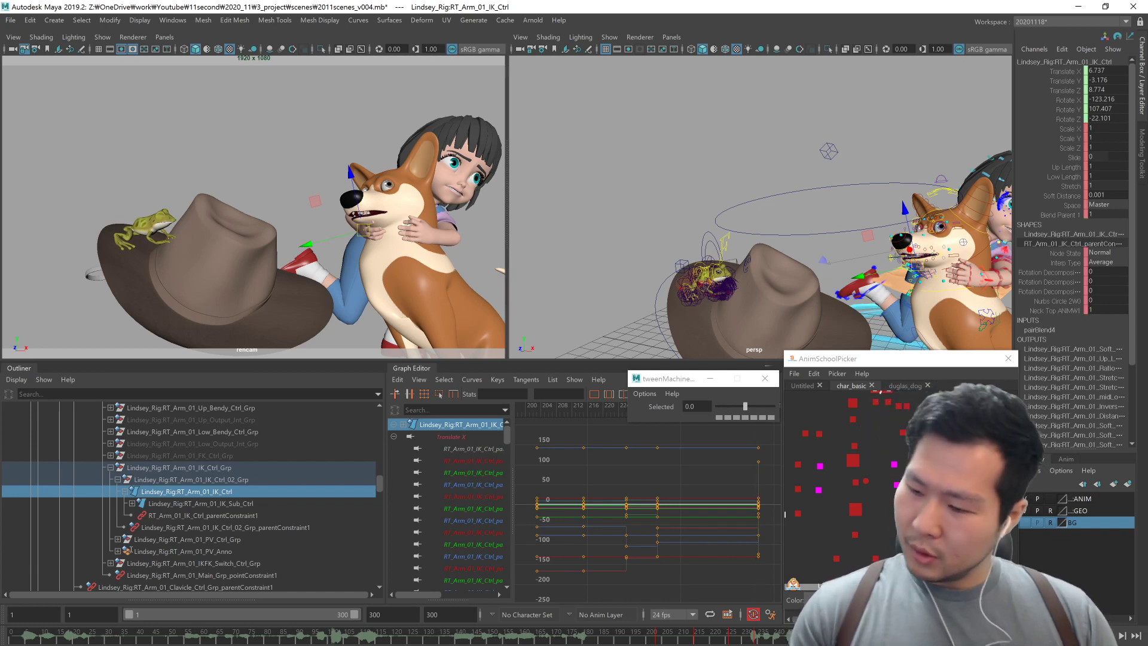
Step: Try rotating the girl's torso FK control in the hugging pose, then undo the change
middle_drag(837, 443, 843, 519)
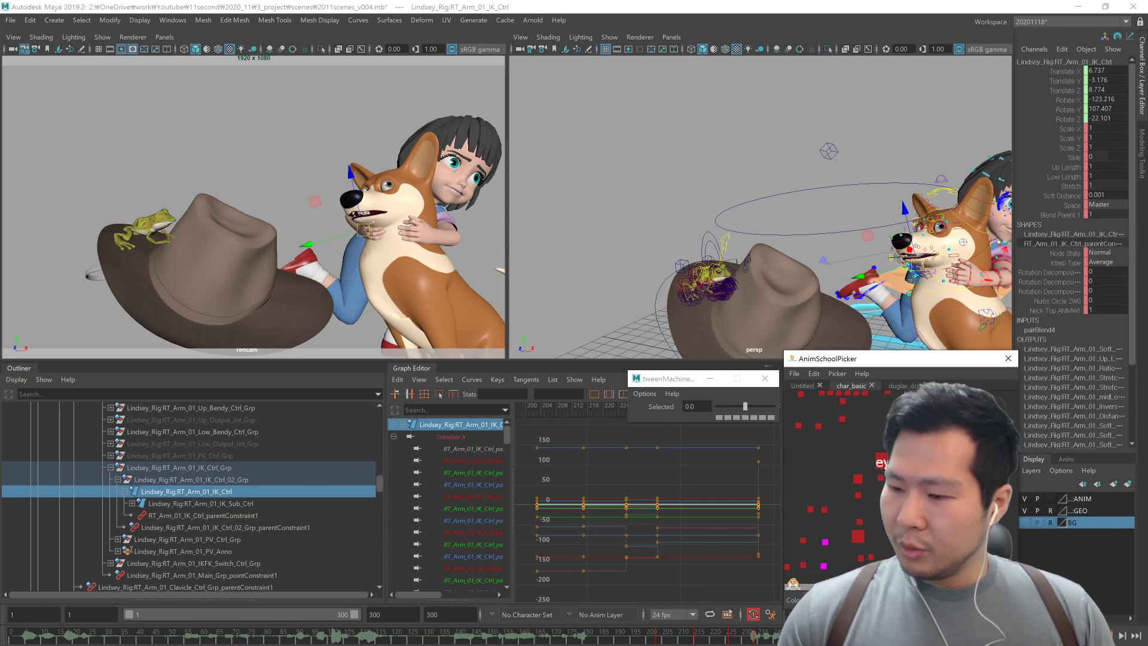
click(843, 519)
key(ctrl+z)
key(ctrl+z)
key(ctrl+z)
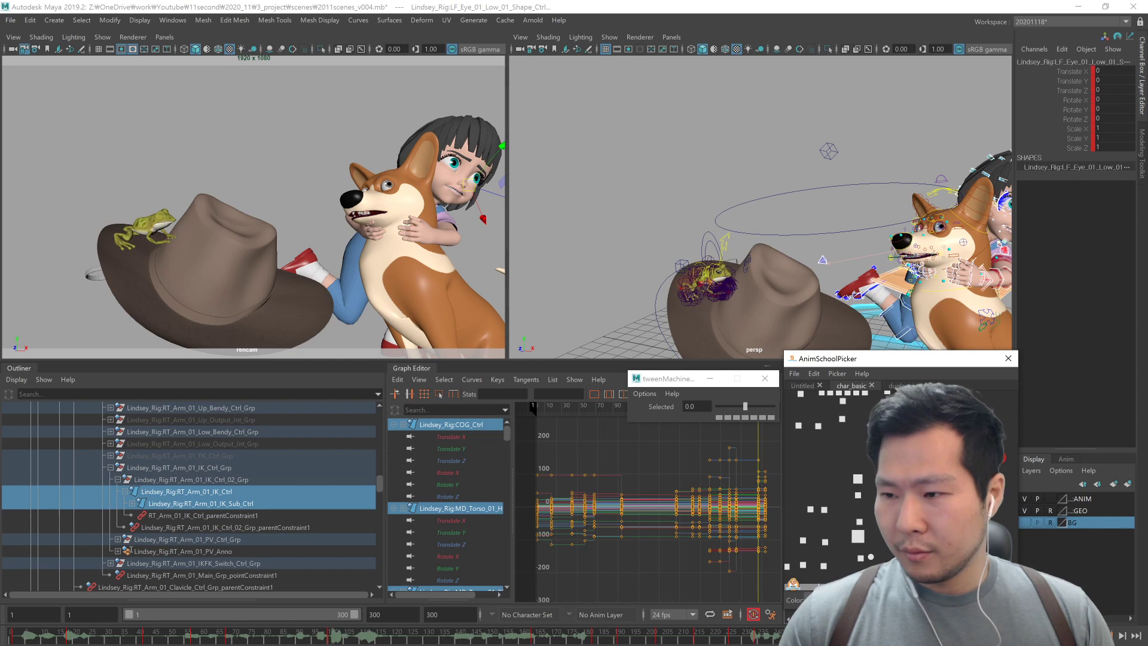
alt+drag(953, 347, 861, 292)
alt+right_drag(906, 341, 797, 314)
alt+drag(797, 314, 847, 303)
click(858, 535)
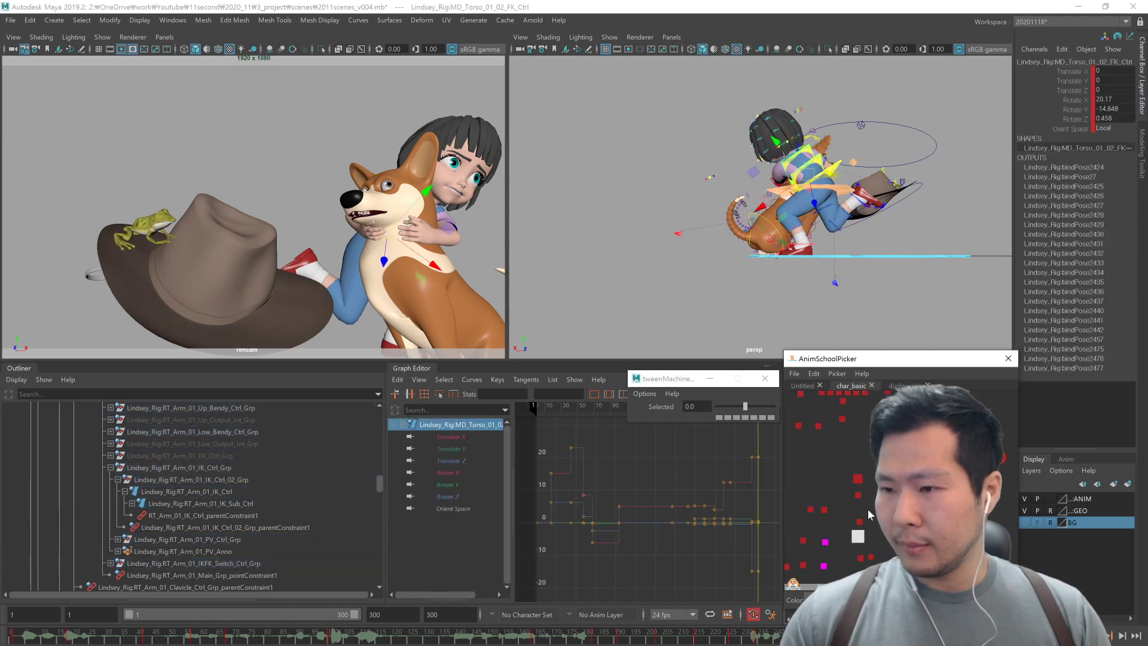
middle_drag(880, 320, 799, 313)
key(ctrl+z)
Step: Move the girl's COG control back behind the dog and turn it to a Rotate Y of about 90.8
alt+middle_drag(885, 532, 910, 459)
click(904, 520)
middle_drag(847, 310, 751, 310)
key(e)
drag(733, 187, 765, 188)
alt+drag(788, 242, 766, 306)
middle_drag(773, 307, 781, 304)
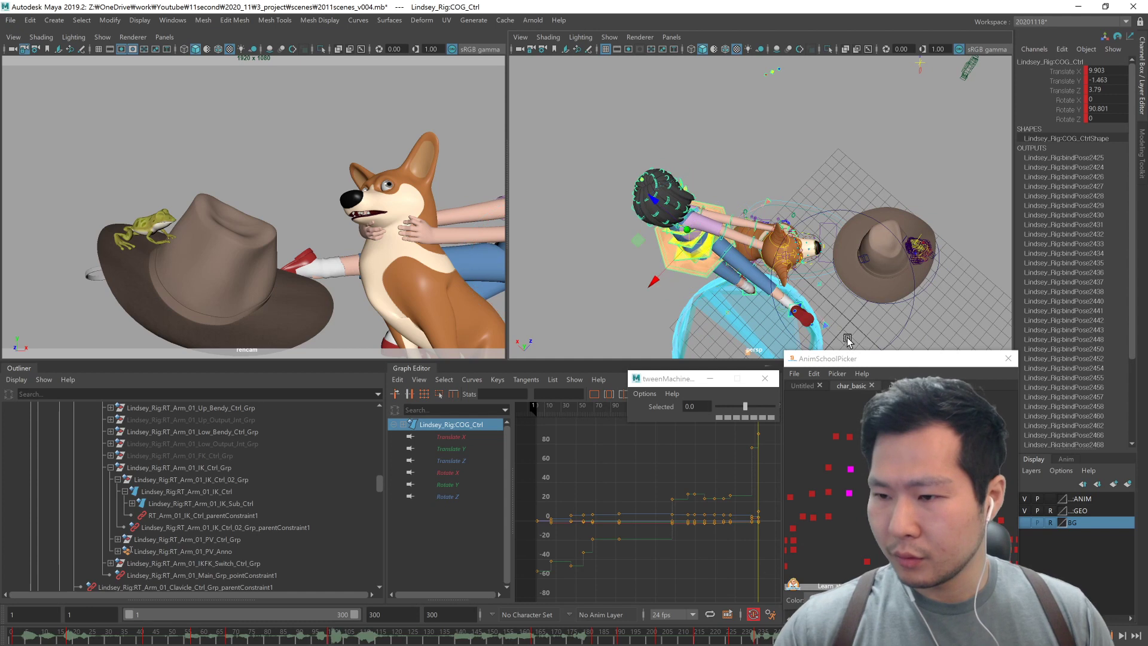
Step: Move and rotate the girl's right leg IK control to plant that foot on the ground behind her
alt+drag(848, 339, 979, 267)
click(933, 479)
alt+middle_drag(933, 478, 949, 415)
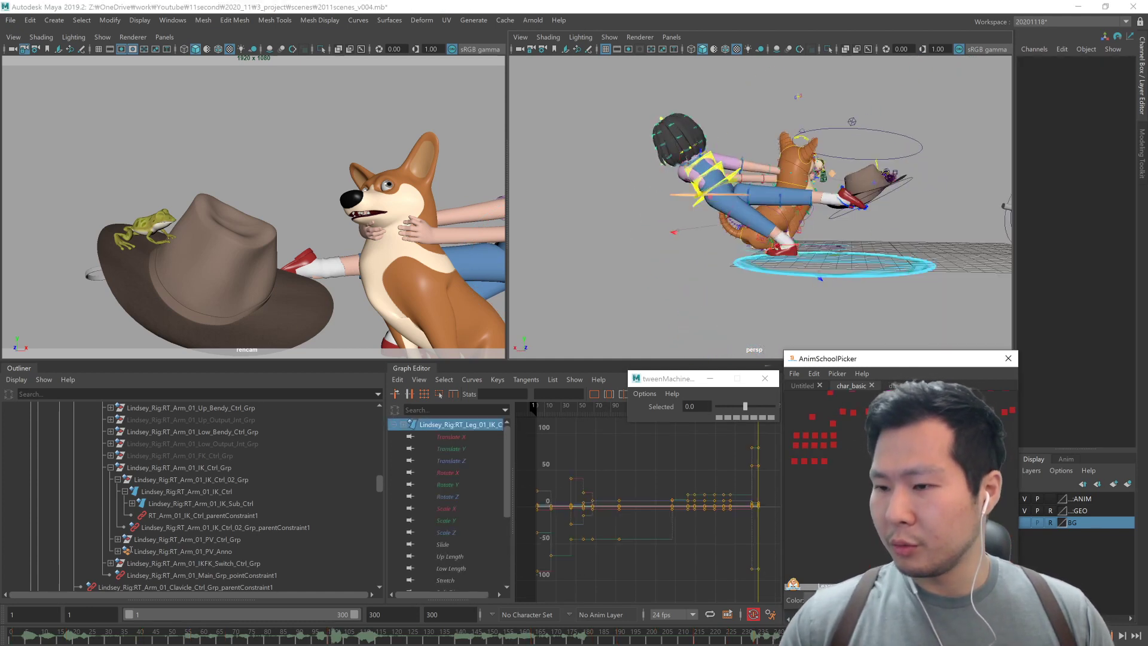
click(949, 415)
key(w)
middle_drag(846, 305, 799, 305)
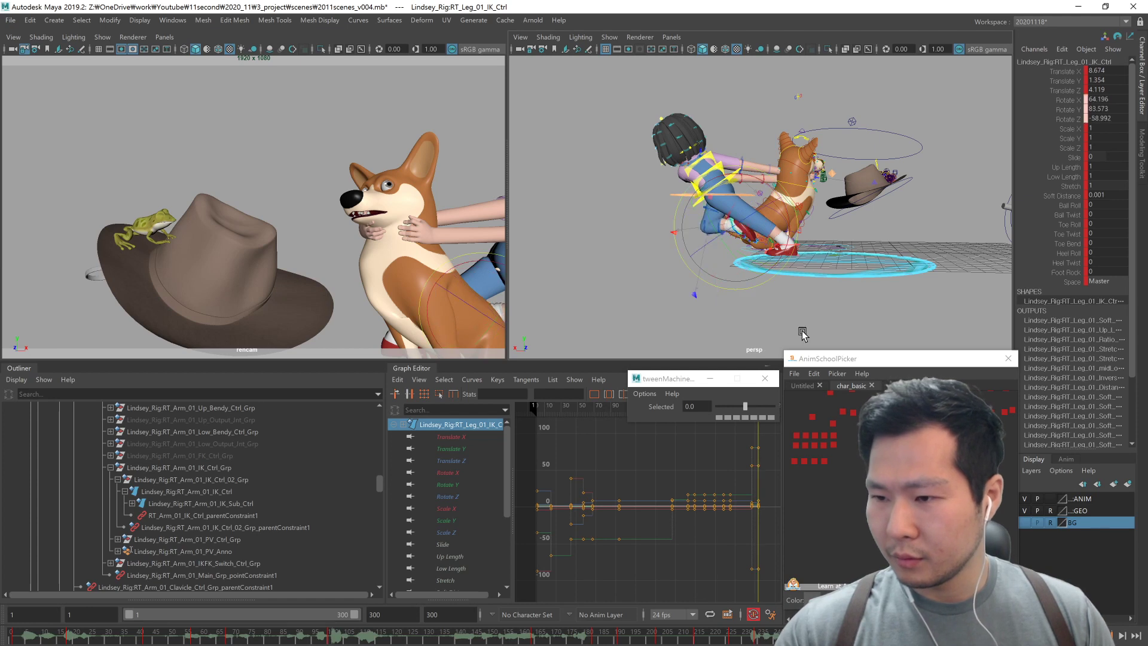
key(comma)
key(period)
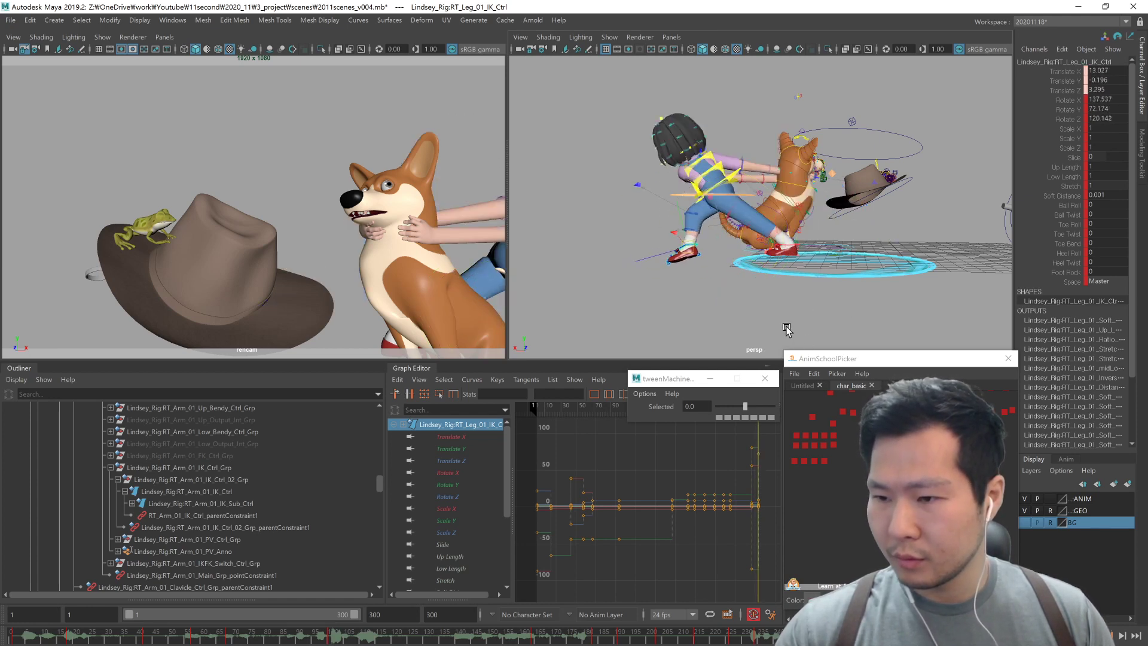
middle_drag(812, 323, 701, 283)
alt+drag(701, 284, 798, 299)
key(w)
mouse_move(799, 302)
middle_down()
mouse_move(789, 313)
mouse_move(797, 307)
mouse_move(783, 285)
mouse_move(804, 282)
middle_up()
key(e)
Step: Rotate the control of the girl's other foot beside the dog and check the pose from the front
alt+drag(804, 285, 777, 323)
alt+middle_drag(853, 304, 822, 299)
click(897, 479)
click(909, 491)
key(e)
middle_drag(823, 299, 860, 261)
mouse_move(834, 297)
alt+mouse_down()
mouse_move(797, 300)
mouse_move(860, 281)
mouse_move(823, 300)
mouse_move(830, 318)
alt+mouse_up()
click(853, 532)
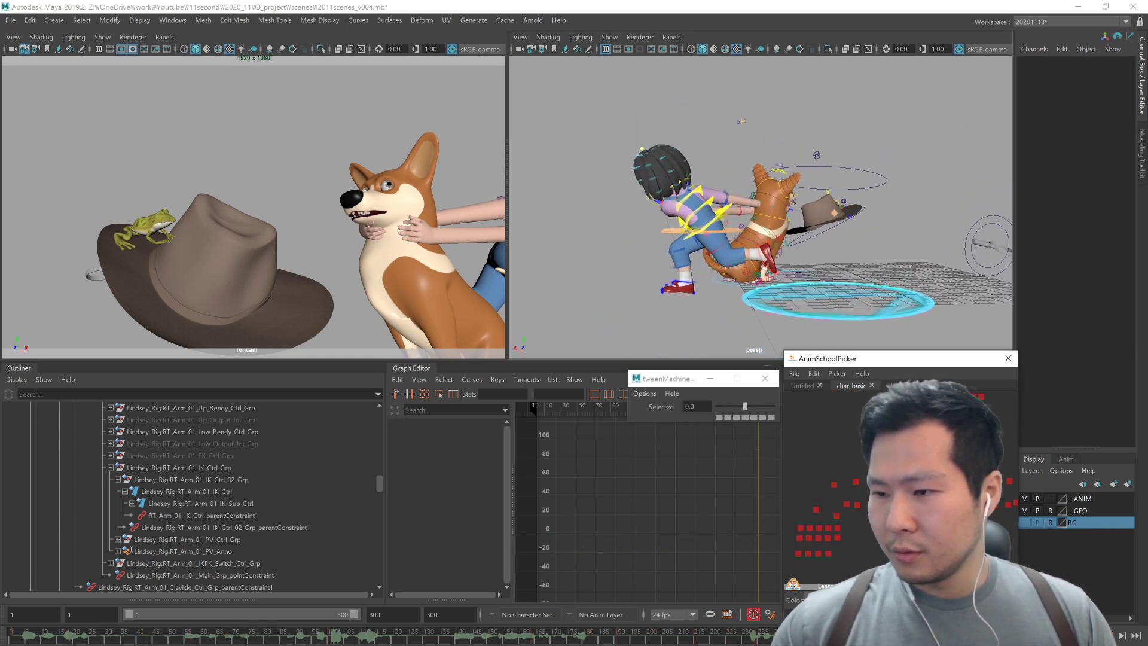
alt+drag(794, 272, 907, 287)
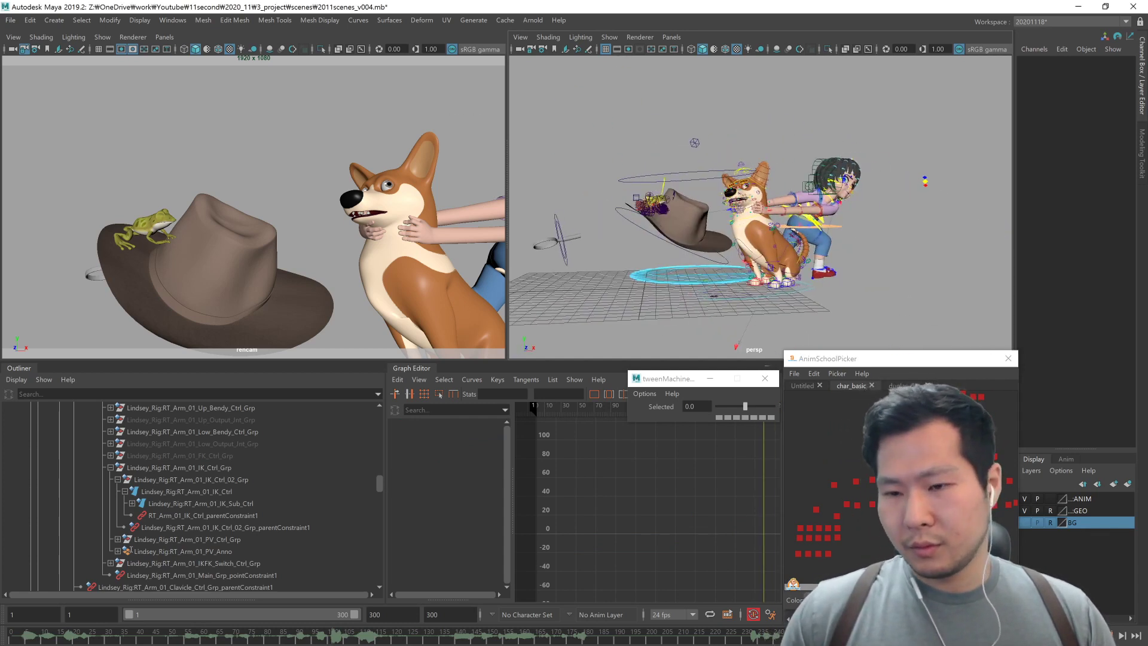
click(755, 631)
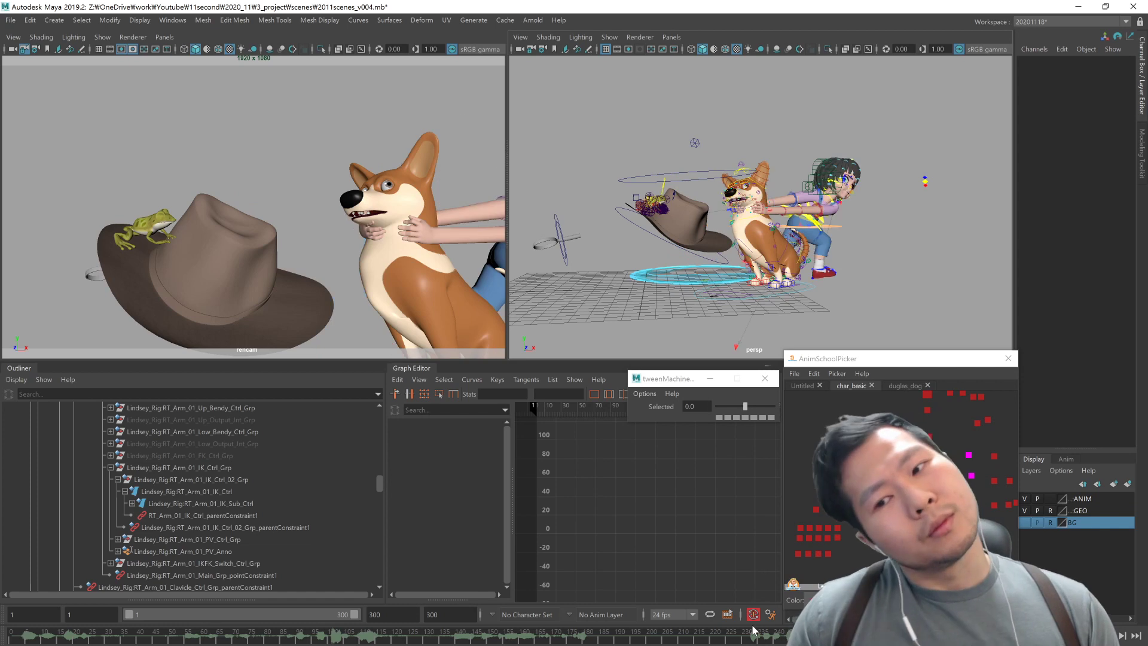
Step: Select all of the dog's body controls, key the pose on the current frame and compare it with the previous key
click(904, 385)
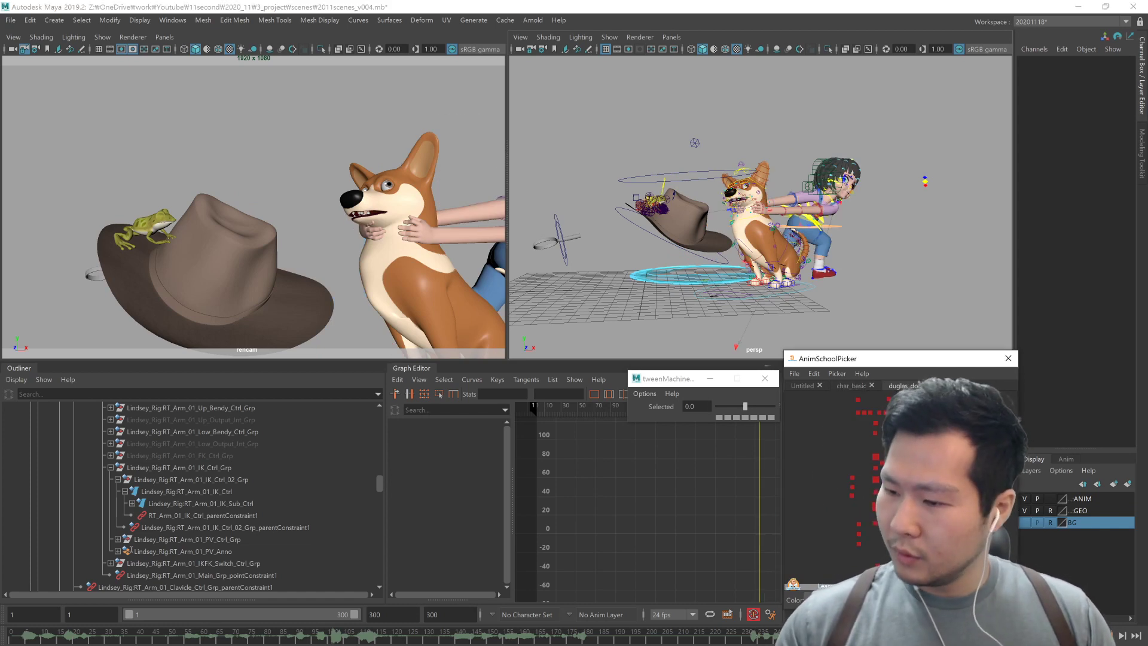
drag(840, 394, 957, 554)
click(816, 201)
key(comma)
key(ctrl+z)
key(s)
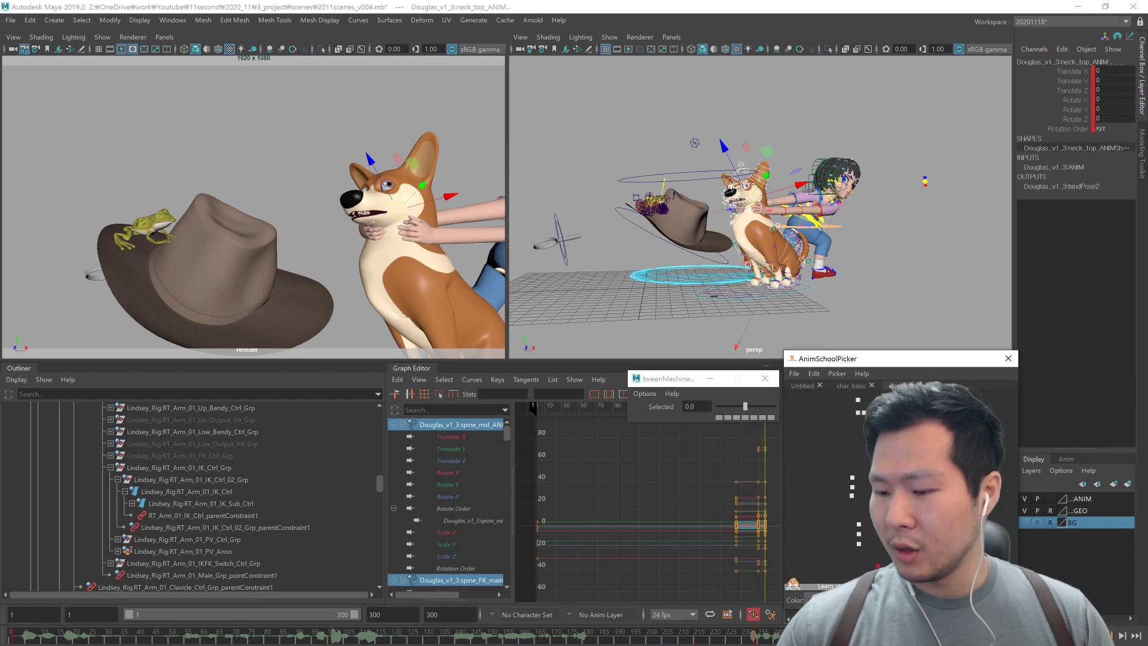
key(comma)
key(period)
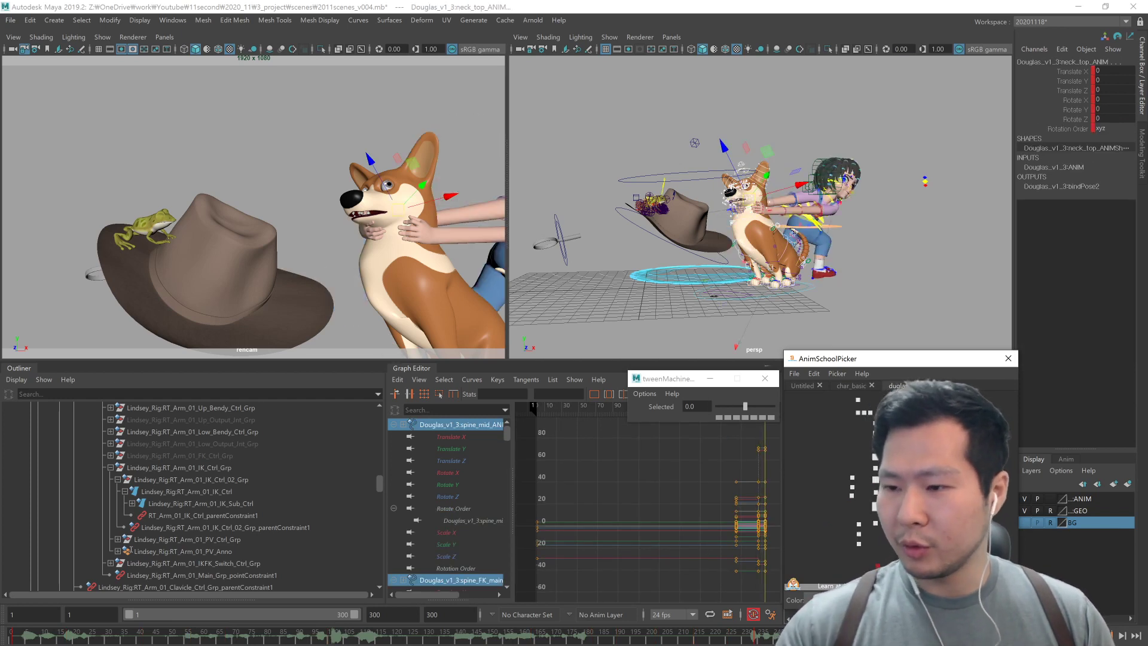
alt+middle_drag(787, 311, 758, 312)
alt+right_drag(758, 312, 805, 320)
alt+middle_drag(804, 319, 809, 296)
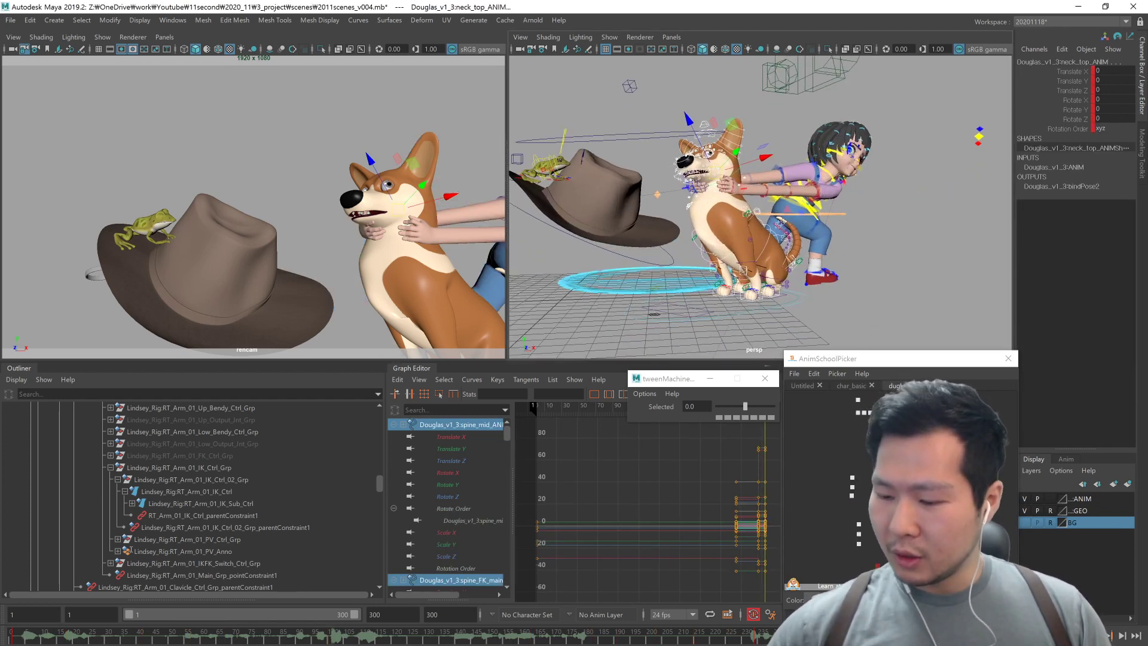
Step: Rotate and shift the dog's main spine FK control back toward the girl, undoing the excess adjustments
click(788, 239)
alt+right_drag(826, 297, 869, 297)
key(e)
mouse_move(871, 308)
middle_down()
mouse_move(860, 333)
mouse_move(872, 317)
mouse_move(838, 331)
mouse_move(854, 312)
middle_up()
key(w)
alt+drag(854, 312, 818, 323)
key(ctrl+z)
key(ctrl+z)
key(ctrl+z)
key(ctrl+z)
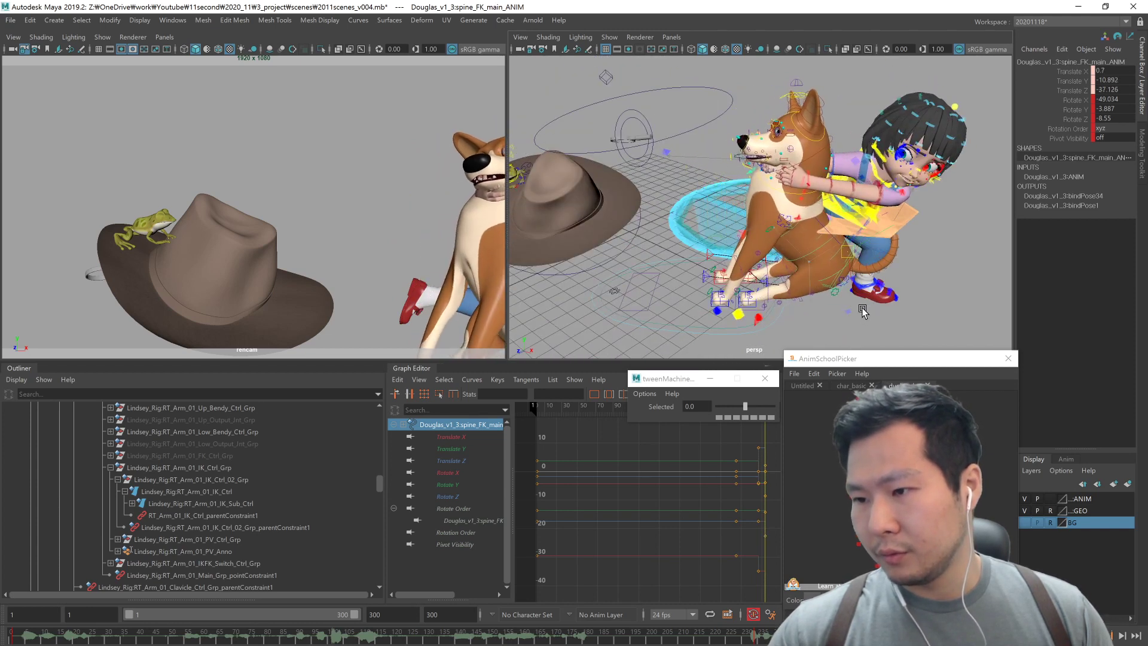
key(ctrl+z)
key(ctrl+z)
key(ctrl+z)
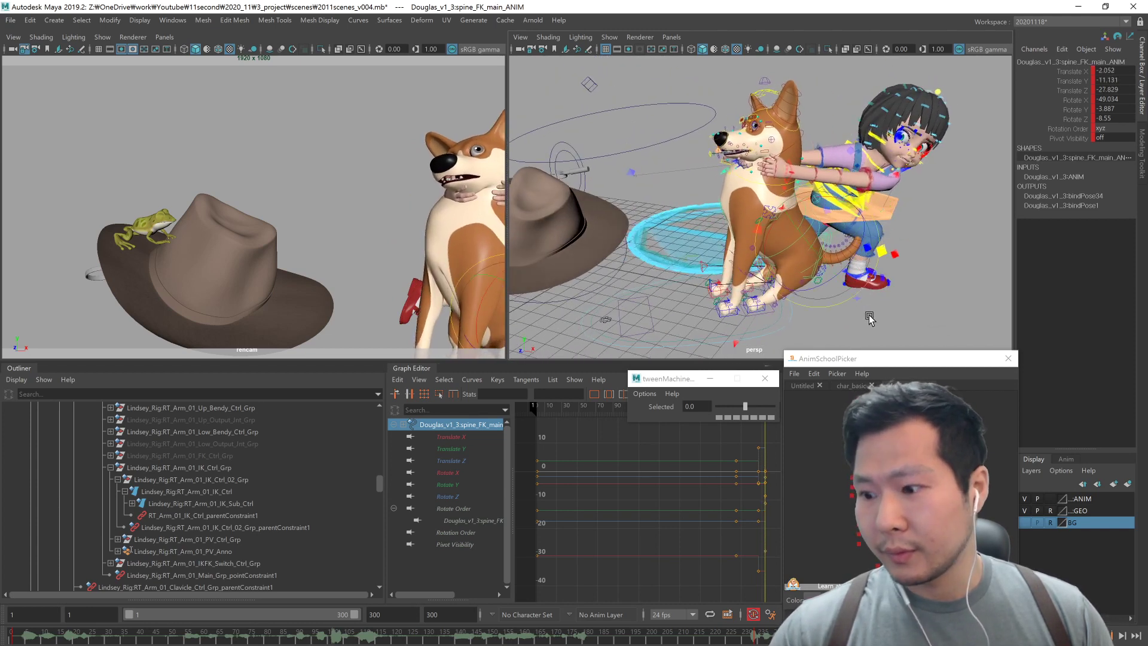
Step: Rotate the dog's head upward and open its jaw wider
key(e)
drag(454, 182, 480, 206)
click(722, 161)
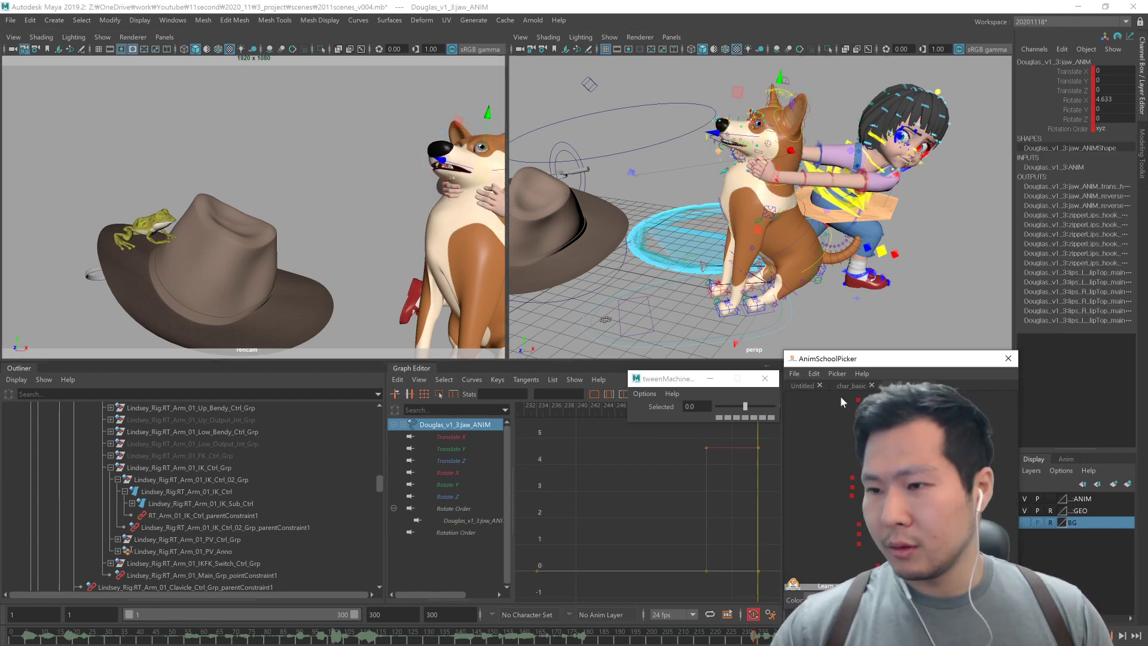
drag(722, 161, 722, 163)
alt+middle_drag(722, 162, 702, 209)
key(w)
Step: Move the dog's eye aim control to Translate about 9.6, 52.4, -23.3 and compare the gaze with the previous key
click(897, 455)
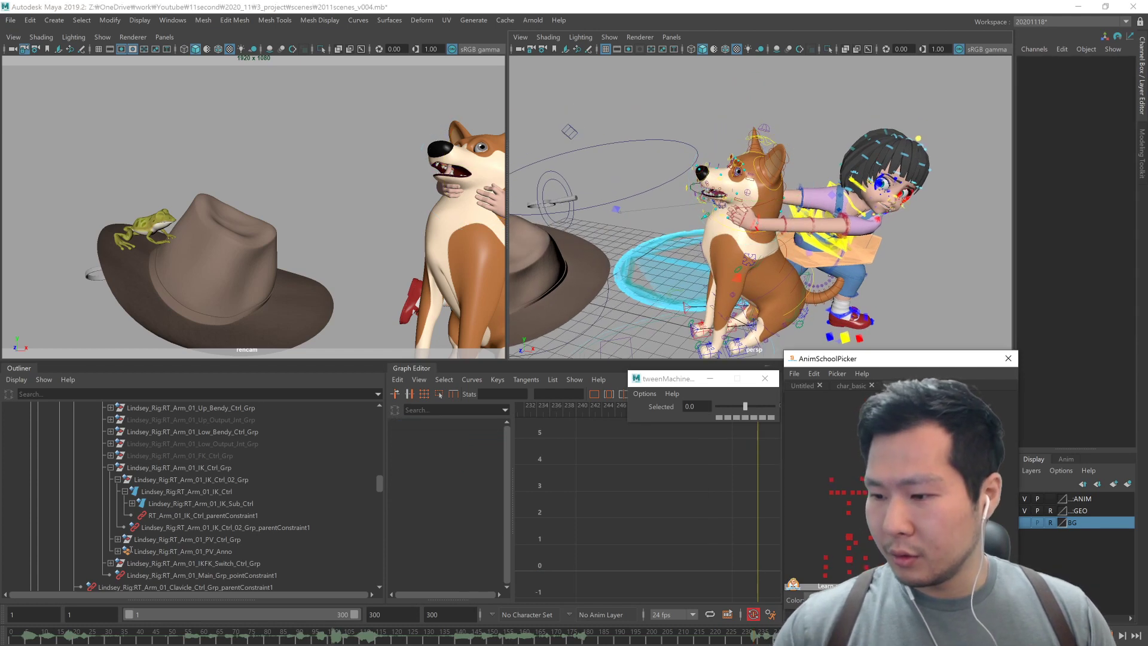
click(873, 531)
alt+right_drag(688, 233, 745, 235)
alt+middle_drag(744, 235, 775, 263)
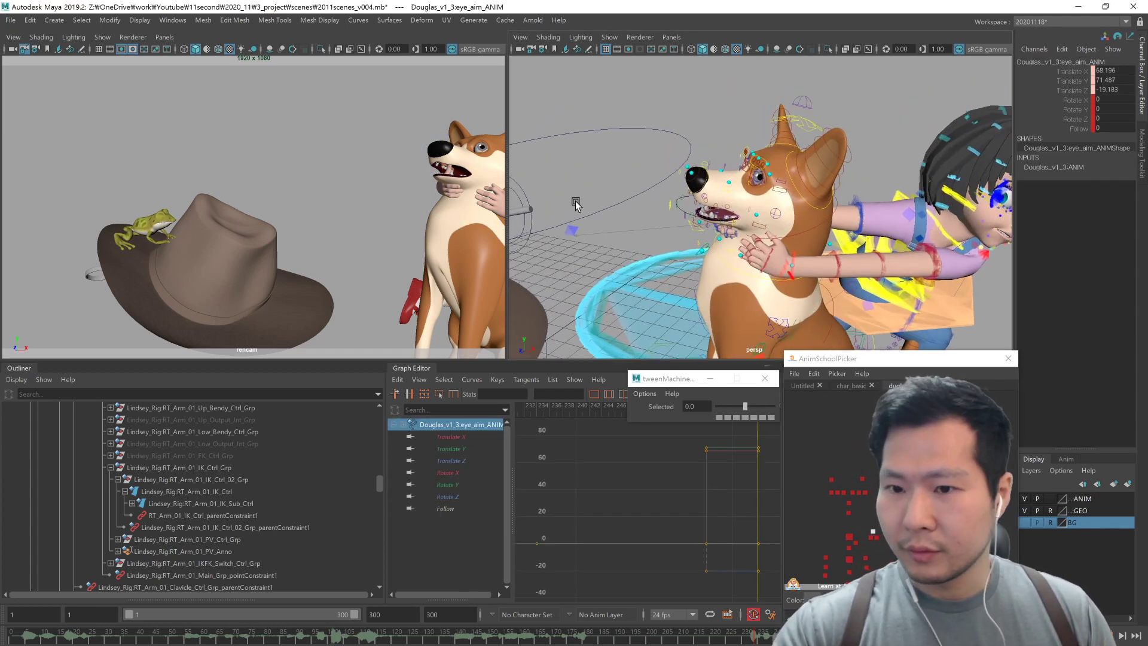
alt+right_drag(858, 300, 676, 289)
alt+drag(771, 289, 679, 313)
middle_drag(717, 326, 717, 318)
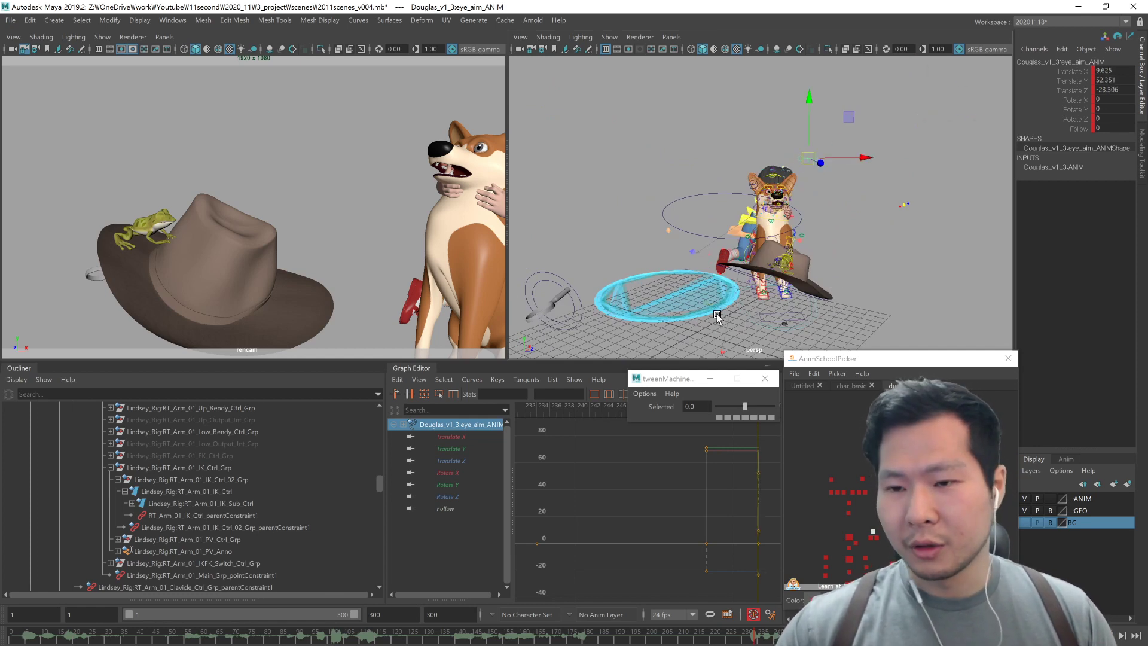
alt+middle_drag(843, 331, 826, 349)
key(comma)
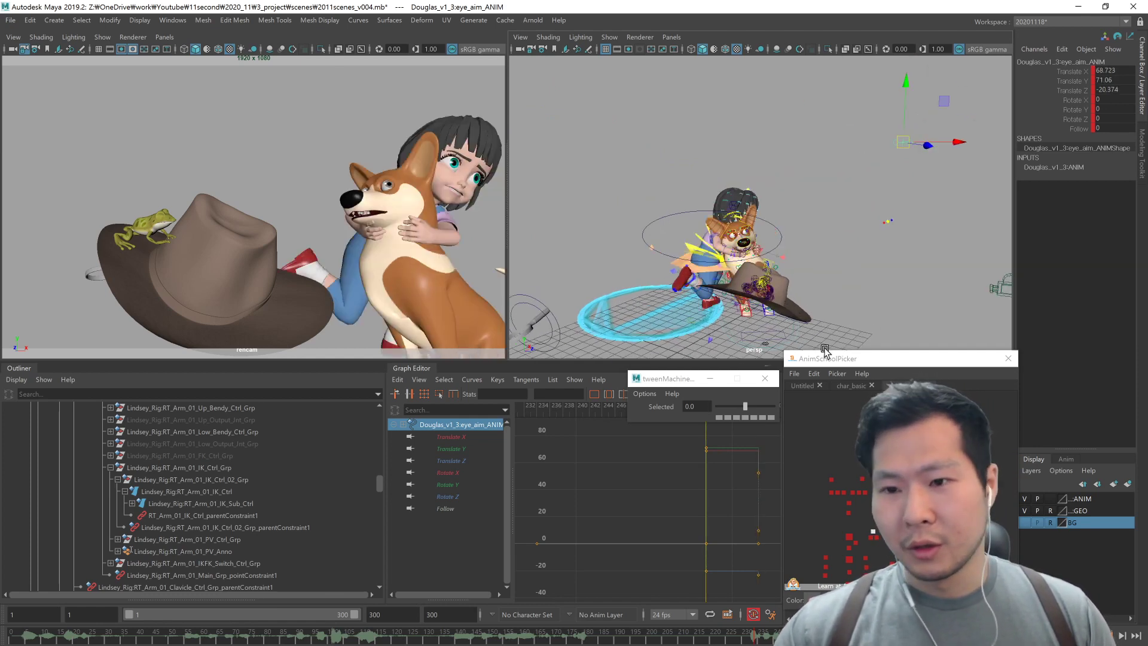
key(period)
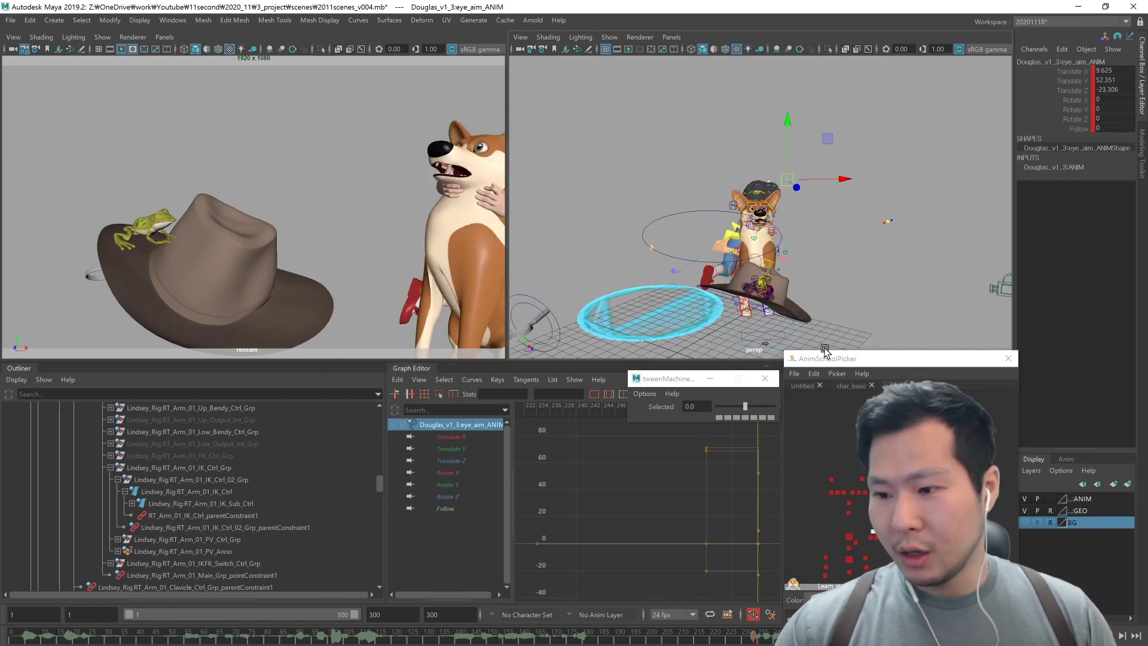
Step: Raise the dog's left front paw IK control off the ground in front of its chest
alt+drag(824, 350, 717, 334)
alt+right_drag(718, 311, 885, 317)
click(971, 384)
click(921, 508)
click(921, 508)
click(920, 538)
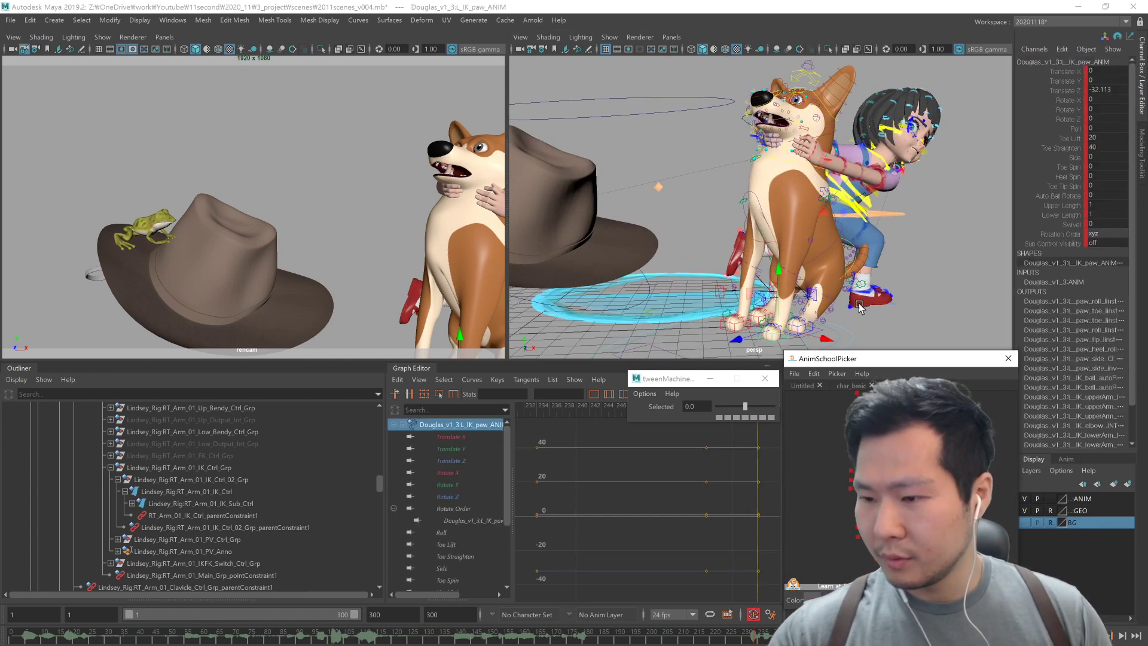
alt+drag(858, 305, 848, 317)
key(w)
middle_drag(848, 317, 836, 237)
alt+drag(856, 261, 897, 287)
middle_drag(897, 287, 898, 268)
Step: Lift the dog's right front paw IK control to Translate about 1.3, 11.7, -30.1
click(861, 537)
alt+drag(921, 302, 798, 326)
middle_drag(799, 326, 806, 290)
key(w)
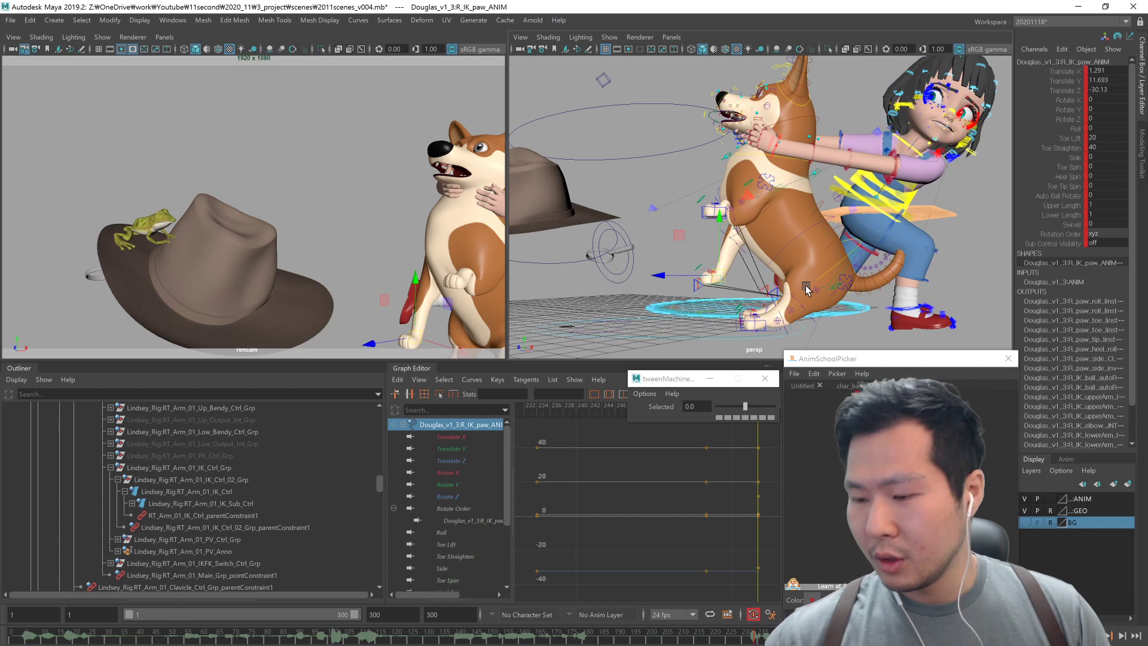
Step: Adjust the dog's upper body pose and tilt its head to Rotate about X -20.4, Y -3.4, Z -15.5
click(866, 459)
alt+middle_drag(761, 242, 757, 299)
drag(771, 239, 837, 263)
drag(837, 263, 814, 289)
key(w)
middle_drag(814, 288, 824, 316)
click(844, 296)
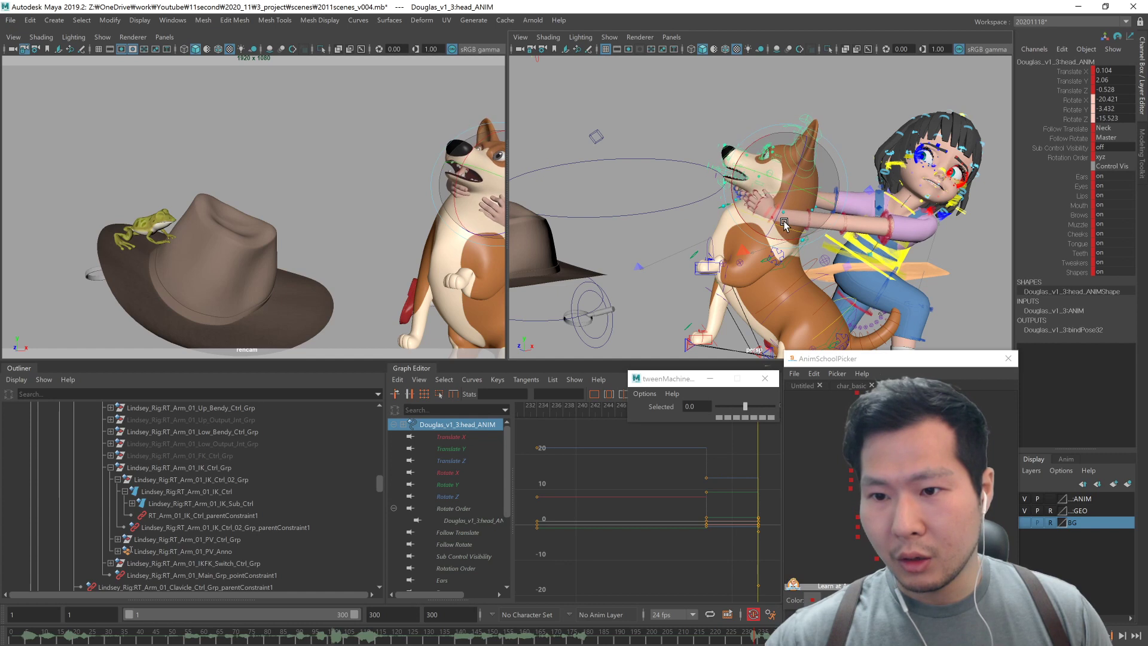
Step: Position the dog's right front paw IK control at about 0.8, 23.5, -29.0 and rotate it to about 15.0, -5.4, -2.2
click(851, 487)
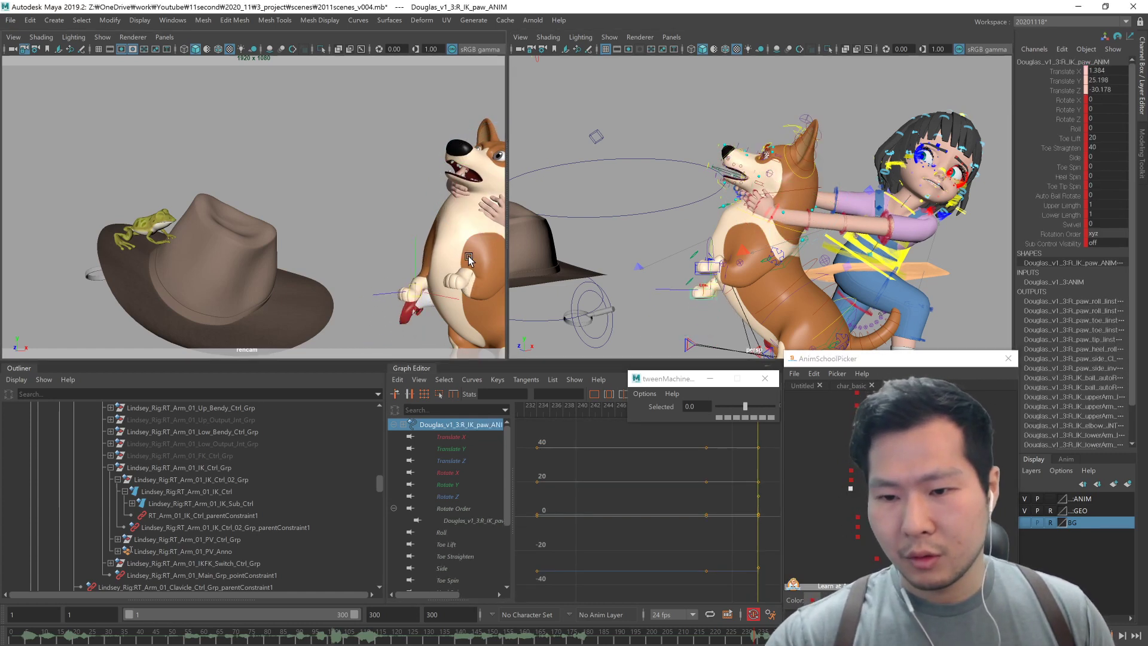
middle_drag(468, 259, 464, 258)
key(e)
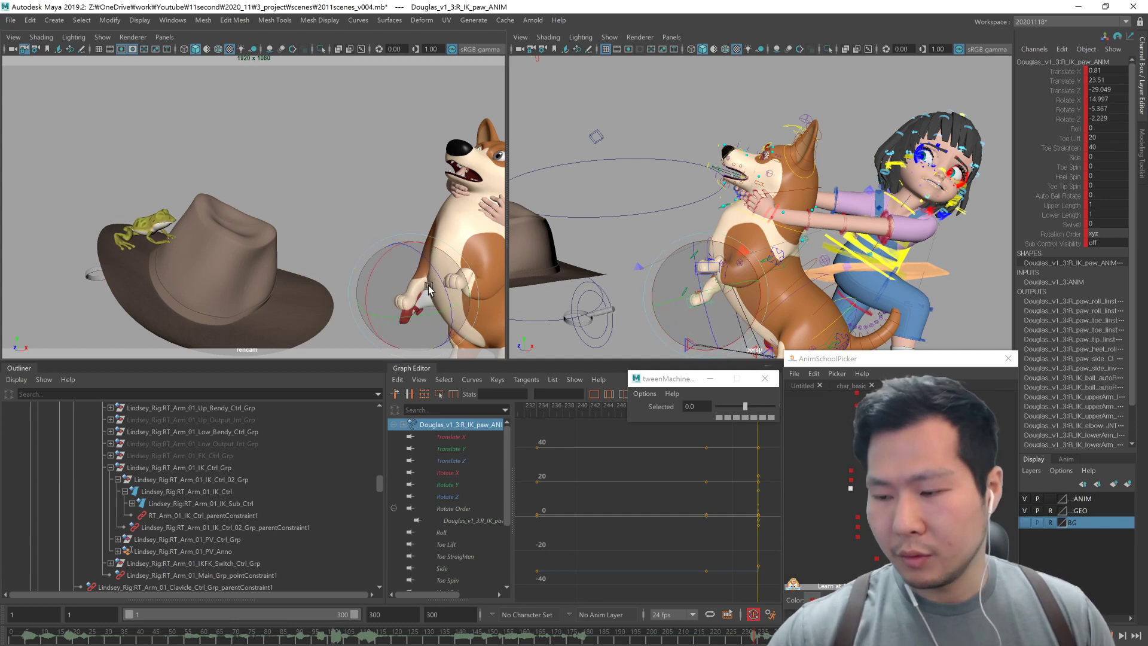
key(w)
Step: Rotate the dog's raised left front paw IK control to angle the paw in the camera view
click(898, 487)
key(e)
drag(471, 313, 437, 292)
key(e)
key(w)
Step: Try rotating the ball control of the dog's left front paw, then undo the change
alt+right_drag(694, 264, 861, 294)
click(725, 271)
key(e)
drag(851, 313, 838, 336)
key(ctrl+z)
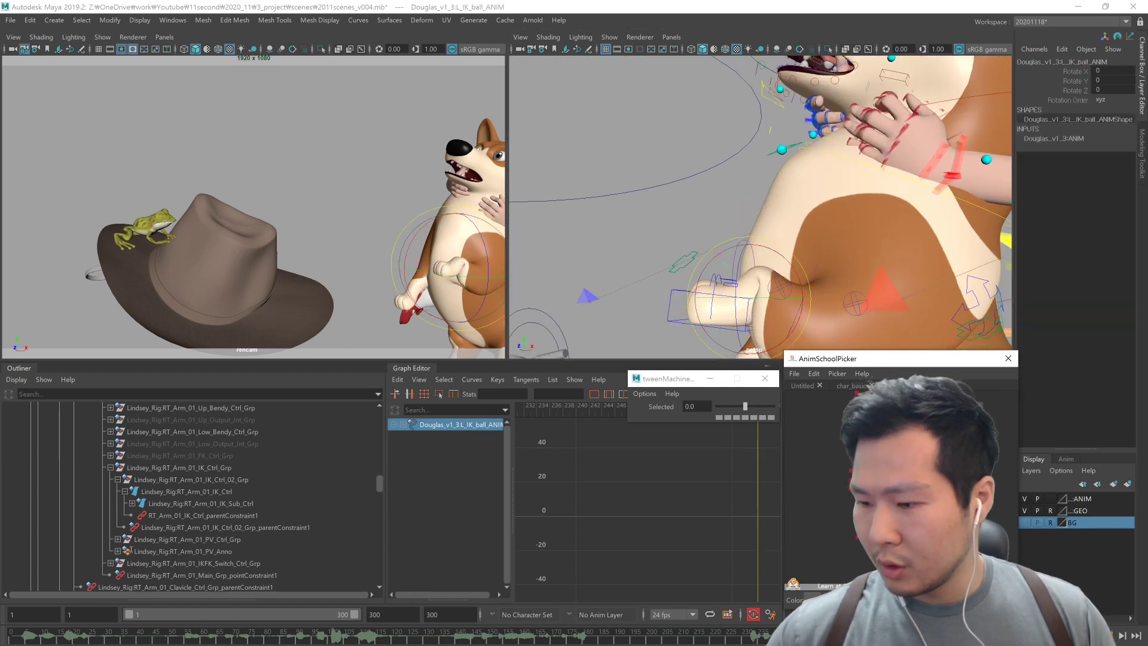
Step: Examine the dog's right paw ball control and both hock controls from the front and side
alt+middle_drag(825, 305, 871, 166)
alt+drag(753, 192, 837, 208)
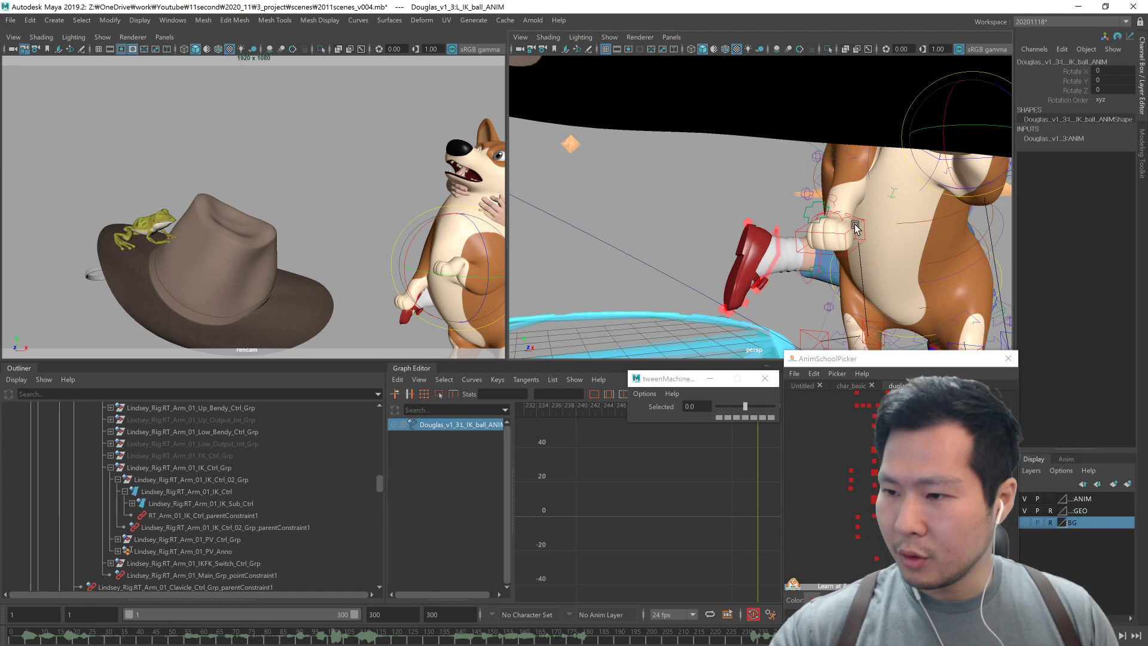
click(852, 464)
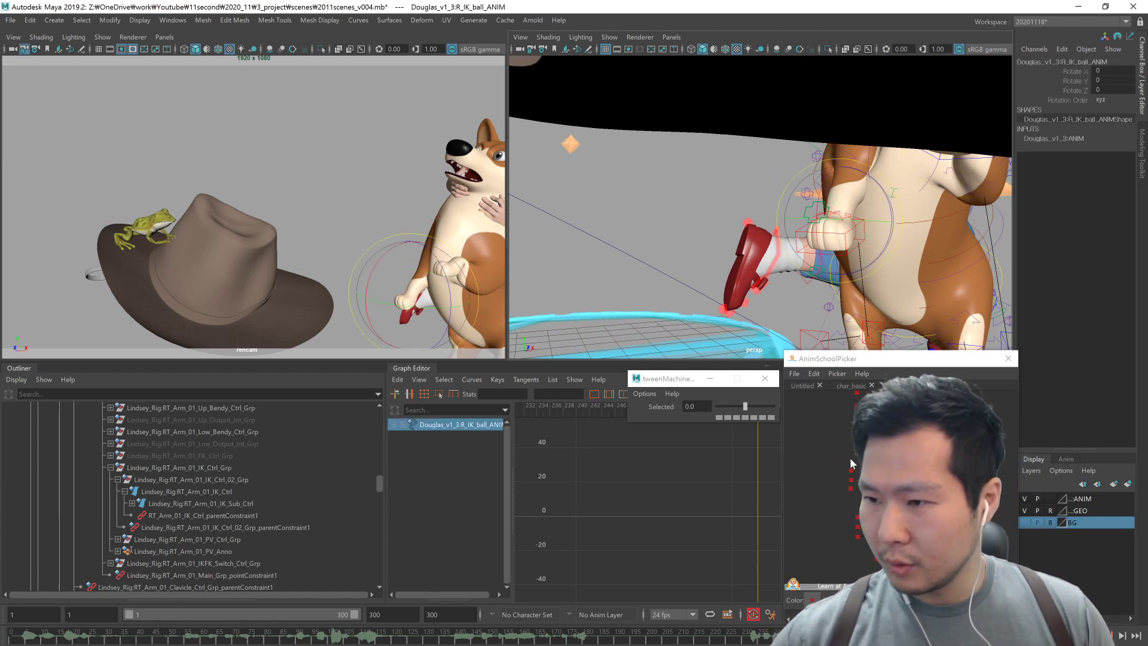
alt+middle_drag(897, 269, 844, 176)
click(852, 479)
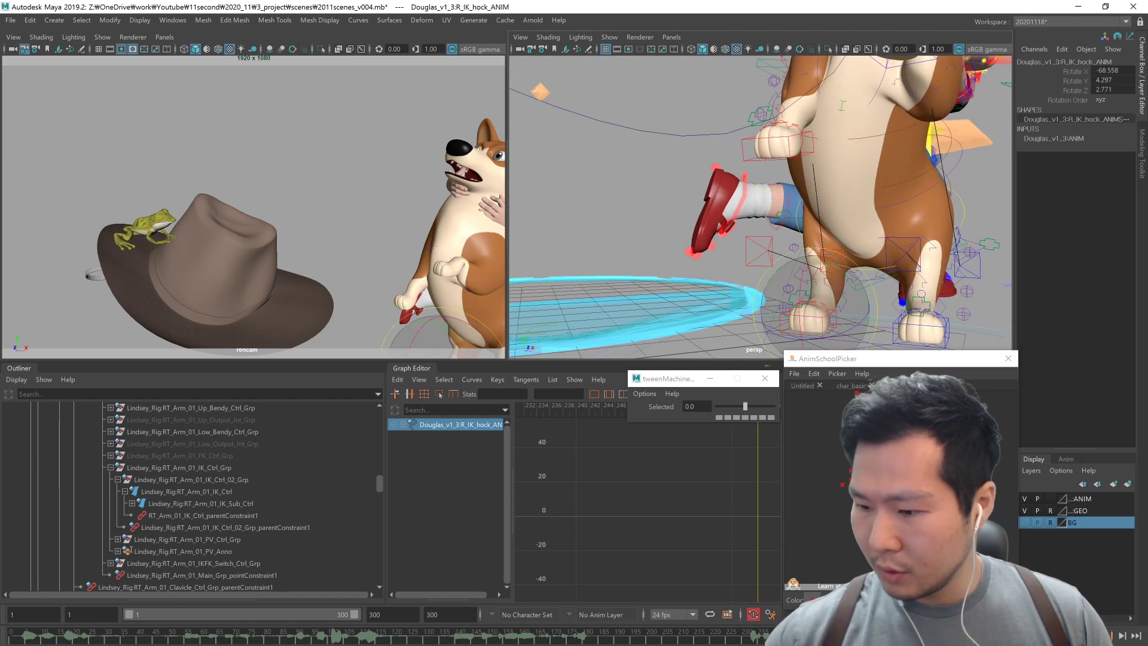
key(w)
click(849, 533)
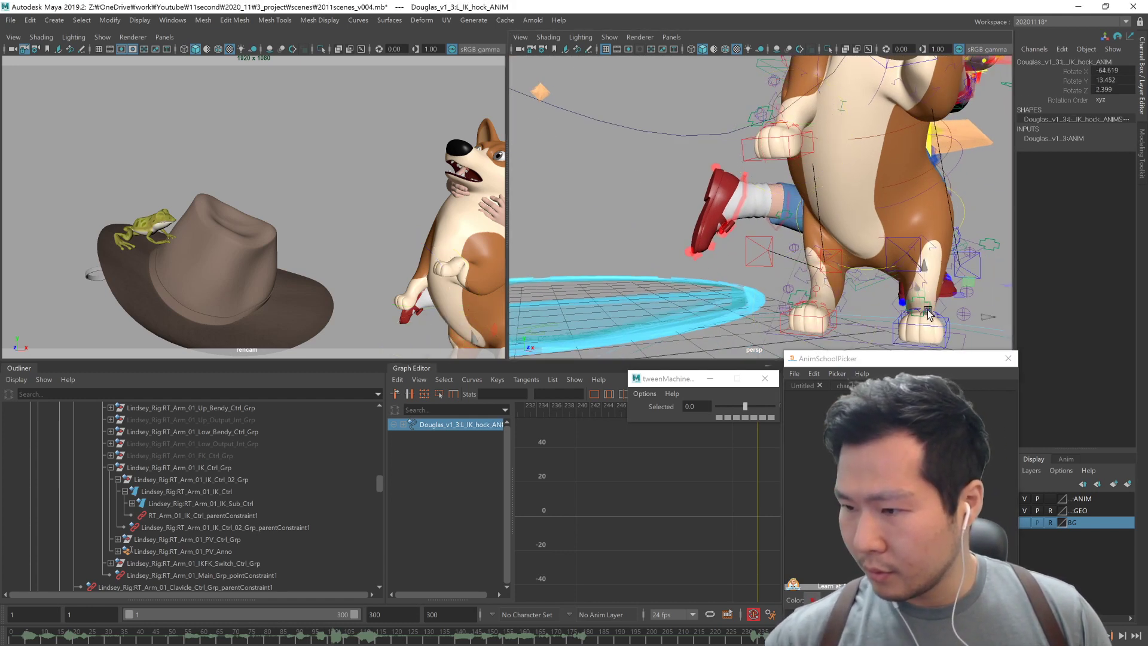
alt+drag(929, 301, 739, 272)
Step: Select all of the dog's controls including both hocks, key them on the pose frames and compare the two poses
click(897, 418)
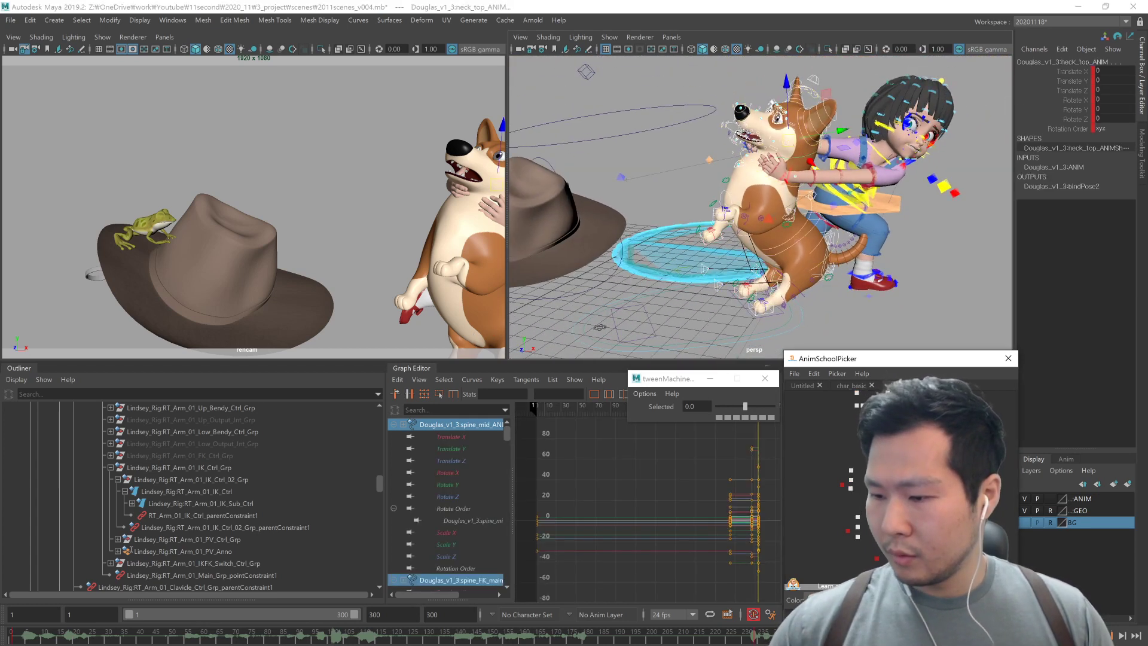
click(704, 268)
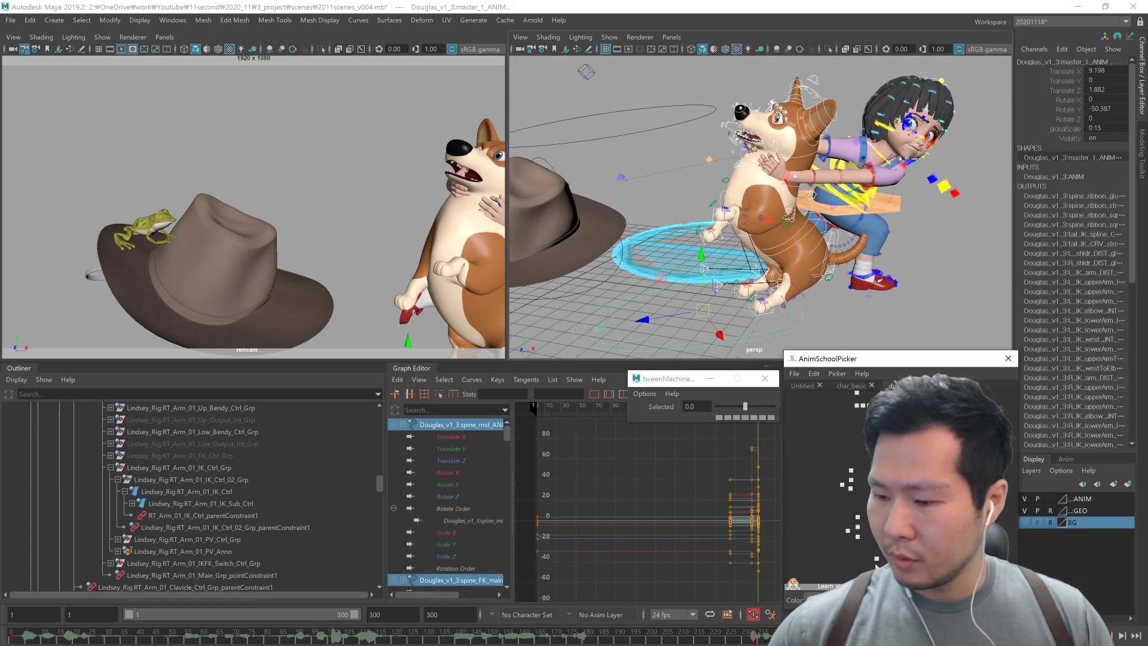
click(897, 418)
right_click(897, 423)
click(957, 430)
click(897, 419)
key(s)
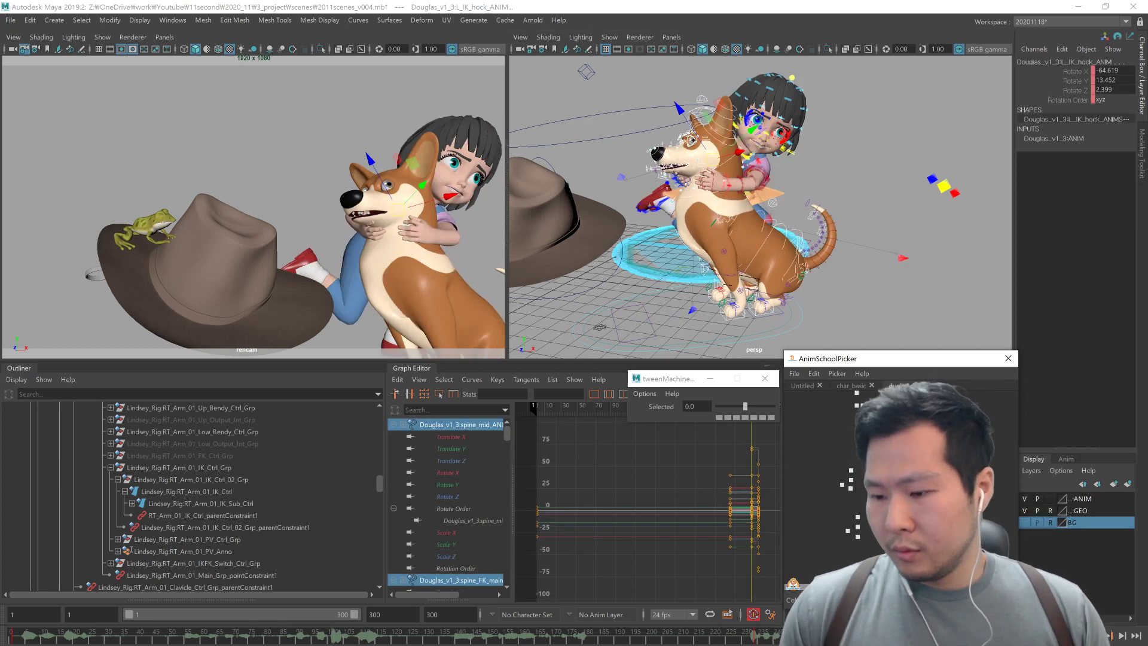
key(period)
key(comma)
key(period)
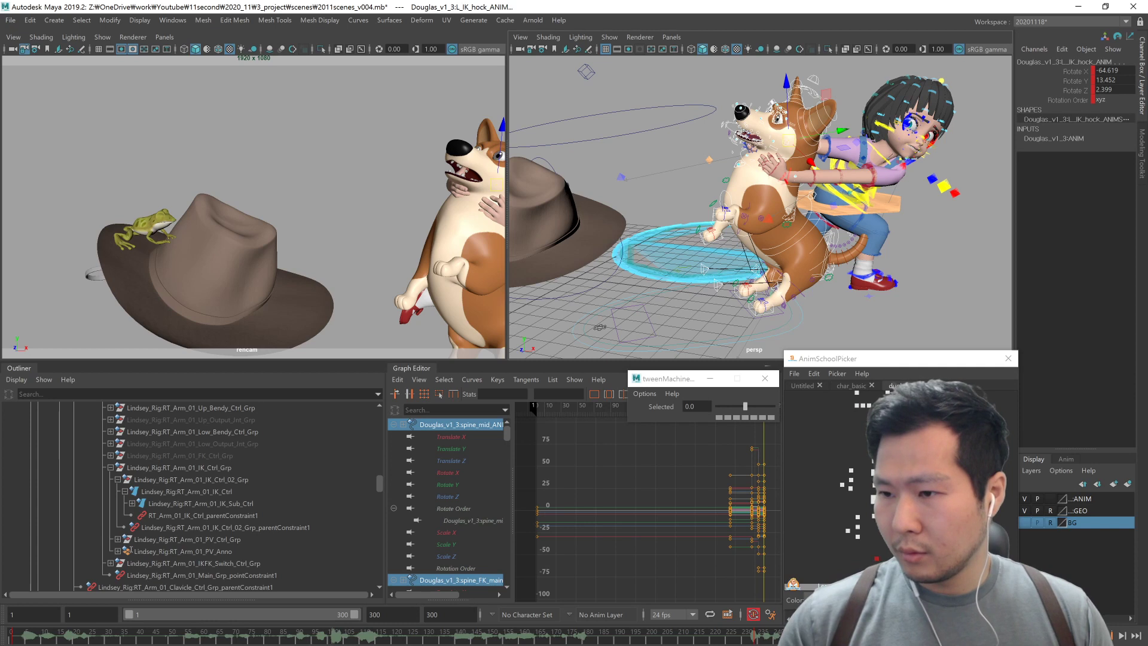
Step: Compare the girl's two key poses, then move and rotate her body control to adjust her stance behind the dog
click(851, 385)
drag(879, 467, 921, 509)
key(comma)
key(period)
alt+drag(884, 288, 814, 289)
alt+middle_drag(884, 294, 906, 297)
drag(861, 550, 885, 571)
alt+drag(870, 274, 923, 293)
mouse_move(918, 295)
middle_down()
mouse_move(888, 297)
mouse_move(910, 305)
middle_up()
key(e)
mouse_move(897, 303)
mouse_down()
mouse_move(871, 300)
mouse_move(879, 305)
mouse_up()
alt+drag(885, 308, 852, 318)
Step: Blend the girl's COG Rotate Y with a tween value of -73.9, then rotate the control to about X -21.5, Y 57.9, Z -8.3
click(861, 538)
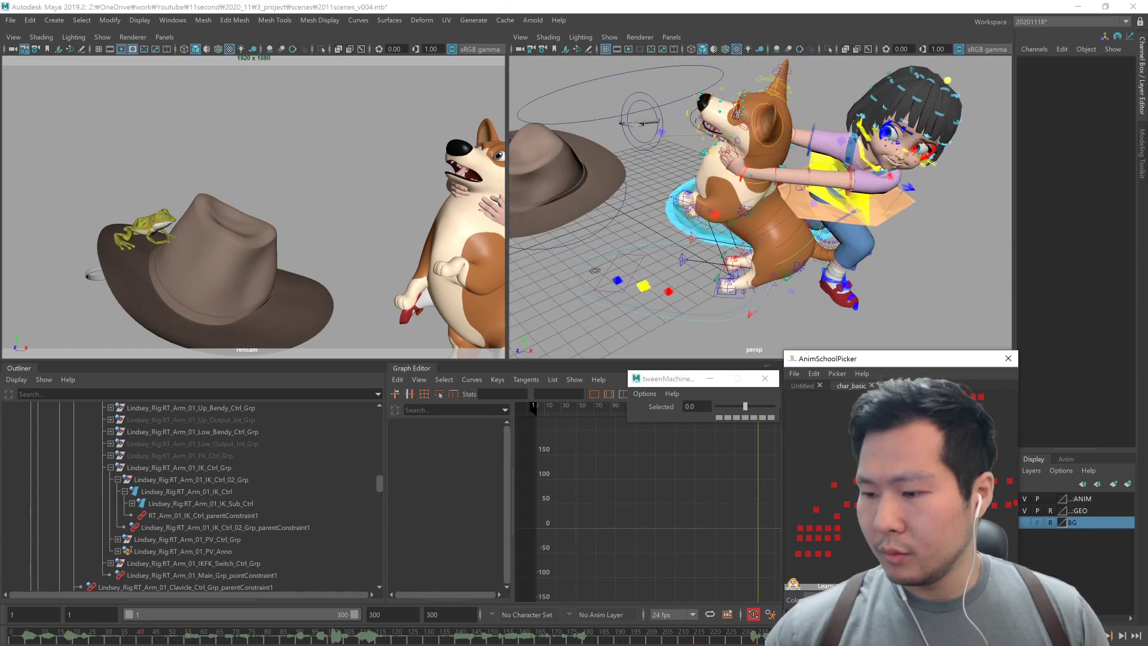
drag(861, 538, 897, 502)
alt+drag(868, 251, 801, 209)
drag(861, 538, 903, 490)
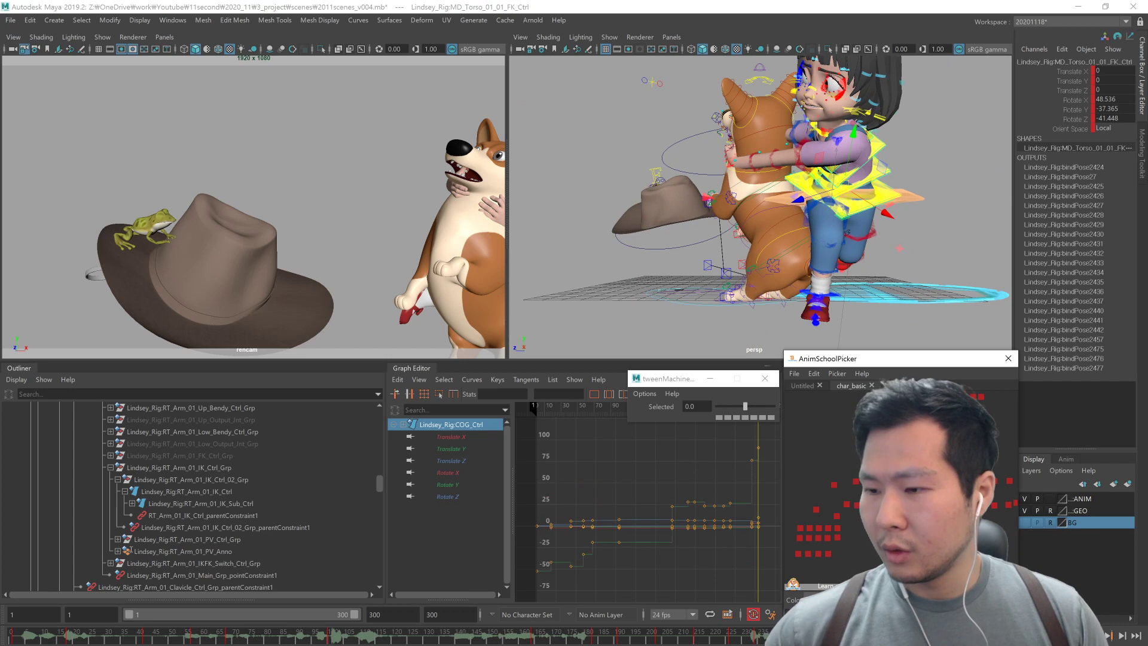
click(849, 233)
click(1067, 109)
drag(745, 406, 728, 409)
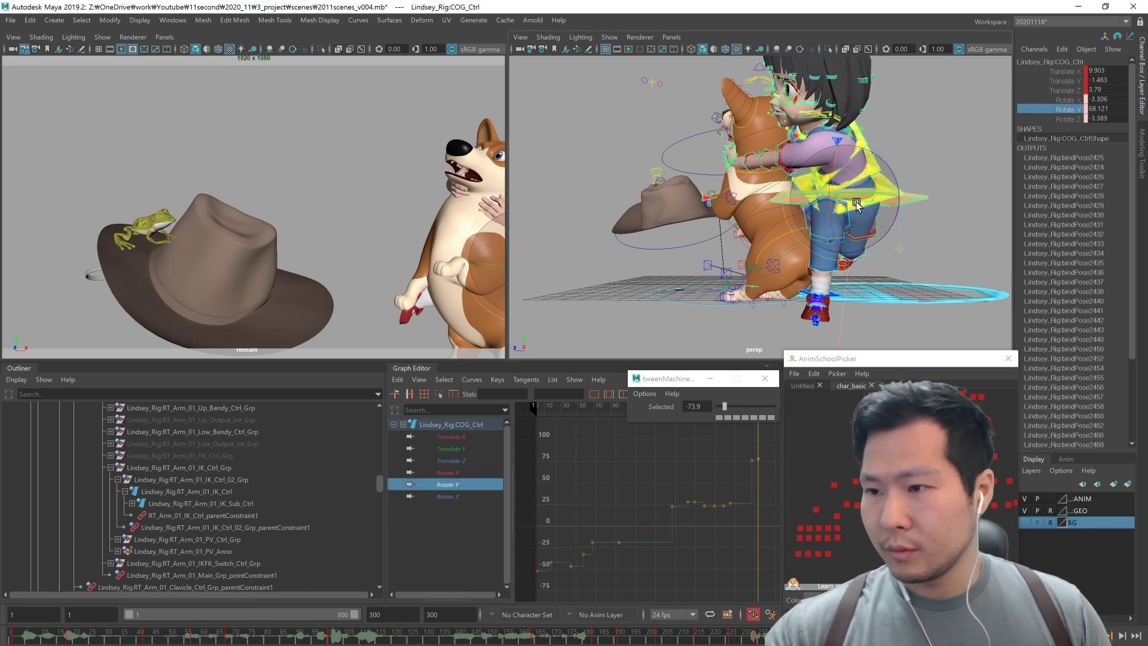
alt+drag(878, 221, 822, 211)
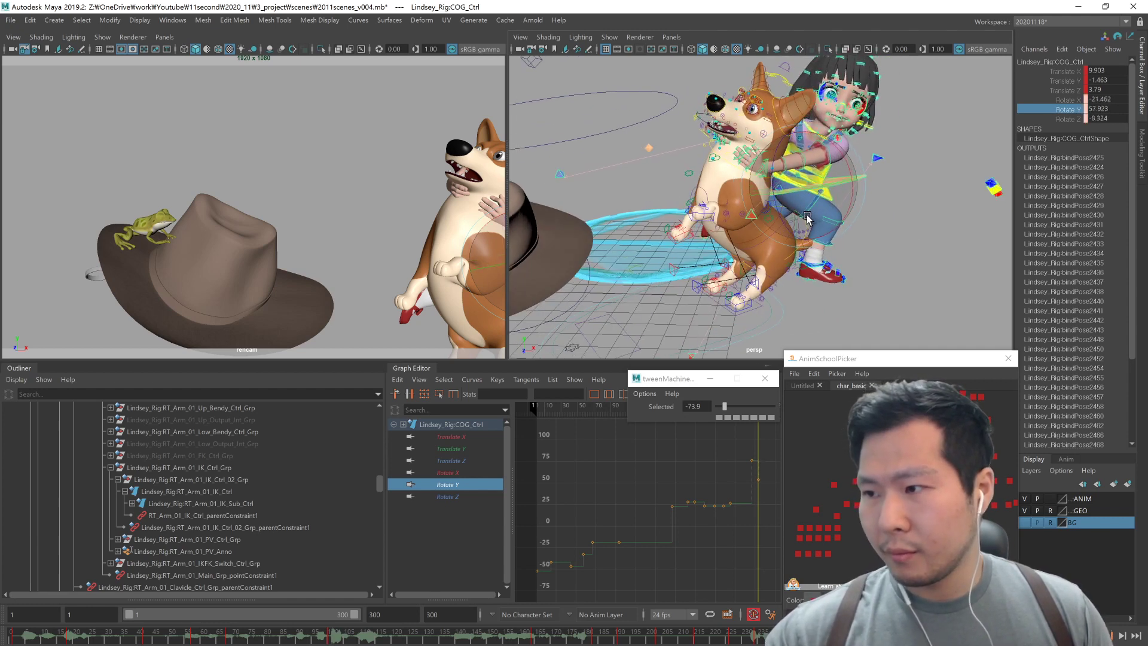
Step: Rotate the girl's lower torso FK control to about 37.5, -53.6, -34.6 and her right leg IK control to Rotate Y about 60.2
click(812, 171)
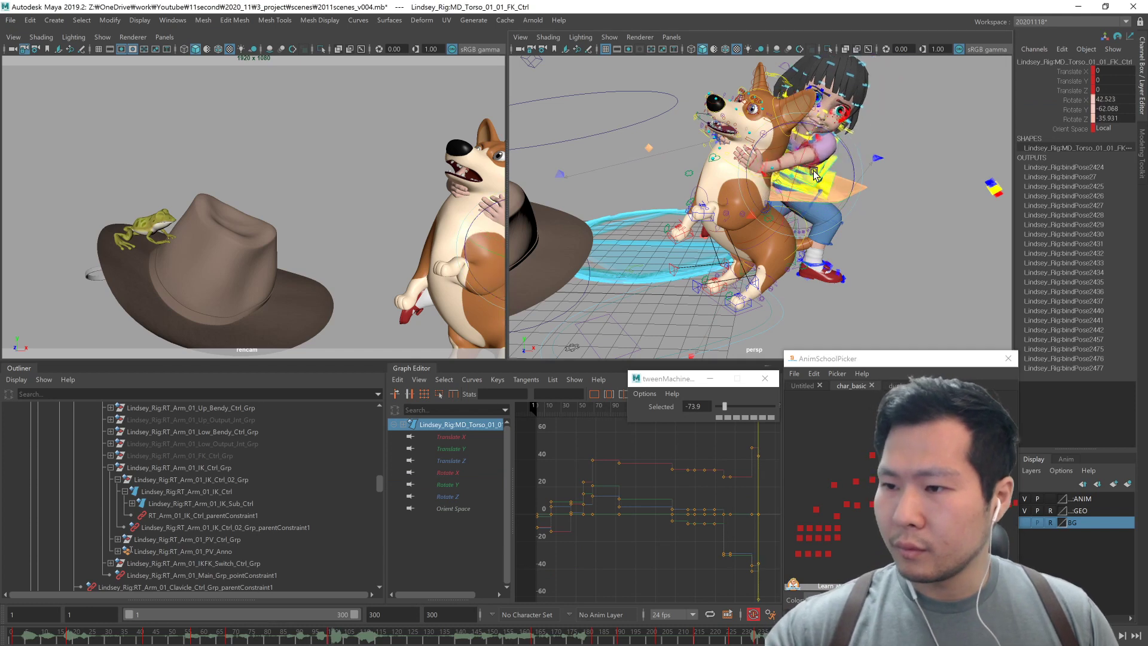
alt+drag(831, 155, 747, 152)
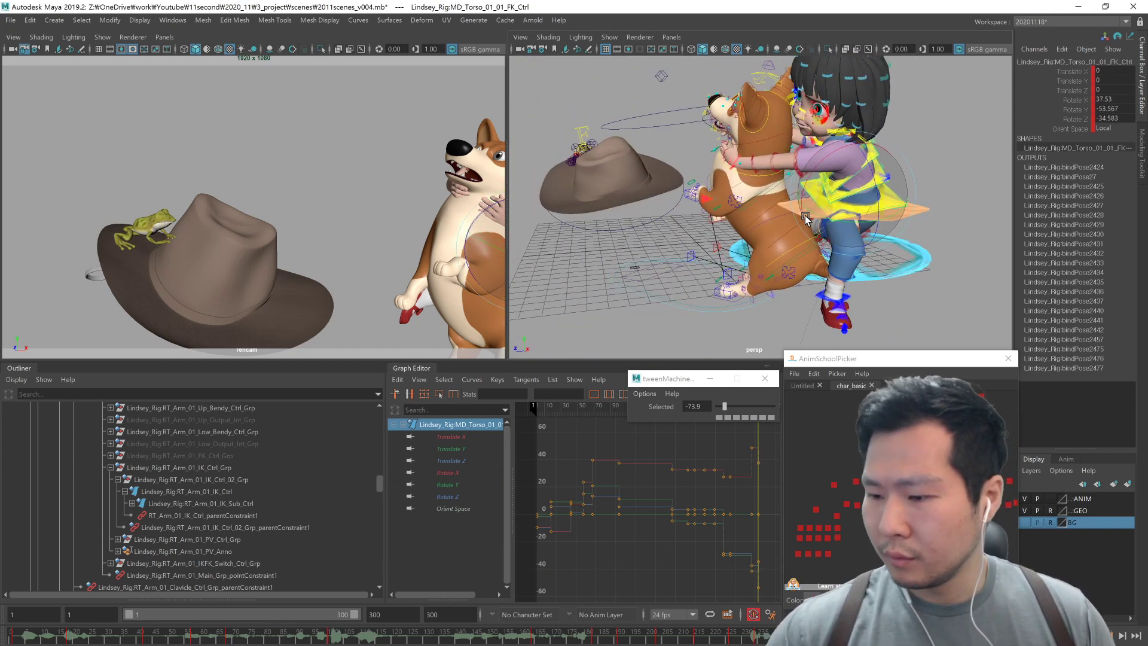
click(897, 443)
click(846, 305)
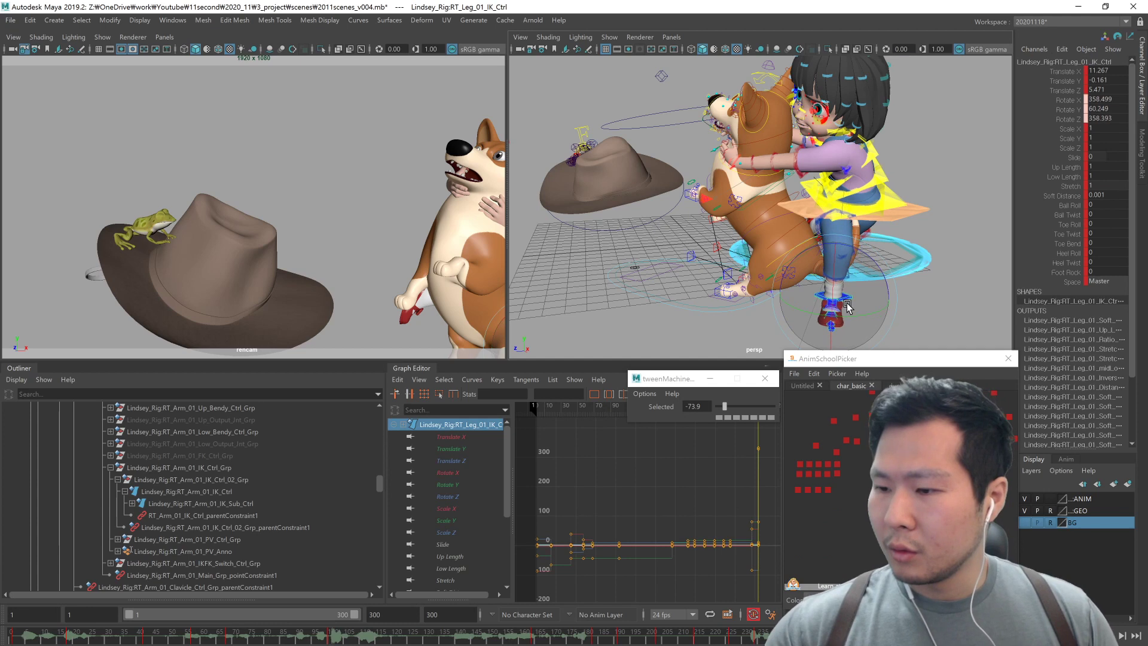
alt+drag(844, 307, 878, 314)
Step: Adjust the girl's torso FK controls, rotating the middle torso control to about 31.2, -16.2, -5.9
click(897, 430)
alt+middle_drag(897, 431, 880, 480)
drag(894, 479, 924, 509)
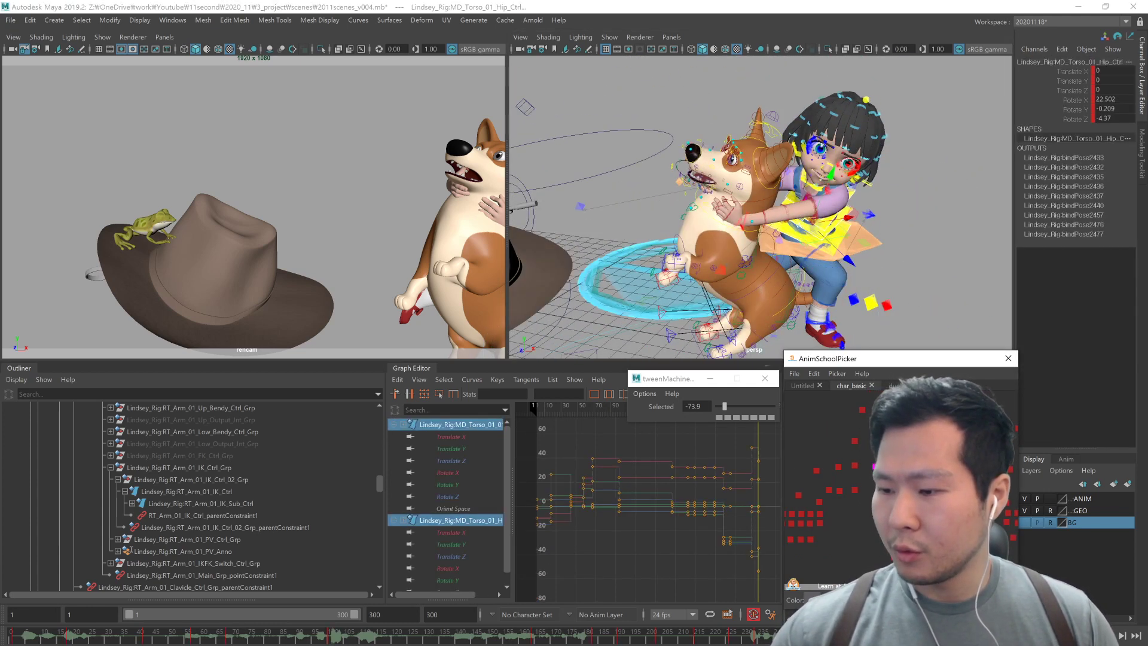
drag(894, 454, 924, 490)
drag(1120, 96, 1120, 117)
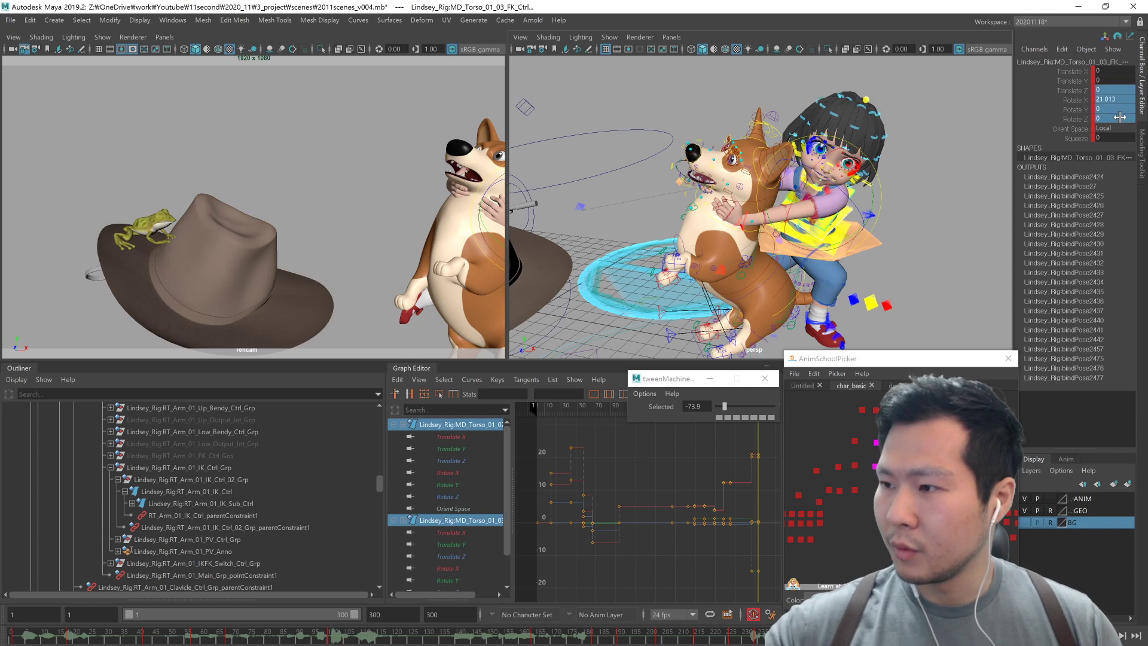
alt+drag(939, 281, 855, 233)
click(849, 254)
alt+drag(906, 275, 845, 270)
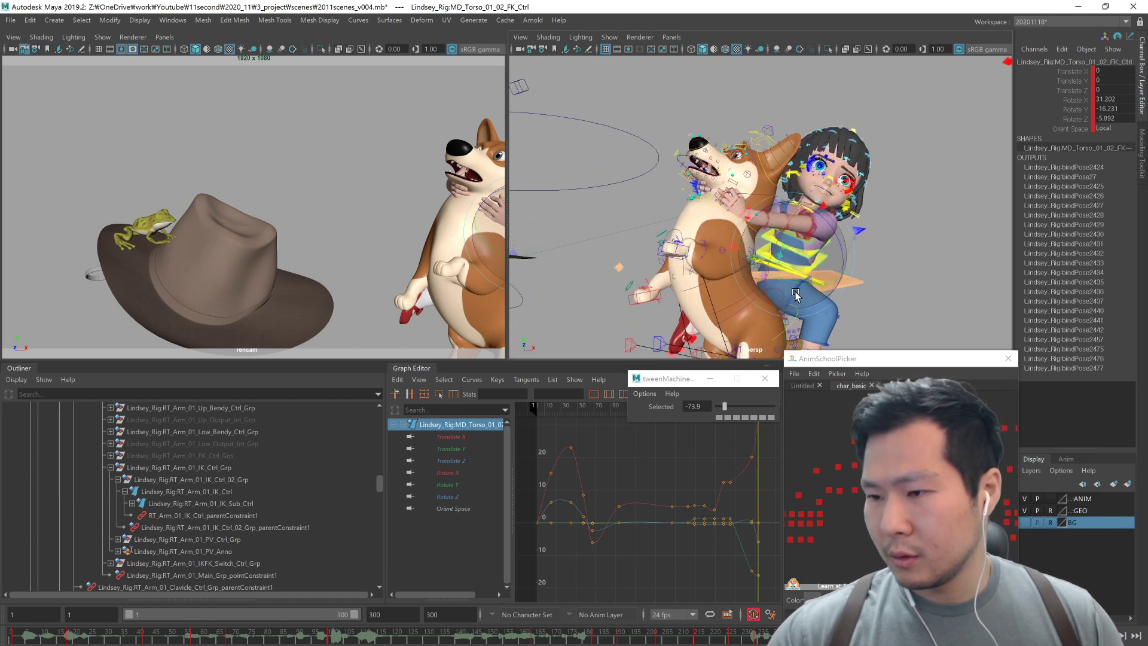
Step: Set the girl's COG Rotate X and Z to 0 and rotate her neck FK control to about 39.1, -23.7, -52.2
click(897, 466)
mouse_move(897, 287)
alt+mouse_down()
mouse_move(871, 317)
mouse_move(849, 319)
mouse_move(857, 335)
mouse_move(933, 326)
mouse_move(831, 289)
mouse_move(888, 287)
alt+mouse_up()
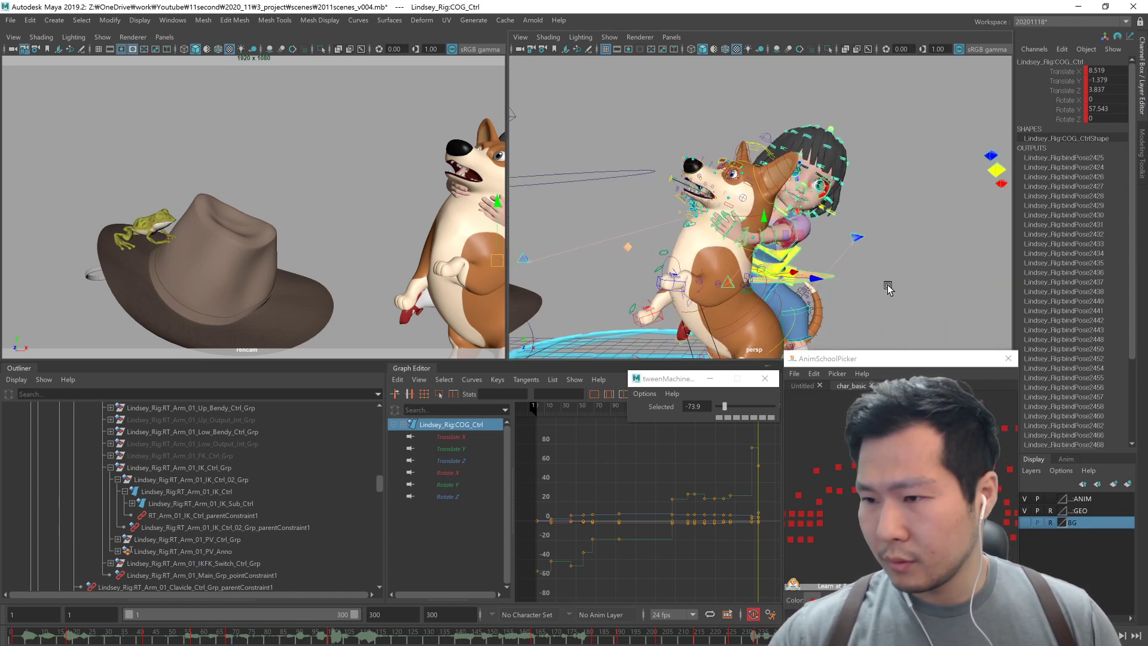
click(901, 443)
alt+middle_drag(901, 443, 902, 434)
click(902, 432)
key(e)
middle_drag(873, 263, 799, 221)
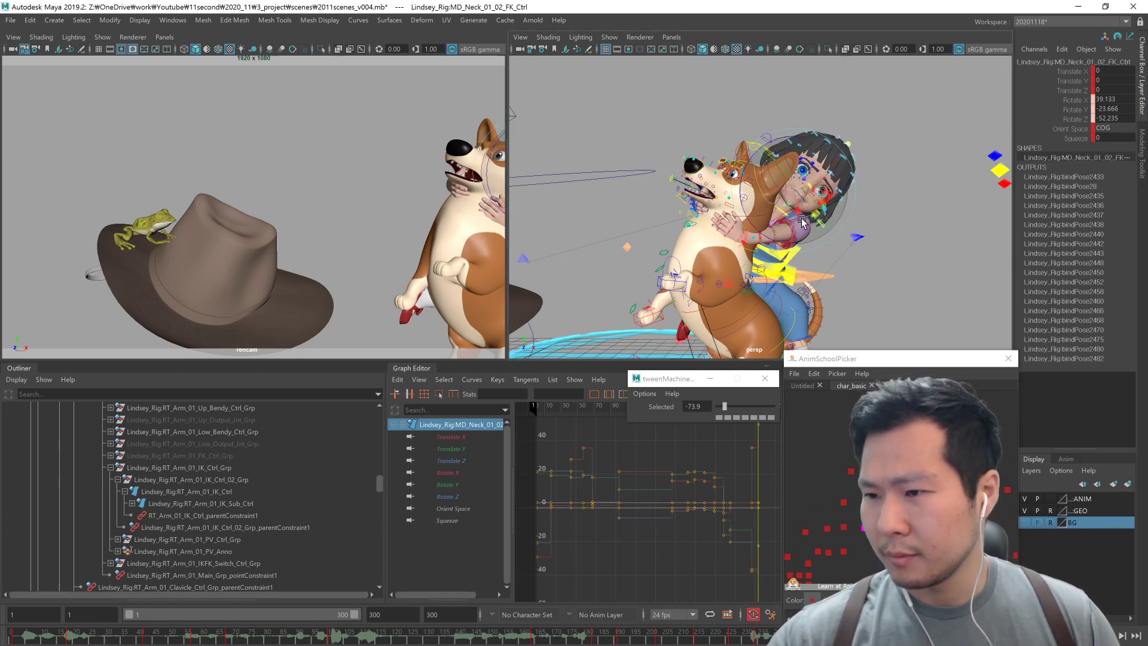
Step: Step back and forth between neighbouring frames to compare the girl's adjusted pose with her earlier one
key(alt+comma)
key(alt+comma)
key(alt+period)
key(alt+comma)
key(alt+period)
key(alt+comma)
key(alt+comma)
key(alt+period)
Step: Select all of the girl's controls and go to the pose where the dog rears back in her arms
drag(1011, 419, 771, 583)
alt+middle_drag(740, 545, 675, 482)
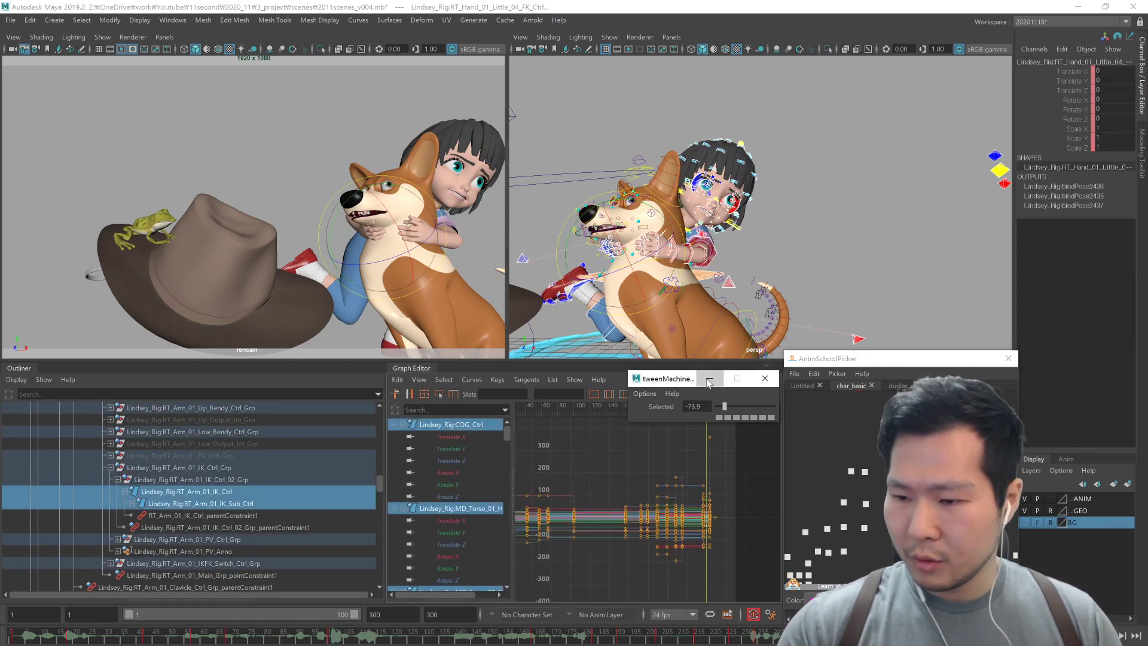
click(710, 378)
click(712, 396)
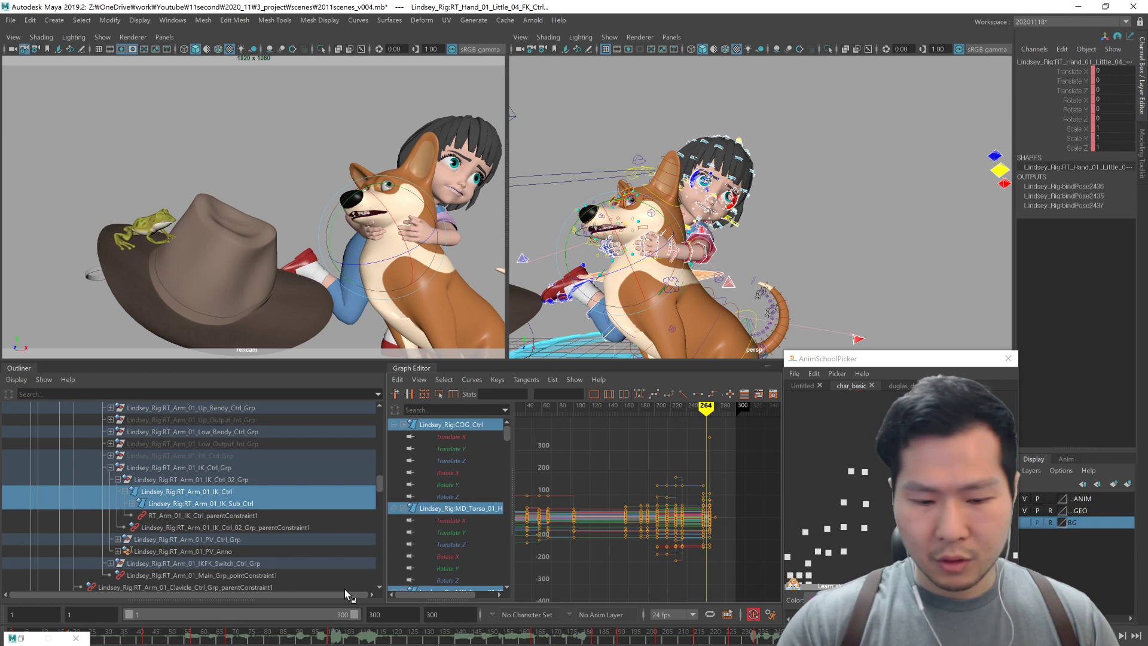
click(23, 641)
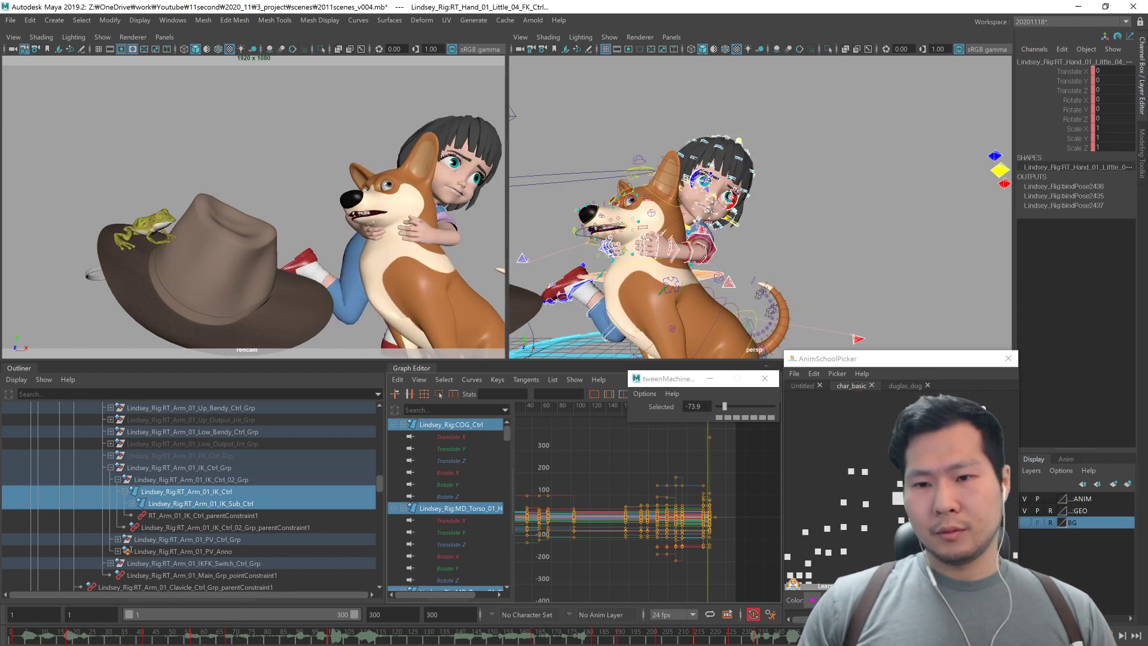
key(period)
key(period)
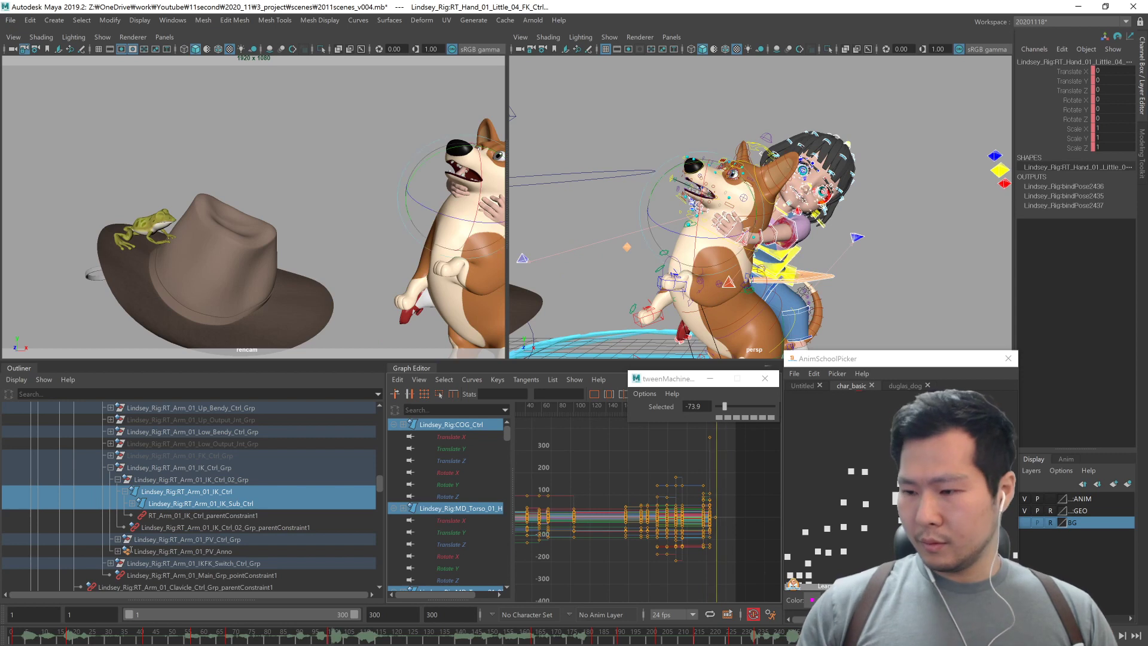
Step: Key all of the dog's controls and all of the girl's controls to hold the reared-back pose
click(903, 386)
drag(834, 392, 981, 547)
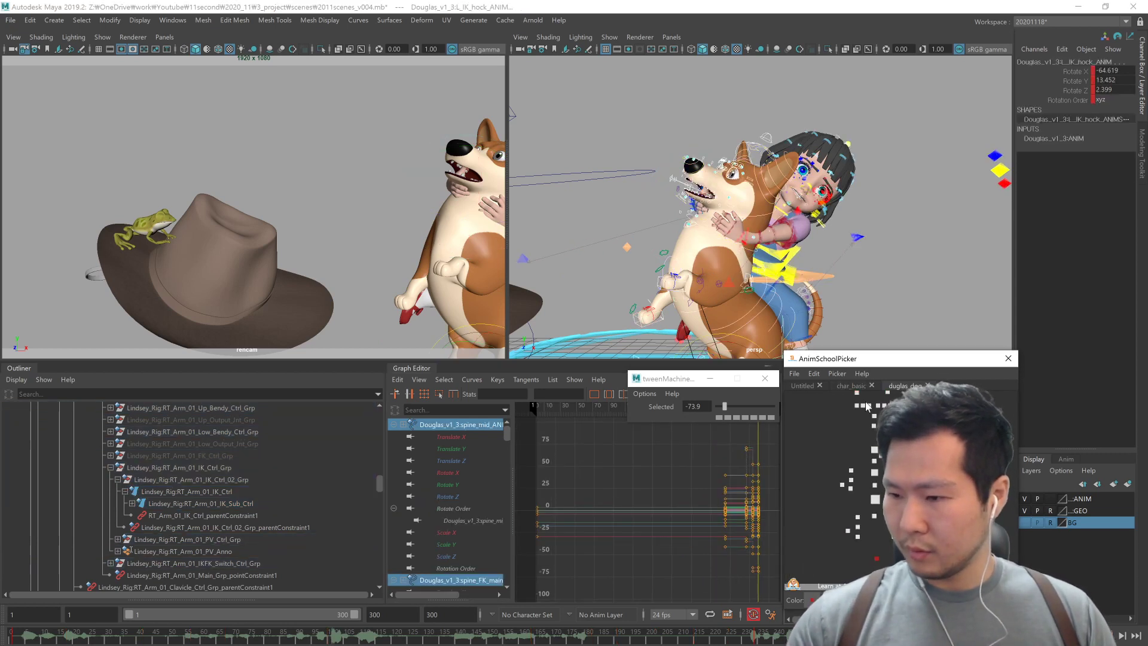
drag(789, 592, 987, 391)
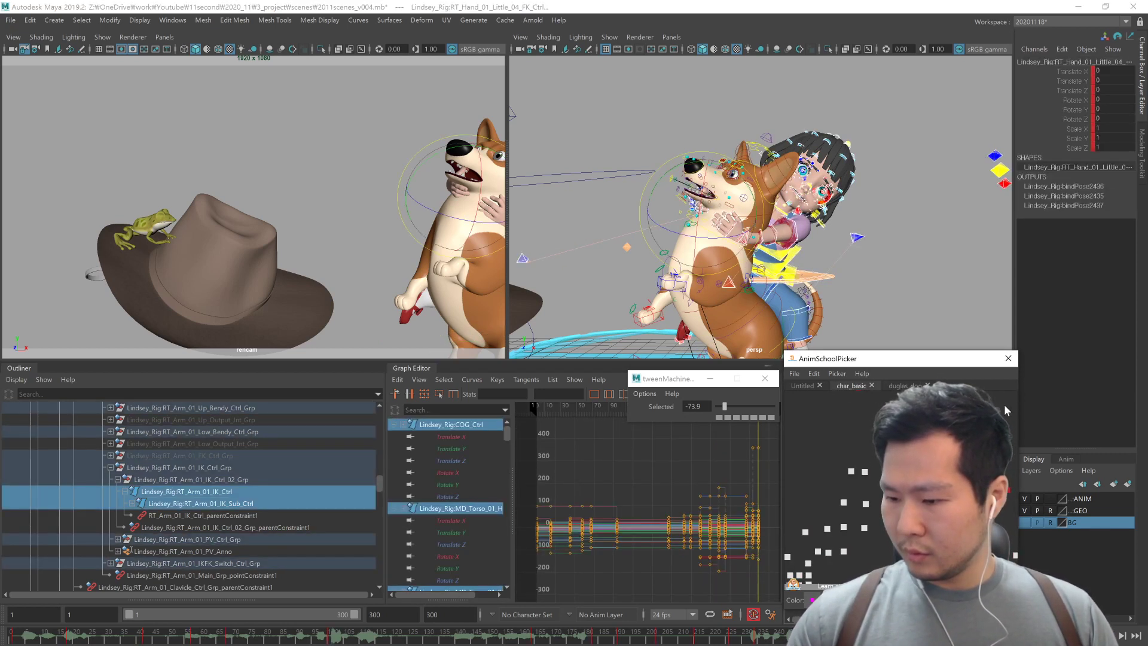
Step: Move the girl's COG control away from the dog to a Translate X of about 14.2
alt+right_drag(897, 289, 776, 352)
alt+middle_drag(776, 352, 769, 302)
click(900, 526)
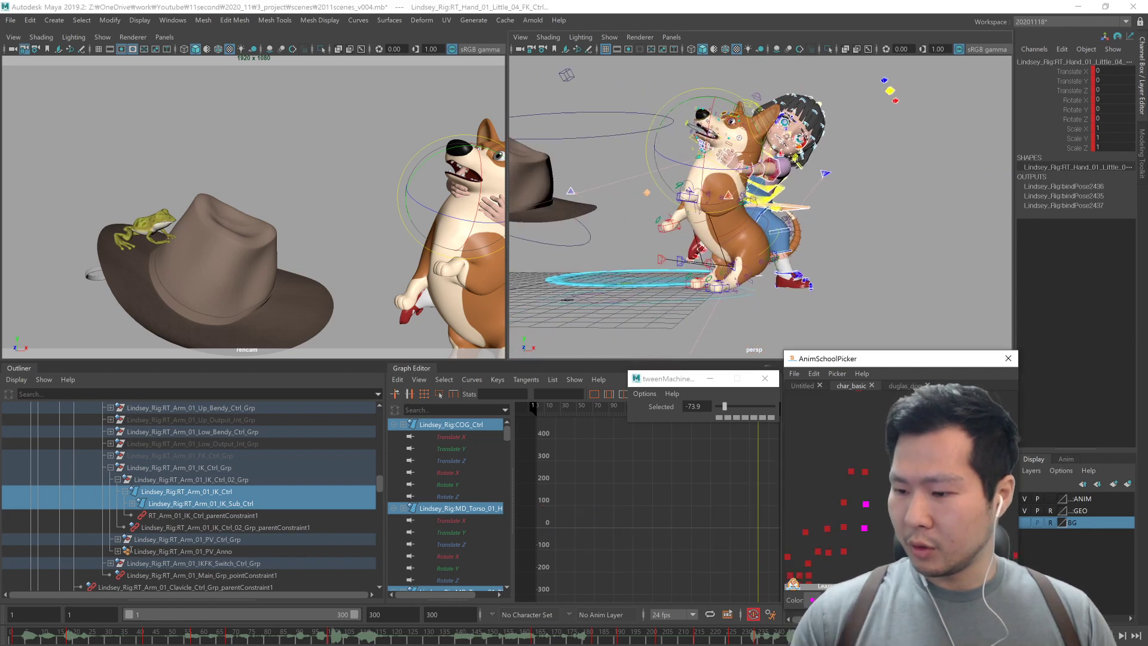
alt+drag(760, 282, 850, 313)
key(w)
drag(752, 200, 703, 197)
alt+drag(820, 247, 812, 238)
drag(789, 199, 889, 226)
Step: Isolate the girl's COG Translate X and Translate Z curves and raise the Translate Z key at frame 275
click(456, 438)
alt+shift+middle_drag(722, 528, 625, 528)
drag(690, 469, 664, 456)
click(464, 461)
key(f)
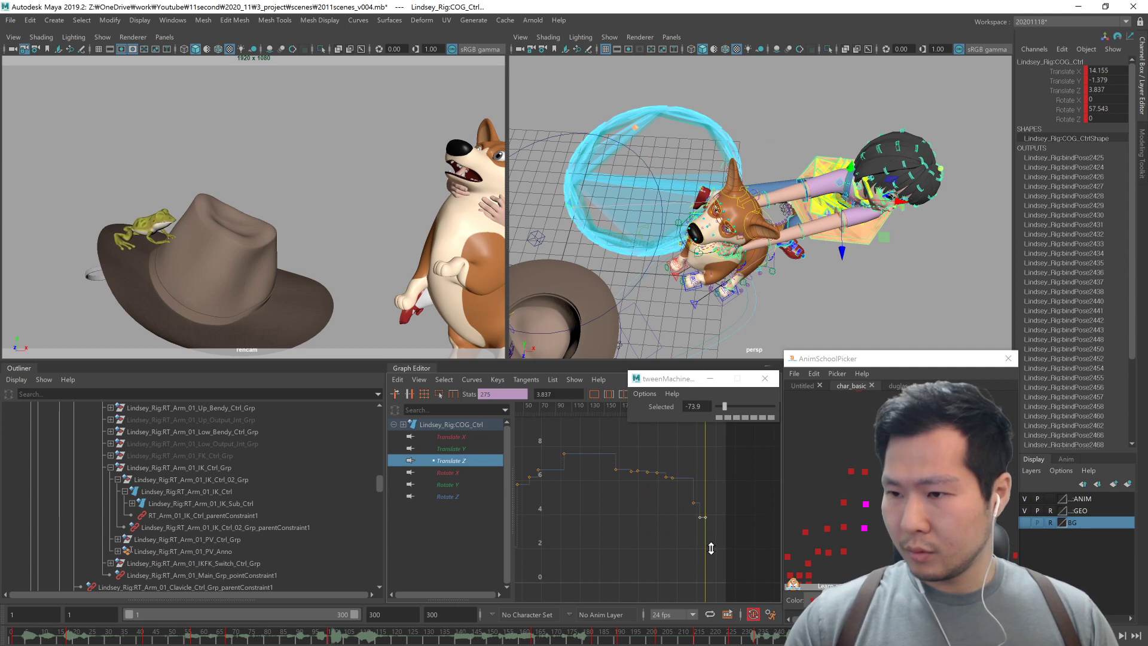
key(.)
key(.)
shift+middle_drag(713, 511, 715, 498)
Step: Move the girl's right arm pole vector control to about X -0.07, Y -3.71, Z 14.79
alt+drag(798, 292, 853, 264)
click(853, 264)
alt+middle_drag(825, 526, 835, 482)
click(835, 483)
middle_drag(808, 309, 806, 206)
key(period)
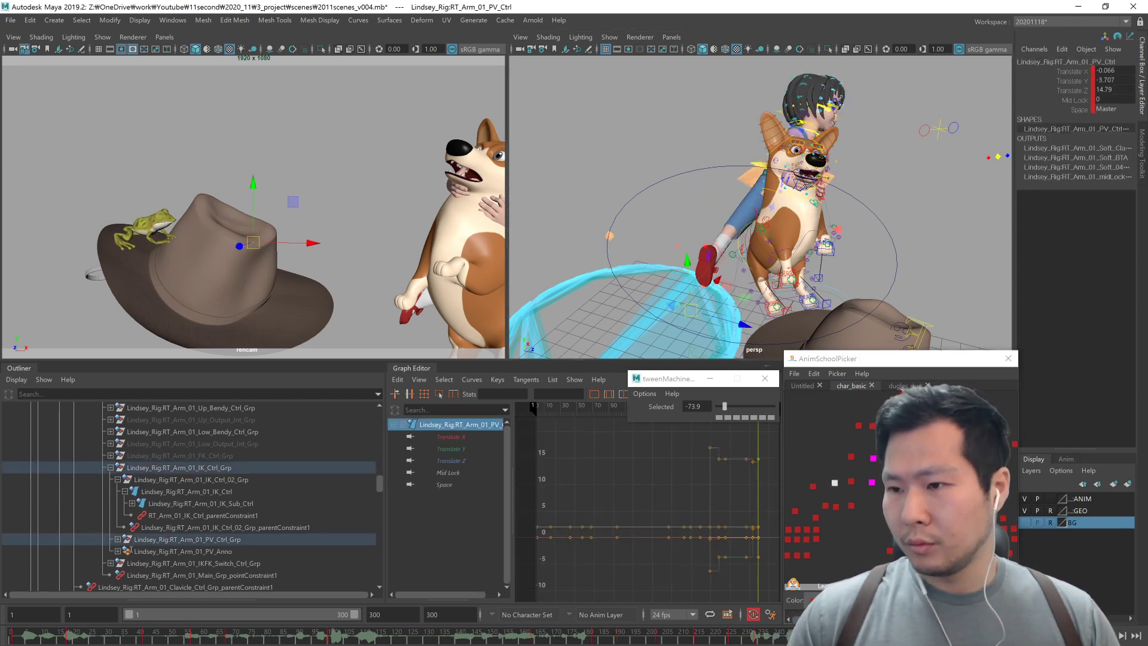
Step: Move the girl's left leg IK control to about X 12.8, Y 0.9, Z 4.0 and rotate the foot
click(891, 442)
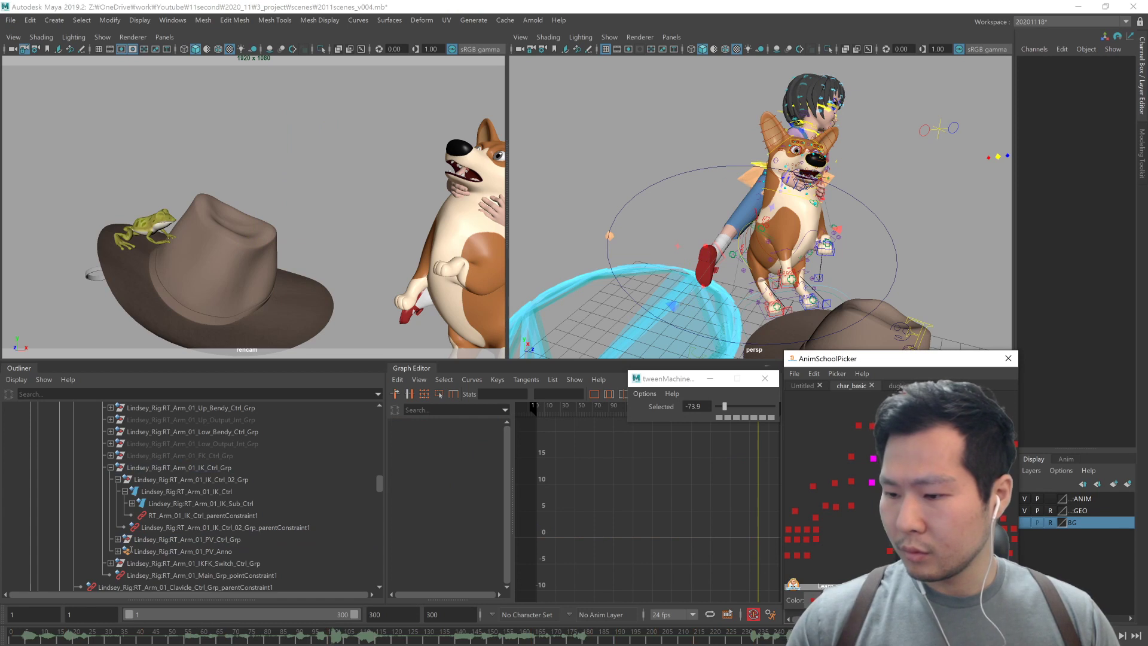
click(715, 270)
alt+drag(838, 281, 881, 204)
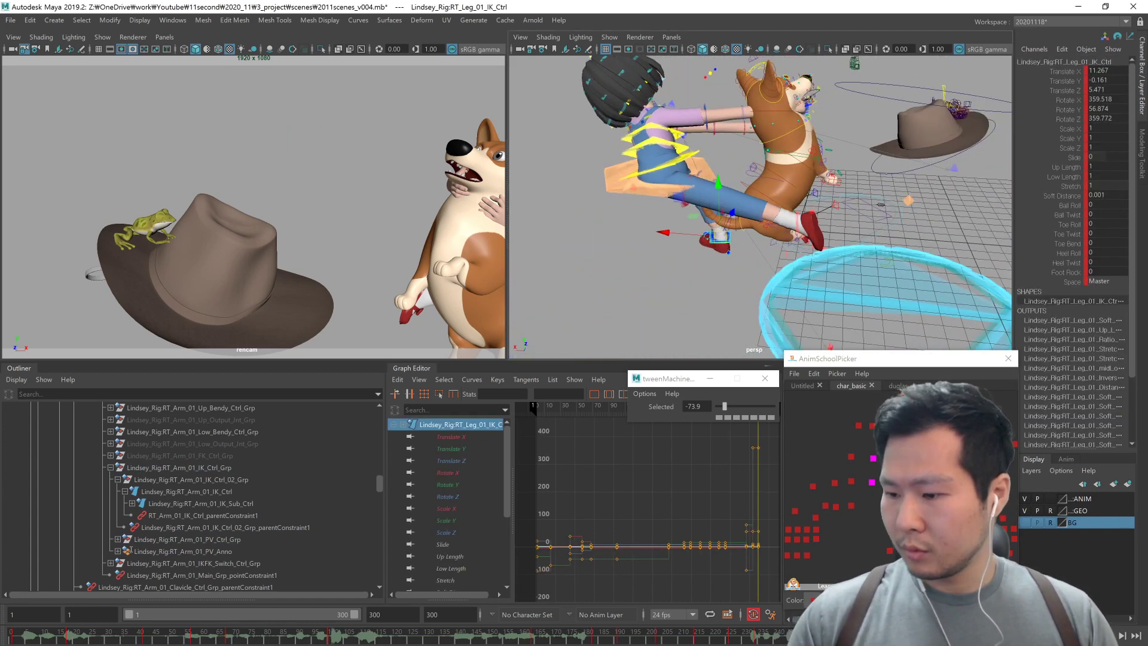
click(798, 224)
alt+drag(819, 335, 892, 298)
middle_drag(892, 297, 745, 327)
key(e)
alt+drag(751, 317, 828, 317)
key(w)
middle_drag(828, 317, 882, 306)
key(e)
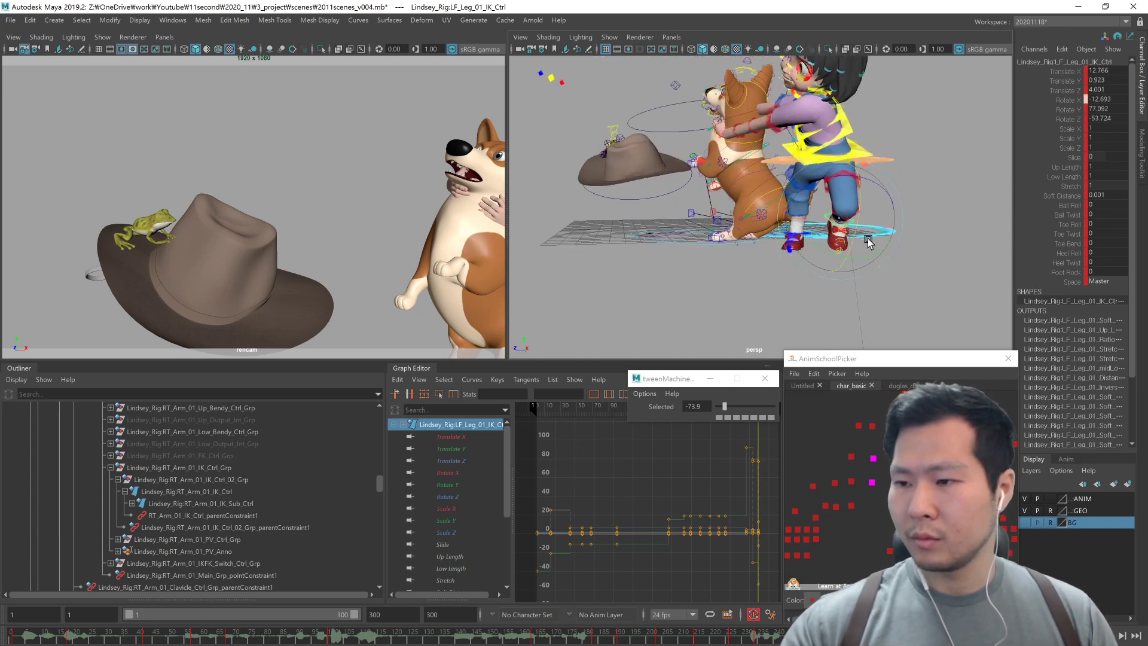
drag(870, 239, 837, 250)
Step: Refine the girl's leg pose, moving the right leg pole vector control to about X 0.7, Y 0.03, Z -4.07
alt+right_drag(906, 318, 846, 318)
click(846, 318)
key(w)
alt+drag(845, 318, 735, 265)
middle_drag(735, 265, 734, 246)
alt+drag(754, 261, 769, 308)
click(769, 307)
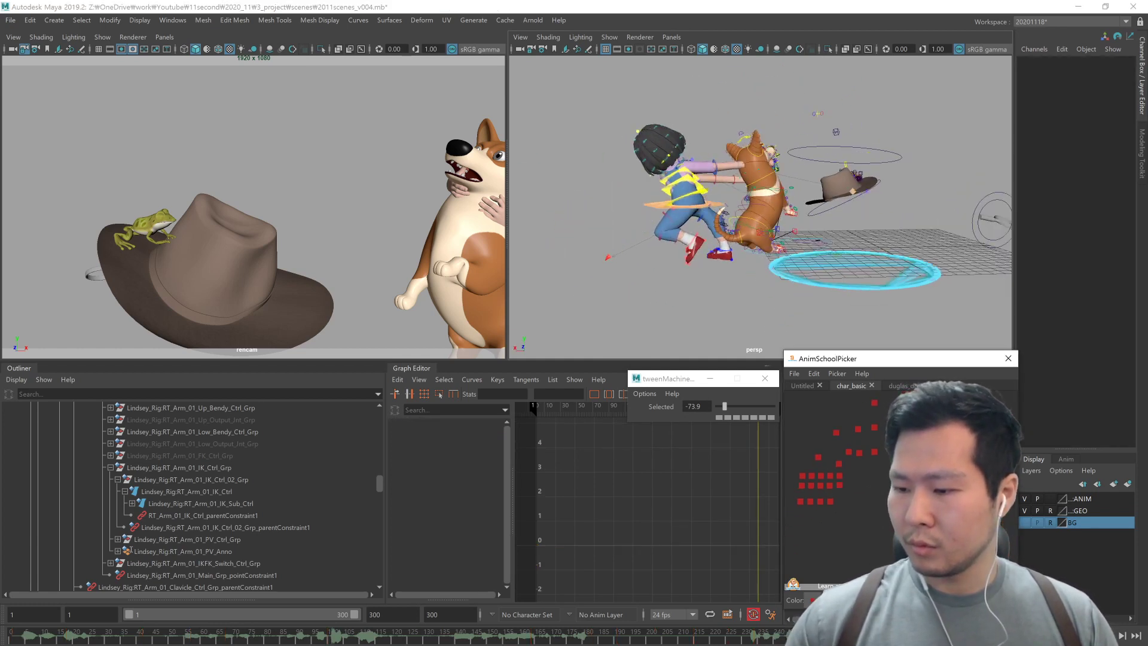
click(890, 484)
click(891, 529)
key(e)
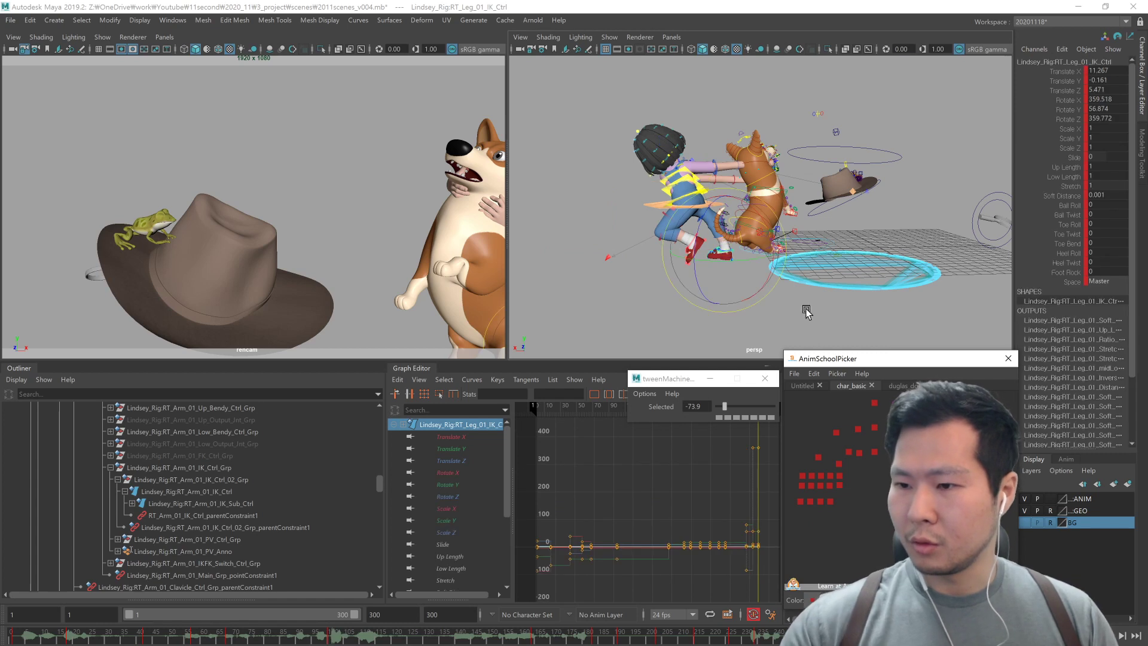
alt+drag(791, 315, 793, 303)
alt+middle_drag(793, 303, 790, 313)
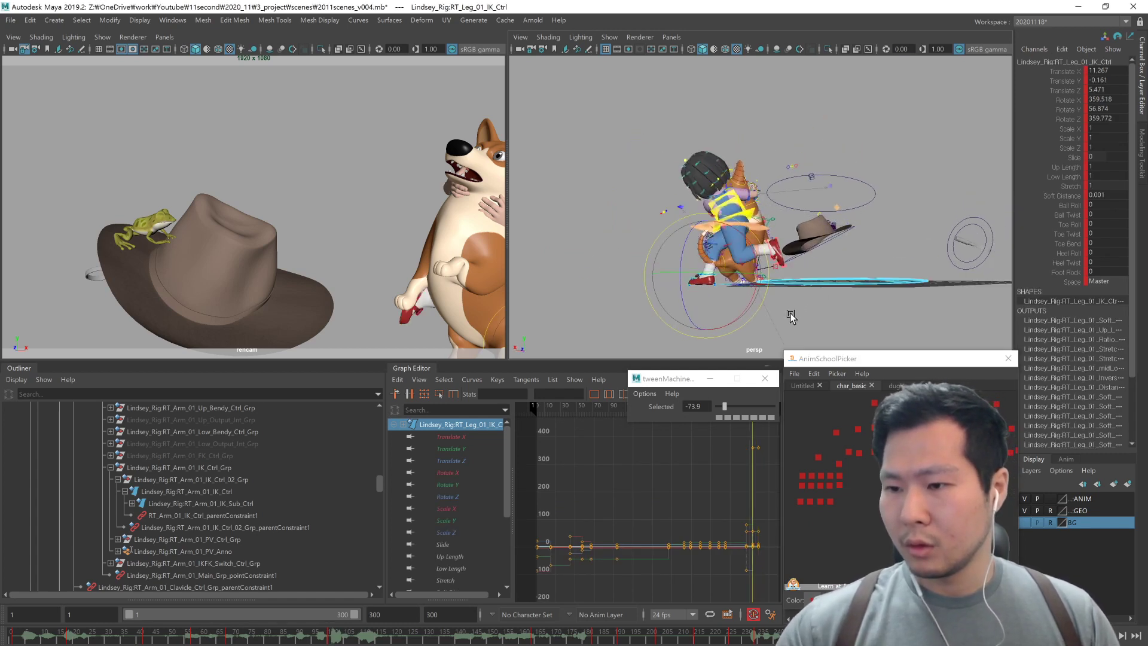
click(890, 484)
key(w)
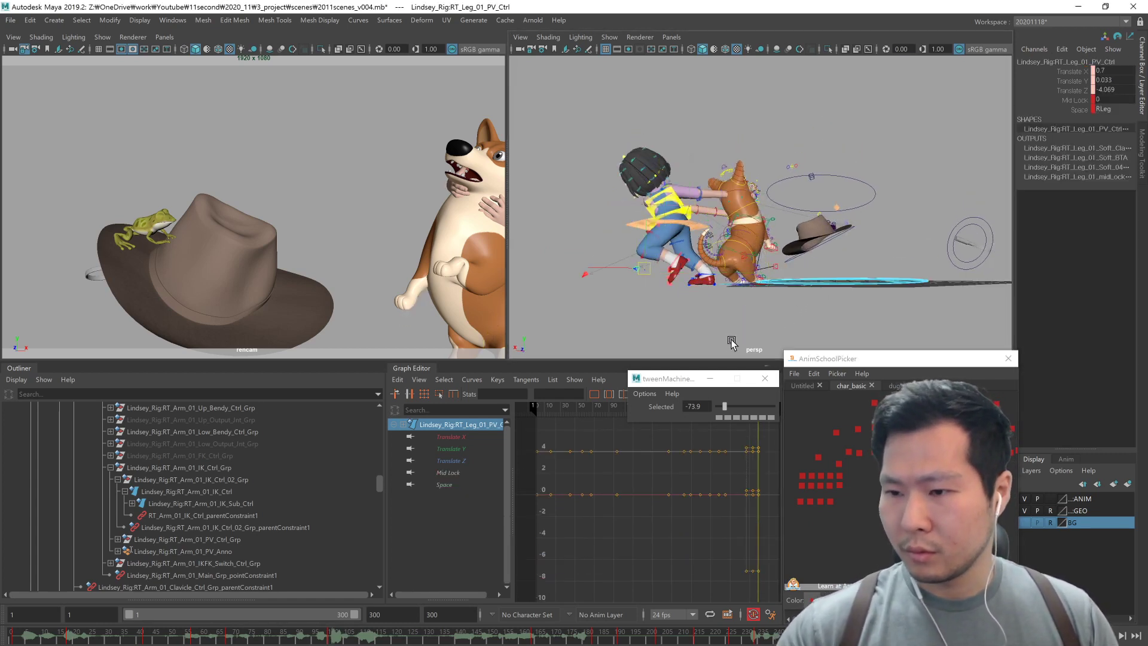
Step: Compare the girl's new stance with the previous pose and check her left leg IK control
alt+drag(751, 315, 847, 317)
key(comma)
key(period)
alt+drag(851, 306, 879, 303)
click(903, 430)
click(819, 309)
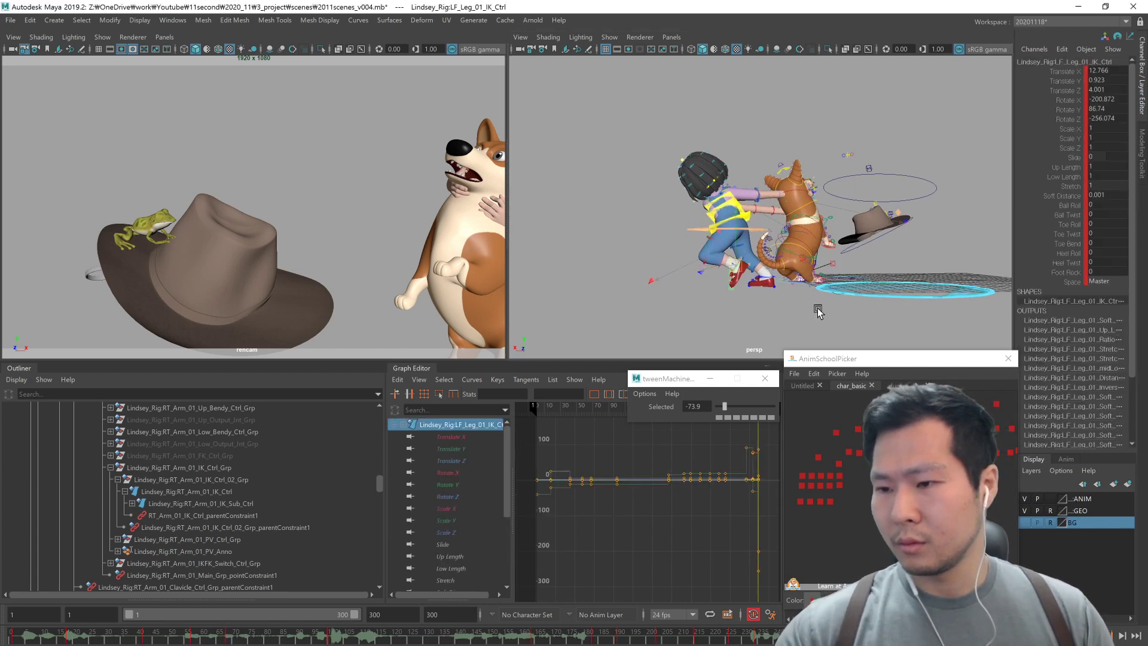
Step: Select all of the dog's controls and compare the dog's pose across the two frames
click(902, 385)
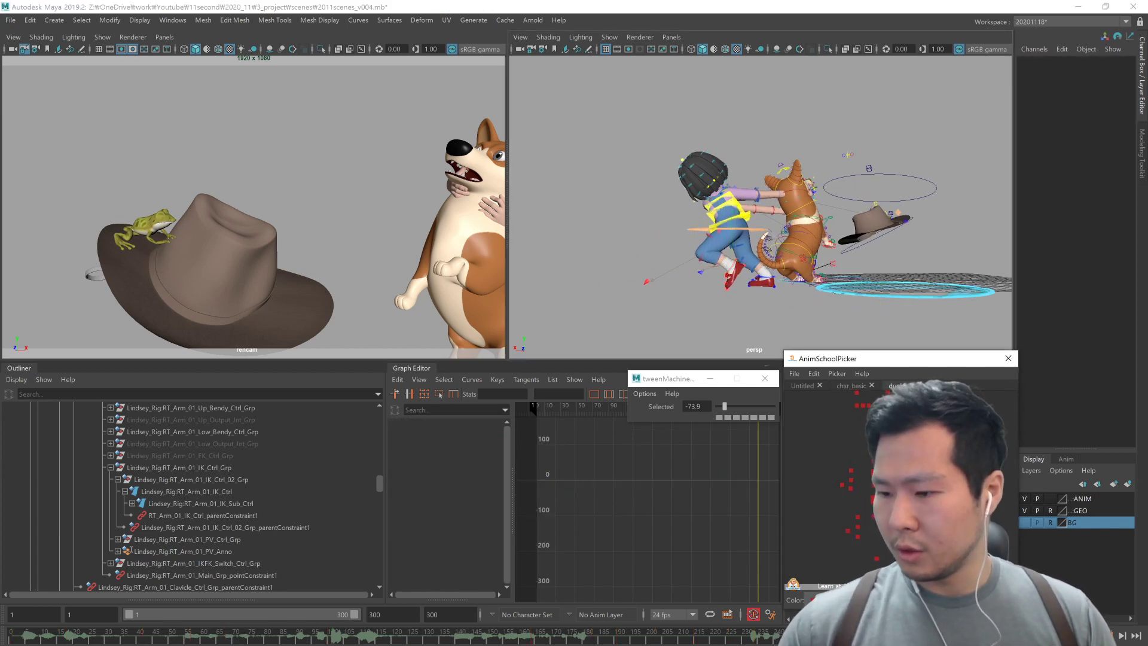
click(874, 498)
drag(834, 391, 981, 544)
key(comma)
key(period)
alt+drag(826, 302, 794, 304)
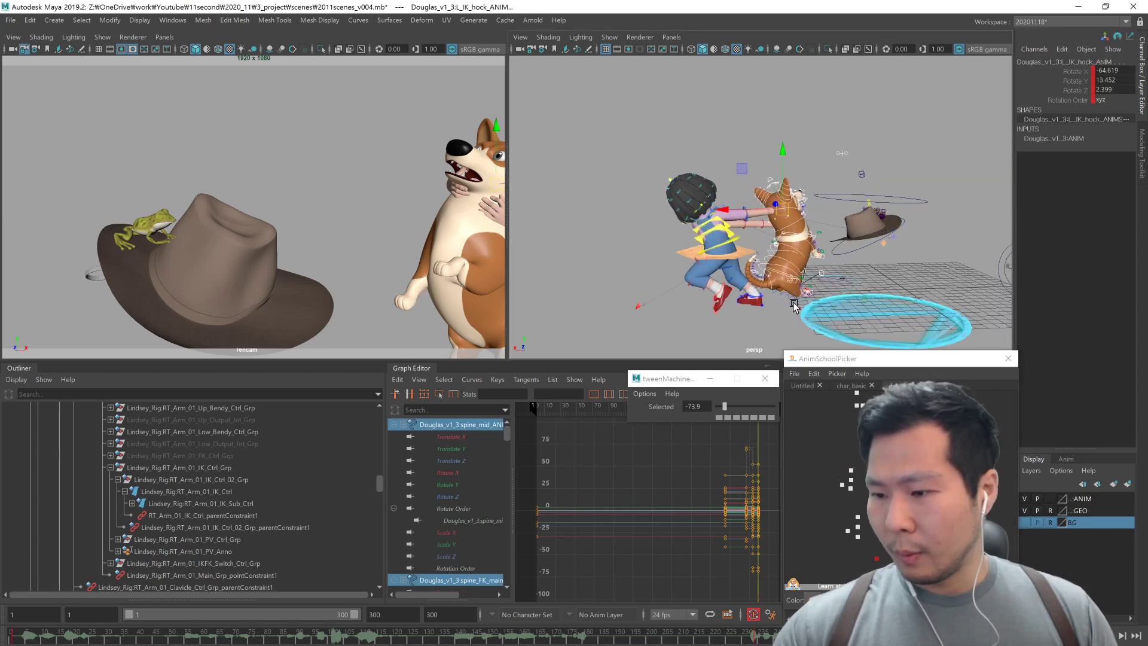
Step: Move and rotate the dog's main spine FK control toward the girl, to about Translate 20.4, -7.6, -49.5 and Rotate -65.7, -6.3, -24.1
click(874, 499)
middle_drag(861, 298, 813, 292)
drag(813, 291, 824, 326)
click(897, 466)
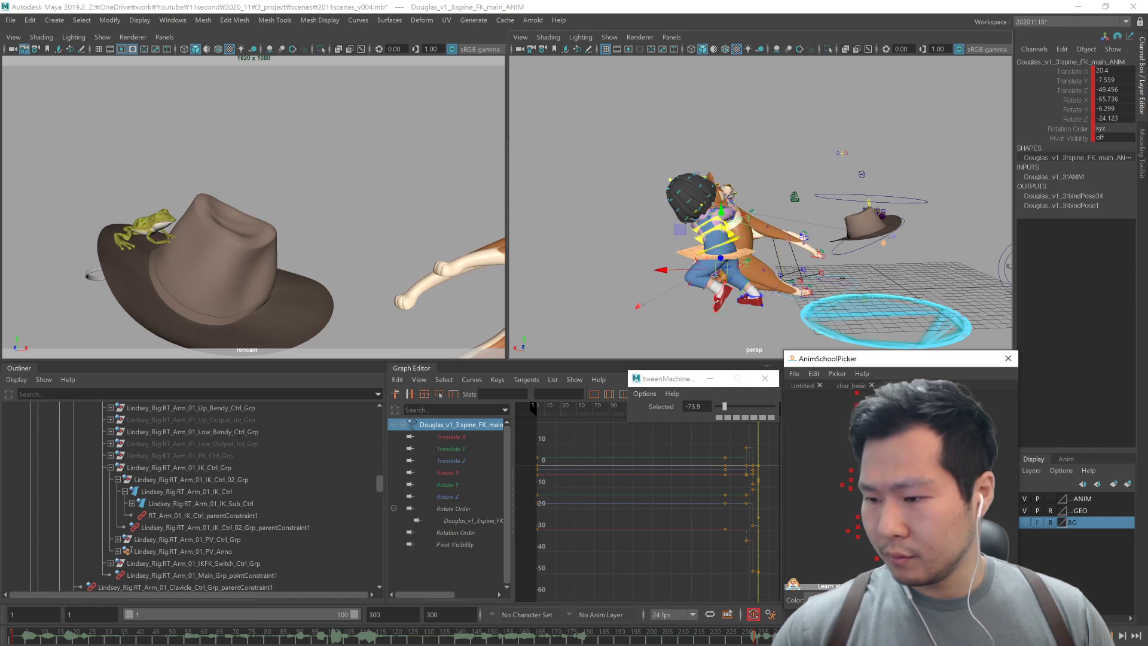
click(897, 479)
click(897, 479)
Step: Move the dog's IK paw and foot controls along with the body, placing the left foot at about 24.9, 9.8, -23.2
click(852, 488)
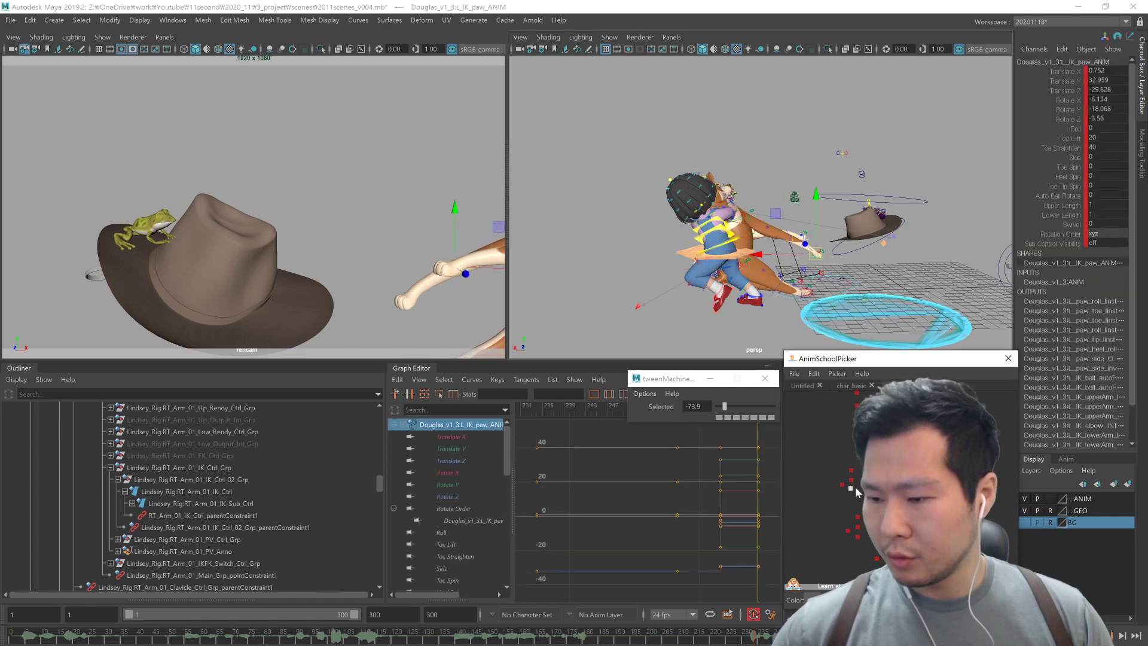
middle_drag(923, 269, 831, 310)
alt+drag(842, 324, 930, 319)
alt+drag(806, 316, 864, 318)
middle_drag(864, 318, 839, 322)
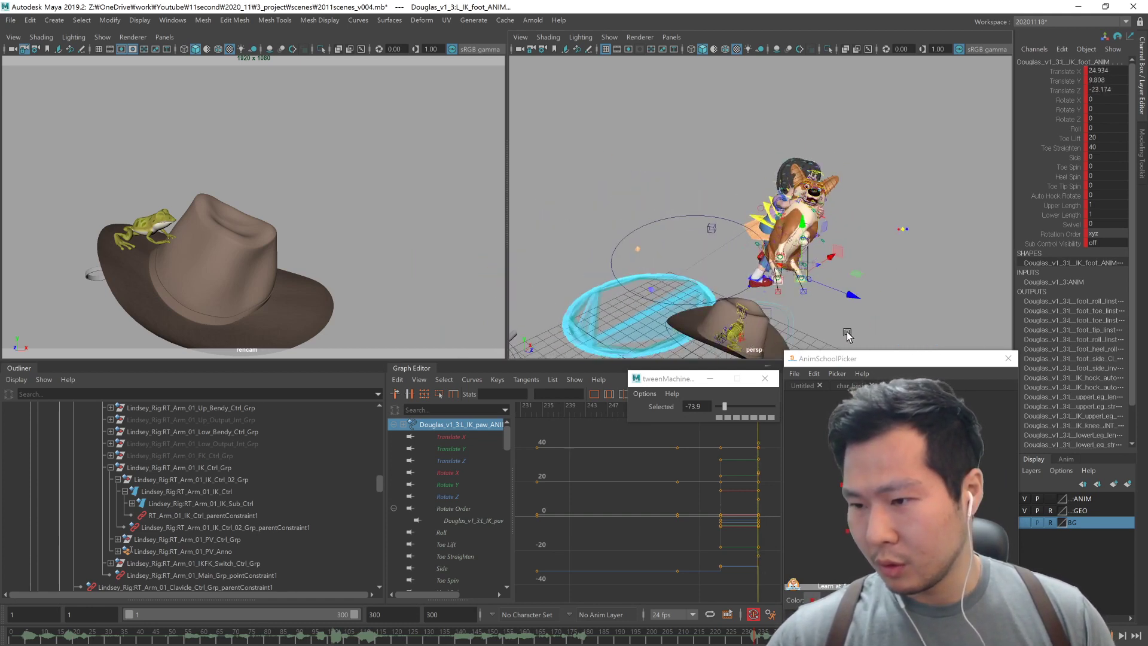
alt+drag(847, 333, 819, 307)
key(comma)
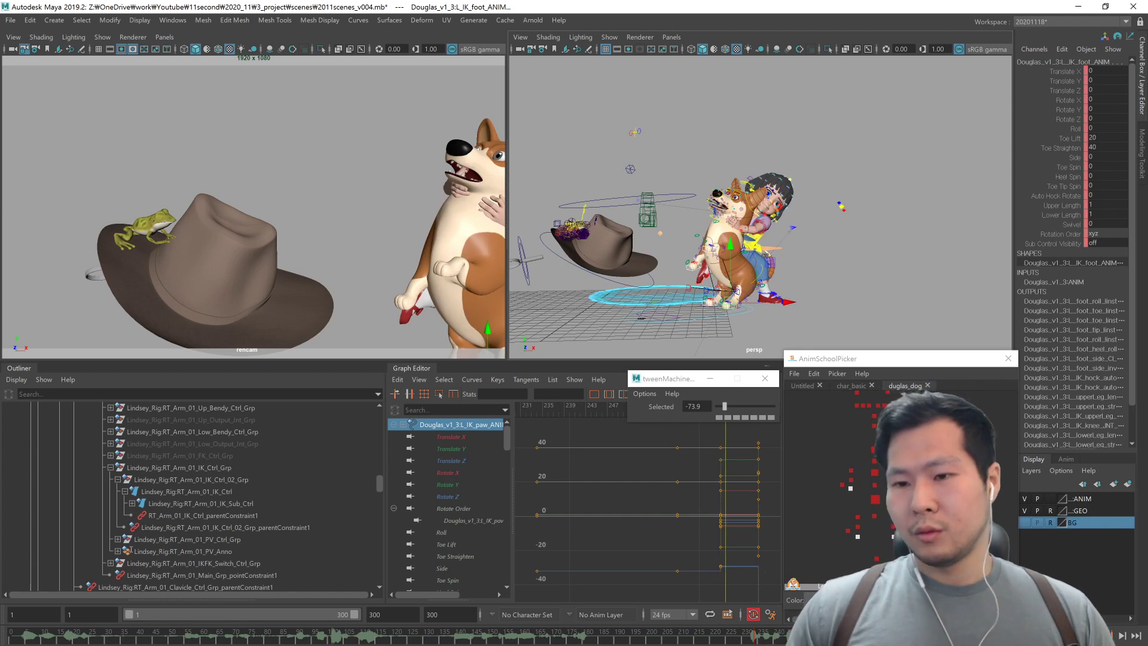
key(period)
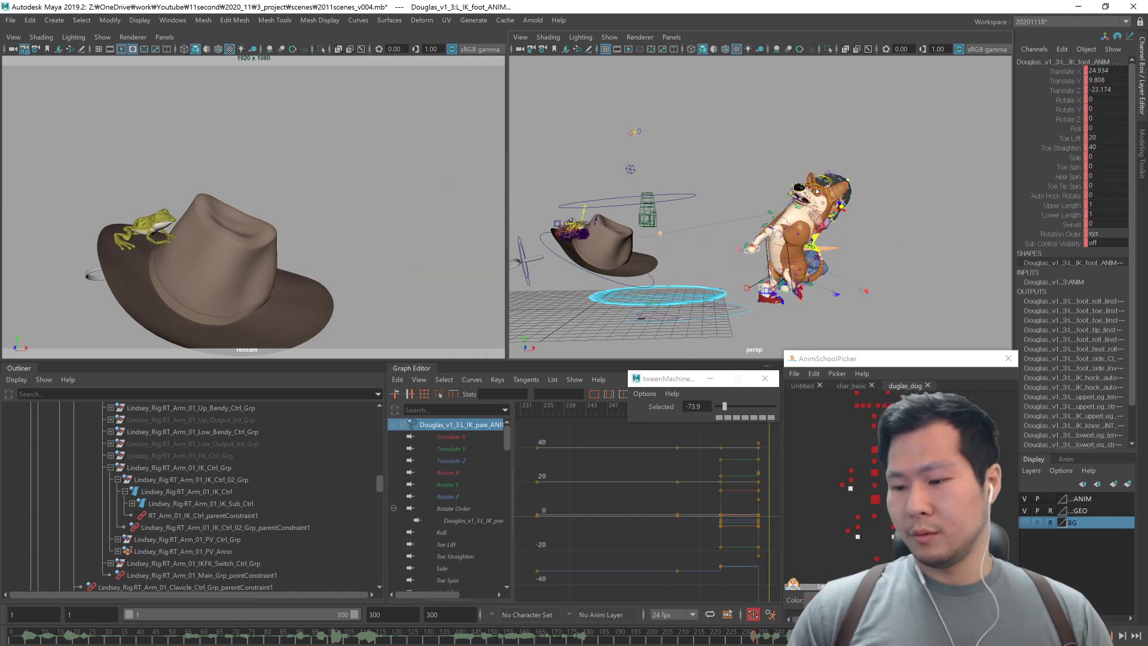
Step: Reposition the dog's main spine FK control to about Translate 13.6, -7.2, -36.0 and Rotate -88.3, -17.5, -32.2
mouse_move(894, 635)
mouse_down()
mouse_move(697, 634)
mouse_move(888, 633)
mouse_up()
alt+middle_drag(845, 289, 843, 302)
alt+drag(866, 304, 854, 291)
click(897, 418)
click(808, 275)
click(801, 282)
alt+middle_drag(875, 302, 872, 314)
click(854, 392)
alt+drag(878, 328, 847, 337)
key(comma)
key(period)
middle_drag(846, 335, 848, 335)
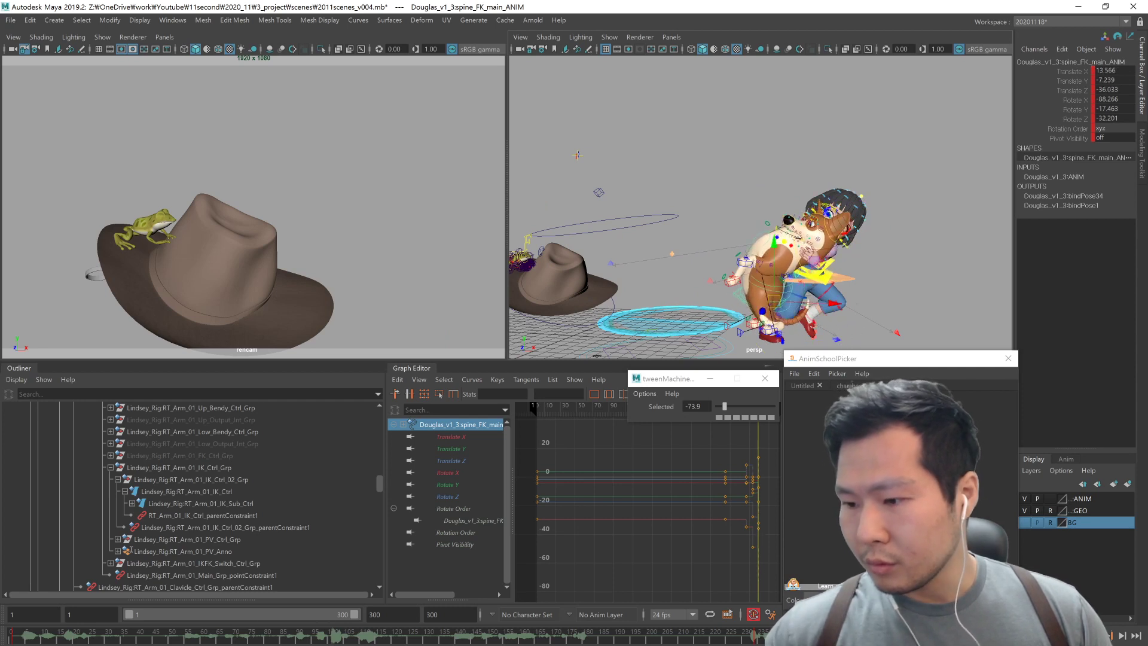
Step: Nudge the dog's body against the girl and set all translate and rotate values of its upper spine IK control to 0
alt+drag(861, 326, 501, 207)
mouse_move(847, 317)
middle_down()
mouse_move(903, 330)
mouse_move(866, 323)
middle_up()
alt+drag(866, 322, 1111, 121)
click(900, 455)
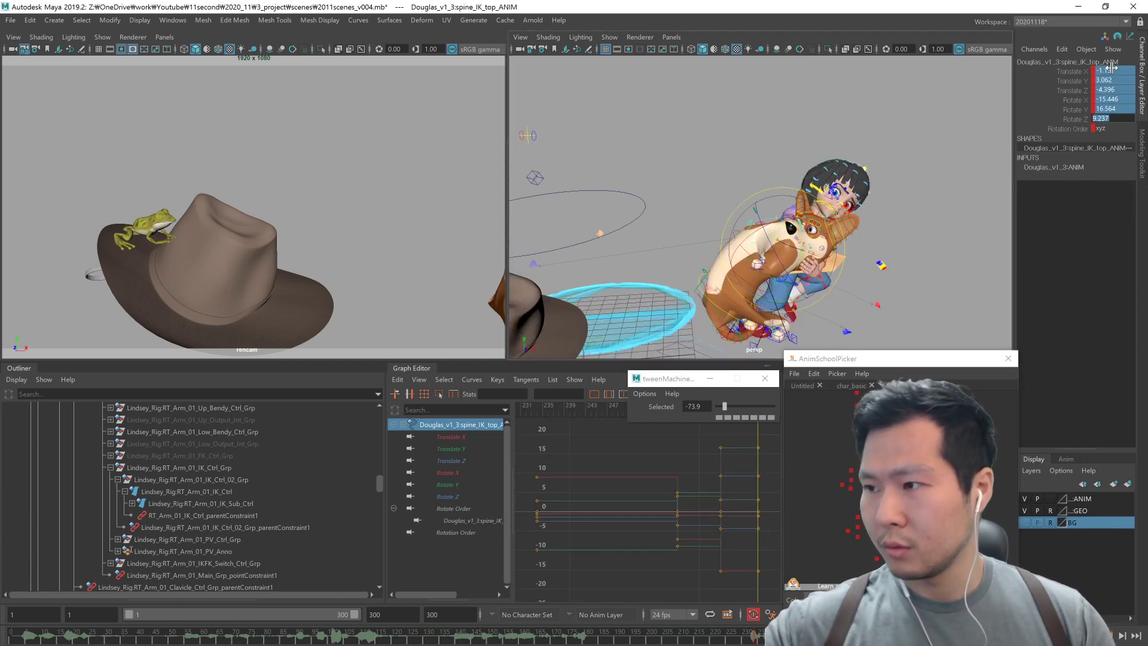
text(0)
key(Return)
Step: Check the dog's spine base IK control and set Rotate X, Y and Z of its first tail control to 0
alt+drag(883, 295, 846, 285)
click(900, 478)
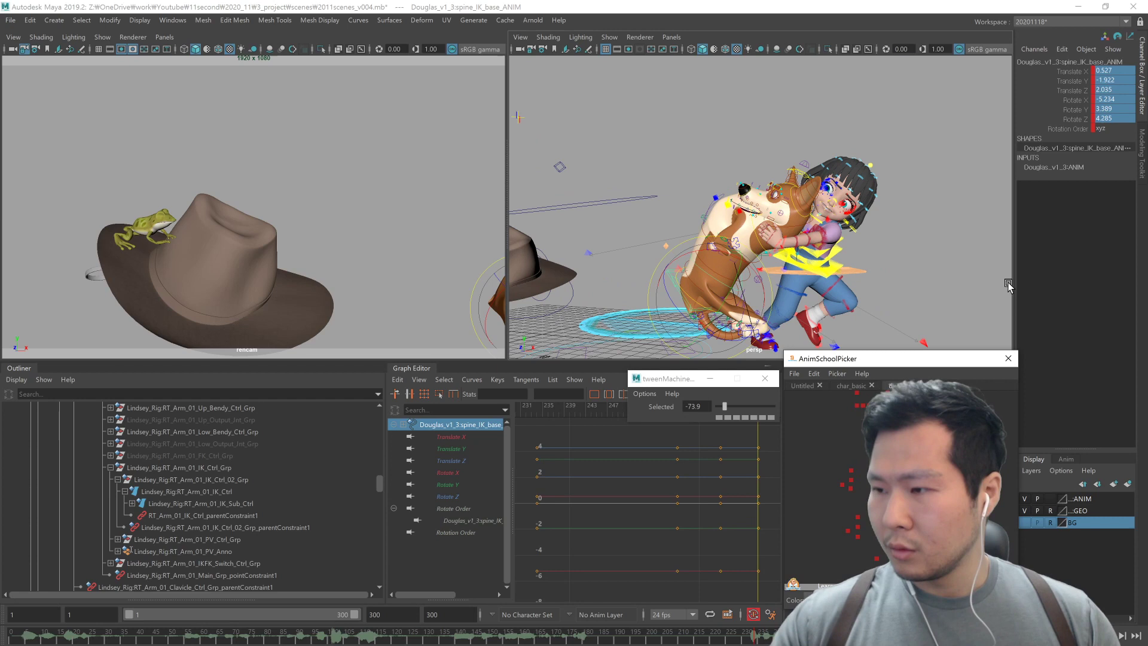
alt+drag(890, 274, 861, 257)
click(900, 466)
click(900, 478)
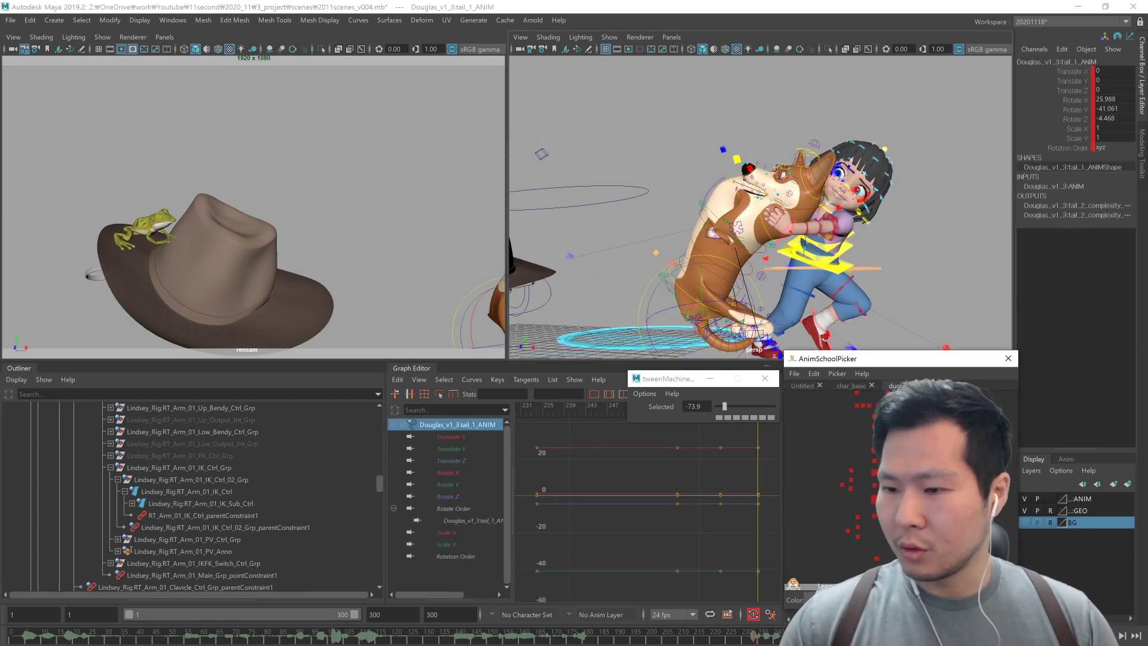
drag(1108, 118, 1103, 100)
text(0)
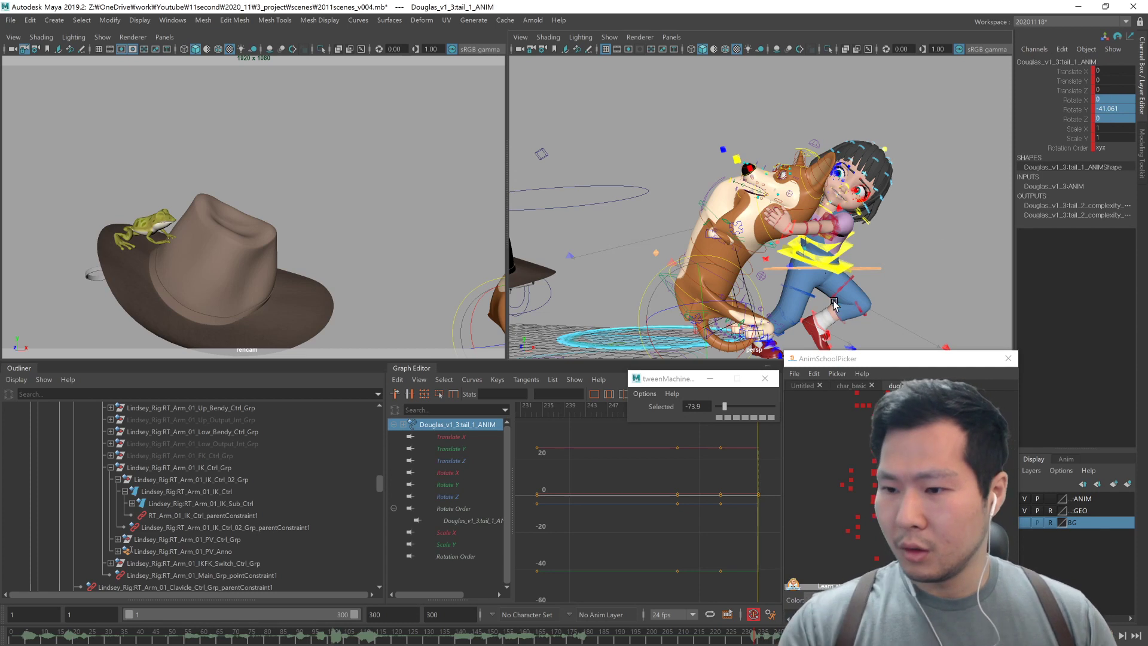
key(Return)
Step: Set Curl and Wag in the dog's tail settings to 0, undoing stray edits
alt+middle_drag(813, 324, 840, 288)
alt+drag(840, 288, 836, 313)
click(900, 472)
click(1111, 99)
key(ctrl+z)
key(ctrl+z)
key(ctrl+z)
key(ctrl+z)
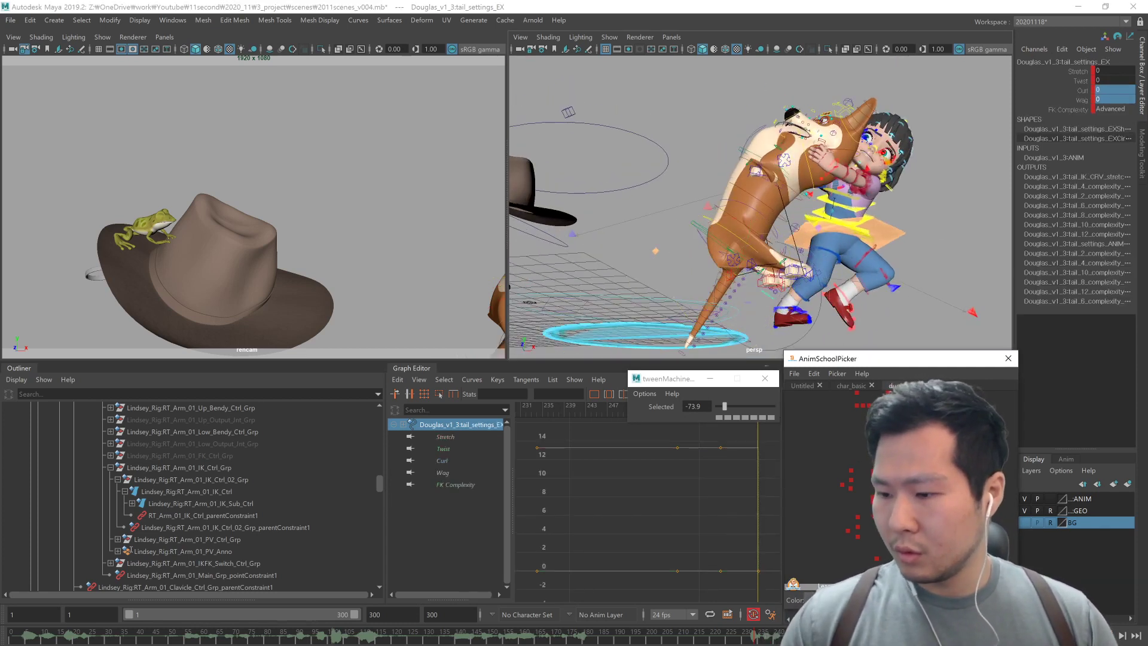
Step: Set Curl in the dog's tail settings to about -7.2, comparing the bend with the previous key pose
middle_drag(857, 292, 828, 330)
click(900, 473)
click(1082, 90)
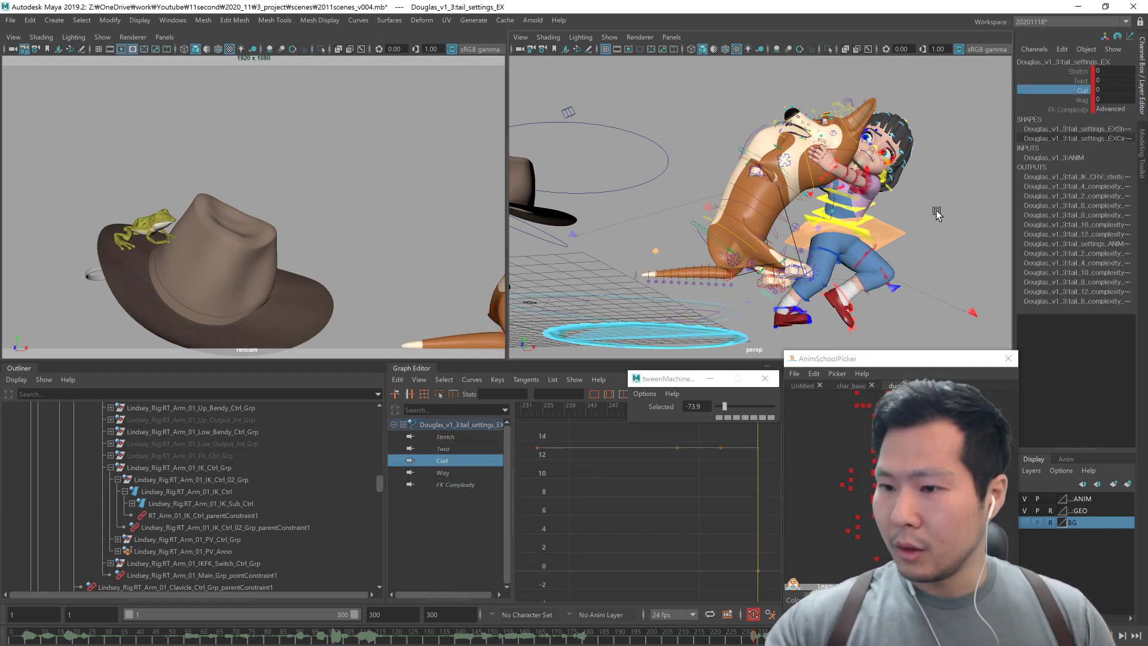
middle_drag(933, 257, 893, 257)
key(comma)
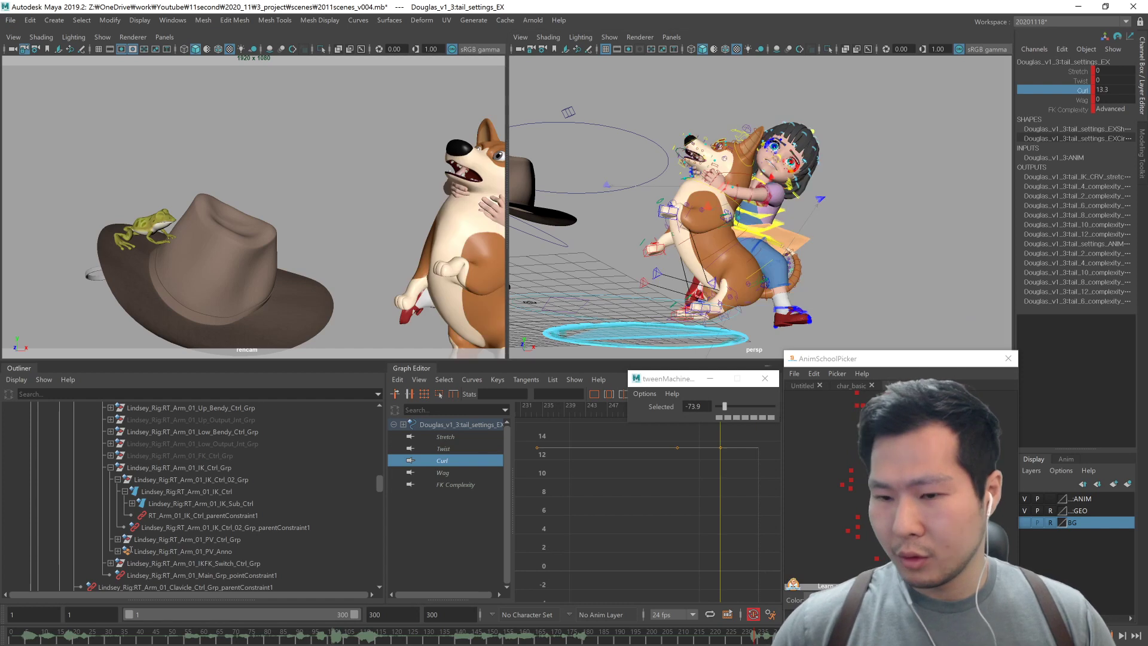
key(alt+v)
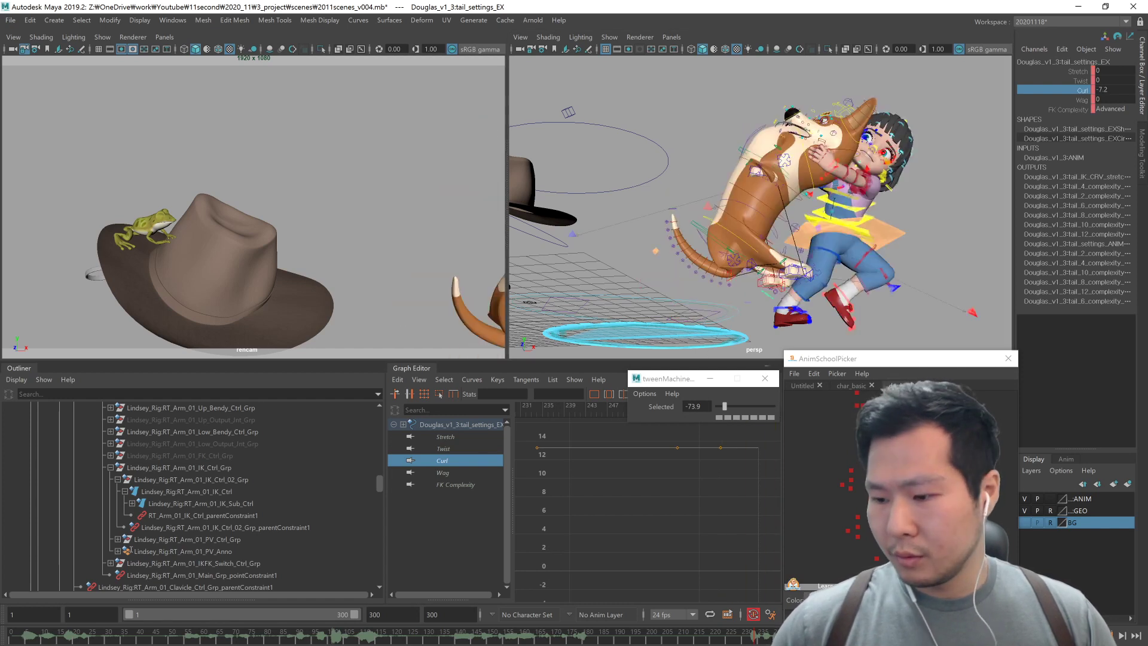
Step: Lift the dog's hind foot IK controls off the ground, with the right at about Translate 5.0, 26.4, 12.1 and Rotate -28.7, -22.9, -15.6
click(857, 535)
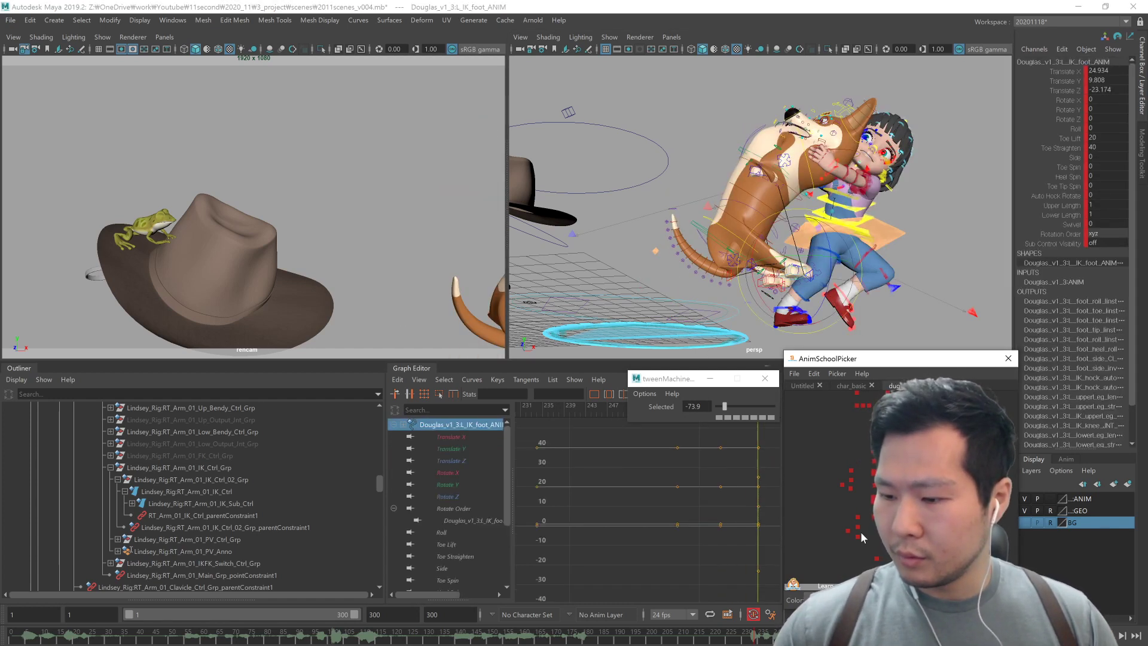
middle_drag(853, 316, 755, 263)
alt+drag(754, 261, 846, 308)
middle_drag(846, 308, 864, 338)
key(e)
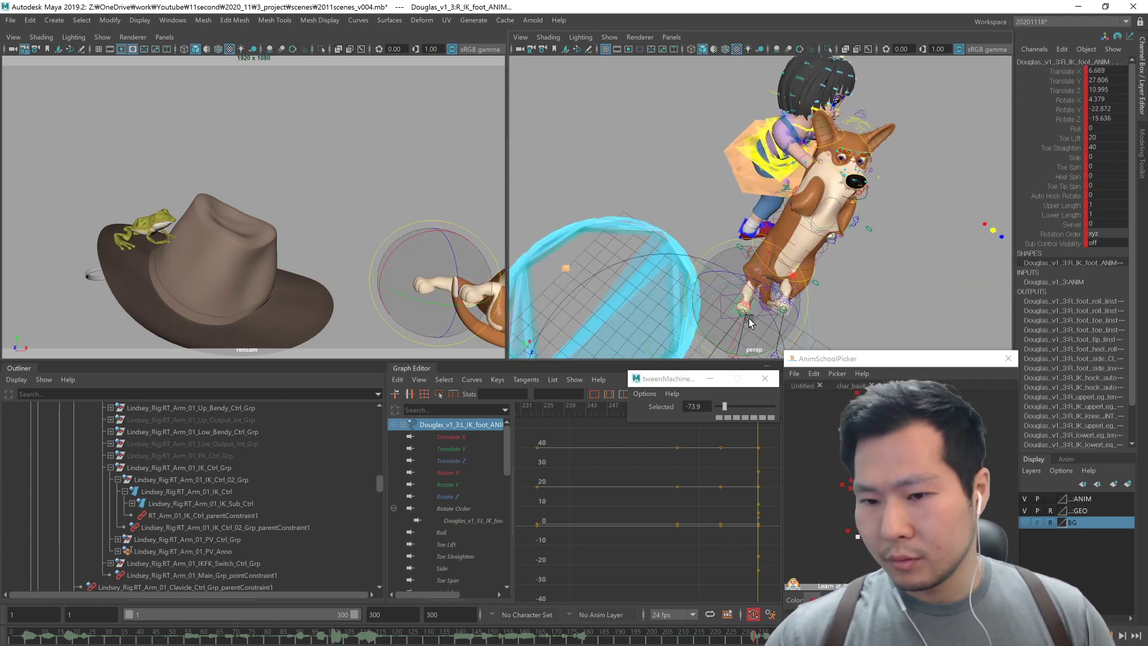
key(s)
middle_drag(760, 289, 755, 298)
alt+drag(837, 293, 733, 254)
key(w)
mouse_move(816, 299)
middle_down()
mouse_move(803, 325)
mouse_move(806, 316)
middle_up()
Step: Rotate the dog's hind hock IK controls, bringing the left hock to about Rotate X -117.8
click(876, 558)
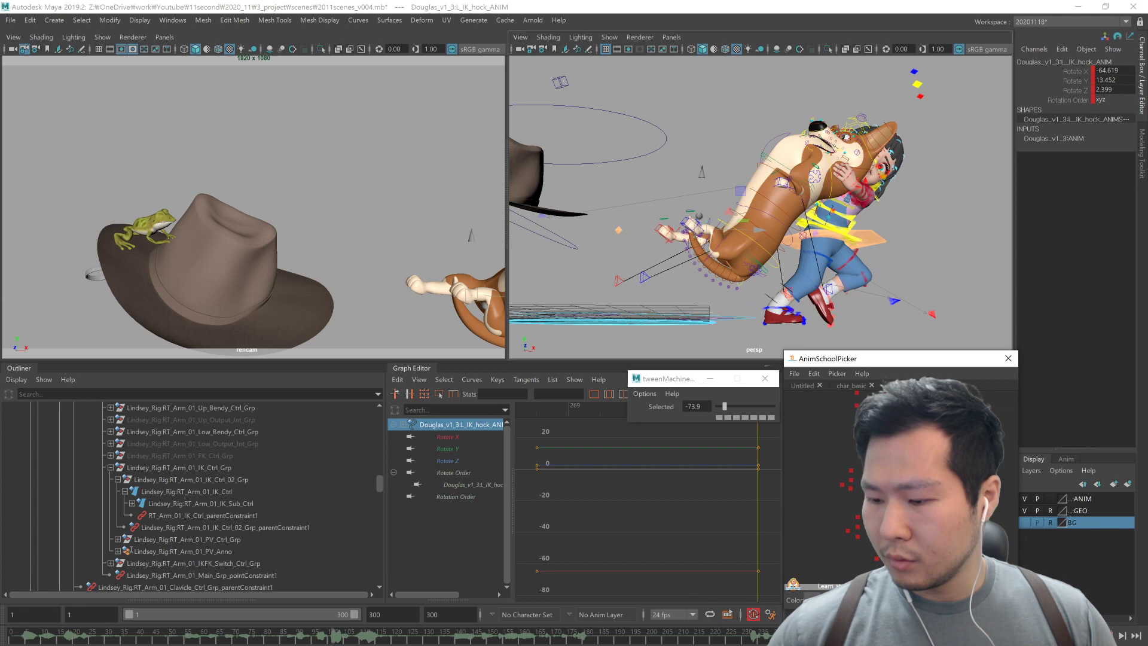
shift+click(848, 531)
key(e)
middle_drag(666, 278, 637, 216)
drag(636, 219, 631, 243)
click(837, 538)
click(877, 559)
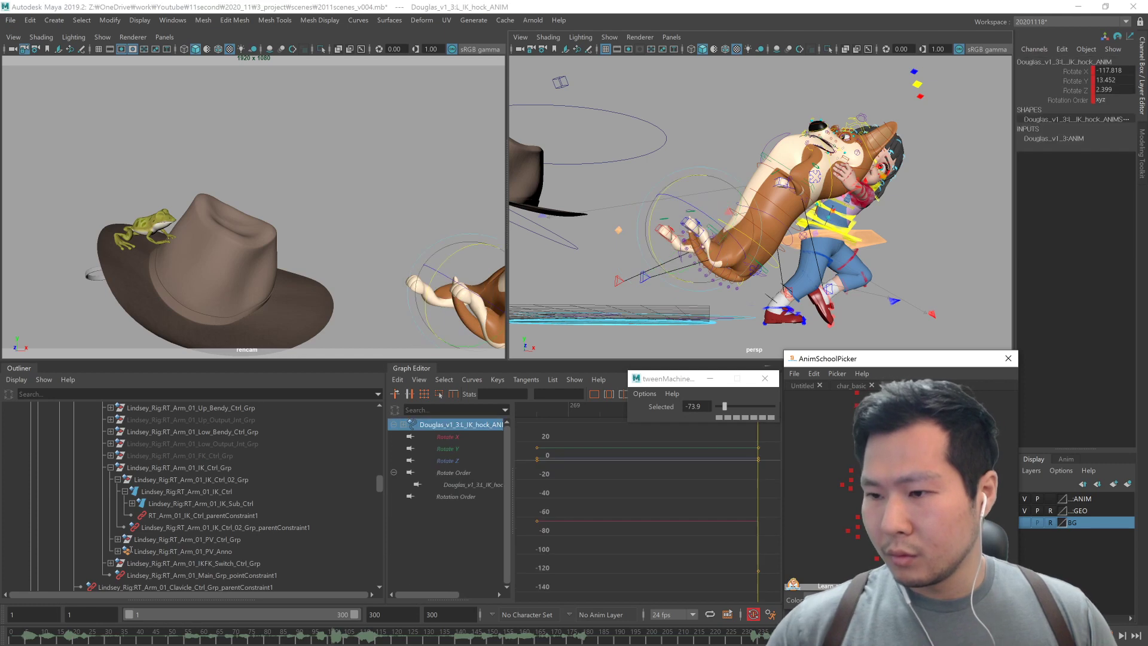
Step: Raise the dog's hind knee IK controls, with the right knee at about Translate 17.0, 54.3, -5.8
click(877, 538)
click(877, 518)
key(w)
middle_drag(845, 281, 868, 168)
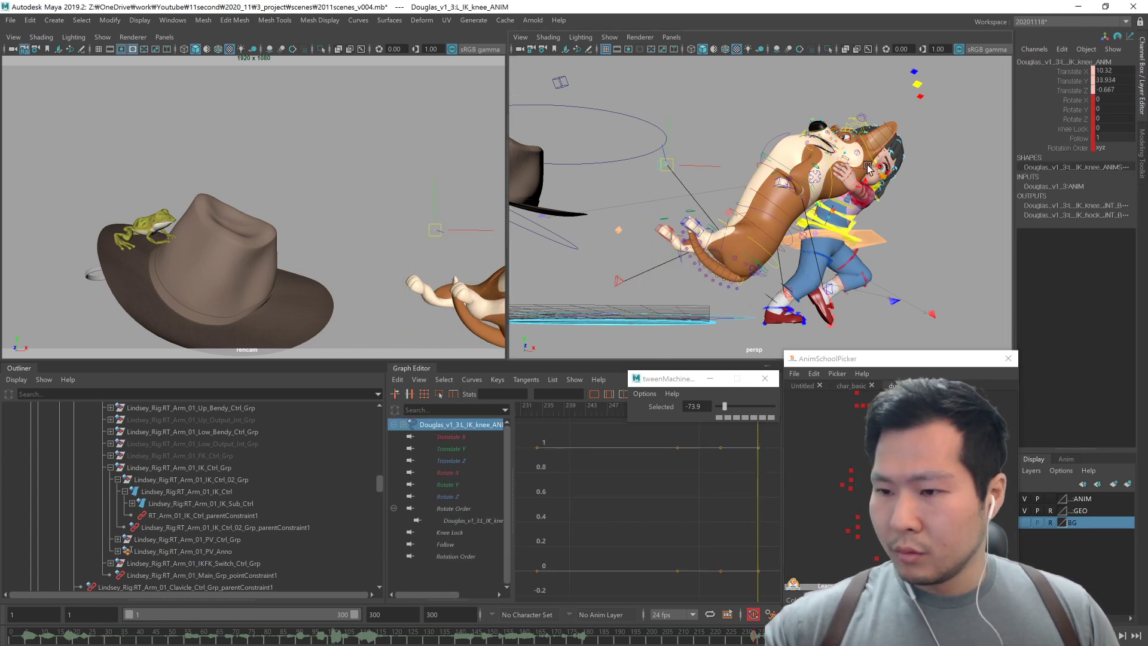
click(854, 129)
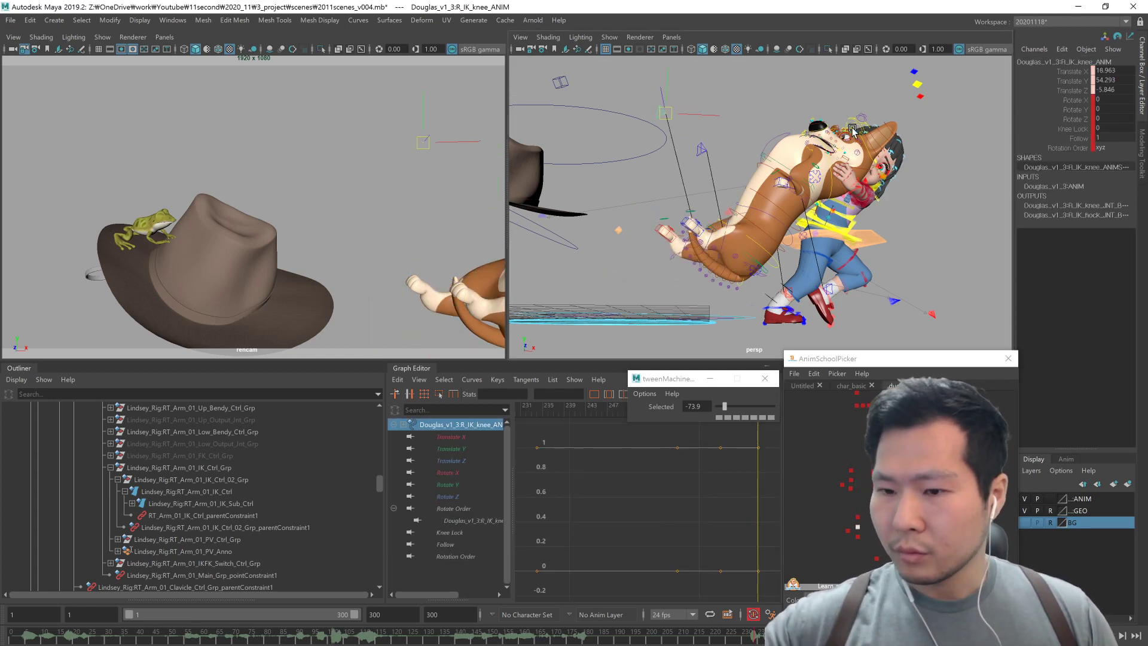
Step: Rotate the dog's first tail control to about -42.2, 4.4, 6.5
alt+drag(825, 263, 765, 299)
click(879, 526)
key(e)
middle_drag(801, 299, 845, 299)
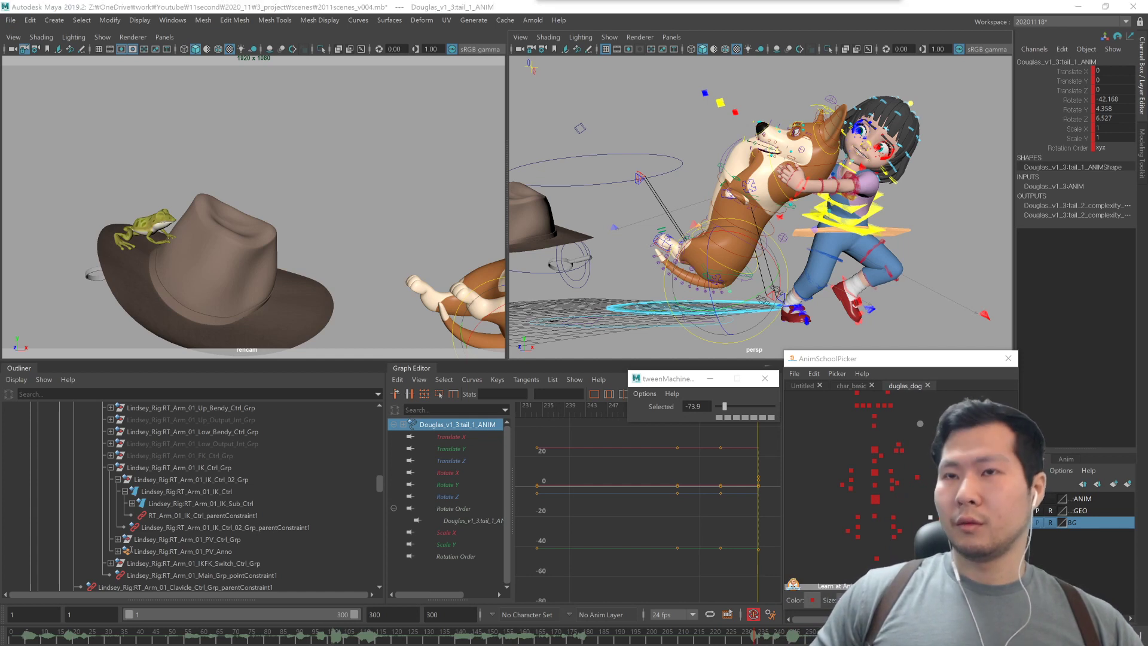
Step: Move the dog's main spine, hind feet, knees, front paws and elbows together in the girl's pulling direction for the following pose
drag(873, 635, 889, 635)
drag(835, 395, 981, 544)
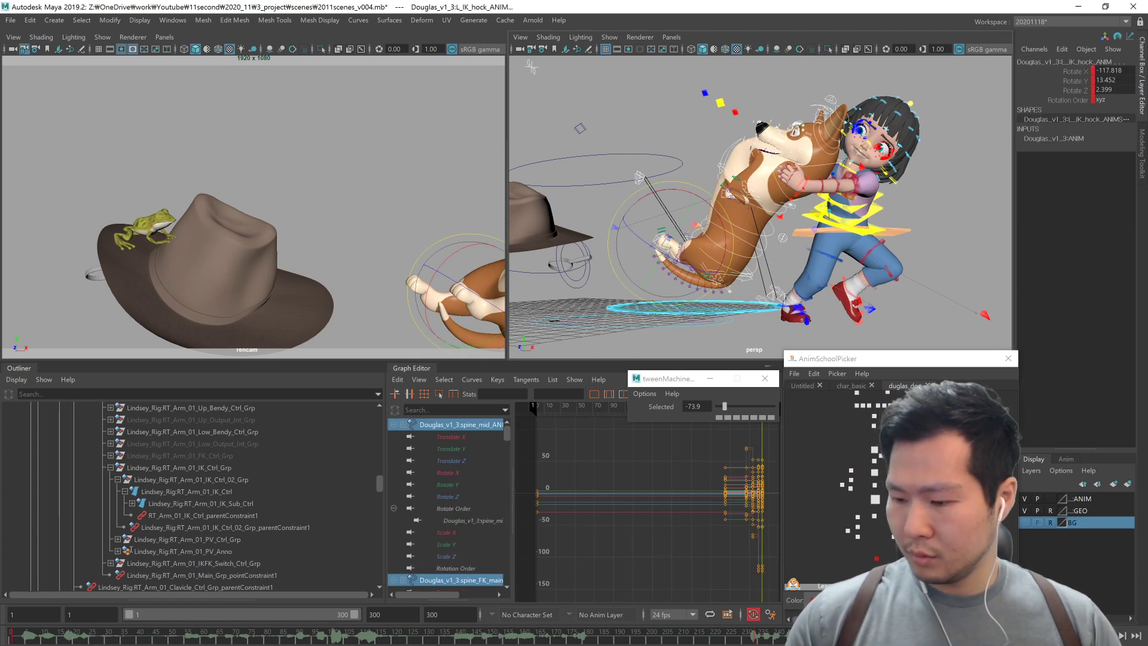
click(875, 499)
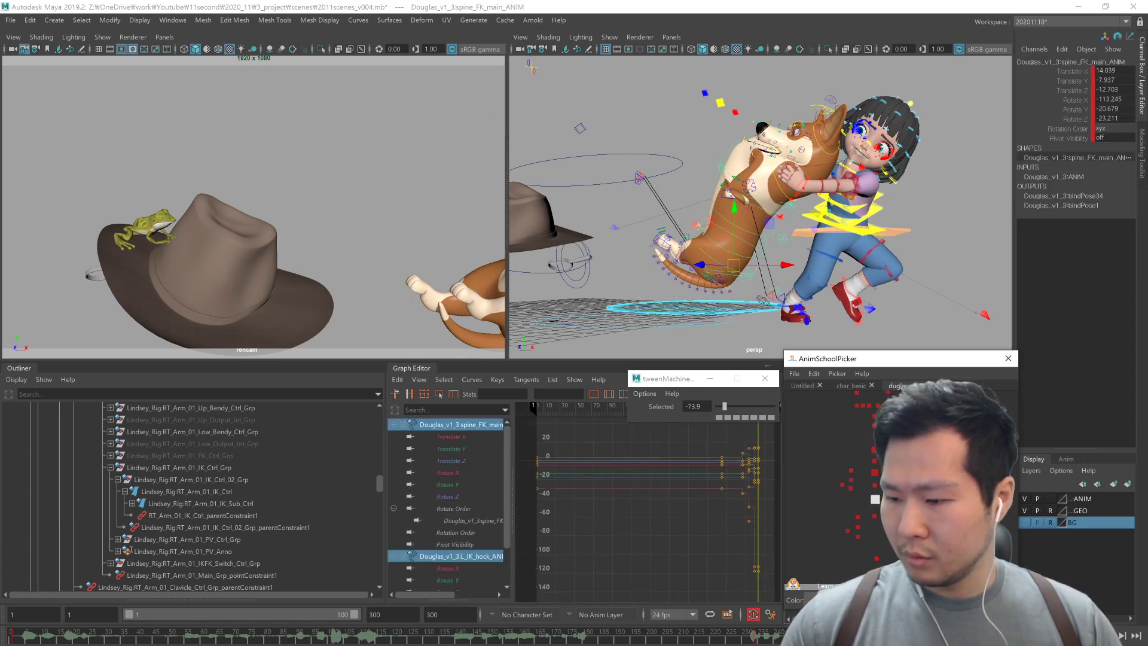
click(849, 531)
click(857, 528)
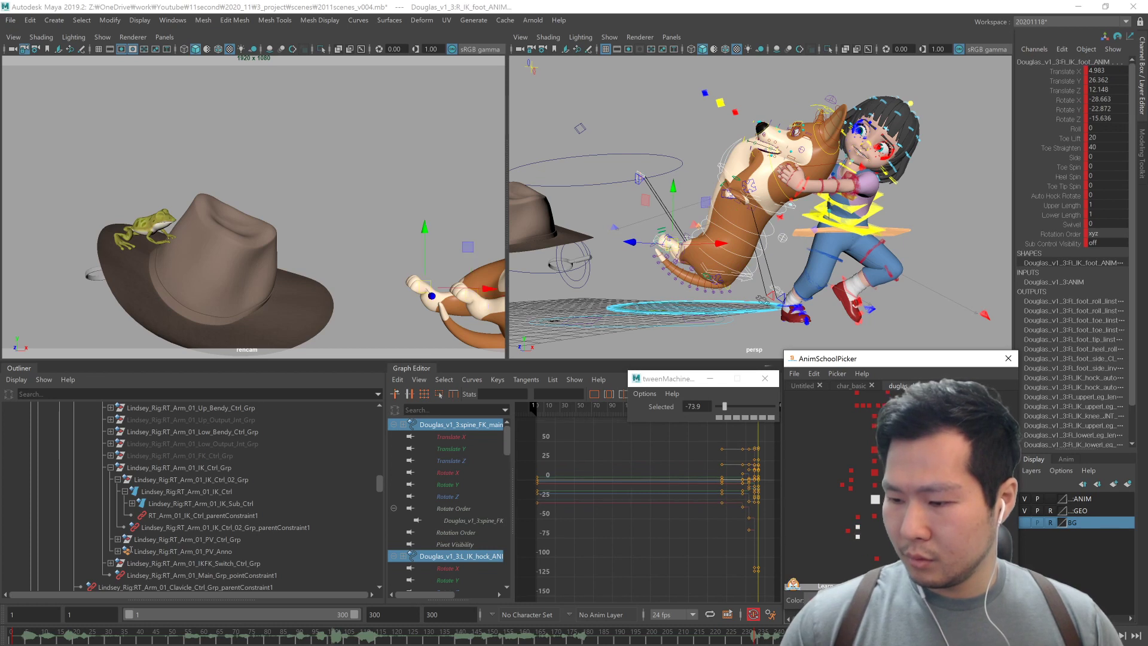
shift+click(639, 176)
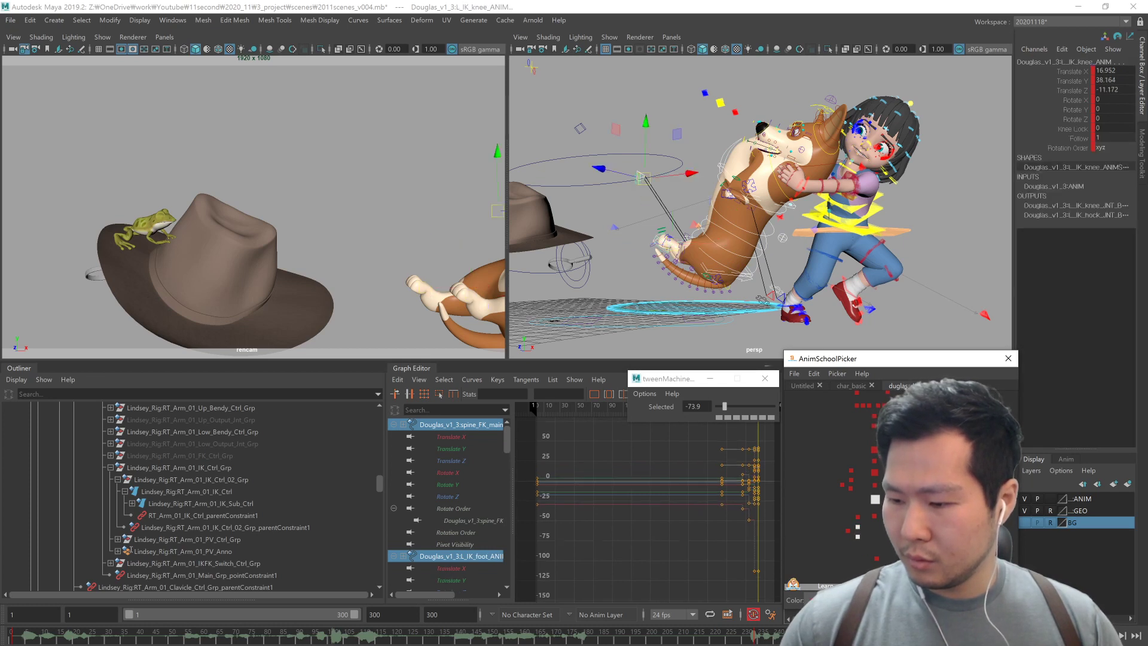
middle_drag(806, 311, 917, 308)
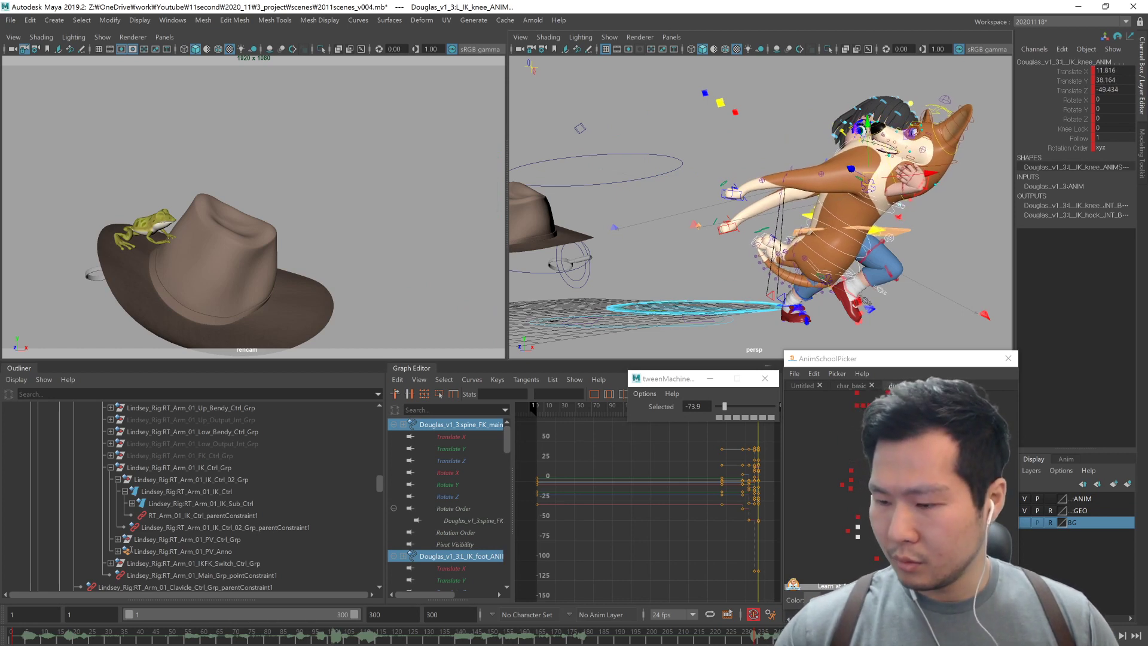
key(ctrl+z)
shift+click(851, 488)
shift+click(851, 479)
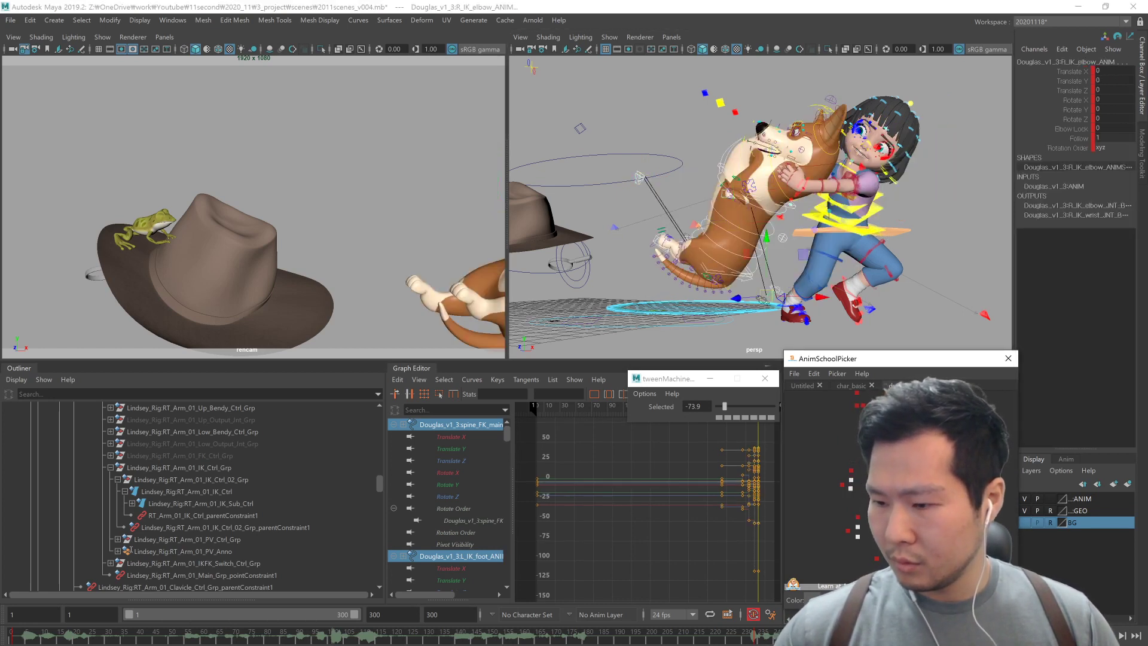
middle_drag(841, 315, 947, 315)
key(comma)
Step: Reposition the dog's front elbows and paws, placing the right paw at about Translate 33.4, 35.1, -92.0 and Rotate 15.0, -5.4, -2.2
click(951, 479)
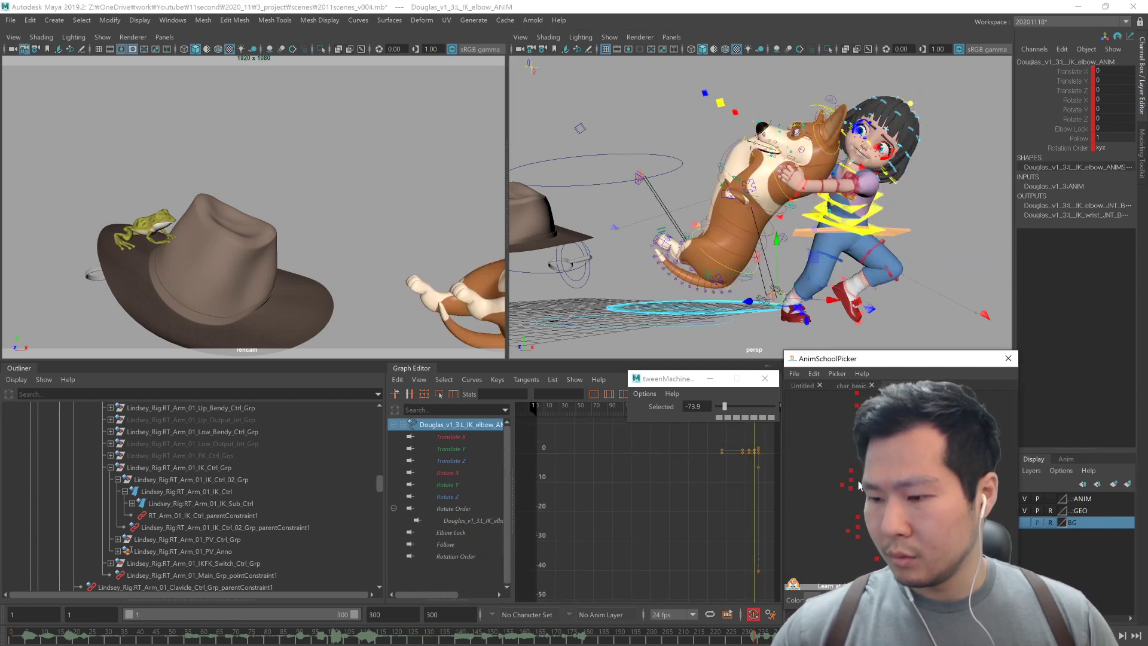
shift+click(851, 479)
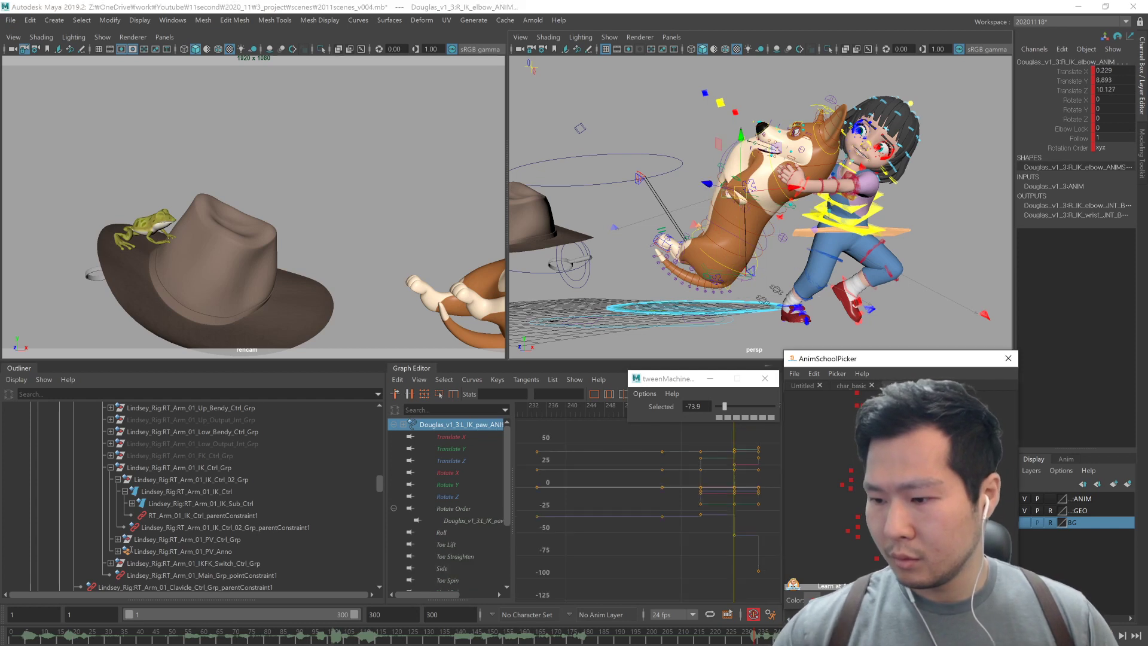
click(850, 488)
middle_drag(818, 268, 821, 269)
alt+drag(821, 269, 879, 305)
middle_drag(879, 305, 885, 307)
alt+drag(885, 307, 870, 263)
key(period)
key(comma)
key(comma)
key(period)
key(period)
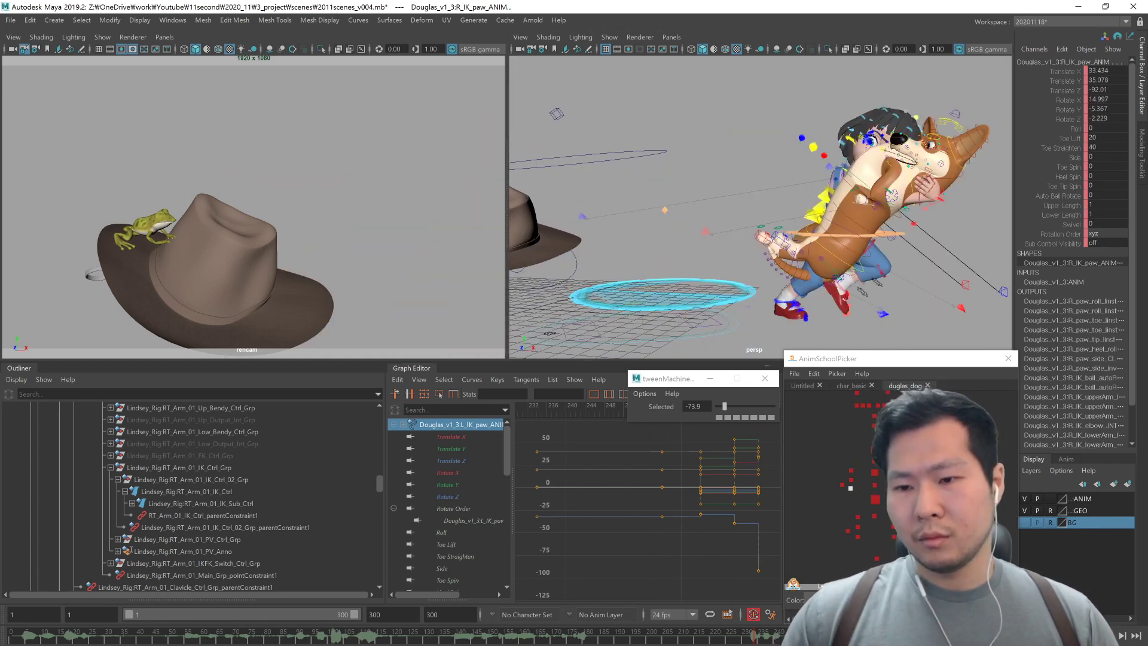
Step: Key the girl's COG control and move her body up and away to meet the shifted dog
click(798, 234)
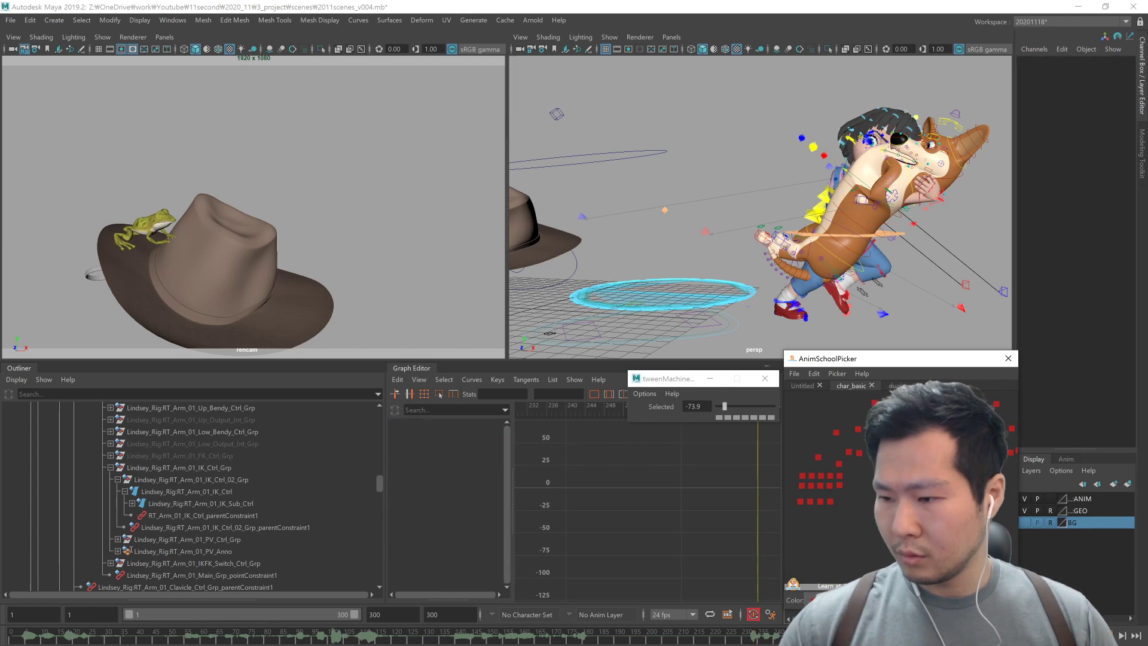
key(alt+comma)
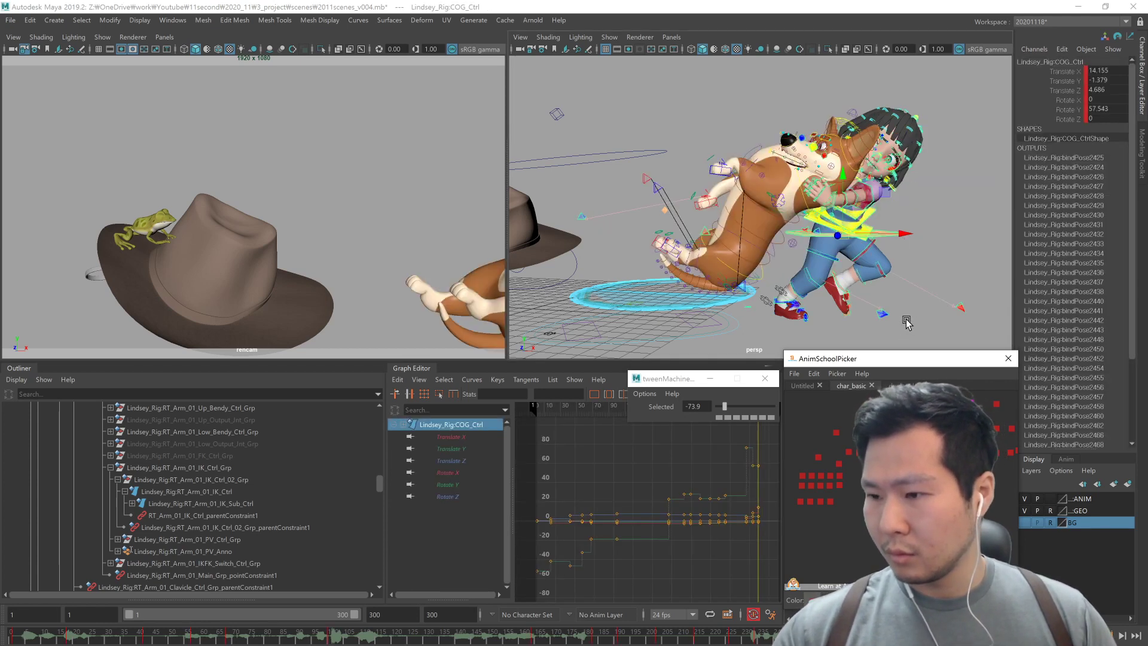
key(alt+period)
key(s)
key(comma)
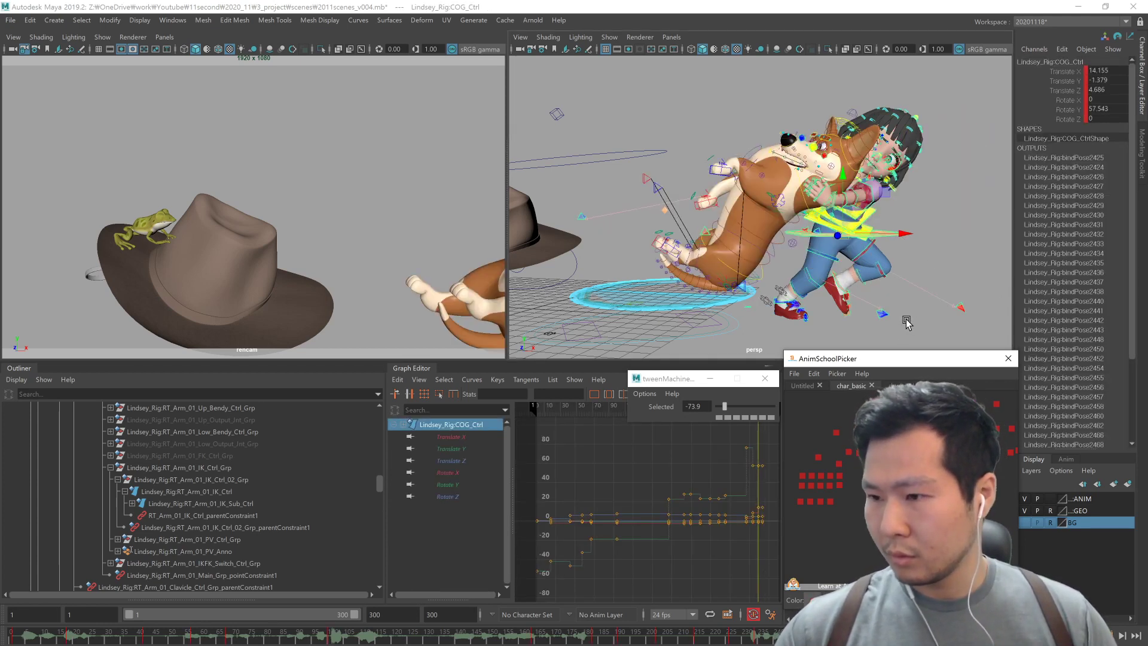
key(period)
middle_drag(877, 315, 950, 254)
key(comma)
key(period)
Step: Move the girl's leg IK controls to follow her shifted body and compare the neighbouring poses
click(803, 316)
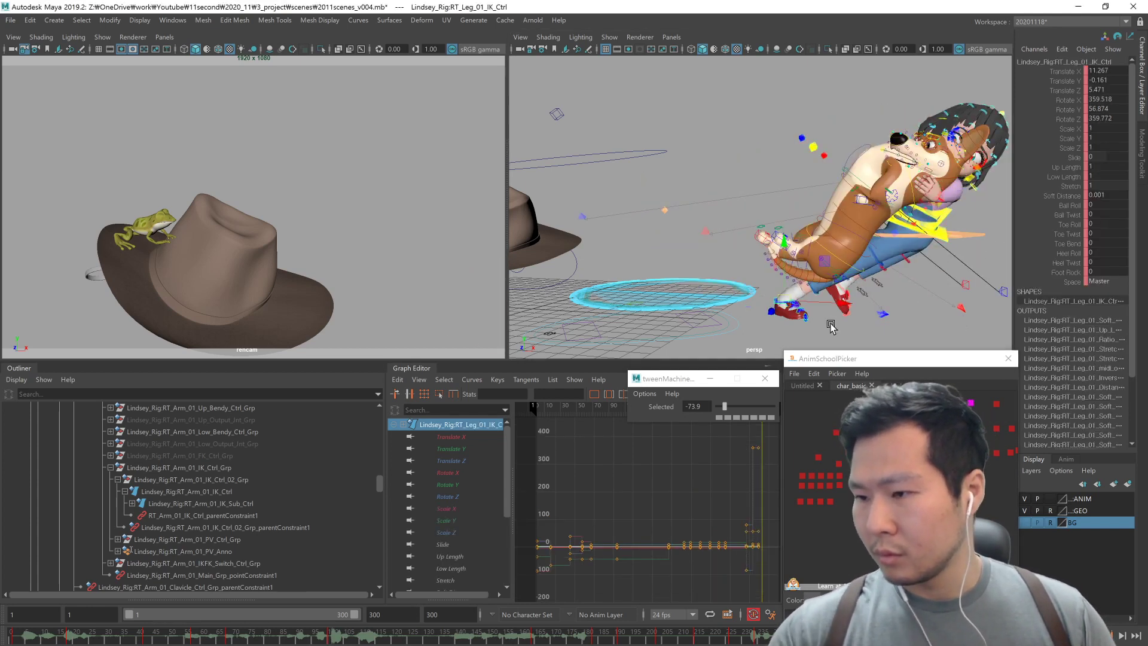
middle_drag(831, 326, 985, 315)
alt+drag(958, 322, 918, 313)
middle_drag(917, 313, 837, 312)
key(comma)
key(comma)
Step: Make the BG layer visible and play back the blocked animation from the early frames
drag(858, 635, 953, 635)
key(.)
key(.)
key(.)
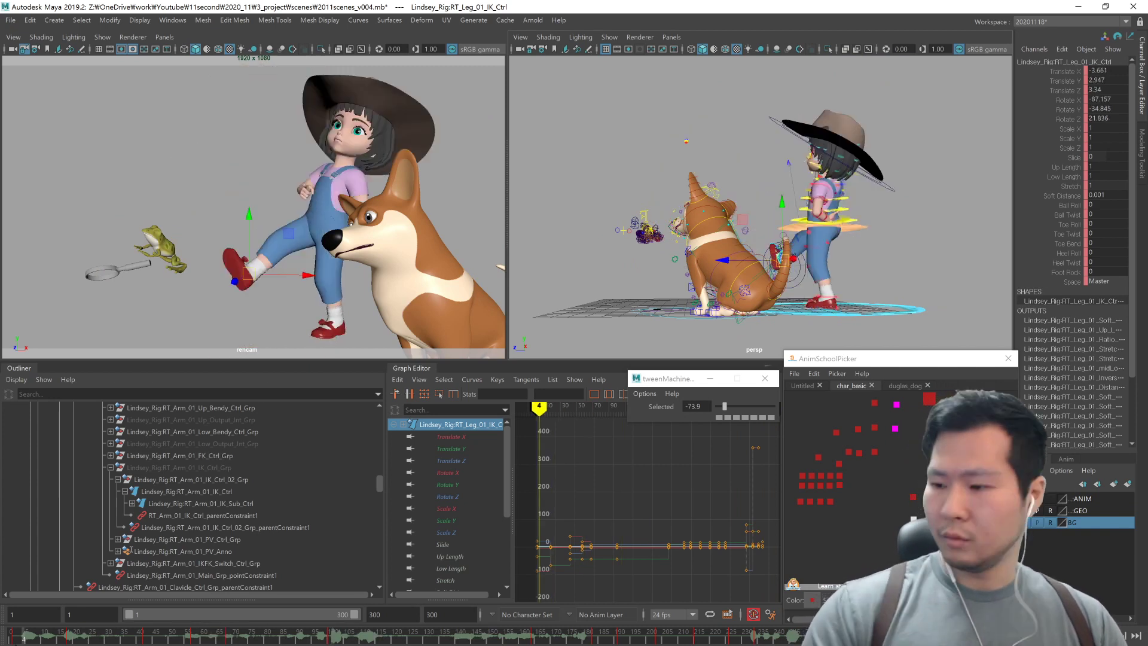
click(1025, 522)
click(469, 117)
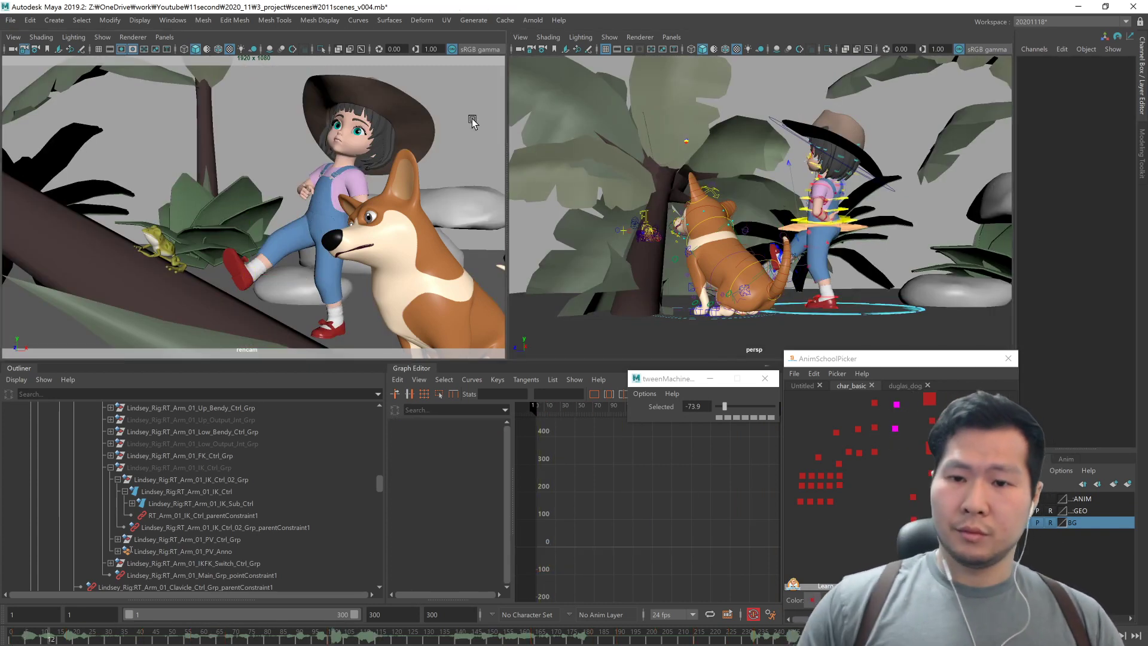
key(alt+v)
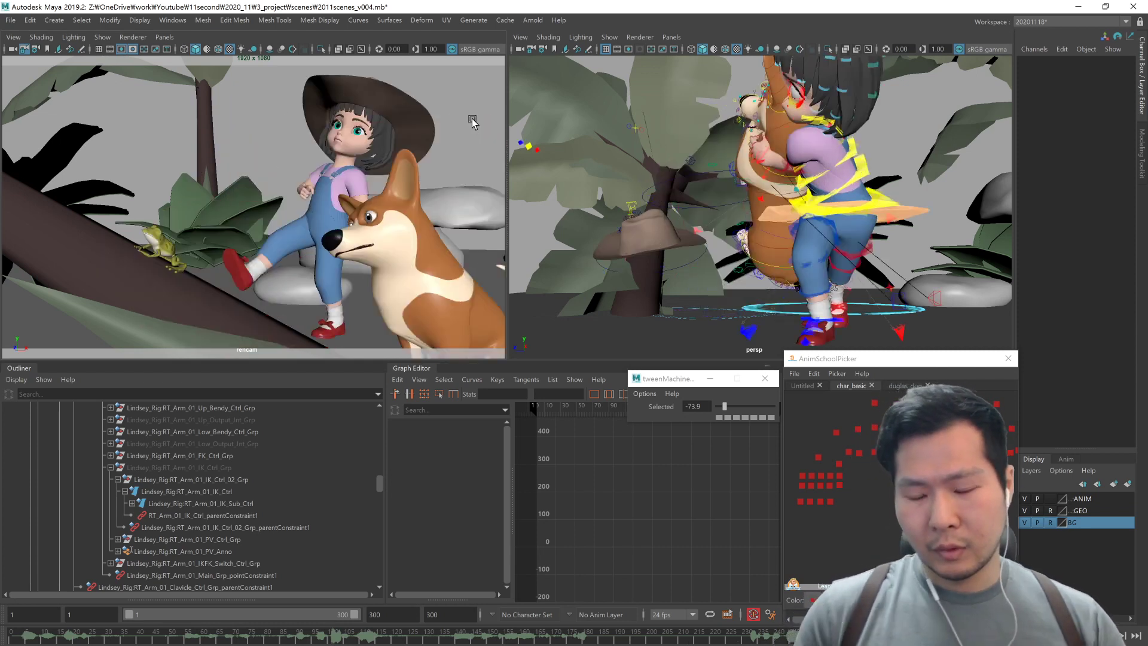
click(379, 639)
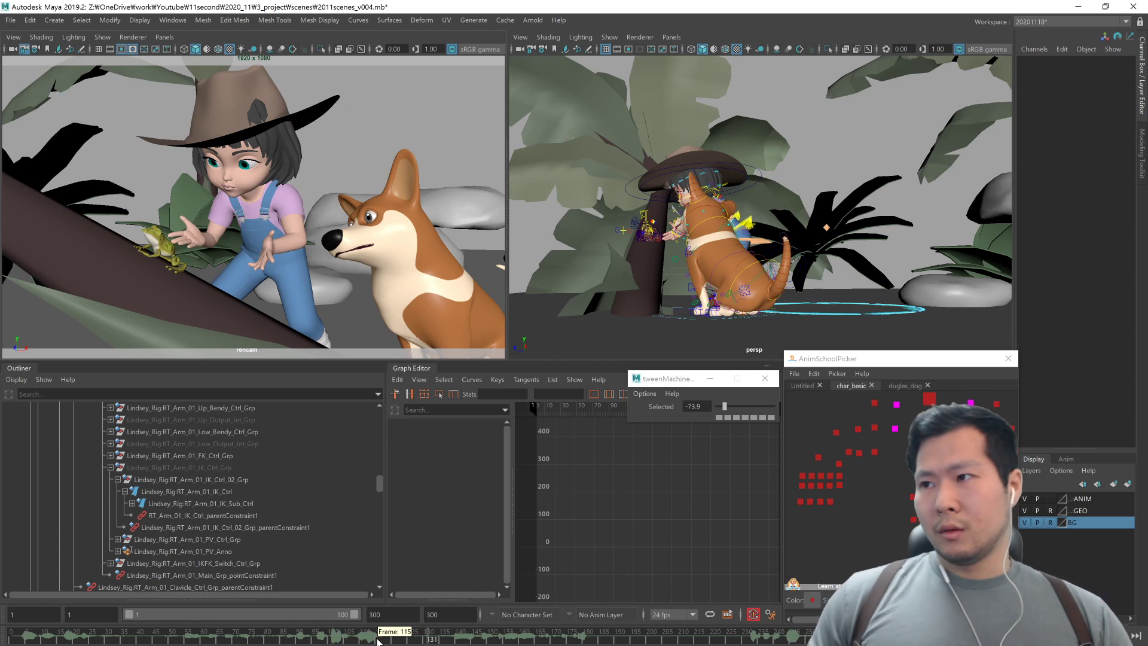